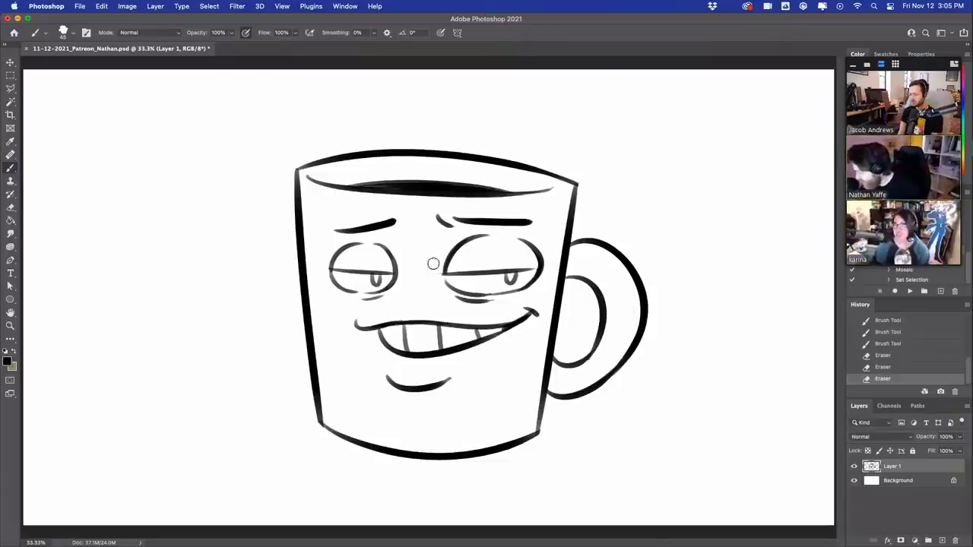
# - Erase the stray line beside the mug's larger eye, and hide Layer 1 in favour of a new blank layer
pyautogui.moveTo(433, 264); pyautogui.dragTo(448, 277)
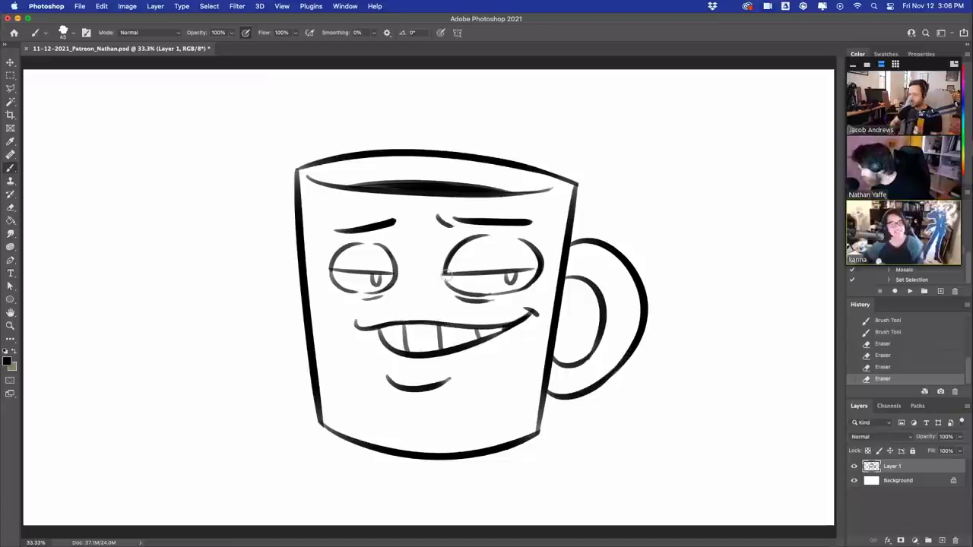
pyautogui.click(854, 466)
pyautogui.click(942, 539)
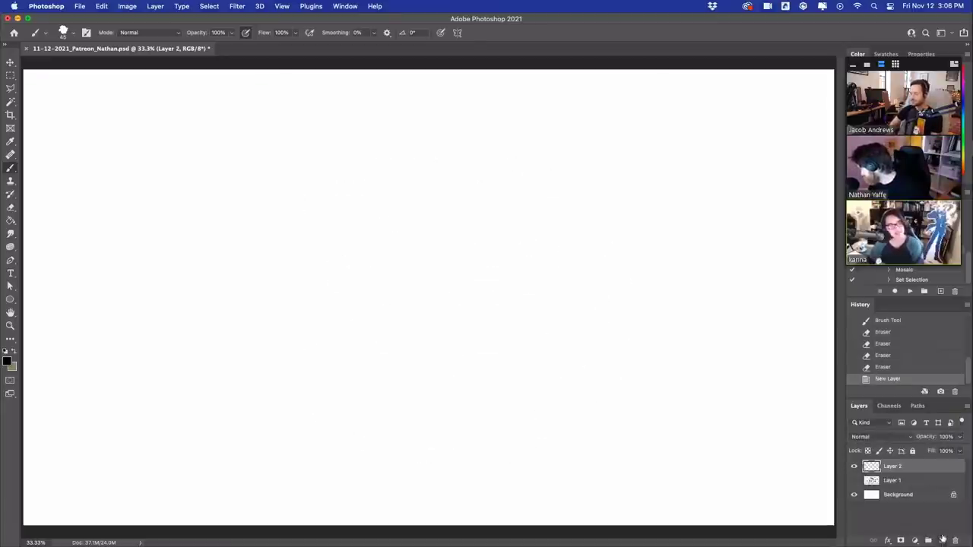
pyautogui.moveTo(295, 218); pyautogui.dragTo(453, 132)
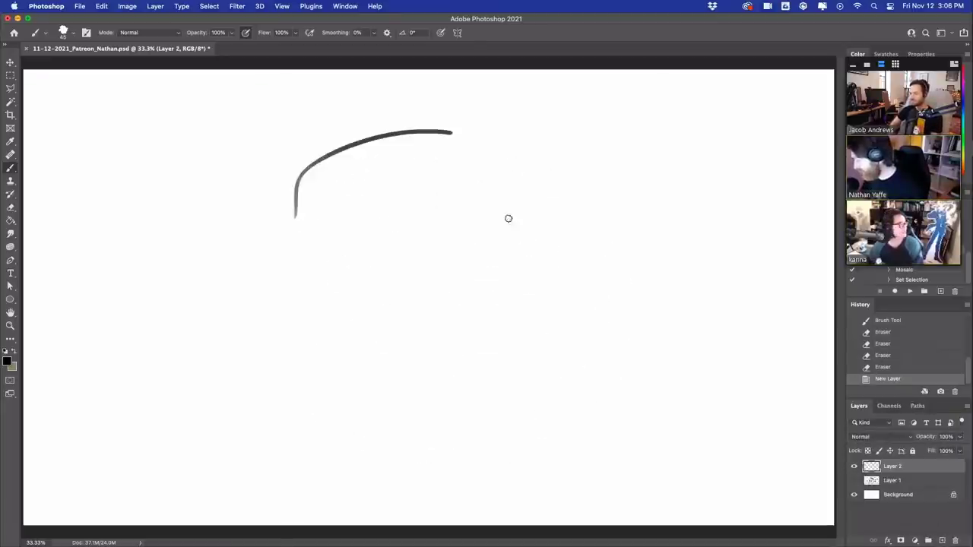
pyautogui.moveTo(509, 218); pyautogui.dragTo(492, 236)
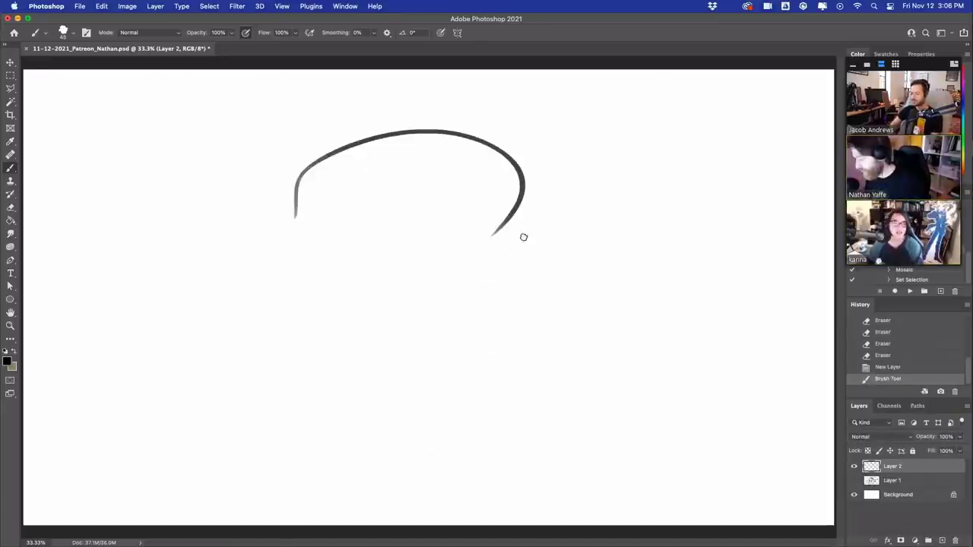
pyautogui.press('super+z')
pyautogui.moveTo(295, 196); pyautogui.dragTo(478, 244)
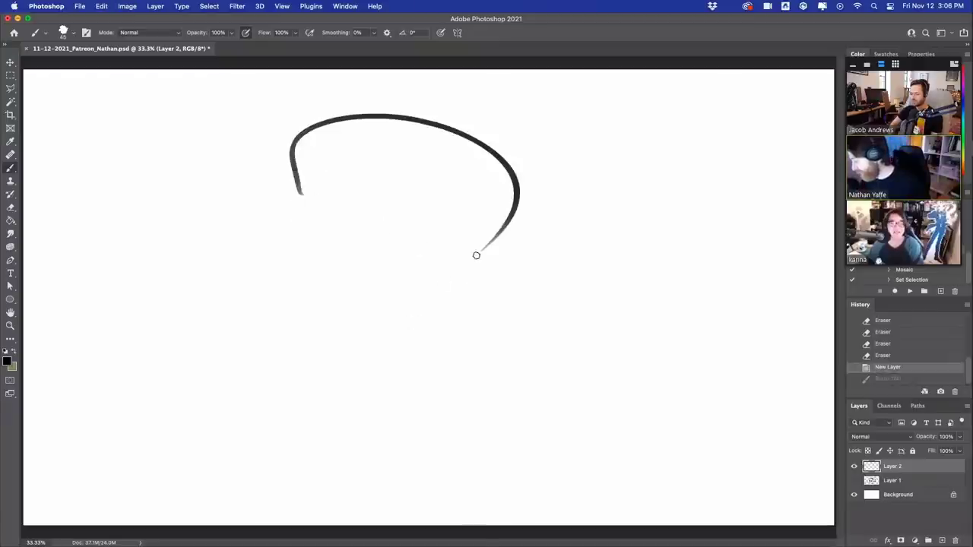
pyautogui.press('super+z')
# - Draw the triceratops's large curved frill outline and the pointed far horn in front of it
pyautogui.moveTo(318, 216)
pyautogui.mouseDown()
pyautogui.moveTo(323, 160)
pyautogui.moveTo(487, 267)
pyautogui.moveTo(476, 273)
pyautogui.moveTo(532, 207)
pyautogui.mouseUp()
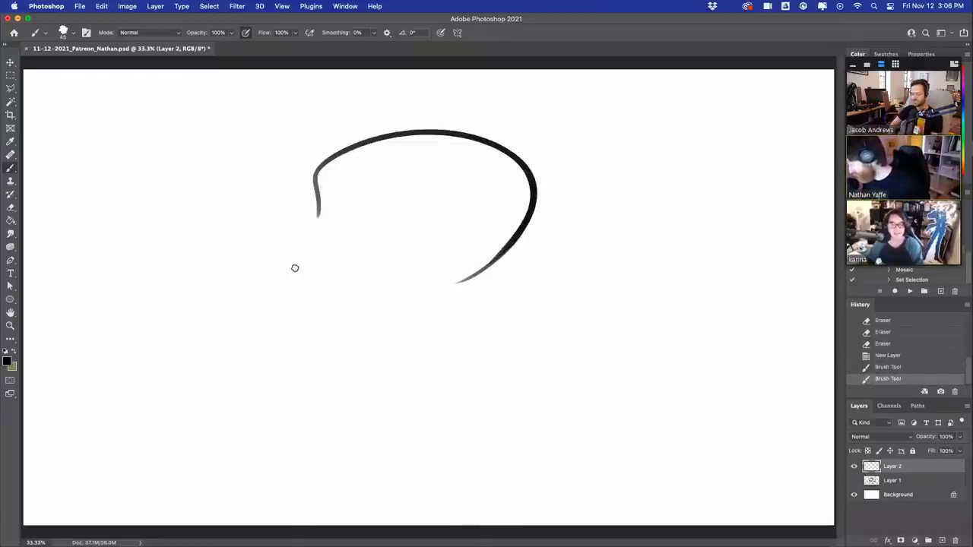
pyautogui.moveTo(293, 267)
pyautogui.mouseDown()
pyautogui.moveTo(310, 253)
pyautogui.moveTo(281, 183)
pyautogui.mouseUp()
pyautogui.press('super+z')
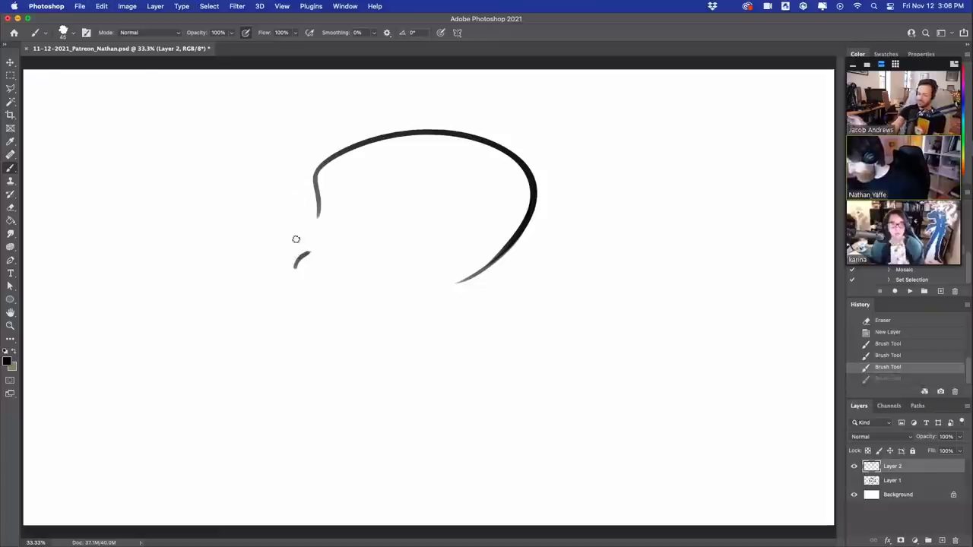
pyautogui.moveTo(296, 240)
pyautogui.mouseDown()
pyautogui.moveTo(275, 155)
pyautogui.moveTo(270, 165)
pyautogui.moveTo(326, 229)
pyautogui.mouseUp()
# - Draw the pointed near horn inside the frill, with a short curved base line
pyautogui.moveTo(386, 263); pyautogui.dragTo(358, 174)
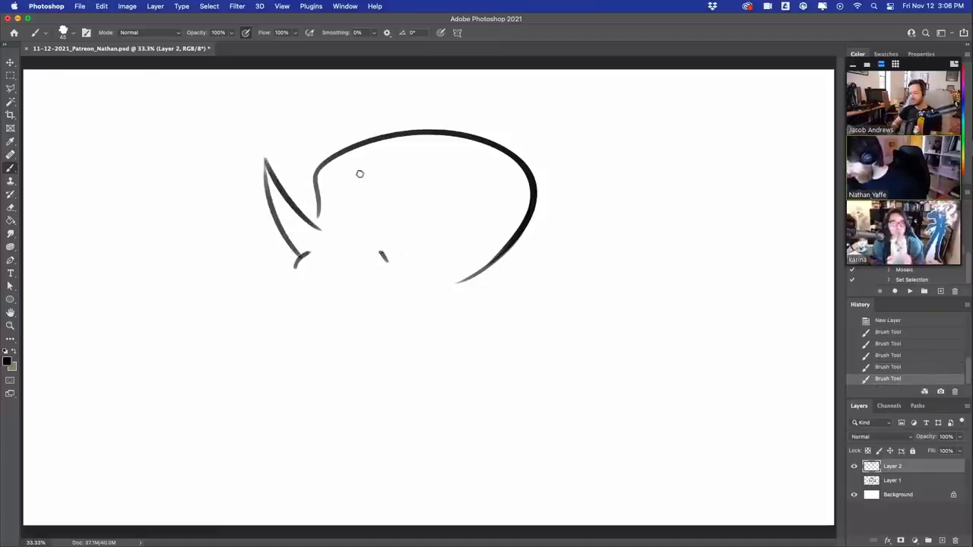
pyautogui.press('super+z')
pyautogui.moveTo(385, 260)
pyautogui.mouseDown()
pyautogui.moveTo(363, 166)
pyautogui.moveTo(423, 239)
pyautogui.mouseUp()
pyautogui.press('super+z')
pyautogui.moveTo(381, 270); pyautogui.dragTo(409, 259)
pyautogui.press('super+z')
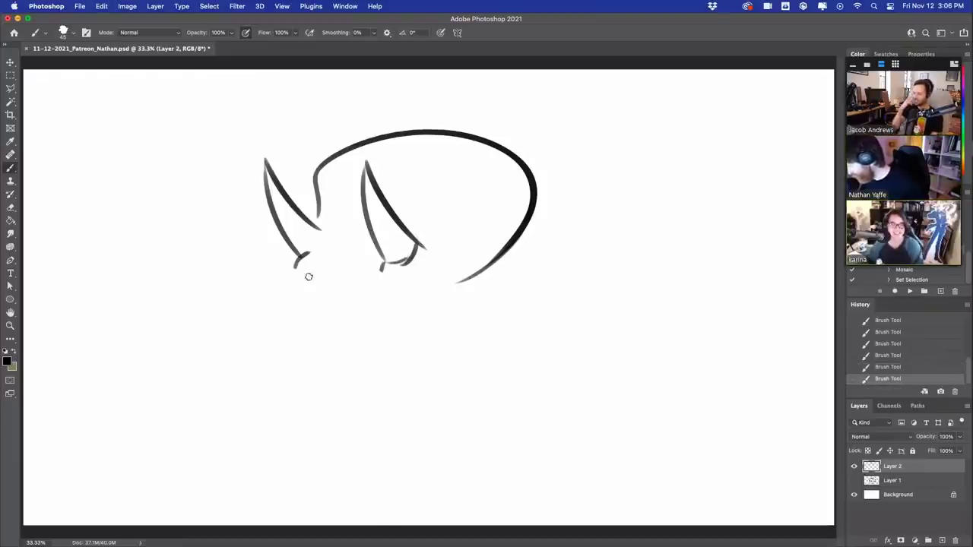
# - Sketch the forehead line below the far horn, a slanted brow line and a small near eye with a pupil
pyautogui.moveTo(295, 275)
pyautogui.mouseDown()
pyautogui.moveTo(289, 307)
pyautogui.moveTo(363, 287)
pyautogui.mouseUp()
pyautogui.press('super+z')
pyautogui.press('super+z')
pyautogui.press('super+z')
pyautogui.moveTo(318, 317)
pyautogui.mouseDown()
pyautogui.moveTo(370, 284)
pyautogui.moveTo(406, 287)
pyautogui.moveTo(365, 295)
pyautogui.moveTo(392, 290)
pyautogui.mouseUp()
pyautogui.press('super+z')
pyautogui.press('super+z')
pyautogui.press('super+z')
pyautogui.press('super+z')
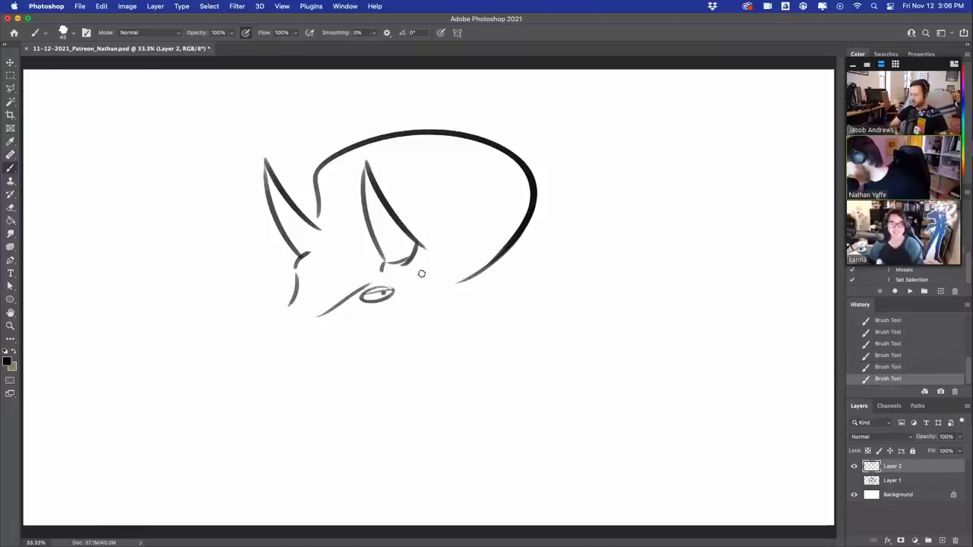
# - Draw the small nose horn and the pointed beak beneath it
pyautogui.moveTo(284, 284); pyautogui.dragTo(292, 365)
pyautogui.press('super+z')
pyautogui.moveTo(272, 329)
pyautogui.mouseDown()
pyautogui.moveTo(291, 370)
pyautogui.moveTo(321, 339)
pyautogui.mouseUp()
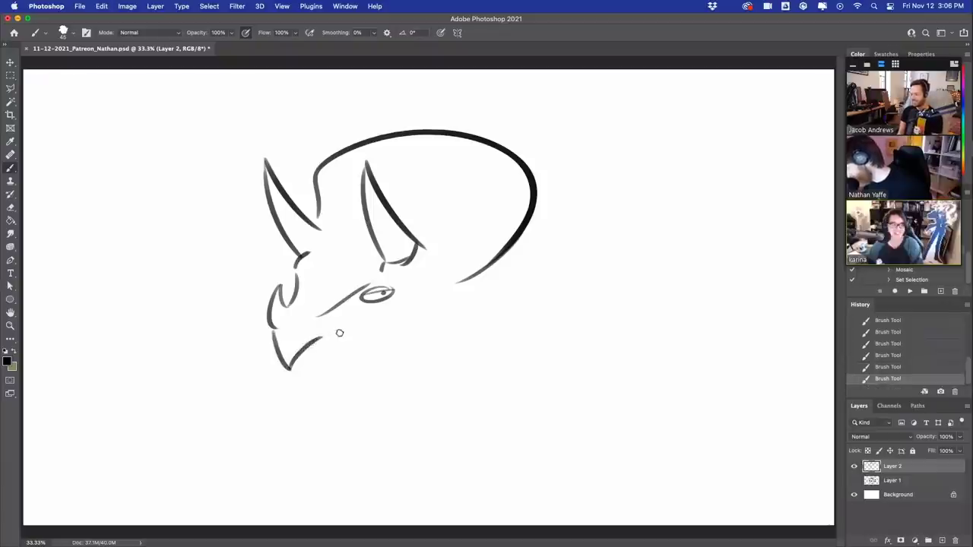
# - Draw the mouth line from the beak tip to a smirking corner below the eye, and add the lower jaw line
pyautogui.press('super+z')
pyautogui.moveTo(291, 370)
pyautogui.mouseDown()
pyautogui.moveTo(328, 337)
pyautogui.moveTo(380, 327)
pyautogui.mouseUp()
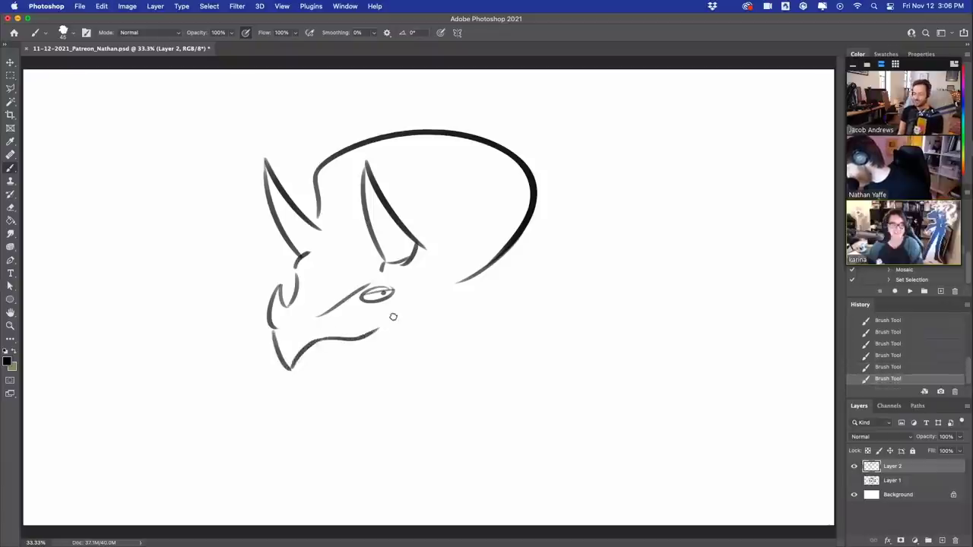
pyautogui.press('super+z')
pyautogui.moveTo(308, 348); pyautogui.dragTo(420, 307)
pyautogui.press('super+z')
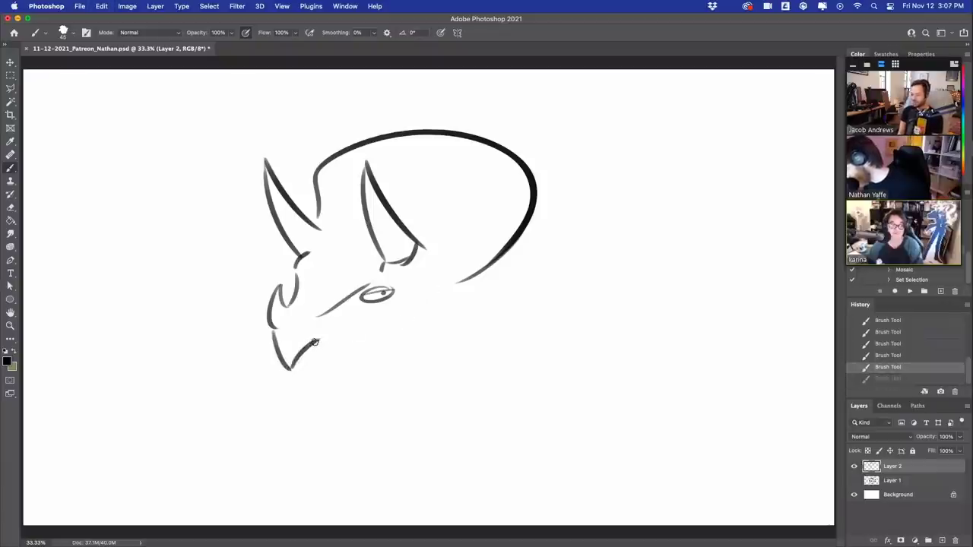
pyautogui.moveTo(310, 347); pyautogui.dragTo(406, 319)
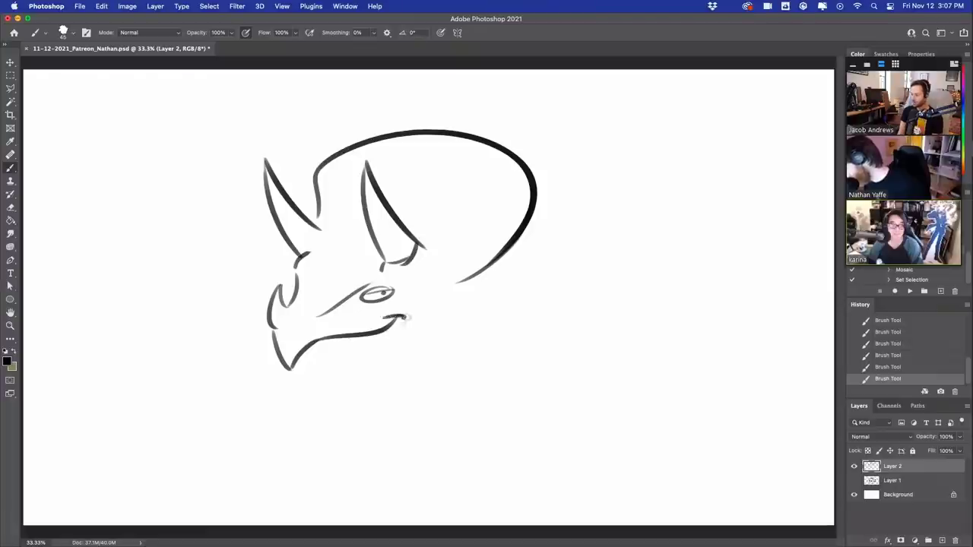
pyautogui.moveTo(307, 351); pyautogui.dragTo(363, 363)
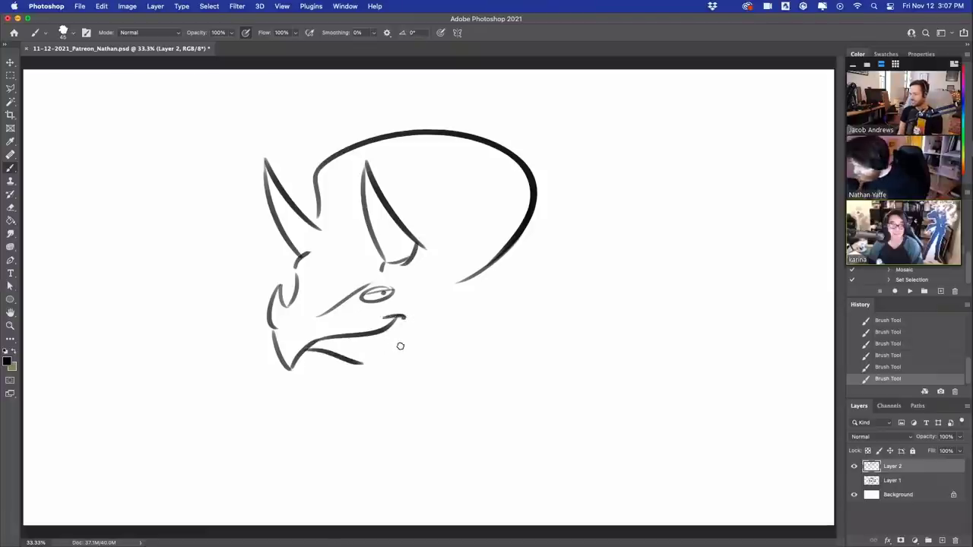
# - Erase the slanted brow and small near eye and redraw it as a larger half-lidded eye under a flat brow
pyautogui.press('e')
pyautogui.moveTo(369, 288)
pyautogui.mouseDown()
pyautogui.moveTo(326, 304)
pyautogui.moveTo(386, 287)
pyautogui.moveTo(388, 304)
pyautogui.moveTo(389, 287)
pyautogui.moveTo(380, 284)
pyautogui.moveTo(397, 292)
pyautogui.moveTo(365, 295)
pyautogui.moveTo(388, 297)
pyautogui.moveTo(398, 278)
pyautogui.mouseUp()
pyautogui.press('super+z')
pyautogui.press('super+z')
pyautogui.press('super+z')
pyautogui.hotkey('ctrl', 'z')
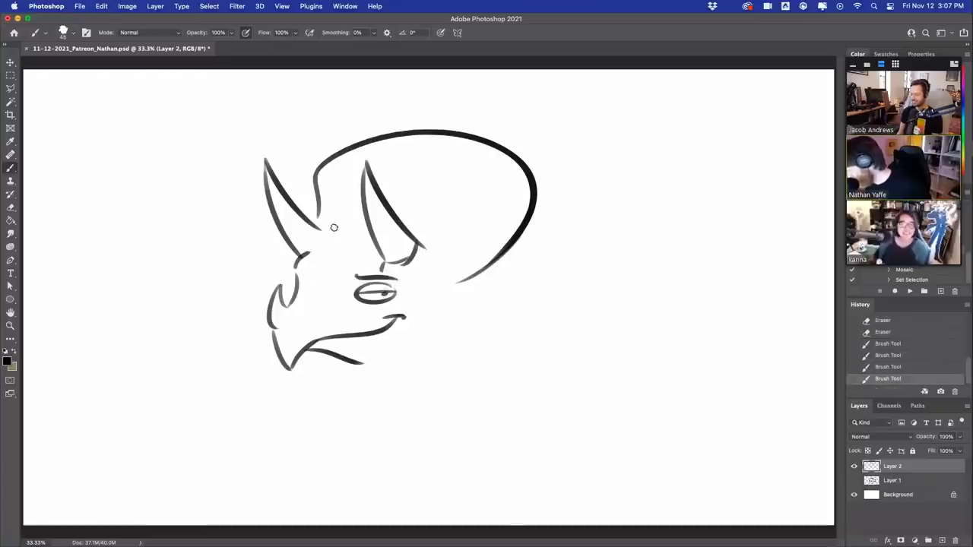
# - Replace the line behind the nose horn with a small half-lidded far eye and a slanted brow
pyautogui.moveTo(298, 278)
pyautogui.mouseDown()
pyautogui.moveTo(293, 292)
pyautogui.moveTo(316, 277)
pyautogui.moveTo(291, 298)
pyautogui.moveTo(305, 289)
pyautogui.moveTo(301, 279)
pyautogui.moveTo(292, 302)
pyautogui.moveTo(292, 283)
pyautogui.moveTo(309, 275)
pyautogui.moveTo(321, 304)
pyautogui.moveTo(312, 283)
pyautogui.moveTo(324, 275)
pyautogui.moveTo(314, 294)
pyautogui.moveTo(329, 278)
pyautogui.mouseUp()
pyautogui.press('b')
pyautogui.press('super+z')
pyautogui.press('super+z')
pyautogui.press('super+z')
pyautogui.press('super+z')
pyautogui.press('super+z')
pyautogui.press('super+z')
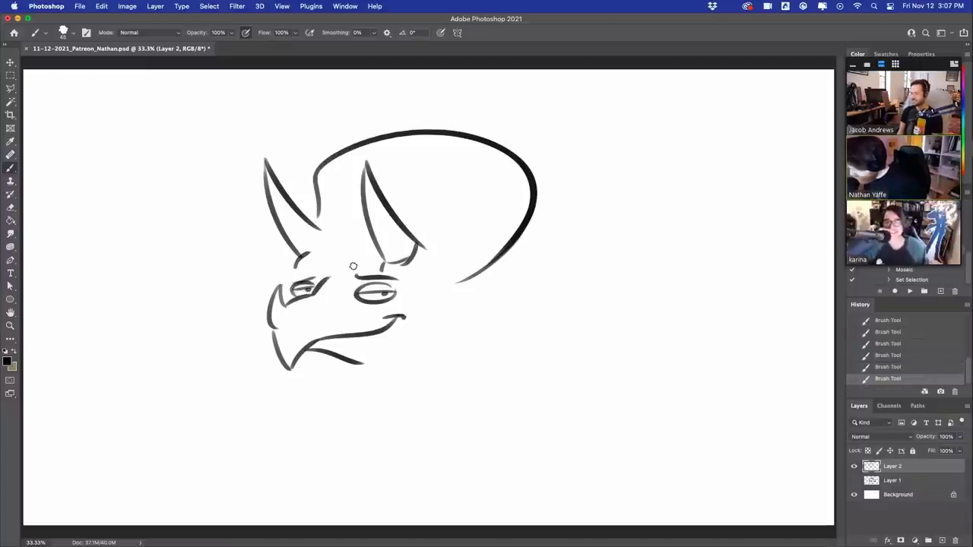
# - Redraw the forehead contour between the far horn and far eye, and close the far horn's base with a curve
pyautogui.press('e')
pyautogui.moveTo(296, 265)
pyautogui.mouseDown()
pyautogui.moveTo(312, 243)
pyautogui.moveTo(291, 283)
pyautogui.moveTo(303, 269)
pyautogui.mouseUp()
pyautogui.press('super+z')
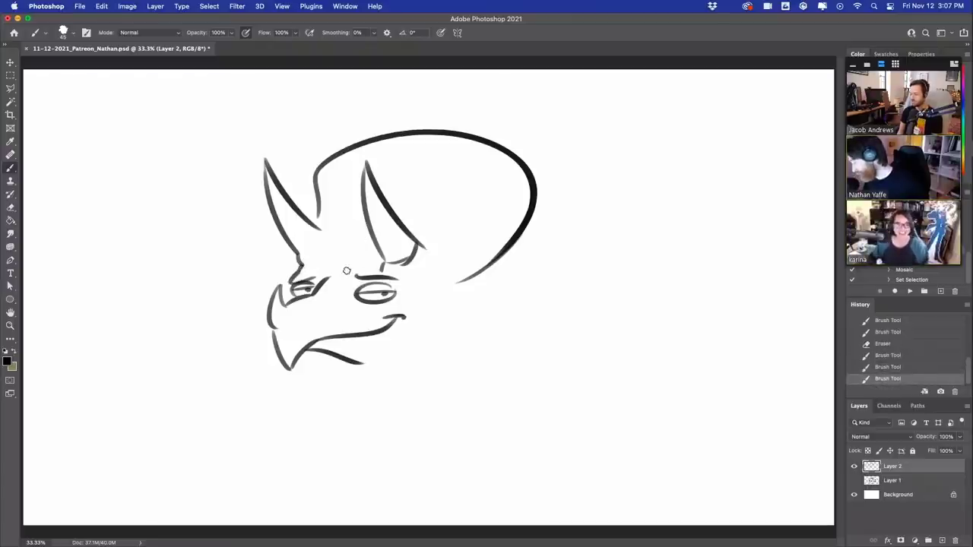
pyautogui.moveTo(299, 257); pyautogui.dragTo(321, 225)
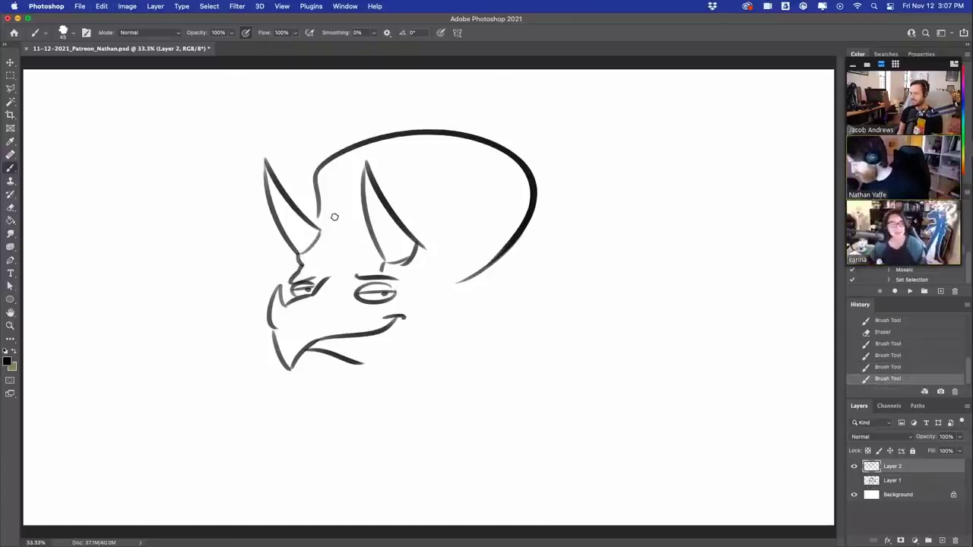
# - Add a row of small rounded bumps along the frill's outer edge and a pointed cheek below its lower end
pyautogui.moveTo(317, 168)
pyautogui.mouseDown()
pyautogui.moveTo(356, 145)
pyautogui.moveTo(437, 124)
pyautogui.mouseUp()
pyautogui.press('super+z')
pyautogui.press('super+z')
pyautogui.hotkey('ctrl', 'z')
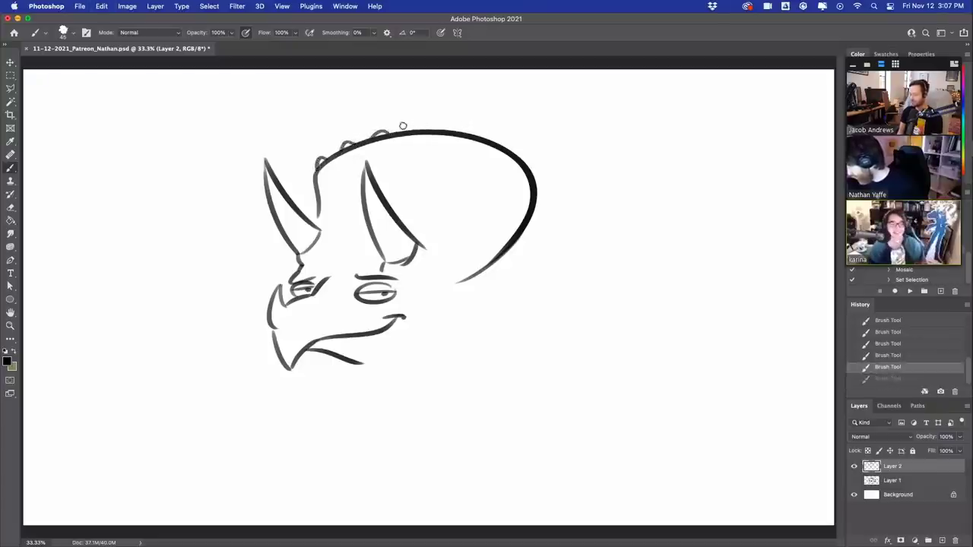
pyautogui.moveTo(456, 284); pyautogui.dragTo(446, 310)
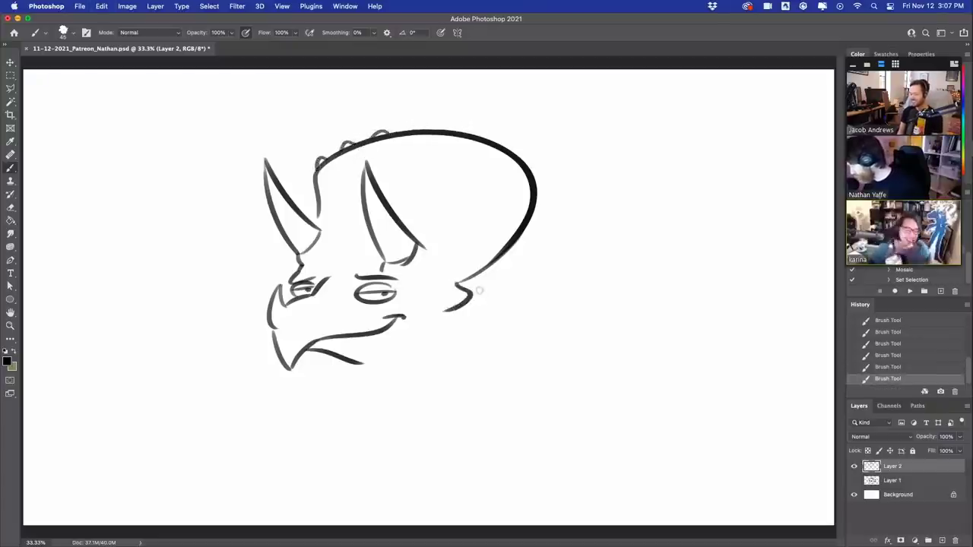
pyautogui.moveTo(406, 134)
pyautogui.mouseDown()
pyautogui.moveTo(493, 137)
pyautogui.moveTo(530, 165)
pyautogui.moveTo(538, 196)
pyautogui.mouseUp()
pyautogui.hotkey('ctrl', 'z')
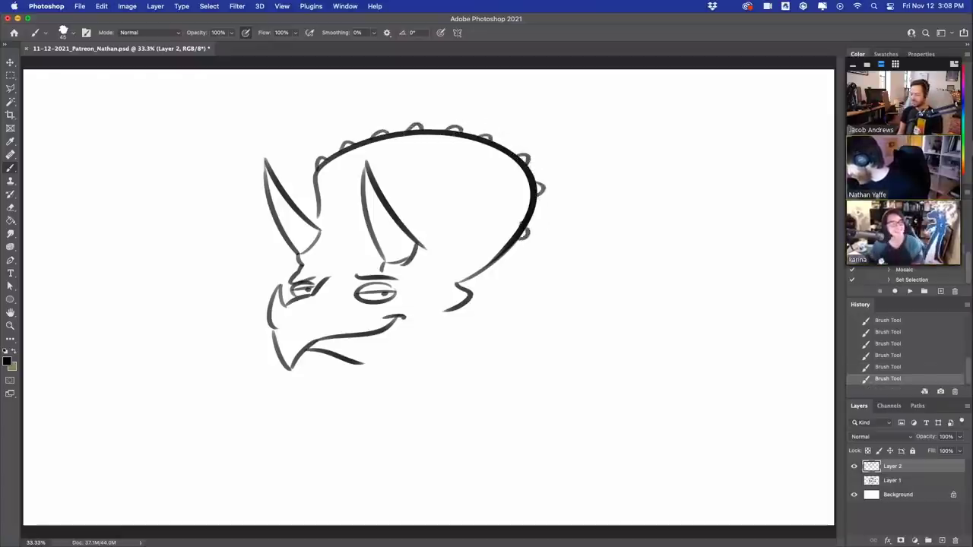
pyautogui.hotkey('ctrl', 'z')
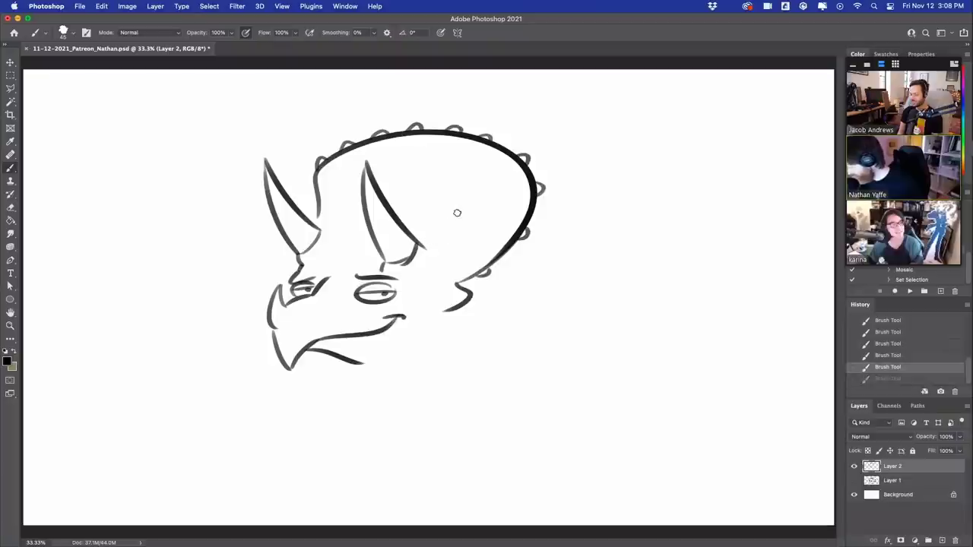
# - Add a brow crease, the nose horn's base and a nostril, and erase the bumps along the frill's rear edge
pyautogui.moveTo(339, 270); pyautogui.dragTo(343, 274)
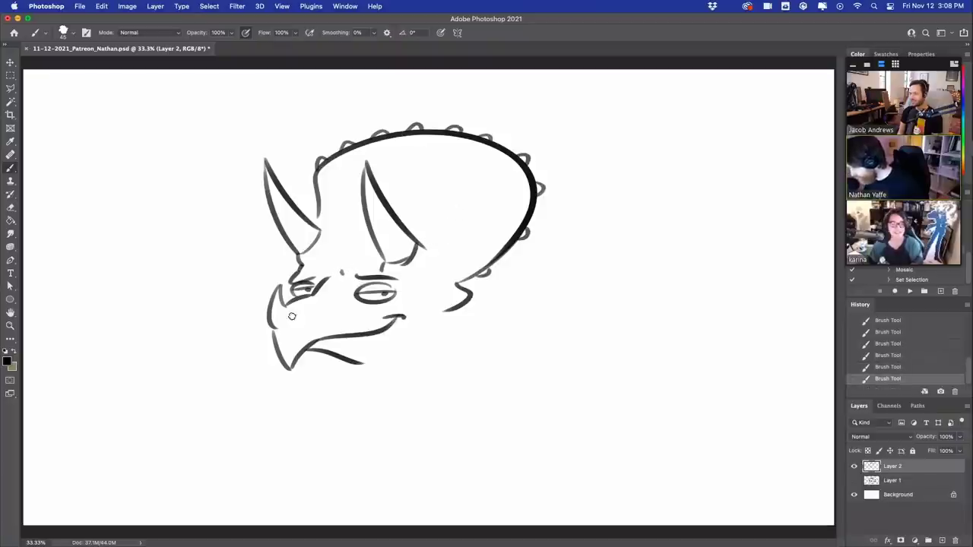
pyautogui.moveTo(293, 332); pyautogui.dragTo(297, 339)
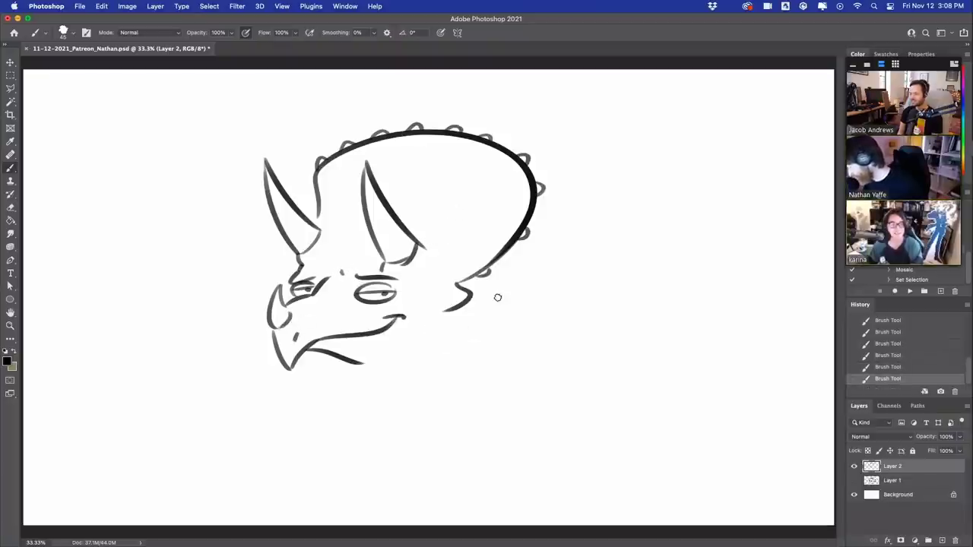
pyautogui.moveTo(494, 278)
pyautogui.mouseDown()
pyautogui.moveTo(524, 245)
pyautogui.moveTo(497, 264)
pyautogui.moveTo(539, 214)
pyautogui.mouseUp()
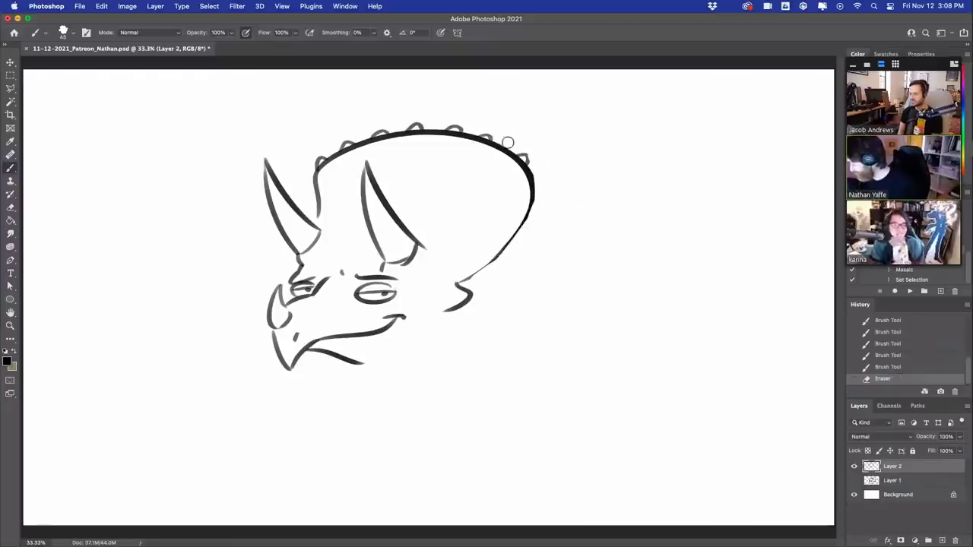
pyautogui.moveTo(508, 145); pyautogui.dragTo(539, 168)
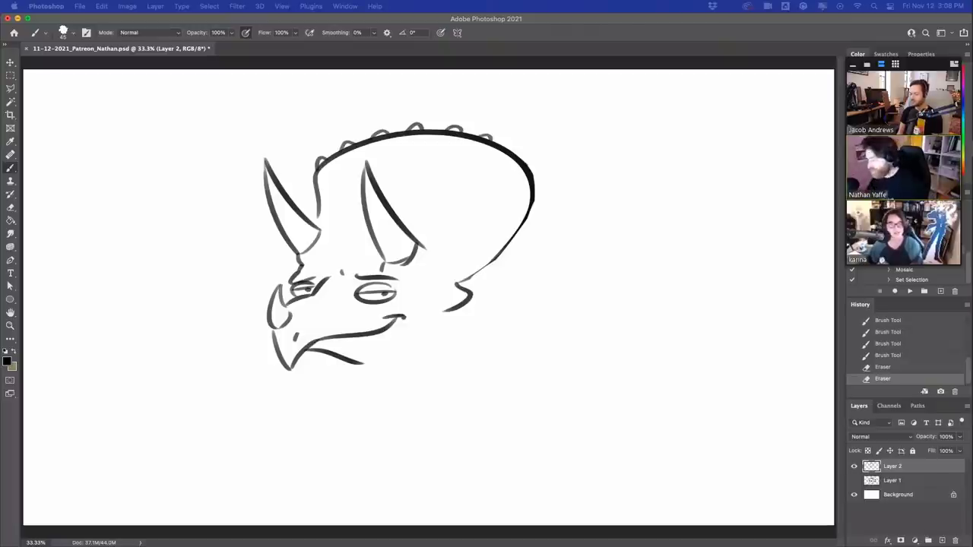
# - Erase the frill line inside the front bumps and redraw the frill's front edge as a curve meeting the far horn
pyautogui.click(332, 177)
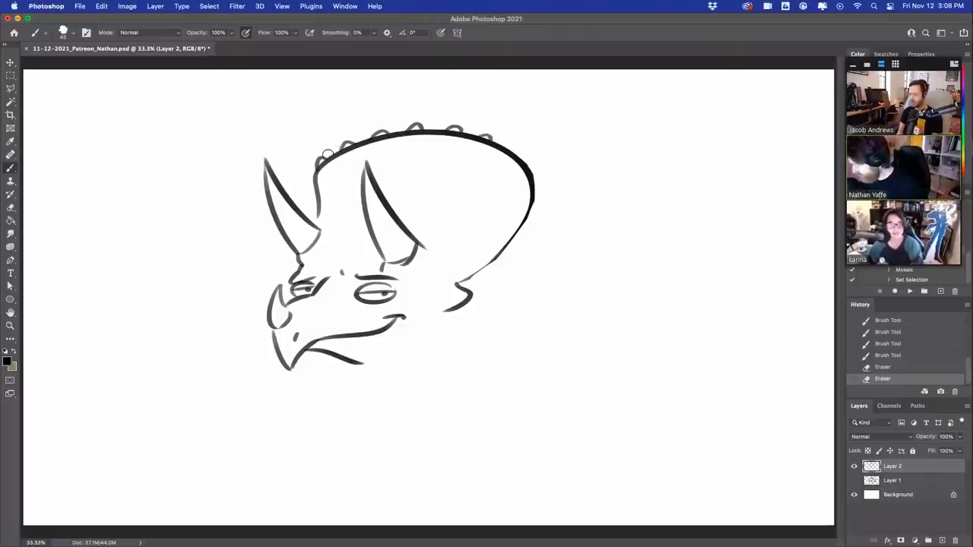
pyautogui.moveTo(322, 161); pyautogui.dragTo(359, 133)
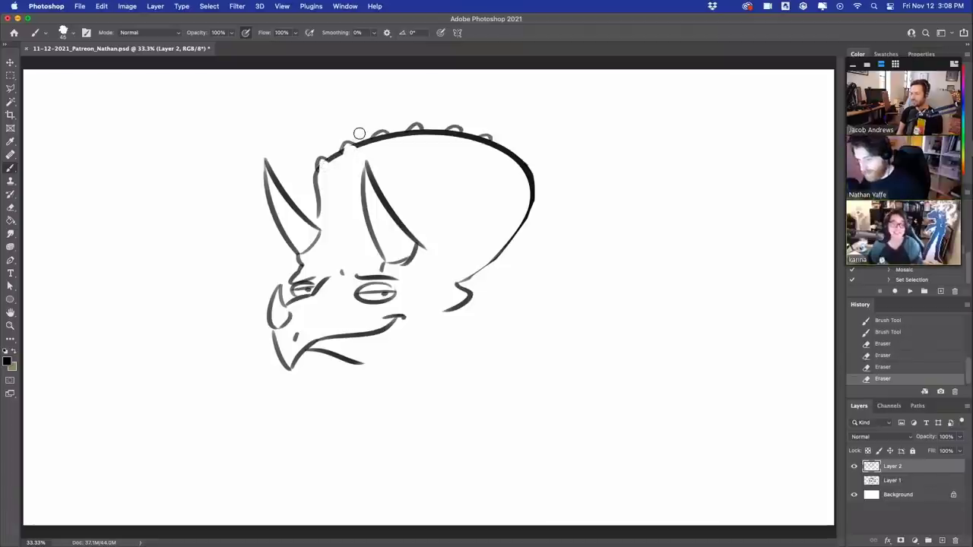
pyautogui.moveTo(383, 138); pyautogui.dragTo(380, 138)
pyautogui.moveTo(320, 182)
pyautogui.mouseDown()
pyautogui.moveTo(318, 202)
pyautogui.moveTo(317, 166)
pyautogui.mouseUp()
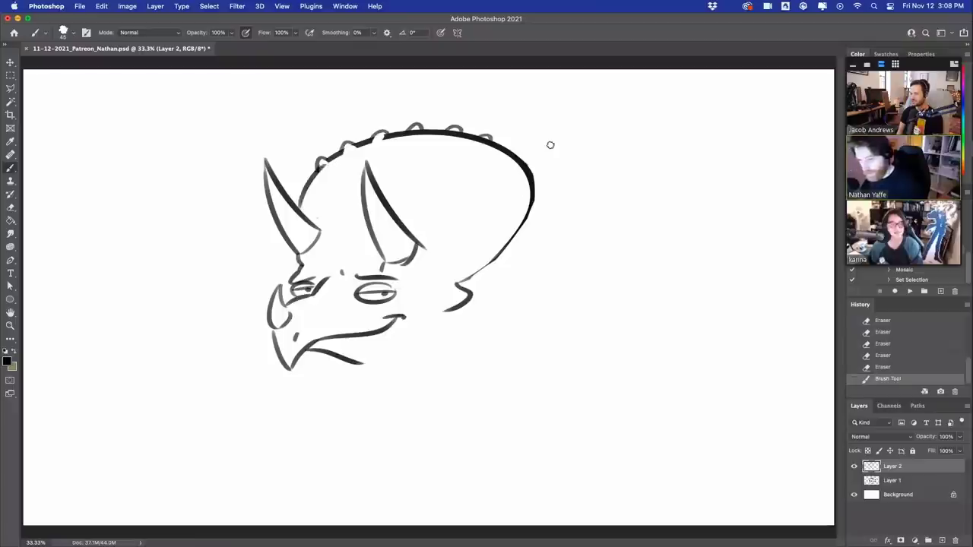
# - Replace the frill's rear edge and cheek with a longer edge ending in a low corner, and erase the upper rear curve
pyautogui.moveTo(461, 273)
pyautogui.mouseDown()
pyautogui.moveTo(485, 287)
pyautogui.moveTo(485, 266)
pyautogui.moveTo(515, 217)
pyautogui.moveTo(524, 225)
pyautogui.moveTo(513, 248)
pyautogui.mouseUp()
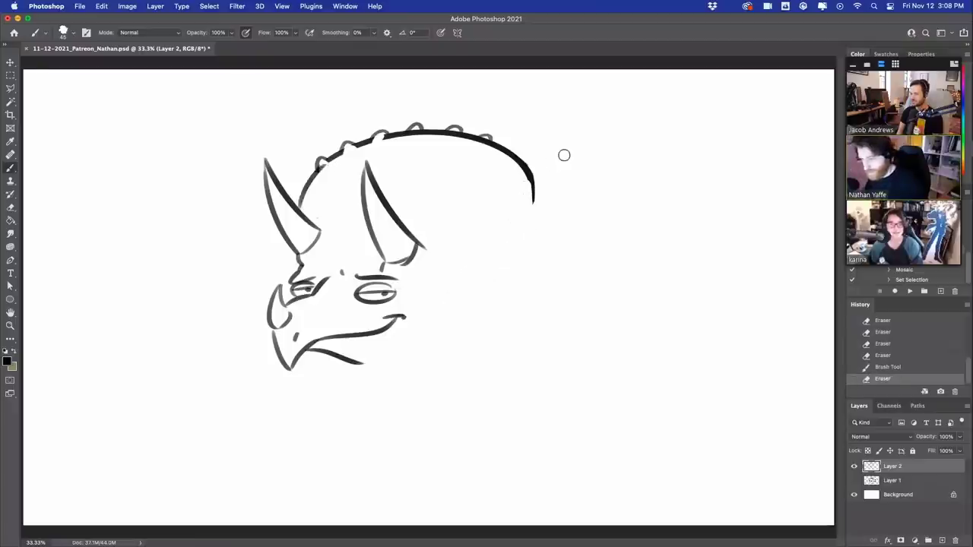
pyautogui.moveTo(439, 305)
pyautogui.mouseDown()
pyautogui.moveTo(492, 320)
pyautogui.moveTo(522, 272)
pyautogui.moveTo(539, 199)
pyautogui.moveTo(516, 285)
pyautogui.mouseUp()
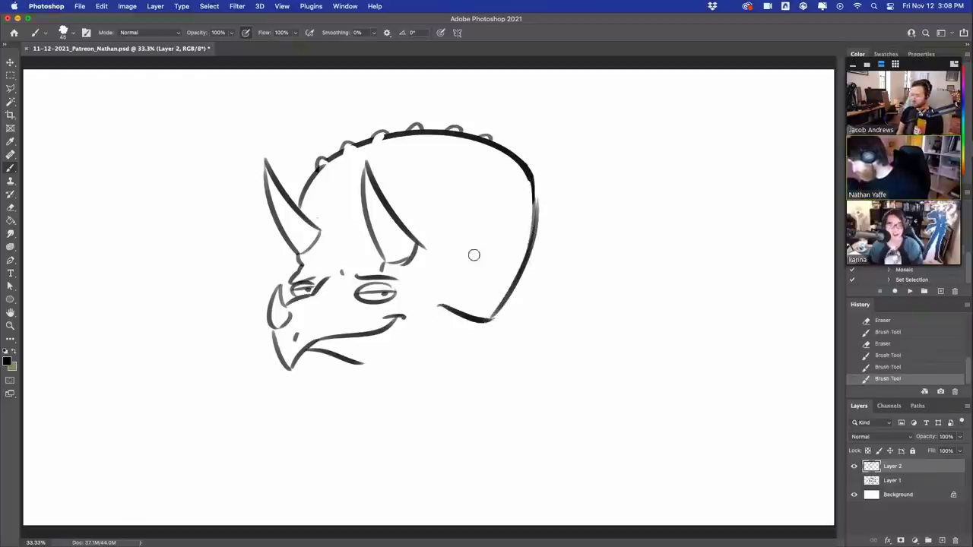
pyautogui.moveTo(507, 151); pyautogui.dragTo(536, 211)
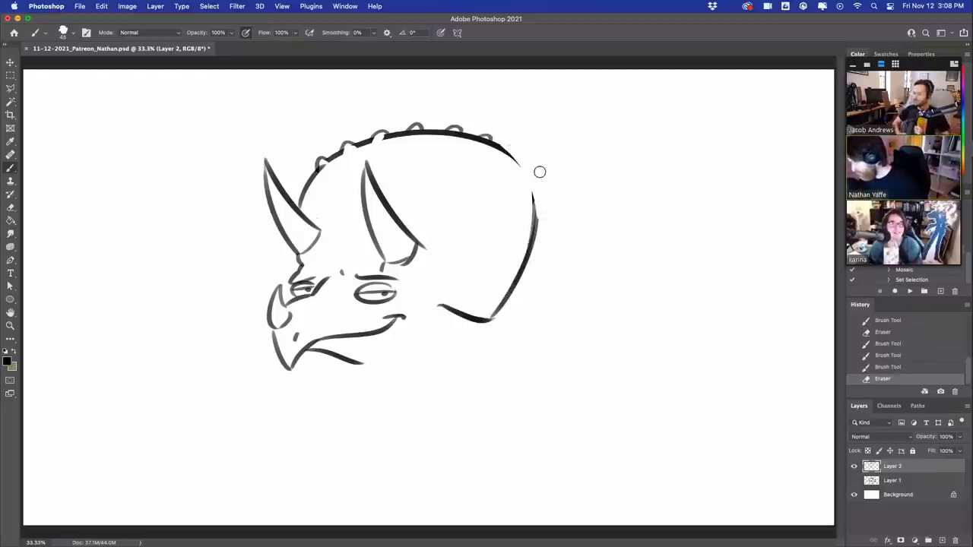
# - Erase the frill line inside the remaining bumps along the top so they open into the frill
pyautogui.moveTo(375, 143)
pyautogui.mouseDown()
pyautogui.moveTo(389, 139)
pyautogui.moveTo(329, 162)
pyautogui.mouseUp()
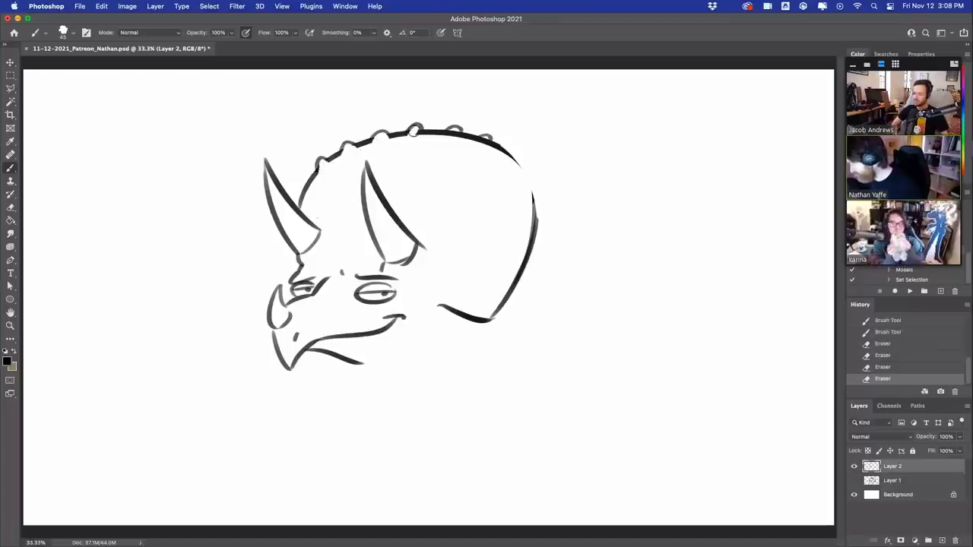
pyautogui.moveTo(413, 131); pyautogui.dragTo(456, 136)
pyautogui.moveTo(483, 139); pyautogui.dragTo(486, 140)
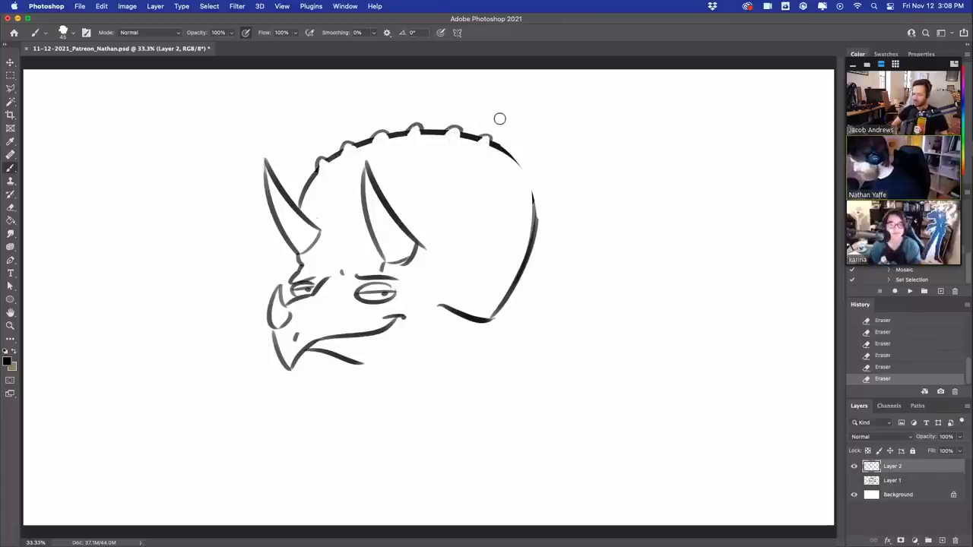
# - Add bumps down the frill's rear edge to its low corner and close the gap in the edge line
pyautogui.moveTo(300, 185)
pyautogui.mouseDown()
pyautogui.moveTo(363, 138)
pyautogui.moveTo(345, 152)
pyautogui.moveTo(397, 130)
pyautogui.moveTo(525, 171)
pyautogui.moveTo(518, 162)
pyautogui.moveTo(534, 202)
pyautogui.mouseUp()
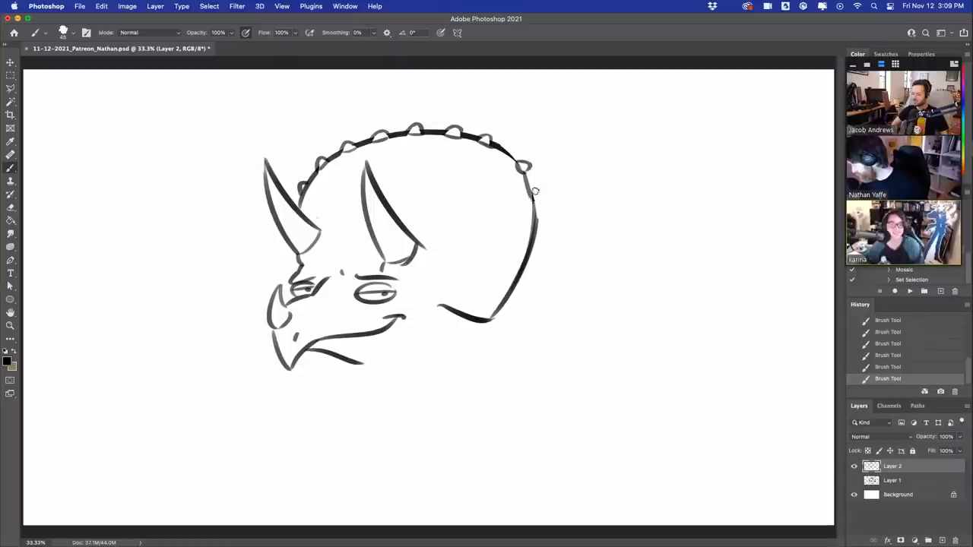
pyautogui.press('super+z')
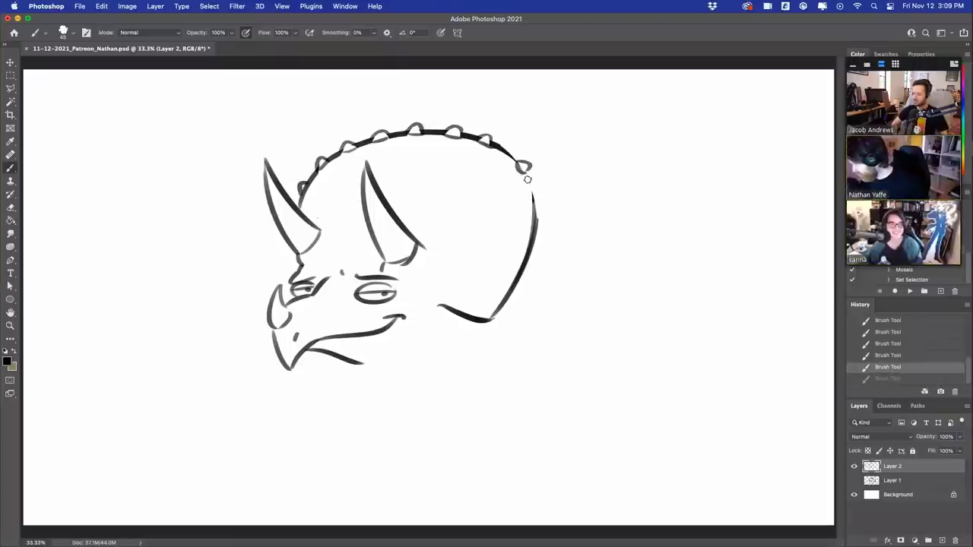
pyautogui.moveTo(526, 175)
pyautogui.mouseDown()
pyautogui.moveTo(541, 228)
pyautogui.moveTo(527, 269)
pyautogui.mouseUp()
pyautogui.press('super+z')
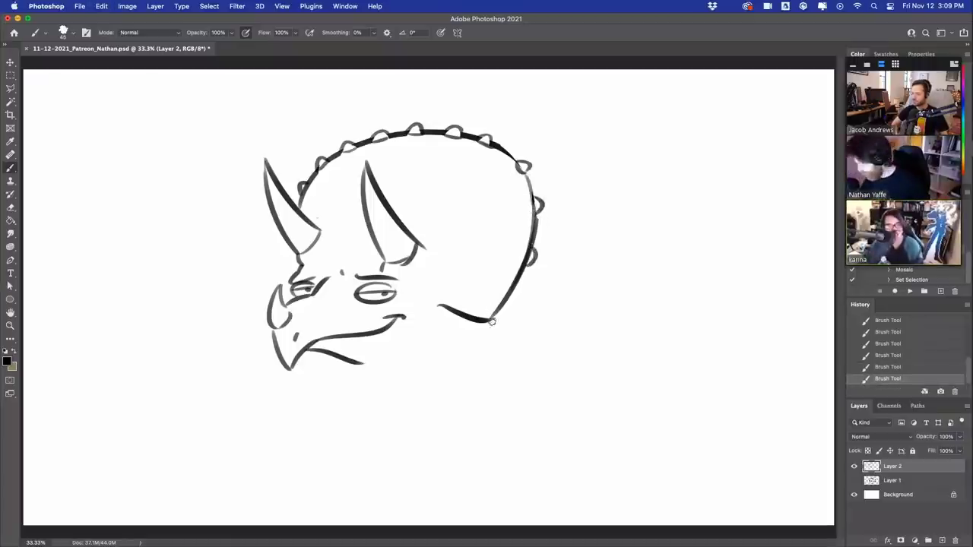
pyautogui.moveTo(492, 322); pyautogui.dragTo(516, 284)
pyautogui.press('super+z')
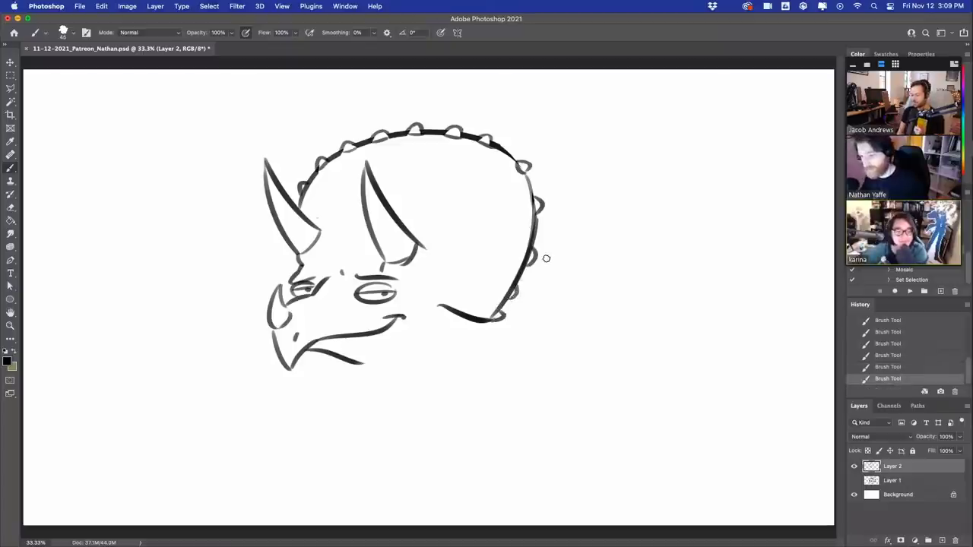
# - Erase both brow horns and redraw them sweeping forward in a curve, with a rounded base on the far horn
pyautogui.moveTo(423, 243); pyautogui.dragTo(434, 231)
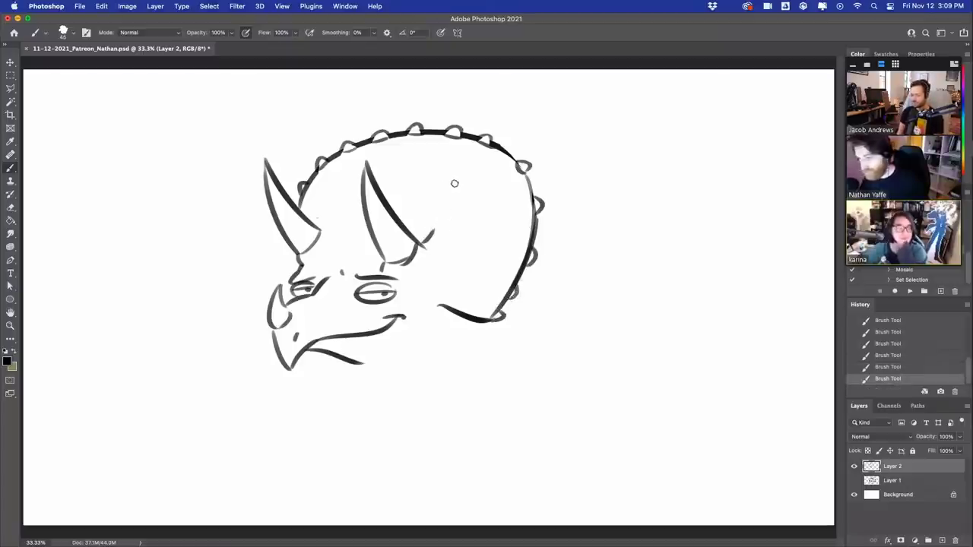
pyautogui.press('super+z')
pyautogui.moveTo(378, 257)
pyautogui.mouseDown()
pyautogui.moveTo(367, 198)
pyautogui.moveTo(365, 226)
pyautogui.moveTo(371, 238)
pyautogui.moveTo(378, 185)
pyautogui.moveTo(409, 221)
pyautogui.moveTo(396, 215)
pyautogui.moveTo(417, 242)
pyautogui.mouseUp()
pyautogui.moveTo(329, 238)
pyautogui.mouseDown()
pyautogui.moveTo(265, 189)
pyautogui.moveTo(298, 248)
pyautogui.moveTo(318, 238)
pyautogui.moveTo(275, 226)
pyautogui.moveTo(327, 228)
pyautogui.mouseUp()
pyautogui.hotkey('ctrl', 'z')
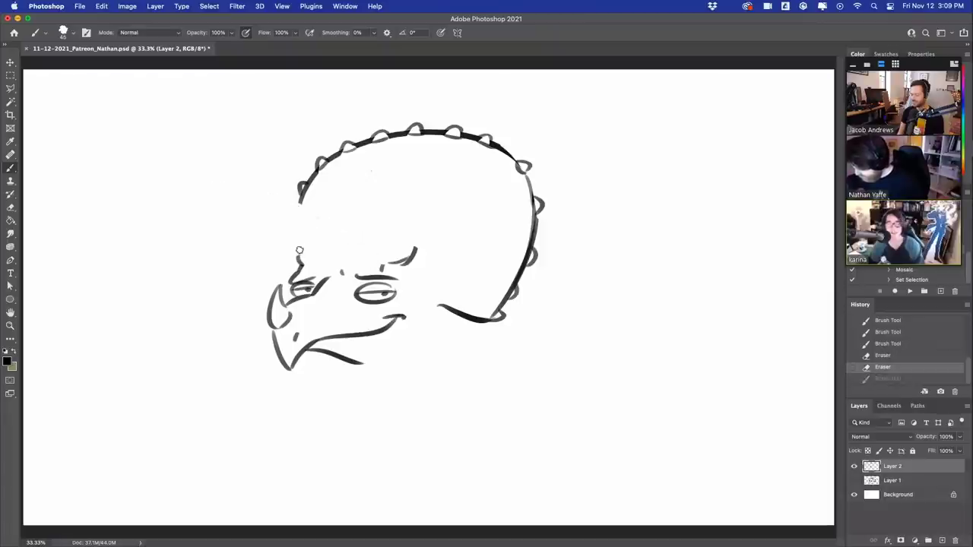
pyautogui.moveTo(303, 259)
pyautogui.mouseDown()
pyautogui.moveTo(206, 183)
pyautogui.moveTo(323, 228)
pyautogui.mouseUp()
pyautogui.moveTo(382, 255)
pyautogui.mouseDown()
pyautogui.moveTo(376, 234)
pyautogui.moveTo(427, 237)
pyautogui.mouseUp()
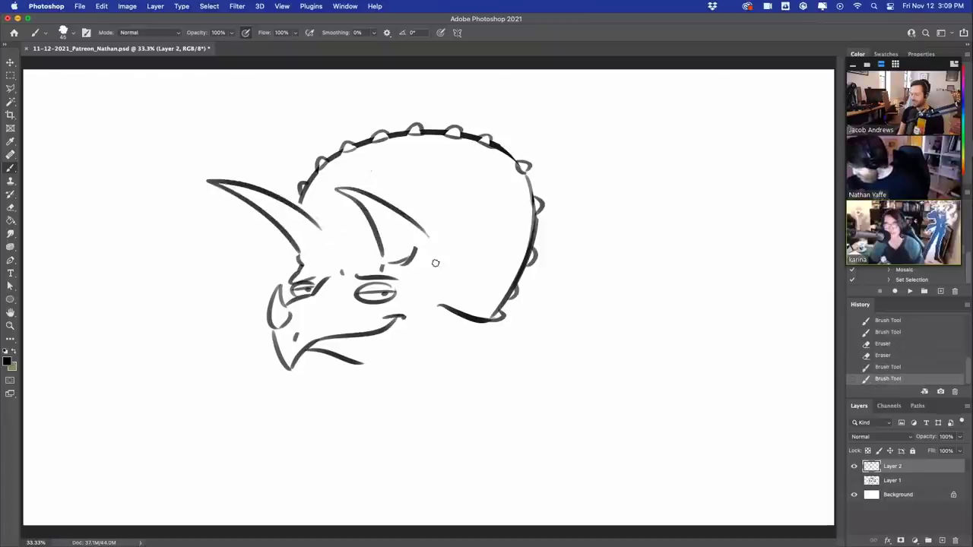
pyautogui.hotkey('ctrl', 'z')
pyautogui.moveTo(382, 262)
pyautogui.mouseDown()
pyautogui.moveTo(334, 194)
pyautogui.moveTo(419, 247)
pyautogui.mouseUp()
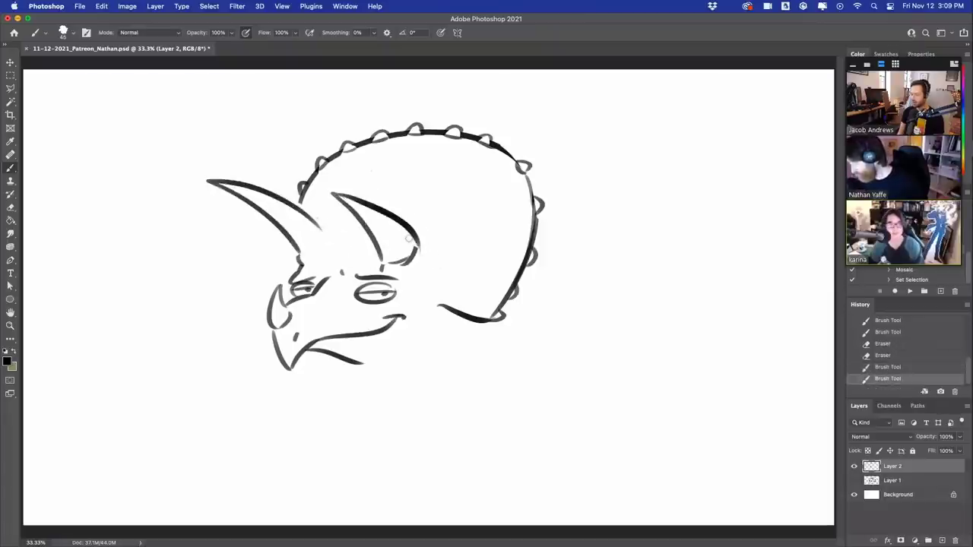
pyautogui.moveTo(321, 227); pyautogui.dragTo(301, 254)
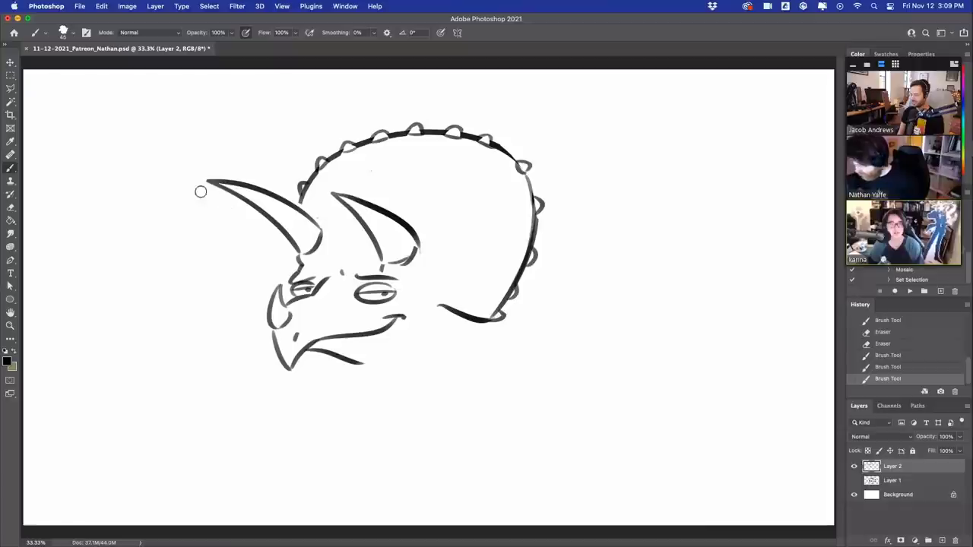
# - Shorten the far horn's tip and add small creases behind both horn bases
pyautogui.moveTo(201, 191)
pyautogui.mouseDown()
pyautogui.moveTo(269, 183)
pyautogui.moveTo(278, 198)
pyautogui.moveTo(266, 191)
pyautogui.moveTo(333, 233)
pyautogui.mouseUp()
pyautogui.hotkey('ctrl', 'z')
pyautogui.press('super+z')
pyautogui.press('super+z')
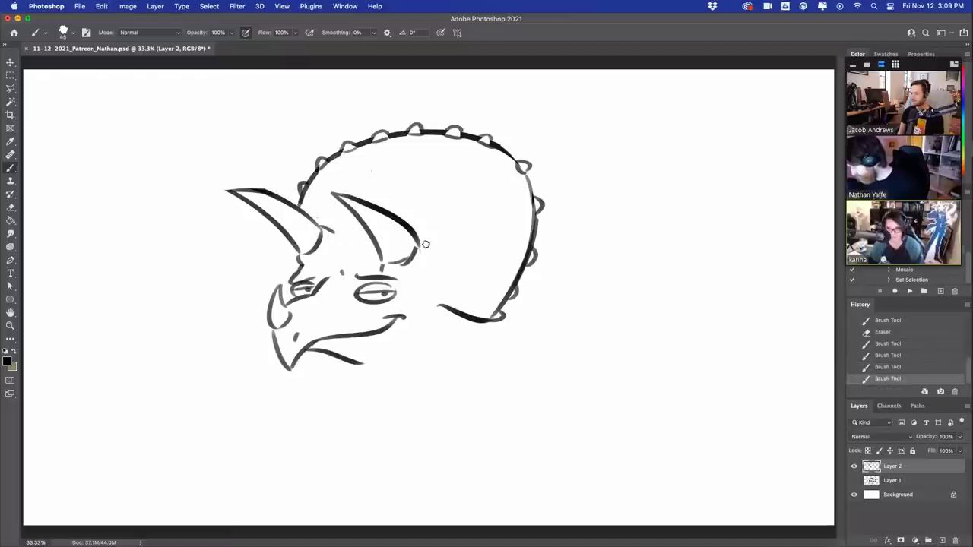
pyautogui.moveTo(419, 241); pyautogui.dragTo(450, 233)
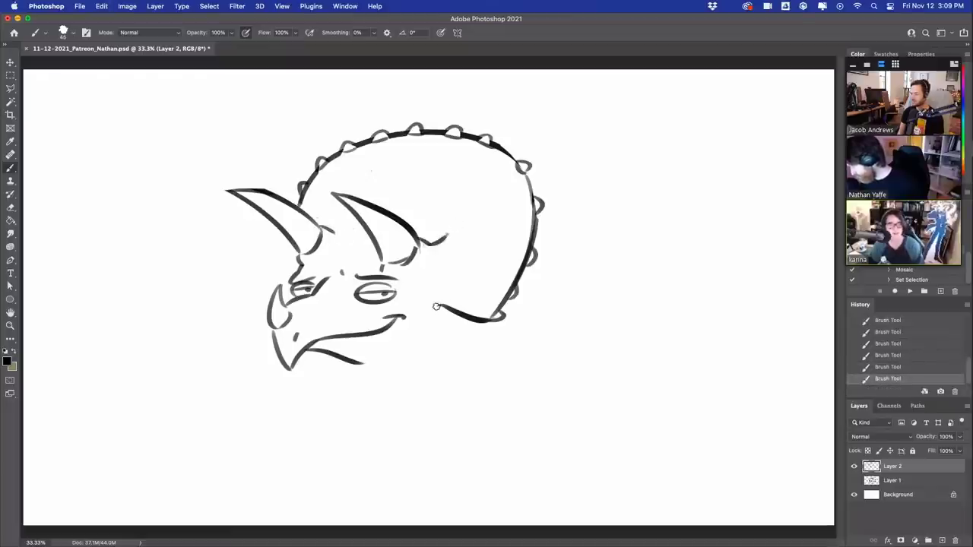
pyautogui.moveTo(440, 308); pyautogui.dragTo(431, 320)
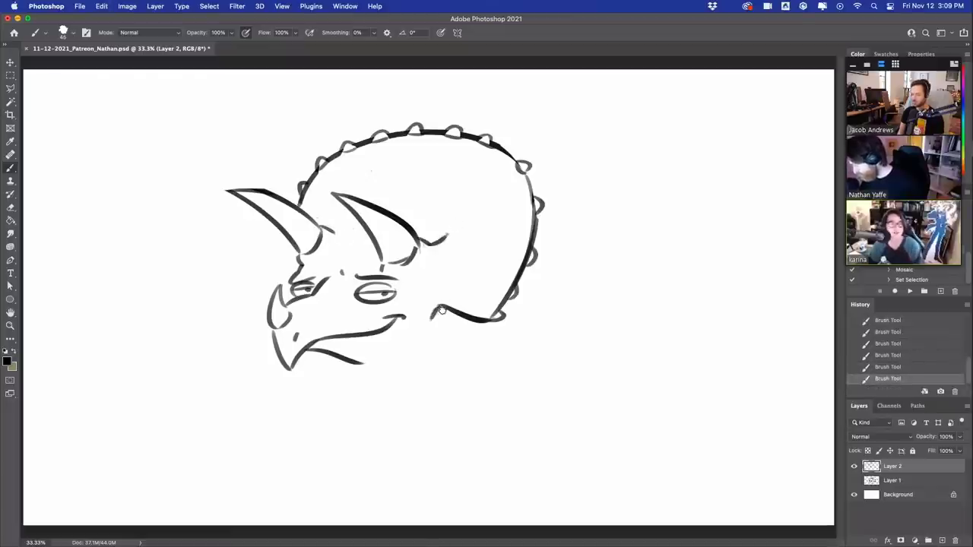
pyautogui.press('super+z')
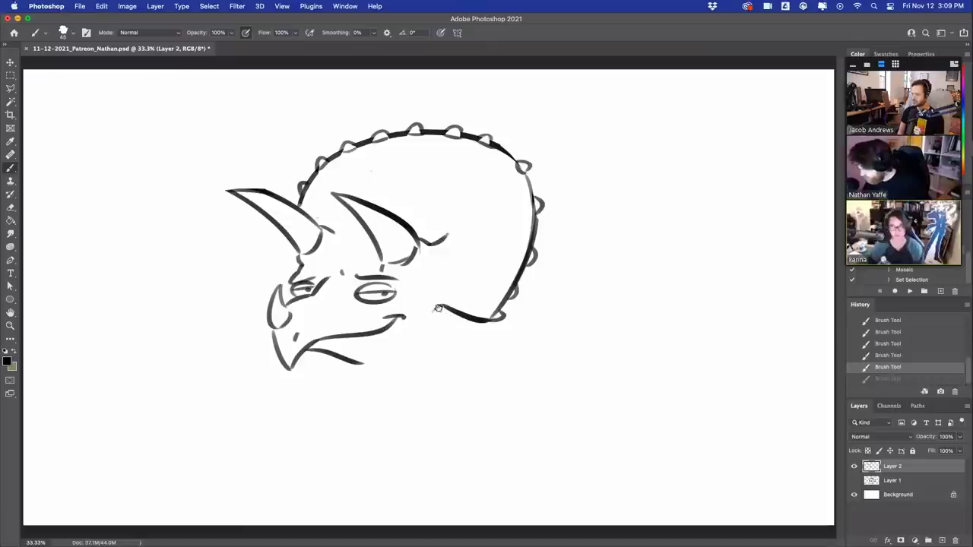
# - Draw a short neck line below the jaw and a long arched back line behind the frill
pyautogui.moveTo(359, 365); pyautogui.dragTo(403, 403)
pyautogui.press('super+z')
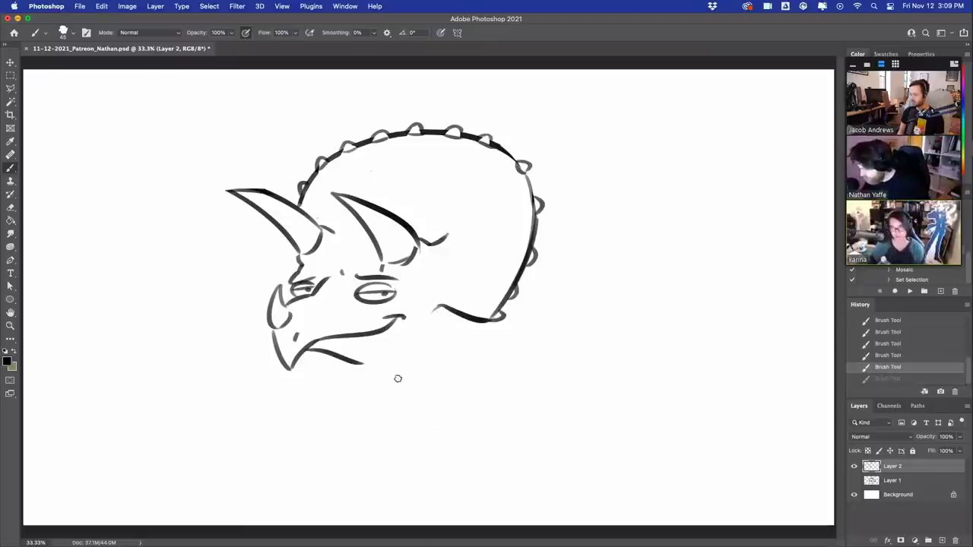
pyautogui.moveTo(362, 365); pyautogui.dragTo(388, 395)
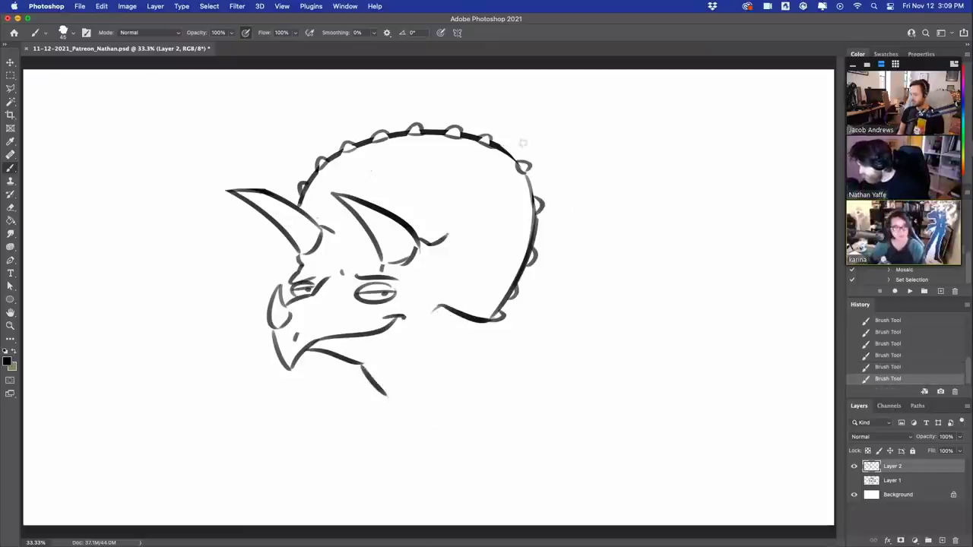
pyautogui.moveTo(508, 148); pyautogui.dragTo(682, 219)
pyautogui.press('super+z')
pyautogui.moveTo(508, 148); pyautogui.dragTo(698, 238)
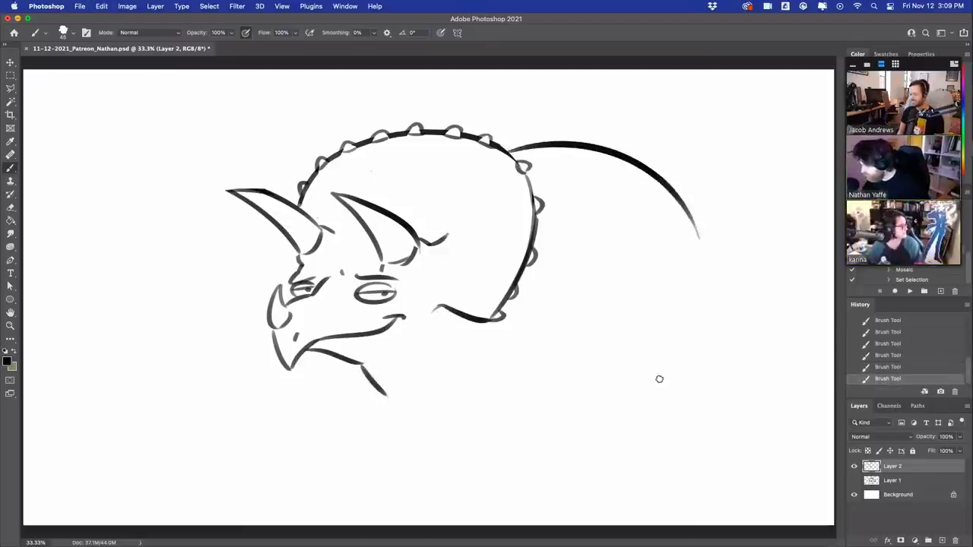
# - Move the whole triceratops drawing toward the canvas's upper left to make room for the body
pyautogui.click(11, 62)
pyautogui.moveTo(529, 230); pyautogui.dragTo(470, 214)
pyautogui.press('b')
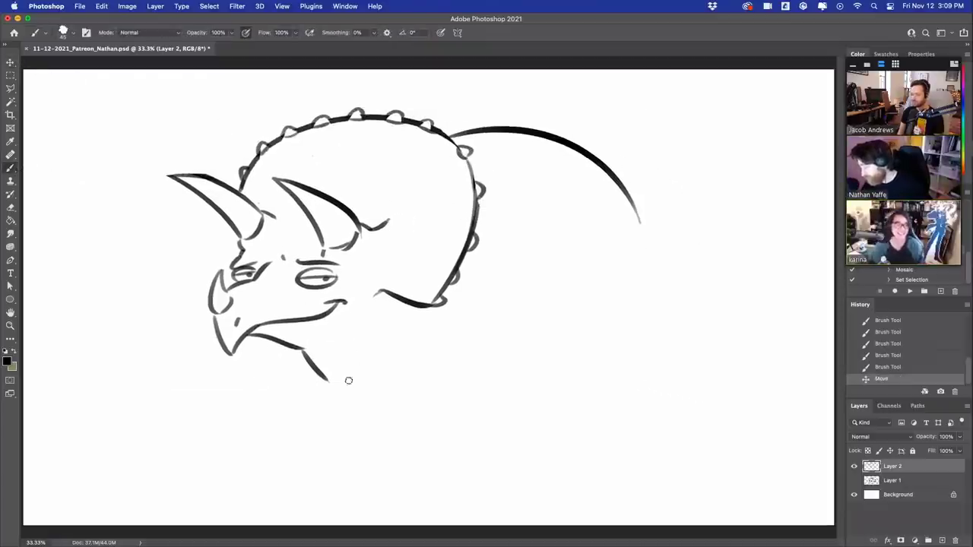
# - Draw the near arm propped under the jaw with a rounded hand, a bent elbow and an upper-arm curve
pyautogui.moveTo(340, 409)
pyautogui.mouseDown()
pyautogui.moveTo(397, 339)
pyautogui.moveTo(373, 305)
pyautogui.moveTo(374, 330)
pyautogui.moveTo(374, 306)
pyautogui.moveTo(394, 352)
pyautogui.moveTo(338, 418)
pyautogui.moveTo(455, 373)
pyautogui.mouseUp()
pyautogui.press('super+z')
pyautogui.hotkey('ctrl', 'z')
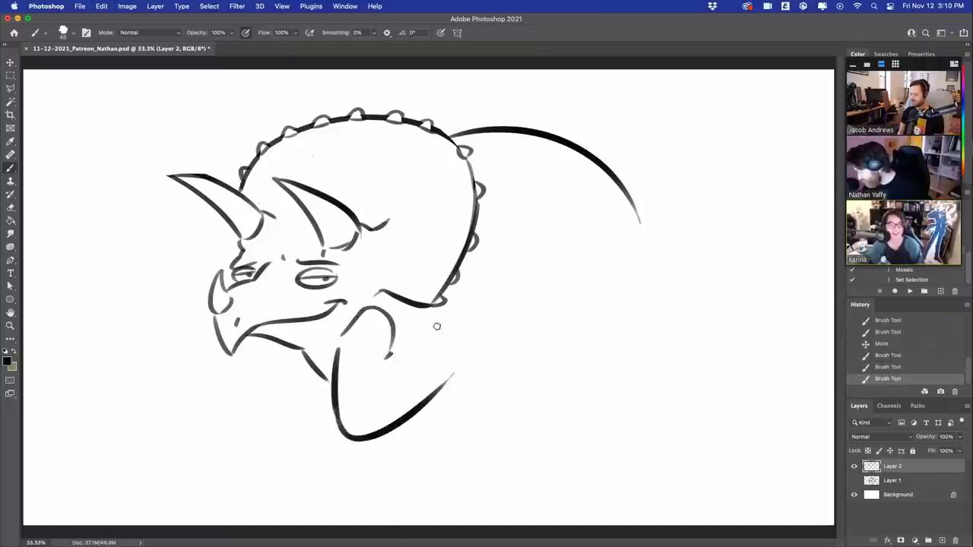
pyautogui.moveTo(387, 356); pyautogui.dragTo(456, 324)
# - Draw the far arm below the beak as a short wrist line, a forearm and a bent elbow reaching toward the near arm
pyautogui.moveTo(264, 342); pyautogui.dragTo(278, 416)
pyautogui.hotkey('ctrl', 'z')
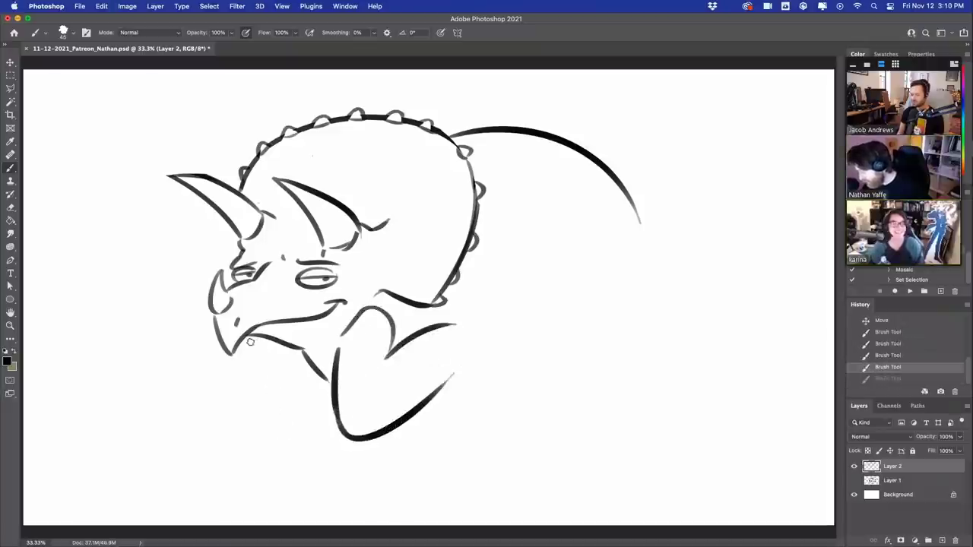
pyautogui.moveTo(251, 340)
pyautogui.mouseDown()
pyautogui.moveTo(275, 368)
pyautogui.moveTo(257, 419)
pyautogui.mouseUp()
pyautogui.press('super+z')
pyautogui.press('super+z')
pyautogui.moveTo(275, 366)
pyautogui.mouseDown()
pyautogui.moveTo(248, 442)
pyautogui.moveTo(269, 369)
pyautogui.moveTo(254, 440)
pyautogui.moveTo(336, 413)
pyautogui.mouseUp()
pyautogui.press('super+z')
pyautogui.press('super+z')
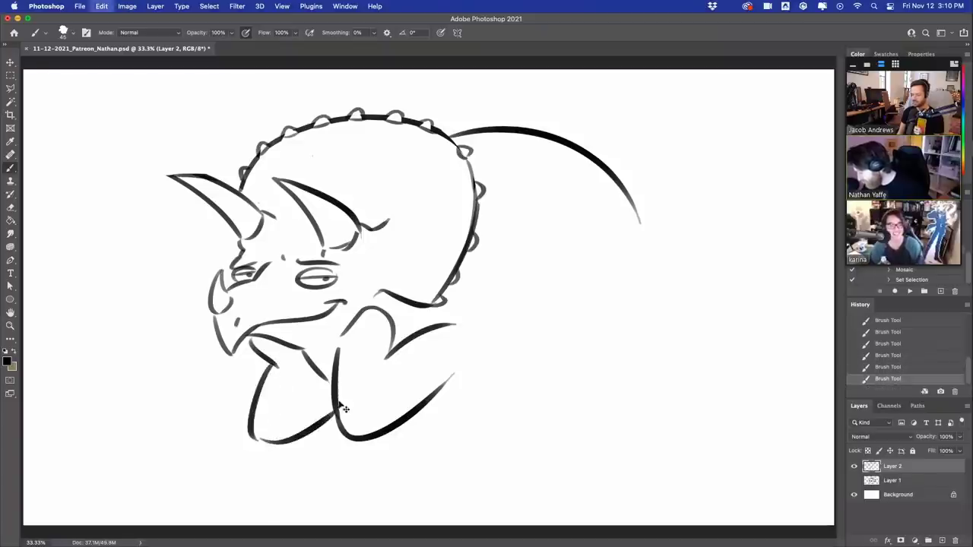
pyautogui.moveTo(255, 440)
pyautogui.mouseDown()
pyautogui.moveTo(305, 440)
pyautogui.moveTo(329, 418)
pyautogui.mouseUp()
pyautogui.press('super+z')
pyautogui.hotkey('ctrl', 'z')
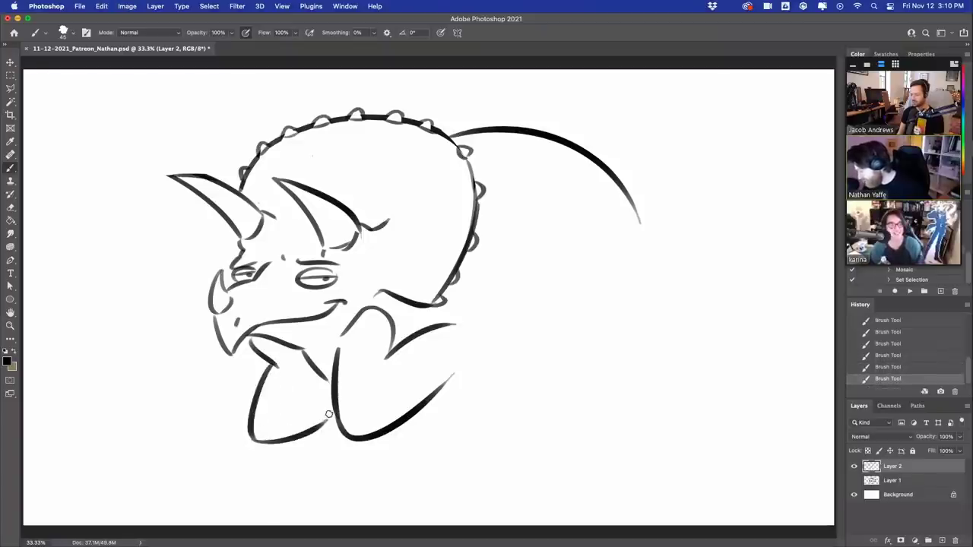
# - Erase the near arm's forearm and elbow, extend the inner wrist line and redraw the forearm's front edge slanting down
pyautogui.moveTo(347, 341)
pyautogui.mouseDown()
pyautogui.moveTo(358, 448)
pyautogui.moveTo(467, 333)
pyautogui.mouseUp()
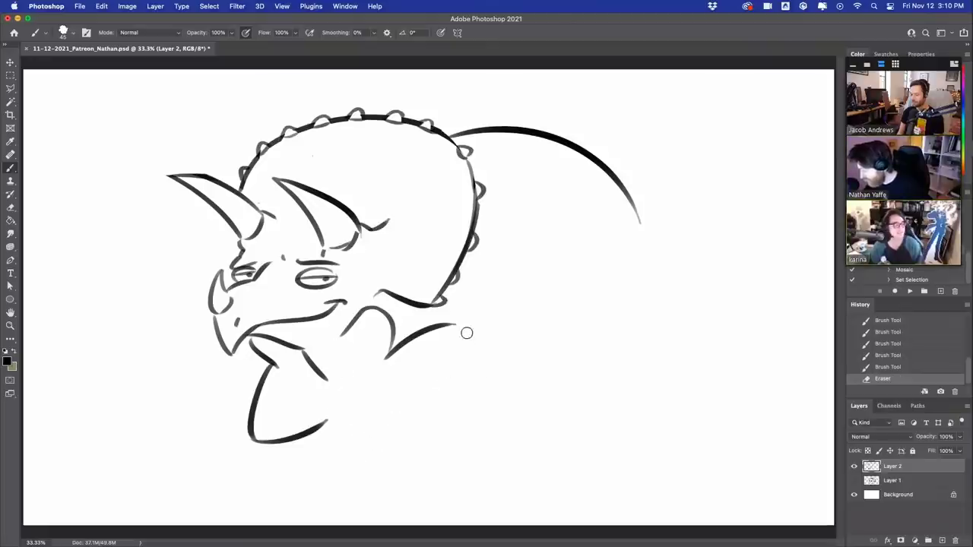
pyautogui.moveTo(392, 341)
pyautogui.mouseDown()
pyautogui.moveTo(378, 371)
pyautogui.moveTo(384, 406)
pyautogui.mouseUp()
pyautogui.press('super+z')
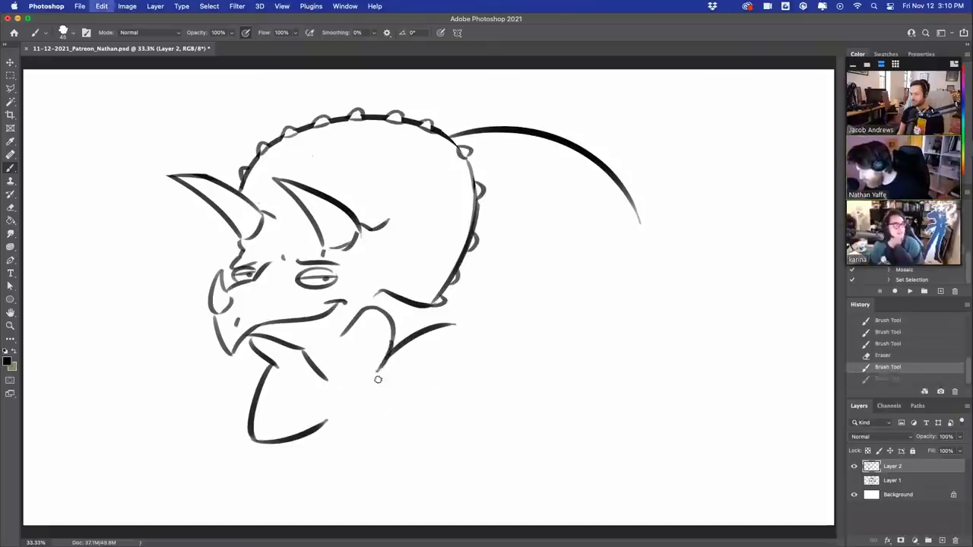
pyautogui.moveTo(379, 371); pyautogui.dragTo(387, 405)
pyautogui.hotkey('ctrl', 'z')
pyautogui.moveTo(334, 349); pyautogui.dragTo(360, 420)
pyautogui.moveTo(379, 367); pyautogui.dragTo(420, 424)
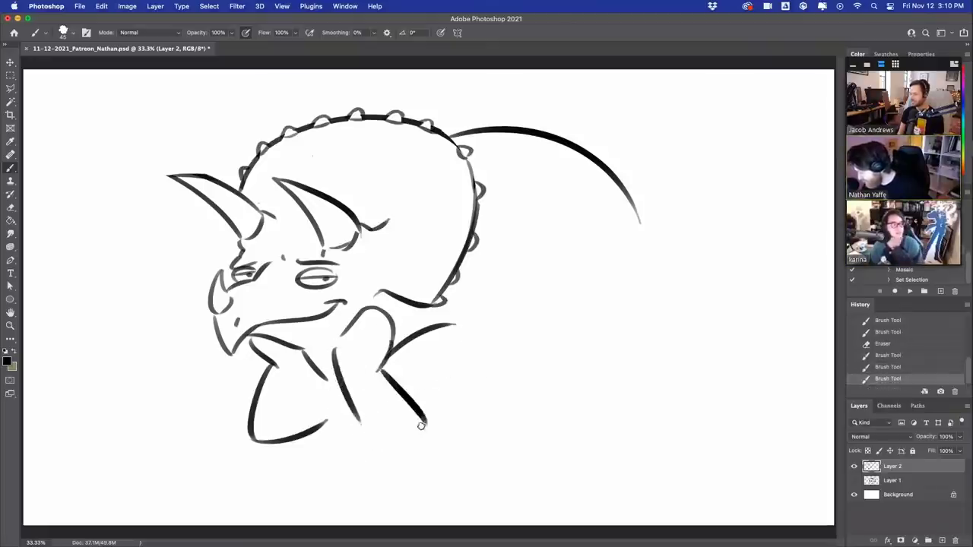
pyautogui.hotkey('ctrl', 'z')
# - Draw a rounded elbow at the end of the near forearm and a short crease at the inner elbow
pyautogui.moveTo(356, 416); pyautogui.dragTo(438, 447)
pyautogui.hotkey('ctrl', 'z')
pyautogui.moveTo(354, 401)
pyautogui.mouseDown()
pyautogui.moveTo(413, 447)
pyautogui.moveTo(451, 420)
pyautogui.mouseUp()
pyautogui.hotkey('ctrl', 'z')
pyautogui.moveTo(355, 410); pyautogui.dragTo(440, 417)
pyautogui.hotkey('ctrl', 'z')
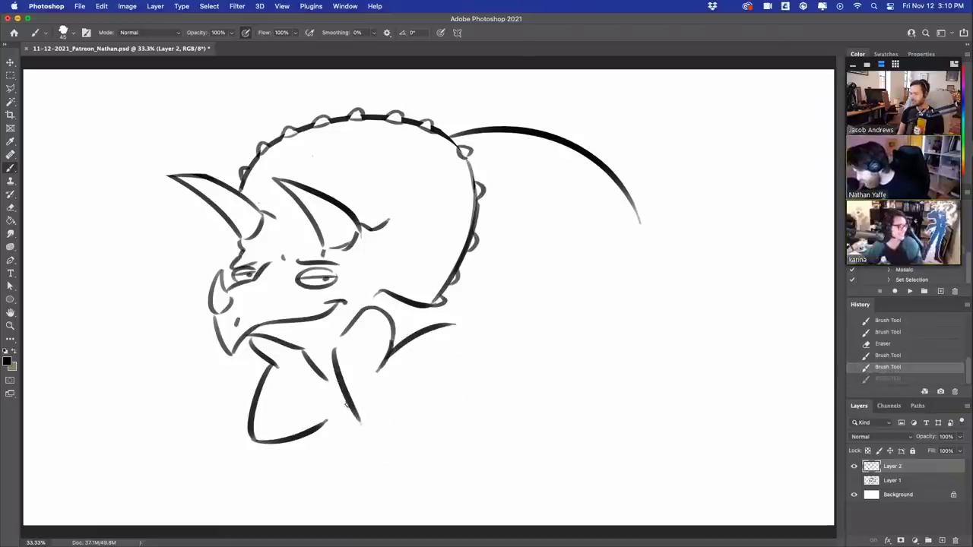
pyautogui.moveTo(346, 403); pyautogui.dragTo(438, 418)
pyautogui.press('super+z')
pyautogui.moveTo(380, 370); pyautogui.dragTo(424, 393)
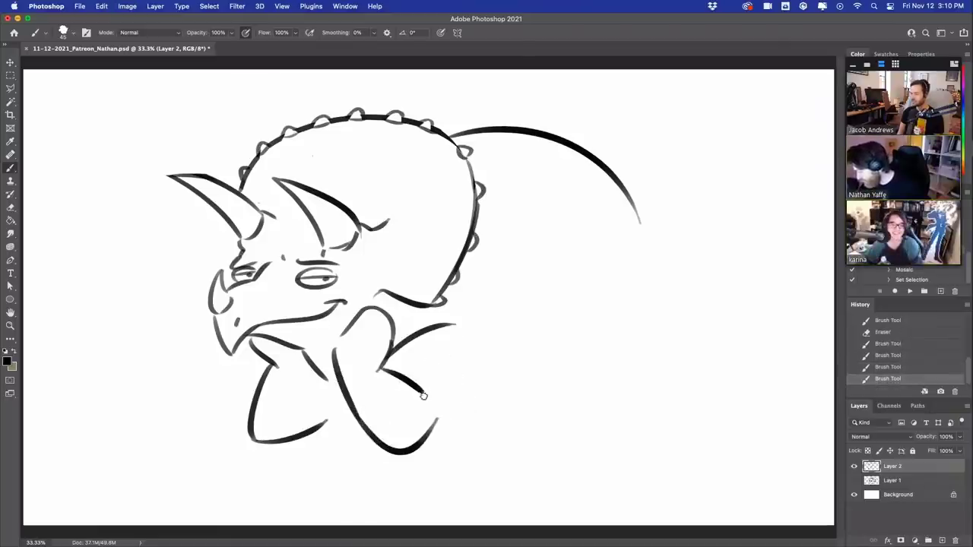
# - Replace the near upper arm's inner line with a steeper curve from the crease and extend the elbow's rear edge upward
pyautogui.moveTo(394, 354)
pyautogui.mouseDown()
pyautogui.moveTo(415, 332)
pyautogui.moveTo(462, 316)
pyautogui.moveTo(441, 329)
pyautogui.mouseUp()
pyautogui.moveTo(401, 372); pyautogui.dragTo(446, 319)
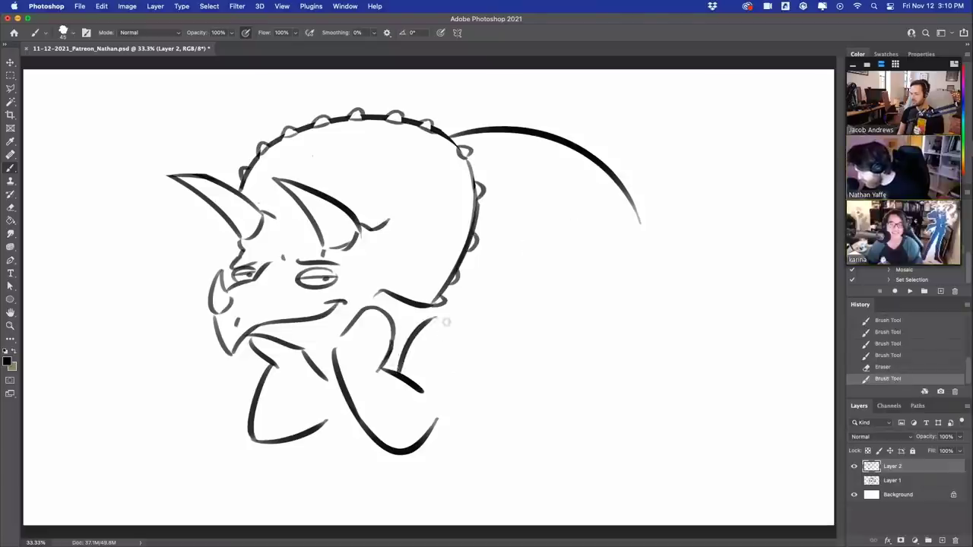
pyautogui.press('super+z')
pyautogui.moveTo(397, 369); pyautogui.dragTo(441, 321)
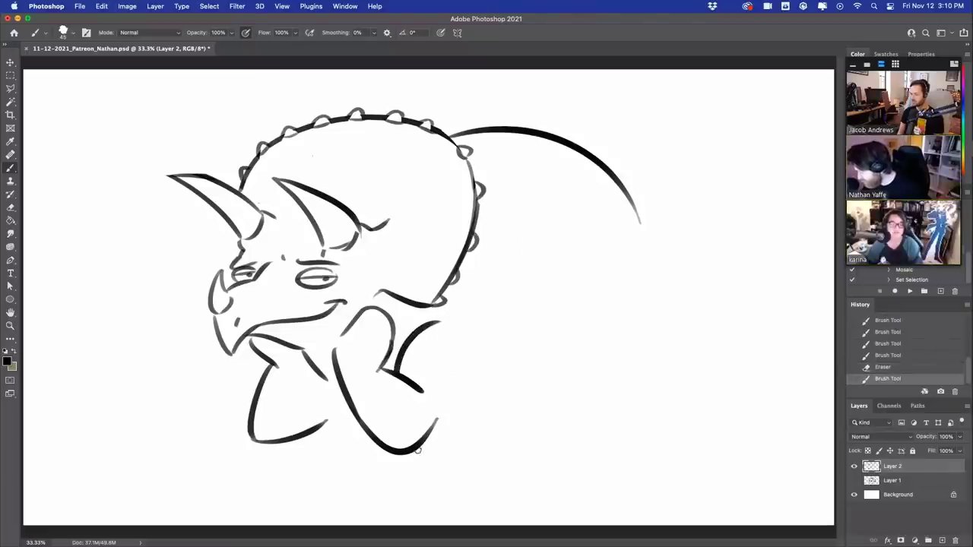
pyautogui.moveTo(417, 450); pyautogui.dragTo(470, 347)
pyautogui.press('super+z')
pyautogui.moveTo(418, 449); pyautogui.dragTo(470, 348)
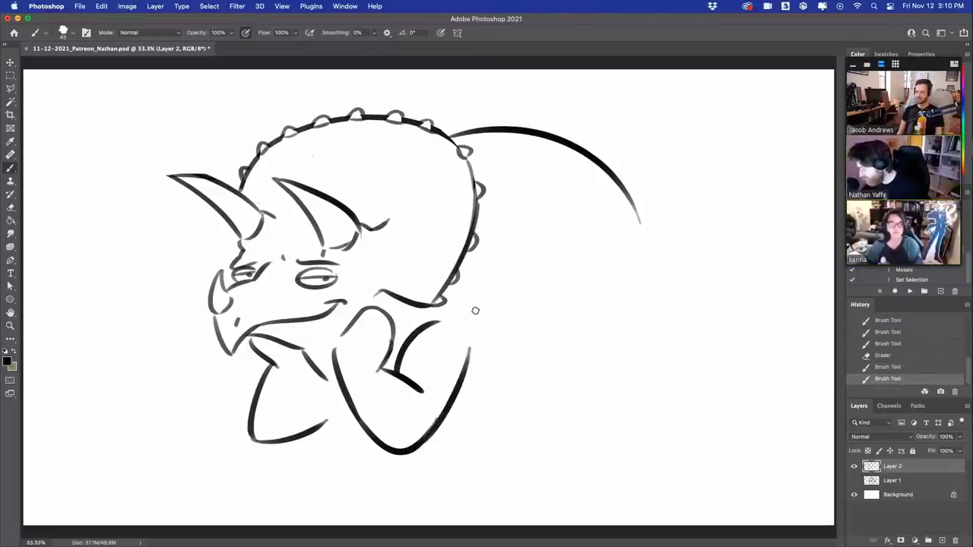
# - Erase stray marks along the near arm and shorten the inner-elbow crease
pyautogui.press('e')
pyautogui.moveTo(423, 419); pyautogui.dragTo(427, 427)
pyautogui.moveTo(453, 348); pyautogui.dragTo(435, 354)
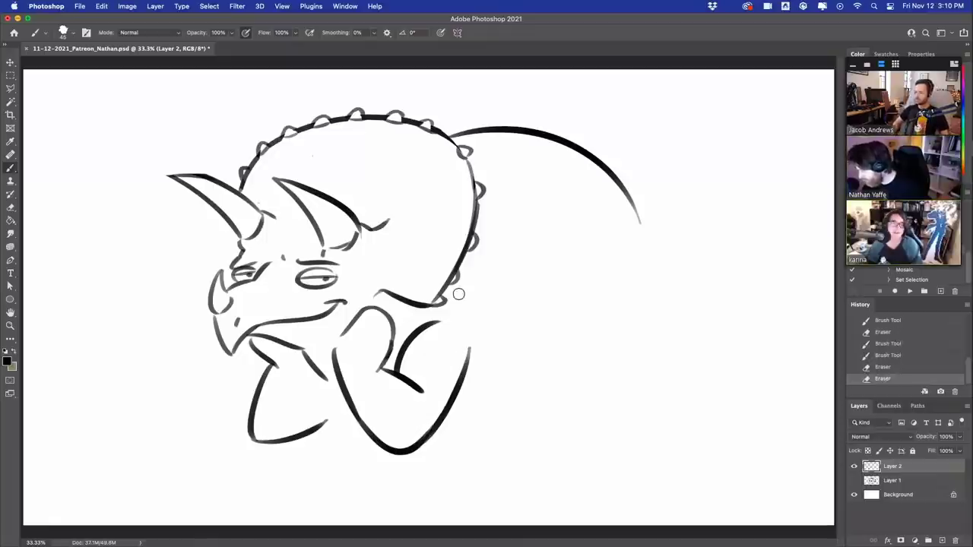
pyautogui.moveTo(420, 389)
pyautogui.mouseDown()
pyautogui.moveTo(399, 387)
pyautogui.moveTo(397, 372)
pyautogui.mouseUp()
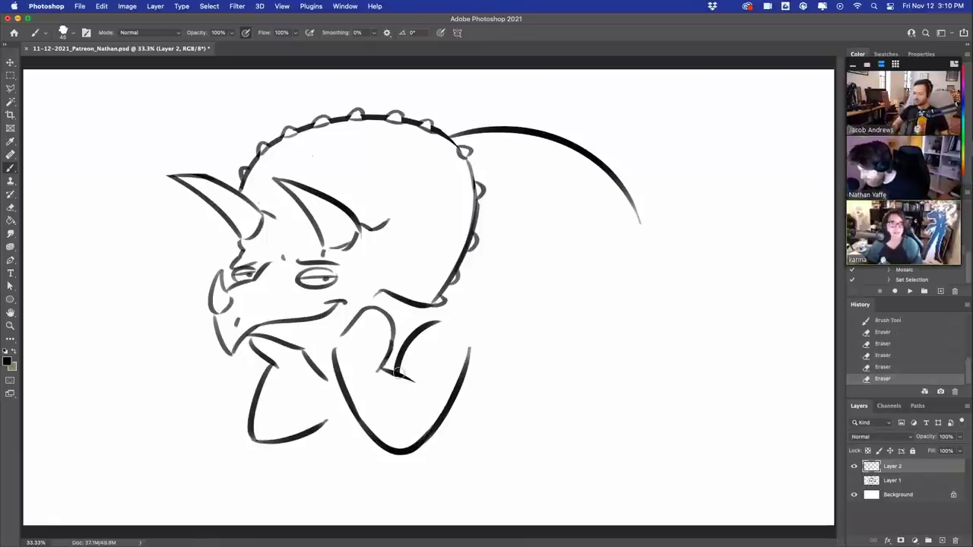
# - Extend the far elbow's lower line to the near arm and erase the near hand's rounded top under the jaw
pyautogui.moveTo(315, 370)
pyautogui.mouseDown()
pyautogui.moveTo(314, 396)
pyautogui.moveTo(362, 403)
pyautogui.mouseUp()
pyautogui.press('super+z')
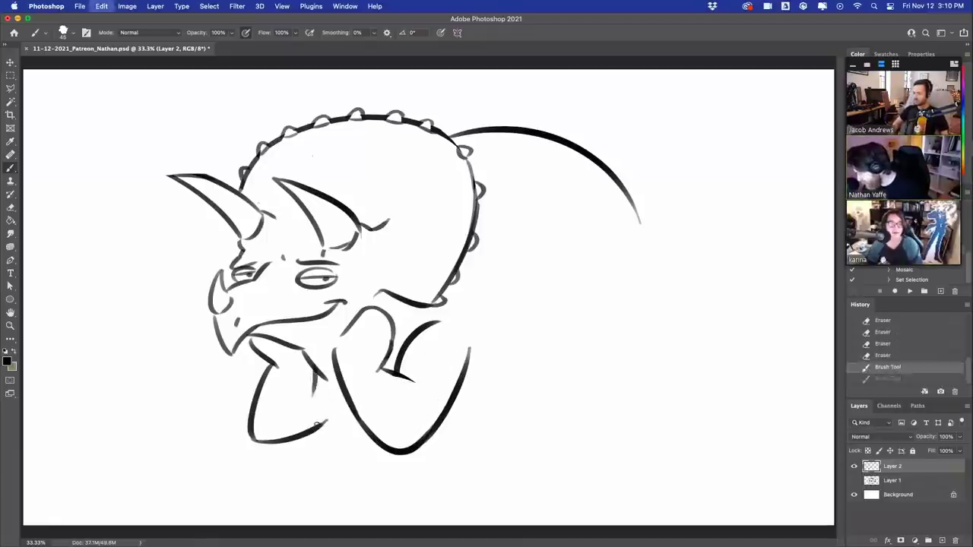
pyautogui.moveTo(318, 427); pyautogui.dragTo(347, 403)
pyautogui.press('super+z')
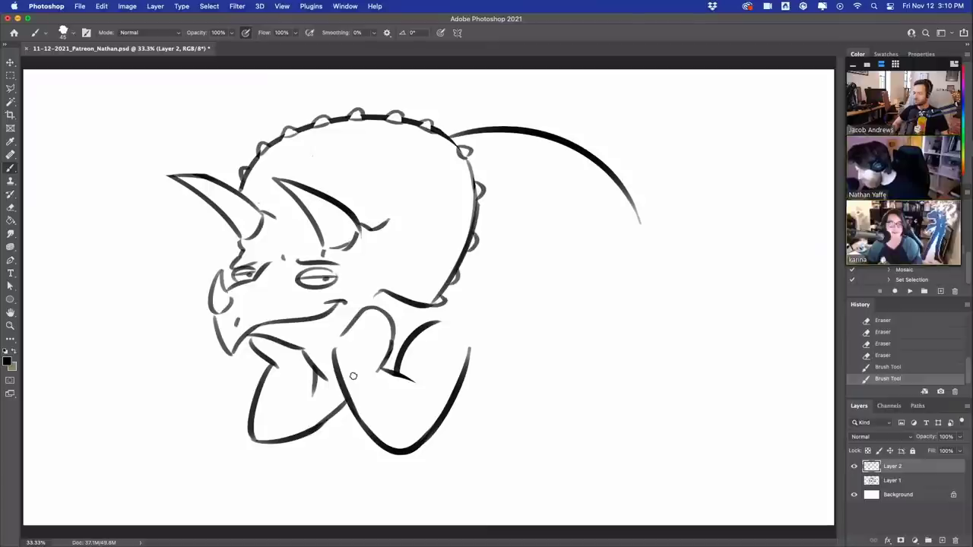
pyautogui.moveTo(342, 333); pyautogui.dragTo(393, 302)
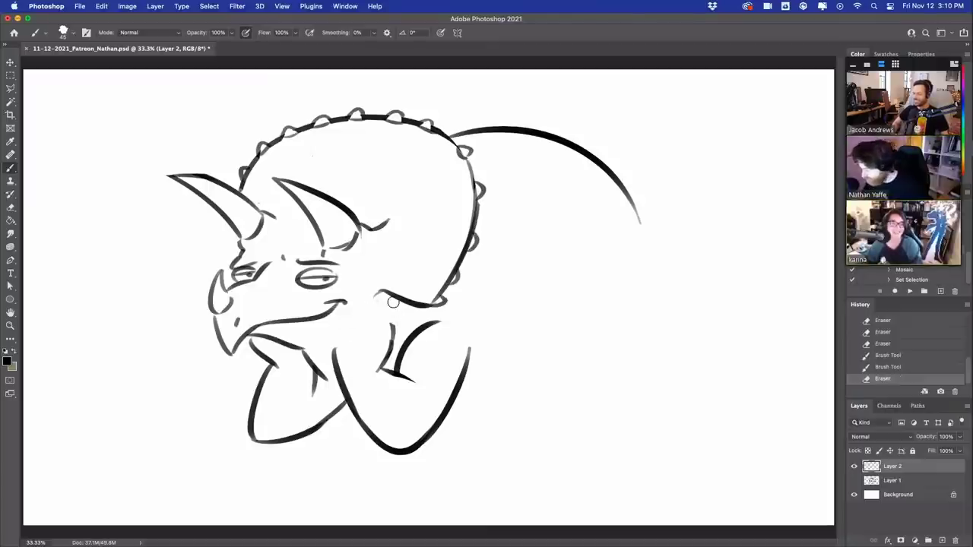
pyautogui.moveTo(313, 371); pyautogui.dragTo(314, 398)
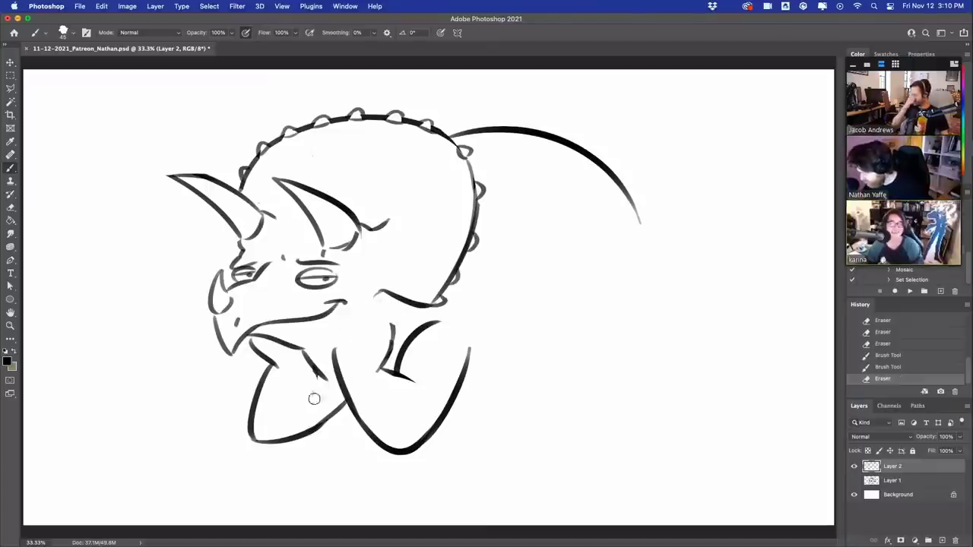
# - Erase the far arm and redraw it with the upper arm slanting from under the jaw and the forearm lying flat
pyautogui.moveTo(276, 372)
pyautogui.mouseDown()
pyautogui.moveTo(248, 416)
pyautogui.moveTo(271, 374)
pyautogui.moveTo(322, 426)
pyautogui.moveTo(346, 403)
pyautogui.mouseUp()
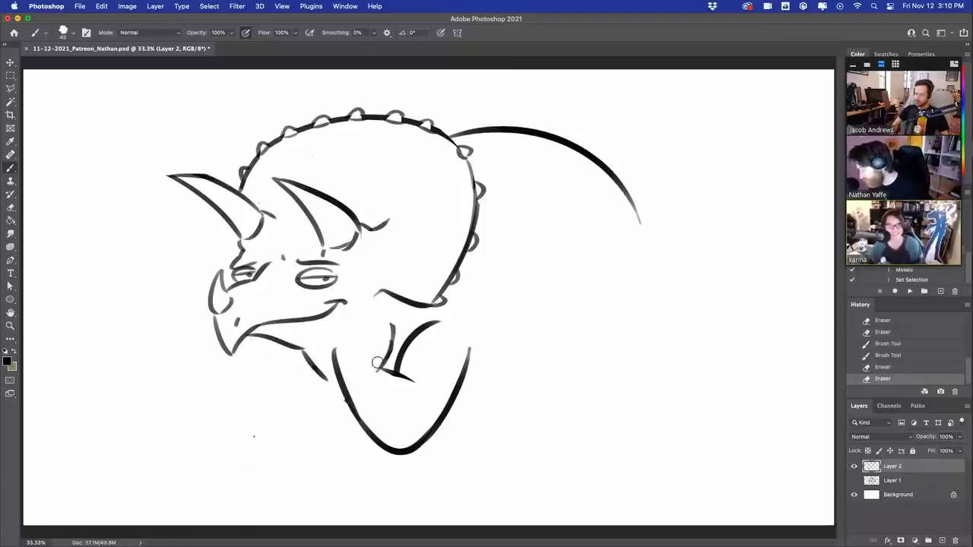
pyautogui.moveTo(290, 350); pyautogui.dragTo(229, 417)
pyautogui.press('super+z')
pyautogui.moveTo(291, 350)
pyautogui.mouseDown()
pyautogui.moveTo(233, 440)
pyautogui.moveTo(330, 411)
pyautogui.mouseUp()
pyautogui.moveTo(243, 453); pyautogui.dragTo(393, 461)
pyautogui.moveTo(333, 411)
pyautogui.mouseDown()
pyautogui.moveTo(359, 407)
pyautogui.moveTo(355, 415)
pyautogui.mouseUp()
pyautogui.press('super+z')
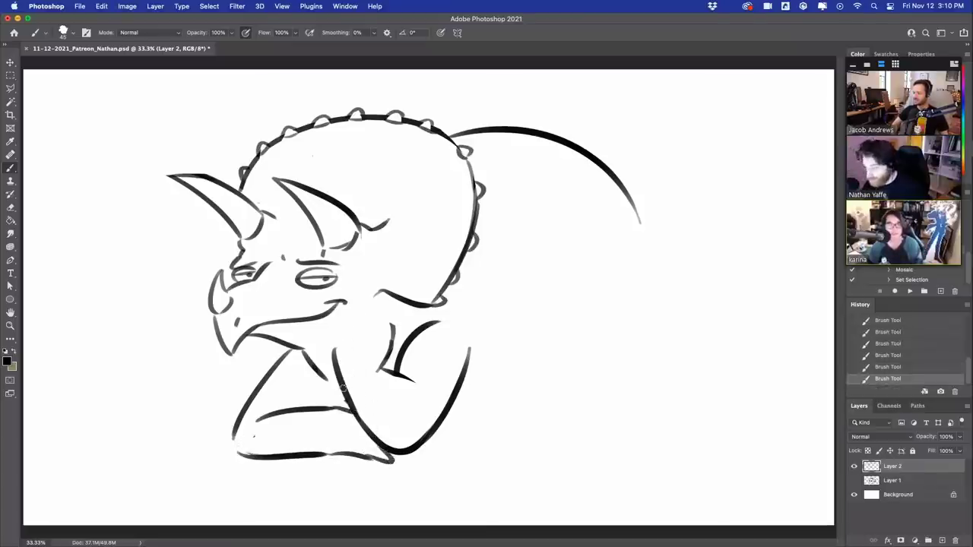
# - Draw rounded fingers on top of the near hand beside the cheek and erase the stray mark at its wrist
pyautogui.moveTo(336, 351); pyautogui.dragTo(353, 333)
pyautogui.moveTo(358, 332)
pyautogui.mouseDown()
pyautogui.moveTo(381, 324)
pyautogui.moveTo(393, 338)
pyautogui.moveTo(365, 324)
pyautogui.moveTo(394, 325)
pyautogui.mouseUp()
pyautogui.press('super+z')
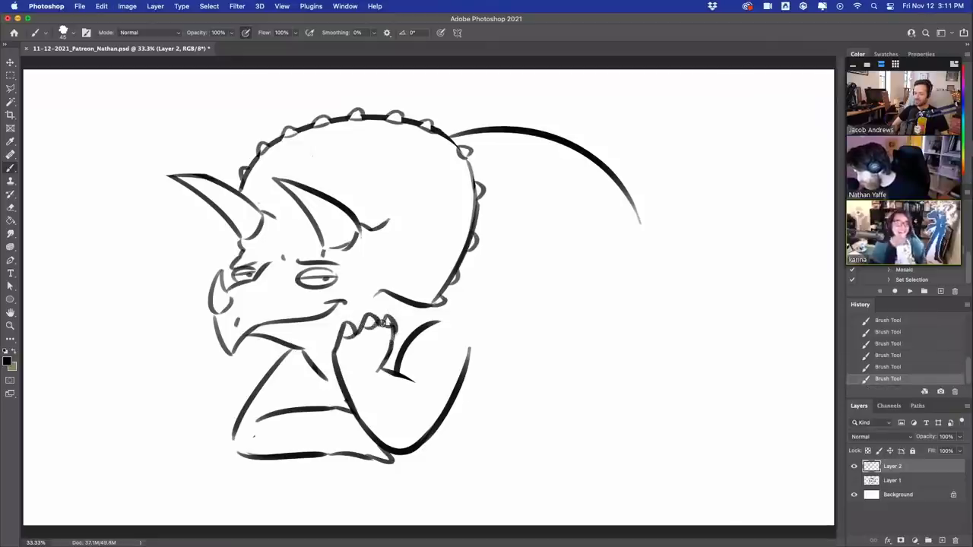
pyautogui.press('e')
pyautogui.moveTo(376, 370); pyautogui.dragTo(382, 380)
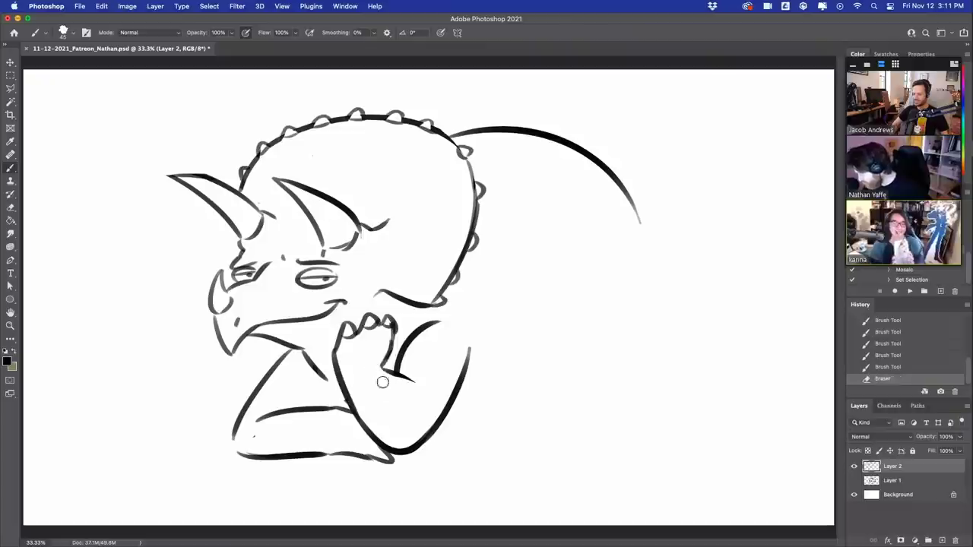
# - Erase the far forearm's pointed end and replace it with a curved, resting hand with three rounded fingers
pyautogui.moveTo(365, 457); pyautogui.dragTo(395, 456)
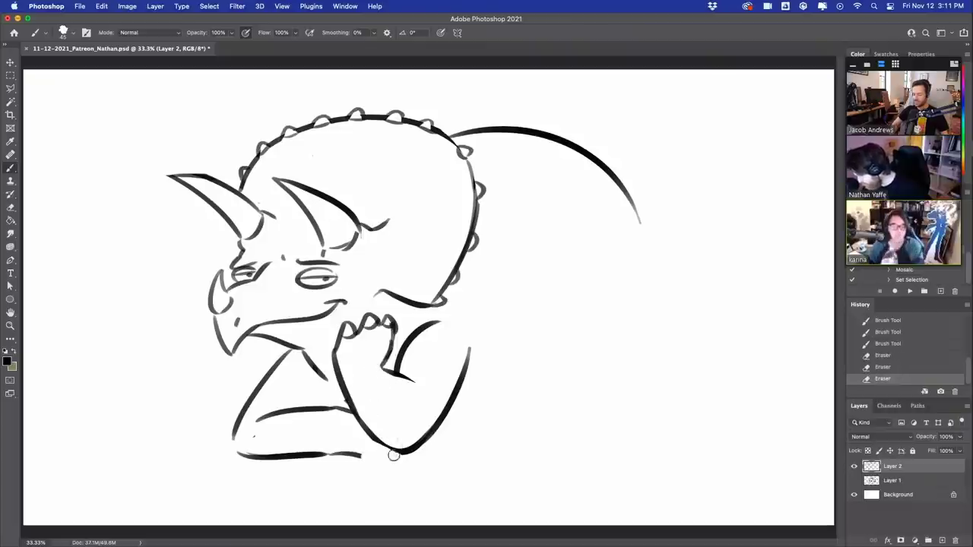
pyautogui.moveTo(352, 419); pyautogui.dragTo(263, 422)
pyautogui.moveTo(307, 444)
pyautogui.mouseDown()
pyautogui.moveTo(265, 443)
pyautogui.moveTo(347, 467)
pyautogui.moveTo(300, 409)
pyautogui.moveTo(354, 437)
pyautogui.mouseUp()
pyautogui.moveTo(306, 456); pyautogui.dragTo(355, 454)
pyautogui.press('super+z')
pyautogui.moveTo(354, 445)
pyautogui.mouseDown()
pyautogui.moveTo(336, 453)
pyautogui.moveTo(367, 453)
pyautogui.moveTo(350, 444)
pyautogui.moveTo(357, 441)
pyautogui.mouseUp()
pyautogui.moveTo(293, 453); pyautogui.dragTo(318, 454)
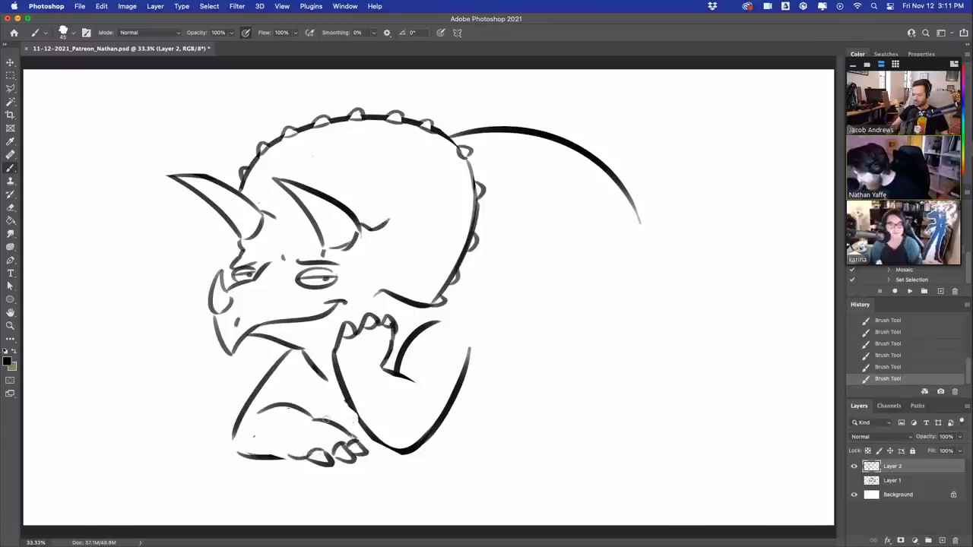
# - Extend the throat line down to the near forearm and add a short curve behind the near upper arm
pyautogui.press('super+z')
pyautogui.moveTo(318, 376); pyautogui.dragTo(358, 425)
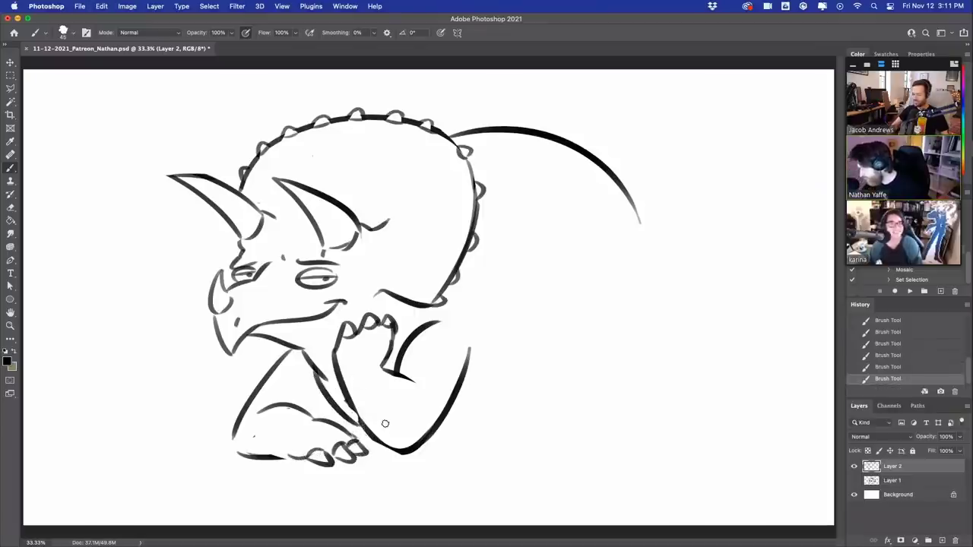
pyautogui.moveTo(449, 412); pyautogui.dragTo(486, 360)
pyautogui.press('super+z')
pyautogui.moveTo(453, 409)
pyautogui.mouseDown()
pyautogui.moveTo(481, 364)
pyautogui.moveTo(434, 403)
pyautogui.moveTo(472, 341)
pyautogui.mouseUp()
pyautogui.press('e')
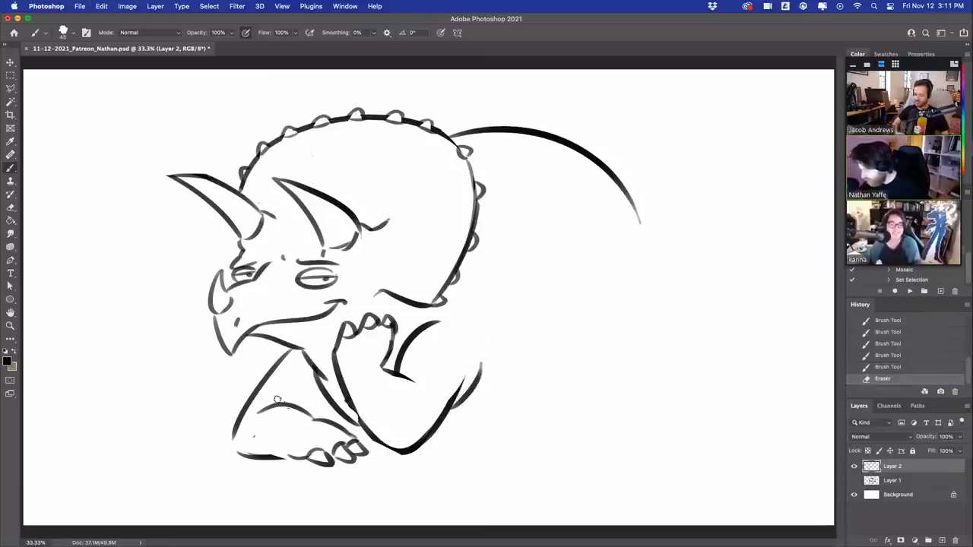
# - Add crease lines at the far wrist and inner near elbow, and redraw the near elbow's tip slightly lower and rounder
pyautogui.moveTo(278, 400)
pyautogui.mouseDown()
pyautogui.moveTo(307, 394)
pyautogui.moveTo(338, 414)
pyautogui.mouseUp()
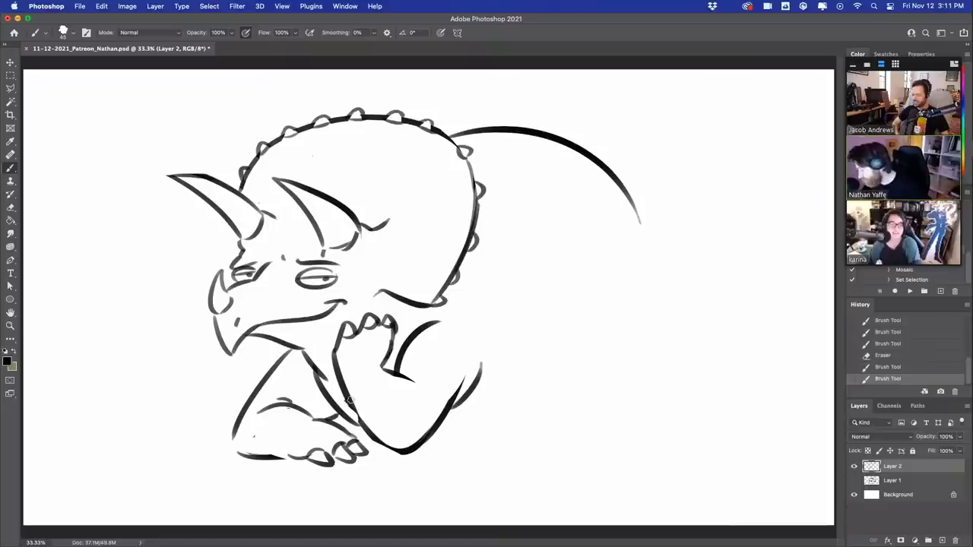
pyautogui.moveTo(410, 380)
pyautogui.mouseDown()
pyautogui.moveTo(426, 373)
pyautogui.moveTo(423, 389)
pyautogui.mouseUp()
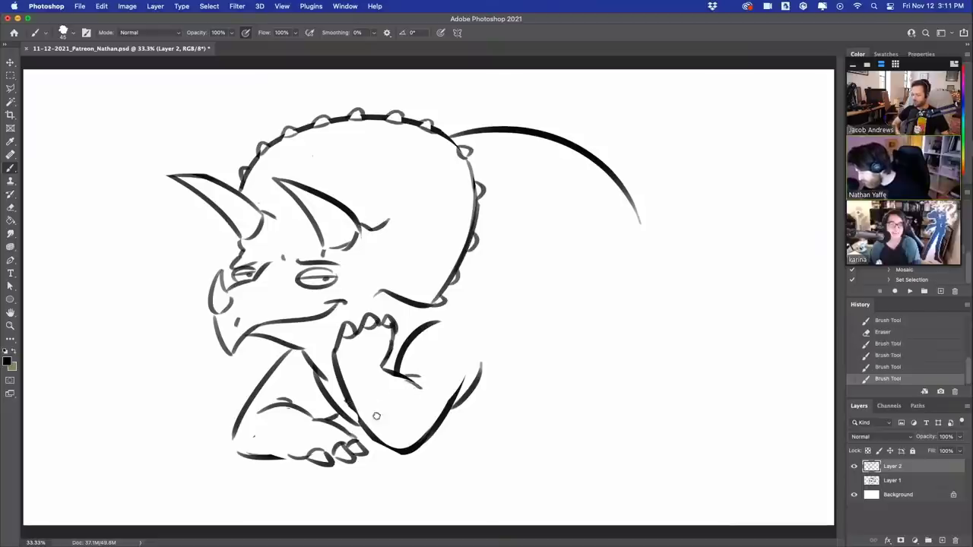
pyautogui.moveTo(356, 412); pyautogui.dragTo(400, 455)
pyautogui.moveTo(344, 396); pyautogui.dragTo(408, 451)
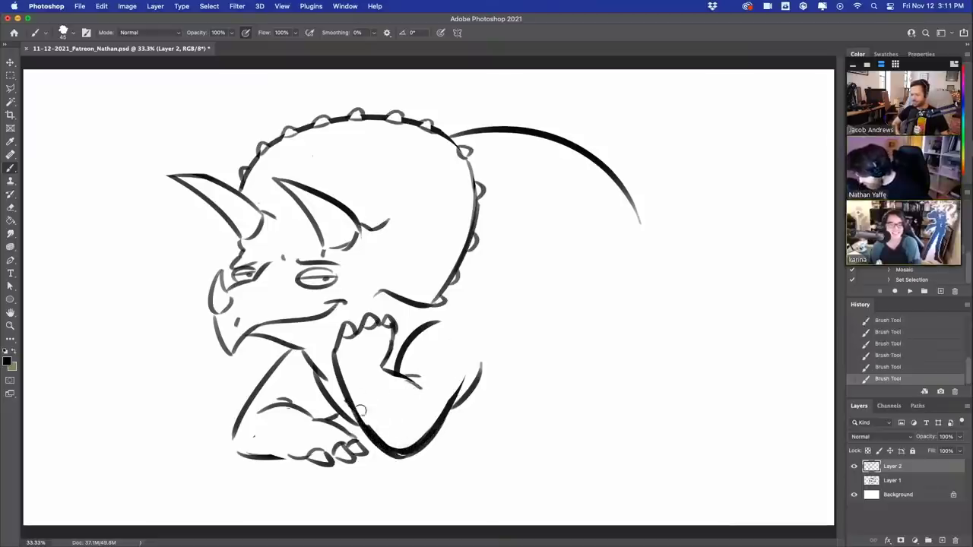
pyautogui.moveTo(361, 409); pyautogui.dragTo(391, 447)
pyautogui.moveTo(359, 396)
pyautogui.mouseDown()
pyautogui.moveTo(410, 449)
pyautogui.moveTo(465, 379)
pyautogui.mouseUp()
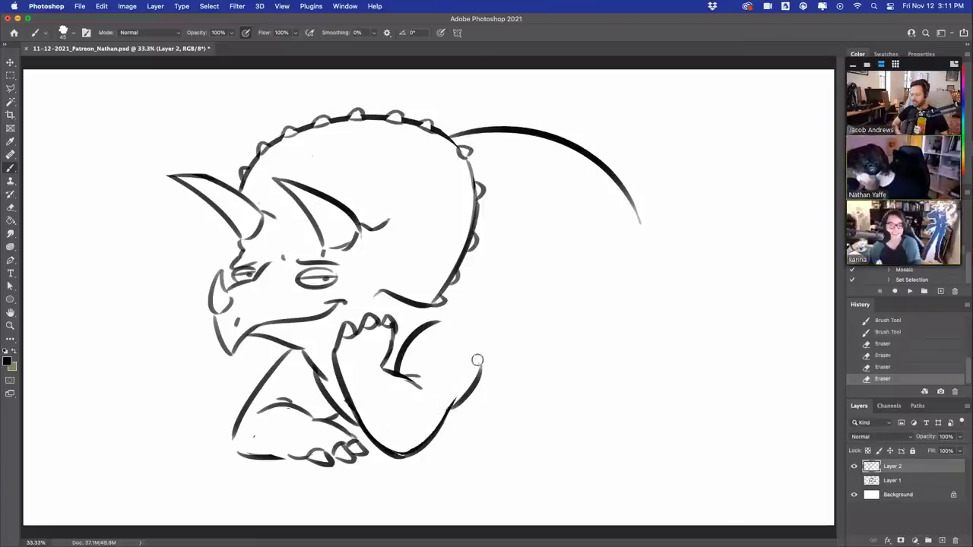
# - Erase the near upper arm's rear edge and redraw it with the short curve behind it set slightly farther back
pyautogui.moveTo(408, 453); pyautogui.dragTo(451, 405)
pyautogui.moveTo(447, 418); pyautogui.dragTo(476, 369)
pyautogui.click(454, 406)
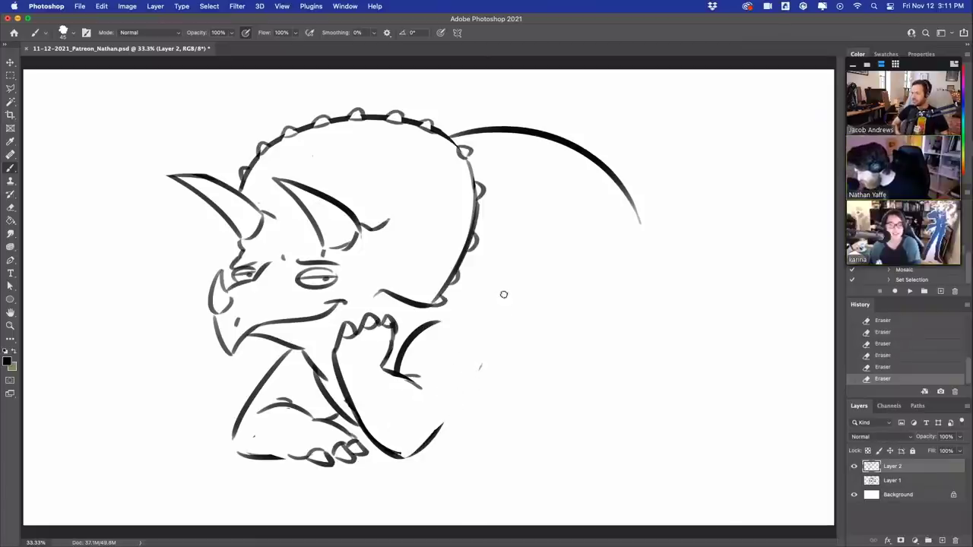
pyautogui.moveTo(404, 456); pyautogui.dragTo(476, 372)
pyautogui.moveTo(459, 406); pyautogui.dragTo(493, 373)
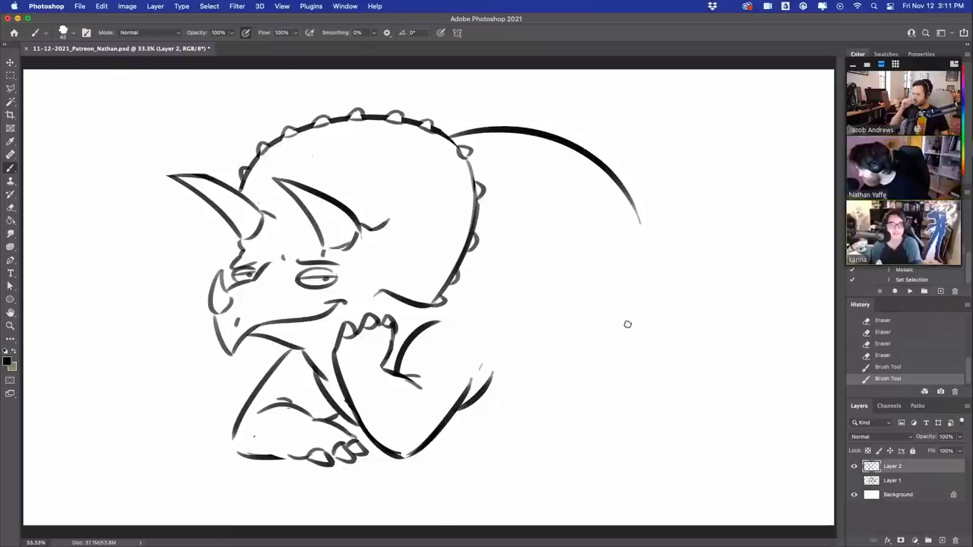
# - Draw a shallow belly line from just above the near elbow toward the rear of the body
pyautogui.moveTo(628, 322); pyautogui.dragTo(556, 448)
pyautogui.press('super+z')
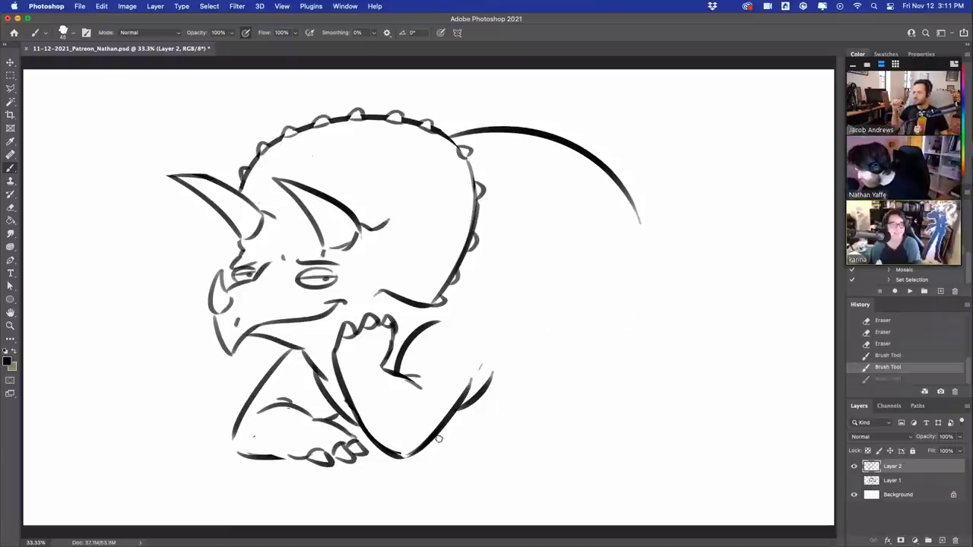
pyautogui.moveTo(436, 441); pyautogui.dragTo(550, 430)
pyautogui.press('super+z')
pyautogui.moveTo(434, 441); pyautogui.dragTo(542, 426)
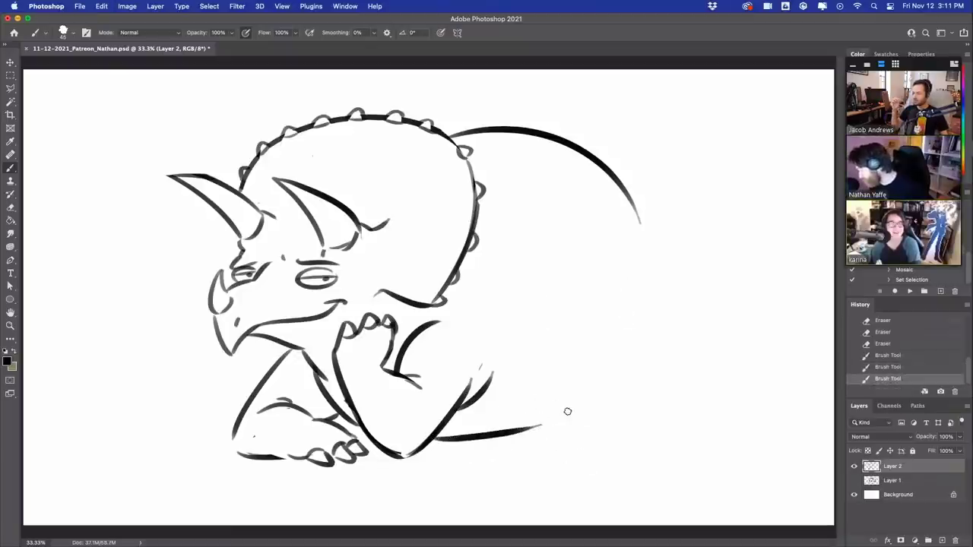
pyautogui.press('super+z')
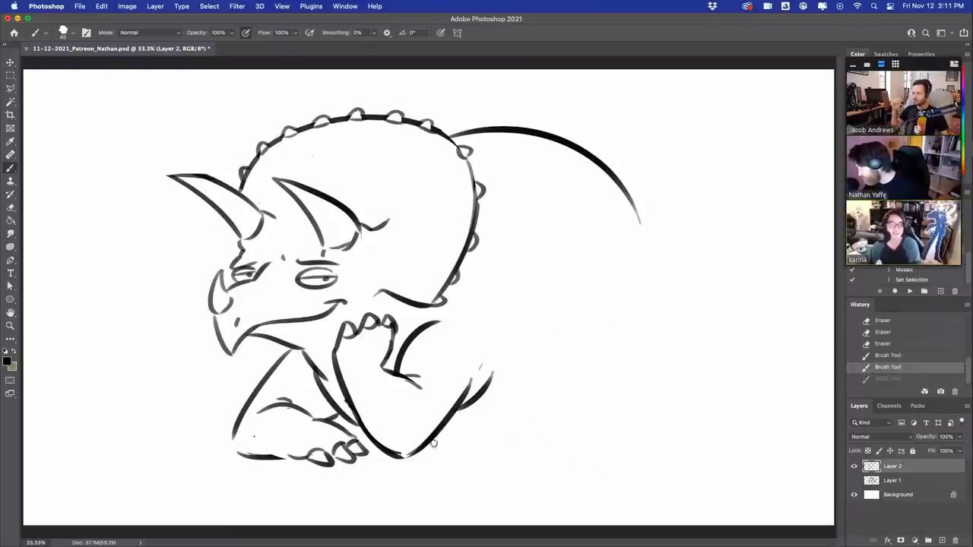
pyautogui.moveTo(430, 440); pyautogui.dragTo(542, 430)
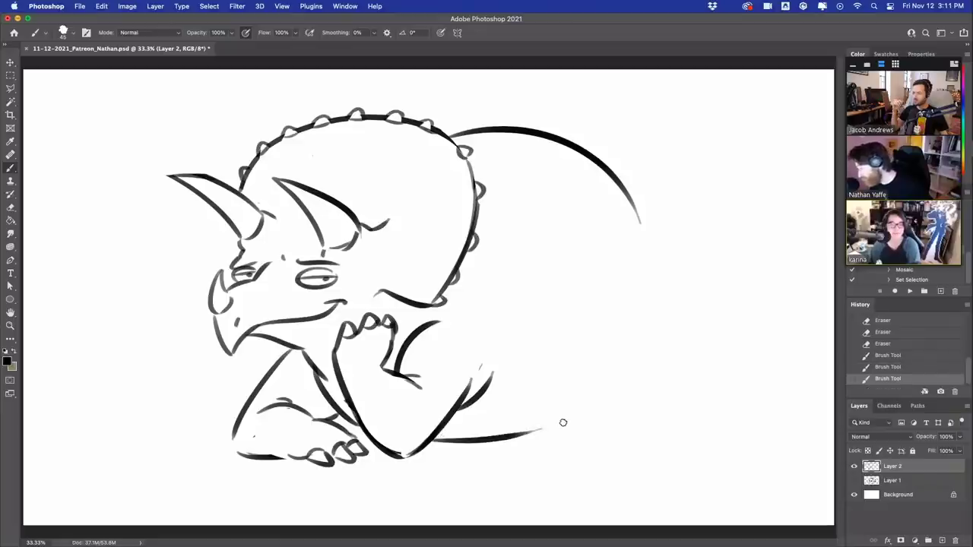
# - Redraw the far forearm's underside from elbow to fingers, extend its hand crease, and add a small crease at the near wrist
pyautogui.moveTo(257, 433); pyautogui.dragTo(266, 419)
pyautogui.moveTo(242, 455); pyautogui.dragTo(307, 461)
pyautogui.press('super+z')
pyautogui.moveTo(234, 439)
pyautogui.mouseDown()
pyautogui.moveTo(302, 458)
pyautogui.moveTo(300, 426)
pyautogui.mouseUp()
pyautogui.press('super+z')
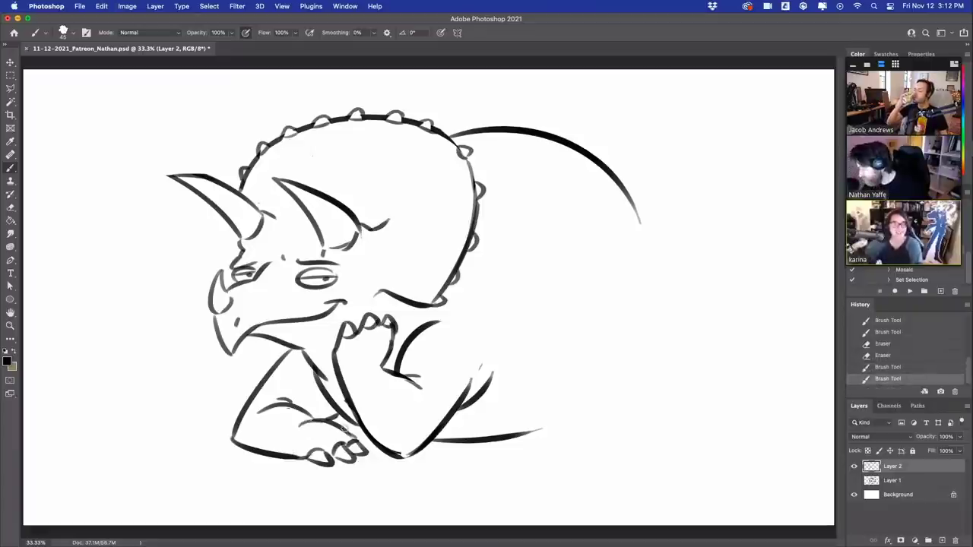
pyautogui.moveTo(379, 368); pyautogui.dragTo(390, 371)
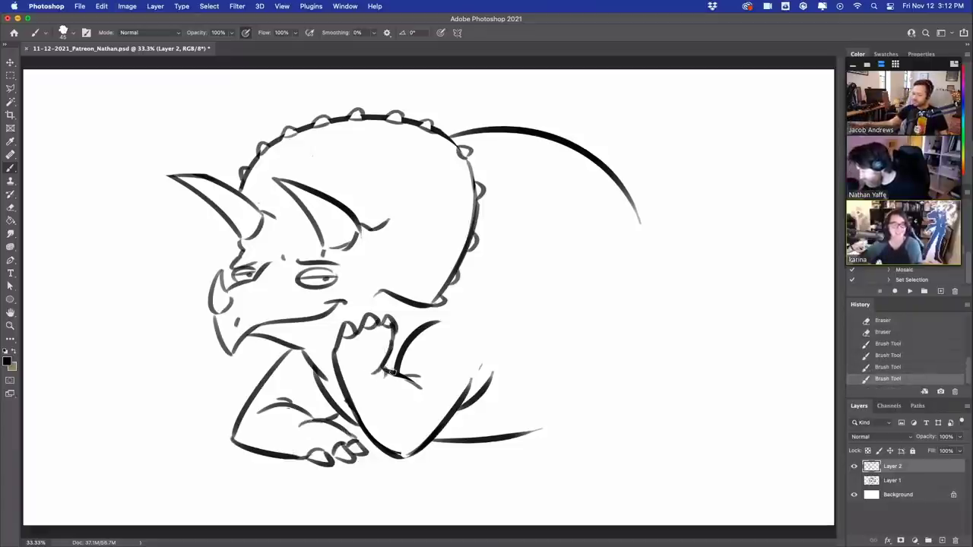
# - Draw a large rounded thigh curve for the hind leg behind the belly line
pyautogui.moveTo(616, 291); pyautogui.dragTo(593, 422)
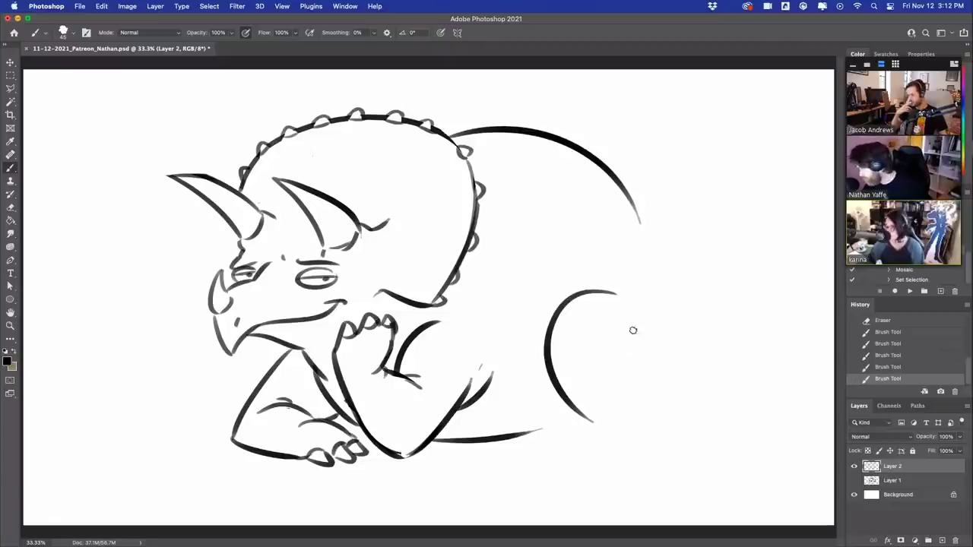
pyautogui.hotkey('ctrl', 'z')
pyautogui.moveTo(606, 277)
pyautogui.mouseDown()
pyautogui.moveTo(518, 372)
pyautogui.moveTo(564, 422)
pyautogui.mouseUp()
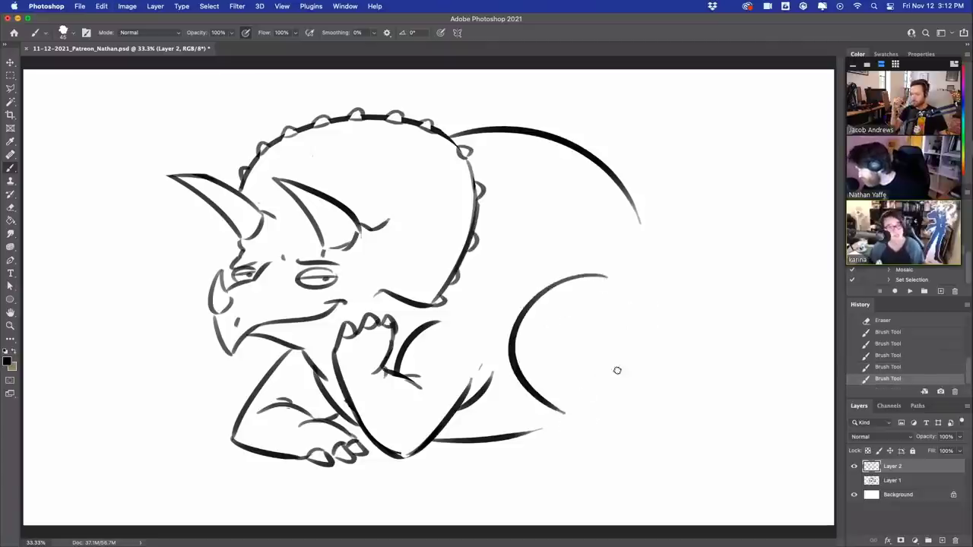
# - Draw the hind leg's rear edge and continue the back down into a rounded rump, trimming the overlapping strokes
pyautogui.moveTo(608, 355)
pyautogui.mouseDown()
pyautogui.moveTo(643, 409)
pyautogui.moveTo(667, 266)
pyautogui.mouseUp()
pyautogui.press('super+z')
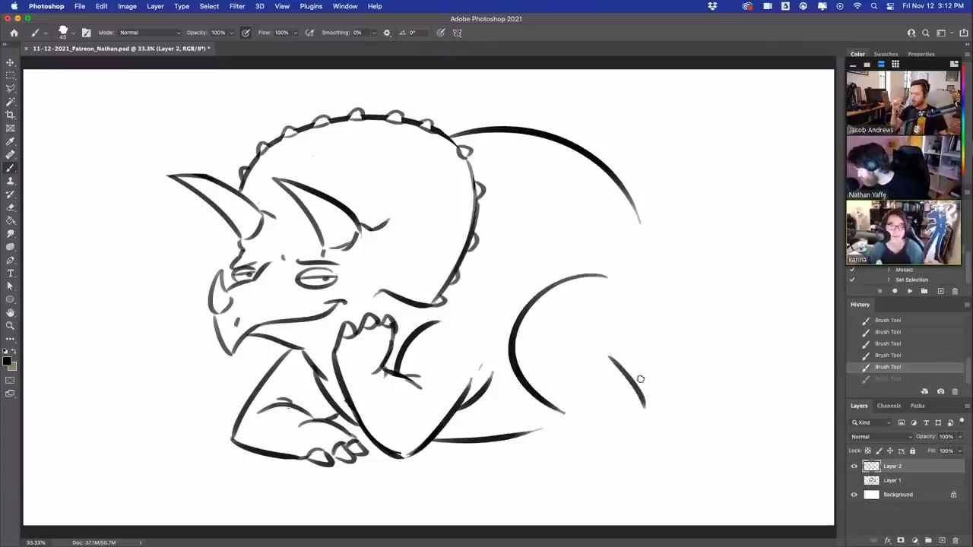
pyautogui.moveTo(641, 379); pyautogui.dragTo(668, 257)
pyautogui.moveTo(627, 192); pyautogui.dragTo(670, 310)
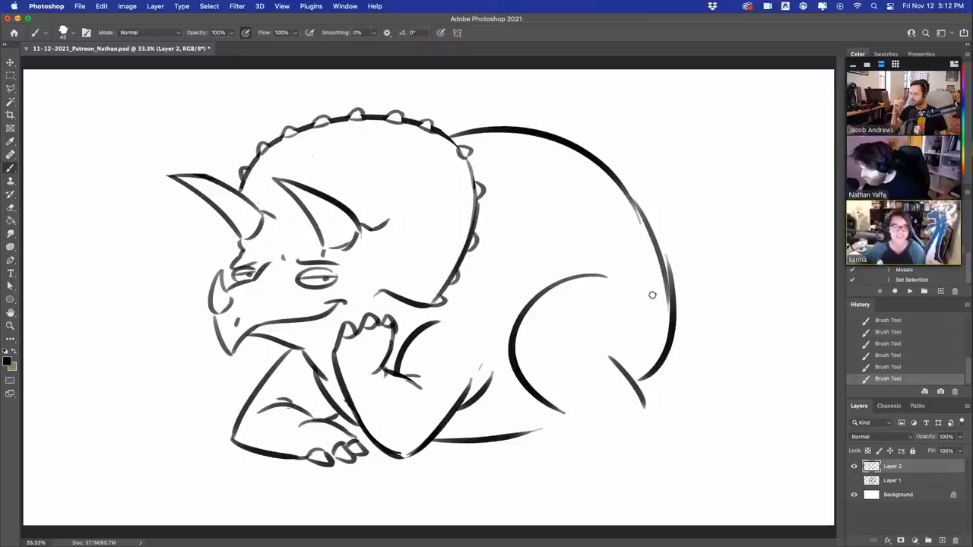
pyautogui.moveTo(664, 247); pyautogui.dragTo(675, 330)
# - Draw the hind foot with three rounded toes and a curved heel joining the leg's rear edge
pyautogui.moveTo(559, 394)
pyautogui.mouseDown()
pyautogui.moveTo(595, 441)
pyautogui.moveTo(637, 436)
pyautogui.mouseUp()
pyautogui.press('super+z')
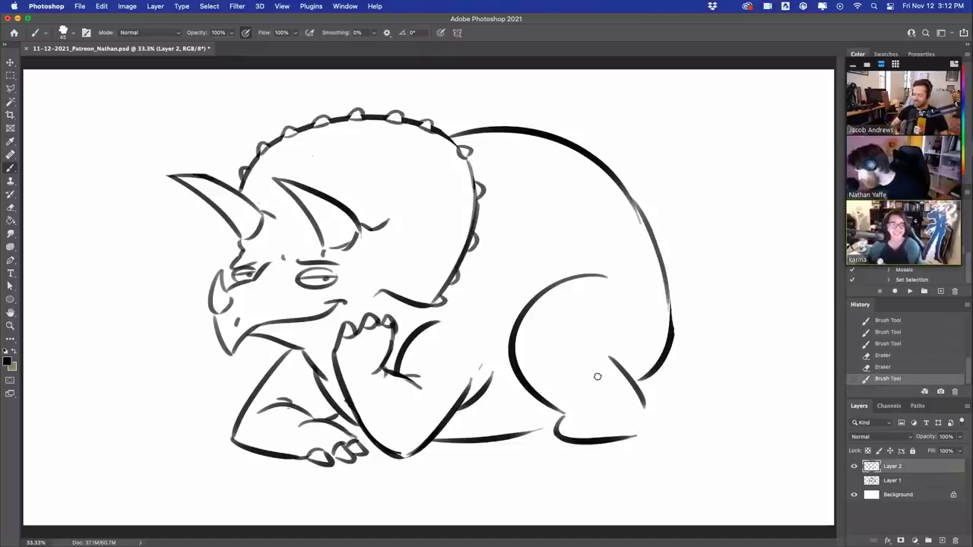
pyautogui.moveTo(572, 422)
pyautogui.mouseDown()
pyautogui.moveTo(600, 437)
pyautogui.moveTo(588, 440)
pyautogui.moveTo(634, 439)
pyautogui.mouseUp()
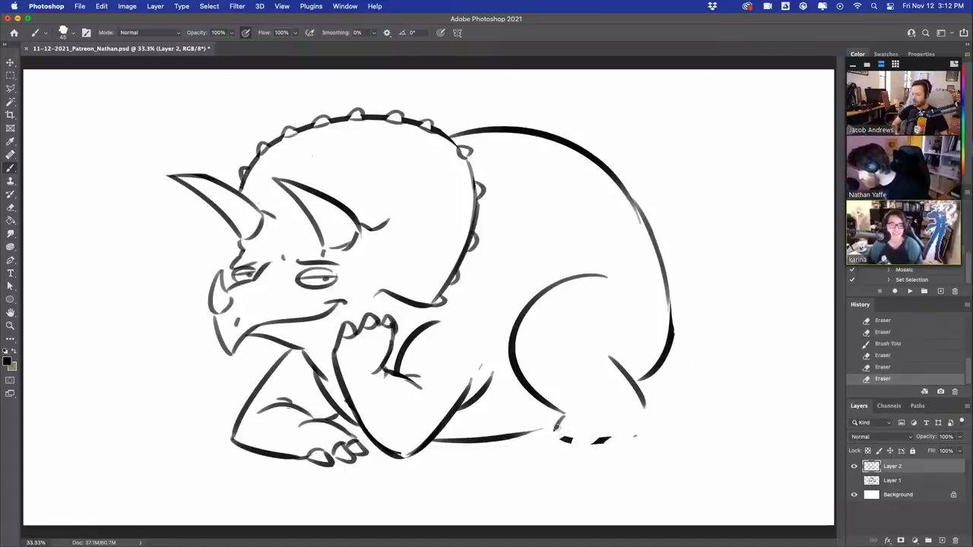
pyautogui.moveTo(564, 423)
pyautogui.mouseDown()
pyautogui.moveTo(570, 443)
pyautogui.moveTo(639, 435)
pyautogui.mouseUp()
pyautogui.moveTo(643, 401); pyautogui.dragTo(638, 439)
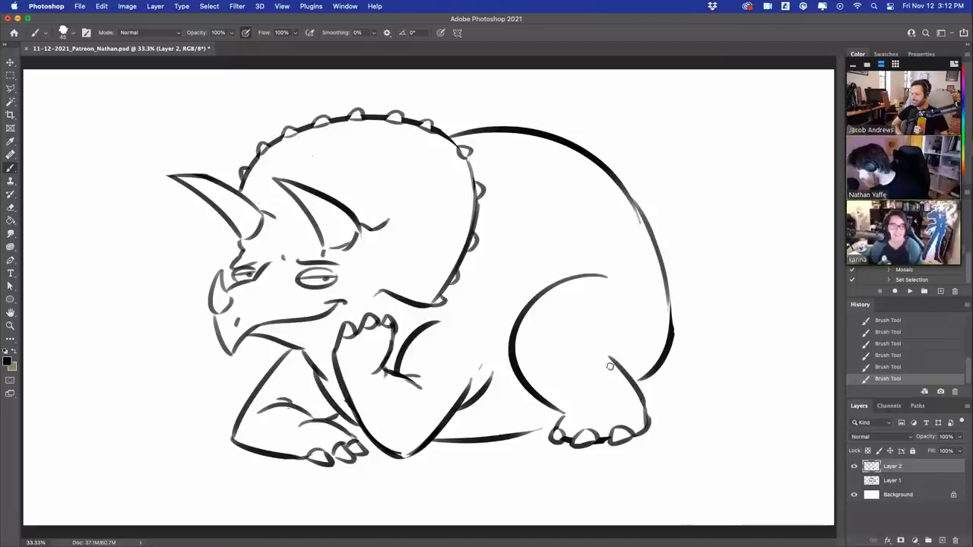
# - Add short crease lines at the top of the hind leg's rear edge and beside the rump
pyautogui.moveTo(592, 343); pyautogui.dragTo(620, 369)
pyautogui.moveTo(599, 336); pyautogui.dragTo(613, 354)
pyautogui.moveTo(628, 345)
pyautogui.mouseDown()
pyautogui.moveTo(631, 372)
pyautogui.moveTo(638, 367)
pyautogui.mouseUp()
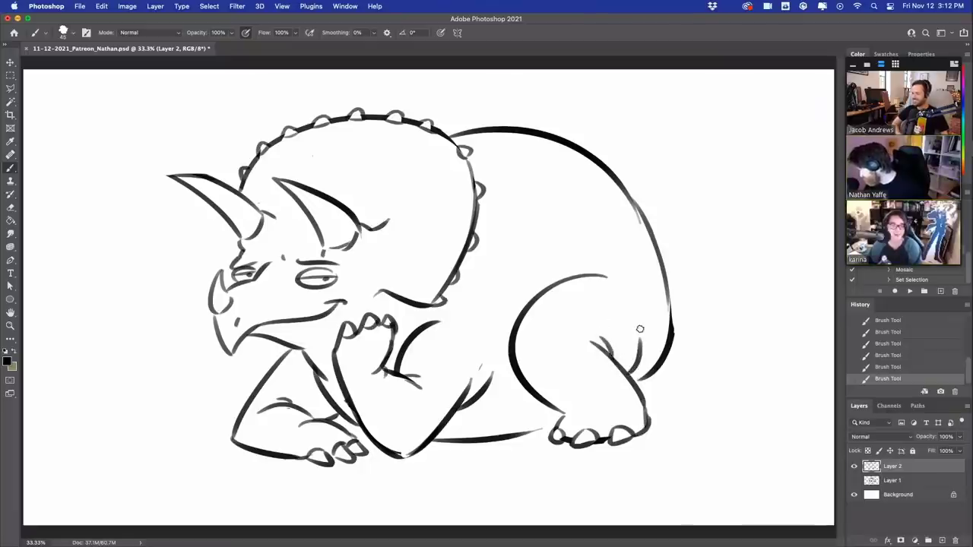
pyautogui.moveTo(659, 243); pyautogui.dragTo(734, 410)
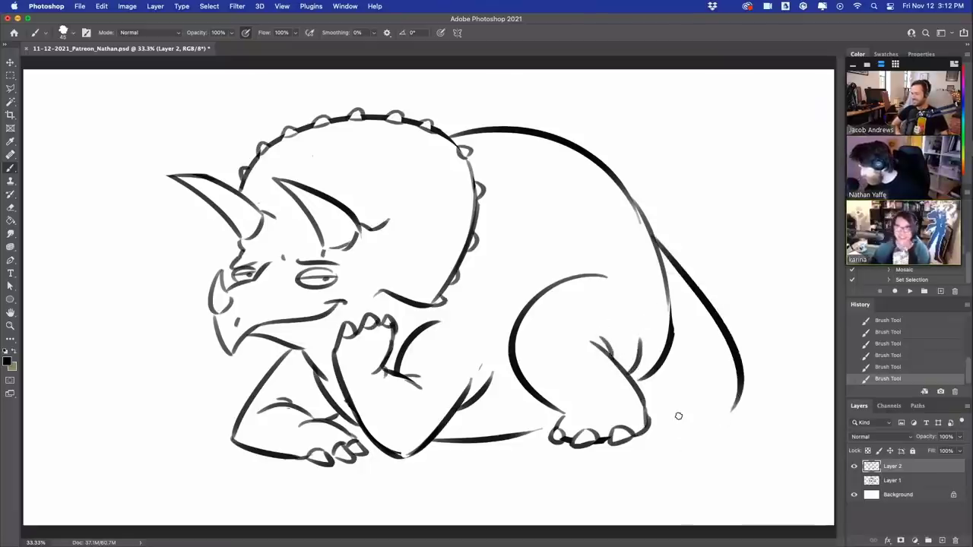
pyautogui.press('super+z')
pyautogui.moveTo(660, 252); pyautogui.dragTo(705, 421)
pyautogui.press('super+z')
pyautogui.moveTo(665, 265); pyautogui.dragTo(566, 481)
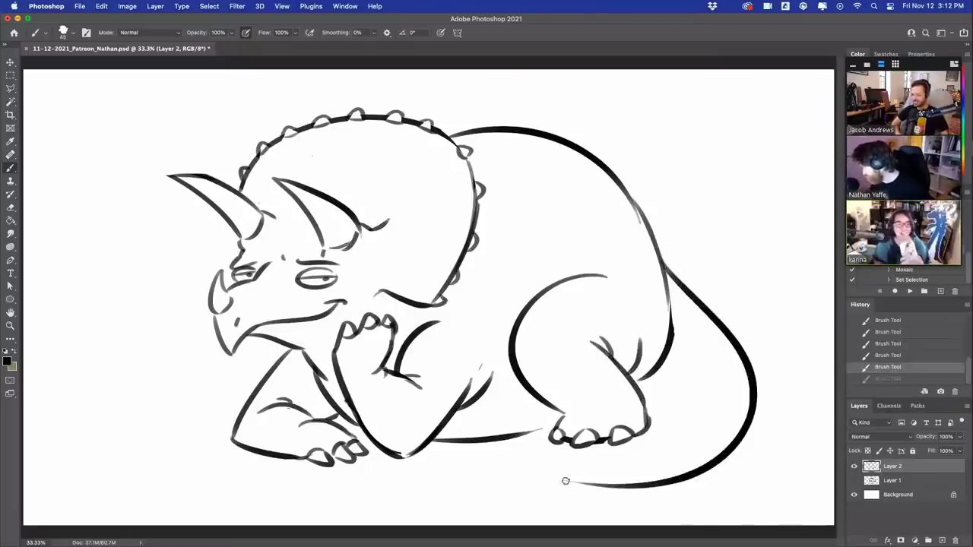
pyautogui.hotkey('ctrl', 'z')
pyautogui.moveTo(662, 263); pyautogui.dragTo(666, 426)
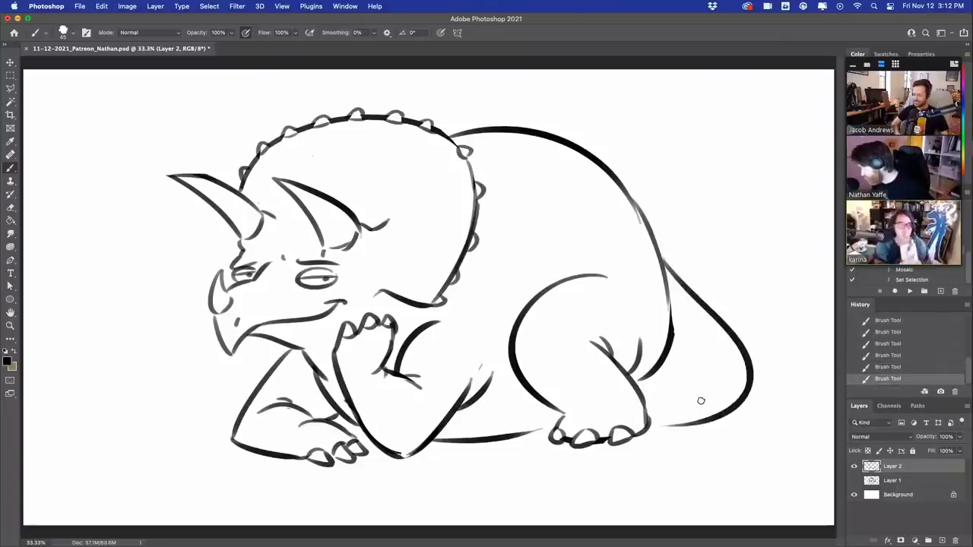
pyautogui.hotkey('ctrl', 'z')
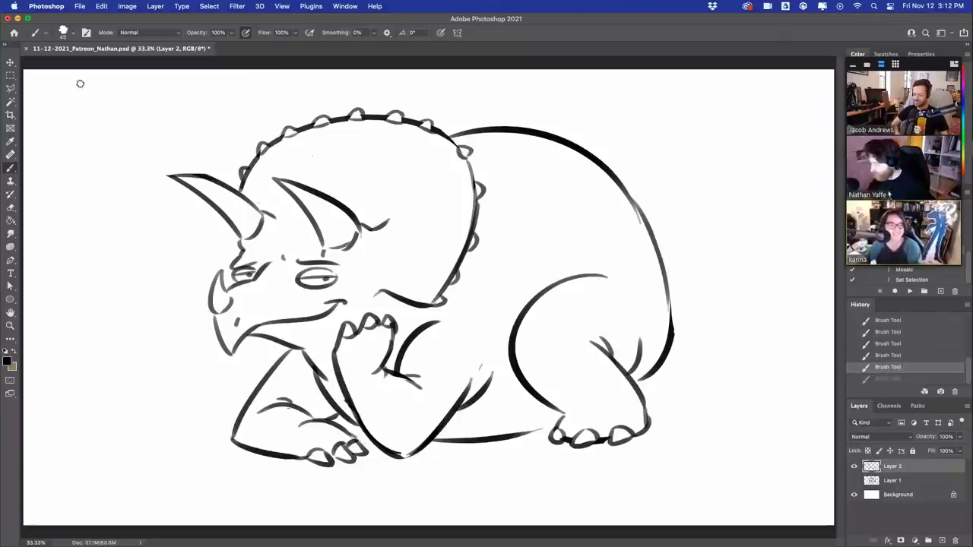
# - Move the whole triceratops drawing slightly upward on the canvas
pyautogui.press('v')
pyautogui.moveTo(532, 305)
pyautogui.mouseDown()
pyautogui.moveTo(486, 295)
pyautogui.moveTo(536, 295)
pyautogui.mouseUp()
pyautogui.click(18, 171)
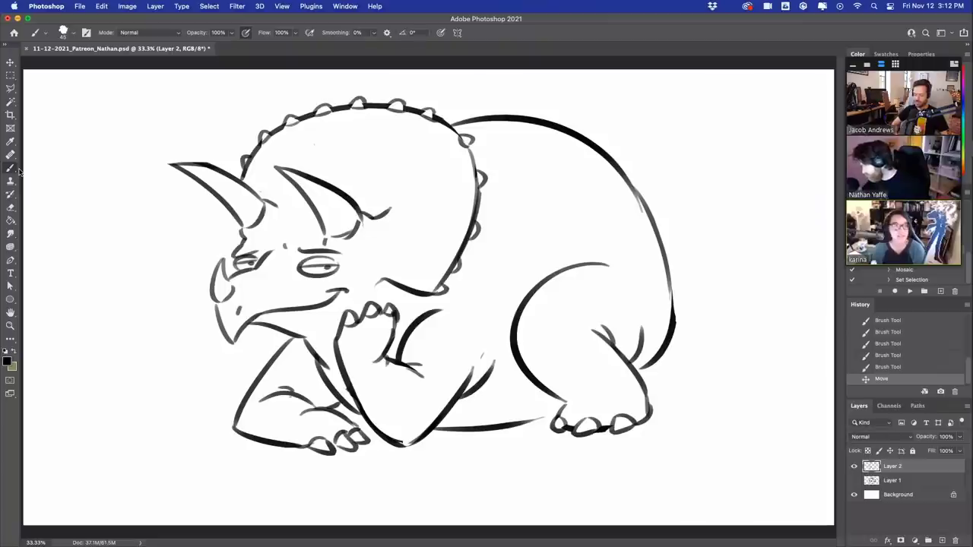
# - Erase the back and most of the rump outline, and redraw a lower back curve that sweeps into the tail's outer edge
pyautogui.press('e')
pyautogui.moveTo(646, 363)
pyautogui.mouseDown()
pyautogui.moveTo(669, 334)
pyautogui.moveTo(666, 276)
pyautogui.moveTo(635, 190)
pyautogui.mouseUp()
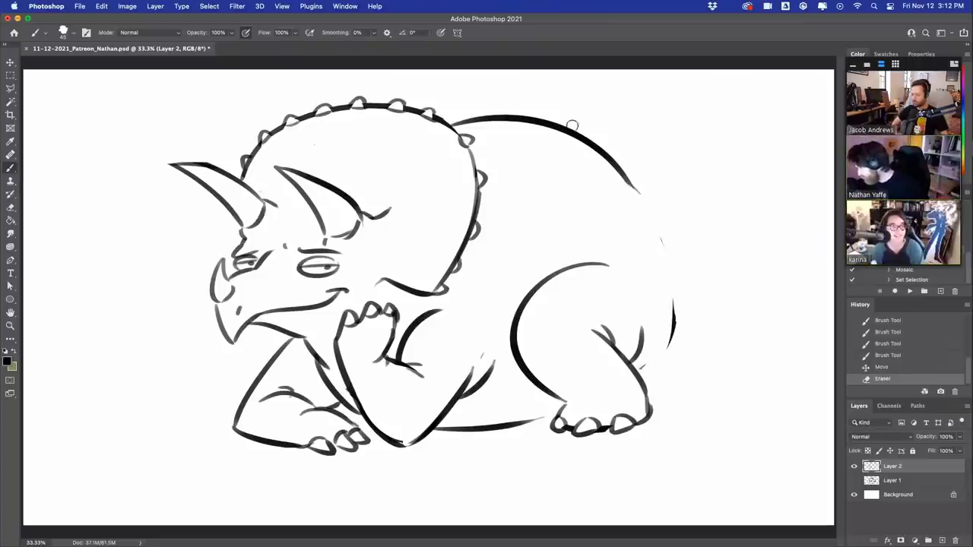
pyautogui.moveTo(456, 124)
pyautogui.mouseDown()
pyautogui.moveTo(478, 115)
pyautogui.moveTo(610, 148)
pyautogui.mouseUp()
pyautogui.press('b')
pyautogui.moveTo(473, 149)
pyautogui.mouseDown()
pyautogui.moveTo(662, 238)
pyautogui.moveTo(741, 417)
pyautogui.mouseUp()
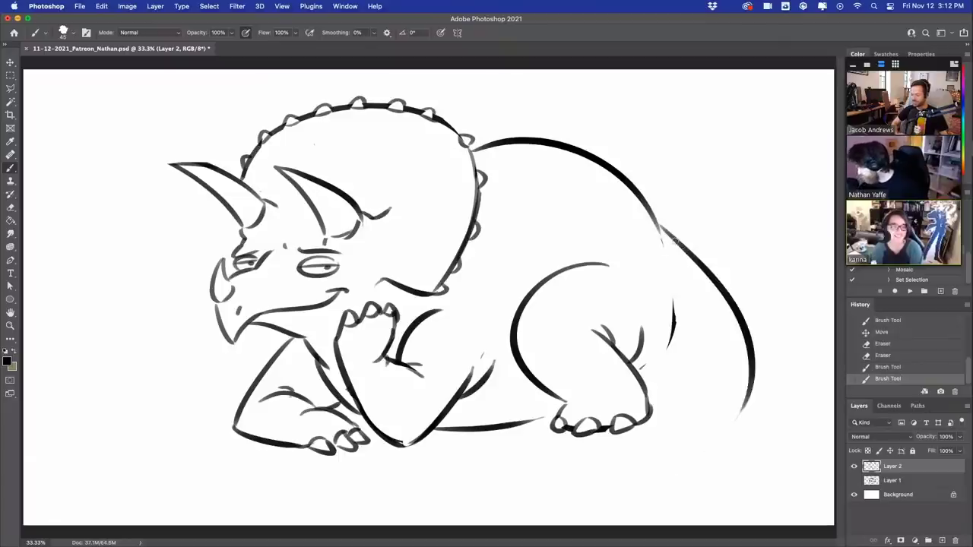
# - Redraw the tail's outer edge as one long curve from the rump, sweeping down and forward beneath the hind foot
pyautogui.press('super+z')
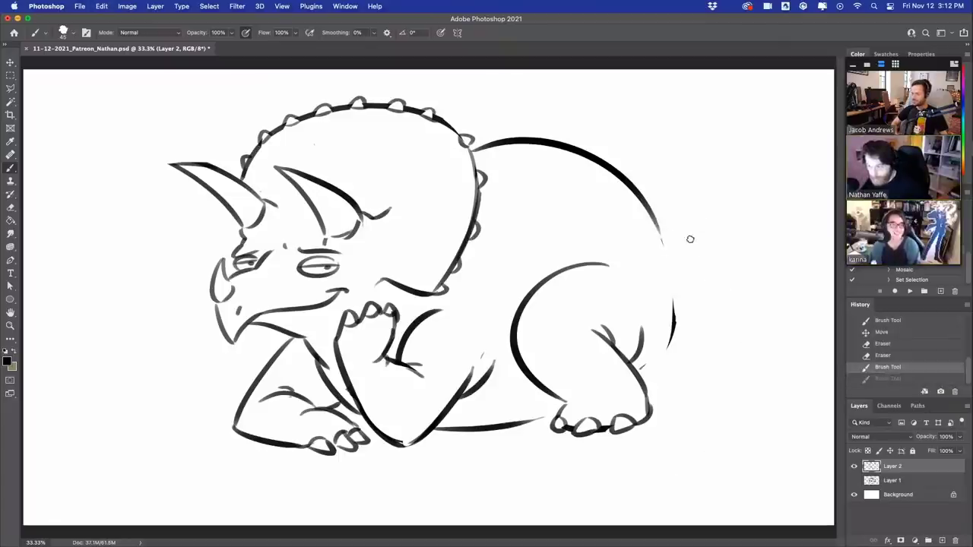
pyautogui.moveTo(659, 230); pyautogui.dragTo(675, 439)
pyautogui.press('super+z')
pyautogui.moveTo(664, 243); pyautogui.dragTo(604, 481)
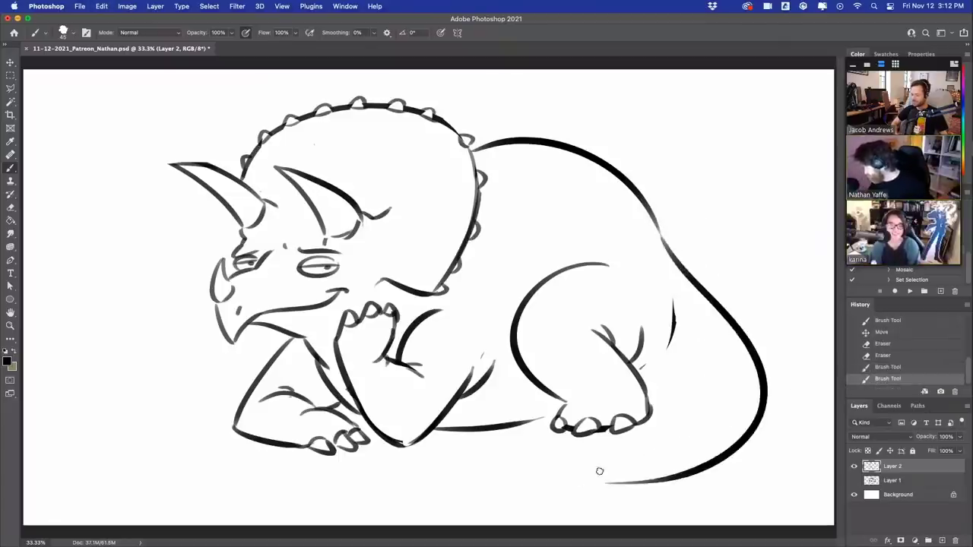
# - Draw the tail's inner edge from behind the heel and join it to the outer edge in a pointed tip
pyautogui.moveTo(645, 382)
pyautogui.mouseDown()
pyautogui.moveTo(669, 401)
pyautogui.moveTo(506, 500)
pyautogui.moveTo(623, 475)
pyautogui.mouseUp()
pyautogui.press('super+z')
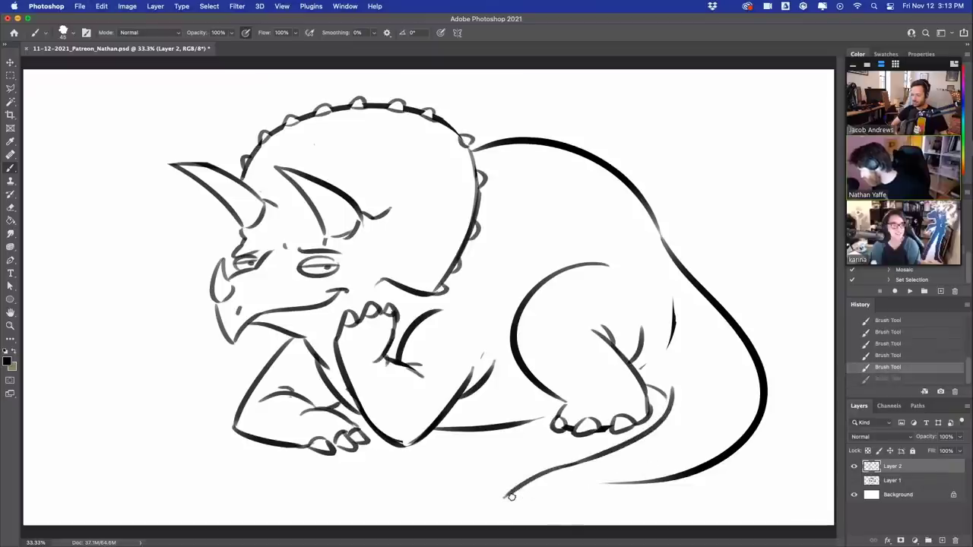
pyautogui.moveTo(506, 499); pyautogui.dragTo(685, 469)
pyautogui.moveTo(622, 482); pyautogui.dragTo(746, 428)
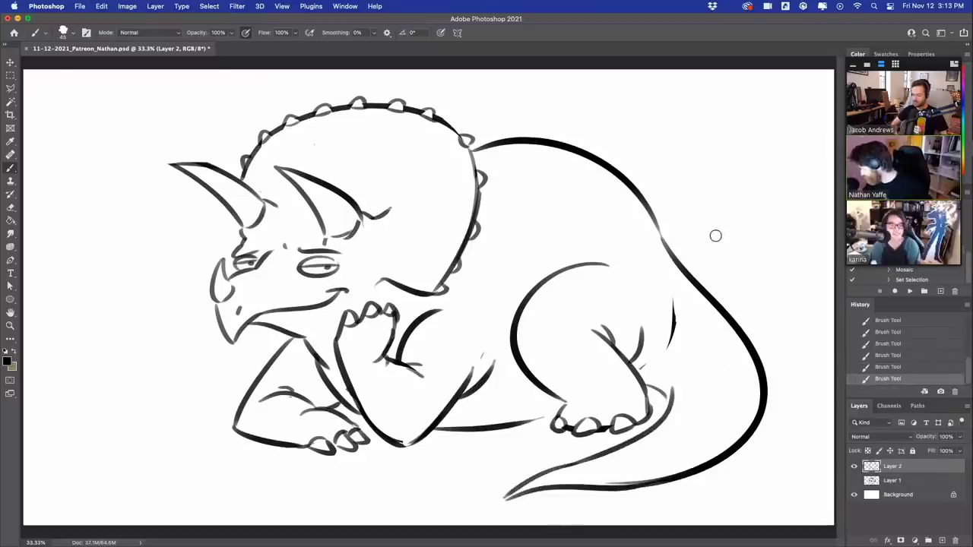
# - Erase the old rump stroke, add a contour line inside the tail, and add a second crease behind the hind leg
pyautogui.press('e')
pyautogui.moveTo(673, 335)
pyautogui.mouseDown()
pyautogui.moveTo(675, 304)
pyautogui.moveTo(700, 427)
pyautogui.mouseUp()
pyautogui.moveTo(615, 470); pyautogui.dragTo(728, 389)
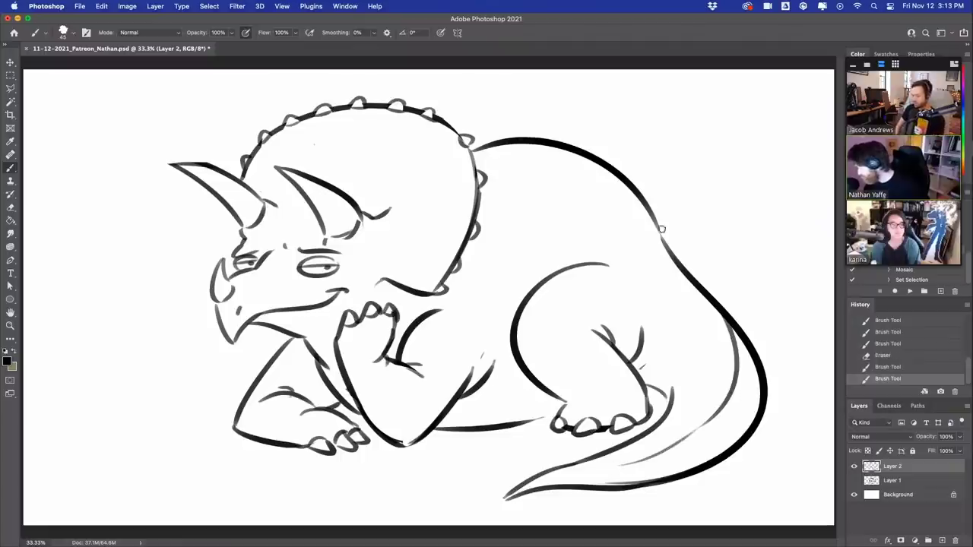
pyautogui.moveTo(651, 211); pyautogui.dragTo(665, 249)
pyautogui.moveTo(640, 371); pyautogui.dragTo(661, 325)
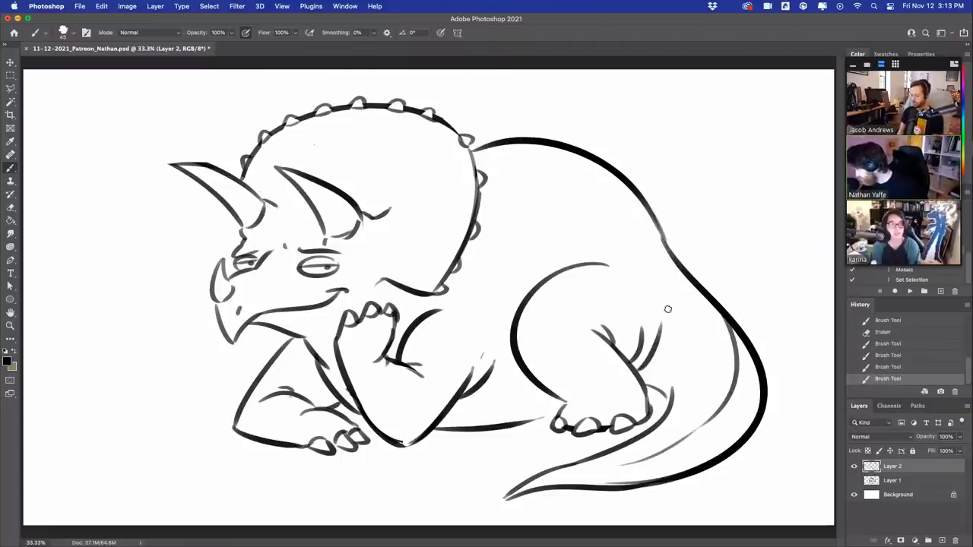
pyautogui.moveTo(643, 374); pyautogui.dragTo(658, 342)
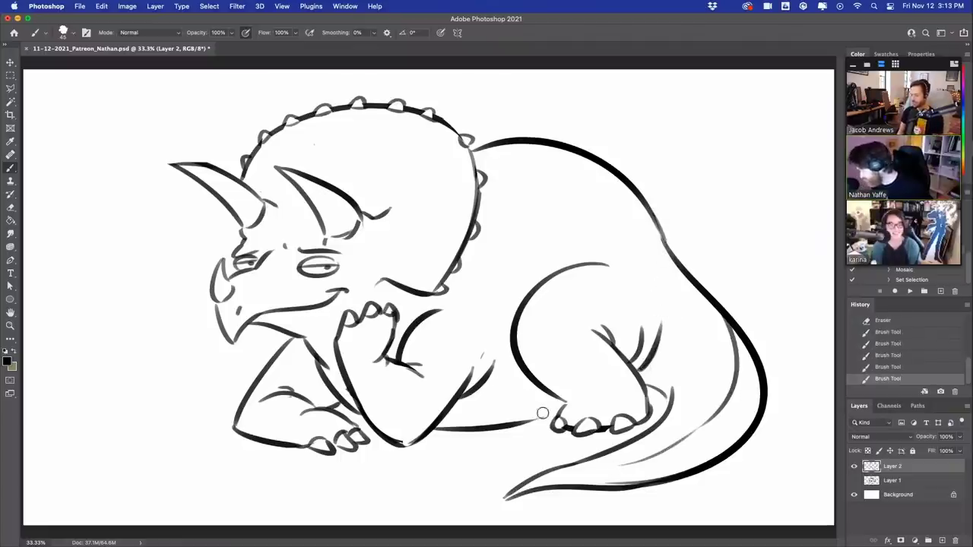
# - Redraw the belly line as a flatter, thinner stroke from the propped elbow to the hind toes
pyautogui.moveTo(539, 408)
pyautogui.mouseDown()
pyautogui.moveTo(439, 429)
pyautogui.moveTo(556, 417)
pyautogui.mouseUp()
pyautogui.press('super+z')
pyautogui.moveTo(439, 428); pyautogui.dragTo(554, 419)
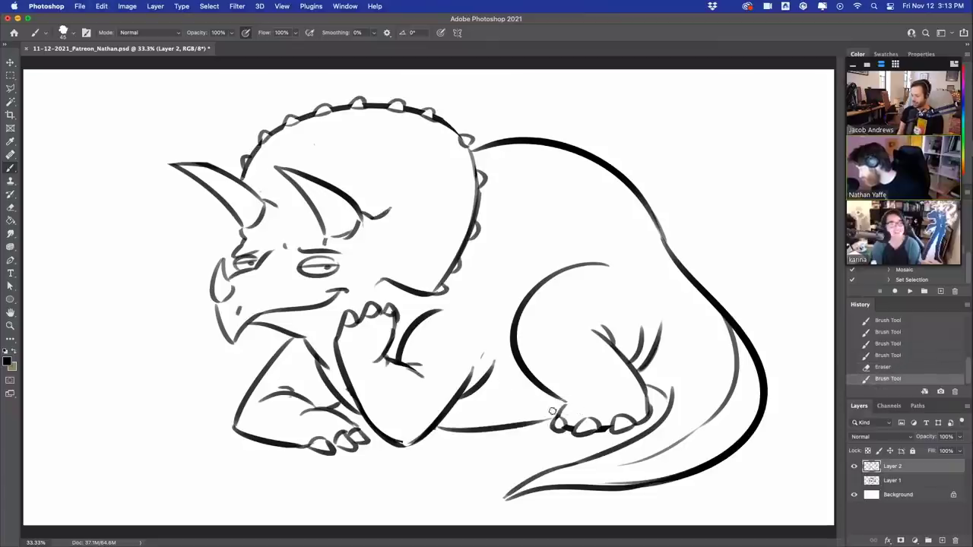
pyautogui.hotkey('ctrl', 'z')
pyautogui.moveTo(438, 432); pyautogui.dragTo(579, 412)
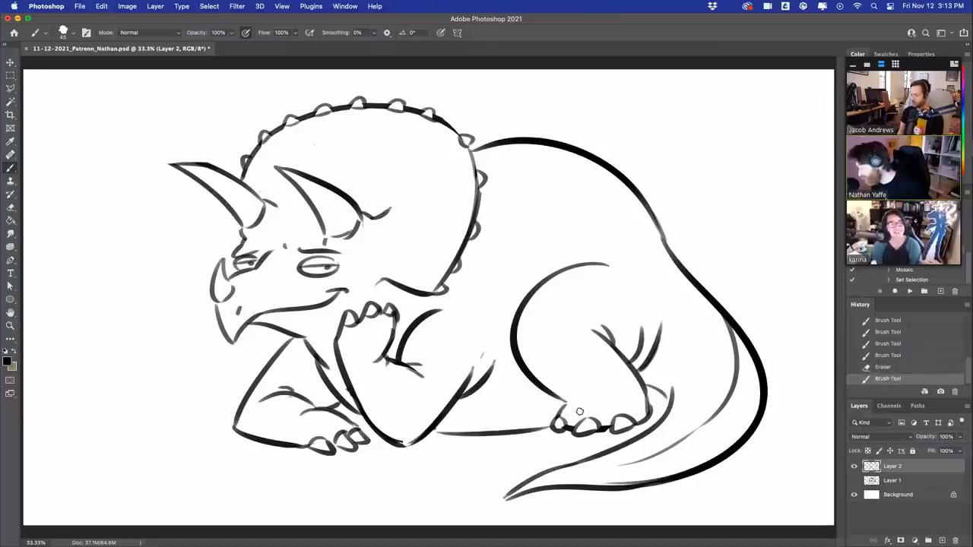
# - Close the curved base of the near brow horn and clean up the line ends around it
pyautogui.moveTo(374, 287); pyautogui.dragTo(389, 278)
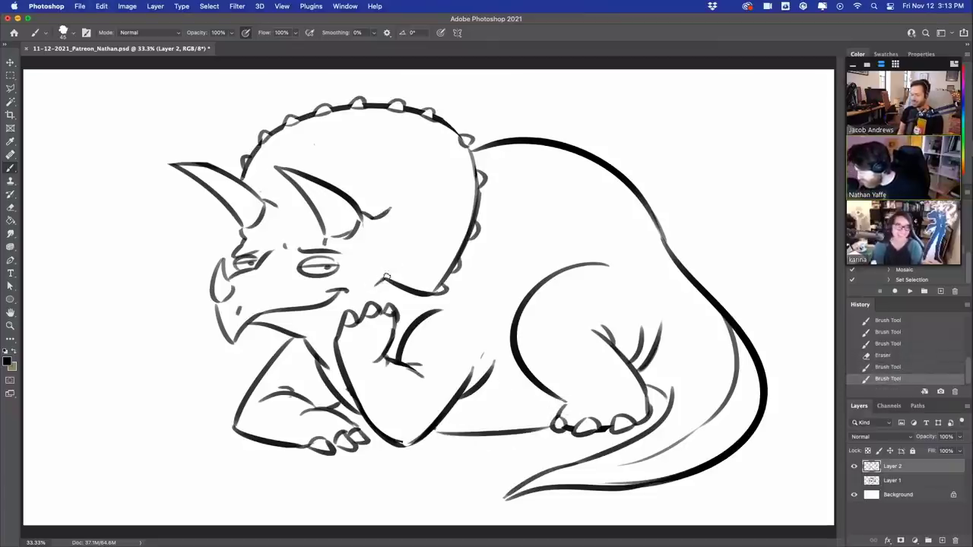
pyautogui.moveTo(326, 233)
pyautogui.mouseDown()
pyautogui.moveTo(364, 227)
pyautogui.moveTo(367, 216)
pyautogui.mouseUp()
pyautogui.press('e')
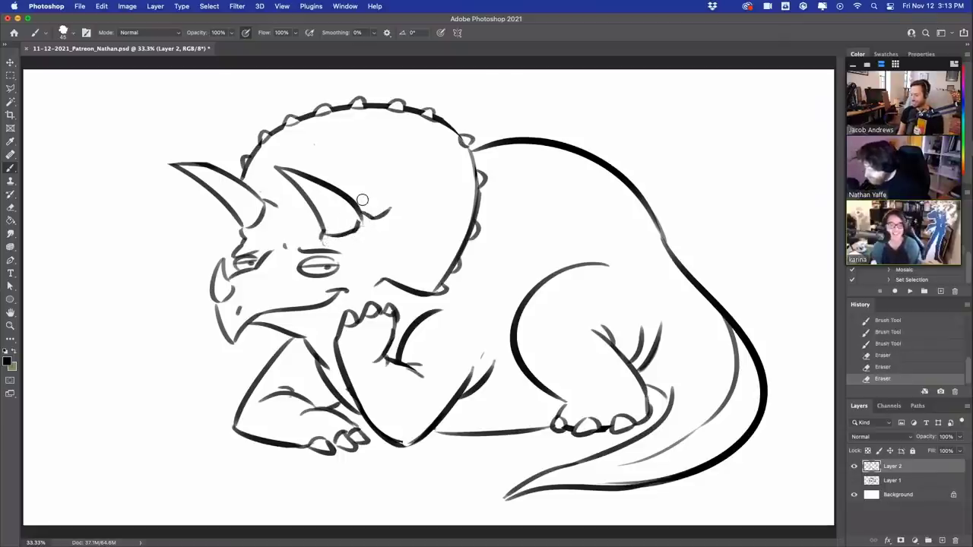
pyautogui.moveTo(246, 240); pyautogui.dragTo(263, 235)
pyautogui.press('super+z')
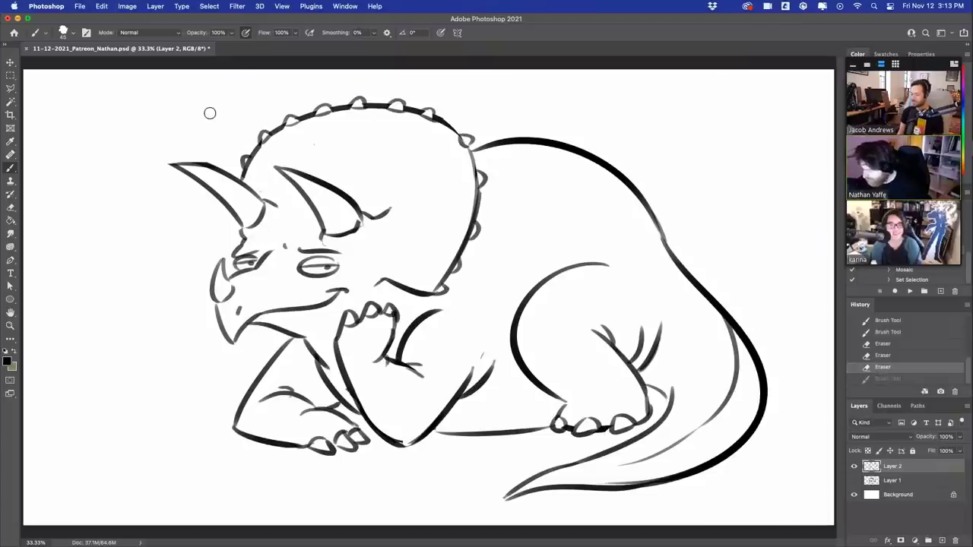
# - Select the near brow horn with its base crease, move it slightly up and toward the far horn, and deselect
pyautogui.moveTo(10, 88); pyautogui.dragTo(55, 90)
pyautogui.moveTo(260, 159)
pyautogui.mouseDown()
pyautogui.moveTo(304, 237)
pyautogui.moveTo(400, 237)
pyautogui.moveTo(268, 146)
pyautogui.moveTo(261, 160)
pyautogui.mouseUp()
pyautogui.press('v')
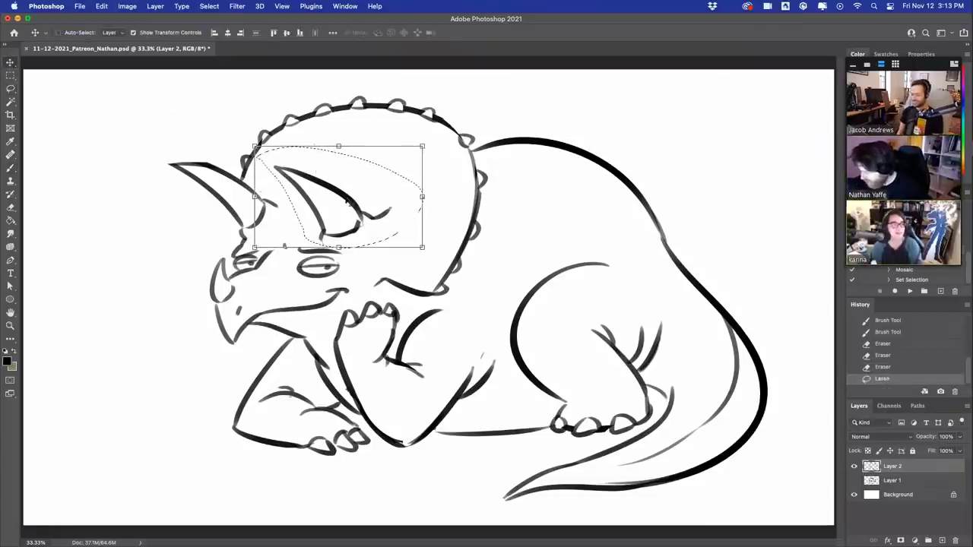
pyautogui.moveTo(346, 199); pyautogui.dragTo(353, 185)
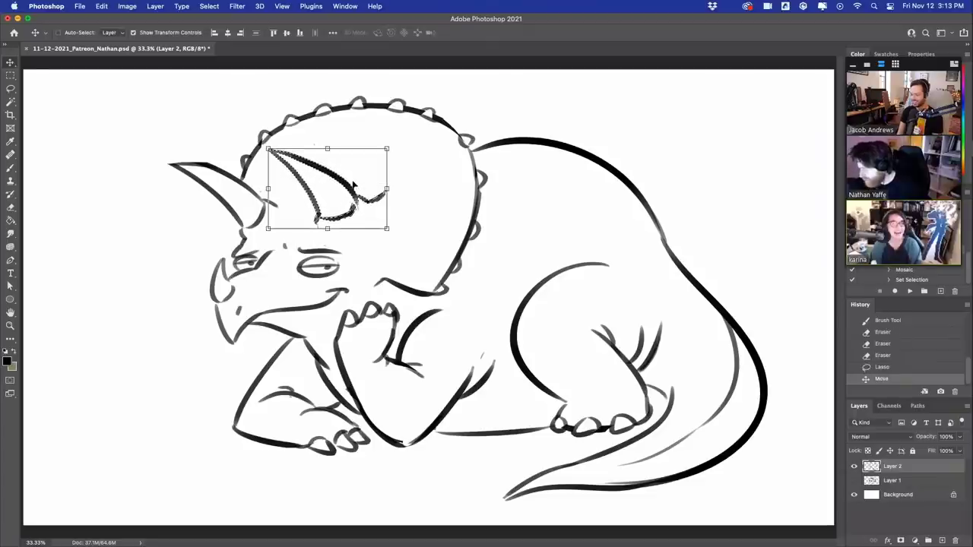
pyautogui.press('super+d')
pyautogui.click(11, 156)
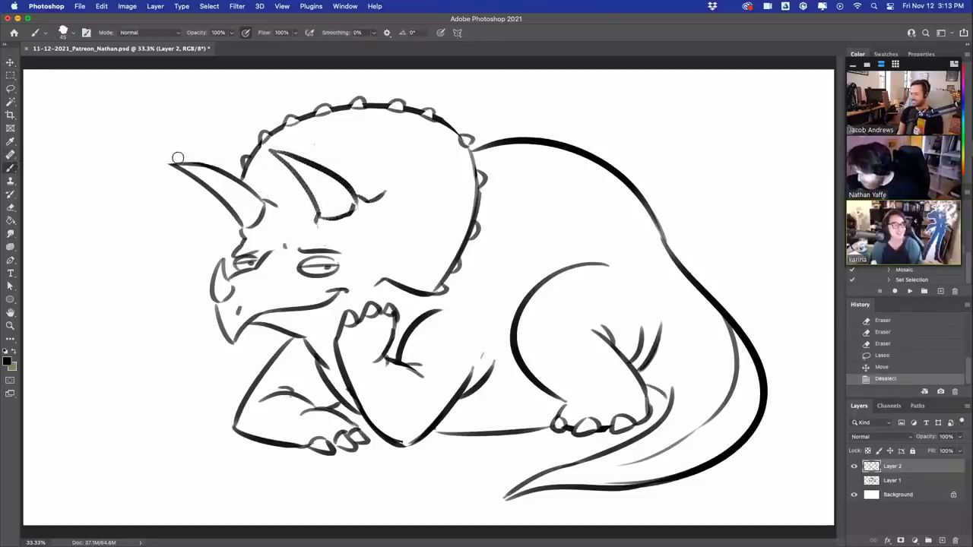
# - Trim the outlines of both brow horns with the eraser and remove stray marks around them
pyautogui.moveTo(178, 158); pyautogui.dragTo(187, 155)
pyautogui.moveTo(314, 148); pyautogui.dragTo(341, 153)
pyautogui.moveTo(367, 209); pyautogui.dragTo(342, 211)
pyautogui.moveTo(260, 185); pyautogui.dragTo(307, 221)
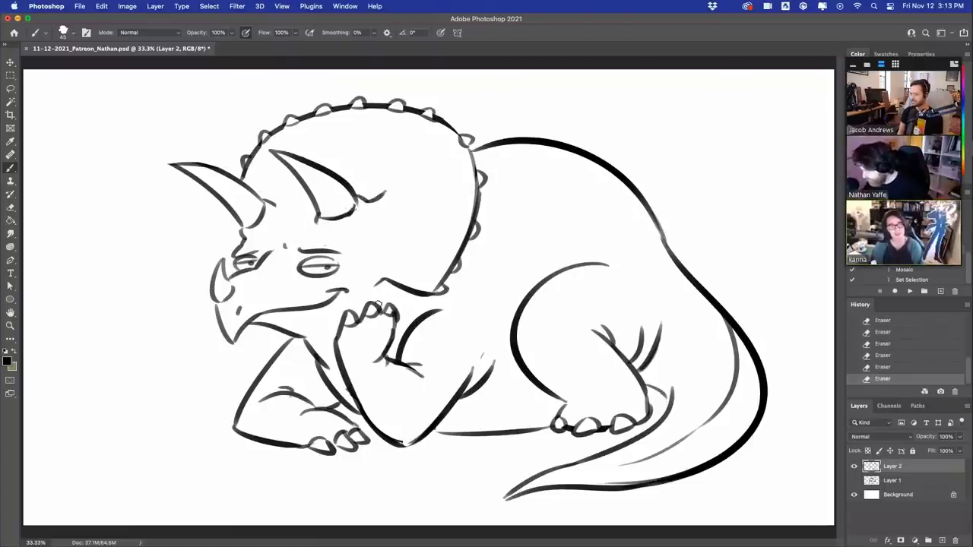
# - Extend the lower jaw line with a short curve that meets the raised hand
pyautogui.moveTo(402, 308); pyautogui.dragTo(397, 294)
pyautogui.press('super+z')
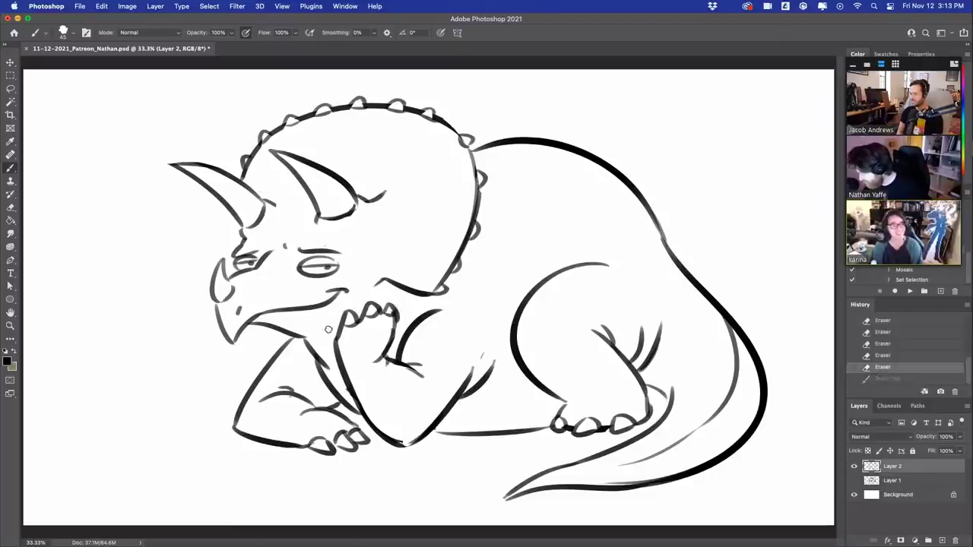
pyautogui.moveTo(324, 337); pyautogui.dragTo(342, 322)
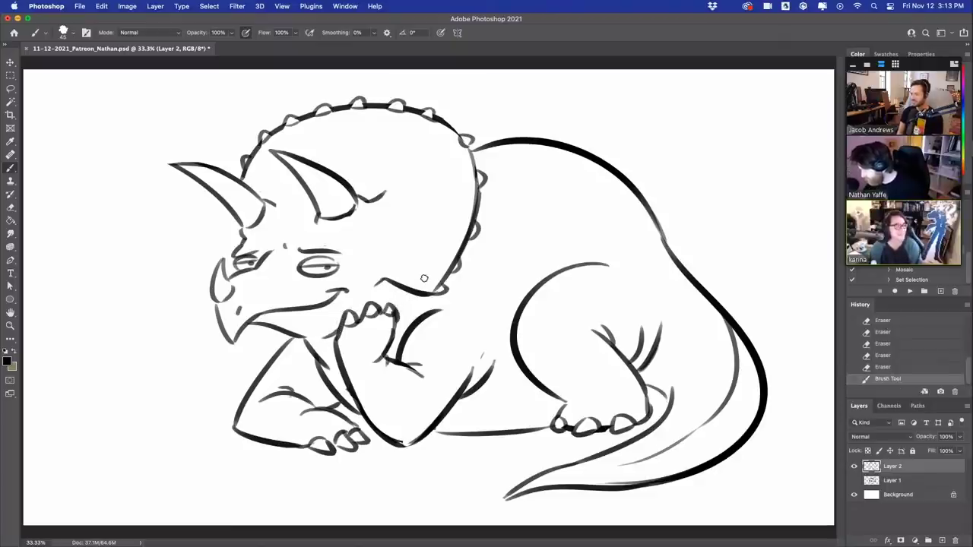
# - Erase the belly line and redraw it higher, running from the propped forearm to the hind ankle
pyautogui.moveTo(545, 428)
pyautogui.mouseDown()
pyautogui.moveTo(469, 439)
pyautogui.moveTo(502, 430)
pyautogui.mouseUp()
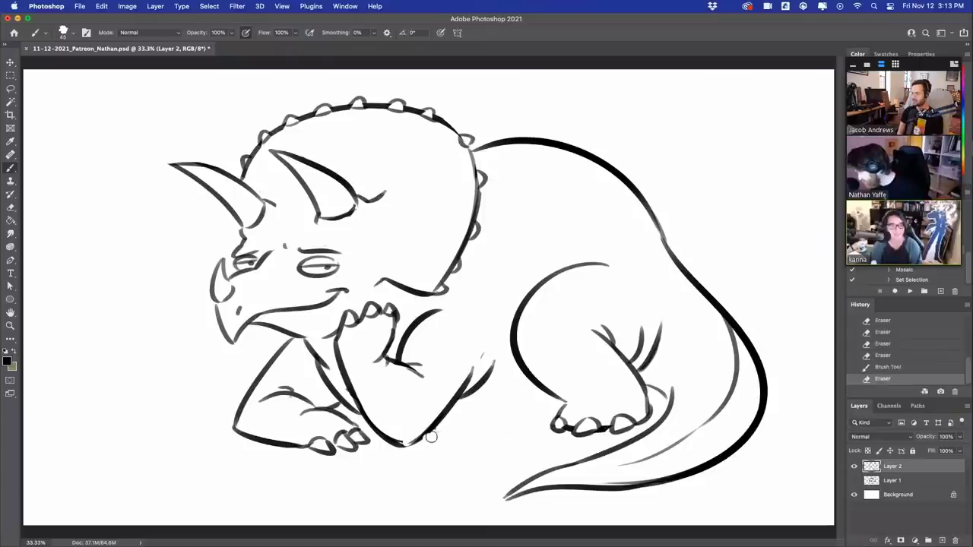
pyautogui.moveTo(431, 435)
pyautogui.mouseDown()
pyautogui.moveTo(449, 413)
pyautogui.moveTo(568, 406)
pyautogui.mouseUp()
pyautogui.press('super+z')
pyautogui.moveTo(443, 420); pyautogui.dragTo(567, 406)
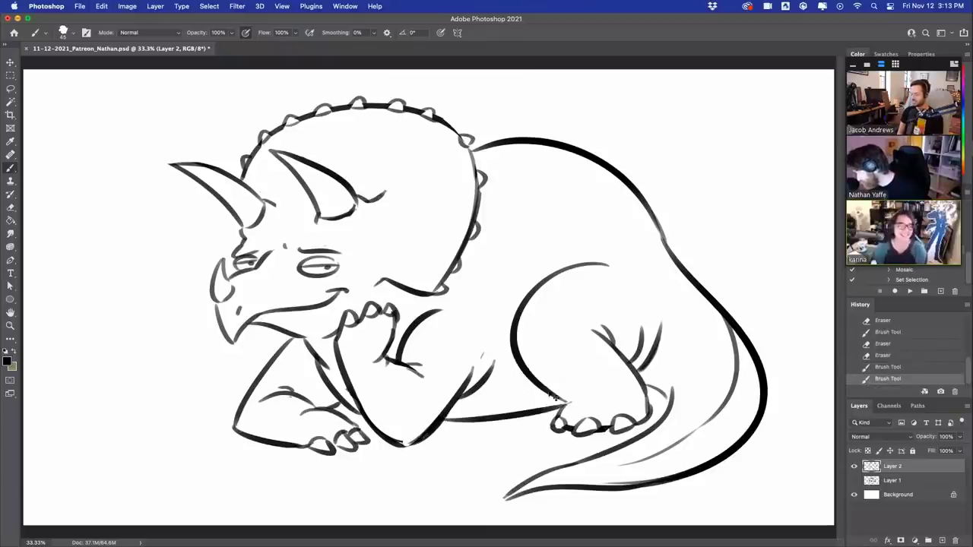
pyautogui.press('super+z')
pyautogui.moveTo(444, 419); pyautogui.dragTo(559, 411)
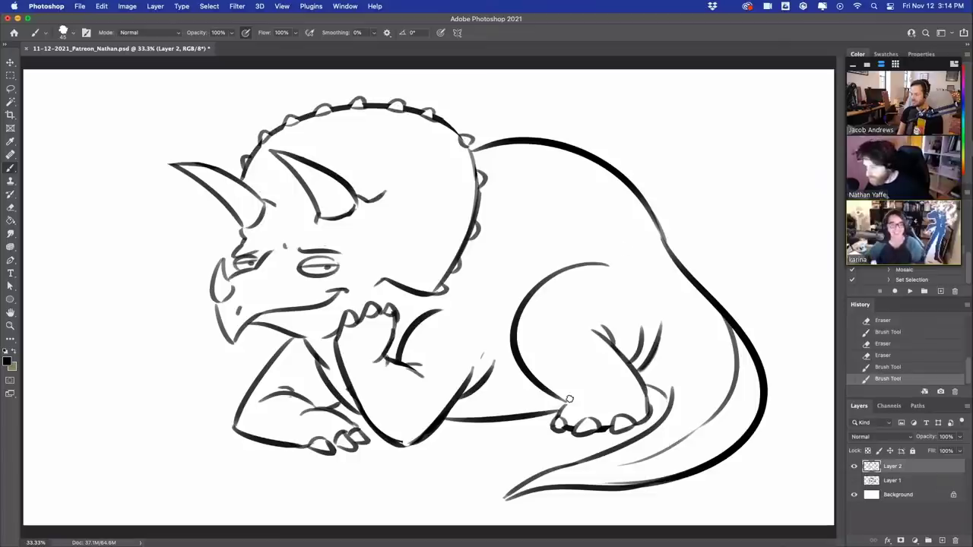
# - Add a short crease line branching off the upper front curve of the thigh
pyautogui.moveTo(556, 268); pyautogui.dragTo(601, 245)
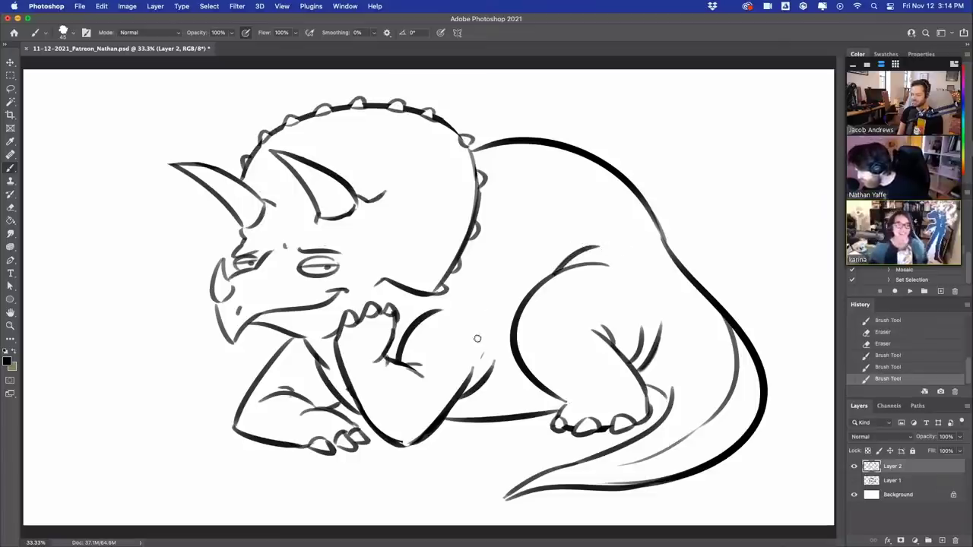
pyautogui.moveTo(478, 339); pyautogui.dragTo(470, 357)
pyautogui.press('super+z')
# - Trim the line behind the raised hand, add a parallel crease beside it, and draw a short wrinkle above the near eyebrow
pyautogui.moveTo(412, 326); pyautogui.dragTo(430, 301)
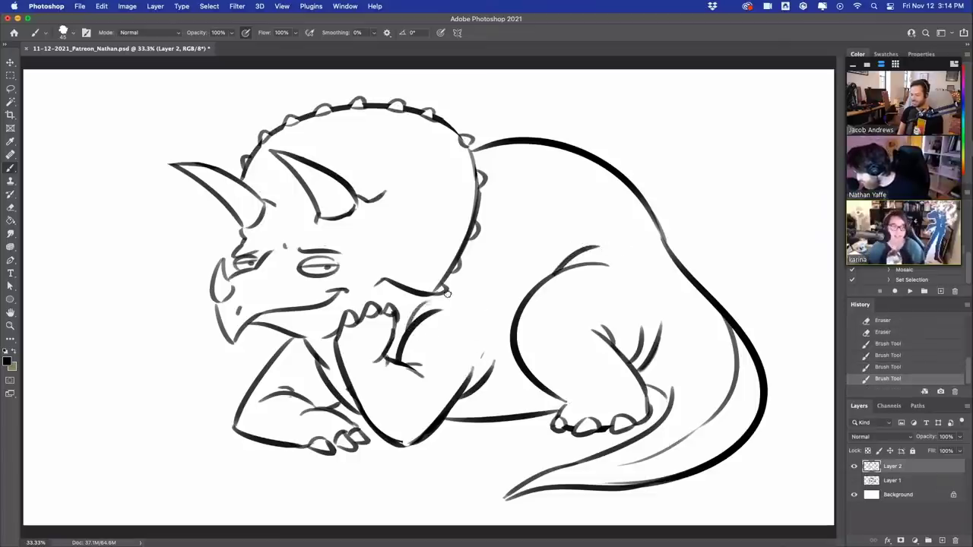
pyautogui.press('super+z')
pyautogui.moveTo(409, 359); pyautogui.dragTo(447, 310)
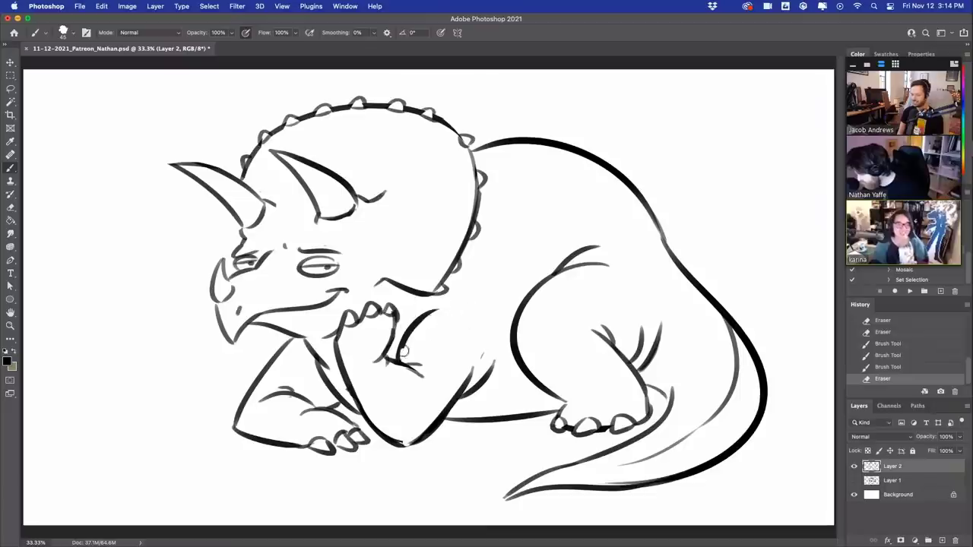
pyautogui.moveTo(404, 352); pyautogui.dragTo(449, 317)
pyautogui.moveTo(402, 358)
pyautogui.mouseDown()
pyautogui.moveTo(435, 310)
pyautogui.moveTo(416, 313)
pyautogui.moveTo(425, 306)
pyautogui.mouseUp()
pyautogui.press('super+z')
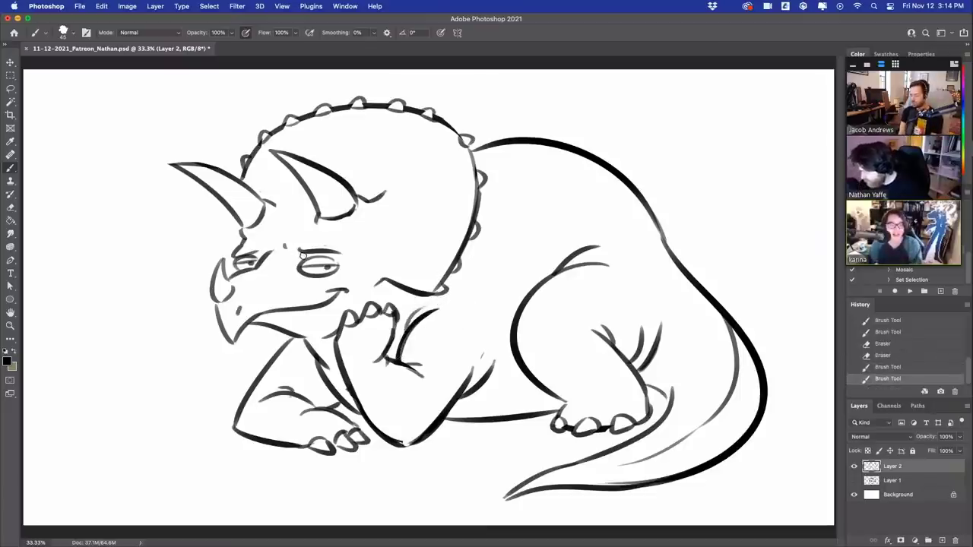
pyautogui.moveTo(295, 244); pyautogui.dragTo(299, 236)
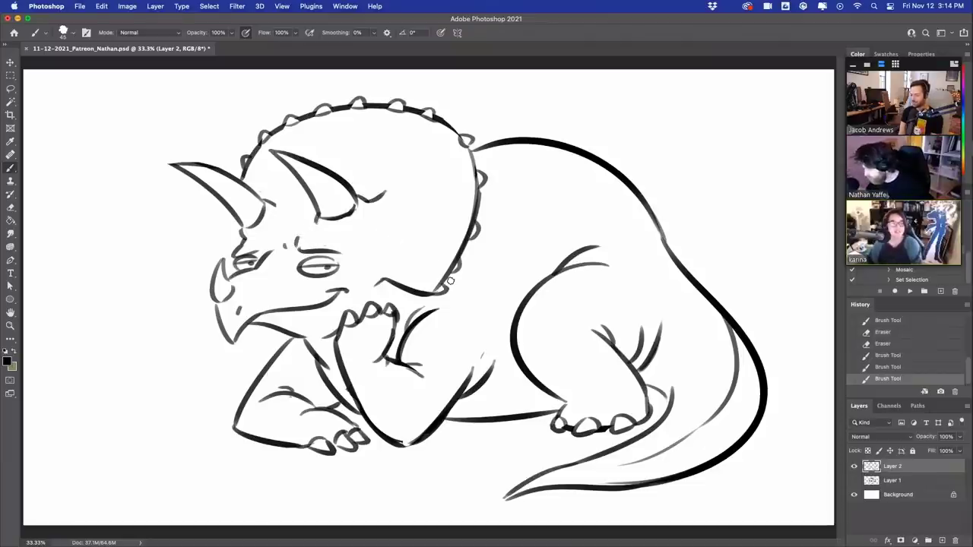
# - Trim the heel of the hind foot and add a small crease across the front of its ankle
pyautogui.moveTo(653, 400); pyautogui.dragTo(651, 423)
pyautogui.press('b')
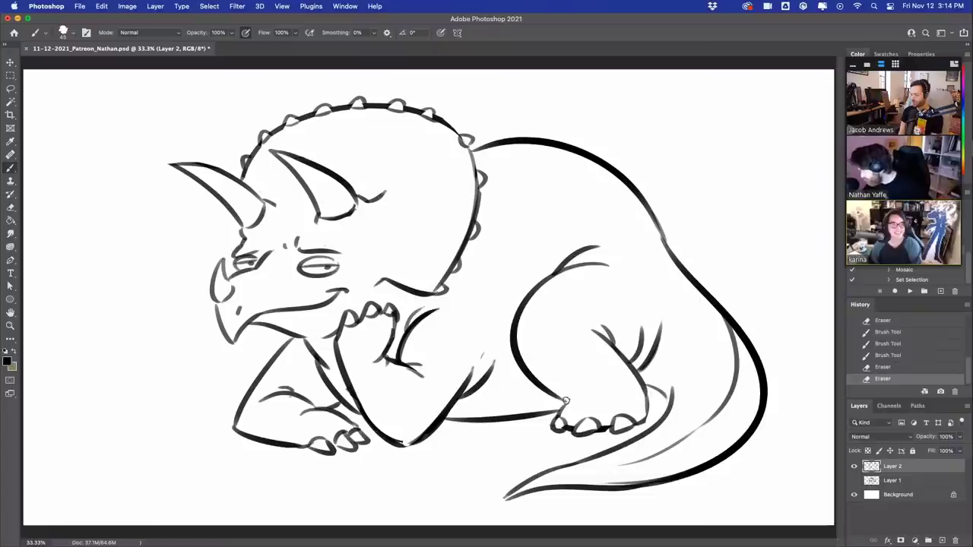
pyautogui.moveTo(563, 402); pyautogui.dragTo(590, 405)
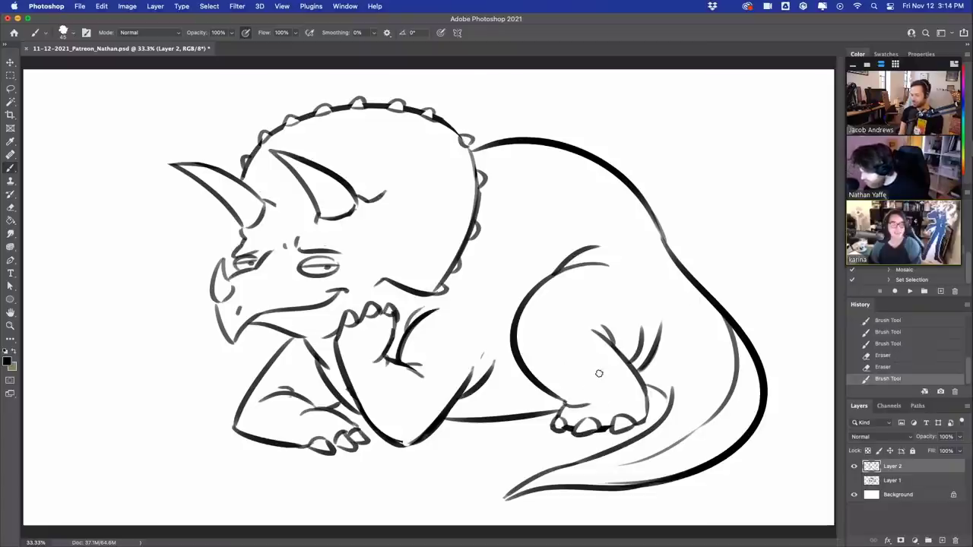
# - Erase the pointed elbow of the propped arm, redraw it as a smooth rounded curve, and reinforce the back-to-tail joint
pyautogui.moveTo(403, 444)
pyautogui.mouseDown()
pyautogui.moveTo(465, 391)
pyautogui.moveTo(459, 380)
pyautogui.mouseUp()
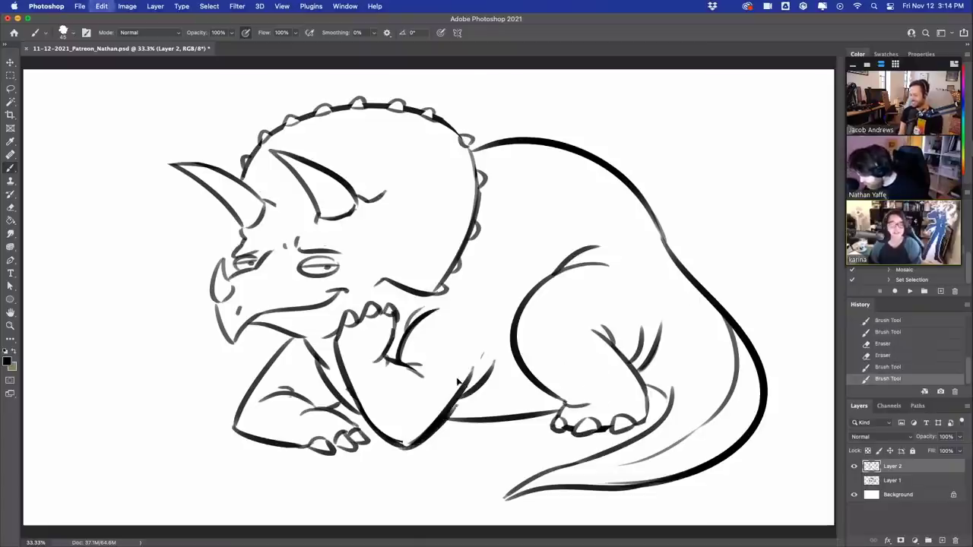
pyautogui.moveTo(391, 432)
pyautogui.mouseDown()
pyautogui.moveTo(423, 436)
pyautogui.moveTo(447, 405)
pyautogui.moveTo(411, 441)
pyautogui.mouseUp()
pyautogui.moveTo(410, 442)
pyautogui.mouseDown()
pyautogui.moveTo(449, 386)
pyautogui.moveTo(429, 411)
pyautogui.moveTo(438, 399)
pyautogui.mouseUp()
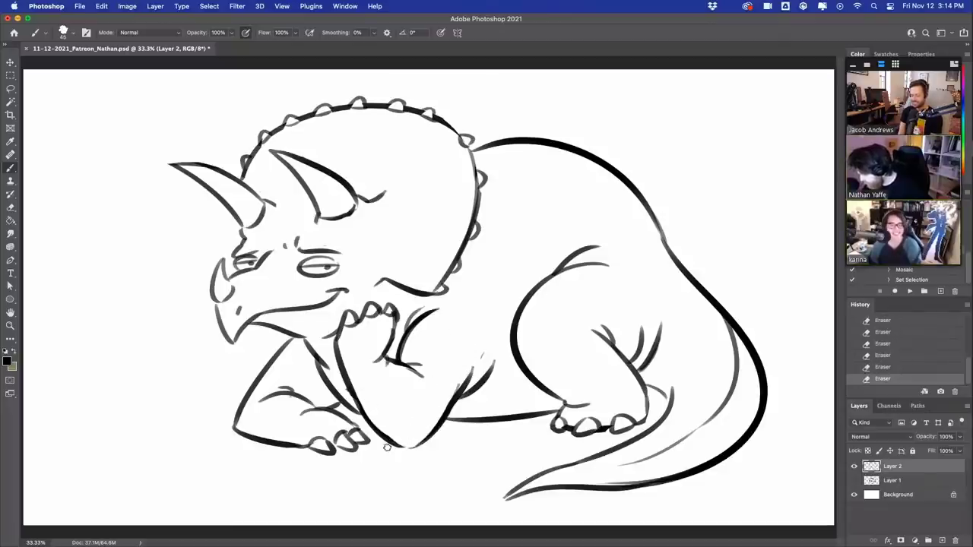
pyautogui.moveTo(385, 444)
pyautogui.mouseDown()
pyautogui.moveTo(439, 432)
pyautogui.moveTo(458, 376)
pyautogui.mouseUp()
pyautogui.moveTo(433, 427); pyautogui.dragTo(455, 380)
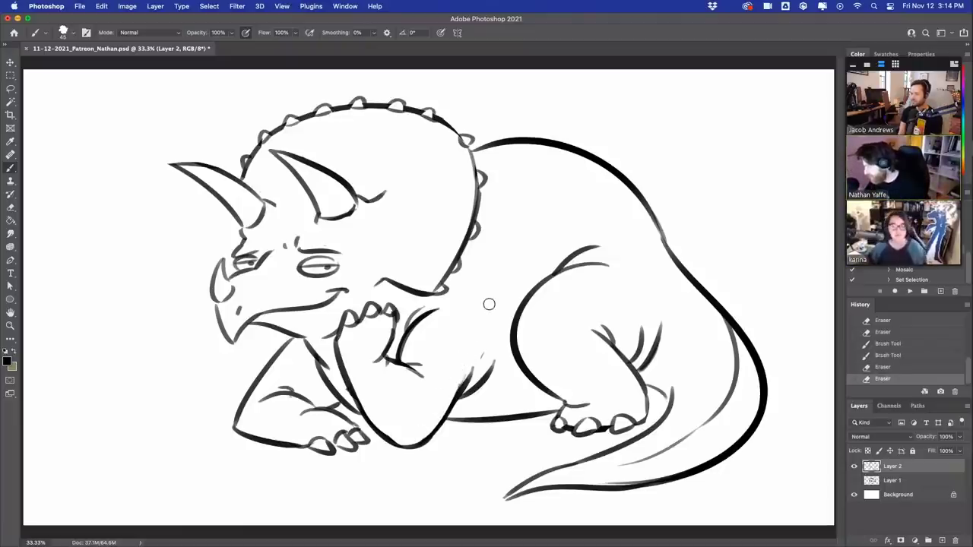
pyautogui.moveTo(658, 213); pyautogui.dragTo(665, 240)
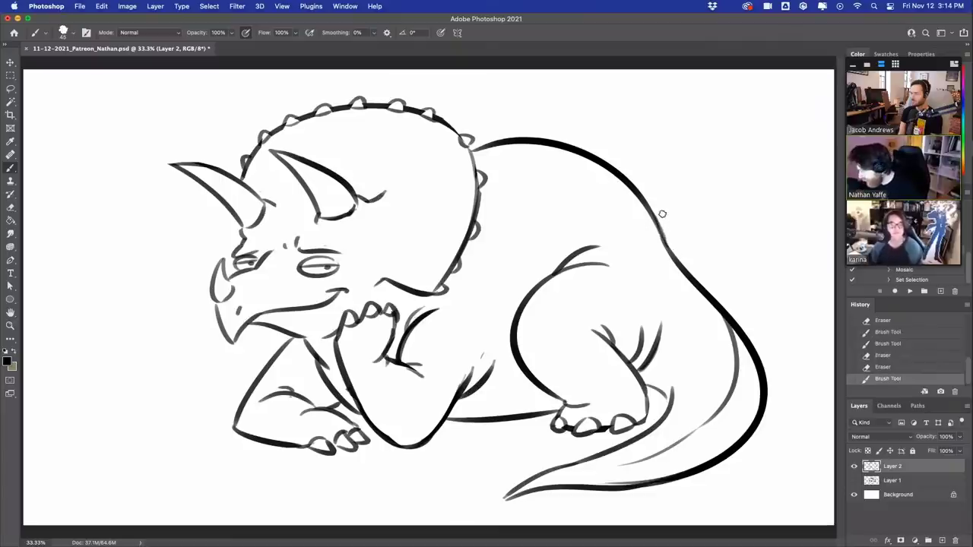
# - Draw tufts of grass in front of the resting foreleg and behind the tail
pyautogui.moveTo(174, 363); pyautogui.dragTo(196, 399)
pyautogui.moveTo(206, 374)
pyautogui.mouseDown()
pyautogui.moveTo(218, 399)
pyautogui.moveTo(238, 384)
pyautogui.mouseUp()
pyautogui.moveTo(792, 343)
pyautogui.mouseDown()
pyautogui.moveTo(767, 377)
pyautogui.moveTo(799, 382)
pyautogui.moveTo(826, 348)
pyautogui.moveTo(826, 372)
pyautogui.mouseUp()
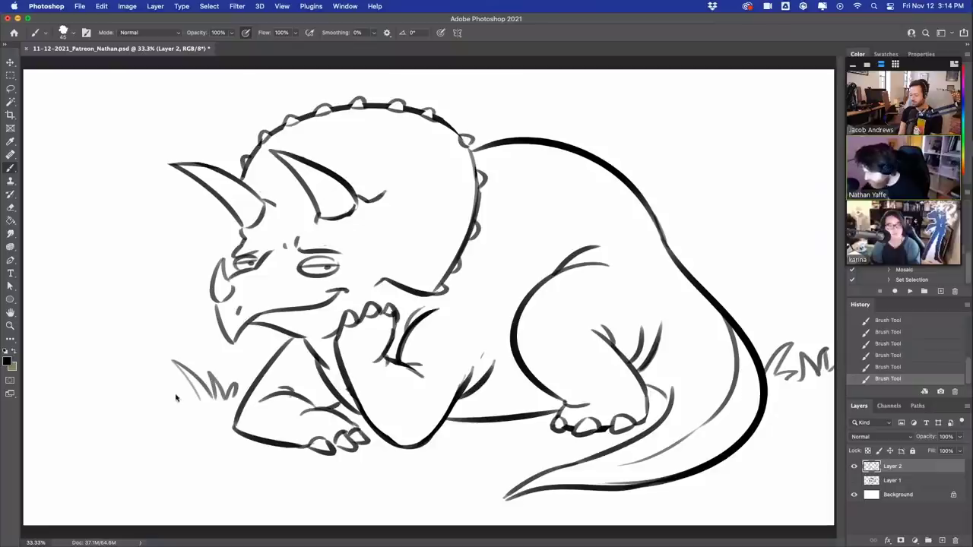
# - Move the whole triceratops drawing toward the left side of the canvas
pyautogui.press('v')
pyautogui.moveTo(573, 240); pyautogui.dragTo(522, 242)
pyautogui.click(11, 168)
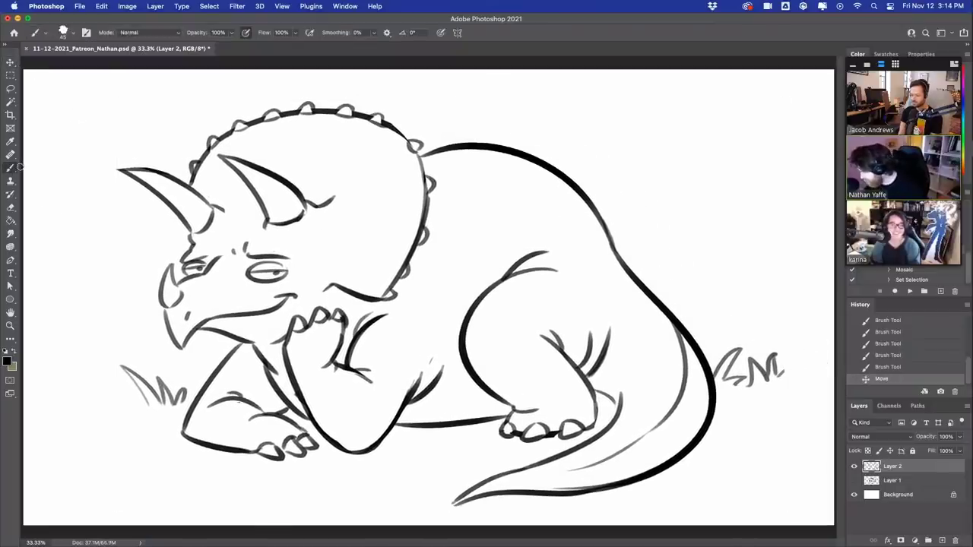
# - Draw grass tufts along the belly line beside the hind foot and behind the resting foreleg
pyautogui.moveTo(459, 423); pyautogui.dragTo(478, 428)
pyautogui.press('super+z')
pyautogui.press('super+z')
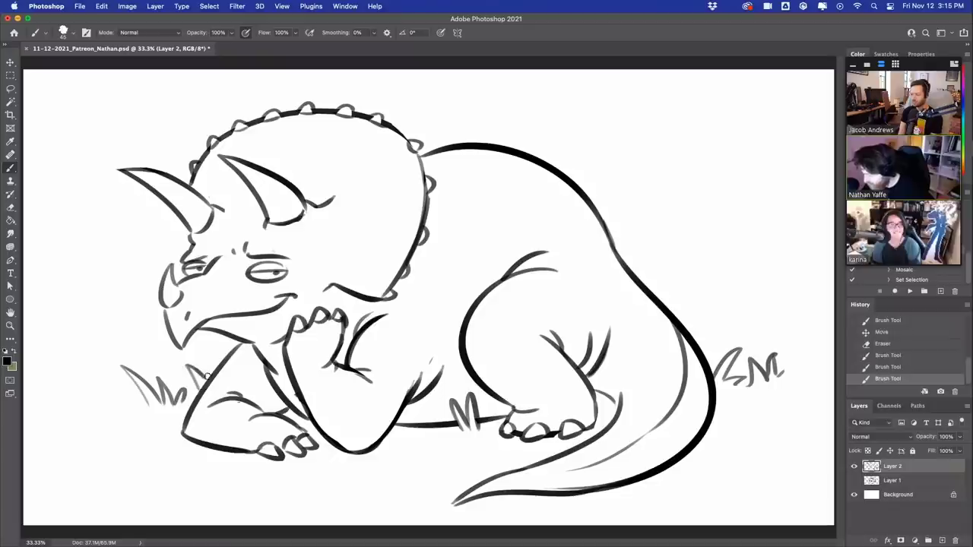
pyautogui.hotkey('ctrl', 'z')
pyautogui.moveTo(186, 392)
pyautogui.mouseDown()
pyautogui.moveTo(209, 356)
pyautogui.moveTo(213, 370)
pyautogui.mouseUp()
pyautogui.press('super+z')
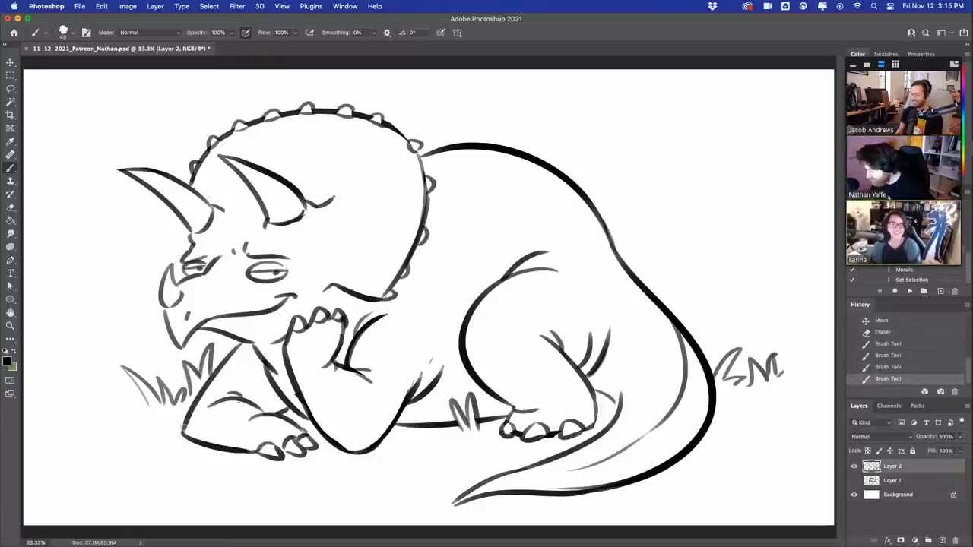
# - Draw a grass tuft over the elbow of the resting foreleg and erase the foreleg outline around it
pyautogui.press('super+z')
pyautogui.moveTo(168, 424); pyautogui.dragTo(201, 443)
pyautogui.press('super+z')
pyautogui.press('super+z')
pyautogui.moveTo(202, 435); pyautogui.dragTo(201, 448)
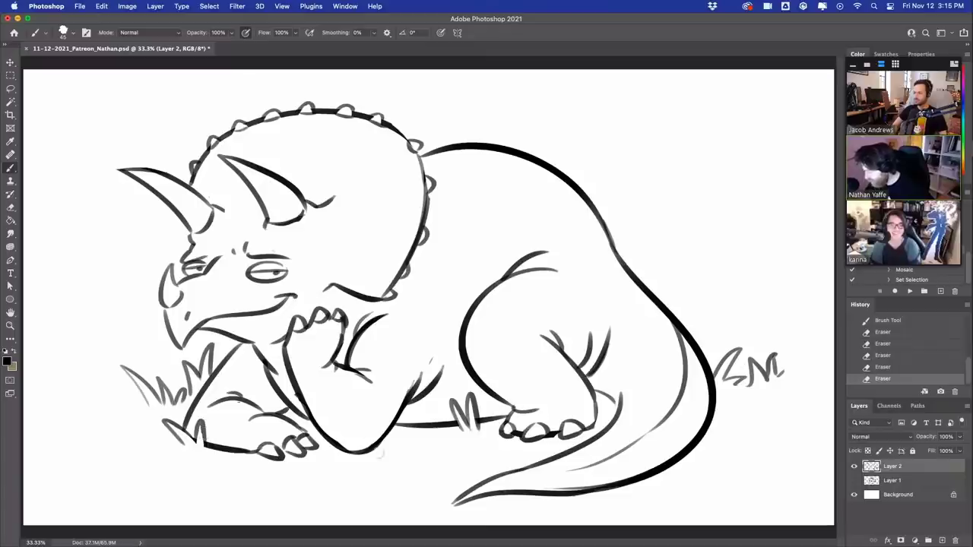
# - Draw a grass tuft over the elbow of the propped arm and erase the arm lines showing through the blades
pyautogui.moveTo(380, 454)
pyautogui.mouseDown()
pyautogui.moveTo(382, 415)
pyautogui.moveTo(394, 449)
pyautogui.mouseUp()
pyautogui.press('super+z')
pyautogui.press('super+z')
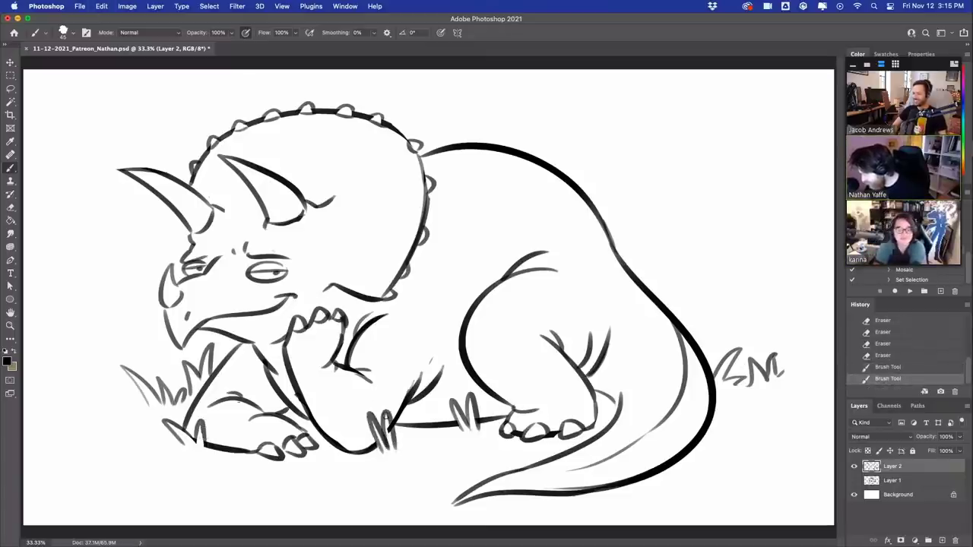
pyautogui.press('e')
pyautogui.moveTo(385, 414)
pyautogui.mouseDown()
pyautogui.moveTo(392, 460)
pyautogui.moveTo(386, 427)
pyautogui.mouseUp()
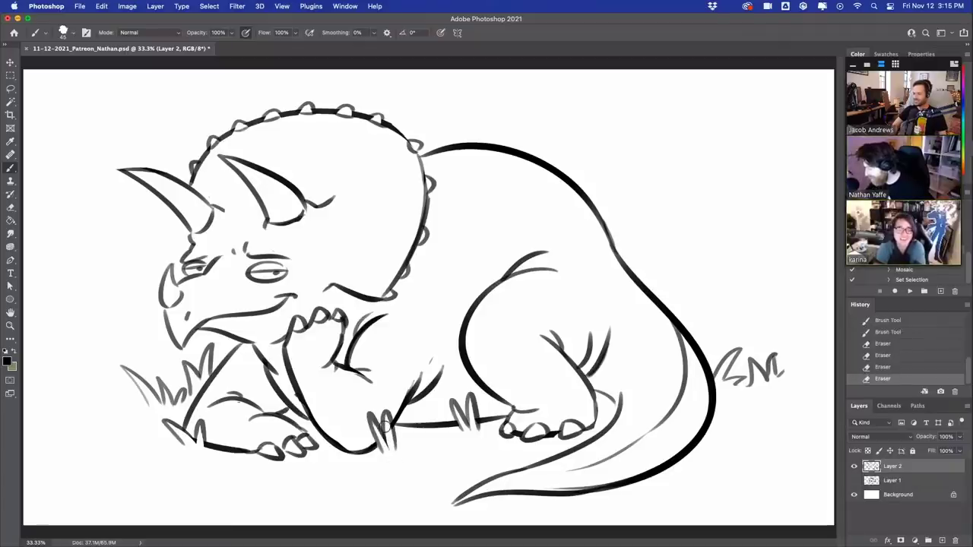
# - Extend the grass behind the tail toward the canvas edge and add blades to the outer end of the tuft before the resting foreleg
pyautogui.moveTo(778, 353)
pyautogui.mouseDown()
pyautogui.moveTo(782, 383)
pyautogui.moveTo(778, 343)
pyautogui.moveTo(773, 403)
pyautogui.moveTo(775, 380)
pyautogui.moveTo(773, 397)
pyautogui.moveTo(794, 395)
pyautogui.mouseUp()
pyautogui.moveTo(792, 395)
pyautogui.mouseDown()
pyautogui.moveTo(823, 393)
pyautogui.moveTo(829, 369)
pyautogui.mouseUp()
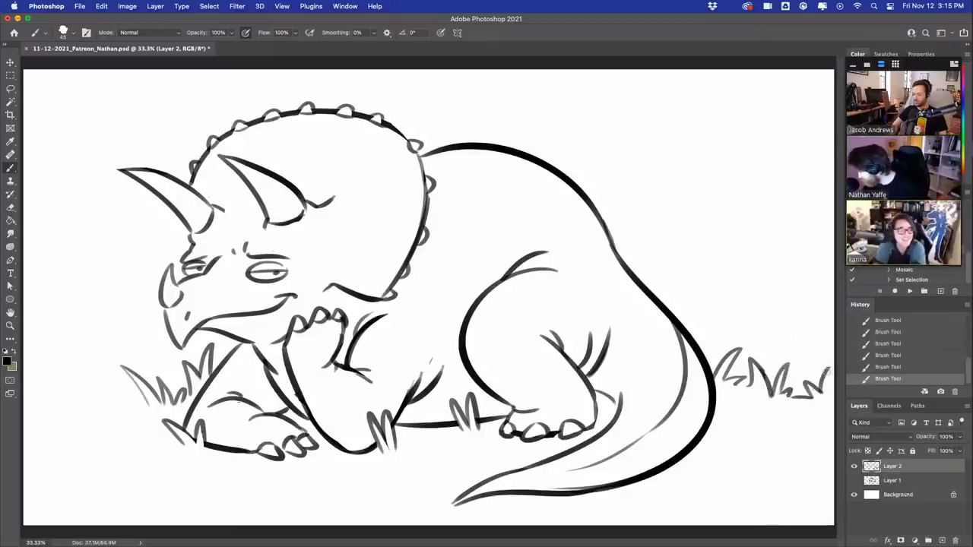
pyautogui.moveTo(123, 398); pyautogui.dragTo(149, 405)
pyautogui.moveTo(123, 368); pyautogui.dragTo(152, 403)
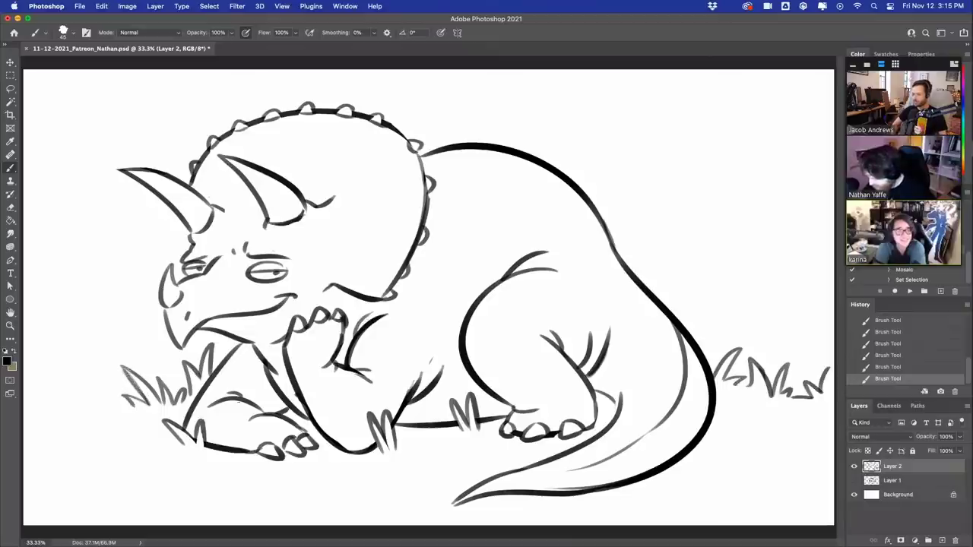
pyautogui.moveTo(123, 368); pyautogui.dragTo(151, 406)
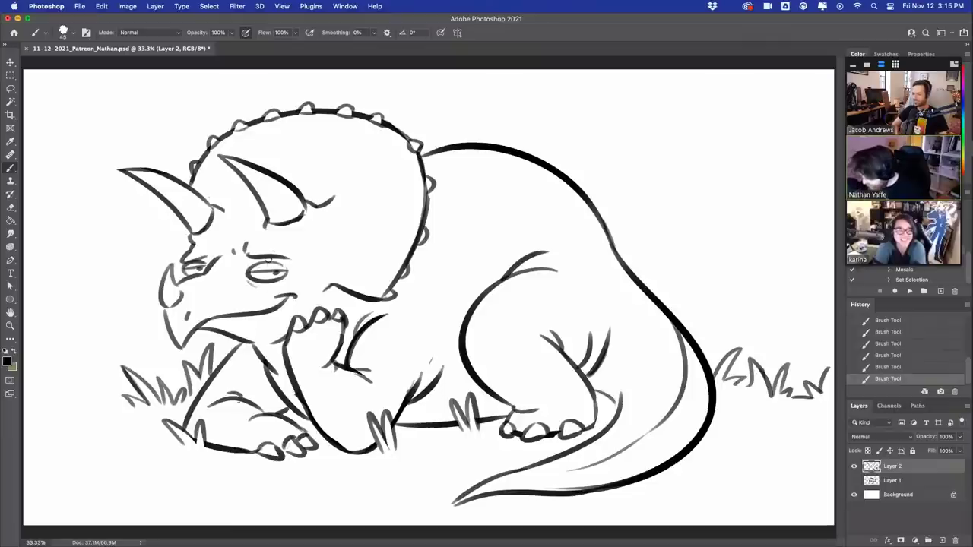
# - Redraw the crease under the near eye and erase stray marks and line ends around the propped arm and haunch
pyautogui.press('super+z')
pyautogui.moveTo(268, 260)
pyautogui.mouseDown()
pyautogui.moveTo(277, 268)
pyautogui.moveTo(251, 286)
pyautogui.mouseUp()
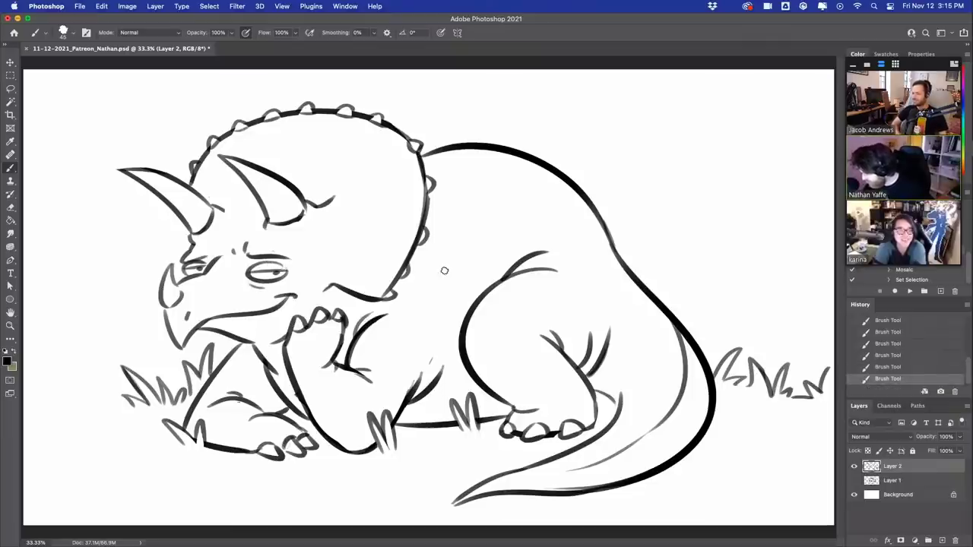
pyautogui.moveTo(429, 349); pyautogui.dragTo(431, 358)
pyautogui.moveTo(357, 345); pyautogui.dragTo(358, 357)
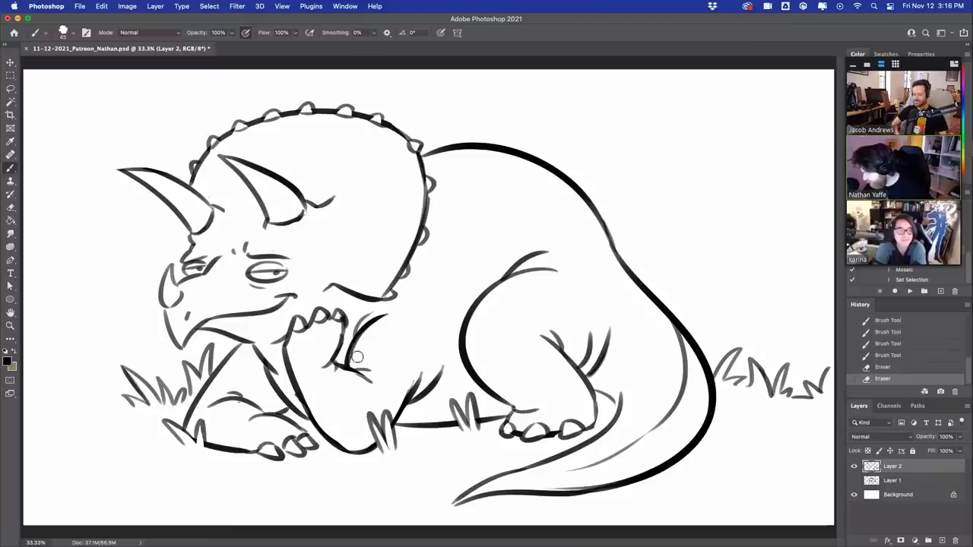
pyautogui.moveTo(397, 314)
pyautogui.mouseDown()
pyautogui.moveTo(389, 323)
pyautogui.moveTo(391, 312)
pyautogui.mouseUp()
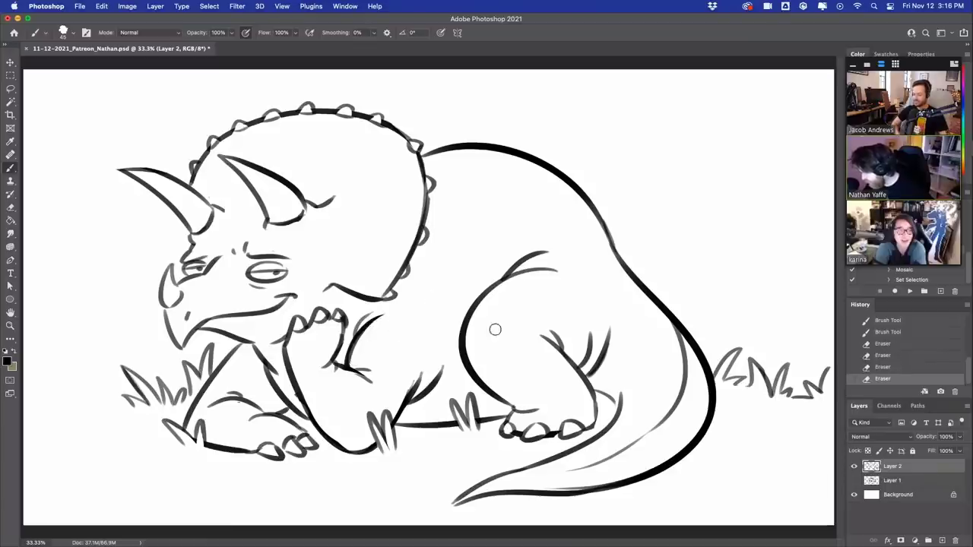
pyautogui.moveTo(530, 295); pyautogui.dragTo(533, 281)
pyautogui.moveTo(534, 280)
pyautogui.mouseDown()
pyautogui.moveTo(530, 287)
pyautogui.moveTo(561, 271)
pyautogui.mouseUp()
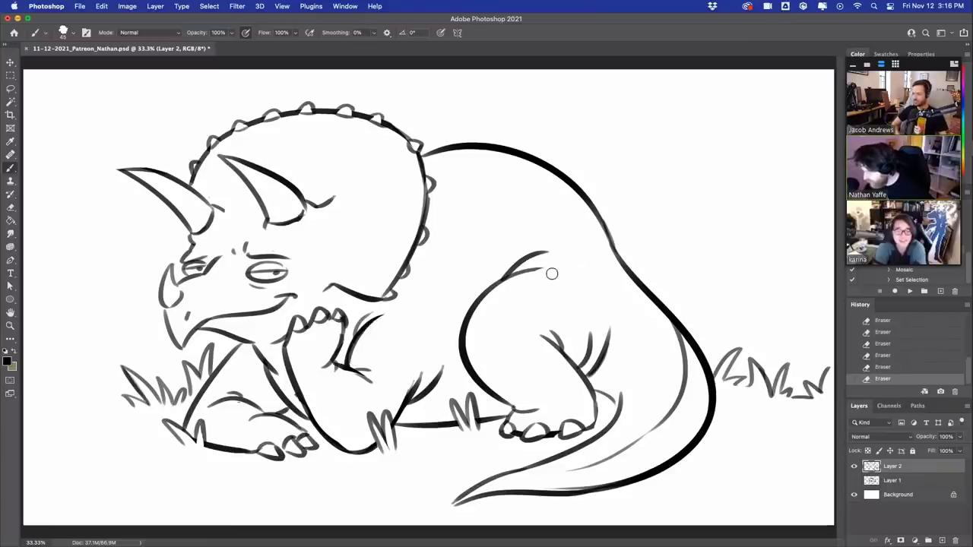
# - Reinforce the lines at the jaw, hind heel and back-to-tail joint, and clean up the base of the near horn
pyautogui.moveTo(231, 348)
pyautogui.mouseDown()
pyautogui.moveTo(248, 336)
pyautogui.moveTo(252, 354)
pyautogui.moveTo(251, 336)
pyautogui.moveTo(241, 340)
pyautogui.mouseUp()
pyautogui.press('e')
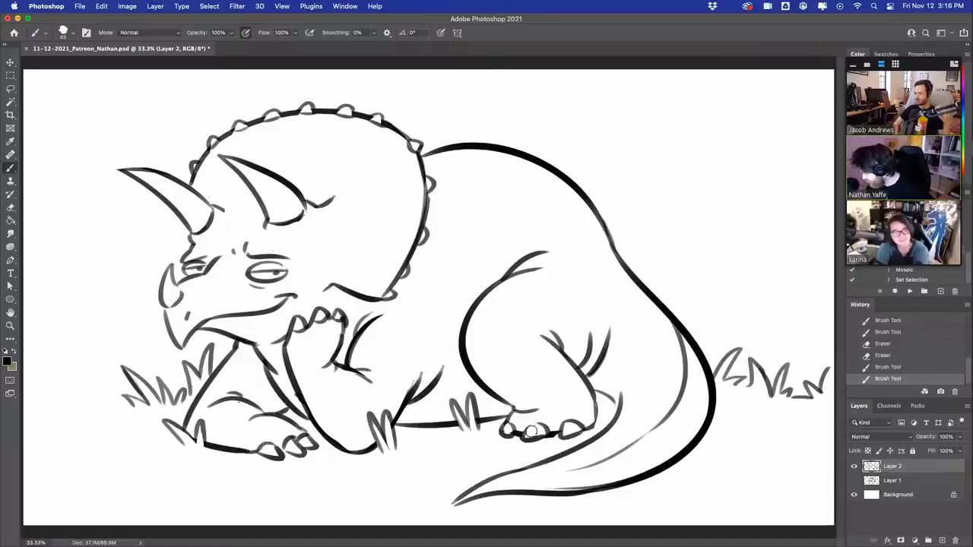
pyautogui.moveTo(527, 435)
pyautogui.mouseDown()
pyautogui.moveTo(537, 402)
pyautogui.moveTo(548, 434)
pyautogui.mouseUp()
pyautogui.moveTo(596, 393)
pyautogui.mouseDown()
pyautogui.moveTo(597, 426)
pyautogui.moveTo(593, 385)
pyautogui.moveTo(617, 414)
pyautogui.mouseUp()
pyautogui.press('super+z')
pyautogui.press('super+z')
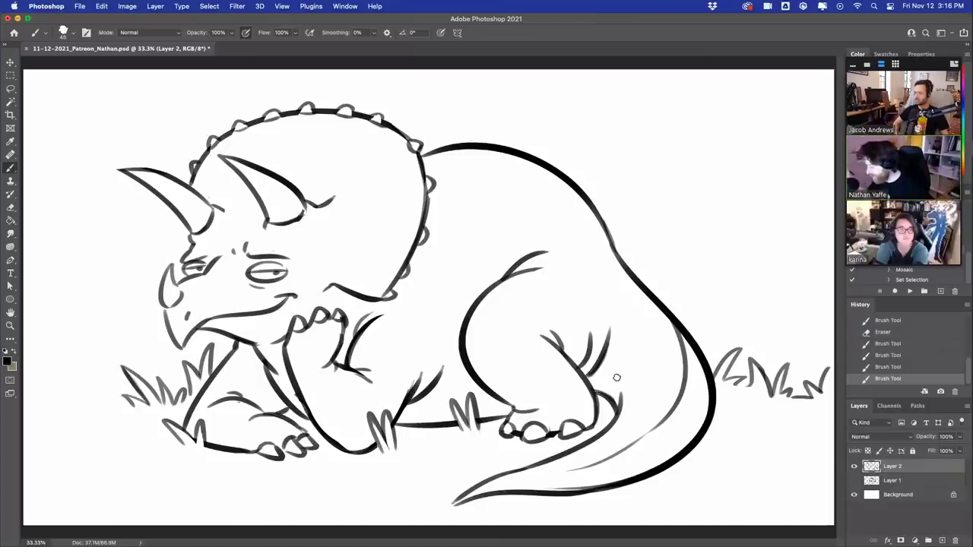
pyautogui.moveTo(610, 238); pyautogui.dragTo(620, 254)
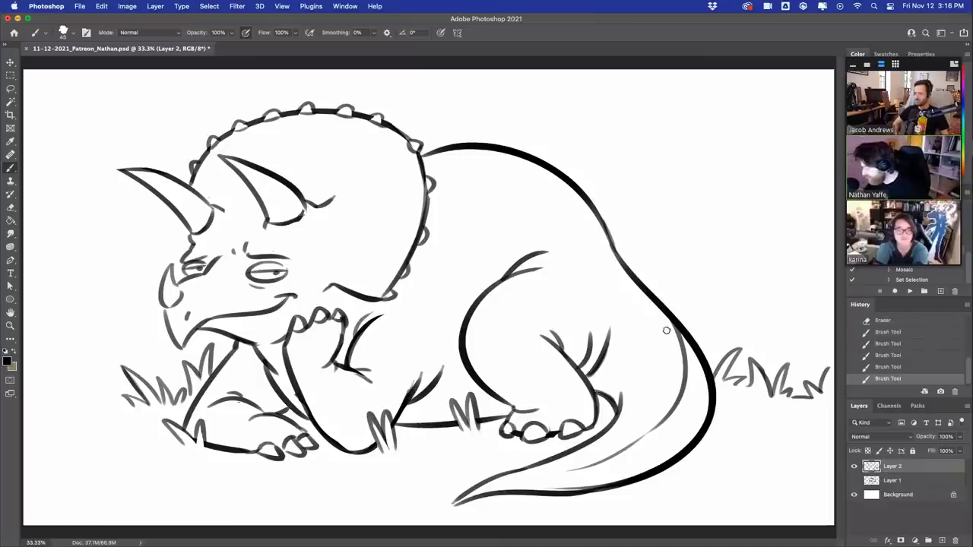
pyautogui.moveTo(274, 217)
pyautogui.mouseDown()
pyautogui.moveTo(271, 206)
pyautogui.moveTo(298, 225)
pyautogui.mouseUp()
pyautogui.moveTo(303, 219); pyautogui.dragTo(292, 226)
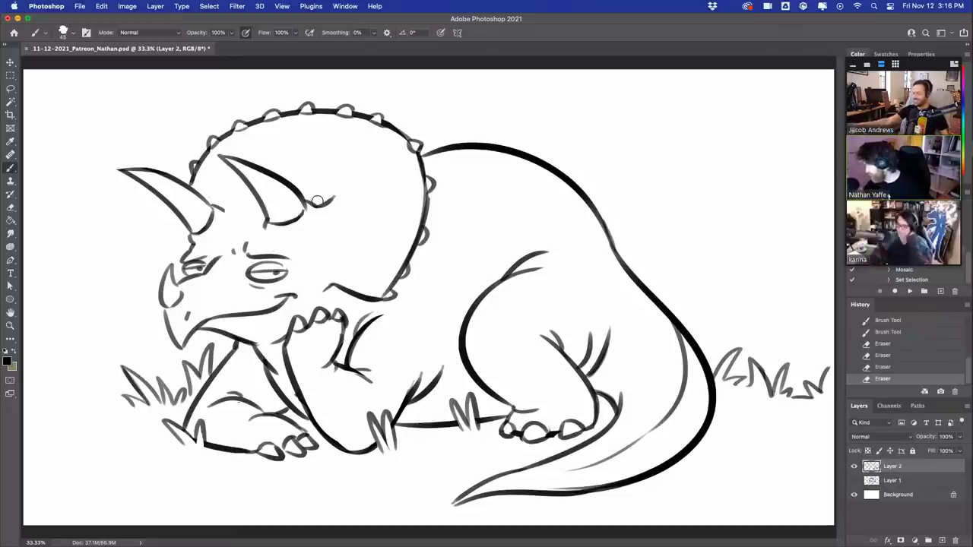
pyautogui.moveTo(29, 403); pyautogui.dragTo(66, 409)
pyautogui.press('super+z')
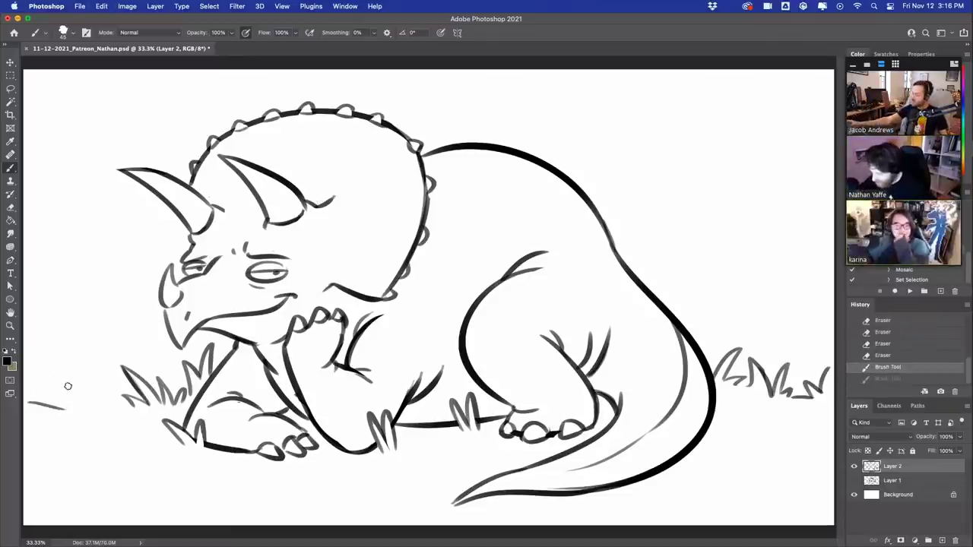
pyautogui.moveTo(100, 410); pyautogui.dragTo(102, 408)
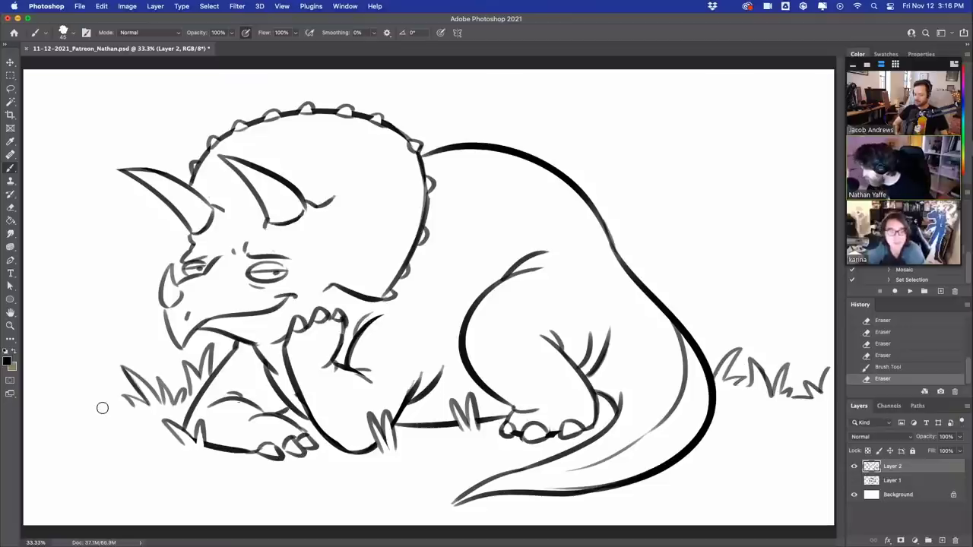
# - Thicken and smooth the outline where the back curves into the tail, and erase stray marks around the horns
pyautogui.moveTo(596, 206); pyautogui.dragTo(624, 265)
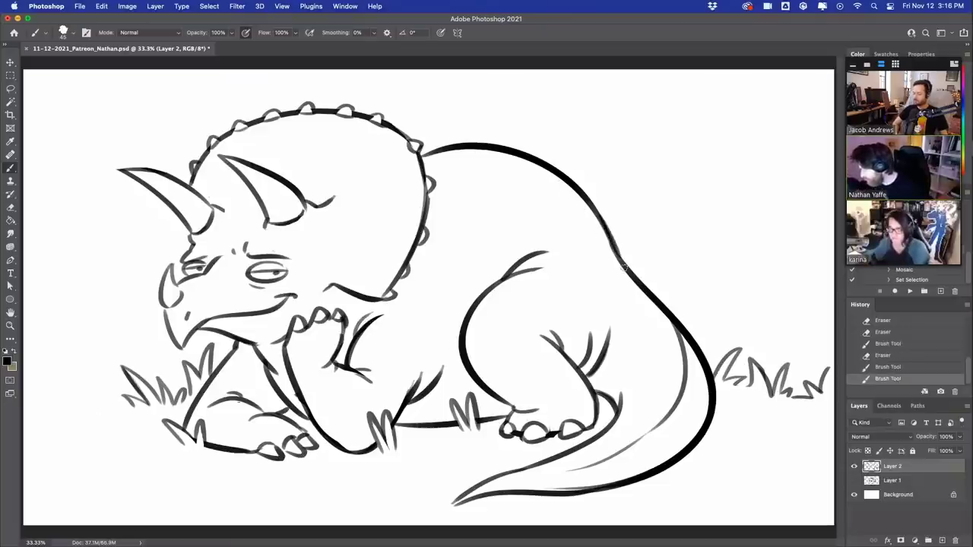
pyautogui.moveTo(596, 213); pyautogui.dragTo(619, 253)
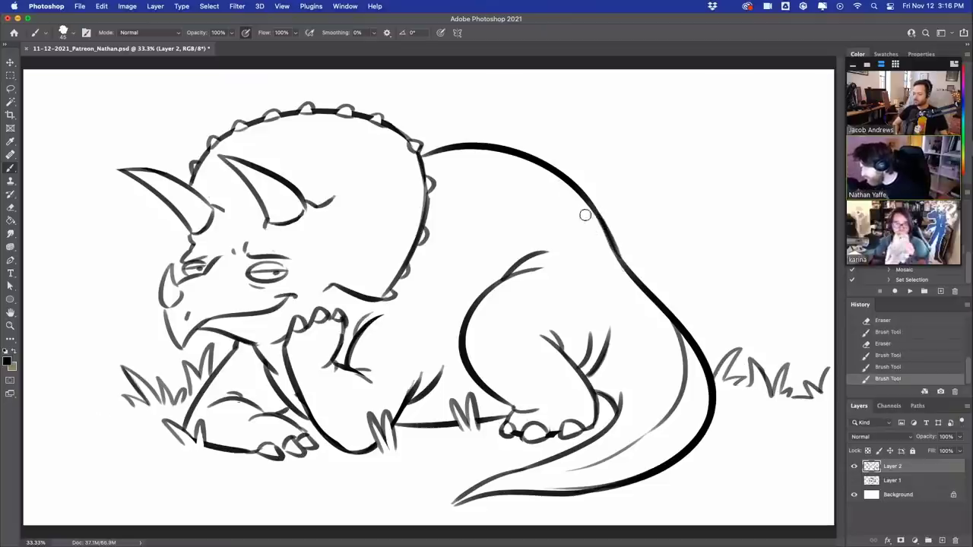
pyautogui.moveTo(588, 215)
pyautogui.mouseDown()
pyautogui.moveTo(622, 279)
pyautogui.moveTo(618, 271)
pyautogui.mouseUp()
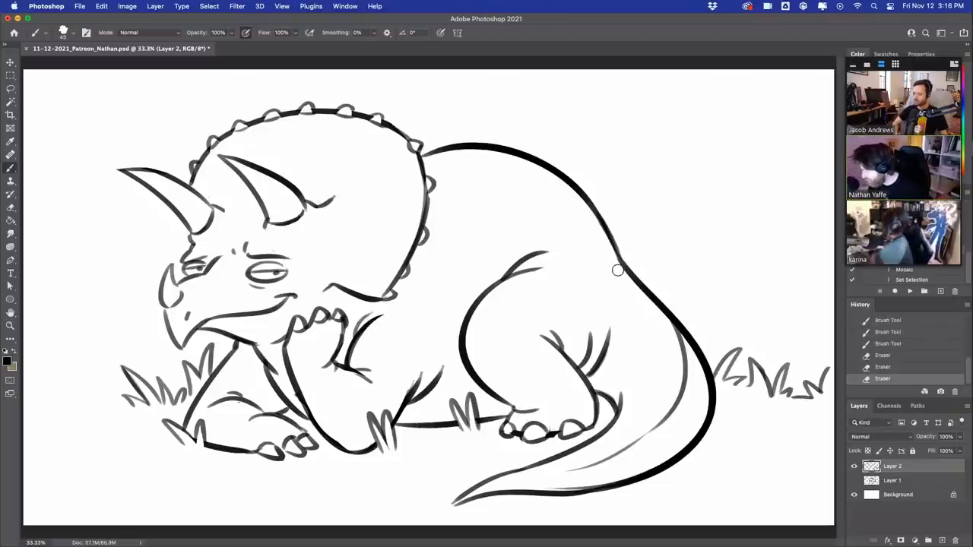
pyautogui.moveTo(336, 186); pyautogui.dragTo(330, 218)
pyautogui.moveTo(211, 193); pyautogui.dragTo(210, 194)
pyautogui.moveTo(225, 155); pyautogui.dragTo(242, 156)
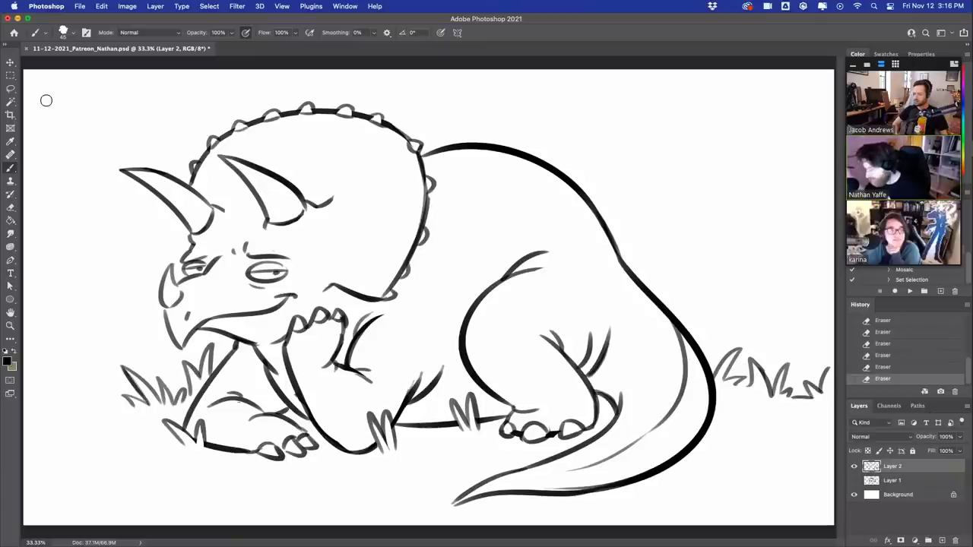
# - Extend the foreground grass out to both side edges of the canvas
pyautogui.moveTo(34, 372)
pyautogui.mouseDown()
pyautogui.moveTo(28, 380)
pyautogui.moveTo(69, 377)
pyautogui.moveTo(133, 403)
pyautogui.mouseUp()
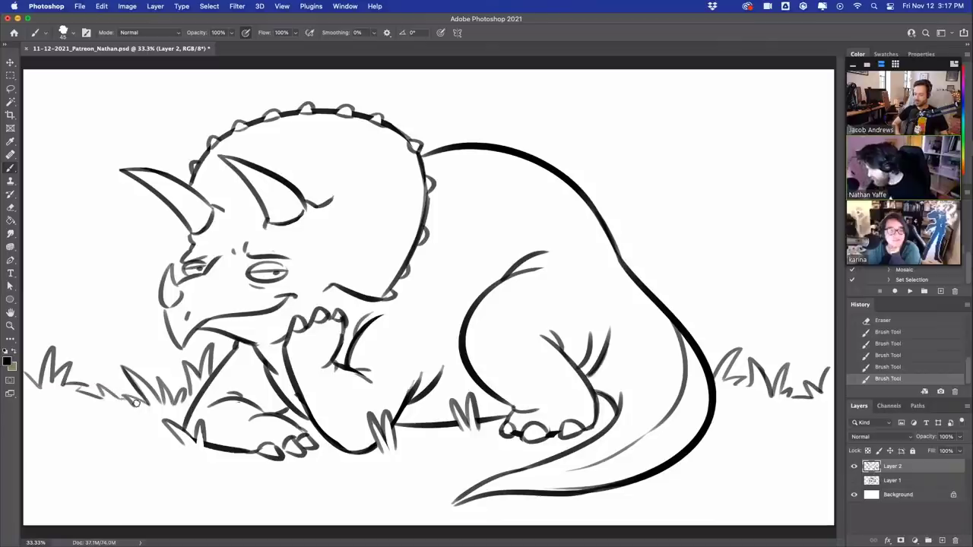
pyautogui.moveTo(835, 386); pyautogui.dragTo(828, 367)
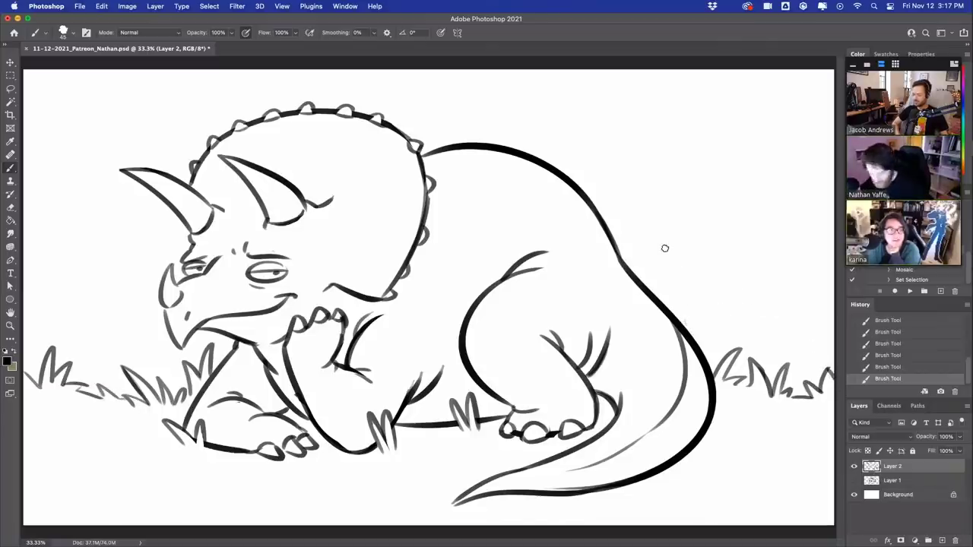
pyautogui.press('super+z')
# - Draw a row of background grass on both sides of the triceratops, running from the canvas edges to its back and face
pyautogui.moveTo(639, 283)
pyautogui.mouseDown()
pyautogui.moveTo(665, 258)
pyautogui.moveTo(698, 255)
pyautogui.moveTo(722, 272)
pyautogui.moveTo(751, 256)
pyautogui.moveTo(842, 247)
pyautogui.mouseUp()
pyautogui.moveTo(26, 242)
pyautogui.mouseDown()
pyautogui.moveTo(77, 268)
pyautogui.moveTo(139, 257)
pyautogui.moveTo(194, 232)
pyautogui.moveTo(159, 254)
pyautogui.moveTo(154, 242)
pyautogui.moveTo(155, 262)
pyautogui.moveTo(172, 245)
pyautogui.moveTo(177, 256)
pyautogui.moveTo(187, 232)
pyautogui.moveTo(195, 241)
pyautogui.mouseUp()
pyautogui.press('super+z')
pyautogui.press('super+z')
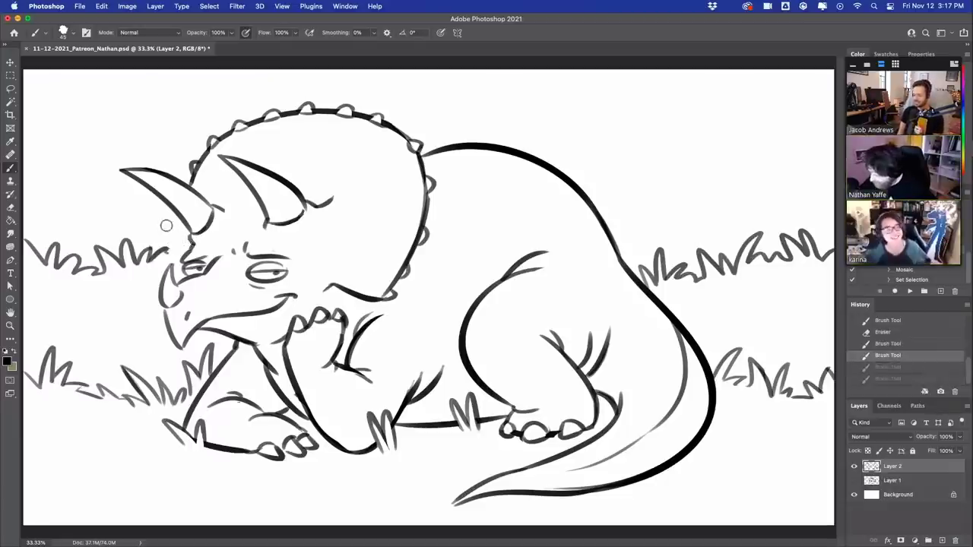
pyautogui.moveTo(144, 263)
pyautogui.mouseDown()
pyautogui.moveTo(126, 233)
pyautogui.moveTo(119, 265)
pyautogui.moveTo(101, 244)
pyautogui.moveTo(105, 264)
pyautogui.moveTo(114, 251)
pyautogui.moveTo(119, 262)
pyautogui.mouseUp()
pyautogui.moveTo(113, 262); pyautogui.dragTo(194, 225)
pyautogui.press('super+z')
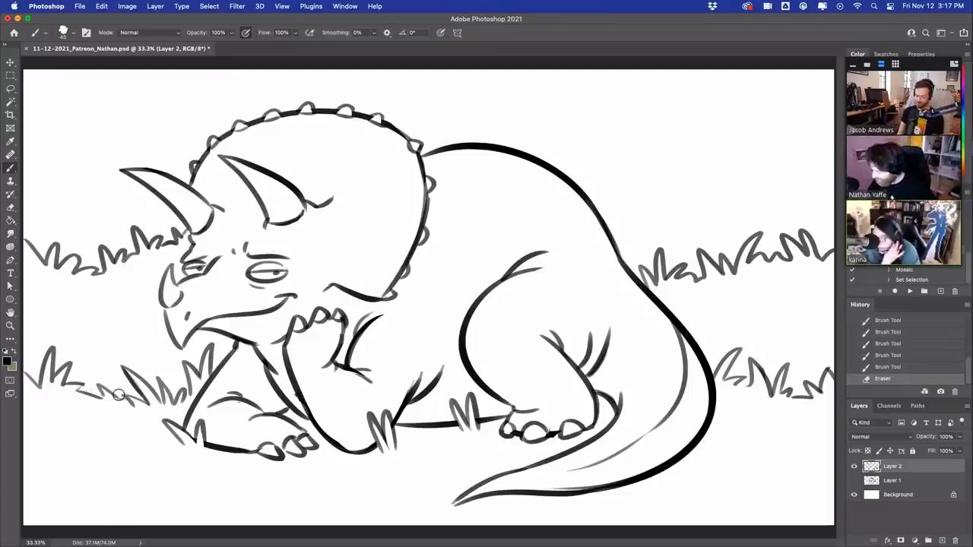
pyautogui.click(118, 396)
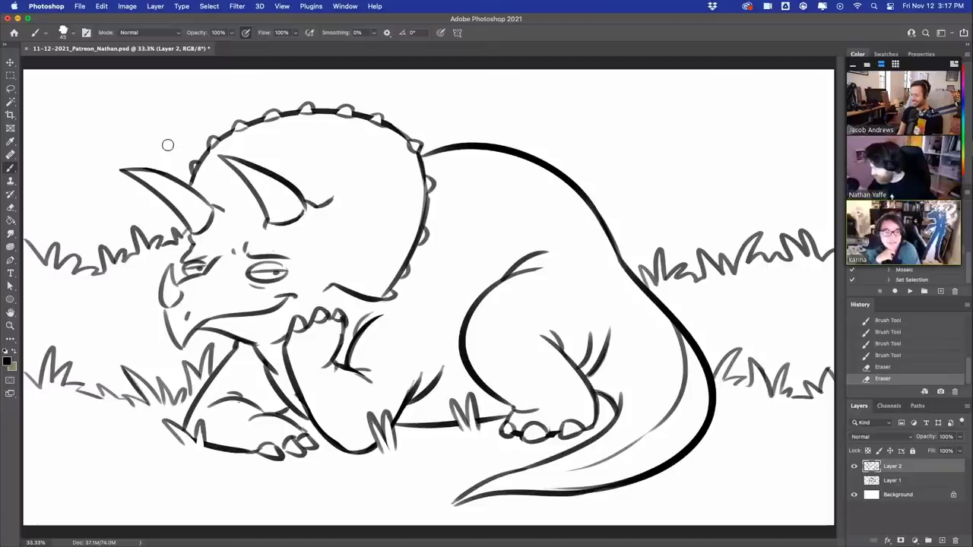
# - Erase the background grass beside the far horn and redraw it sloping down to the beak
pyautogui.moveTo(175, 234)
pyautogui.mouseDown()
pyautogui.moveTo(184, 233)
pyautogui.moveTo(149, 244)
pyautogui.moveTo(130, 228)
pyautogui.moveTo(130, 255)
pyautogui.moveTo(112, 278)
pyautogui.moveTo(105, 268)
pyautogui.moveTo(102, 284)
pyautogui.moveTo(141, 318)
pyautogui.moveTo(160, 306)
pyautogui.moveTo(157, 288)
pyautogui.moveTo(149, 323)
pyautogui.moveTo(151, 309)
pyautogui.moveTo(140, 324)
pyautogui.moveTo(168, 302)
pyautogui.moveTo(182, 345)
pyautogui.moveTo(150, 297)
pyautogui.moveTo(174, 268)
pyautogui.mouseUp()
pyautogui.hotkey('ctrl', 'z')
pyautogui.press('e')
pyautogui.press('b')
pyautogui.hotkey('ctrl', 'z')
pyautogui.moveTo(162, 302)
pyautogui.mouseDown()
pyautogui.moveTo(172, 265)
pyautogui.moveTo(176, 284)
pyautogui.mouseUp()
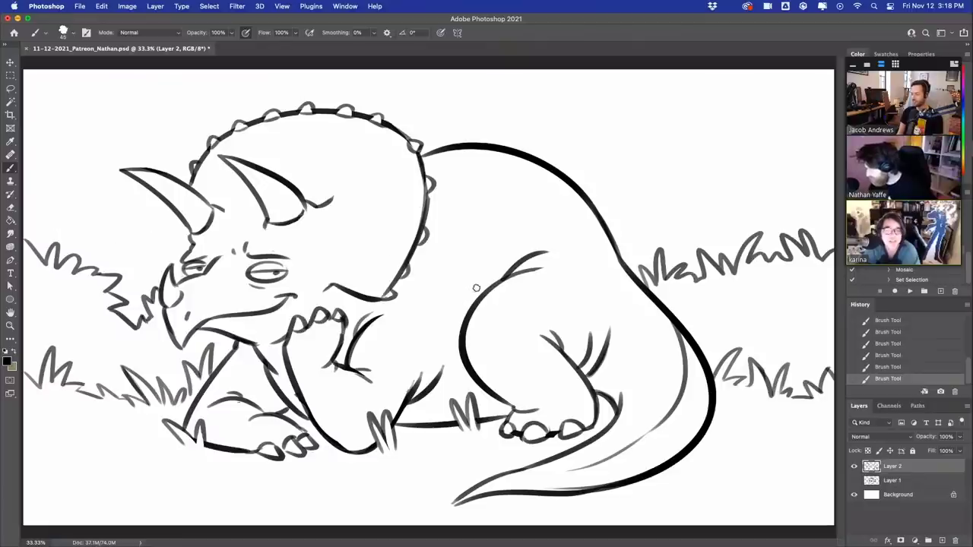
# - Move the whole drawing slightly to the right and extend both rows of grass to the left canvas edge
pyautogui.press('v')
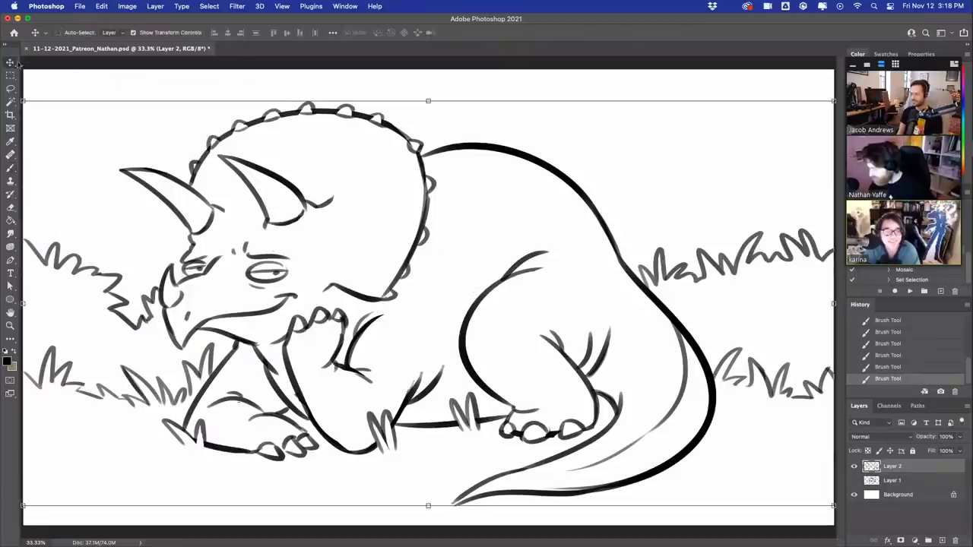
pyautogui.moveTo(345, 245); pyautogui.dragTo(362, 248)
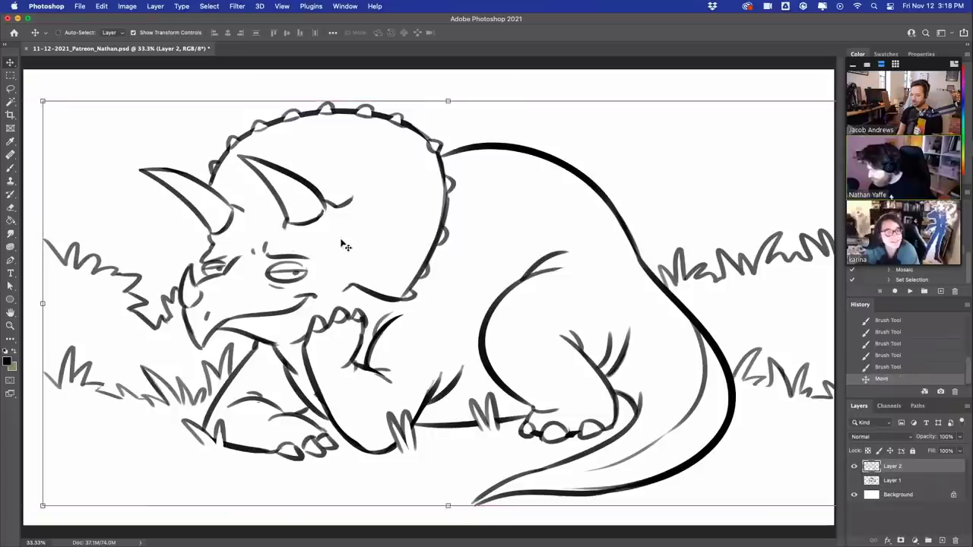
pyautogui.click(10, 167)
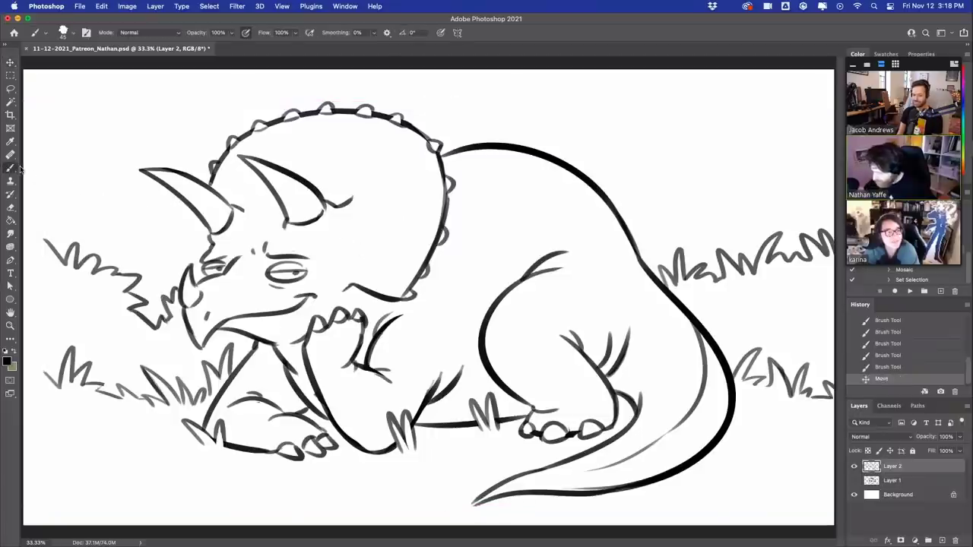
pyautogui.moveTo(43, 238); pyautogui.dragTo(35, 264)
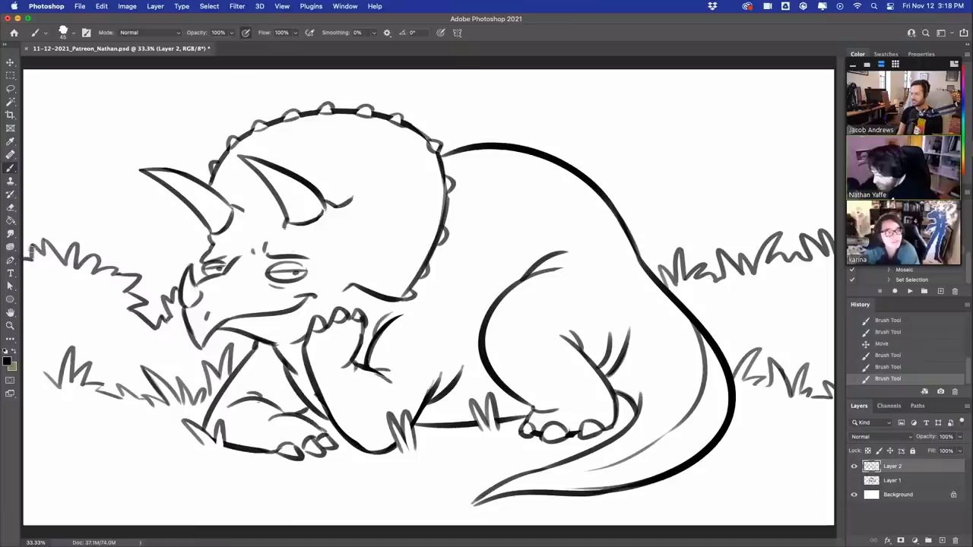
pyautogui.moveTo(44, 371); pyautogui.dragTo(27, 391)
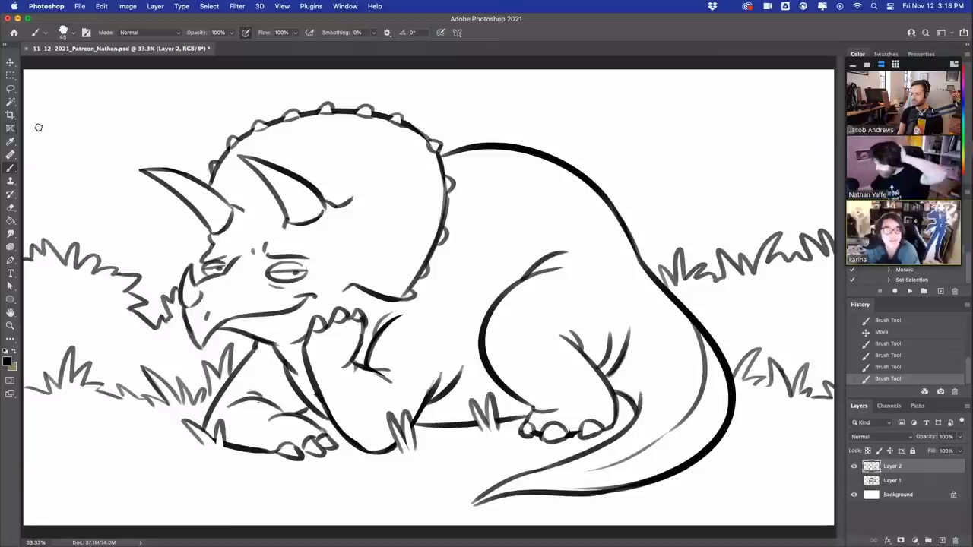
pyautogui.moveTo(686, 446)
pyautogui.mouseDown()
pyautogui.moveTo(702, 474)
pyautogui.moveTo(692, 467)
pyautogui.moveTo(703, 464)
pyautogui.mouseUp()
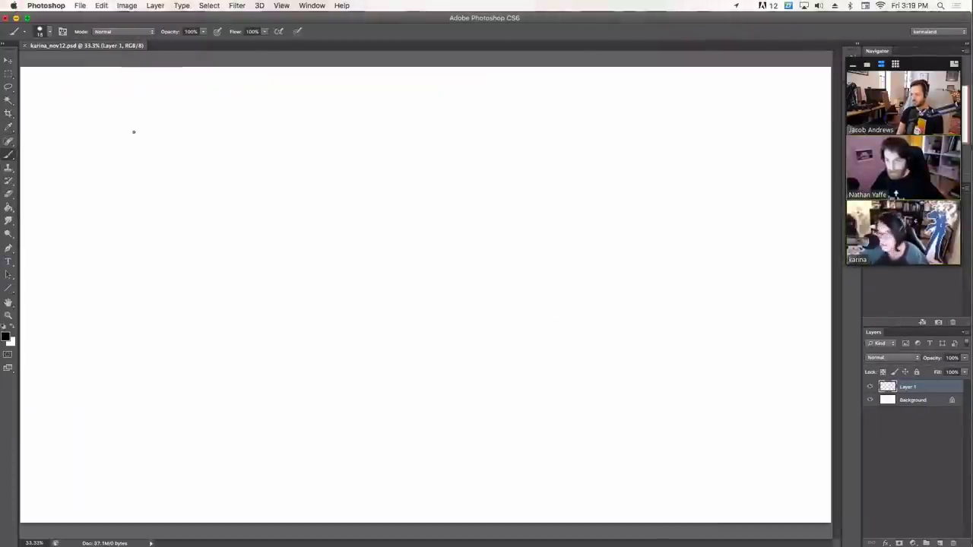
# - Choose the Kyle's Drawing Box - Animator Pencil New brush, test it on the canvas, and replace the scribbled layer with an empty one
pyautogui.click(22, 34)
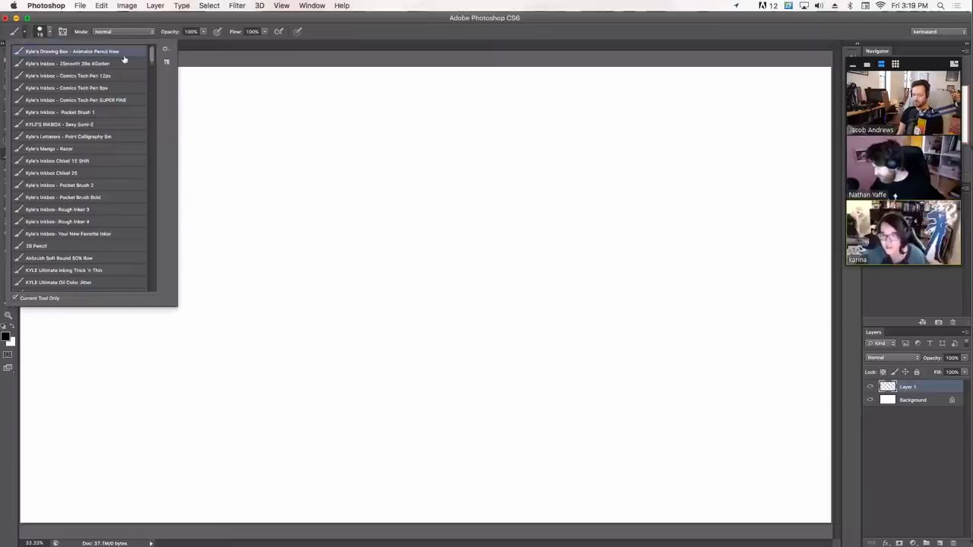
pyautogui.doubleClick(72, 52)
pyautogui.moveTo(301, 156)
pyautogui.mouseDown()
pyautogui.moveTo(305, 231)
pyautogui.moveTo(351, 260)
pyautogui.moveTo(373, 235)
pyautogui.mouseUp()
pyautogui.moveTo(378, 182); pyautogui.dragTo(401, 267)
pyautogui.press('super+z')
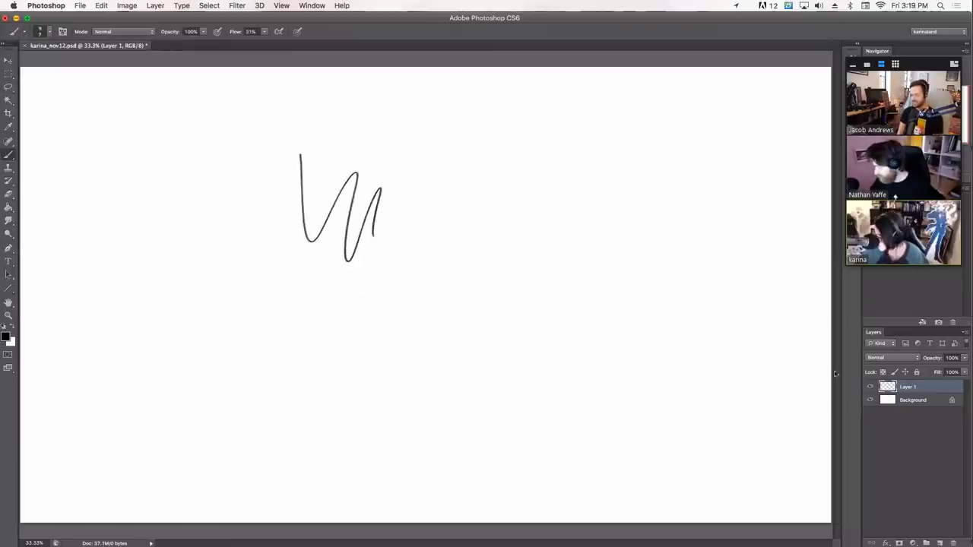
pyautogui.click(953, 543)
pyautogui.click(941, 543)
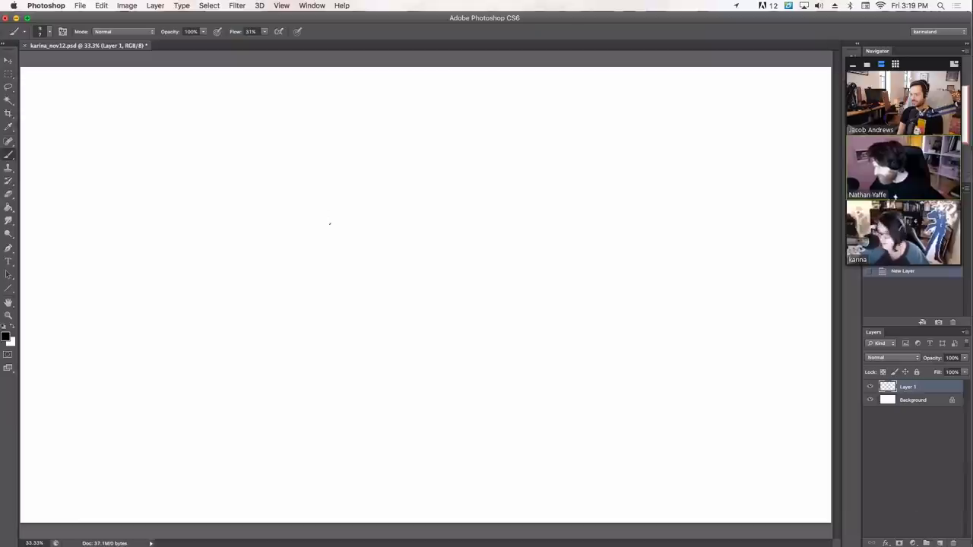
pyautogui.moveTo(324, 222)
pyautogui.mouseDown()
pyautogui.moveTo(343, 156)
pyautogui.moveTo(354, 251)
pyautogui.moveTo(417, 175)
pyautogui.mouseUp()
pyautogui.press('cmd+z')
pyautogui.press('super+z')
pyautogui.moveTo(385, 132); pyautogui.dragTo(358, 254)
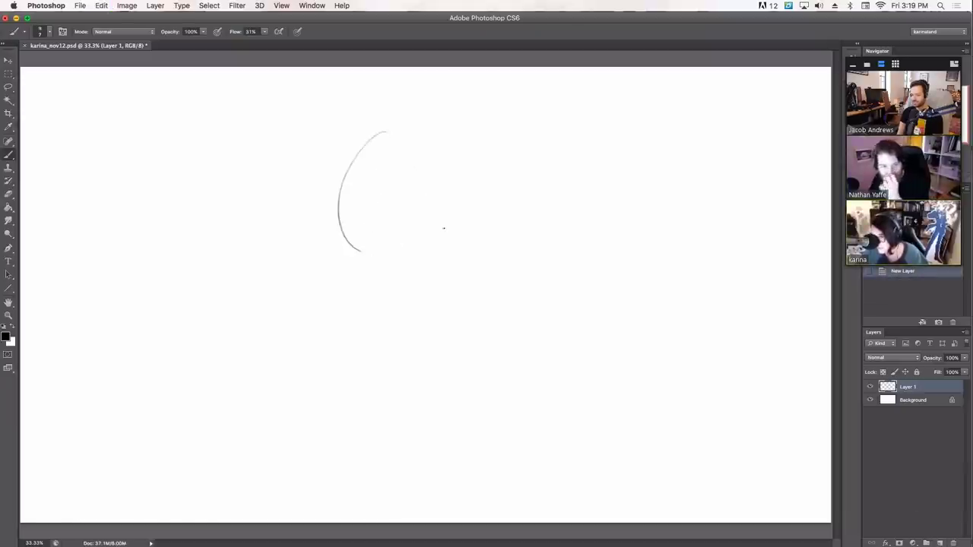
pyautogui.moveTo(444, 228); pyautogui.dragTo(357, 255)
pyautogui.moveTo(413, 131); pyautogui.dragTo(417, 227)
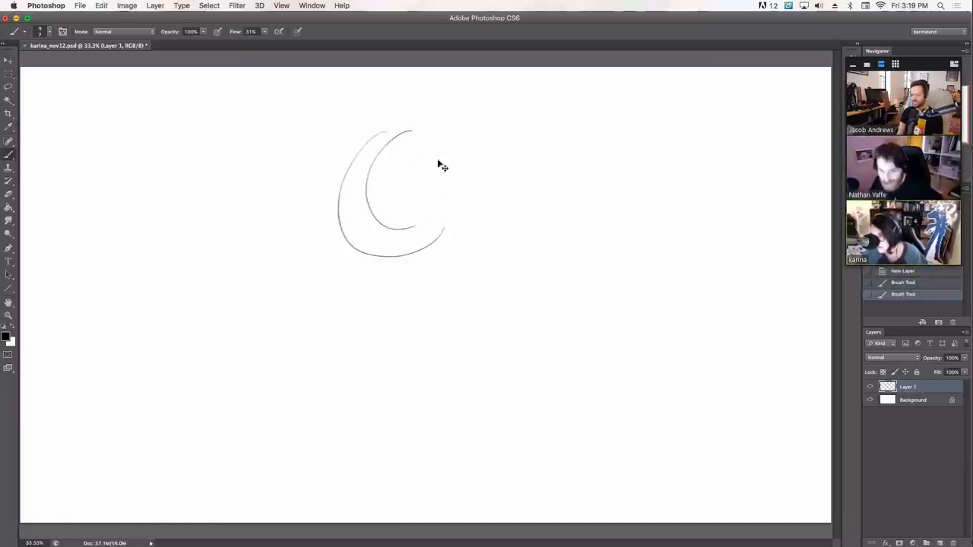
pyautogui.press('super+z')
pyautogui.press('super+z')
pyautogui.press('super+z')
pyautogui.press('super+alt+z')
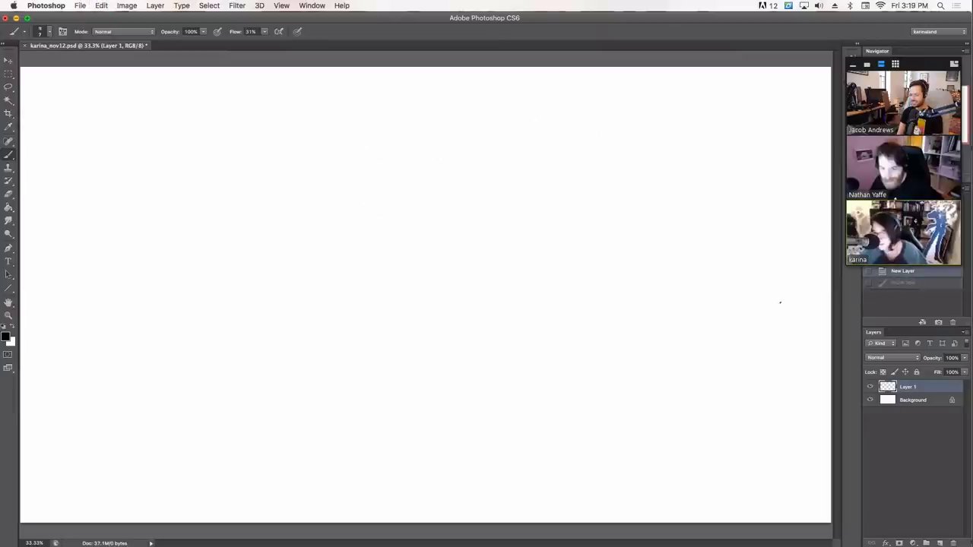
pyautogui.moveTo(363, 222); pyautogui.dragTo(376, 135)
pyautogui.moveTo(462, 153); pyautogui.dragTo(464, 166)
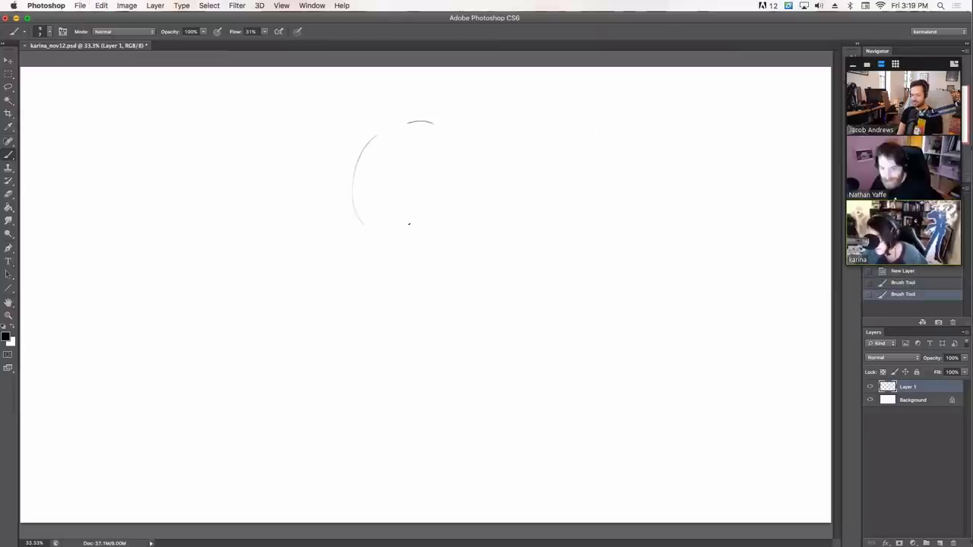
pyautogui.moveTo(398, 244); pyautogui.dragTo(455, 221)
pyautogui.press('super+z')
pyautogui.press('super+alt+z')
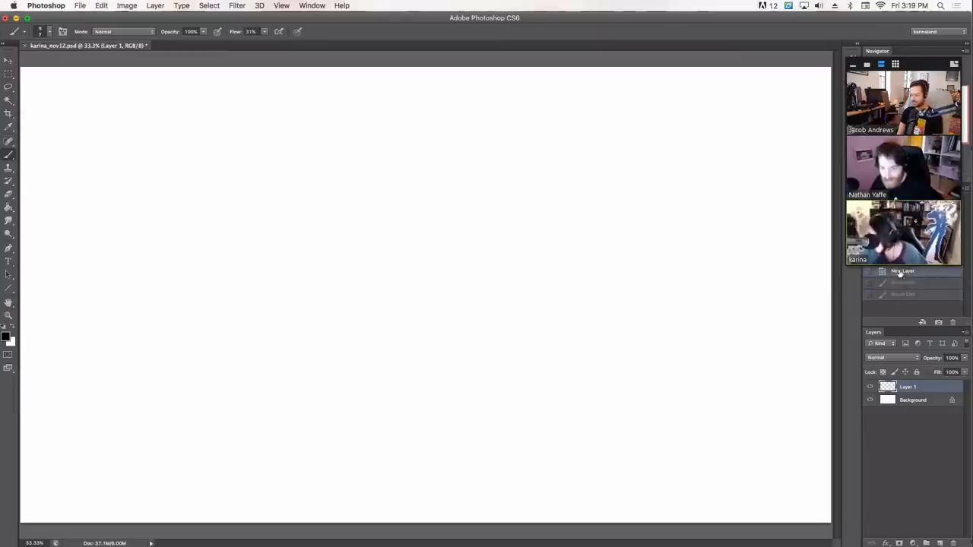
pyautogui.press('super+alt+z')
# - Sketch a rough circle for the head in the upper middle of the canvas, reinforcing its outline with overlapping strokes
pyautogui.moveTo(378, 133)
pyautogui.mouseDown()
pyautogui.moveTo(369, 158)
pyautogui.moveTo(394, 192)
pyautogui.mouseUp()
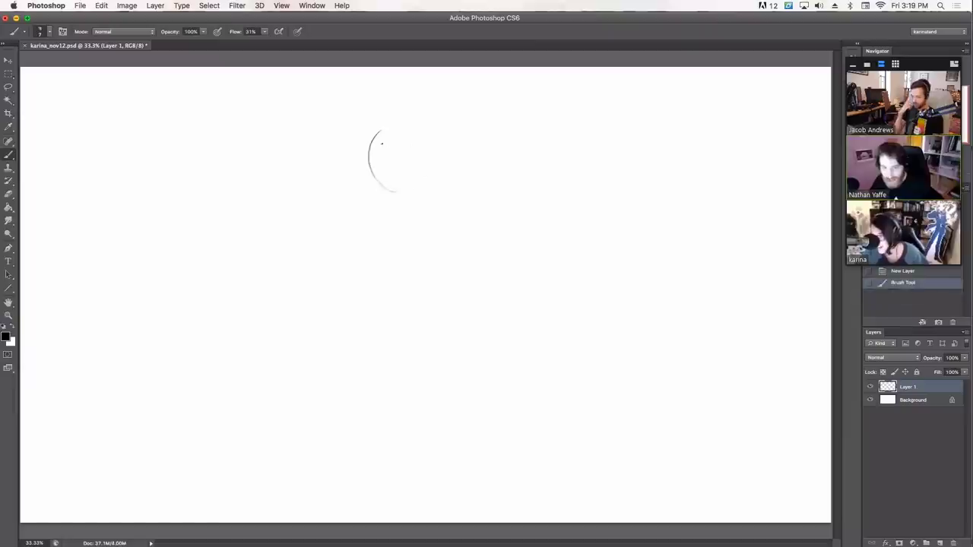
pyautogui.moveTo(405, 115)
pyautogui.mouseDown()
pyautogui.moveTo(435, 123)
pyautogui.moveTo(396, 193)
pyautogui.mouseUp()
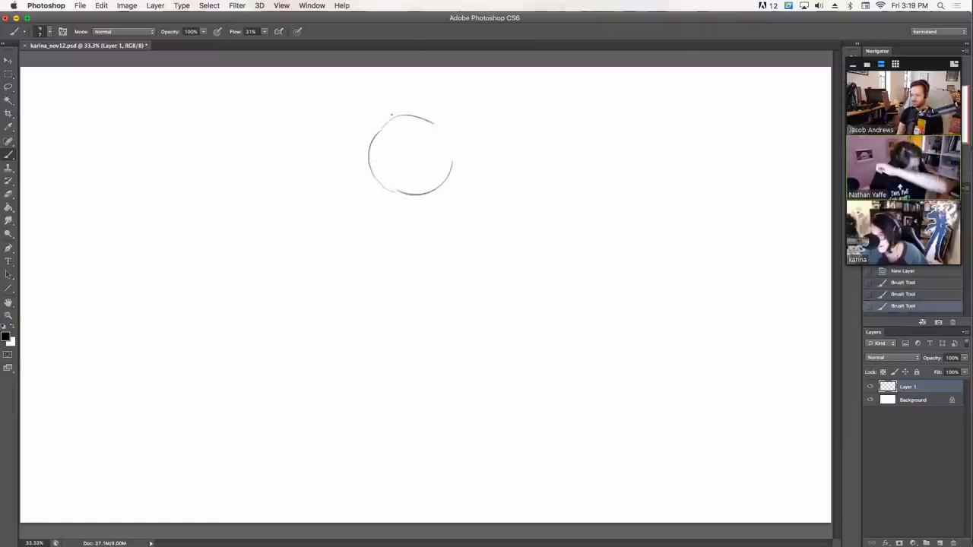
pyautogui.moveTo(399, 109)
pyautogui.mouseDown()
pyautogui.moveTo(374, 130)
pyautogui.moveTo(376, 192)
pyautogui.mouseUp()
pyautogui.press('super+alt+z')
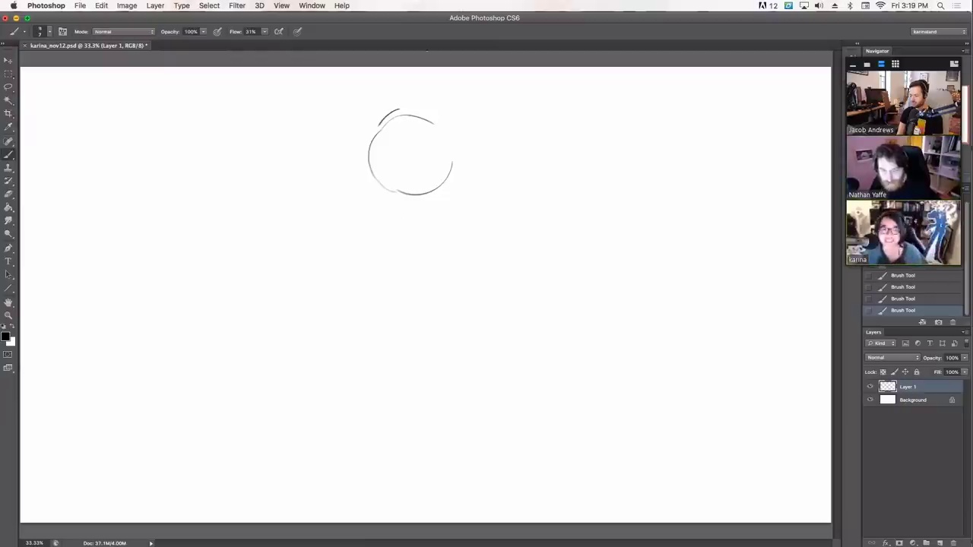
pyautogui.moveTo(388, 112)
pyautogui.mouseDown()
pyautogui.moveTo(370, 156)
pyautogui.moveTo(377, 188)
pyautogui.mouseUp()
pyautogui.moveTo(393, 102); pyautogui.dragTo(369, 144)
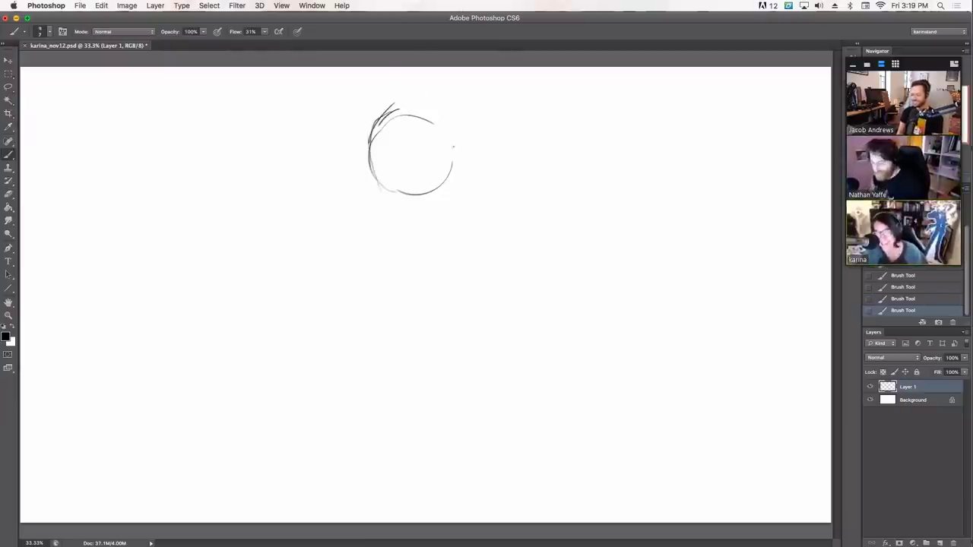
pyautogui.moveTo(406, 105)
pyautogui.mouseDown()
pyautogui.moveTo(446, 120)
pyautogui.moveTo(432, 198)
pyautogui.mouseUp()
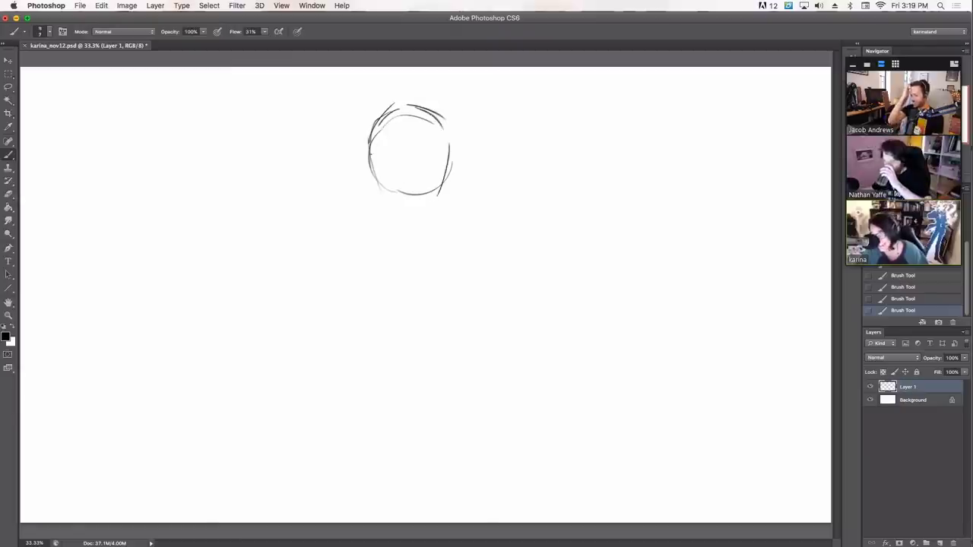
pyautogui.moveTo(374, 128); pyautogui.dragTo(380, 202)
pyautogui.moveTo(370, 135); pyautogui.dragTo(382, 196)
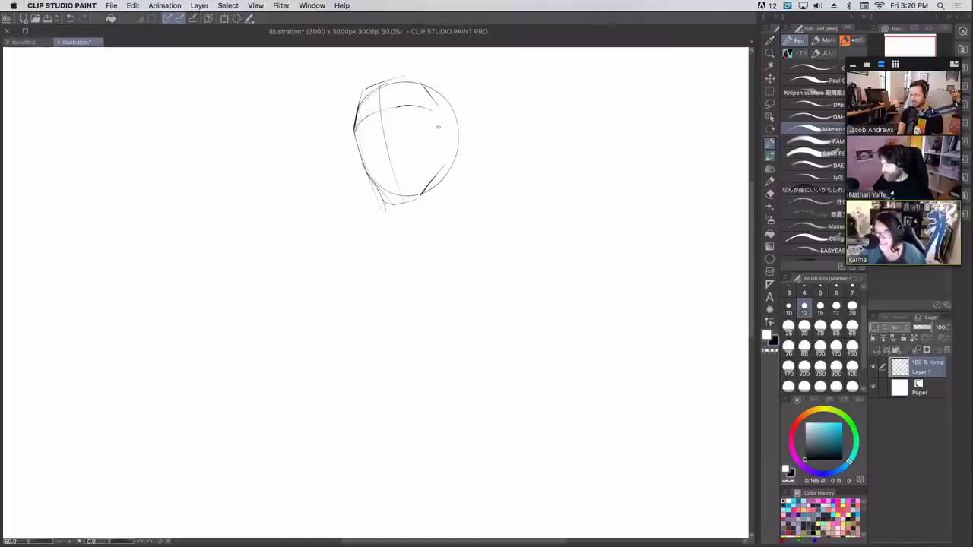
# - Draw a vertical line down the near side of the face and a short neck line below the chin
pyautogui.moveTo(438, 122); pyautogui.dragTo(439, 175)
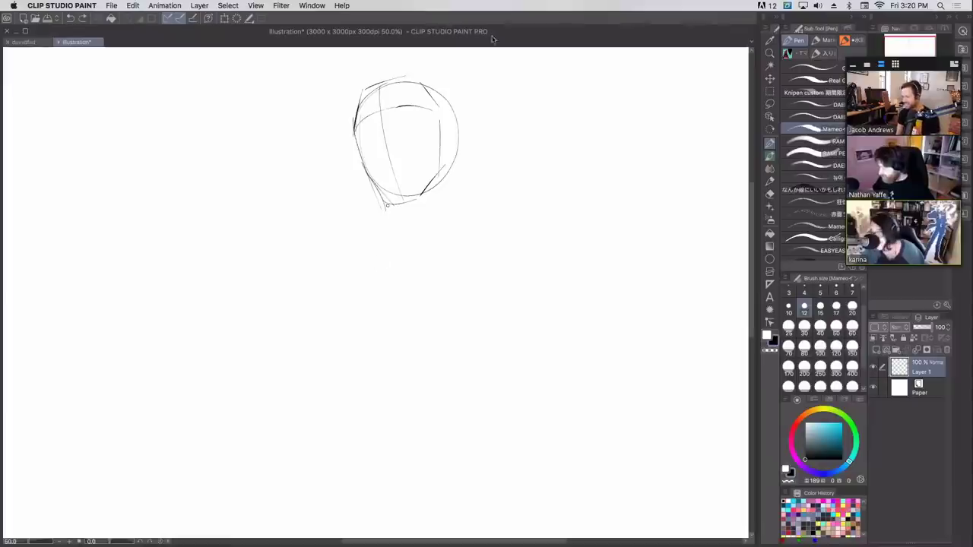
pyautogui.moveTo(396, 204); pyautogui.dragTo(397, 240)
pyautogui.press('super+z')
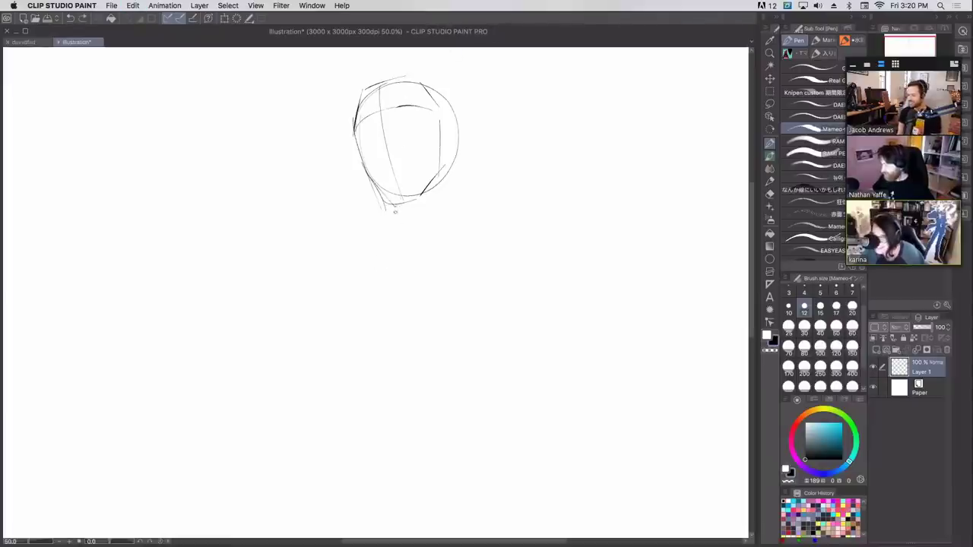
# - Block in the torso below the head with a sloping shoulder line, curved sides and an arched lower edge
pyautogui.moveTo(291, 286)
pyautogui.mouseDown()
pyautogui.moveTo(482, 213)
pyautogui.moveTo(539, 211)
pyautogui.mouseUp()
pyautogui.moveTo(323, 263)
pyautogui.mouseDown()
pyautogui.moveTo(308, 330)
pyautogui.moveTo(340, 403)
pyautogui.mouseUp()
pyautogui.moveTo(314, 424); pyautogui.dragTo(471, 382)
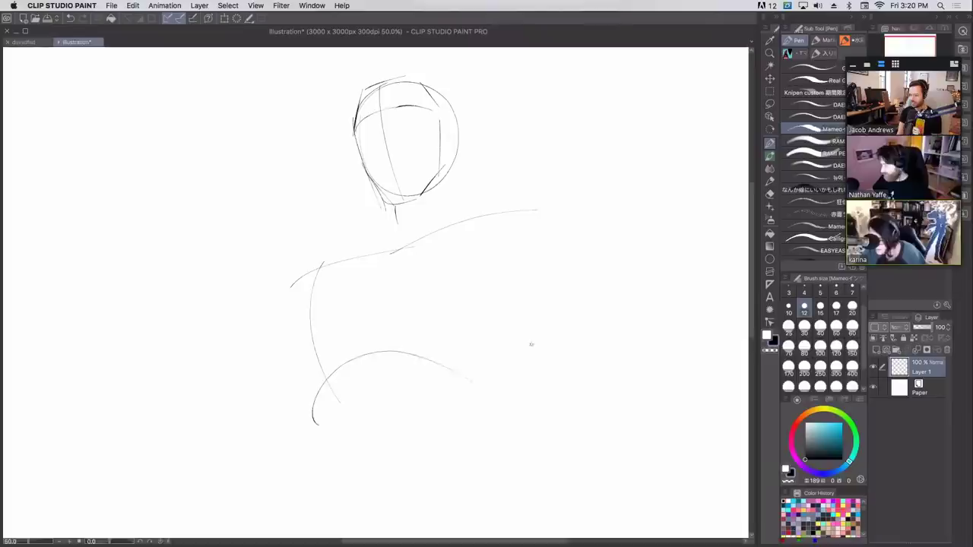
pyautogui.moveTo(562, 266); pyautogui.dragTo(506, 371)
pyautogui.moveTo(493, 216)
pyautogui.mouseDown()
pyautogui.moveTo(544, 266)
pyautogui.moveTo(530, 327)
pyautogui.mouseUp()
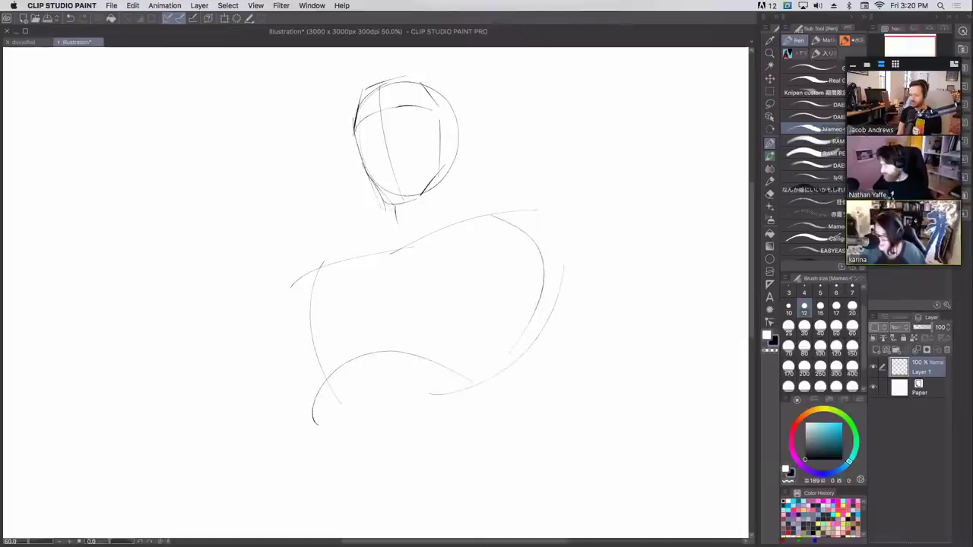
# - Draw the front of the neck from the chin down to the shoulder line, with a slope onto the far shoulder
pyautogui.moveTo(395, 209); pyautogui.dragTo(411, 240)
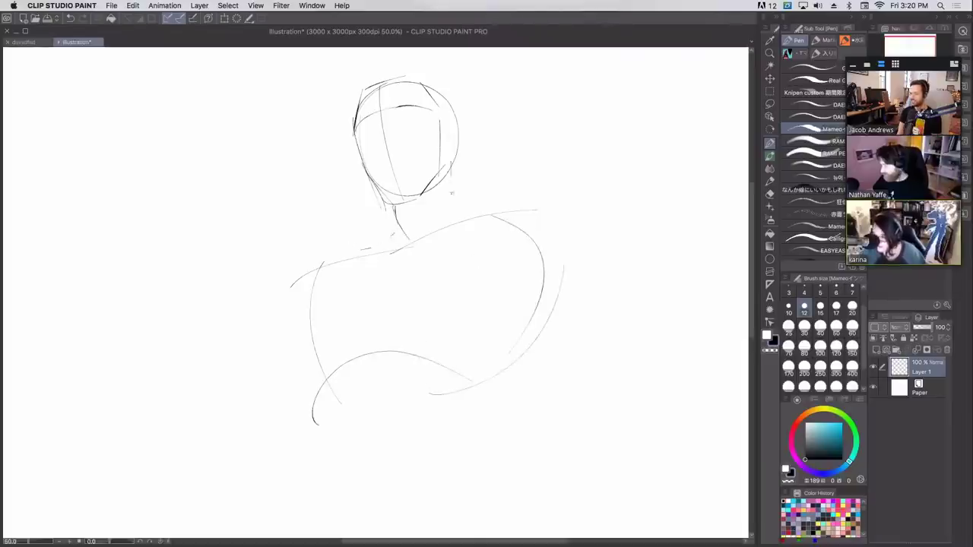
pyautogui.press('super+z')
pyautogui.moveTo(397, 212); pyautogui.dragTo(403, 245)
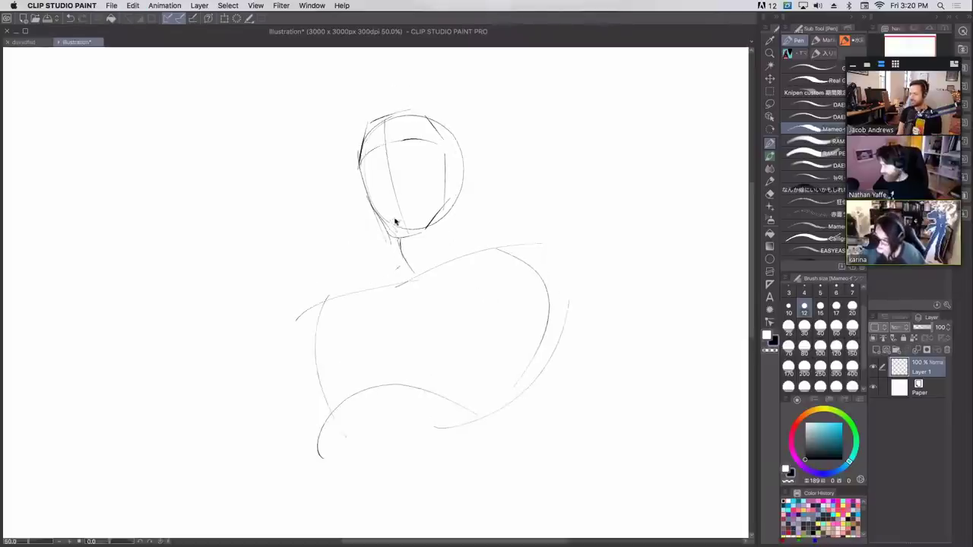
pyautogui.press('super+z')
pyautogui.moveTo(394, 203); pyautogui.dragTo(400, 234)
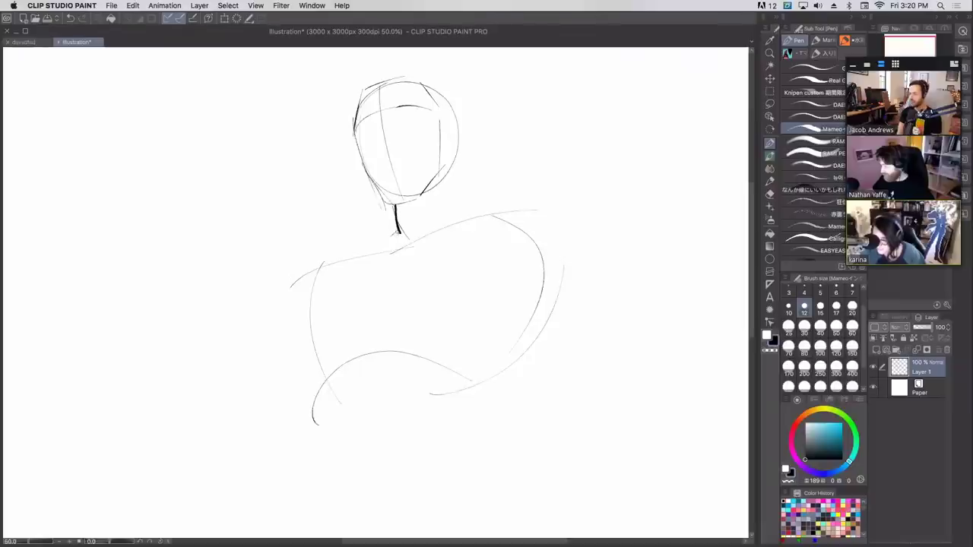
pyautogui.moveTo(448, 172); pyautogui.dragTo(449, 201)
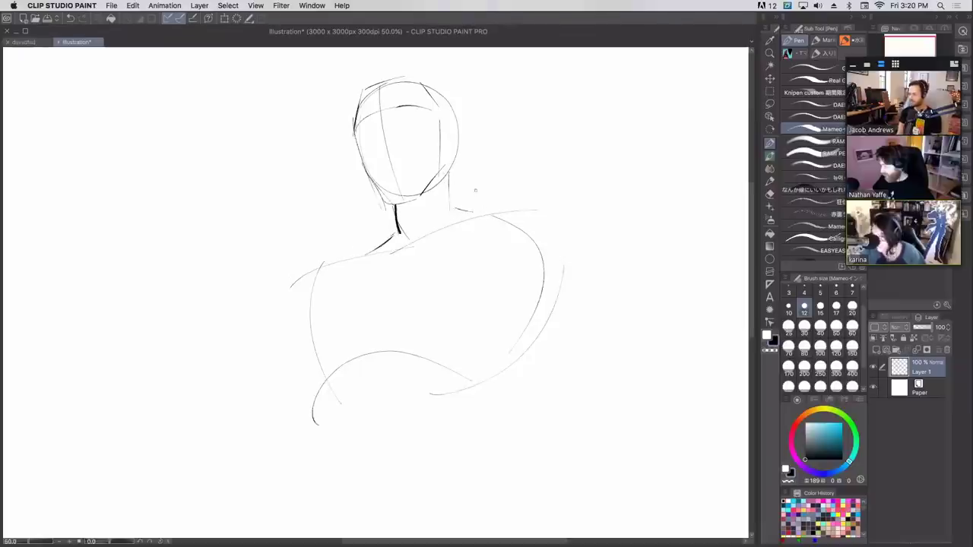
pyautogui.hotkey('ctrl', 'z')
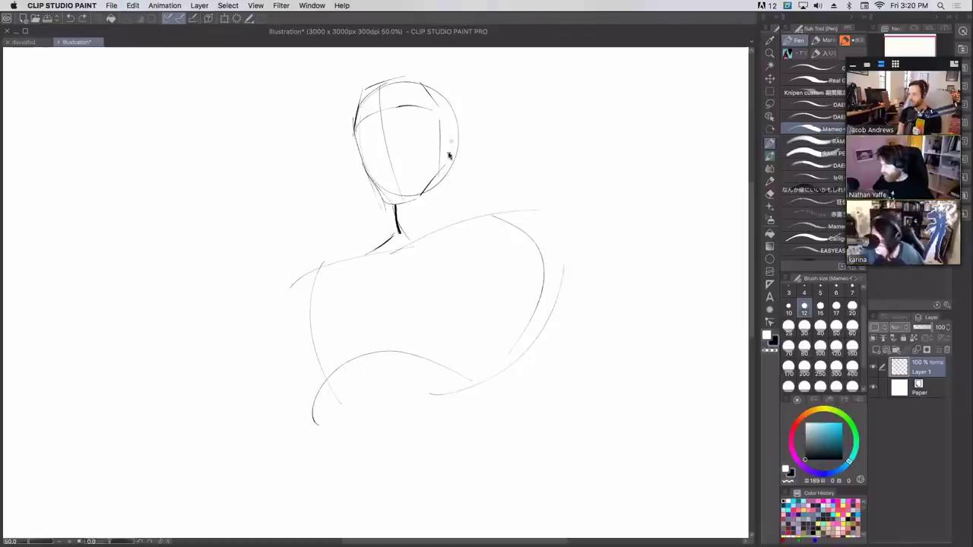
# - Darken the angular cheek and jaw outline, add an oval ear, and reinforce the face's vertical centre line
pyautogui.moveTo(355, 141)
pyautogui.mouseDown()
pyautogui.moveTo(383, 204)
pyautogui.moveTo(418, 192)
pyautogui.moveTo(441, 166)
pyautogui.mouseUp()
pyautogui.hotkey('ctrl', 'z')
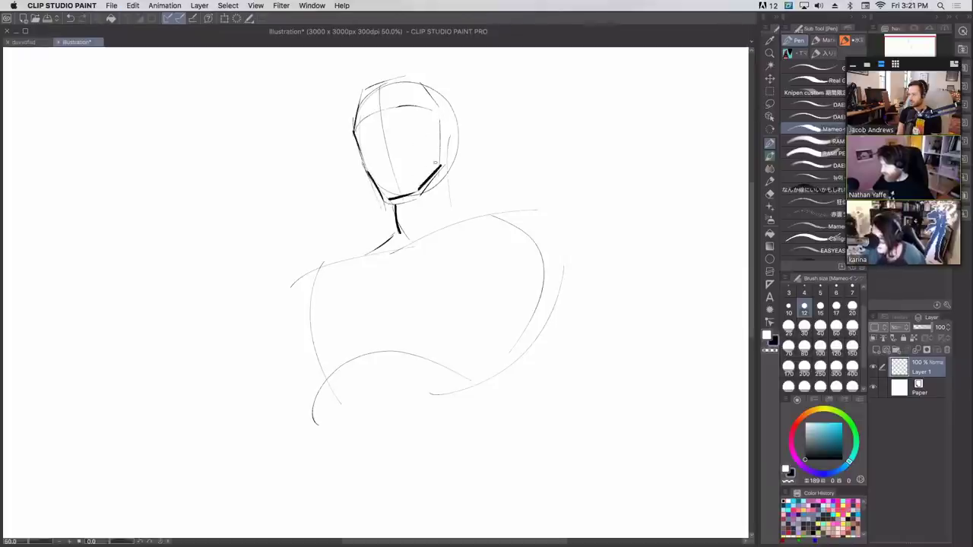
pyautogui.moveTo(439, 123); pyautogui.dragTo(444, 155)
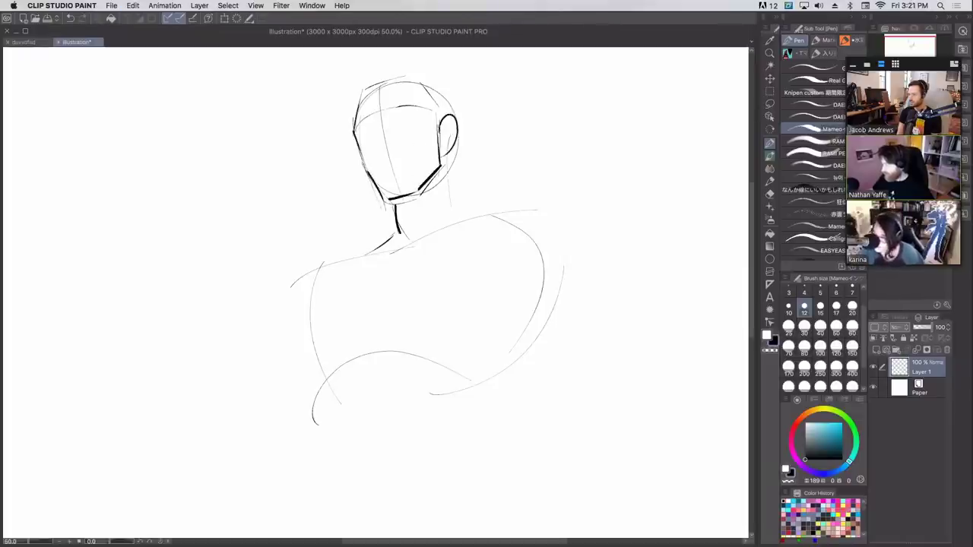
pyautogui.moveTo(382, 115); pyautogui.dragTo(395, 198)
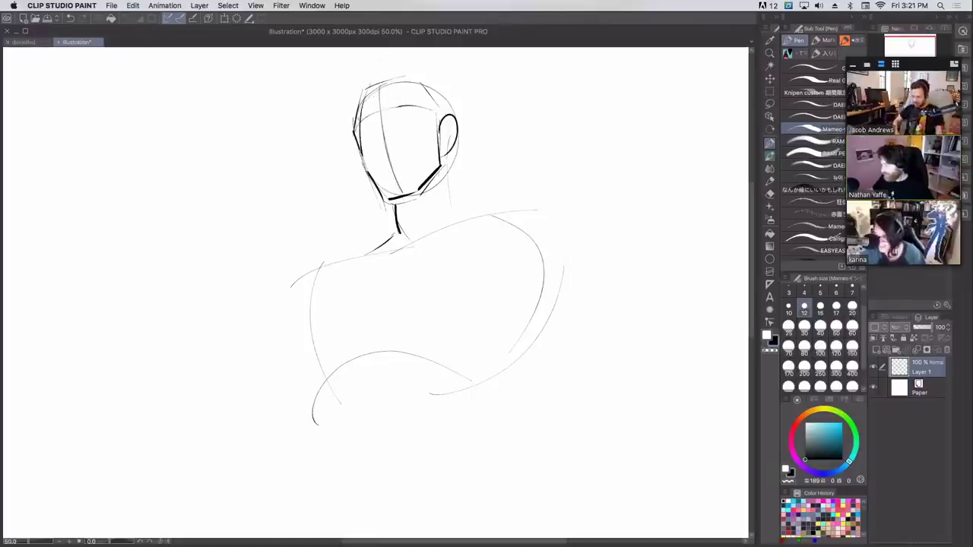
# - Draw the rounded hairline and pointed hair spikes on top of the head, at the forehead and above the ear
pyautogui.moveTo(393, 79)
pyautogui.mouseDown()
pyautogui.moveTo(445, 106)
pyautogui.moveTo(417, 67)
pyautogui.moveTo(426, 57)
pyautogui.mouseUp()
pyautogui.moveTo(445, 59)
pyautogui.mouseDown()
pyautogui.moveTo(481, 112)
pyautogui.moveTo(496, 76)
pyautogui.moveTo(477, 116)
pyautogui.moveTo(445, 116)
pyautogui.mouseUp()
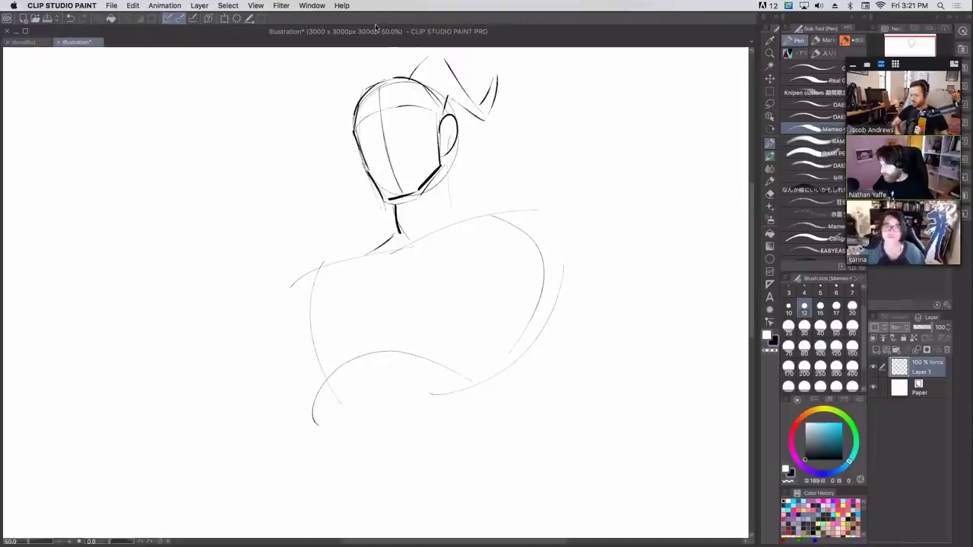
pyautogui.moveTo(354, 128); pyautogui.dragTo(351, 70)
pyautogui.press('super+z')
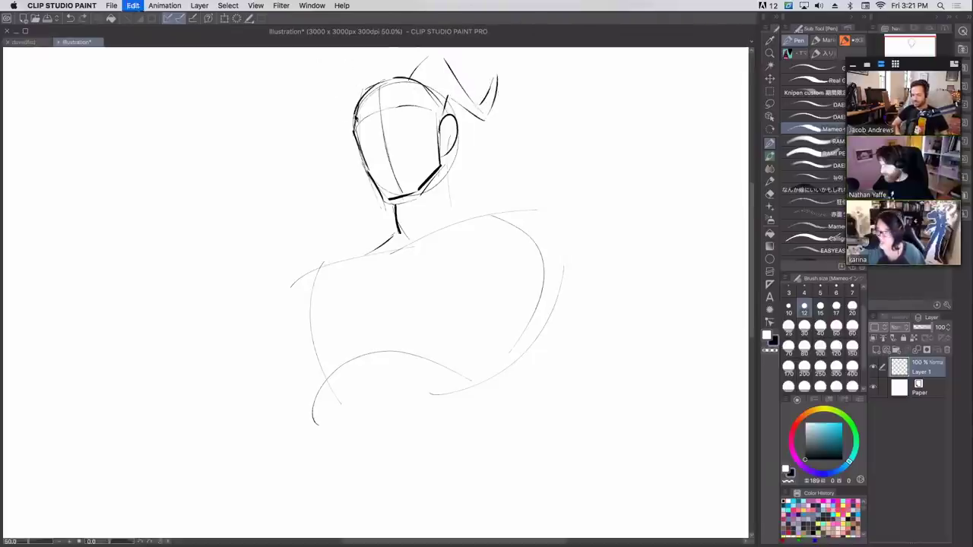
pyautogui.moveTo(353, 116)
pyautogui.mouseDown()
pyautogui.moveTo(354, 66)
pyautogui.moveTo(384, 92)
pyautogui.moveTo(341, 95)
pyautogui.moveTo(350, 103)
pyautogui.mouseUp()
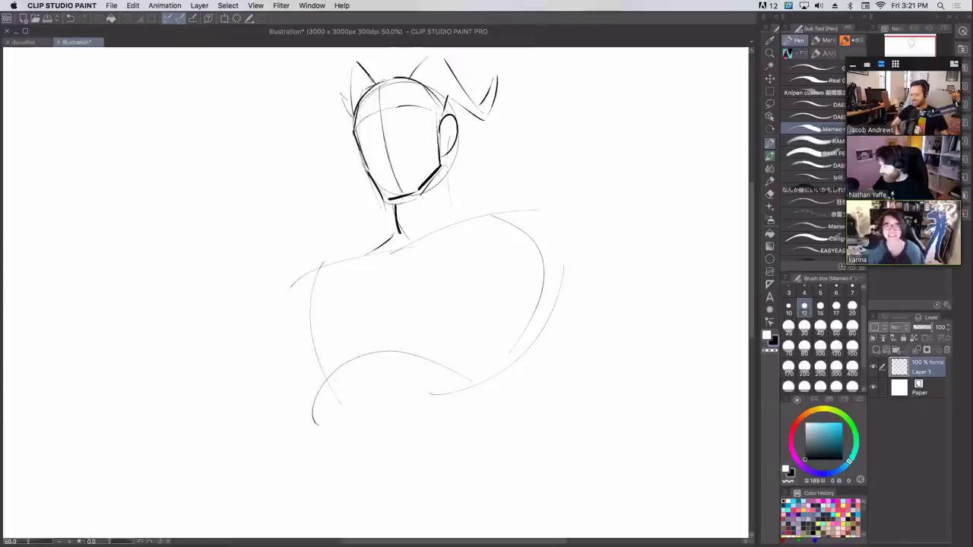
pyautogui.moveTo(473, 91)
pyautogui.mouseDown()
pyautogui.moveTo(498, 74)
pyautogui.moveTo(473, 111)
pyautogui.moveTo(447, 93)
pyautogui.mouseUp()
pyautogui.moveTo(447, 93); pyautogui.dragTo(476, 116)
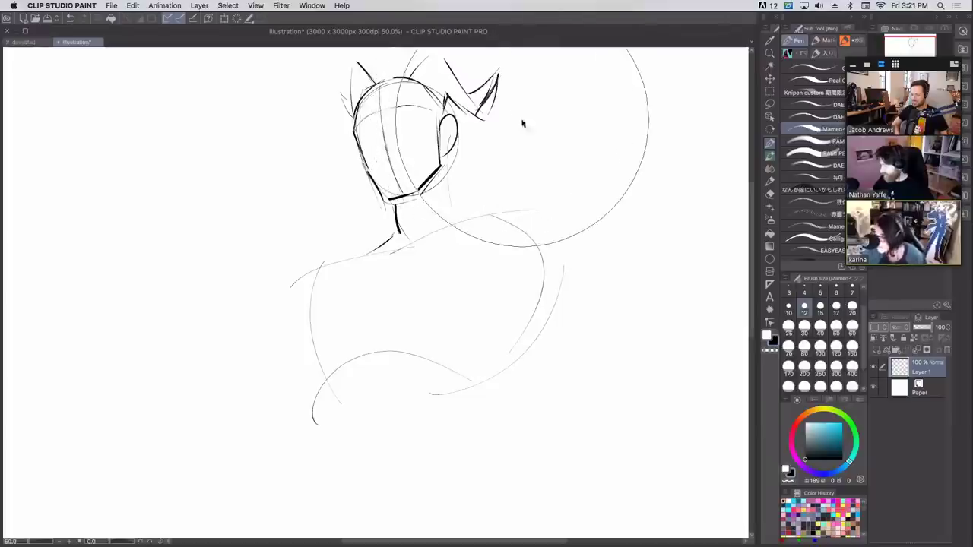
# - Erase the overshooting strokes around the hair spike behind the ear with the hard eraser at size 50
pyautogui.click(770, 193)
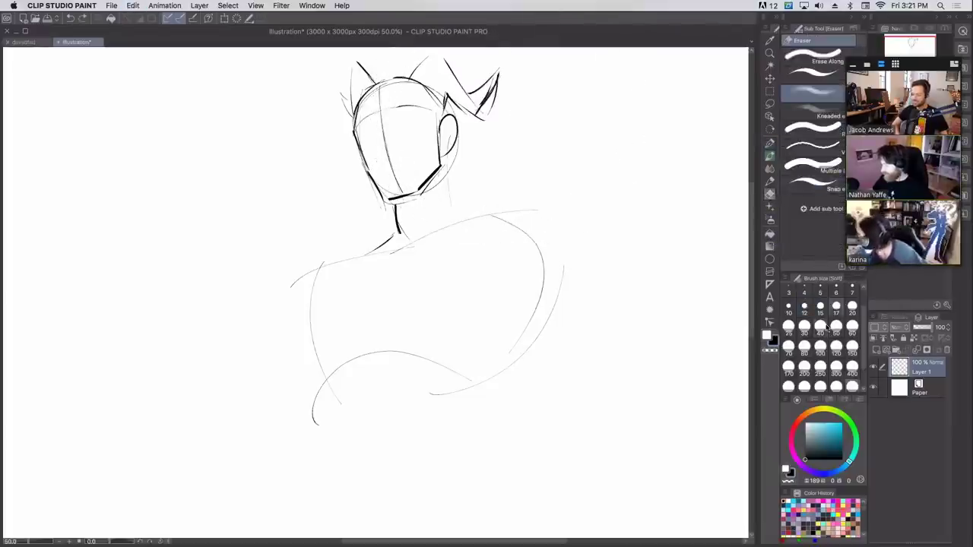
pyautogui.click(825, 72)
pyautogui.click(836, 326)
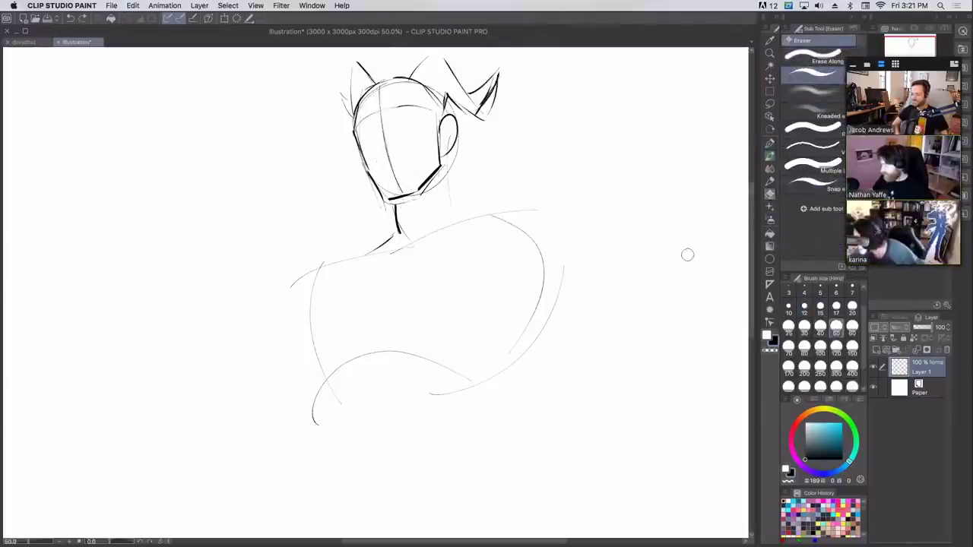
# - Thicken the front neck line and draw the back of the neck from the ear down onto the near shoulder's slope
pyautogui.press('p')
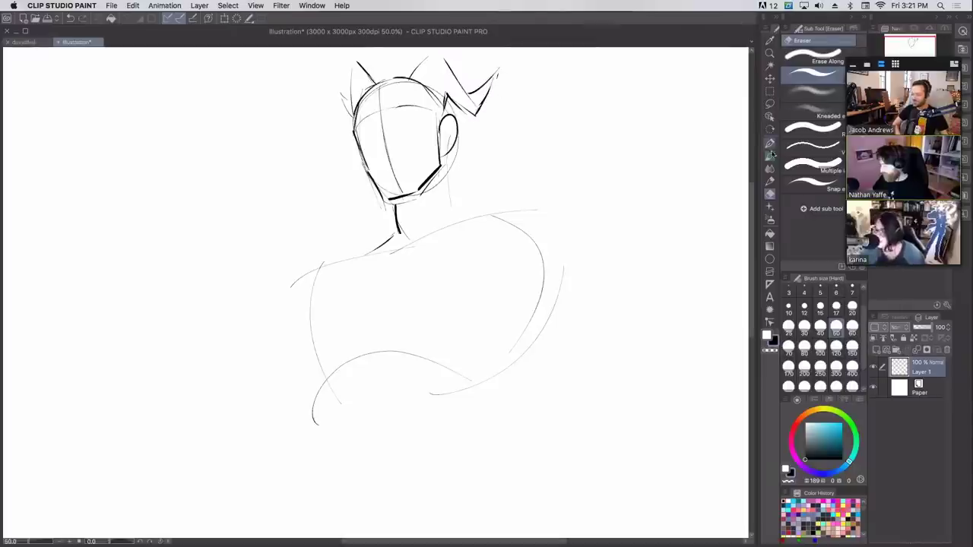
pyautogui.moveTo(394, 204)
pyautogui.mouseDown()
pyautogui.moveTo(398, 234)
pyautogui.moveTo(361, 254)
pyautogui.mouseUp()
pyautogui.moveTo(448, 152); pyautogui.dragTo(453, 216)
pyautogui.moveTo(448, 147); pyautogui.dragTo(452, 203)
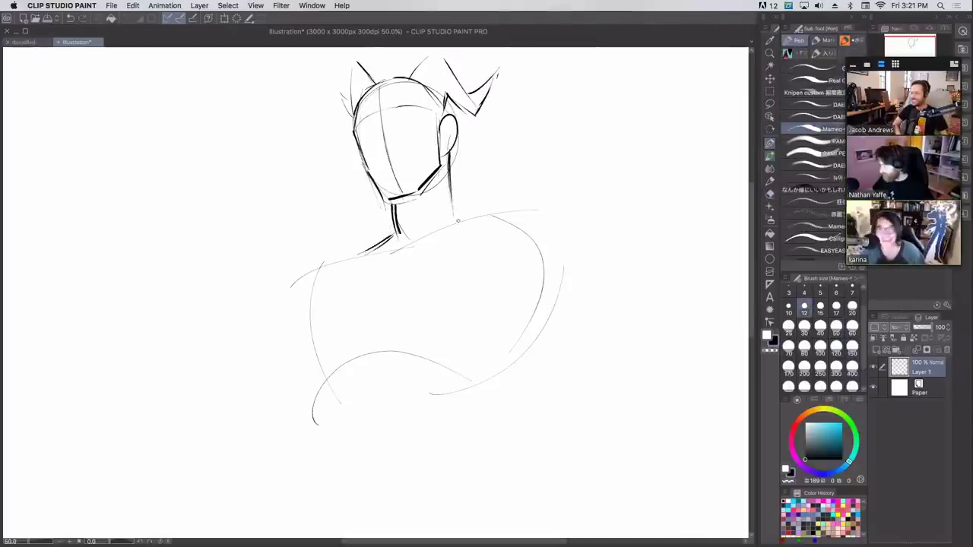
pyautogui.moveTo(501, 236); pyautogui.dragTo(476, 226)
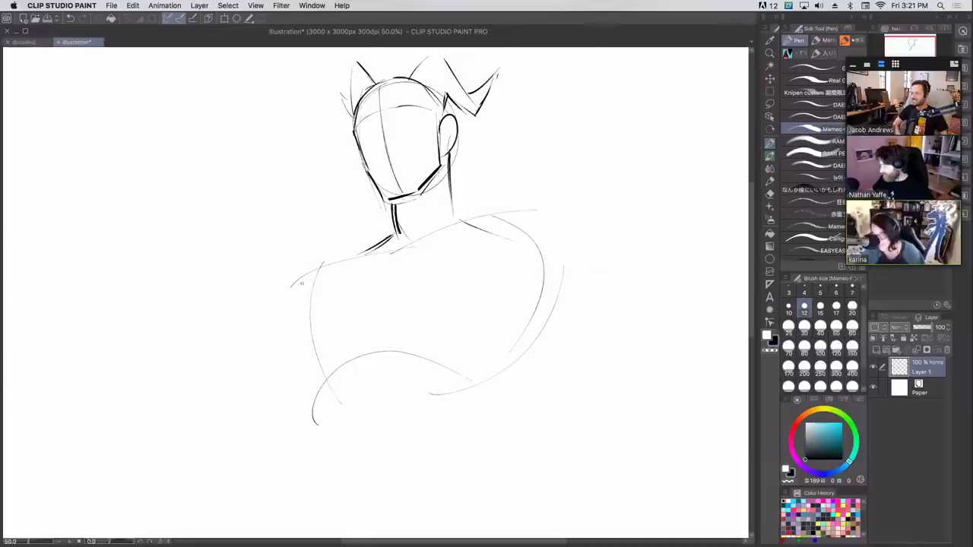
# - Outline the torso's far side and underside, and sketch the eyes and nose along the face's guide lines
pyautogui.moveTo(294, 282)
pyautogui.mouseDown()
pyautogui.moveTo(317, 362)
pyautogui.moveTo(520, 371)
pyautogui.mouseUp()
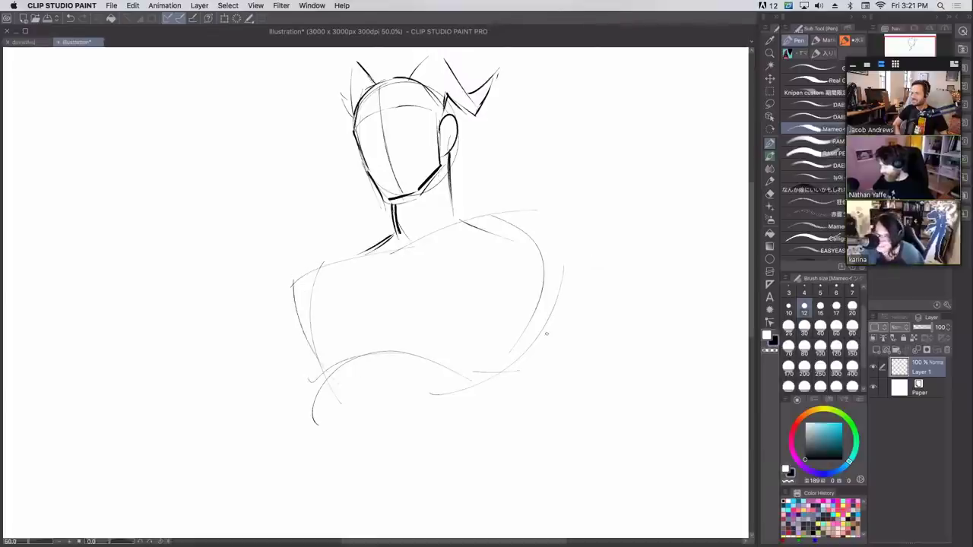
pyautogui.moveTo(398, 123)
pyautogui.mouseDown()
pyautogui.moveTo(396, 109)
pyautogui.moveTo(399, 130)
pyautogui.moveTo(426, 118)
pyautogui.moveTo(418, 114)
pyautogui.moveTo(427, 125)
pyautogui.mouseUp()
pyautogui.press('super+z')
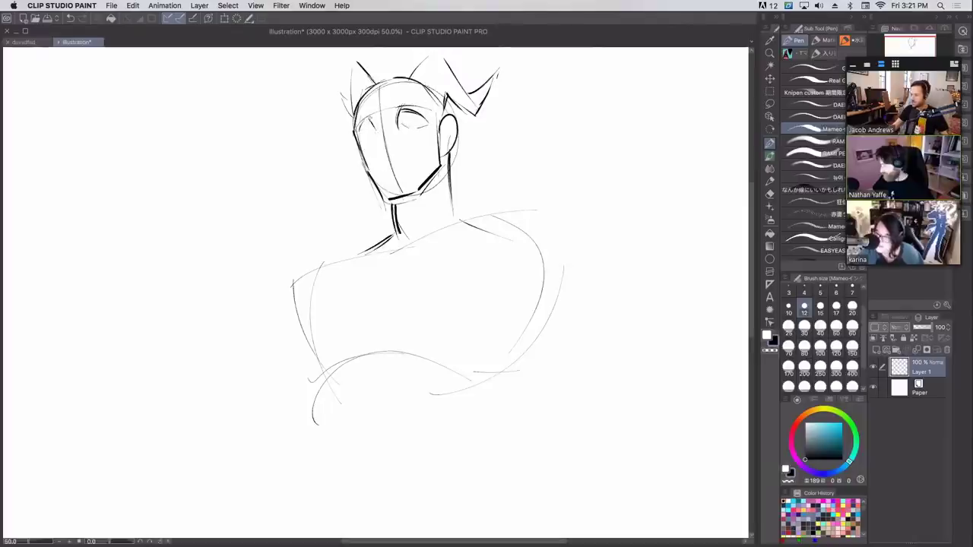
pyautogui.moveTo(371, 120)
pyautogui.mouseDown()
pyautogui.moveTo(381, 152)
pyautogui.moveTo(399, 152)
pyautogui.moveTo(387, 156)
pyautogui.mouseUp()
pyautogui.press('super+z')
pyautogui.press('super+z')
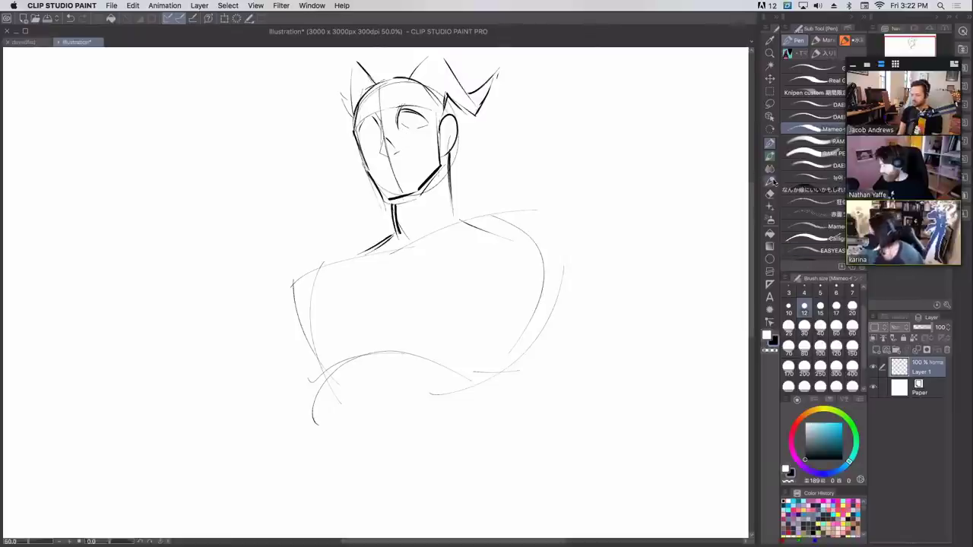
# - Scribble a solid black patch beside the figure with the RAMI pen, and muted red strokes across it on a new layer
pyautogui.click(821, 152)
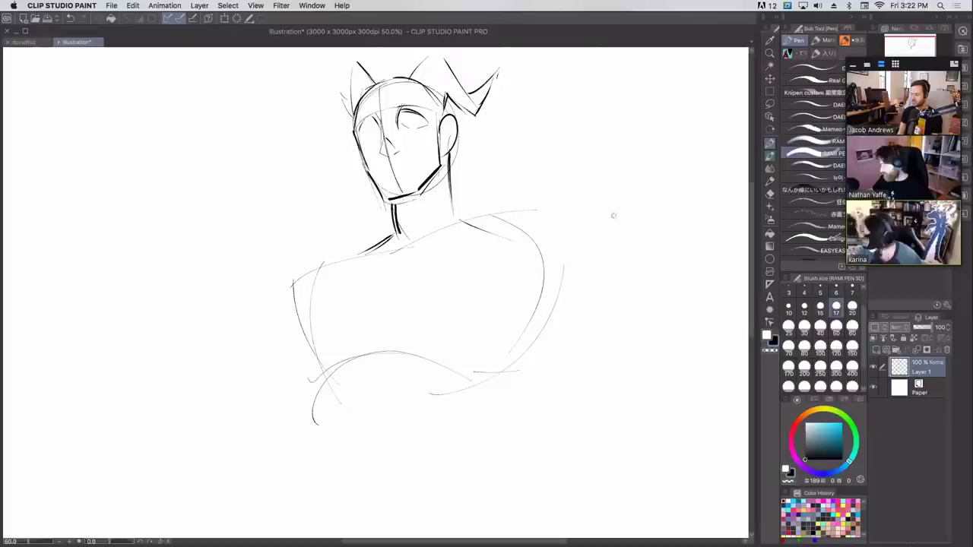
pyautogui.moveTo(622, 201)
pyautogui.mouseDown()
pyautogui.moveTo(599, 272)
pyautogui.moveTo(624, 200)
pyautogui.moveTo(613, 270)
pyautogui.moveTo(643, 216)
pyautogui.moveTo(628, 315)
pyautogui.mouseUp()
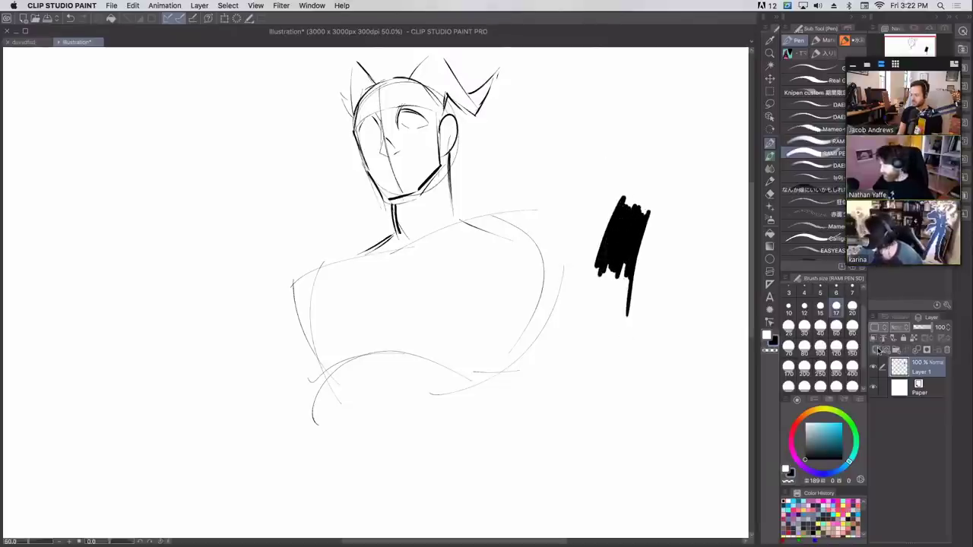
pyautogui.click(876, 350)
pyautogui.click(796, 426)
pyautogui.click(823, 432)
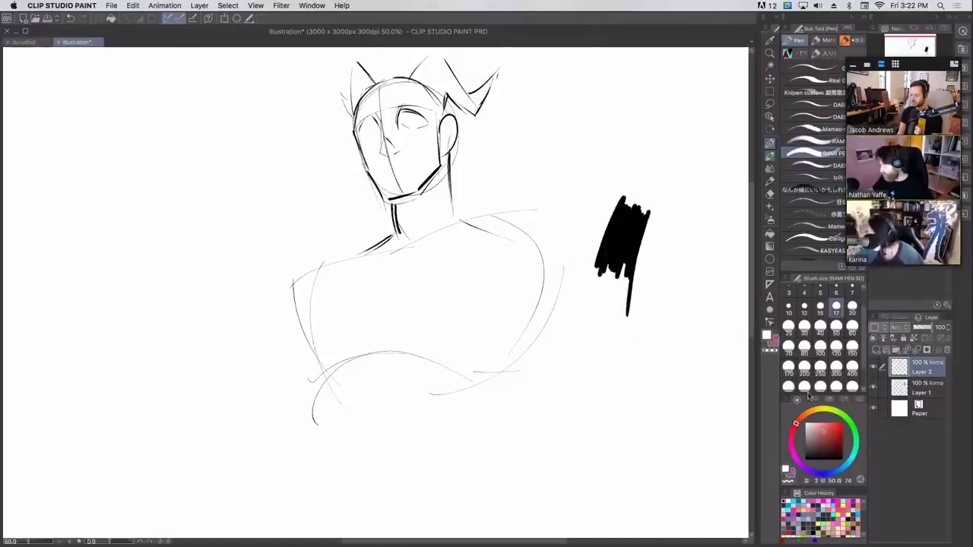
pyautogui.moveTo(576, 231); pyautogui.dragTo(648, 210)
pyautogui.moveTo(569, 255)
pyautogui.mouseDown()
pyautogui.moveTo(653, 225)
pyautogui.moveTo(680, 232)
pyautogui.moveTo(684, 244)
pyautogui.mouseUp()
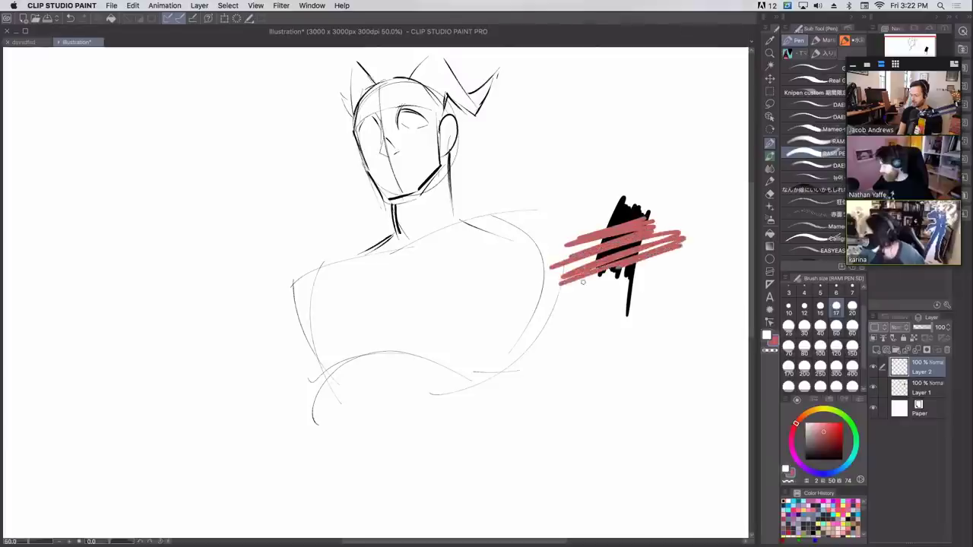
pyautogui.moveTo(554, 287); pyautogui.dragTo(710, 249)
# - Clip the red stroke layer to the black patch layer below, toggling the clipping off and on for comparison
pyautogui.click(875, 339)
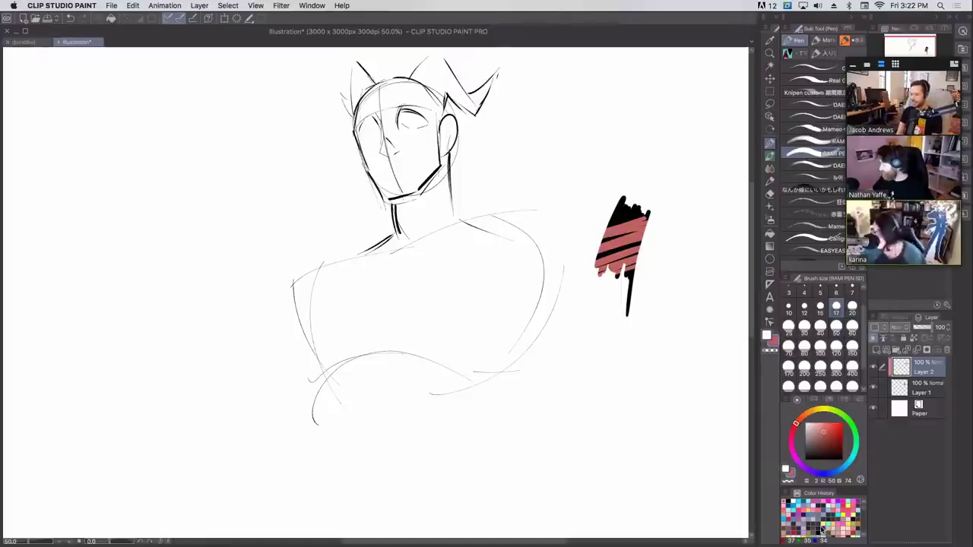
pyautogui.moveTo(563, 251); pyautogui.dragTo(711, 250)
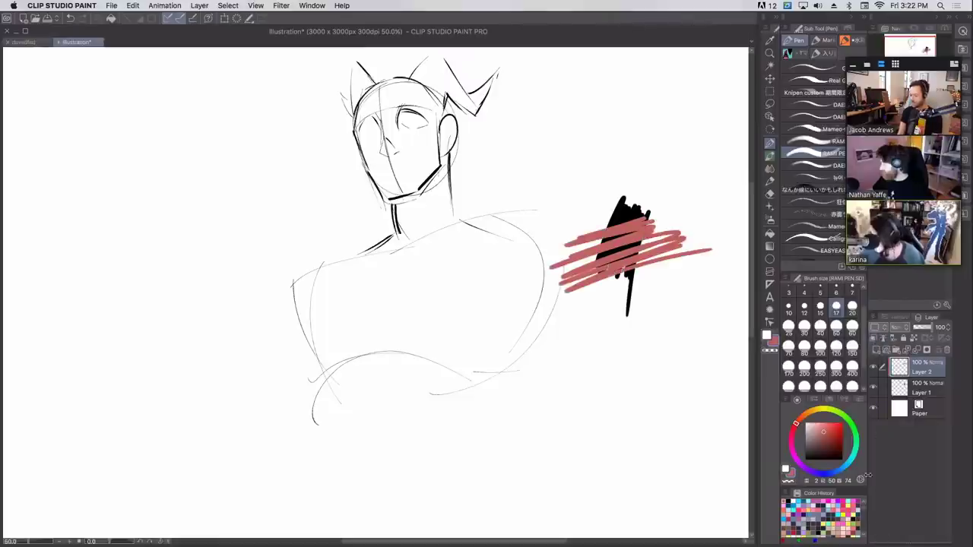
pyautogui.click(877, 339)
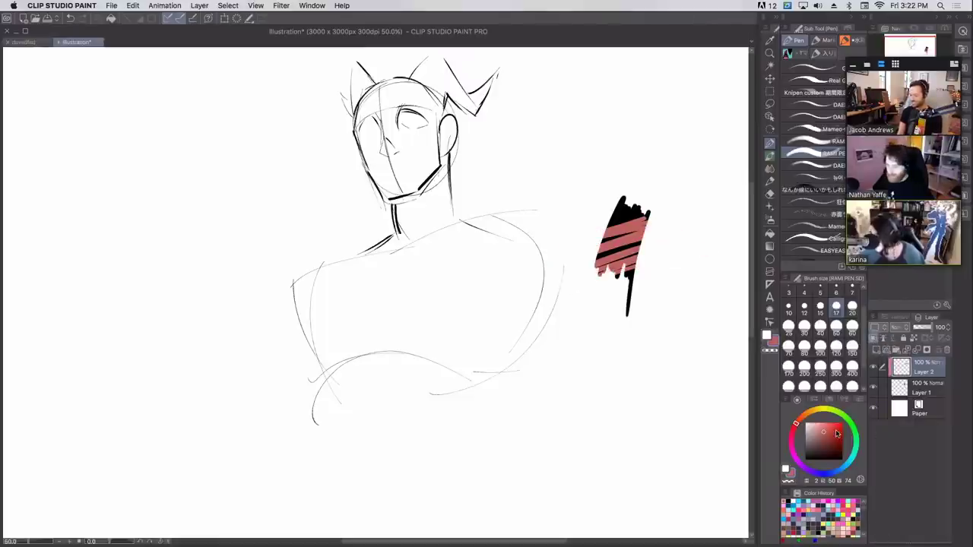
# - Undo the clipping, the red strokes, the extra layer and the black patch
pyautogui.press('super+z')
pyautogui.press('super+z')
pyautogui.press('super+z')
pyautogui.press('super+z')
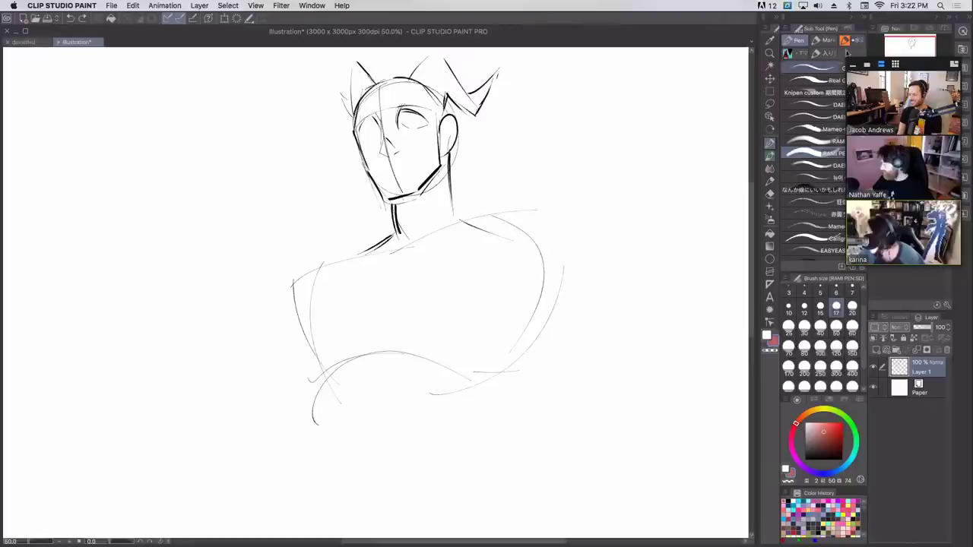
# - Darken the eye and brow lines with the Knipen custom pen at size 12 in black, and draw a slight smiling mouth
pyautogui.click(821, 93)
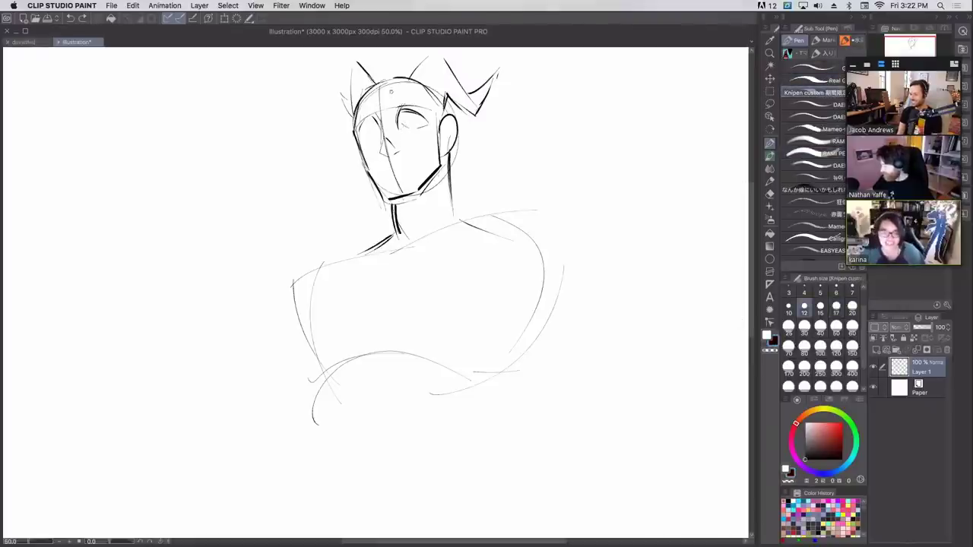
pyautogui.moveTo(400, 116)
pyautogui.mouseDown()
pyautogui.moveTo(398, 128)
pyautogui.moveTo(428, 122)
pyautogui.moveTo(363, 121)
pyautogui.mouseUp()
pyautogui.press('super+z')
pyautogui.press('super+z')
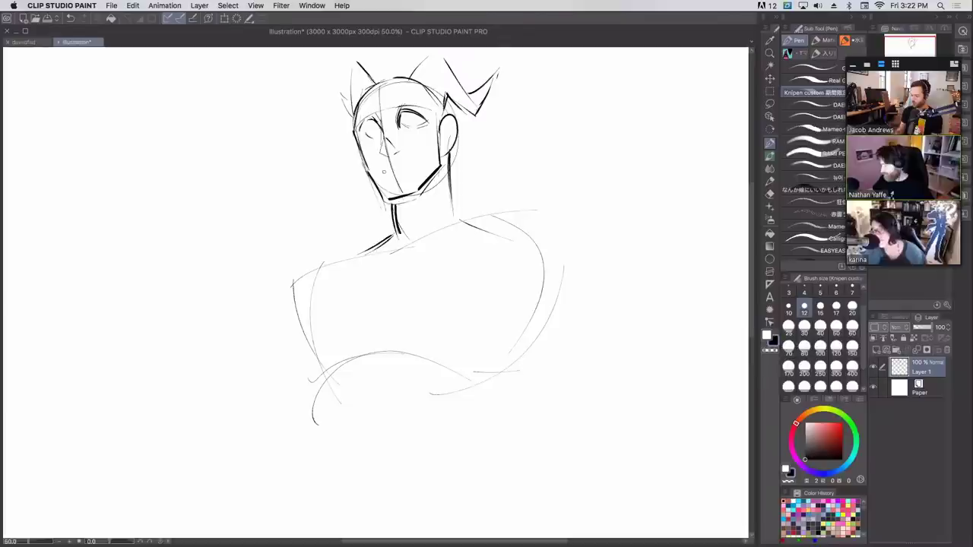
pyautogui.press('super+z')
pyautogui.moveTo(377, 172); pyautogui.dragTo(386, 170)
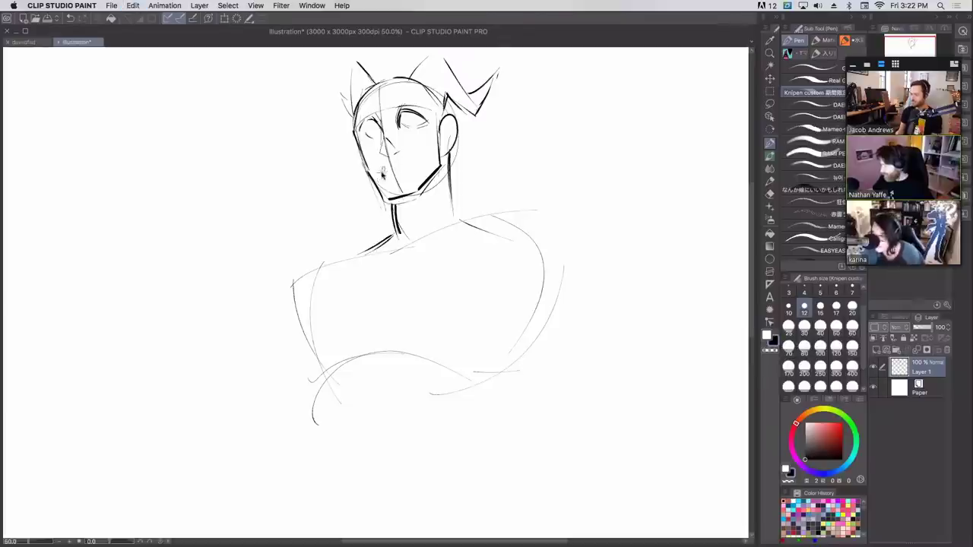
pyautogui.press('super+z')
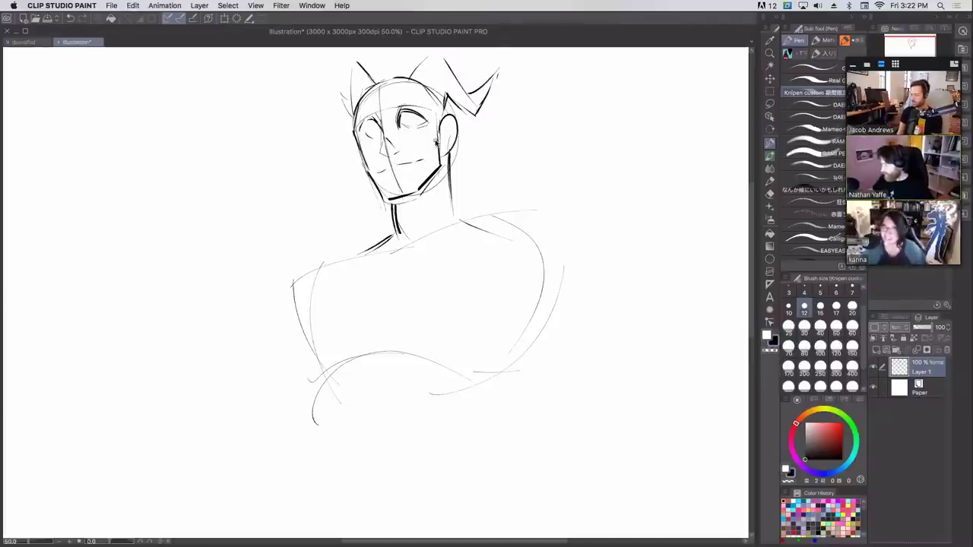
# - Thicken the neck lines down onto the near shoulder, and draw the ribcage's arched lower edge and sides
pyautogui.moveTo(392, 202); pyautogui.dragTo(400, 232)
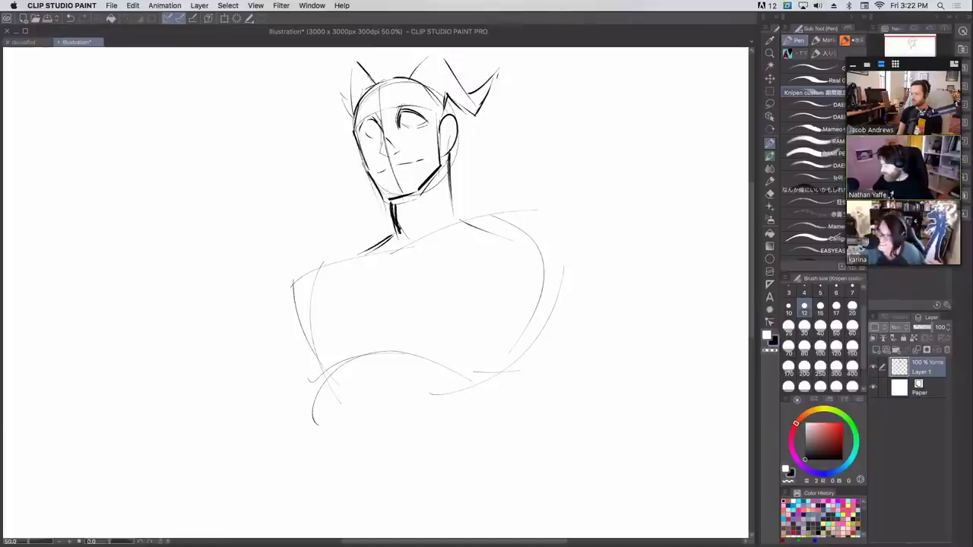
pyautogui.moveTo(447, 158)
pyautogui.mouseDown()
pyautogui.moveTo(459, 216)
pyautogui.moveTo(496, 235)
pyautogui.mouseUp()
pyautogui.moveTo(340, 258)
pyautogui.mouseDown()
pyautogui.moveTo(301, 322)
pyautogui.moveTo(333, 356)
pyautogui.moveTo(322, 362)
pyautogui.moveTo(342, 425)
pyautogui.mouseUp()
pyautogui.moveTo(338, 386); pyautogui.dragTo(321, 428)
pyautogui.moveTo(335, 396)
pyautogui.mouseDown()
pyautogui.moveTo(441, 421)
pyautogui.moveTo(508, 374)
pyautogui.mouseUp()
# - Define the rounded chest muscles with a dividing centre line and collar curves, and round off both shoulders
pyautogui.moveTo(336, 358)
pyautogui.mouseDown()
pyautogui.moveTo(355, 349)
pyautogui.moveTo(393, 259)
pyautogui.moveTo(461, 234)
pyautogui.mouseUp()
pyautogui.moveTo(389, 249); pyautogui.dragTo(349, 254)
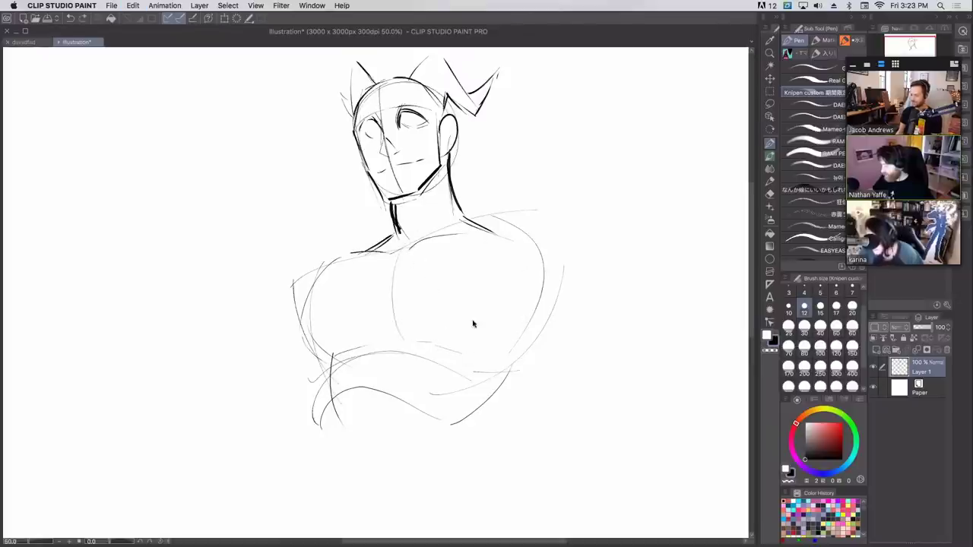
pyautogui.moveTo(462, 352); pyautogui.dragTo(513, 321)
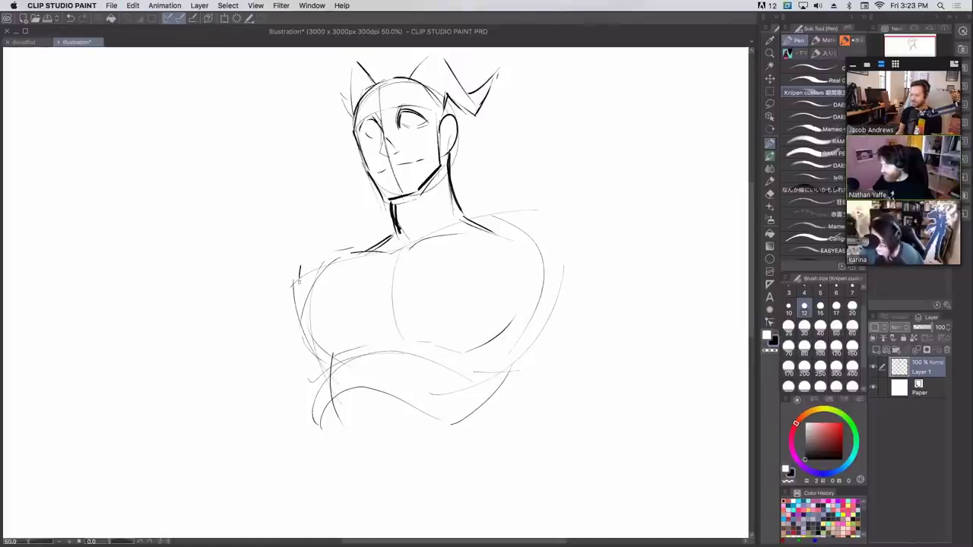
pyautogui.moveTo(509, 217); pyautogui.dragTo(535, 266)
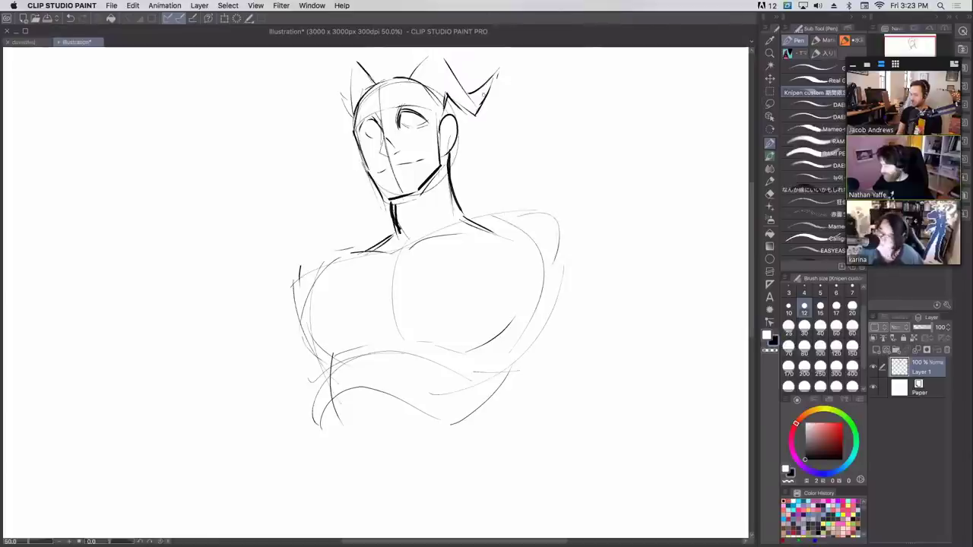
# - Draw straight construction lines for both upper arms, angled down and outward from the shoulders to the elbows
pyautogui.moveTo(301, 355); pyautogui.dragTo(233, 461)
pyautogui.moveTo(554, 291)
pyautogui.mouseDown()
pyautogui.moveTo(634, 420)
pyautogui.moveTo(623, 292)
pyautogui.mouseUp()
pyautogui.moveTo(610, 255); pyautogui.dragTo(658, 270)
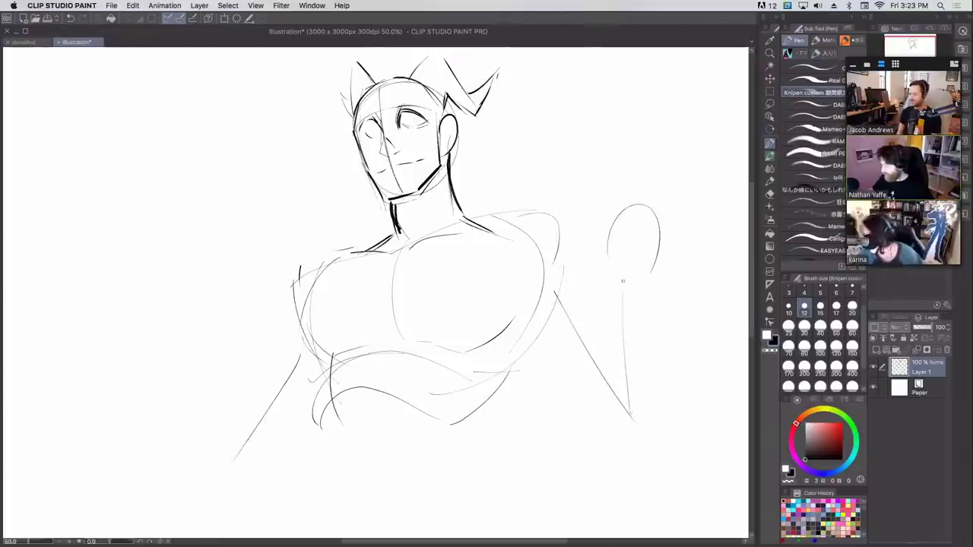
pyautogui.hotkey('ctrl', 'z')
pyautogui.moveTo(612, 245)
pyautogui.mouseDown()
pyautogui.moveTo(640, 198)
pyautogui.moveTo(671, 240)
pyautogui.moveTo(661, 237)
pyautogui.moveTo(638, 287)
pyautogui.mouseUp()
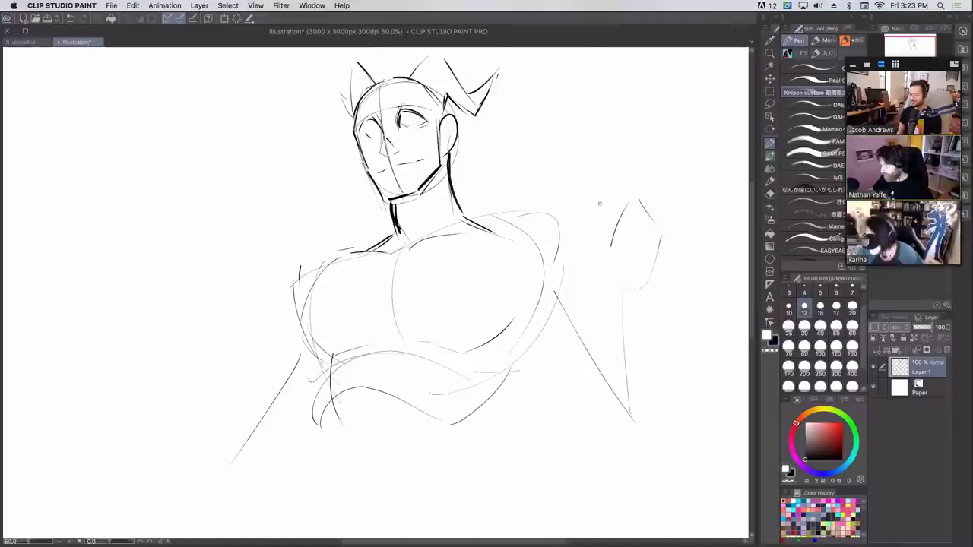
pyautogui.hotkey('ctrl', 'z')
pyautogui.hotkey('ctrl', 'z')
pyautogui.hotkey('ctrl', 'z')
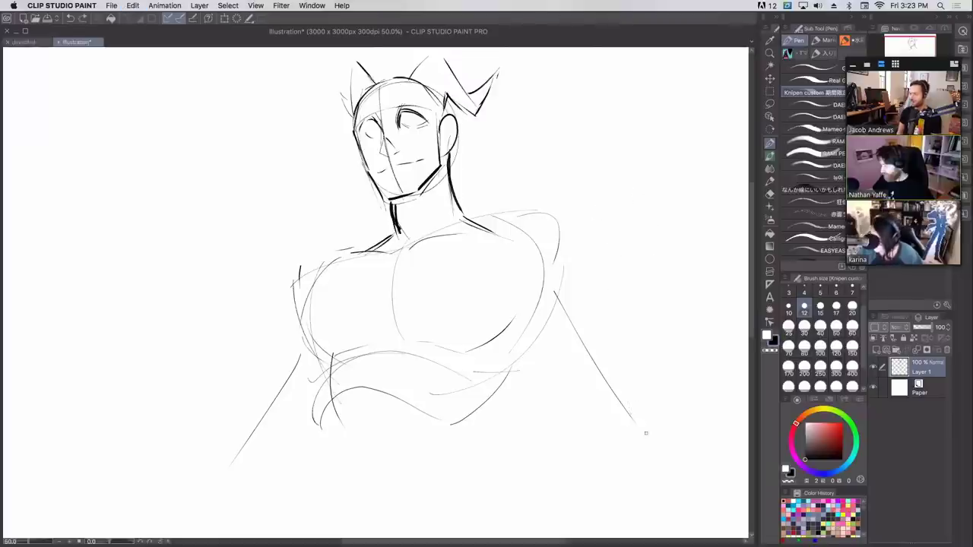
# - Place ovals for both raised hands, with short guide strokes for the wrists and forearms
pyautogui.moveTo(648, 435)
pyautogui.mouseDown()
pyautogui.moveTo(643, 276)
pyautogui.moveTo(654, 227)
pyautogui.moveTo(682, 279)
pyautogui.mouseUp()
pyautogui.hotkey('ctrl', 'z')
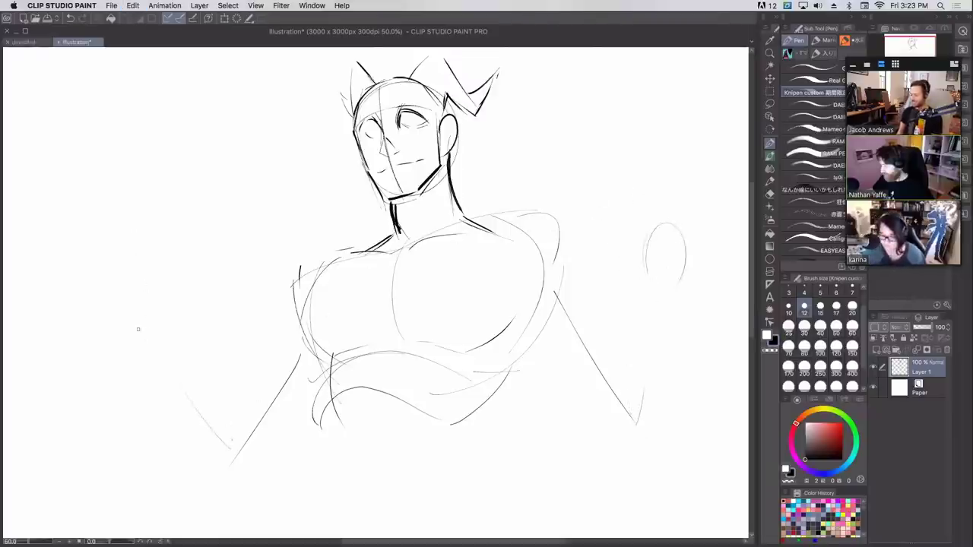
pyautogui.moveTo(141, 248); pyautogui.dragTo(134, 236)
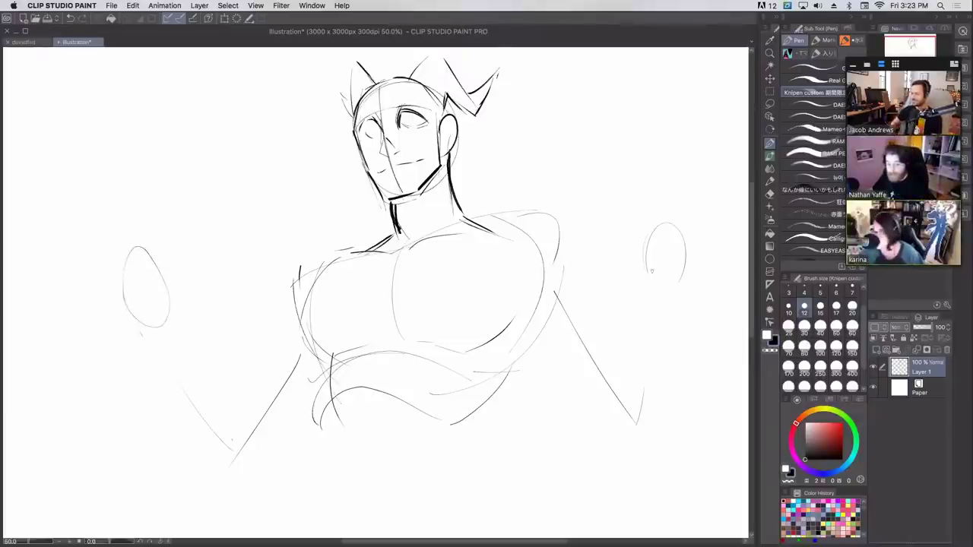
pyautogui.moveTo(646, 283); pyautogui.dragTo(670, 309)
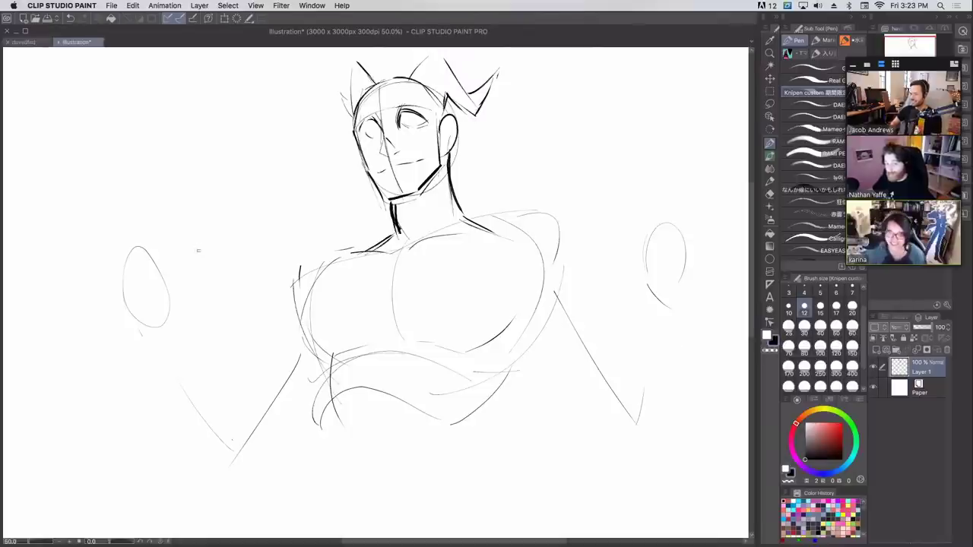
# - Sketch the far hand around its oval, with a curled finger and thumb and the other fingers raised
pyautogui.moveTo(171, 312)
pyautogui.mouseDown()
pyautogui.moveTo(146, 334)
pyautogui.moveTo(177, 286)
pyautogui.moveTo(170, 272)
pyautogui.mouseUp()
pyautogui.moveTo(146, 271)
pyautogui.mouseDown()
pyautogui.moveTo(144, 290)
pyautogui.moveTo(158, 283)
pyautogui.moveTo(130, 214)
pyautogui.moveTo(126, 251)
pyautogui.moveTo(90, 238)
pyautogui.mouseUp()
pyautogui.press('super+z')
pyautogui.moveTo(82, 230)
pyautogui.mouseDown()
pyautogui.moveTo(115, 273)
pyautogui.moveTo(104, 304)
pyautogui.moveTo(156, 340)
pyautogui.moveTo(202, 355)
pyautogui.mouseUp()
# - Draw both edges of the far forearm from the wrist down to a rounded elbow
pyautogui.moveTo(216, 371); pyautogui.dragTo(279, 409)
pyautogui.moveTo(287, 427); pyautogui.dragTo(281, 452)
pyautogui.moveTo(148, 339)
pyautogui.mouseDown()
pyautogui.moveTo(221, 443)
pyautogui.moveTo(276, 445)
pyautogui.moveTo(283, 434)
pyautogui.mouseUp()
pyautogui.press('super+z')
pyautogui.moveTo(248, 462); pyautogui.dragTo(276, 431)
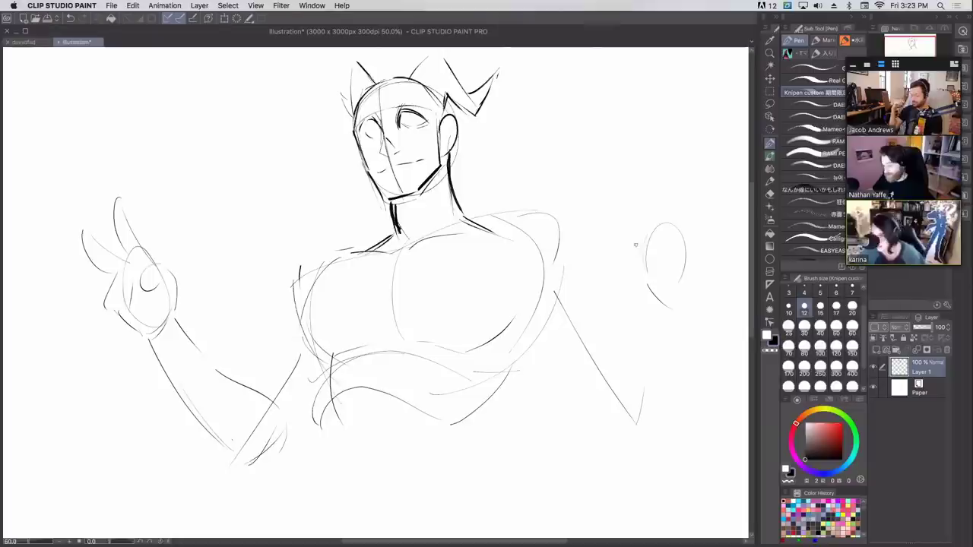
# - Draw both edges of the near forearm below the hand oval, and add the outer curve of the elbow
pyautogui.moveTo(659, 290)
pyautogui.mouseDown()
pyautogui.moveTo(610, 397)
pyautogui.moveTo(620, 444)
pyautogui.mouseUp()
pyautogui.press('super+z')
pyautogui.moveTo(597, 407); pyautogui.dragTo(622, 446)
pyautogui.moveTo(630, 457); pyautogui.dragTo(667, 394)
pyautogui.press('super+z')
pyautogui.moveTo(677, 295); pyautogui.dragTo(671, 389)
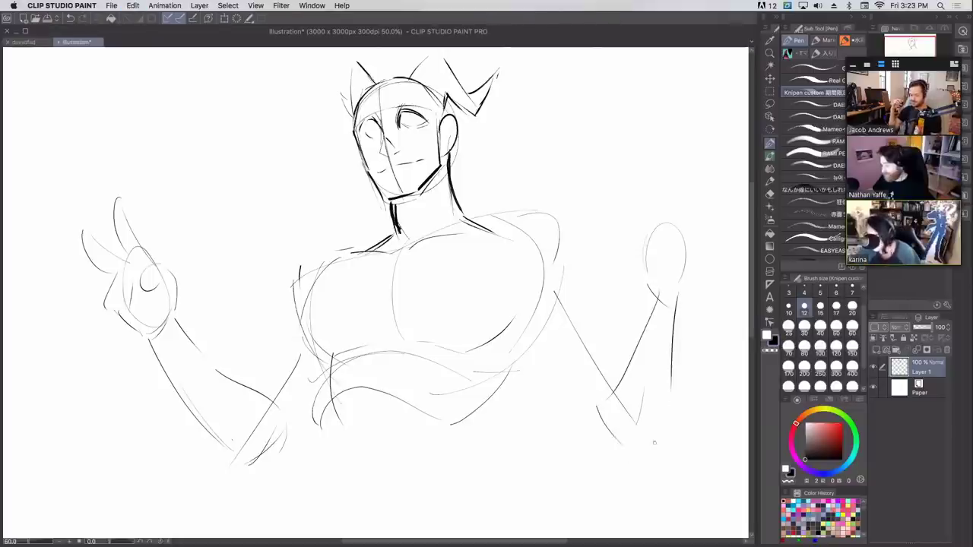
# - Sketch the near hand's raised fingers and curled thumb around its oval, and close the wrist and elbow curves
pyautogui.moveTo(644, 247)
pyautogui.mouseDown()
pyautogui.moveTo(651, 292)
pyautogui.moveTo(658, 201)
pyautogui.moveTo(670, 225)
pyautogui.moveTo(701, 188)
pyautogui.mouseUp()
pyautogui.moveTo(707, 190)
pyautogui.mouseDown()
pyautogui.moveTo(708, 218)
pyautogui.moveTo(689, 233)
pyautogui.moveTo(697, 275)
pyautogui.moveTo(678, 270)
pyautogui.mouseUp()
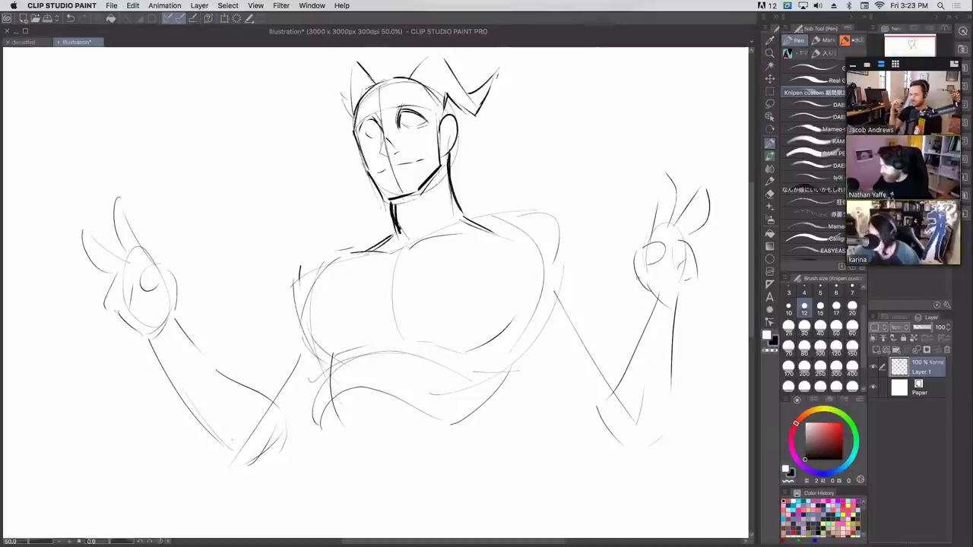
pyautogui.moveTo(658, 226)
pyautogui.mouseDown()
pyautogui.moveTo(634, 273)
pyautogui.moveTo(668, 310)
pyautogui.moveTo(690, 279)
pyautogui.moveTo(616, 361)
pyautogui.moveTo(597, 409)
pyautogui.moveTo(638, 449)
pyautogui.mouseUp()
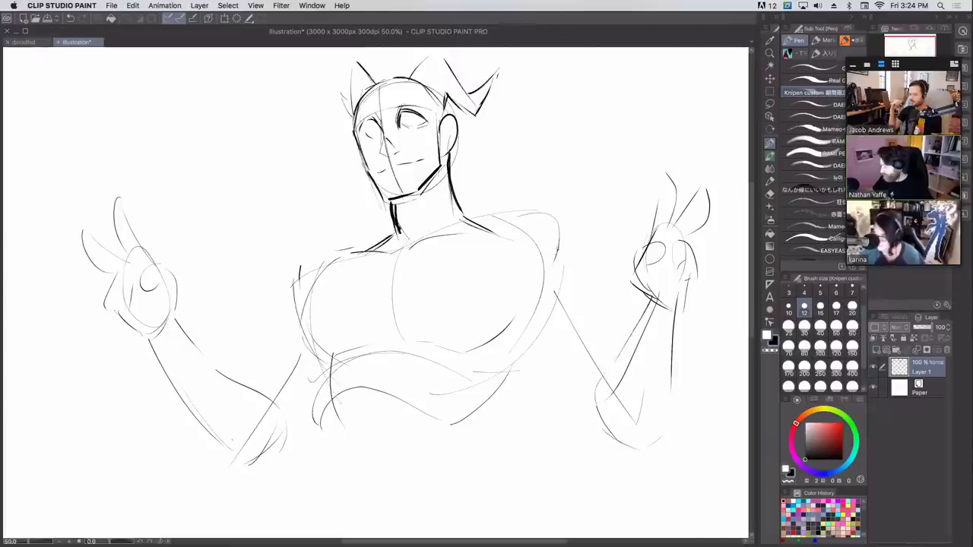
# - Draw the near shoulder muscle and flesh out both upper arms around their construction lines down to the elbows
pyautogui.moveTo(542, 214); pyautogui.dragTo(576, 228)
pyautogui.moveTo(576, 268); pyautogui.dragTo(545, 283)
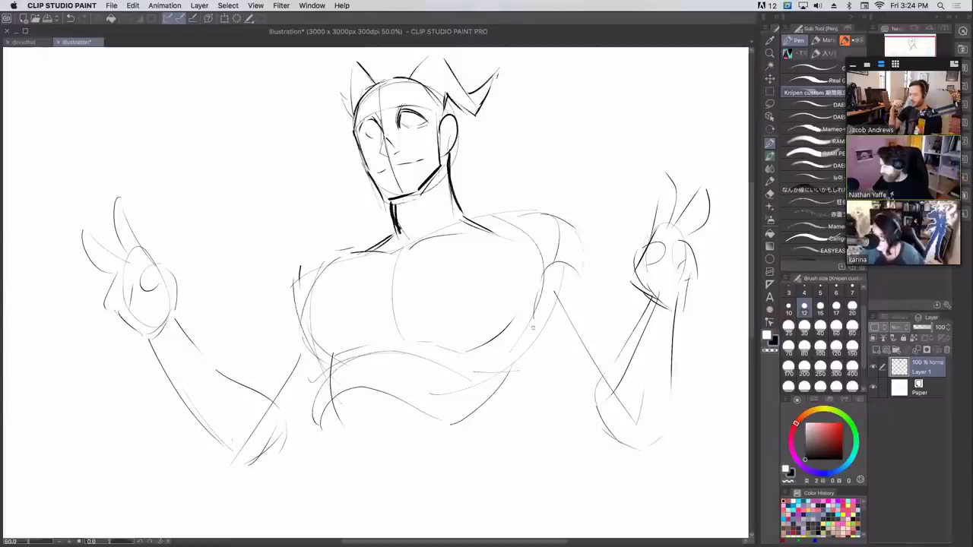
pyautogui.moveTo(533, 328); pyautogui.dragTo(539, 354)
pyautogui.moveTo(569, 269); pyautogui.dragTo(608, 317)
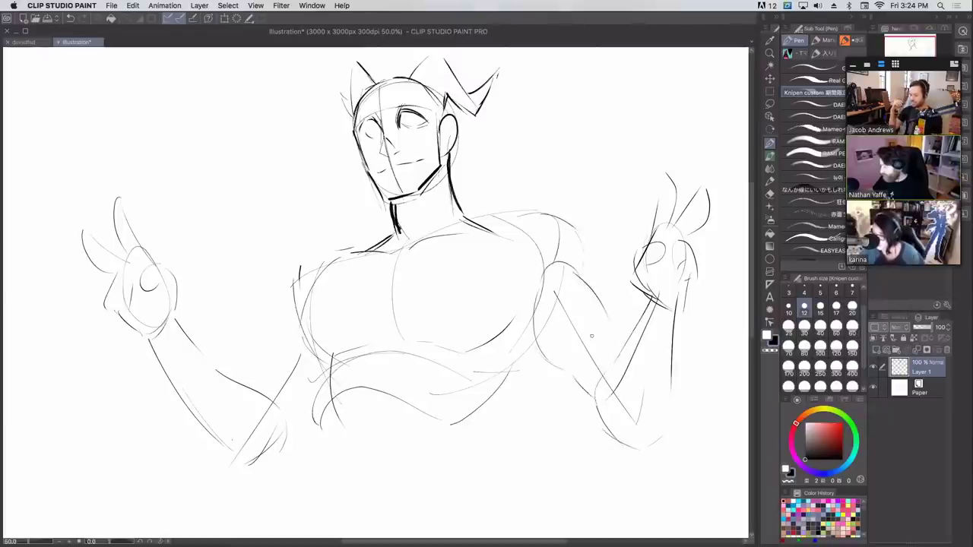
pyautogui.moveTo(340, 257)
pyautogui.mouseDown()
pyautogui.moveTo(293, 313)
pyautogui.moveTo(261, 390)
pyautogui.mouseUp()
pyautogui.moveTo(245, 461); pyautogui.dragTo(289, 431)
# - Draw the abdomen's curved centre line, the tapering waist and the angled hip lines below the ribcage
pyautogui.moveTo(406, 344)
pyautogui.mouseDown()
pyautogui.moveTo(374, 465)
pyautogui.moveTo(391, 523)
pyautogui.mouseUp()
pyautogui.moveTo(338, 470)
pyautogui.mouseDown()
pyautogui.moveTo(298, 499)
pyautogui.moveTo(339, 534)
pyautogui.mouseUp()
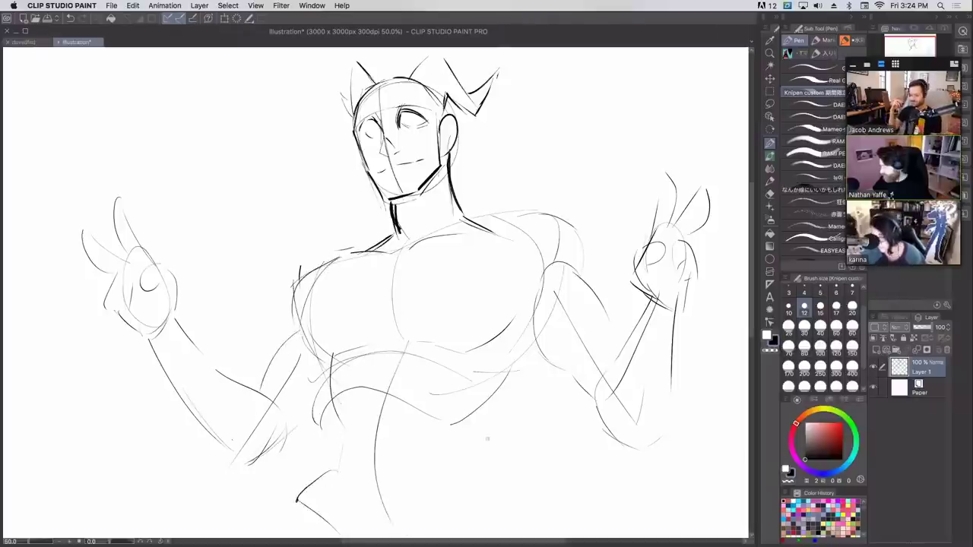
pyautogui.moveTo(522, 382)
pyautogui.mouseDown()
pyautogui.moveTo(470, 473)
pyautogui.moveTo(485, 502)
pyautogui.mouseUp()
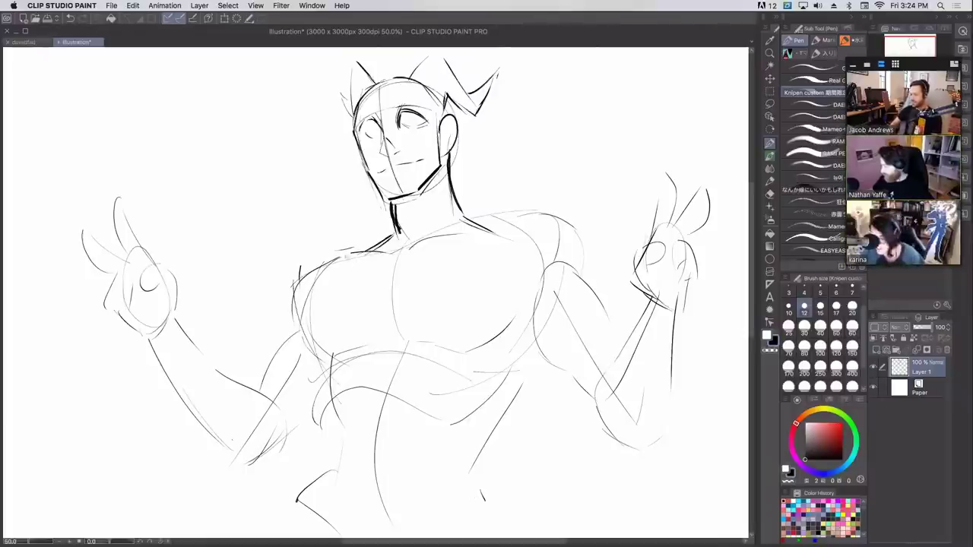
# - Darken the upper chest contour along the collar and around the far shoulder
pyautogui.moveTo(315, 290)
pyautogui.mouseDown()
pyautogui.moveTo(373, 248)
pyautogui.moveTo(476, 226)
pyautogui.mouseUp()
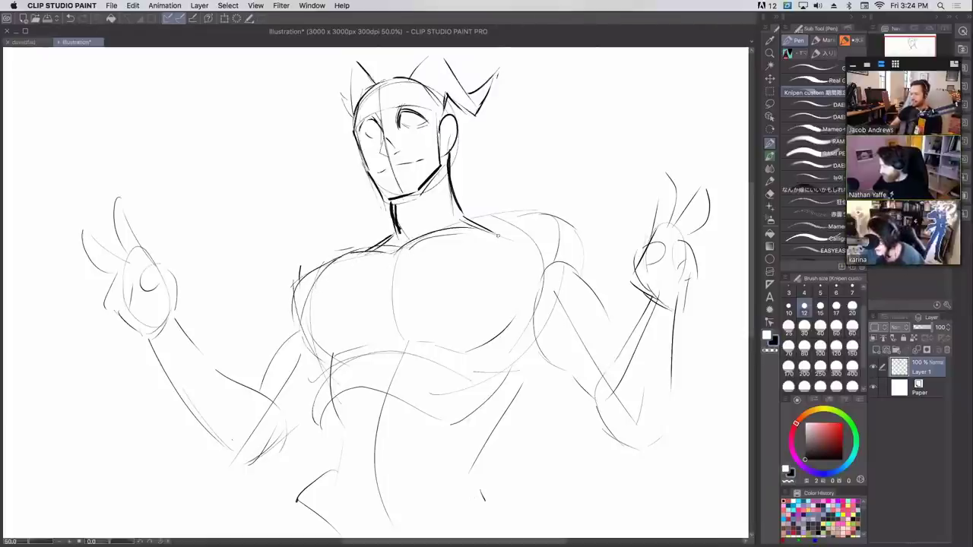
pyautogui.moveTo(342, 253); pyautogui.dragTo(298, 319)
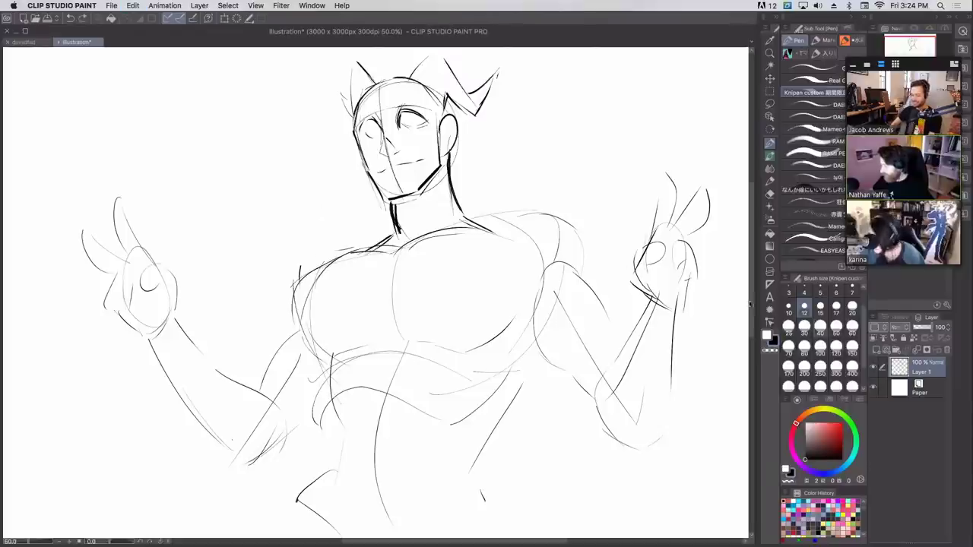
# - Darken the lower contours of both pectorals with a brush size of 15 and add a light stroke across the upper chest
pyautogui.press(']')
pyautogui.moveTo(322, 270)
pyautogui.mouseDown()
pyautogui.moveTo(298, 342)
pyautogui.moveTo(320, 364)
pyautogui.mouseUp()
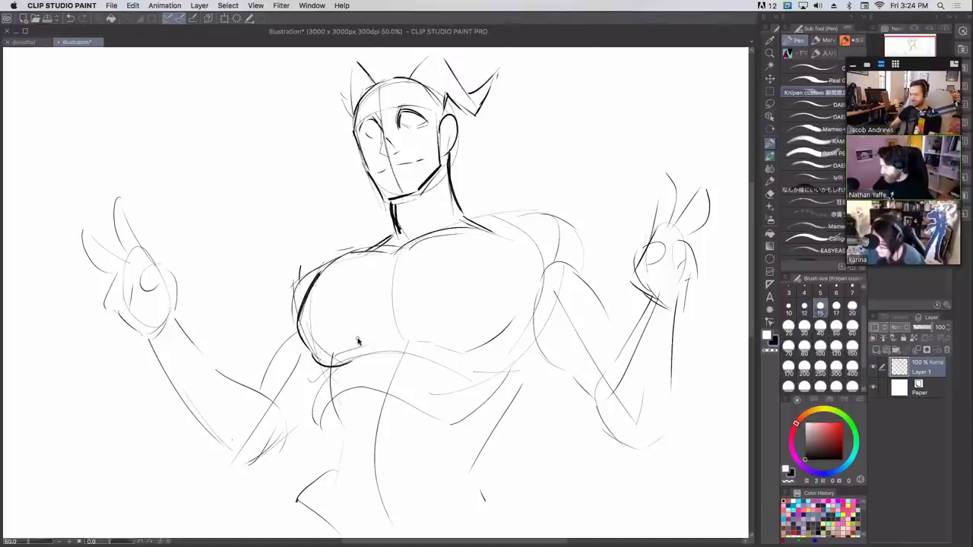
pyautogui.moveTo(373, 348)
pyautogui.mouseDown()
pyautogui.moveTo(421, 344)
pyautogui.moveTo(447, 356)
pyautogui.moveTo(536, 282)
pyautogui.mouseUp()
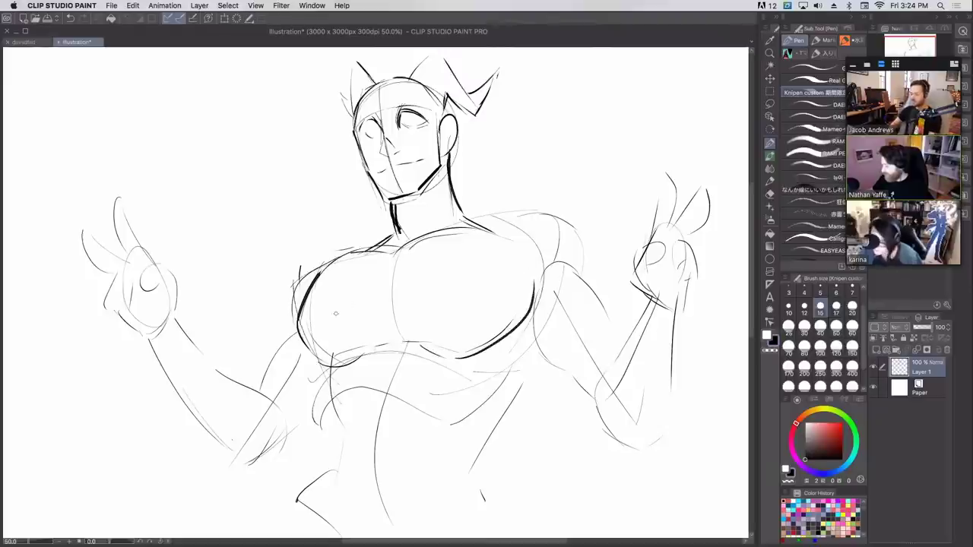
pyautogui.moveTo(365, 290); pyautogui.dragTo(409, 279)
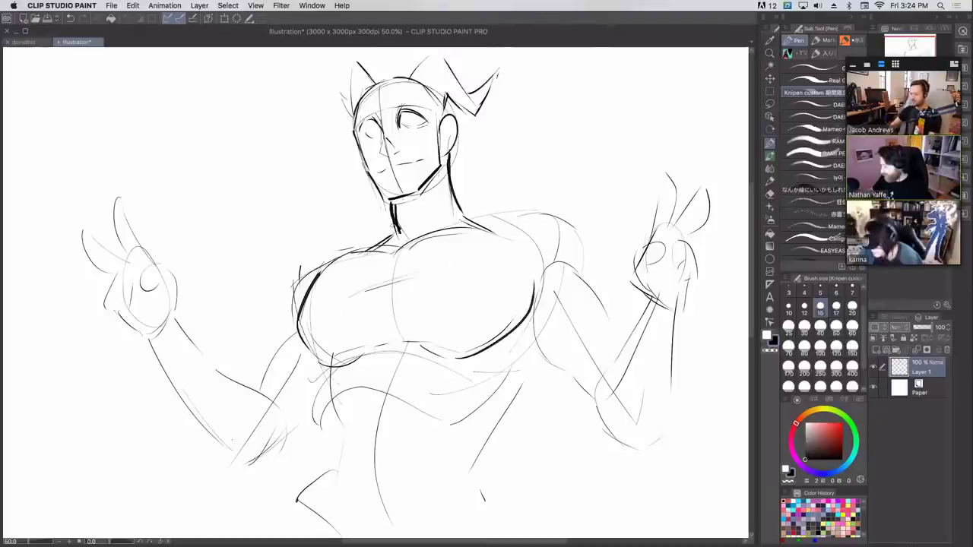
# - Sketch an open, pointed collar around the neck, running from the far shoulder to a V at the upper chest and over the near shoulder
pyautogui.moveTo(386, 227); pyautogui.dragTo(349, 249)
pyautogui.moveTo(349, 248)
pyautogui.mouseDown()
pyautogui.moveTo(397, 263)
pyautogui.moveTo(469, 195)
pyautogui.mouseUp()
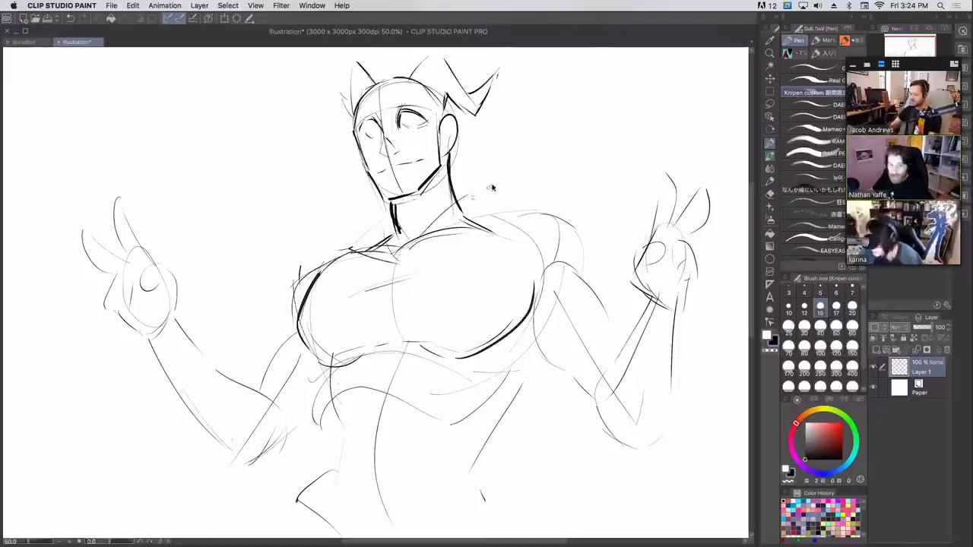
pyautogui.press('super+z')
pyautogui.moveTo(419, 222)
pyautogui.mouseDown()
pyautogui.moveTo(490, 191)
pyautogui.moveTo(459, 233)
pyautogui.moveTo(398, 263)
pyautogui.mouseUp()
pyautogui.press('super+z')
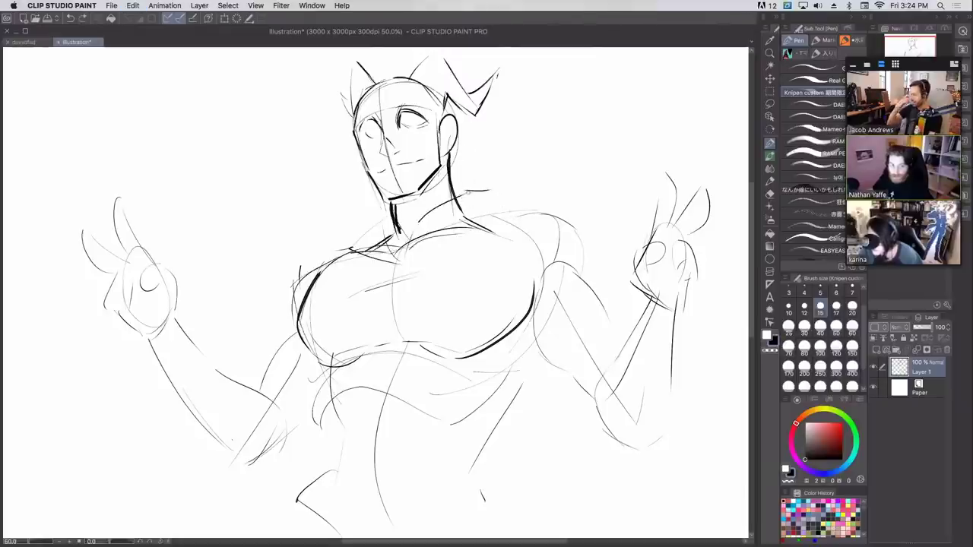
pyautogui.moveTo(505, 214); pyautogui.dragTo(409, 258)
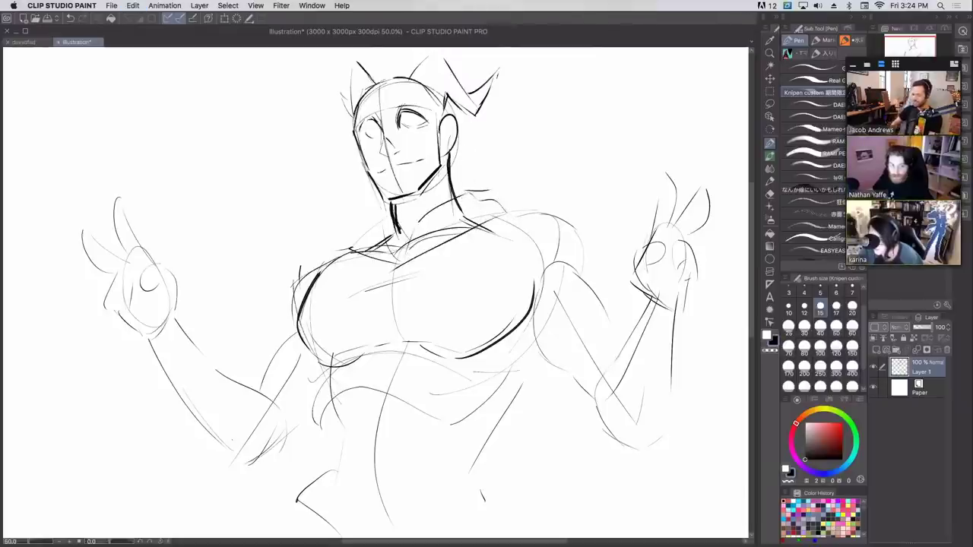
pyautogui.moveTo(448, 219)
pyautogui.mouseDown()
pyautogui.moveTo(466, 220)
pyautogui.moveTo(445, 234)
pyautogui.moveTo(447, 219)
pyautogui.mouseUp()
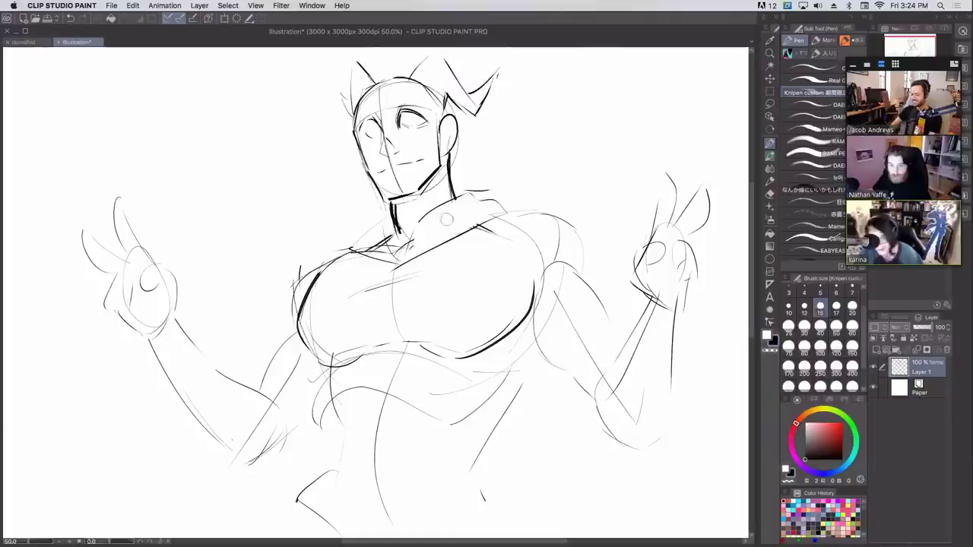
# - Clean up the lines beneath the far side of the collar and ink its folded outline in darker strokes
pyautogui.moveTo(380, 238)
pyautogui.mouseDown()
pyautogui.moveTo(365, 252)
pyautogui.moveTo(383, 247)
pyautogui.mouseUp()
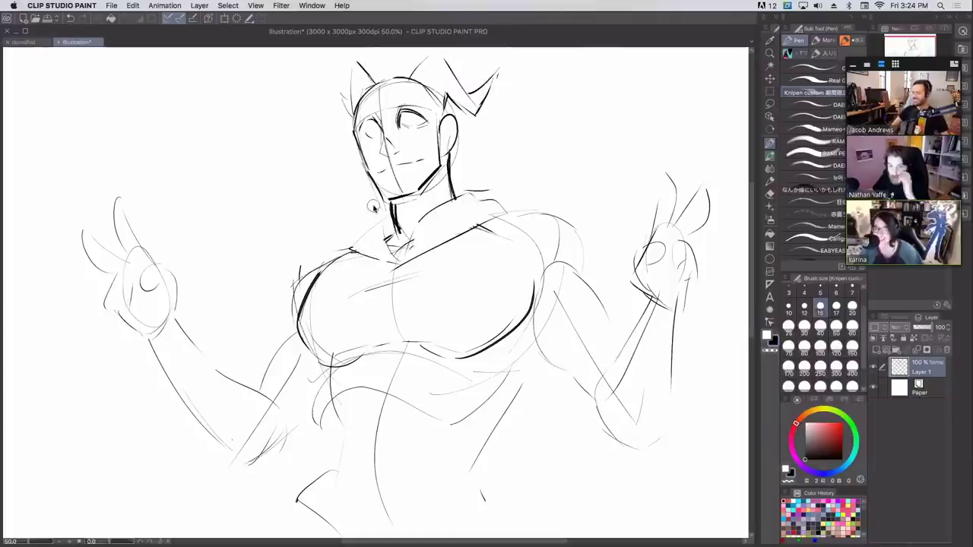
pyautogui.moveTo(384, 204)
pyautogui.mouseDown()
pyautogui.moveTo(354, 230)
pyautogui.moveTo(381, 257)
pyautogui.mouseUp()
pyautogui.moveTo(393, 212)
pyautogui.mouseDown()
pyautogui.moveTo(372, 234)
pyautogui.moveTo(381, 254)
pyautogui.mouseUp()
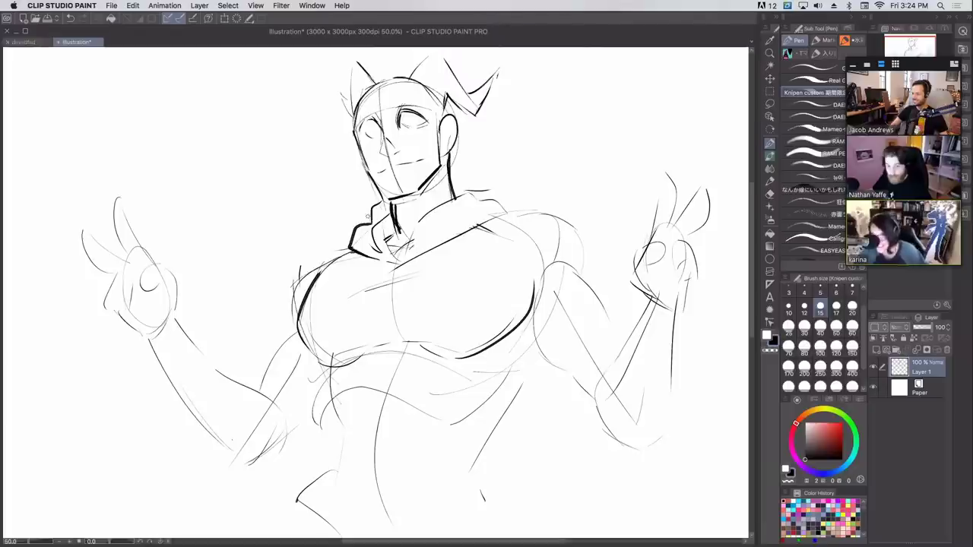
# - Define the near side of the collar with dark strokes from the V point up to the neck and across the shoulder
pyautogui.moveTo(386, 248)
pyautogui.mouseDown()
pyautogui.moveTo(393, 266)
pyautogui.moveTo(423, 216)
pyautogui.moveTo(468, 192)
pyautogui.mouseUp()
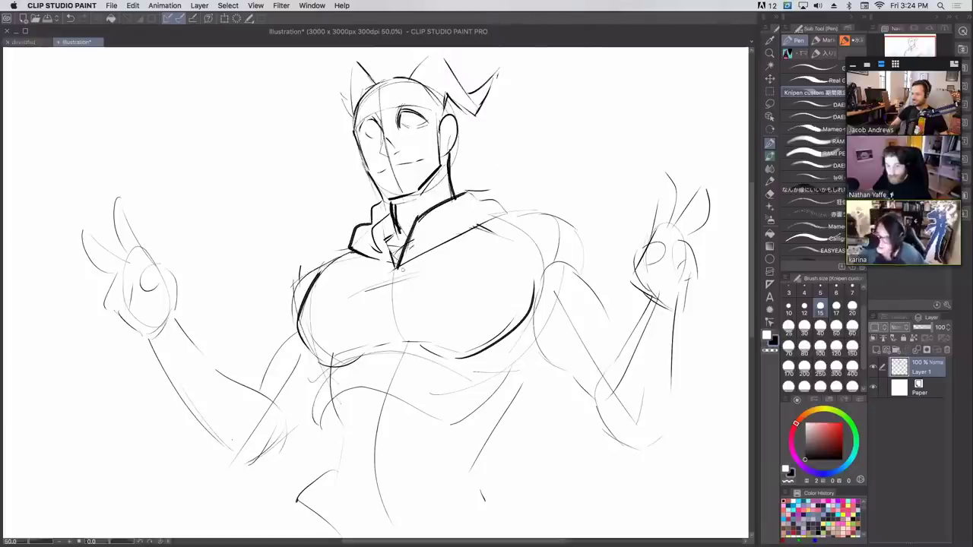
pyautogui.moveTo(400, 266)
pyautogui.mouseDown()
pyautogui.moveTo(449, 230)
pyautogui.moveTo(499, 217)
pyautogui.moveTo(448, 229)
pyautogui.moveTo(505, 215)
pyautogui.mouseUp()
pyautogui.press('super+z')
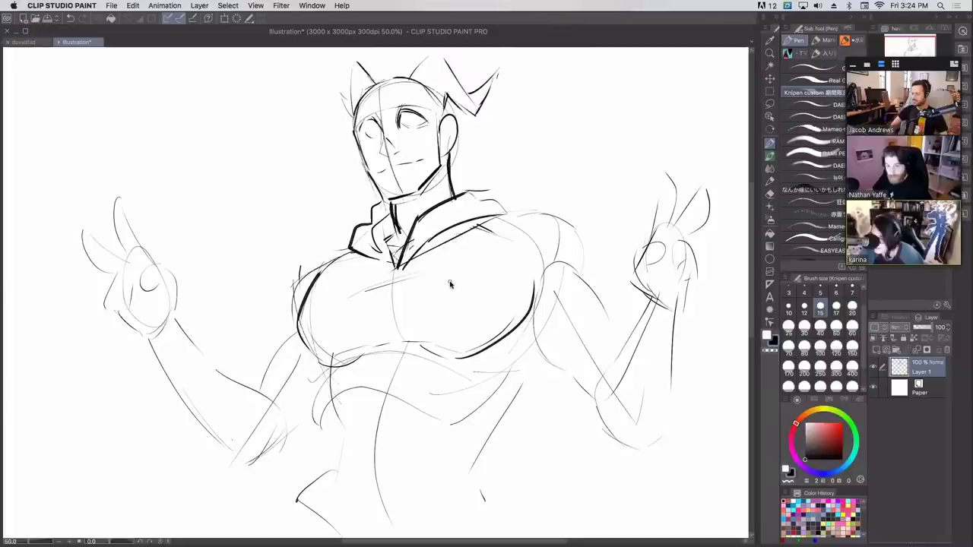
pyautogui.moveTo(429, 257)
pyautogui.mouseDown()
pyautogui.moveTo(491, 225)
pyautogui.moveTo(409, 263)
pyautogui.moveTo(413, 226)
pyautogui.mouseUp()
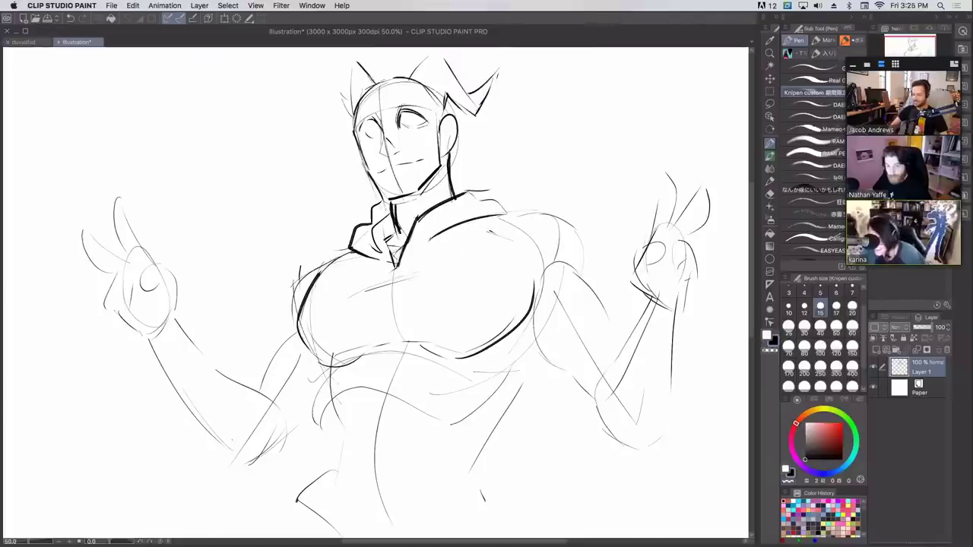
pyautogui.moveTo(398, 266); pyautogui.dragTo(418, 221)
pyautogui.moveTo(405, 262)
pyautogui.mouseDown()
pyautogui.moveTo(431, 231)
pyautogui.moveTo(489, 199)
pyautogui.mouseUp()
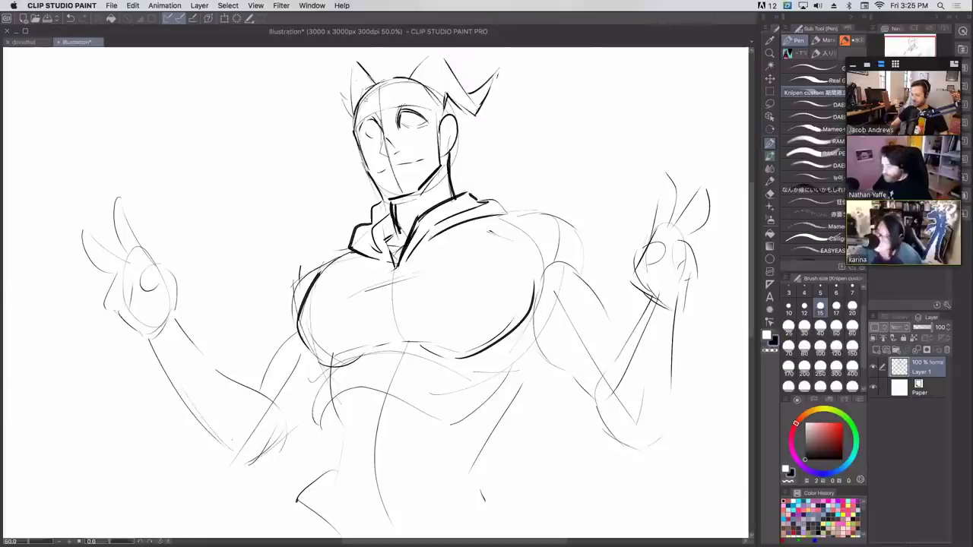
# - Sketch a bang over the forehead and spiky hair tufts across the crown and far side of the head, undoing unwanted strokes
pyautogui.moveTo(406, 74); pyautogui.dragTo(391, 132)
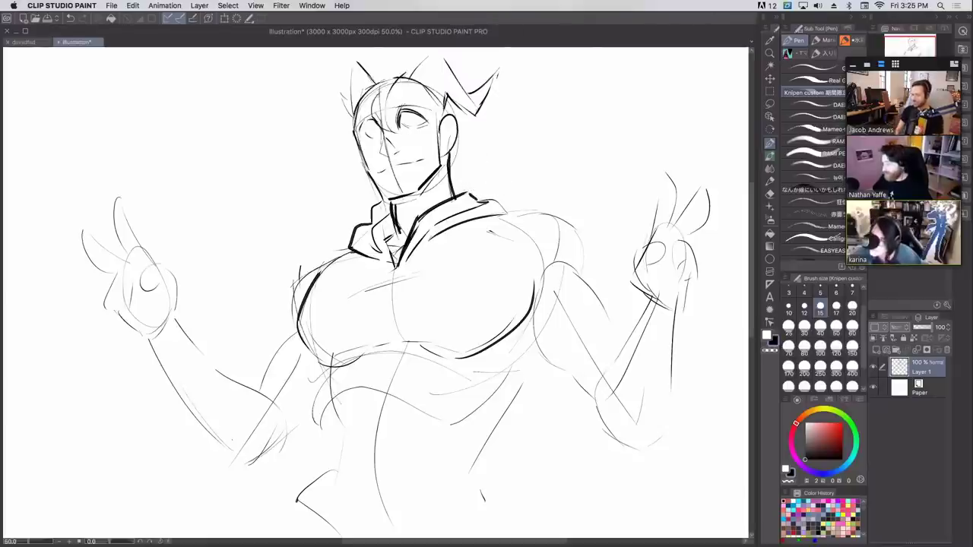
pyautogui.moveTo(385, 89)
pyautogui.mouseDown()
pyautogui.moveTo(354, 135)
pyautogui.moveTo(329, 126)
pyautogui.moveTo(362, 89)
pyautogui.moveTo(344, 90)
pyautogui.mouseUp()
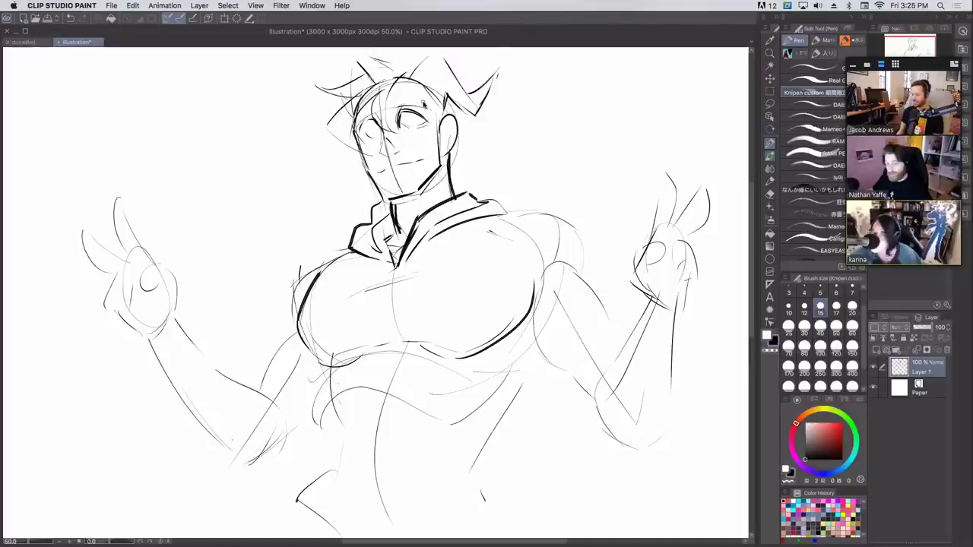
pyautogui.press('super+z')
pyautogui.press('super+z')
pyautogui.moveTo(323, 91)
pyautogui.mouseDown()
pyautogui.moveTo(363, 68)
pyautogui.moveTo(429, 73)
pyautogui.moveTo(407, 59)
pyautogui.moveTo(418, 61)
pyautogui.mouseUp()
pyautogui.press('super+z')
pyautogui.press('super+z')
pyautogui.press('super+z')
pyautogui.press('super+z')
pyautogui.press('super+z')
pyautogui.press('super+z')
pyautogui.press('super+z')
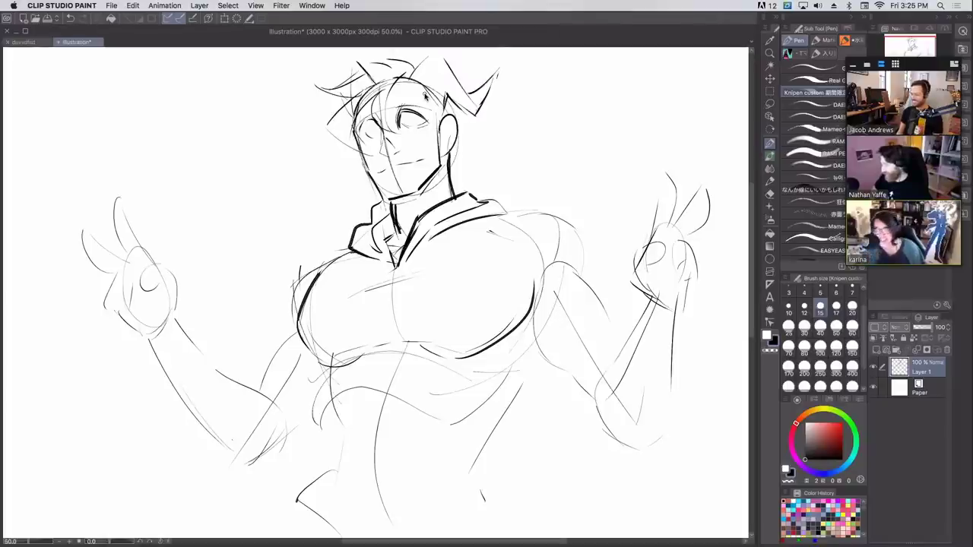
# - Define the torso's sides, the curved waistline and the underside of the near upper arm
pyautogui.moveTo(299, 331); pyautogui.dragTo(337, 434)
pyautogui.press('super+z')
pyautogui.moveTo(326, 393)
pyautogui.mouseDown()
pyautogui.moveTo(337, 458)
pyautogui.moveTo(480, 488)
pyautogui.moveTo(562, 359)
pyautogui.mouseUp()
pyautogui.press('super+z')
pyautogui.press('super+z')
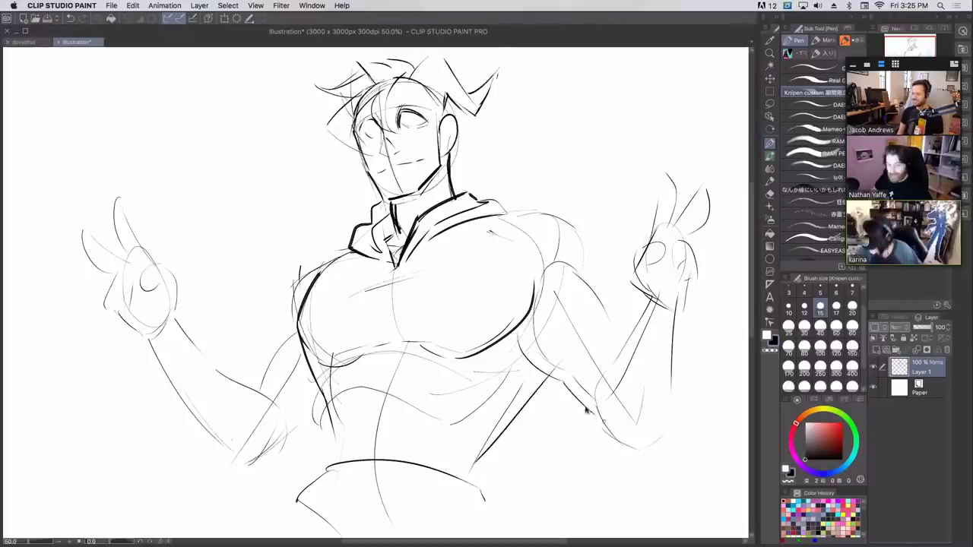
# - Darken the near shoulder and upper arm muscle, and outline the far shoulder and arm down to the elbow
pyautogui.moveTo(545, 214)
pyautogui.mouseDown()
pyautogui.moveTo(585, 259)
pyautogui.moveTo(590, 279)
pyautogui.mouseUp()
pyautogui.moveTo(549, 265)
pyautogui.mouseDown()
pyautogui.moveTo(598, 291)
pyautogui.moveTo(612, 329)
pyautogui.mouseUp()
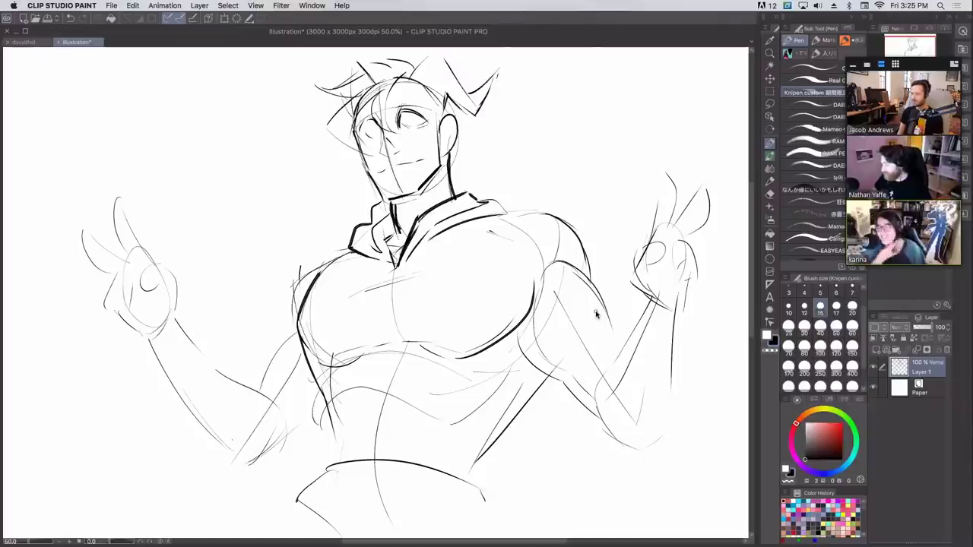
pyautogui.moveTo(348, 248)
pyautogui.mouseDown()
pyautogui.moveTo(287, 294)
pyautogui.moveTo(284, 328)
pyautogui.mouseUp()
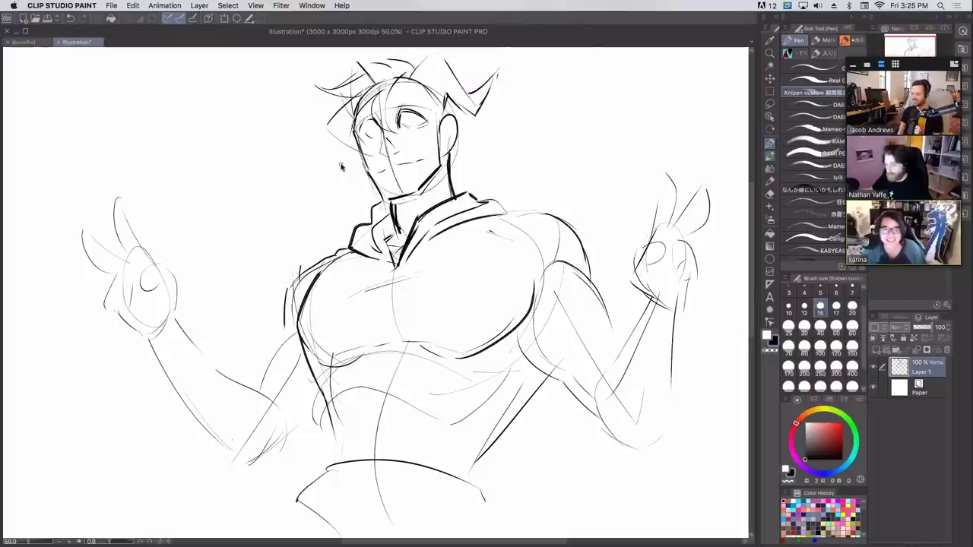
pyautogui.moveTo(283, 307)
pyautogui.mouseDown()
pyautogui.moveTo(252, 383)
pyautogui.moveTo(255, 375)
pyautogui.moveTo(284, 436)
pyautogui.moveTo(286, 422)
pyautogui.moveTo(292, 450)
pyautogui.moveTo(310, 430)
pyautogui.mouseUp()
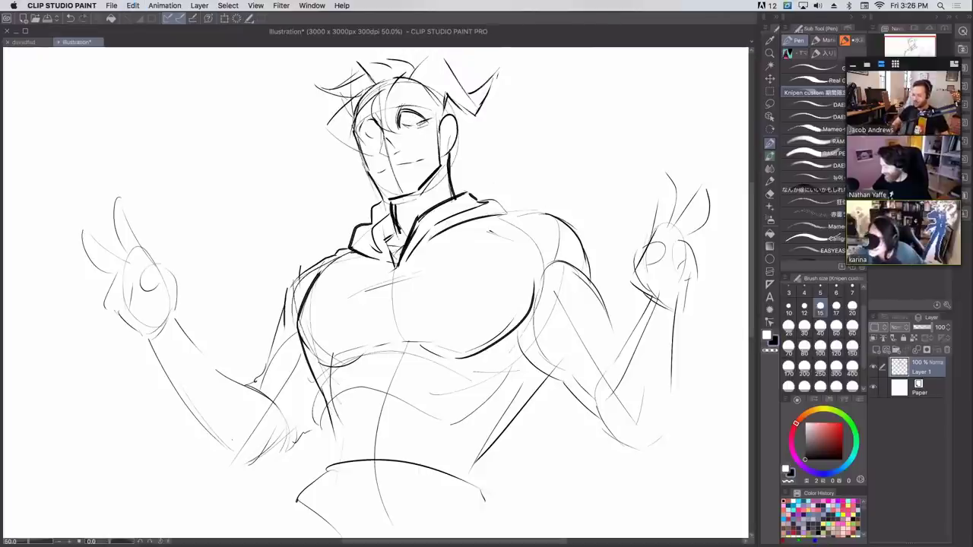
# - Draw the near eye's lids and iris and mark the far eye's pupil, undoing unwanted strokes
pyautogui.moveTo(398, 116); pyautogui.dragTo(430, 120)
pyautogui.press('super+z')
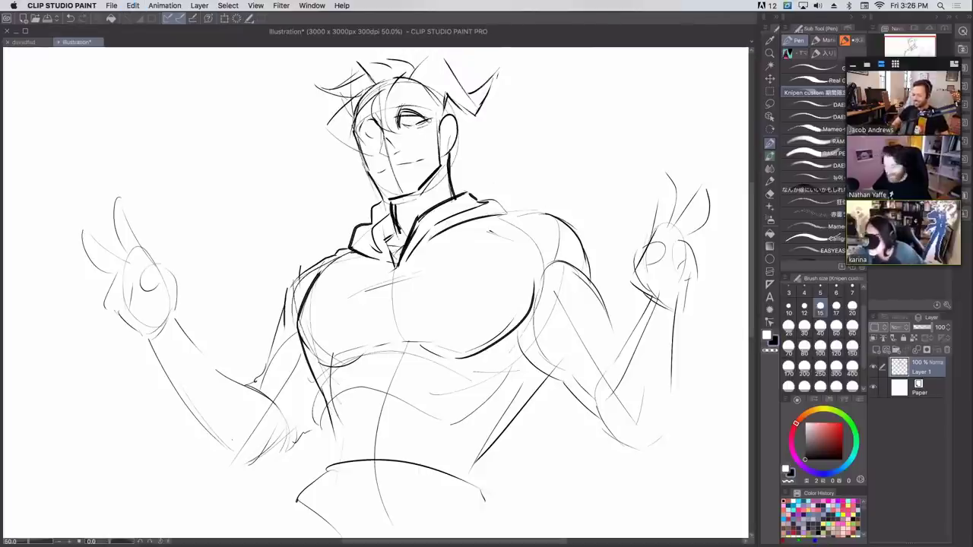
pyautogui.press('super+z')
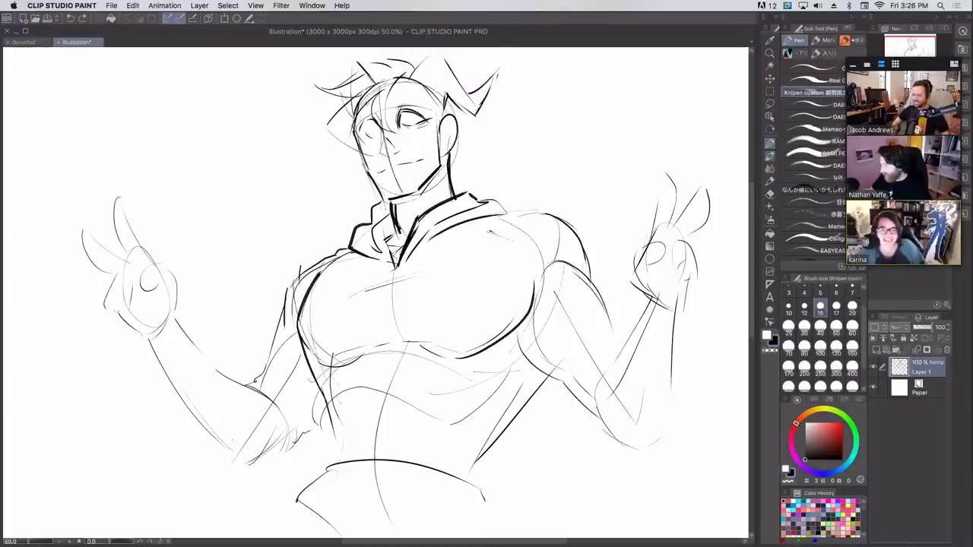
pyautogui.moveTo(396, 117); pyautogui.dragTo(427, 120)
pyautogui.press('super+z')
pyautogui.press('super+z')
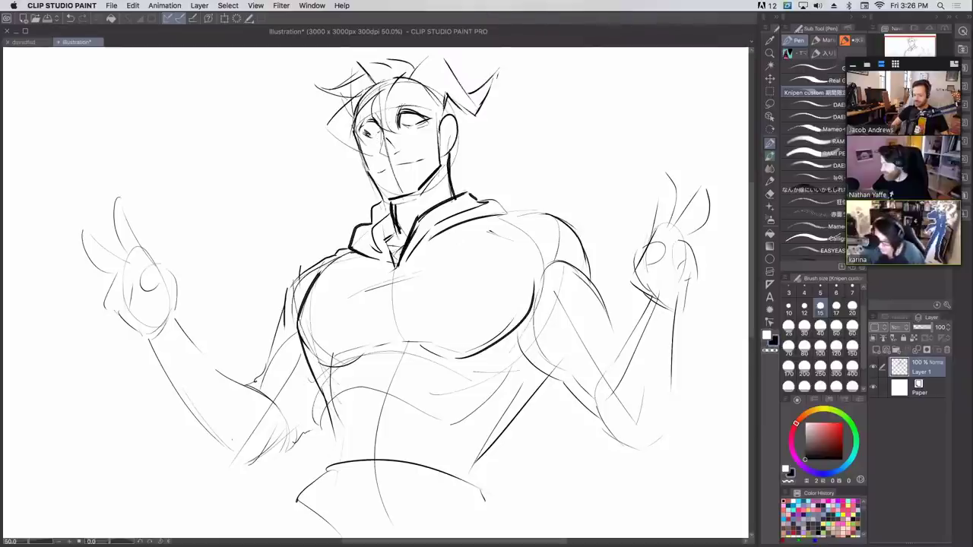
# - Sketch the shirt's bottom band above the waistline, with its upper edge, bulging far side and open near corner
pyautogui.moveTo(318, 466)
pyautogui.mouseDown()
pyautogui.moveTo(477, 467)
pyautogui.moveTo(361, 455)
pyautogui.moveTo(420, 454)
pyautogui.mouseUp()
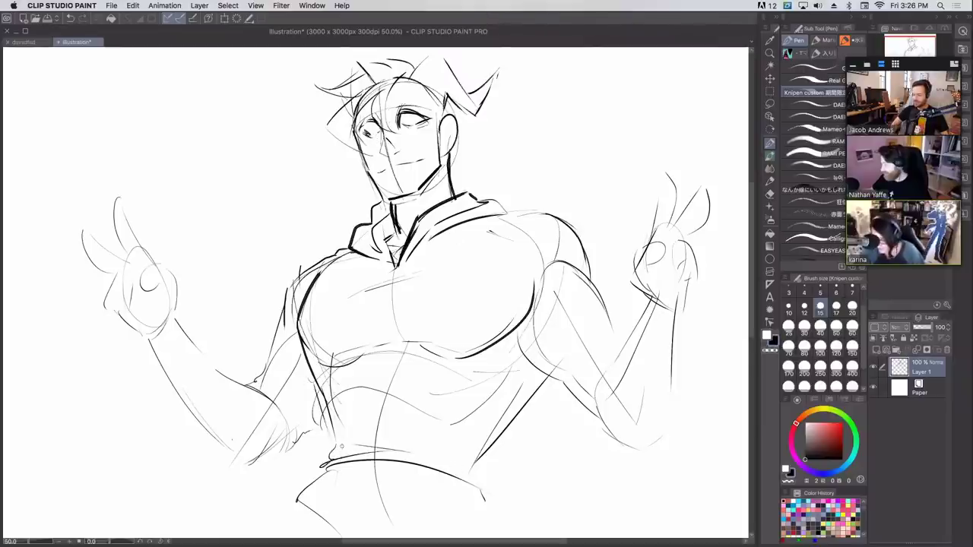
pyautogui.moveTo(343, 465)
pyautogui.mouseDown()
pyautogui.moveTo(324, 431)
pyautogui.moveTo(344, 419)
pyautogui.moveTo(384, 408)
pyautogui.moveTo(425, 445)
pyautogui.mouseUp()
pyautogui.moveTo(425, 452)
pyautogui.mouseDown()
pyautogui.moveTo(445, 467)
pyautogui.moveTo(436, 474)
pyautogui.mouseUp()
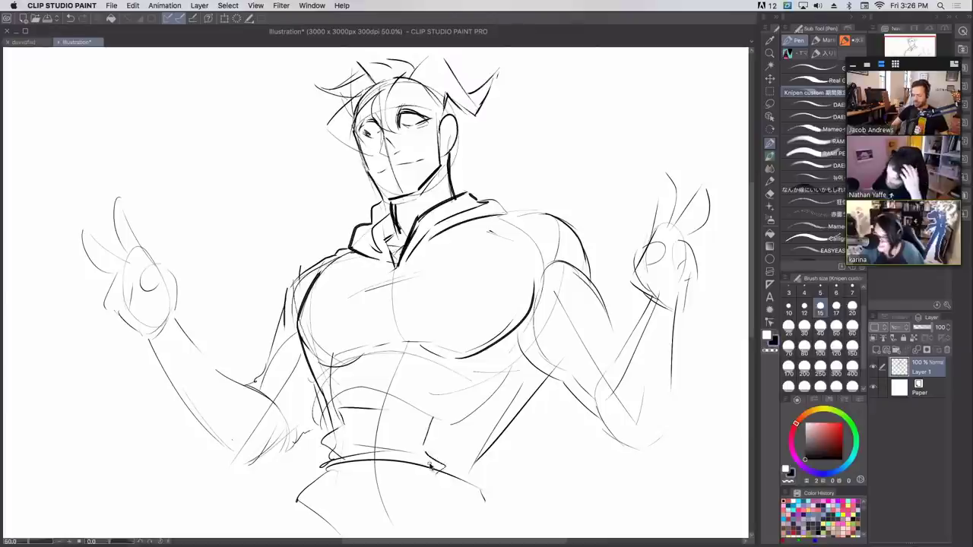
# - Thicken the far chest contour and add short, dark fold strokes below the collar's point
pyautogui.moveTo(302, 347); pyautogui.dragTo(326, 264)
pyautogui.press('super+z')
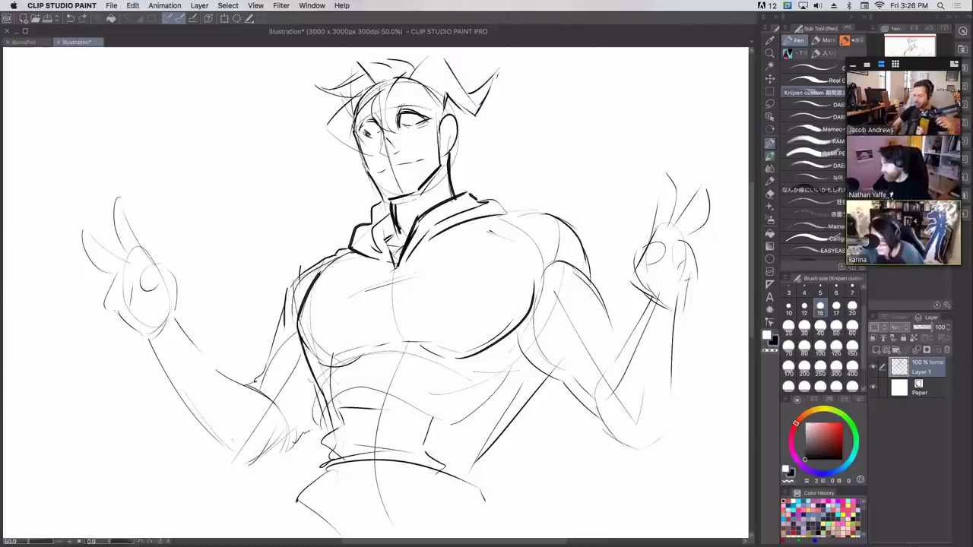
pyautogui.moveTo(307, 353); pyautogui.dragTo(346, 257)
pyautogui.moveTo(298, 339); pyautogui.dragTo(341, 259)
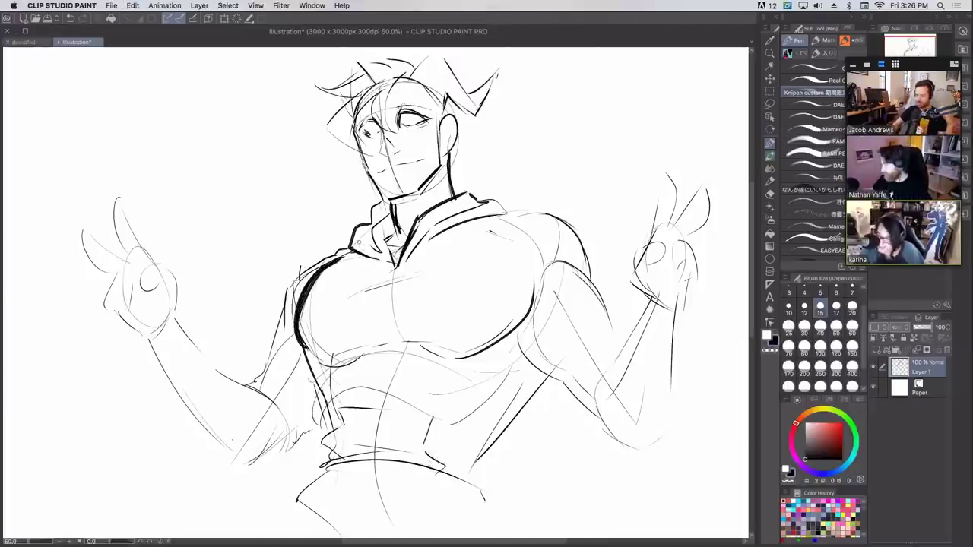
pyautogui.moveTo(307, 348); pyautogui.dragTo(350, 267)
pyautogui.moveTo(309, 309)
pyautogui.mouseDown()
pyautogui.moveTo(355, 253)
pyautogui.moveTo(420, 268)
pyautogui.moveTo(410, 270)
pyautogui.mouseUp()
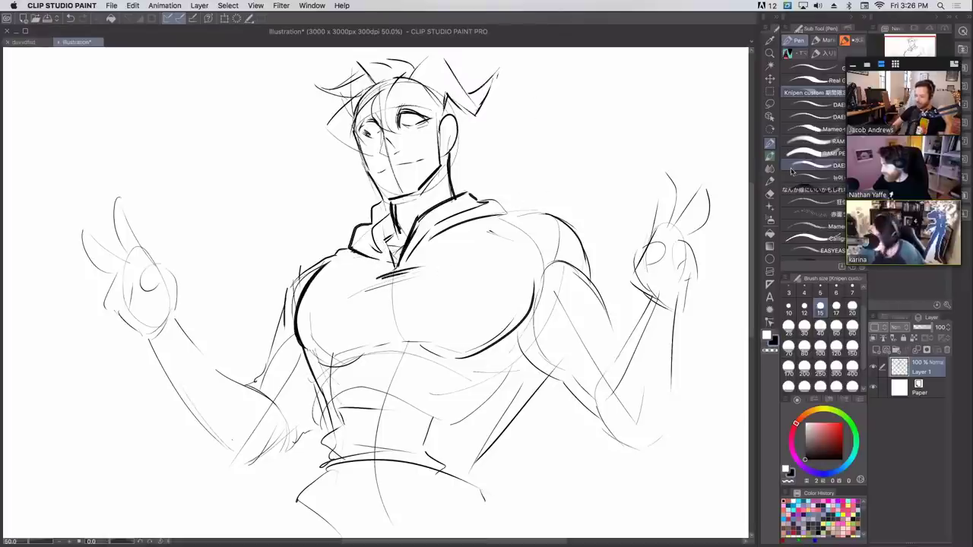
# - Erase the lower contour of the far pectoral and draw long vertical fabric folds down the middle of the shirt
pyautogui.click(770, 193)
pyautogui.moveTo(310, 338)
pyautogui.mouseDown()
pyautogui.moveTo(363, 380)
pyautogui.moveTo(335, 381)
pyautogui.mouseUp()
pyautogui.click(768, 142)
pyautogui.moveTo(391, 308)
pyautogui.mouseDown()
pyautogui.moveTo(408, 404)
pyautogui.moveTo(386, 371)
pyautogui.mouseUp()
pyautogui.press('super+z')
pyautogui.press('super+z')
pyautogui.moveTo(392, 276)
pyautogui.mouseDown()
pyautogui.moveTo(376, 328)
pyautogui.moveTo(391, 396)
pyautogui.mouseUp()
pyautogui.moveTo(376, 321)
pyautogui.mouseDown()
pyautogui.moveTo(375, 371)
pyautogui.moveTo(389, 395)
pyautogui.mouseUp()
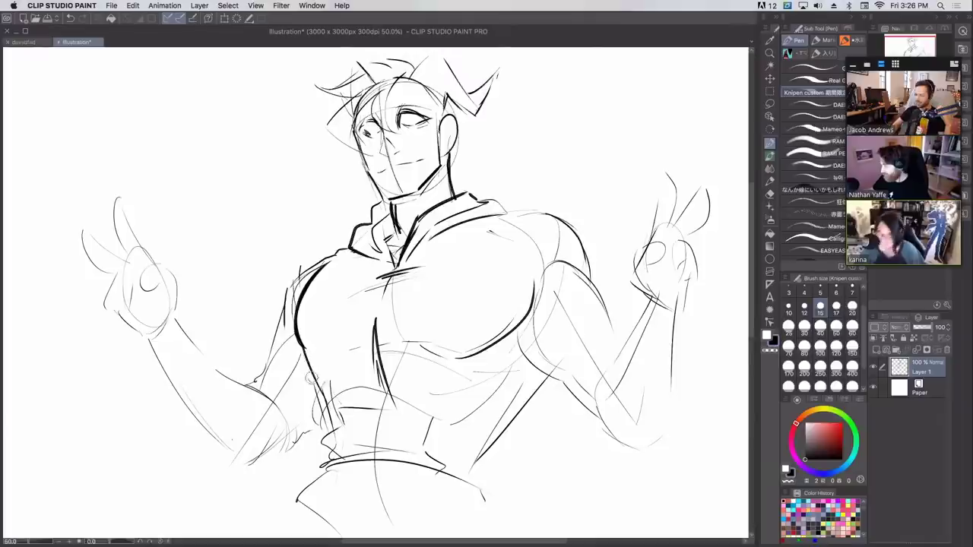
# - Redraw the shirt's far side down from the chest and darken the bottom band's upper edge and both ends
pyautogui.moveTo(299, 353); pyautogui.dragTo(327, 413)
pyautogui.moveTo(296, 313)
pyautogui.mouseDown()
pyautogui.moveTo(319, 382)
pyautogui.moveTo(327, 467)
pyautogui.mouseUp()
pyautogui.press('super+z')
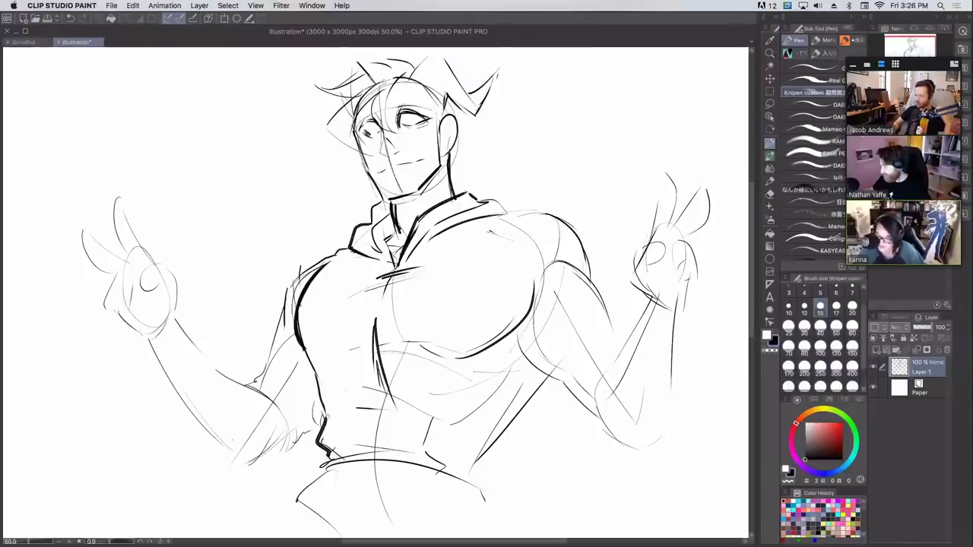
pyautogui.moveTo(322, 409)
pyautogui.mouseDown()
pyautogui.moveTo(385, 408)
pyautogui.moveTo(374, 402)
pyautogui.mouseUp()
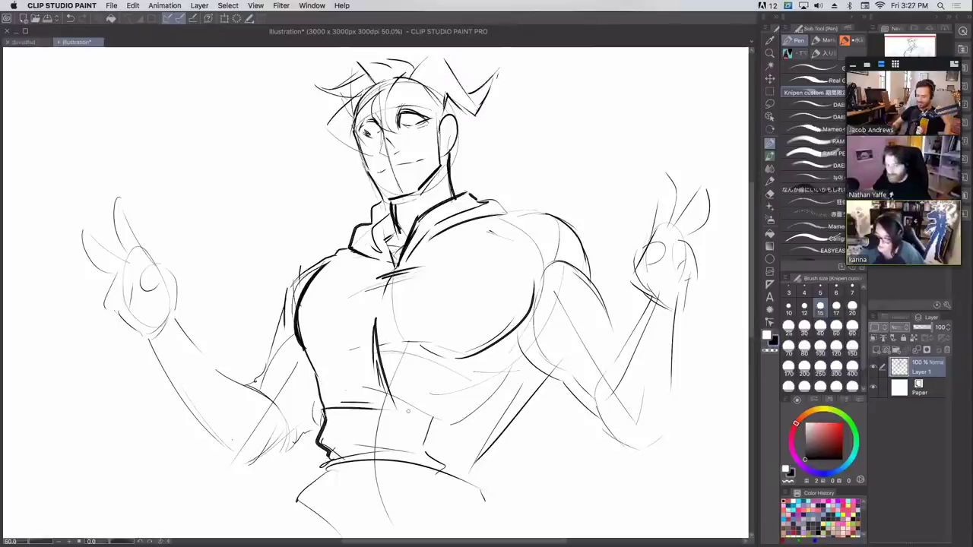
pyautogui.moveTo(431, 419); pyautogui.dragTo(448, 474)
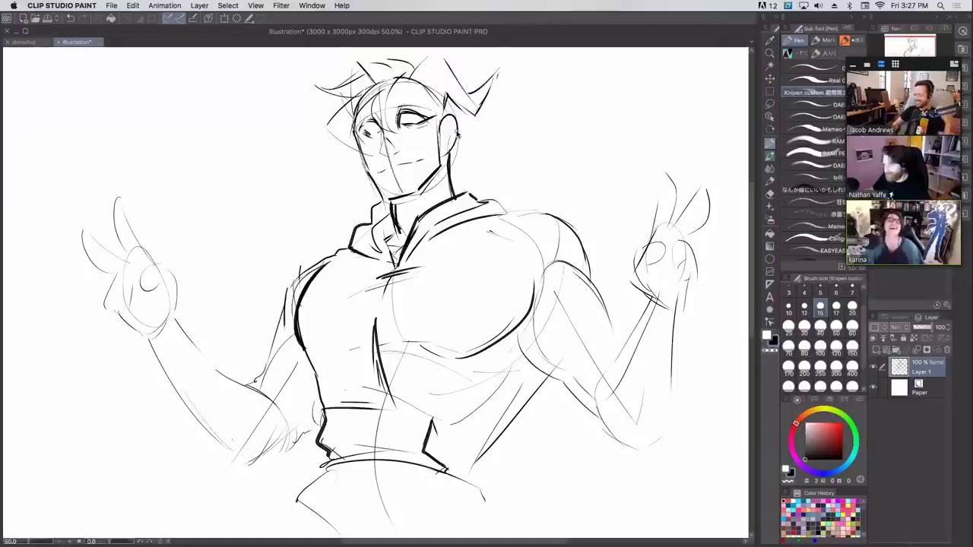
# - Erase stray lines inside the near eye with a size 12 eraser and return to the pen
pyautogui.click(769, 193)
pyautogui.click(804, 308)
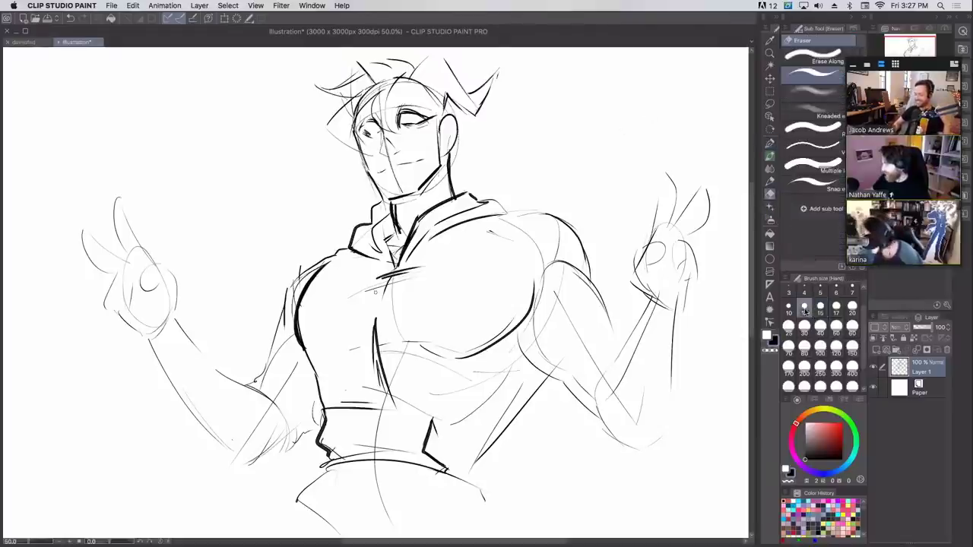
pyautogui.moveTo(403, 124)
pyautogui.mouseDown()
pyautogui.moveTo(438, 115)
pyautogui.moveTo(419, 110)
pyautogui.moveTo(427, 115)
pyautogui.mouseUp()
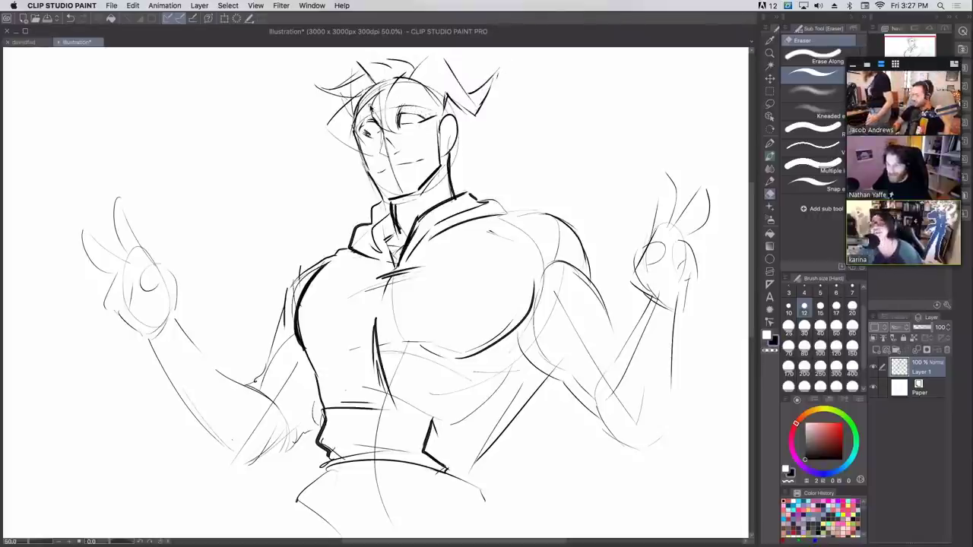
pyautogui.click(770, 143)
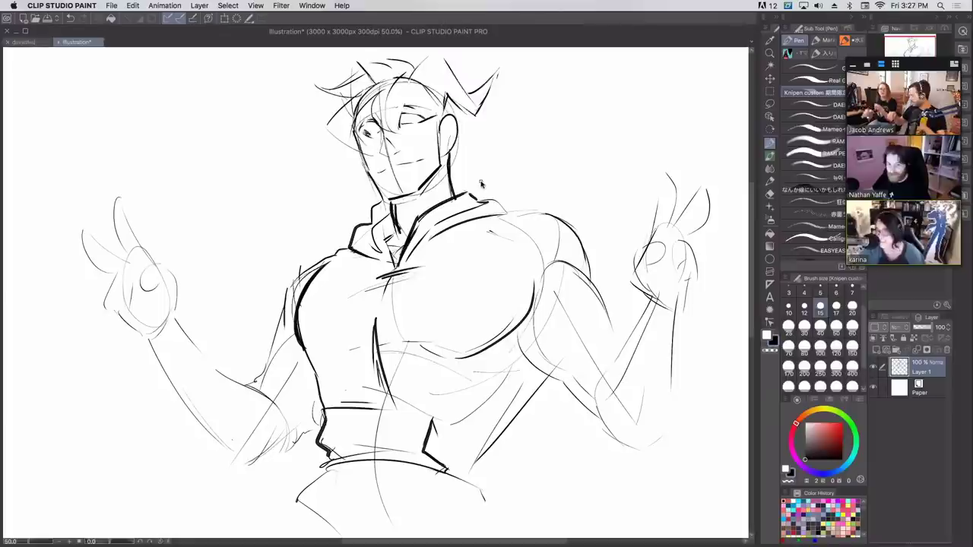
# - Darken the near eyebrow and upper eyelid, ink the nose bridge, and add cheek marks and short strokes along the near jaw
pyautogui.moveTo(396, 117); pyautogui.dragTo(422, 107)
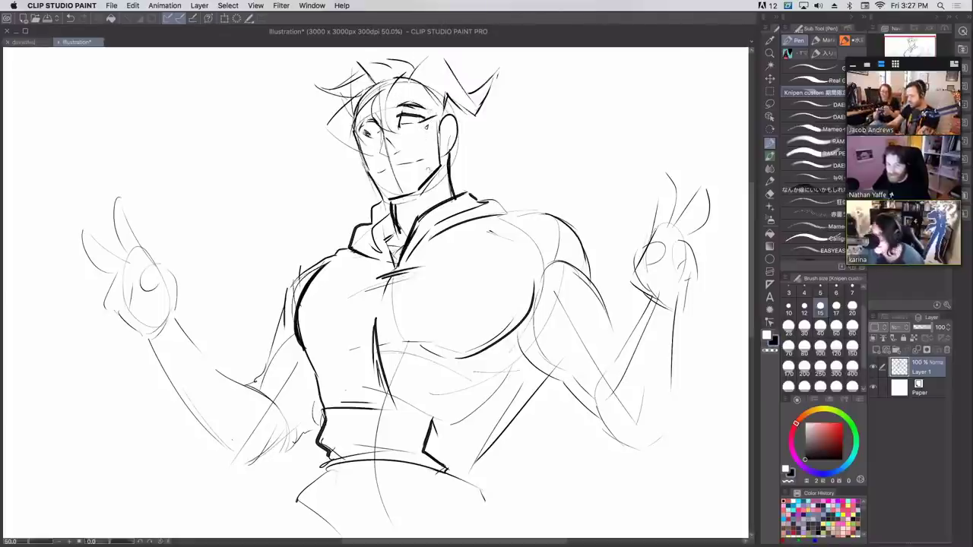
pyautogui.moveTo(427, 170)
pyautogui.mouseDown()
pyautogui.moveTo(433, 144)
pyautogui.moveTo(428, 168)
pyautogui.mouseUp()
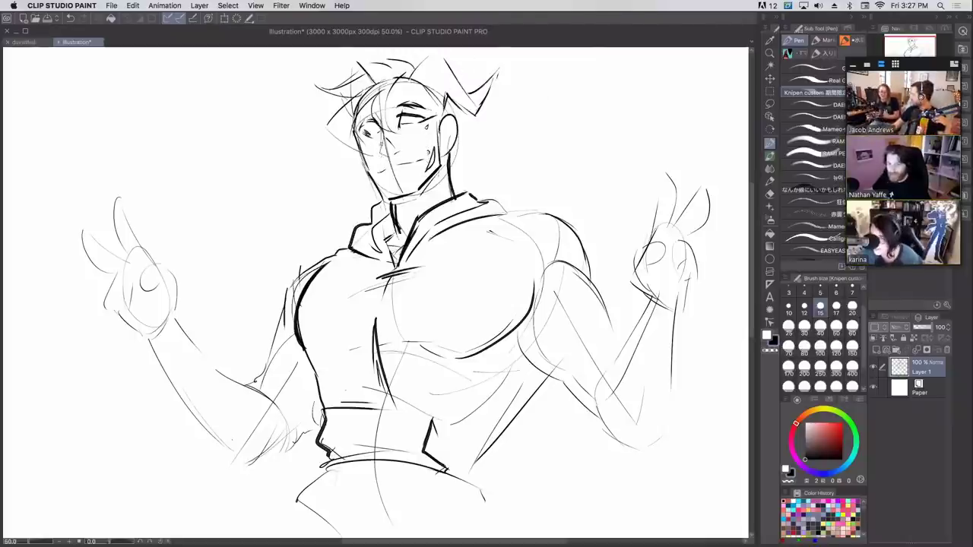
pyautogui.moveTo(380, 121); pyautogui.dragTo(390, 158)
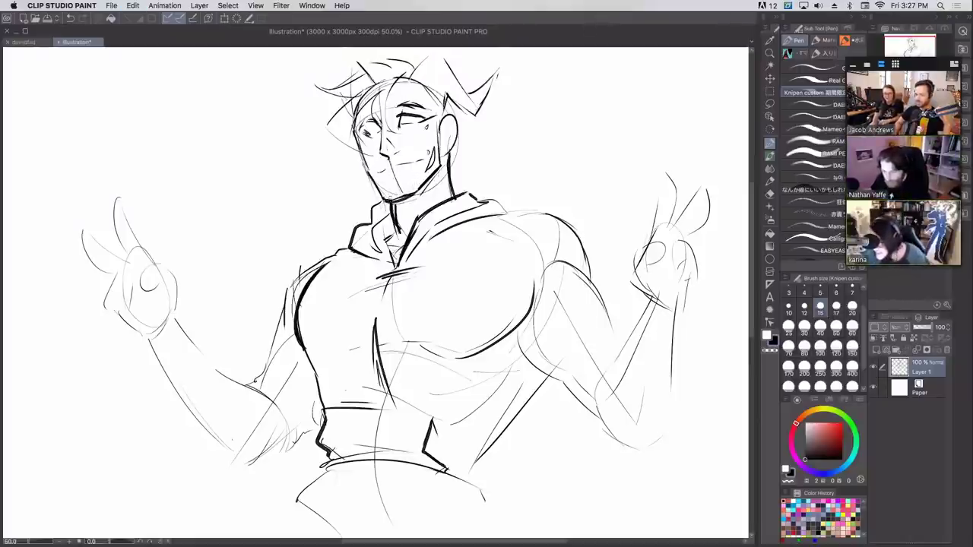
pyautogui.moveTo(430, 147); pyautogui.dragTo(433, 153)
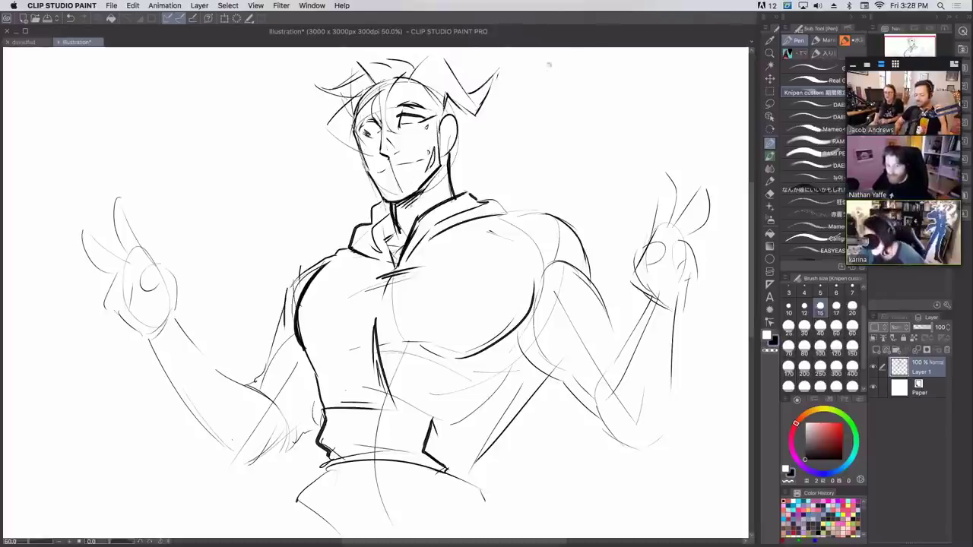
pyautogui.moveTo(399, 116); pyautogui.dragTo(425, 118)
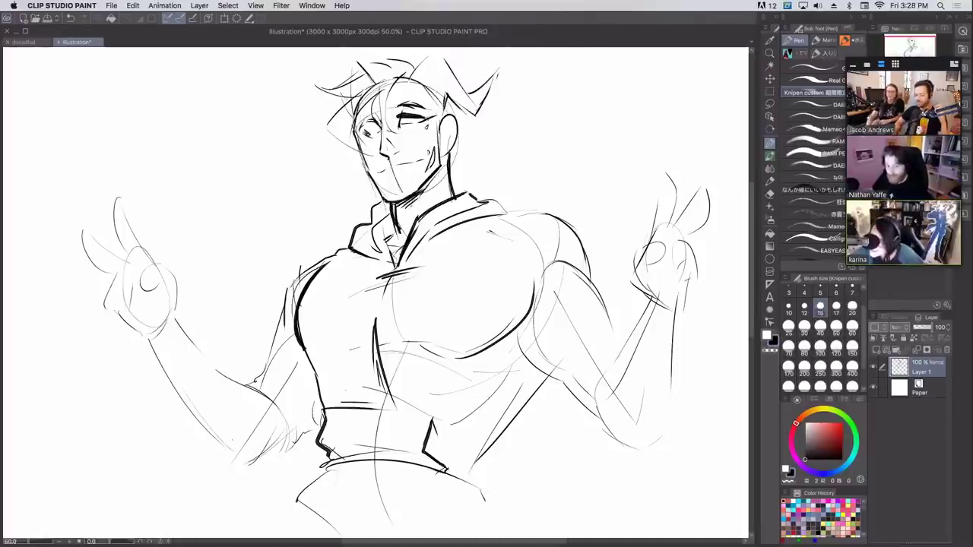
pyautogui.press('super+z')
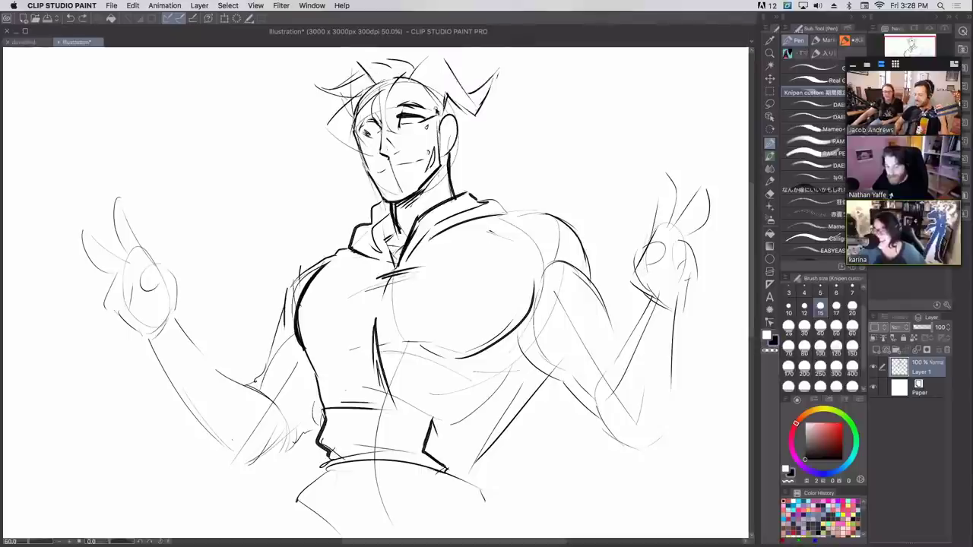
pyautogui.press('super+z')
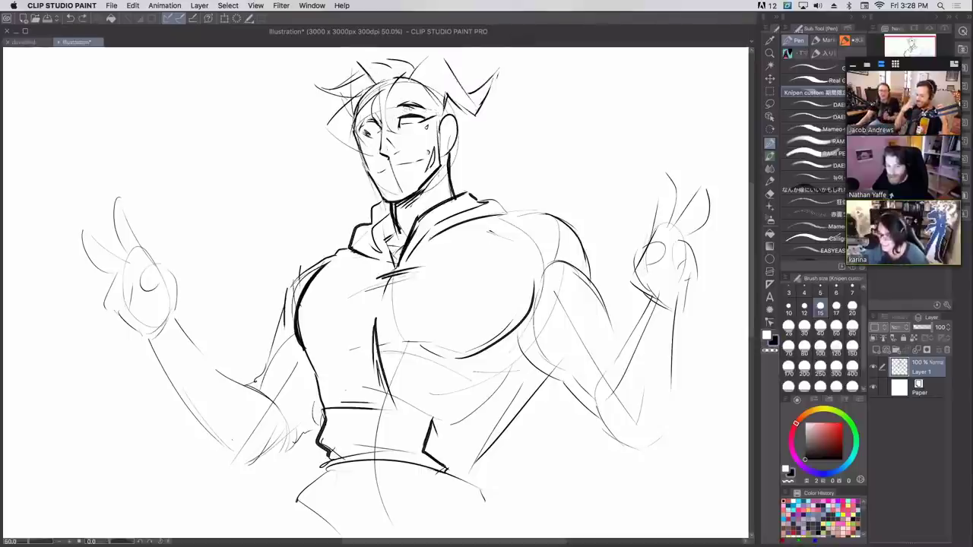
# - Draw an iris inside the near eye and add a short dark line below the mouth
pyautogui.moveTo(404, 118); pyautogui.dragTo(415, 120)
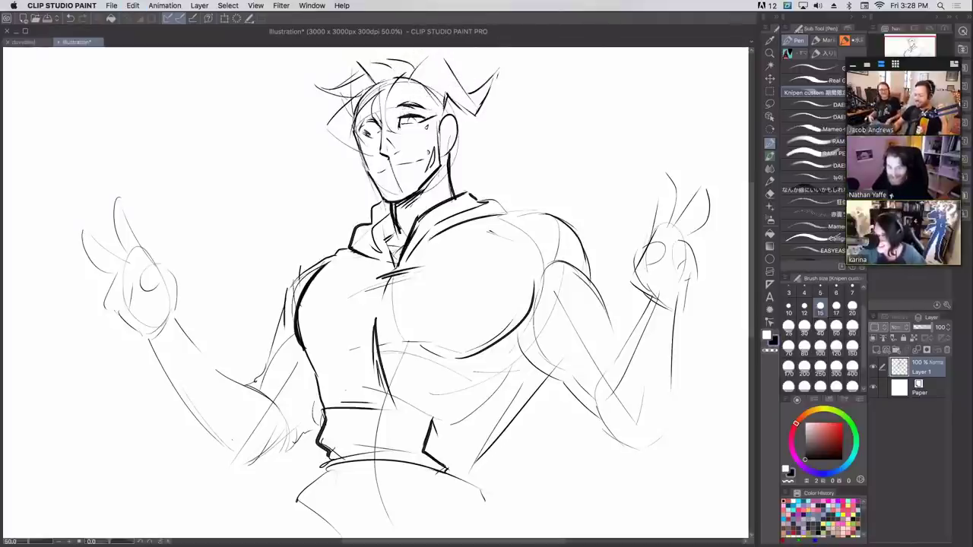
pyautogui.press('super+z')
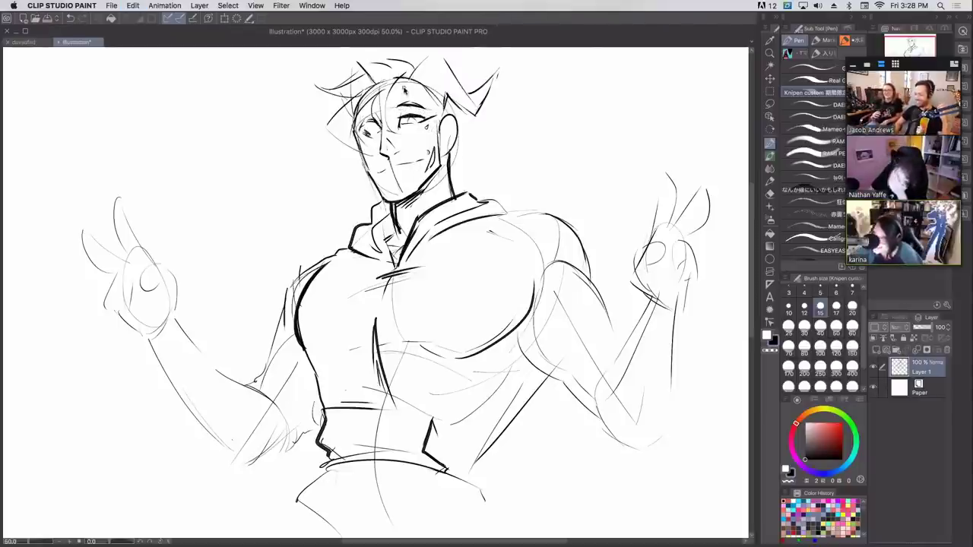
pyautogui.moveTo(390, 175); pyautogui.dragTo(399, 175)
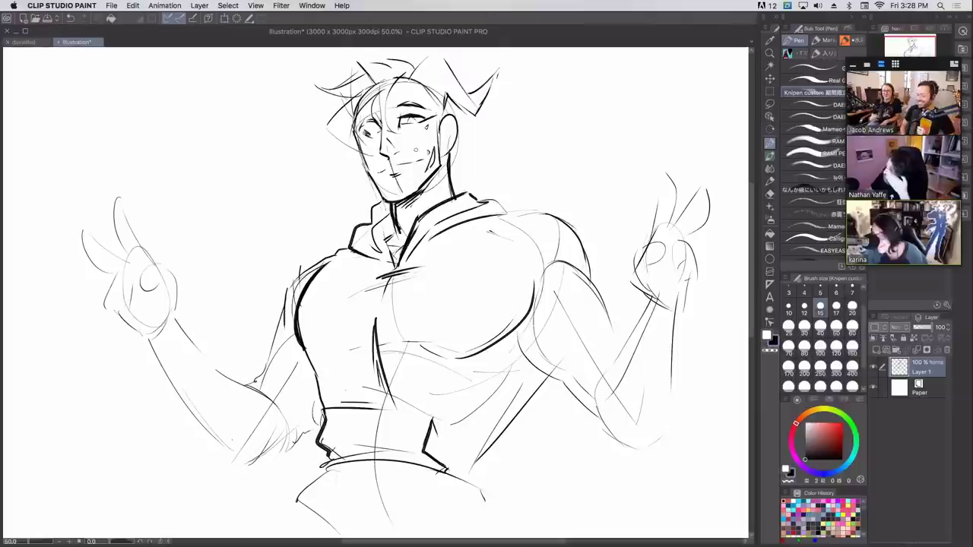
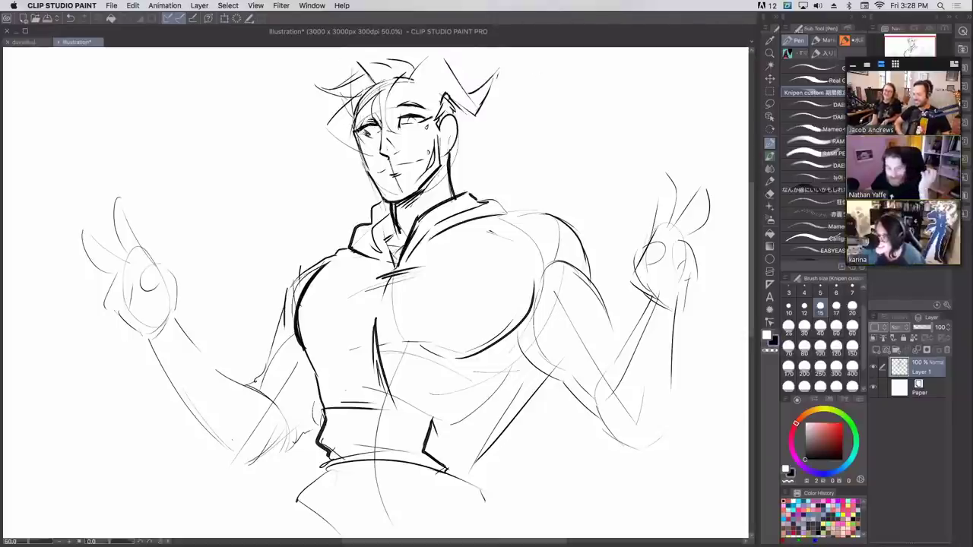
# - Redraw the far eye with a dark upper eyelid line and a small iris beneath it
pyautogui.moveTo(356, 131)
pyautogui.mouseDown()
pyautogui.moveTo(390, 127)
pyautogui.moveTo(378, 129)
pyautogui.mouseUp()
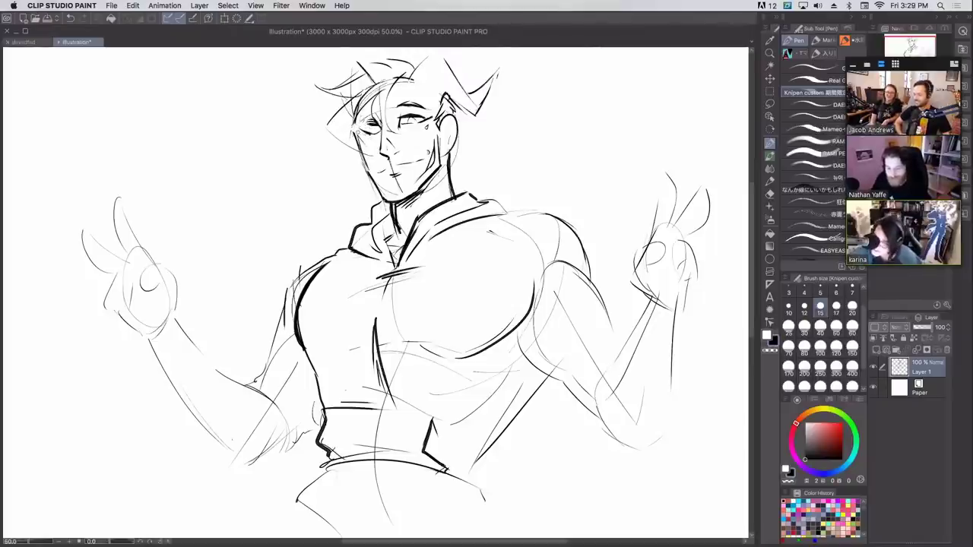
pyautogui.moveTo(395, 137); pyautogui.dragTo(397, 145)
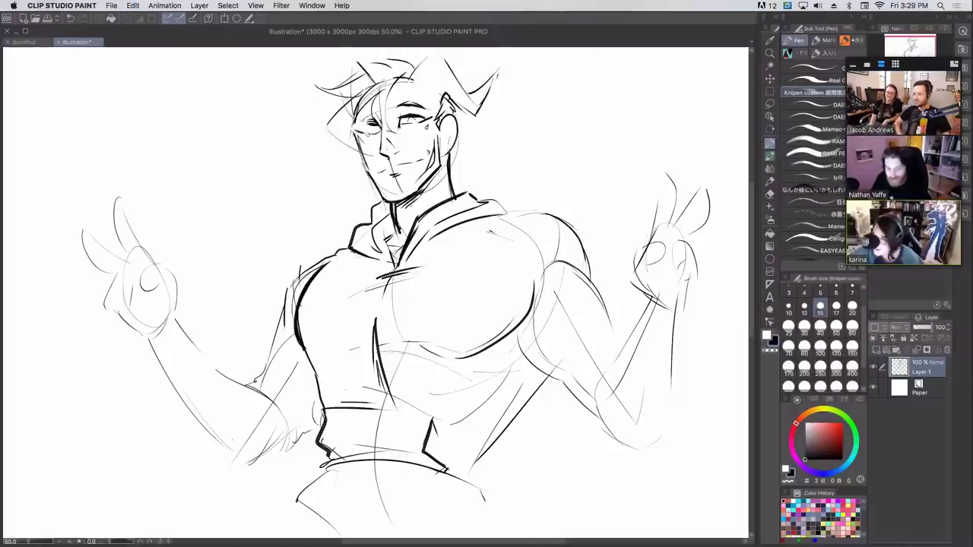
pyautogui.press('super+z')
pyautogui.press('super+z')
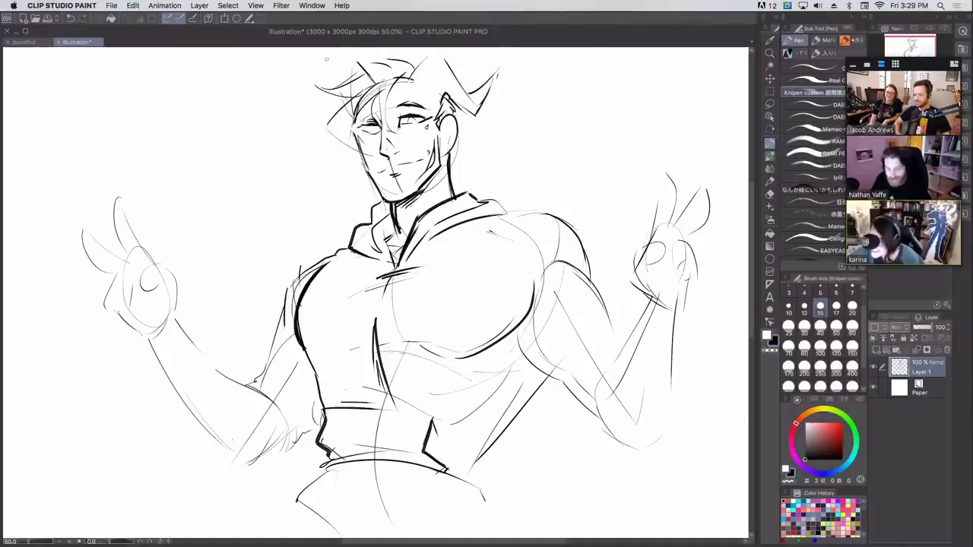
pyautogui.press('super+z')
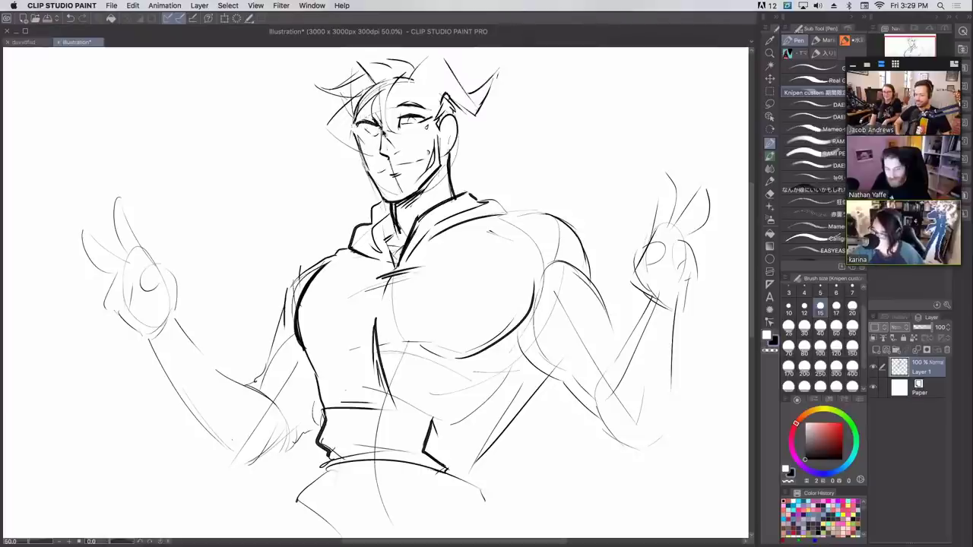
pyautogui.moveTo(369, 131); pyautogui.dragTo(375, 133)
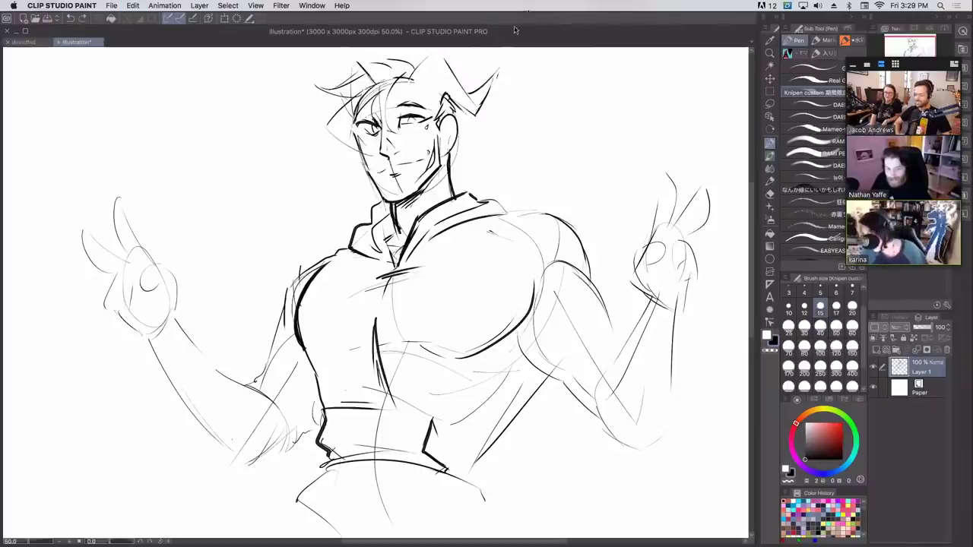
# - Try outlining the near ear with dark inner fold lines
pyautogui.moveTo(441, 134)
pyautogui.mouseDown()
pyautogui.moveTo(453, 117)
pyautogui.moveTo(446, 153)
pyautogui.moveTo(456, 118)
pyautogui.moveTo(445, 154)
pyautogui.moveTo(446, 145)
pyautogui.mouseUp()
pyautogui.press('super+z')
pyautogui.press('super+z')
pyautogui.moveTo(443, 133); pyautogui.dragTo(453, 121)
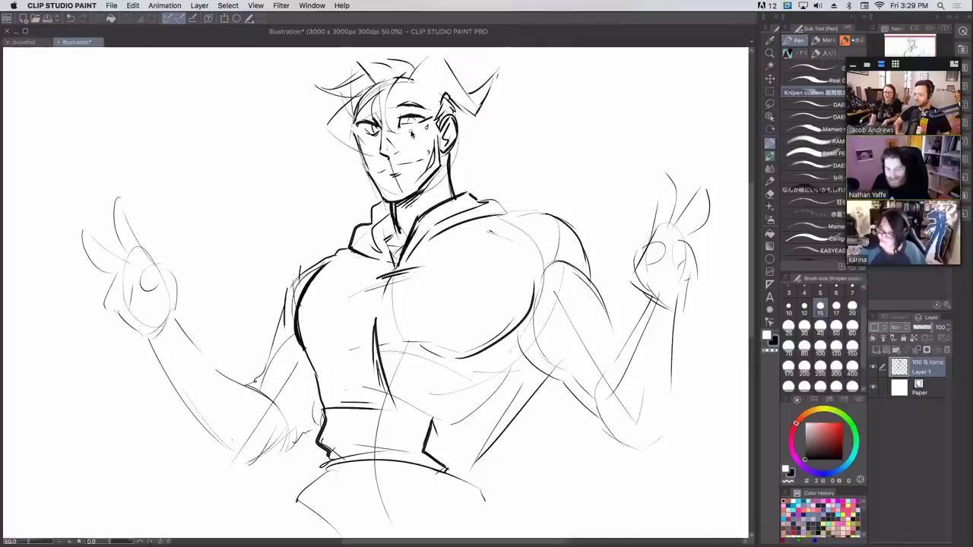
# - Try heavier crossing marks around the far eye and thicker curved hair strokes framing the far side of the face
pyautogui.moveTo(367, 133); pyautogui.dragTo(378, 127)
pyautogui.moveTo(368, 139)
pyautogui.mouseDown()
pyautogui.moveTo(379, 126)
pyautogui.moveTo(353, 131)
pyautogui.moveTo(360, 137)
pyautogui.mouseUp()
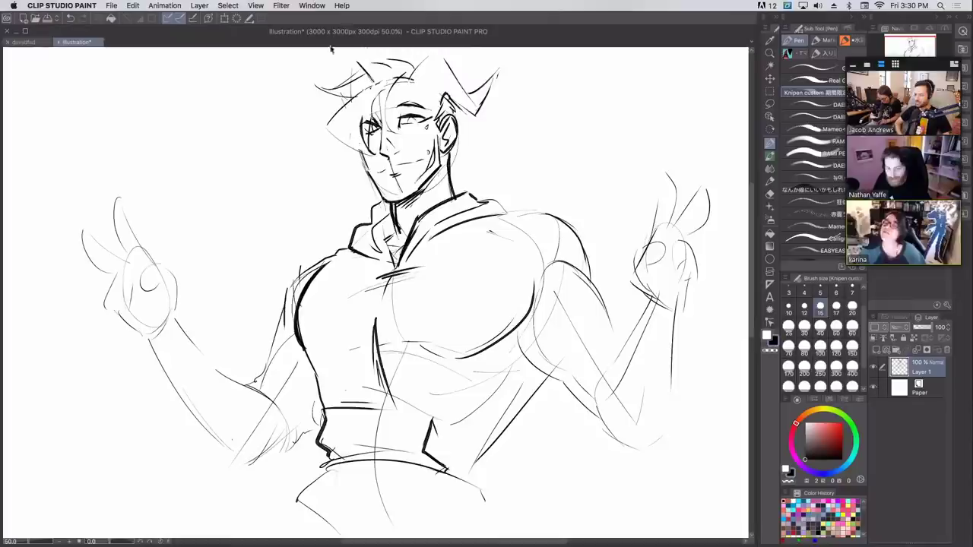
pyautogui.moveTo(357, 78)
pyautogui.mouseDown()
pyautogui.moveTo(319, 106)
pyautogui.moveTo(339, 101)
pyautogui.moveTo(343, 139)
pyautogui.moveTo(363, 155)
pyautogui.mouseUp()
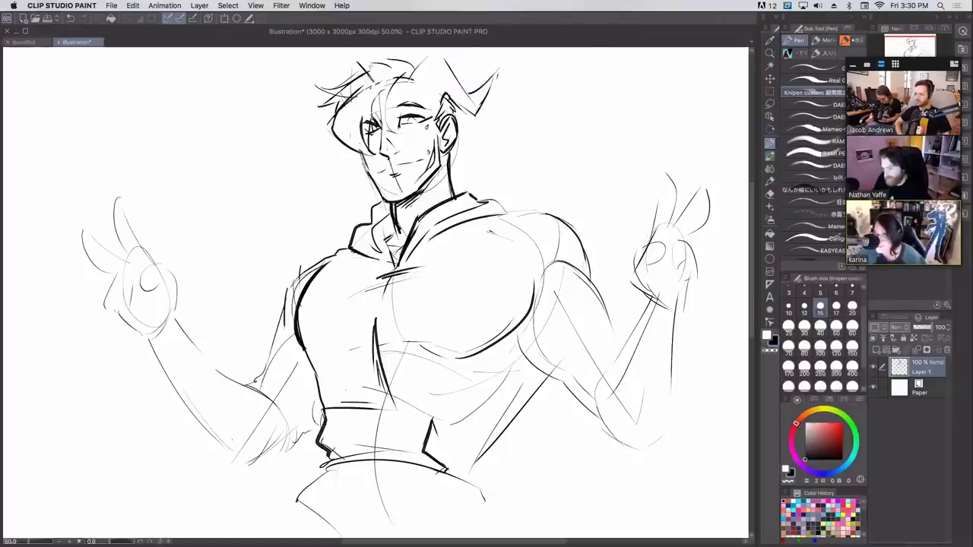
pyautogui.moveTo(363, 69)
pyautogui.mouseDown()
pyautogui.moveTo(375, 82)
pyautogui.moveTo(380, 62)
pyautogui.mouseUp()
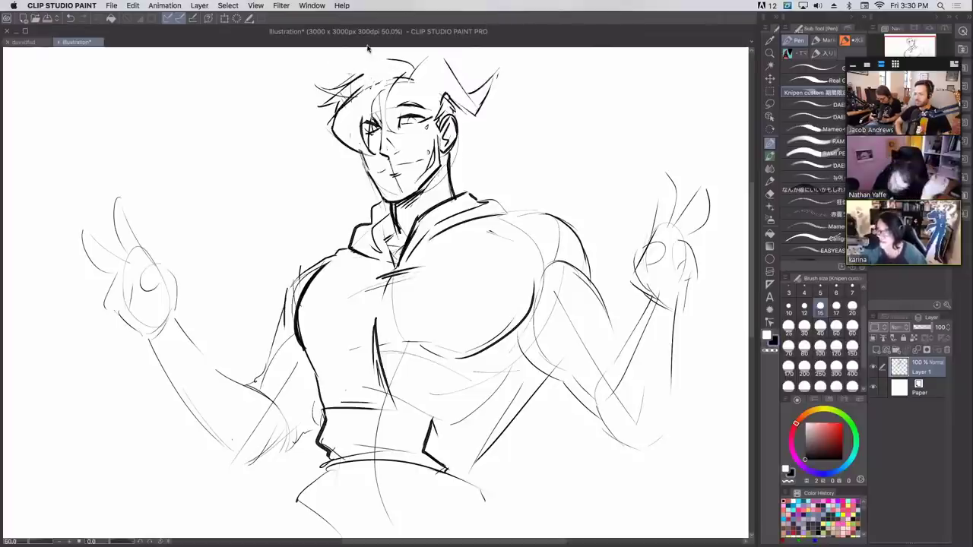
# - Undo the recent hair, far-eye and ear strokes
pyautogui.press('super+z')
pyautogui.press('super+z')
pyautogui.press('super+z')
pyautogui.press('super+z')
pyautogui.press('super+z')
pyautogui.press('super+z')
pyautogui.press('super+z')
pyautogui.press('super+z')
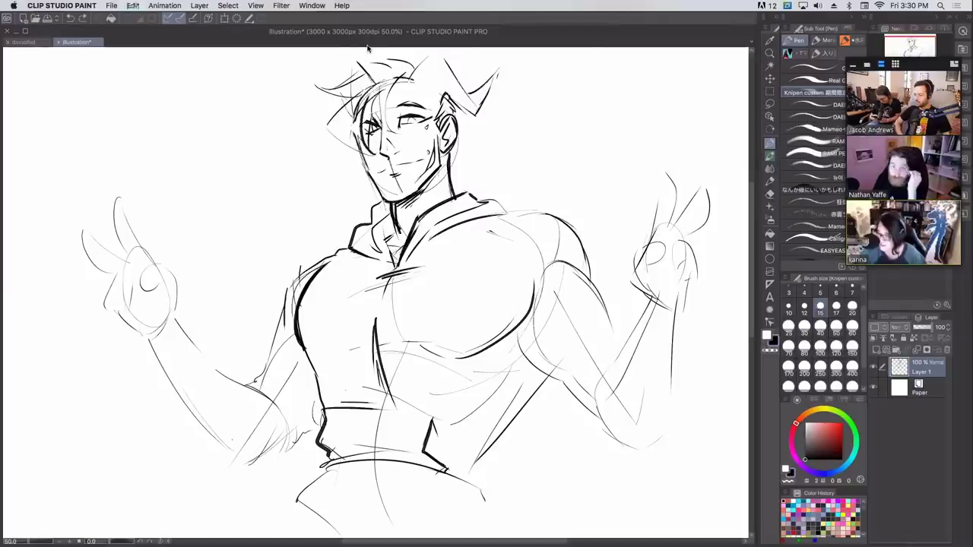
pyautogui.press('super+z')
pyautogui.press('super+z')
pyautogui.press('super+z')
pyautogui.press('super+z')
pyautogui.press('super+z')
pyautogui.press('super+z')
pyautogui.press('super+z')
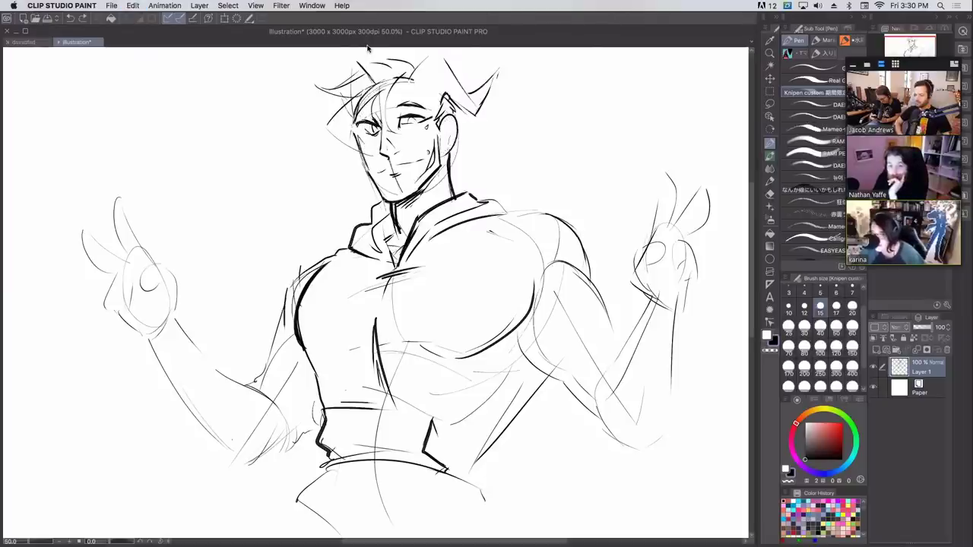
# - Redraw the near ear with short, dark contour strokes and refine the iris of the far eye
pyautogui.press('super+y')
pyautogui.moveTo(440, 137)
pyautogui.mouseDown()
pyautogui.moveTo(450, 113)
pyautogui.moveTo(457, 140)
pyautogui.moveTo(442, 158)
pyautogui.mouseUp()
pyautogui.press('super+z')
pyautogui.press('super+z')
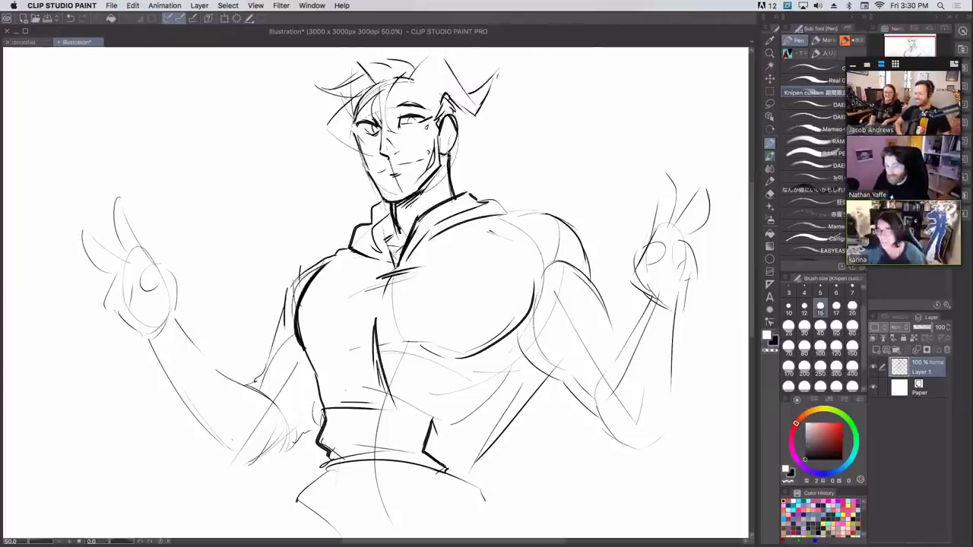
pyautogui.moveTo(443, 155)
pyautogui.mouseDown()
pyautogui.moveTo(457, 137)
pyautogui.moveTo(447, 182)
pyautogui.mouseUp()
pyautogui.press('super+z')
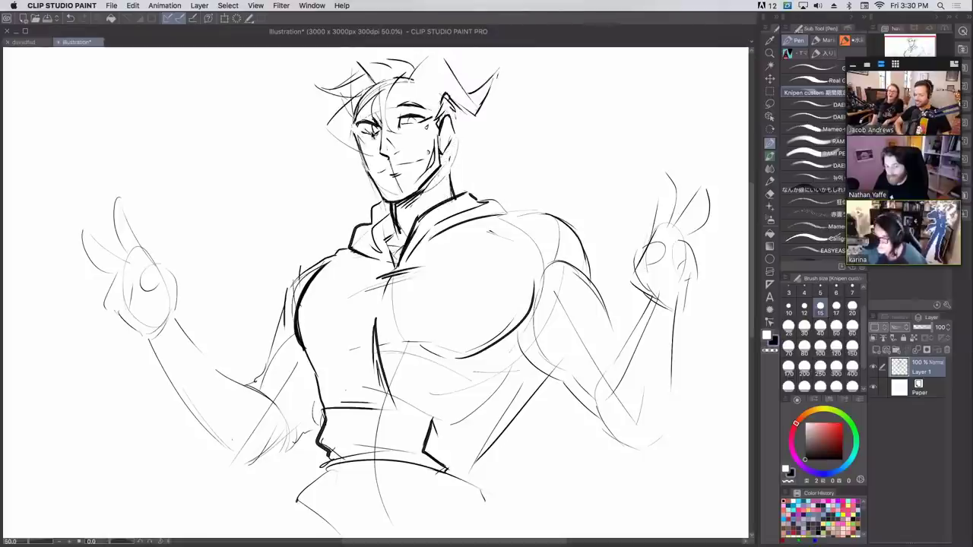
pyautogui.press('super+z')
pyautogui.moveTo(367, 132); pyautogui.dragTo(377, 134)
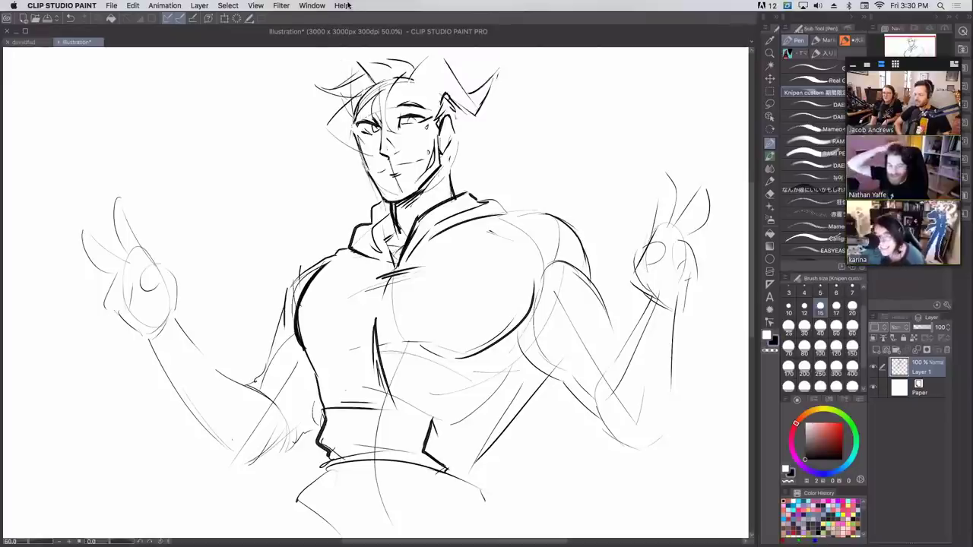
# - Redraw the large hair spike above the ear with thick curved strokes and restore the back neck line below the ear
pyautogui.moveTo(413, 79)
pyautogui.mouseDown()
pyautogui.moveTo(429, 55)
pyautogui.moveTo(449, 56)
pyautogui.moveTo(472, 92)
pyautogui.moveTo(487, 74)
pyautogui.moveTo(469, 111)
pyautogui.mouseUp()
pyautogui.press('super+z')
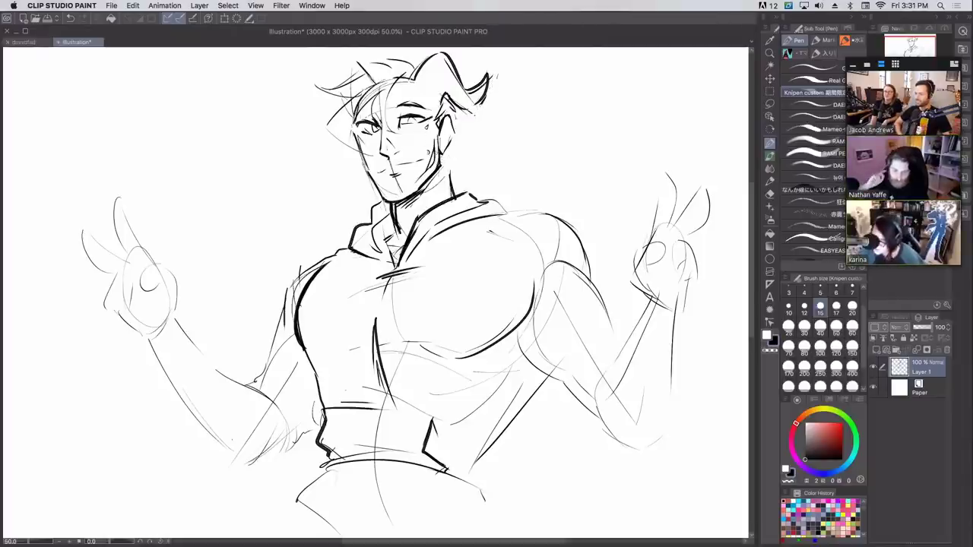
pyautogui.moveTo(439, 153); pyautogui.dragTo(452, 193)
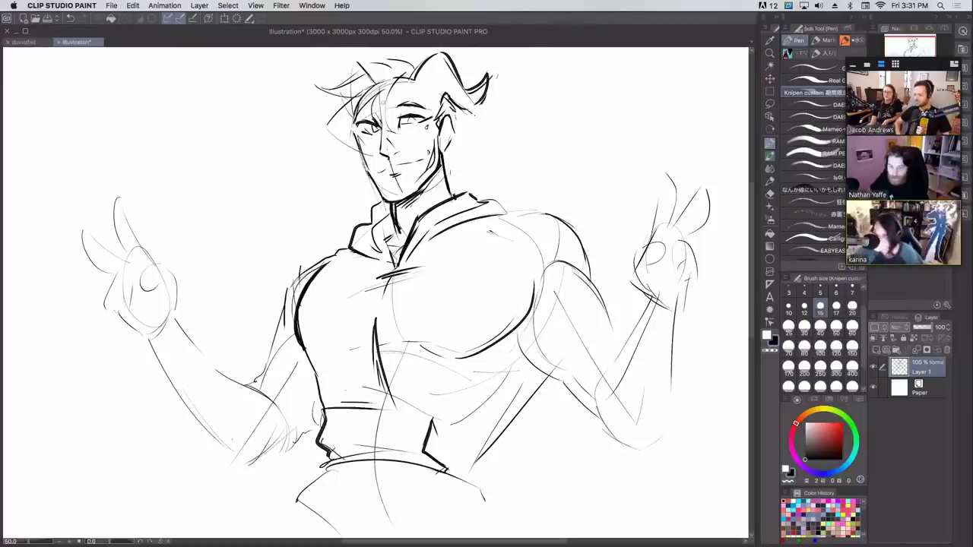
# - Ink the fringe strand over the forehead, the crown hair and the smile line, and sketch a letter D on the upper chest
pyautogui.moveTo(385, 129); pyautogui.dragTo(403, 69)
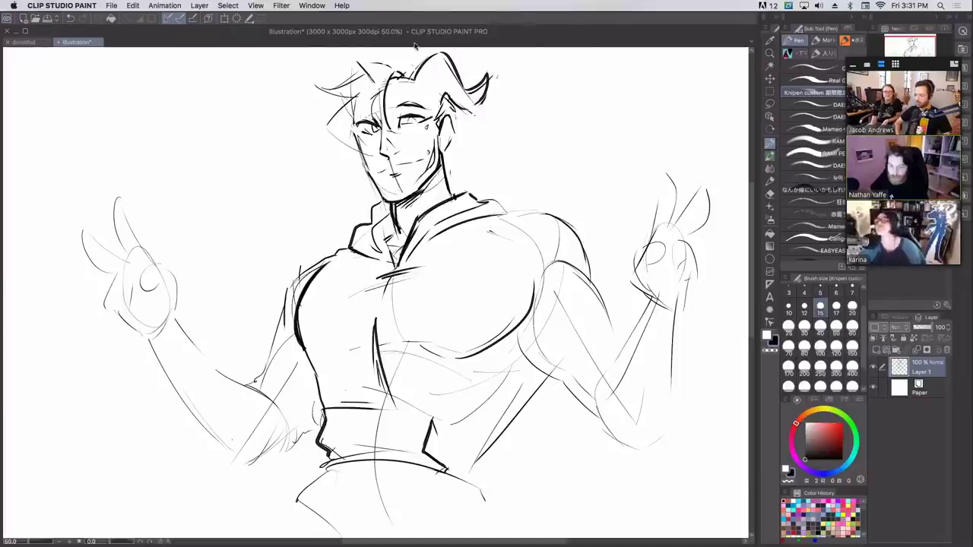
pyautogui.moveTo(317, 79); pyautogui.dragTo(342, 95)
pyautogui.moveTo(317, 79)
pyautogui.mouseDown()
pyautogui.moveTo(370, 62)
pyautogui.moveTo(423, 70)
pyautogui.mouseUp()
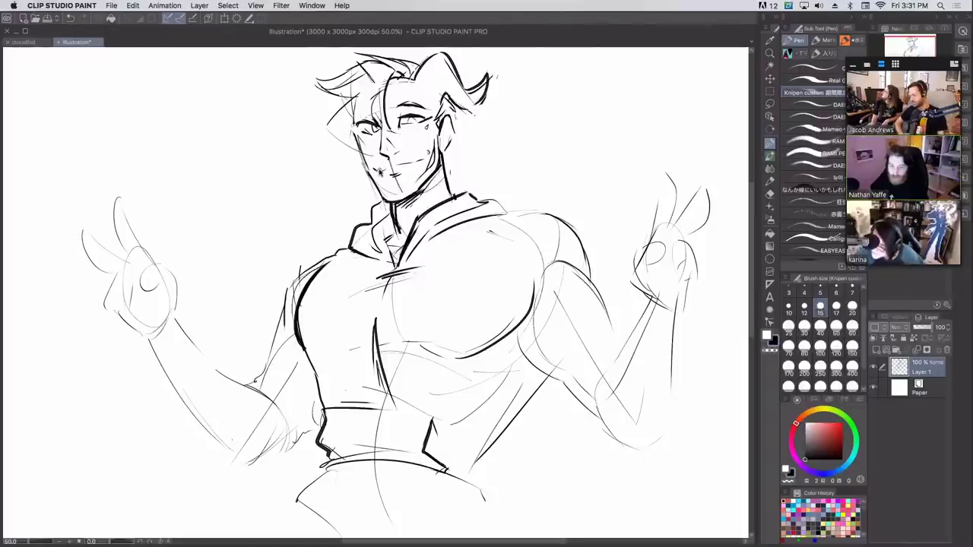
pyautogui.press('super+z')
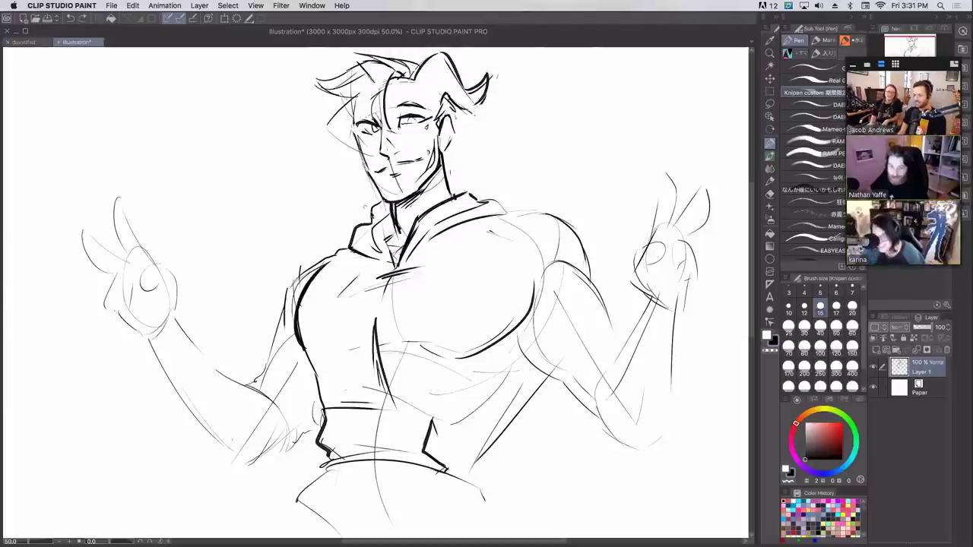
pyautogui.moveTo(341, 302); pyautogui.dragTo(368, 290)
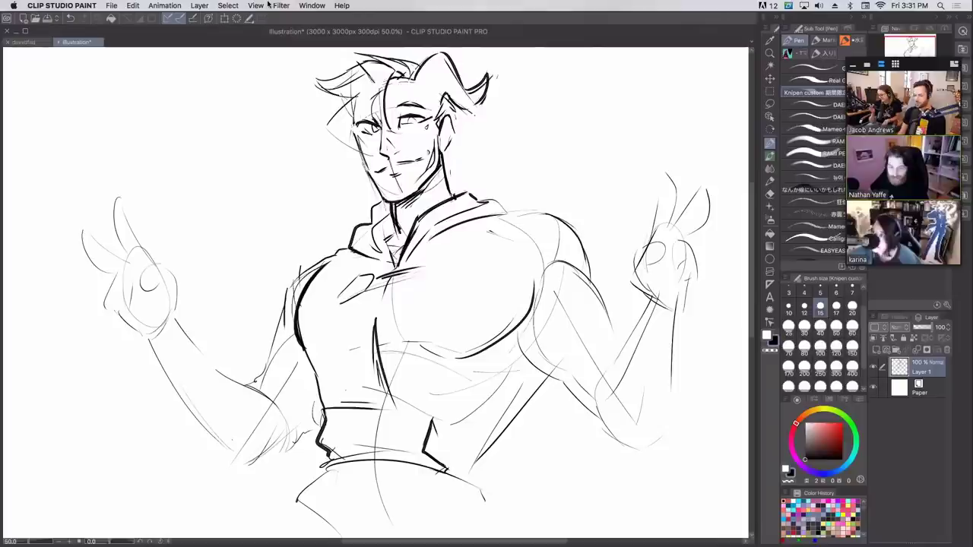
# - Rework the hair on the left side of the head, inking the long side locks that frame the forehead and eye
pyautogui.press('super+z')
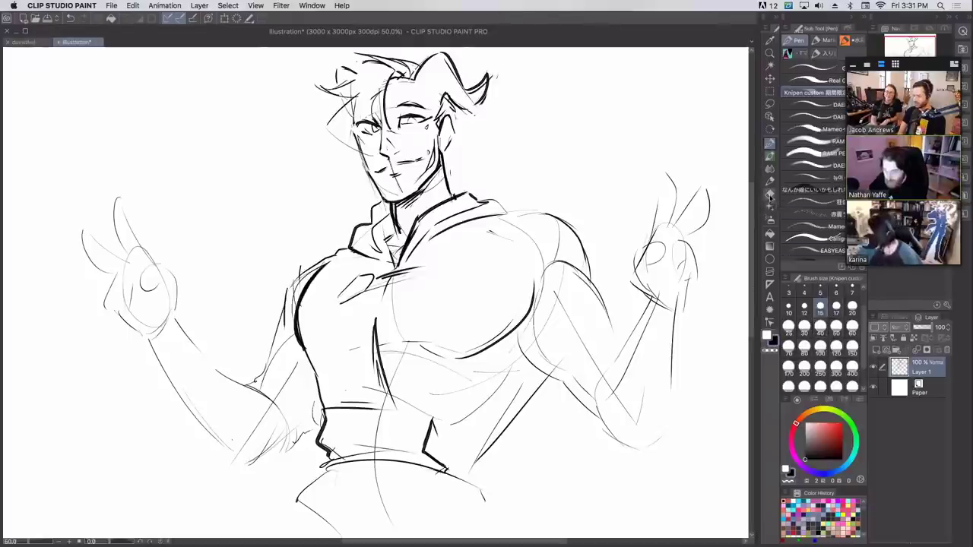
pyautogui.click(770, 193)
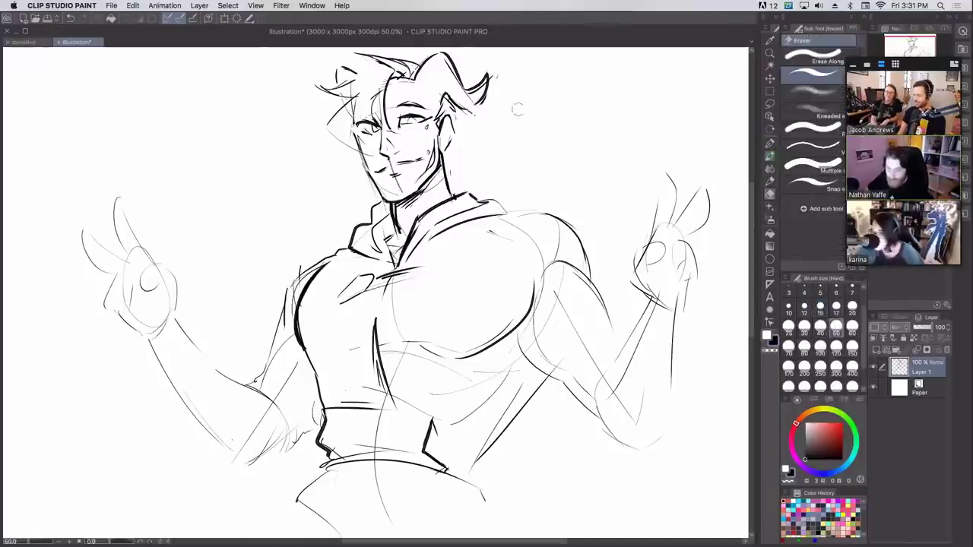
pyautogui.click(770, 143)
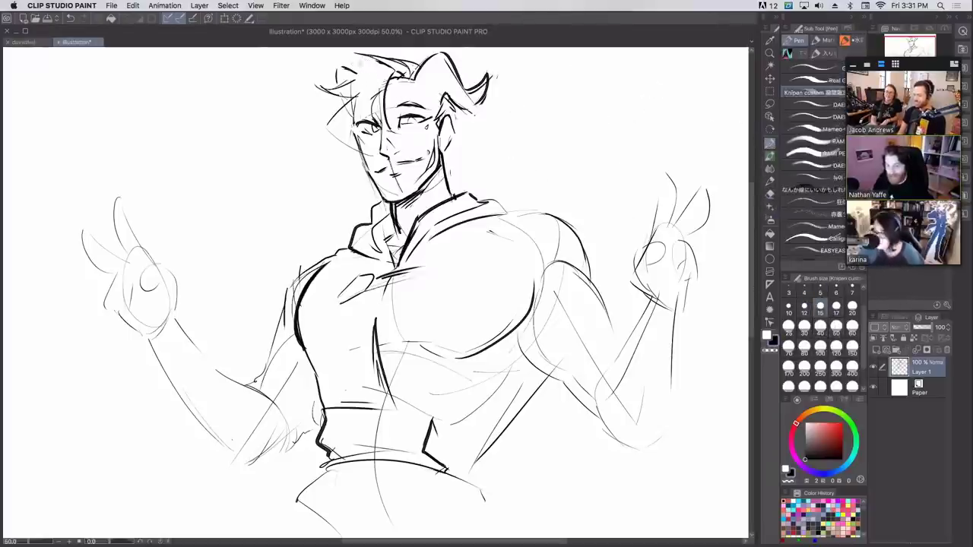
pyautogui.moveTo(371, 70)
pyautogui.mouseDown()
pyautogui.moveTo(327, 95)
pyautogui.moveTo(328, 122)
pyautogui.moveTo(352, 145)
pyautogui.mouseUp()
pyautogui.press('super+z')
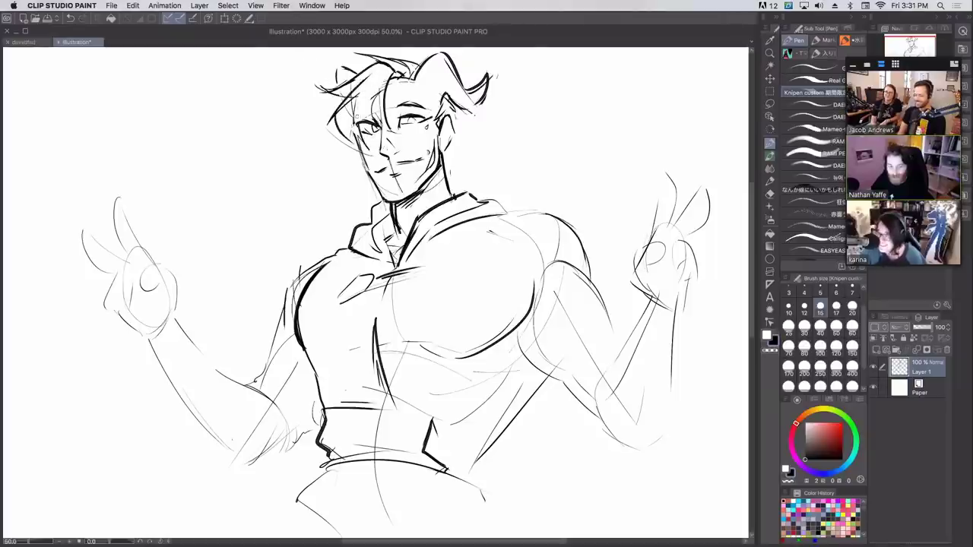
pyautogui.moveTo(371, 74)
pyautogui.mouseDown()
pyautogui.moveTo(355, 120)
pyautogui.moveTo(377, 139)
pyautogui.mouseUp()
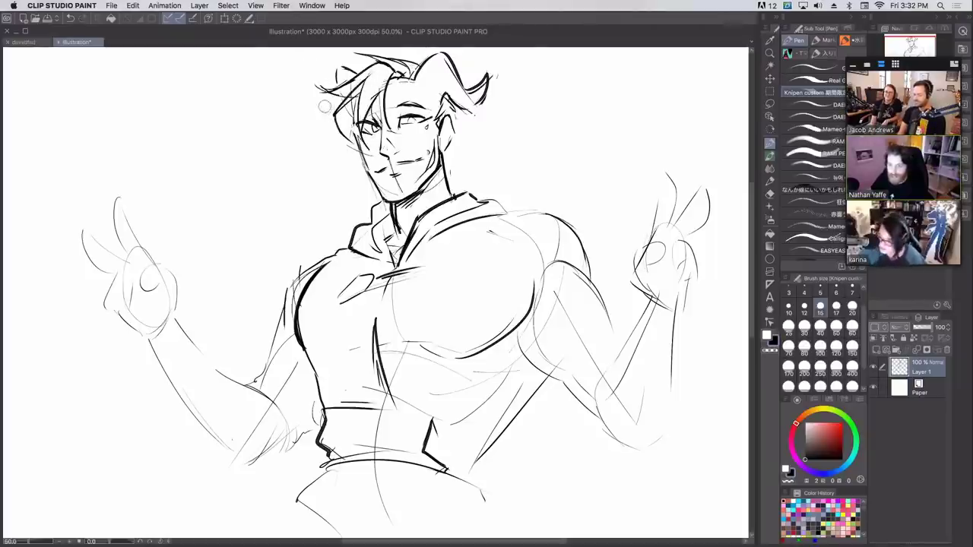
pyautogui.moveTo(345, 121)
pyautogui.mouseDown()
pyautogui.moveTo(360, 139)
pyautogui.moveTo(364, 79)
pyautogui.mouseUp()
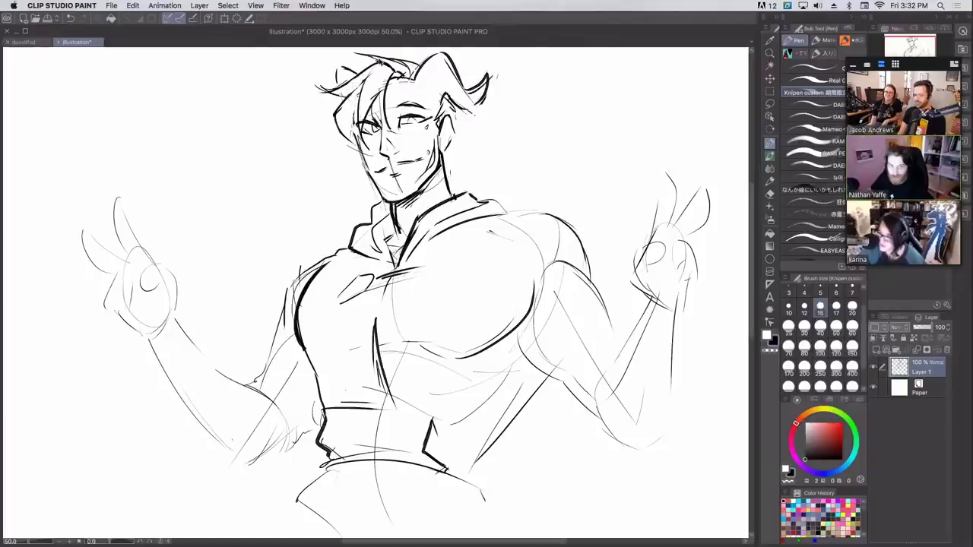
pyautogui.press('super+z')
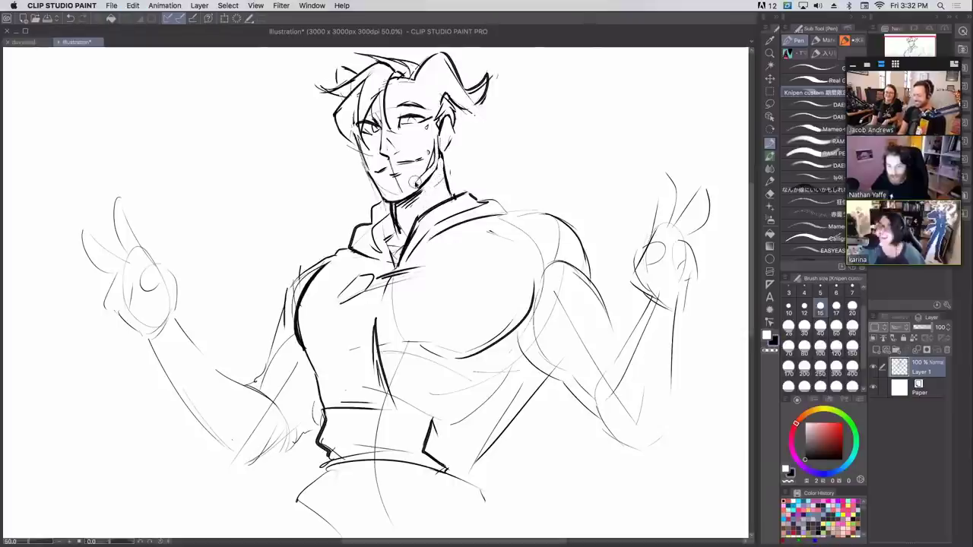
# - Ink the ear details and the neck line running down behind the jaw
pyautogui.moveTo(449, 173); pyautogui.dragTo(446, 143)
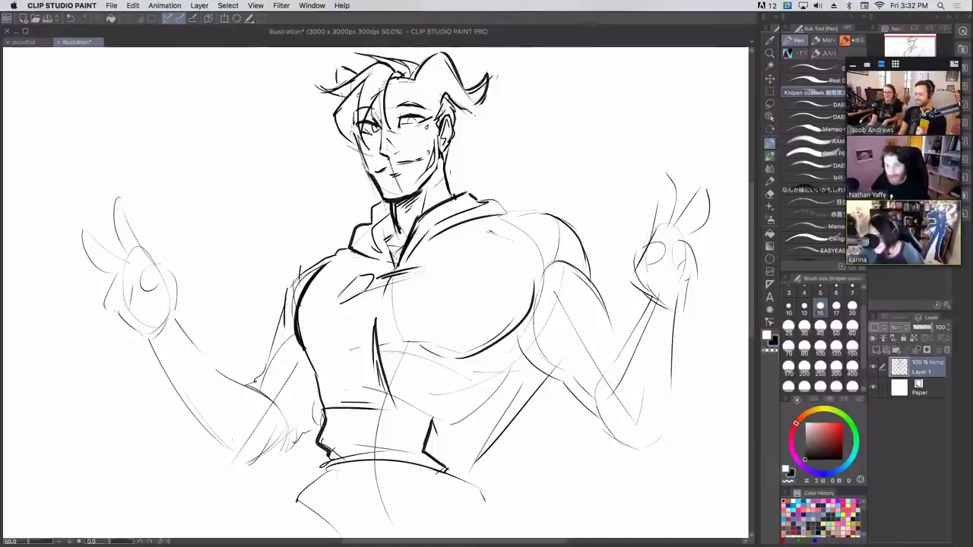
pyautogui.press('super+z')
pyautogui.press('super+z')
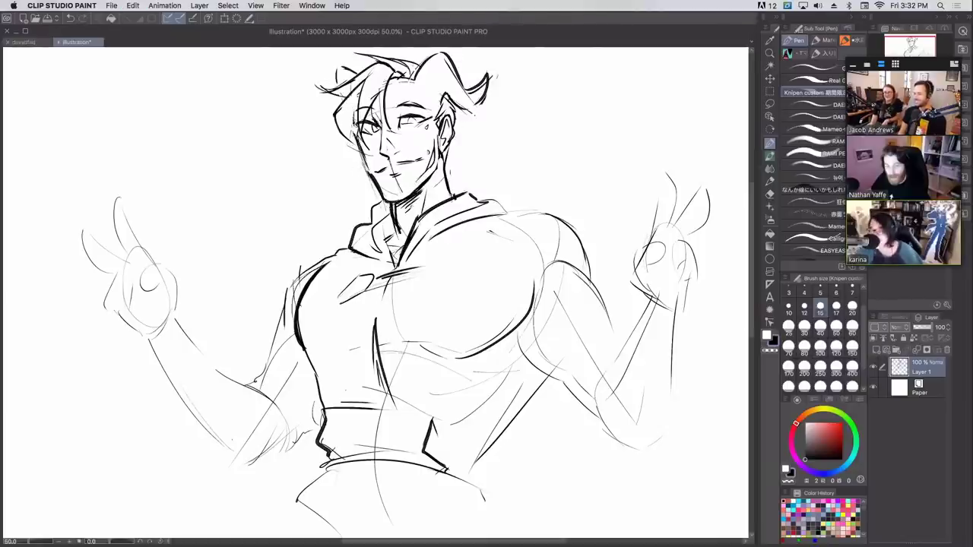
pyautogui.press('super+z')
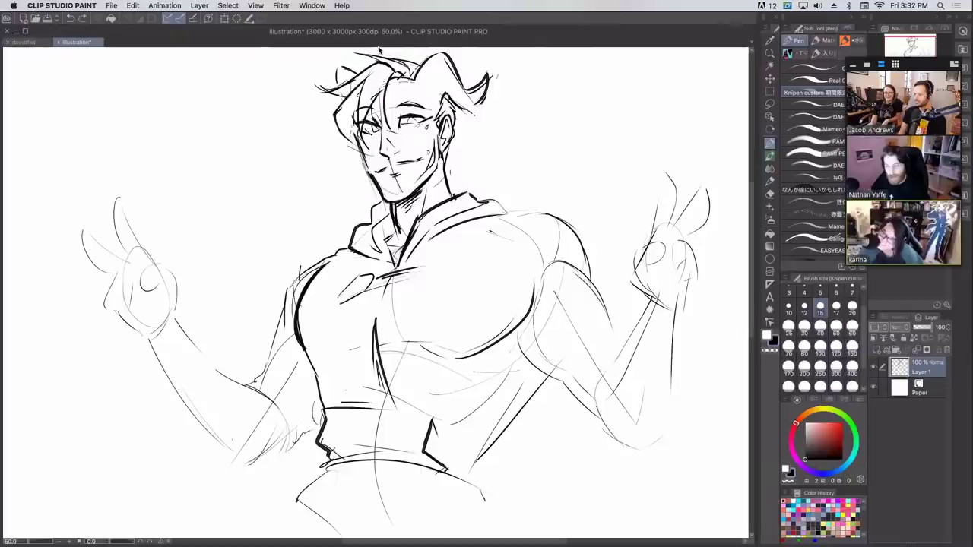
# - Continue the hand-drawn chest lettering after the D so that it spells DELET
pyautogui.moveTo(365, 296)
pyautogui.mouseDown()
pyautogui.moveTo(375, 300)
pyautogui.moveTo(388, 279)
pyautogui.moveTo(377, 287)
pyautogui.mouseUp()
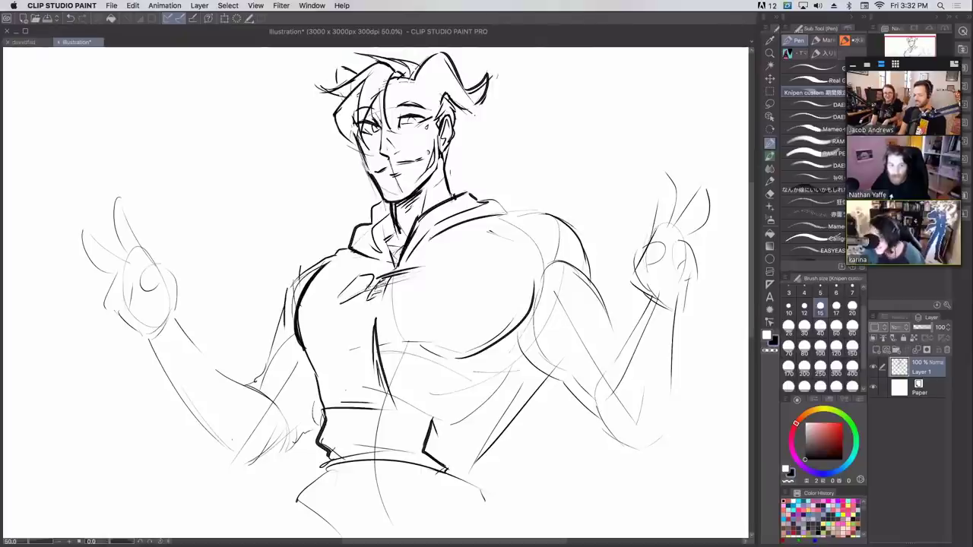
pyautogui.press('super+z')
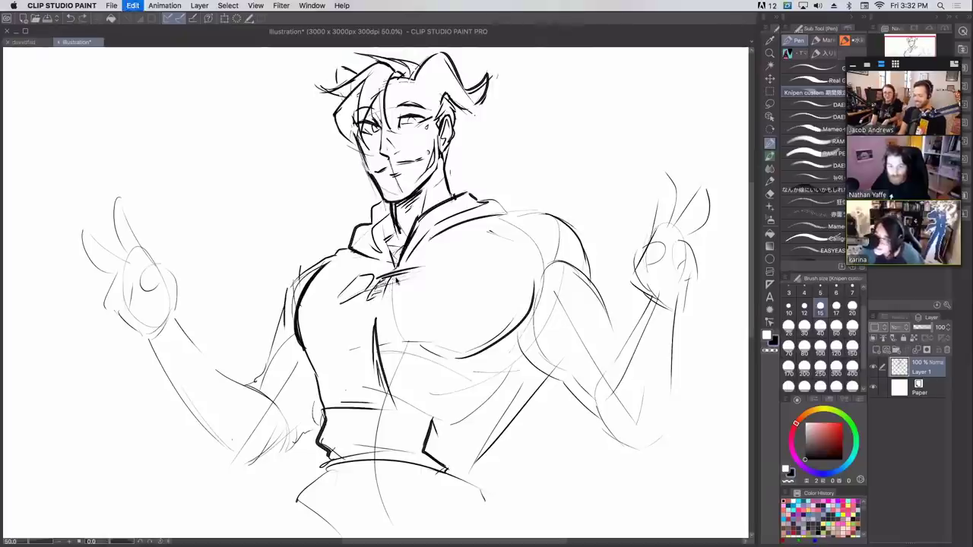
pyautogui.moveTo(396, 275)
pyautogui.mouseDown()
pyautogui.moveTo(391, 295)
pyautogui.moveTo(420, 285)
pyautogui.mouseUp()
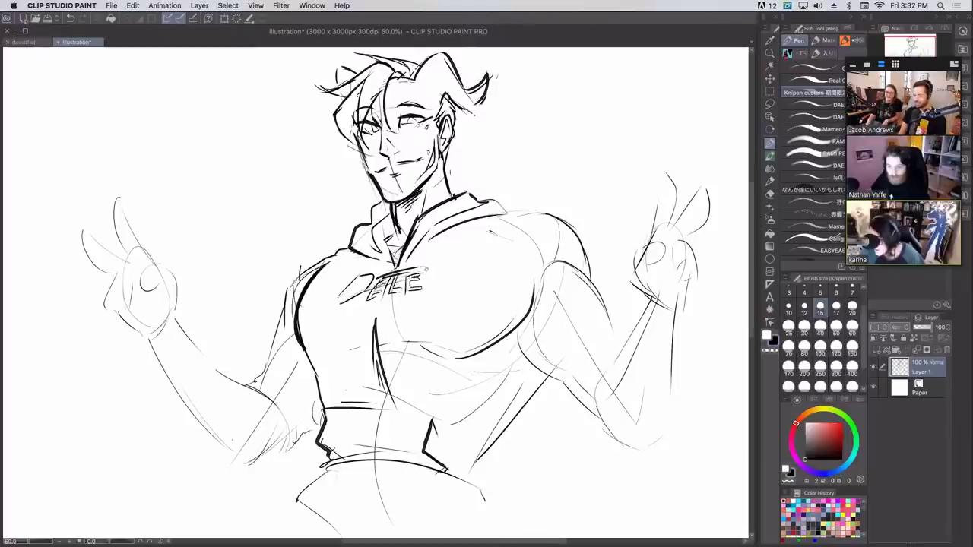
pyautogui.moveTo(434, 272)
pyautogui.mouseDown()
pyautogui.moveTo(438, 293)
pyautogui.moveTo(447, 293)
pyautogui.mouseUp()
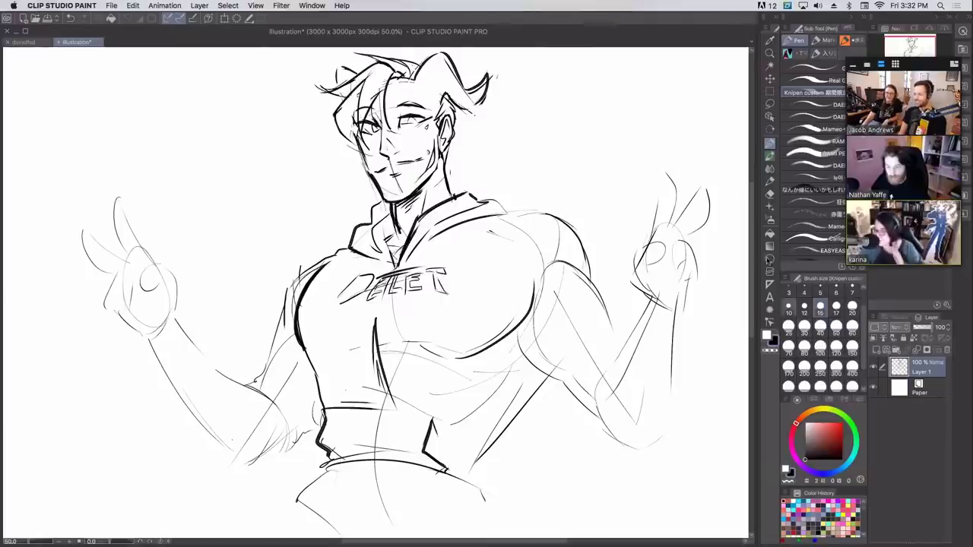
# - Add a new layer, then erase the DELET lettering from Layer 1 with a size 150 brush
pyautogui.click(877, 350)
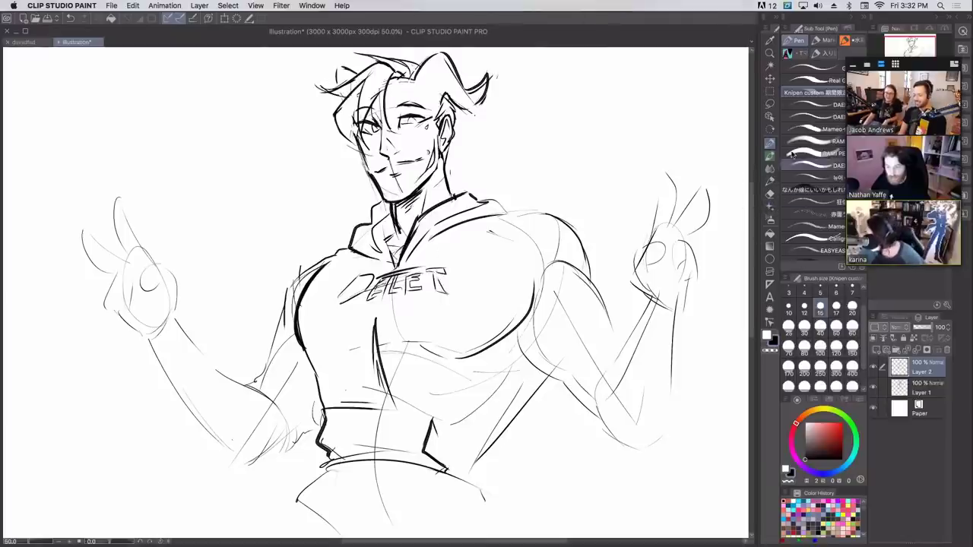
pyautogui.click(852, 348)
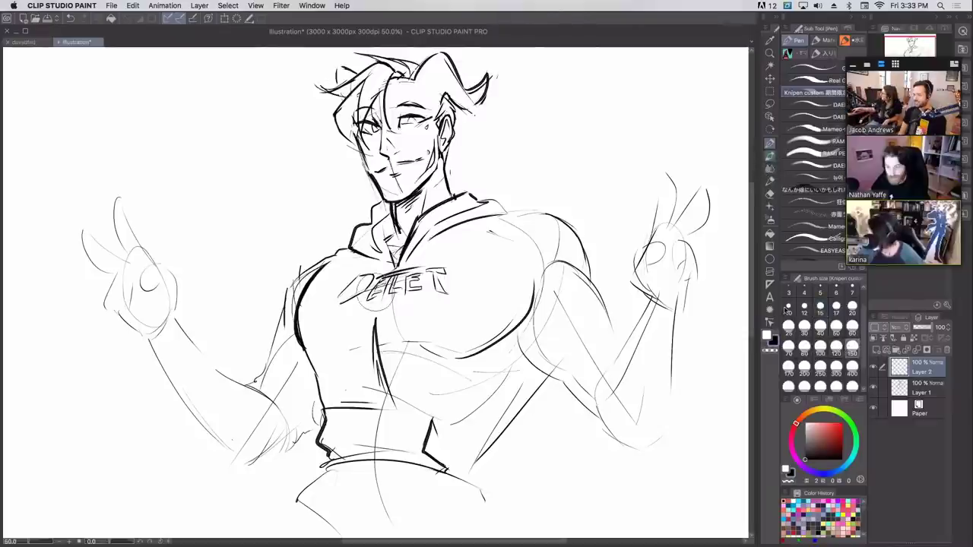
pyautogui.click(922, 384)
pyautogui.moveTo(339, 293)
pyautogui.mouseDown()
pyautogui.moveTo(431, 286)
pyautogui.moveTo(354, 284)
pyautogui.moveTo(392, 287)
pyautogui.moveTo(370, 294)
pyautogui.moveTo(449, 286)
pyautogui.moveTo(385, 277)
pyautogui.mouseUp()
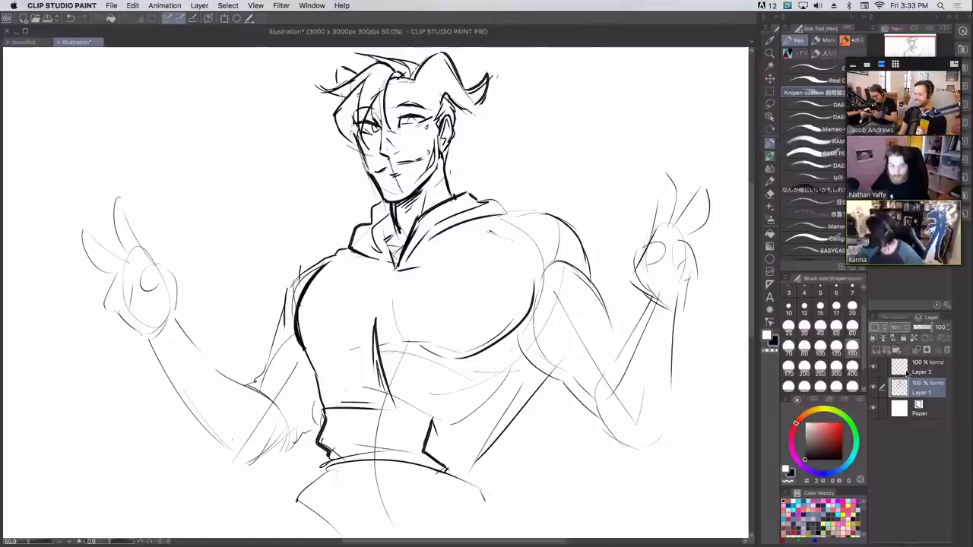
# - Place Layer 2 beneath Layer 1, keeping the line art on Layer 1 shown
pyautogui.moveTo(915, 372); pyautogui.dragTo(916, 397)
pyautogui.click(874, 367)
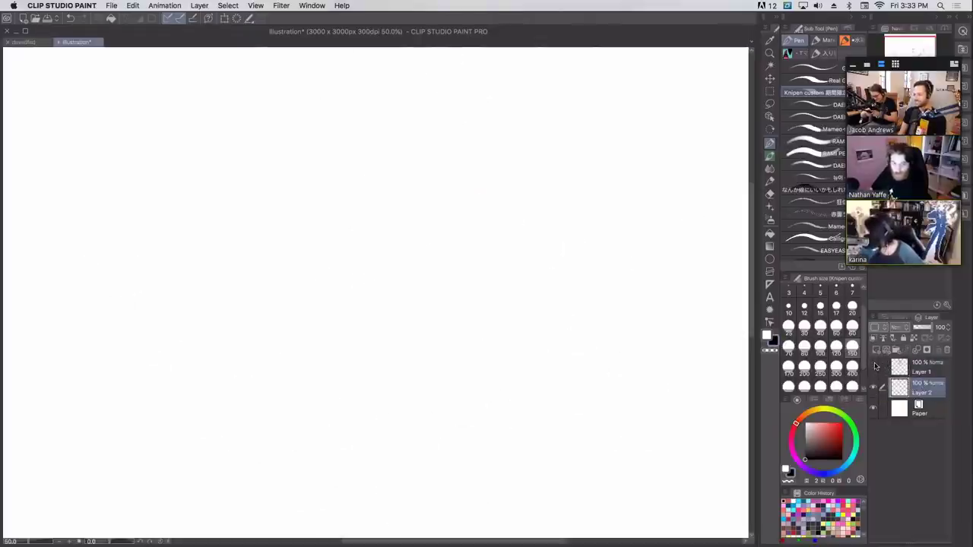
pyautogui.click(874, 367)
# - Block in the middle of the chest on Layer 2 with dark grey, using the G-pen at size 400
pyautogui.click(806, 450)
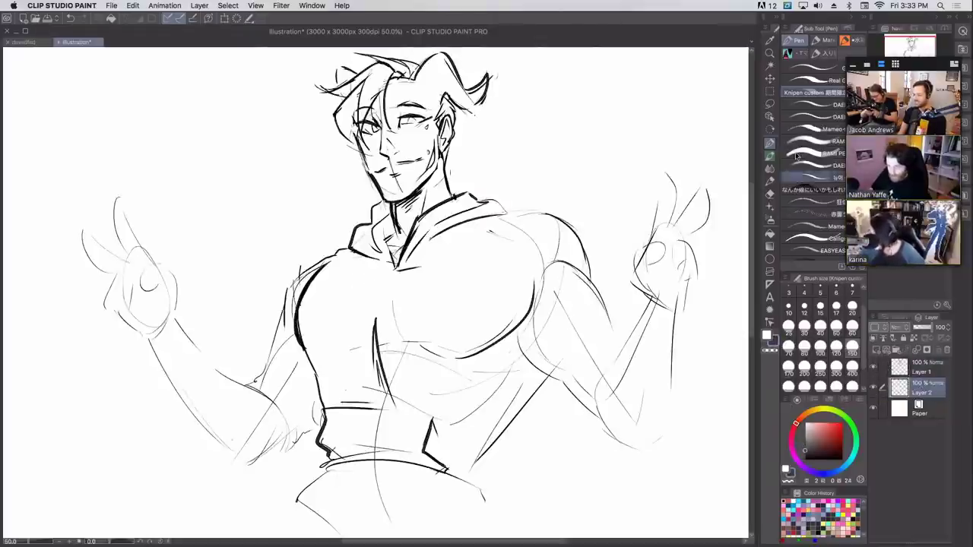
pyautogui.click(812, 68)
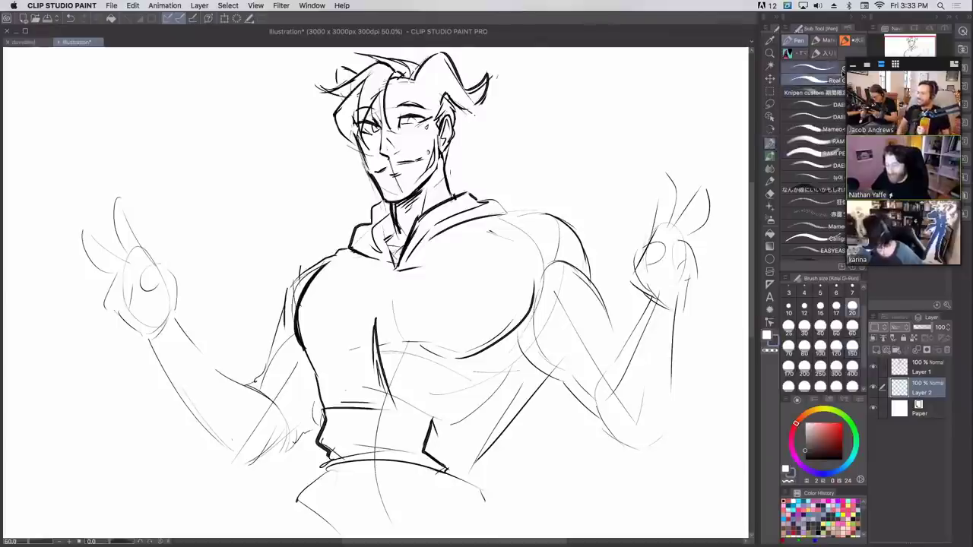
pyautogui.click(852, 373)
pyautogui.moveTo(426, 304)
pyautogui.mouseDown()
pyautogui.moveTo(394, 347)
pyautogui.moveTo(395, 307)
pyautogui.mouseUp()
# - Paint the left sleeve, left shoulder and hood of the hoodie dark grey with the brush at size 50
pyautogui.click(836, 333)
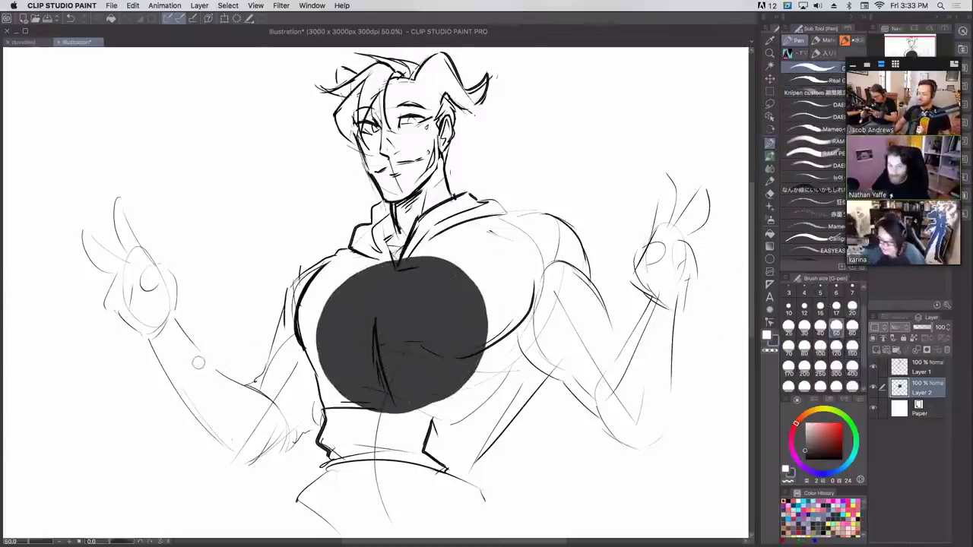
pyautogui.moveTo(200, 357)
pyautogui.mouseDown()
pyautogui.moveTo(217, 424)
pyautogui.moveTo(283, 446)
pyautogui.moveTo(327, 407)
pyautogui.moveTo(298, 296)
pyautogui.moveTo(257, 384)
pyautogui.moveTo(204, 380)
pyautogui.moveTo(202, 395)
pyautogui.moveTo(243, 444)
pyautogui.moveTo(274, 414)
pyautogui.moveTo(292, 369)
pyautogui.moveTo(310, 380)
pyautogui.moveTo(306, 412)
pyautogui.moveTo(321, 324)
pyautogui.mouseUp()
pyautogui.moveTo(202, 372)
pyautogui.mouseDown()
pyautogui.moveTo(180, 385)
pyautogui.moveTo(202, 353)
pyautogui.moveTo(220, 376)
pyautogui.moveTo(206, 350)
pyautogui.moveTo(175, 392)
pyautogui.moveTo(202, 430)
pyautogui.mouseUp()
pyautogui.moveTo(303, 288); pyautogui.dragTo(354, 262)
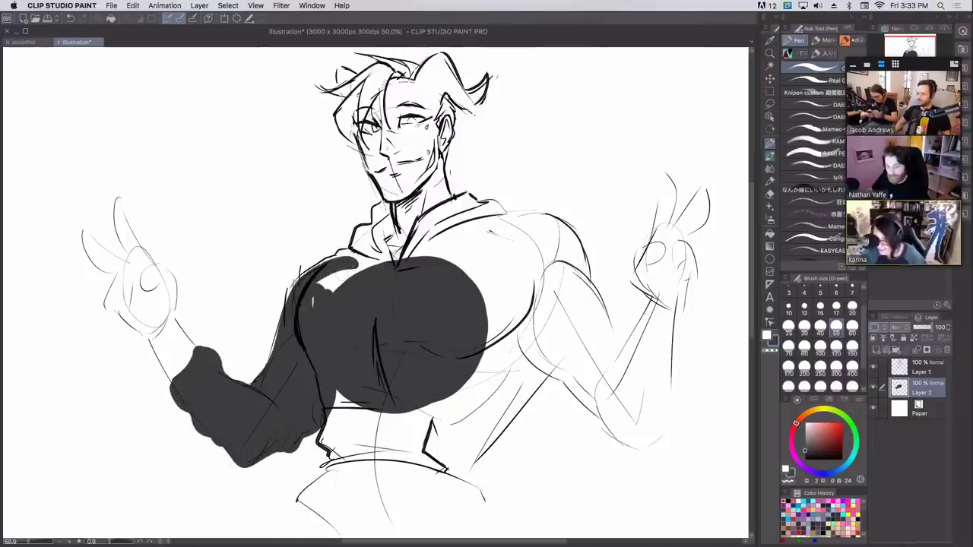
pyautogui.moveTo(285, 344)
pyautogui.mouseDown()
pyautogui.moveTo(271, 357)
pyautogui.moveTo(277, 316)
pyautogui.moveTo(365, 259)
pyautogui.moveTo(335, 285)
pyautogui.mouseUp()
pyautogui.press('super+z')
pyautogui.moveTo(286, 317)
pyautogui.mouseDown()
pyautogui.moveTo(369, 246)
pyautogui.moveTo(360, 261)
pyautogui.moveTo(383, 258)
pyautogui.moveTo(356, 242)
pyautogui.moveTo(377, 228)
pyautogui.moveTo(388, 259)
pyautogui.moveTo(380, 224)
pyautogui.moveTo(391, 202)
pyautogui.moveTo(371, 217)
pyautogui.moveTo(376, 228)
pyautogui.moveTo(415, 251)
pyautogui.moveTo(430, 217)
pyautogui.moveTo(472, 204)
pyautogui.moveTo(498, 221)
pyautogui.mouseUp()
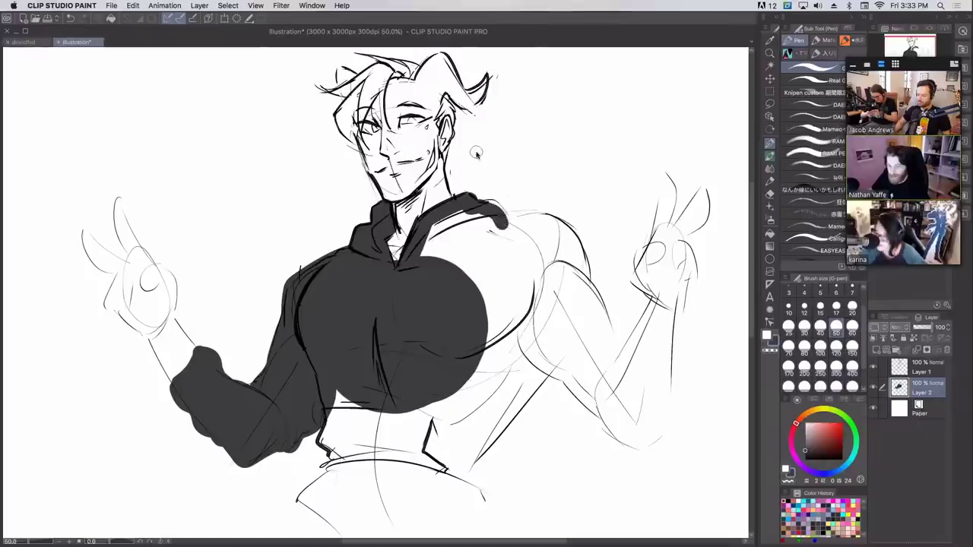
# - Fill the hoodie's waistband, right side of the torso and right chest with dark grey at brush size 60
pyautogui.click(852, 326)
pyautogui.moveTo(338, 397)
pyautogui.mouseDown()
pyautogui.moveTo(327, 433)
pyautogui.moveTo(340, 392)
pyautogui.moveTo(327, 440)
pyautogui.moveTo(334, 458)
pyautogui.moveTo(454, 470)
pyautogui.mouseUp()
pyautogui.moveTo(342, 441)
pyautogui.mouseDown()
pyautogui.moveTo(346, 427)
pyautogui.moveTo(416, 431)
pyautogui.moveTo(478, 485)
pyautogui.moveTo(486, 479)
pyautogui.moveTo(453, 430)
pyautogui.moveTo(476, 479)
pyautogui.moveTo(474, 435)
pyautogui.mouseUp()
pyautogui.moveTo(562, 331)
pyautogui.mouseDown()
pyautogui.moveTo(481, 456)
pyautogui.moveTo(464, 434)
pyautogui.mouseUp()
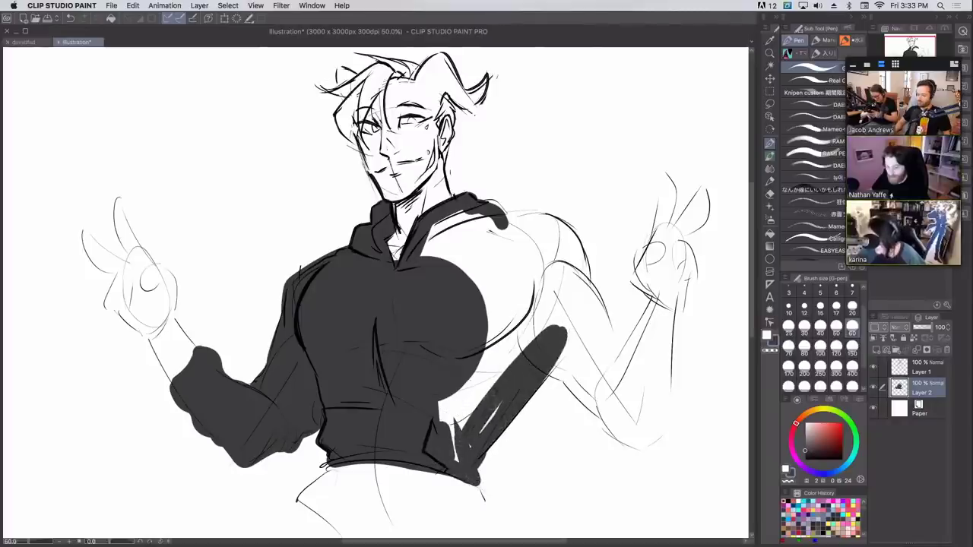
pyautogui.moveTo(494, 403)
pyautogui.mouseDown()
pyautogui.moveTo(458, 430)
pyautogui.moveTo(475, 360)
pyautogui.mouseUp()
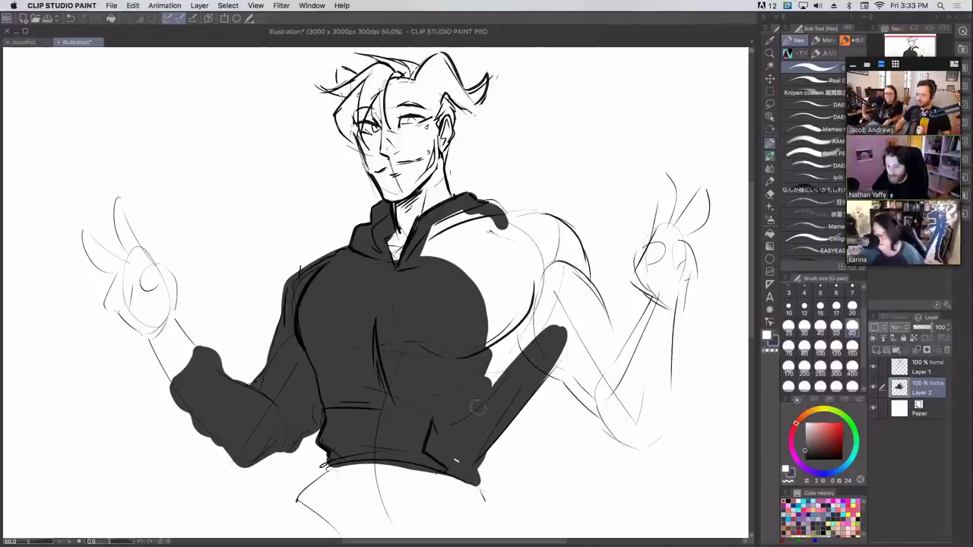
pyautogui.moveTo(479, 391); pyautogui.dragTo(533, 319)
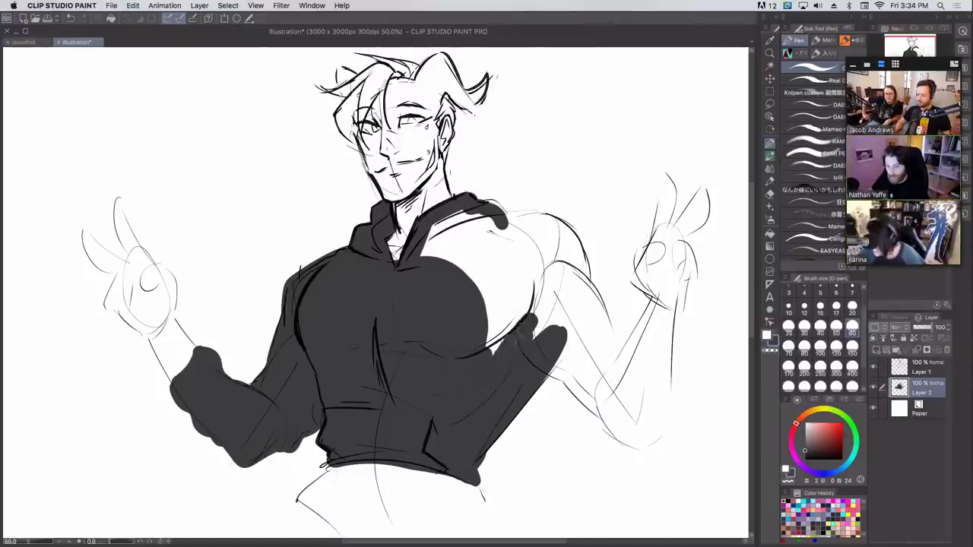
pyautogui.moveTo(525, 353)
pyautogui.mouseDown()
pyautogui.moveTo(486, 270)
pyautogui.moveTo(426, 232)
pyautogui.moveTo(452, 217)
pyautogui.moveTo(486, 309)
pyautogui.mouseUp()
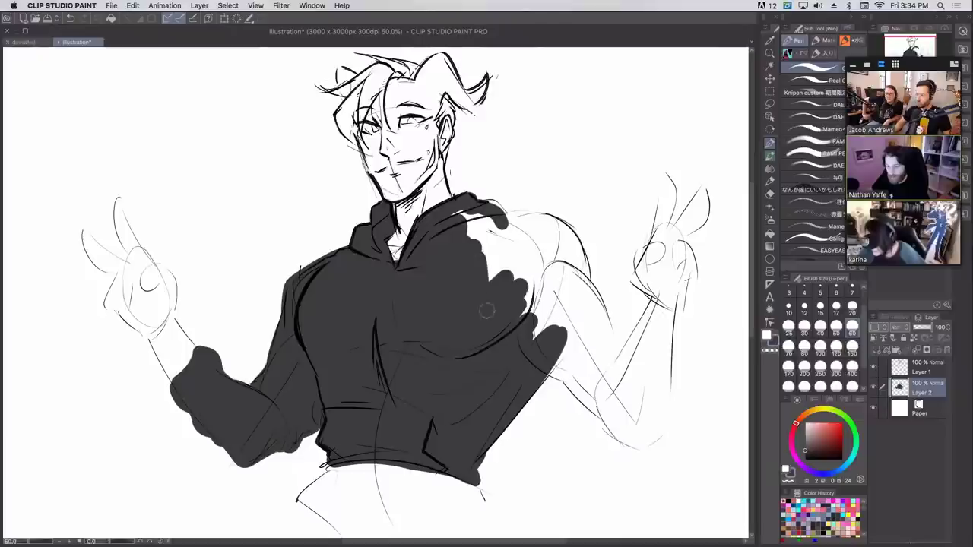
# - Fill the right shoulder and upper right sleeve of the hoodie with dark grey at brush size 120
pyautogui.click(836, 346)
pyautogui.moveTo(456, 224)
pyautogui.mouseDown()
pyautogui.moveTo(502, 257)
pyautogui.moveTo(639, 432)
pyautogui.mouseUp()
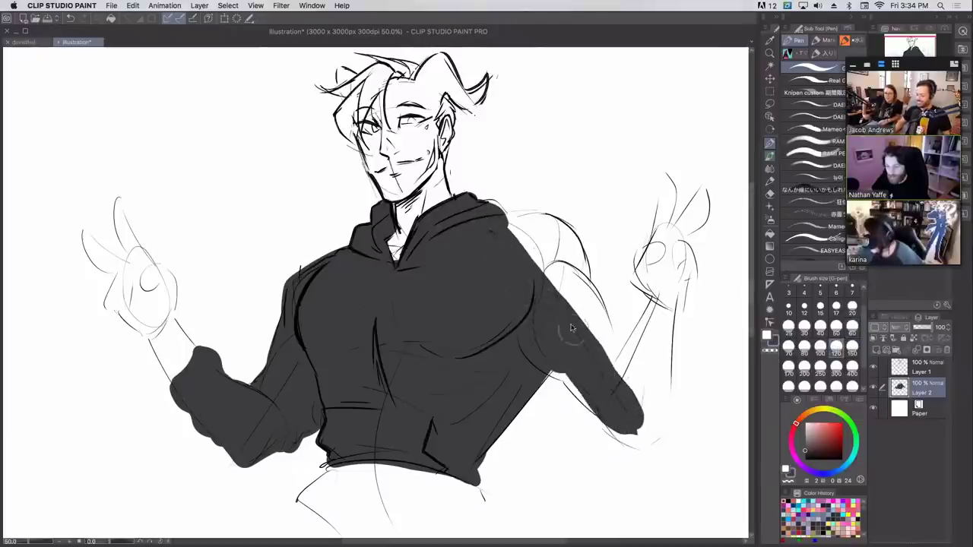
pyautogui.moveTo(571, 328)
pyautogui.mouseDown()
pyautogui.moveTo(506, 237)
pyautogui.moveTo(559, 279)
pyautogui.moveTo(533, 265)
pyautogui.mouseUp()
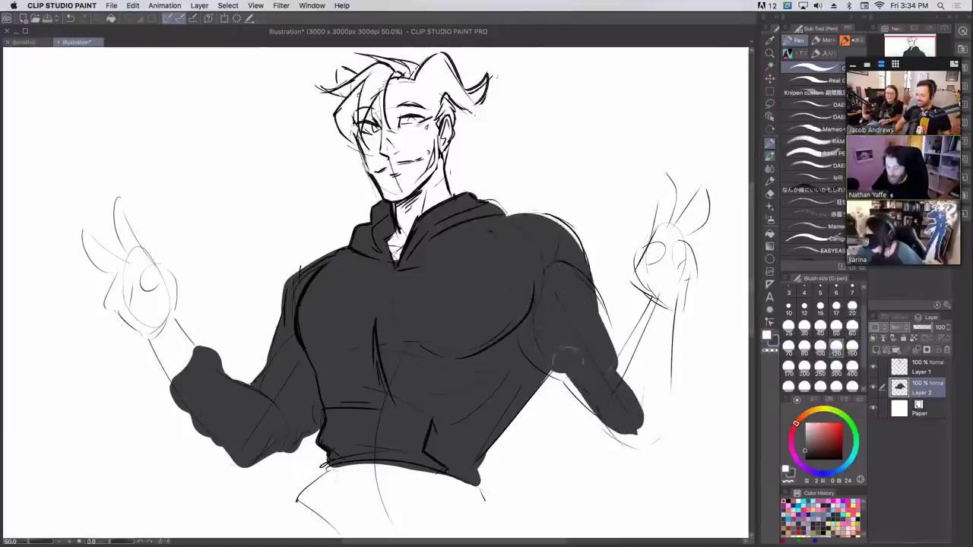
pyautogui.moveTo(569, 357)
pyautogui.mouseDown()
pyautogui.moveTo(581, 384)
pyautogui.moveTo(648, 433)
pyautogui.mouseUp()
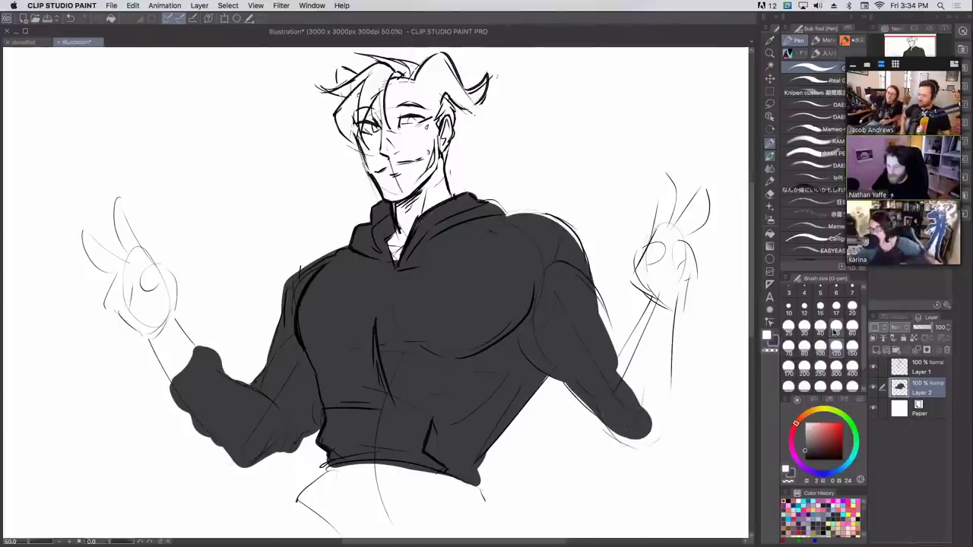
# - Paint the right forearm sleeve dark grey at brush size 60, and refine its cuff edge at size 40
pyautogui.click(853, 327)
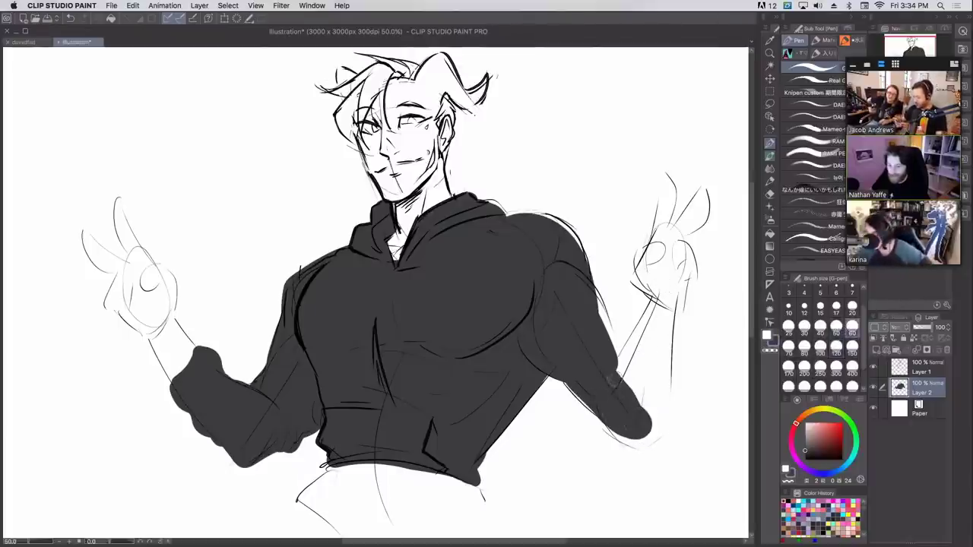
pyautogui.moveTo(615, 380)
pyautogui.mouseDown()
pyautogui.moveTo(637, 344)
pyautogui.moveTo(664, 352)
pyautogui.moveTo(656, 426)
pyautogui.moveTo(612, 409)
pyautogui.moveTo(647, 414)
pyautogui.mouseUp()
pyautogui.click(820, 327)
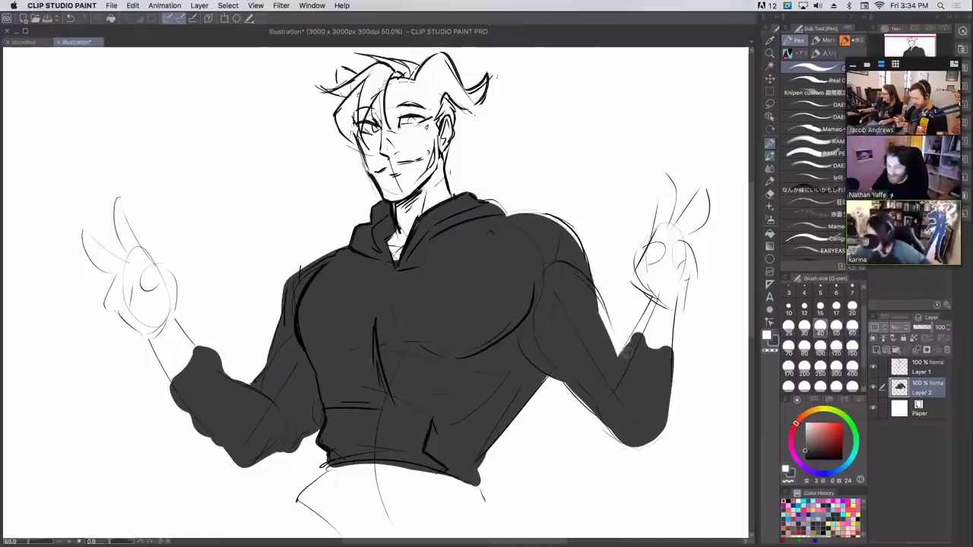
pyautogui.moveTo(623, 365)
pyautogui.mouseDown()
pyautogui.moveTo(636, 339)
pyautogui.moveTo(667, 350)
pyautogui.moveTo(660, 342)
pyautogui.mouseUp()
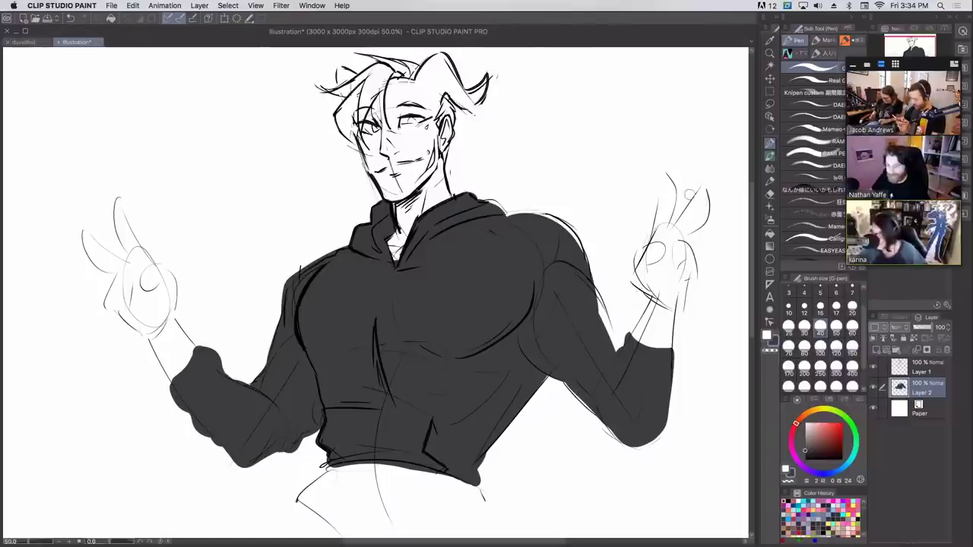
# - Letter DELETE in white across the chest on Layer 2 with the Knipen custom pen at size 17, and set the brush size to 30
pyautogui.click(905, 371)
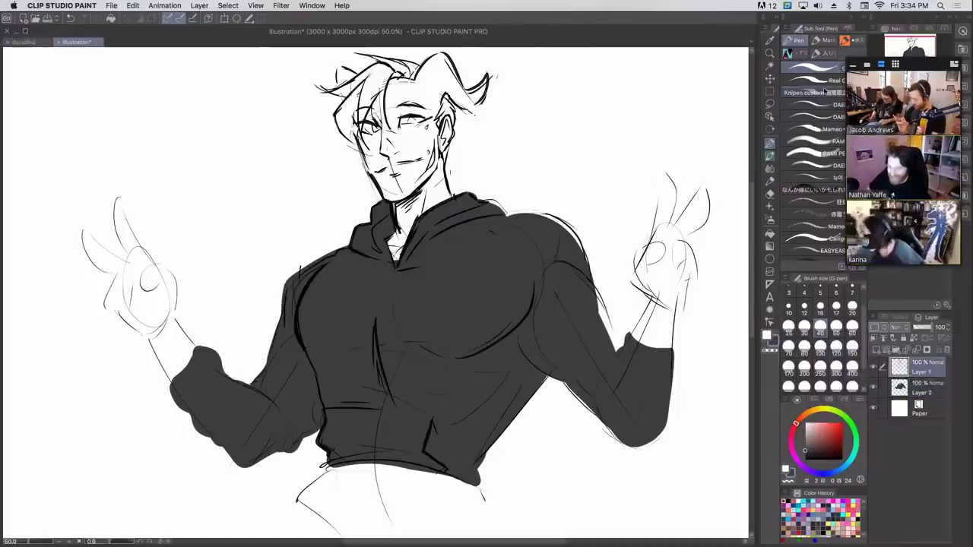
pyautogui.click(812, 92)
pyautogui.click(806, 460)
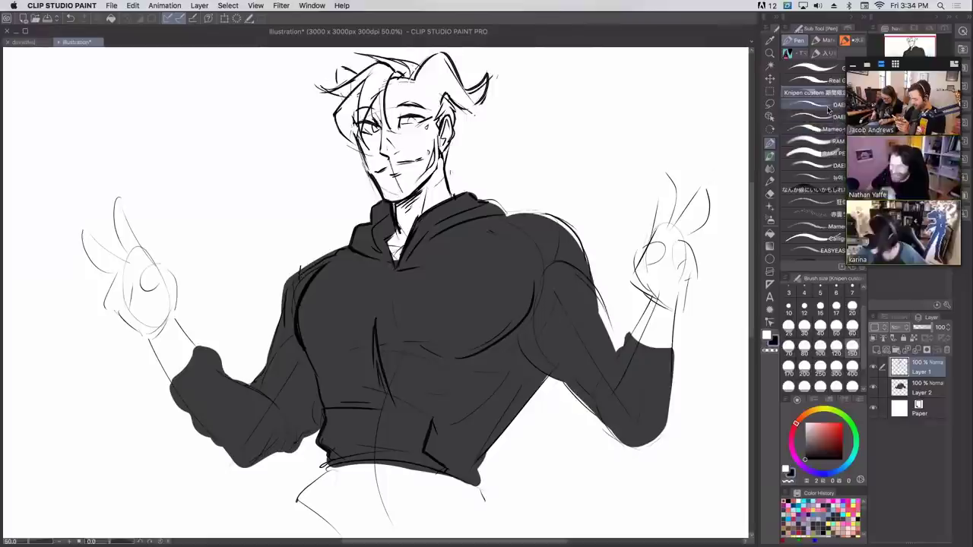
pyautogui.click(836, 305)
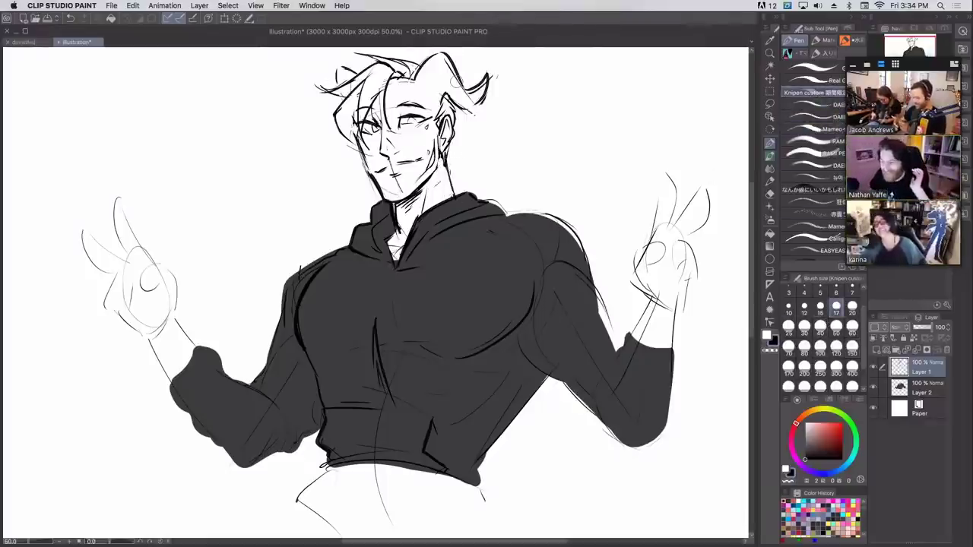
pyautogui.click(916, 388)
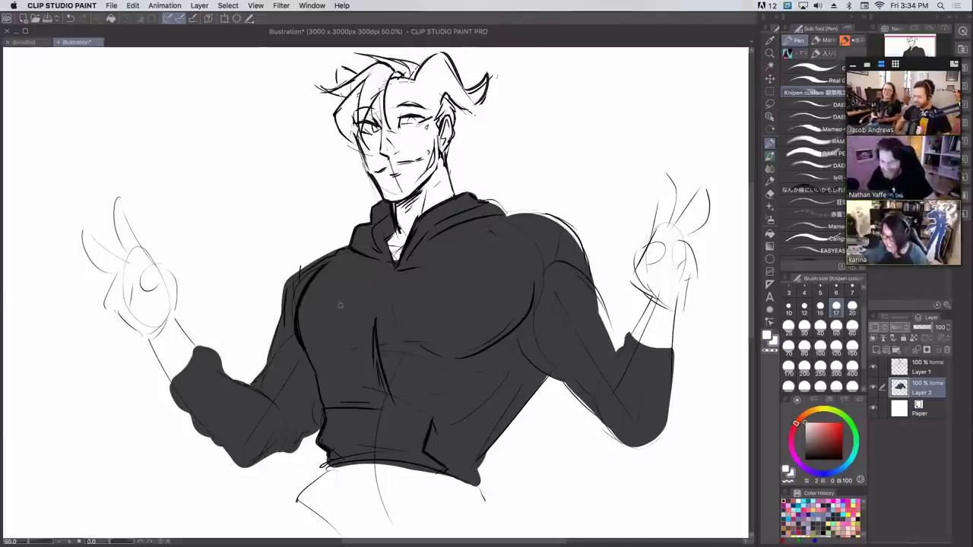
pyautogui.moveTo(337, 305)
pyautogui.mouseDown()
pyautogui.moveTo(353, 278)
pyautogui.moveTo(358, 289)
pyautogui.moveTo(335, 305)
pyautogui.moveTo(359, 307)
pyautogui.moveTo(373, 285)
pyautogui.moveTo(337, 290)
pyautogui.moveTo(338, 281)
pyautogui.moveTo(356, 287)
pyautogui.moveTo(335, 300)
pyautogui.moveTo(400, 298)
pyautogui.mouseUp()
pyautogui.press('super+z')
pyautogui.press('super+z')
pyautogui.moveTo(400, 299)
pyautogui.mouseDown()
pyautogui.moveTo(415, 295)
pyautogui.moveTo(415, 278)
pyautogui.moveTo(403, 297)
pyautogui.moveTo(438, 280)
pyautogui.moveTo(427, 298)
pyautogui.moveTo(441, 299)
pyautogui.mouseUp()
pyautogui.moveTo(441, 281)
pyautogui.mouseDown()
pyautogui.moveTo(453, 279)
pyautogui.moveTo(455, 298)
pyautogui.mouseUp()
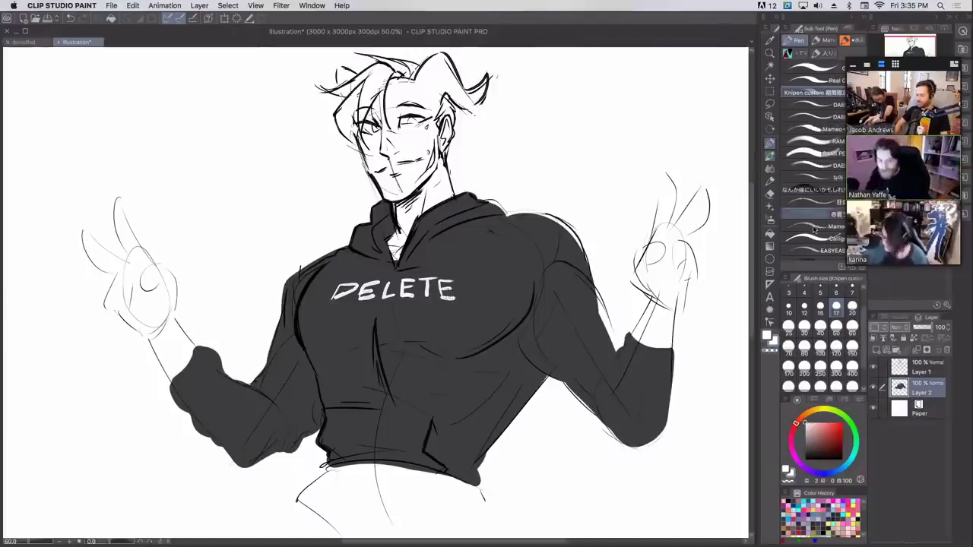
pyautogui.click(803, 328)
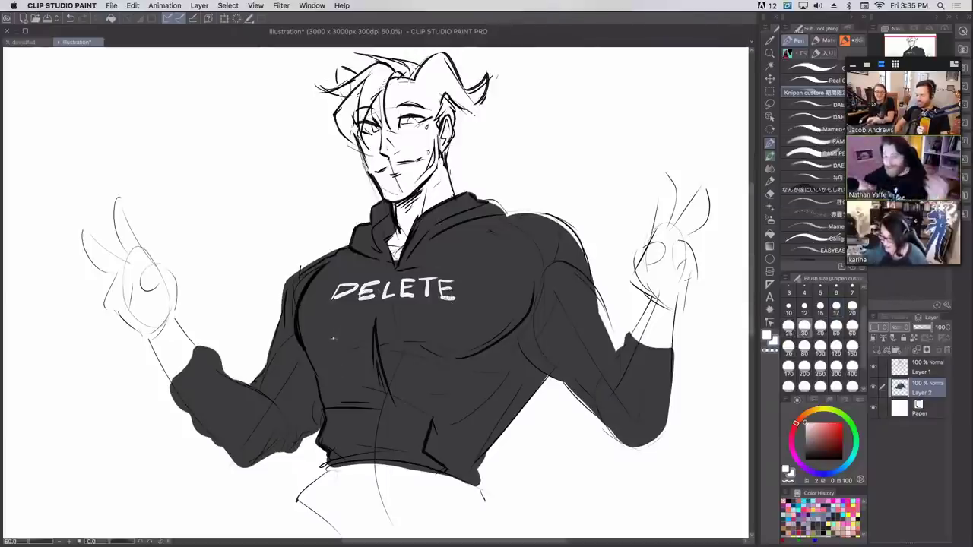
pyautogui.moveTo(333, 339)
pyautogui.mouseDown()
pyautogui.moveTo(340, 318)
pyautogui.moveTo(355, 355)
pyautogui.moveTo(333, 362)
pyautogui.moveTo(350, 328)
pyautogui.moveTo(333, 348)
pyautogui.moveTo(341, 314)
pyautogui.moveTo(362, 343)
pyautogui.moveTo(370, 309)
pyautogui.moveTo(396, 340)
pyautogui.mouseUp()
pyautogui.press('super+z')
pyautogui.press('super+z')
pyautogui.press('super+z')
pyautogui.press('super+z')
pyautogui.press('super+z')
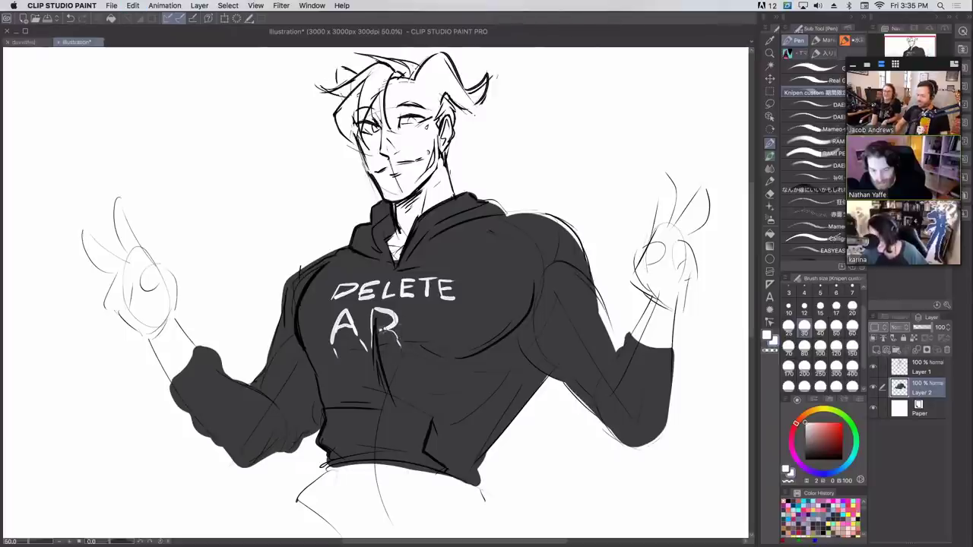
pyautogui.moveTo(410, 313); pyautogui.dragTo(441, 311)
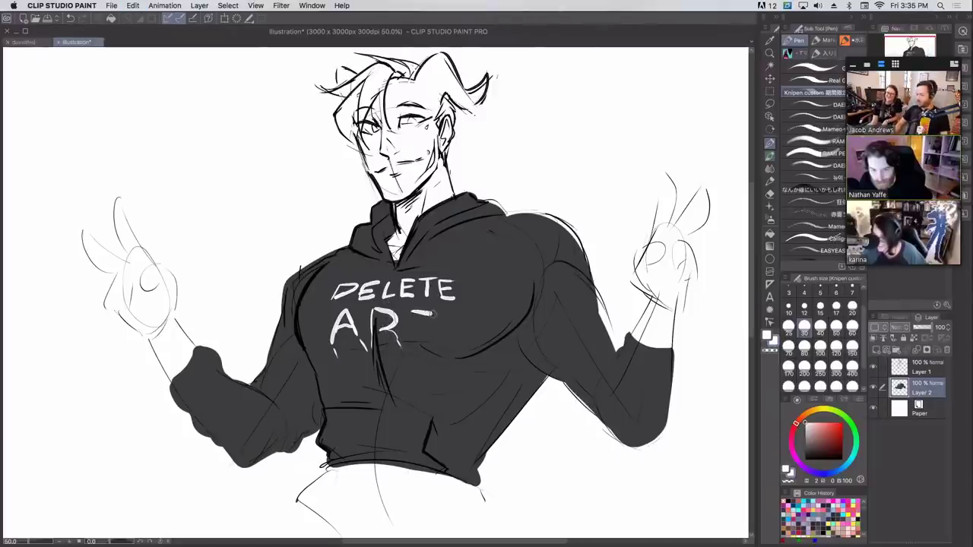
pyautogui.press('super+z')
pyautogui.press('super+z')
pyautogui.press('super+z')
pyautogui.press('super+z')
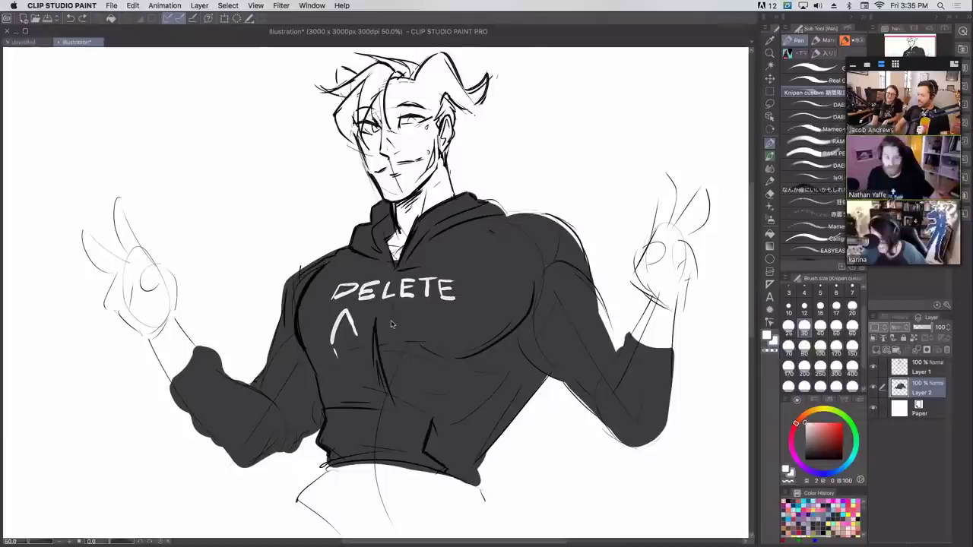
pyautogui.press('super+z')
pyautogui.press('super+z')
# - Letter a large, dripping ART in white beneath DELETE at brush size 30, and thicken its strokes at size 15
pyautogui.moveTo(335, 352)
pyautogui.mouseDown()
pyautogui.moveTo(345, 321)
pyautogui.moveTo(369, 373)
pyautogui.moveTo(337, 364)
pyautogui.moveTo(363, 344)
pyautogui.moveTo(362, 331)
pyautogui.moveTo(400, 326)
pyautogui.moveTo(378, 321)
pyautogui.moveTo(417, 327)
pyautogui.moveTo(393, 339)
pyautogui.moveTo(413, 364)
pyautogui.mouseUp()
pyautogui.press('super+z')
pyautogui.press('super+z')
pyautogui.press('super+z')
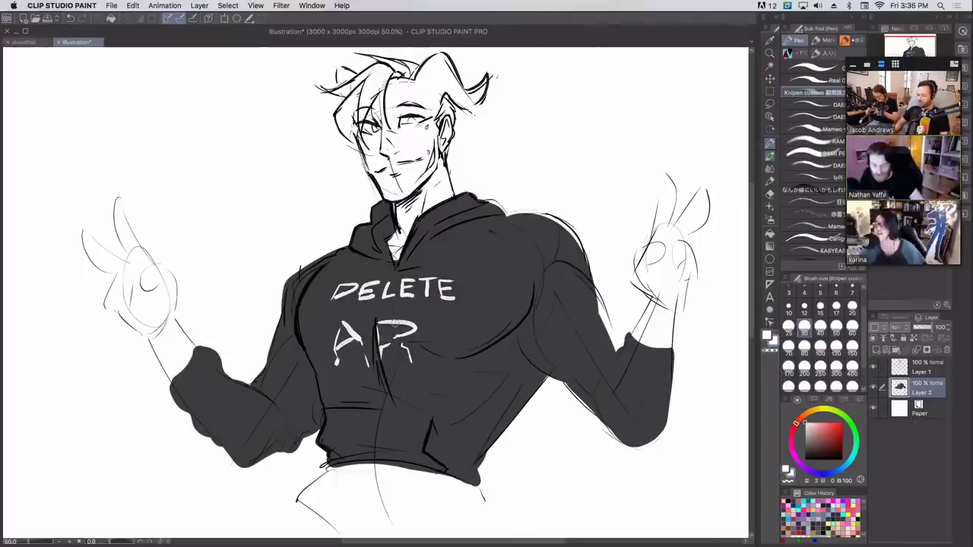
pyautogui.moveTo(427, 333)
pyautogui.mouseDown()
pyautogui.moveTo(481, 331)
pyautogui.moveTo(456, 336)
pyautogui.moveTo(478, 328)
pyautogui.moveTo(438, 364)
pyautogui.mouseUp()
pyautogui.press('super+z')
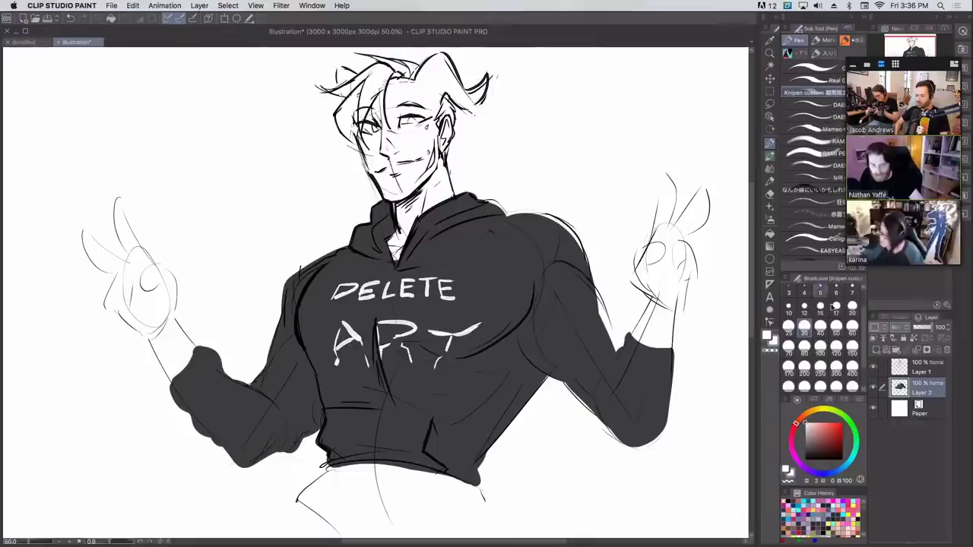
pyautogui.click(821, 306)
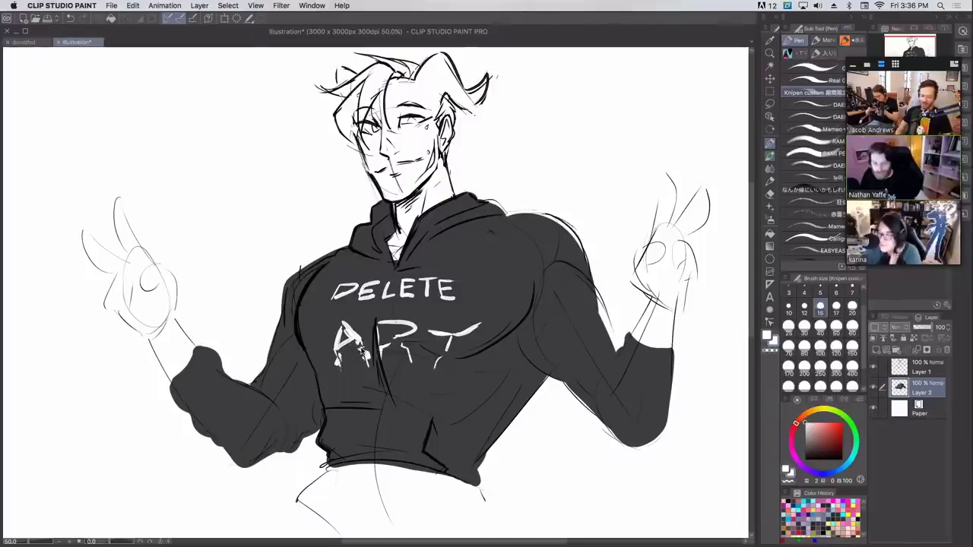
pyautogui.moveTo(379, 324); pyautogui.dragTo(383, 359)
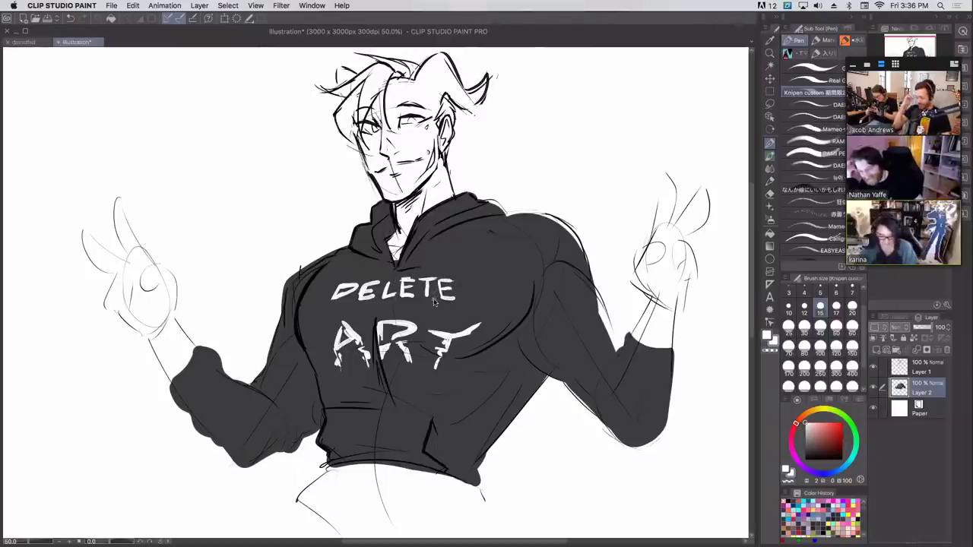
# - Letter YOUR in bright yellow between DELETE and ART on the chest
pyautogui.click(825, 411)
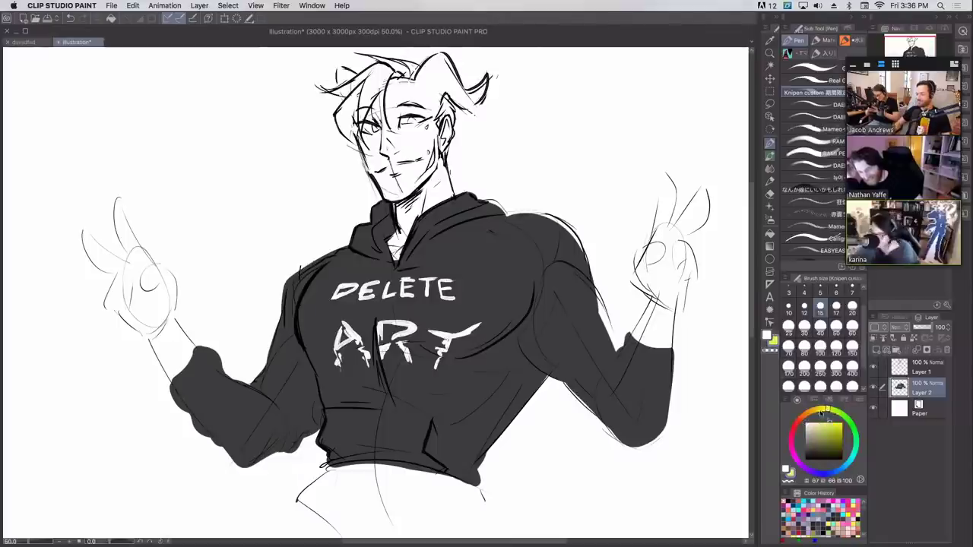
pyautogui.moveTo(830, 422); pyautogui.dragTo(836, 423)
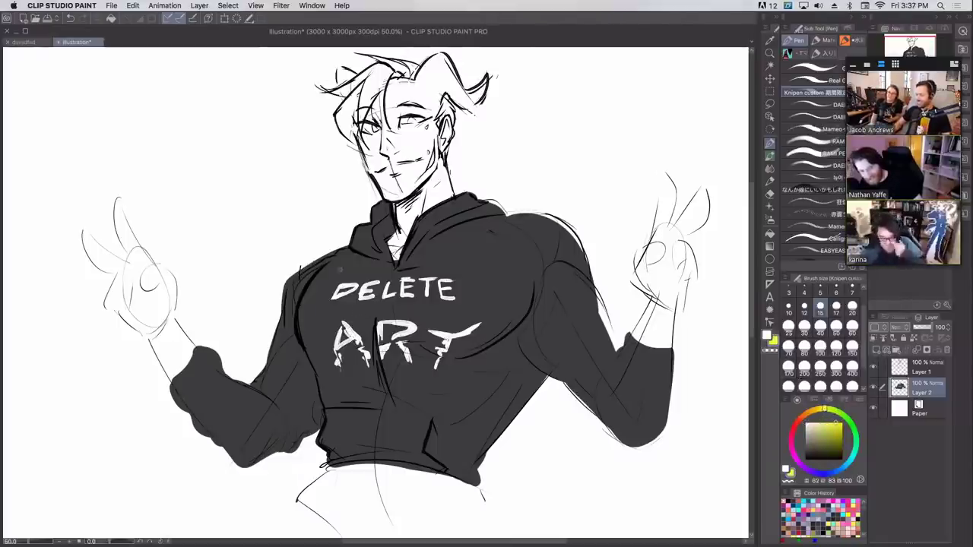
pyautogui.moveTo(371, 305)
pyautogui.mouseDown()
pyautogui.moveTo(362, 322)
pyautogui.moveTo(384, 306)
pyautogui.moveTo(427, 311)
pyautogui.moveTo(431, 321)
pyautogui.mouseUp()
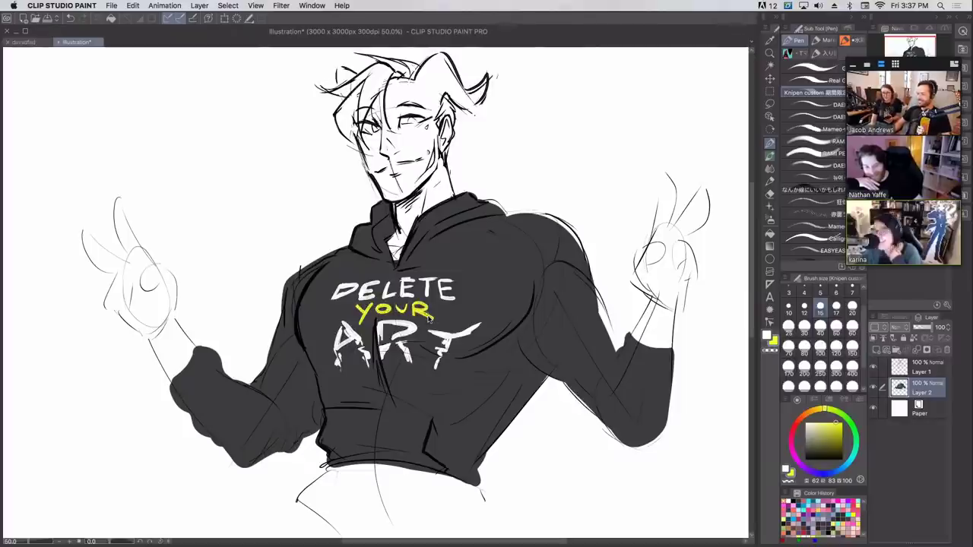
# - Paint bright orange flames along the top and right end of the word DELETE
pyautogui.click(802, 415)
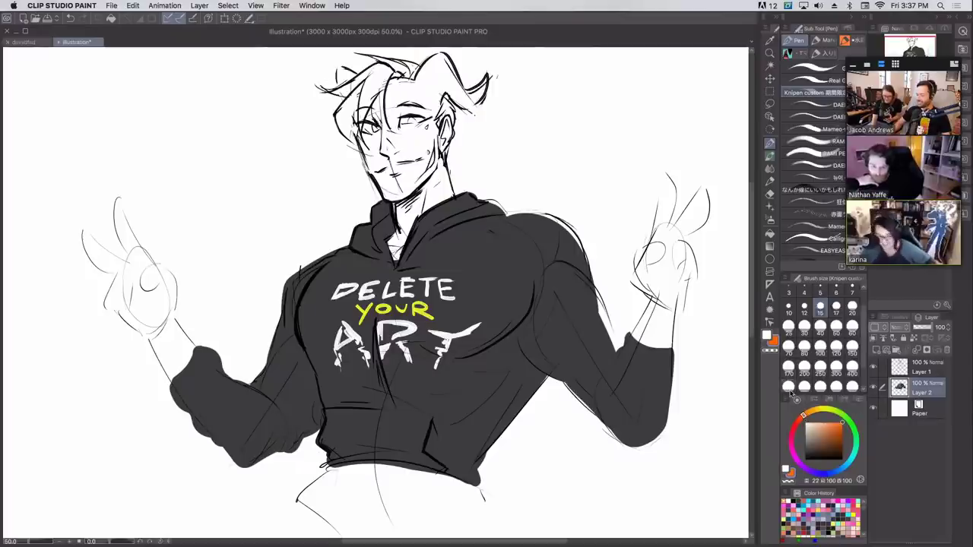
pyautogui.moveTo(339, 284); pyautogui.dragTo(330, 292)
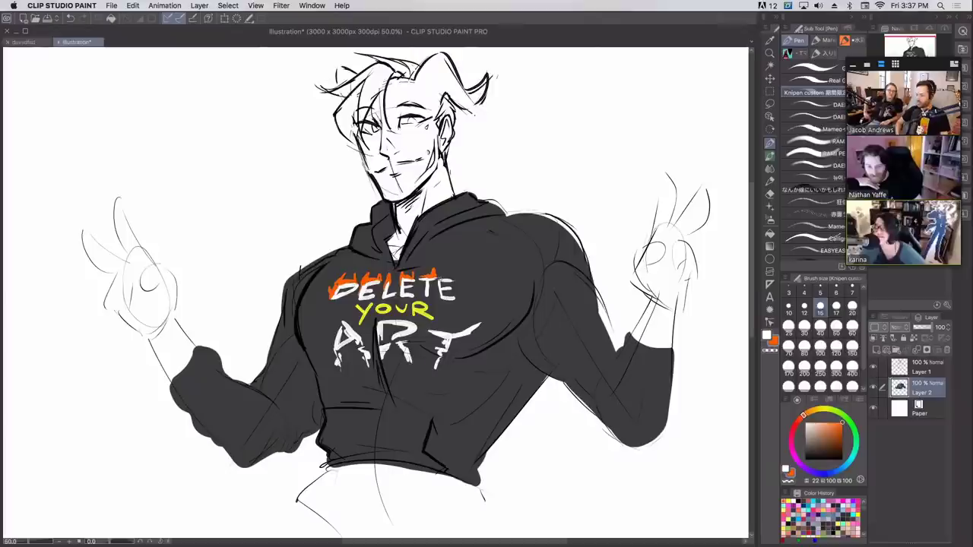
pyautogui.moveTo(438, 278); pyautogui.dragTo(454, 277)
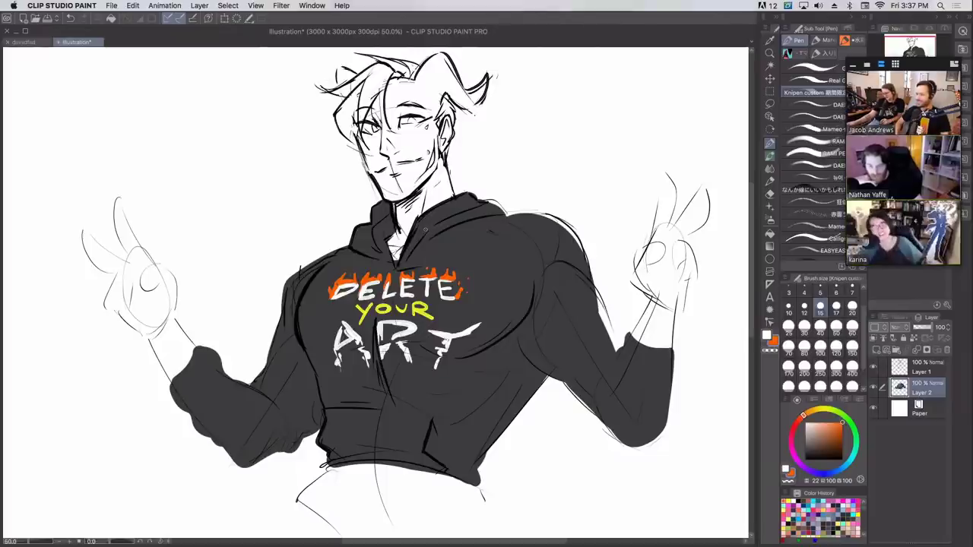
# - Extend the dark grey to the outlines of the right sleeve, shoulder and hood on Layer 2, using the G-pen at size 40
pyautogui.click(915, 368)
pyautogui.click(917, 387)
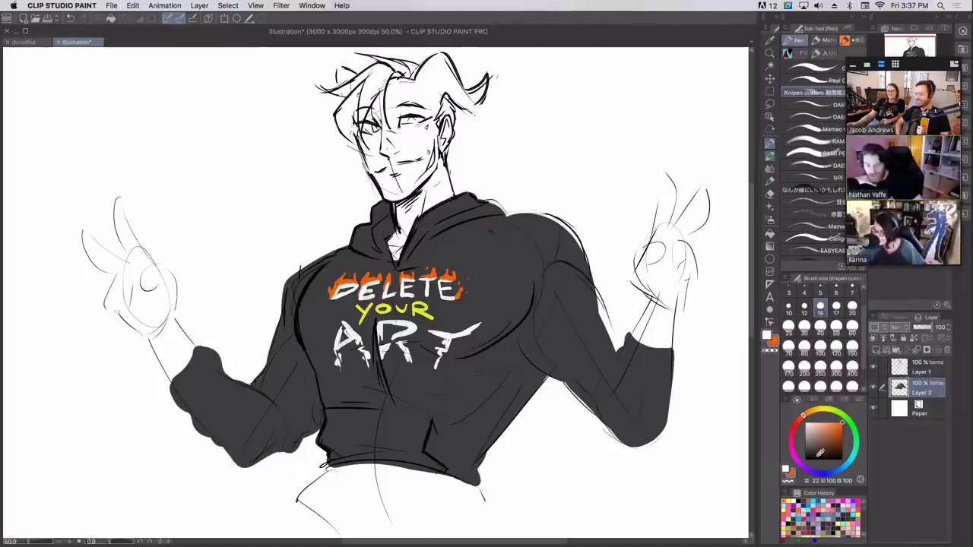
pyautogui.moveTo(819, 451); pyautogui.dragTo(726, 310)
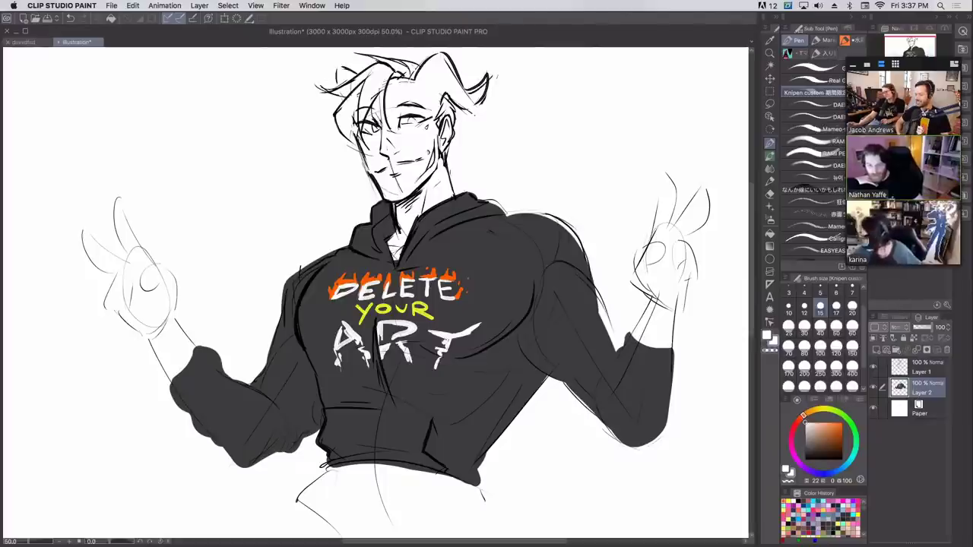
pyautogui.keyDown('alt'); pyautogui.click(597, 327); pyautogui.keyUp('alt')
pyautogui.click(816, 69)
pyautogui.moveTo(593, 295); pyautogui.dragTo(618, 348)
pyautogui.moveTo(528, 220); pyautogui.dragTo(577, 241)
pyautogui.moveTo(496, 218)
pyautogui.mouseDown()
pyautogui.moveTo(520, 212)
pyautogui.moveTo(505, 208)
pyautogui.mouseUp()
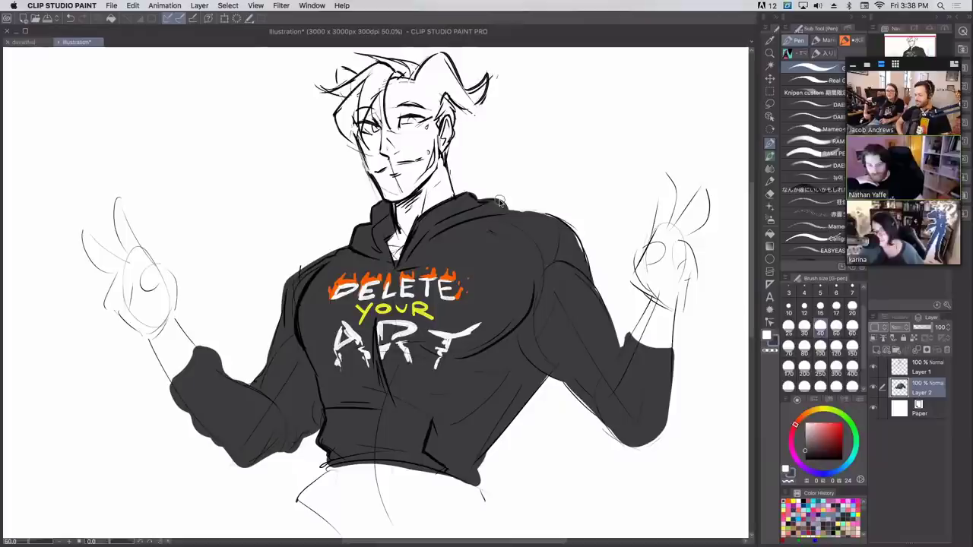
pyautogui.moveTo(298, 273); pyautogui.dragTo(342, 250)
pyautogui.press('super+z')
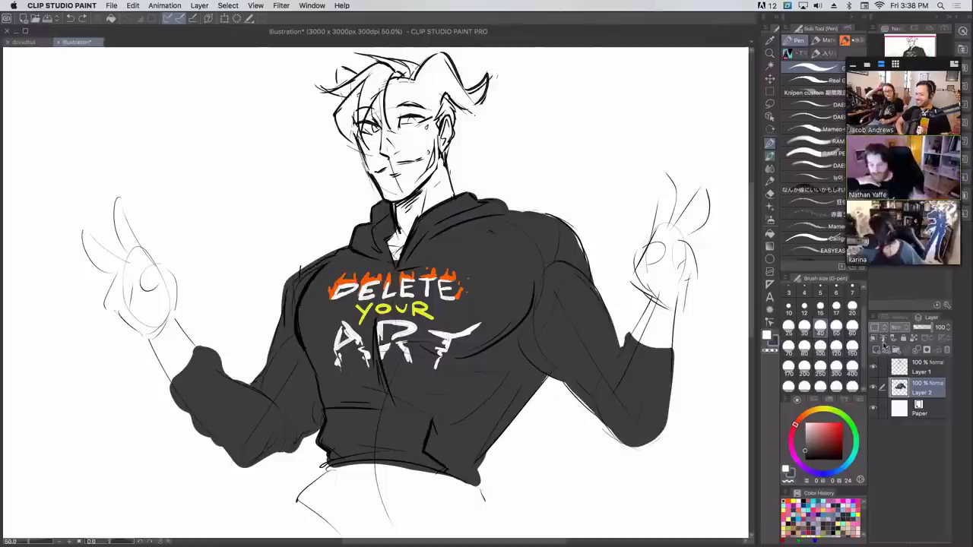
# - Add a new layer directly above Layer 2 and set its blending mode to Multiply
pyautogui.click(876, 327)
pyautogui.click(901, 328)
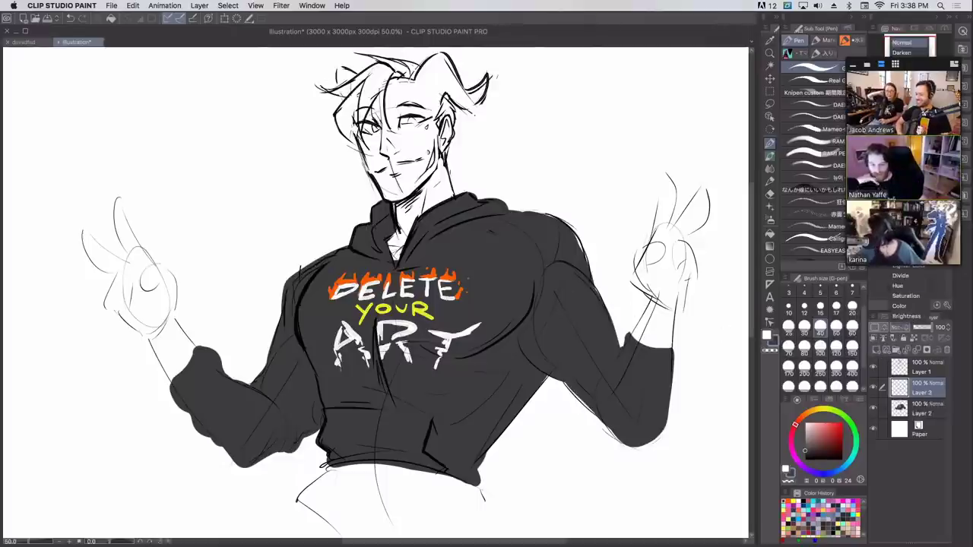
pyautogui.click(902, 62)
# - Shade under the chest, the right side of the torso and the right sleeve on the Multiply layer with a pale reddish-grey RAMI PEN at size 50
pyautogui.click(816, 145)
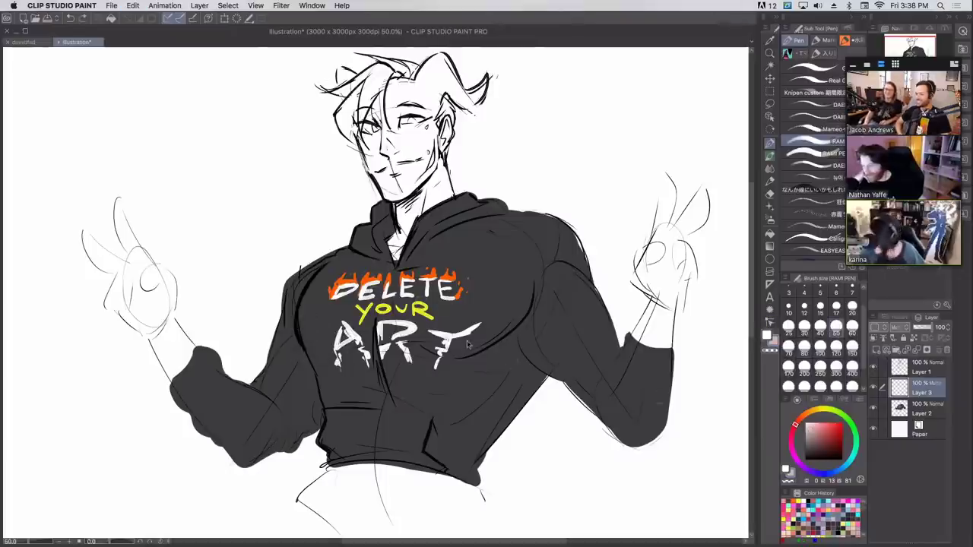
pyautogui.moveTo(813, 429); pyautogui.dragTo(811, 423)
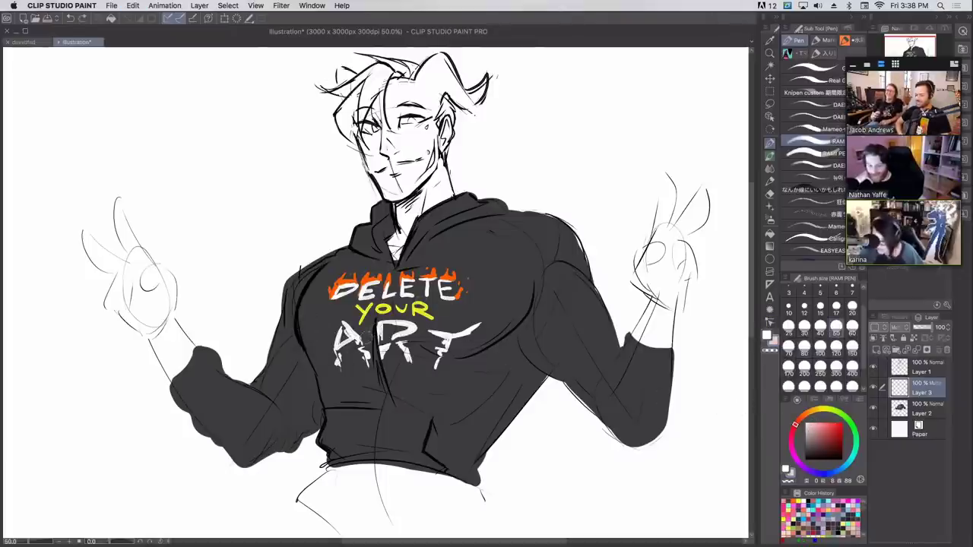
pyautogui.moveTo(373, 328)
pyautogui.mouseDown()
pyautogui.moveTo(299, 342)
pyautogui.moveTo(330, 429)
pyautogui.moveTo(324, 368)
pyautogui.moveTo(363, 343)
pyautogui.moveTo(462, 367)
pyautogui.mouseUp()
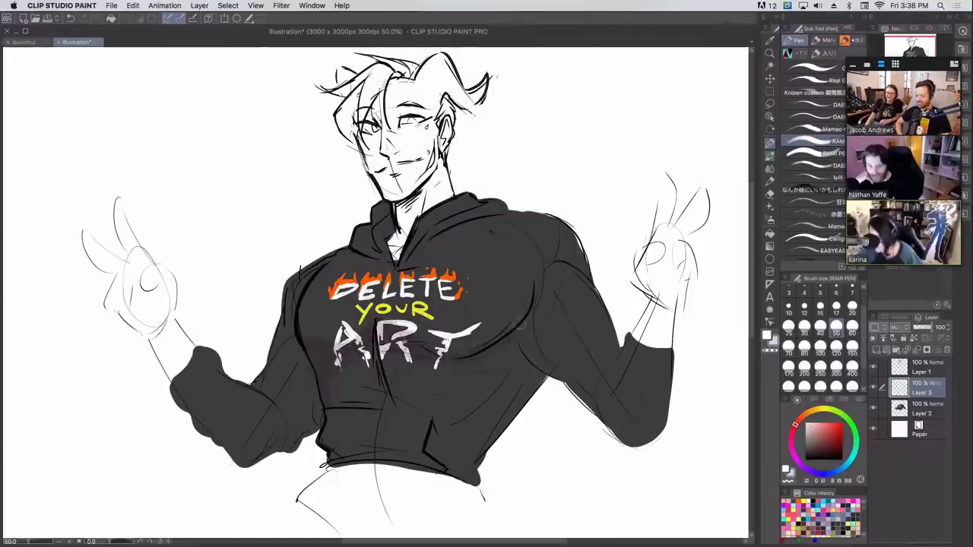
pyautogui.moveTo(532, 304)
pyautogui.mouseDown()
pyautogui.moveTo(546, 353)
pyautogui.moveTo(538, 289)
pyautogui.moveTo(554, 355)
pyautogui.mouseUp()
pyautogui.press('super+z')
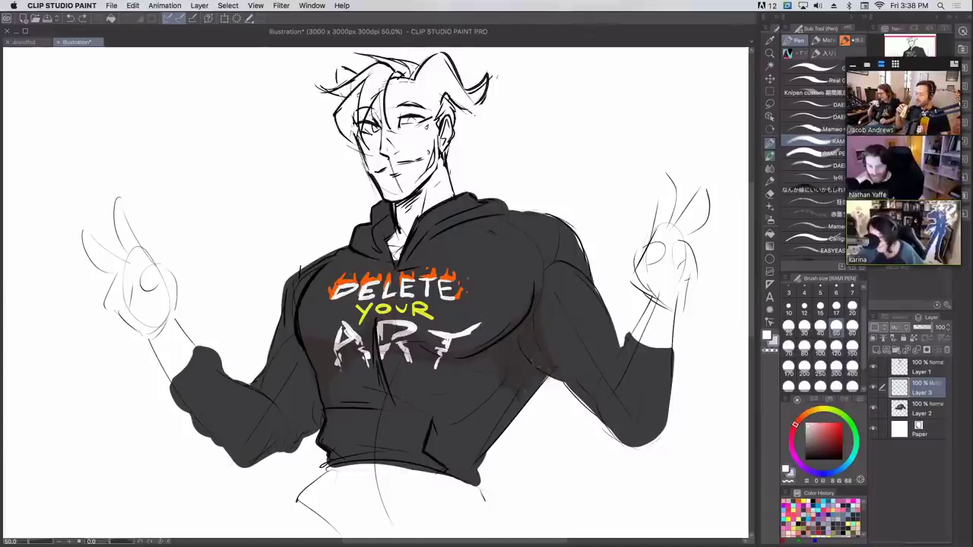
pyautogui.moveTo(485, 367); pyautogui.dragTo(465, 370)
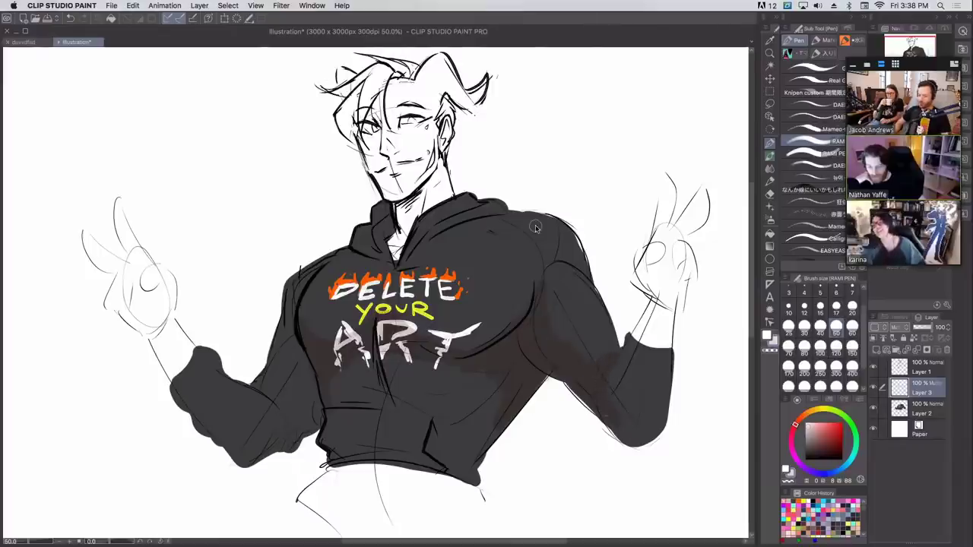
# - Shade the left sleeve, the pocket's upper edge and the underside of the chest on the Multiply layer with muted reddish greys, using the RAMI PEN
pyautogui.moveTo(291, 411); pyautogui.dragTo(288, 393)
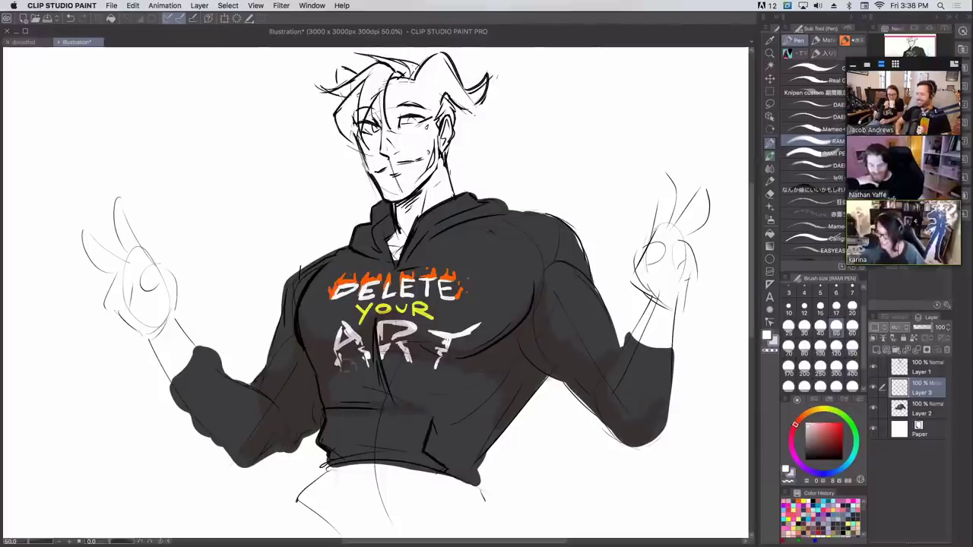
pyautogui.click(810, 435)
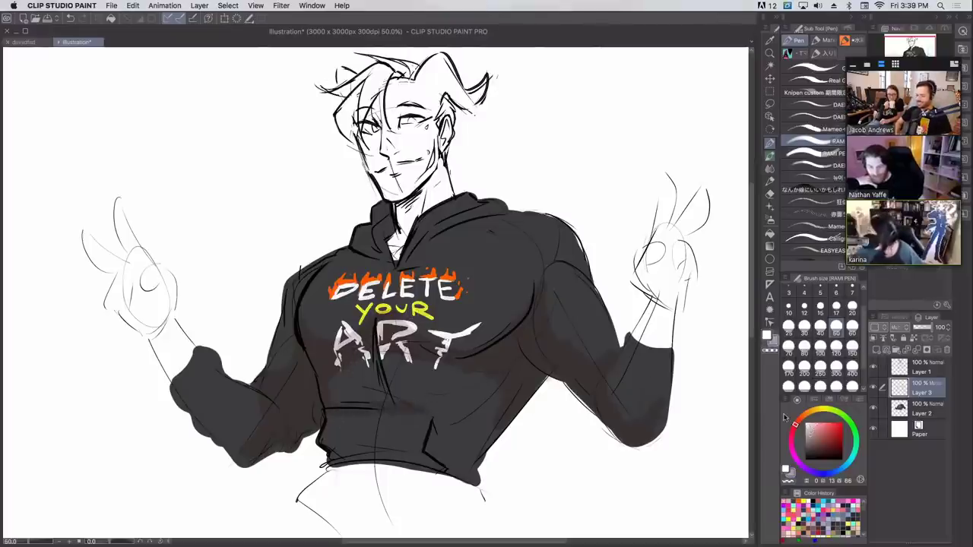
pyautogui.moveTo(302, 324); pyautogui.dragTo(319, 371)
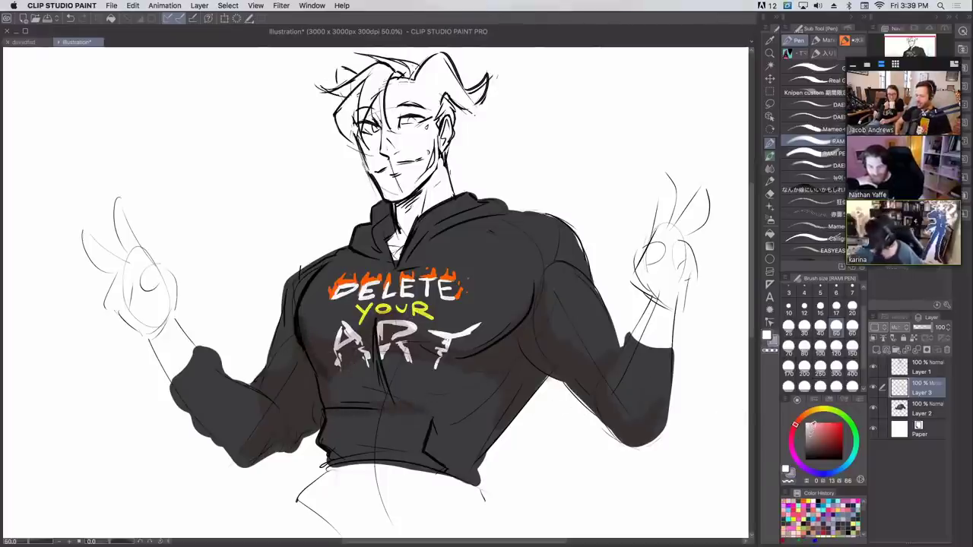
pyautogui.keyDown('alt'); pyautogui.click(319, 355); pyautogui.keyUp('alt')
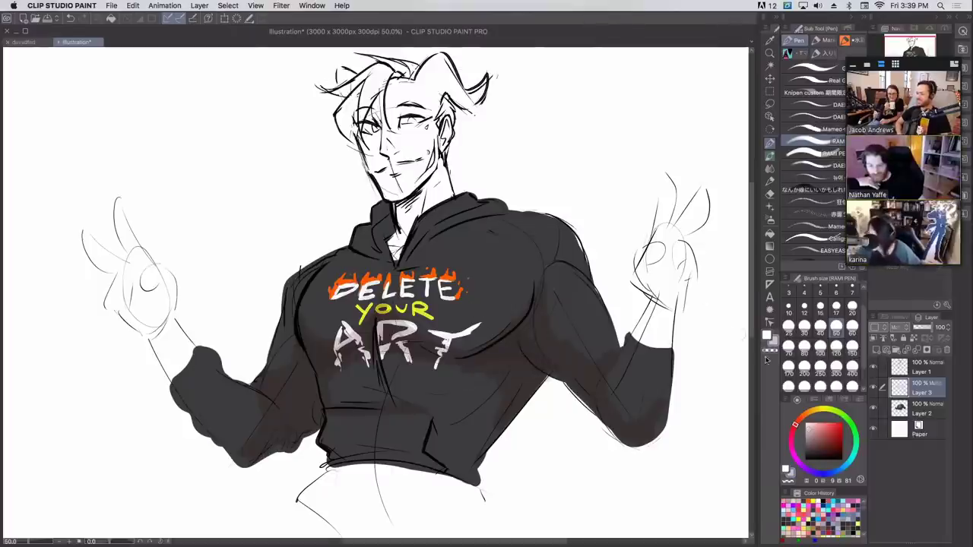
pyautogui.click(792, 433)
pyautogui.click(809, 439)
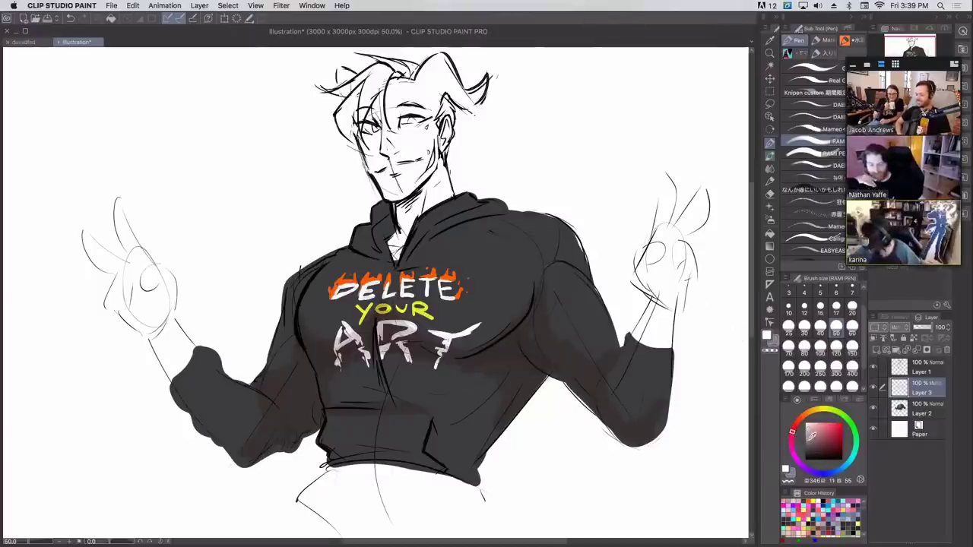
pyautogui.moveTo(367, 340)
pyautogui.mouseDown()
pyautogui.moveTo(378, 339)
pyautogui.moveTo(379, 324)
pyautogui.moveTo(387, 343)
pyautogui.moveTo(364, 346)
pyautogui.mouseUp()
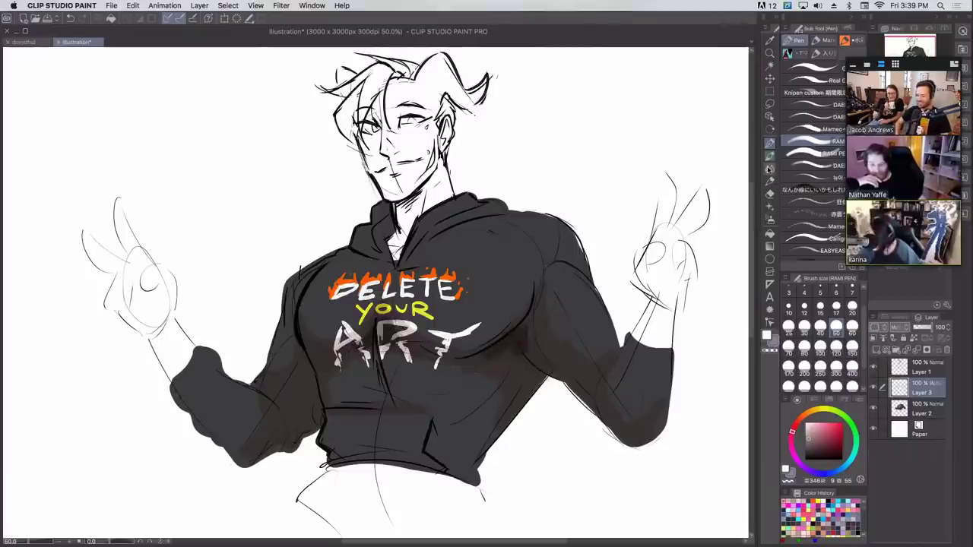
# - Soften the shading beside the right armpit and under the chest with the Blur tool at size 60
pyautogui.click(769, 169)
pyautogui.click(853, 327)
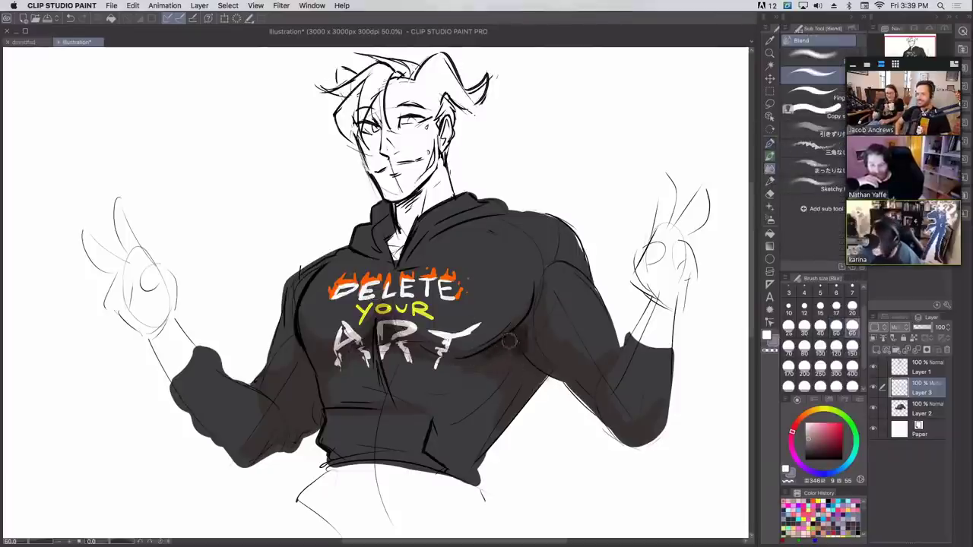
pyautogui.moveTo(523, 344)
pyautogui.mouseDown()
pyautogui.moveTo(500, 345)
pyautogui.moveTo(540, 312)
pyautogui.moveTo(530, 344)
pyautogui.mouseUp()
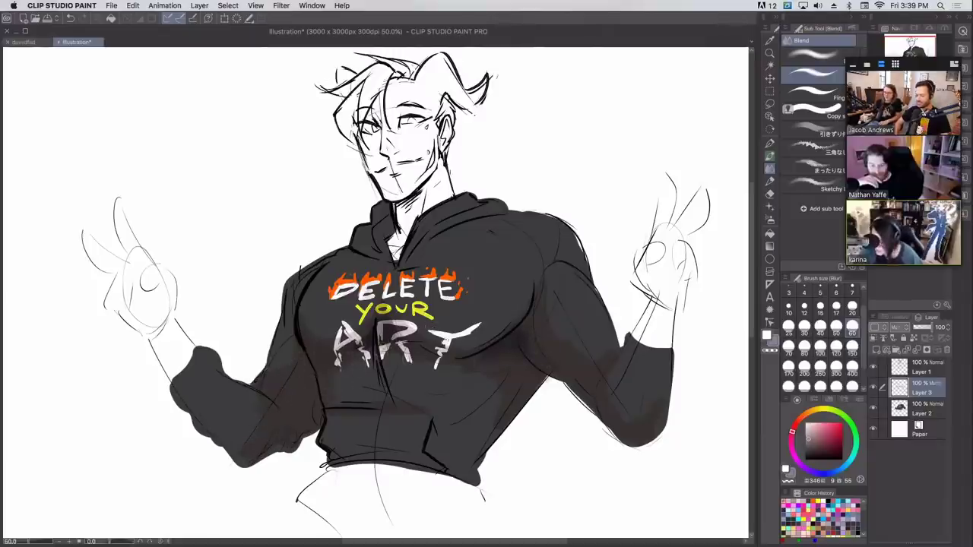
# - Paint a soft muted reddish-grey shadow along the lower right curve of the chest with a watercolor brush at size 60
pyautogui.keyDown('alt'); pyautogui.click(544, 339); pyautogui.keyUp('alt')
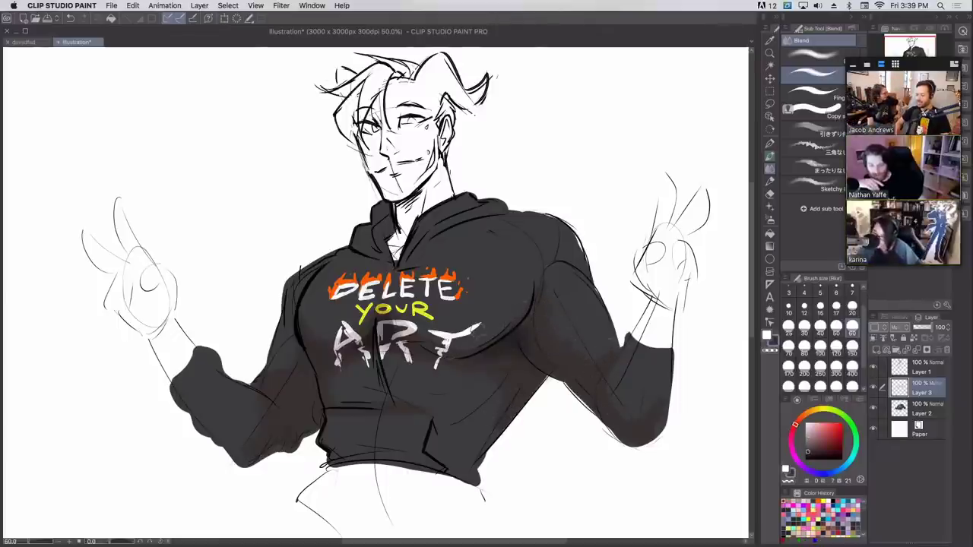
pyautogui.click(771, 146)
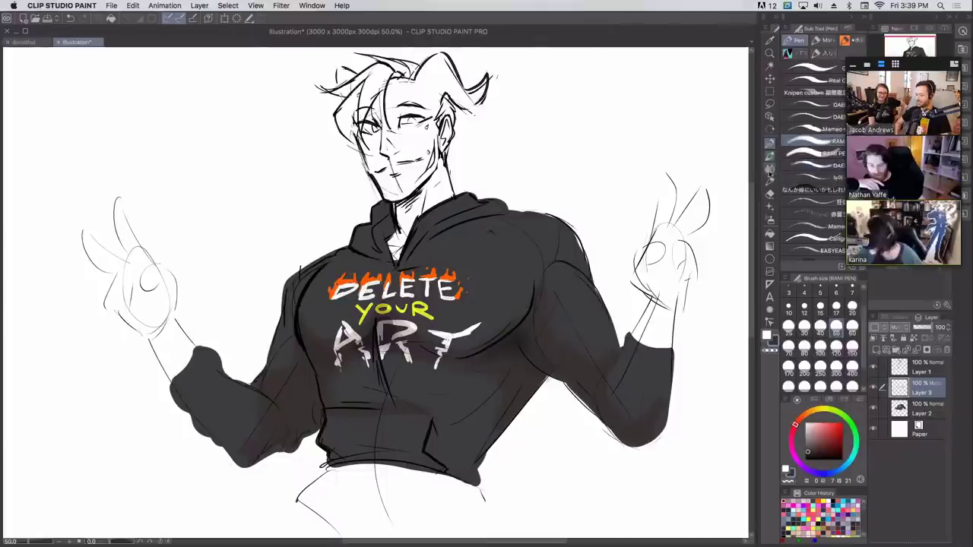
pyautogui.click(771, 170)
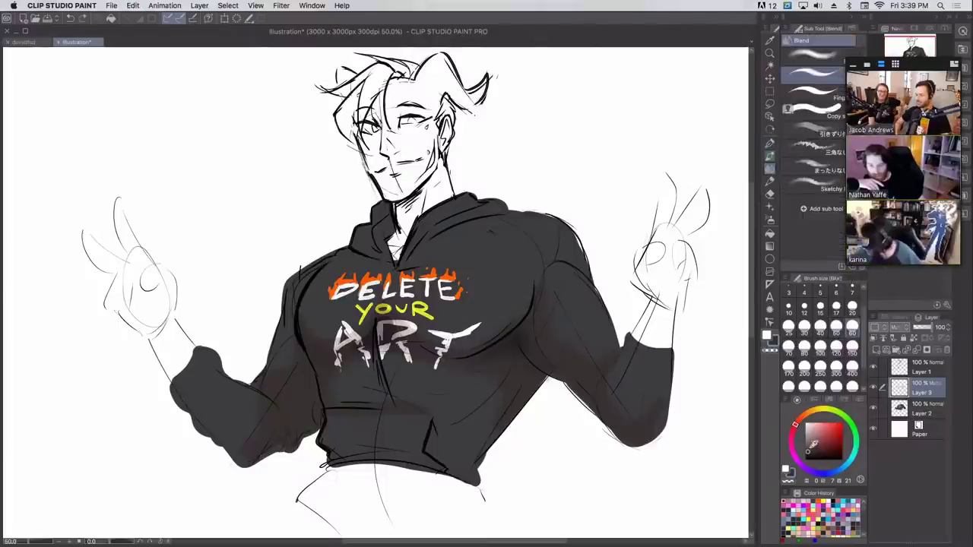
pyautogui.click(771, 157)
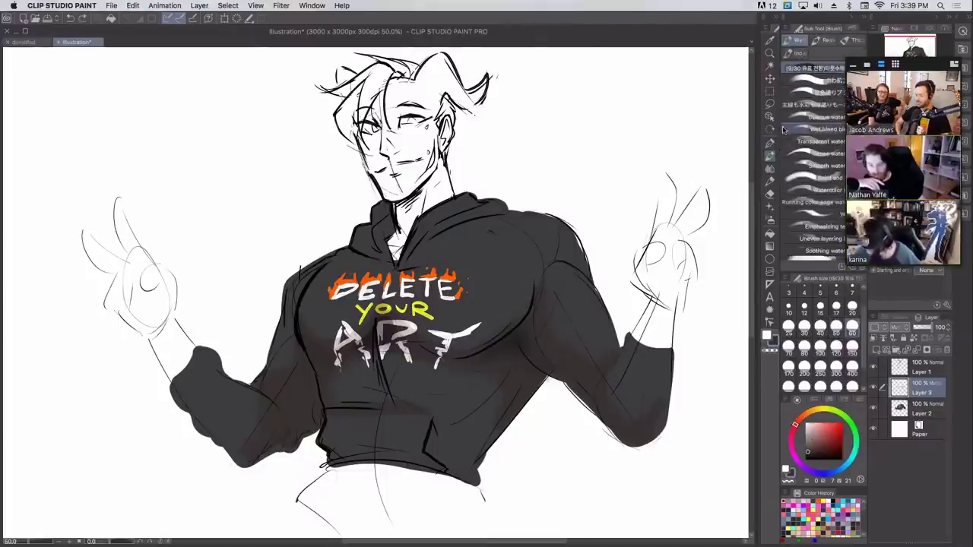
pyautogui.moveTo(444, 342); pyautogui.dragTo(513, 325)
pyautogui.press('super+z')
pyautogui.click(809, 439)
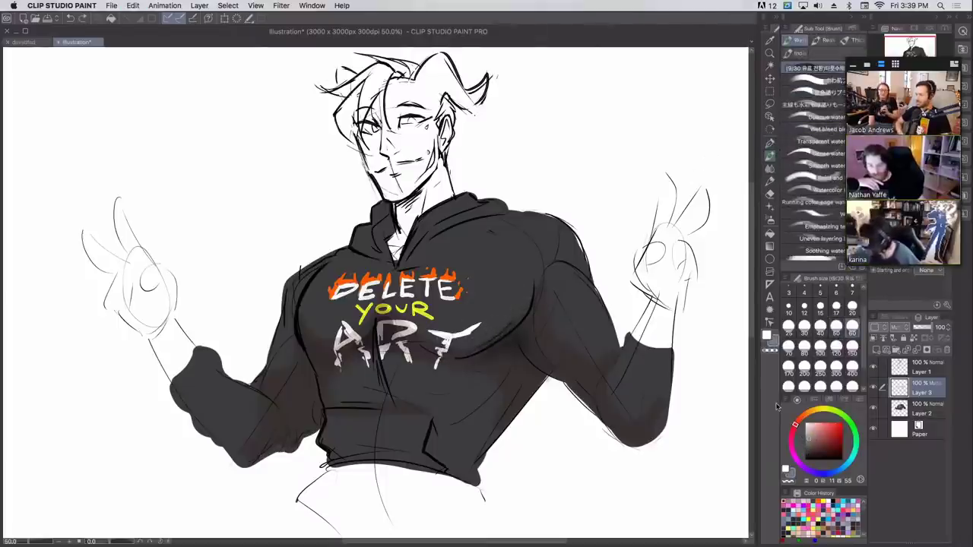
pyautogui.moveTo(432, 353)
pyautogui.mouseDown()
pyautogui.moveTo(508, 331)
pyautogui.moveTo(532, 310)
pyautogui.moveTo(523, 314)
pyautogui.mouseUp()
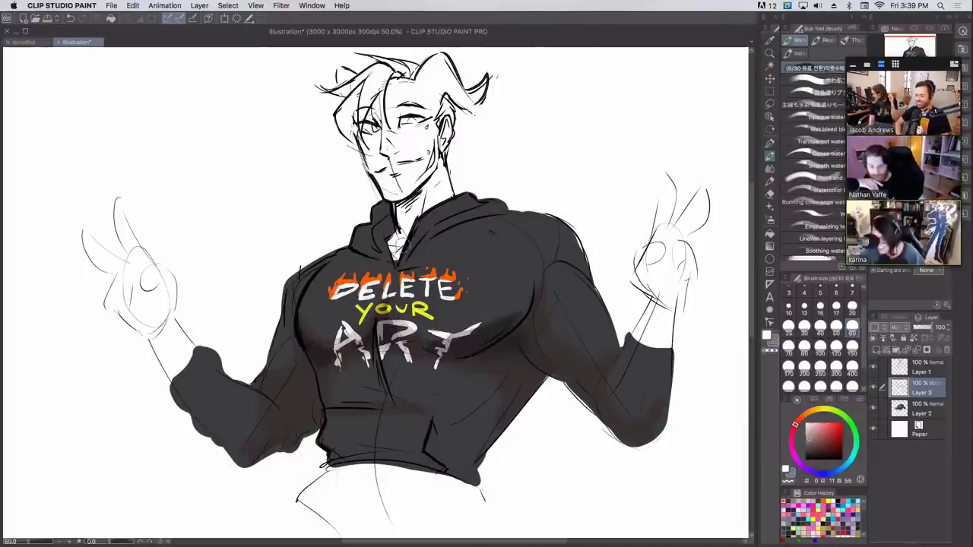
# - Smooth the shading across the chest, torso and sleeves with the Blend tool at size 150
pyautogui.click(770, 167)
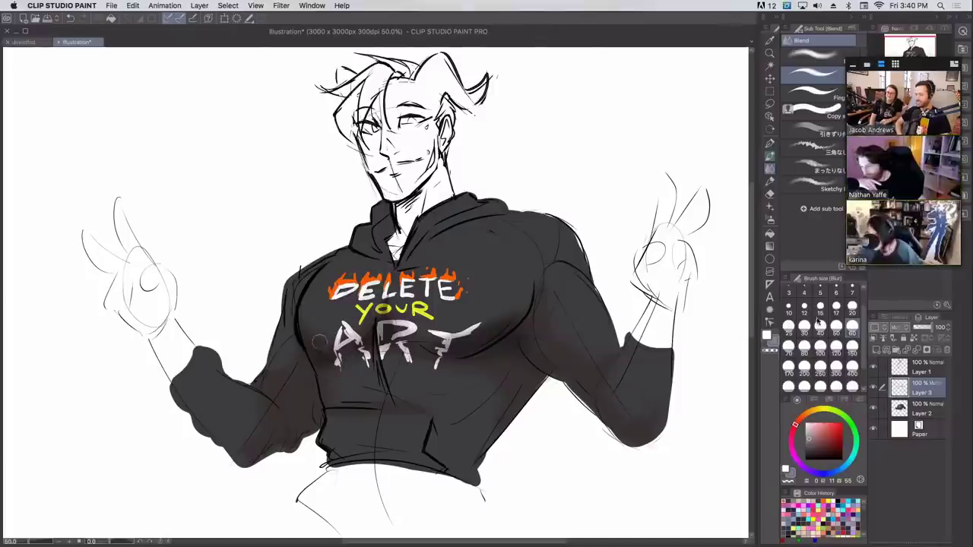
pyautogui.click(825, 57)
pyautogui.click(852, 351)
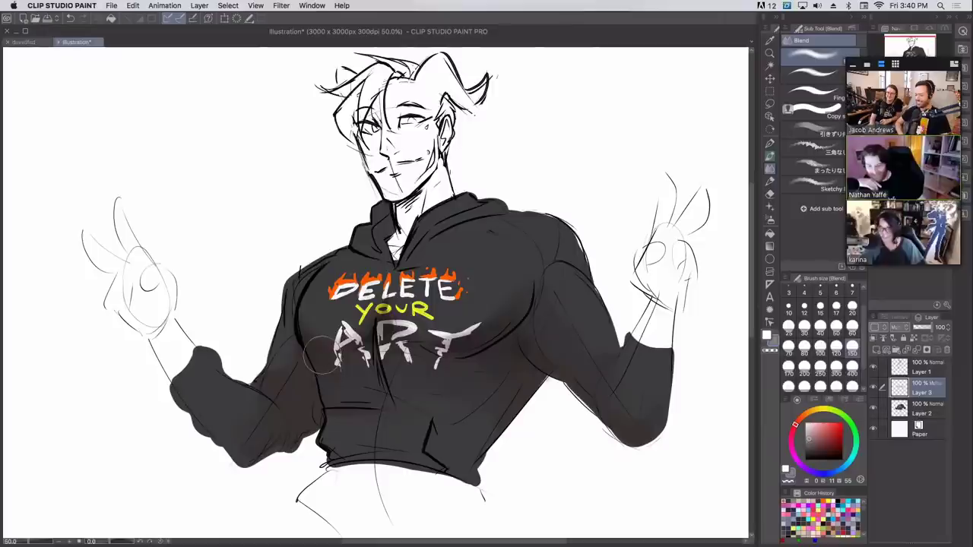
# - Rework the hair outline above the ear in black on Layer 1 with the Knipen custom pen at size 15
pyautogui.click(922, 368)
pyautogui.click(770, 142)
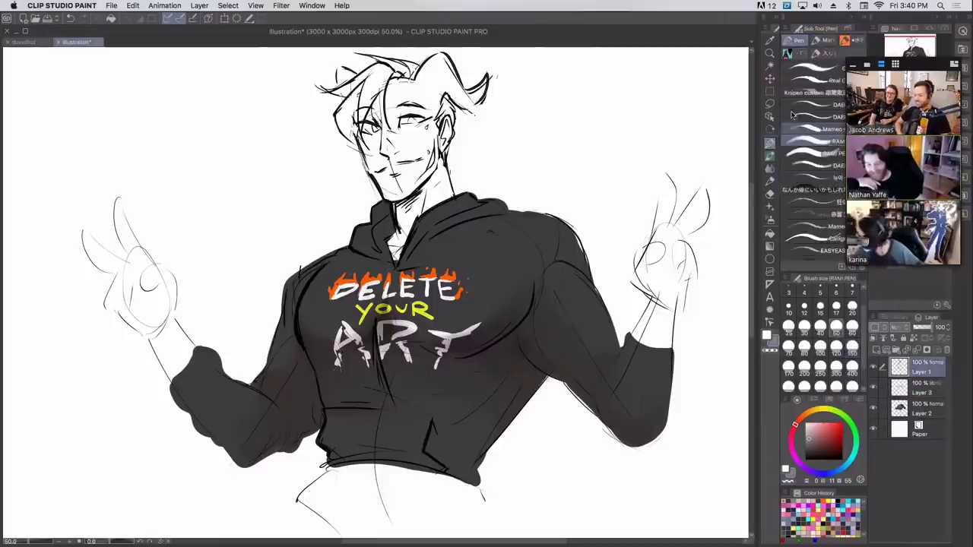
pyautogui.click(813, 92)
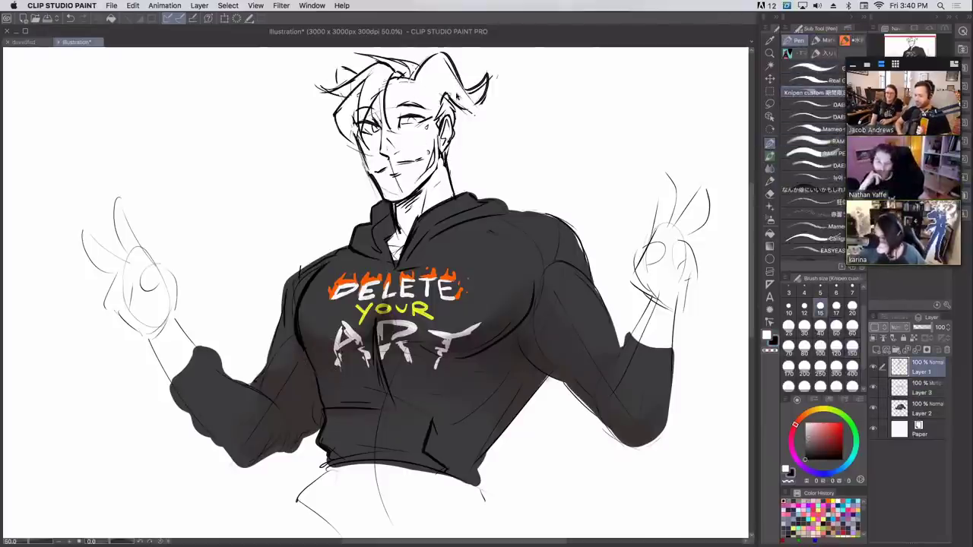
pyautogui.moveTo(460, 69)
pyautogui.mouseDown()
pyautogui.moveTo(450, 94)
pyautogui.moveTo(466, 104)
pyautogui.mouseUp()
pyautogui.press('super+z')
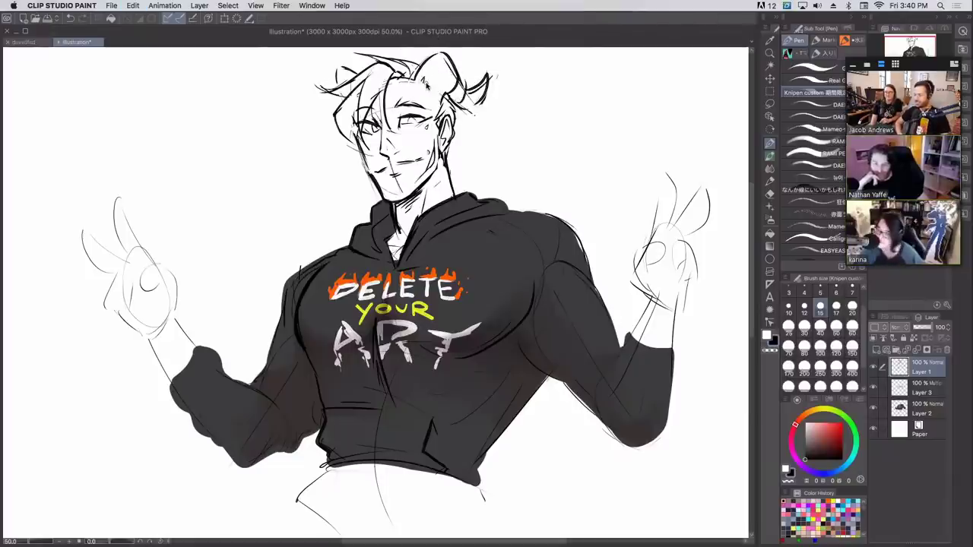
# - Ink the left hand in black as a V sign, with folded fingers and the outer line of the wrist
pyautogui.moveTo(146, 268)
pyautogui.mouseDown()
pyautogui.moveTo(175, 307)
pyautogui.moveTo(154, 269)
pyautogui.mouseUp()
pyautogui.moveTo(143, 277); pyautogui.dragTo(158, 293)
pyautogui.press('super+z')
pyautogui.press('super+z')
pyautogui.press('super+z')
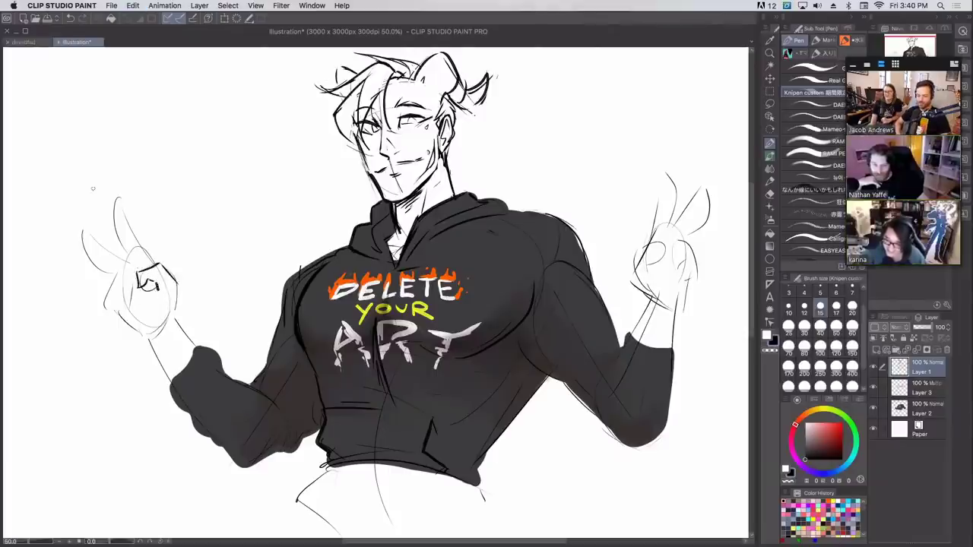
pyautogui.moveTo(146, 259)
pyautogui.mouseDown()
pyautogui.moveTo(116, 201)
pyautogui.moveTo(126, 259)
pyautogui.moveTo(86, 234)
pyautogui.moveTo(112, 270)
pyautogui.moveTo(111, 300)
pyautogui.moveTo(141, 338)
pyautogui.moveTo(164, 330)
pyautogui.moveTo(156, 341)
pyautogui.moveTo(184, 382)
pyautogui.mouseUp()
# - Ink the left sleeve's ribbed cuff, the inner line of the wrist and the fabric folds below the cuff
pyautogui.moveTo(198, 345); pyautogui.dragTo(175, 408)
pyautogui.moveTo(199, 373)
pyautogui.mouseDown()
pyautogui.moveTo(182, 399)
pyautogui.moveTo(192, 386)
pyautogui.mouseUp()
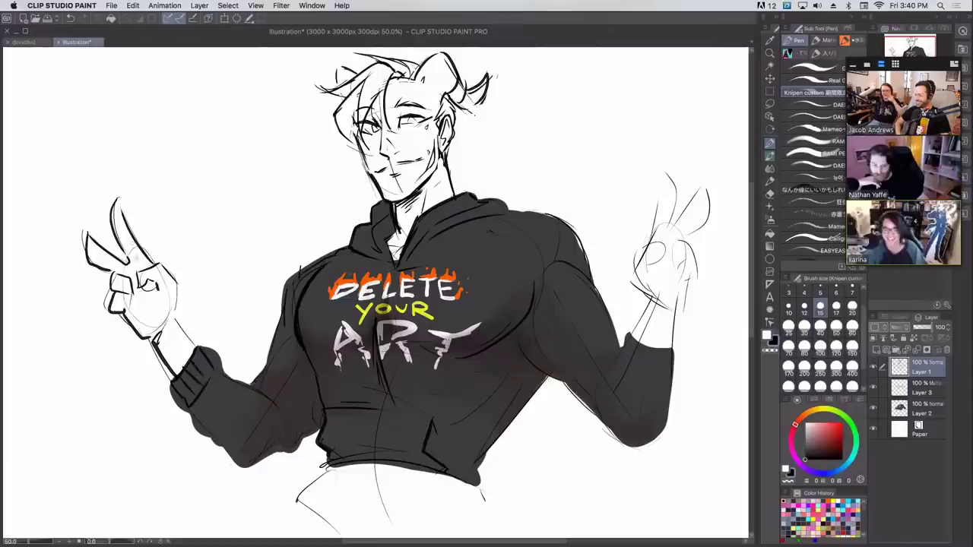
pyautogui.moveTo(173, 312); pyautogui.dragTo(218, 367)
pyautogui.moveTo(214, 363)
pyautogui.mouseDown()
pyautogui.moveTo(224, 373)
pyautogui.moveTo(199, 407)
pyautogui.mouseUp()
pyautogui.moveTo(240, 377)
pyautogui.mouseDown()
pyautogui.moveTo(227, 401)
pyautogui.moveTo(172, 406)
pyautogui.mouseUp()
pyautogui.moveTo(206, 403); pyautogui.dragTo(187, 422)
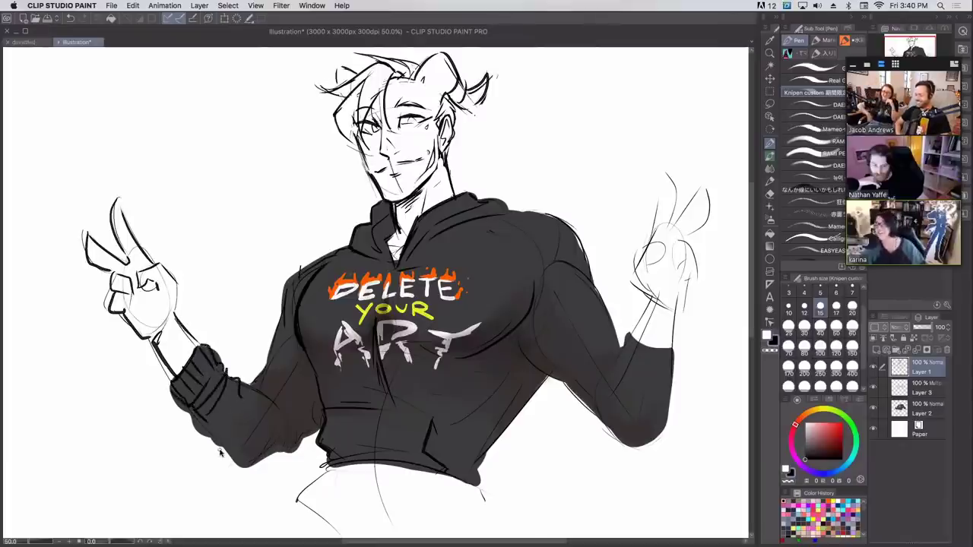
# - Ink the right wrist with a ribbed cuff and the right hand as a V sign with folded fingers
pyautogui.moveTo(649, 301)
pyautogui.mouseDown()
pyautogui.moveTo(631, 339)
pyautogui.moveTo(664, 368)
pyautogui.mouseUp()
pyautogui.moveTo(628, 334); pyautogui.dragTo(678, 348)
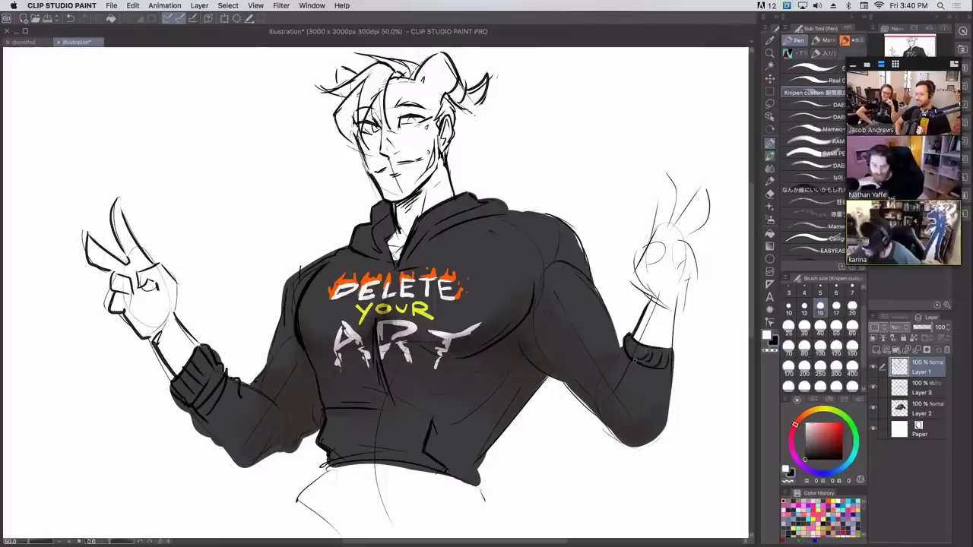
pyautogui.moveTo(655, 298)
pyautogui.mouseDown()
pyautogui.moveTo(637, 268)
pyautogui.moveTo(634, 285)
pyautogui.moveTo(668, 238)
pyautogui.moveTo(652, 263)
pyautogui.moveTo(669, 269)
pyautogui.mouseUp()
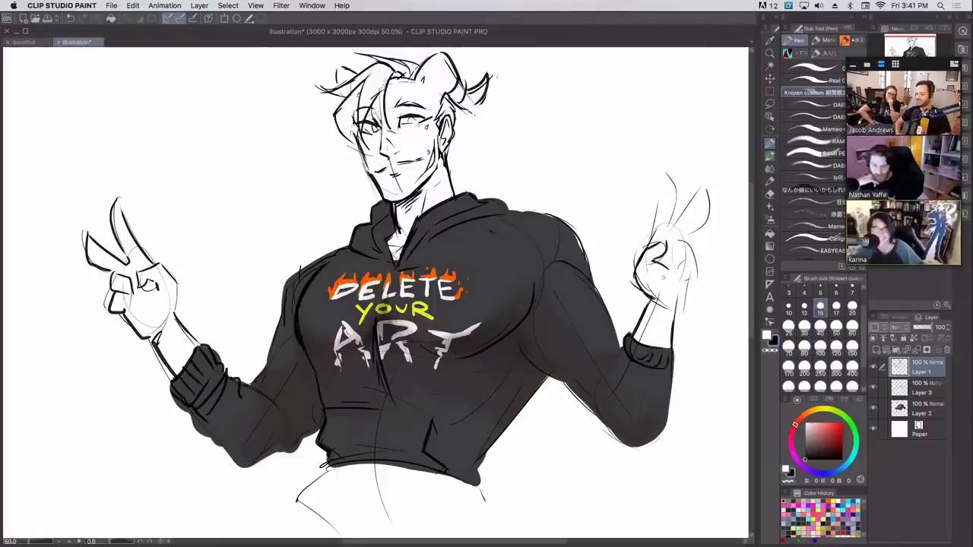
pyautogui.moveTo(662, 182)
pyautogui.mouseDown()
pyautogui.moveTo(683, 213)
pyautogui.moveTo(704, 186)
pyautogui.mouseUp()
pyautogui.moveTo(705, 184); pyautogui.dragTo(700, 228)
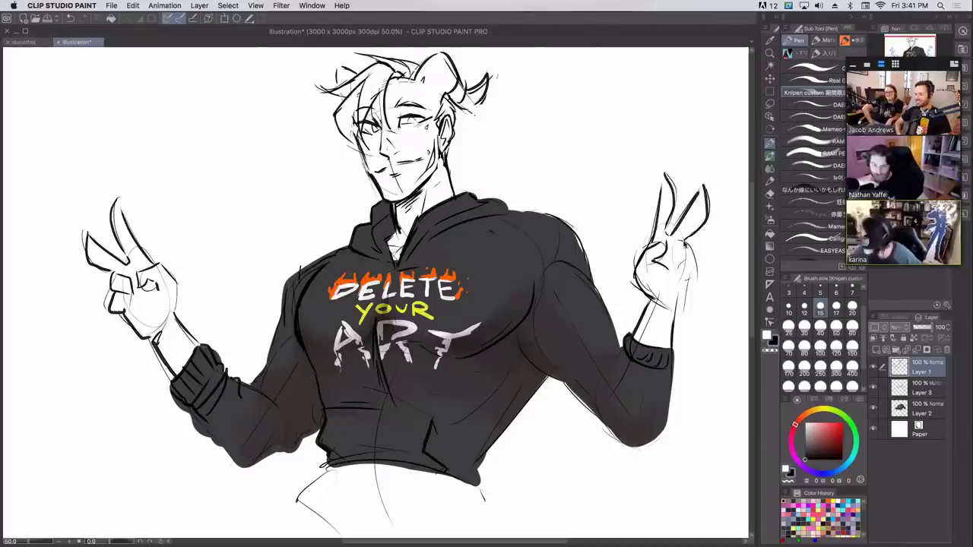
pyautogui.moveTo(671, 269); pyautogui.dragTo(689, 240)
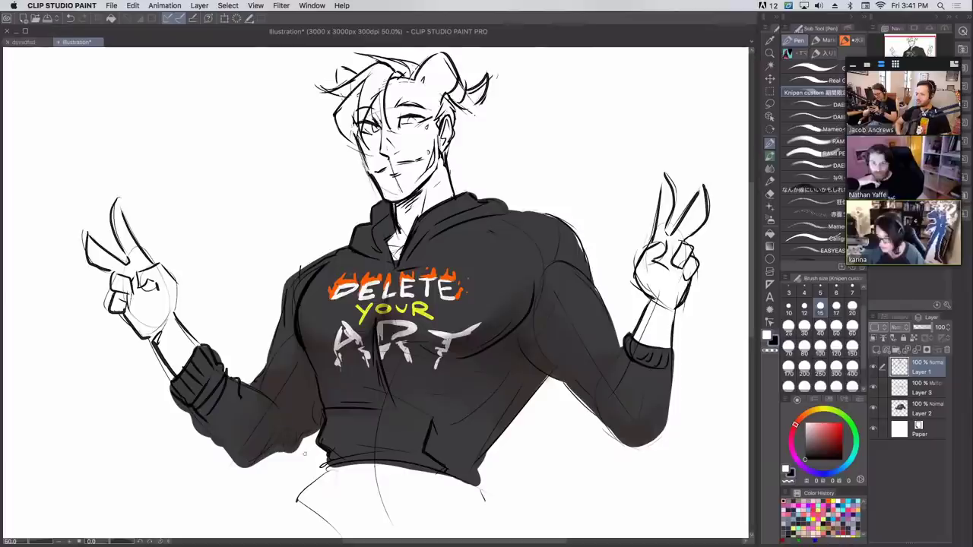
# - Ink the waistline under the hoodie's hem and the jagged outlines of both hips
pyautogui.moveTo(321, 470)
pyautogui.mouseDown()
pyautogui.moveTo(416, 476)
pyautogui.moveTo(396, 474)
pyautogui.mouseUp()
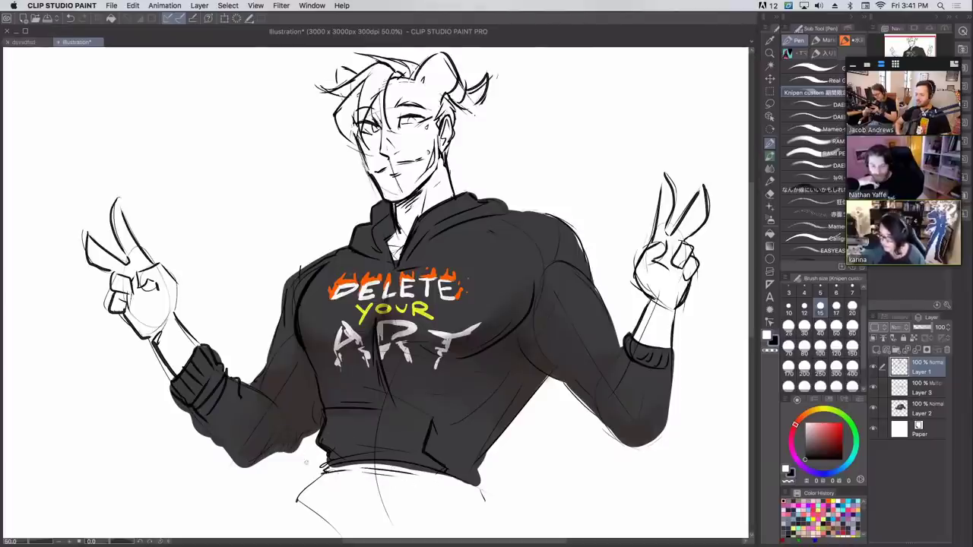
pyautogui.moveTo(298, 499); pyautogui.dragTo(283, 522)
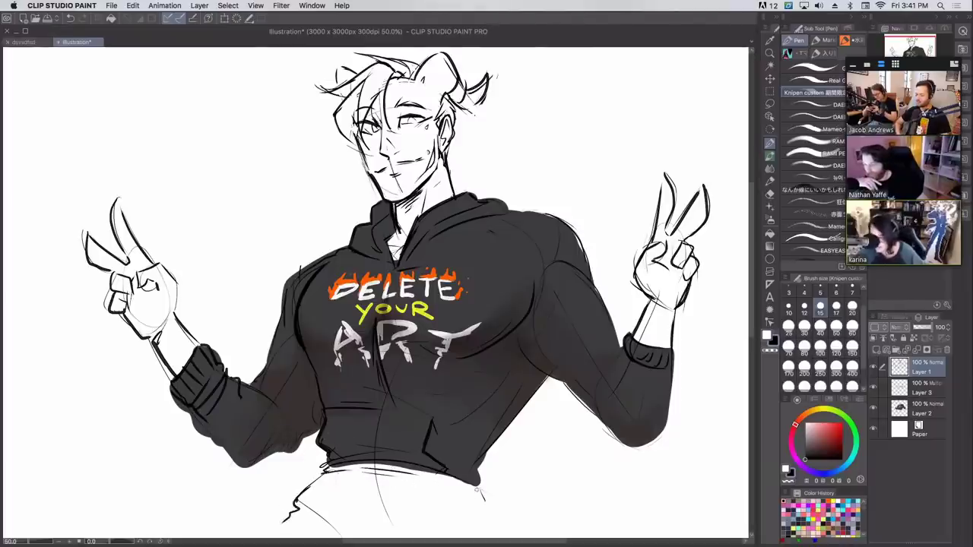
pyautogui.moveTo(478, 492); pyautogui.dragTo(484, 522)
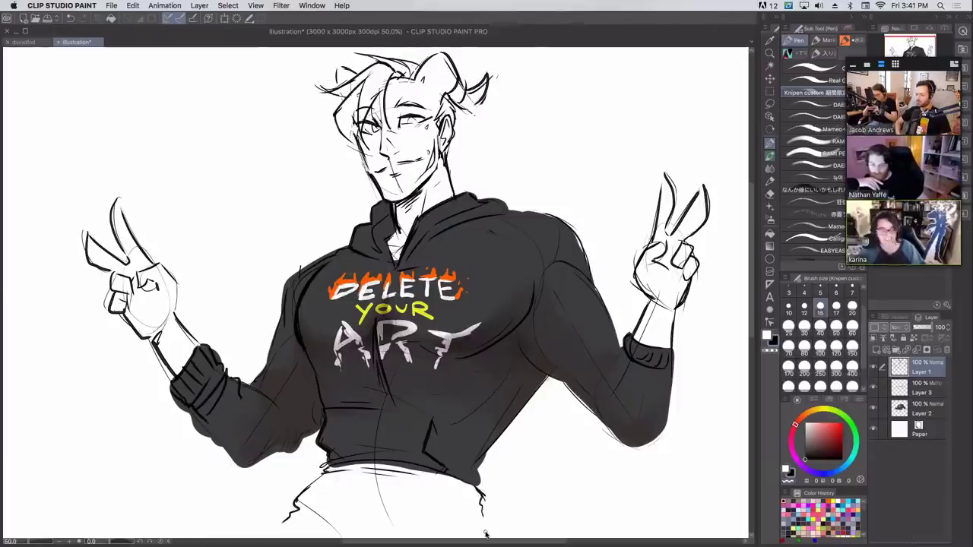
# - Draw stripes across the left wrist and a thin choker with a small pendant around the neck
pyautogui.moveTo(161, 346); pyautogui.dragTo(183, 323)
pyautogui.moveTo(169, 367); pyautogui.dragTo(193, 331)
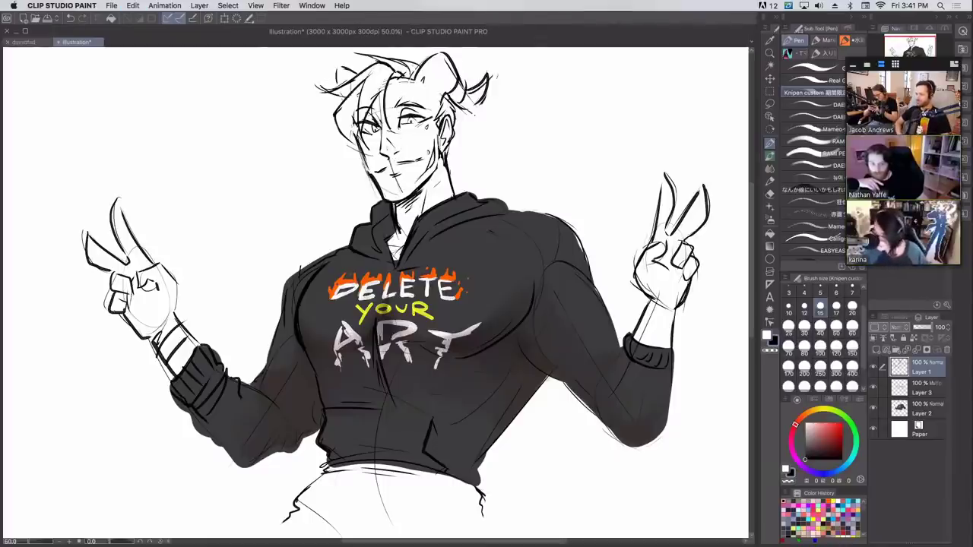
pyautogui.moveTo(396, 252); pyautogui.dragTo(448, 178)
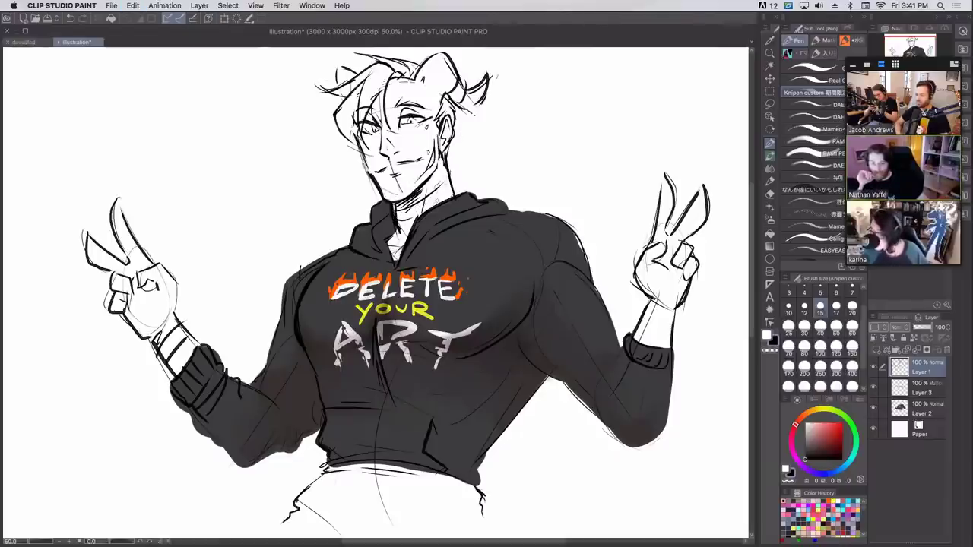
pyautogui.moveTo(425, 178); pyautogui.dragTo(418, 187)
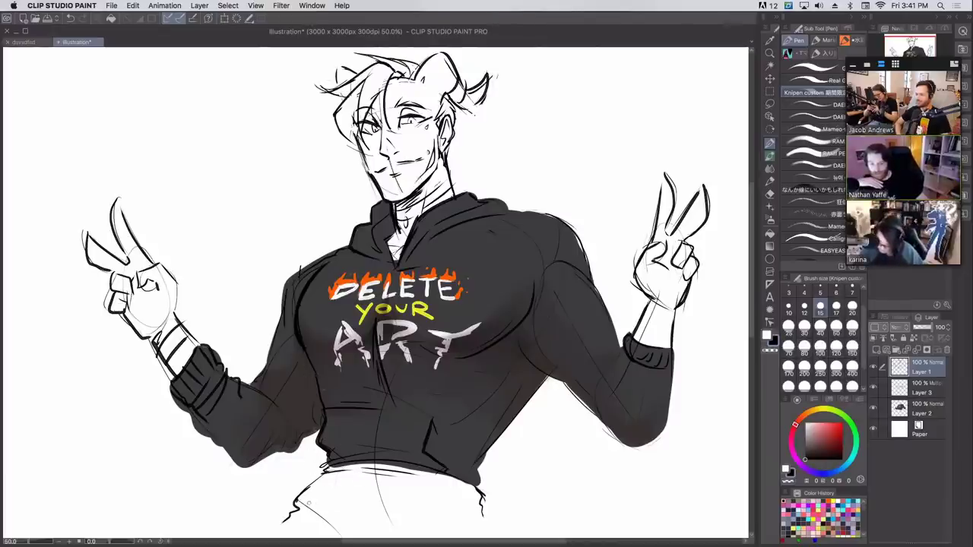
# - Draw the crotch and fold lines of the trousers below both hips
pyautogui.moveTo(298, 496); pyautogui.dragTo(340, 534)
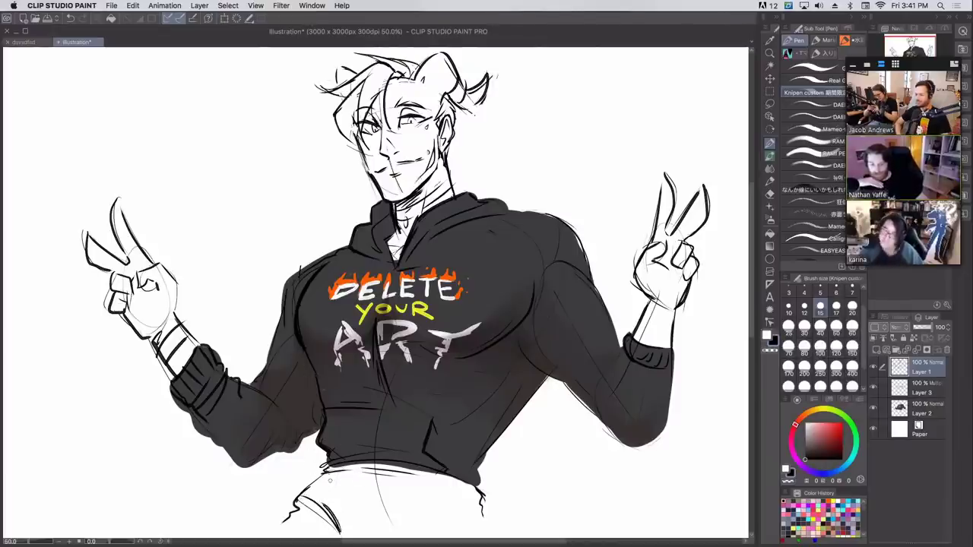
pyautogui.moveTo(330, 480); pyautogui.dragTo(351, 536)
pyautogui.moveTo(423, 534); pyautogui.dragTo(483, 499)
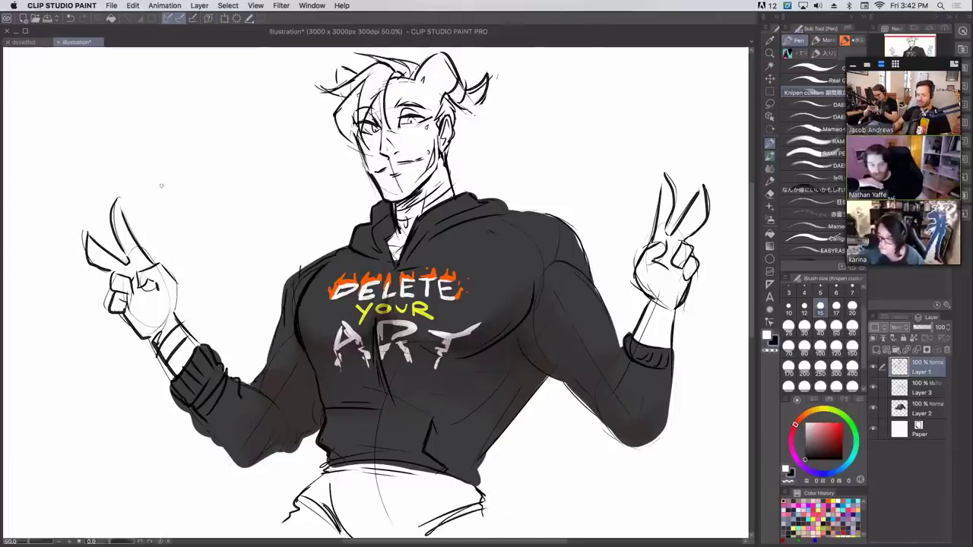
# - Hand-letter NOW AVAILABLE! in black on two slanted lines above the raised hand on the picture's left
pyautogui.moveTo(130, 186)
pyautogui.mouseDown()
pyautogui.moveTo(145, 154)
pyautogui.moveTo(161, 139)
pyautogui.moveTo(189, 123)
pyautogui.mouseUp()
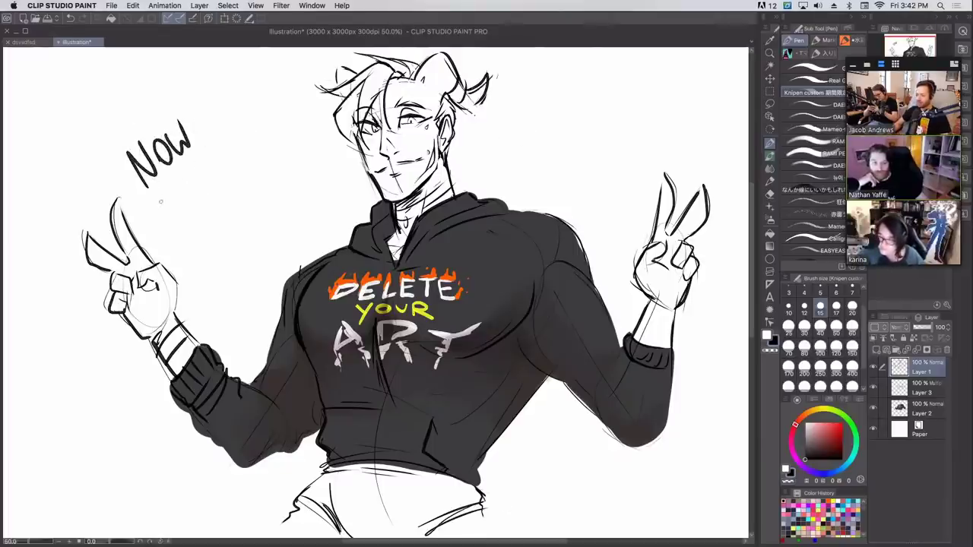
pyautogui.moveTo(168, 210)
pyautogui.mouseDown()
pyautogui.moveTo(188, 204)
pyautogui.moveTo(184, 195)
pyautogui.moveTo(207, 166)
pyautogui.moveTo(224, 185)
pyautogui.moveTo(254, 167)
pyautogui.mouseUp()
pyautogui.moveTo(245, 172)
pyautogui.mouseDown()
pyautogui.moveTo(255, 131)
pyautogui.moveTo(267, 147)
pyautogui.moveTo(272, 129)
pyautogui.moveTo(295, 141)
pyautogui.mouseUp()
pyautogui.moveTo(286, 114)
pyautogui.mouseDown()
pyautogui.moveTo(299, 135)
pyautogui.moveTo(302, 103)
pyautogui.mouseUp()
pyautogui.moveTo(290, 127); pyautogui.dragTo(308, 124)
pyautogui.click(322, 134)
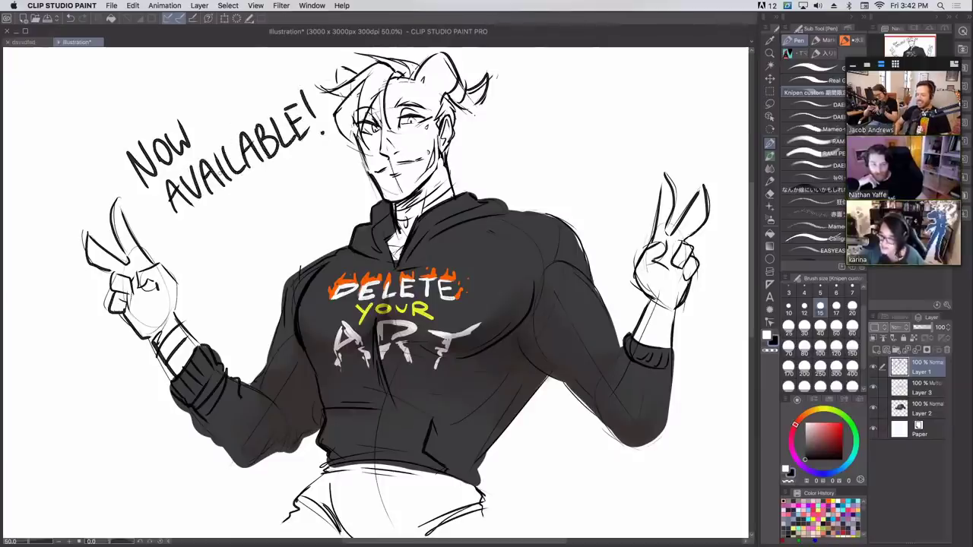
# - Write AT OUR STORE beneath NOW AVAILABLE! and finish it with a small smiley face
pyautogui.moveTo(211, 242); pyautogui.dragTo(222, 232)
pyautogui.moveTo(217, 226); pyautogui.dragTo(232, 221)
pyautogui.moveTo(224, 223)
pyautogui.mouseDown()
pyautogui.moveTo(223, 237)
pyautogui.moveTo(260, 199)
pyautogui.mouseUp()
pyautogui.moveTo(261, 206); pyautogui.dragTo(276, 204)
pyautogui.moveTo(248, 231); pyautogui.dragTo(249, 254)
pyautogui.moveTo(257, 233)
pyautogui.mouseDown()
pyautogui.moveTo(272, 227)
pyautogui.moveTo(267, 242)
pyautogui.mouseUp()
pyautogui.moveTo(282, 216)
pyautogui.mouseDown()
pyautogui.moveTo(281, 228)
pyautogui.moveTo(305, 201)
pyautogui.mouseUp()
pyautogui.moveTo(297, 203)
pyautogui.mouseDown()
pyautogui.moveTo(299, 222)
pyautogui.moveTo(353, 189)
pyautogui.mouseUp()
pyautogui.click(319, 182)
pyautogui.click(329, 177)
# - Hand-letter FIND THE in black above the raised hand on the picture's right
pyautogui.moveTo(530, 124); pyautogui.dragTo(530, 146)
pyautogui.moveTo(530, 124)
pyautogui.mouseDown()
pyautogui.moveTo(542, 121)
pyautogui.moveTo(540, 133)
pyautogui.mouseUp()
pyautogui.moveTo(547, 120)
pyautogui.mouseDown()
pyautogui.moveTo(548, 136)
pyautogui.moveTo(569, 117)
pyautogui.moveTo(573, 138)
pyautogui.mouseUp()
pyautogui.moveTo(573, 120); pyautogui.dragTo(575, 137)
pyautogui.moveTo(609, 110); pyautogui.dragTo(609, 132)
pyautogui.moveTo(602, 108)
pyautogui.mouseDown()
pyautogui.moveTo(617, 108)
pyautogui.moveTo(621, 131)
pyautogui.mouseUp()
pyautogui.moveTo(634, 106)
pyautogui.mouseDown()
pyautogui.moveTo(633, 130)
pyautogui.moveTo(633, 118)
pyautogui.mouseUp()
pyautogui.moveTo(641, 108)
pyautogui.mouseDown()
pyautogui.moveTo(641, 130)
pyautogui.moveTo(651, 107)
pyautogui.mouseUp()
pyautogui.moveTo(641, 130); pyautogui.dragTo(651, 129)
# - Write LINK YOURSELF!!! as a second line directly beneath FIND THE
pyautogui.moveTo(540, 144)
pyautogui.mouseDown()
pyautogui.moveTo(555, 164)
pyautogui.moveTo(581, 143)
pyautogui.moveTo(587, 165)
pyautogui.mouseUp()
pyautogui.moveTo(596, 146)
pyautogui.mouseDown()
pyautogui.moveTo(599, 163)
pyautogui.moveTo(616, 155)
pyautogui.mouseUp()
pyautogui.moveTo(622, 147)
pyautogui.mouseDown()
pyautogui.moveTo(614, 166)
pyautogui.moveTo(626, 150)
pyautogui.mouseUp()
pyautogui.moveTo(633, 147); pyautogui.dragTo(647, 147)
pyautogui.moveTo(655, 149); pyautogui.dragTo(652, 159)
pyautogui.moveTo(669, 138)
pyautogui.mouseDown()
pyautogui.moveTo(662, 156)
pyautogui.moveTo(685, 157)
pyautogui.mouseUp()
pyautogui.moveTo(686, 138)
pyautogui.mouseDown()
pyautogui.moveTo(698, 137)
pyautogui.moveTo(694, 145)
pyautogui.mouseUp()
pyautogui.moveTo(705, 126); pyautogui.dragTo(704, 140)
pyautogui.moveTo(704, 155); pyautogui.dragTo(713, 143)
pyautogui.moveTo(714, 154); pyautogui.dragTo(720, 148)
pyautogui.moveTo(719, 156); pyautogui.dragTo(719, 158)
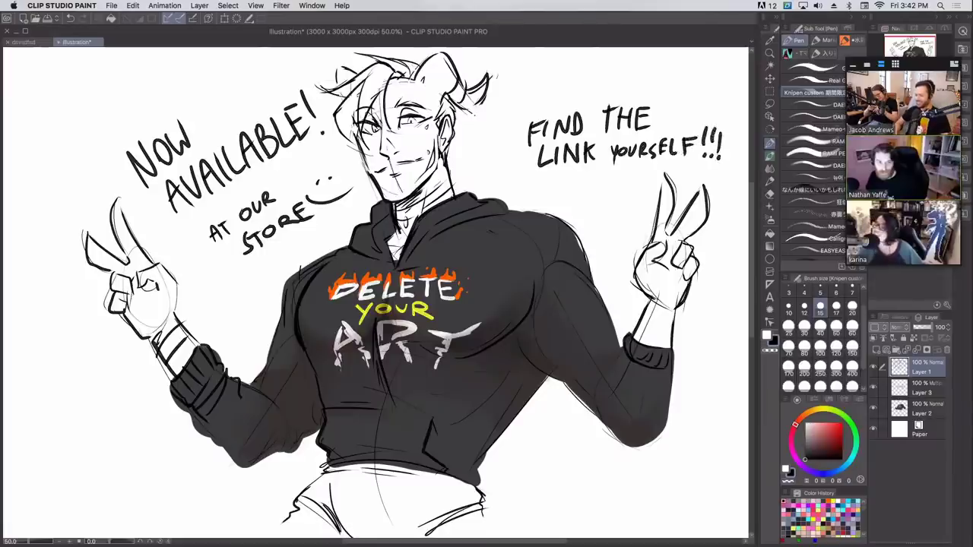
# - Draw wavy orange flame outlines in the empty background on both sides of the character
pyautogui.click(804, 415)
pyautogui.click(842, 424)
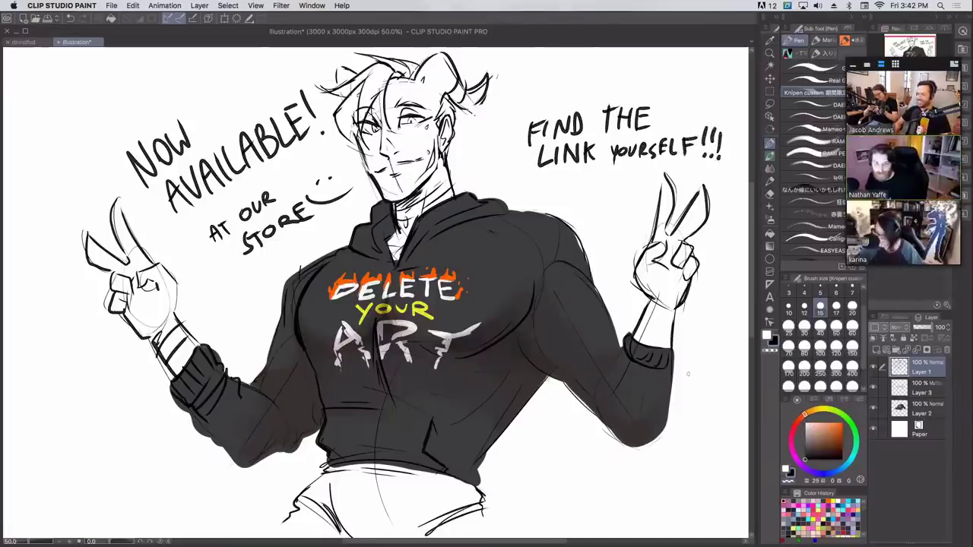
pyautogui.moveTo(70, 508)
pyautogui.mouseDown()
pyautogui.moveTo(79, 346)
pyautogui.moveTo(71, 404)
pyautogui.moveTo(119, 445)
pyautogui.moveTo(139, 361)
pyautogui.moveTo(155, 398)
pyautogui.mouseUp()
pyautogui.moveTo(218, 336)
pyautogui.mouseDown()
pyautogui.moveTo(238, 320)
pyautogui.moveTo(245, 277)
pyautogui.moveTo(265, 310)
pyautogui.mouseUp()
pyautogui.moveTo(601, 267)
pyautogui.mouseDown()
pyautogui.moveTo(613, 215)
pyautogui.moveTo(623, 259)
pyautogui.mouseUp()
pyautogui.moveTo(688, 362); pyautogui.dragTo(709, 433)
pyautogui.moveTo(708, 347)
pyautogui.mouseDown()
pyautogui.moveTo(739, 427)
pyautogui.moveTo(733, 471)
pyautogui.mouseUp()
# - Draw flame outlines on both sides of the hips in the yellow sampled from the hoodie's word YOUR
pyautogui.keyDown('alt'); pyautogui.click(423, 308); pyautogui.keyUp('alt')
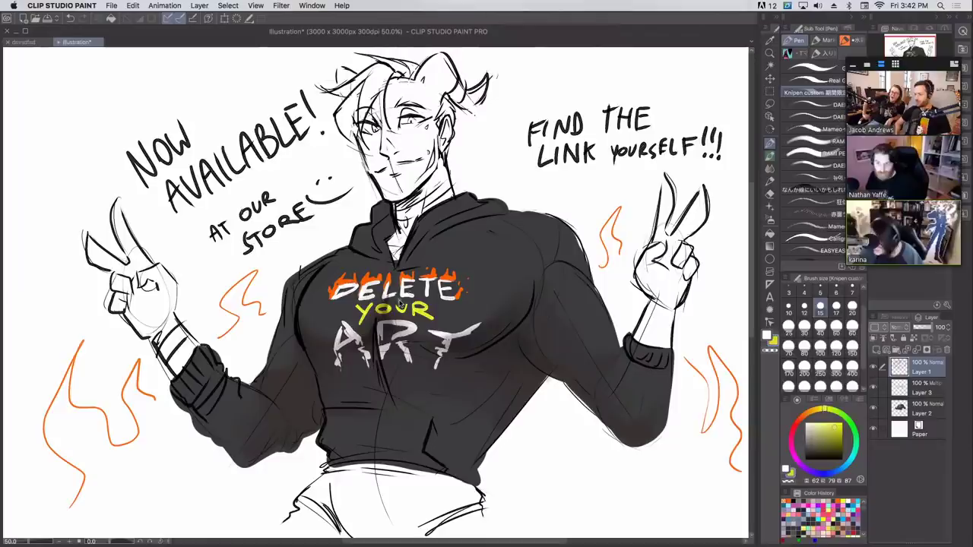
pyautogui.moveTo(502, 471)
pyautogui.mouseDown()
pyautogui.moveTo(562, 406)
pyautogui.moveTo(547, 445)
pyautogui.moveTo(567, 520)
pyautogui.moveTo(597, 505)
pyautogui.moveTo(599, 455)
pyautogui.moveTo(612, 505)
pyautogui.moveTo(650, 508)
pyautogui.moveTo(673, 479)
pyautogui.moveTo(707, 514)
pyautogui.mouseUp()
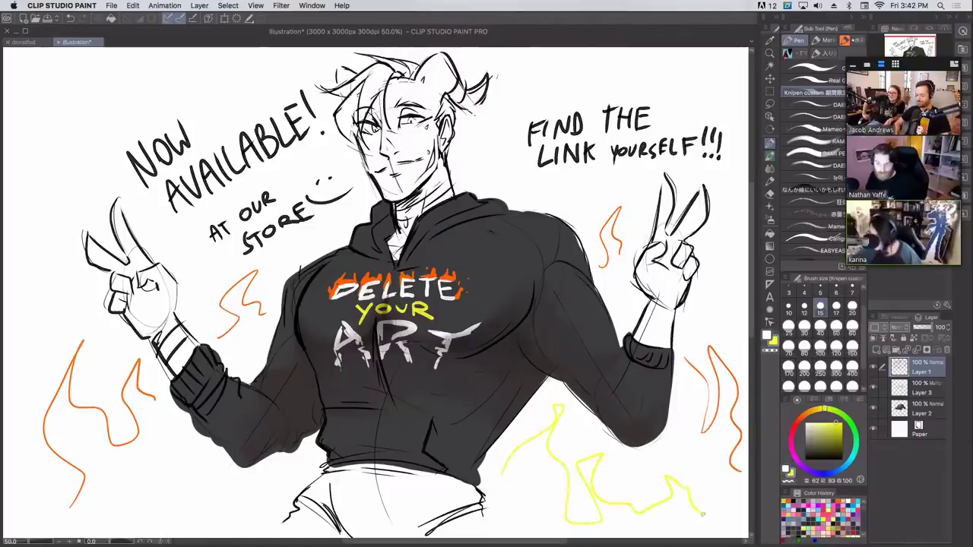
pyautogui.moveTo(94, 521)
pyautogui.mouseDown()
pyautogui.moveTo(156, 454)
pyautogui.moveTo(203, 467)
pyautogui.moveTo(219, 498)
pyautogui.mouseUp()
# - Paint a double row of white dots on Layer 2 down the hoodie sleeve on the picture's right
pyautogui.click(926, 411)
pyautogui.keyDown('alt'); pyautogui.click(488, 156); pyautogui.keyUp('alt')
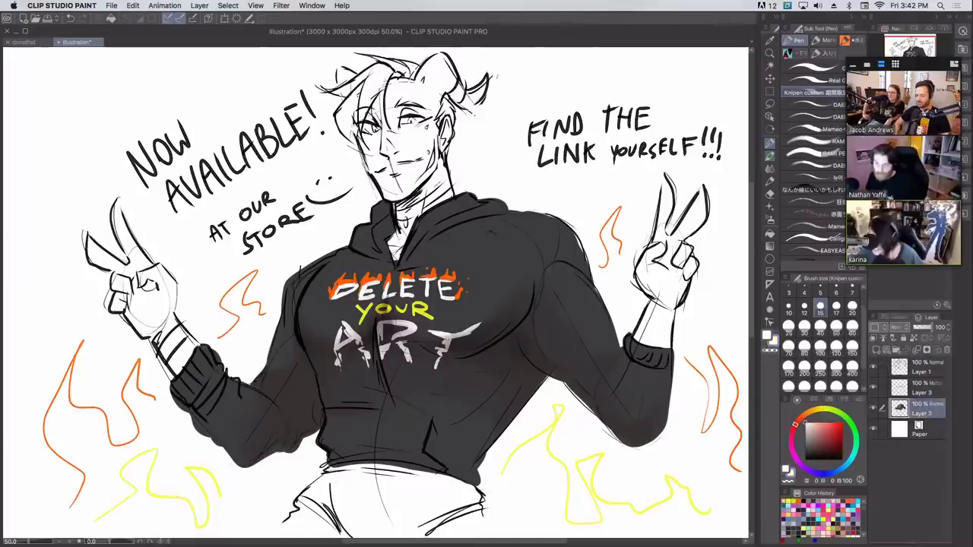
pyautogui.moveTo(563, 245); pyautogui.dragTo(574, 251)
pyautogui.moveTo(573, 256); pyautogui.dragTo(572, 263)
pyautogui.moveTo(567, 273); pyautogui.dragTo(571, 273)
pyautogui.moveTo(581, 267)
pyautogui.mouseDown()
pyautogui.moveTo(564, 248)
pyautogui.moveTo(575, 248)
pyautogui.mouseUp()
pyautogui.moveTo(579, 268)
pyautogui.mouseDown()
pyautogui.moveTo(576, 294)
pyautogui.moveTo(578, 286)
pyautogui.mouseUp()
pyautogui.moveTo(589, 285); pyautogui.dragTo(592, 291)
pyautogui.moveTo(592, 300); pyautogui.dragTo(590, 304)
pyautogui.moveTo(588, 311); pyautogui.dragTo(589, 317)
pyautogui.moveTo(598, 307)
pyautogui.mouseDown()
pyautogui.moveTo(600, 337)
pyautogui.moveTo(600, 328)
pyautogui.mouseUp()
pyautogui.moveTo(602, 321); pyautogui.dragTo(602, 327)
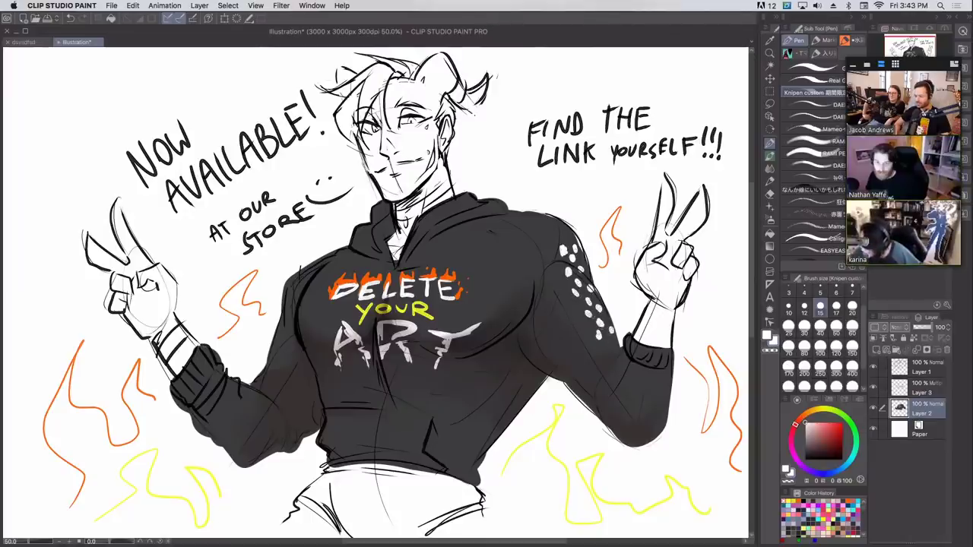
pyautogui.click(586, 297)
pyautogui.click(590, 308)
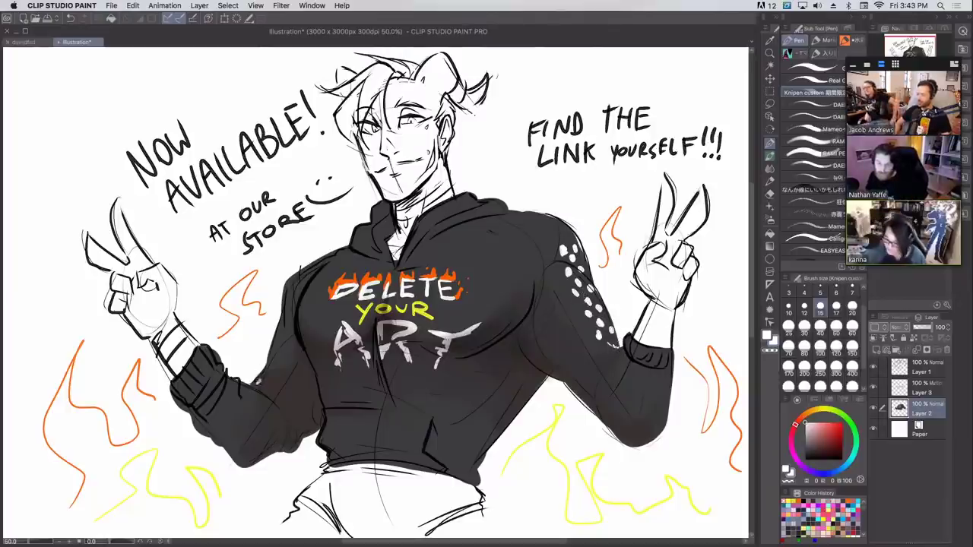
# - Paint matching white dots along the other sleeve and extend the dot pattern to both cuffs
pyautogui.moveTo(258, 381); pyautogui.dragTo(266, 368)
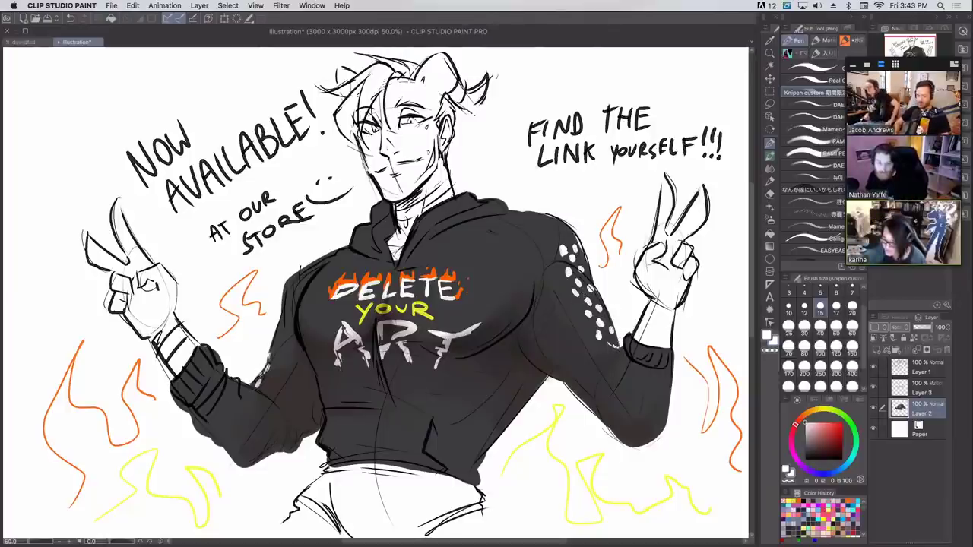
pyautogui.click(278, 333)
pyautogui.click(283, 319)
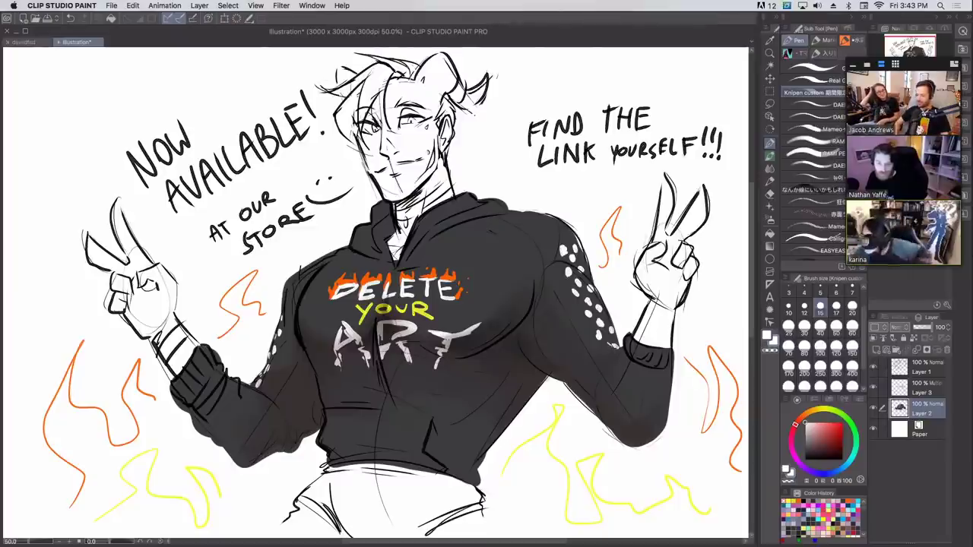
pyautogui.click(614, 347)
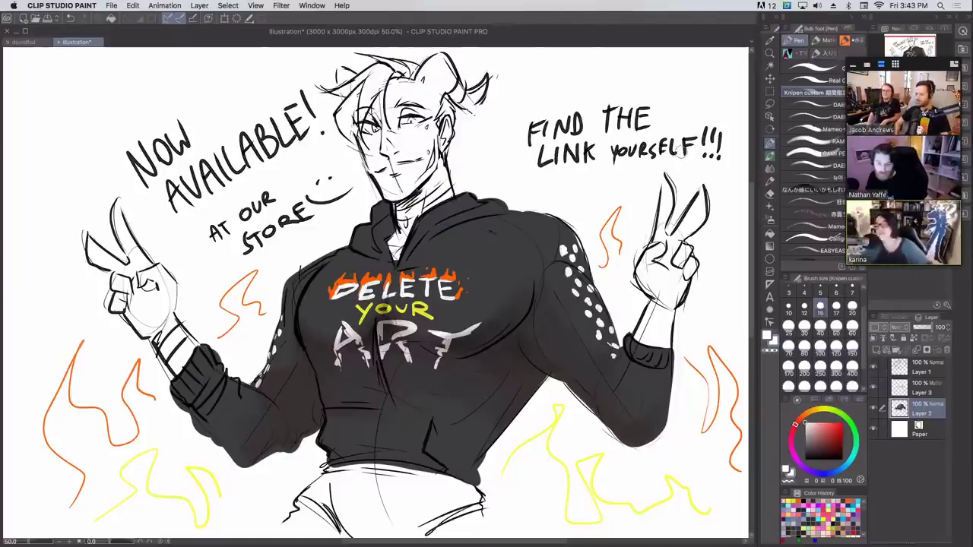
pyautogui.click(234, 383)
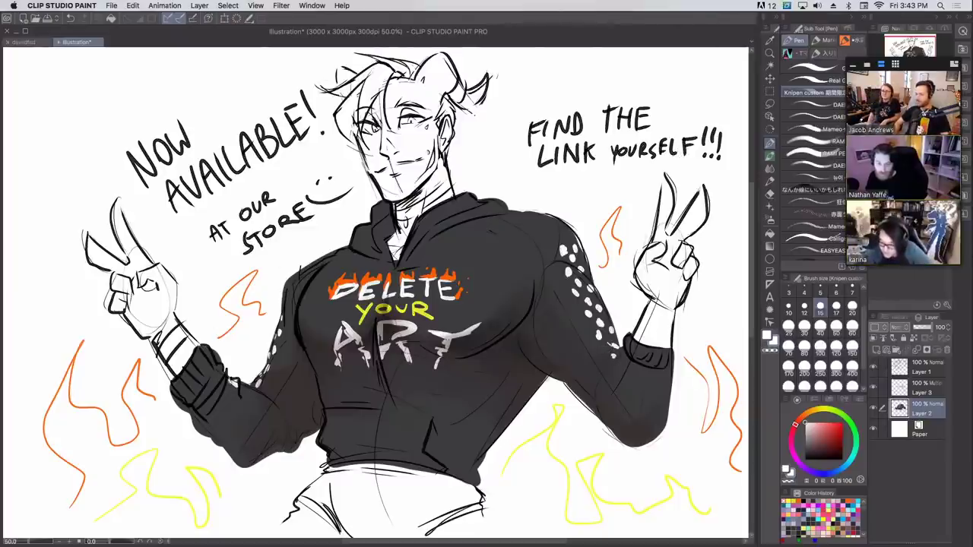
pyautogui.click(233, 386)
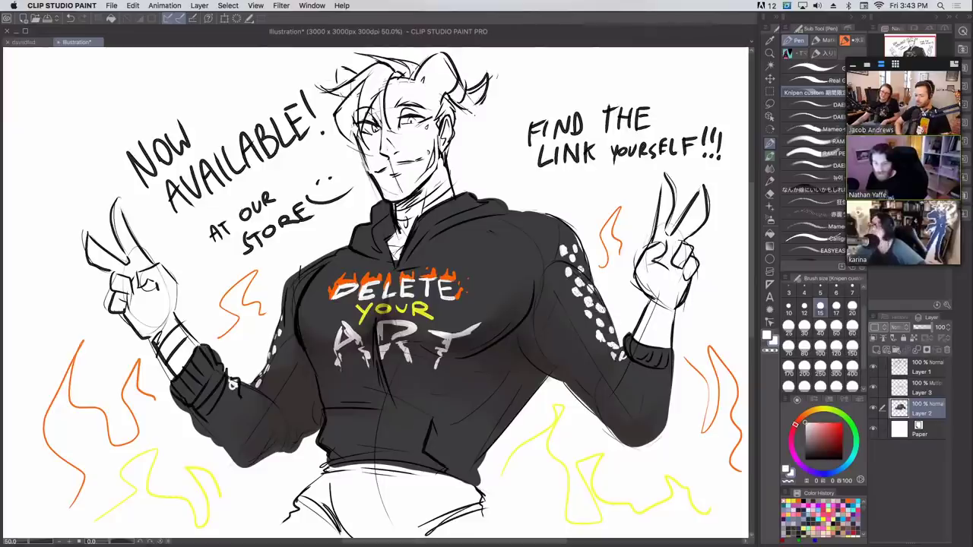
pyautogui.moveTo(580, 264); pyautogui.dragTo(581, 271)
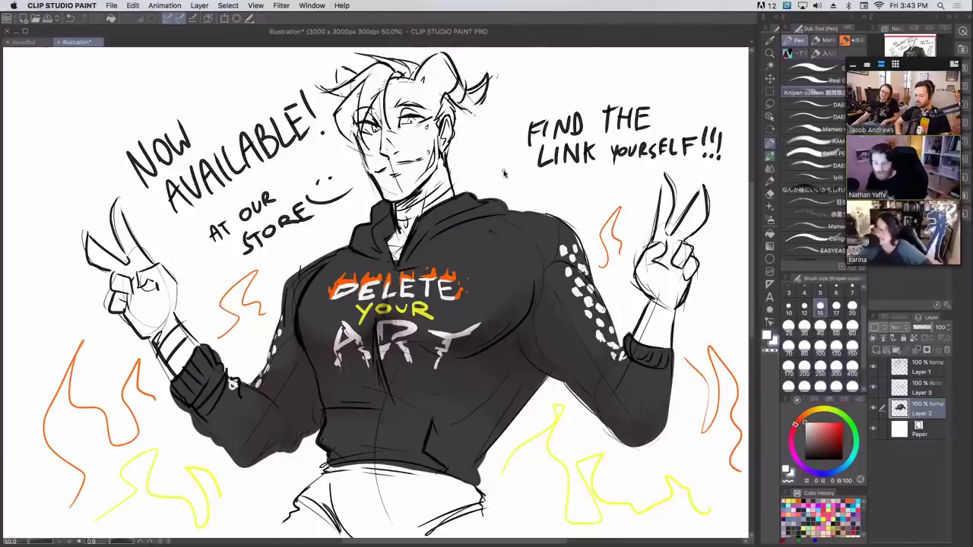
# - Colour the irises of both eyes with a muted teal green
pyautogui.click(845, 417)
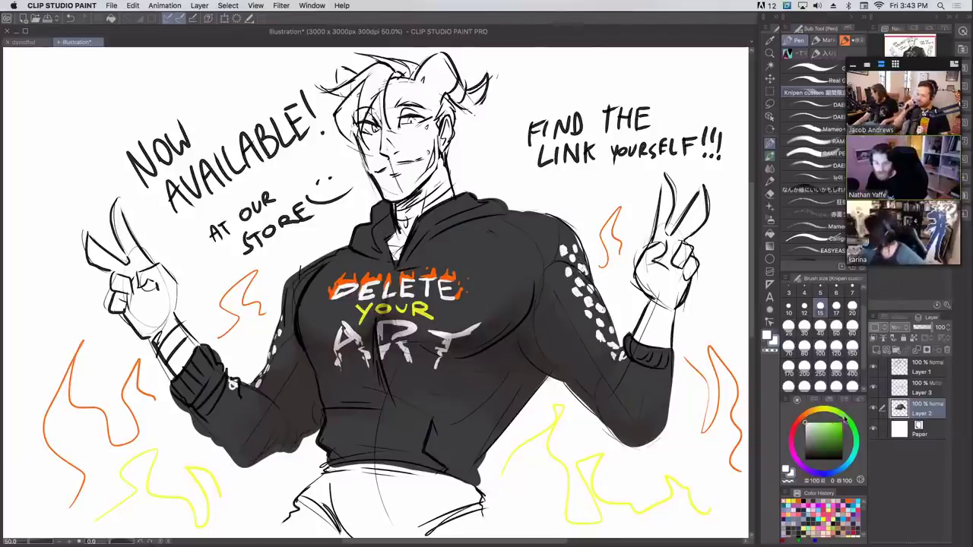
pyautogui.click(825, 434)
pyautogui.click(853, 444)
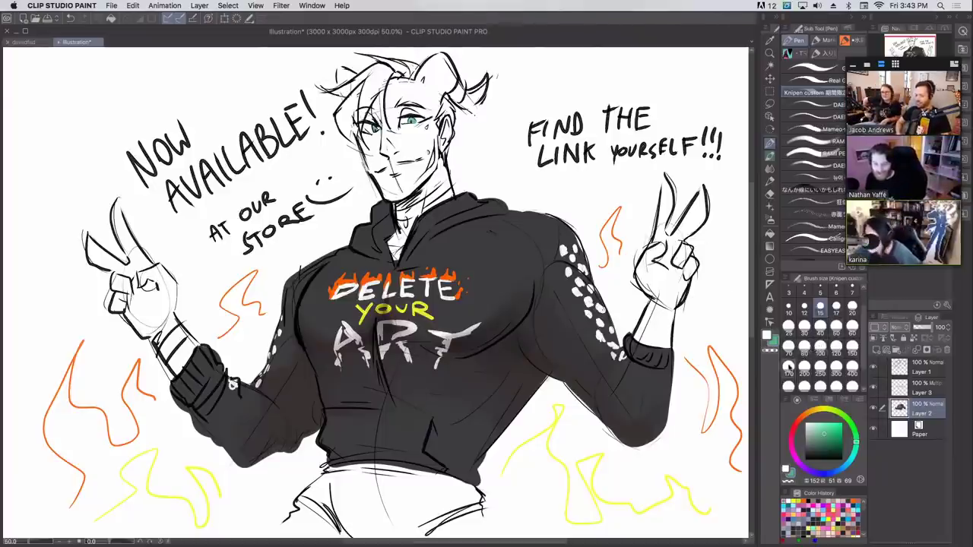
# - Colour the hair tie, choker and wristband golden yellow and the small pendant green
pyautogui.click(817, 412)
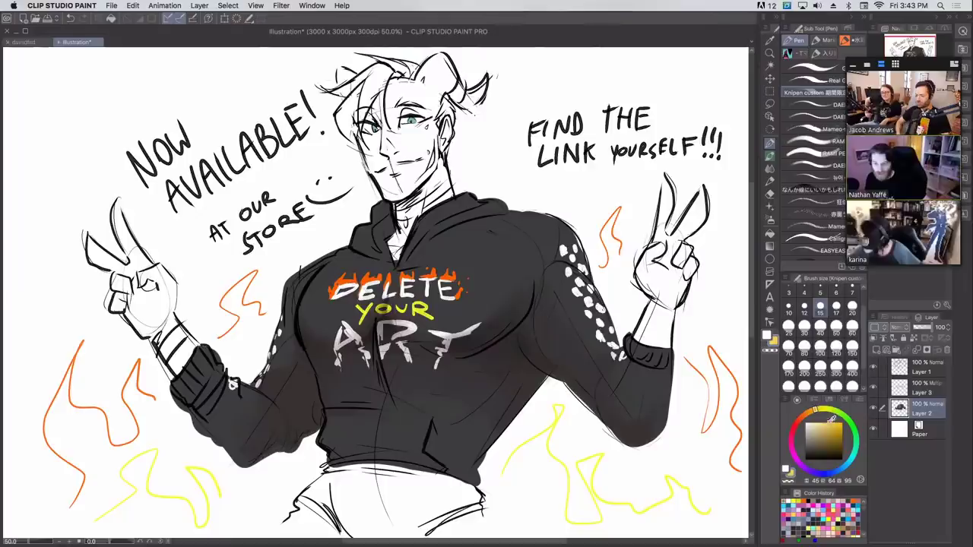
pyautogui.moveTo(450, 103); pyautogui.dragTo(456, 82)
pyautogui.moveTo(400, 216); pyautogui.dragTo(448, 187)
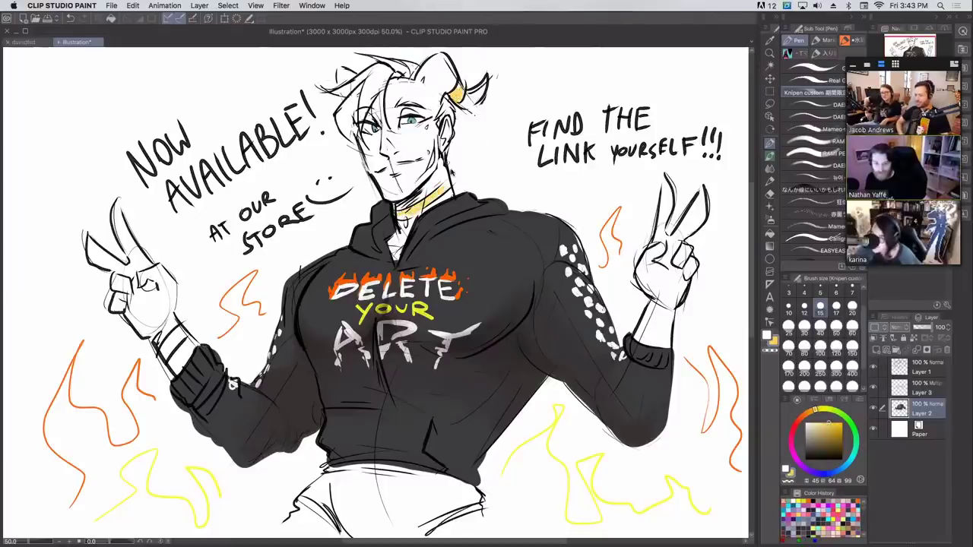
pyautogui.moveTo(161, 355); pyautogui.dragTo(184, 327)
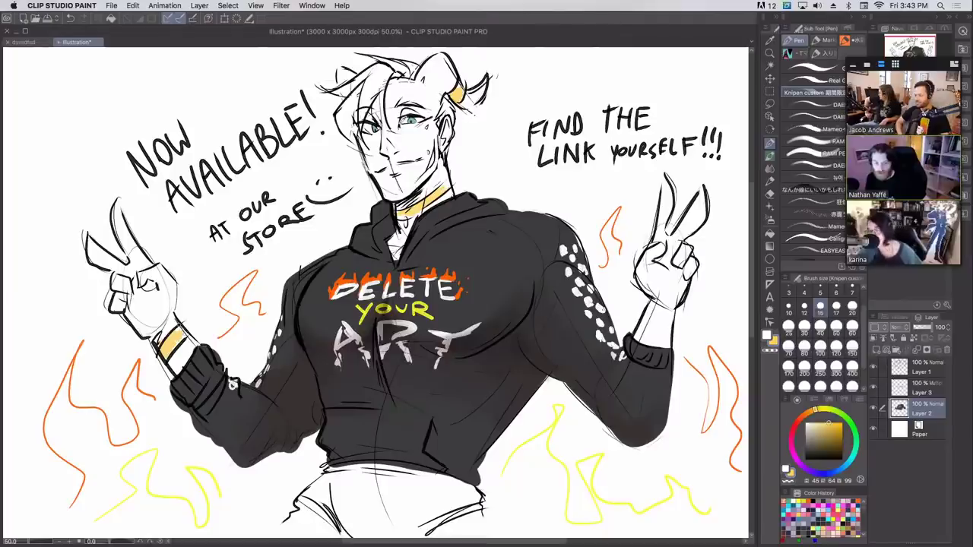
pyautogui.moveTo(848, 415); pyautogui.dragTo(840, 428)
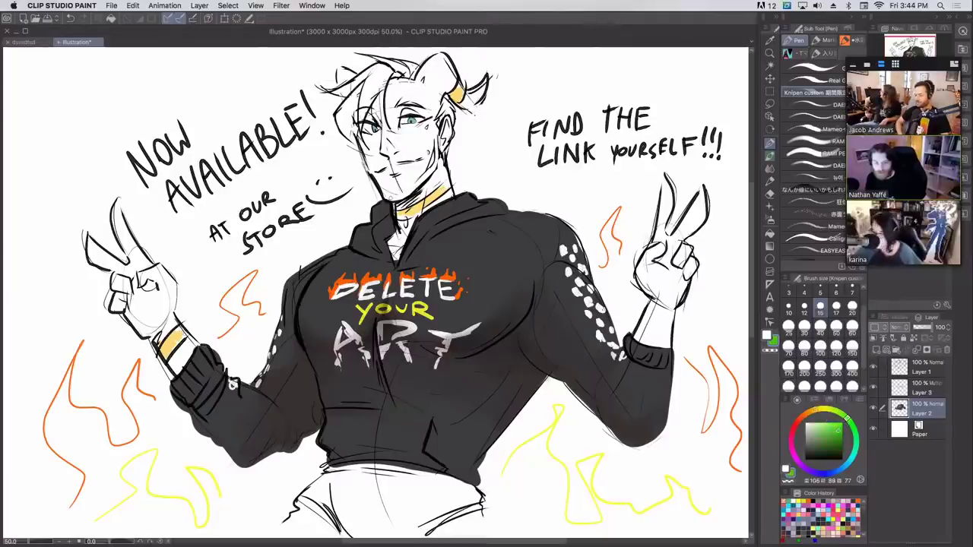
pyautogui.moveTo(403, 219); pyautogui.dragTo(407, 227)
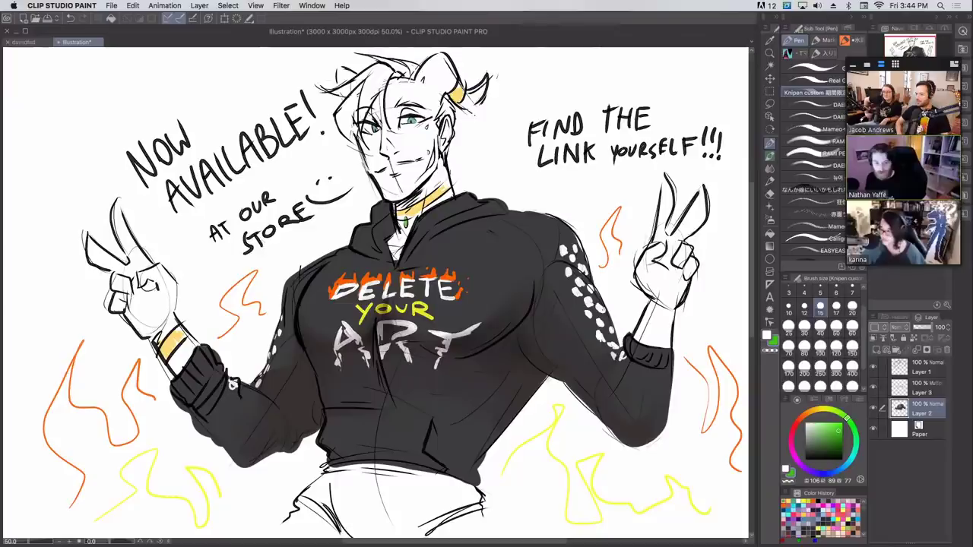
# - Paint strokes over both hips of the trousers below the hoodie's hem
pyautogui.moveTo(448, 476)
pyautogui.mouseDown()
pyautogui.moveTo(468, 514)
pyautogui.moveTo(482, 516)
pyautogui.mouseUp()
pyautogui.moveTo(308, 504); pyautogui.dragTo(314, 486)
pyautogui.moveTo(307, 510)
pyautogui.mouseDown()
pyautogui.moveTo(330, 469)
pyautogui.moveTo(340, 472)
pyautogui.mouseUp()
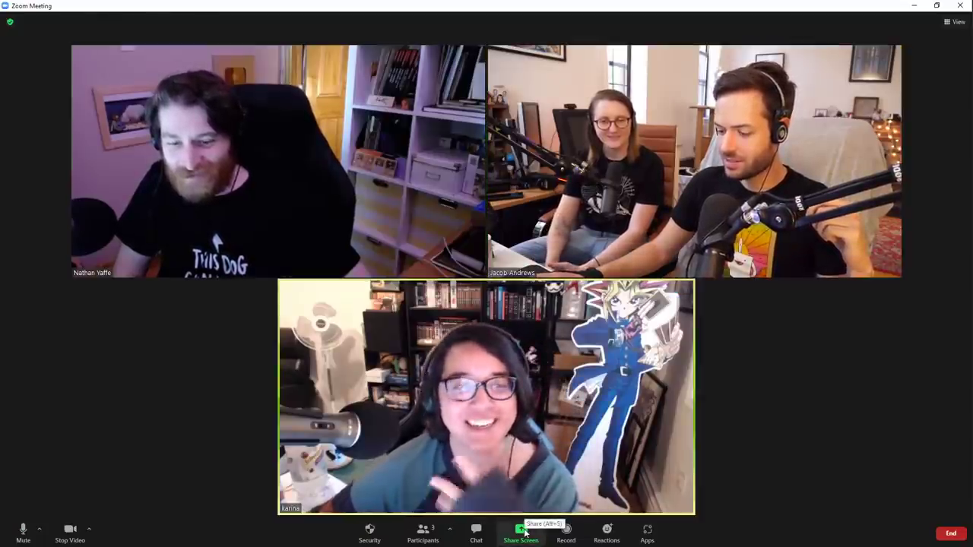
# - Switch to the Zoom meeting and share the Photoshop window with the blank canvas
pyautogui.click(521, 532)
pyautogui.click(536, 342)
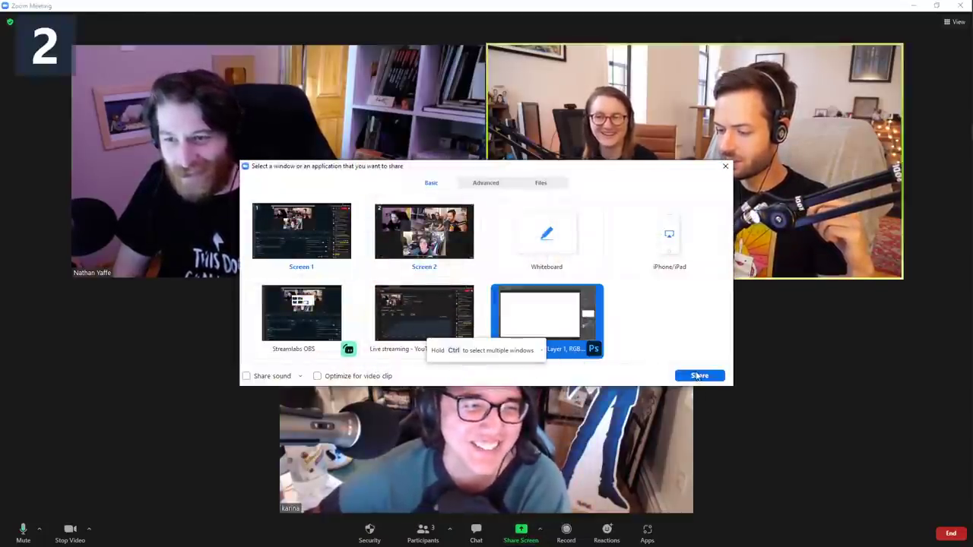
pyautogui.click(699, 376)
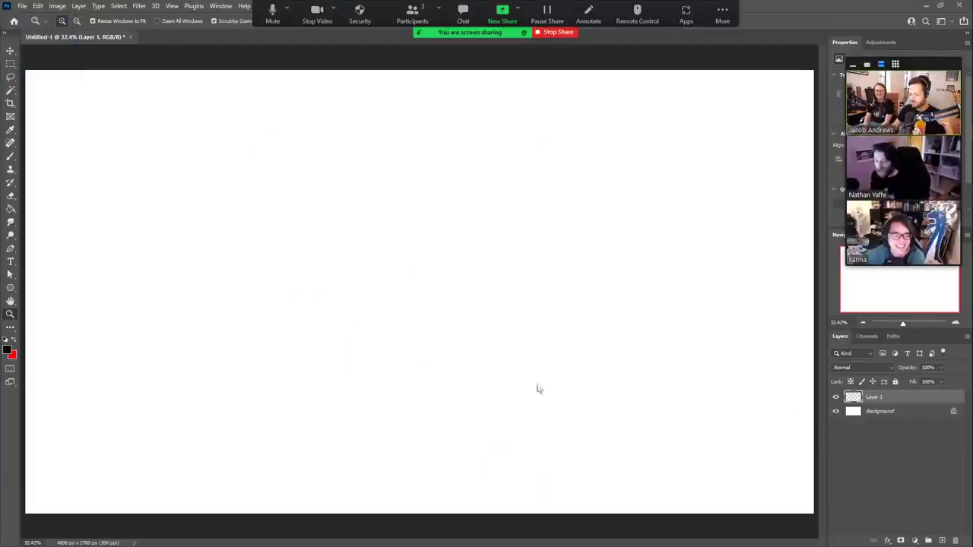
# - Choose the Kyle's Inkbox - Brayer Control 2 brush at 25 px and test it with one stroke, undoing that stroke
pyautogui.press('b')
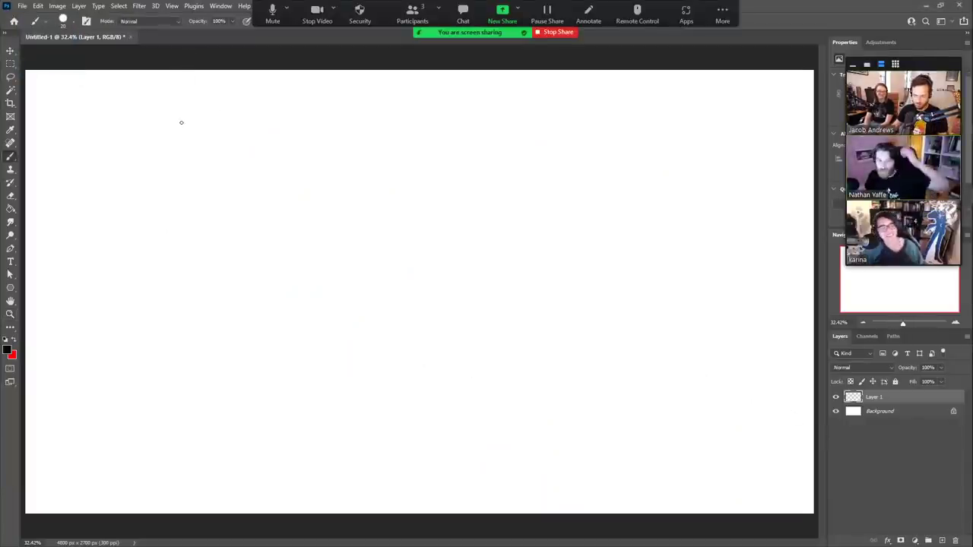
pyautogui.click(73, 23)
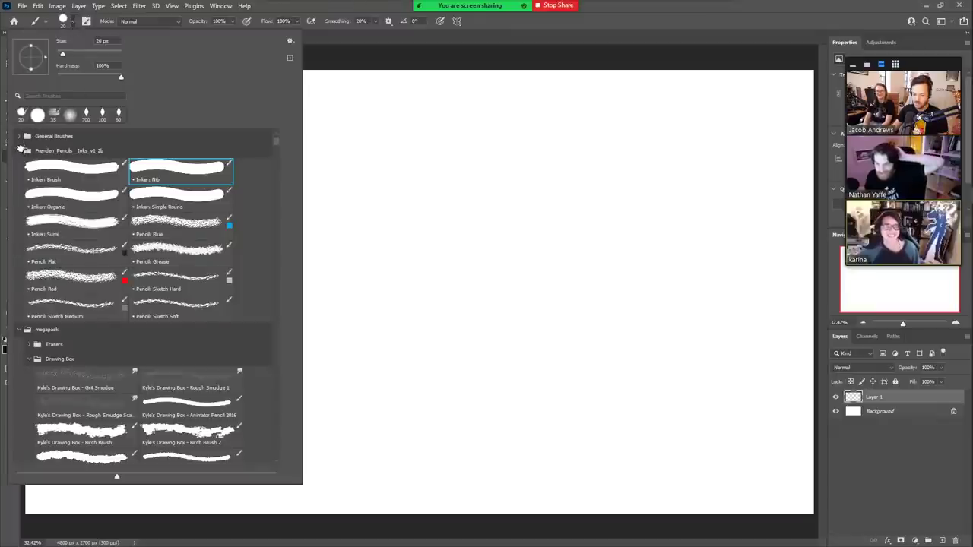
pyautogui.click(21, 150)
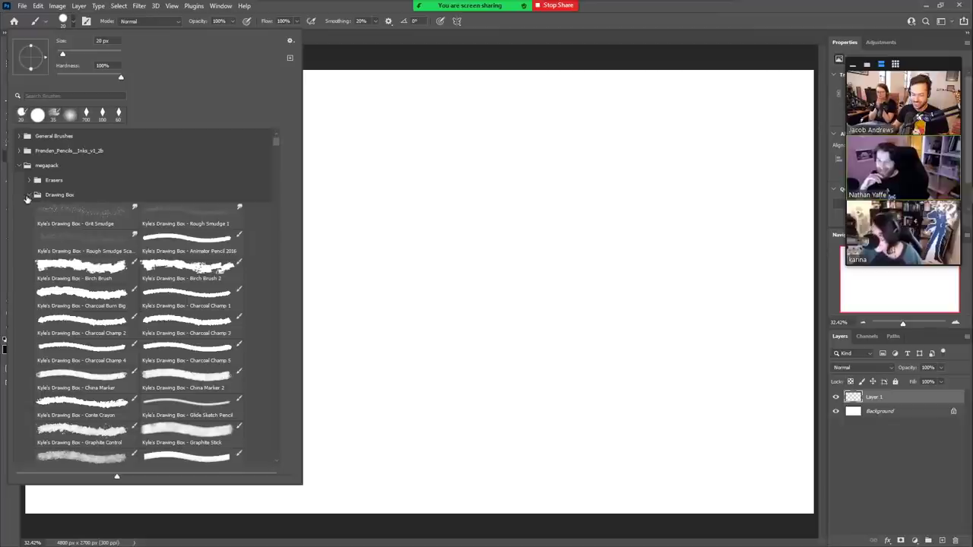
pyautogui.click(27, 195)
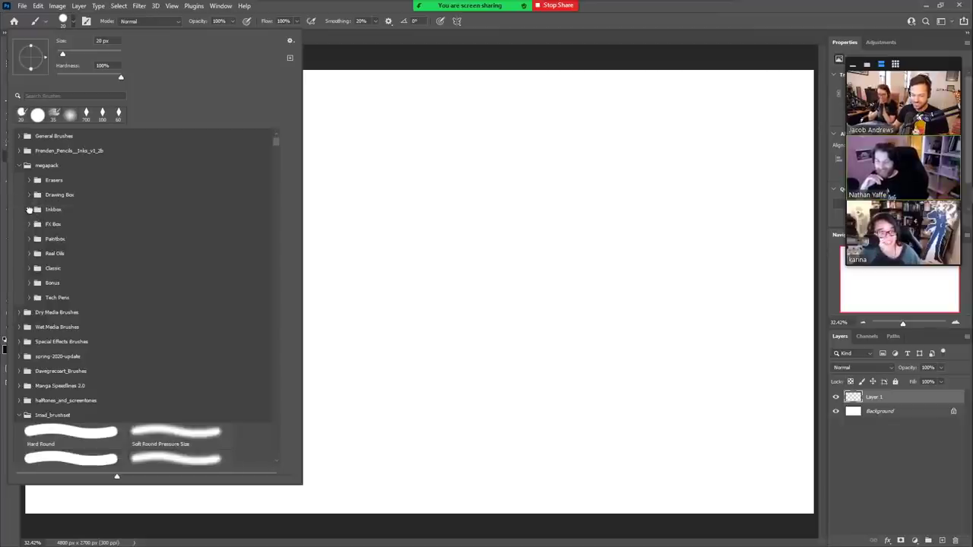
pyautogui.click(29, 210)
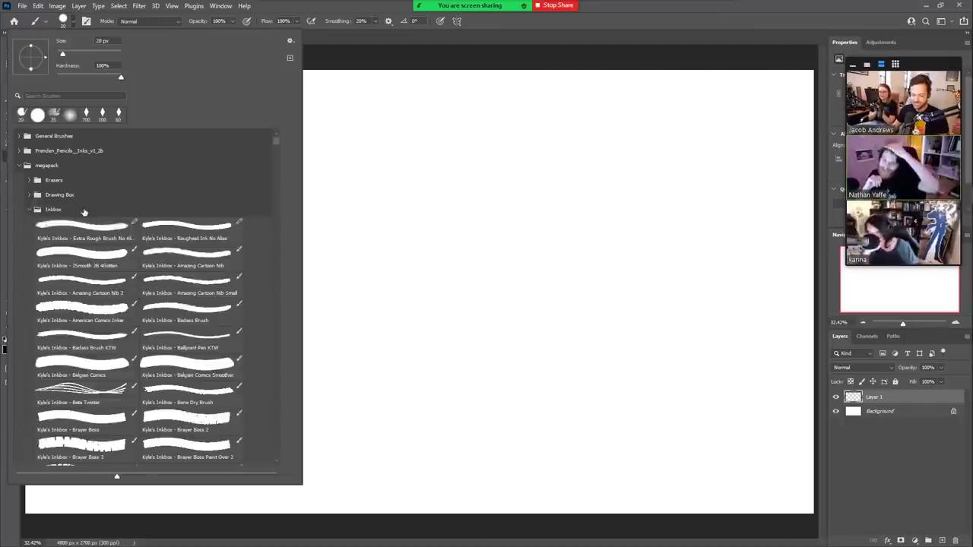
pyautogui.scroll(-5, 85, 212)
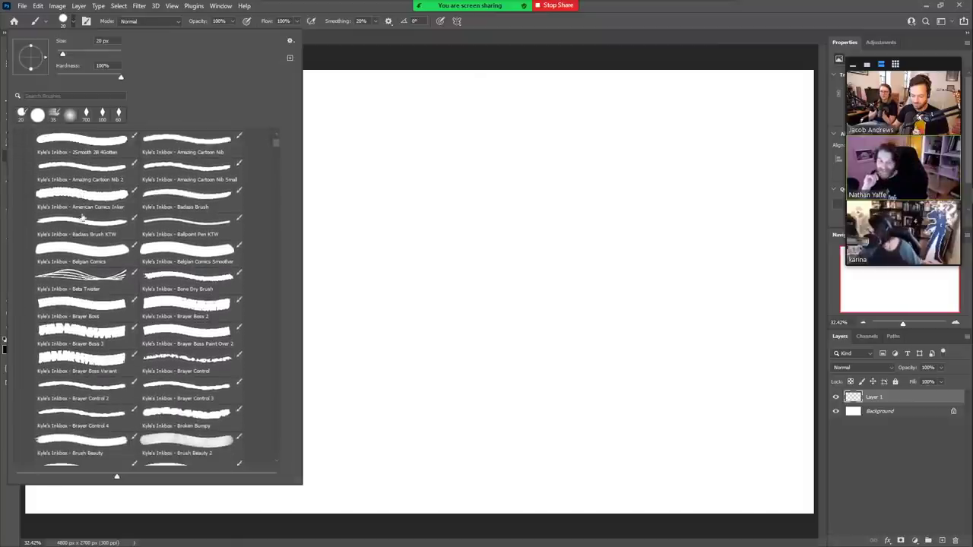
pyautogui.click(103, 389)
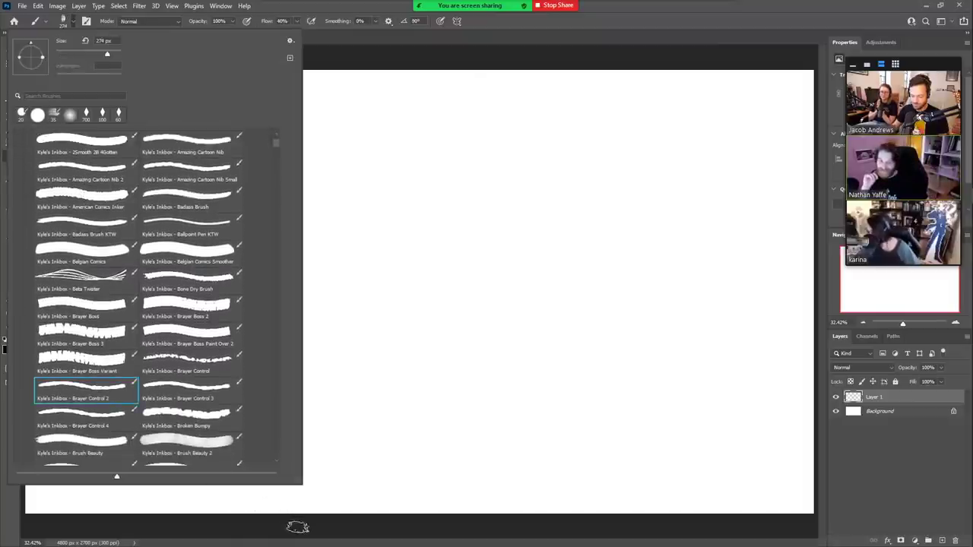
pyautogui.click(297, 527)
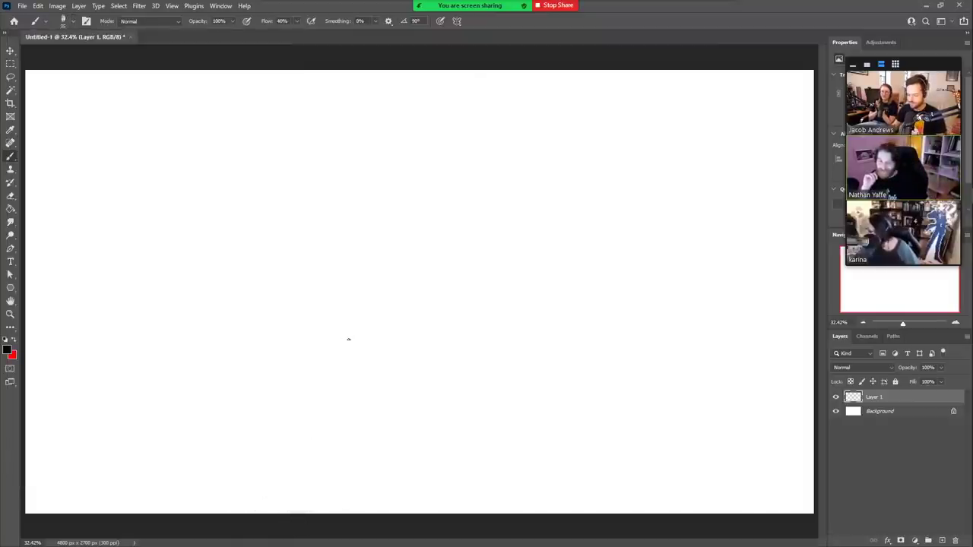
pyautogui.moveTo(337, 274); pyautogui.dragTo(362, 382)
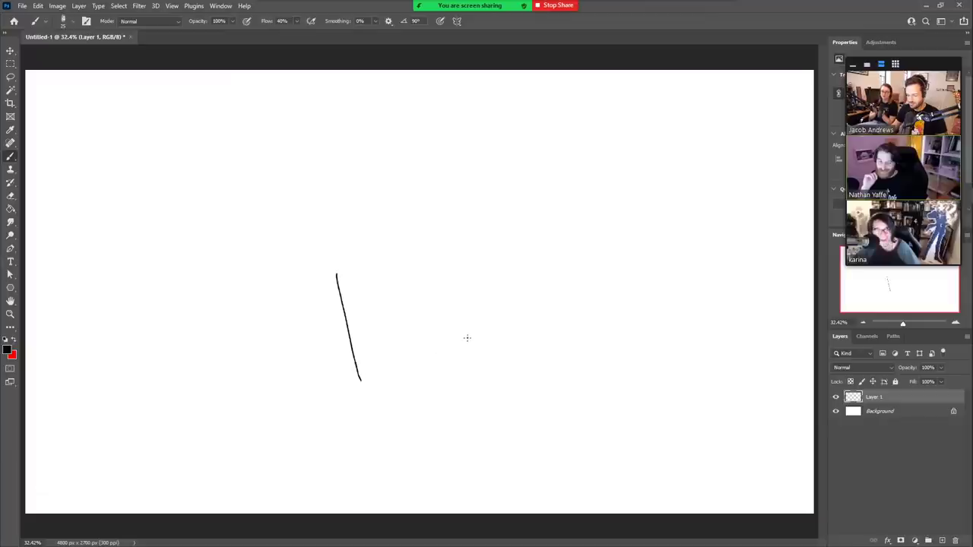
pyautogui.hotkey('ctrl', 'z')
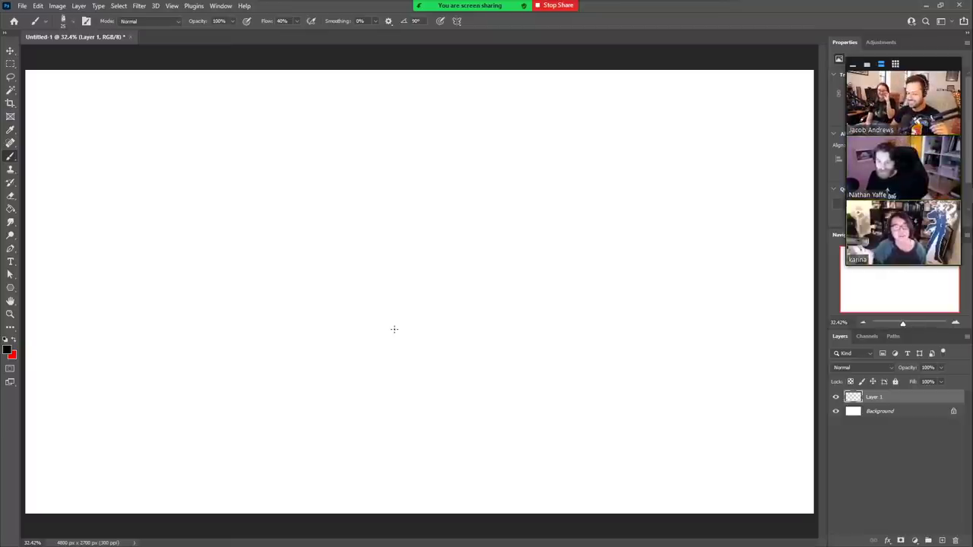
# - Set the brush smoothing to 20% and test it with one looping stroke, undoing that stroke
pyautogui.click(328, 23)
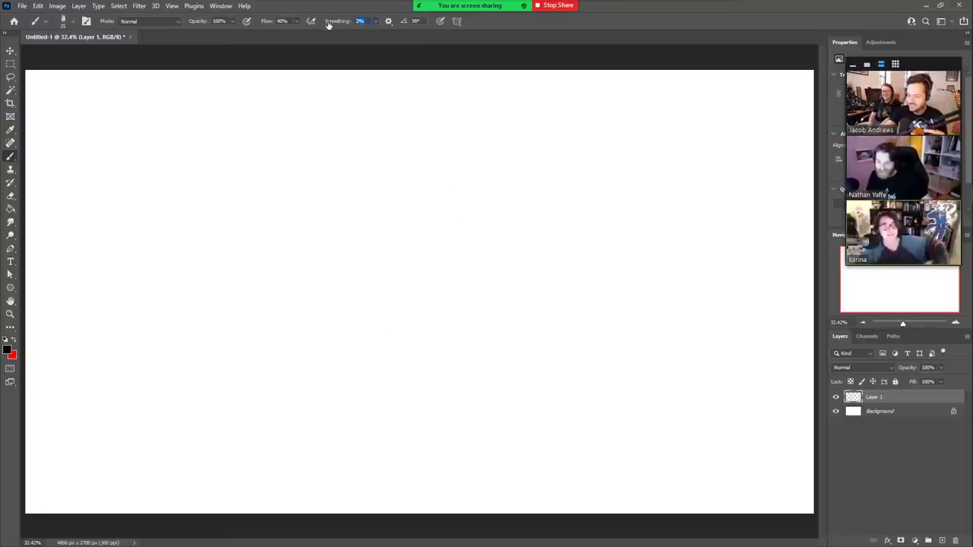
pyautogui.write('2')
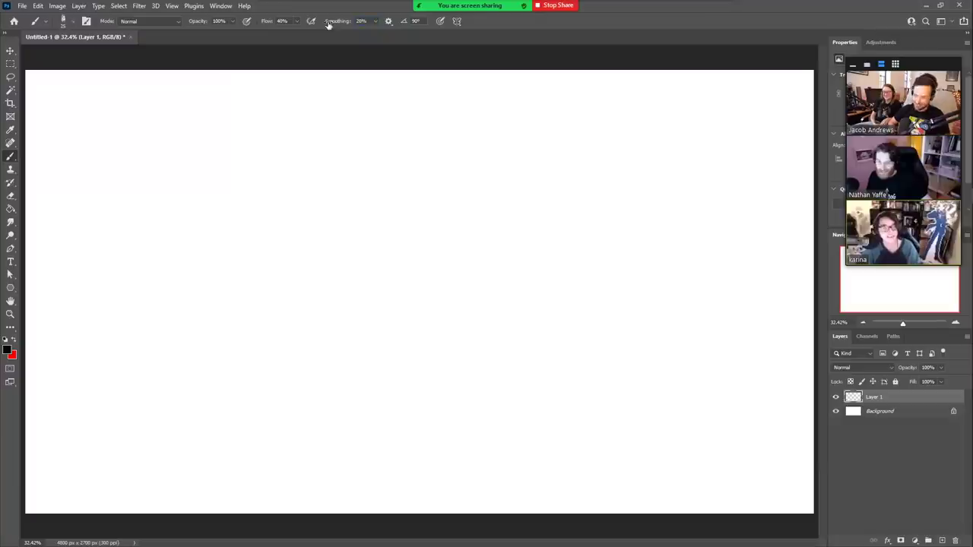
pyautogui.moveTo(407, 334)
pyautogui.mouseDown()
pyautogui.moveTo(372, 291)
pyautogui.moveTo(458, 251)
pyautogui.moveTo(454, 372)
pyautogui.moveTo(460, 301)
pyautogui.moveTo(560, 312)
pyautogui.mouseUp()
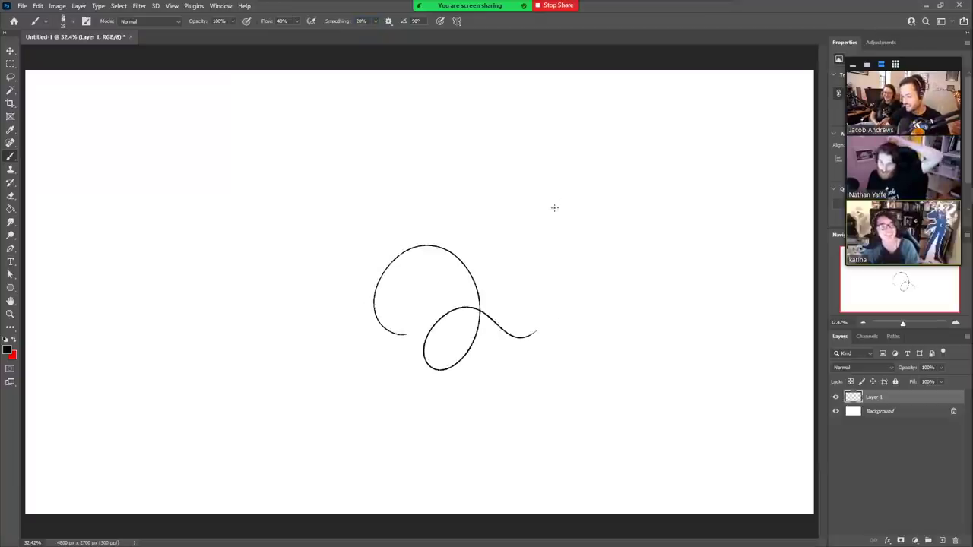
pyautogui.hotkey('ctrl', 'z')
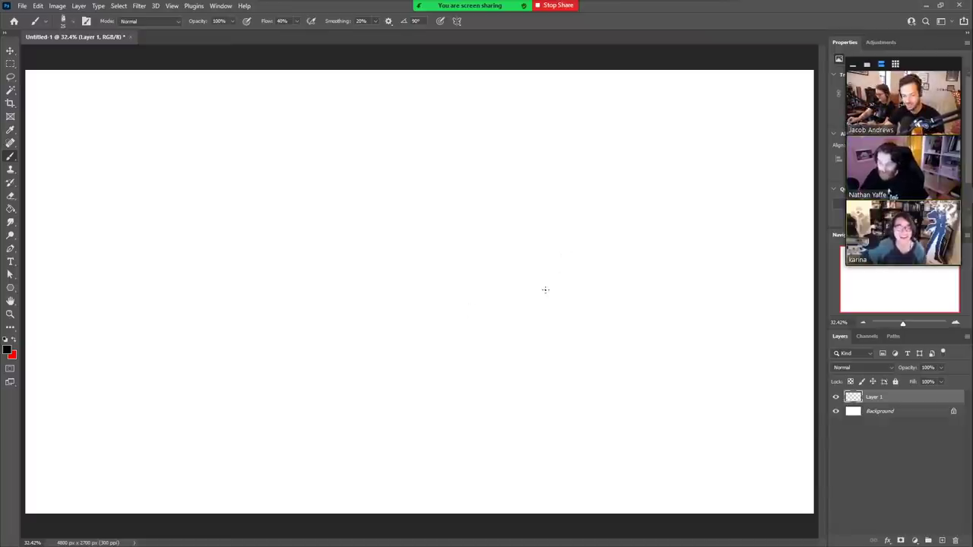
# - Choose the Hard Round brush from the General Brushes group at 25 px
pyautogui.click(76, 23)
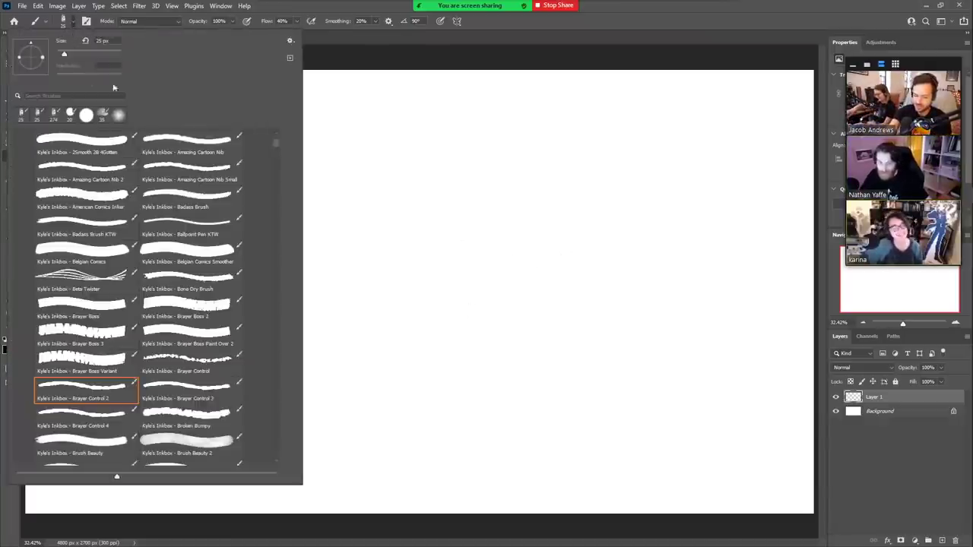
pyautogui.scroll(1, 275, 131)
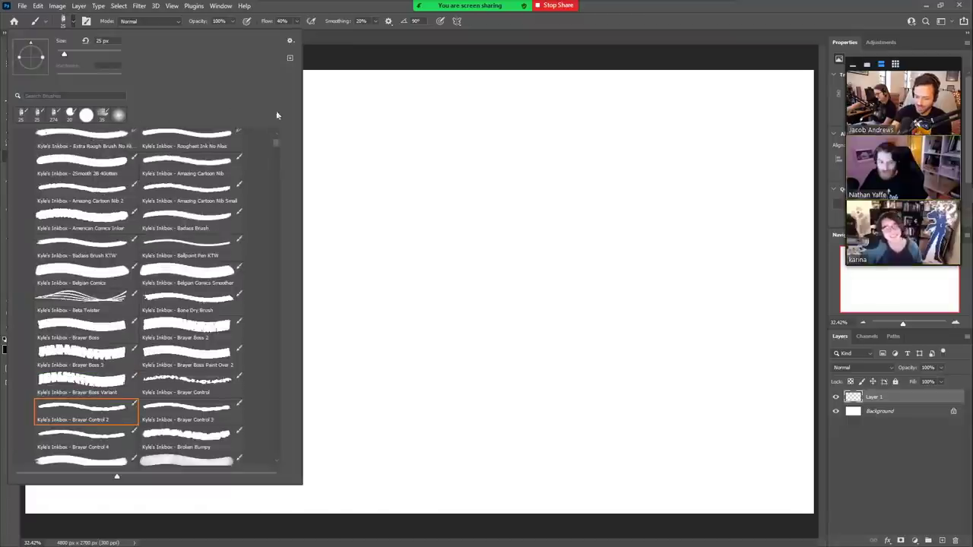
pyautogui.scroll(1, 276, 131)
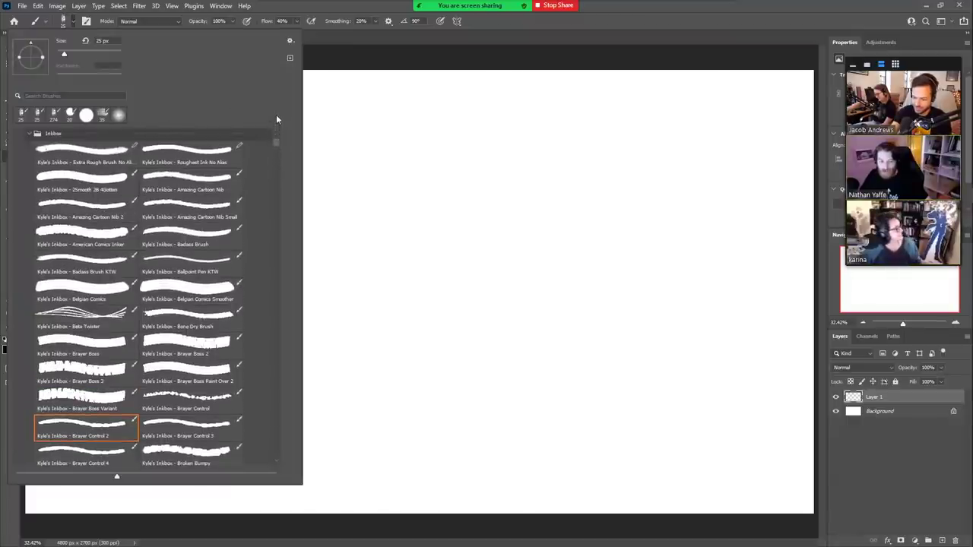
pyautogui.scroll(3, 276, 130)
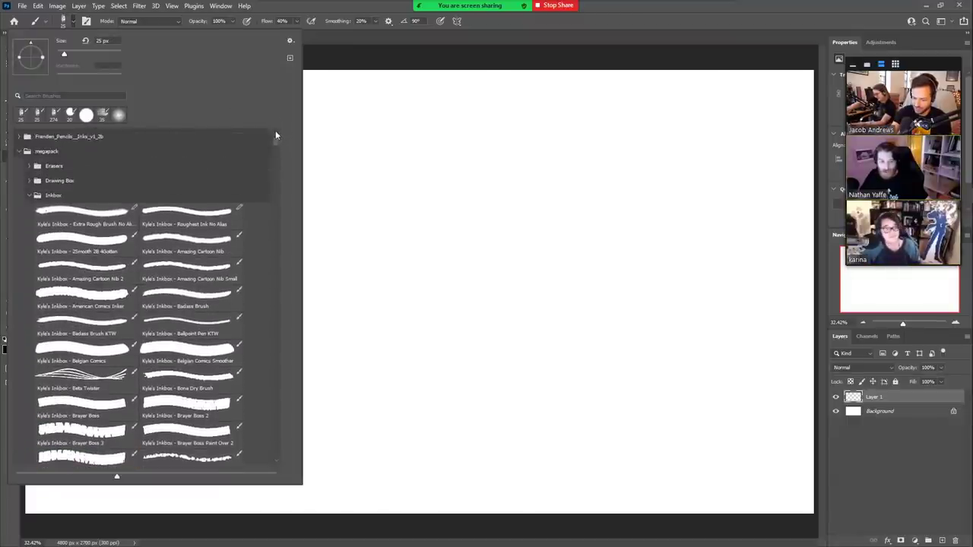
pyautogui.scroll(1, 277, 134)
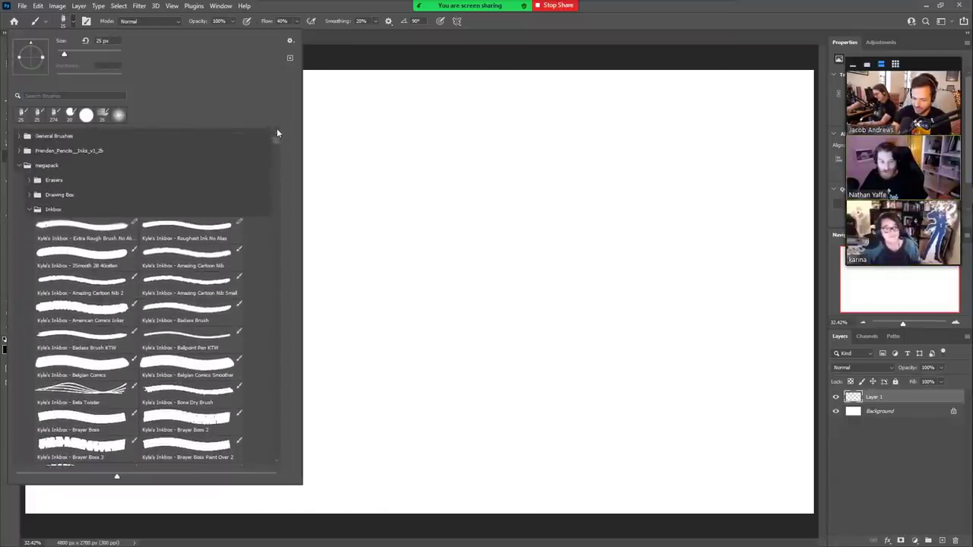
pyautogui.click(19, 136)
pyautogui.click(175, 156)
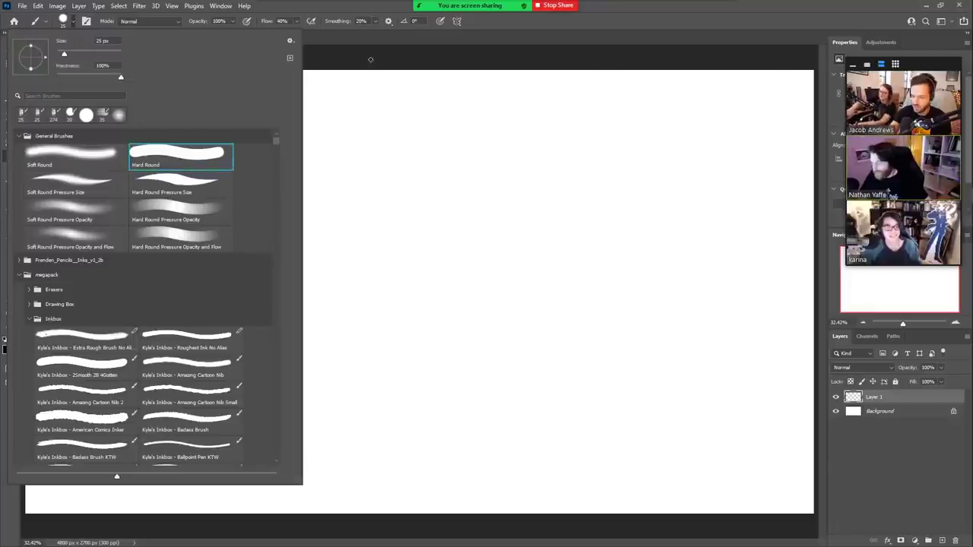
pyautogui.click(371, 61)
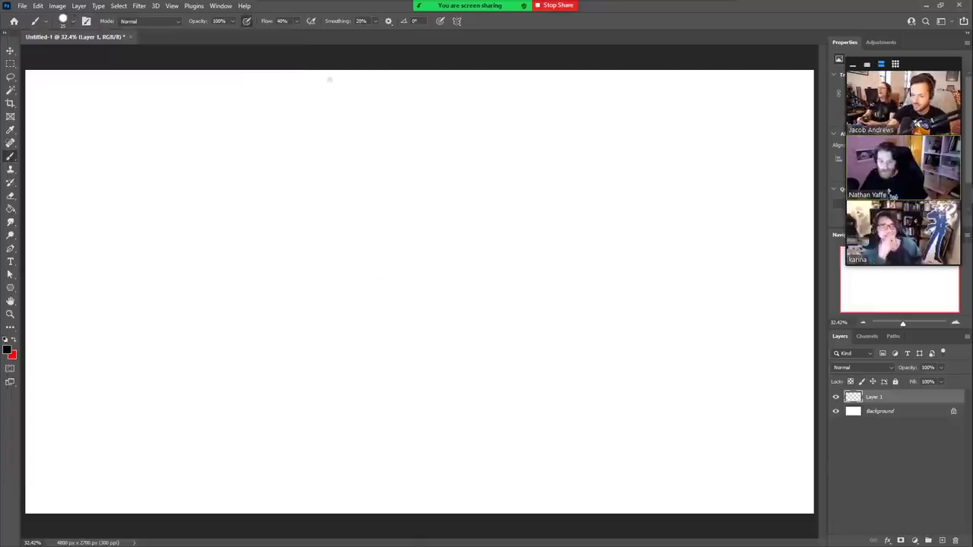
# - Reduce the brush size to 10 px, making a test stroke before and after and undoing both
pyautogui.moveTo(354, 332)
pyautogui.mouseDown()
pyautogui.moveTo(408, 246)
pyautogui.moveTo(505, 306)
pyautogui.moveTo(454, 345)
pyautogui.moveTo(456, 355)
pyautogui.mouseUp()
pyautogui.hotkey('ctrl', 'z')
pyautogui.press('[')
pyautogui.moveTo(476, 287)
pyautogui.mouseDown()
pyautogui.moveTo(500, 368)
pyautogui.moveTo(573, 380)
pyautogui.mouseUp()
pyautogui.hotkey('ctrl', 'z')
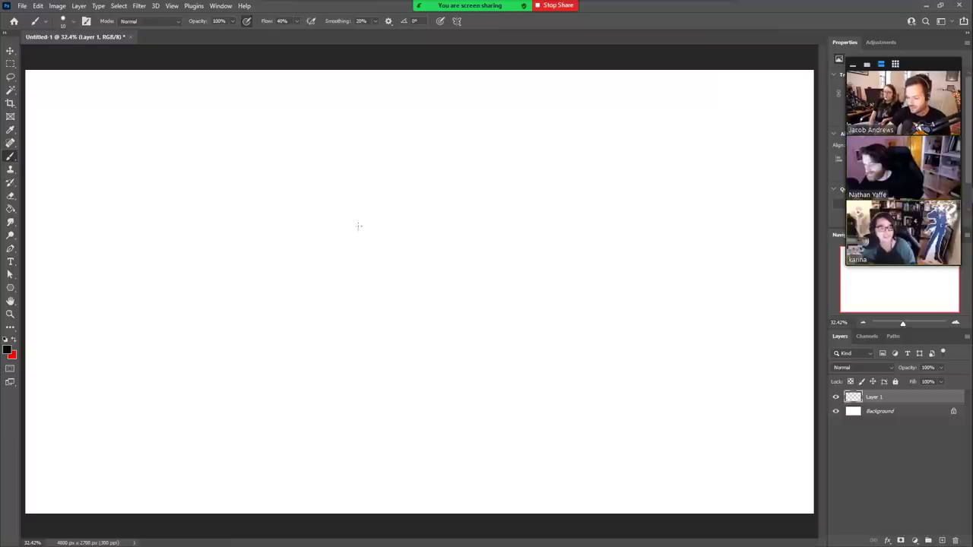
# - Sketch a head from overlapping circles with a straight side line, a curved brow guideline and a jaw curve
pyautogui.moveTo(358, 226)
pyautogui.mouseDown()
pyautogui.moveTo(338, 176)
pyautogui.moveTo(393, 238)
pyautogui.moveTo(336, 161)
pyautogui.moveTo(382, 238)
pyautogui.moveTo(397, 179)
pyautogui.mouseUp()
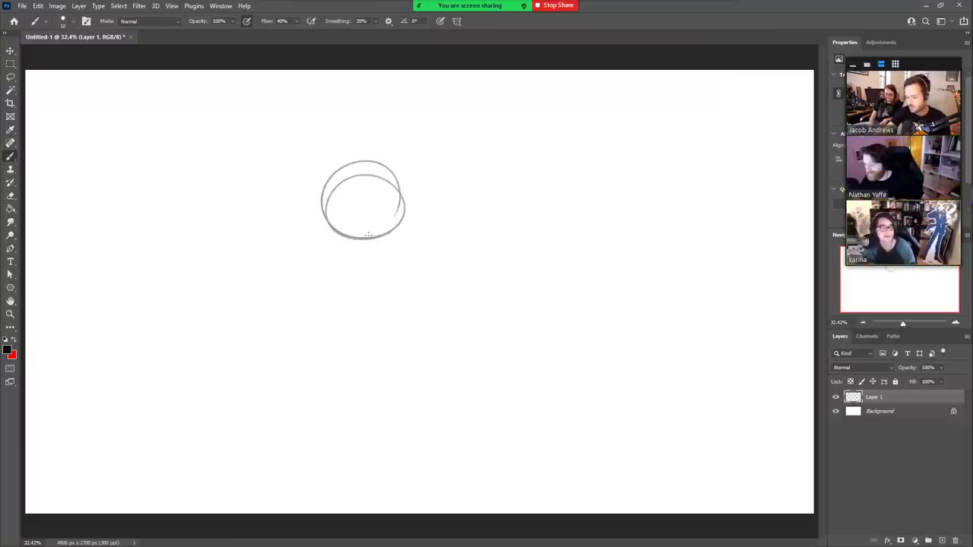
pyautogui.moveTo(399, 231)
pyautogui.mouseDown()
pyautogui.moveTo(334, 240)
pyautogui.moveTo(397, 178)
pyautogui.moveTo(396, 257)
pyautogui.mouseUp()
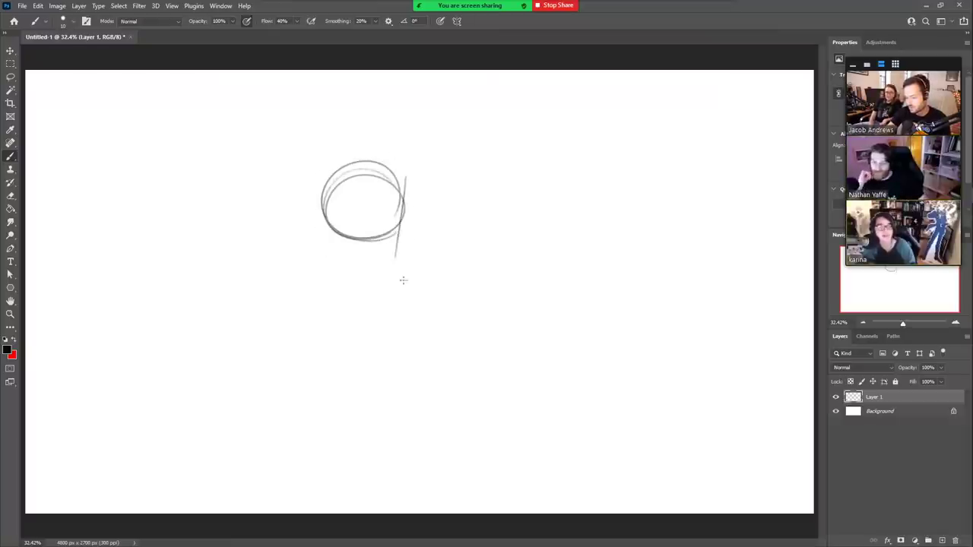
pyautogui.moveTo(405, 182); pyautogui.dragTo(397, 247)
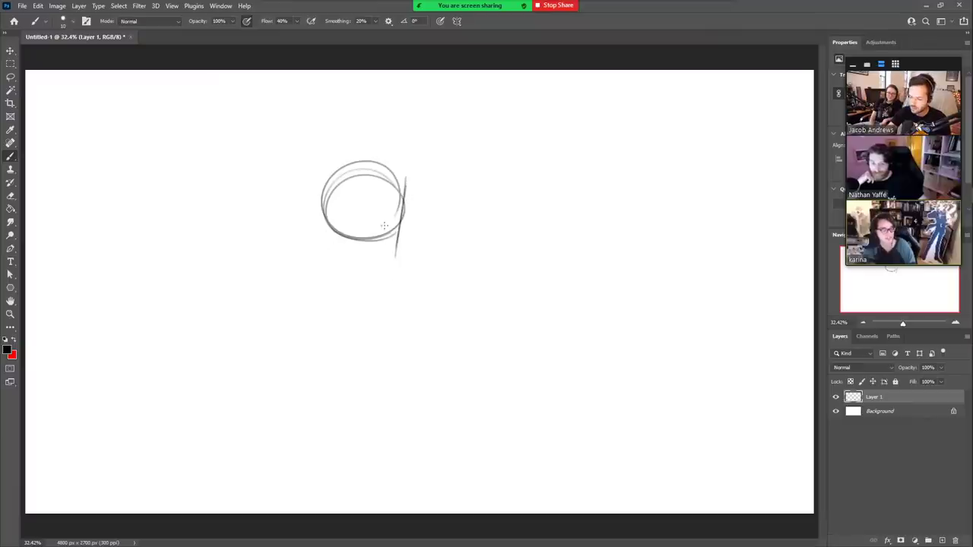
pyautogui.moveTo(315, 204); pyautogui.dragTo(405, 204)
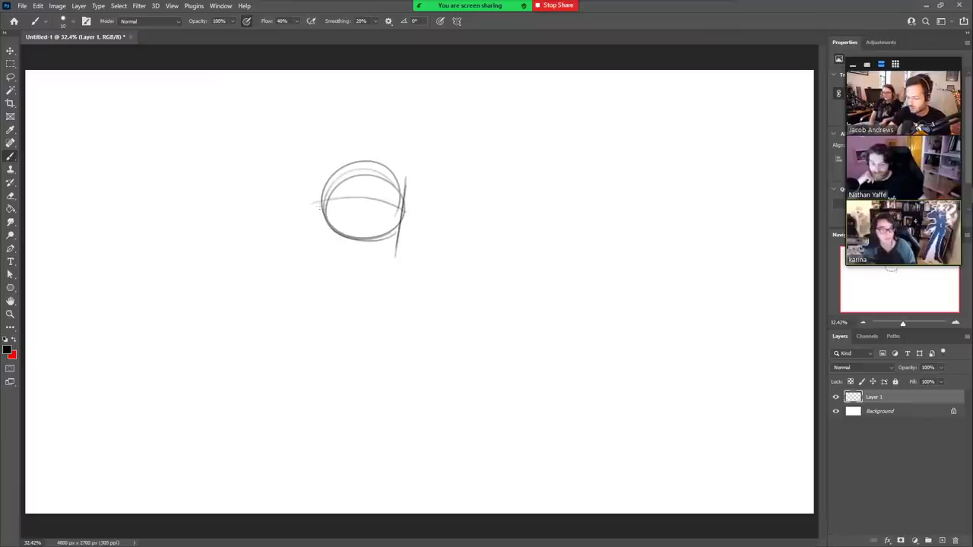
pyautogui.moveTo(326, 186)
pyautogui.mouseDown()
pyautogui.moveTo(320, 204)
pyautogui.moveTo(372, 257)
pyautogui.mouseUp()
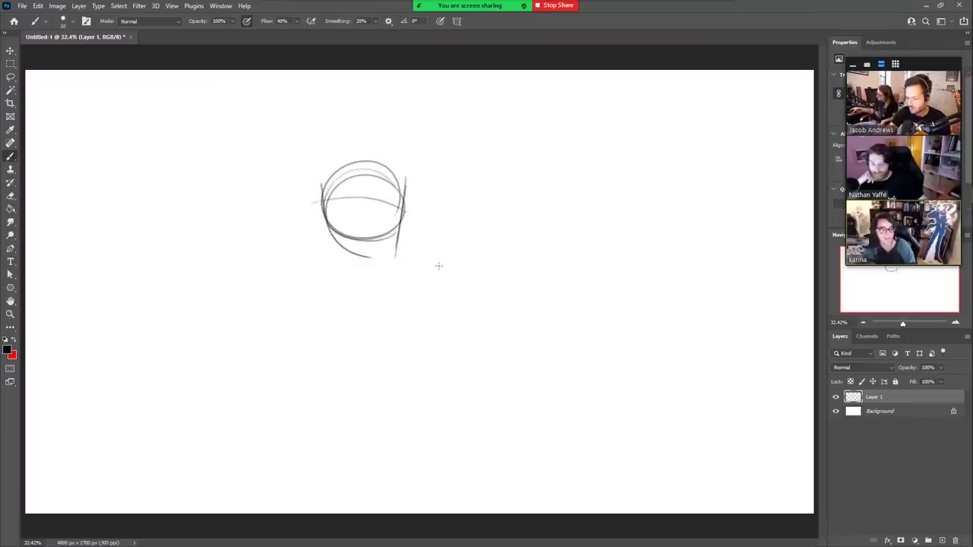
# - Try two versions of a side line running down from the head's left edge, undoing both
pyautogui.moveTo(320, 191); pyautogui.dragTo(345, 289)
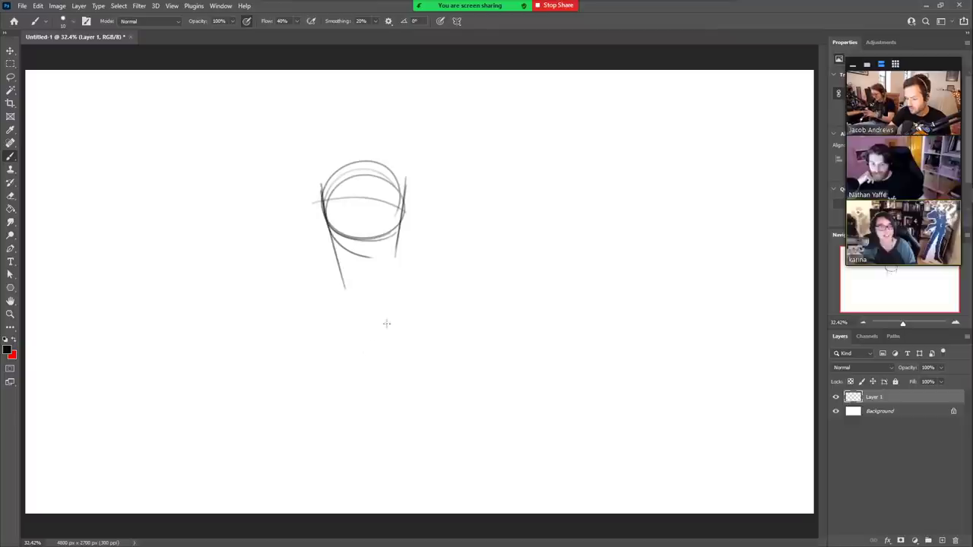
pyautogui.hotkey('ctrl', 'z')
pyautogui.moveTo(317, 191); pyautogui.dragTo(325, 273)
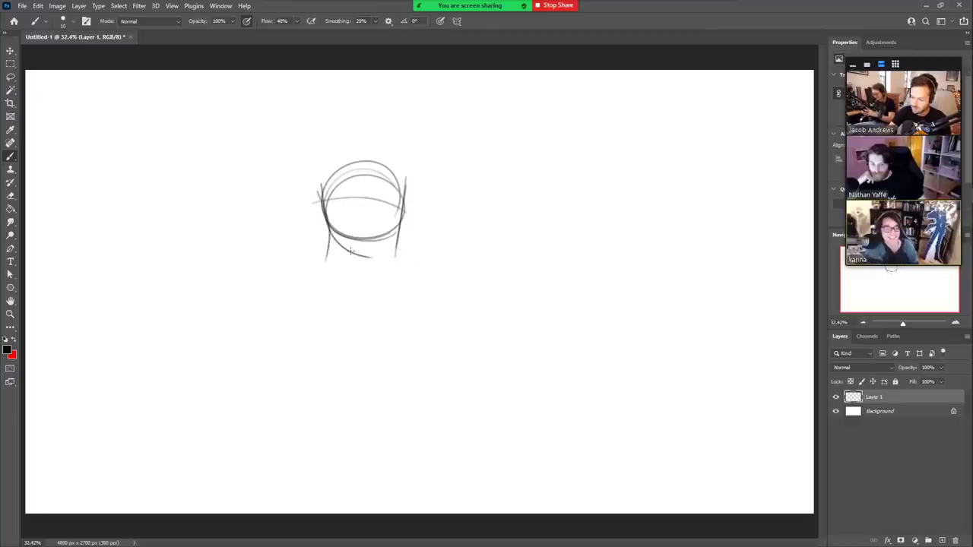
pyautogui.hotkey('ctrl', 'z')
# - Sketch an arched shoulder and upper arm below and left of the head, undoing the strokes that miss
pyautogui.moveTo(278, 325)
pyautogui.mouseDown()
pyautogui.moveTo(276, 274)
pyautogui.moveTo(289, 261)
pyautogui.moveTo(381, 308)
pyautogui.mouseUp()
pyautogui.hotkey('ctrl', 'z')
pyautogui.moveTo(279, 334); pyautogui.dragTo(266, 274)
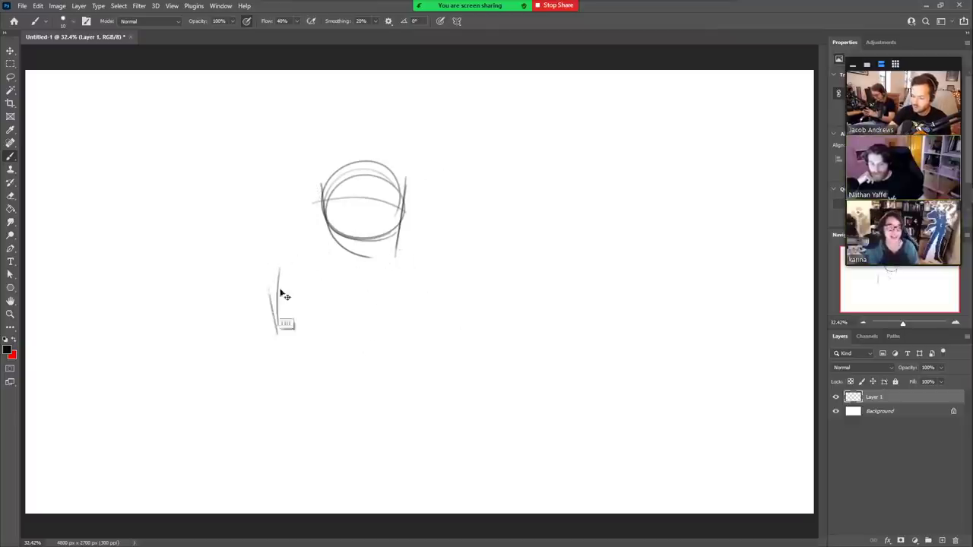
pyautogui.hotkey('ctrl', 'z')
pyautogui.moveTo(297, 354); pyautogui.dragTo(268, 272)
pyautogui.moveTo(279, 313)
pyautogui.mouseDown()
pyautogui.moveTo(272, 267)
pyautogui.moveTo(339, 328)
pyautogui.mouseUp()
pyautogui.moveTo(267, 289)
pyautogui.mouseDown()
pyautogui.moveTo(271, 257)
pyautogui.moveTo(337, 323)
pyautogui.mouseUp()
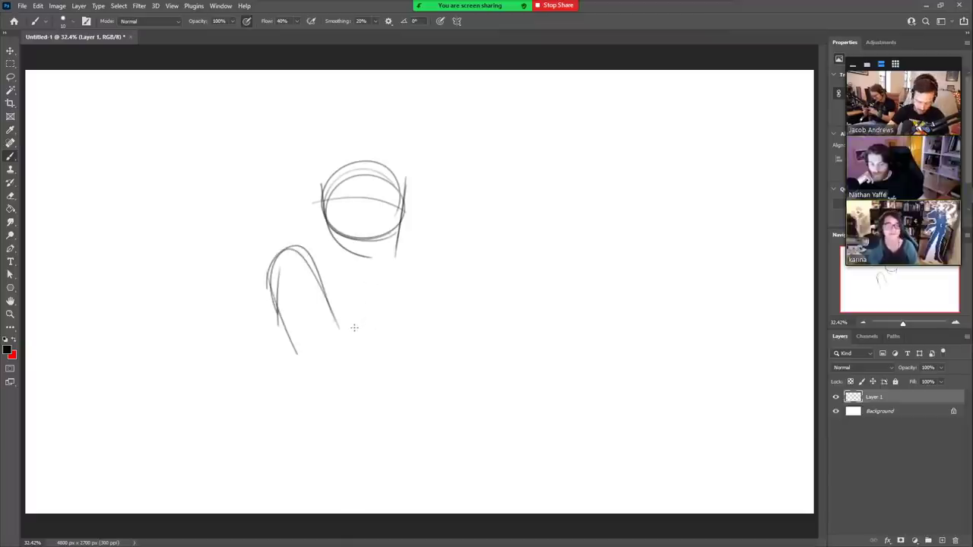
# - Lasso the shoulder and arm sketch, move it slightly closer to the head, and deselect it
pyautogui.press('l')
pyautogui.moveTo(333, 389)
pyautogui.mouseDown()
pyautogui.moveTo(251, 275)
pyautogui.moveTo(346, 396)
pyautogui.mouseUp()
pyautogui.press('v')
pyautogui.moveTo(336, 347)
pyautogui.mouseDown()
pyautogui.moveTo(369, 346)
pyautogui.moveTo(359, 340)
pyautogui.mouseUp()
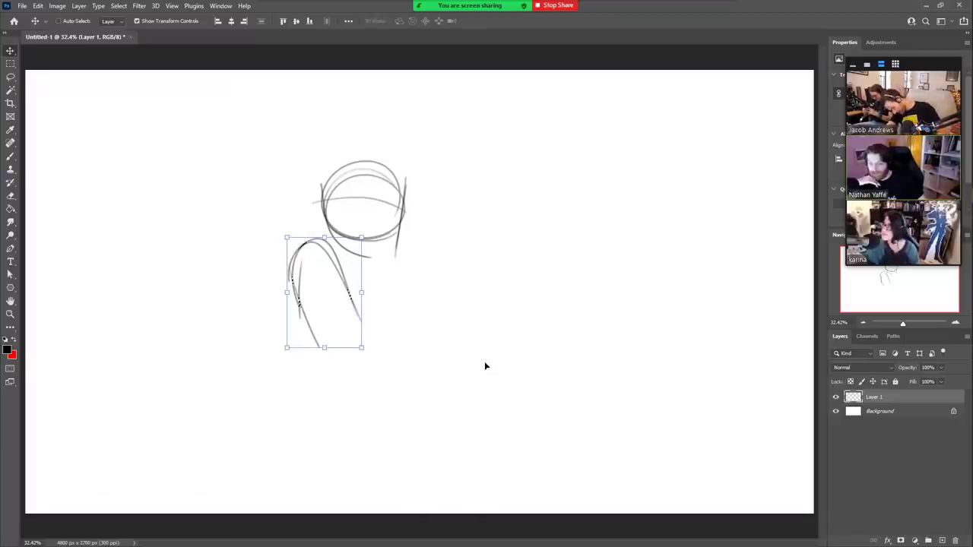
pyautogui.hotkey('ctrl', 'd')
pyautogui.press('l')
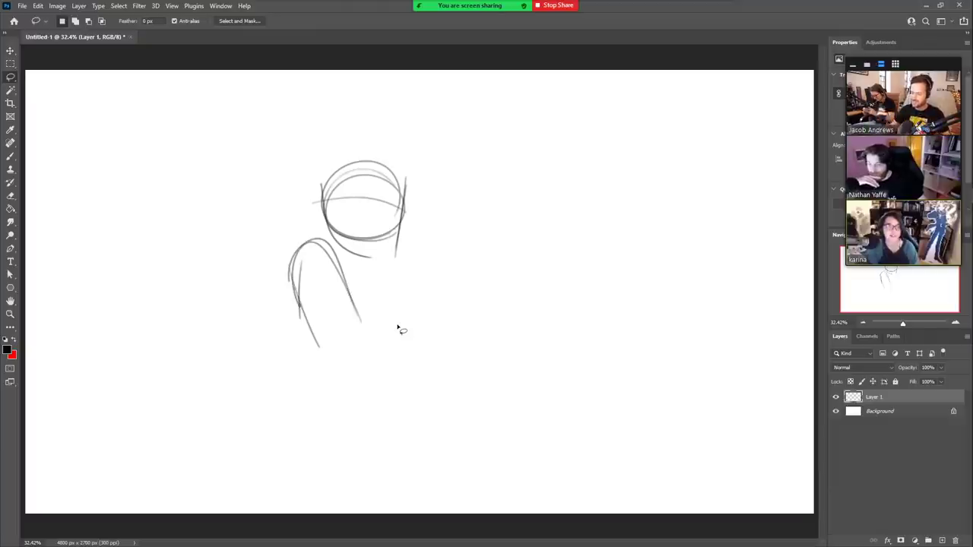
# - Extend the outer line of the upper arm and draw a curve from the shoulder across the chest
pyautogui.press('b')
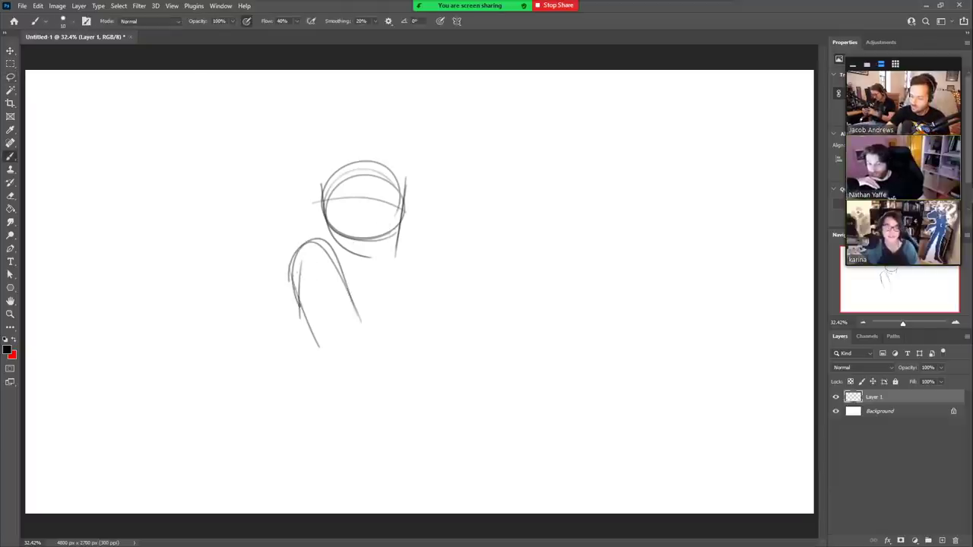
pyautogui.moveTo(291, 269); pyautogui.dragTo(359, 396)
pyautogui.hotkey('ctrl', 'z')
pyautogui.moveTo(295, 255); pyautogui.dragTo(334, 370)
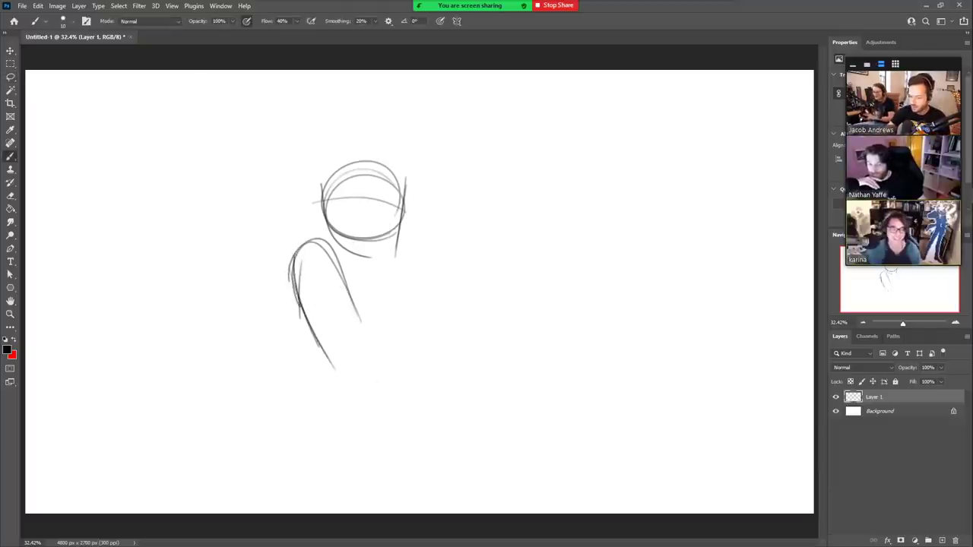
pyautogui.moveTo(294, 256); pyautogui.dragTo(411, 291)
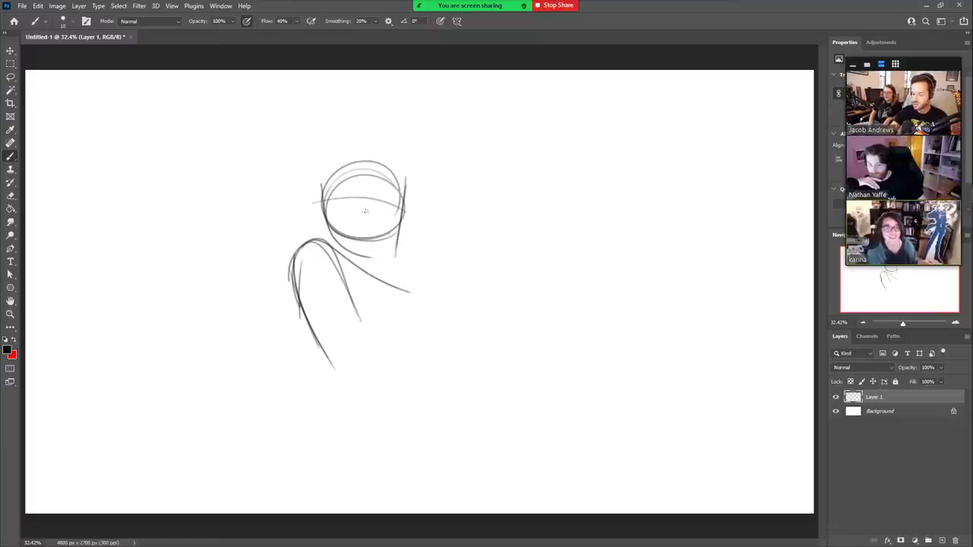
# - Lasso the head sketch, shift it slightly to the right, and deselect it
pyautogui.press('l')
pyautogui.moveTo(402, 267)
pyautogui.mouseDown()
pyautogui.moveTo(370, 257)
pyautogui.moveTo(300, 159)
pyautogui.moveTo(425, 279)
pyautogui.mouseUp()
pyautogui.press('v')
pyautogui.moveTo(414, 237); pyautogui.dragTo(425, 231)
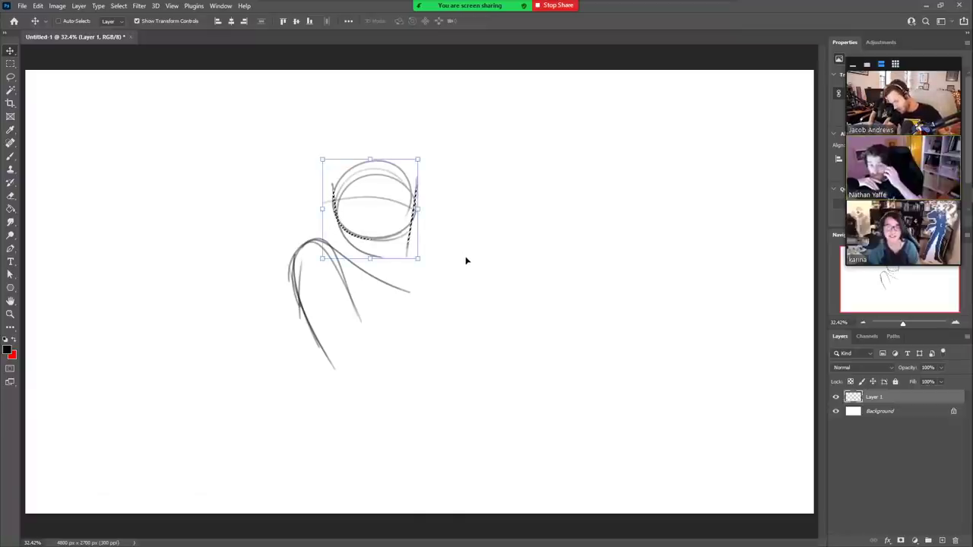
pyautogui.hotkey('ctrl', 'd')
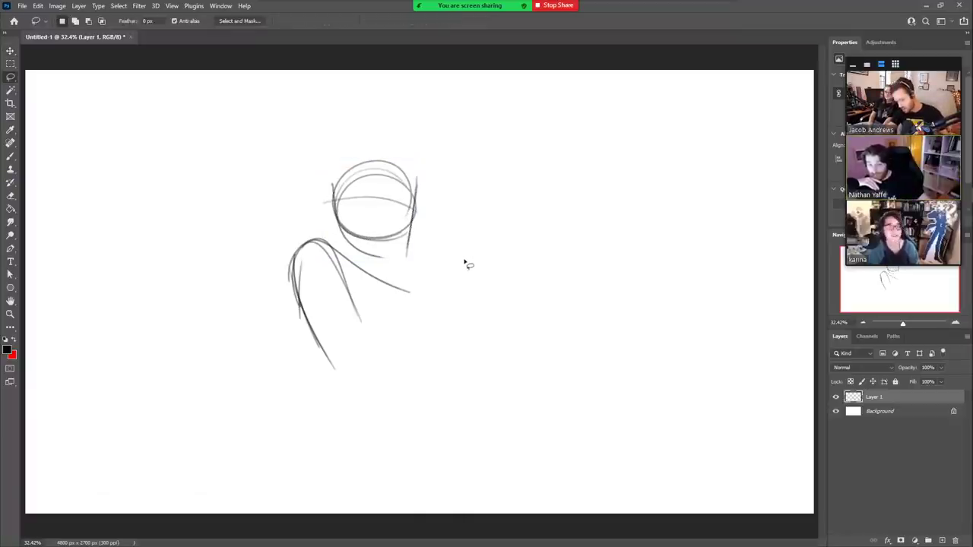
# - Sketch the bent arm with a longer outer line, a rounded elbow, an inner arm line and a forearm
pyautogui.press('b')
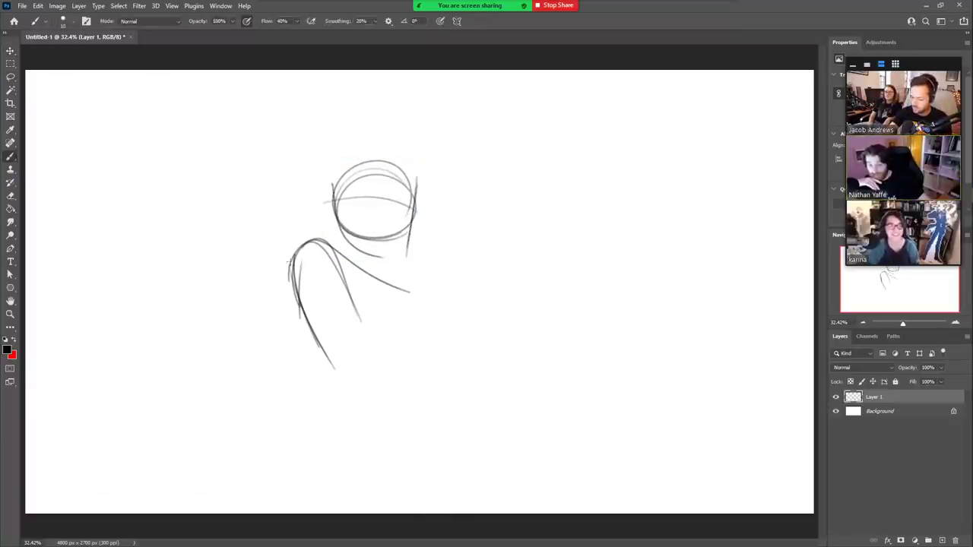
pyautogui.moveTo(289, 261); pyautogui.dragTo(344, 393)
pyautogui.moveTo(290, 258)
pyautogui.mouseDown()
pyautogui.moveTo(295, 280)
pyautogui.moveTo(404, 383)
pyautogui.mouseUp()
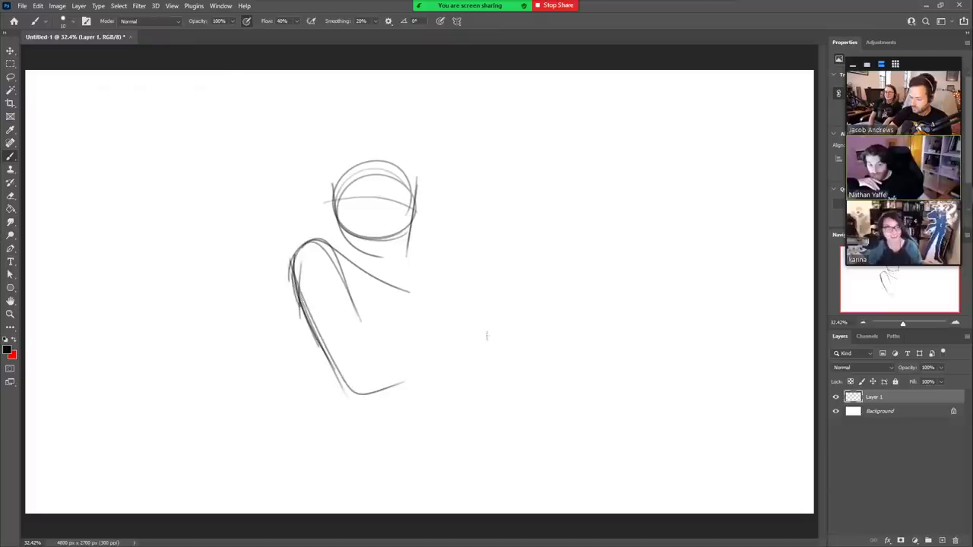
pyautogui.moveTo(296, 280); pyautogui.dragTo(362, 394)
pyautogui.moveTo(340, 268)
pyautogui.mouseDown()
pyautogui.moveTo(346, 384)
pyautogui.moveTo(420, 363)
pyautogui.mouseUp()
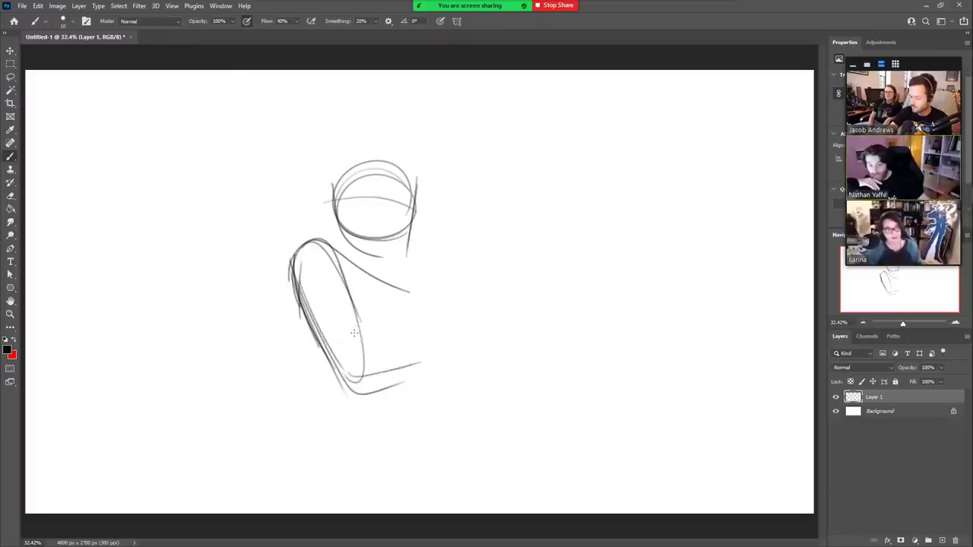
pyautogui.moveTo(336, 353); pyautogui.dragTo(437, 363)
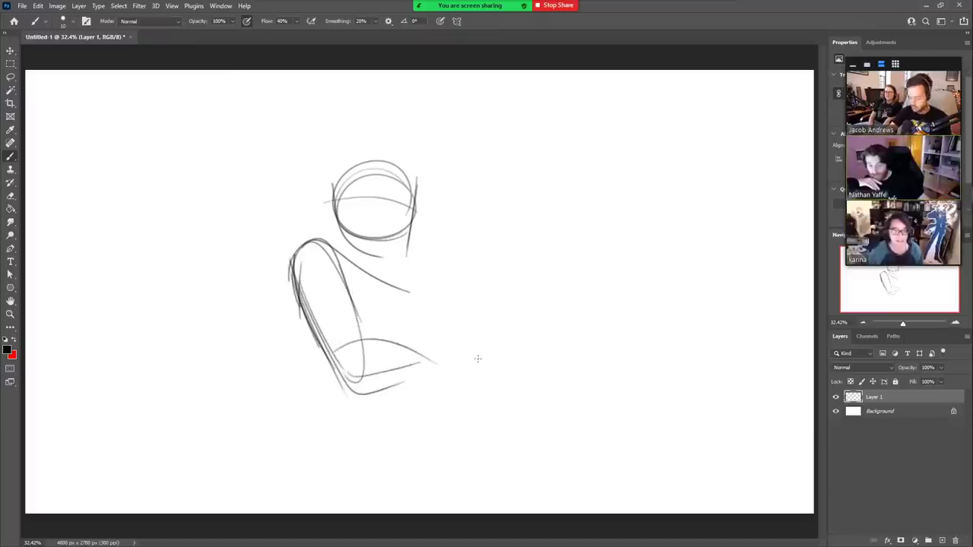
# - Lasso the whole figure sketch and cut it from the layer
pyautogui.press('l')
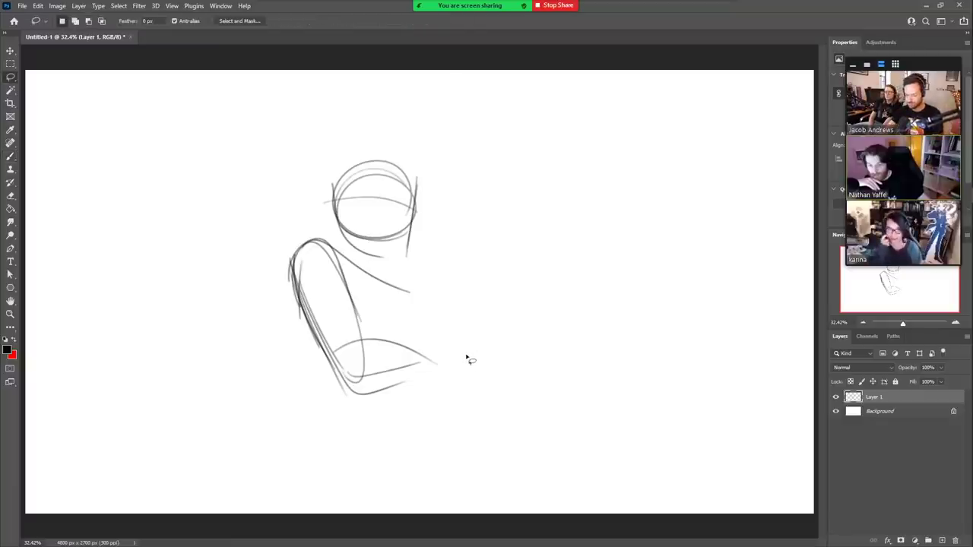
pyautogui.moveTo(419, 437)
pyautogui.mouseDown()
pyautogui.moveTo(329, 434)
pyautogui.moveTo(474, 404)
pyautogui.moveTo(456, 419)
pyautogui.mouseUp()
pyautogui.hotkey('ctrl', 'x')
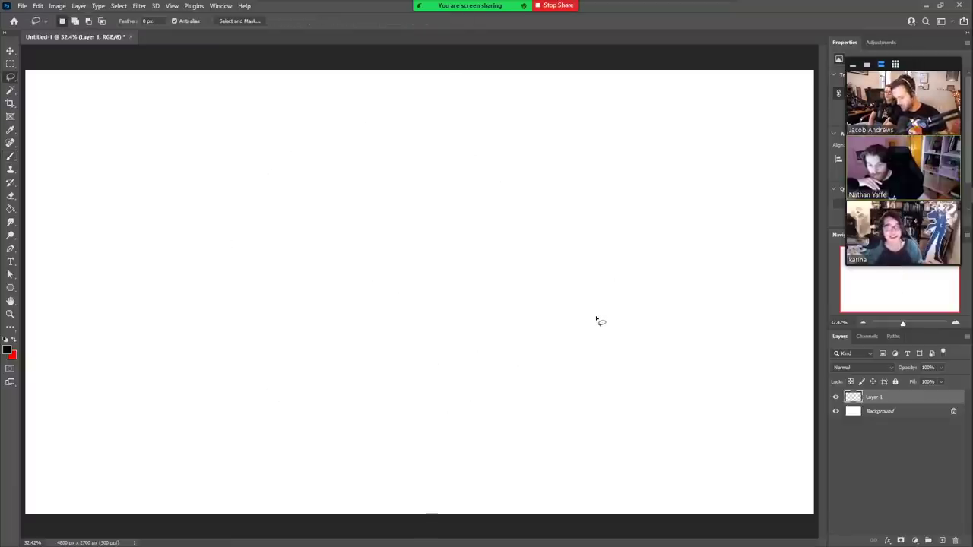
# - Sketch the head as a circle with a slanted straight face guide and a curved guide line across the eye level
pyautogui.press('b')
pyautogui.moveTo(424, 241)
pyautogui.mouseDown()
pyautogui.moveTo(391, 176)
pyautogui.moveTo(420, 242)
pyautogui.mouseUp()
pyautogui.moveTo(361, 212); pyautogui.dragTo(383, 277)
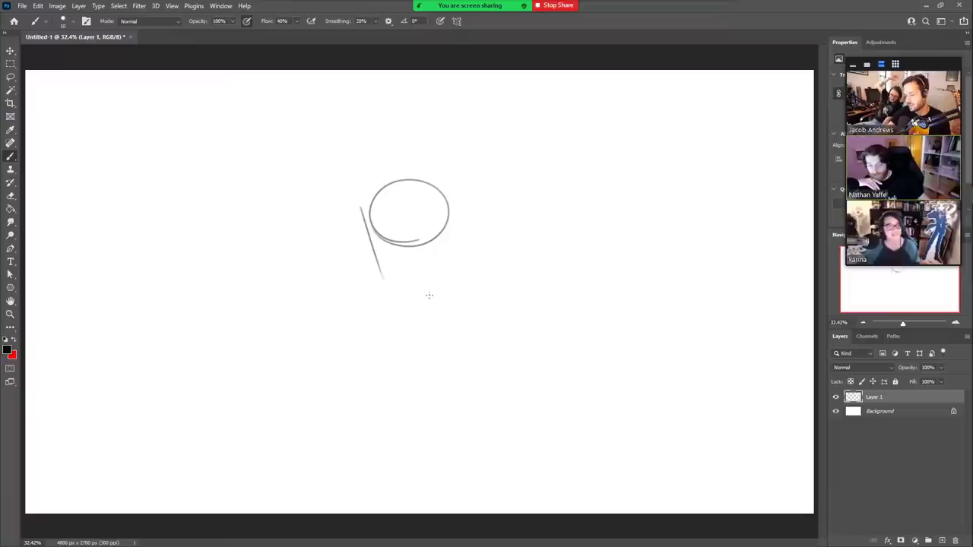
pyautogui.hotkey('ctrl', 'z')
pyautogui.moveTo(364, 209); pyautogui.dragTo(387, 281)
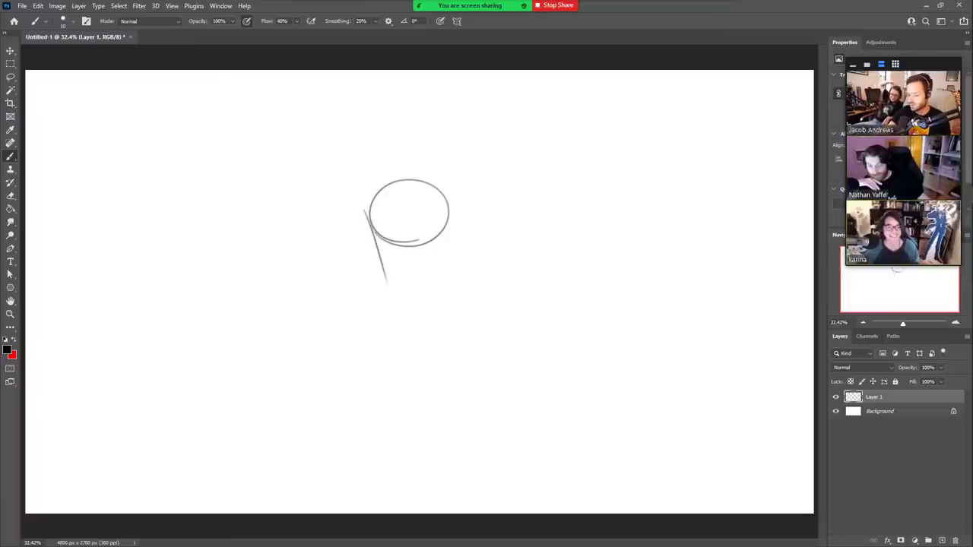
pyautogui.hotkey('ctrl', 'z')
pyautogui.moveTo(366, 206); pyautogui.dragTo(390, 280)
pyautogui.moveTo(362, 241); pyautogui.dragTo(456, 211)
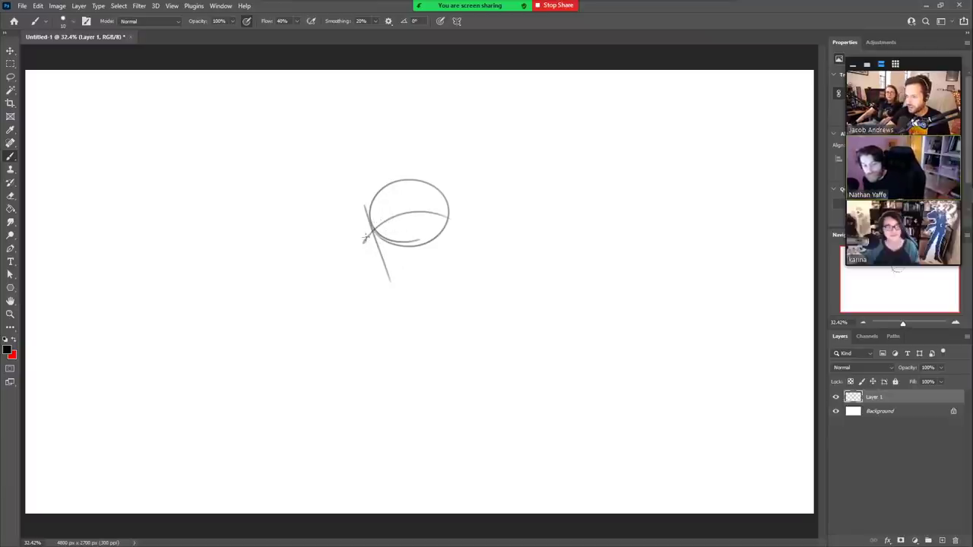
# - Draw the jaw line from the chin up to the back of the head circle
pyautogui.moveTo(371, 229); pyautogui.dragTo(397, 278)
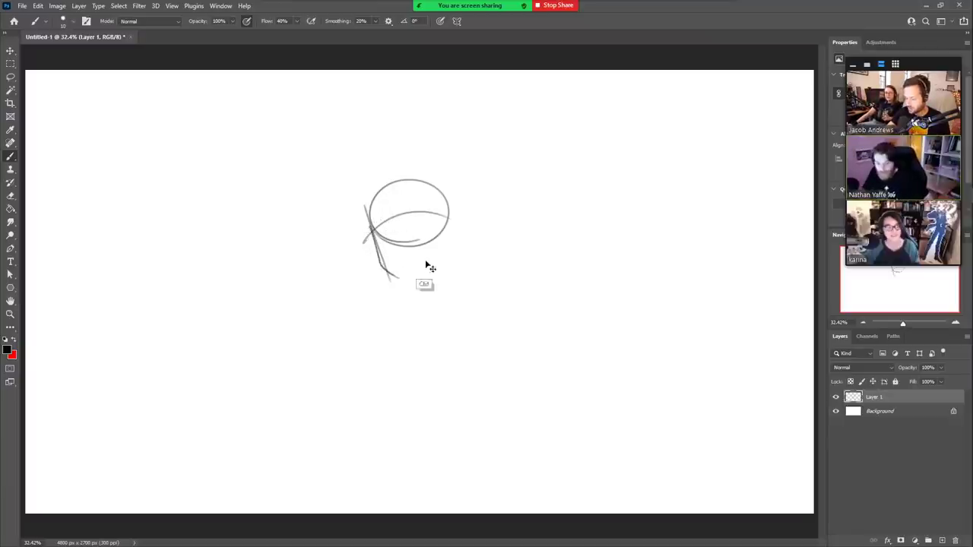
pyautogui.hotkey('ctrl', 'z')
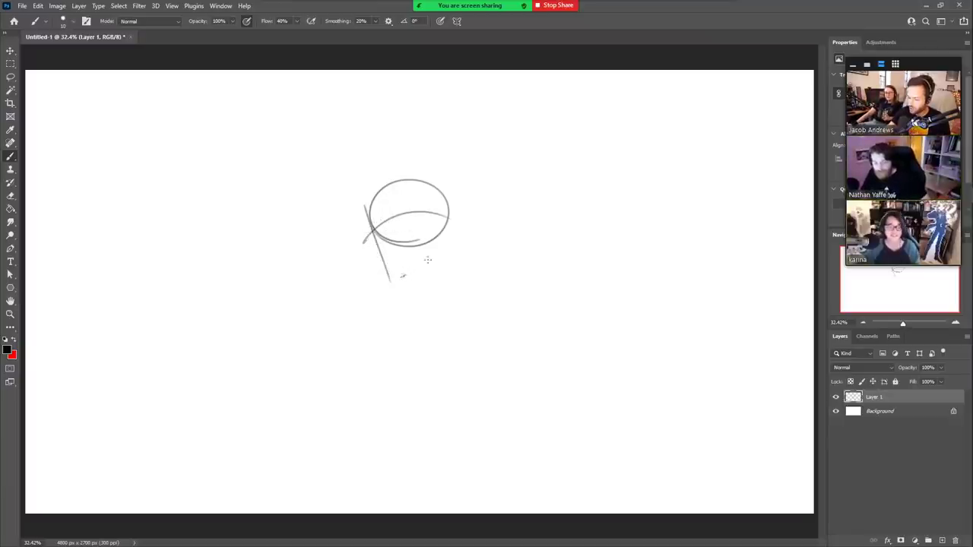
pyautogui.moveTo(428, 260)
pyautogui.mouseDown()
pyautogui.moveTo(449, 235)
pyautogui.moveTo(443, 249)
pyautogui.moveTo(430, 247)
pyautogui.mouseUp()
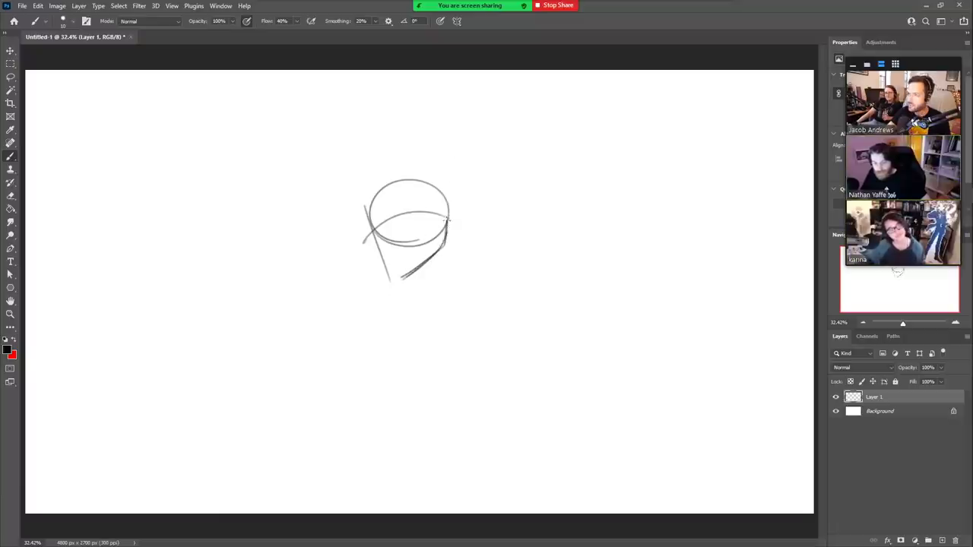
# - Draw a long pointed ear on the back of the head and erase the circle line inside its base
pyautogui.moveTo(449, 221); pyautogui.dragTo(479, 171)
pyautogui.moveTo(441, 197); pyautogui.dragTo(488, 171)
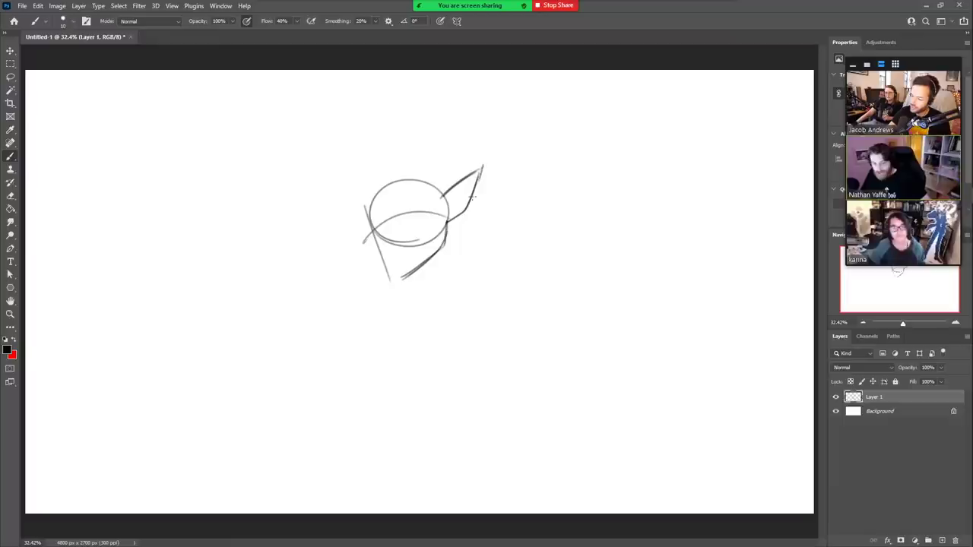
pyautogui.press('e')
pyautogui.moveTo(446, 200)
pyautogui.mouseDown()
pyautogui.moveTo(431, 222)
pyautogui.moveTo(449, 210)
pyautogui.mouseUp()
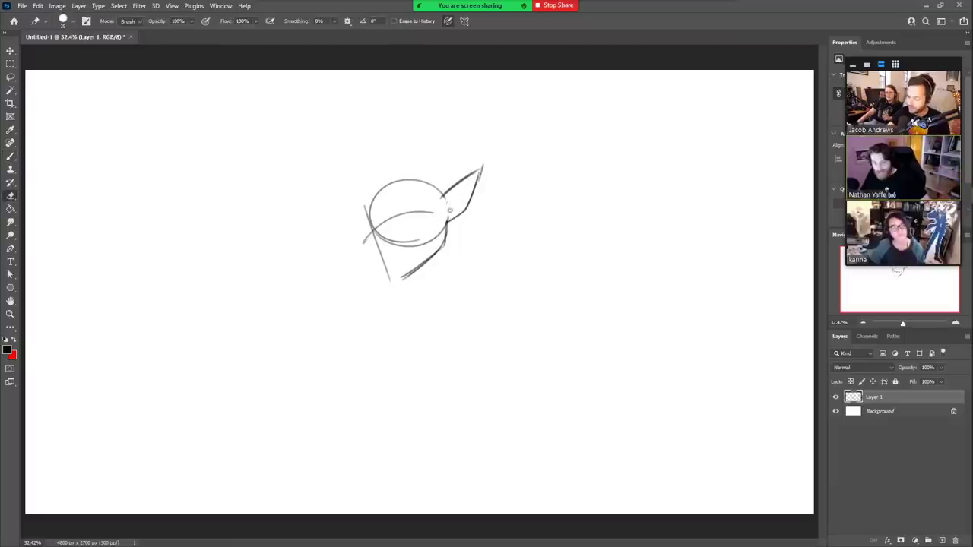
# - Draw an angular nose and a slanted smiling mouth, erasing the circle line that crosses them
pyautogui.press('b')
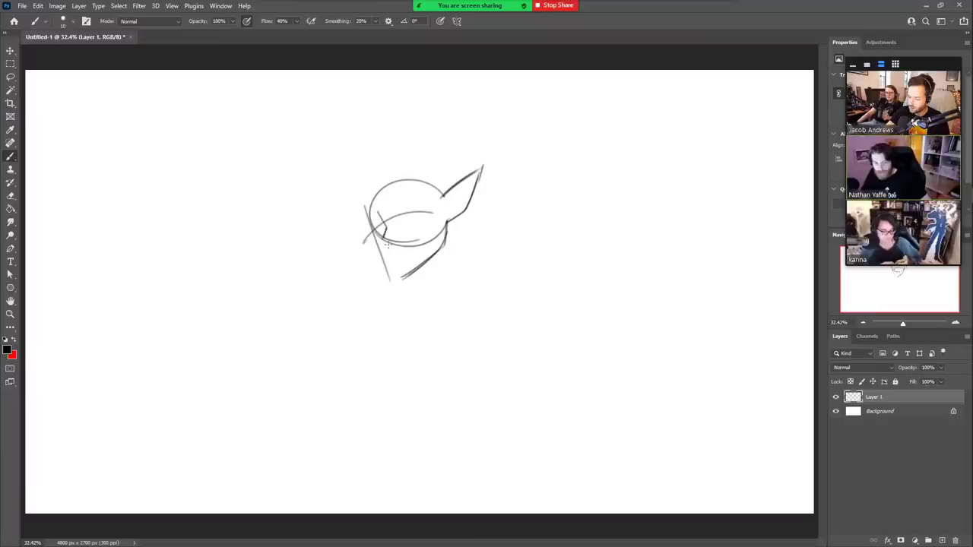
pyautogui.moveTo(387, 221)
pyautogui.mouseDown()
pyautogui.moveTo(381, 237)
pyautogui.moveTo(403, 241)
pyautogui.mouseUp()
pyautogui.press('e')
pyautogui.press('b')
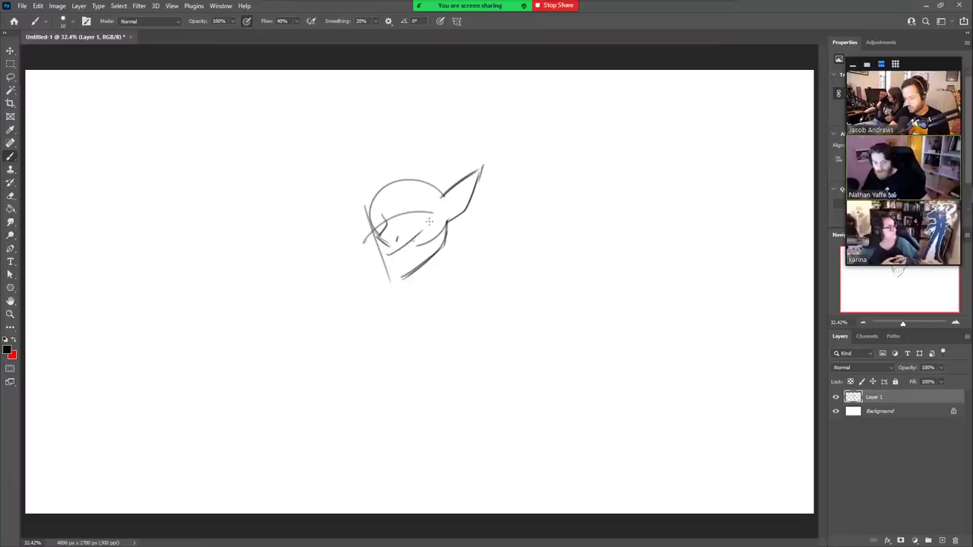
pyautogui.moveTo(393, 257); pyautogui.dragTo(430, 225)
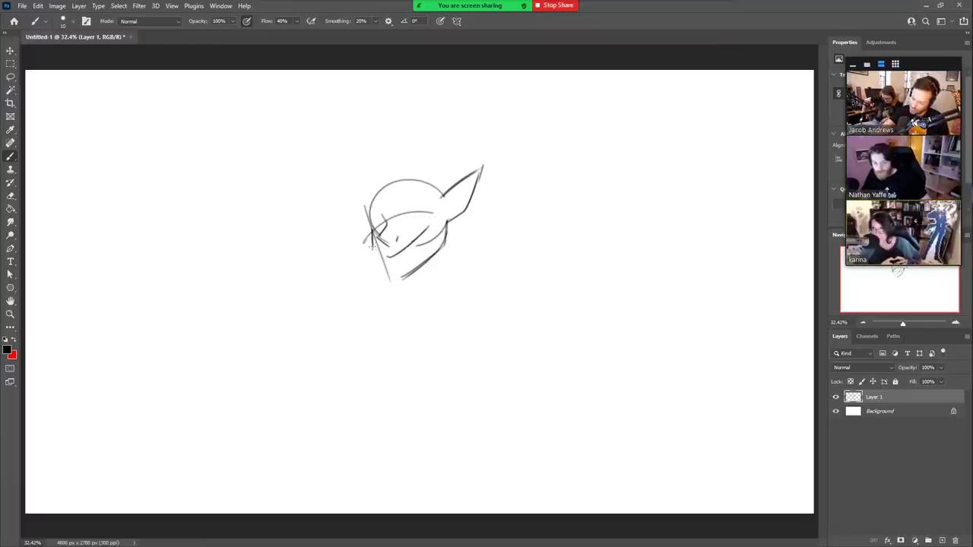
# - Draw the far jaw line down to a pointed chin and erase the leftover circle arc on the cheek
pyautogui.moveTo(373, 248); pyautogui.dragTo(405, 279)
pyautogui.hotkey('ctrl', 'z')
pyautogui.moveTo(372, 249)
pyautogui.mouseDown()
pyautogui.moveTo(401, 278)
pyautogui.moveTo(384, 268)
pyautogui.mouseUp()
pyautogui.press('e')
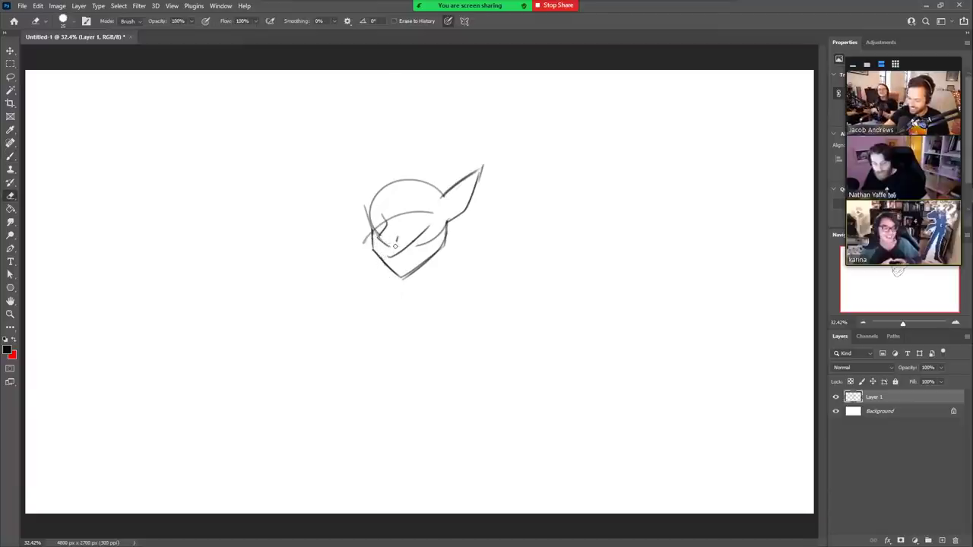
pyautogui.moveTo(419, 243)
pyautogui.mouseDown()
pyautogui.moveTo(440, 229)
pyautogui.moveTo(425, 244)
pyautogui.mouseUp()
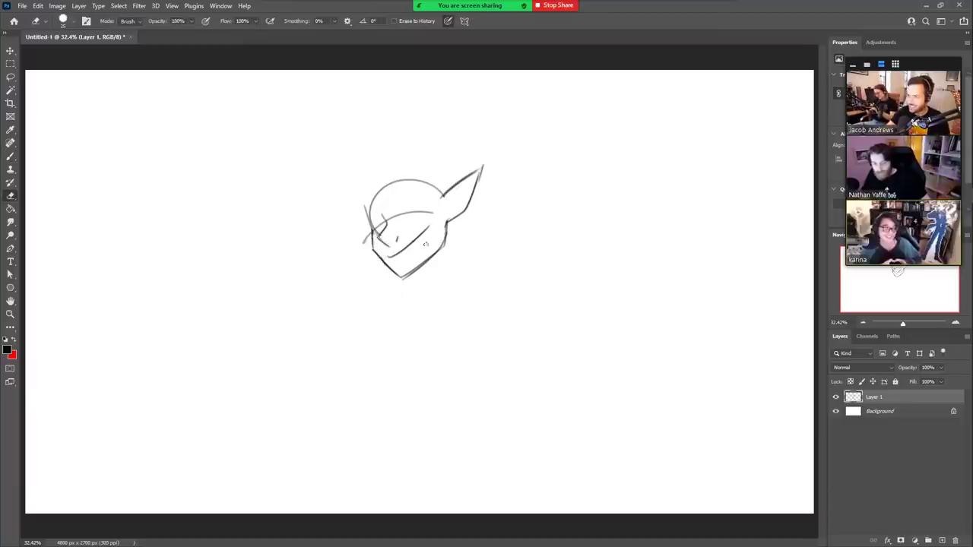
# - Try lower and upper lip strokes around the smiling mouth line
pyautogui.press('b')
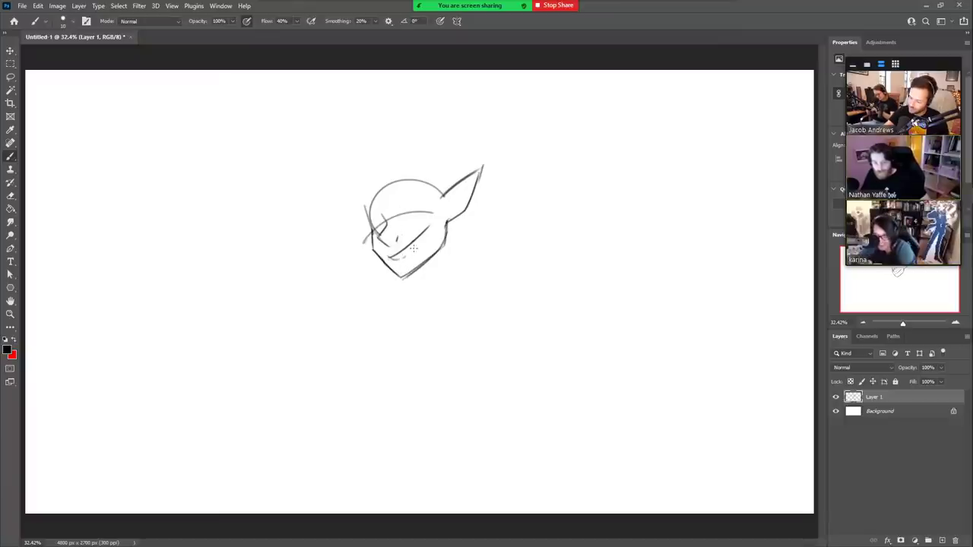
pyautogui.moveTo(413, 248); pyautogui.dragTo(417, 237)
pyautogui.hotkey('ctrl', 'z')
pyautogui.click(394, 245)
pyautogui.click(397, 249)
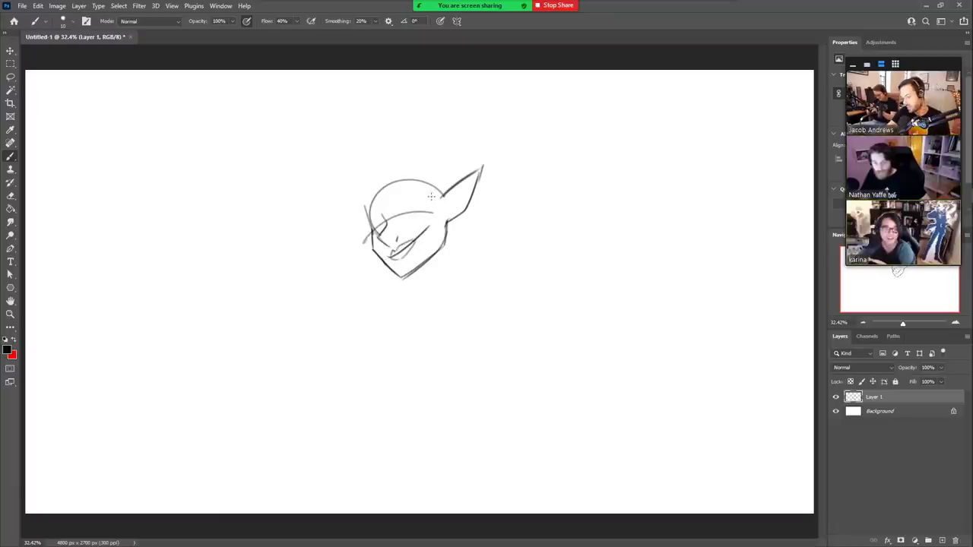
pyautogui.press('ctrl')
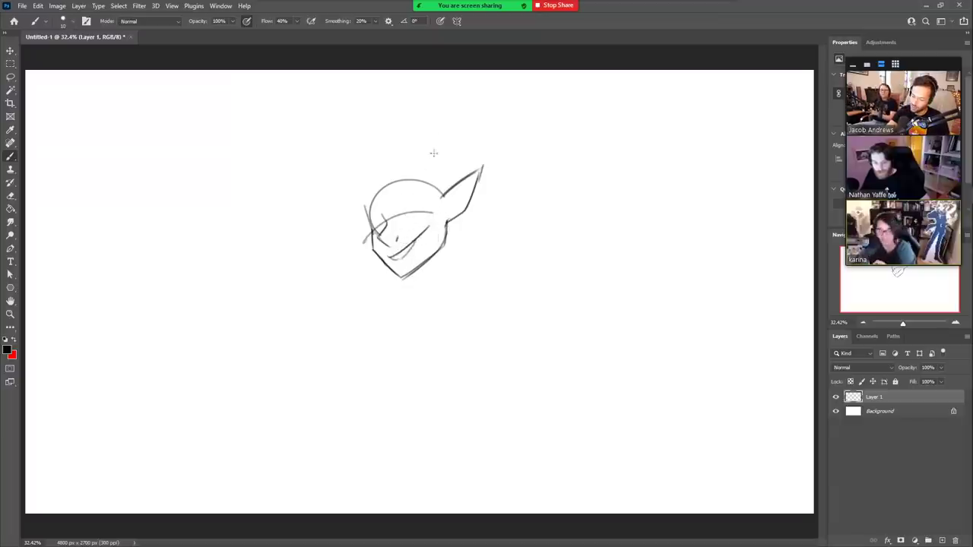
# - Erase the curved eye-level guide, the front of the skull circle and the lower lip line
pyautogui.press('e')
pyautogui.moveTo(376, 231)
pyautogui.mouseDown()
pyautogui.moveTo(390, 211)
pyautogui.moveTo(430, 210)
pyautogui.mouseUp()
pyautogui.press('b')
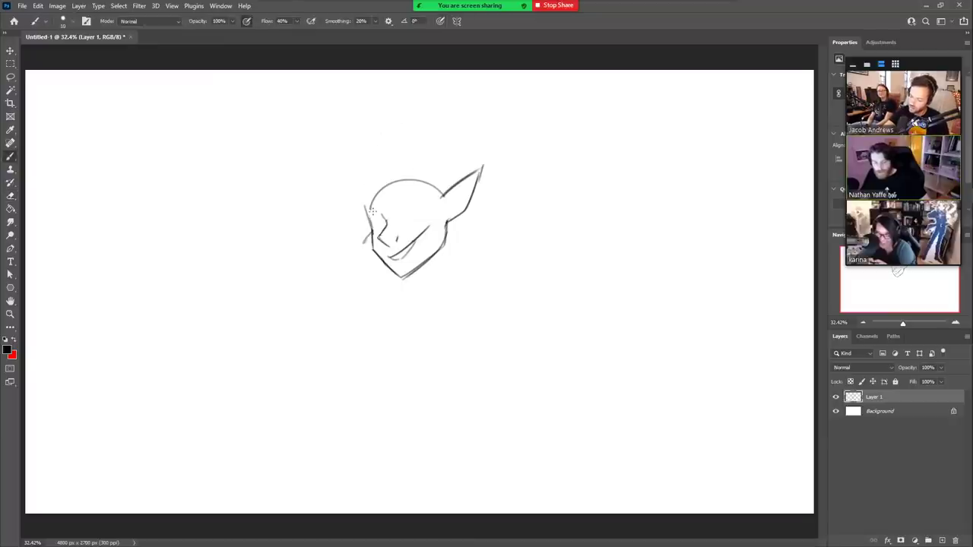
pyautogui.press('e')
pyautogui.moveTo(369, 211); pyautogui.dragTo(392, 182)
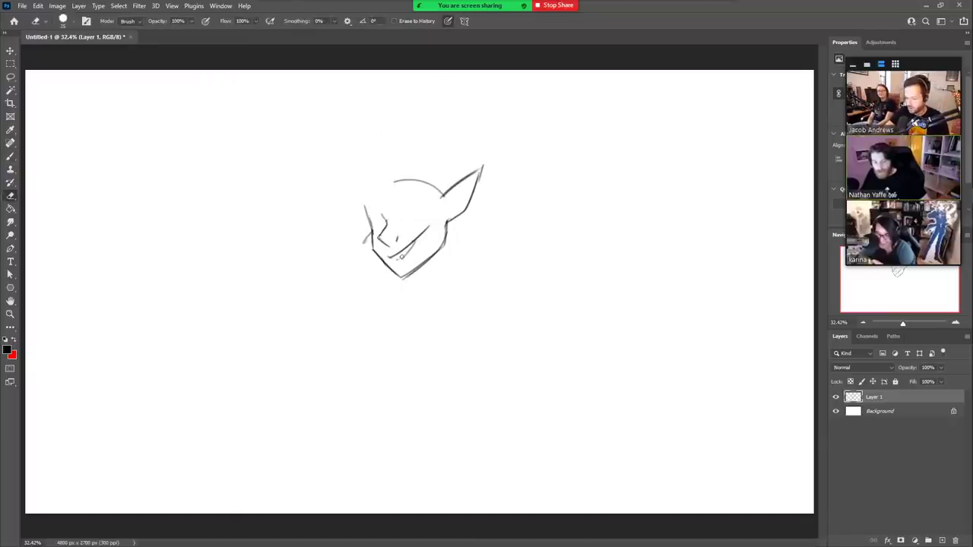
pyautogui.moveTo(402, 256); pyautogui.dragTo(407, 254)
# - Draw the inner fold lines of the ear and the upper lid of the near eye
pyautogui.press('b')
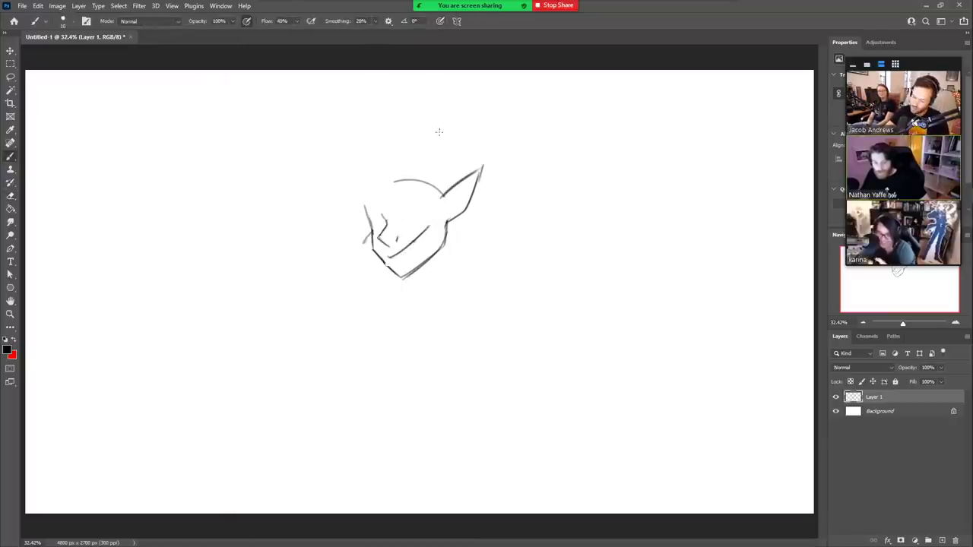
pyautogui.moveTo(481, 170)
pyautogui.mouseDown()
pyautogui.moveTo(455, 196)
pyautogui.moveTo(459, 208)
pyautogui.moveTo(462, 194)
pyautogui.mouseUp()
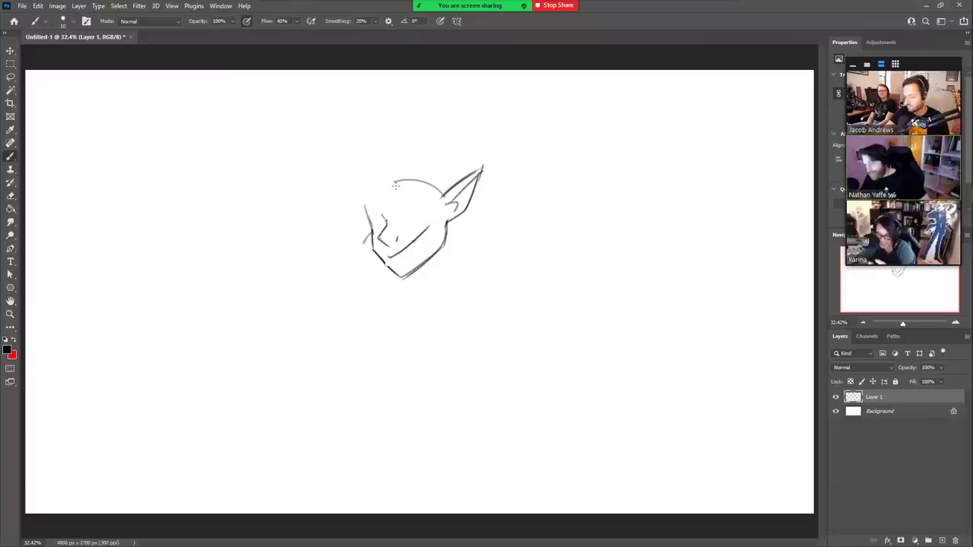
pyautogui.moveTo(397, 220)
pyautogui.mouseDown()
pyautogui.moveTo(398, 204)
pyautogui.moveTo(423, 208)
pyautogui.mouseUp()
pyautogui.hotkey('ctrl', 'z')
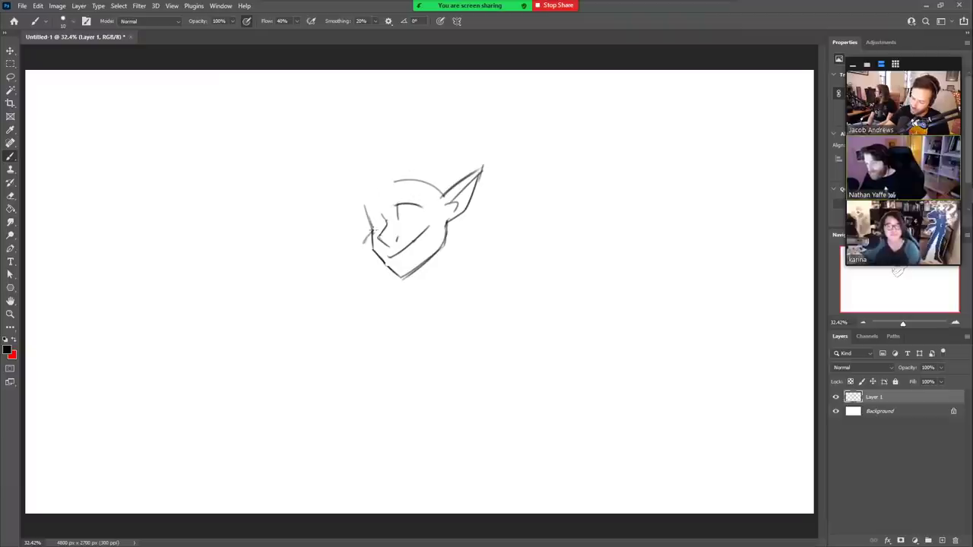
# - Draw the far eye, add pupils to both eyes and extend the forehead line upward
pyautogui.moveTo(376, 229)
pyautogui.mouseDown()
pyautogui.moveTo(373, 214)
pyautogui.moveTo(381, 221)
pyautogui.mouseUp()
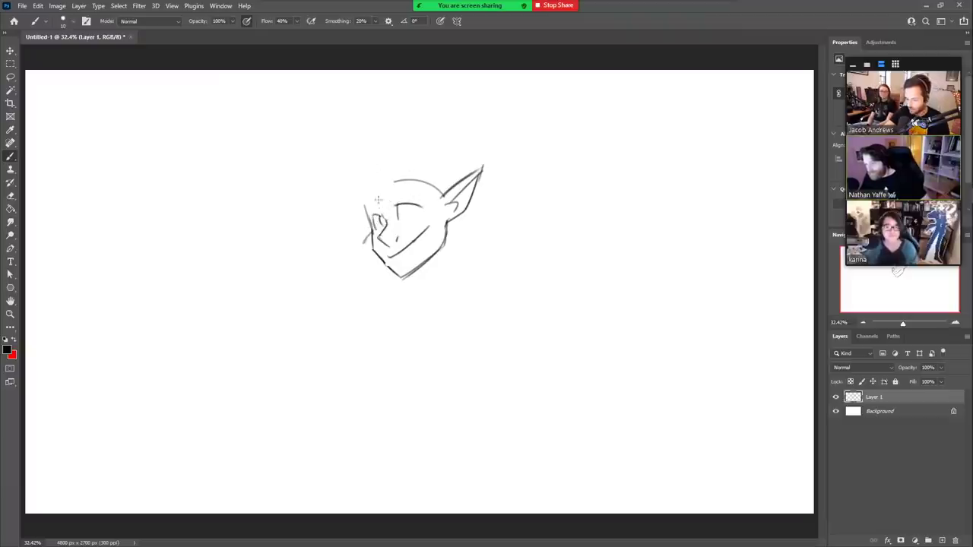
pyautogui.hotkey('ctrl', 'z')
pyautogui.moveTo(373, 217); pyautogui.dragTo(379, 218)
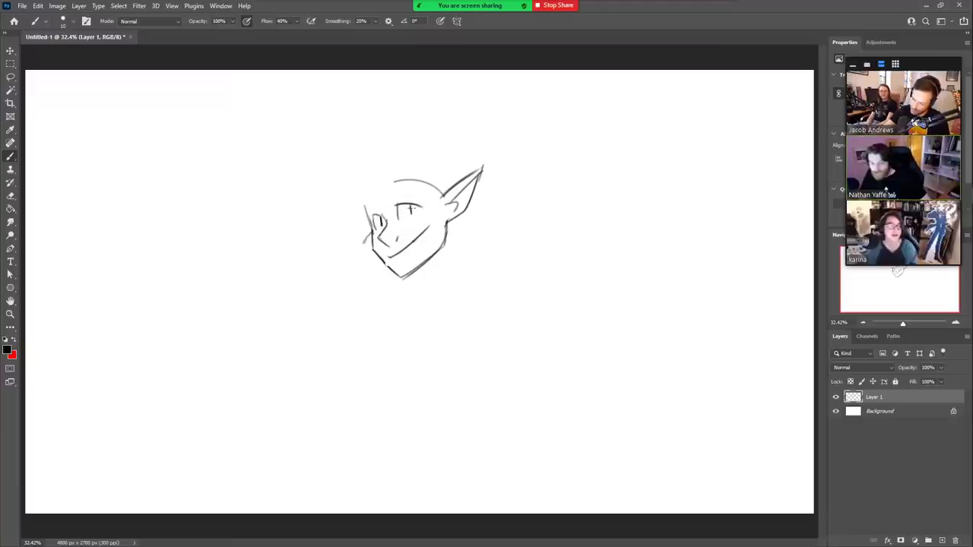
pyautogui.moveTo(410, 204)
pyautogui.mouseDown()
pyautogui.moveTo(411, 216)
pyautogui.moveTo(364, 197)
pyautogui.mouseUp()
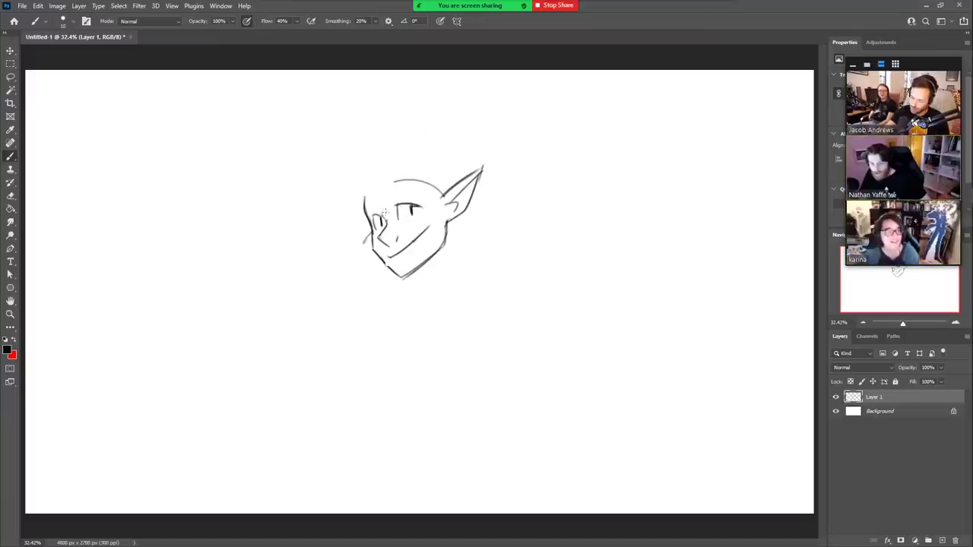
# - Draw thick, slanted eyebrows above both eyes
pyautogui.press('e')
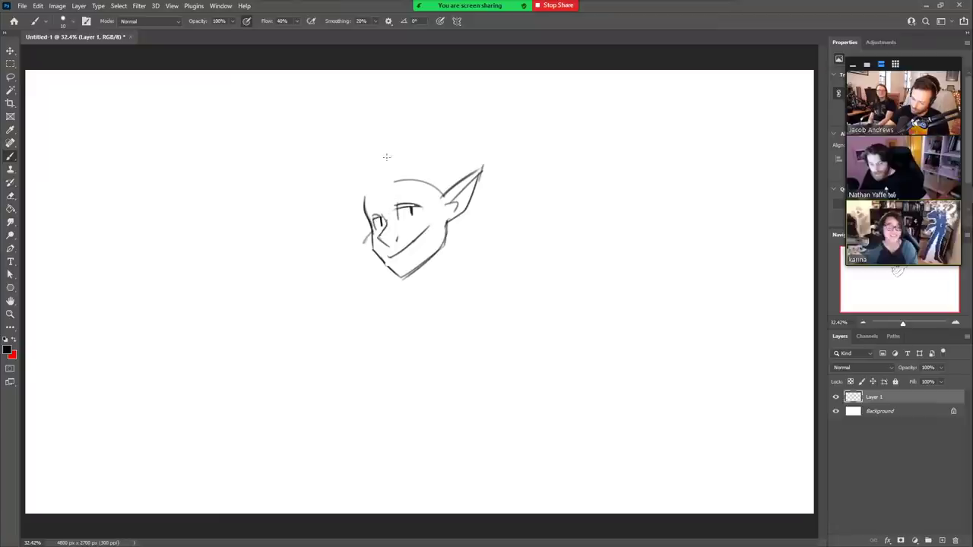
pyautogui.press('e')
pyautogui.press('b')
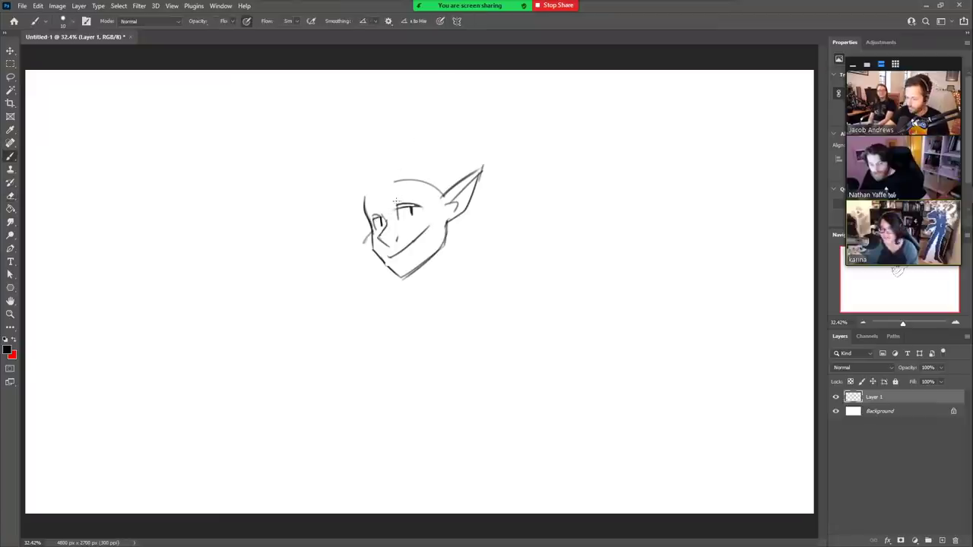
pyautogui.moveTo(391, 203); pyautogui.dragTo(419, 194)
pyautogui.hotkey('ctrl', 'z')
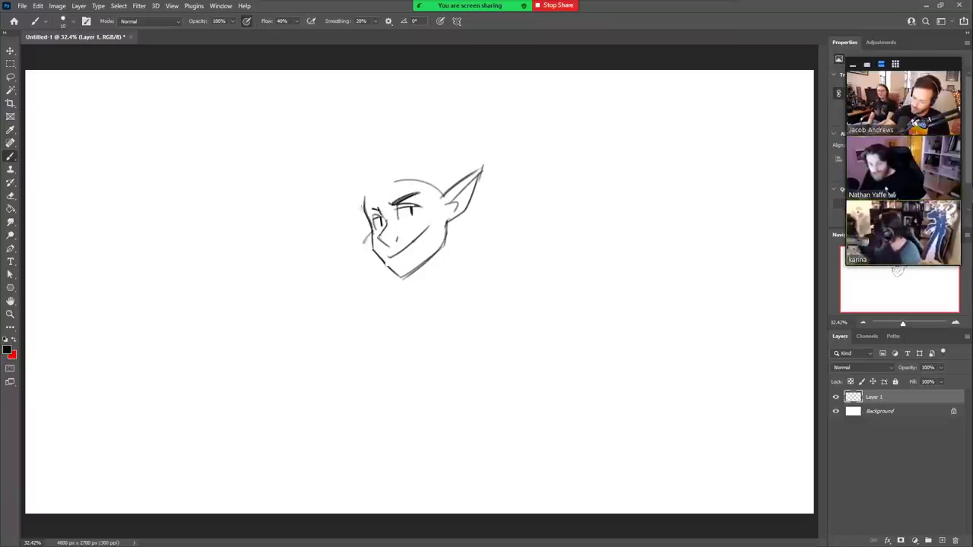
pyautogui.moveTo(381, 213); pyautogui.dragTo(364, 206)
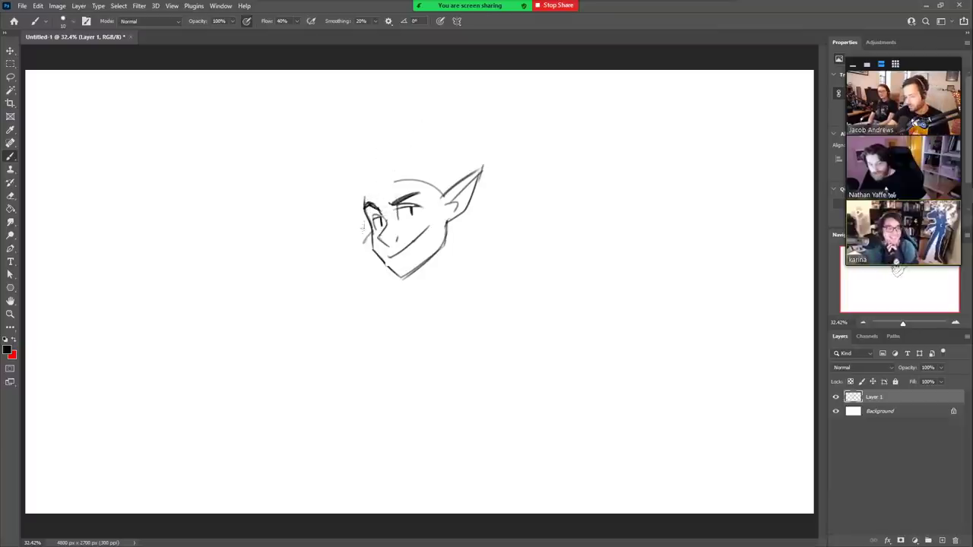
# - Redraw the far cheek contour as a rounded line down to the chin and outline the lower part of both eyes
pyautogui.press('e')
pyautogui.moveTo(372, 233); pyautogui.dragTo(386, 267)
pyautogui.press('b')
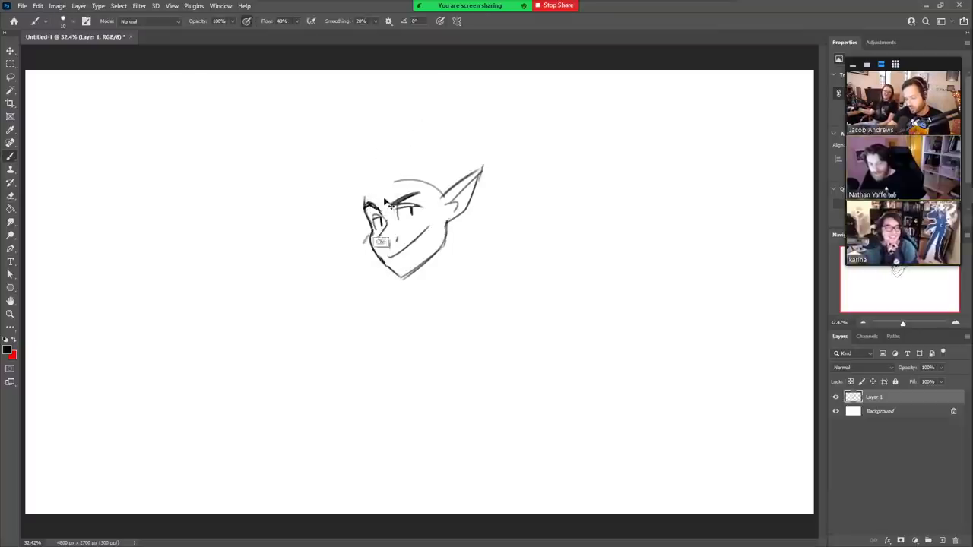
pyautogui.hotkey('ctrl', 'z')
pyautogui.moveTo(372, 232); pyautogui.dragTo(396, 271)
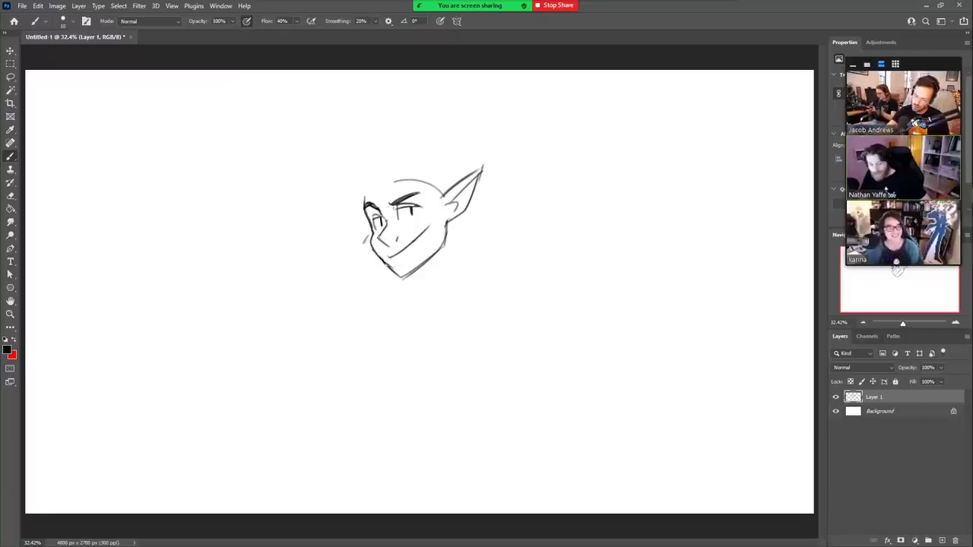
pyautogui.moveTo(375, 222); pyautogui.dragTo(382, 230)
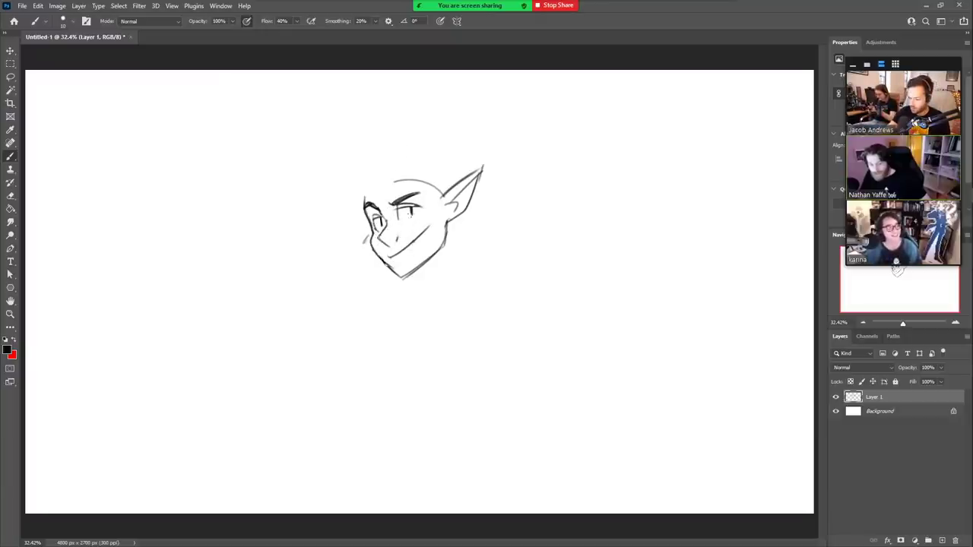
pyautogui.moveTo(399, 219)
pyautogui.mouseDown()
pyautogui.moveTo(420, 212)
pyautogui.moveTo(411, 275)
pyautogui.mouseUp()
# - Erase the pointed chin and redraw the two lower jaw lines with darker strokes, leaving the chin open
pyautogui.press('e')
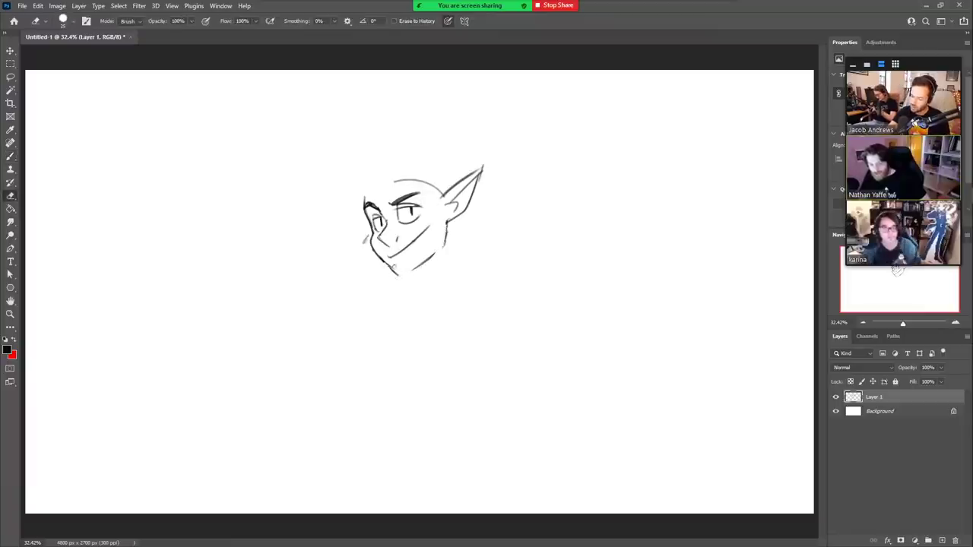
pyautogui.press('b')
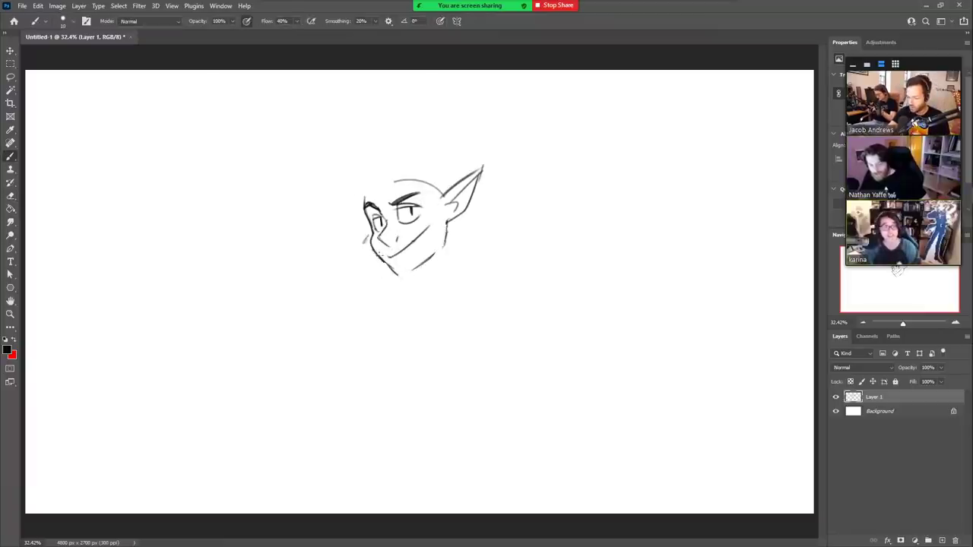
pyautogui.moveTo(382, 256)
pyautogui.mouseDown()
pyautogui.moveTo(400, 277)
pyautogui.moveTo(433, 253)
pyautogui.mouseUp()
pyautogui.press('e')
pyautogui.press('b')
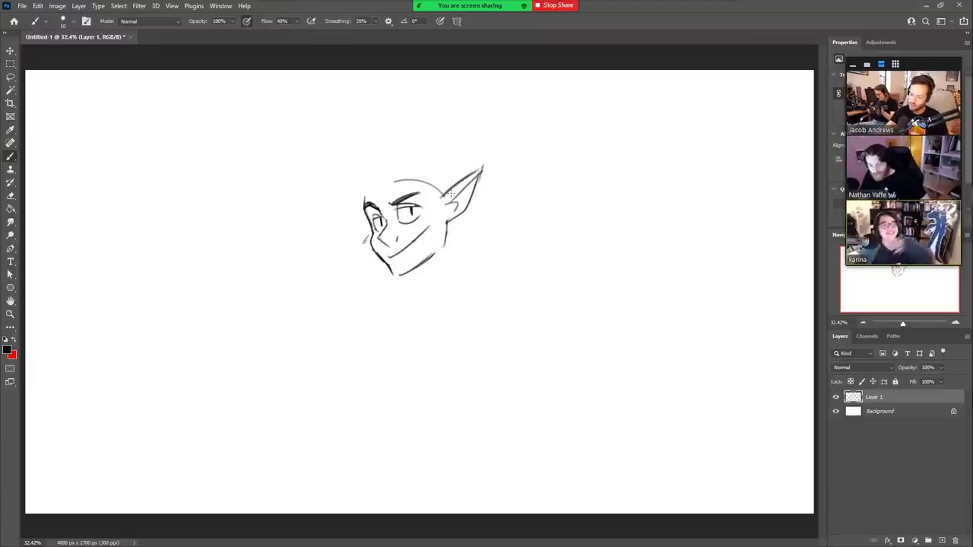
# - Tidy the contour beside the far eye and erase the curved skull line above the near eyebrow
pyautogui.press('e')
pyautogui.moveTo(368, 213); pyautogui.dragTo(373, 230)
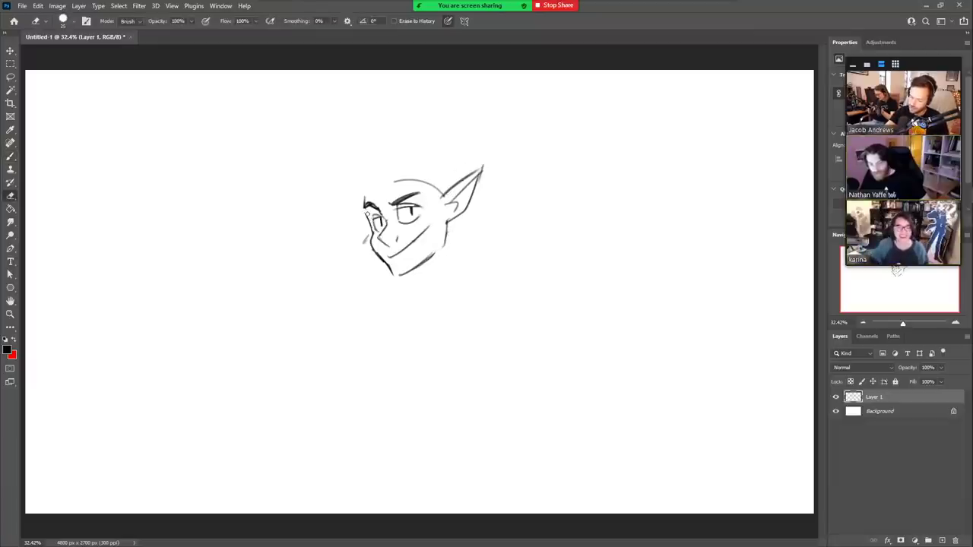
pyautogui.press('b')
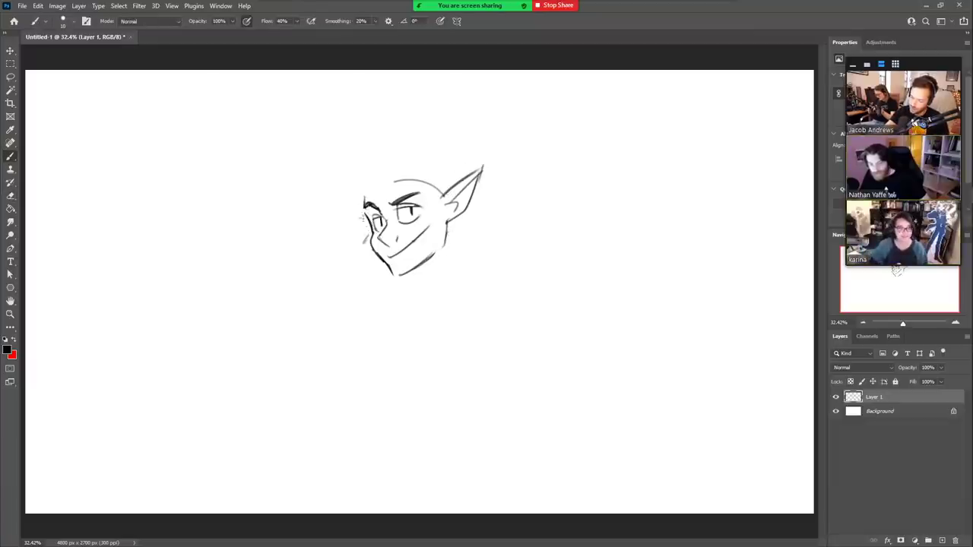
pyautogui.press('e')
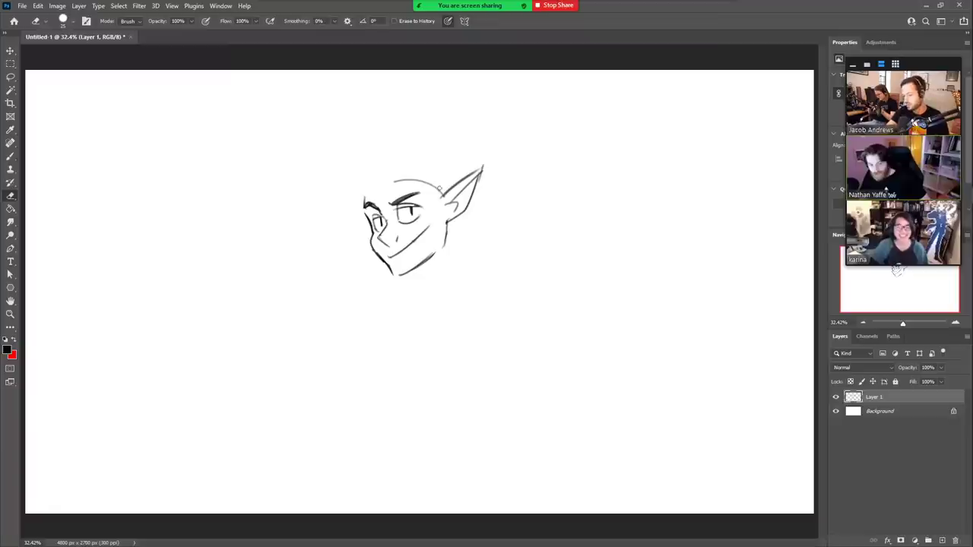
pyautogui.moveTo(440, 190)
pyautogui.mouseDown()
pyautogui.moveTo(394, 183)
pyautogui.moveTo(434, 182)
pyautogui.mouseUp()
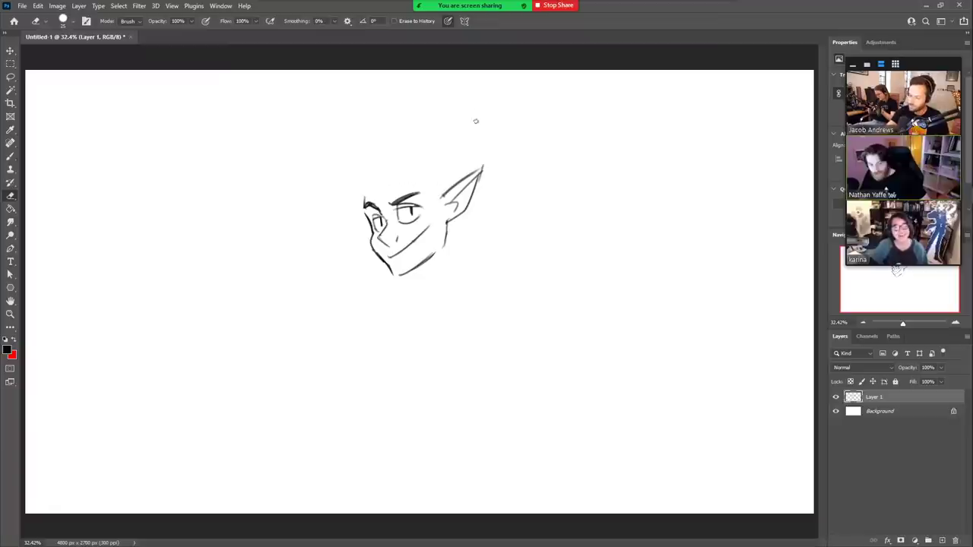
pyautogui.press('b')
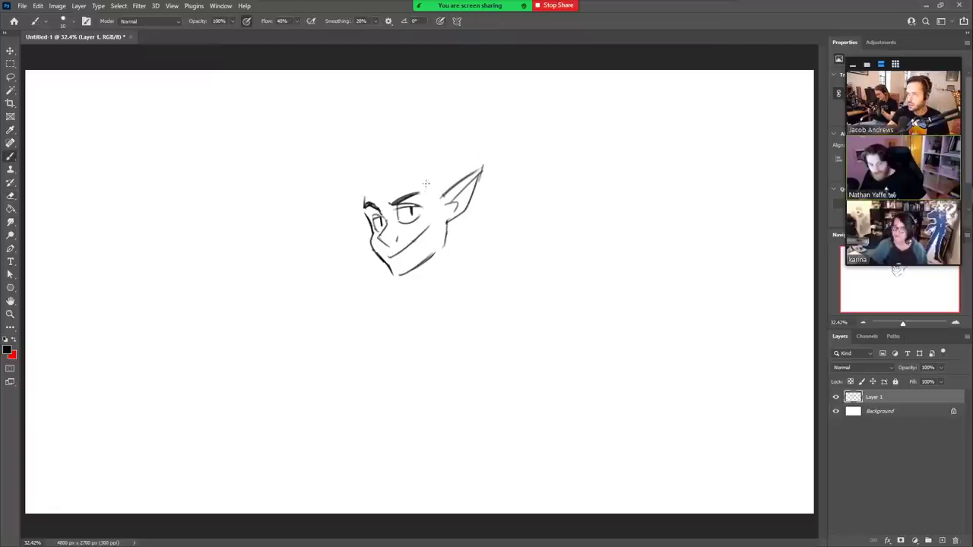
# - Draw two curved, pointed horns rising from the forehead and erase the construction lines inside their bases
pyautogui.moveTo(365, 199)
pyautogui.mouseDown()
pyautogui.moveTo(372, 181)
pyautogui.moveTo(372, 200)
pyautogui.moveTo(419, 173)
pyautogui.moveTo(410, 162)
pyautogui.moveTo(416, 190)
pyautogui.moveTo(343, 191)
pyautogui.moveTo(347, 142)
pyautogui.mouseUp()
pyautogui.hotkey('ctrl', 'z')
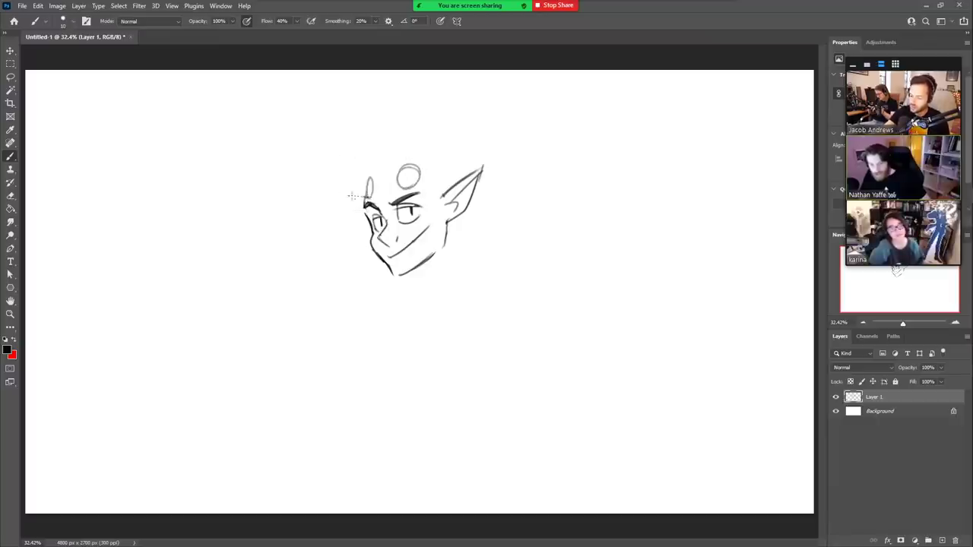
pyautogui.moveTo(367, 198)
pyautogui.mouseDown()
pyautogui.moveTo(347, 135)
pyautogui.moveTo(350, 170)
pyautogui.moveTo(374, 178)
pyautogui.moveTo(369, 168)
pyautogui.moveTo(404, 132)
pyautogui.moveTo(422, 169)
pyautogui.mouseUp()
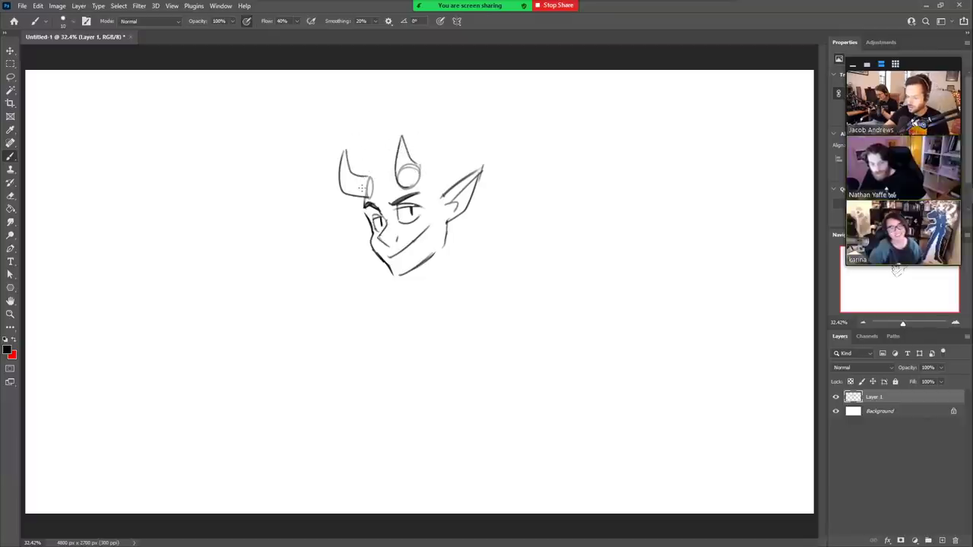
pyautogui.press('e')
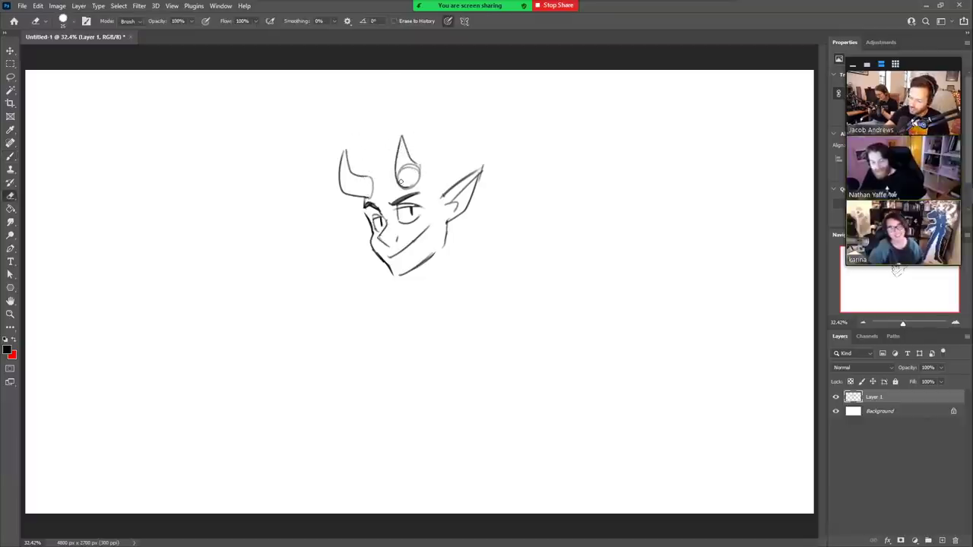
pyautogui.moveTo(400, 181)
pyautogui.mouseDown()
pyautogui.moveTo(397, 171)
pyautogui.moveTo(400, 184)
pyautogui.moveTo(413, 167)
pyautogui.mouseUp()
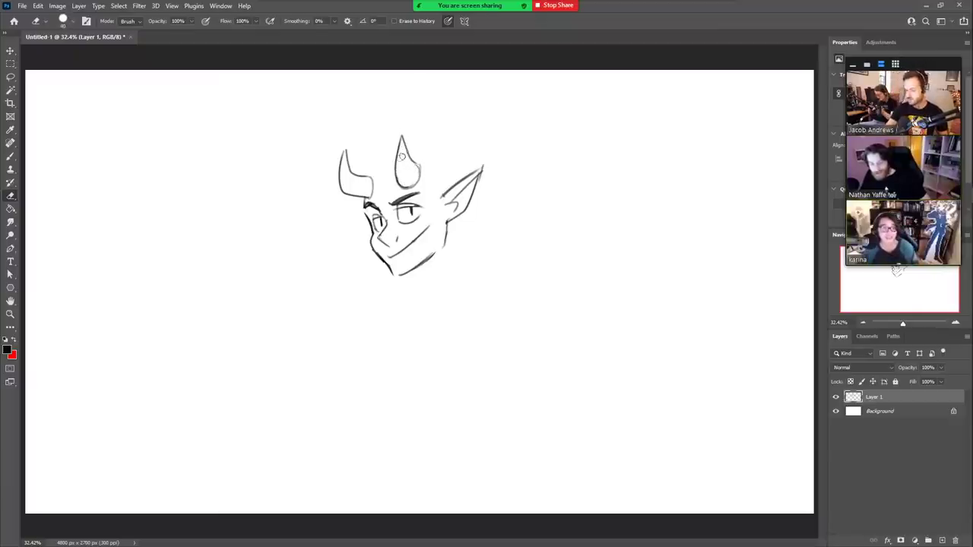
pyautogui.press('b')
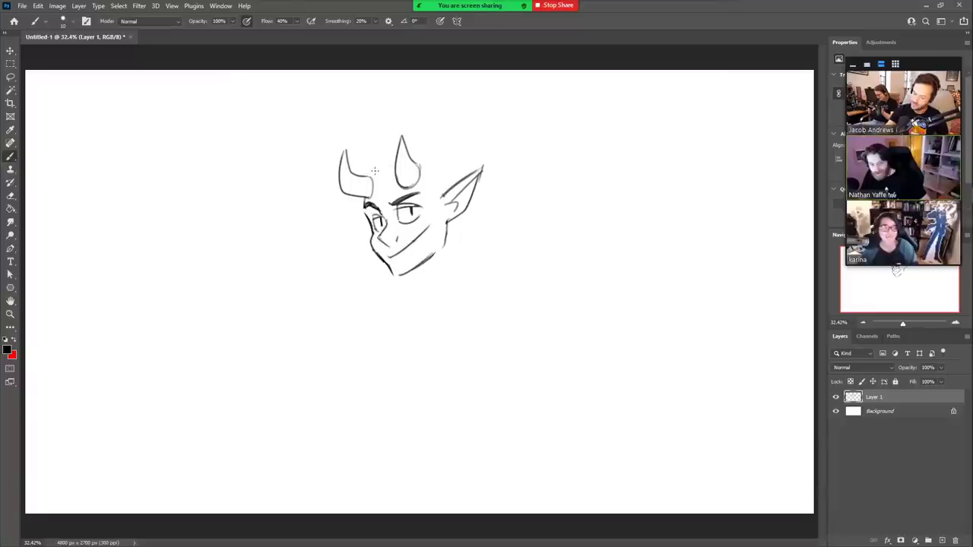
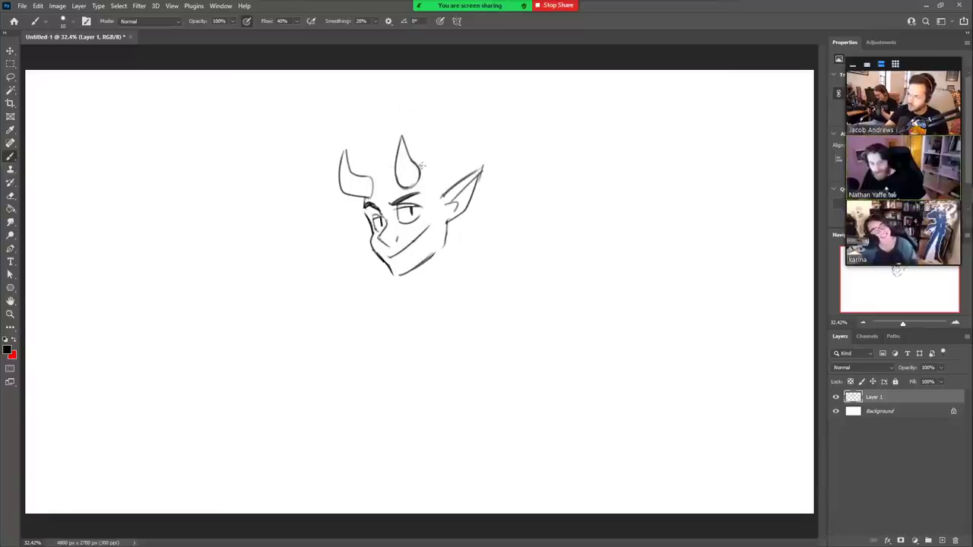
pyautogui.moveTo(423, 165); pyautogui.dragTo(432, 220)
pyautogui.moveTo(434, 215); pyautogui.dragTo(444, 225)
pyautogui.hotkey('ctrl', 'z')
pyautogui.hotkey('ctrl', 'z')
pyautogui.moveTo(422, 165)
pyautogui.mouseDown()
pyautogui.moveTo(440, 245)
pyautogui.moveTo(443, 211)
pyautogui.mouseUp()
pyautogui.hotkey('ctrl', 'z')
pyautogui.hotkey('ctrl', 'z')
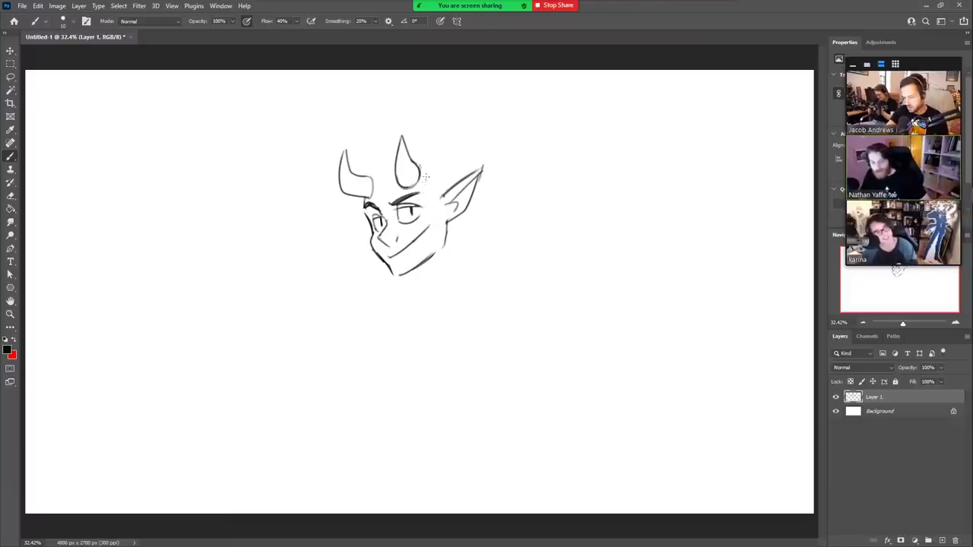
pyautogui.moveTo(420, 167); pyautogui.dragTo(429, 219)
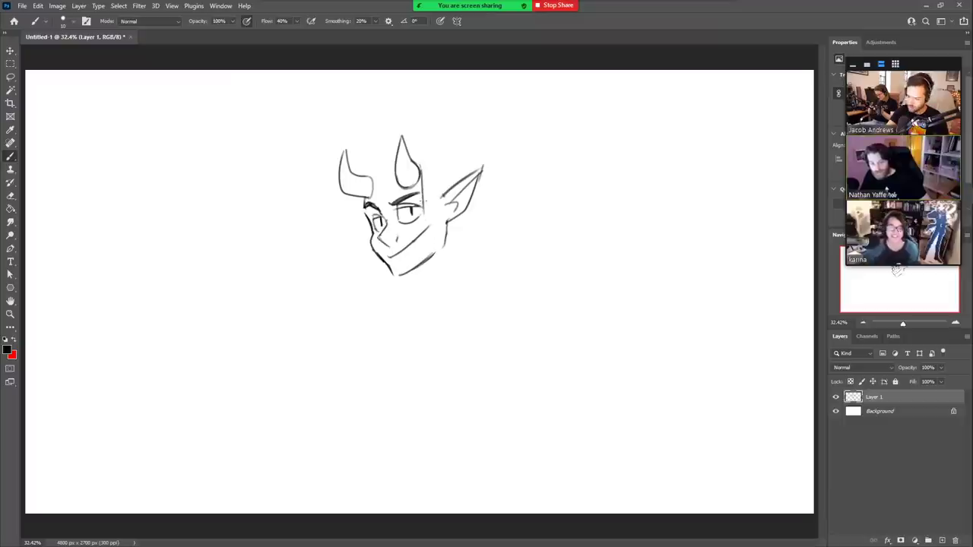
pyautogui.hotkey('ctrl', 'z')
pyautogui.moveTo(420, 166); pyautogui.dragTo(425, 216)
pyautogui.hotkey('ctrl', 'z')
# - Draw a long pointed hair lock from the near horn down past the jaw, in front of the ear
pyautogui.moveTo(420, 165); pyautogui.dragTo(433, 289)
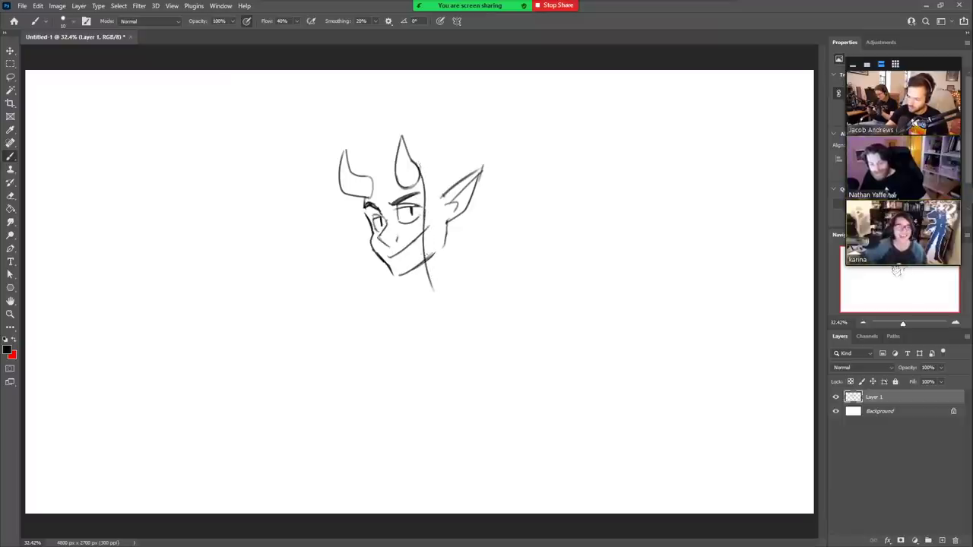
pyautogui.press('e')
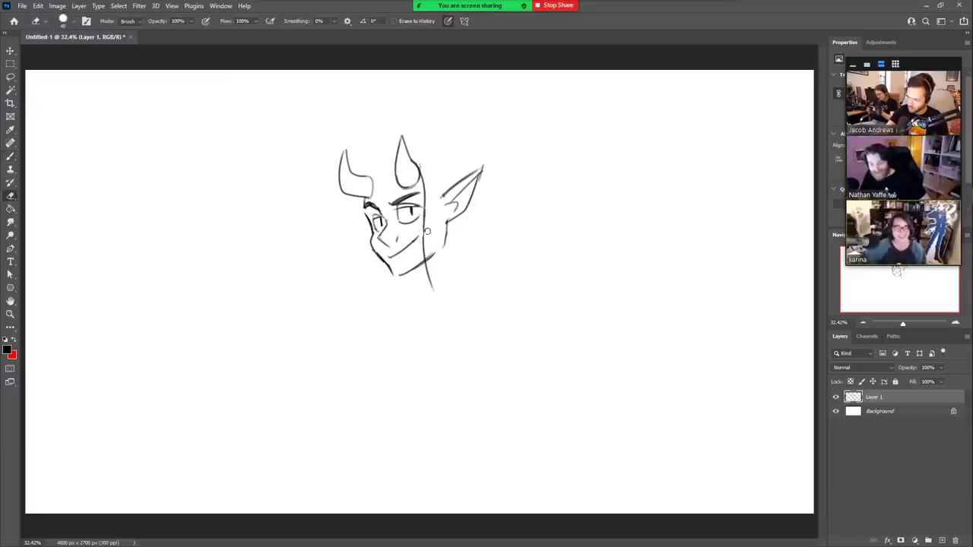
pyautogui.press('b')
pyautogui.moveTo(431, 242); pyautogui.dragTo(436, 287)
pyautogui.moveTo(449, 202)
pyautogui.mouseDown()
pyautogui.moveTo(433, 277)
pyautogui.moveTo(444, 180)
pyautogui.mouseUp()
pyautogui.hotkey('ctrl', 'z')
# - Erase the jaw, cheek and ear lines that overlap or crowd the long front hair lock
pyautogui.press('e')
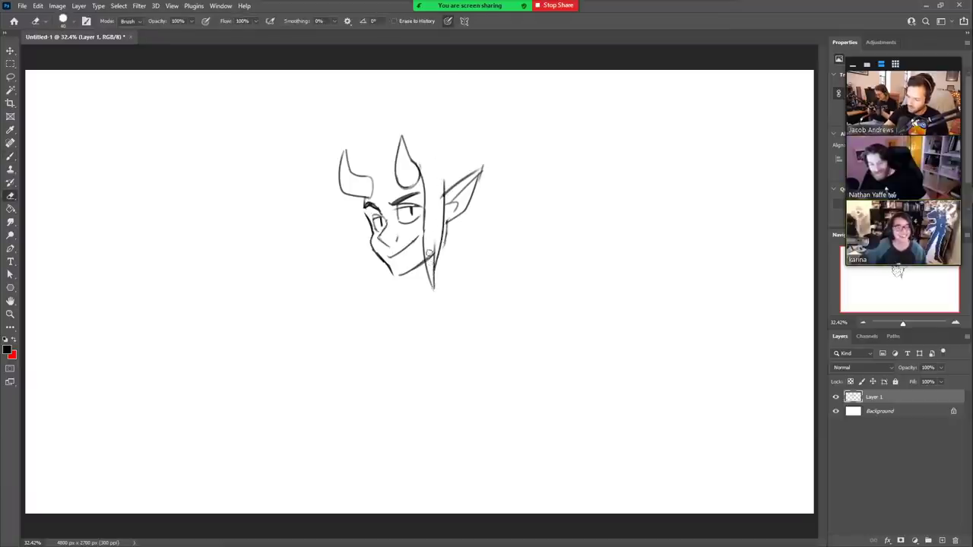
pyautogui.moveTo(429, 253); pyautogui.dragTo(430, 259)
pyautogui.moveTo(448, 226); pyautogui.dragTo(446, 244)
pyautogui.press('b')
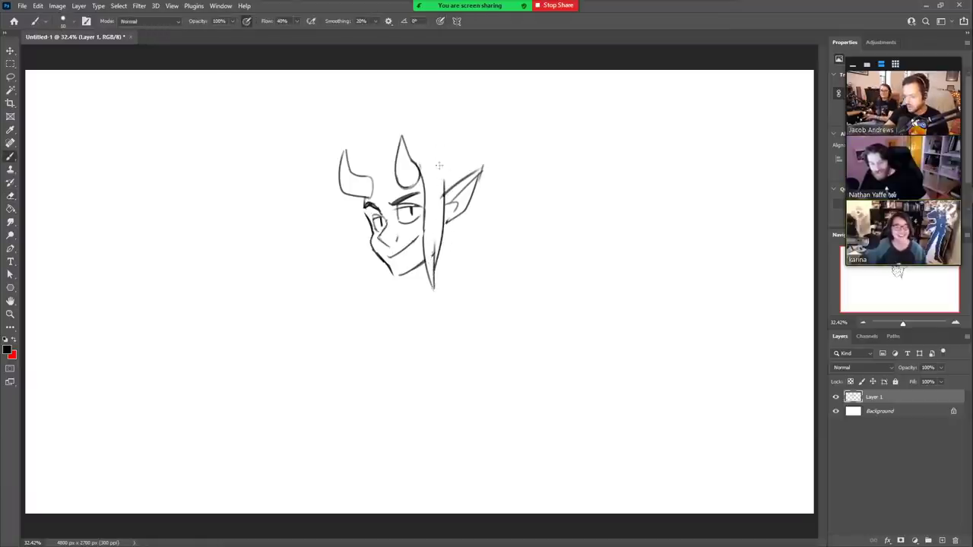
pyautogui.press('e')
pyautogui.moveTo(441, 198); pyautogui.dragTo(441, 187)
pyautogui.press('b')
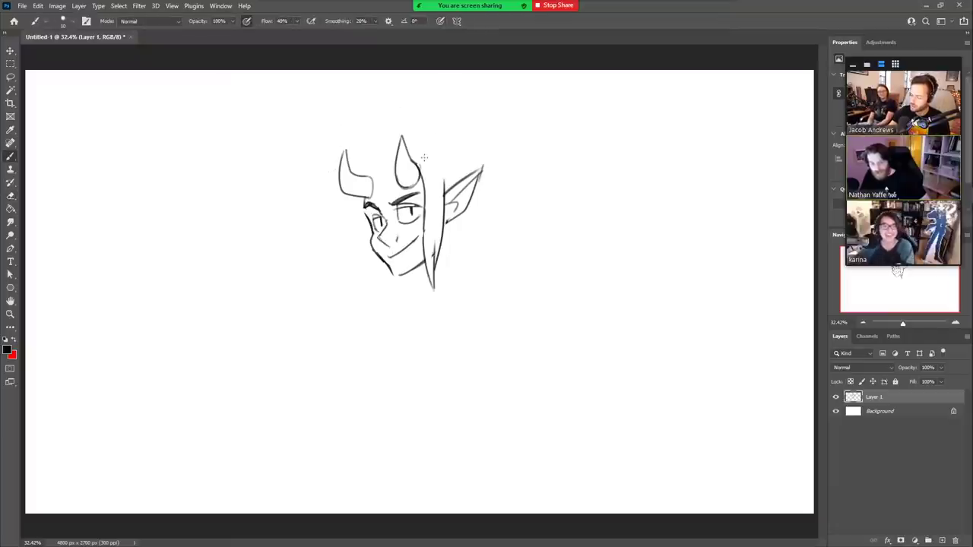
# - Draw the hair contour above and below the pointed ear and sharpen the tip of the near horn
pyautogui.moveTo(421, 157); pyautogui.dragTo(469, 162)
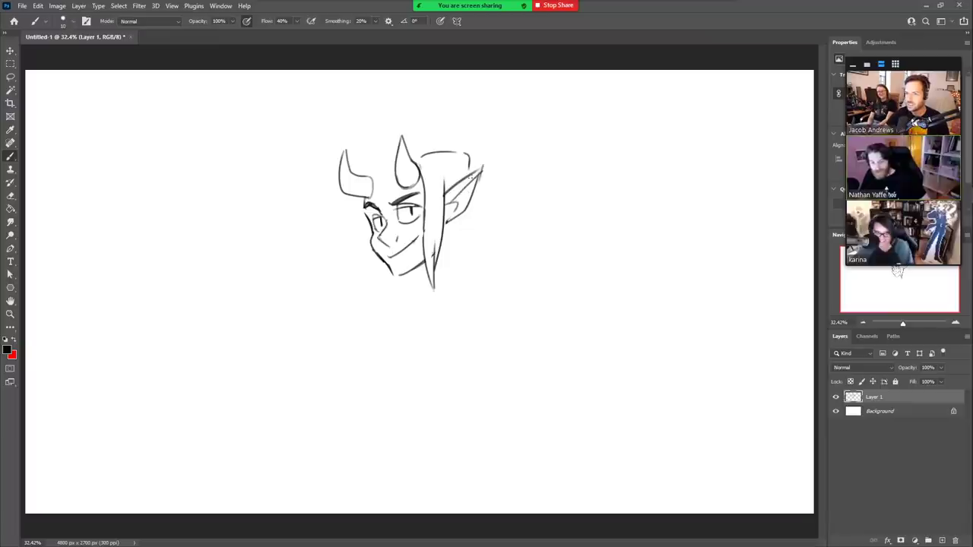
pyautogui.moveTo(460, 217)
pyautogui.mouseDown()
pyautogui.moveTo(460, 246)
pyautogui.moveTo(457, 236)
pyautogui.mouseUp()
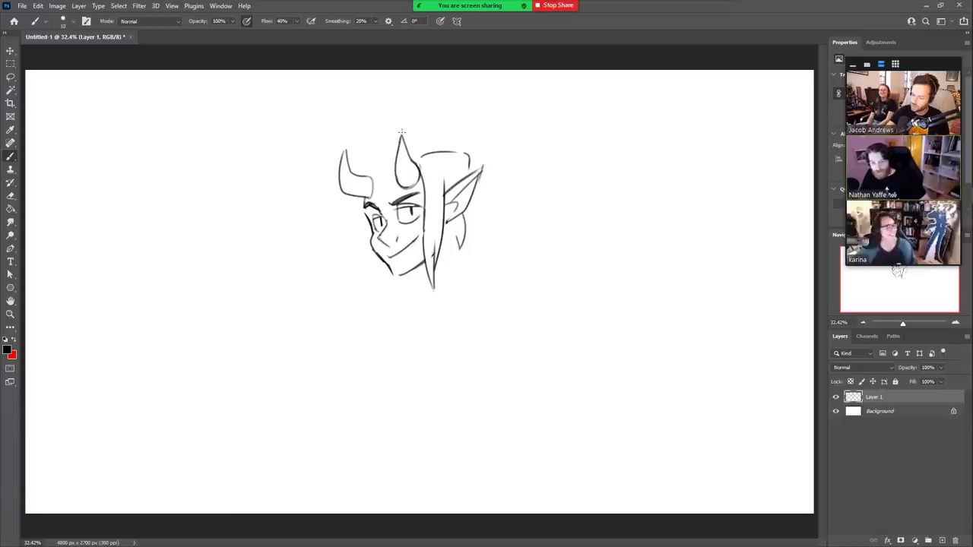
pyautogui.press('e')
pyautogui.moveTo(401, 133)
pyautogui.mouseDown()
pyautogui.moveTo(398, 145)
pyautogui.moveTo(402, 127)
pyautogui.mouseUp()
pyautogui.press('b')
pyautogui.press('b')
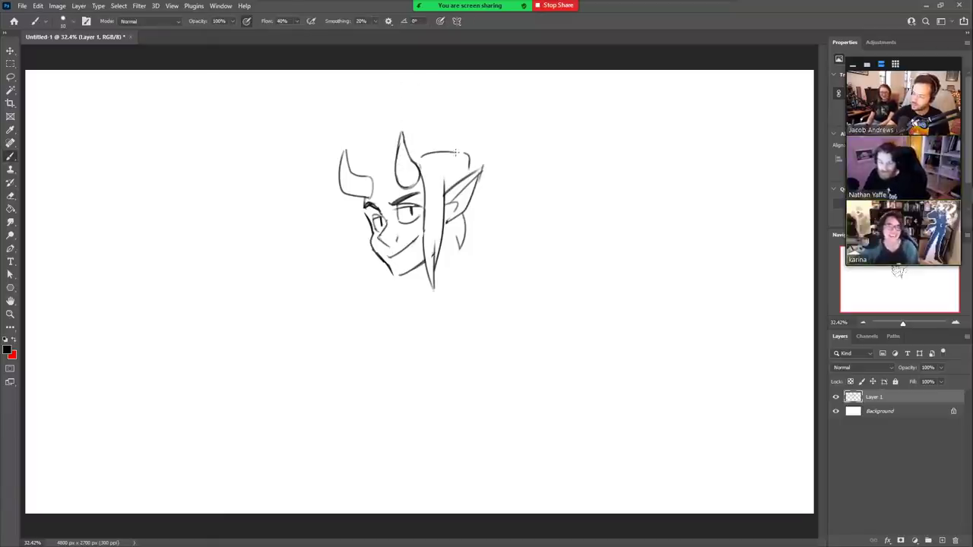
# - Outline a large hair mass sweeping up behind the horns and down the far side, ending in pointed locks below the chin
pyautogui.moveTo(458, 152); pyautogui.dragTo(371, 134)
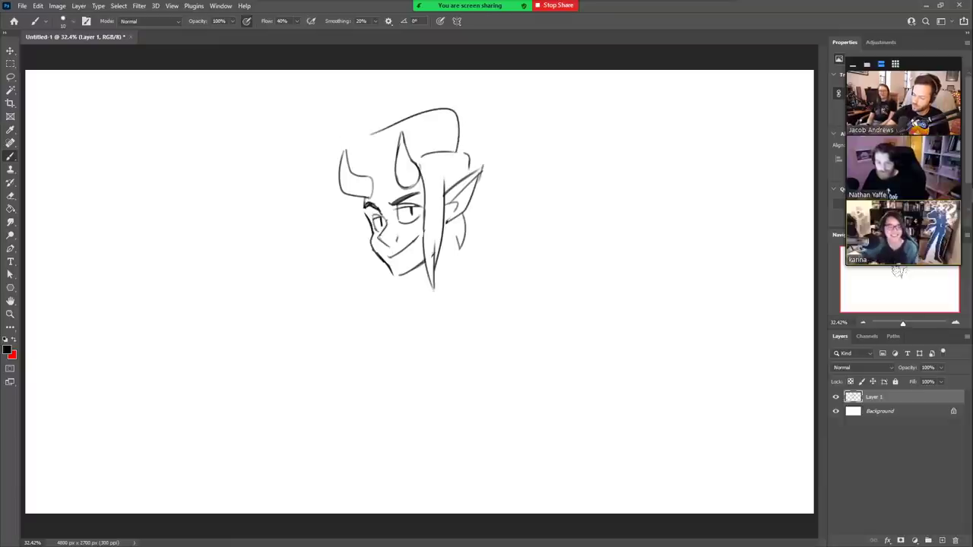
pyautogui.hotkey('ctrl', 'z')
pyautogui.moveTo(460, 153)
pyautogui.mouseDown()
pyautogui.moveTo(457, 120)
pyautogui.moveTo(418, 120)
pyautogui.moveTo(357, 148)
pyautogui.moveTo(314, 189)
pyautogui.moveTo(348, 239)
pyautogui.moveTo(341, 305)
pyautogui.mouseUp()
pyautogui.hotkey('ctrl', 'z')
pyautogui.moveTo(338, 235)
pyautogui.mouseDown()
pyautogui.moveTo(331, 305)
pyautogui.moveTo(341, 319)
pyautogui.mouseUp()
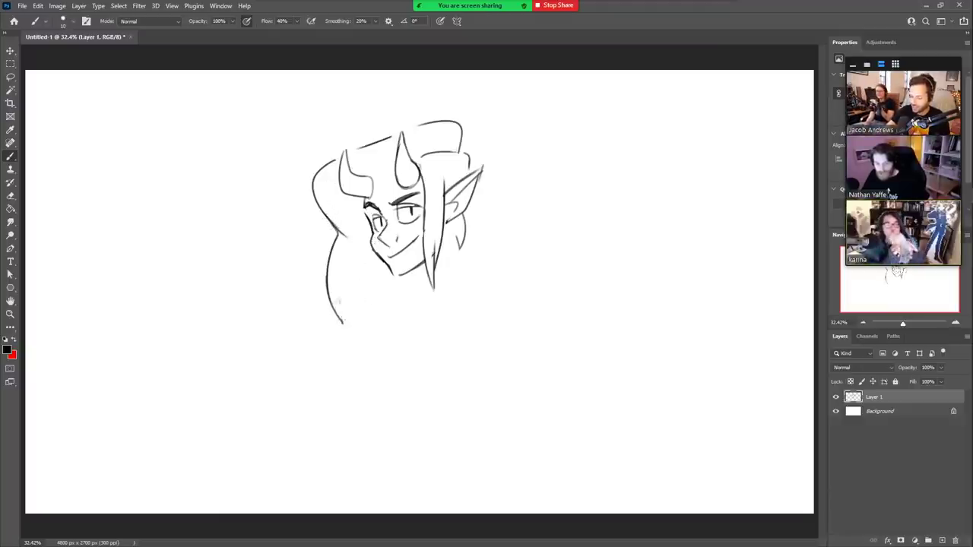
pyautogui.moveTo(341, 271)
pyautogui.mouseDown()
pyautogui.moveTo(376, 330)
pyautogui.moveTo(384, 291)
pyautogui.mouseUp()
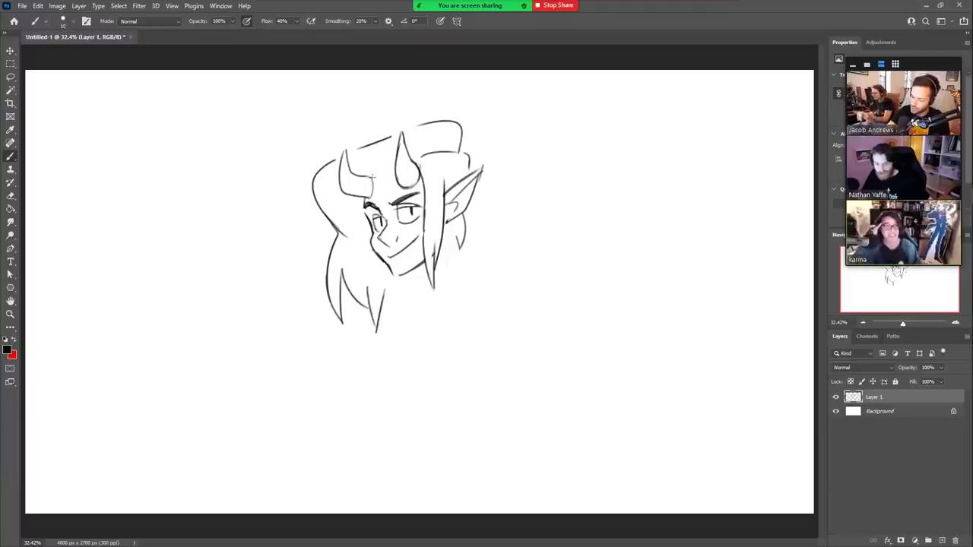
# - Draw the hairline between the horns and clean up the far cheek contour and the ear tip
pyautogui.press('e')
pyautogui.press('b')
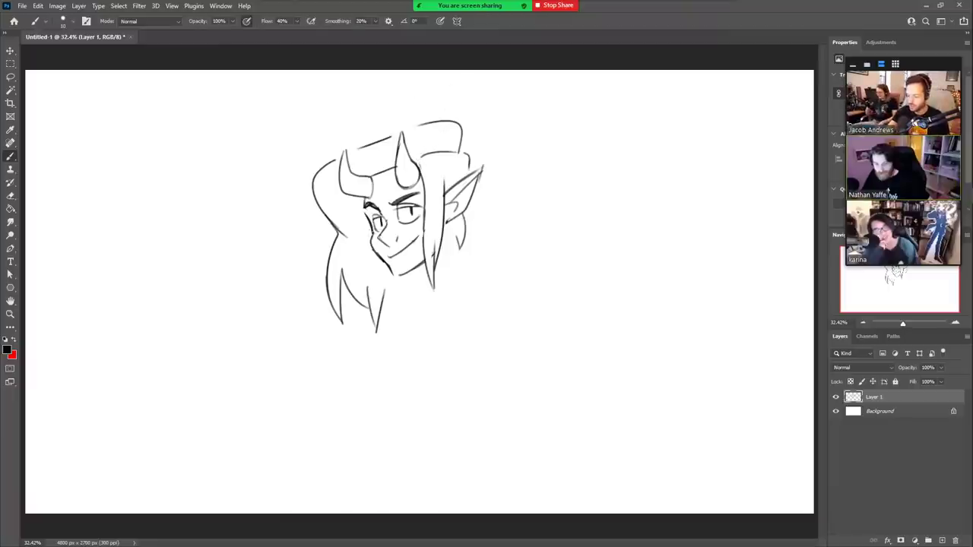
pyautogui.press('e')
pyautogui.moveTo(374, 244)
pyautogui.mouseDown()
pyautogui.moveTo(373, 232)
pyautogui.moveTo(372, 246)
pyautogui.mouseUp()
pyautogui.press('b')
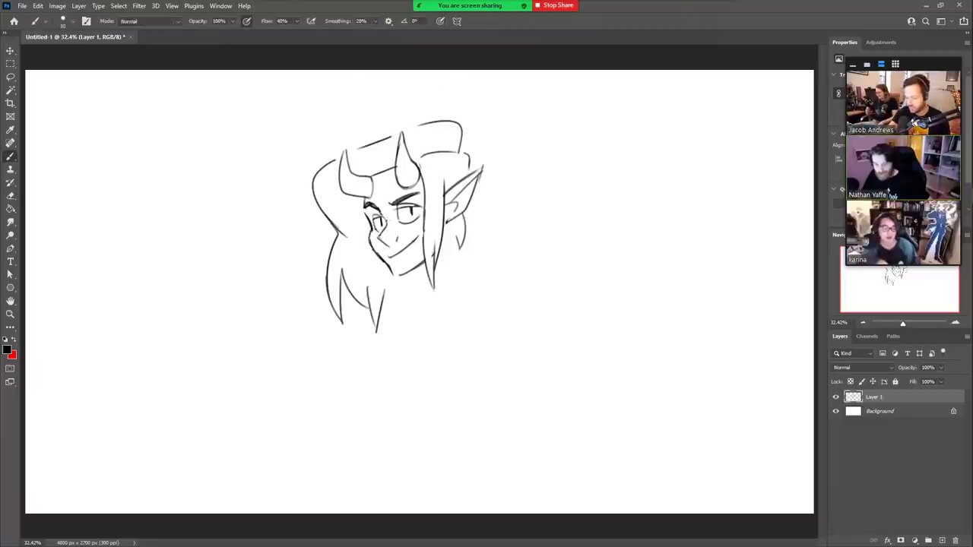
pyautogui.press('e')
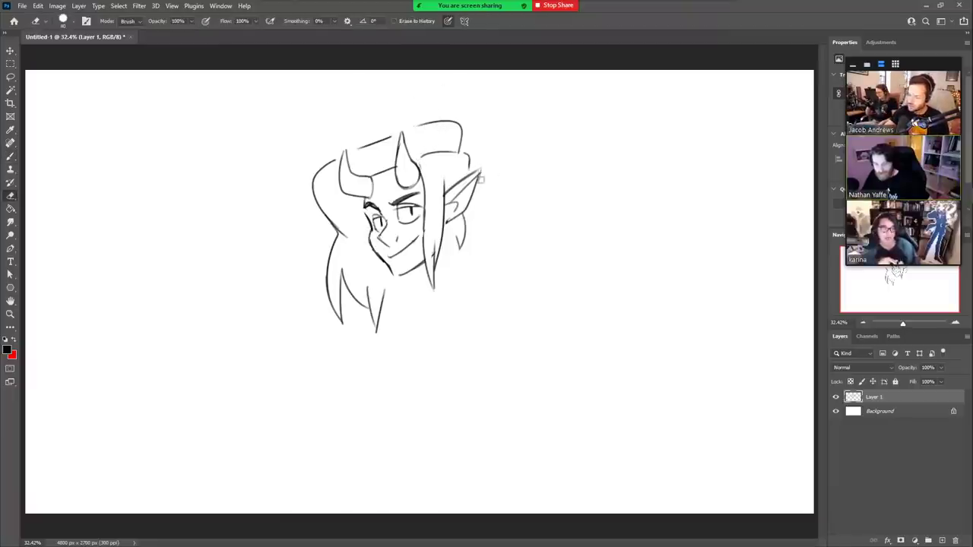
pyautogui.press('b')
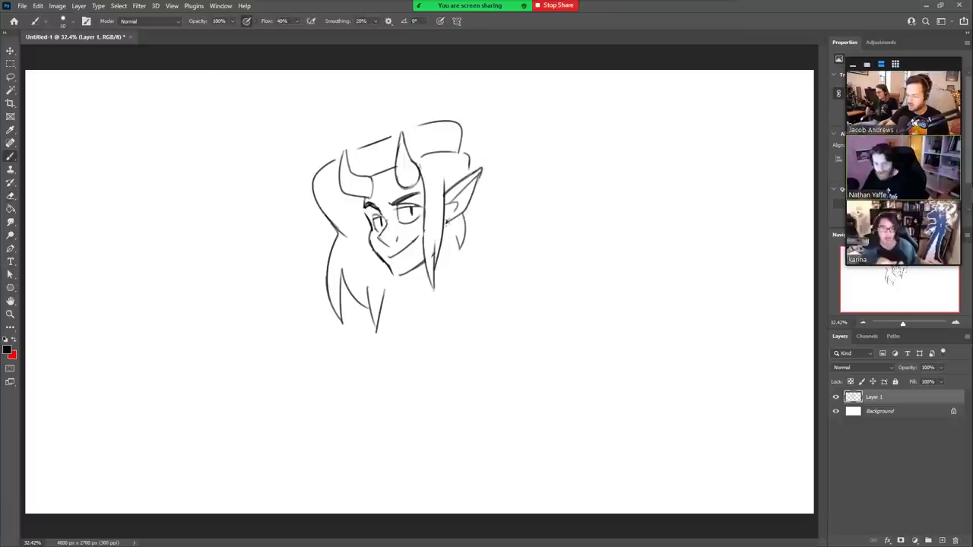
# - Draw the neck lines below the jaw and add jagged hair ends beneath the ear
pyautogui.moveTo(446, 220)
pyautogui.mouseDown()
pyautogui.moveTo(442, 295)
pyautogui.moveTo(411, 293)
pyautogui.mouseUp()
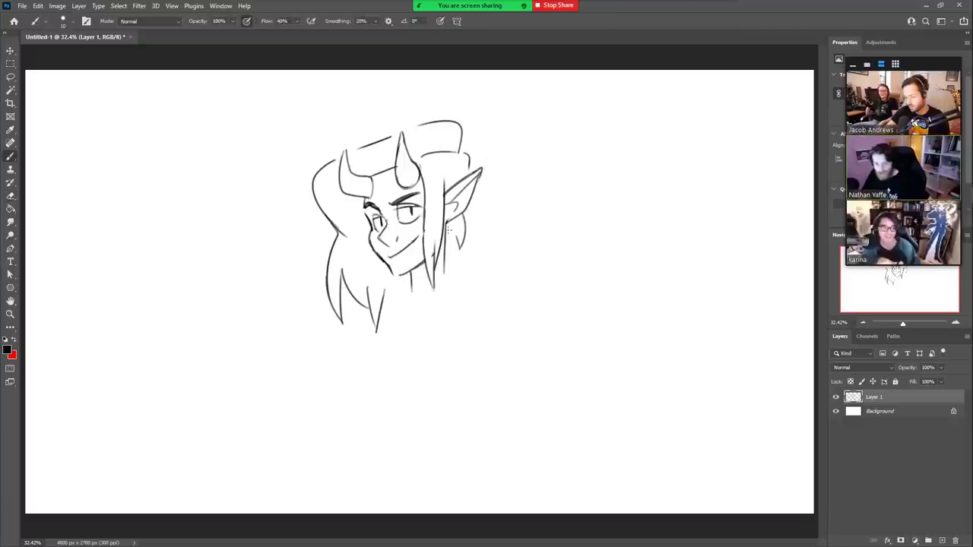
pyautogui.press('e')
pyautogui.press('b')
pyautogui.moveTo(447, 222); pyautogui.dragTo(446, 276)
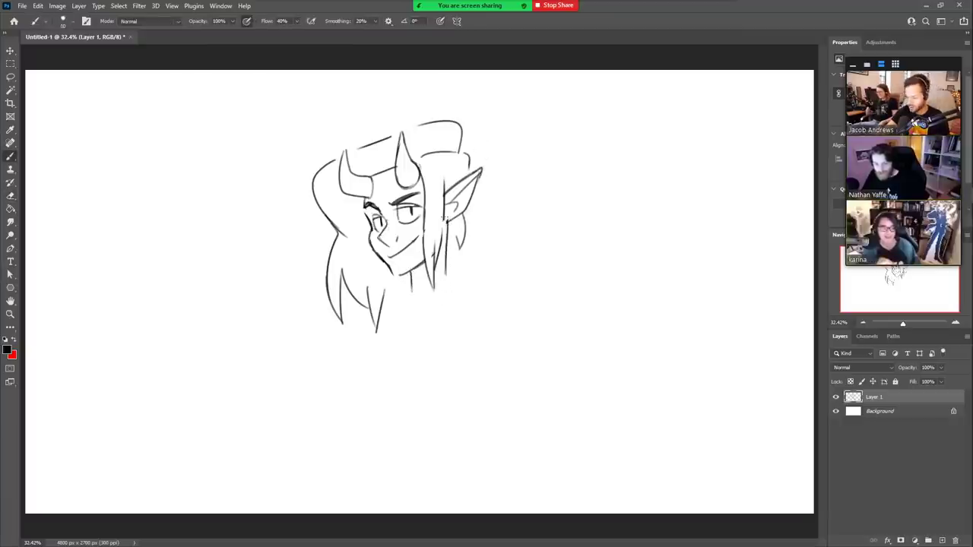
pyautogui.moveTo(444, 217); pyautogui.dragTo(452, 255)
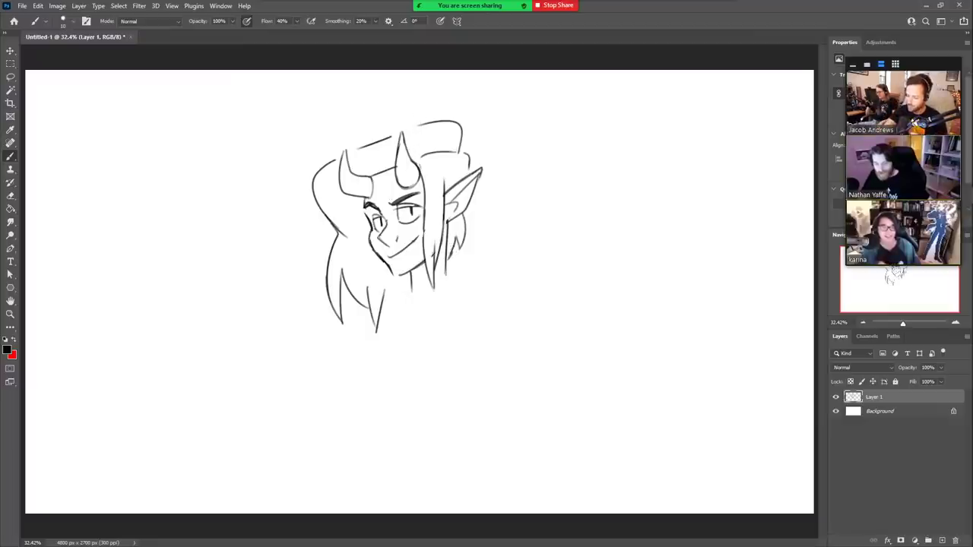
pyautogui.press('e')
pyautogui.press('b')
pyautogui.moveTo(380, 253); pyautogui.dragTo(395, 266)
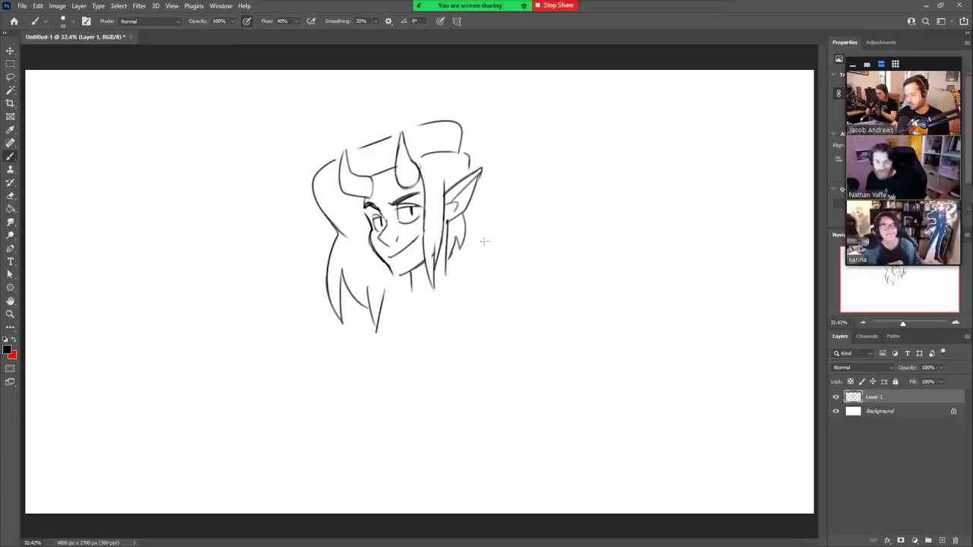
# - Draw a sloping shoulder line across the base of the neck and a diagonal line down the far side of the torso
pyautogui.moveTo(387, 310); pyautogui.dragTo(484, 258)
pyautogui.hotkey('ctrl', 'z')
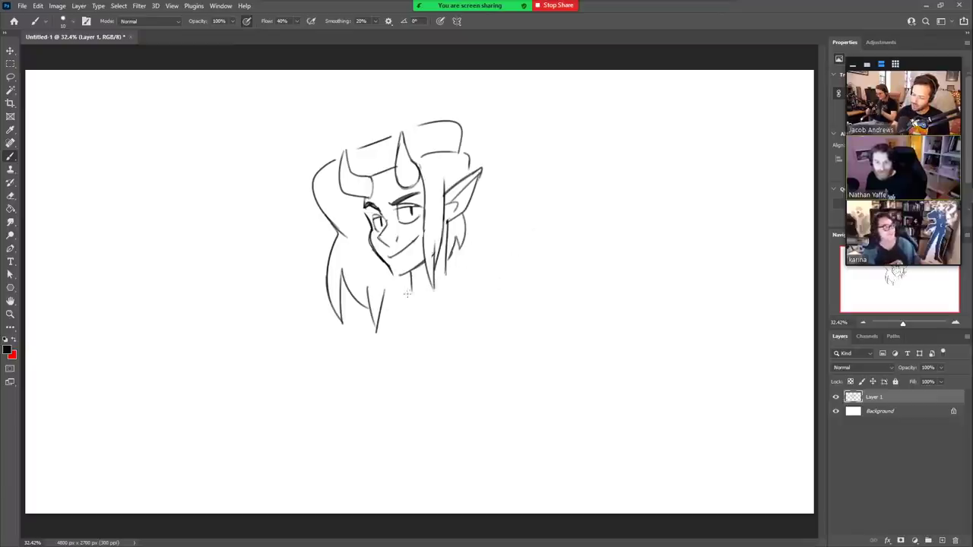
pyautogui.moveTo(384, 287)
pyautogui.mouseDown()
pyautogui.moveTo(453, 302)
pyautogui.moveTo(490, 307)
pyautogui.mouseUp()
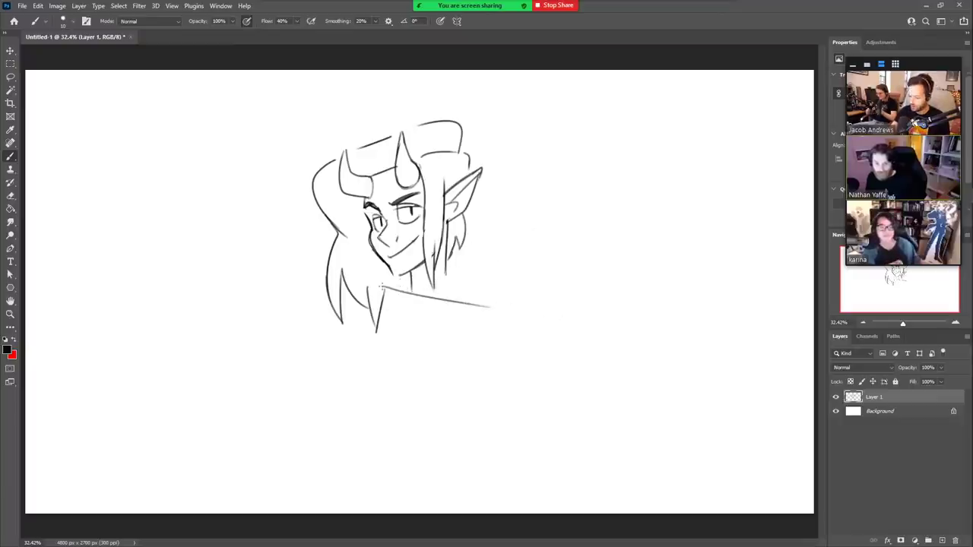
pyautogui.moveTo(368, 287); pyautogui.dragTo(479, 300)
pyautogui.moveTo(388, 289); pyautogui.dragTo(348, 351)
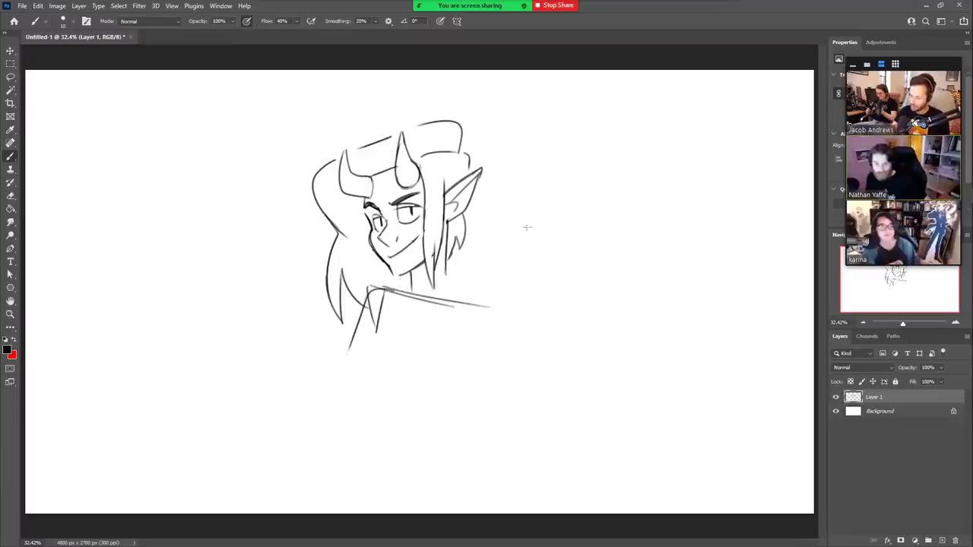
# - Replace the diagonal torso line with a rounded far shoulder and draw the near neck line curving into the shoulder and upper arm
pyautogui.hotkey('ctrl', 'z')
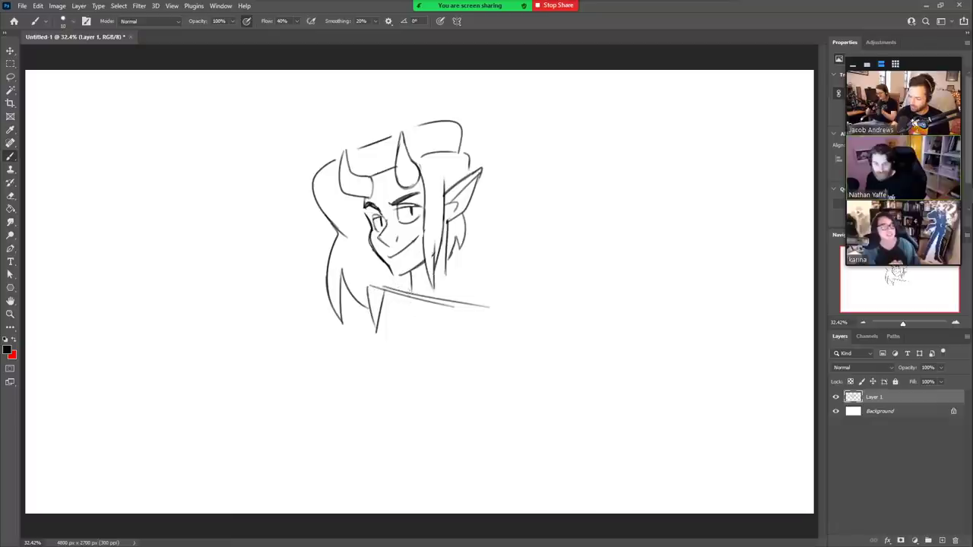
pyautogui.moveTo(409, 293)
pyautogui.mouseDown()
pyautogui.moveTo(369, 285)
pyautogui.moveTo(348, 351)
pyautogui.mouseUp()
pyautogui.moveTo(445, 260)
pyautogui.mouseDown()
pyautogui.moveTo(446, 284)
pyautogui.moveTo(488, 311)
pyautogui.moveTo(503, 356)
pyautogui.mouseUp()
pyautogui.hotkey('ctrl', 'z')
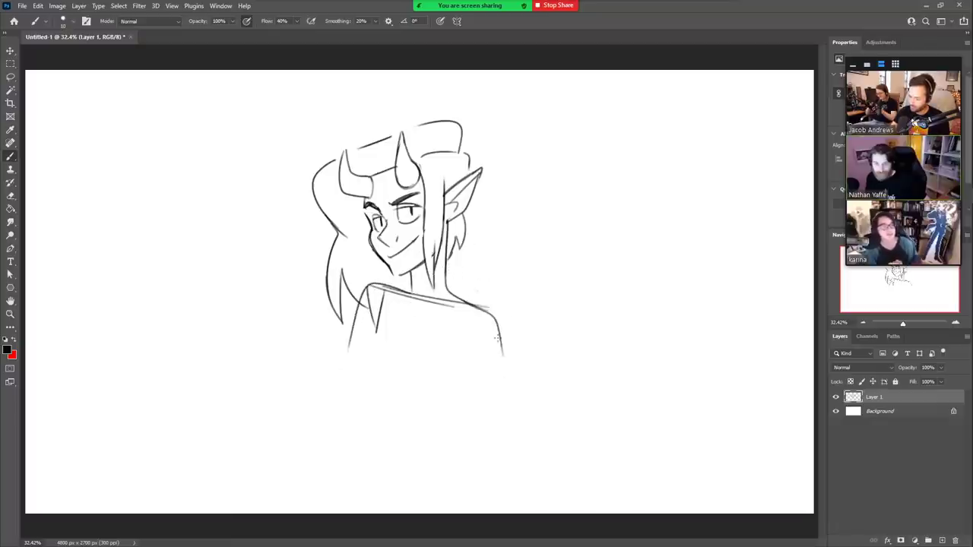
pyautogui.moveTo(469, 303); pyautogui.dragTo(480, 313)
pyautogui.hotkey('ctrl', 'z')
pyautogui.moveTo(446, 284)
pyautogui.mouseDown()
pyautogui.moveTo(499, 323)
pyautogui.moveTo(508, 371)
pyautogui.mouseUp()
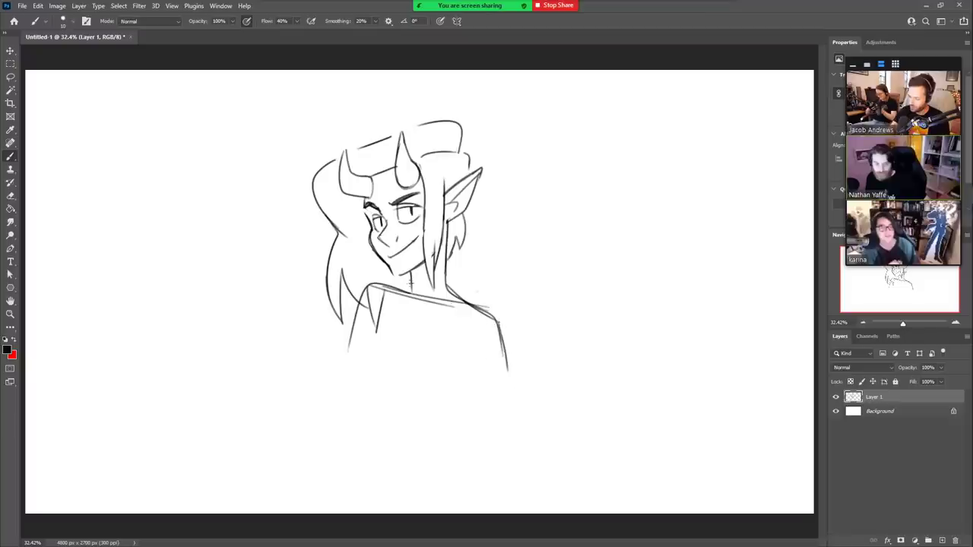
# - Erase the sloping guide line and the stray far shoulder lines around the hair locks, and reinforce the near shoulder contour
pyautogui.press('e')
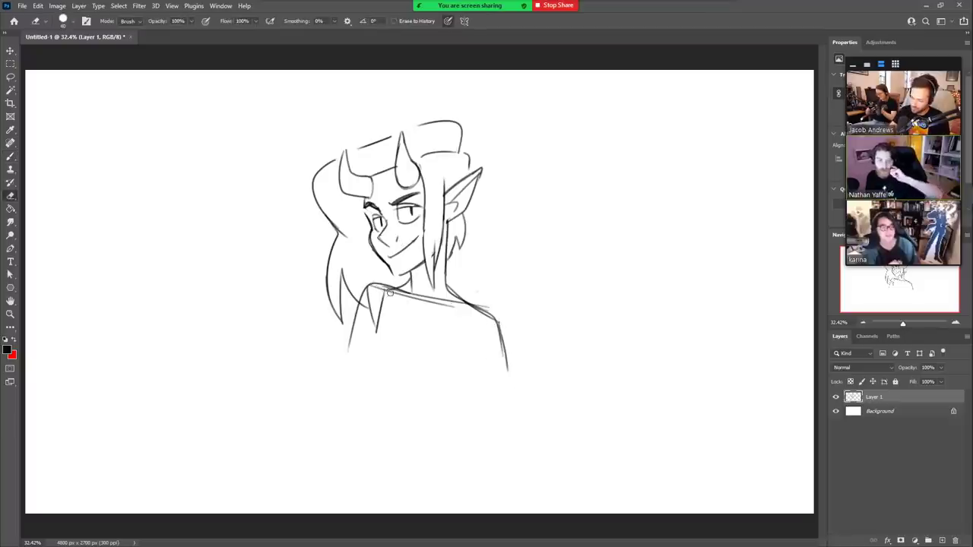
pyautogui.moveTo(388, 292)
pyautogui.mouseDown()
pyautogui.moveTo(449, 308)
pyautogui.moveTo(402, 289)
pyautogui.moveTo(487, 308)
pyautogui.moveTo(480, 298)
pyautogui.mouseUp()
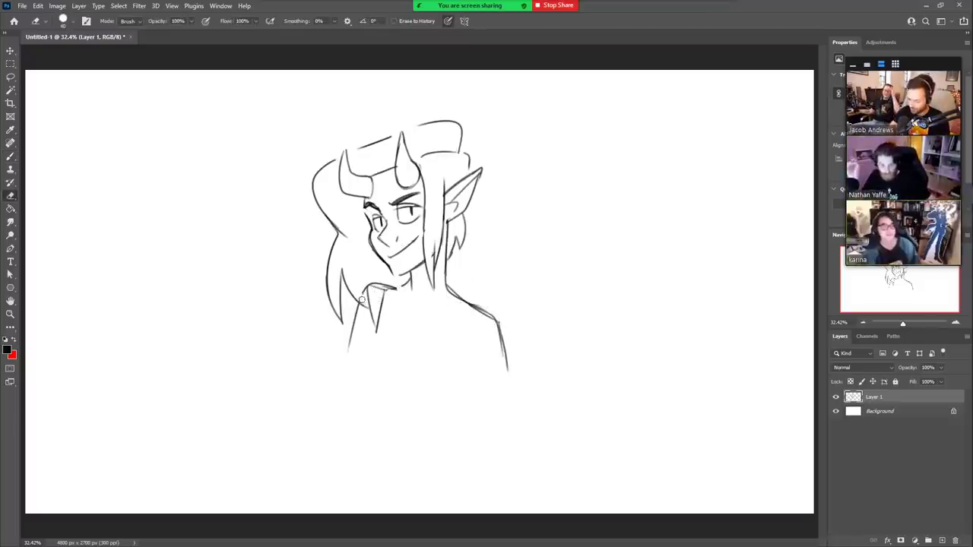
pyautogui.moveTo(374, 295); pyautogui.dragTo(395, 285)
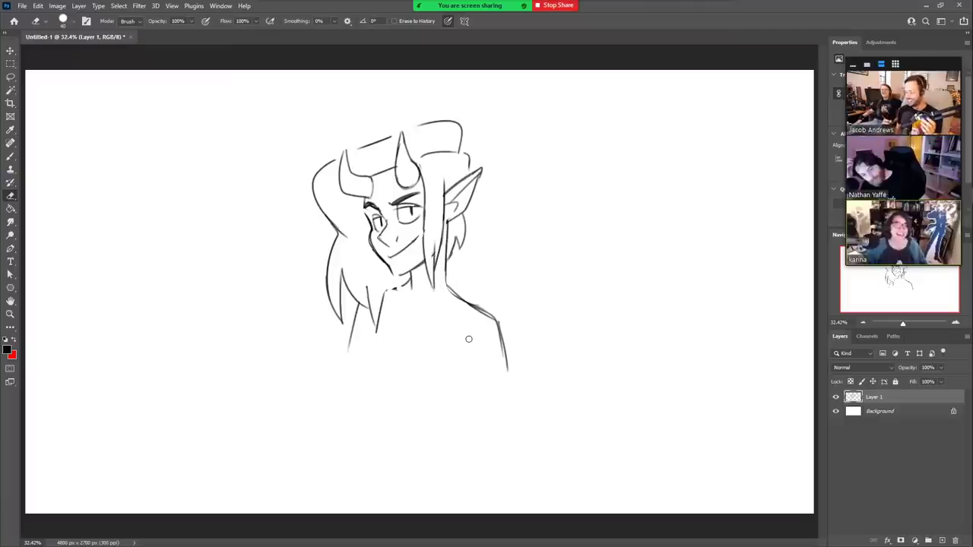
pyautogui.press('b')
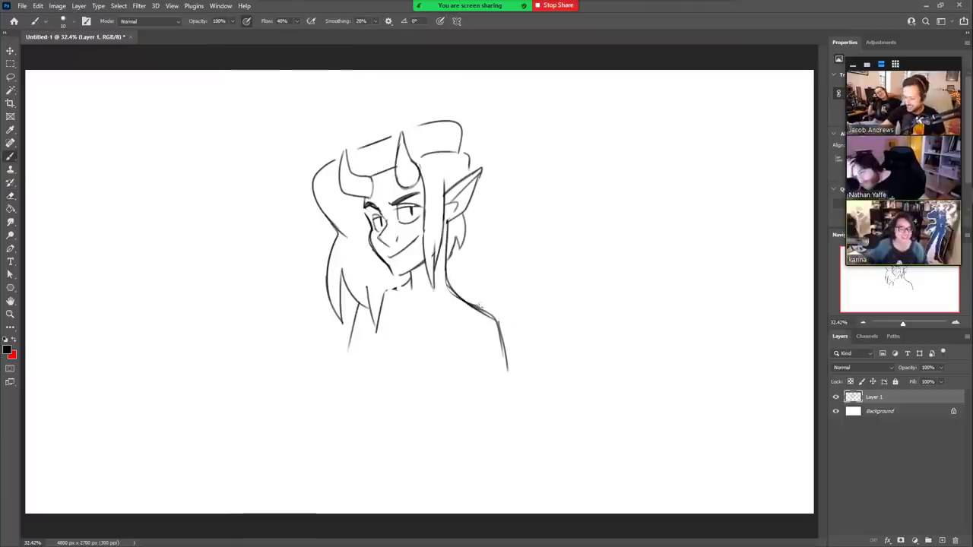
pyautogui.moveTo(476, 306); pyautogui.dragTo(503, 358)
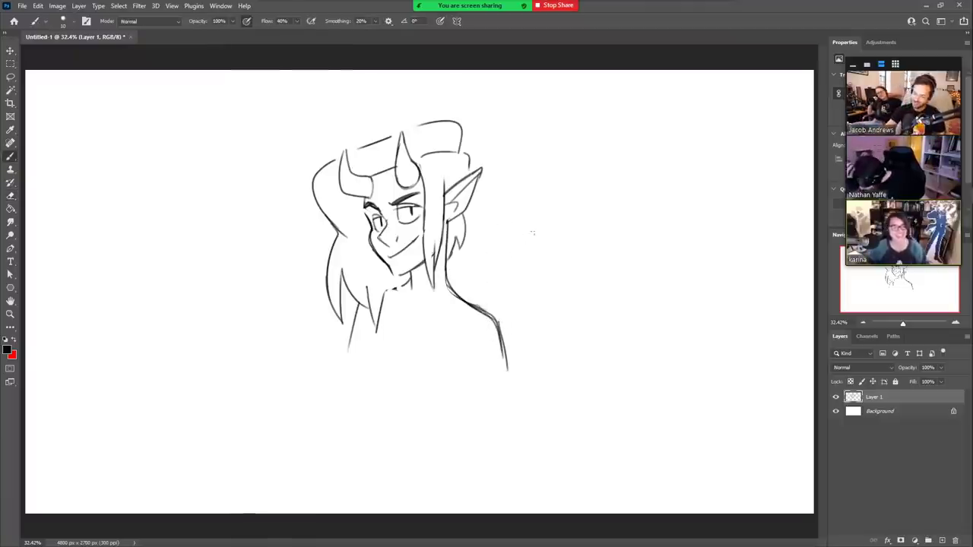
# - Select the head and hair with the Lasso and scale them down to 91%, leaving the near shoulder at its size
pyautogui.press('l')
pyautogui.moveTo(416, 368)
pyautogui.mouseDown()
pyautogui.moveTo(377, 363)
pyautogui.moveTo(360, 307)
pyautogui.moveTo(336, 344)
pyautogui.moveTo(300, 208)
pyautogui.moveTo(410, 79)
pyautogui.moveTo(503, 131)
pyautogui.moveTo(507, 229)
pyautogui.moveTo(464, 275)
pyautogui.moveTo(447, 226)
pyautogui.moveTo(420, 371)
pyautogui.mouseUp()
pyautogui.press('v')
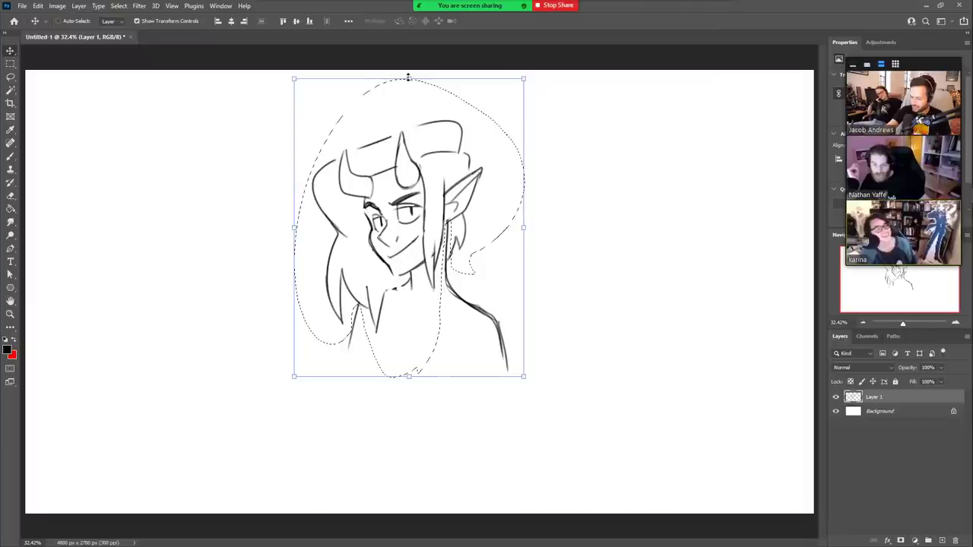
pyautogui.moveTo(409, 77); pyautogui.dragTo(411, 106)
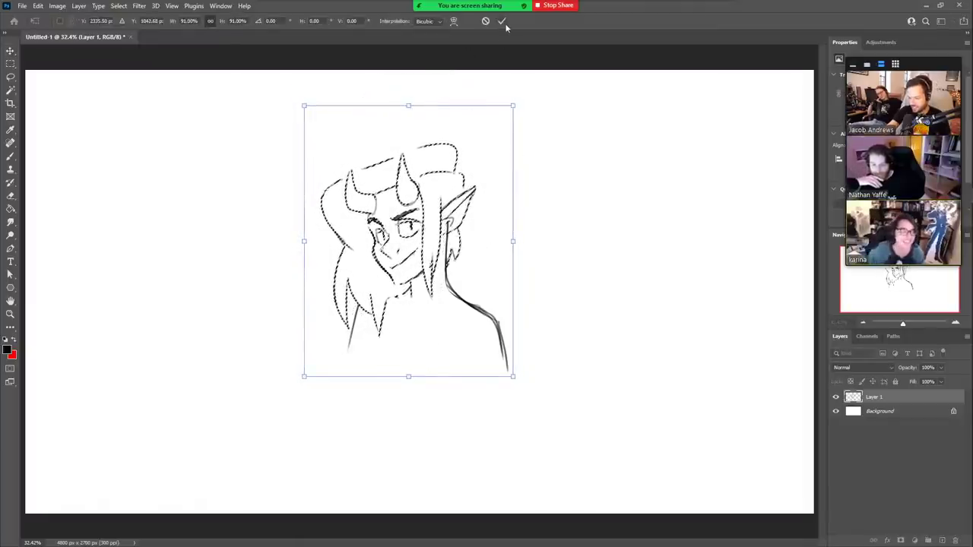
pyautogui.click(501, 21)
pyautogui.hotkey('ctrl', 'd')
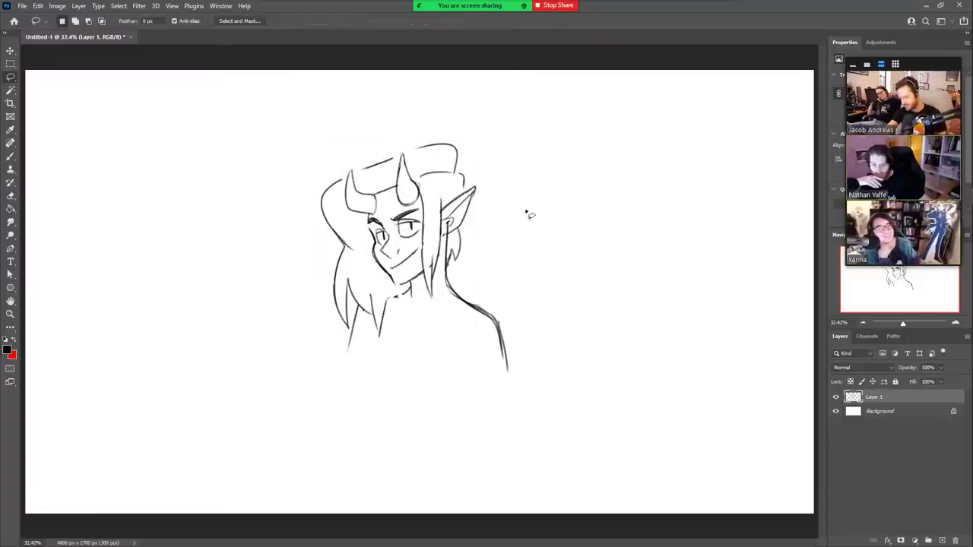
# - Erase the old neck line below the ear, redraw it closer to the face lock, and clean up the base of the ear
pyautogui.press('e')
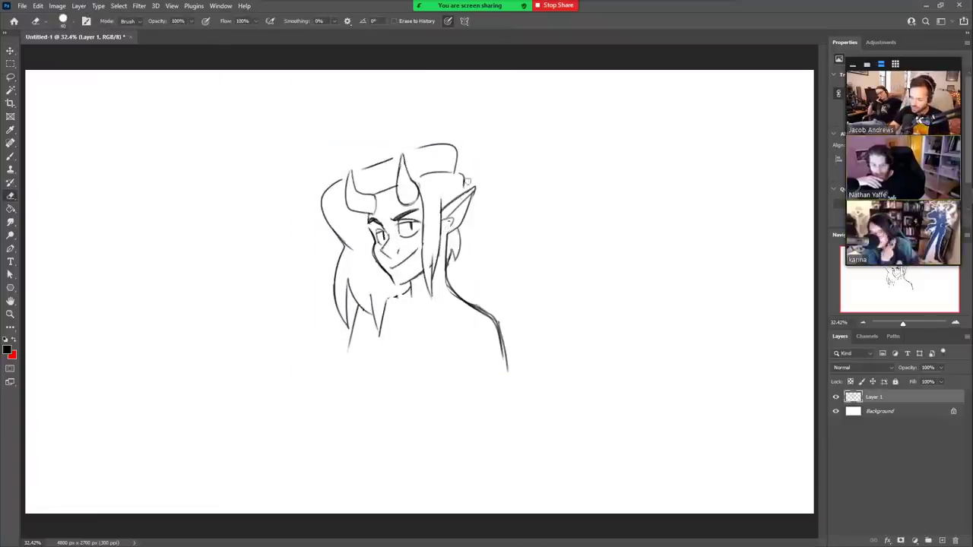
pyautogui.press('b')
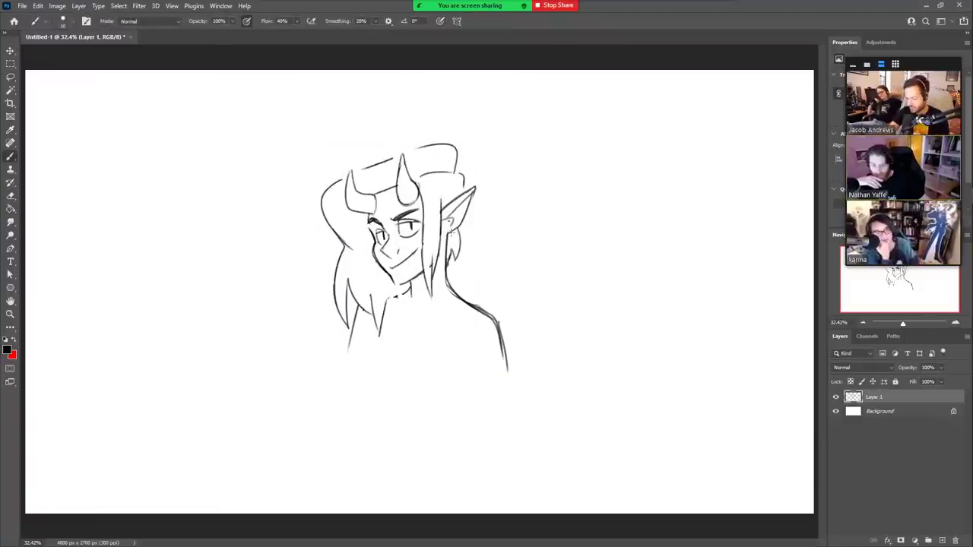
pyautogui.press('e')
pyautogui.moveTo(448, 242); pyautogui.dragTo(448, 288)
pyautogui.press('b')
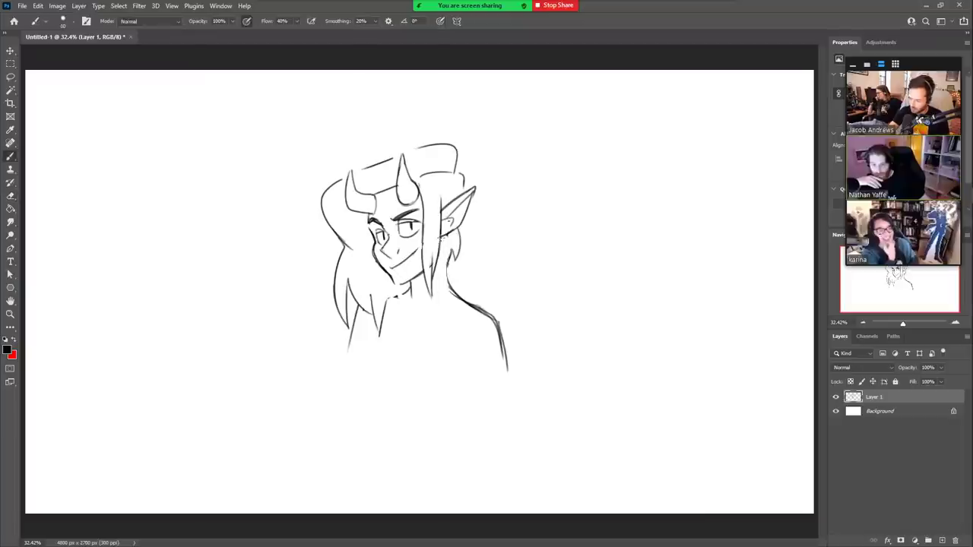
pyautogui.moveTo(440, 243); pyautogui.dragTo(450, 292)
pyautogui.moveTo(440, 241); pyautogui.dragTo(450, 291)
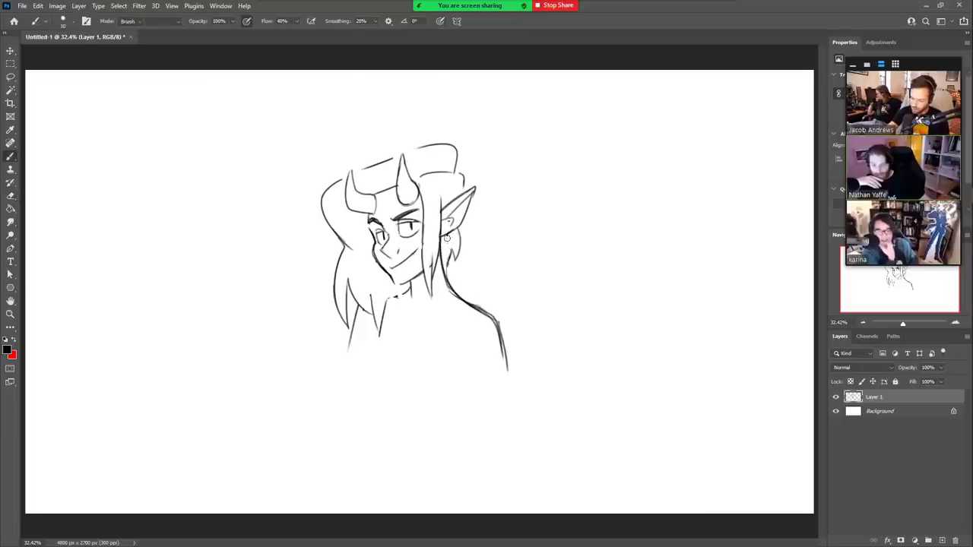
pyautogui.press('e')
pyautogui.moveTo(447, 238)
pyautogui.mouseDown()
pyautogui.moveTo(466, 221)
pyautogui.moveTo(446, 236)
pyautogui.mouseUp()
pyautogui.press('b')
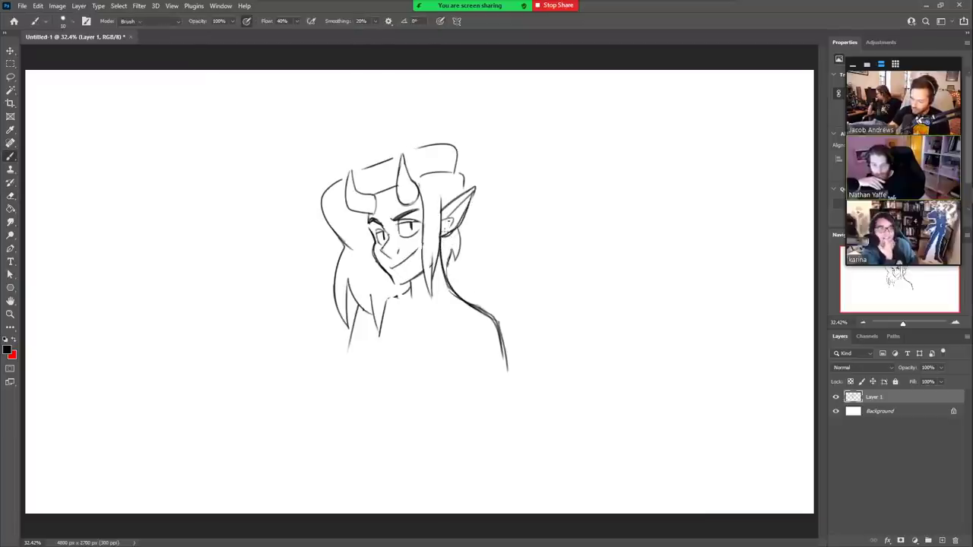
pyautogui.press('e')
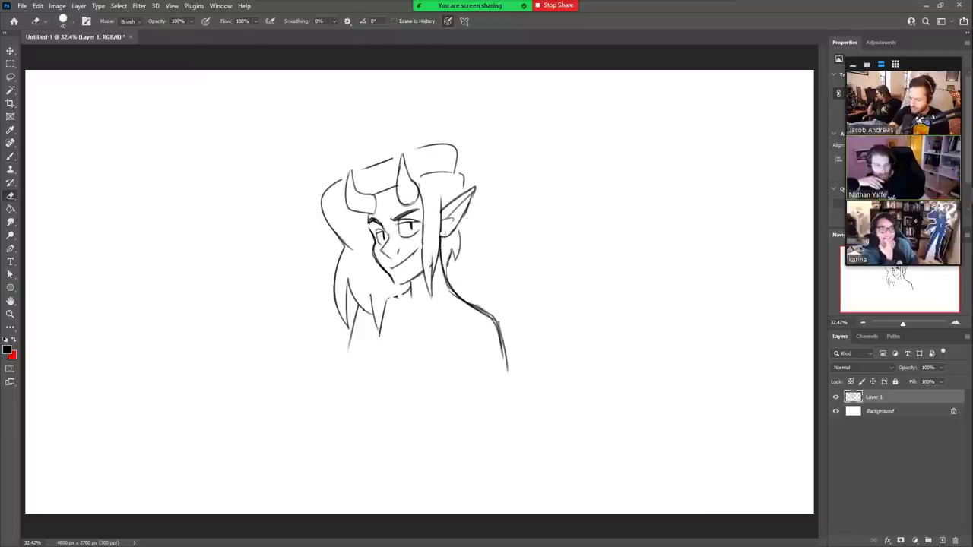
pyautogui.press('b')
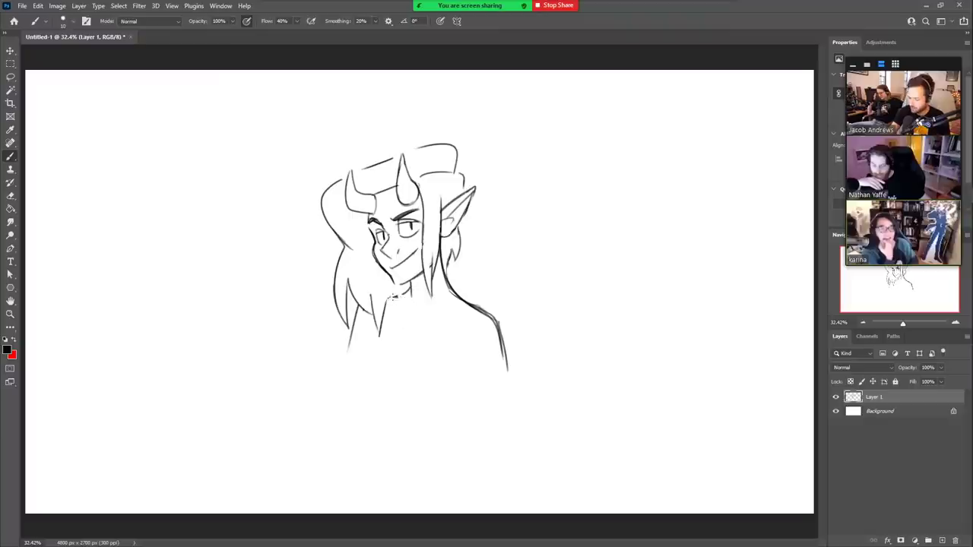
pyautogui.moveTo(363, 306); pyautogui.dragTo(348, 350)
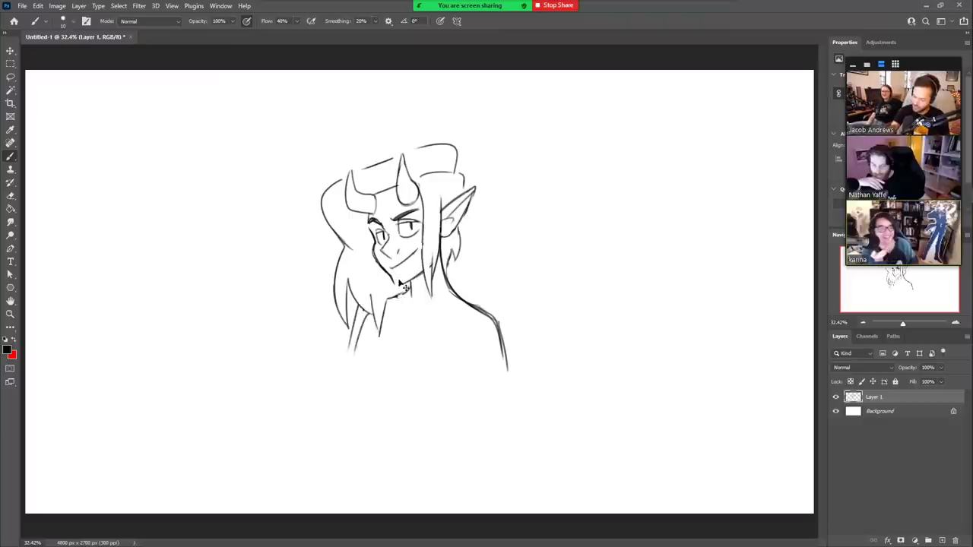
pyautogui.moveTo(367, 314); pyautogui.dragTo(362, 346)
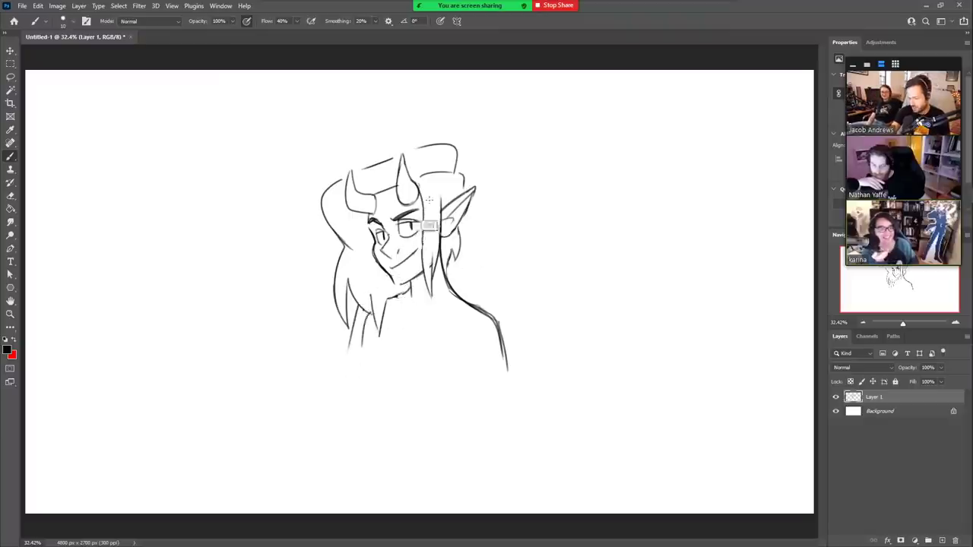
pyautogui.hotkey('ctrl', 'z')
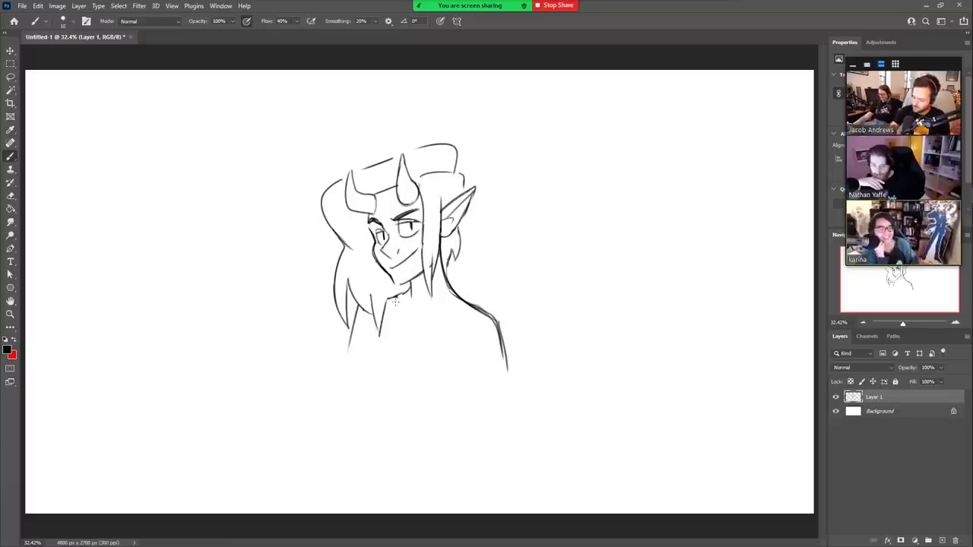
# - Draw a curved shirt neckline around the base of the neck with a parallel inner collar line, and clean up the doubled arm line
pyautogui.moveTo(392, 297); pyautogui.dragTo(423, 325)
pyautogui.moveTo(388, 296); pyautogui.dragTo(467, 307)
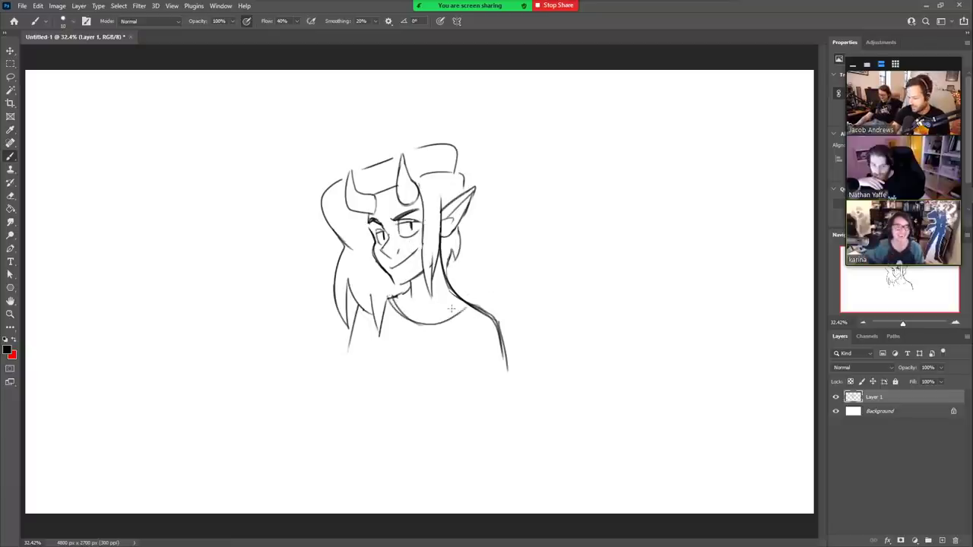
pyautogui.moveTo(390, 299)
pyautogui.mouseDown()
pyautogui.moveTo(469, 306)
pyautogui.moveTo(504, 381)
pyautogui.mouseUp()
pyautogui.press('e')
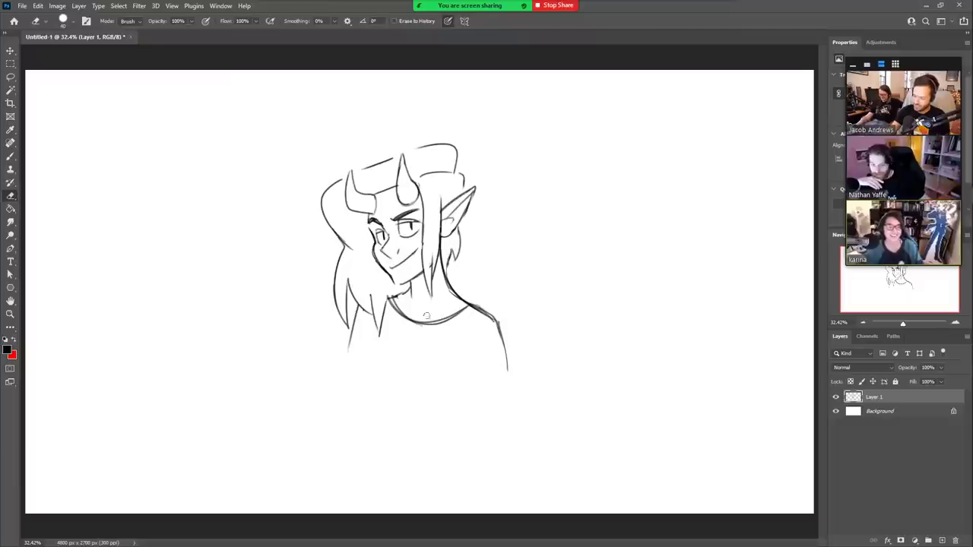
pyautogui.press('b')
pyautogui.moveTo(391, 298); pyautogui.dragTo(462, 308)
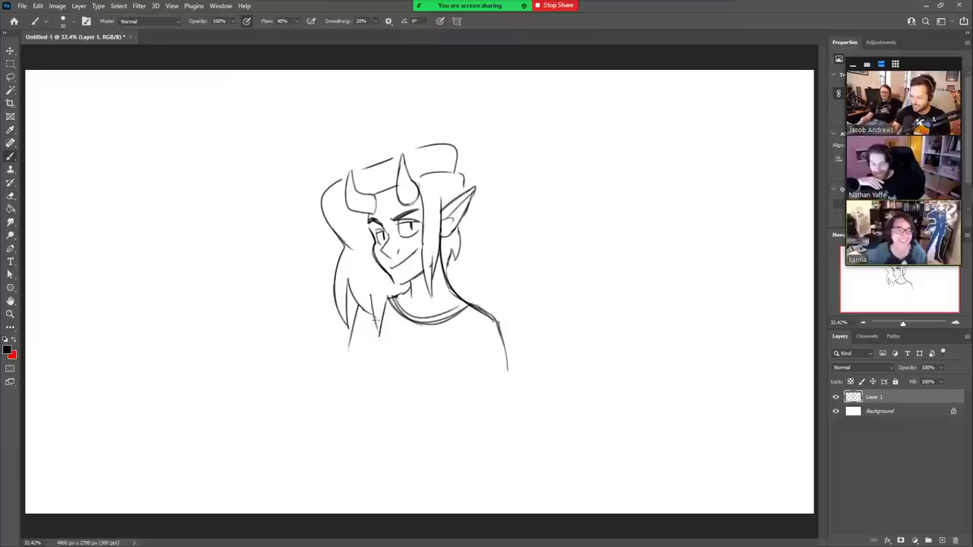
# - Draw the far side of the chest and extend the near shoulder into the outer arm with a curved sleeve hem
pyautogui.moveTo(376, 311)
pyautogui.mouseDown()
pyautogui.moveTo(362, 348)
pyautogui.moveTo(380, 345)
pyautogui.moveTo(355, 360)
pyautogui.moveTo(380, 399)
pyautogui.moveTo(358, 336)
pyautogui.moveTo(374, 382)
pyautogui.mouseUp()
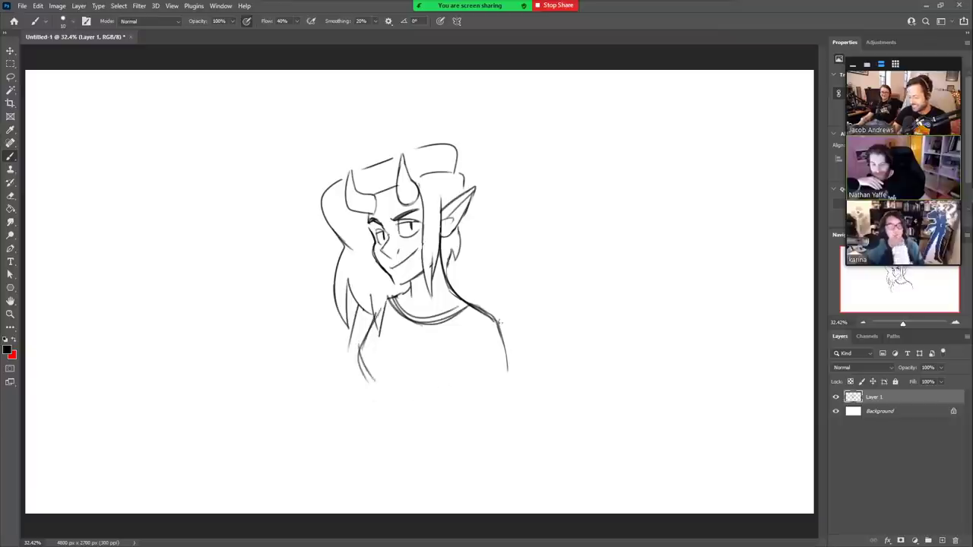
pyautogui.moveTo(472, 304)
pyautogui.mouseDown()
pyautogui.moveTo(507, 358)
pyautogui.moveTo(511, 387)
pyautogui.mouseUp()
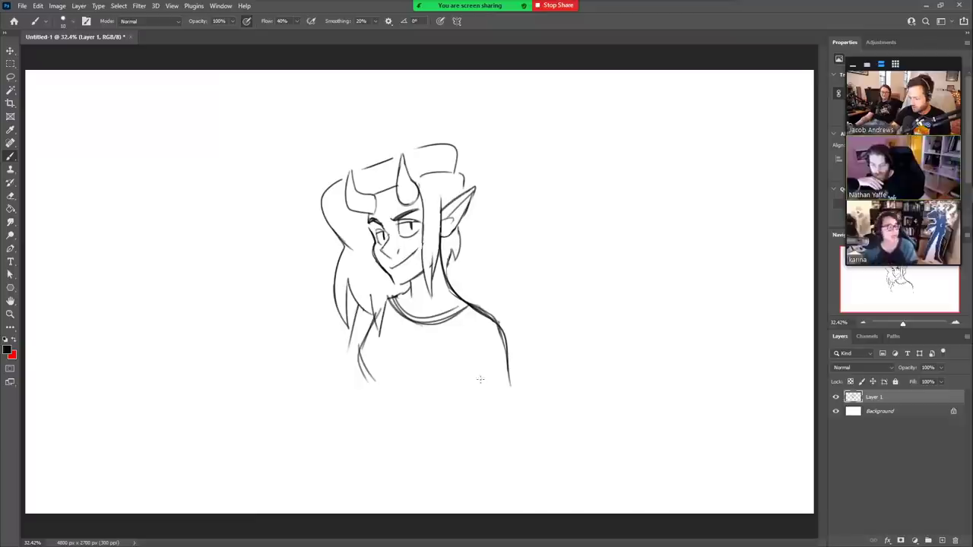
pyautogui.moveTo(476, 382)
pyautogui.mouseDown()
pyautogui.moveTo(514, 365)
pyautogui.moveTo(517, 430)
pyautogui.mouseUp()
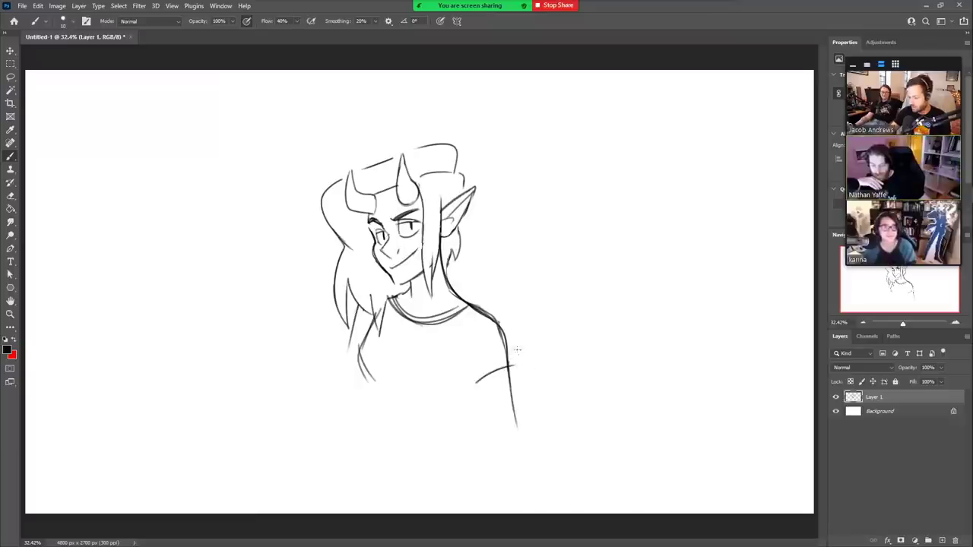
# - Draw the near armhole seam and inner arm line, and add a second curve above the sleeve hem as a cuff
pyautogui.moveTo(473, 311); pyautogui.dragTo(459, 380)
pyautogui.hotkey('ctrl', 'z')
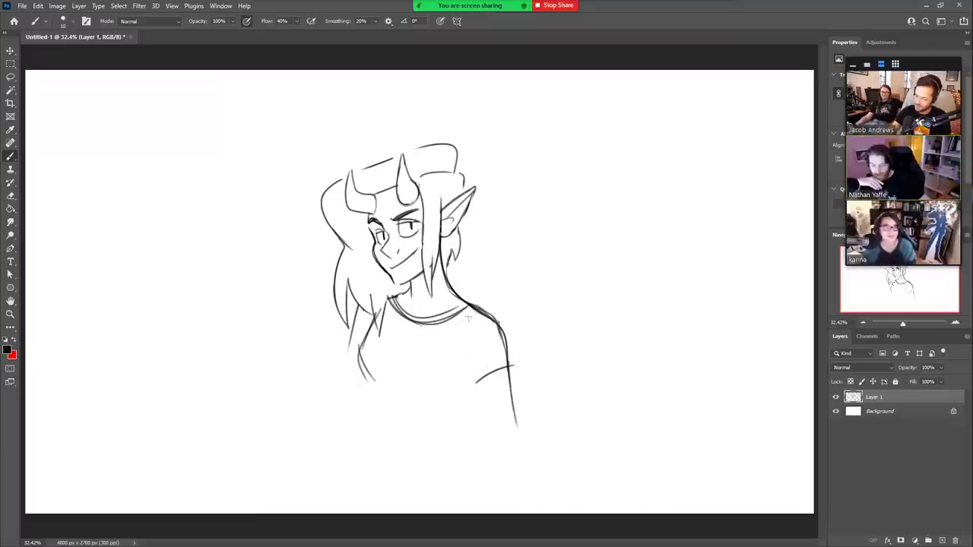
pyautogui.moveTo(477, 310)
pyautogui.mouseDown()
pyautogui.moveTo(467, 371)
pyautogui.moveTo(518, 436)
pyautogui.moveTo(527, 487)
pyautogui.mouseUp()
pyautogui.hotkey('ctrl', 'z')
pyautogui.moveTo(507, 366)
pyautogui.mouseDown()
pyautogui.moveTo(514, 434)
pyautogui.moveTo(551, 494)
pyautogui.mouseUp()
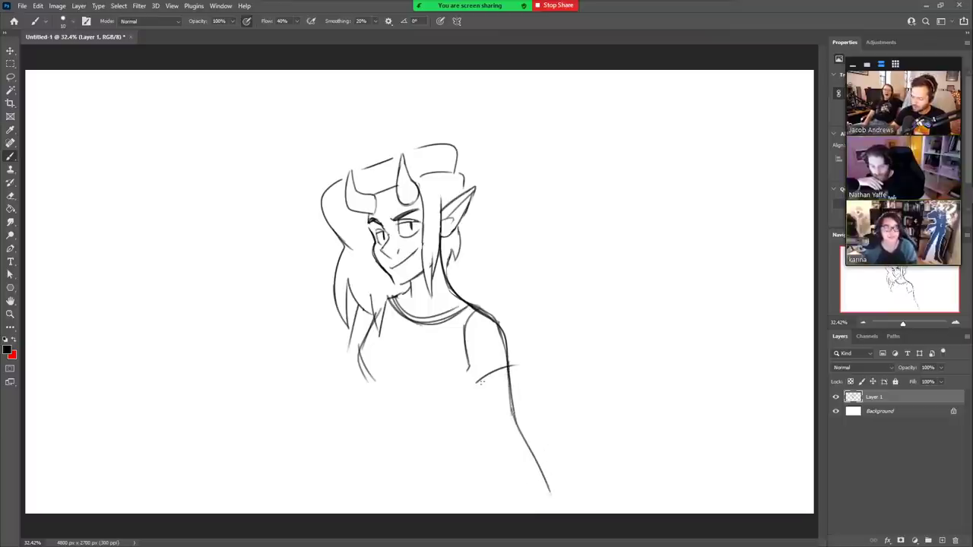
pyautogui.hotkey('ctrl', 'z')
pyautogui.moveTo(479, 377); pyautogui.dragTo(499, 438)
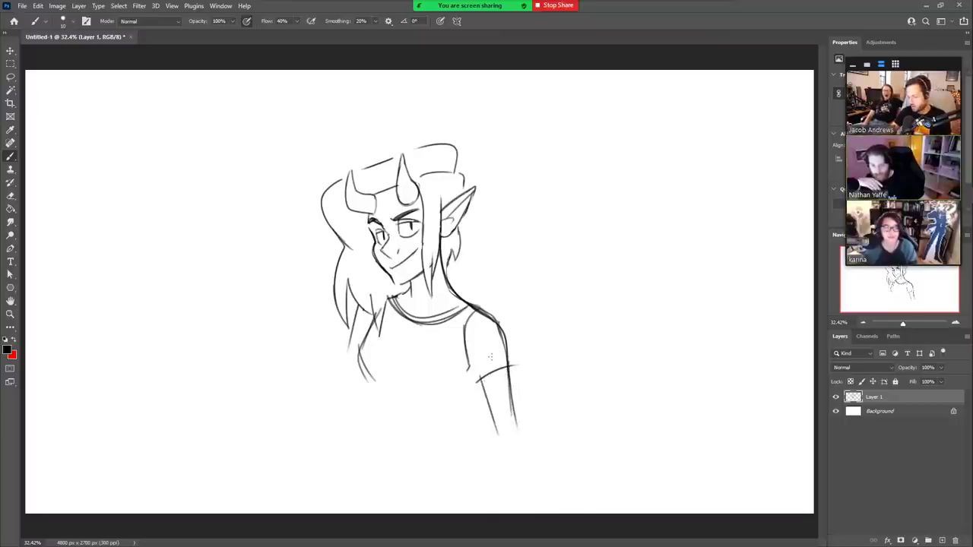
pyautogui.moveTo(468, 371); pyautogui.dragTo(507, 352)
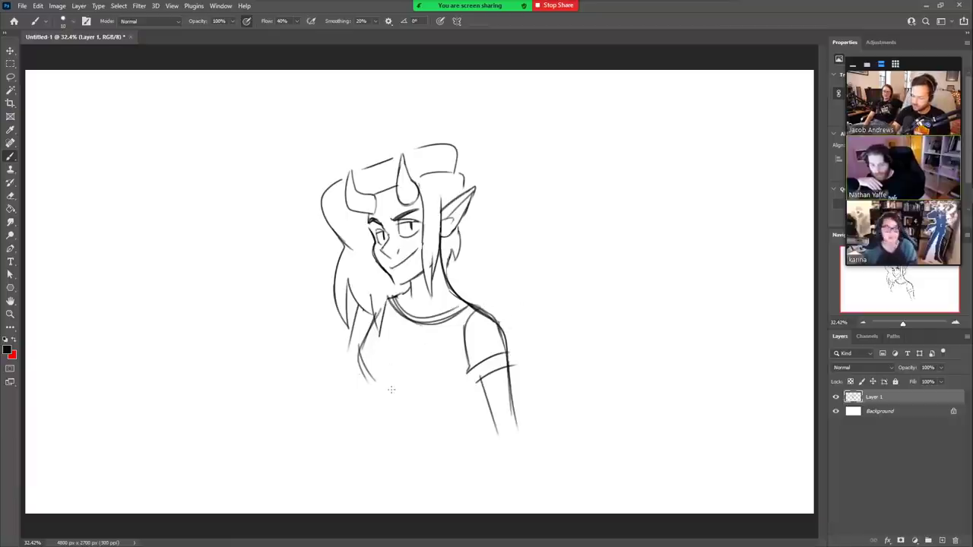
# - Draw a wavy shirt hem below the chest, both sides of the waist, and a curve across the waist
pyautogui.moveTo(371, 391)
pyautogui.mouseDown()
pyautogui.moveTo(381, 386)
pyautogui.moveTo(415, 411)
pyautogui.moveTo(470, 382)
pyautogui.mouseUp()
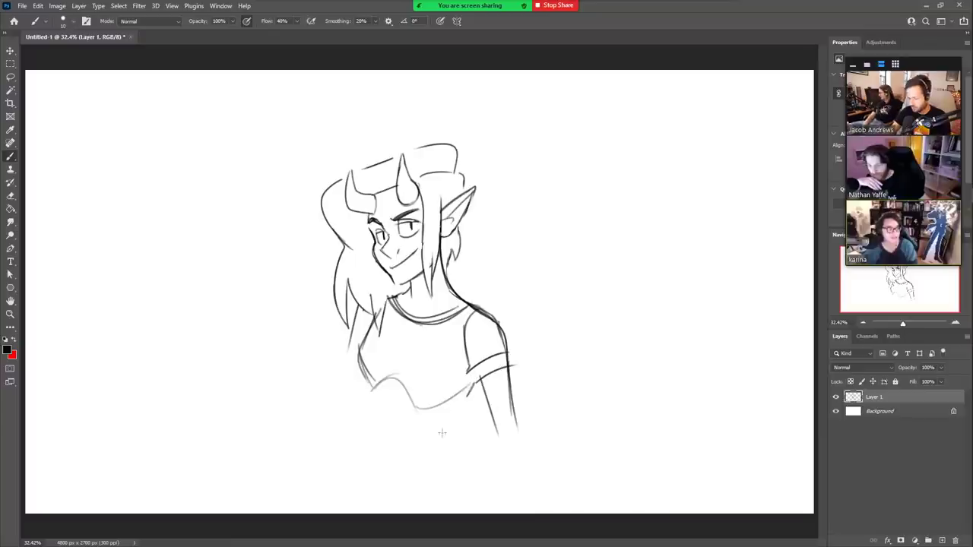
pyautogui.moveTo(368, 375); pyautogui.dragTo(390, 449)
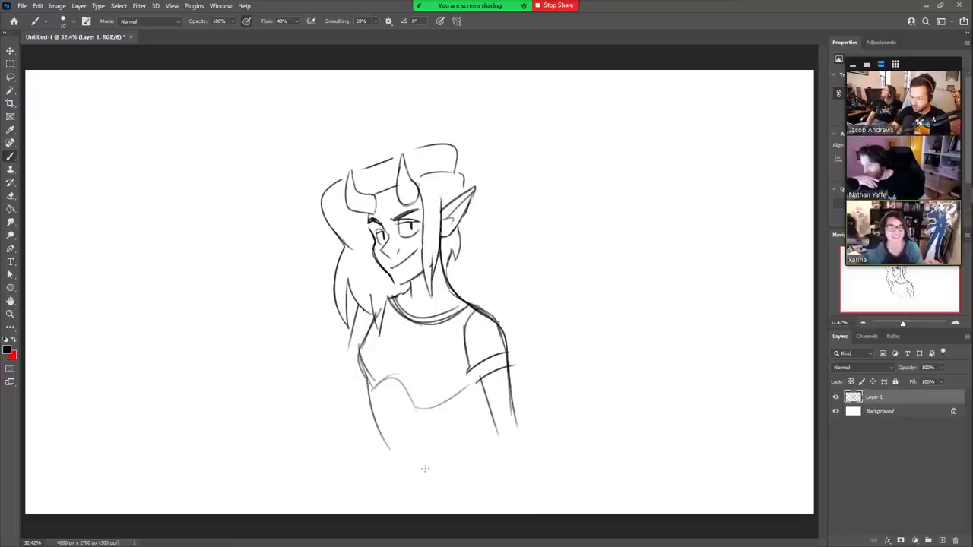
pyautogui.moveTo(476, 385); pyautogui.dragTo(458, 434)
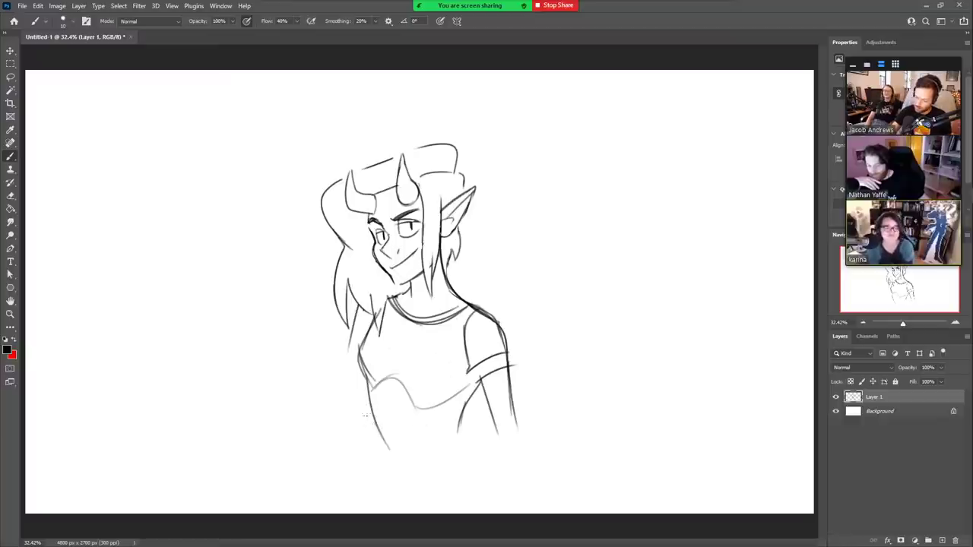
pyautogui.moveTo(373, 380)
pyautogui.mouseDown()
pyautogui.moveTo(367, 422)
pyautogui.moveTo(439, 433)
pyautogui.mouseUp()
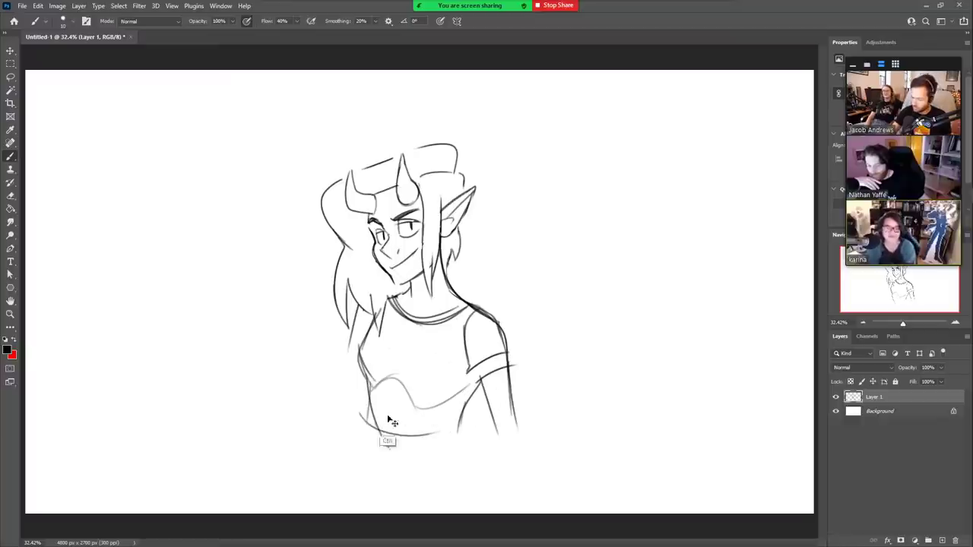
# - Undo the last waist strokes and redraw a longer waist ending in a curved shirt hem just above the hips
pyautogui.hotkey('ctrl', 'z')
pyautogui.hotkey('ctrl', 'z')
pyautogui.moveTo(376, 433)
pyautogui.mouseDown()
pyautogui.moveTo(383, 457)
pyautogui.moveTo(436, 434)
pyautogui.moveTo(439, 450)
pyautogui.moveTo(391, 458)
pyautogui.moveTo(495, 400)
pyautogui.moveTo(491, 388)
pyautogui.moveTo(461, 439)
pyautogui.mouseUp()
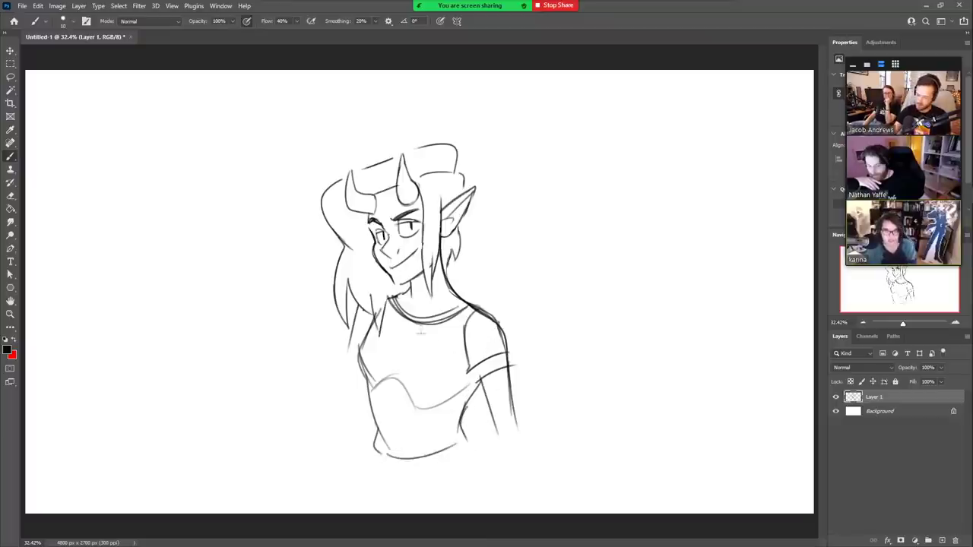
# - Erase the old far arm line below the hair and draw a bent far arm, its forearm angling outward from the elbow
pyautogui.press('e')
pyautogui.moveTo(360, 308); pyautogui.dragTo(350, 350)
pyautogui.press('b')
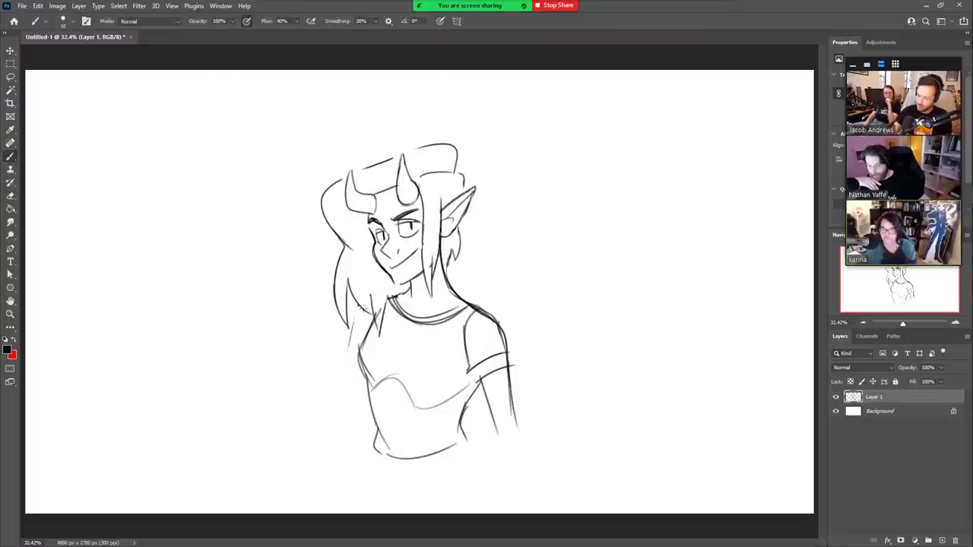
pyautogui.moveTo(364, 308); pyautogui.dragTo(346, 350)
pyautogui.hotkey('ctrl', 'z')
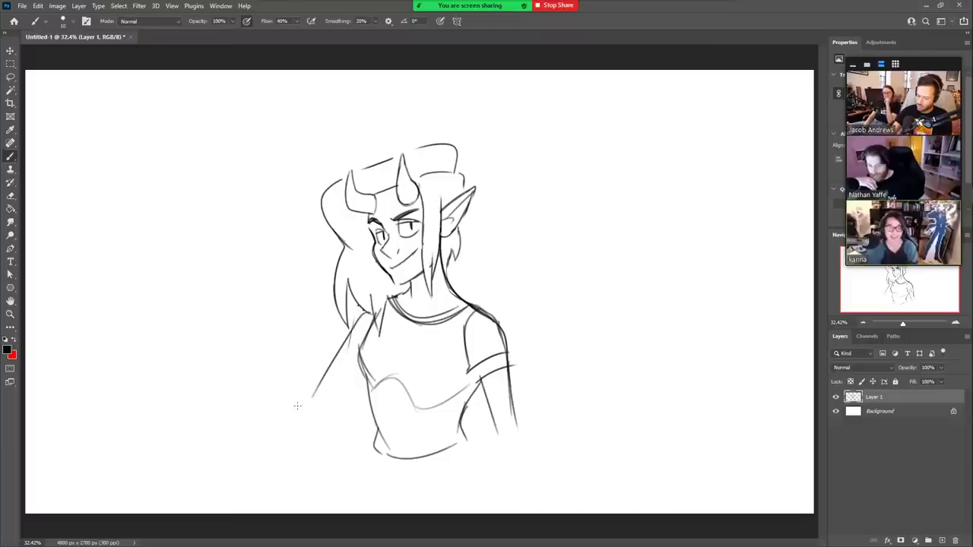
pyautogui.moveTo(362, 306)
pyautogui.mouseDown()
pyautogui.moveTo(325, 387)
pyautogui.moveTo(255, 342)
pyautogui.mouseUp()
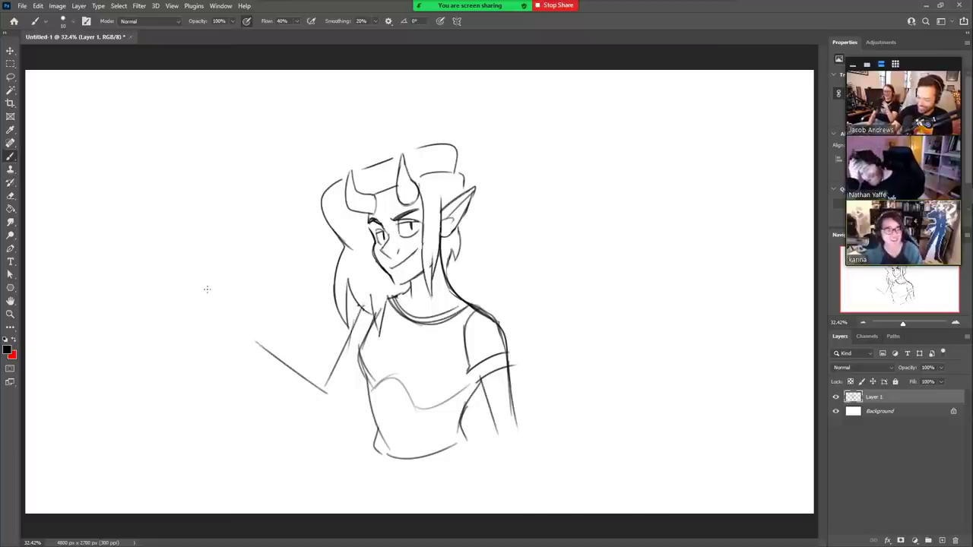
# - Draw both edges of the far forearm, darken the upper arm line, and erase the doubled forearm line
pyautogui.moveTo(326, 388)
pyautogui.mouseDown()
pyautogui.moveTo(256, 341)
pyautogui.moveTo(305, 362)
pyautogui.mouseUp()
pyautogui.hotkey('ctrl', 'z')
pyautogui.moveTo(256, 333)
pyautogui.mouseDown()
pyautogui.moveTo(320, 369)
pyautogui.moveTo(256, 347)
pyautogui.moveTo(319, 406)
pyautogui.moveTo(331, 401)
pyautogui.mouseUp()
pyautogui.hotkey('ctrl', 'z')
pyautogui.moveTo(273, 369); pyautogui.dragTo(323, 408)
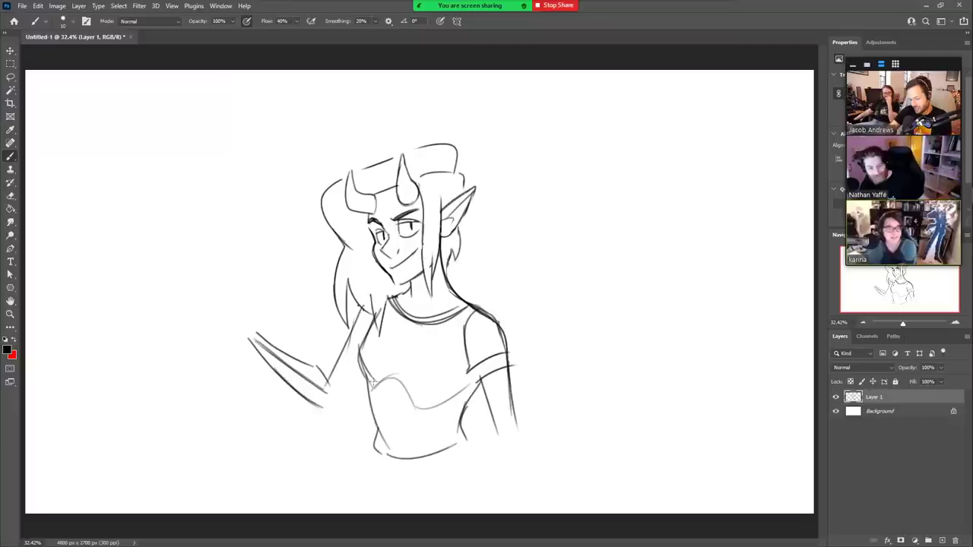
pyautogui.moveTo(361, 312)
pyautogui.mouseDown()
pyautogui.moveTo(327, 375)
pyautogui.moveTo(354, 325)
pyautogui.mouseUp()
pyautogui.hotkey('ctrl', 'z')
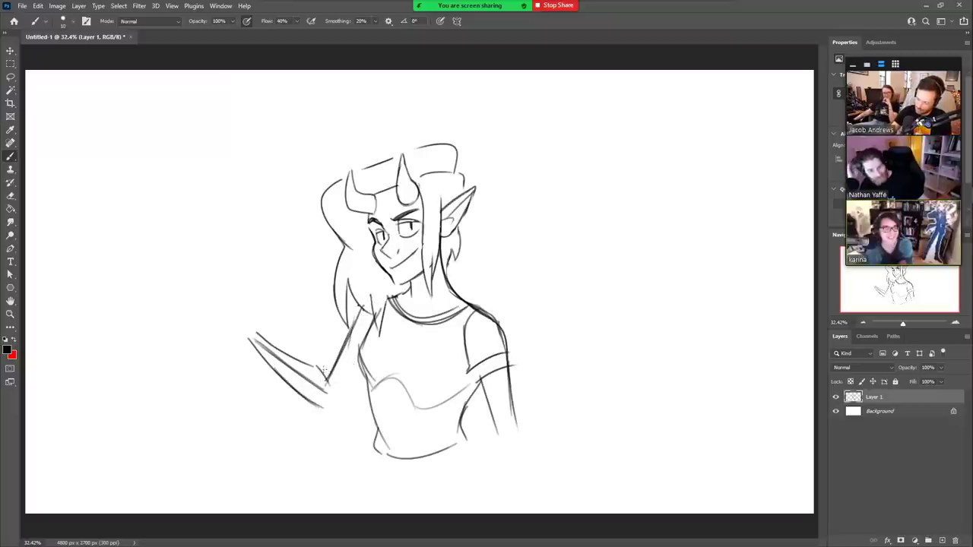
pyautogui.press('e')
pyautogui.moveTo(326, 391); pyautogui.dragTo(257, 341)
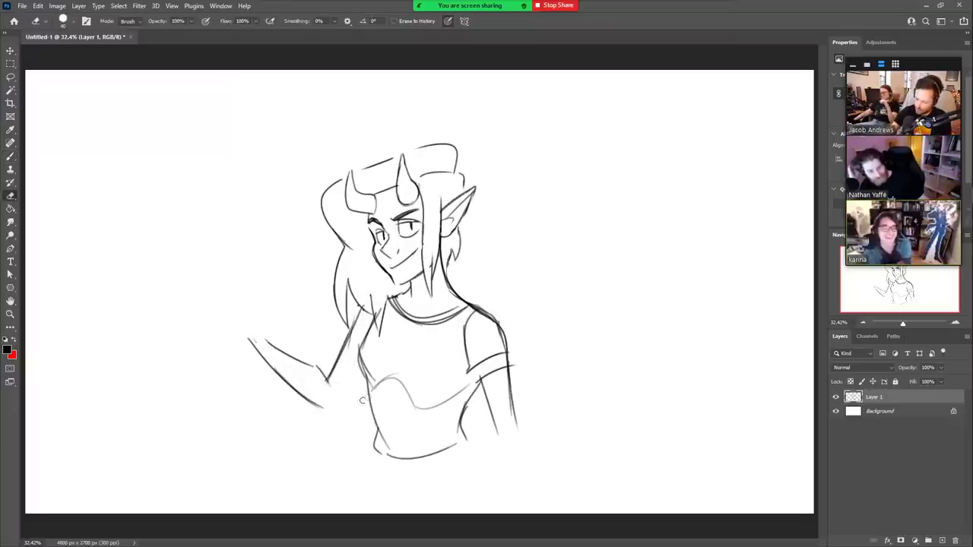
# - Draw the underside of the far upper arm from the chest to the elbow and add a small sleeve cuff near its shoulder
pyautogui.press('b')
pyautogui.moveTo(380, 321); pyautogui.dragTo(330, 414)
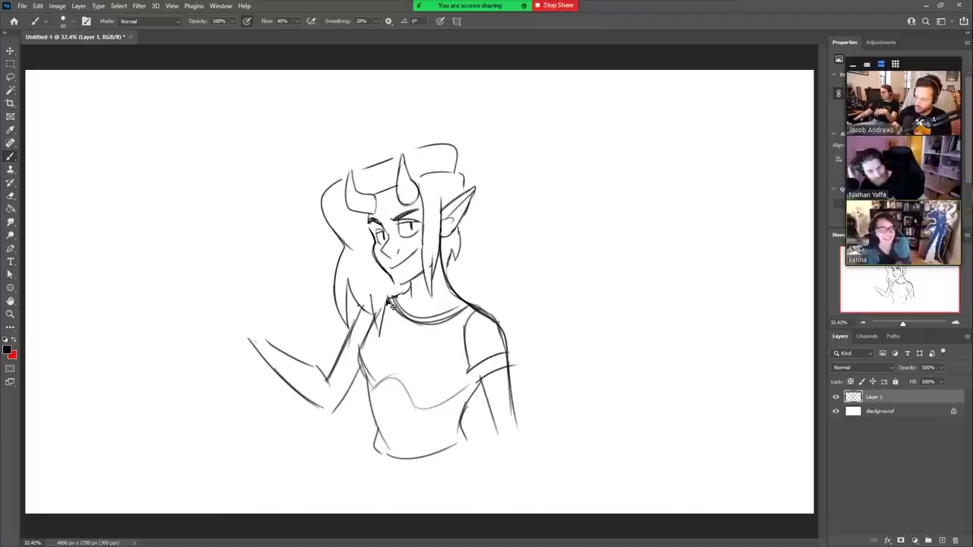
pyautogui.hotkey('ctrl', 'z')
pyautogui.moveTo(365, 368); pyautogui.dragTo(330, 414)
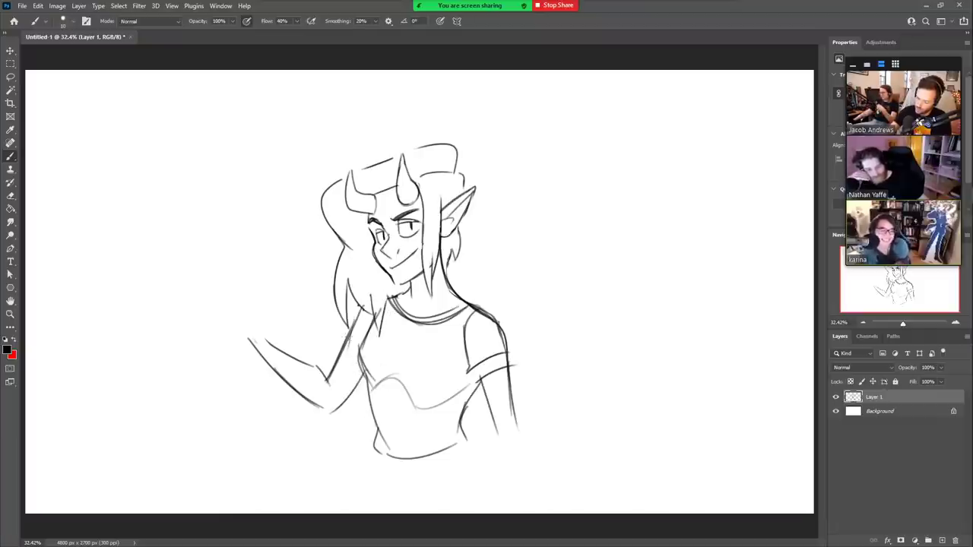
pyautogui.moveTo(345, 332)
pyautogui.mouseDown()
pyautogui.moveTo(375, 329)
pyautogui.moveTo(357, 297)
pyautogui.moveTo(354, 340)
pyautogui.mouseUp()
pyautogui.press('e')
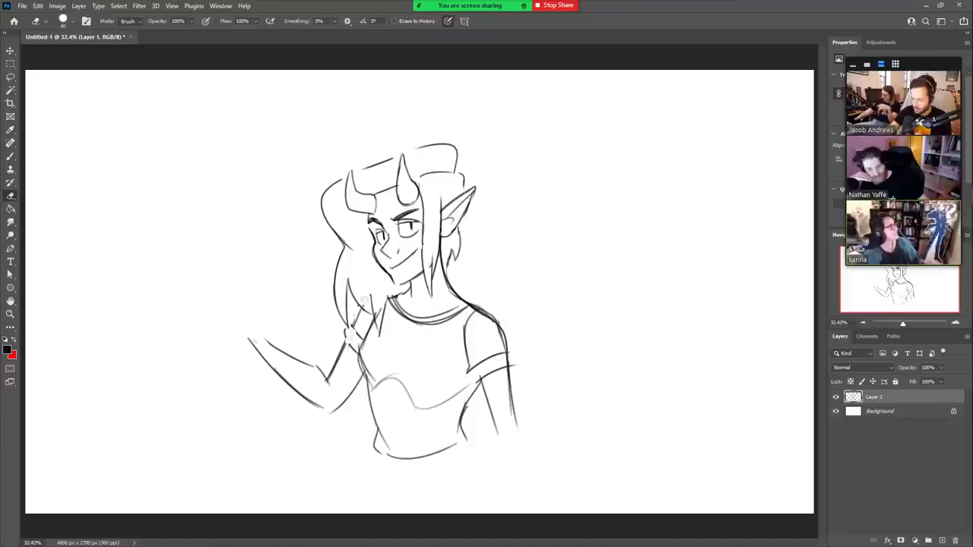
pyautogui.press('b')
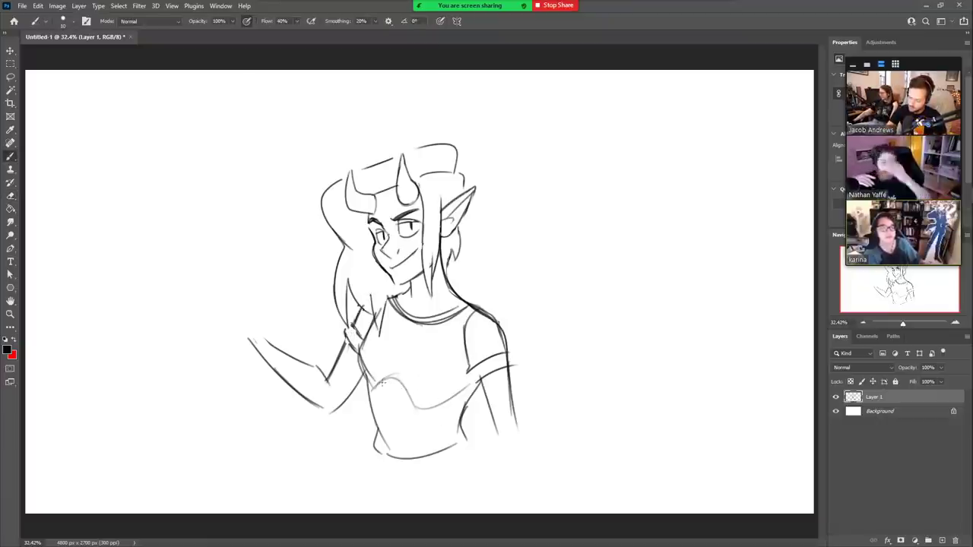
# - Erase the wavy line below the chest, keeping only short fold marks on the far side
pyautogui.moveTo(383, 382); pyautogui.dragTo(415, 409)
pyautogui.press('e')
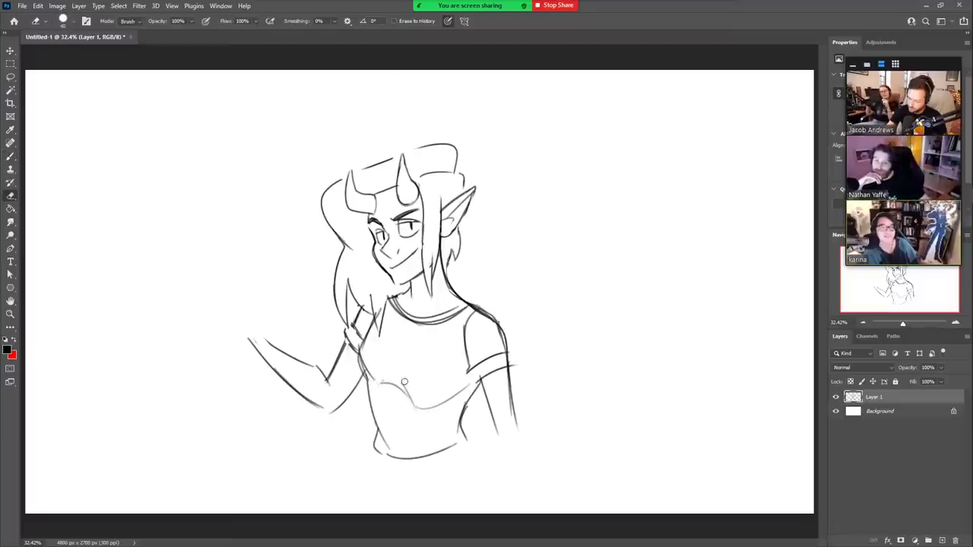
pyautogui.moveTo(430, 408); pyautogui.dragTo(457, 394)
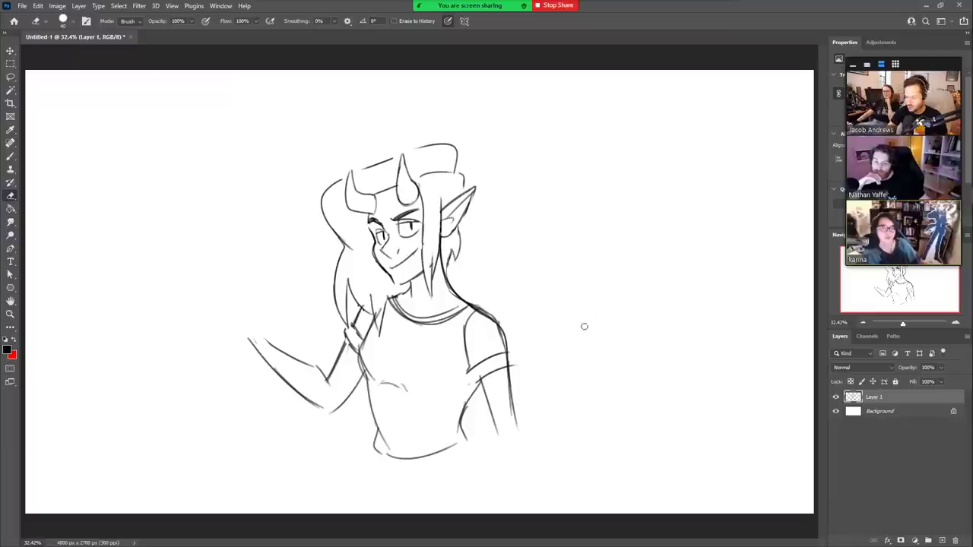
# - Close both ends of the near sleeve cuff so that it reads as a rolled band around the arm
pyautogui.press('b')
pyautogui.moveTo(464, 371); pyautogui.dragTo(478, 386)
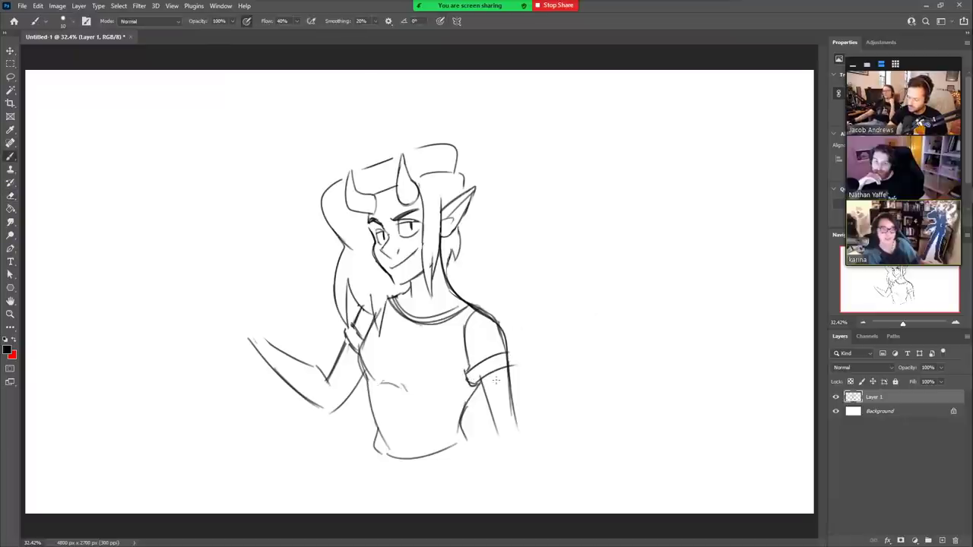
pyautogui.moveTo(510, 353)
pyautogui.mouseDown()
pyautogui.moveTo(515, 379)
pyautogui.moveTo(498, 457)
pyautogui.moveTo(511, 495)
pyautogui.mouseUp()
pyautogui.press('e')
pyautogui.press('b')
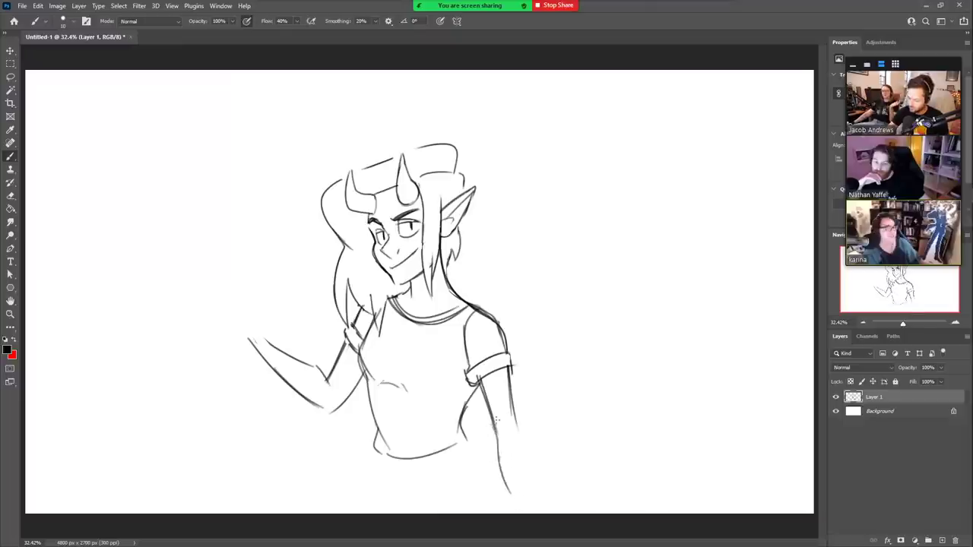
# - Extend the near arm with an elbow mark and both sides of a forearm running down to the canvas's lower edge
pyautogui.hotkey('ctrl', 'z')
pyautogui.moveTo(492, 415); pyautogui.dragTo(498, 446)
pyautogui.moveTo(508, 378); pyautogui.dragTo(516, 449)
pyautogui.hotkey('ctrl', 'z')
pyautogui.moveTo(513, 405)
pyautogui.mouseDown()
pyautogui.moveTo(517, 432)
pyautogui.moveTo(501, 464)
pyautogui.moveTo(523, 507)
pyautogui.mouseUp()
pyautogui.hotkey('ctrl', 'z')
pyautogui.moveTo(500, 442); pyautogui.dragTo(520, 511)
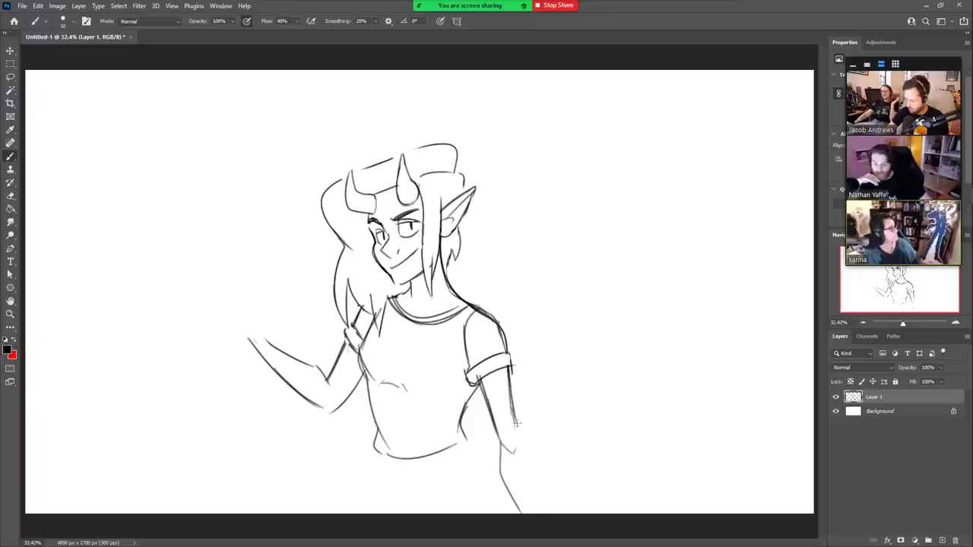
pyautogui.moveTo(515, 421); pyautogui.dragTo(532, 508)
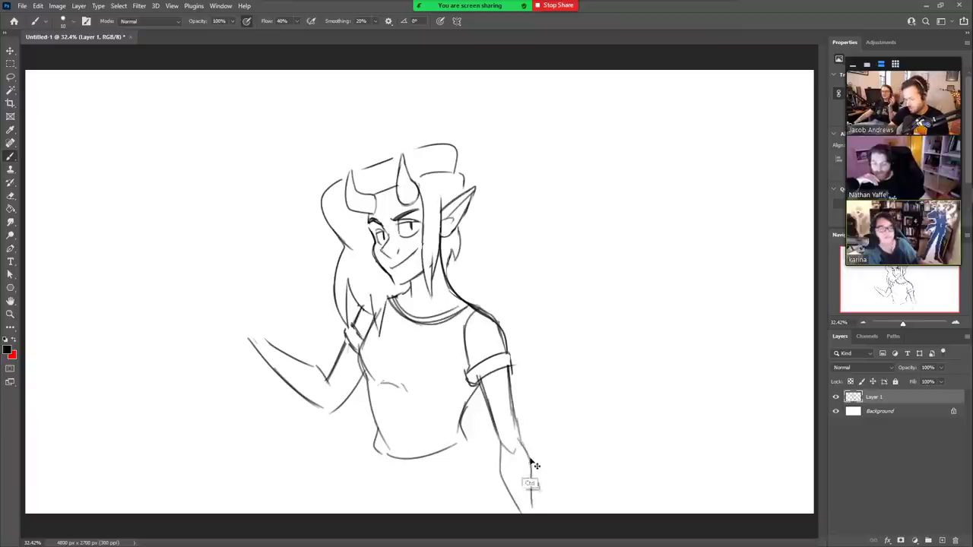
pyautogui.hotkey('ctrl', 'z')
pyautogui.moveTo(520, 440); pyautogui.dragTo(538, 511)
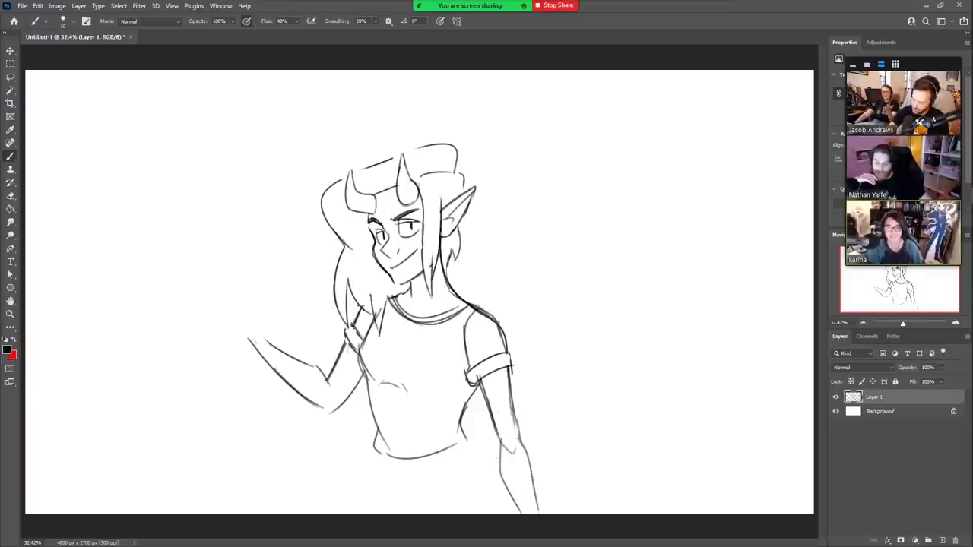
pyautogui.moveTo(497, 443); pyautogui.dragTo(522, 509)
# - Clean up the near cuff's outer edge, add small piercings along the pointed ear, and trim the hair strand beside the collar
pyautogui.press('e')
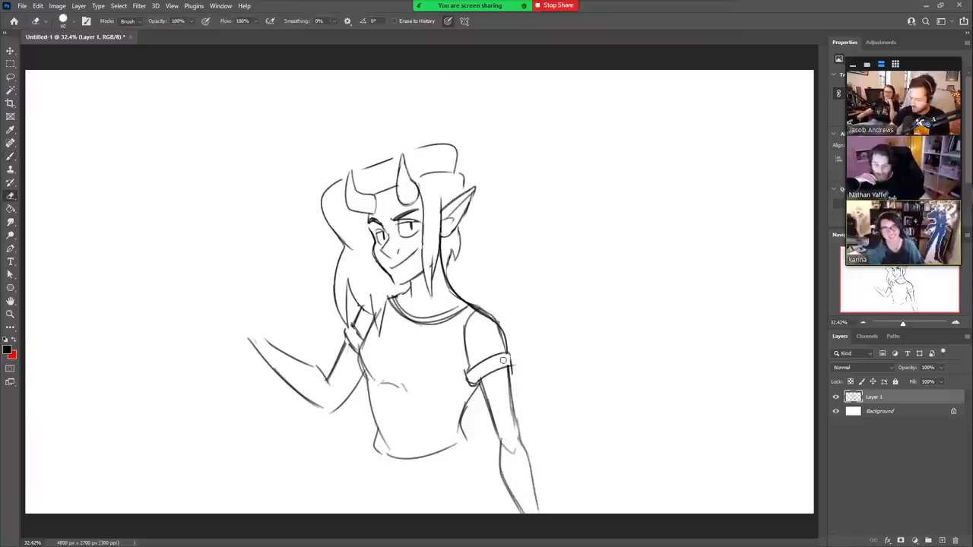
pyautogui.moveTo(514, 364); pyautogui.dragTo(515, 368)
pyautogui.press('b')
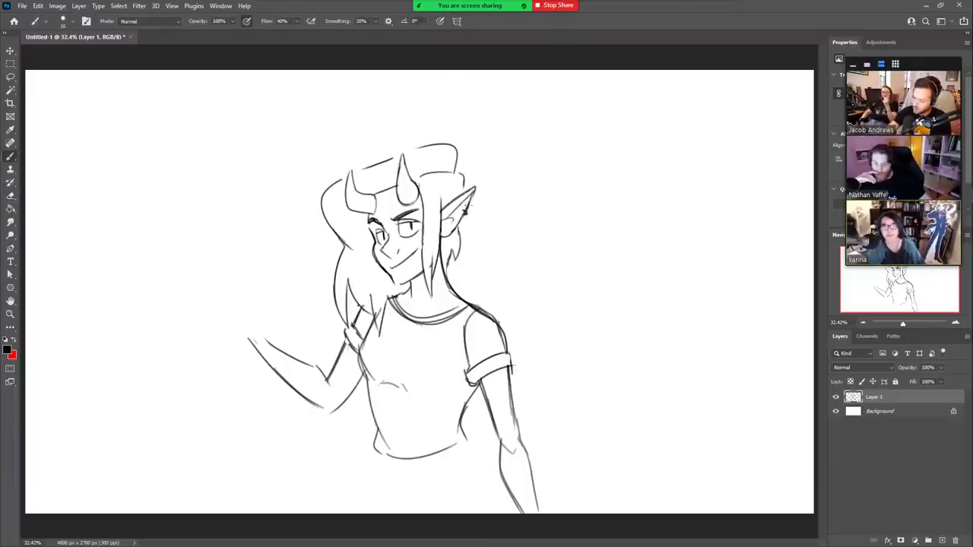
pyautogui.press('e')
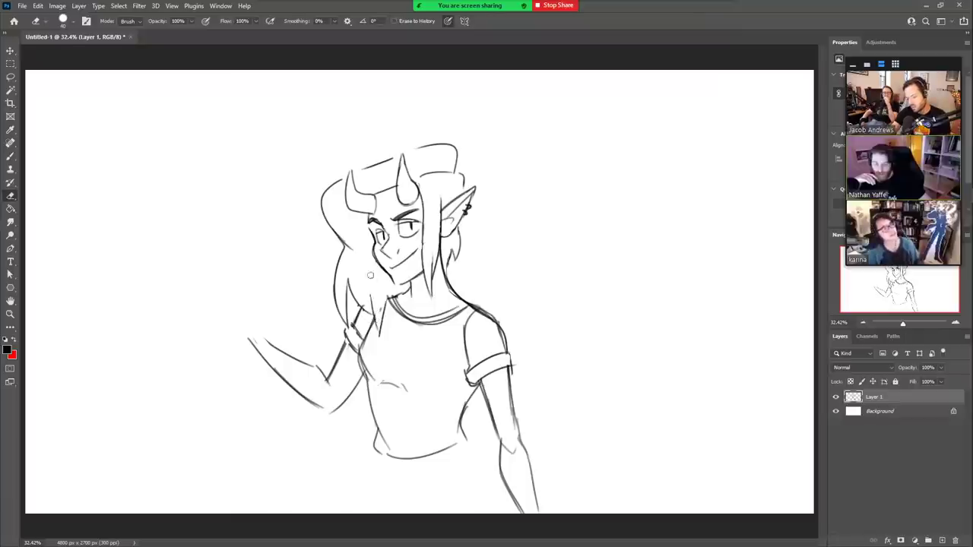
pyautogui.press('b')
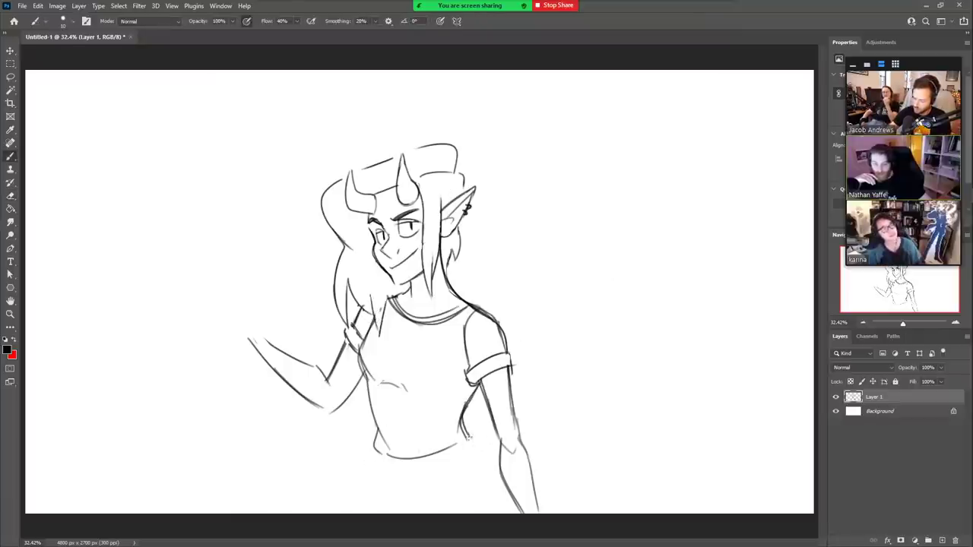
# - Draw the near hip as a curve swelling out from the waist and running down to the canvas's lower edge
pyautogui.moveTo(459, 433); pyautogui.dragTo(499, 486)
pyautogui.hotkey('ctrl', 'z')
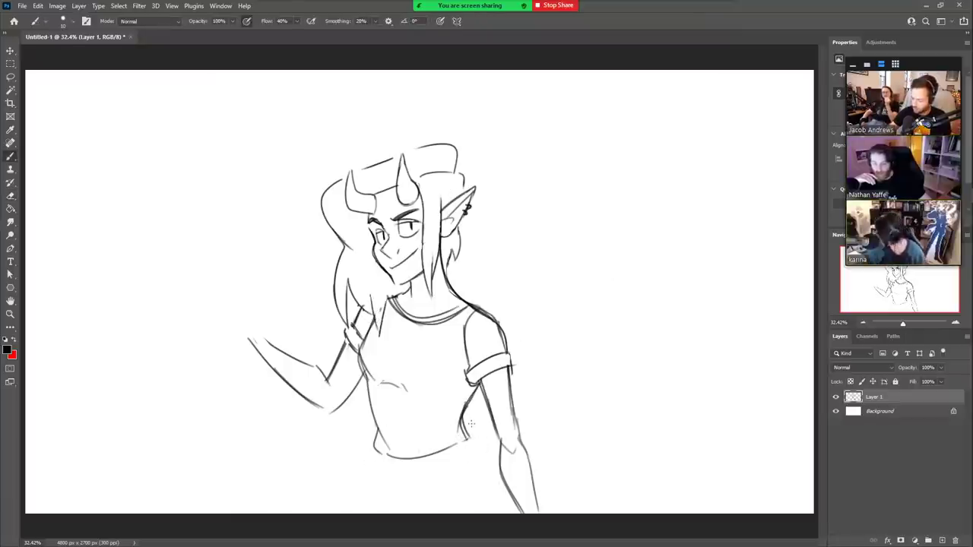
pyautogui.moveTo(461, 419); pyautogui.dragTo(501, 485)
pyautogui.hotkey('ctrl', 'z')
pyautogui.moveTo(458, 416)
pyautogui.mouseDown()
pyautogui.moveTo(485, 465)
pyautogui.moveTo(492, 510)
pyautogui.mouseUp()
pyautogui.hotkey('ctrl', 'z')
pyautogui.moveTo(461, 424)
pyautogui.mouseDown()
pyautogui.moveTo(483, 503)
pyautogui.moveTo(476, 513)
pyautogui.mouseUp()
pyautogui.hotkey('ctrl', 'z')
pyautogui.moveTo(466, 429); pyautogui.dragTo(491, 511)
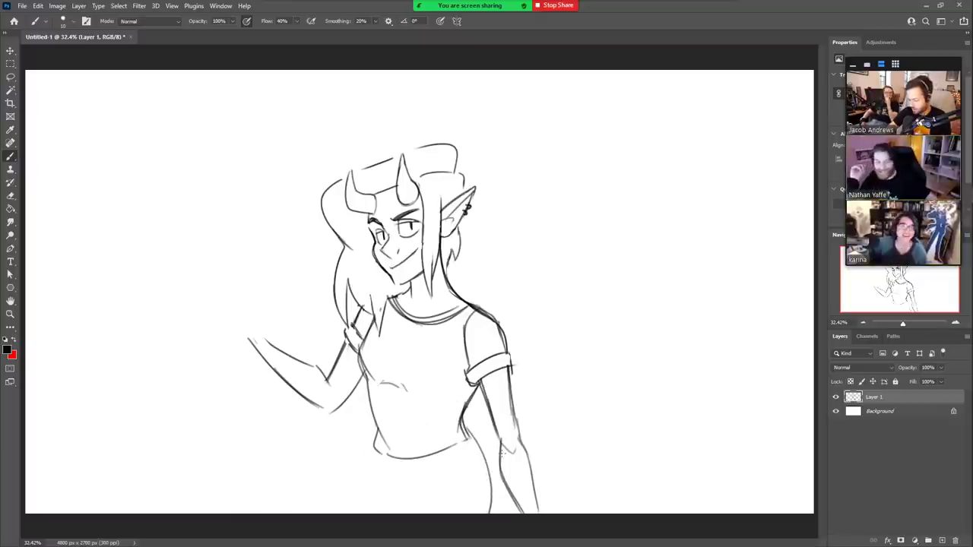
pyautogui.hotkey('ctrl', 'z')
pyautogui.moveTo(461, 427); pyautogui.dragTo(486, 514)
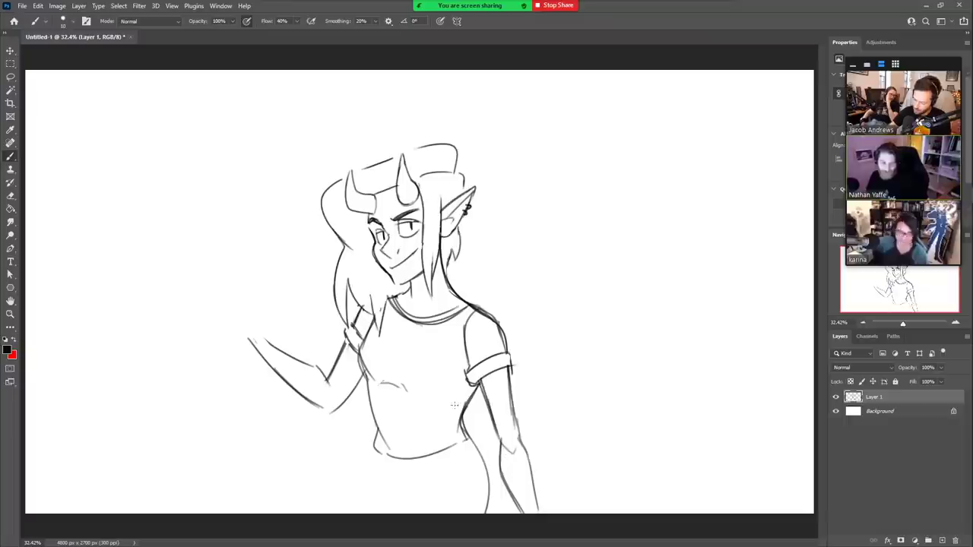
# - Draw the far hip and thigh as a doubled line slanting outward from the waist to the canvas's lower edge
pyautogui.moveTo(376, 439); pyautogui.dragTo(330, 513)
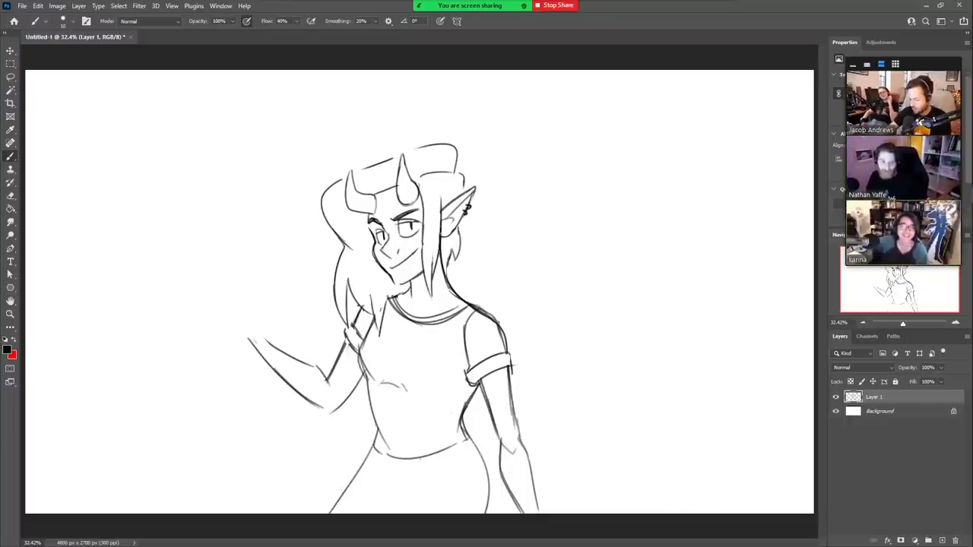
pyautogui.moveTo(375, 444); pyautogui.dragTo(328, 514)
pyautogui.hotkey('ctrl', 'z')
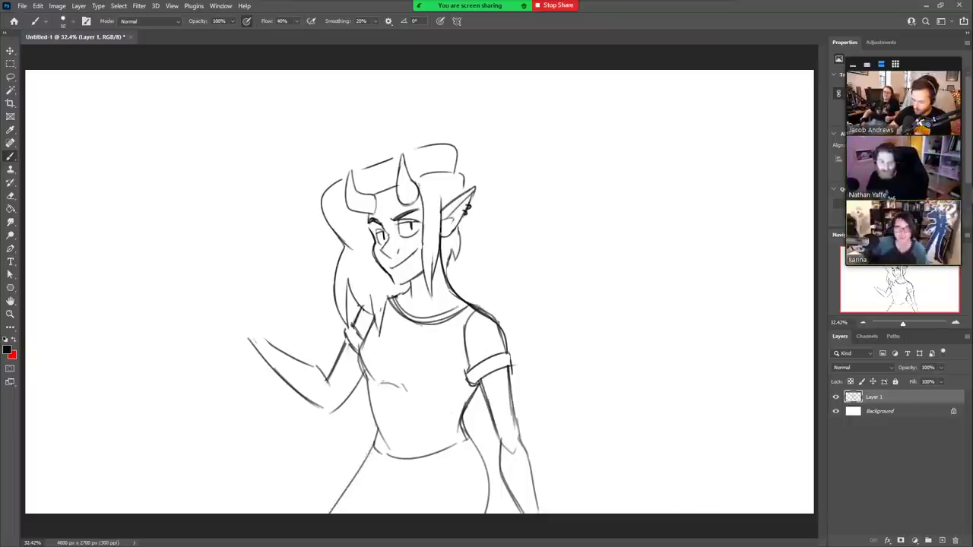
pyautogui.moveTo(375, 446); pyautogui.dragTo(328, 516)
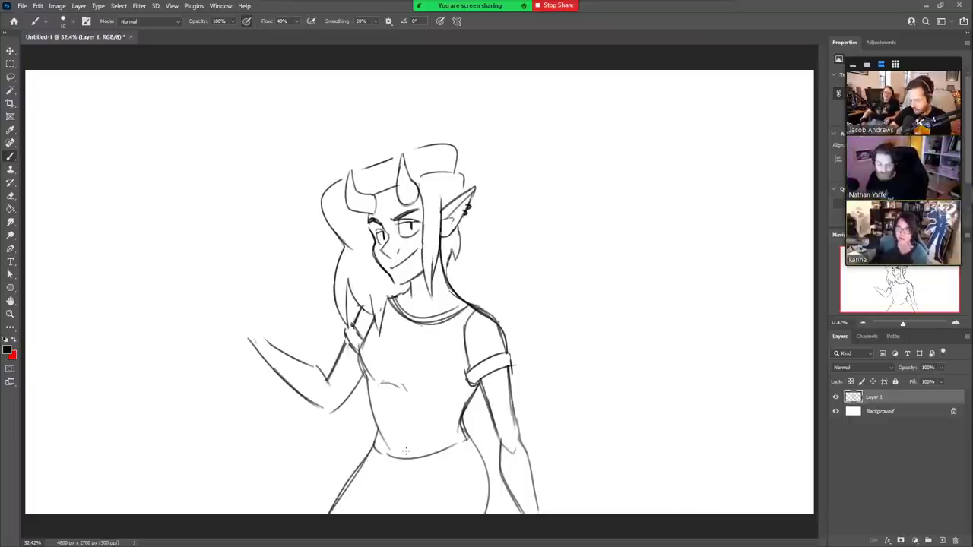
# - Draw two parallel fly lines down from the middle of the waist, plus a side seam and pocket line inside the near hip
pyautogui.moveTo(405, 451); pyautogui.dragTo(403, 541)
pyautogui.hotkey('ctrl', 'z')
pyautogui.moveTo(407, 458)
pyautogui.mouseDown()
pyautogui.moveTo(396, 513)
pyautogui.moveTo(407, 480)
pyautogui.moveTo(402, 507)
pyautogui.mouseUp()
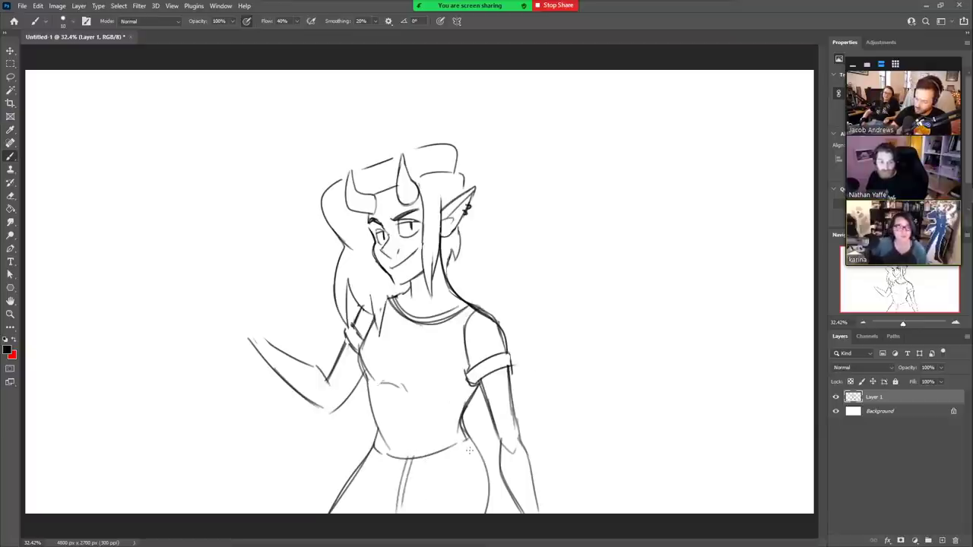
pyautogui.moveTo(464, 435); pyautogui.dragTo(471, 514)
pyautogui.moveTo(456, 444); pyautogui.dragTo(477, 485)
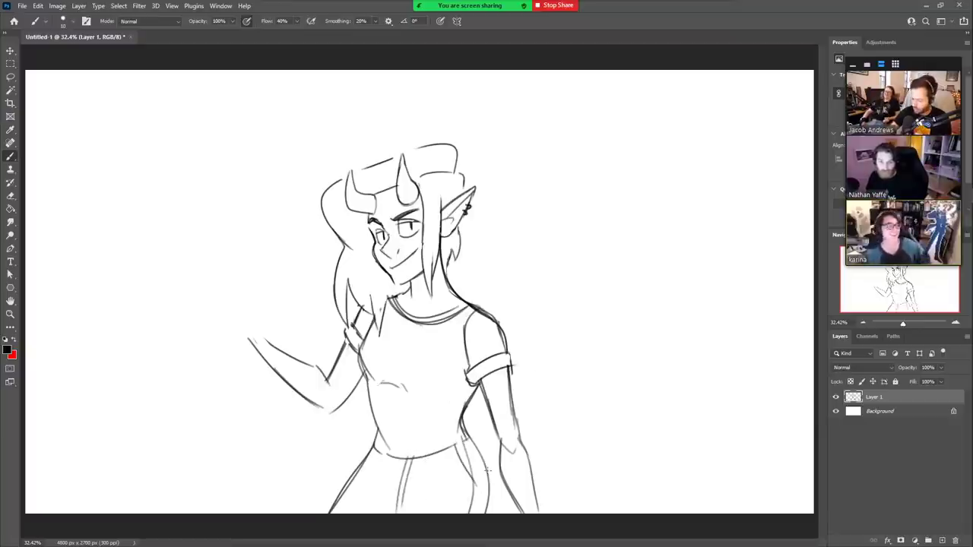
# - Add short crease lines across the fly and darken the near hip's outer contour
pyautogui.moveTo(378, 451)
pyautogui.mouseDown()
pyautogui.moveTo(359, 471)
pyautogui.moveTo(410, 489)
pyautogui.mouseUp()
pyautogui.moveTo(390, 487); pyautogui.dragTo(424, 481)
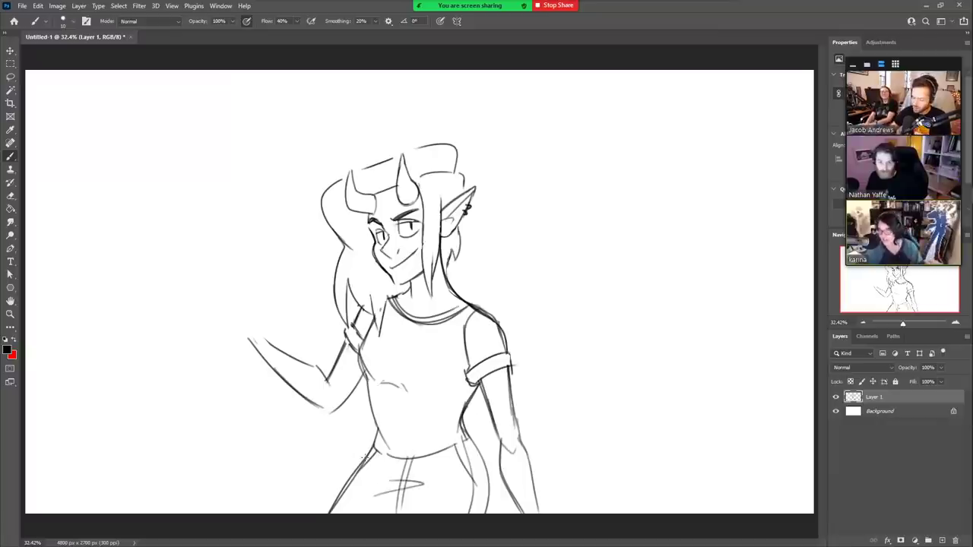
pyautogui.moveTo(465, 432); pyautogui.dragTo(489, 514)
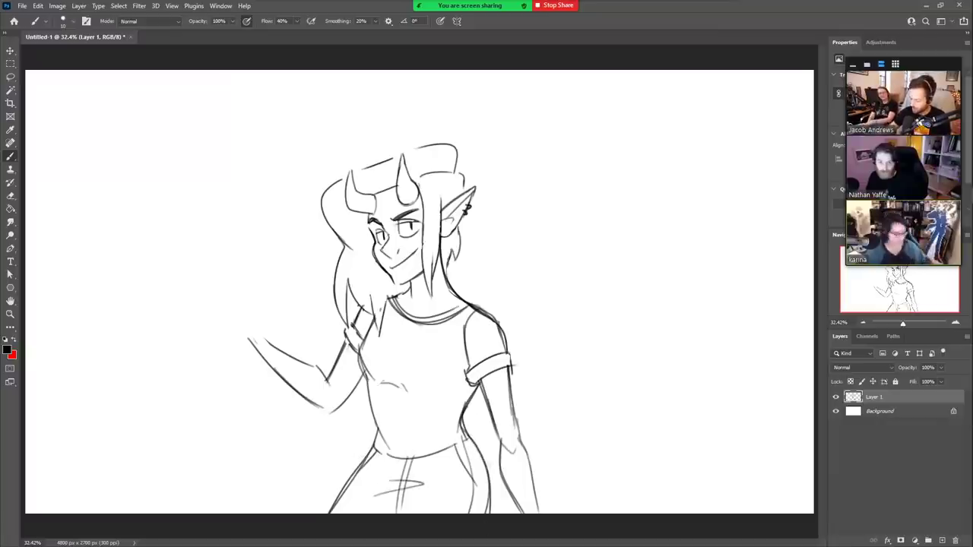
# - Draw small bunched fabric folds on both sides of the shirt's hem at the waist
pyautogui.press('e')
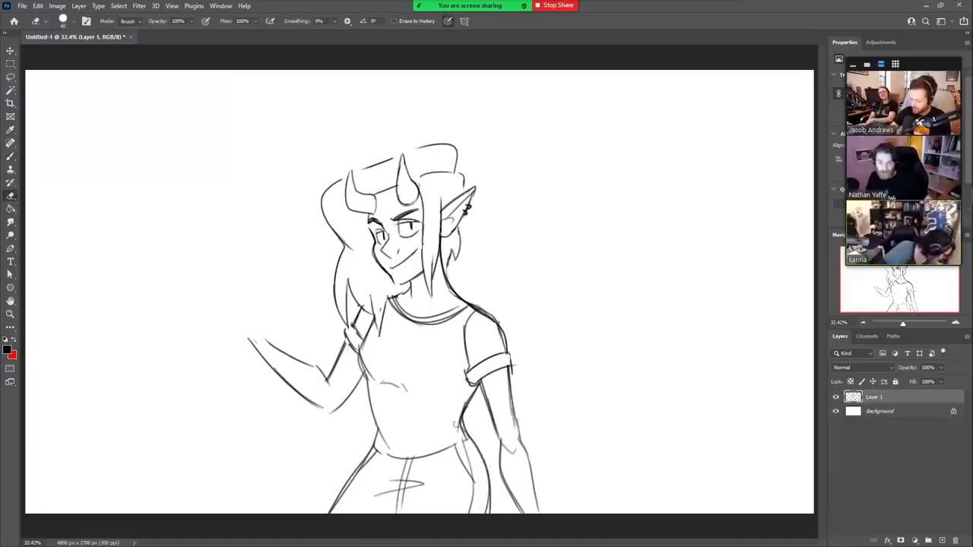
pyautogui.press('b')
pyautogui.moveTo(370, 439)
pyautogui.mouseDown()
pyautogui.moveTo(376, 449)
pyautogui.moveTo(375, 439)
pyautogui.mouseUp()
pyautogui.press('e')
pyautogui.press('b')
pyautogui.moveTo(462, 420); pyautogui.dragTo(466, 434)
pyautogui.press('e')
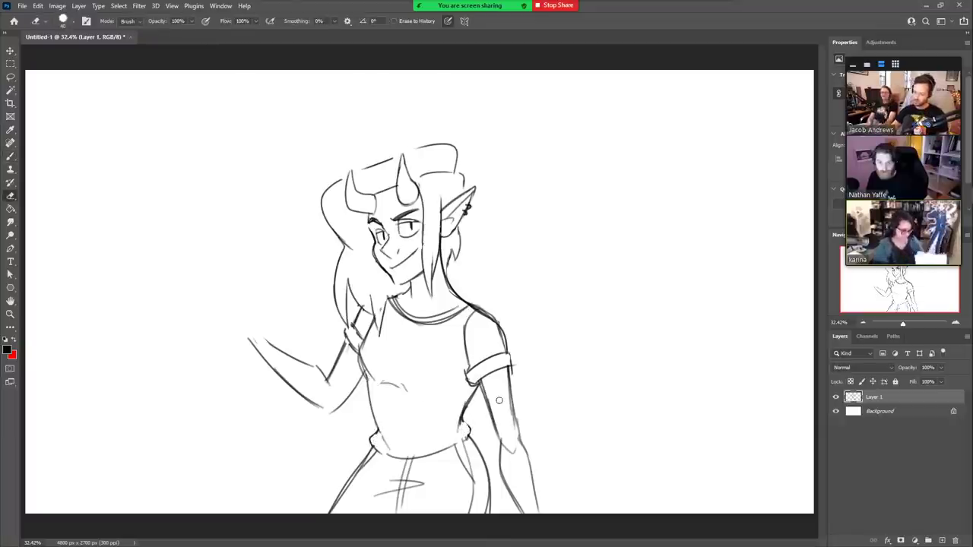
# - Erase the lowered arm's forearm lines and redraw the inner forearm contour from the elbow to the canvas edge
pyautogui.moveTo(503, 379)
pyautogui.mouseDown()
pyautogui.moveTo(532, 479)
pyautogui.moveTo(498, 453)
pyautogui.moveTo(521, 513)
pyautogui.mouseUp()
pyautogui.press('b')
pyautogui.press('e')
pyautogui.press('b')
pyautogui.hotkey('ctrl', 'z')
pyautogui.moveTo(501, 441); pyautogui.dragTo(521, 512)
pyautogui.hotkey('ctrl', 'z')
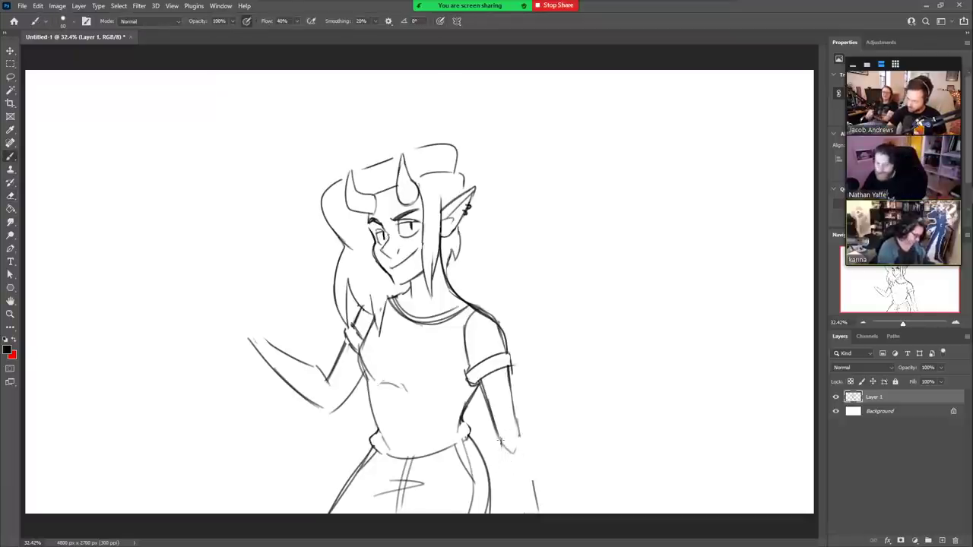
pyautogui.moveTo(501, 441); pyautogui.dragTo(522, 511)
pyautogui.hotkey('ctrl', 'z')
pyautogui.hotkey('ctrl', 'z')
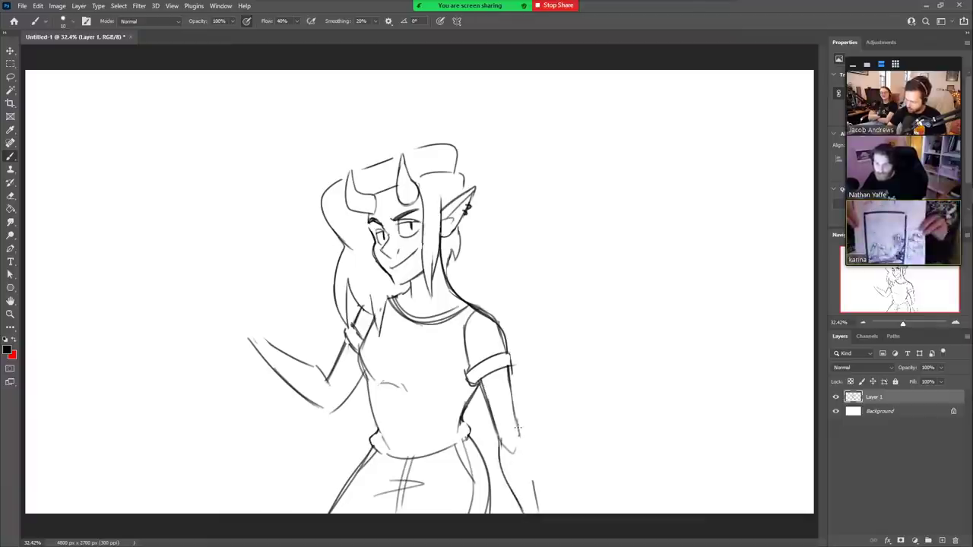
# - Redraw the outer contour of the lowered forearm from the elbow to the canvas edge
pyautogui.moveTo(518, 427); pyautogui.dragTo(526, 489)
pyautogui.moveTo(526, 456); pyautogui.dragTo(536, 485)
pyautogui.hotkey('ctrl', 'z')
pyautogui.hotkey('ctrl', 'z')
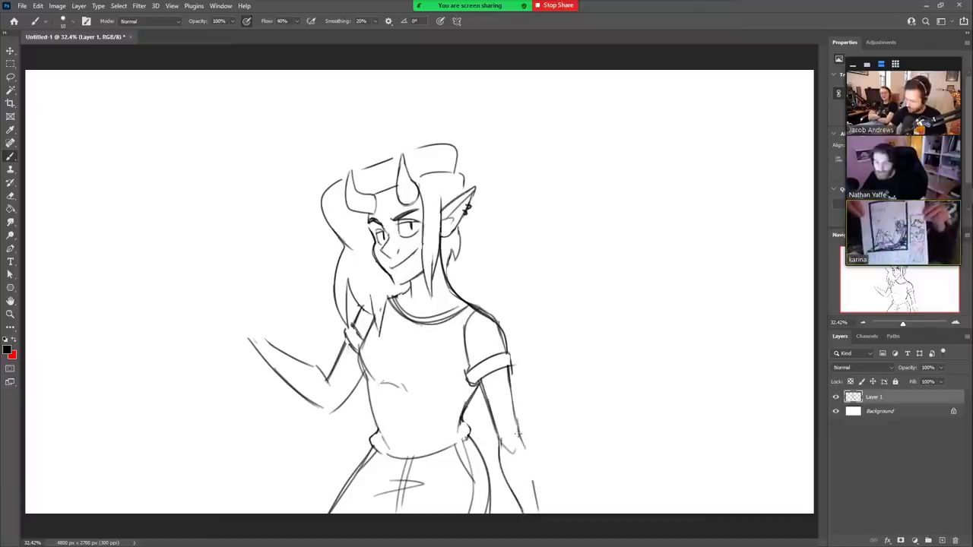
pyautogui.moveTo(517, 435); pyautogui.dragTo(543, 514)
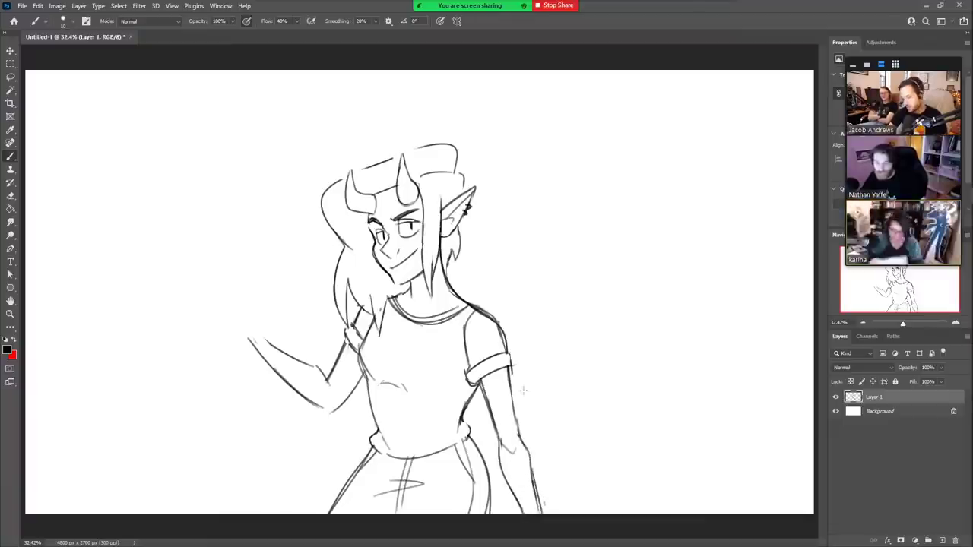
# - Erase the rounded shoulder above the lowered arm and redraw it as a straighter slope from the neck into the sleeve
pyautogui.press('e')
pyautogui.moveTo(506, 348)
pyautogui.mouseDown()
pyautogui.moveTo(466, 296)
pyautogui.moveTo(511, 332)
pyautogui.mouseUp()
pyautogui.press('b')
pyautogui.moveTo(467, 305); pyautogui.dragTo(496, 318)
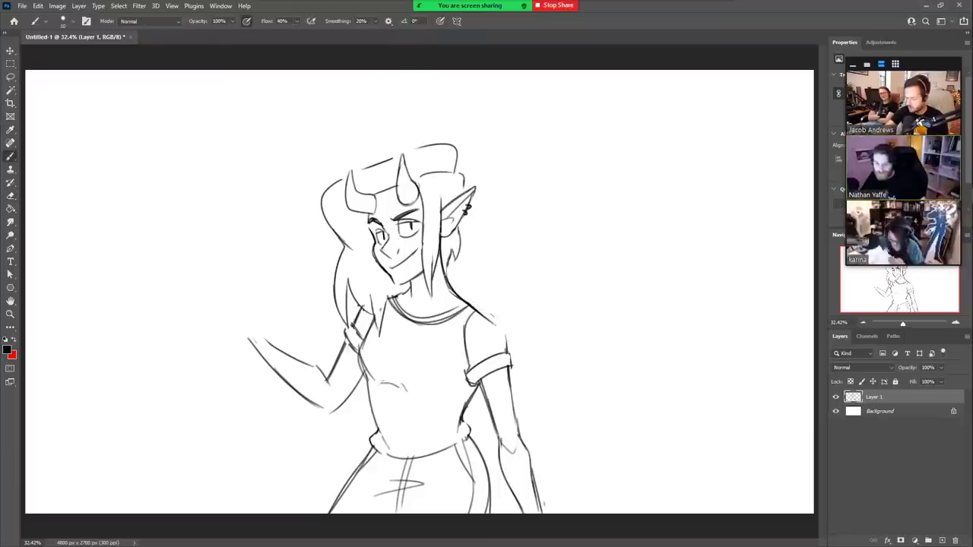
pyautogui.moveTo(443, 259); pyautogui.dragTo(515, 341)
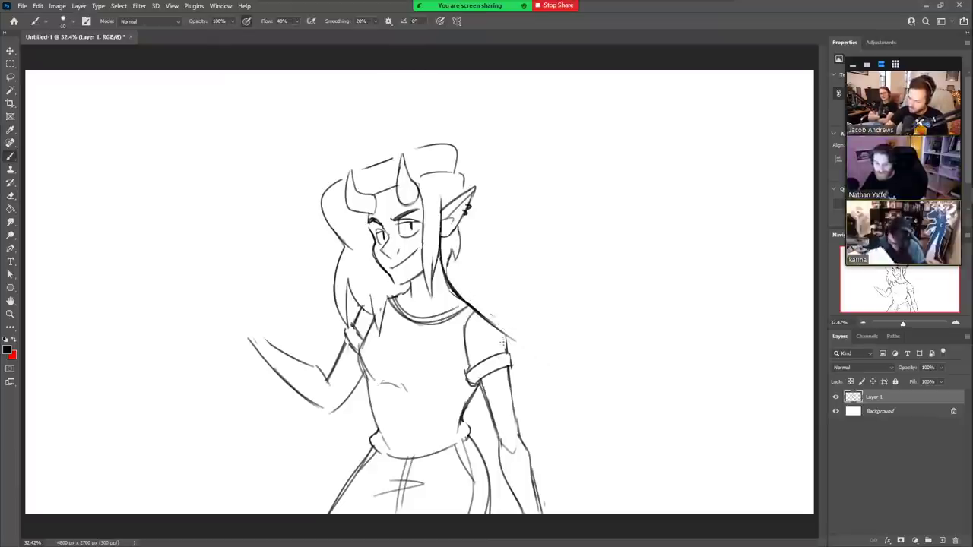
pyautogui.press('e')
pyautogui.moveTo(504, 324); pyautogui.dragTo(511, 391)
pyautogui.press('b')
pyautogui.press('e')
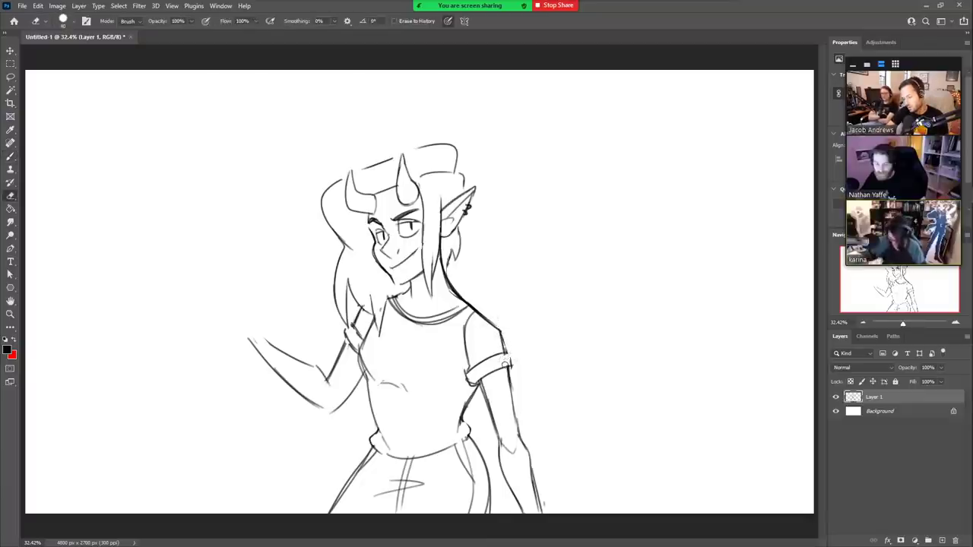
pyautogui.press('b')
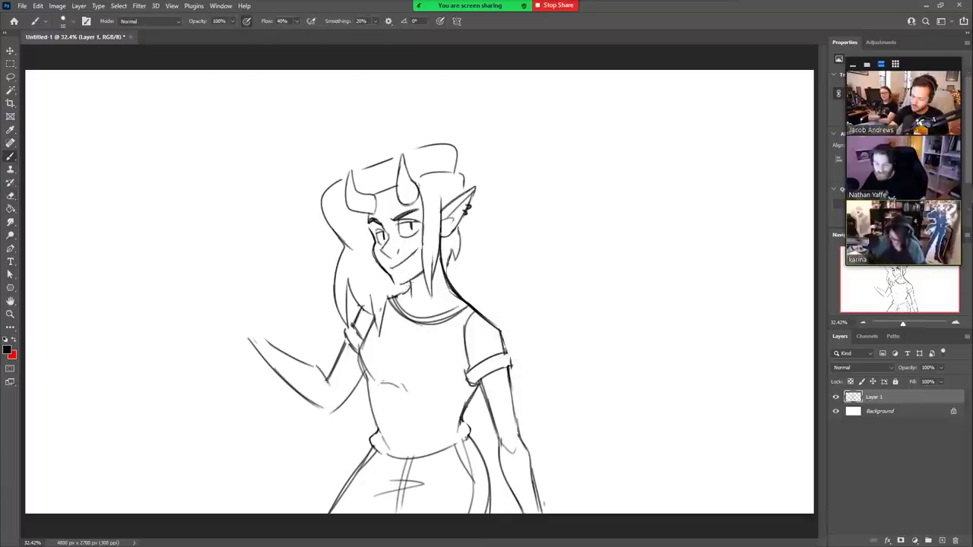
# - Darken the short neck line beneath the character's jaw and tidy the lines around it
pyautogui.moveTo(410, 280)
pyautogui.mouseDown()
pyautogui.moveTo(351, 300)
pyautogui.moveTo(358, 282)
pyautogui.moveTo(388, 297)
pyautogui.mouseUp()
pyautogui.press('e')
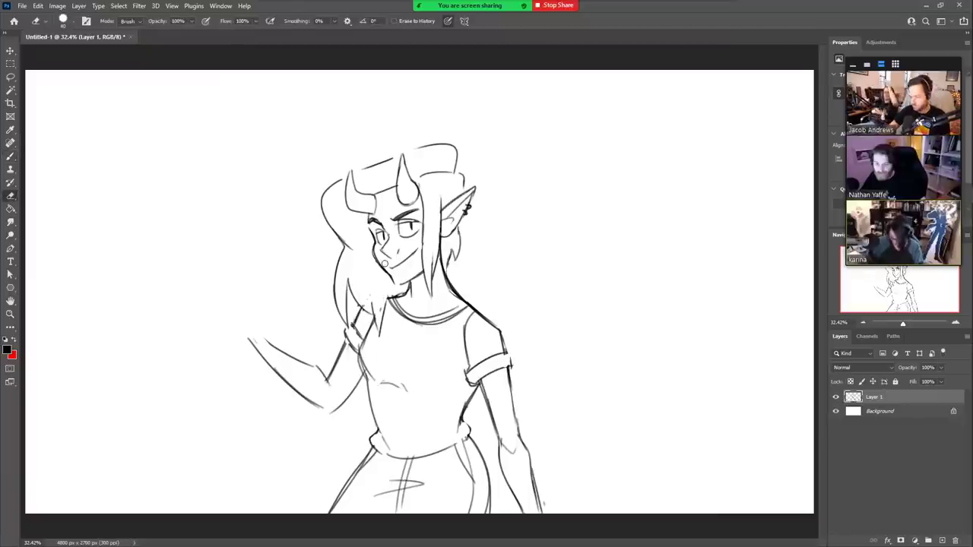
pyautogui.press('b')
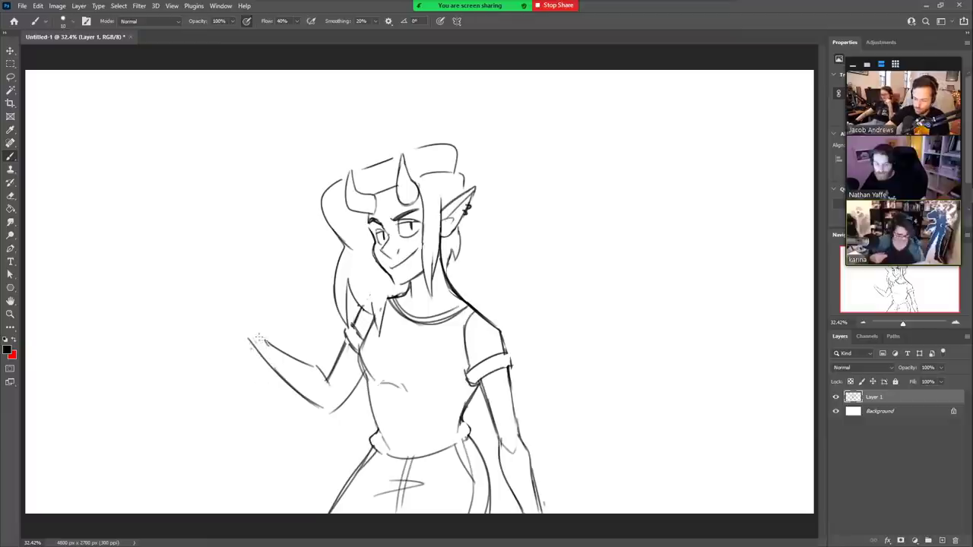
# - Draw an open hand with thumb and spread fingers at the end of the raised forearm
pyautogui.moveTo(255, 348)
pyautogui.mouseDown()
pyautogui.moveTo(217, 338)
pyautogui.moveTo(223, 345)
pyautogui.moveTo(232, 304)
pyautogui.moveTo(230, 315)
pyautogui.moveTo(251, 315)
pyautogui.moveTo(262, 330)
pyautogui.moveTo(241, 296)
pyautogui.moveTo(266, 338)
pyautogui.moveTo(253, 291)
pyautogui.moveTo(249, 323)
pyautogui.moveTo(183, 269)
pyautogui.moveTo(203, 293)
pyautogui.moveTo(189, 293)
pyautogui.moveTo(226, 314)
pyautogui.mouseUp()
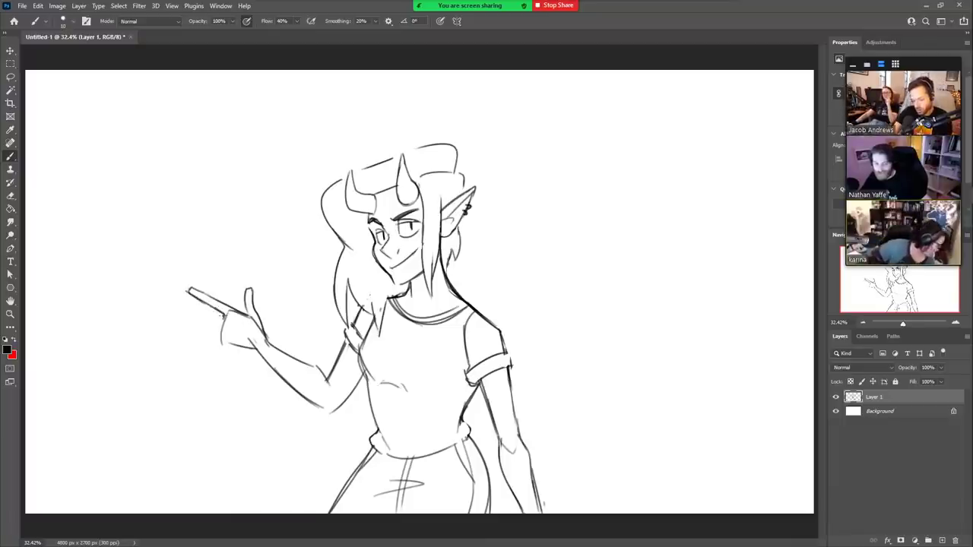
pyautogui.moveTo(222, 315)
pyautogui.mouseDown()
pyautogui.moveTo(178, 310)
pyautogui.moveTo(181, 321)
pyautogui.moveTo(221, 328)
pyautogui.moveTo(190, 345)
pyautogui.moveTo(219, 341)
pyautogui.mouseUp()
pyautogui.hotkey('ctrl', 'z')
pyautogui.hotkey('ctrl', 'z')
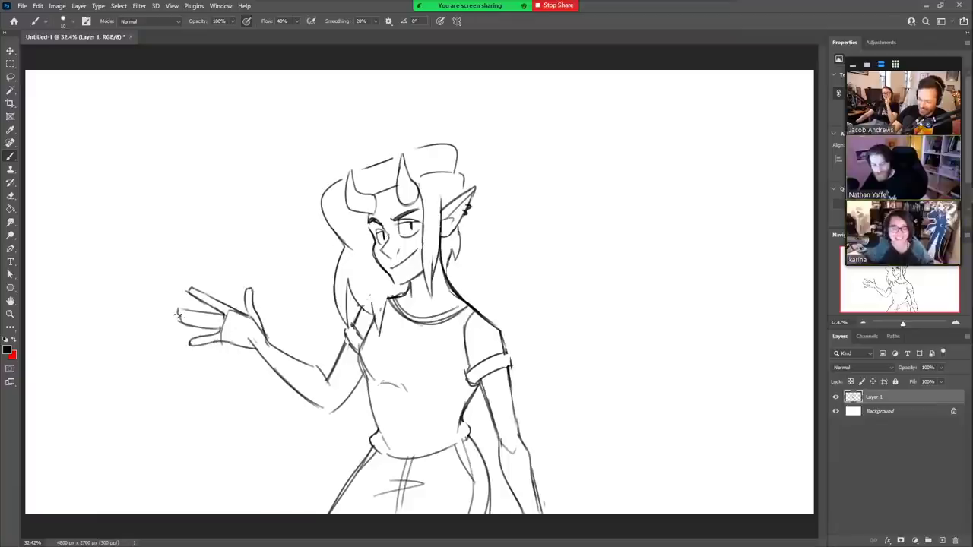
pyautogui.moveTo(177, 315); pyautogui.dragTo(225, 325)
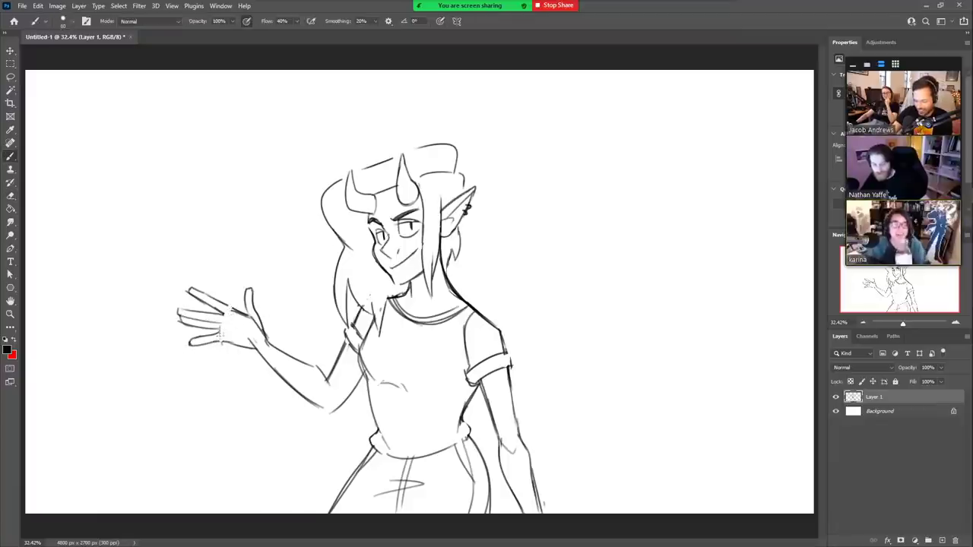
# - Clean up the line between the index finger and thumb on the raised hand
pyautogui.press('e')
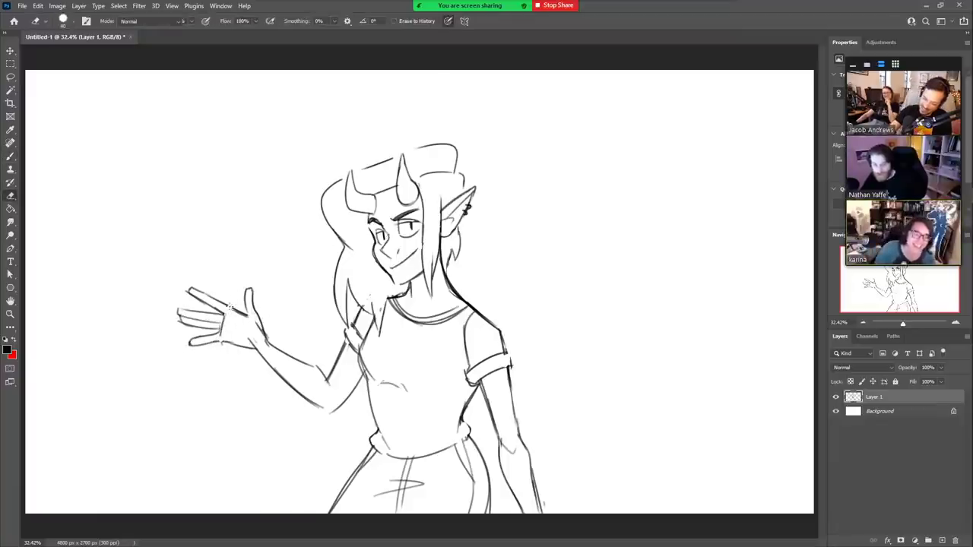
pyautogui.press('b')
pyautogui.moveTo(228, 305)
pyautogui.mouseDown()
pyautogui.moveTo(250, 317)
pyautogui.moveTo(255, 344)
pyautogui.mouseUp()
pyautogui.hotkey('ctrl', 'z')
pyautogui.press('e')
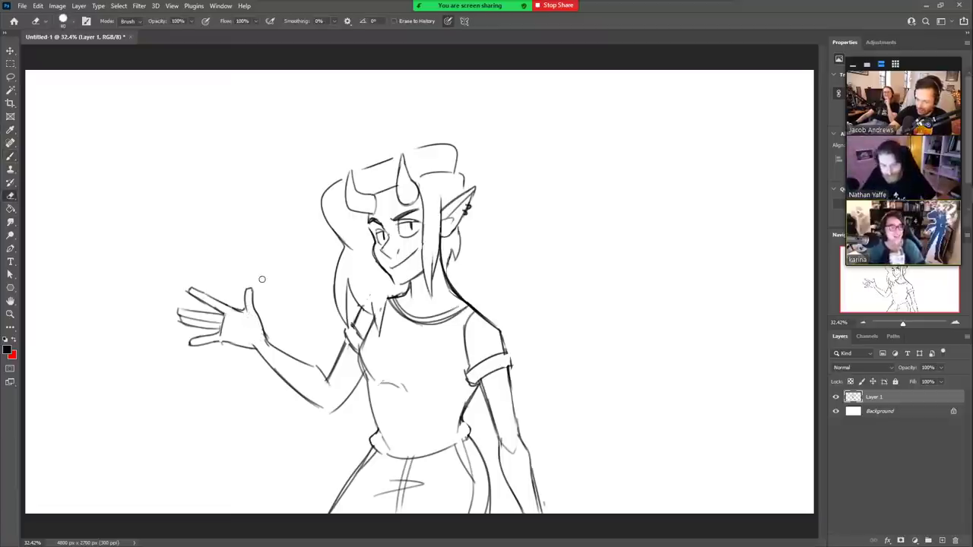
# - Redraw the raised hand's thumb and its outer contour down to the wrist, erasing the old lines
pyautogui.press('b')
pyautogui.moveTo(250, 294)
pyautogui.mouseDown()
pyautogui.moveTo(253, 311)
pyautogui.moveTo(241, 287)
pyautogui.moveTo(241, 304)
pyautogui.moveTo(261, 324)
pyautogui.moveTo(261, 312)
pyautogui.moveTo(270, 345)
pyautogui.moveTo(287, 350)
pyautogui.moveTo(270, 335)
pyautogui.moveTo(300, 362)
pyautogui.mouseUp()
pyautogui.press('e')
pyautogui.press('b')
pyautogui.press('e')
pyautogui.press('b')
pyautogui.press('e')
pyautogui.press('b')
pyautogui.press('e')
pyautogui.press('b')
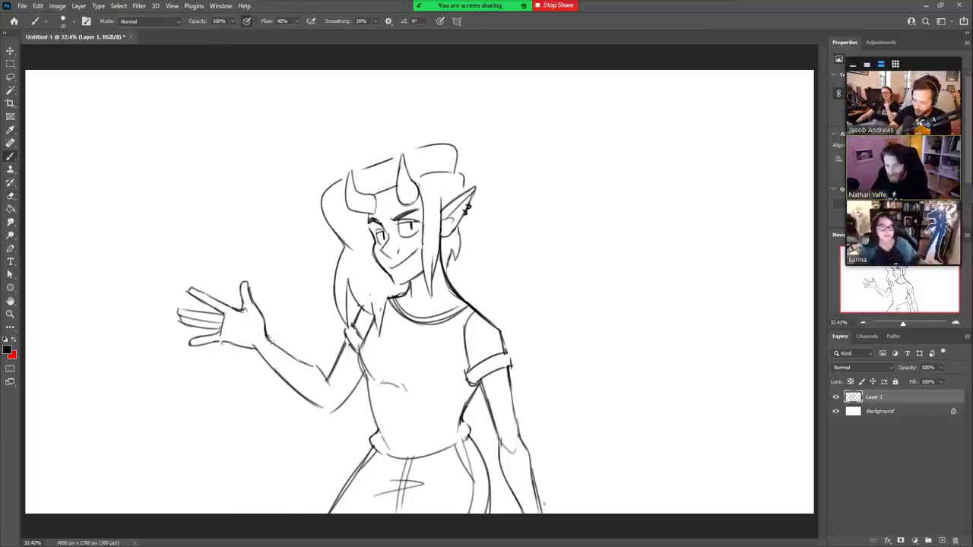
# - Redraw the raised forearm's upper contour from wrist to elbow and erase the fold marks on the front of the shirt
pyautogui.moveTo(267, 338); pyautogui.dragTo(328, 381)
pyautogui.press('e')
pyautogui.press('b')
pyautogui.press('e')
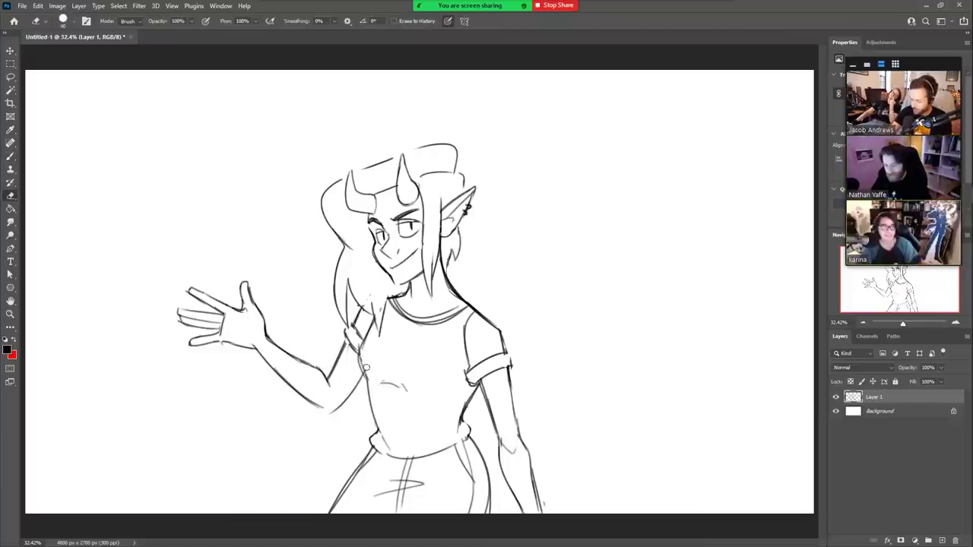
pyautogui.moveTo(383, 385); pyautogui.dragTo(415, 400)
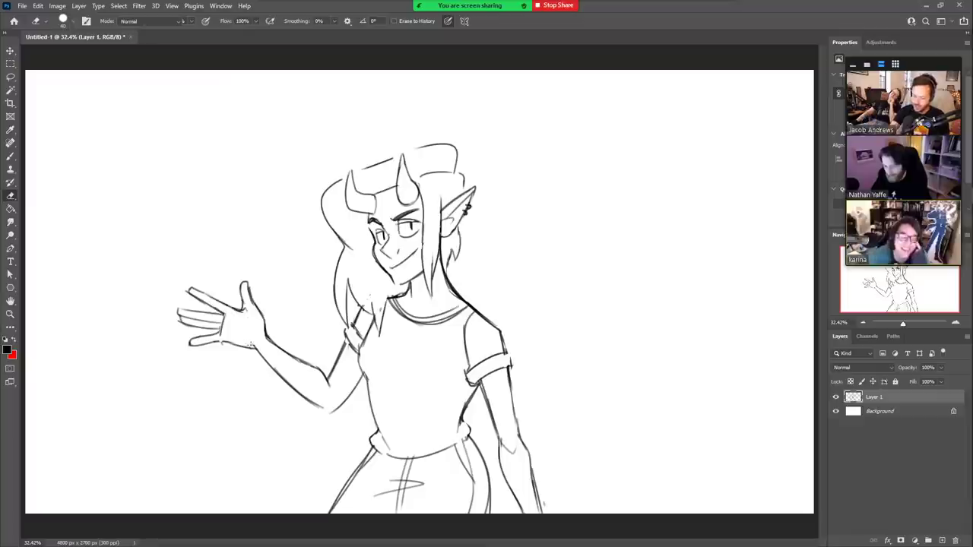
# - Refine the raised hand by shortening and rounding the index finger and adding a crease at the thumb's base
pyautogui.press('b')
pyautogui.press('e')
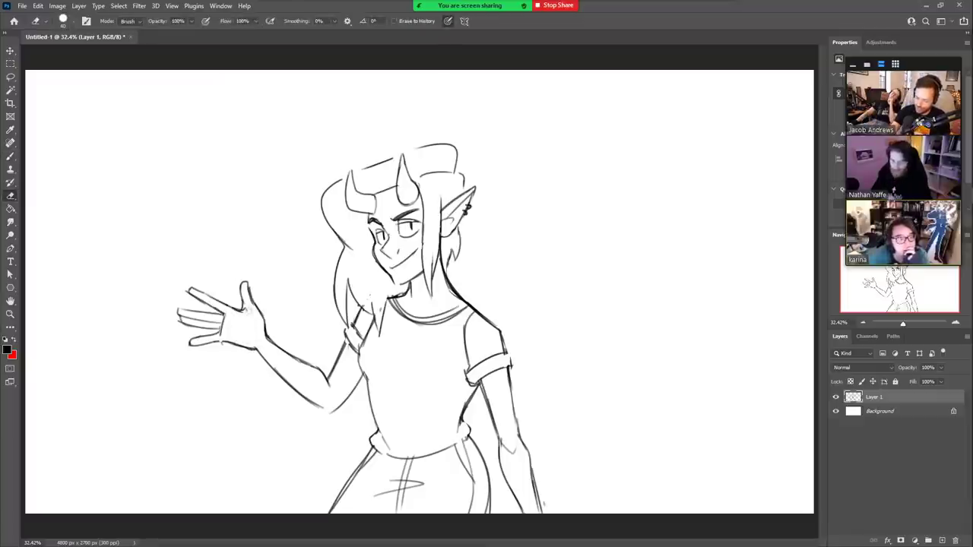
pyautogui.press('b')
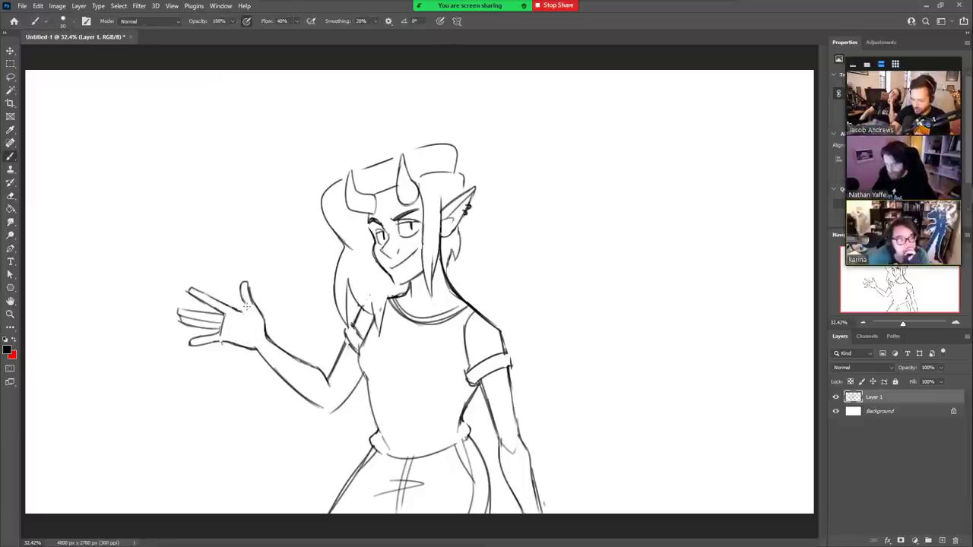
pyautogui.press('e')
pyautogui.moveTo(188, 295)
pyautogui.mouseDown()
pyautogui.moveTo(191, 287)
pyautogui.moveTo(241, 323)
pyautogui.moveTo(241, 340)
pyautogui.mouseUp()
pyautogui.press('b')
pyautogui.press('e')
# - Tidy the hair strands and sleeve cuff by the raised arm, and strengthen the line of the smile
pyautogui.press('b')
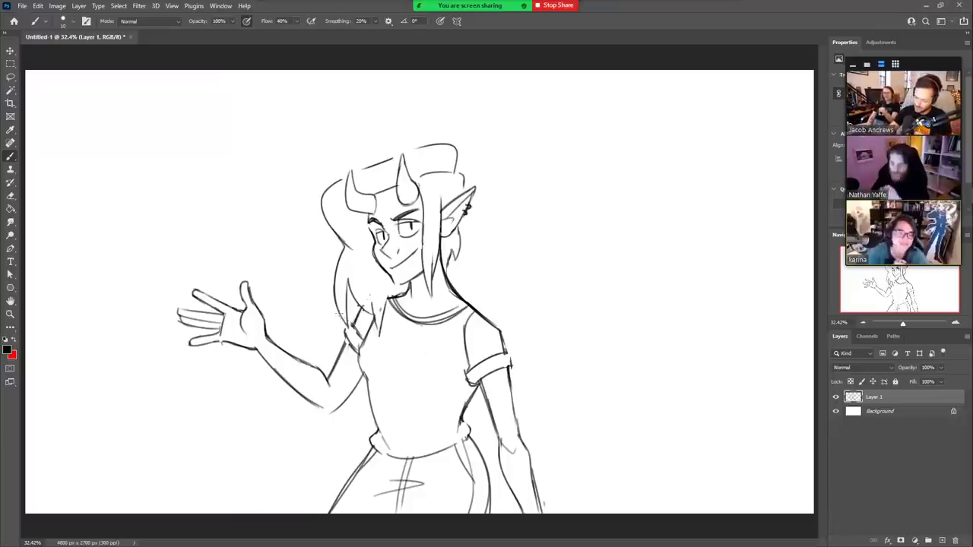
pyautogui.press('e')
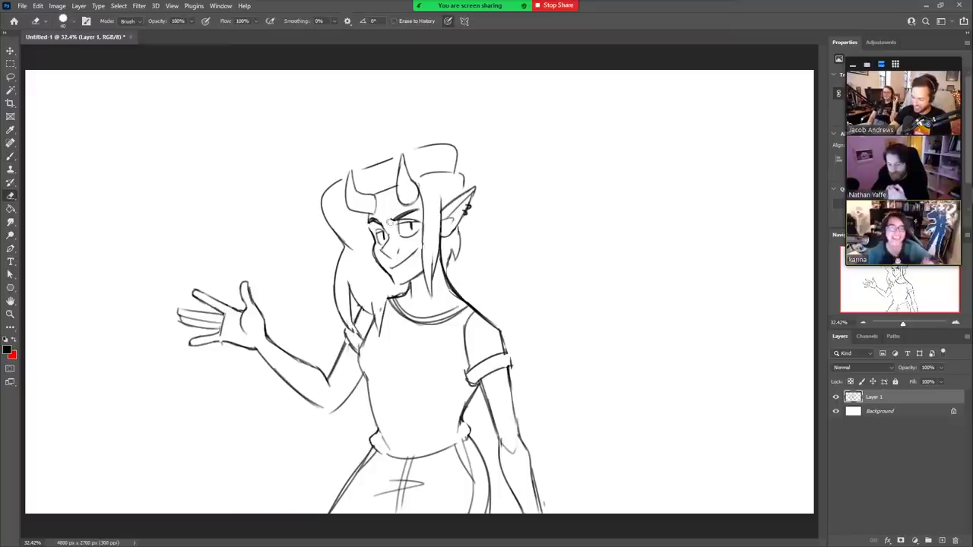
pyautogui.press('b')
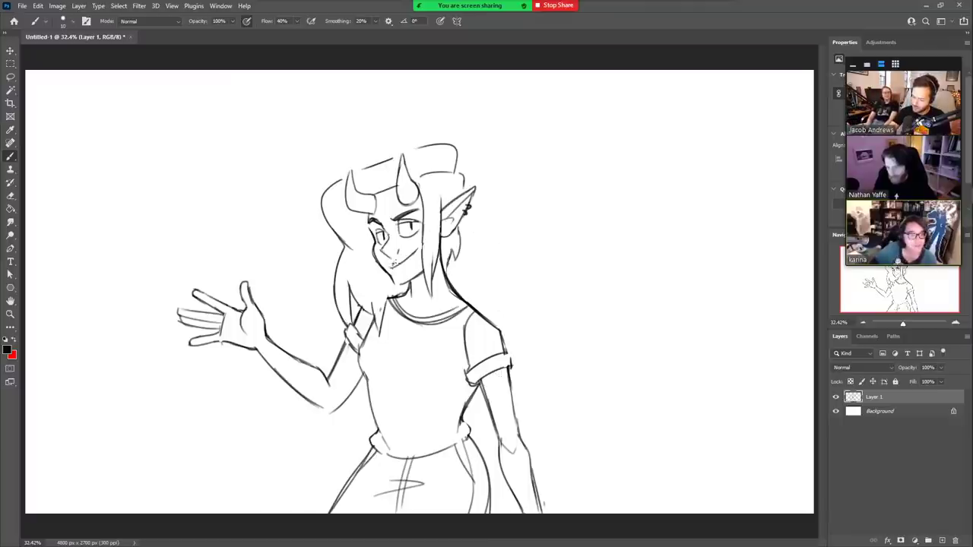
pyautogui.moveTo(393, 264); pyautogui.dragTo(418, 250)
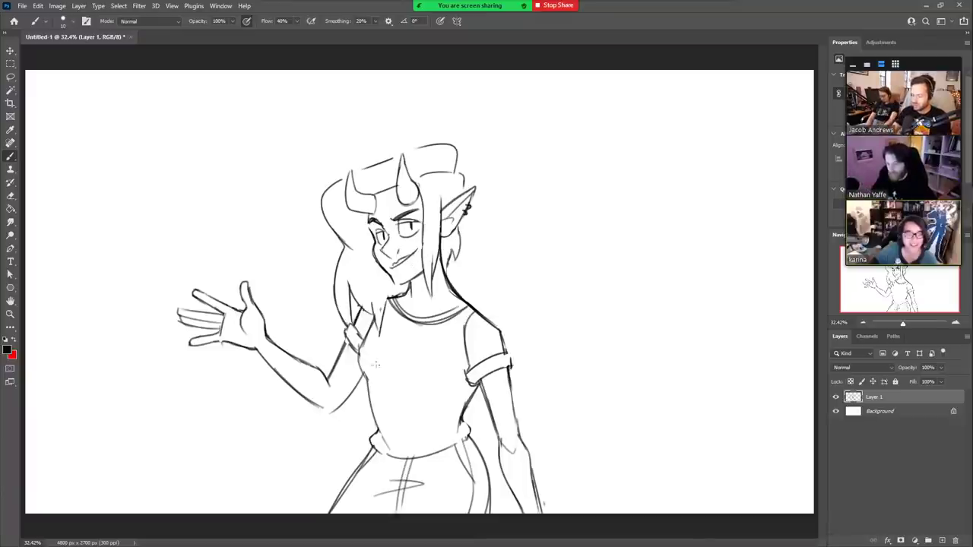
# - Sketch the word POST in large outlined letters across the front of the shirt
pyautogui.moveTo(384, 408)
pyautogui.mouseDown()
pyautogui.moveTo(378, 375)
pyautogui.moveTo(386, 416)
pyautogui.moveTo(380, 374)
pyautogui.moveTo(394, 386)
pyautogui.moveTo(385, 395)
pyautogui.moveTo(398, 389)
pyautogui.moveTo(398, 410)
pyautogui.moveTo(411, 402)
pyautogui.moveTo(400, 377)
pyautogui.mouseUp()
pyautogui.hotkey('ctrl', 'z')
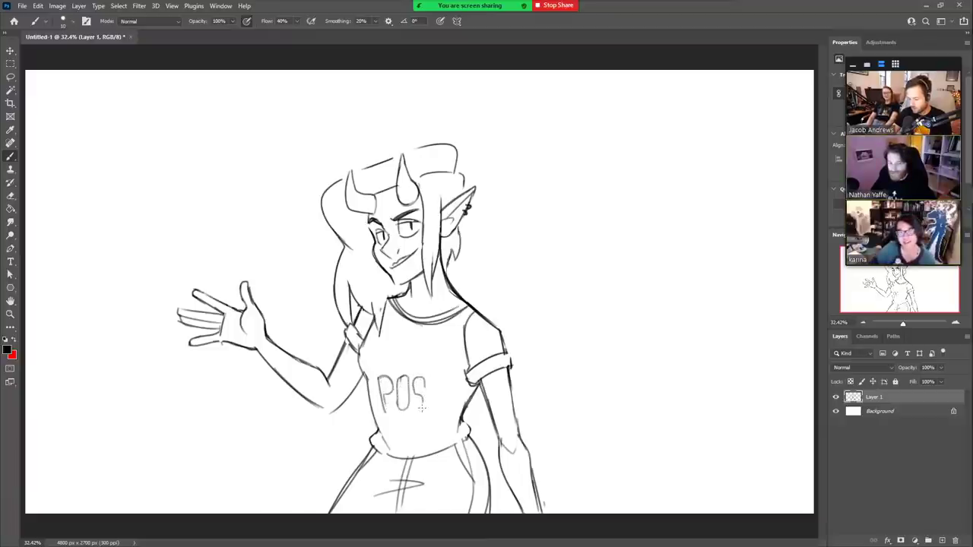
pyautogui.moveTo(414, 408); pyautogui.dragTo(423, 378)
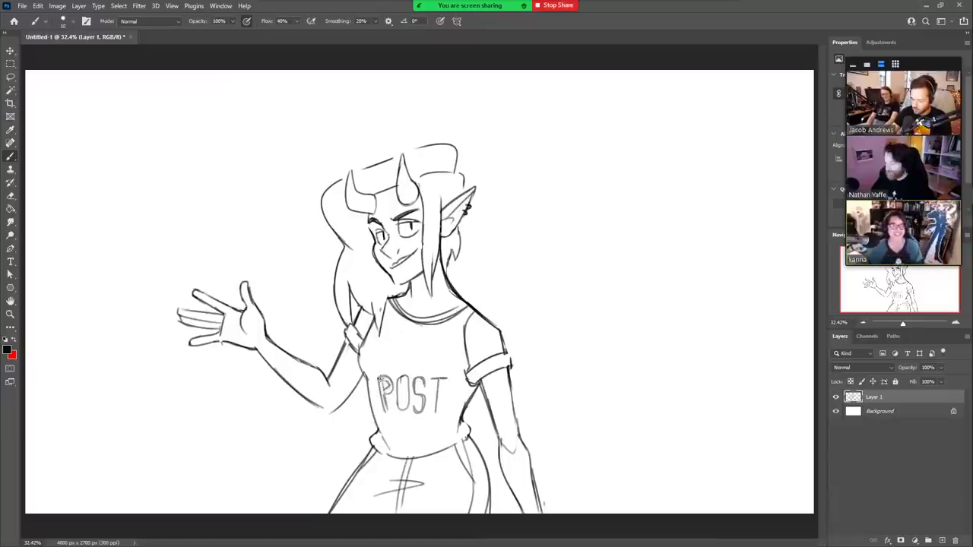
# - Thicken and shade the POST letters and write I'LL FIX IT IN in small capitals above them
pyautogui.moveTo(384, 380); pyautogui.dragTo(381, 400)
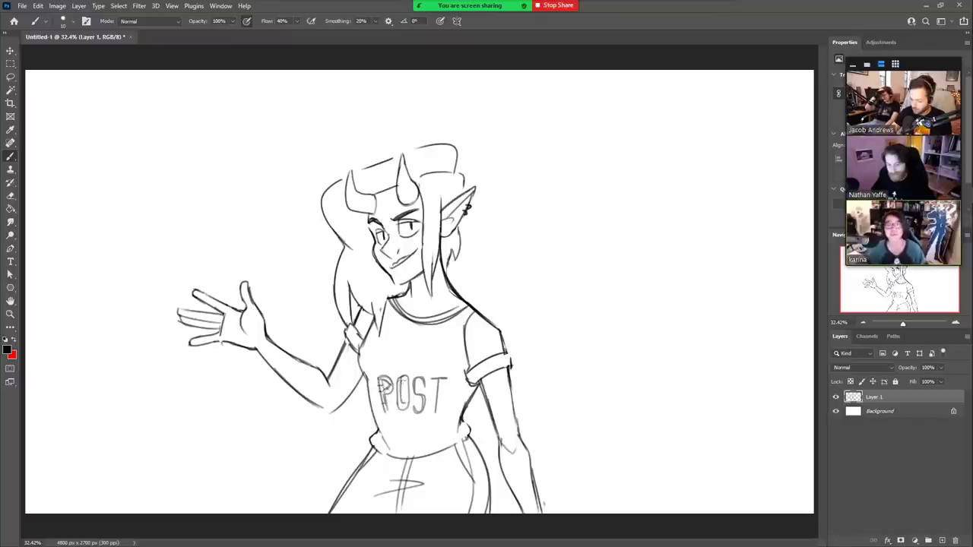
pyautogui.moveTo(398, 380); pyautogui.dragTo(406, 406)
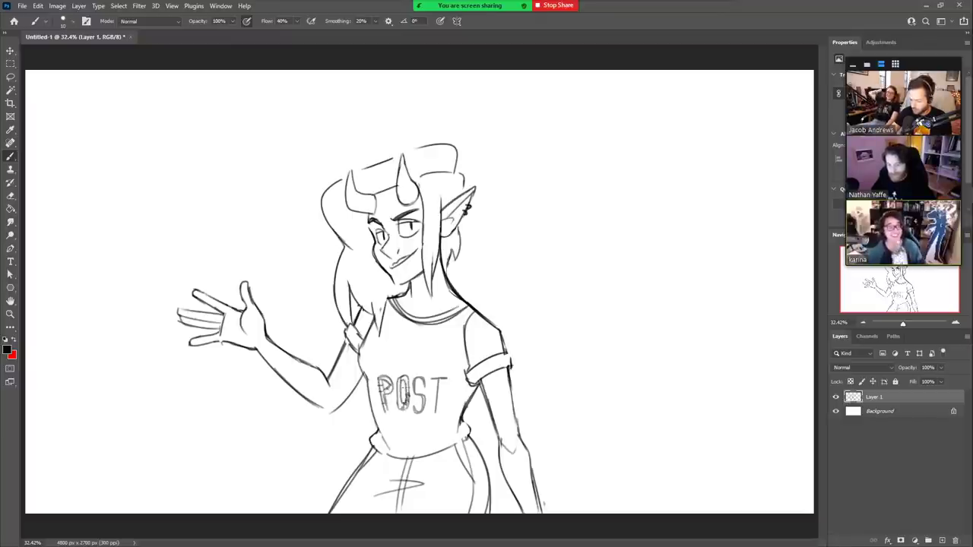
pyautogui.moveTo(400, 375); pyautogui.dragTo(398, 389)
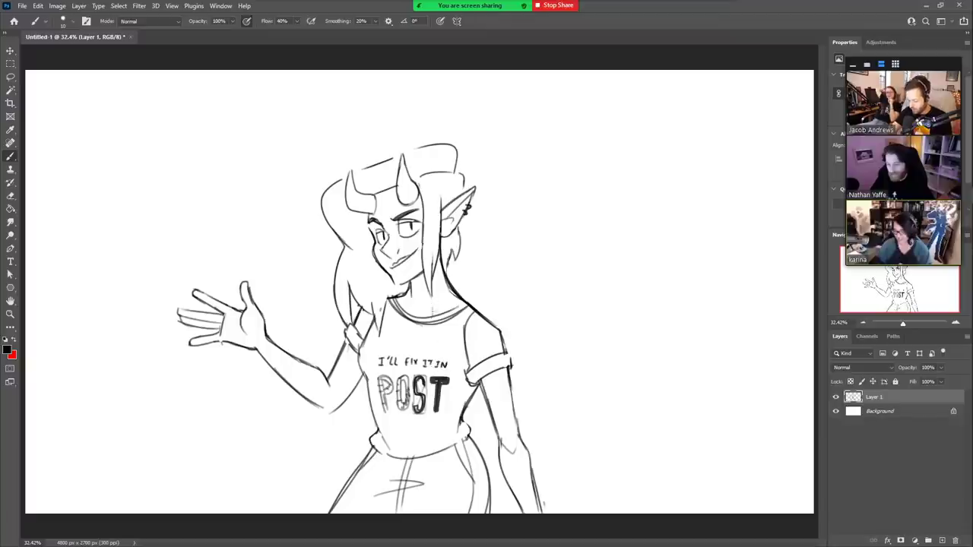
# - Lasso the shirt lettering, move it higher on the chest, transform it slightly to follow the torso, and deselect
pyautogui.press('l')
pyautogui.moveTo(418, 430)
pyautogui.mouseDown()
pyautogui.moveTo(381, 407)
pyautogui.moveTo(414, 341)
pyautogui.moveTo(448, 432)
pyautogui.moveTo(414, 430)
pyautogui.mouseUp()
pyautogui.press('v')
pyautogui.moveTo(438, 402); pyautogui.dragTo(440, 383)
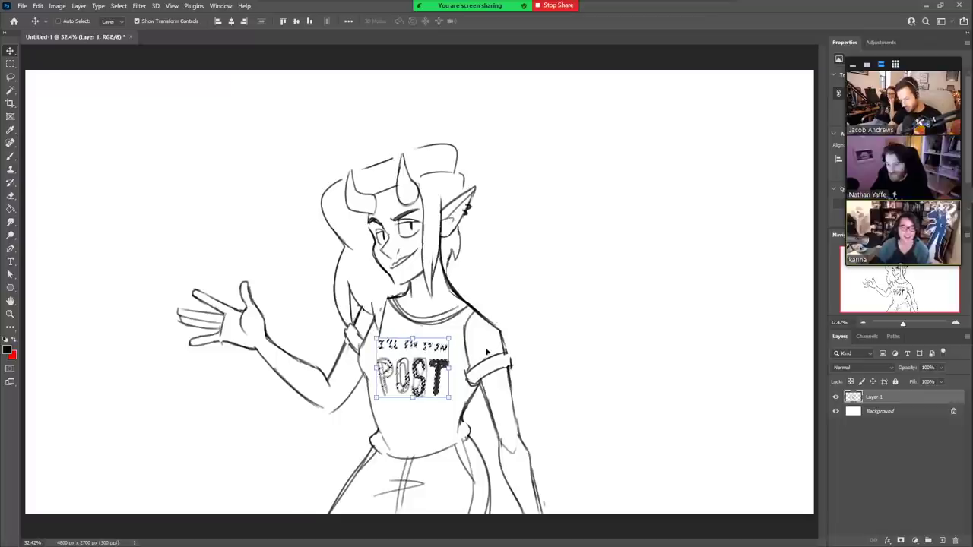
pyautogui.moveTo(453, 393); pyautogui.dragTo(435, 380)
pyautogui.press('Return')
pyautogui.hotkey('ctrl', 'd')
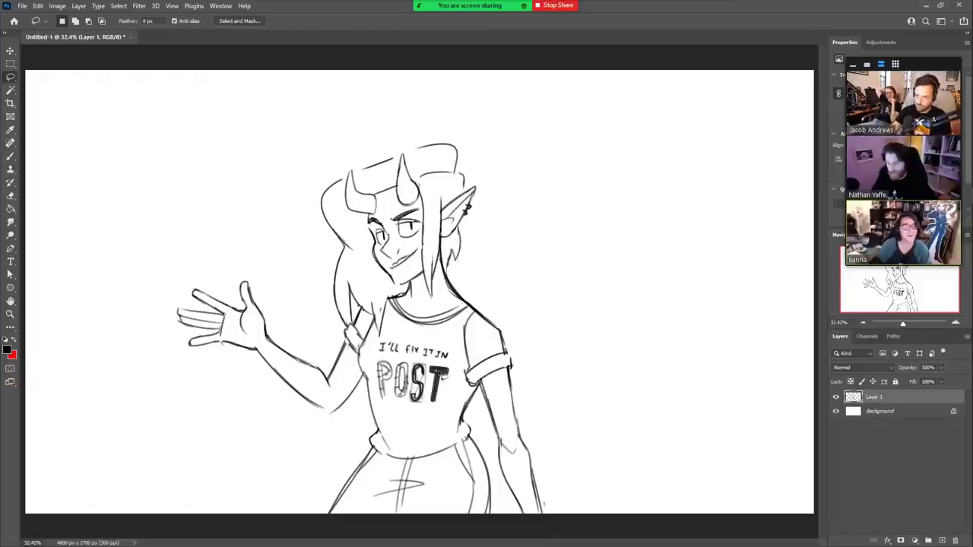
# - Draw a small box-shaped icon with a scribbled line beside it beneath the shirt's POST lettering
pyautogui.press('b')
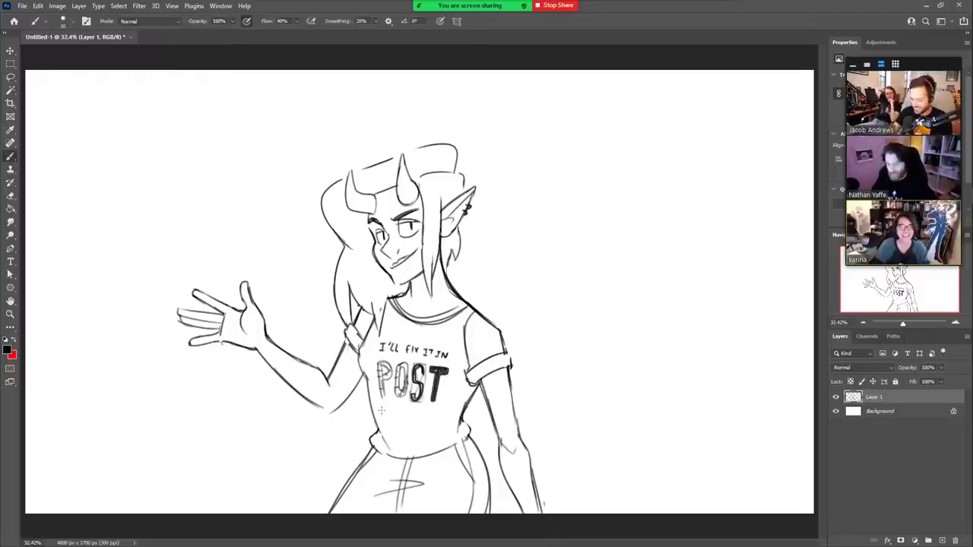
pyautogui.moveTo(385, 417)
pyautogui.mouseDown()
pyautogui.moveTo(393, 407)
pyautogui.moveTo(394, 417)
pyautogui.mouseUp()
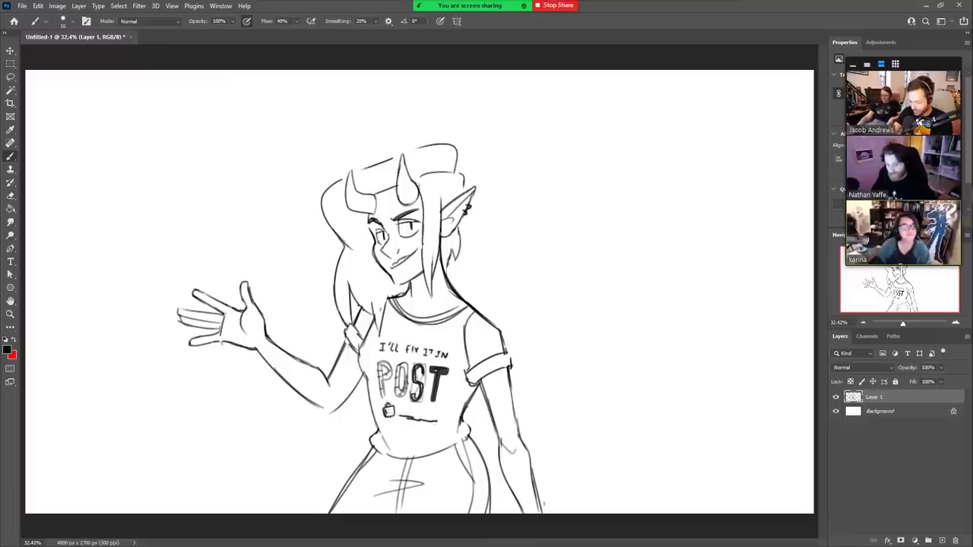
# - Shade in the small box icon beneath POST and clean up the shirt's sleeve cuffs with darker lines
pyautogui.moveTo(385, 406); pyautogui.dragTo(392, 415)
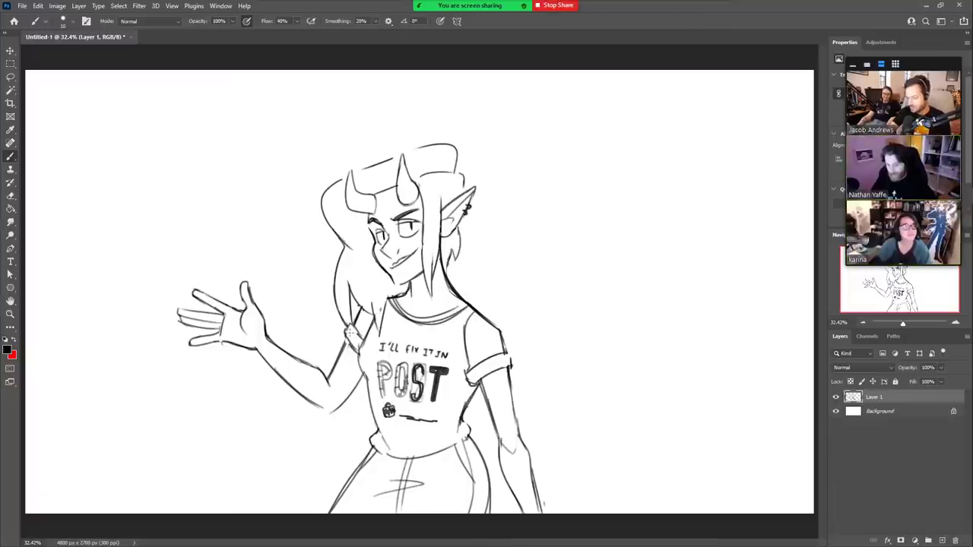
pyautogui.press('e')
pyautogui.press('b')
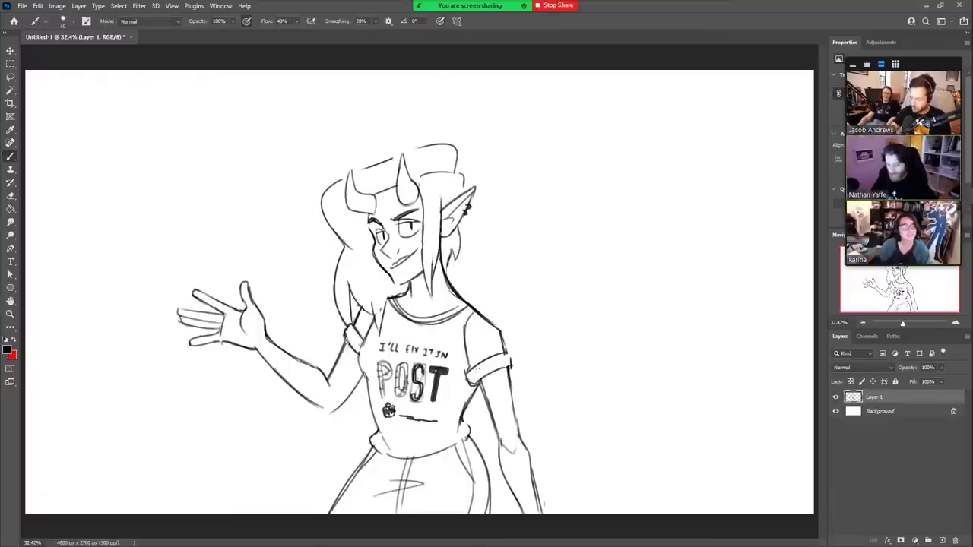
pyautogui.press('e')
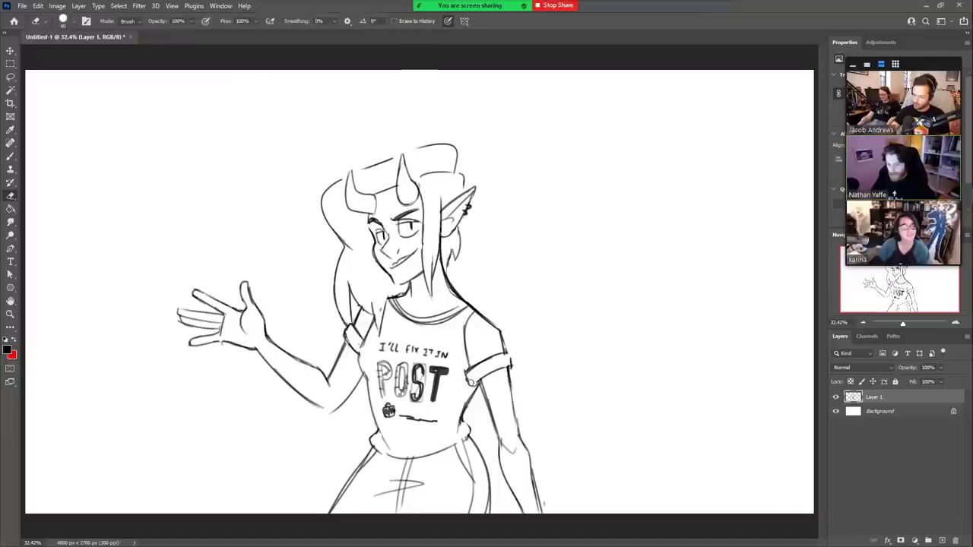
pyautogui.press('b')
pyautogui.moveTo(468, 385)
pyautogui.mouseDown()
pyautogui.moveTo(508, 355)
pyautogui.moveTo(511, 369)
pyautogui.mouseUp()
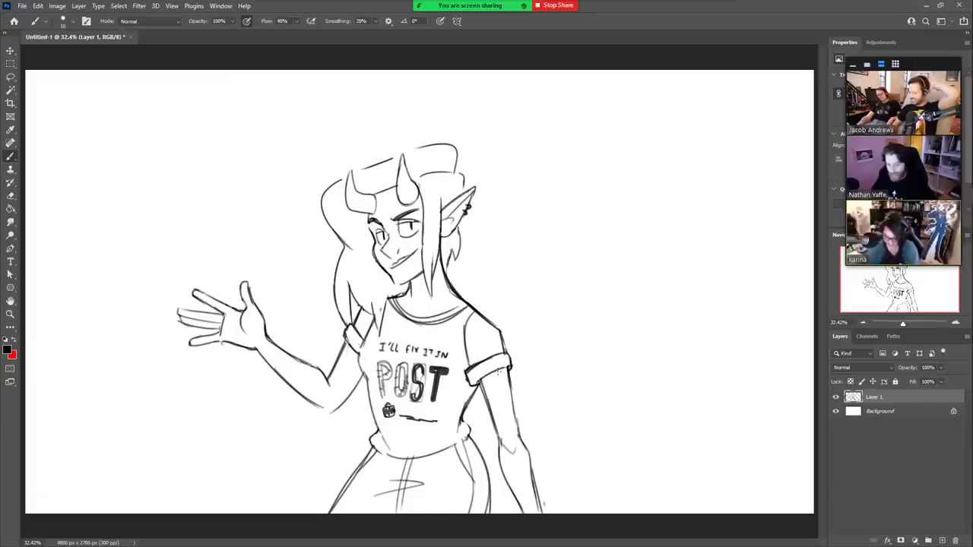
# - Add a new layer directly above the background and paint all of the character's hair dark grey beneath the line art
pyautogui.click(904, 413)
pyautogui.click(942, 541)
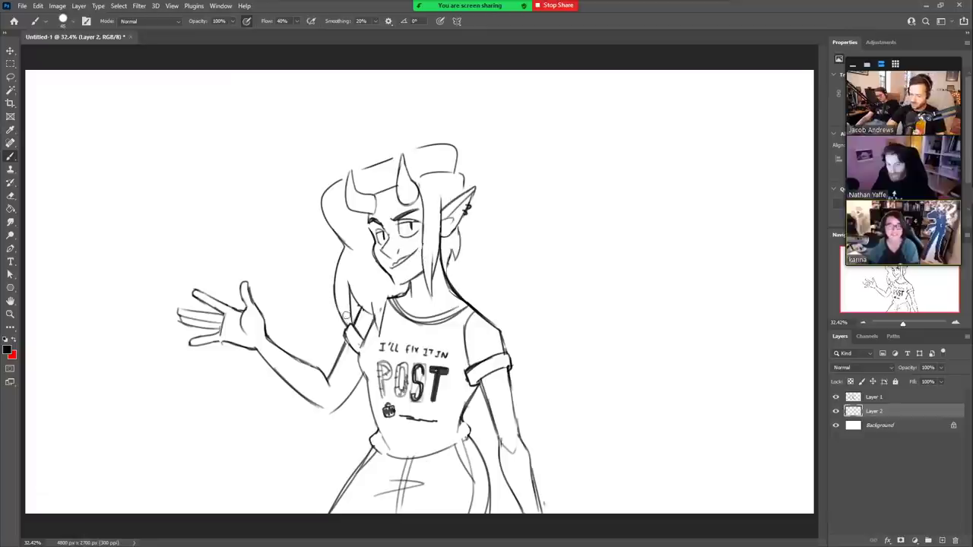
pyautogui.moveTo(347, 325)
pyautogui.mouseDown()
pyautogui.moveTo(344, 247)
pyautogui.moveTo(347, 319)
pyautogui.moveTo(350, 245)
pyautogui.moveTo(375, 322)
pyautogui.moveTo(381, 285)
pyautogui.moveTo(359, 263)
pyautogui.moveTo(366, 258)
pyautogui.moveTo(384, 293)
pyautogui.moveTo(405, 290)
pyautogui.moveTo(391, 285)
pyautogui.moveTo(370, 240)
pyautogui.moveTo(368, 260)
pyautogui.moveTo(351, 222)
pyautogui.moveTo(374, 248)
pyautogui.moveTo(363, 216)
pyautogui.moveTo(329, 213)
pyautogui.moveTo(327, 187)
pyautogui.moveTo(345, 179)
pyautogui.moveTo(359, 222)
pyautogui.moveTo(339, 197)
pyautogui.moveTo(346, 228)
pyautogui.mouseUp()
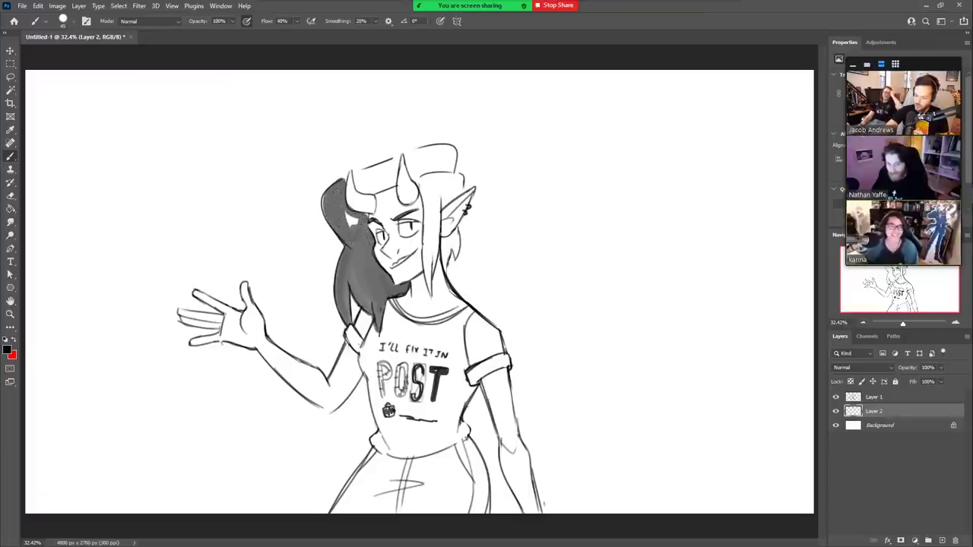
pyautogui.moveTo(378, 189)
pyautogui.mouseDown()
pyautogui.moveTo(365, 190)
pyautogui.moveTo(356, 175)
pyautogui.moveTo(399, 158)
pyautogui.moveTo(386, 185)
pyautogui.moveTo(367, 188)
pyautogui.moveTo(357, 173)
pyautogui.moveTo(392, 166)
pyautogui.moveTo(384, 183)
pyautogui.moveTo(419, 183)
pyautogui.moveTo(408, 157)
pyautogui.moveTo(419, 184)
pyautogui.moveTo(447, 147)
pyautogui.moveTo(456, 167)
pyautogui.moveTo(418, 175)
pyautogui.moveTo(447, 155)
pyautogui.moveTo(421, 166)
pyautogui.moveTo(433, 164)
pyautogui.mouseUp()
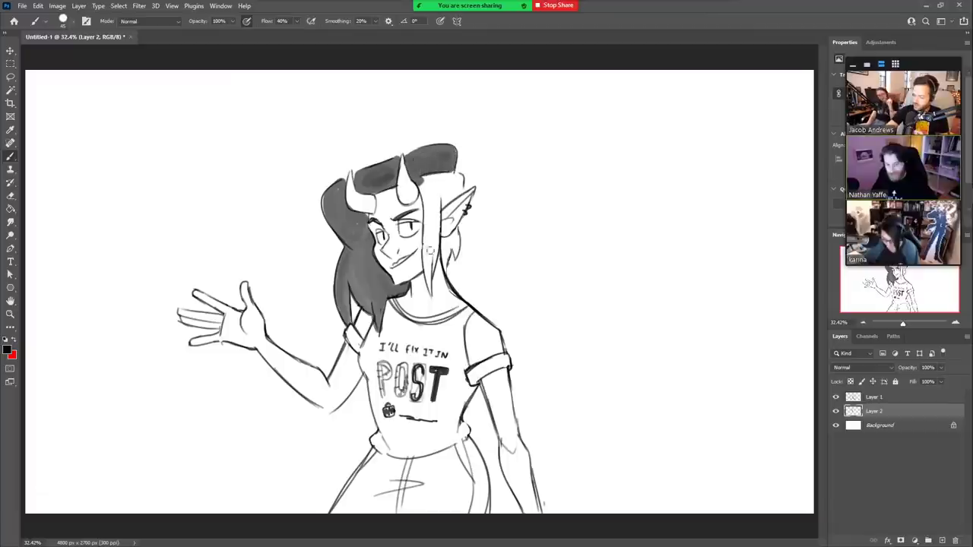
pyautogui.moveTo(430, 292)
pyautogui.mouseDown()
pyautogui.moveTo(433, 175)
pyautogui.moveTo(429, 240)
pyautogui.moveTo(423, 180)
pyautogui.moveTo(434, 230)
pyautogui.mouseUp()
pyautogui.moveTo(431, 177)
pyautogui.mouseDown()
pyautogui.moveTo(446, 202)
pyautogui.moveTo(444, 178)
pyautogui.moveTo(461, 187)
pyautogui.moveTo(446, 204)
pyautogui.moveTo(458, 181)
pyautogui.mouseUp()
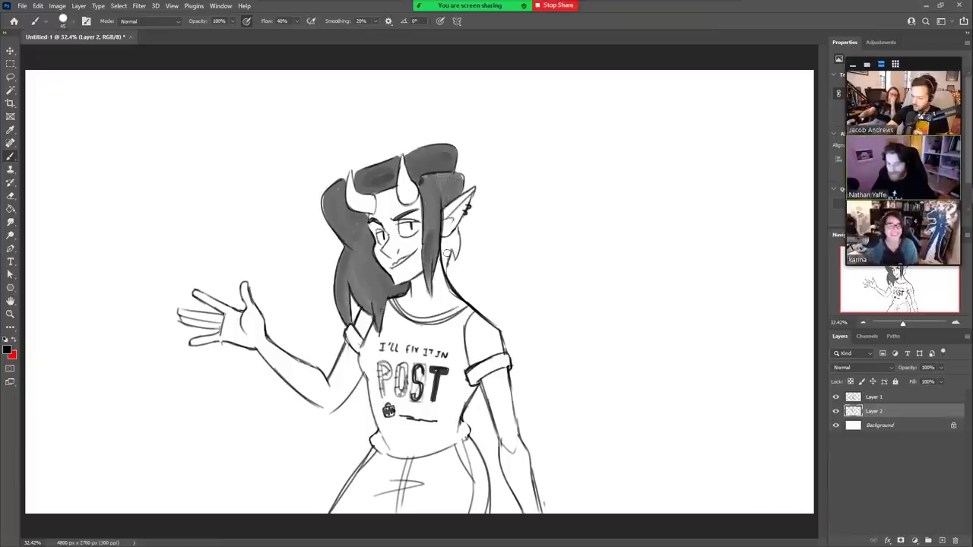
pyautogui.moveTo(447, 259)
pyautogui.mouseDown()
pyautogui.moveTo(446, 267)
pyautogui.moveTo(454, 237)
pyautogui.mouseUp()
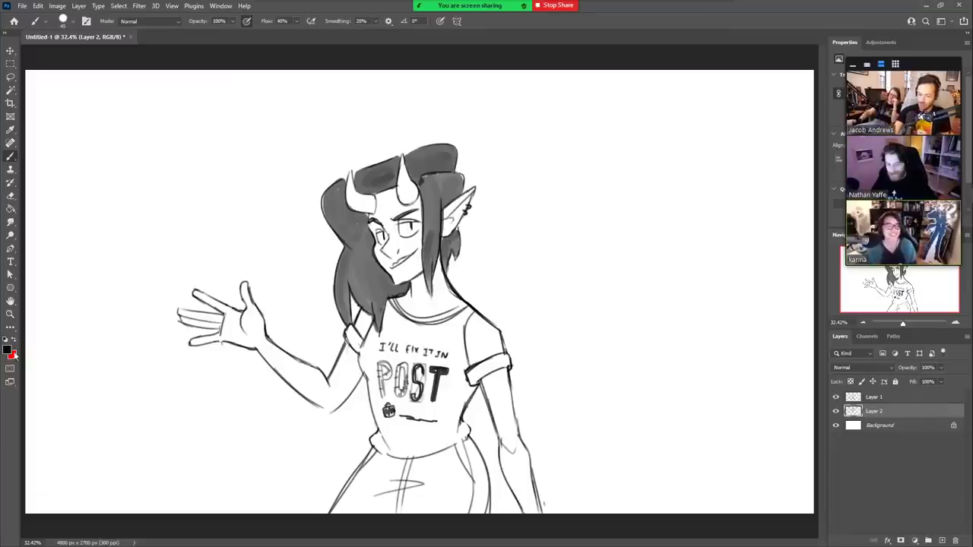
# - Set the foreground colour to a pale golden yellow and paint both horns with it
pyautogui.click(14, 340)
pyautogui.click(6, 350)
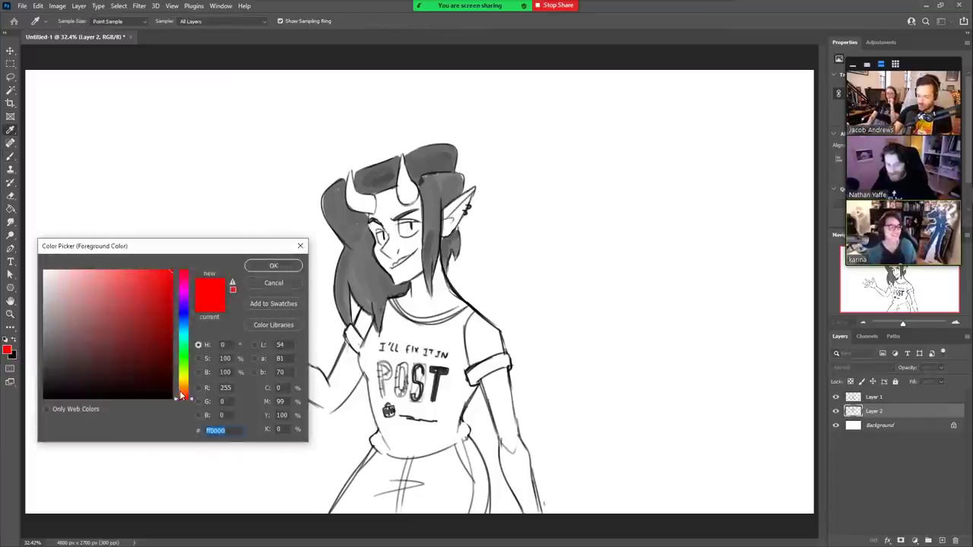
pyautogui.moveTo(181, 393); pyautogui.dragTo(185, 385)
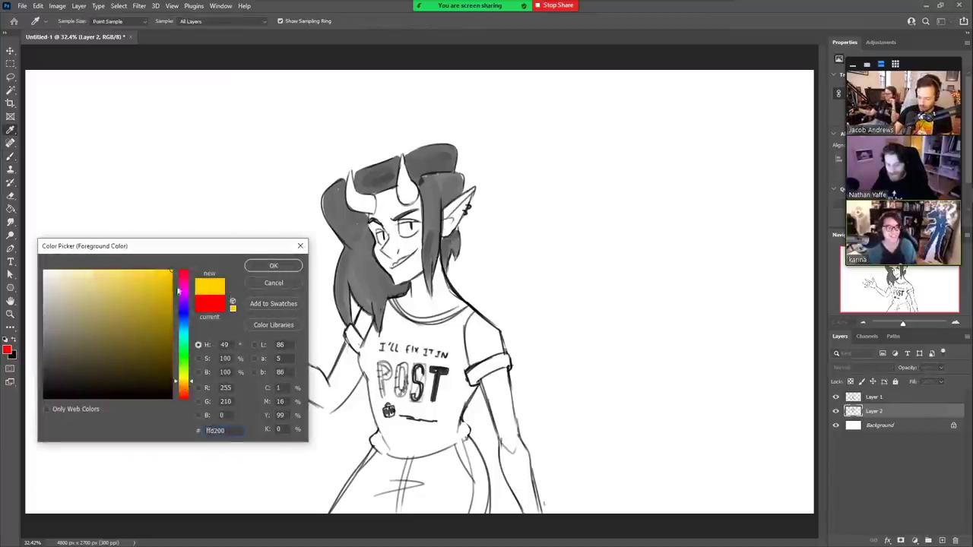
pyautogui.moveTo(105, 280)
pyautogui.mouseDown()
pyautogui.moveTo(99, 268)
pyautogui.moveTo(111, 254)
pyautogui.mouseUp()
pyautogui.click(273, 266)
pyautogui.press('b')
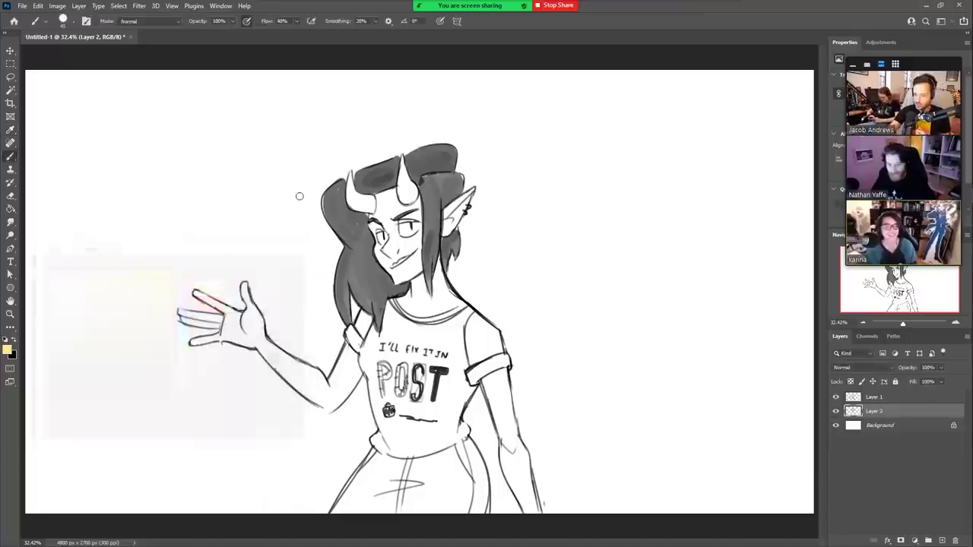
pyautogui.moveTo(355, 203)
pyautogui.mouseDown()
pyautogui.moveTo(350, 177)
pyautogui.moveTo(354, 195)
pyautogui.moveTo(371, 198)
pyautogui.moveTo(356, 205)
pyautogui.moveTo(408, 187)
pyautogui.moveTo(406, 199)
pyautogui.moveTo(411, 185)
pyautogui.moveTo(411, 201)
pyautogui.moveTo(402, 177)
pyautogui.moveTo(416, 198)
pyautogui.mouseUp()
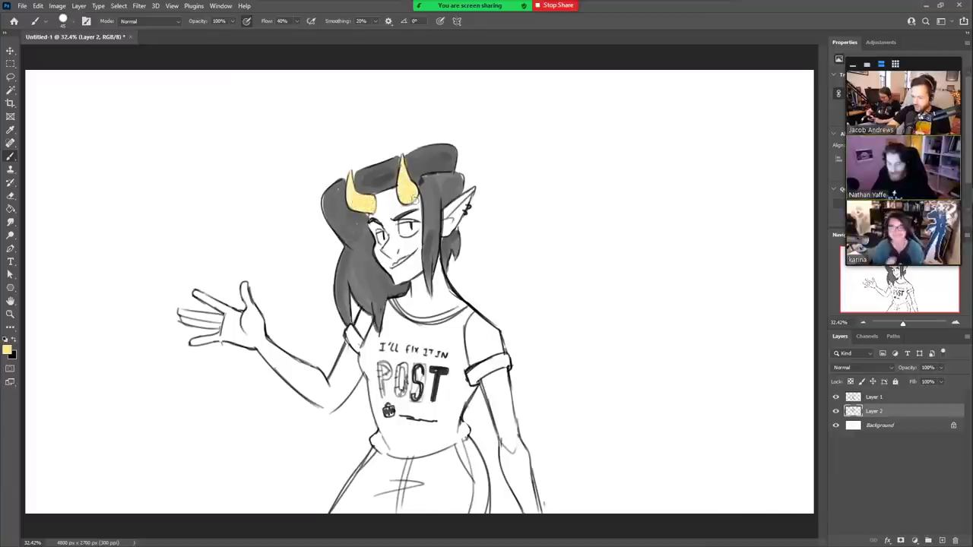
# - Fill the whole T-shirt with the pale yellow, and paint the trousers dark grey using black at the brush's reduced flow
pyautogui.moveTo(360, 345)
pyautogui.mouseDown()
pyautogui.moveTo(349, 337)
pyautogui.moveTo(367, 313)
pyautogui.moveTo(370, 376)
pyautogui.moveTo(373, 327)
pyautogui.moveTo(382, 351)
pyautogui.moveTo(389, 308)
pyautogui.moveTo(432, 320)
pyautogui.moveTo(469, 309)
pyautogui.moveTo(495, 327)
pyautogui.moveTo(498, 352)
pyautogui.moveTo(479, 361)
pyautogui.moveTo(468, 318)
pyautogui.moveTo(486, 358)
pyautogui.moveTo(495, 350)
pyautogui.moveTo(480, 367)
pyautogui.moveTo(502, 358)
pyautogui.moveTo(506, 367)
pyautogui.moveTo(490, 364)
pyautogui.moveTo(461, 321)
pyautogui.moveTo(445, 342)
pyautogui.moveTo(393, 363)
pyautogui.moveTo(394, 318)
pyautogui.moveTo(419, 370)
pyautogui.moveTo(399, 322)
pyautogui.moveTo(419, 335)
pyautogui.moveTo(459, 317)
pyautogui.moveTo(443, 344)
pyautogui.moveTo(371, 354)
pyautogui.moveTo(378, 410)
pyautogui.moveTo(389, 372)
pyautogui.moveTo(399, 422)
pyautogui.moveTo(413, 431)
pyautogui.moveTo(430, 346)
pyautogui.moveTo(424, 427)
pyautogui.moveTo(461, 346)
pyautogui.moveTo(434, 424)
pyautogui.moveTo(462, 382)
pyautogui.mouseUp()
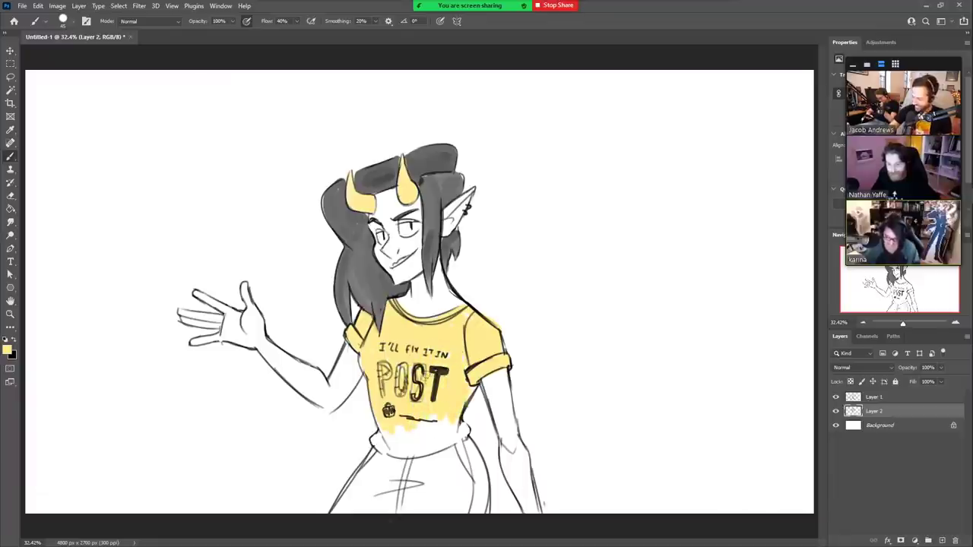
pyautogui.moveTo(430, 417)
pyautogui.mouseDown()
pyautogui.moveTo(408, 438)
pyautogui.moveTo(375, 442)
pyautogui.moveTo(384, 435)
pyautogui.moveTo(406, 452)
pyautogui.moveTo(406, 426)
pyautogui.moveTo(397, 451)
pyautogui.moveTo(398, 436)
pyautogui.moveTo(424, 452)
pyautogui.moveTo(451, 444)
pyautogui.moveTo(427, 415)
pyautogui.moveTo(436, 413)
pyautogui.moveTo(453, 443)
pyautogui.mouseUp()
pyautogui.moveTo(468, 402); pyautogui.dragTo(472, 384)
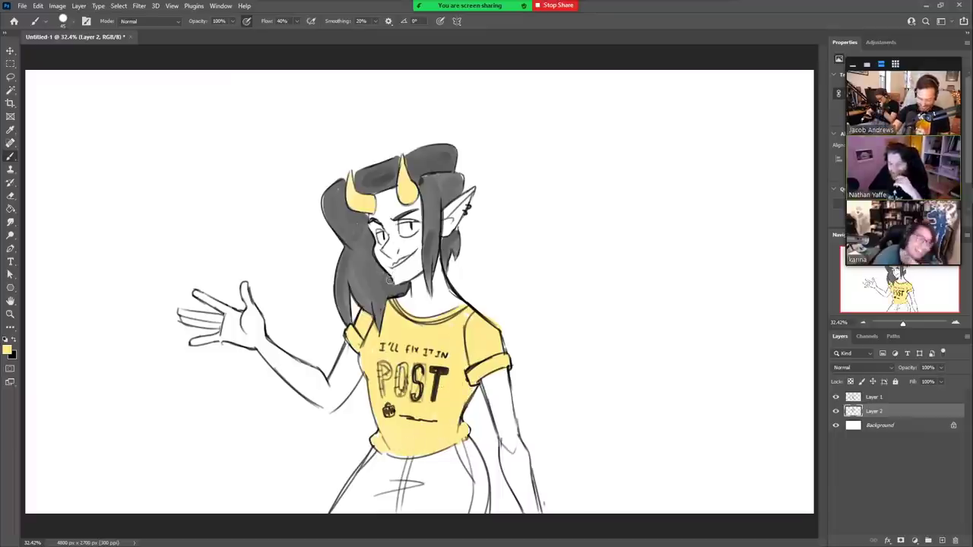
pyautogui.press('x')
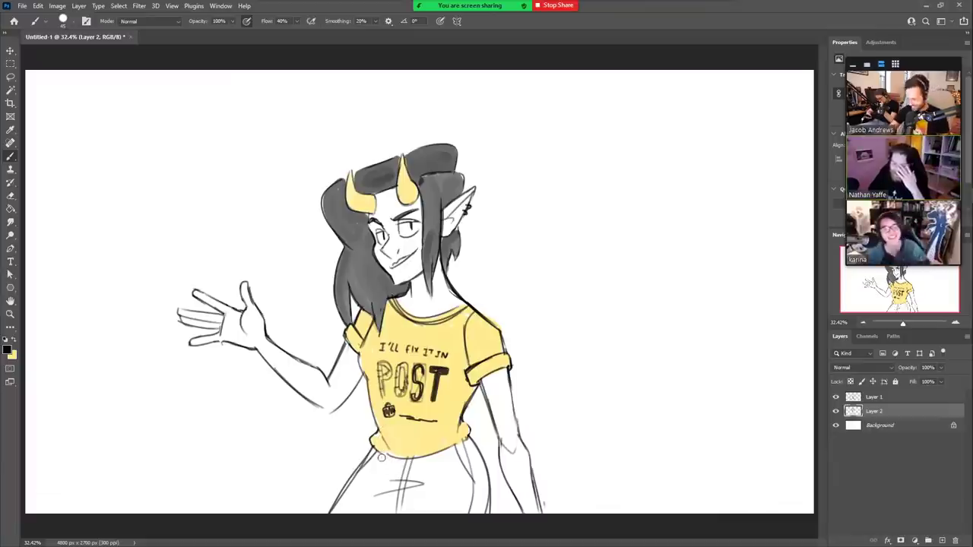
pyautogui.moveTo(469, 442)
pyautogui.mouseDown()
pyautogui.moveTo(424, 463)
pyautogui.moveTo(371, 456)
pyautogui.moveTo(332, 509)
pyautogui.moveTo(363, 483)
pyautogui.moveTo(356, 498)
pyautogui.moveTo(380, 455)
pyautogui.moveTo(368, 522)
pyautogui.moveTo(397, 475)
pyautogui.moveTo(379, 521)
pyautogui.moveTo(398, 492)
pyautogui.moveTo(410, 485)
pyautogui.moveTo(393, 499)
pyautogui.moveTo(429, 475)
pyautogui.moveTo(425, 510)
pyautogui.moveTo(451, 492)
pyautogui.moveTo(467, 461)
pyautogui.moveTo(486, 496)
pyautogui.moveTo(477, 509)
pyautogui.moveTo(479, 478)
pyautogui.mouseUp()
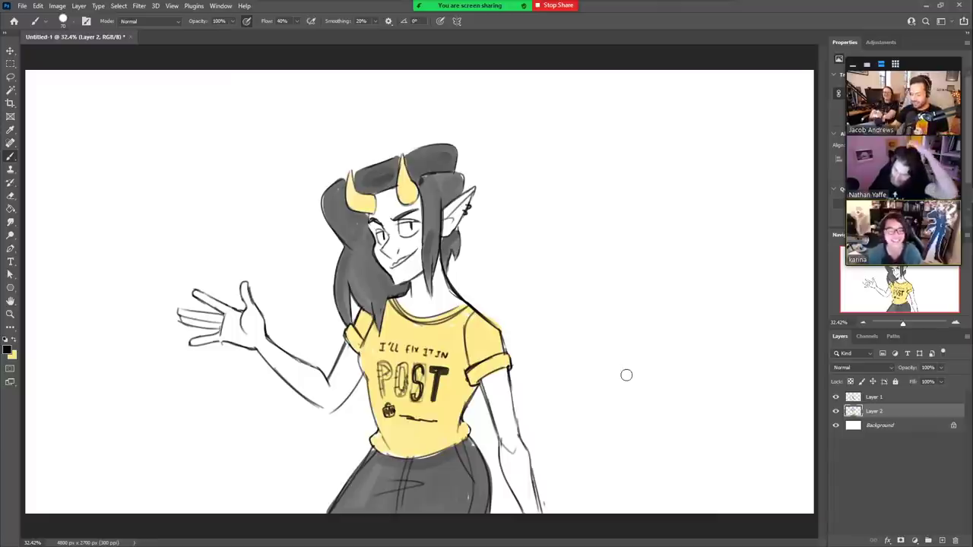
# - Set the foreground colour to black and draw two diamonds and a few tiny sparkles above the raised hand, undoing a stray mark
pyautogui.keyDown('alt'); pyautogui.click(362, 493); pyautogui.keyUp('alt')
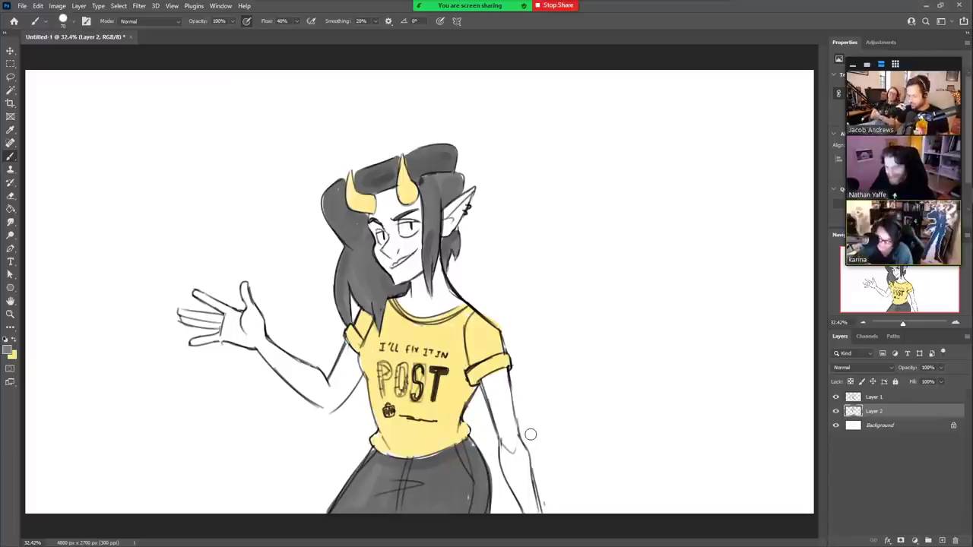
pyautogui.press('x')
pyautogui.click(7, 351)
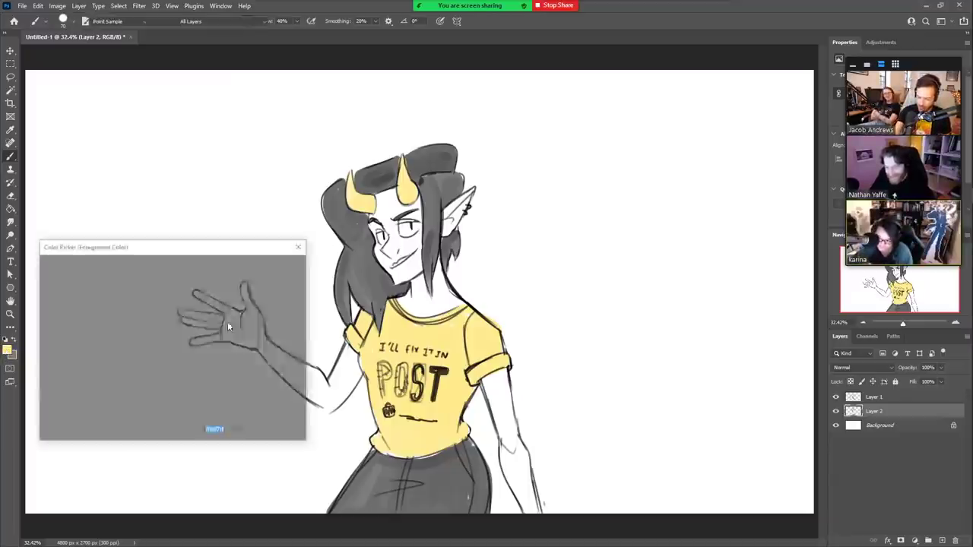
pyautogui.moveTo(99, 380); pyautogui.dragTo(44, 398)
pyautogui.click(273, 265)
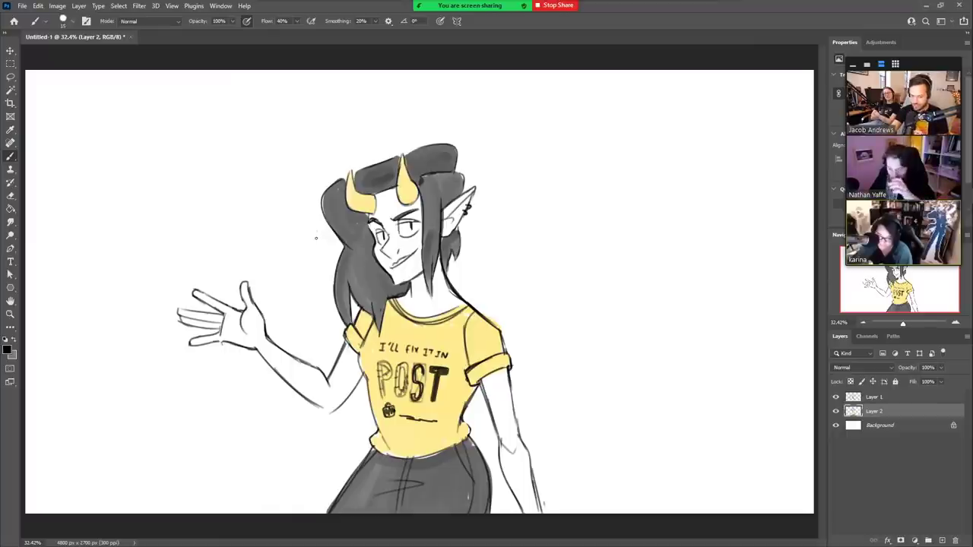
pyautogui.moveTo(250, 212); pyautogui.dragTo(267, 251)
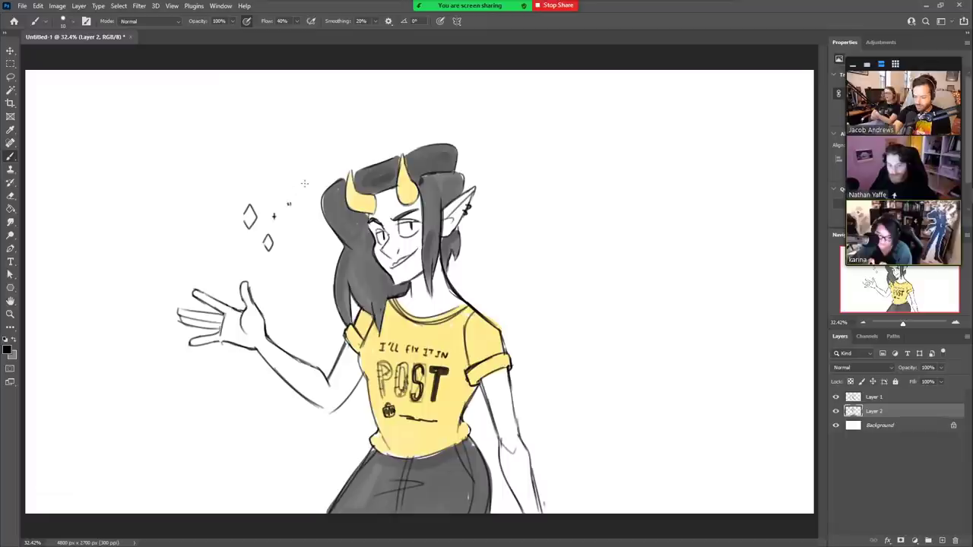
pyautogui.hotkey('ctrl', 'z')
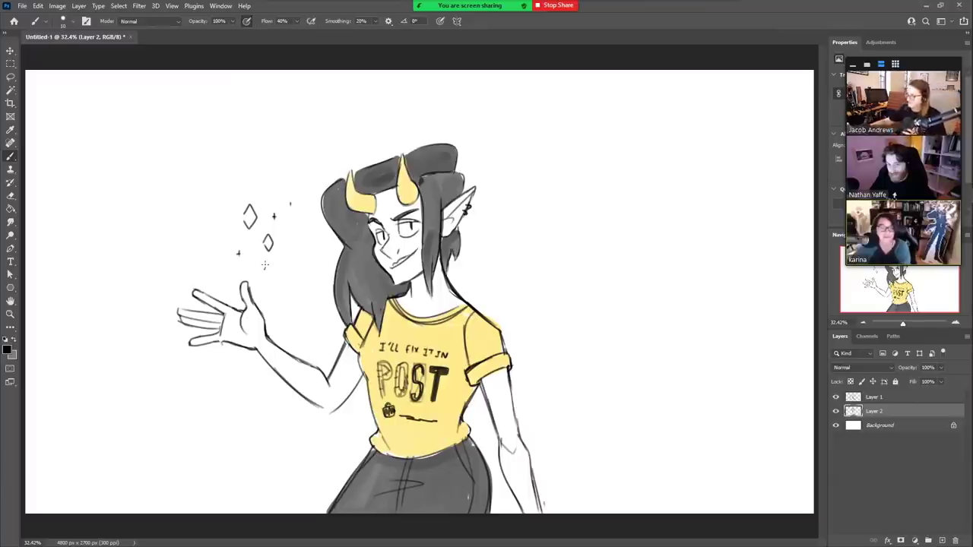
# - Switch to the Pencil tool, group the line art and colour layers, hide the group, and add a new empty layer above it
pyautogui.rightClick(10, 162)
pyautogui.click(45, 167)
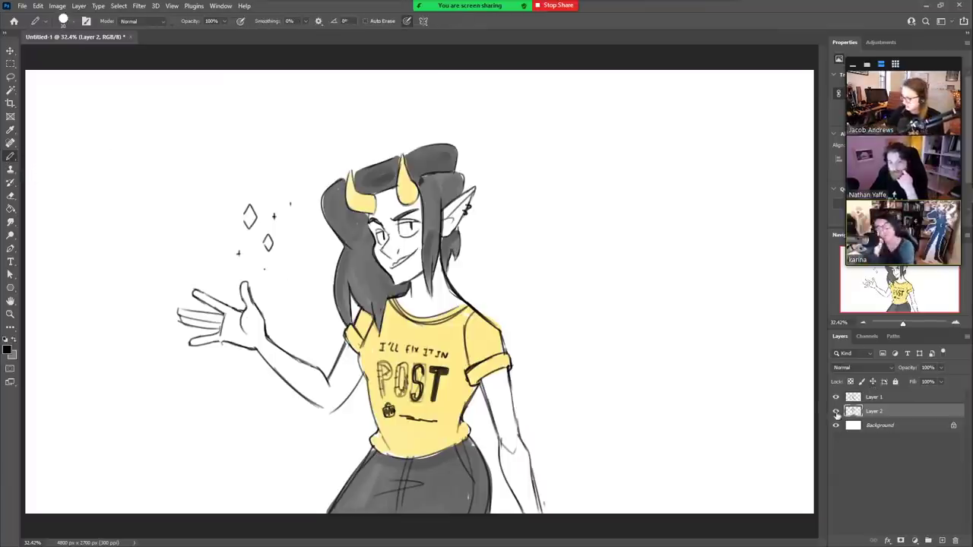
pyautogui.keyDown('shift'); pyautogui.click(904, 396); pyautogui.keyUp('shift')
pyautogui.click(904, 396)
pyautogui.keyDown('shift'); pyautogui.click(903, 411); pyautogui.keyUp('shift')
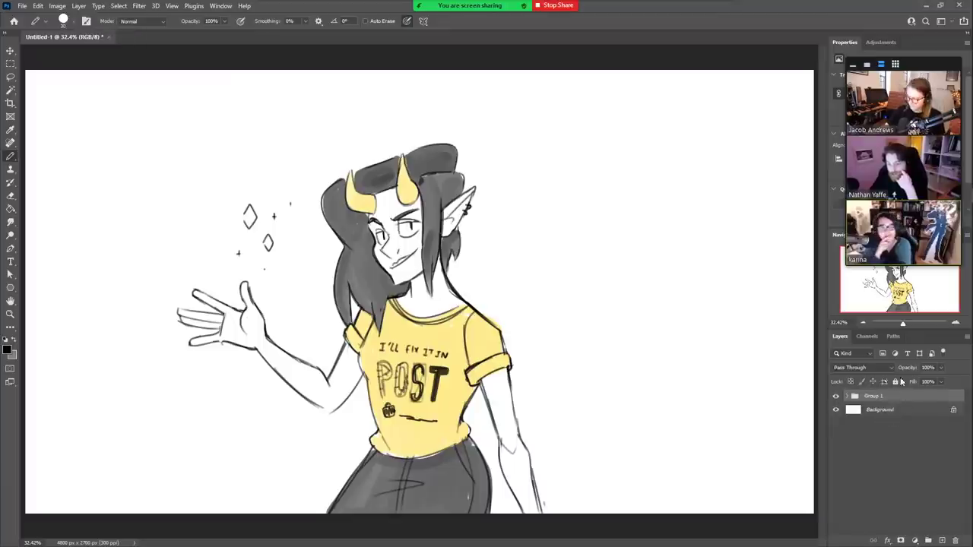
pyautogui.hotkey('ctrl', 'g')
pyautogui.click(836, 396)
pyautogui.click(943, 541)
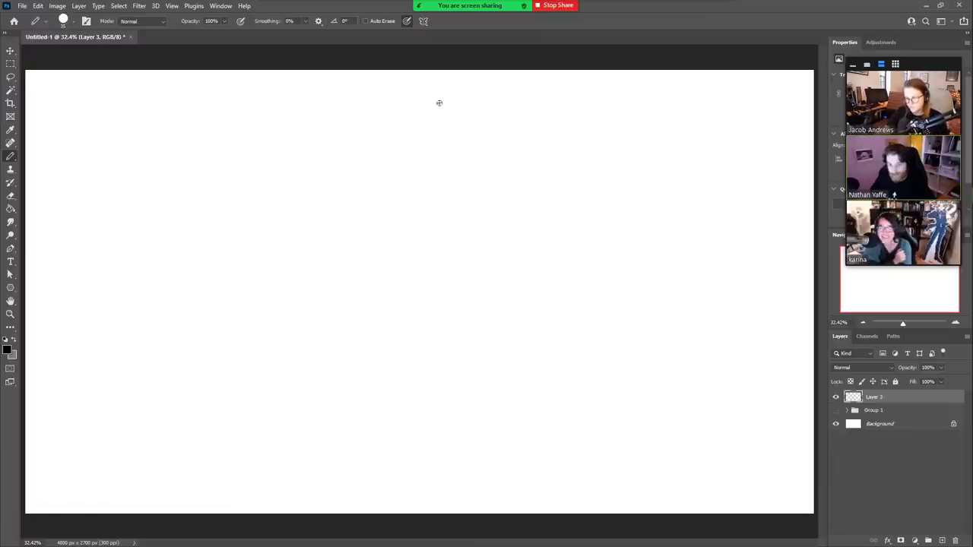
pyautogui.moveTo(417, 132)
pyautogui.mouseDown()
pyautogui.moveTo(410, 203)
pyautogui.moveTo(440, 290)
pyautogui.moveTo(498, 286)
pyautogui.mouseUp()
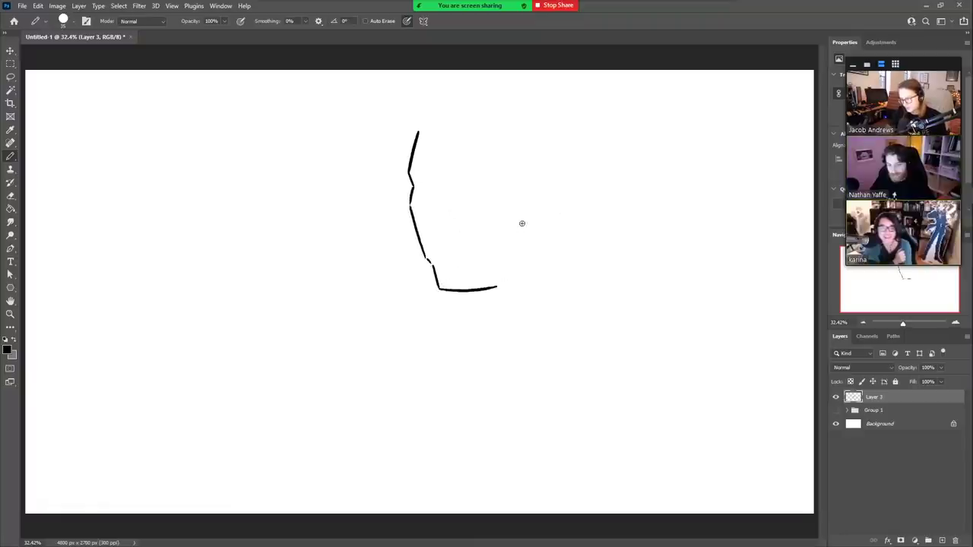
pyautogui.moveTo(530, 178); pyautogui.dragTo(527, 248)
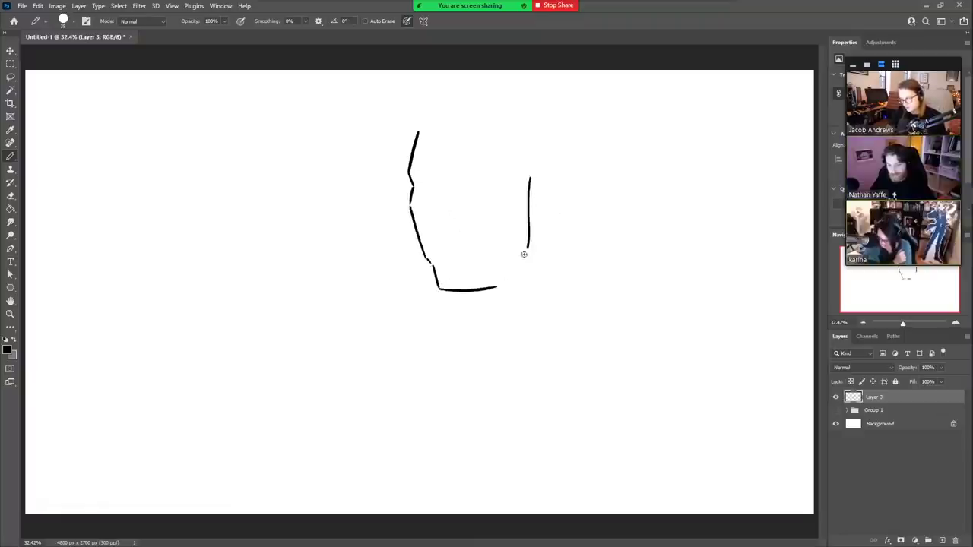
pyautogui.hotkey('ctrl', 'z')
pyautogui.moveTo(531, 167)
pyautogui.mouseDown()
pyautogui.moveTo(526, 243)
pyautogui.moveTo(467, 294)
pyautogui.mouseUp()
pyautogui.hotkey('ctrl', 'z')
pyautogui.moveTo(526, 248)
pyautogui.mouseDown()
pyautogui.moveTo(506, 278)
pyautogui.moveTo(467, 301)
pyautogui.moveTo(533, 245)
pyautogui.mouseUp()
pyautogui.press('e')
pyautogui.press('b')
pyautogui.press('e')
pyautogui.moveTo(531, 166)
pyautogui.mouseDown()
pyautogui.moveTo(528, 235)
pyautogui.moveTo(527, 226)
pyautogui.mouseUp()
pyautogui.press('b')
pyautogui.moveTo(409, 170); pyautogui.dragTo(430, 175)
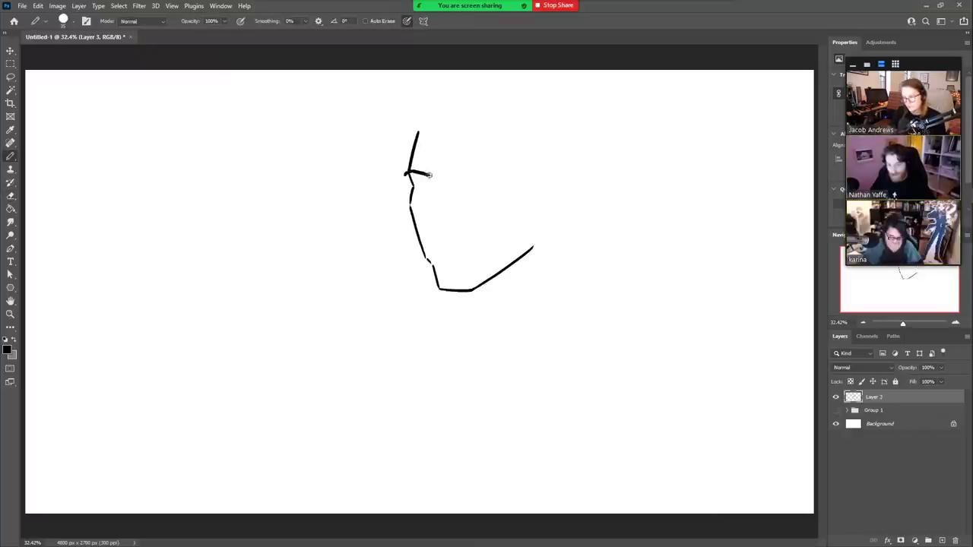
pyautogui.press('l')
pyautogui.moveTo(403, 335)
pyautogui.mouseDown()
pyautogui.moveTo(577, 233)
pyautogui.moveTo(334, 292)
pyautogui.mouseUp()
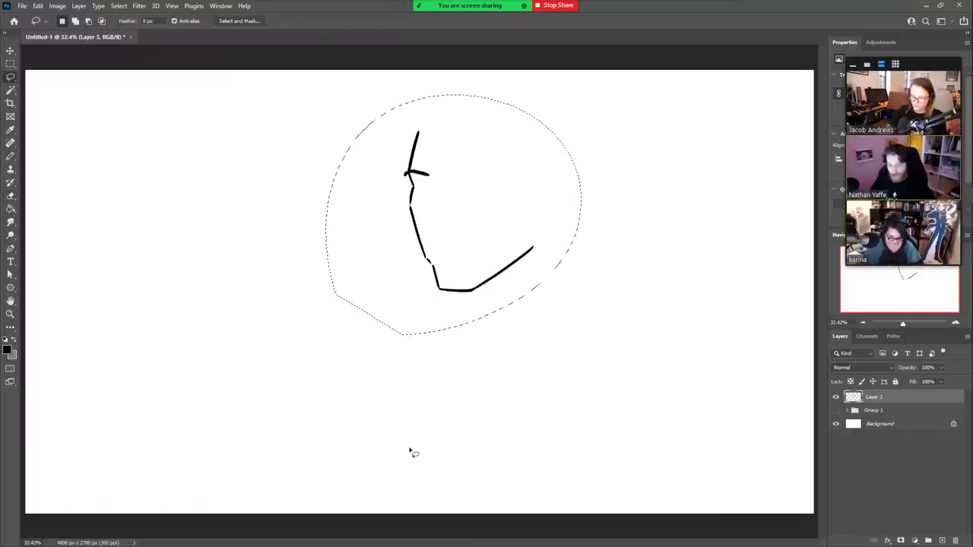
pyautogui.press('Delete')
pyautogui.hotkey('ctrl', 'd')
# - Draw an angular nose profile with short nostril marks in black pencil in the upper middle of the blank canvas
pyautogui.press('b')
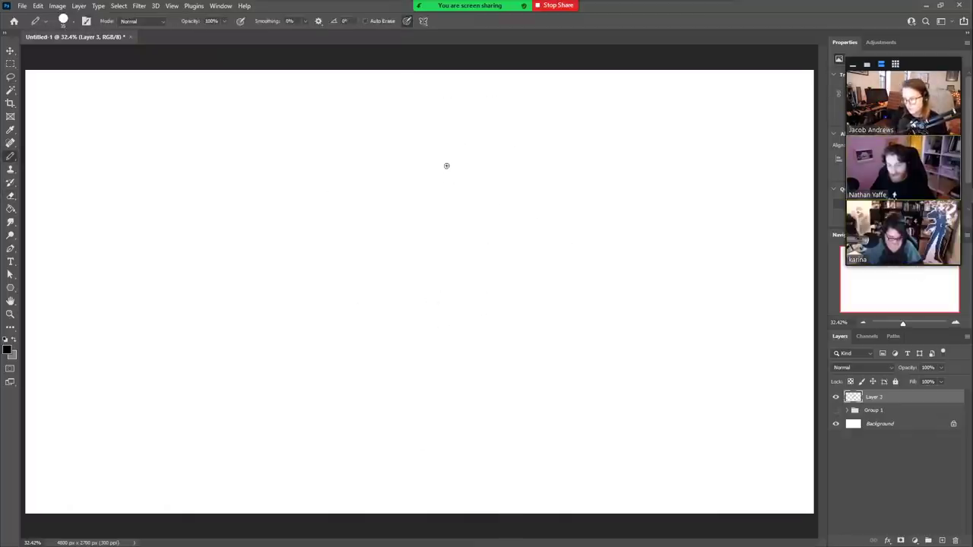
pyautogui.moveTo(445, 165); pyautogui.dragTo(442, 231)
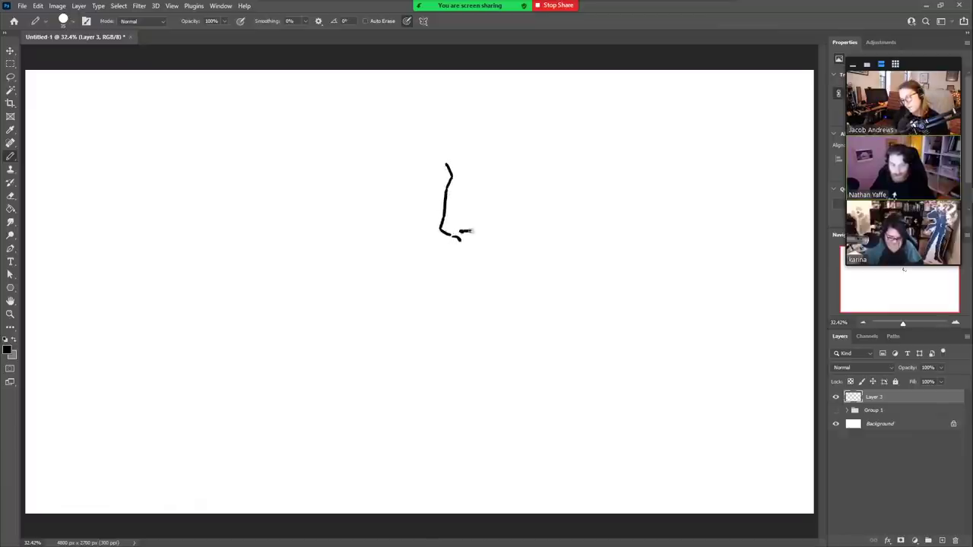
pyautogui.moveTo(471, 231); pyautogui.dragTo(481, 234)
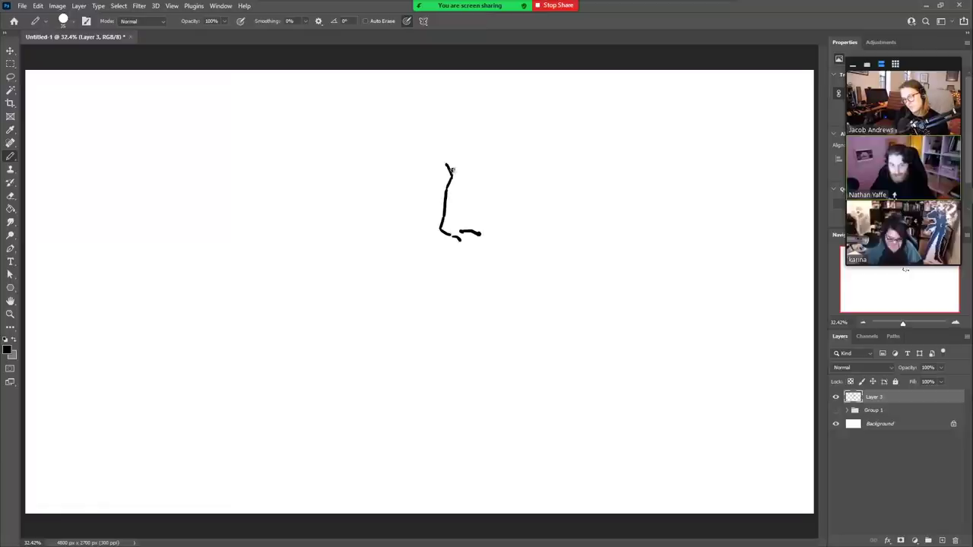
# - Draw a thick solid black eyebrow extending left from the top of the nose bridge, and trim its edges with the Eraser
pyautogui.moveTo(451, 171)
pyautogui.mouseDown()
pyautogui.moveTo(408, 182)
pyautogui.moveTo(419, 169)
pyautogui.moveTo(447, 165)
pyautogui.moveTo(417, 169)
pyautogui.moveTo(410, 184)
pyautogui.moveTo(445, 174)
pyautogui.moveTo(406, 179)
pyautogui.moveTo(417, 167)
pyautogui.moveTo(448, 169)
pyautogui.moveTo(412, 174)
pyautogui.moveTo(433, 209)
pyautogui.moveTo(418, 162)
pyautogui.moveTo(403, 181)
pyautogui.moveTo(424, 154)
pyautogui.moveTo(404, 186)
pyautogui.mouseUp()
pyautogui.press('e')
pyautogui.press('b')
pyautogui.press('e')
pyautogui.press('b')
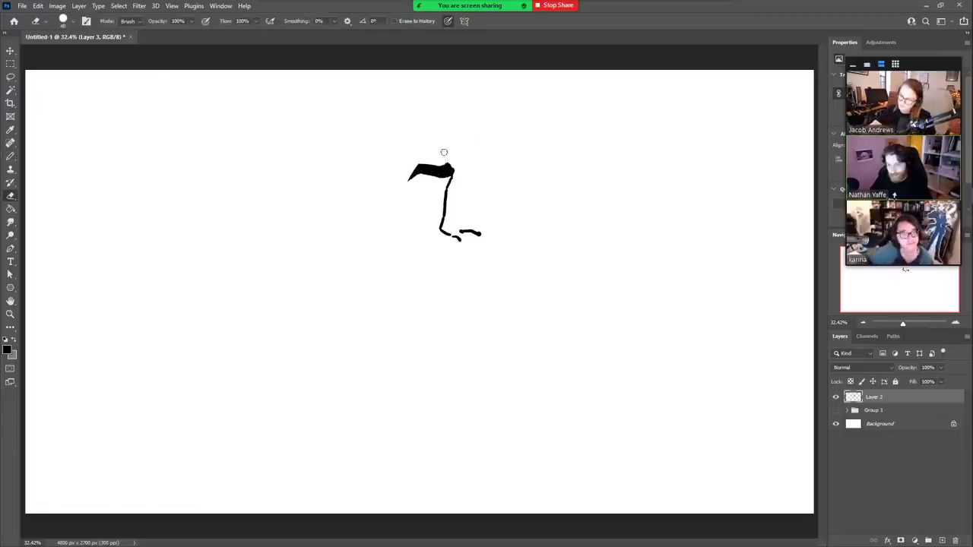
# - Redraw the nose bridge with a sharper angle below the brow and reshape the nostril into a small rounded form, trimming with the Eraser
pyautogui.moveTo(453, 168); pyautogui.dragTo(439, 230)
pyautogui.press('e')
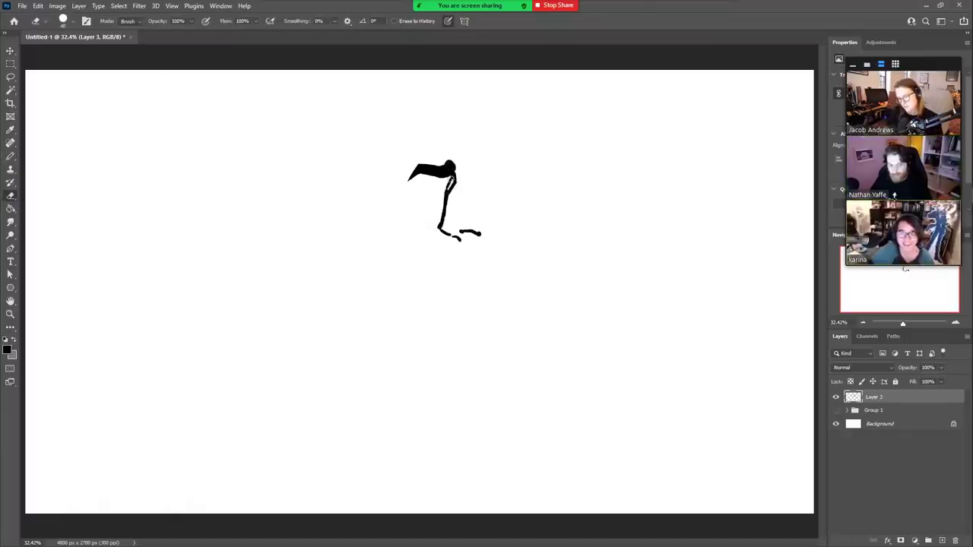
pyautogui.moveTo(449, 181); pyautogui.dragTo(434, 230)
pyautogui.press('b')
pyautogui.moveTo(454, 178)
pyautogui.mouseDown()
pyautogui.moveTo(439, 226)
pyautogui.moveTo(470, 235)
pyautogui.mouseUp()
pyautogui.press('e')
pyautogui.press('b')
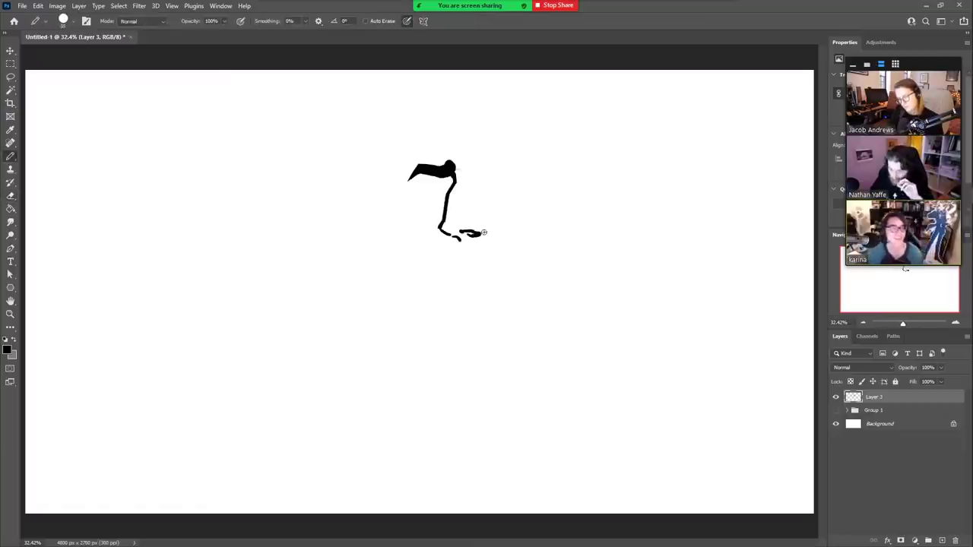
pyautogui.press('e')
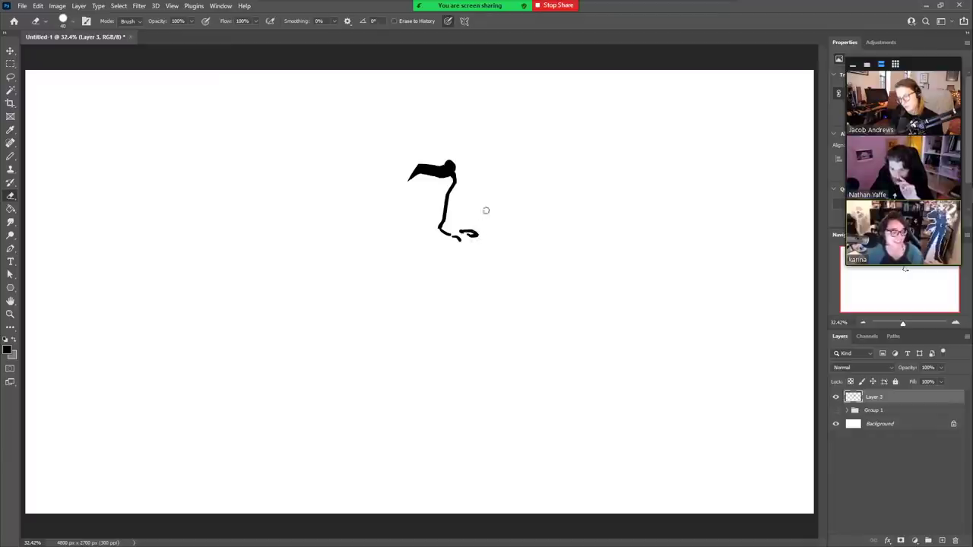
# - Reshape the left eyebrow's outer end into a thin downward-tapering tip in black pencil
pyautogui.press('b')
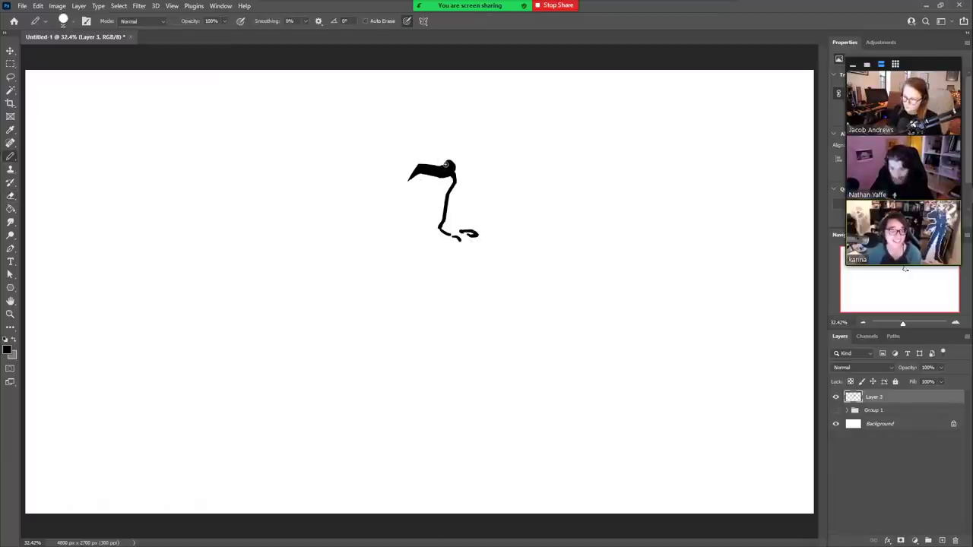
pyautogui.moveTo(448, 165)
pyautogui.mouseDown()
pyautogui.moveTo(421, 160)
pyautogui.moveTo(445, 174)
pyautogui.moveTo(408, 172)
pyautogui.moveTo(422, 164)
pyautogui.moveTo(441, 173)
pyautogui.moveTo(411, 177)
pyautogui.moveTo(420, 176)
pyautogui.moveTo(408, 166)
pyautogui.moveTo(424, 158)
pyautogui.moveTo(398, 176)
pyautogui.mouseUp()
pyautogui.press('e')
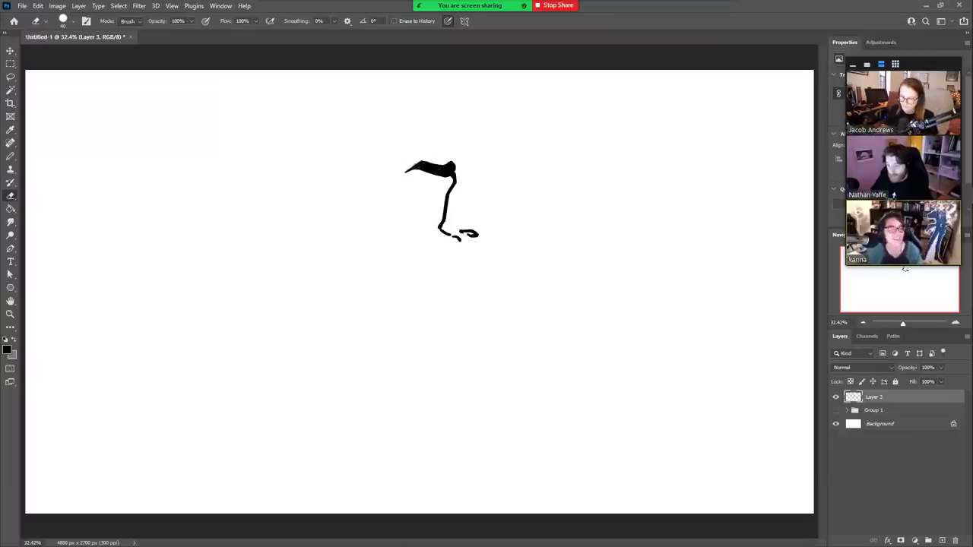
# - Outline a long angular right eyebrow, fill it black with the Paint Bucket, and trim its edges with the Eraser
pyautogui.press('b')
pyautogui.moveTo(472, 164)
pyautogui.mouseDown()
pyautogui.moveTo(548, 174)
pyautogui.moveTo(529, 163)
pyautogui.moveTo(509, 162)
pyautogui.moveTo(554, 180)
pyautogui.moveTo(474, 173)
pyautogui.moveTo(532, 168)
pyautogui.mouseUp()
pyautogui.hotkey('ctrl', 'z')
pyautogui.press('e')
pyautogui.press('b')
pyautogui.press('g')
pyautogui.press('b')
pyautogui.press('g')
pyautogui.click(508, 169)
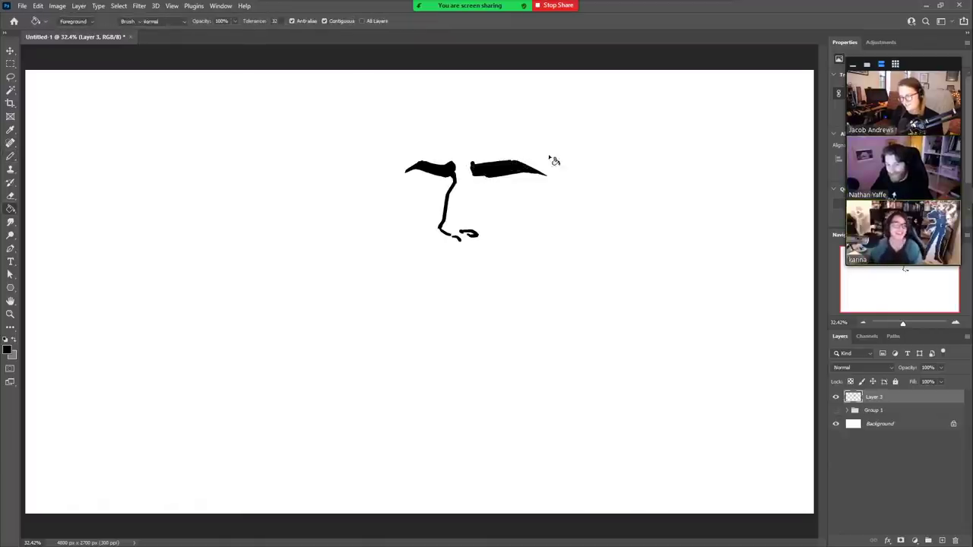
pyautogui.press('e')
pyautogui.moveTo(473, 175)
pyautogui.mouseDown()
pyautogui.moveTo(535, 177)
pyautogui.moveTo(520, 174)
pyautogui.moveTo(516, 159)
pyautogui.moveTo(541, 168)
pyautogui.mouseUp()
# - Raise the left eyebrow into a sharper, thicker arch and trim its outer tip with the Eraser
pyautogui.press('b')
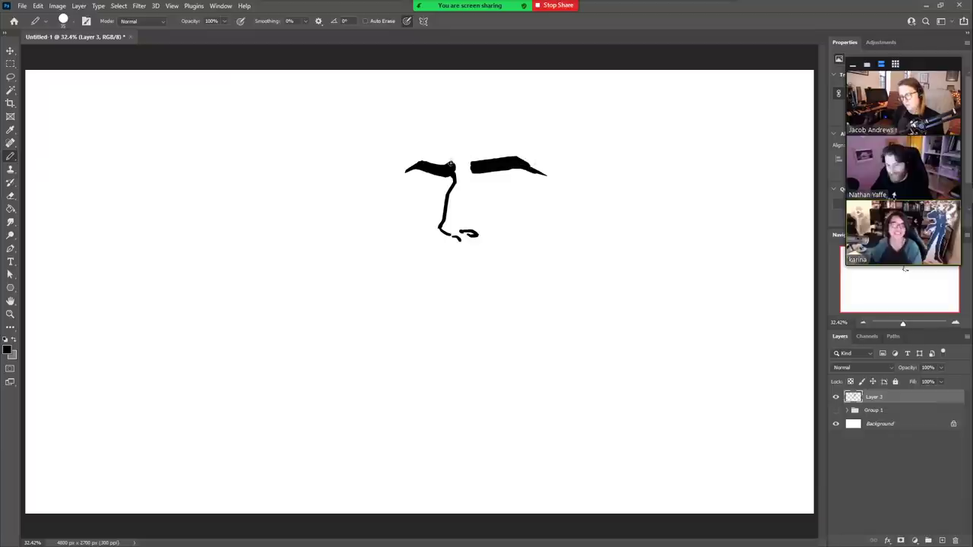
pyautogui.moveTo(450, 163)
pyautogui.mouseDown()
pyautogui.moveTo(422, 159)
pyautogui.moveTo(450, 156)
pyautogui.mouseUp()
pyautogui.press('e')
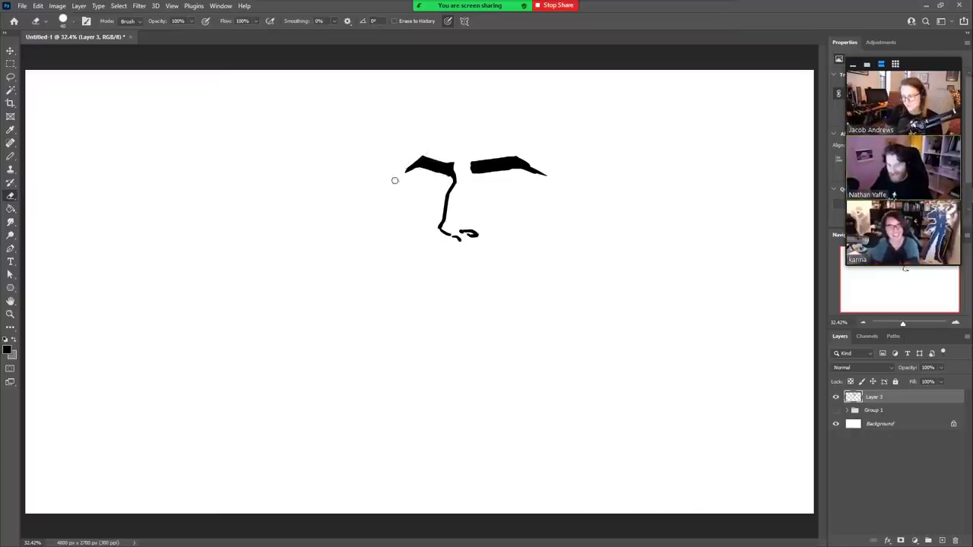
pyautogui.moveTo(419, 159); pyautogui.dragTo(399, 181)
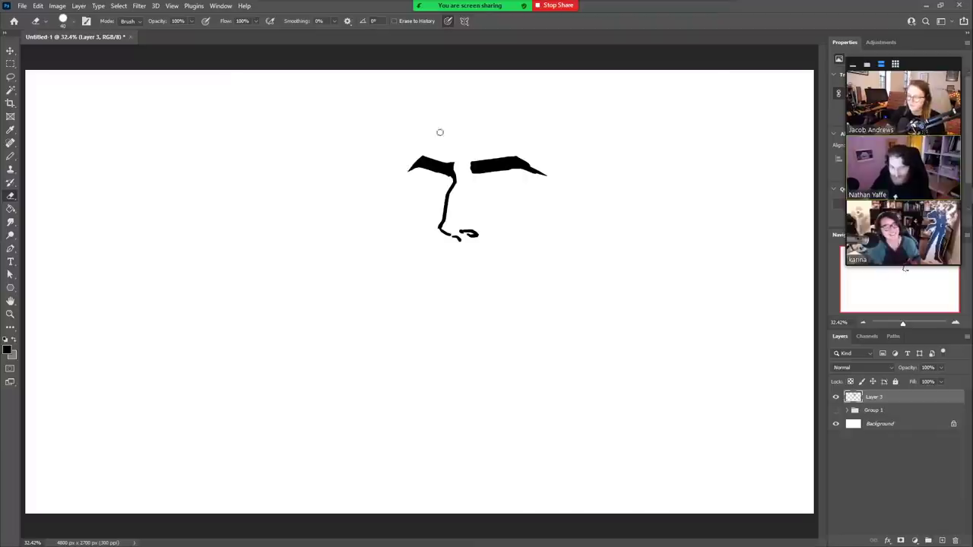
# - Draw narrow eyes from short horizontal strokes, a small mouth mark, a right cheek line, and thin contour lines down the face's left side
pyautogui.press('b')
pyautogui.moveTo(421, 181)
pyautogui.mouseDown()
pyautogui.moveTo(522, 183)
pyautogui.moveTo(484, 177)
pyautogui.moveTo(516, 176)
pyautogui.moveTo(488, 188)
pyautogui.moveTo(522, 185)
pyautogui.mouseUp()
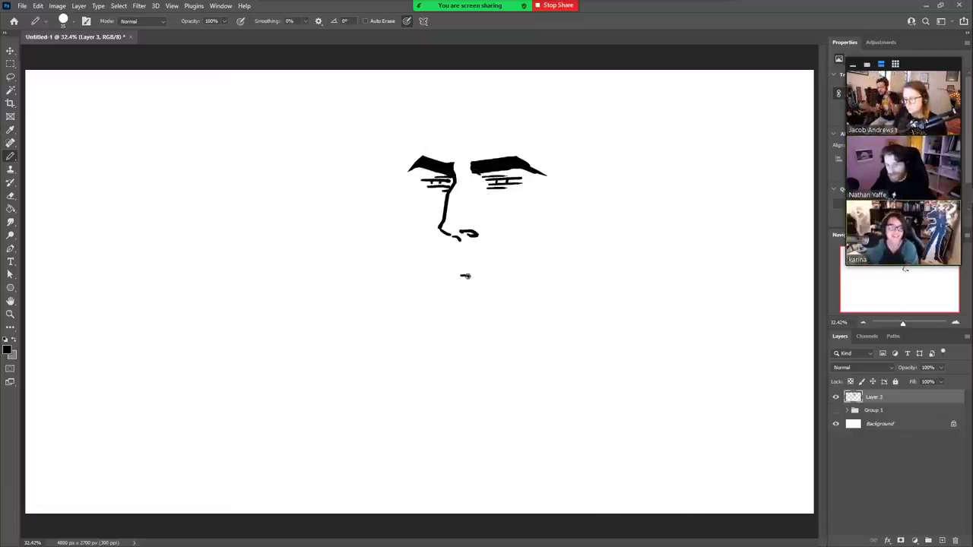
pyautogui.moveTo(568, 184); pyautogui.dragTo(554, 215)
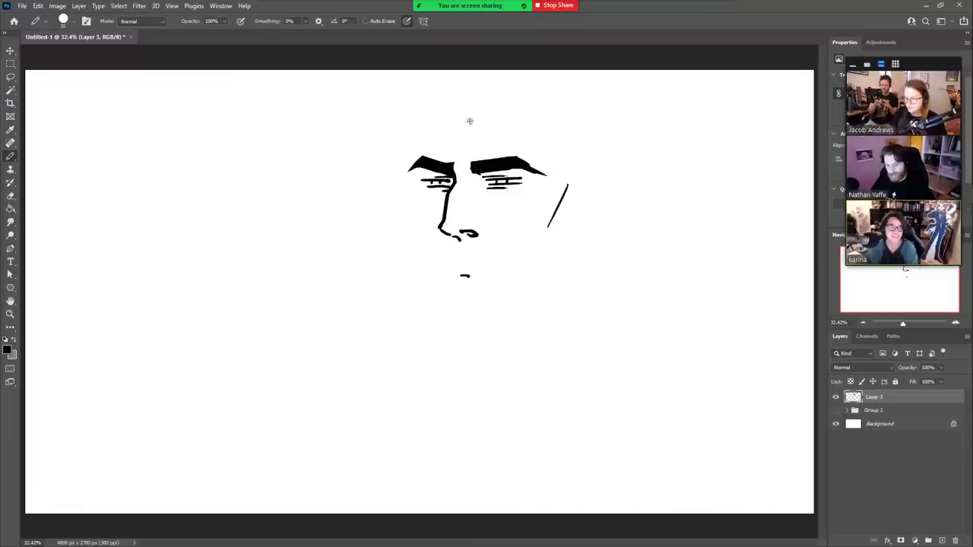
pyautogui.moveTo(419, 104)
pyautogui.mouseDown()
pyautogui.moveTo(411, 203)
pyautogui.moveTo(445, 299)
pyautogui.mouseUp()
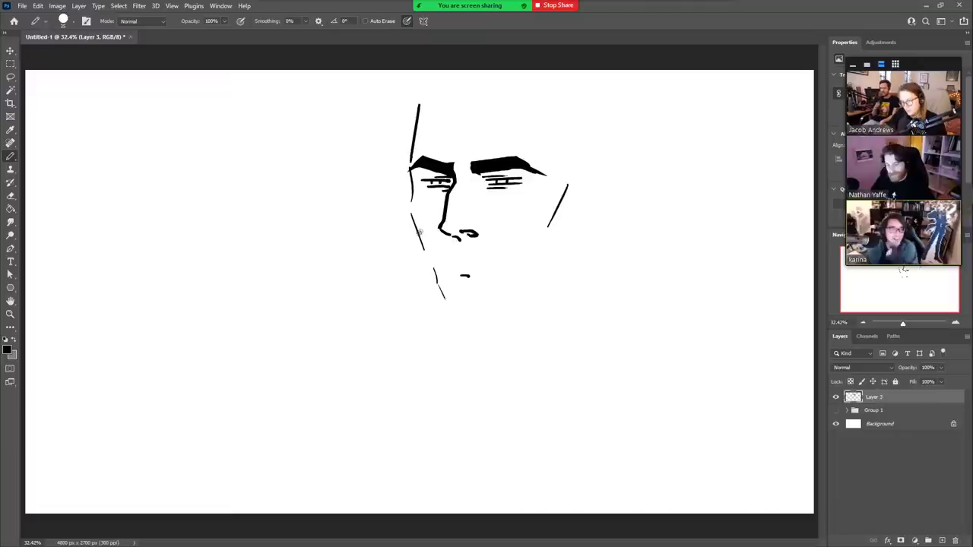
# - Extend the left cheek line toward the jaw and remove the trial lower-jaw and chin strokes
pyautogui.moveTo(418, 228)
pyautogui.mouseDown()
pyautogui.moveTo(420, 272)
pyautogui.moveTo(457, 323)
pyautogui.moveTo(530, 323)
pyautogui.mouseUp()
pyautogui.hotkey('ctrl', 'z')
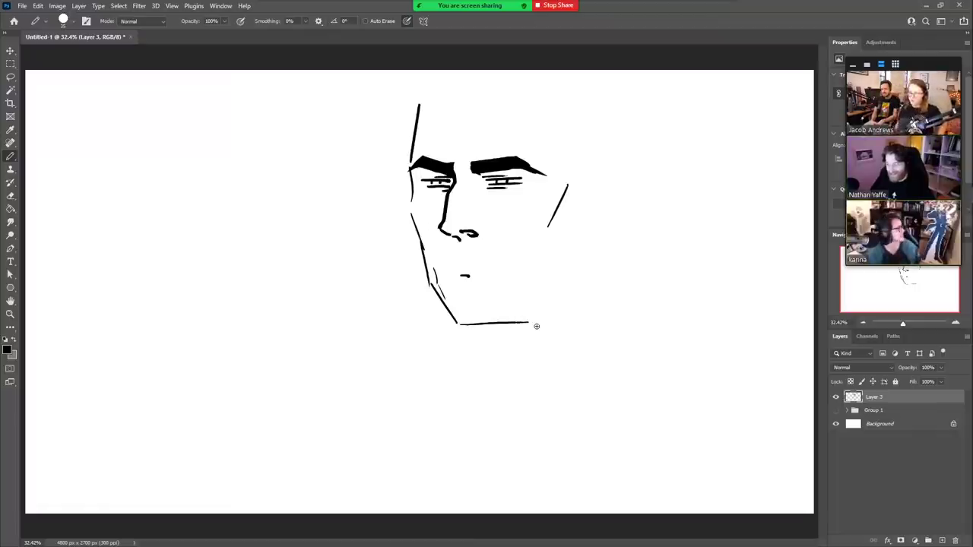
pyautogui.press('e')
pyautogui.moveTo(445, 298)
pyautogui.mouseDown()
pyautogui.moveTo(459, 324)
pyautogui.moveTo(533, 323)
pyautogui.moveTo(554, 267)
pyautogui.moveTo(535, 261)
pyautogui.mouseUp()
# - Scale the face drawing to 78.88% and move it right and slightly down on the canvas
pyautogui.click(10, 50)
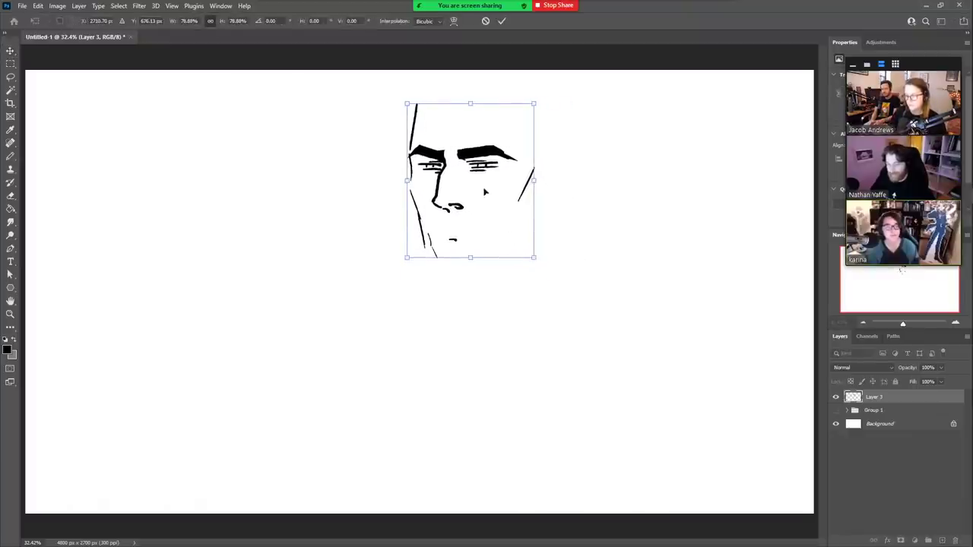
pyautogui.moveTo(480, 180); pyautogui.dragTo(545, 214)
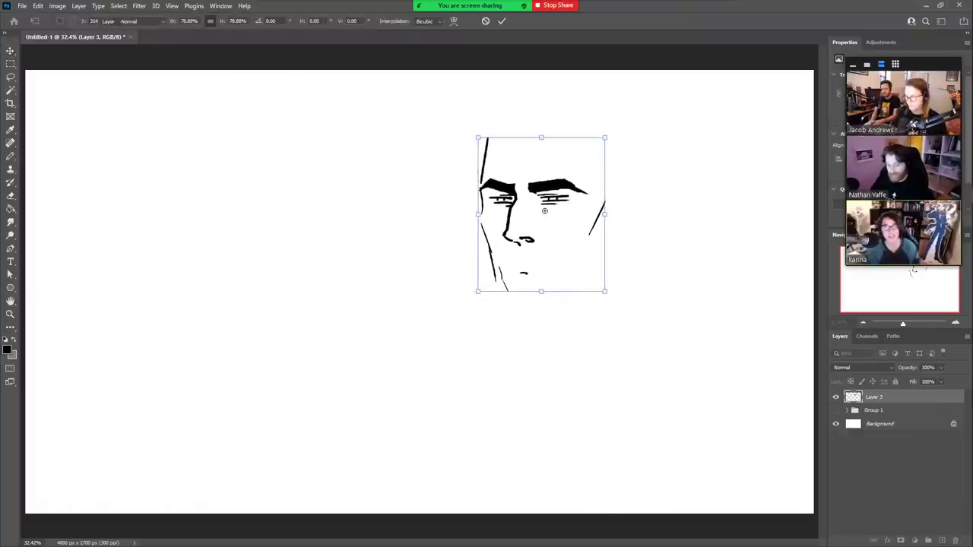
pyautogui.press('Return')
# - Draw the right side of the face with an angled jawline, redoing the jaw stroke once, and add a short flat chin line
pyautogui.press('b')
pyautogui.moveTo(614, 193)
pyautogui.mouseDown()
pyautogui.moveTo(610, 264)
pyautogui.moveTo(578, 284)
pyautogui.mouseUp()
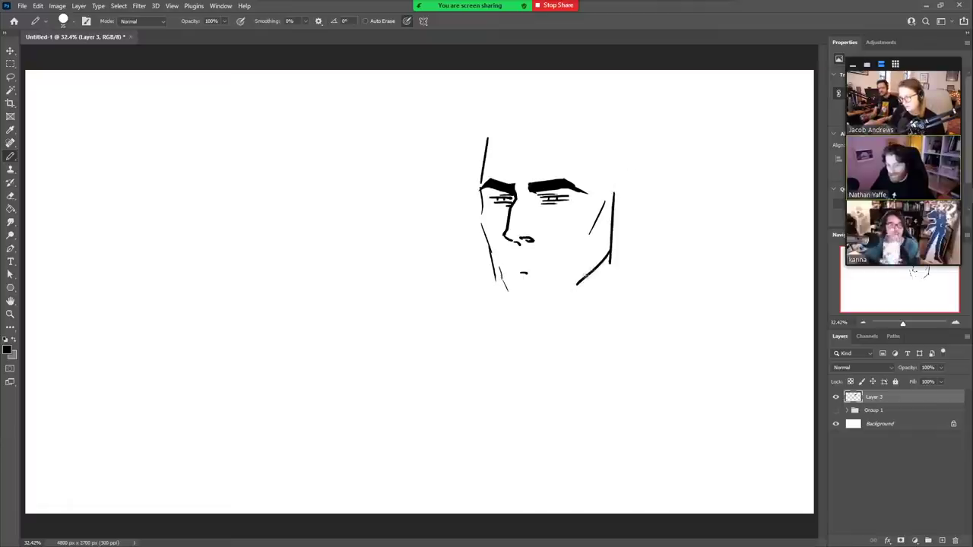
pyautogui.hotkey('ctrl', 'z')
pyautogui.moveTo(610, 252); pyautogui.dragTo(572, 296)
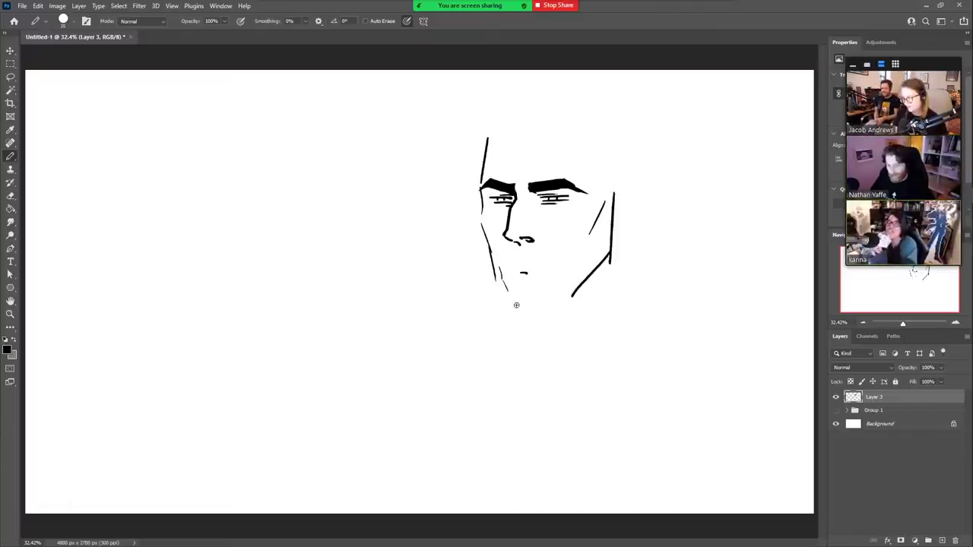
pyautogui.moveTo(516, 305); pyautogui.dragTo(558, 301)
# - Redraw the right face edge and jaw slightly farther in, and erase the old edge and the stray cheek line
pyautogui.press('e')
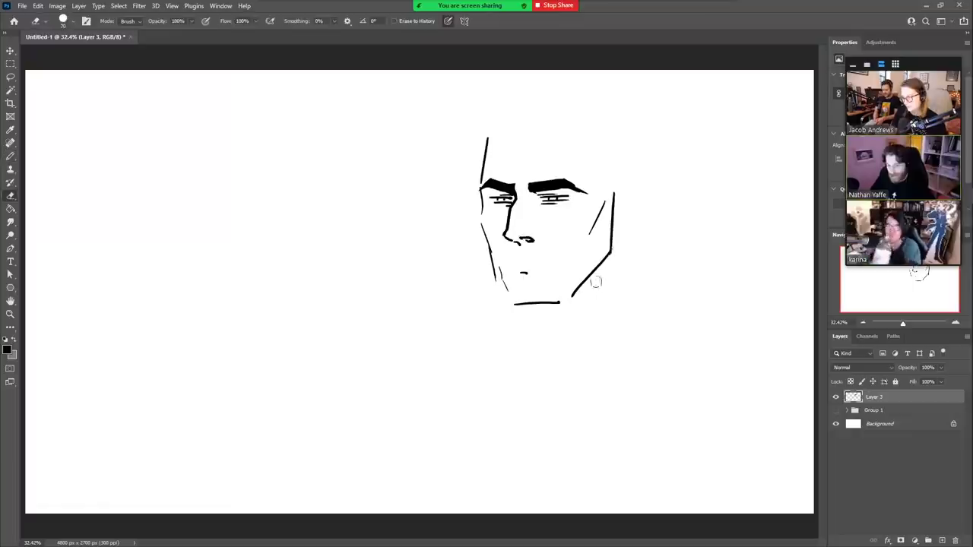
pyautogui.moveTo(612, 252); pyautogui.dragTo(576, 296)
pyautogui.press('b')
pyautogui.moveTo(611, 181)
pyautogui.mouseDown()
pyautogui.moveTo(609, 249)
pyautogui.moveTo(563, 299)
pyautogui.mouseUp()
pyautogui.press('e')
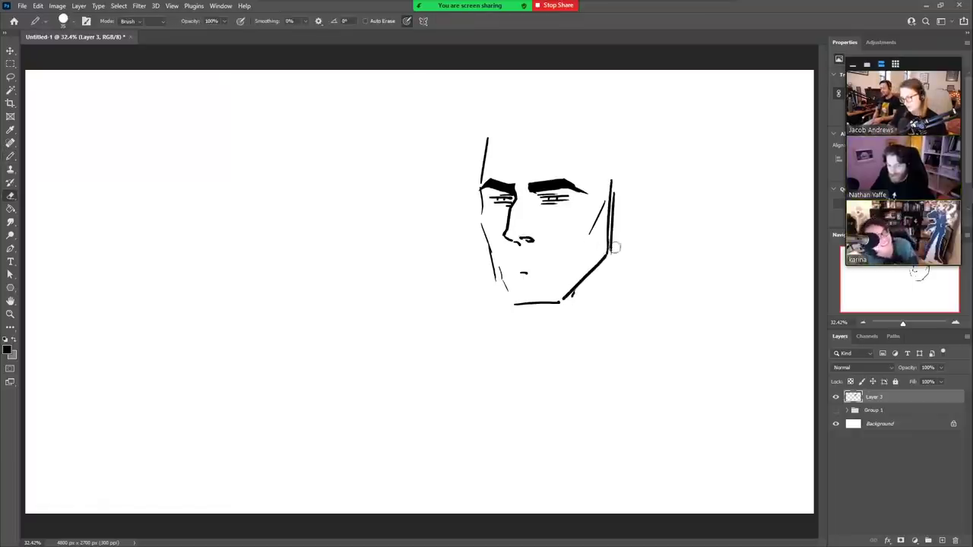
pyautogui.moveTo(614, 176)
pyautogui.mouseDown()
pyautogui.moveTo(611, 269)
pyautogui.moveTo(611, 168)
pyautogui.moveTo(584, 244)
pyautogui.mouseUp()
# - Add a diagonal cheekbone line and mouth crease, thicken the contour around the left cheek, chin and right jaw, and trim the jaw's outer edge
pyautogui.press('b')
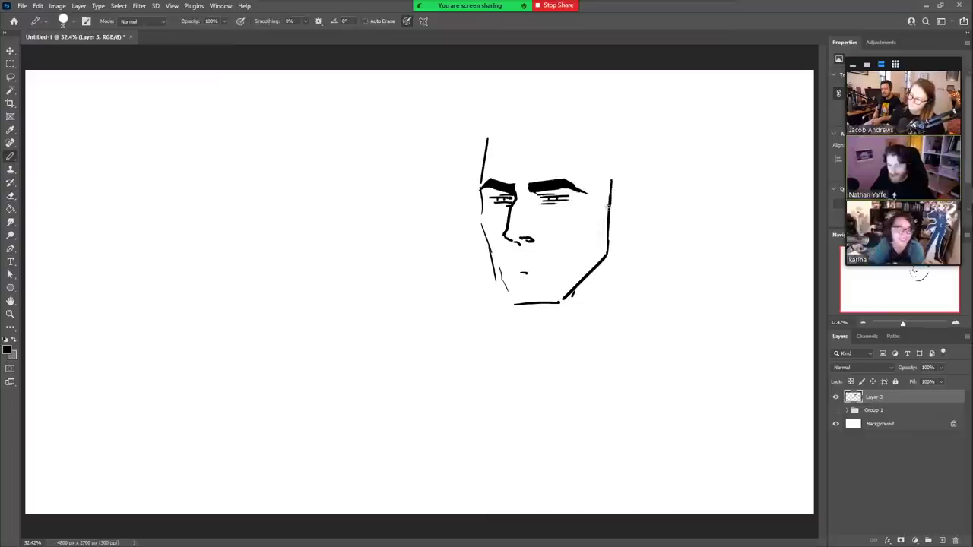
pyautogui.moveTo(608, 206); pyautogui.dragTo(570, 257)
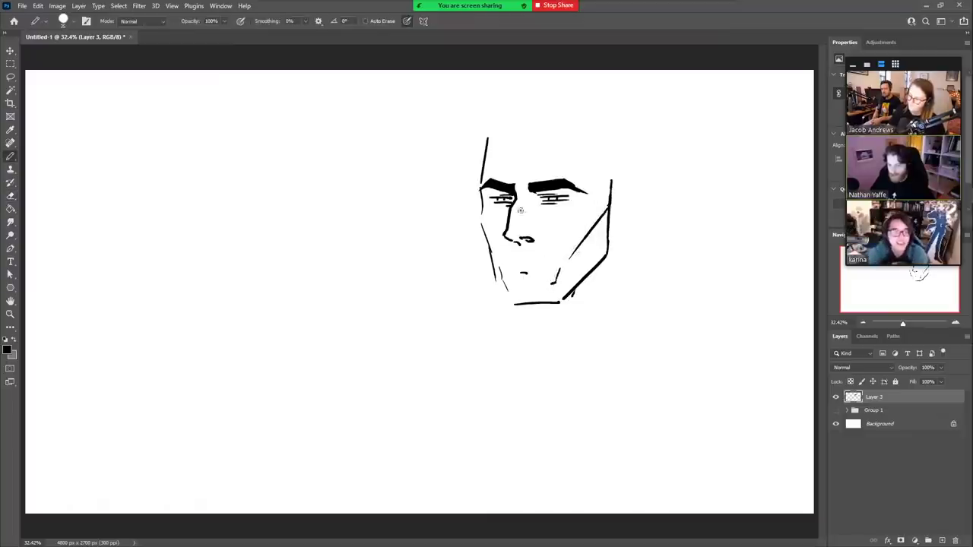
pyautogui.moveTo(481, 188)
pyautogui.mouseDown()
pyautogui.moveTo(482, 220)
pyautogui.moveTo(514, 303)
pyautogui.moveTo(568, 296)
pyautogui.mouseUp()
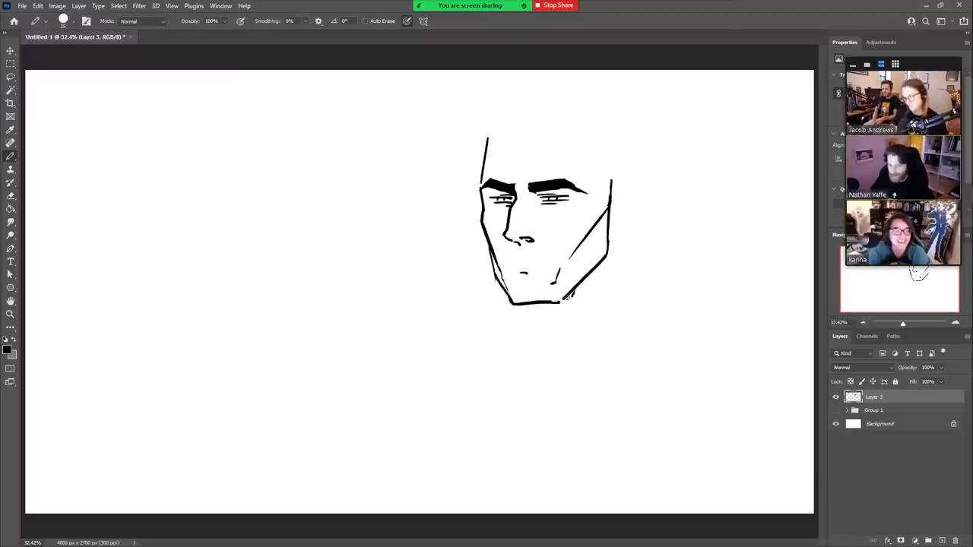
pyautogui.moveTo(607, 256); pyautogui.dragTo(559, 302)
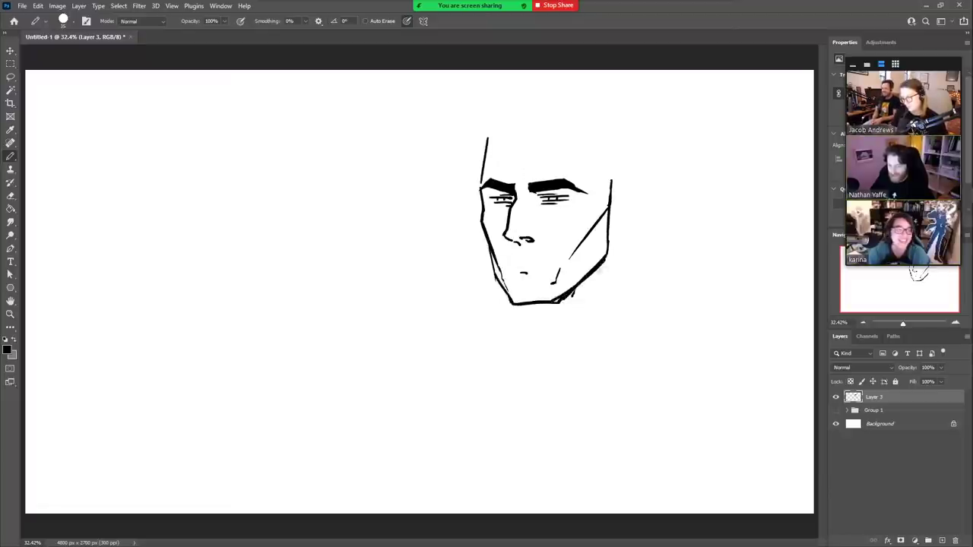
pyautogui.press('e')
pyautogui.moveTo(612, 256); pyautogui.dragTo(537, 320)
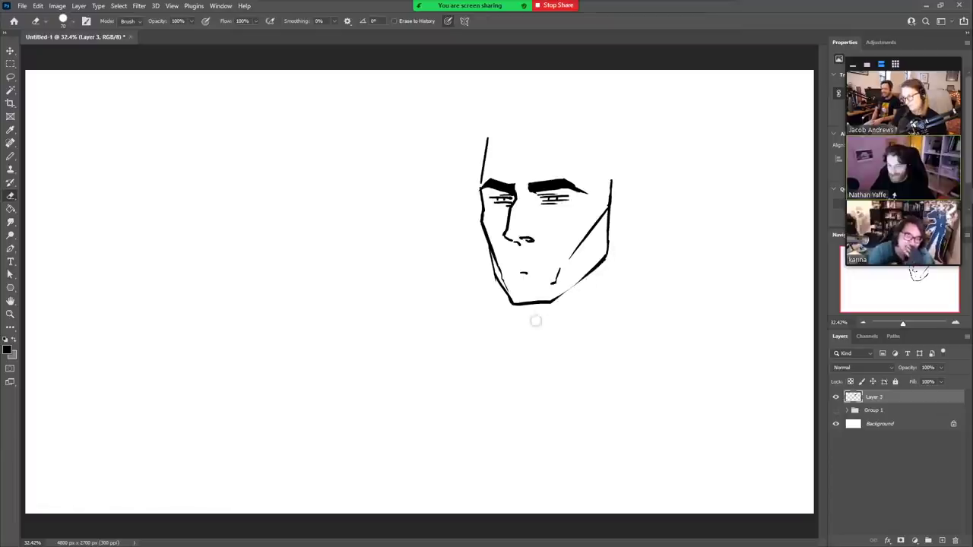
# - Erase both ends of the diagonal cheekbone line, leaving a short tapered stroke on the right cheek
pyautogui.press('b')
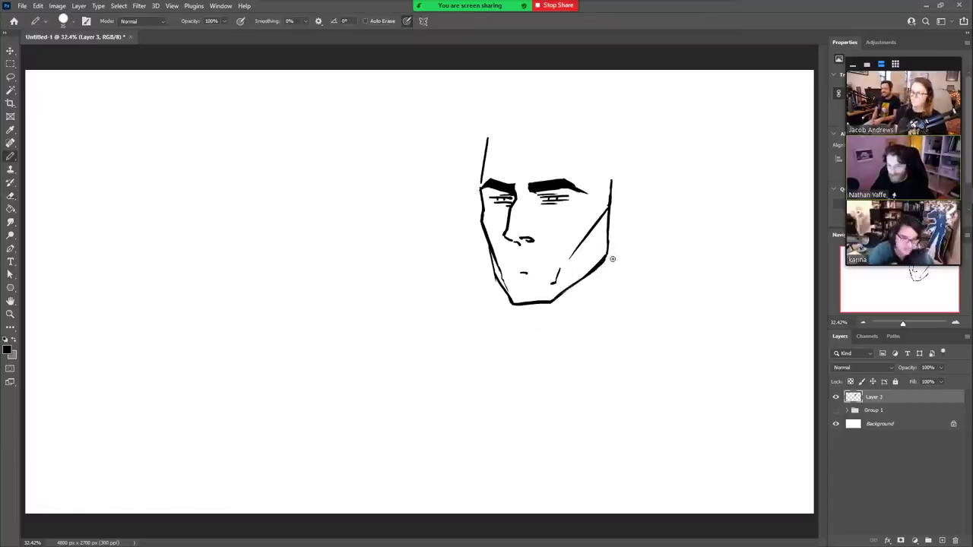
pyautogui.press('e')
pyautogui.moveTo(587, 232); pyautogui.dragTo(572, 254)
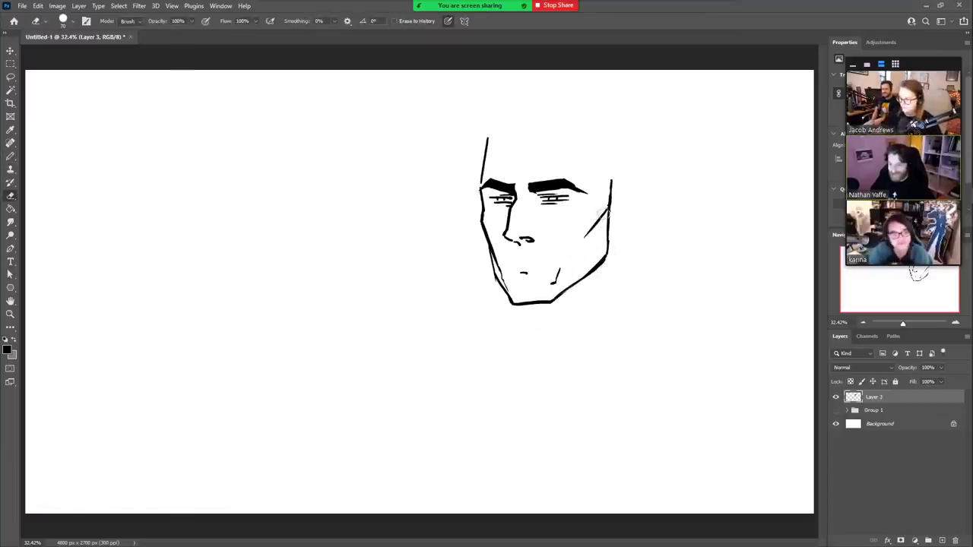
pyautogui.moveTo(603, 210); pyautogui.dragTo(599, 216)
pyautogui.press('b')
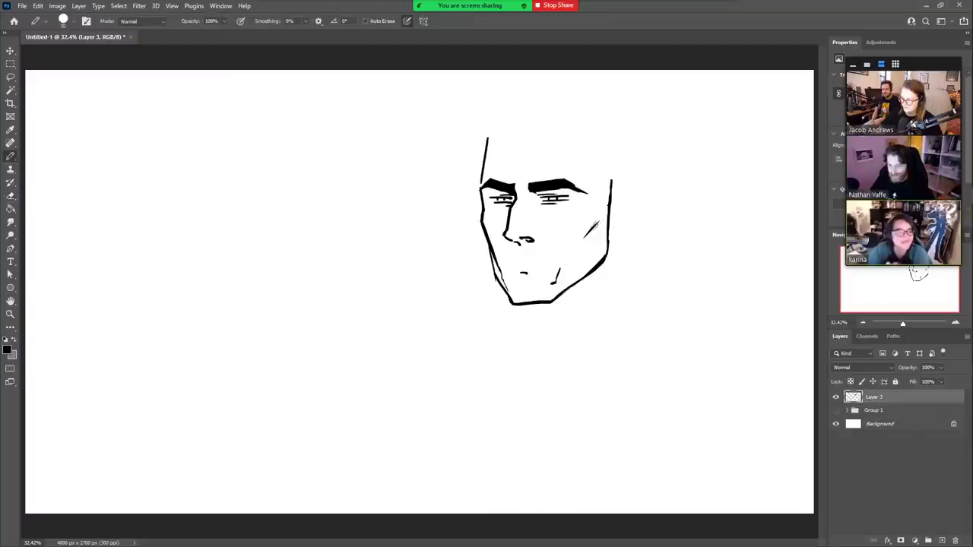
# - Replace the mouth marks with a wider, thin broken mouth line with dark corners above the chin
pyautogui.press('e')
pyautogui.moveTo(561, 269)
pyautogui.mouseDown()
pyautogui.moveTo(546, 287)
pyautogui.moveTo(558, 272)
pyautogui.moveTo(523, 279)
pyautogui.moveTo(535, 279)
pyautogui.mouseUp()
pyautogui.press('b')
pyautogui.press('e')
pyautogui.press('b')
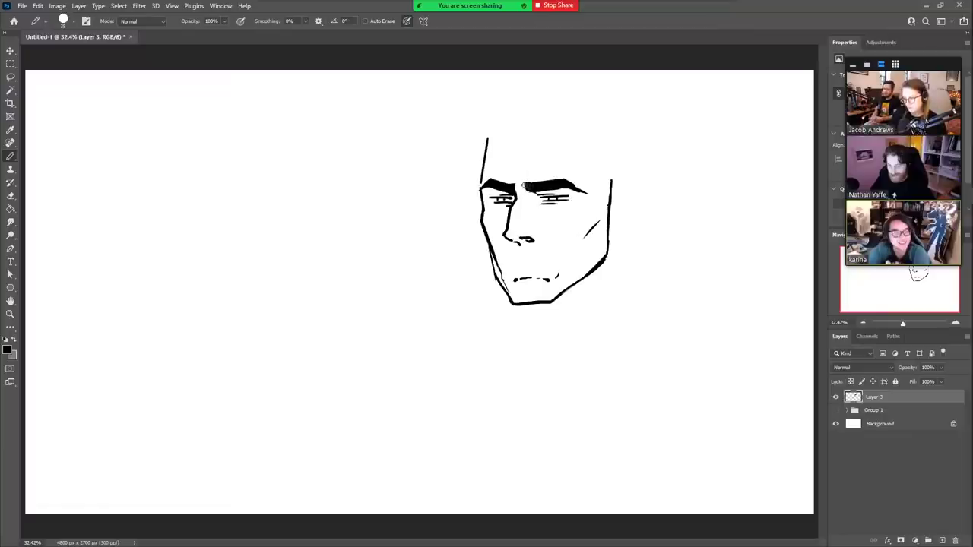
# - Trim the inner end of the right eyebrow and cut a small notch near its outer arch with the Eraser
pyautogui.press('e')
pyautogui.moveTo(562, 175); pyautogui.dragTo(573, 188)
pyautogui.hotkey('ctrl', 'z')
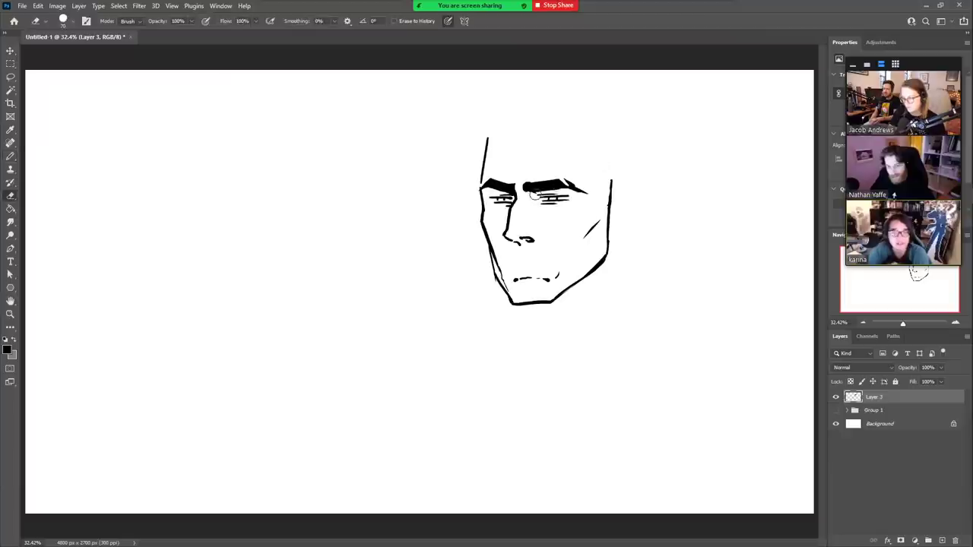
pyautogui.press('b')
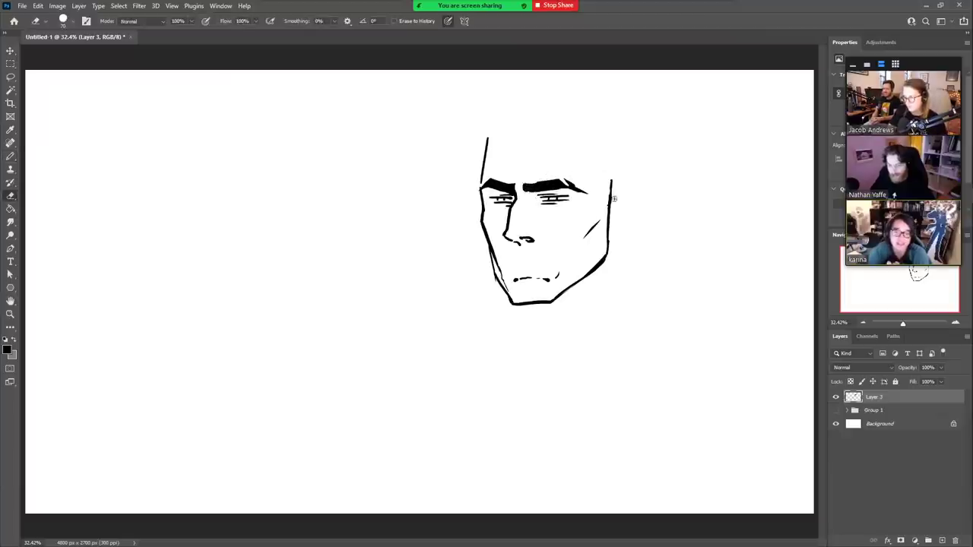
# - Erase the right edge of the face and redraw it as a straight line slanting inward to the jaw corner
pyautogui.press('e')
pyautogui.moveTo(617, 182); pyautogui.dragTo(602, 286)
pyautogui.press('b')
pyautogui.moveTo(609, 204); pyautogui.dragTo(603, 262)
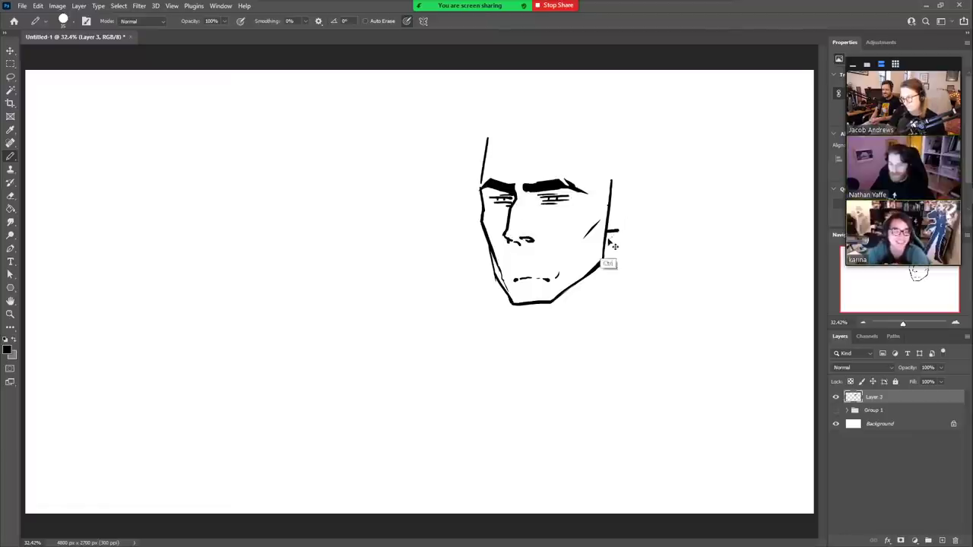
# - Draw an angular ear outline on the right side of the head, cleaning up its lobe and upper edge with the Eraser
pyautogui.press('e')
pyautogui.moveTo(616, 229); pyautogui.dragTo(613, 245)
pyautogui.press('b')
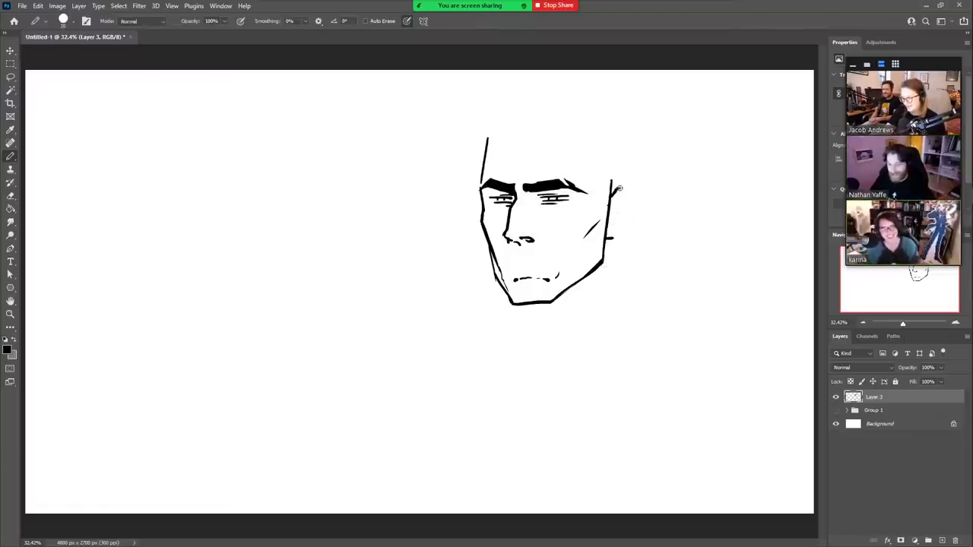
pyautogui.moveTo(619, 188)
pyautogui.mouseDown()
pyautogui.moveTo(629, 202)
pyautogui.moveTo(618, 235)
pyautogui.mouseUp()
pyautogui.hotkey('ctrl', 'z')
pyautogui.press('e')
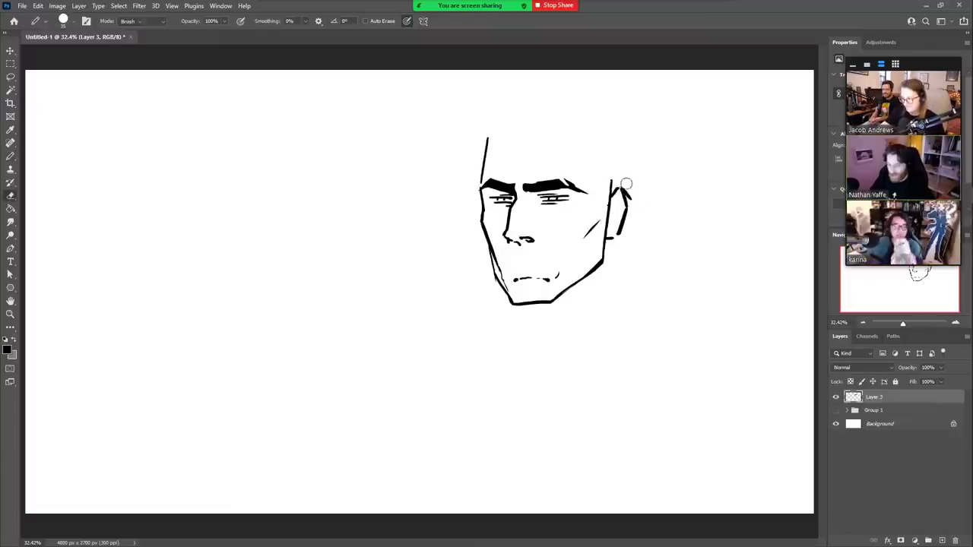
pyautogui.moveTo(629, 184)
pyautogui.mouseDown()
pyautogui.moveTo(638, 218)
pyautogui.moveTo(626, 170)
pyautogui.moveTo(615, 219)
pyautogui.mouseUp()
# - Add inner fold lines to the right ear and draw a thin sliver of the far ear beside the left eye
pyautogui.press('b')
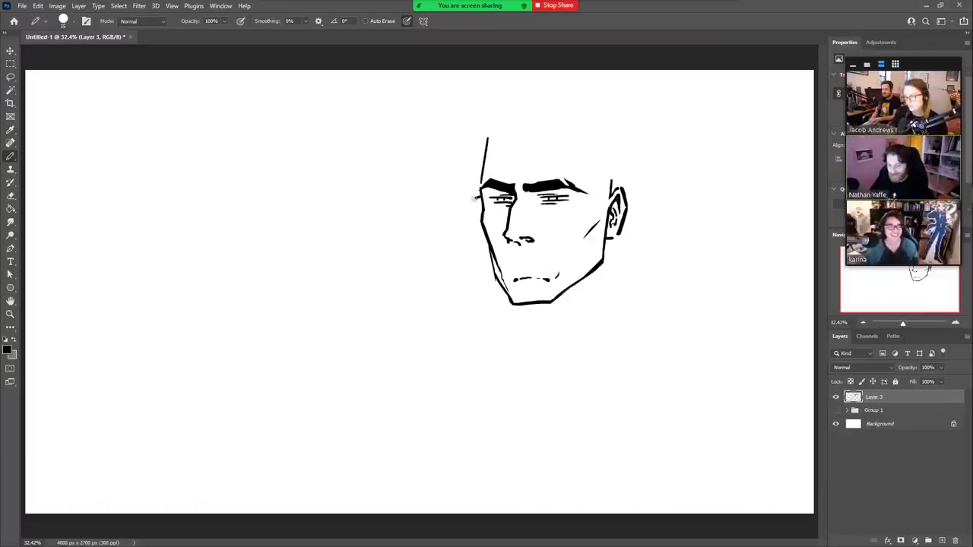
pyautogui.moveTo(475, 196); pyautogui.dragTo(477, 221)
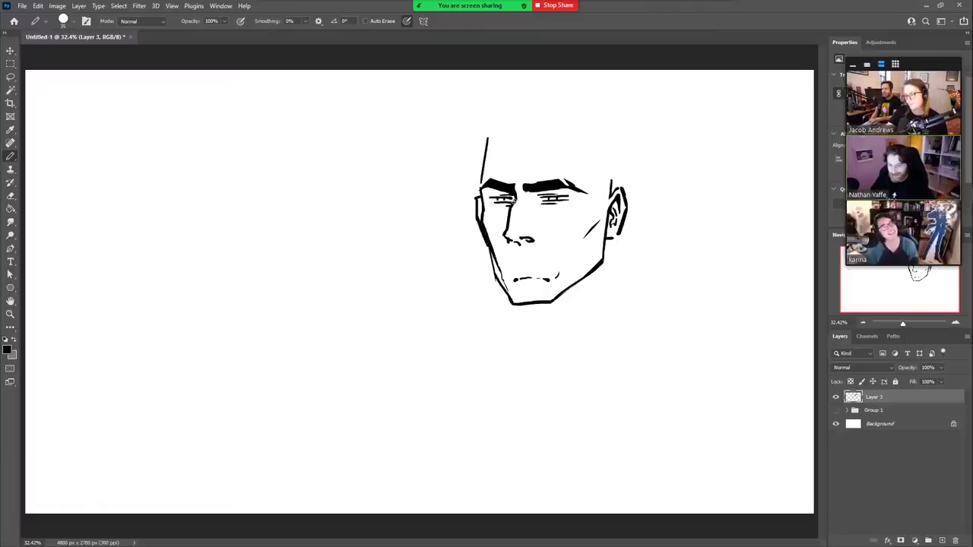
# - Draw the right temple line and a curved front hairline with pointed strands falling over the forehead
pyautogui.moveTo(596, 135)
pyautogui.mouseDown()
pyautogui.moveTo(602, 221)
pyautogui.moveTo(609, 186)
pyautogui.mouseUp()
pyautogui.press('e')
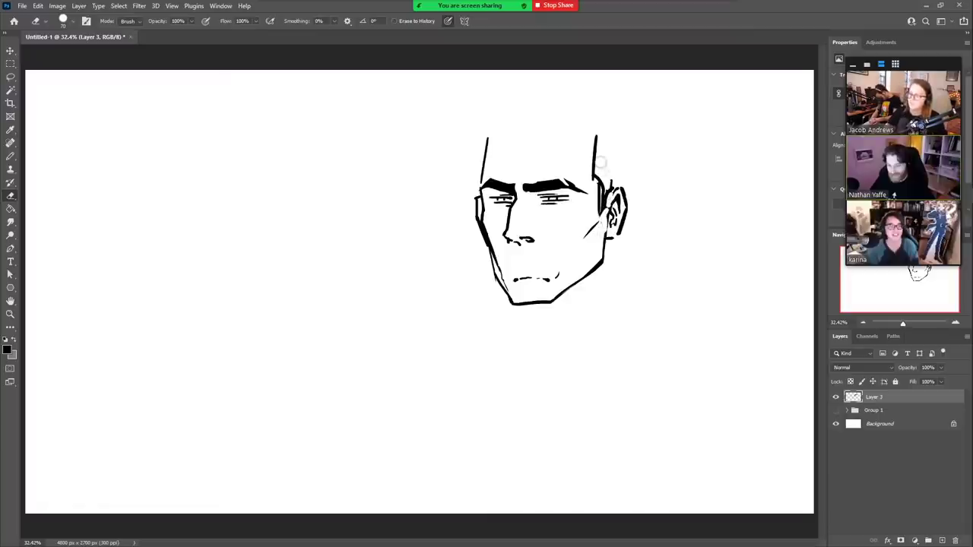
pyautogui.press('b')
pyautogui.moveTo(603, 132)
pyautogui.mouseDown()
pyautogui.moveTo(523, 152)
pyautogui.moveTo(515, 170)
pyautogui.moveTo(534, 133)
pyautogui.moveTo(439, 196)
pyautogui.mouseUp()
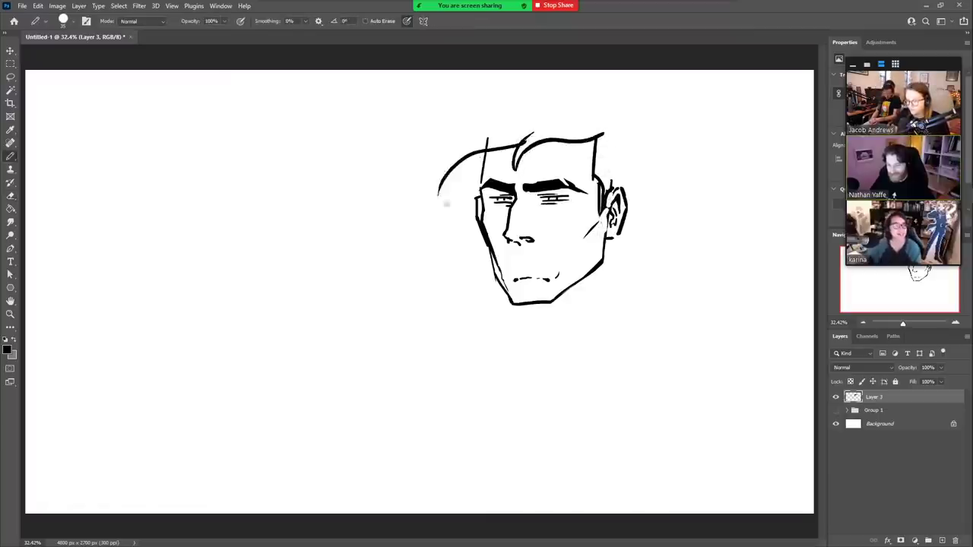
pyautogui.moveTo(490, 151); pyautogui.dragTo(453, 188)
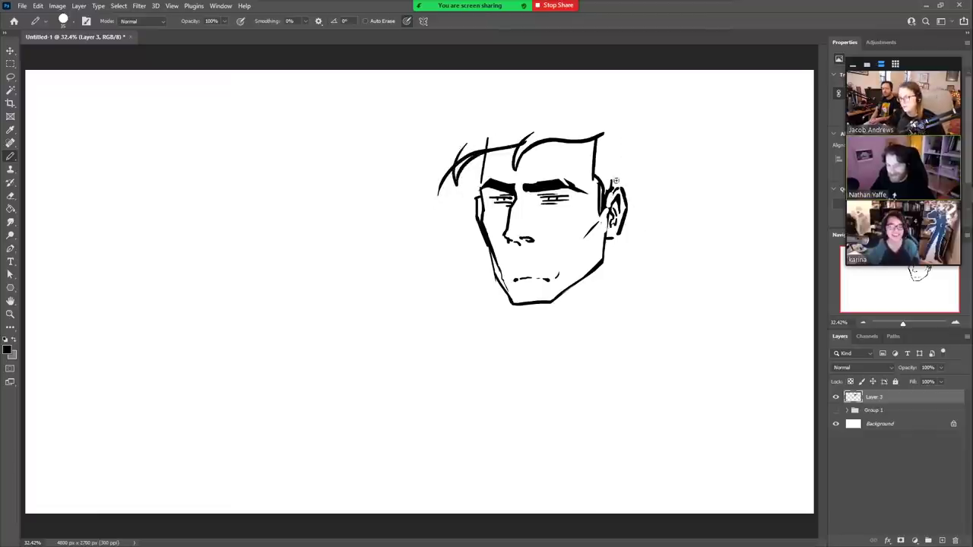
# - Draw the outer hair outline from above the right ear over a flat top to a jagged forward-swept fringe, undoing a first attempt
pyautogui.moveTo(618, 176)
pyautogui.mouseDown()
pyautogui.moveTo(627, 115)
pyautogui.moveTo(604, 108)
pyautogui.moveTo(381, 95)
pyautogui.mouseUp()
pyautogui.hotkey('ctrl', 'z')
pyautogui.moveTo(626, 115)
pyautogui.mouseDown()
pyautogui.moveTo(432, 88)
pyautogui.moveTo(473, 95)
pyautogui.moveTo(416, 153)
pyautogui.moveTo(455, 132)
pyautogui.moveTo(424, 181)
pyautogui.moveTo(435, 195)
pyautogui.mouseUp()
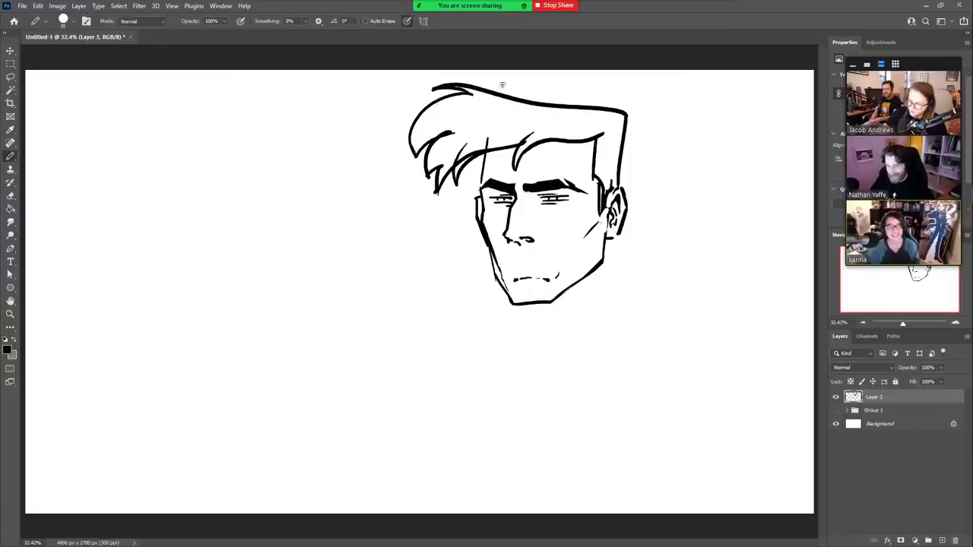
# - Thicken and close the sideburn beside the right ear, and fill the whole hair shape with black
pyautogui.press('g')
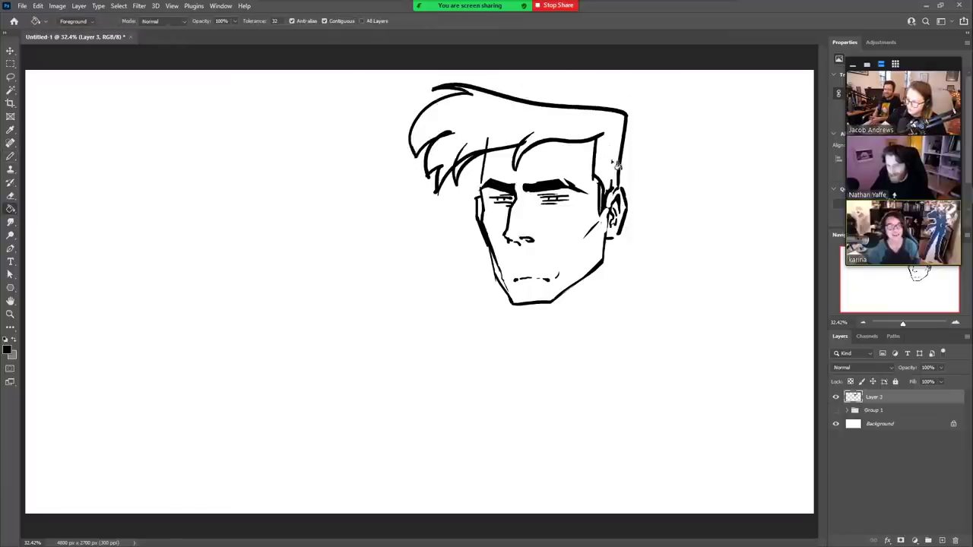
pyautogui.press('b')
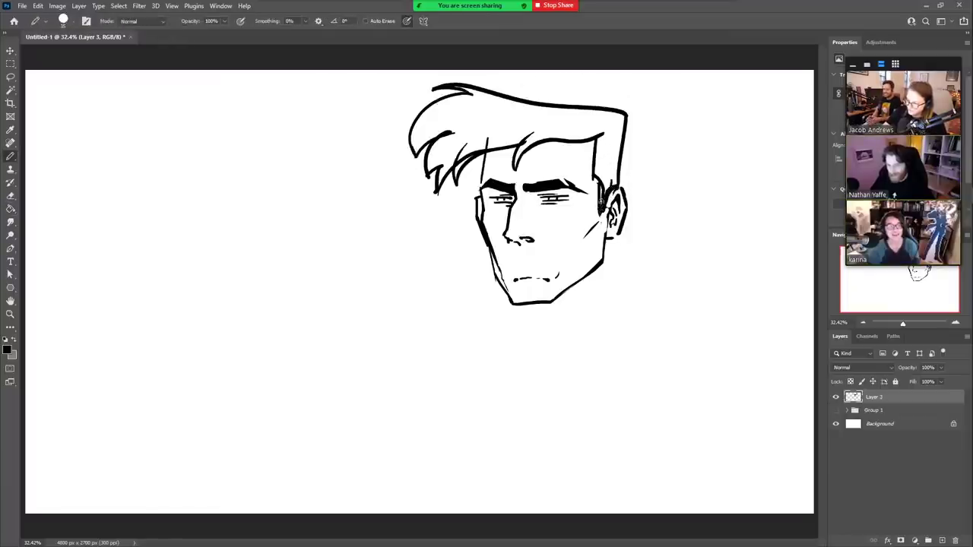
pyautogui.moveTo(600, 172); pyautogui.dragTo(602, 216)
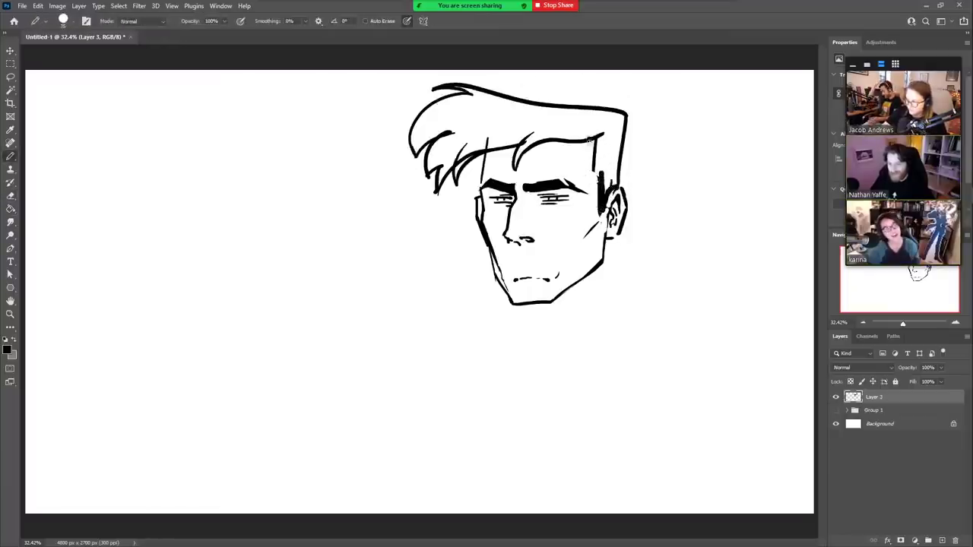
pyautogui.moveTo(589, 140)
pyautogui.mouseDown()
pyautogui.moveTo(588, 168)
pyautogui.moveTo(600, 187)
pyautogui.mouseUp()
pyautogui.press('g')
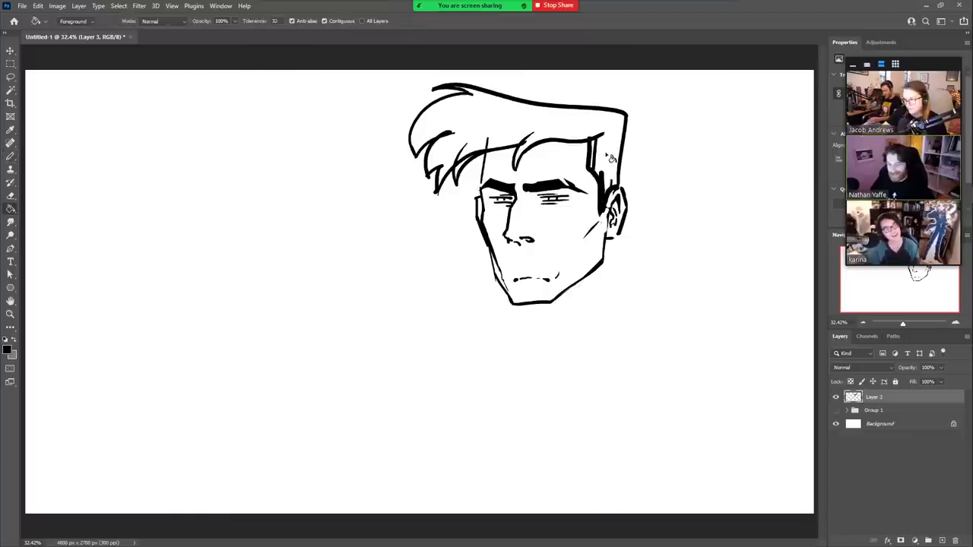
pyautogui.click(611, 158)
# - Trim the top, front curve and back edge of the black hair with the Eraser to lower and slim its silhouette
pyautogui.press('e')
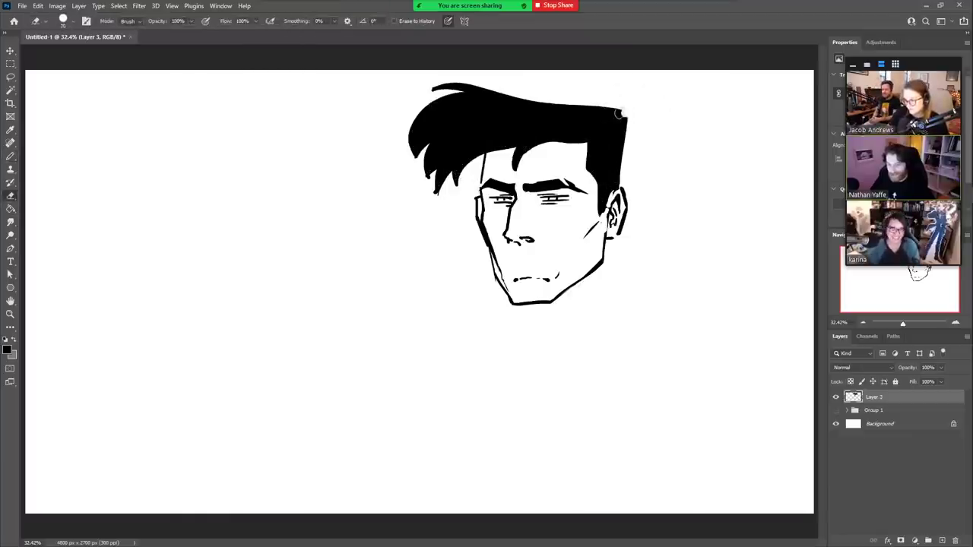
pyautogui.moveTo(620, 112)
pyautogui.mouseDown()
pyautogui.moveTo(463, 96)
pyautogui.moveTo(415, 148)
pyautogui.mouseUp()
pyautogui.moveTo(439, 96); pyautogui.dragTo(411, 148)
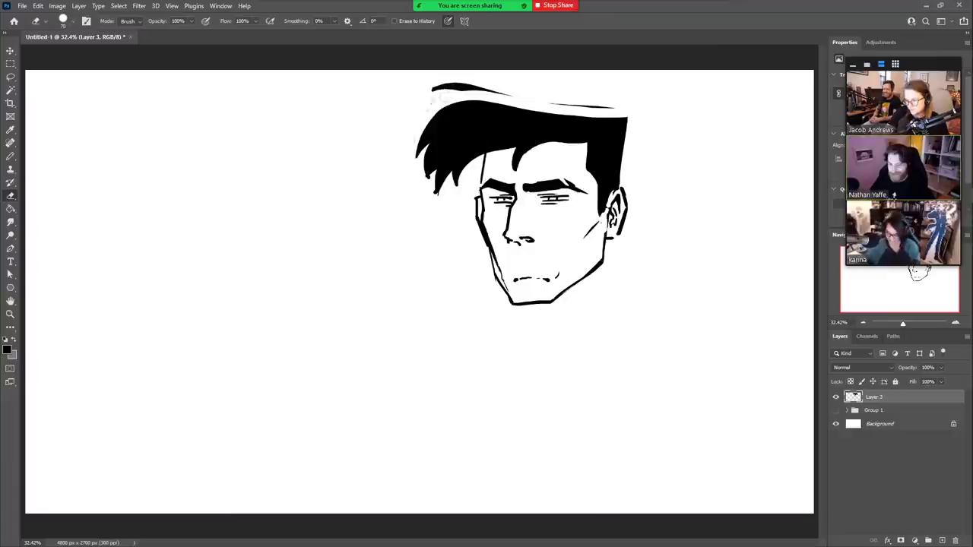
pyautogui.moveTo(512, 96)
pyautogui.mouseDown()
pyautogui.moveTo(502, 86)
pyautogui.moveTo(616, 108)
pyautogui.moveTo(628, 98)
pyautogui.moveTo(622, 182)
pyautogui.mouseUp()
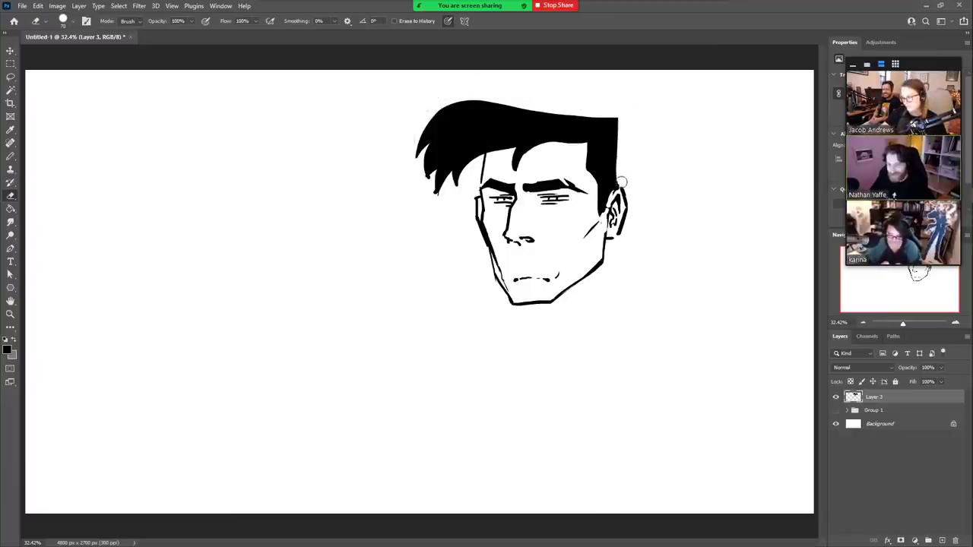
# - Round out the back corner of the hair above the ear and add a pointed strand beside the left temple
pyautogui.press('b')
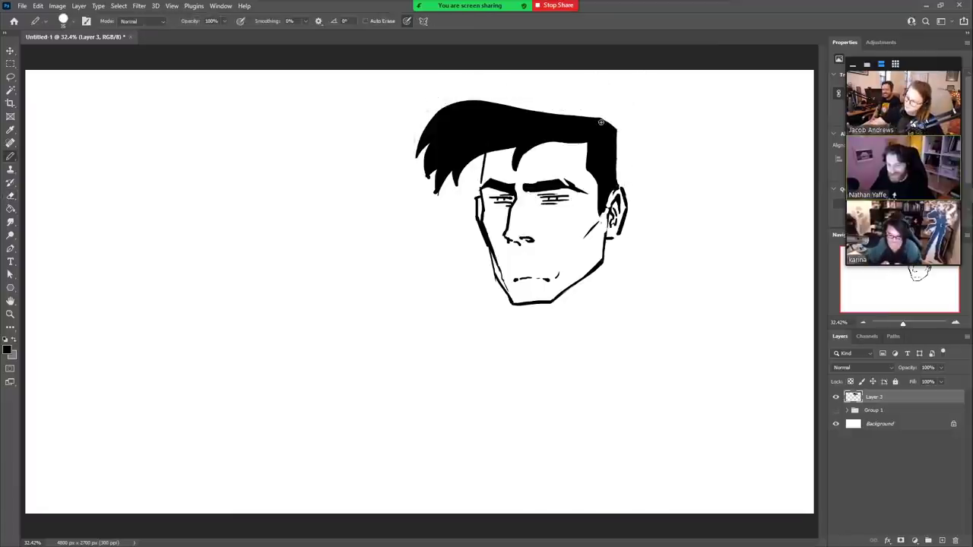
pyautogui.moveTo(601, 121)
pyautogui.mouseDown()
pyautogui.moveTo(621, 149)
pyautogui.moveTo(618, 185)
pyautogui.mouseUp()
pyautogui.press('e')
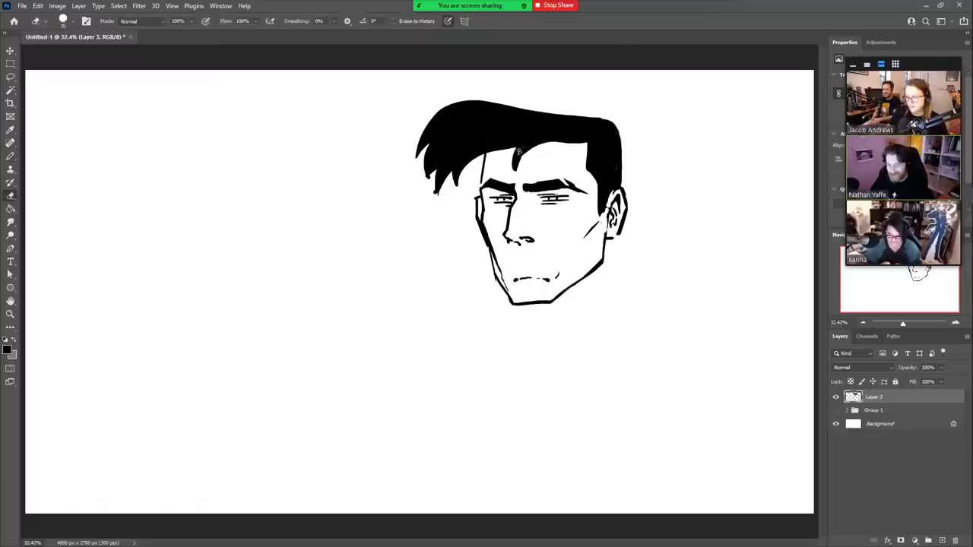
pyautogui.press('b')
pyautogui.moveTo(511, 150)
pyautogui.mouseDown()
pyautogui.moveTo(468, 188)
pyautogui.moveTo(471, 162)
pyautogui.mouseUp()
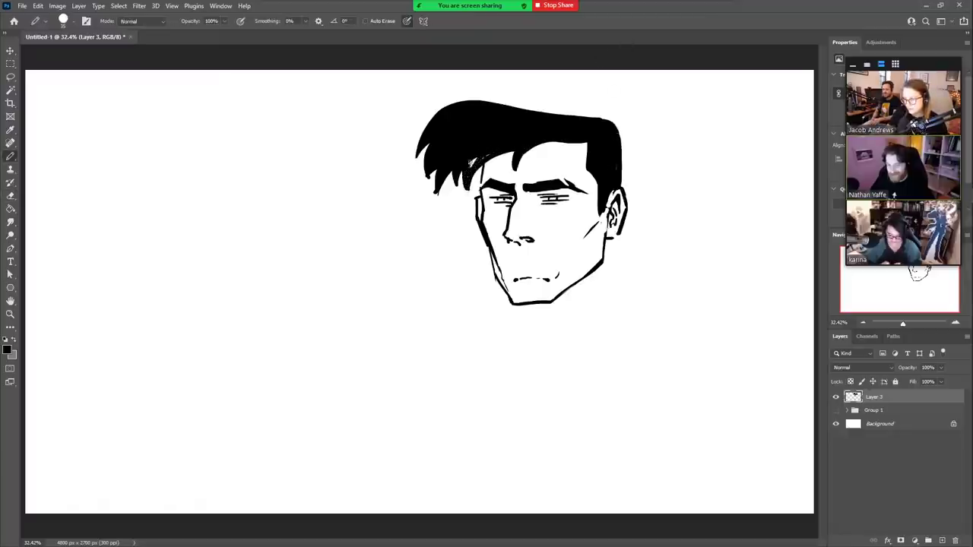
# - Erase the front tufts of the hair and redraw them as a shorter jagged fringe filled with black
pyautogui.press('e')
pyautogui.moveTo(460, 106)
pyautogui.mouseDown()
pyautogui.moveTo(445, 183)
pyautogui.moveTo(434, 121)
pyautogui.moveTo(416, 155)
pyautogui.mouseUp()
pyautogui.press('b')
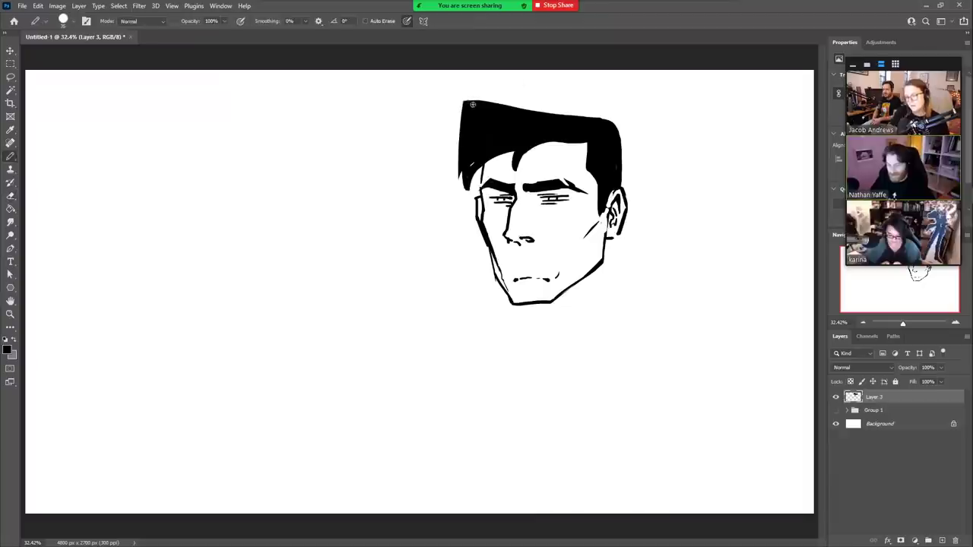
pyautogui.moveTo(467, 103)
pyautogui.mouseDown()
pyautogui.moveTo(435, 113)
pyautogui.moveTo(480, 110)
pyautogui.moveTo(447, 122)
pyautogui.moveTo(430, 167)
pyautogui.moveTo(473, 164)
pyautogui.moveTo(444, 178)
pyautogui.moveTo(455, 190)
pyautogui.mouseUp()
pyautogui.press('g')
pyautogui.click(457, 121)
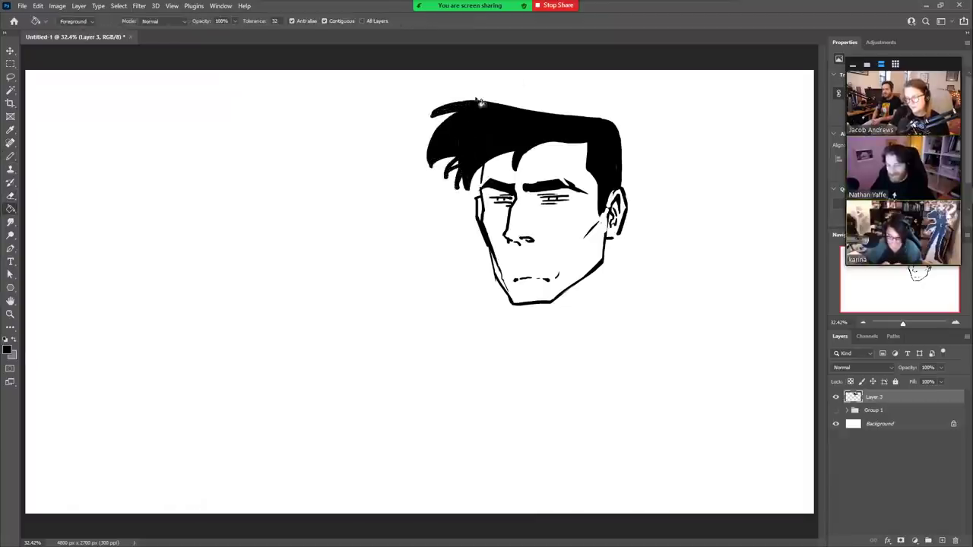
# - Taper the front tuft to a point with the Eraser and add a black-filled raised strand along the top of the hair
pyautogui.press('e')
pyautogui.moveTo(465, 99); pyautogui.dragTo(424, 121)
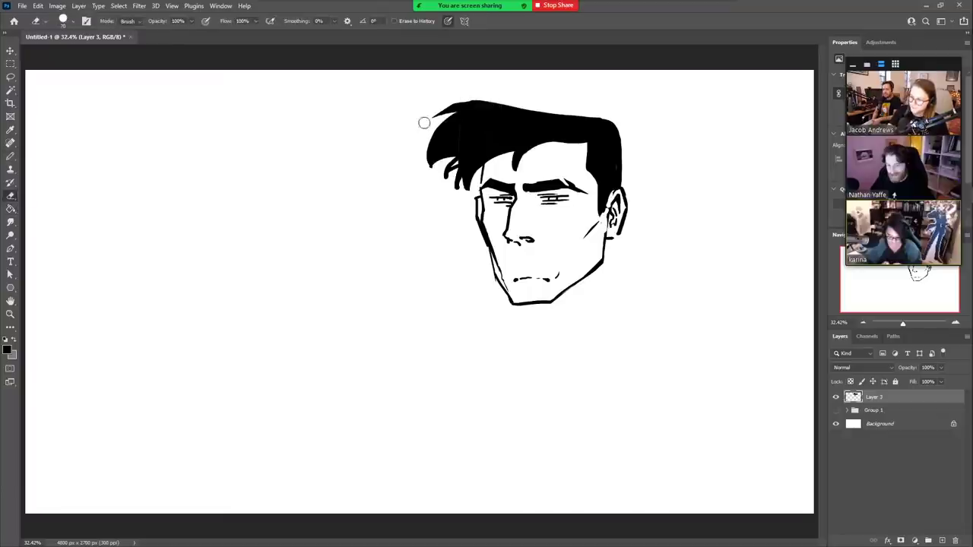
pyautogui.moveTo(612, 125)
pyautogui.mouseDown()
pyautogui.moveTo(476, 86)
pyautogui.moveTo(515, 109)
pyautogui.mouseUp()
pyautogui.press('g')
pyautogui.click(521, 111)
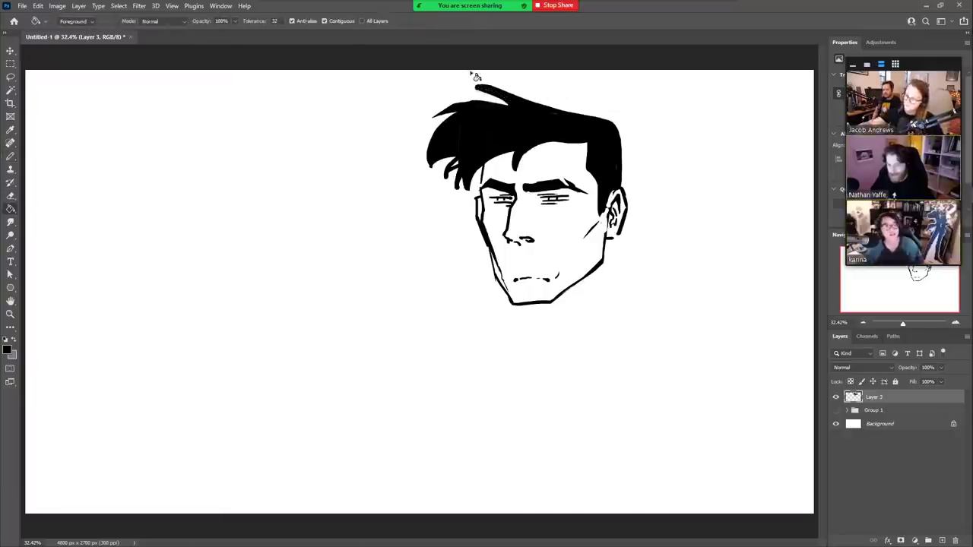
# - Extend the tip of the raised top strand, fill the gap beneath it, and thicken a lower fringe spike
pyautogui.press('b')
pyautogui.moveTo(464, 92)
pyautogui.mouseDown()
pyautogui.moveTo(501, 104)
pyautogui.moveTo(482, 89)
pyautogui.mouseUp()
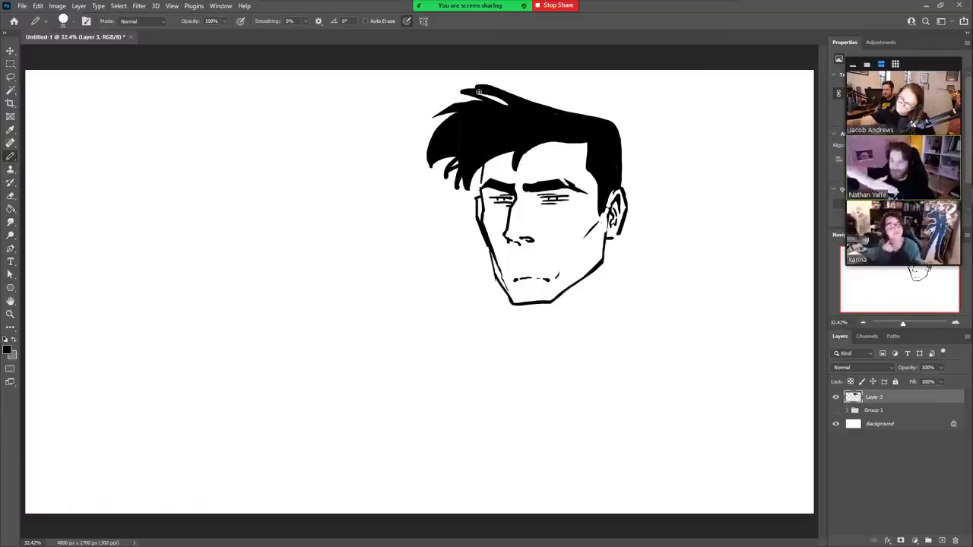
pyautogui.press('e')
pyautogui.press('b')
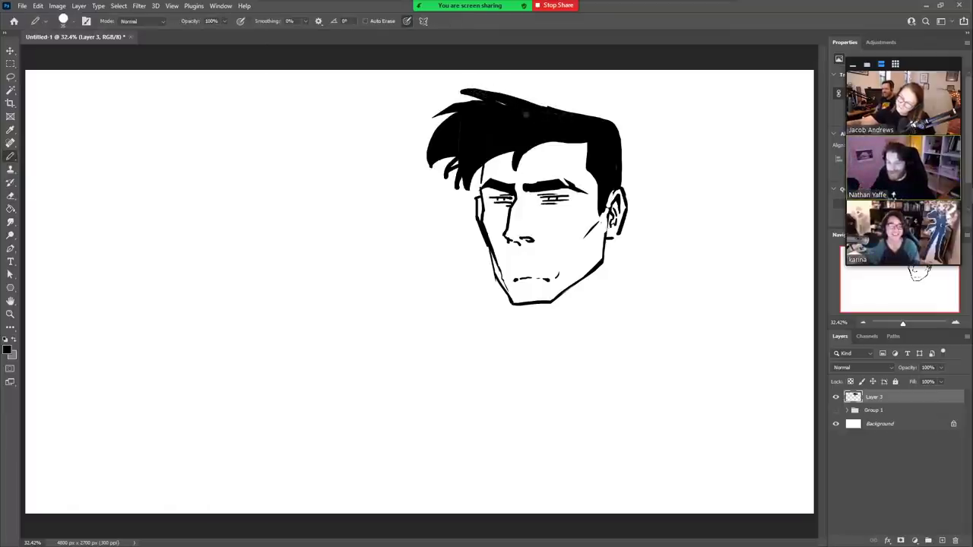
pyautogui.moveTo(454, 161); pyautogui.dragTo(451, 173)
# - Smooth the top contour of the hair with the Eraser and add a small spiked tip to the upper tuft
pyautogui.press('e')
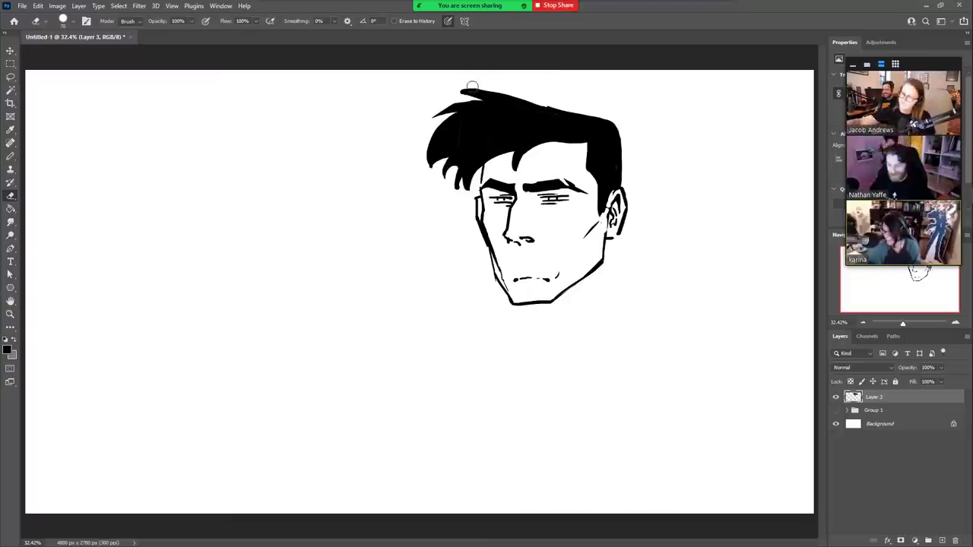
pyautogui.moveTo(460, 87); pyautogui.dragTo(610, 115)
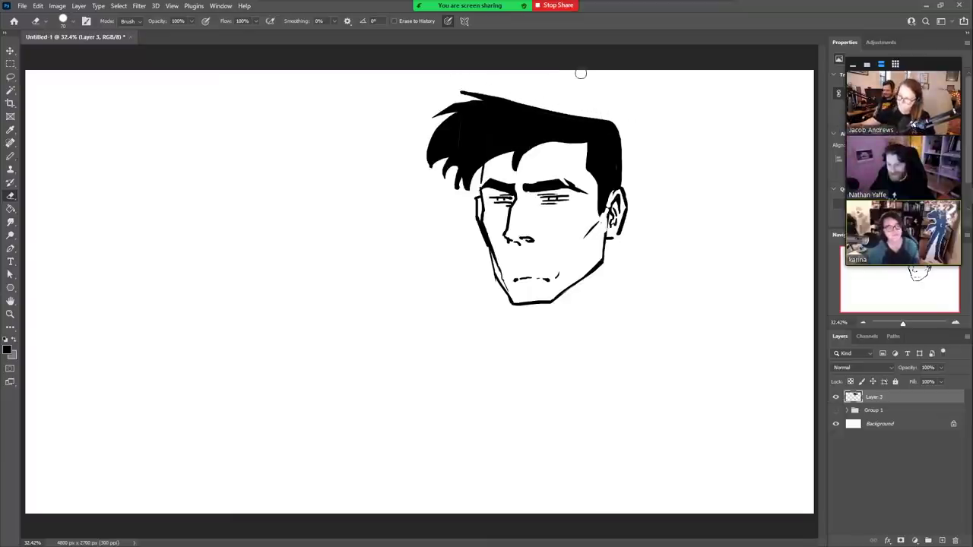
pyautogui.press('b')
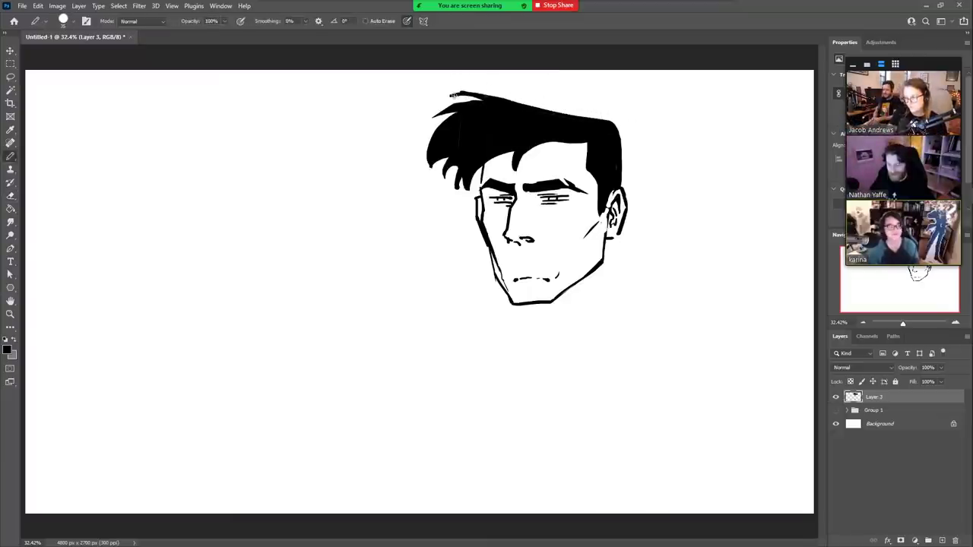
pyautogui.moveTo(453, 95)
pyautogui.mouseDown()
pyautogui.moveTo(483, 107)
pyautogui.moveTo(471, 87)
pyautogui.mouseUp()
pyautogui.press('e')
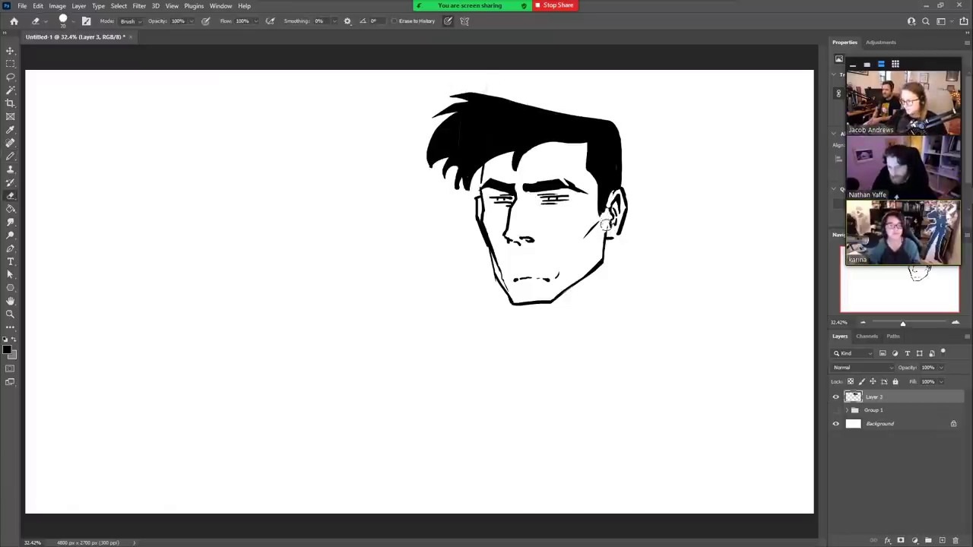
# - Close the right ear's lobe and redraw the jaw and chin outline with thicker straight lines, erasing the excess
pyautogui.press('b')
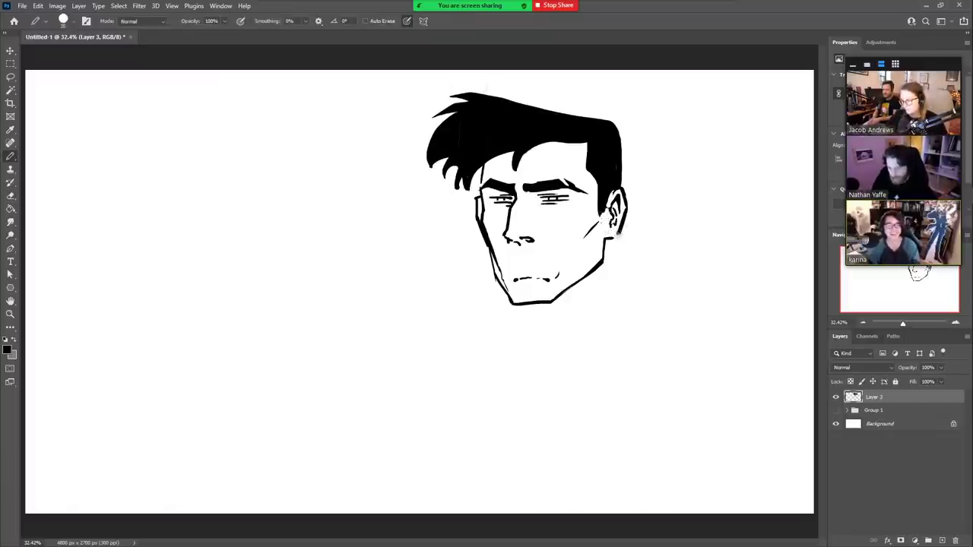
pyautogui.moveTo(618, 236)
pyautogui.mouseDown()
pyautogui.moveTo(642, 179)
pyautogui.moveTo(599, 270)
pyautogui.moveTo(555, 303)
pyautogui.moveTo(581, 250)
pyautogui.moveTo(565, 290)
pyautogui.moveTo(537, 306)
pyautogui.mouseUp()
pyautogui.press('e')
pyautogui.press('b')
pyautogui.moveTo(603, 238)
pyautogui.mouseDown()
pyautogui.moveTo(597, 275)
pyautogui.moveTo(557, 300)
pyautogui.mouseUp()
pyautogui.hotkey('ctrl', 'z')
pyautogui.press('e')
pyautogui.press('b')
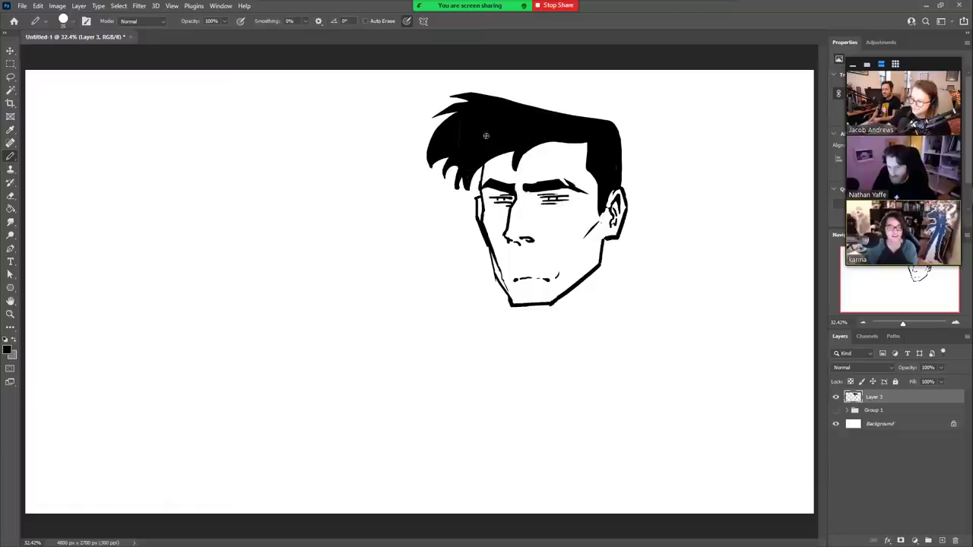
# - Letter "SPOILER:" in white across the top of the black hair with the Eraser
pyautogui.press('e')
pyautogui.moveTo(472, 114)
pyautogui.mouseDown()
pyautogui.moveTo(464, 132)
pyautogui.moveTo(504, 115)
pyautogui.moveTo(519, 128)
pyautogui.moveTo(558, 118)
pyautogui.moveTo(581, 126)
pyautogui.mouseUp()
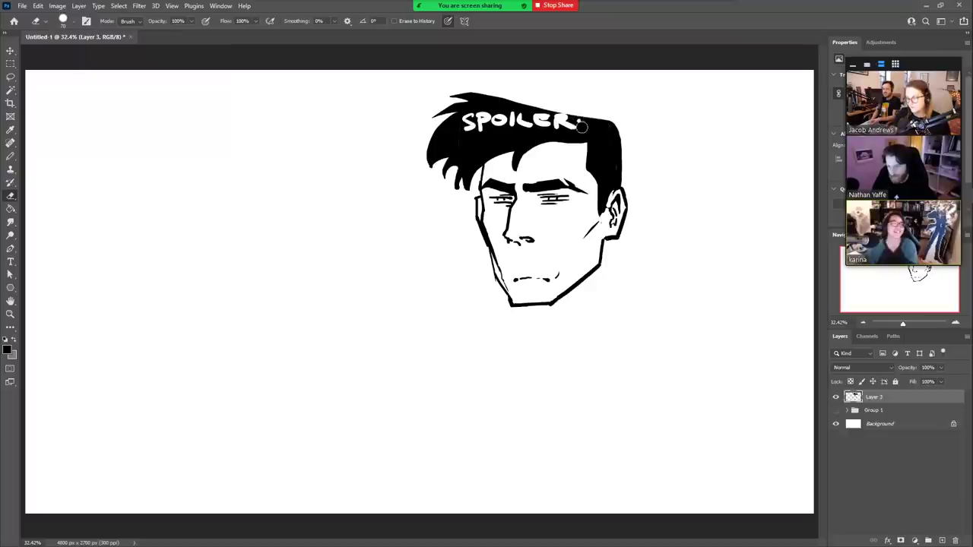
pyautogui.click(581, 120)
pyautogui.click(581, 127)
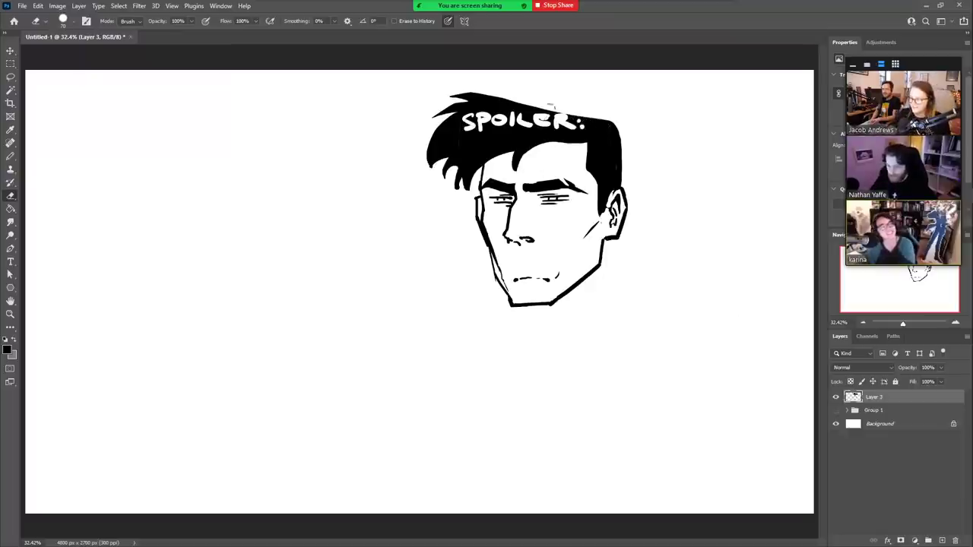
# - Paint over the lettering in the hair with black
pyautogui.press('b')
pyautogui.moveTo(467, 123)
pyautogui.mouseDown()
pyautogui.moveTo(481, 114)
pyautogui.moveTo(487, 128)
pyautogui.moveTo(487, 111)
pyautogui.mouseUp()
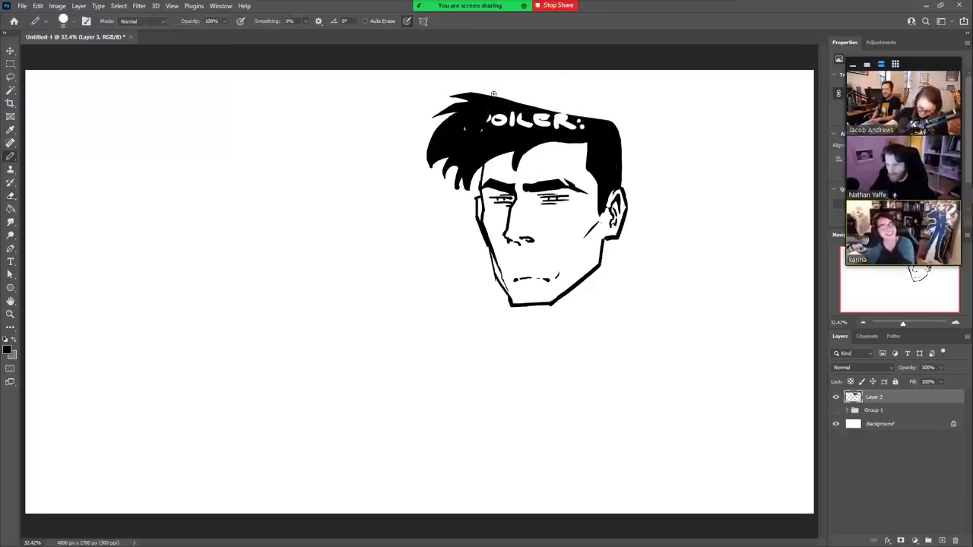
pyautogui.moveTo(577, 130)
pyautogui.mouseDown()
pyautogui.moveTo(522, 108)
pyautogui.moveTo(480, 127)
pyautogui.moveTo(576, 120)
pyautogui.mouseUp()
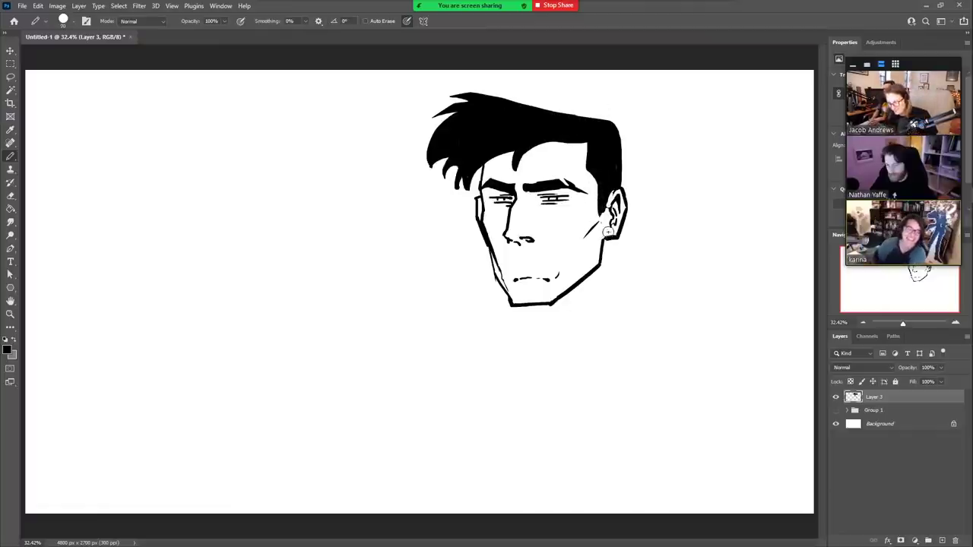
# - Retouch the sideburn area with the Eraser and Pencil, redrawing its front edge in solid black
pyautogui.press('e')
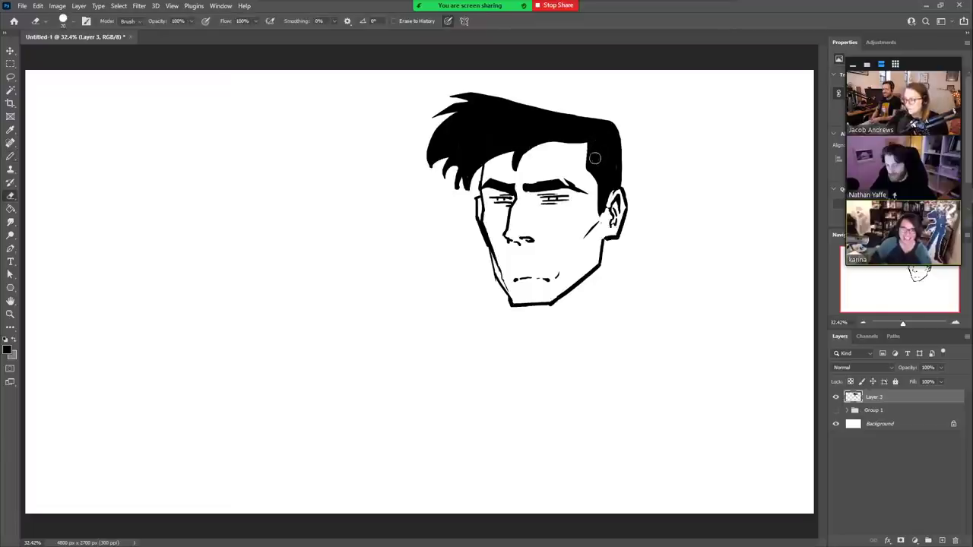
pyautogui.moveTo(594, 163)
pyautogui.mouseDown()
pyautogui.moveTo(601, 158)
pyautogui.moveTo(600, 176)
pyautogui.moveTo(600, 156)
pyautogui.moveTo(616, 158)
pyautogui.mouseUp()
pyautogui.press('b')
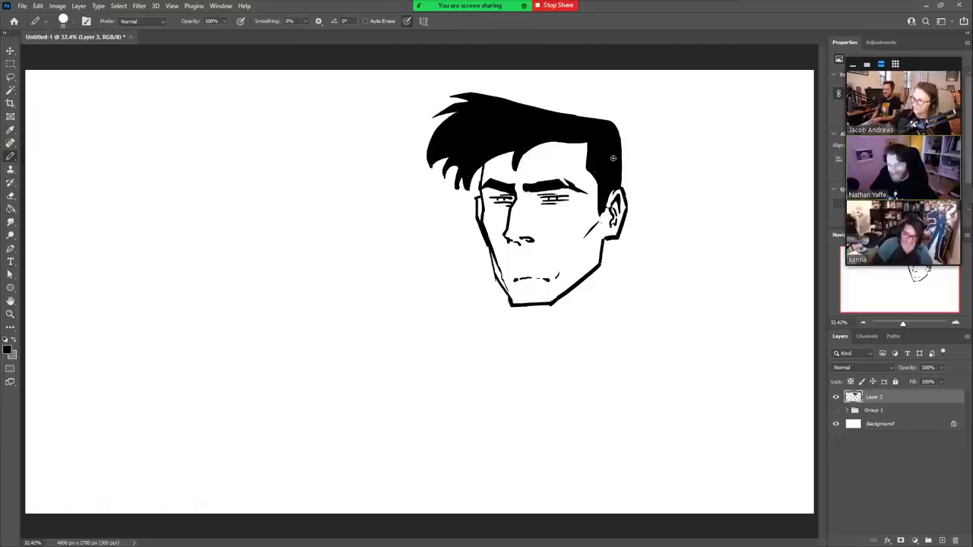
pyautogui.moveTo(589, 140); pyautogui.dragTo(587, 166)
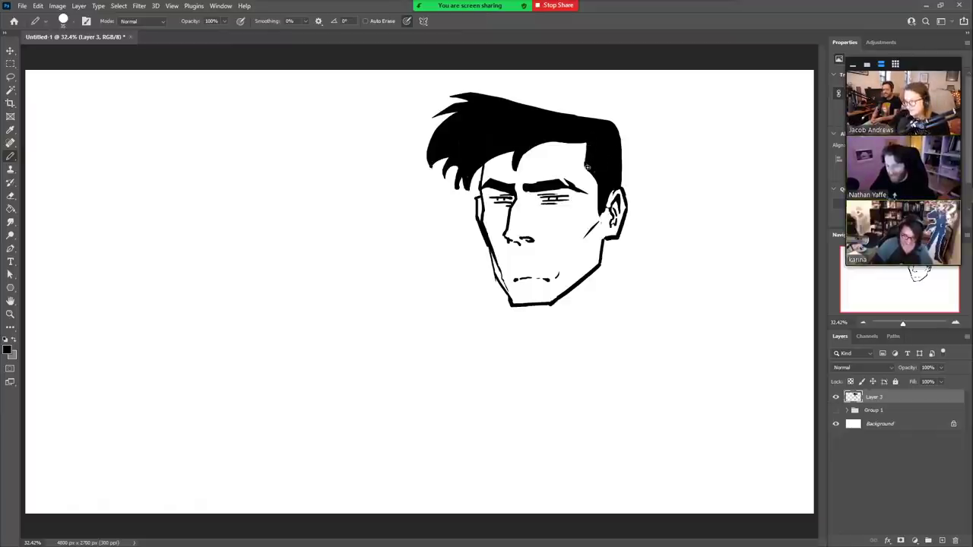
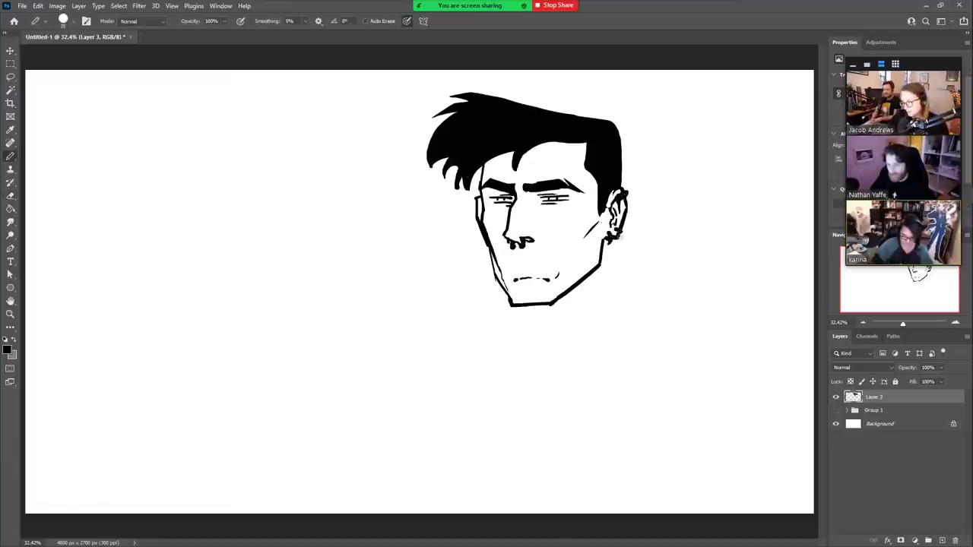
# - Clean up the earlobe and draw a long, narrow dangling earring beneath the right ear in black Pencil
pyautogui.moveTo(618, 237)
pyautogui.mouseDown()
pyautogui.moveTo(627, 230)
pyautogui.moveTo(611, 242)
pyautogui.moveTo(613, 334)
pyautogui.mouseUp()
pyautogui.press('e')
pyautogui.press('b')
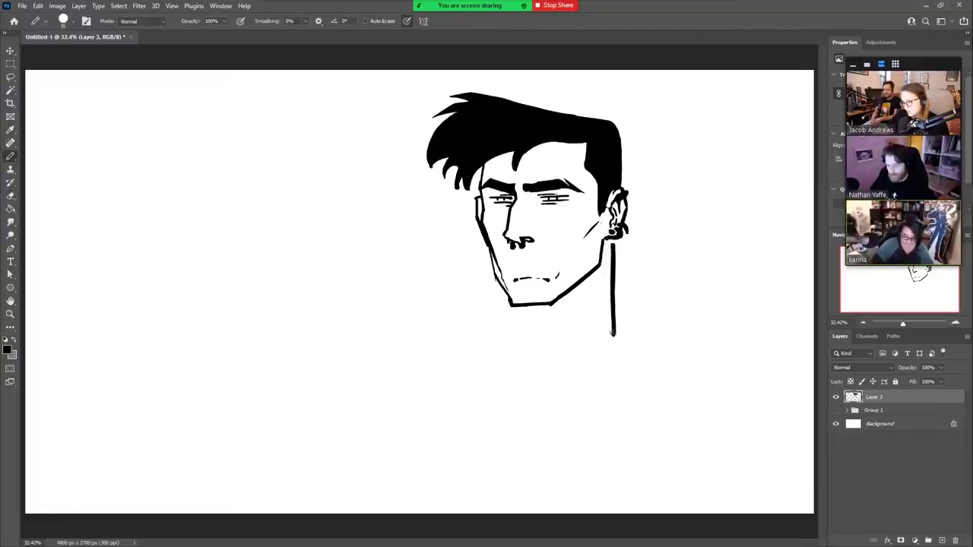
pyautogui.hotkey('ctrl', 'z')
pyautogui.moveTo(611, 242); pyautogui.dragTo(620, 314)
pyautogui.press('e')
pyautogui.press('b')
pyautogui.moveTo(613, 243); pyautogui.dragTo(616, 317)
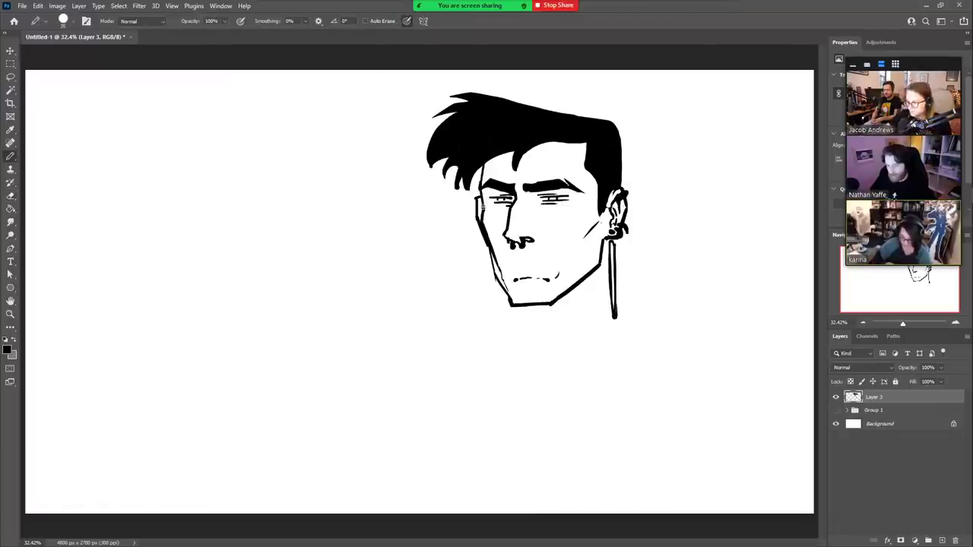
# - Rework the face outline with Pencil and Eraser, thickening the left jaw, rounding the chin and thinning the right jawline
pyautogui.moveTo(482, 205)
pyautogui.mouseDown()
pyautogui.moveTo(510, 304)
pyautogui.moveTo(507, 294)
pyautogui.moveTo(530, 308)
pyautogui.moveTo(553, 302)
pyautogui.mouseUp()
pyautogui.press('e')
pyautogui.press('b')
pyautogui.press('e')
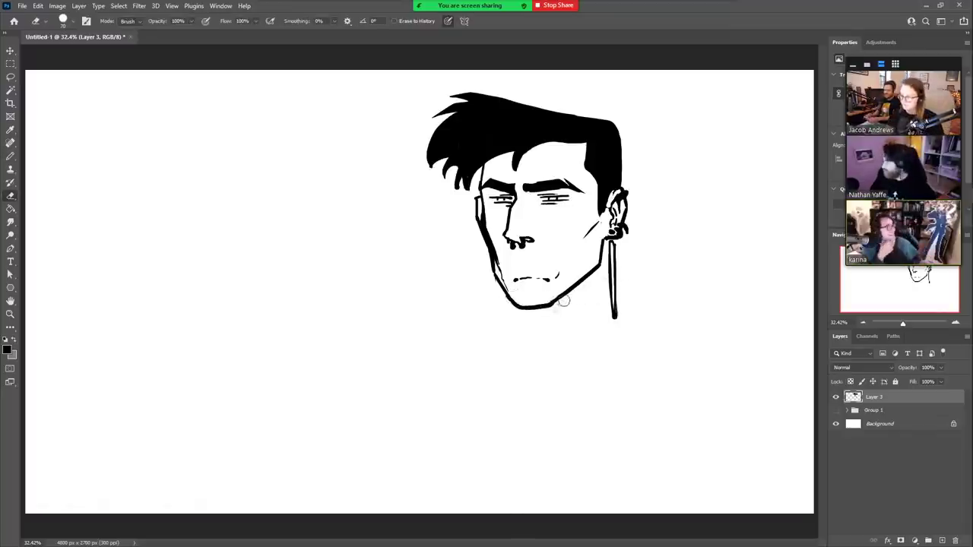
pyautogui.press('b')
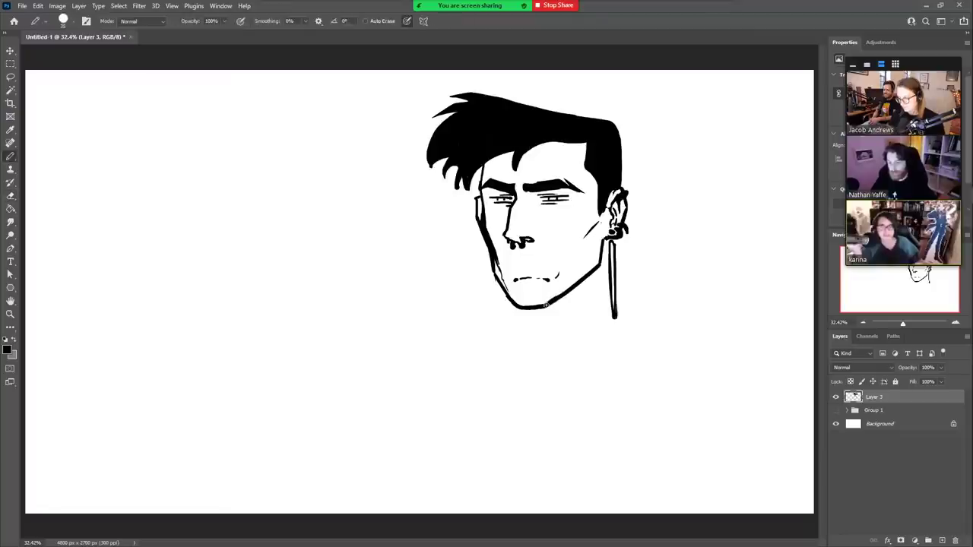
pyautogui.press('e')
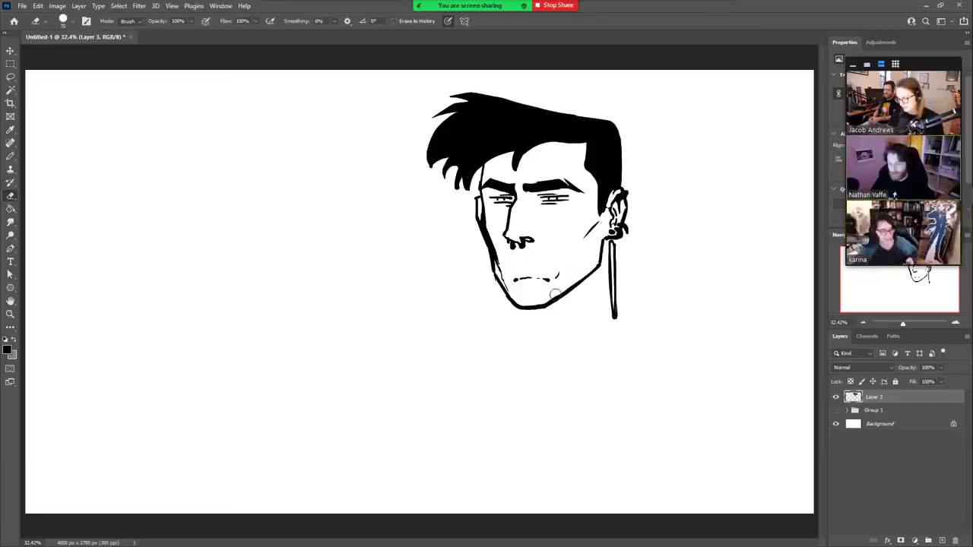
pyautogui.press('b')
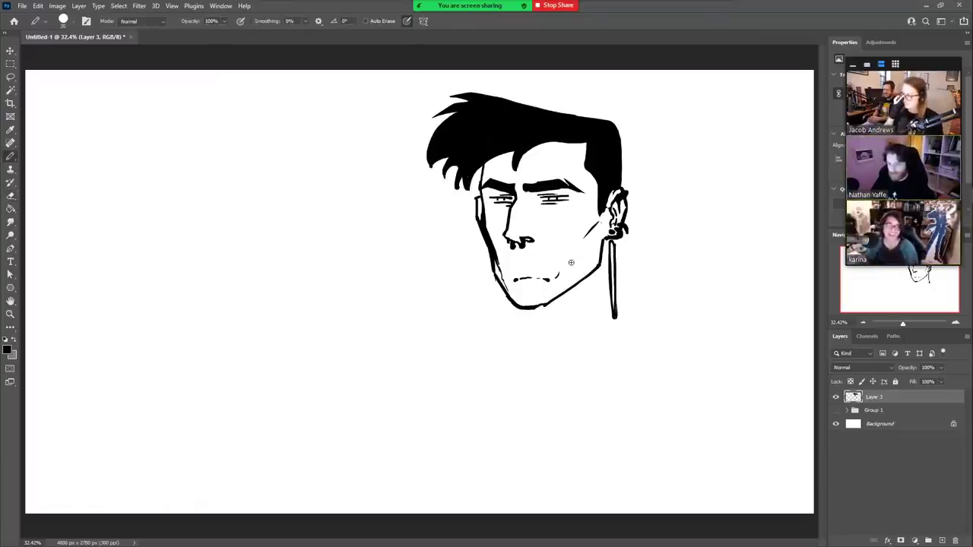
pyautogui.press('e')
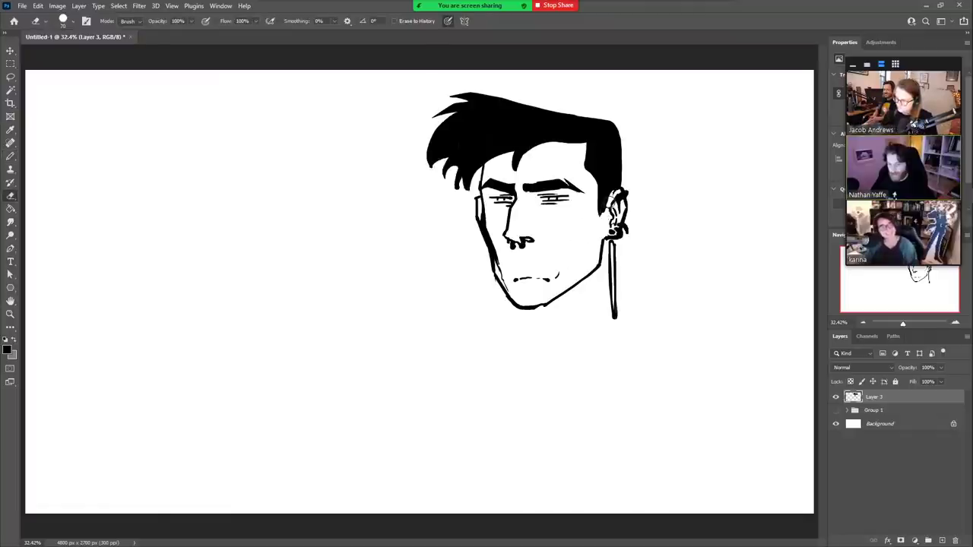
# - Add cheekbone, brow-crease and nose-bridge lines to the face and thicken the hair's lower edge across the forehead
pyautogui.press('b')
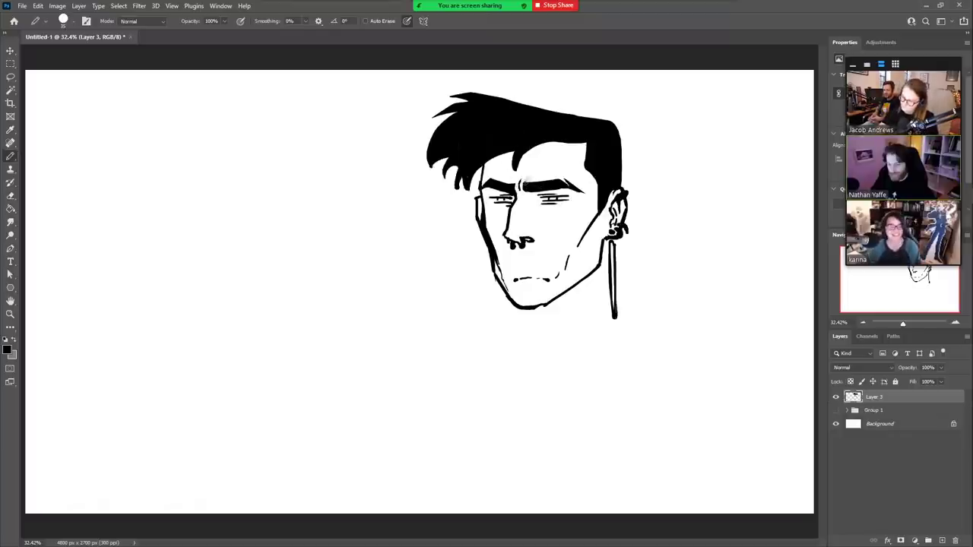
pyautogui.press('e')
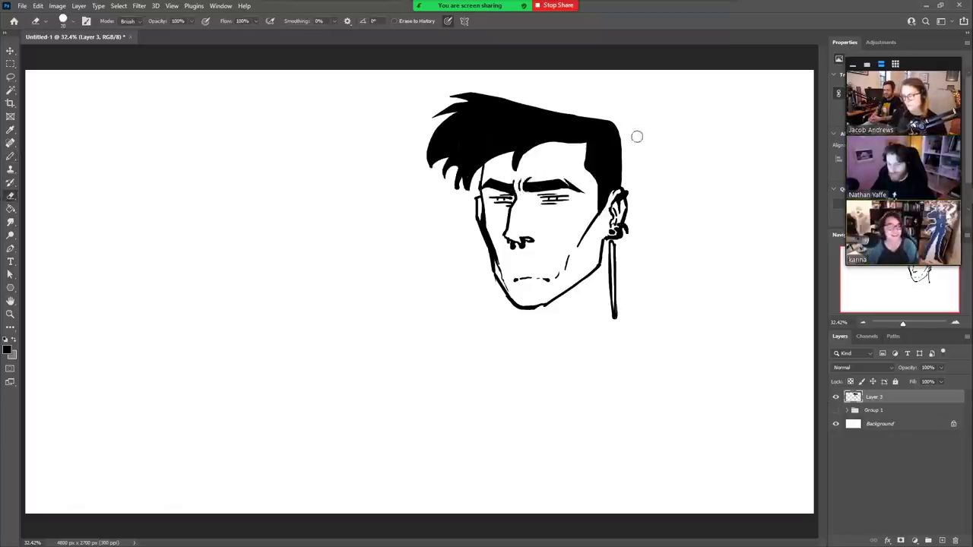
pyautogui.press('b')
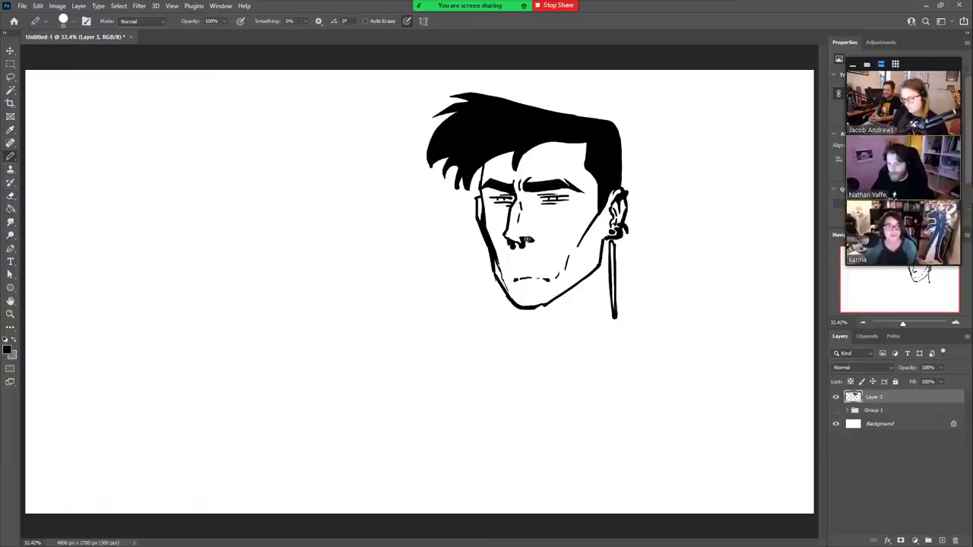
pyautogui.press('e')
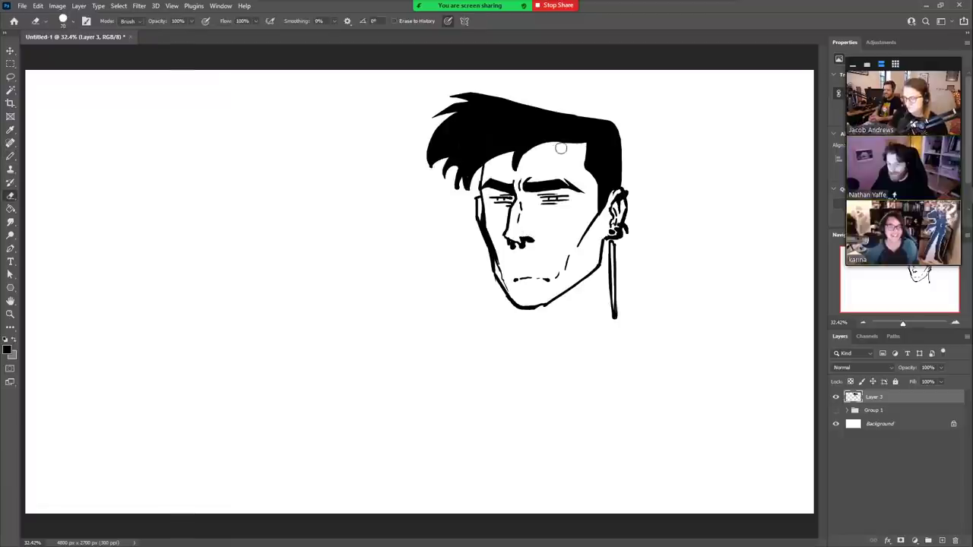
pyautogui.press('b')
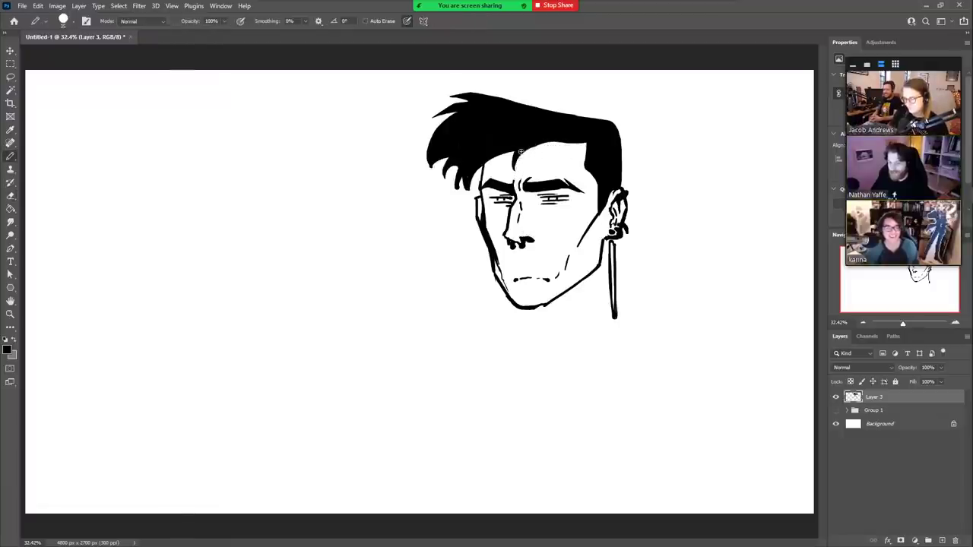
pyautogui.moveTo(589, 143); pyautogui.dragTo(498, 147)
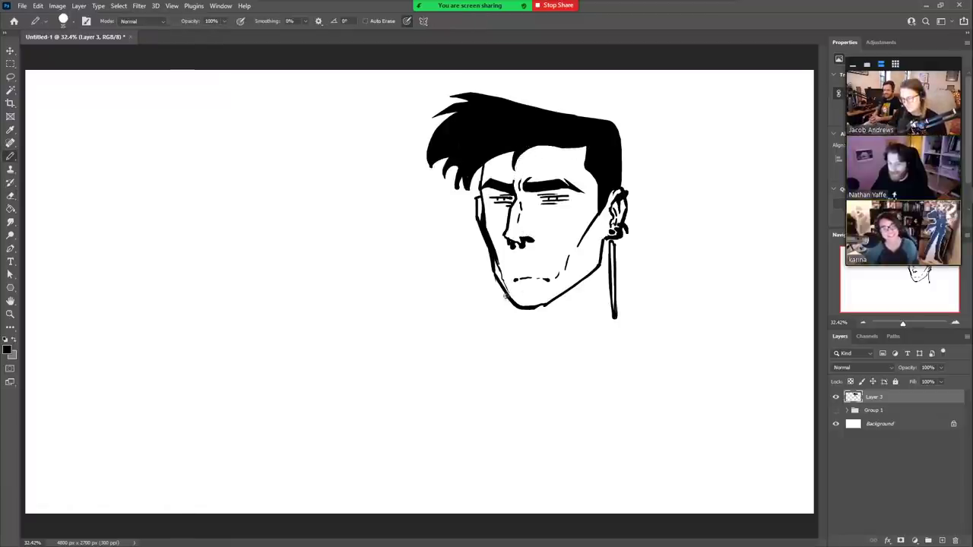
# - Draw the neck below the jaw with both side contours, the right shoulder slope, an Adam's apple and a tendon line
pyautogui.moveTo(509, 301); pyautogui.dragTo(508, 335)
pyautogui.hotkey('ctrl', 'z')
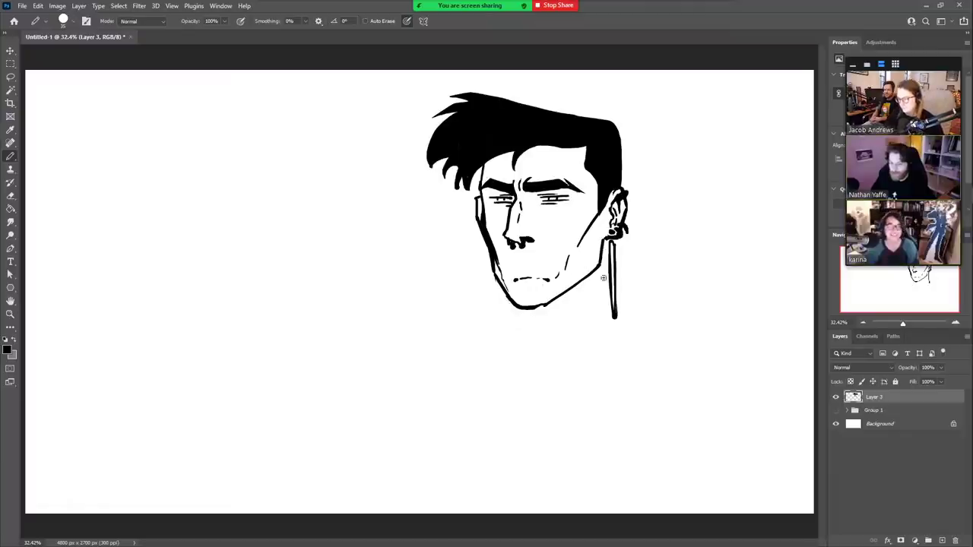
pyautogui.moveTo(606, 237)
pyautogui.mouseDown()
pyautogui.moveTo(605, 301)
pyautogui.moveTo(606, 289)
pyautogui.moveTo(610, 310)
pyautogui.moveTo(647, 346)
pyautogui.mouseUp()
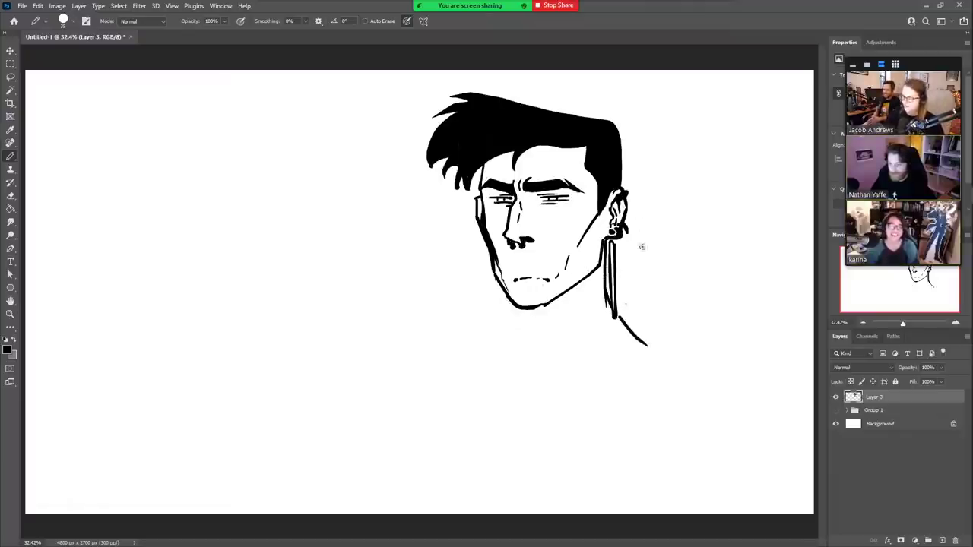
pyautogui.press('e')
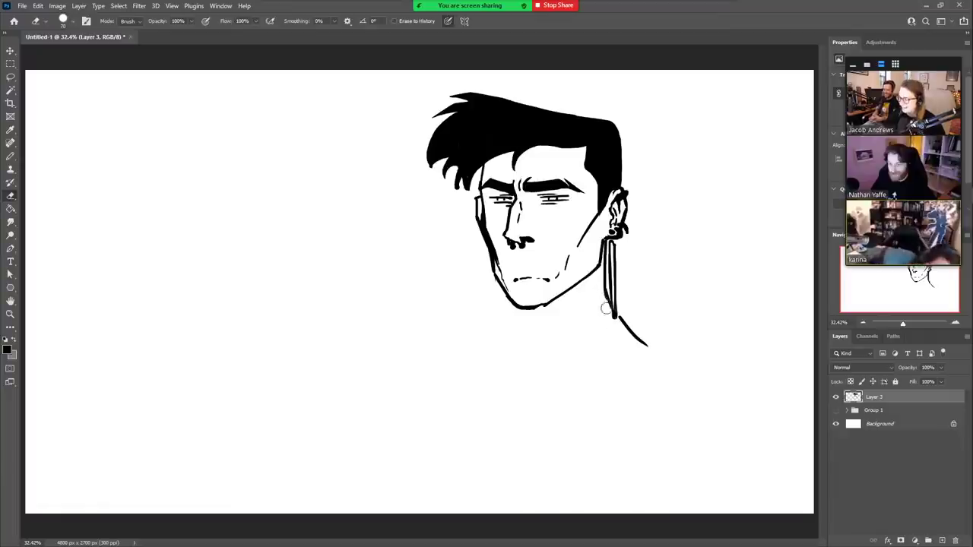
pyautogui.moveTo(606, 308); pyautogui.dragTo(606, 295)
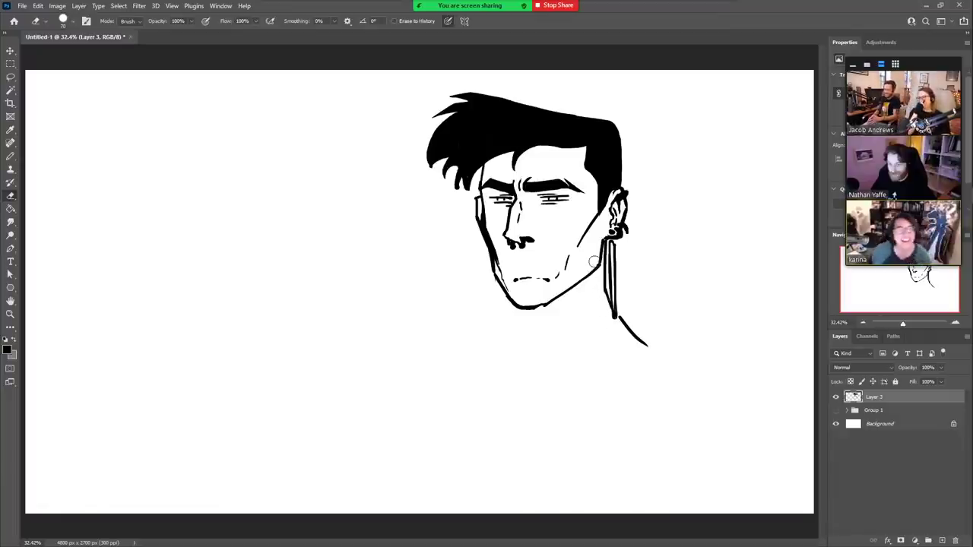
pyautogui.press('b')
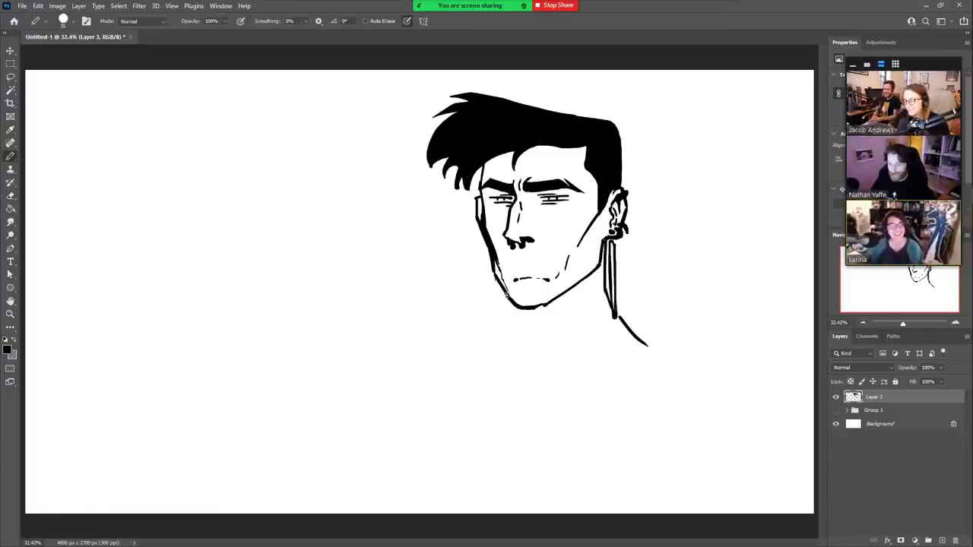
pyautogui.moveTo(507, 295)
pyautogui.mouseDown()
pyautogui.moveTo(509, 336)
pyautogui.moveTo(496, 369)
pyautogui.mouseUp()
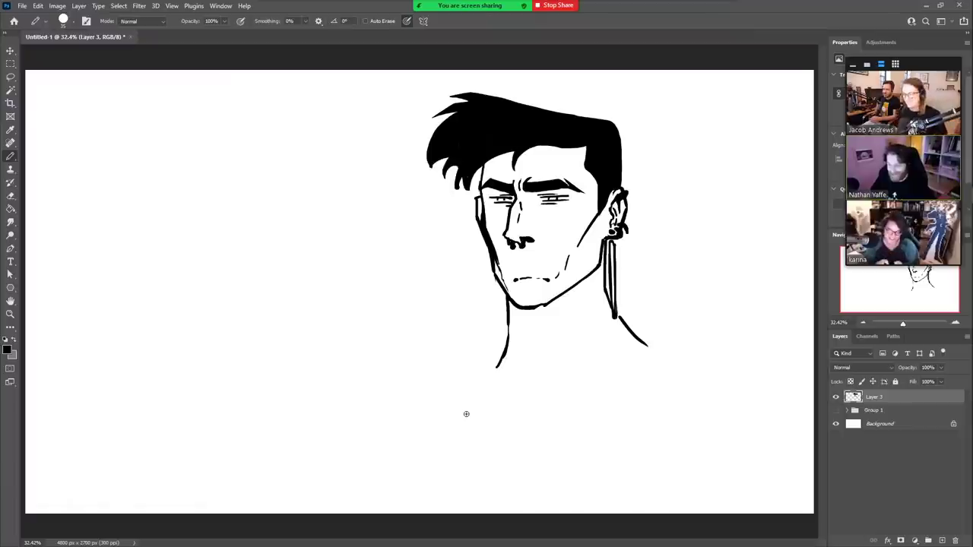
pyautogui.moveTo(521, 322)
pyautogui.mouseDown()
pyautogui.moveTo(543, 323)
pyautogui.moveTo(533, 330)
pyautogui.moveTo(575, 304)
pyautogui.mouseUp()
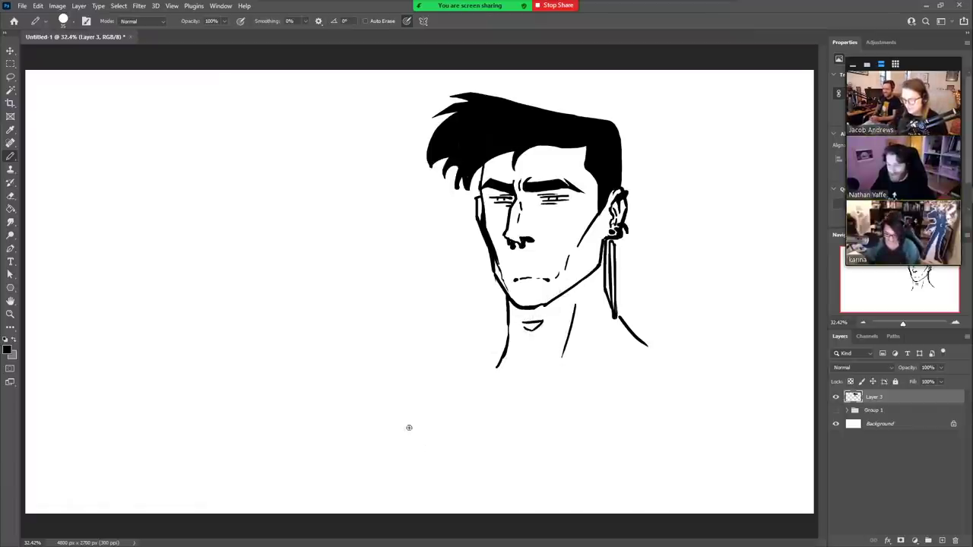
# - Draw a hand holding a spiral-bound notepad to the lower left of the neck
pyautogui.moveTo(370, 452)
pyautogui.mouseDown()
pyautogui.moveTo(381, 423)
pyautogui.moveTo(431, 423)
pyautogui.mouseUp()
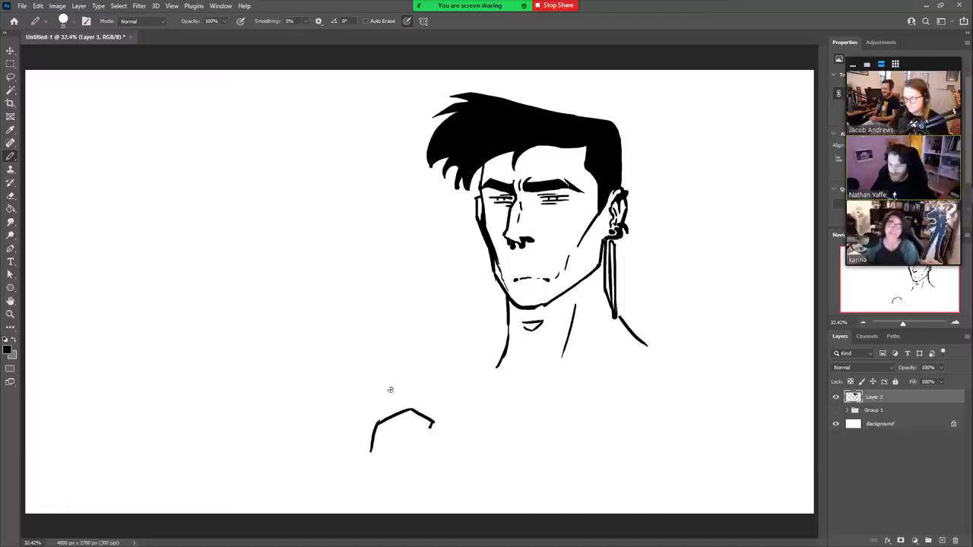
pyautogui.moveTo(378, 373)
pyautogui.mouseDown()
pyautogui.moveTo(387, 419)
pyautogui.moveTo(446, 364)
pyautogui.mouseUp()
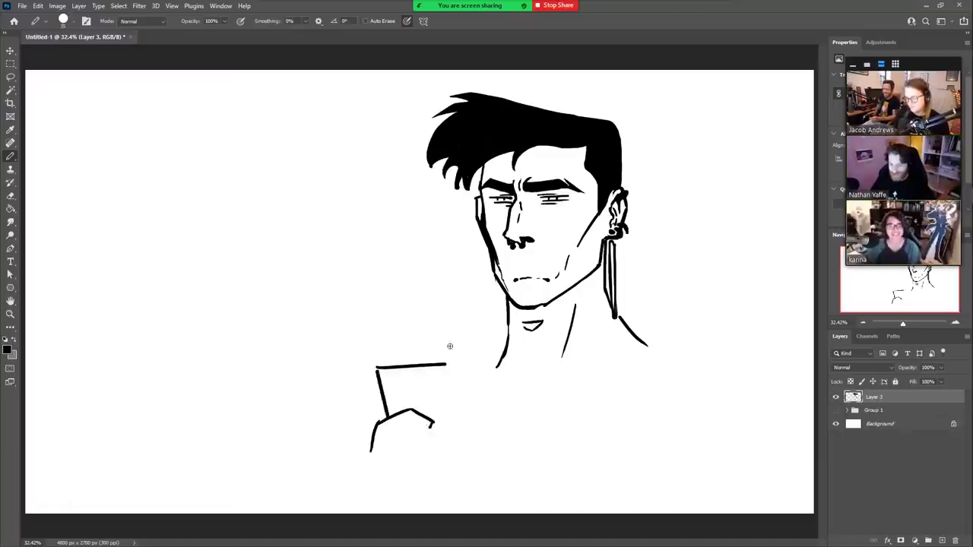
pyautogui.hotkey('ctrl', 'z')
pyautogui.moveTo(378, 371)
pyautogui.mouseDown()
pyautogui.moveTo(475, 366)
pyautogui.moveTo(495, 467)
pyautogui.mouseUp()
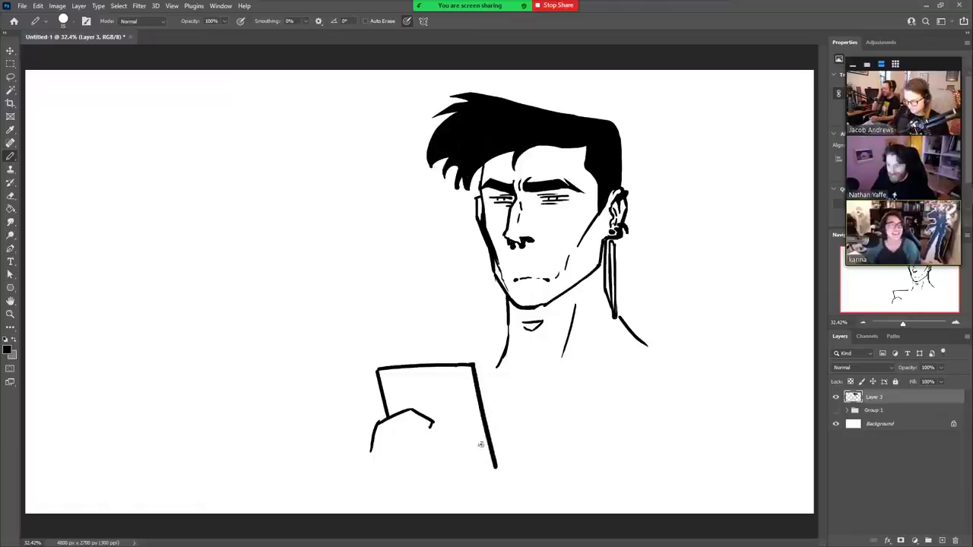
pyautogui.moveTo(383, 362); pyautogui.dragTo(472, 364)
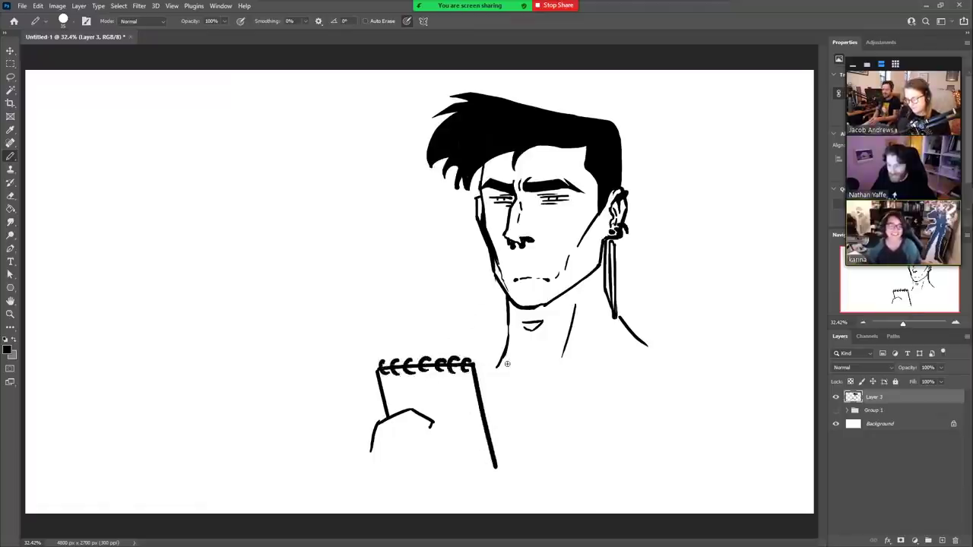
pyautogui.moveTo(436, 431)
pyautogui.mouseDown()
pyautogui.moveTo(429, 445)
pyautogui.moveTo(417, 429)
pyautogui.moveTo(389, 447)
pyautogui.moveTo(459, 456)
pyautogui.mouseUp()
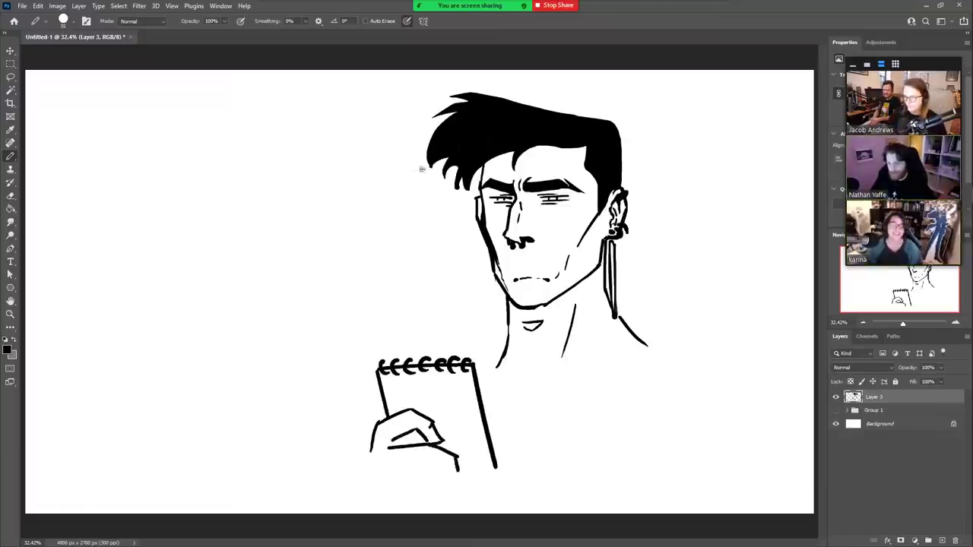
# - Draw a long inner collar curve left of the hair and erase the crease lines beside the mouth's right corner
pyautogui.moveTo(392, 88); pyautogui.dragTo(460, 209)
pyautogui.press('e')
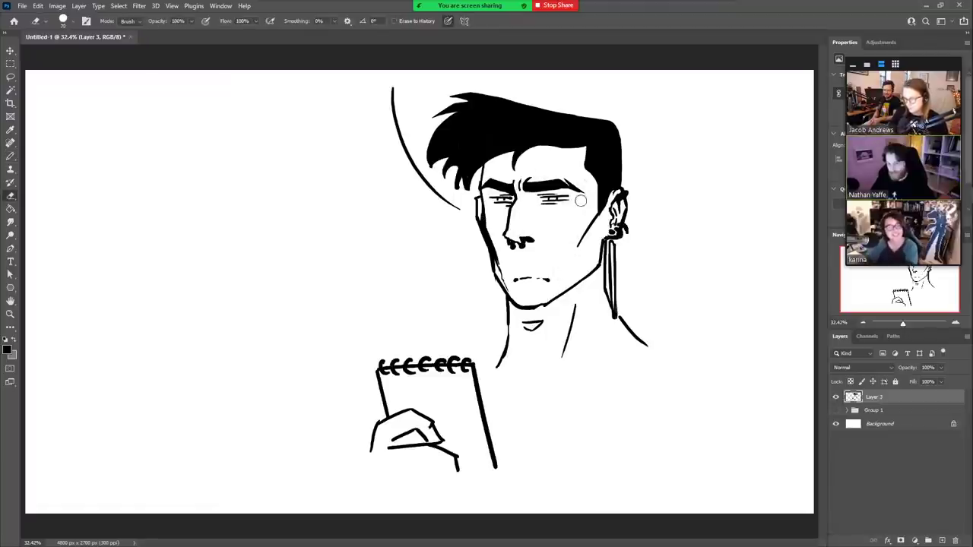
# - Lasso the upper head with the collar curve, move it slightly down, and mend the left jaw outline at the seam
pyautogui.press('l')
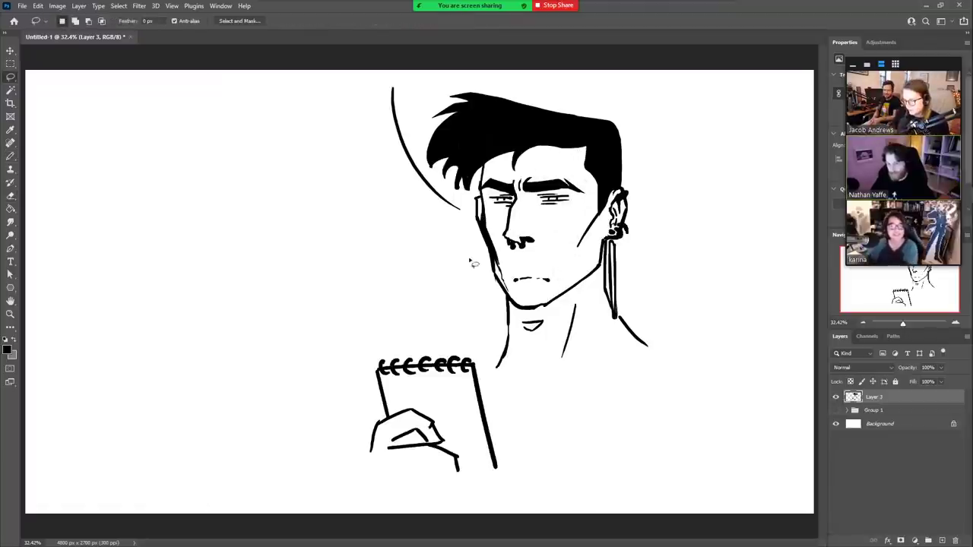
pyautogui.moveTo(469, 261)
pyautogui.mouseDown()
pyautogui.moveTo(648, 257)
pyautogui.moveTo(627, 112)
pyautogui.moveTo(406, 82)
pyautogui.moveTo(445, 245)
pyautogui.mouseUp()
pyautogui.press('v')
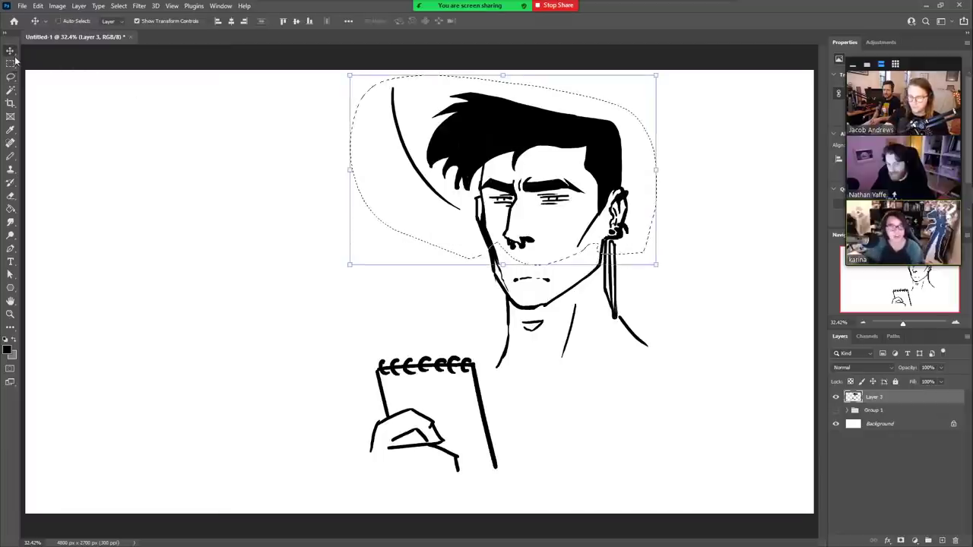
pyautogui.moveTo(609, 163); pyautogui.dragTo(609, 168)
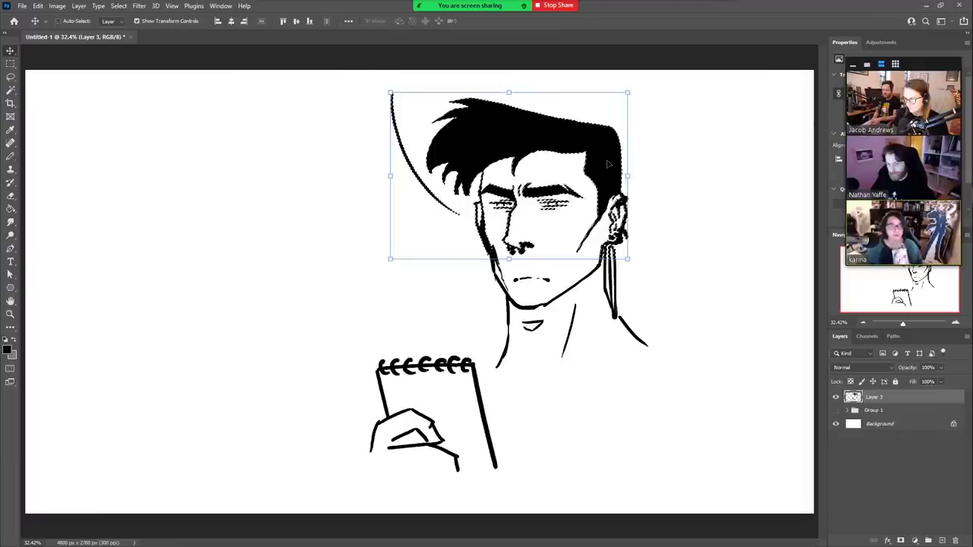
pyautogui.press('Return')
pyautogui.press('e')
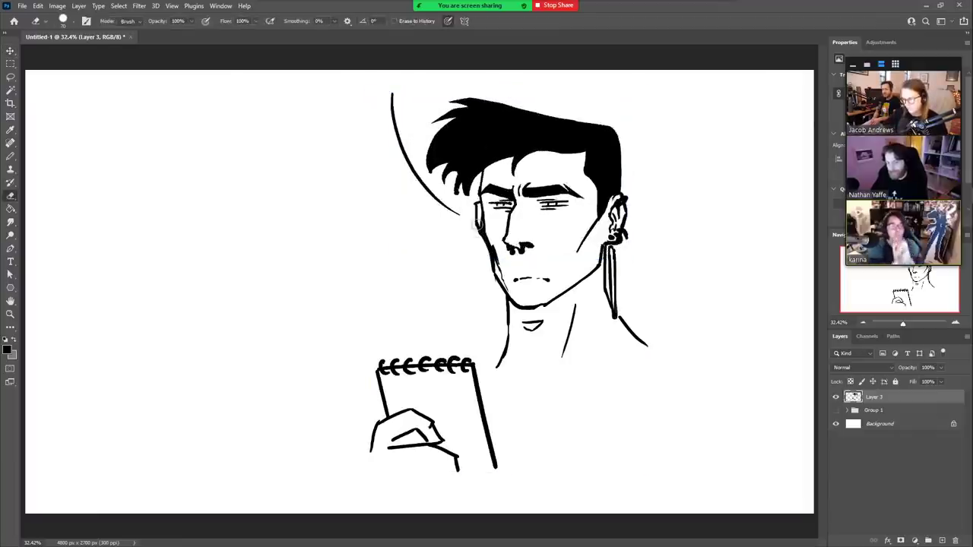
pyautogui.press('b')
pyautogui.moveTo(495, 258); pyautogui.dragTo(499, 268)
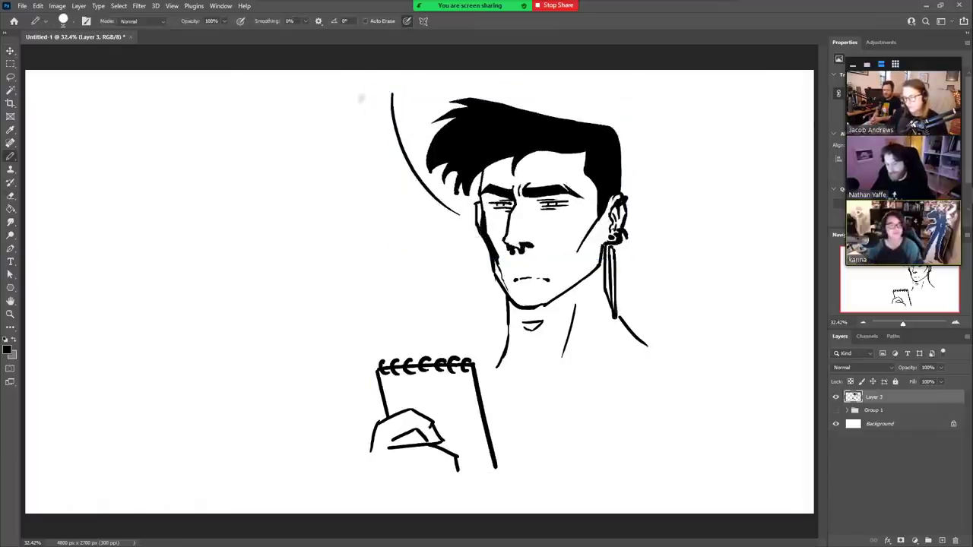
# - Draw the outer curve of the left collar point and a matching pointed collar shape to the right of the ear
pyautogui.moveTo(392, 94)
pyautogui.mouseDown()
pyautogui.moveTo(377, 268)
pyautogui.moveTo(420, 327)
pyautogui.mouseUp()
pyautogui.press('e')
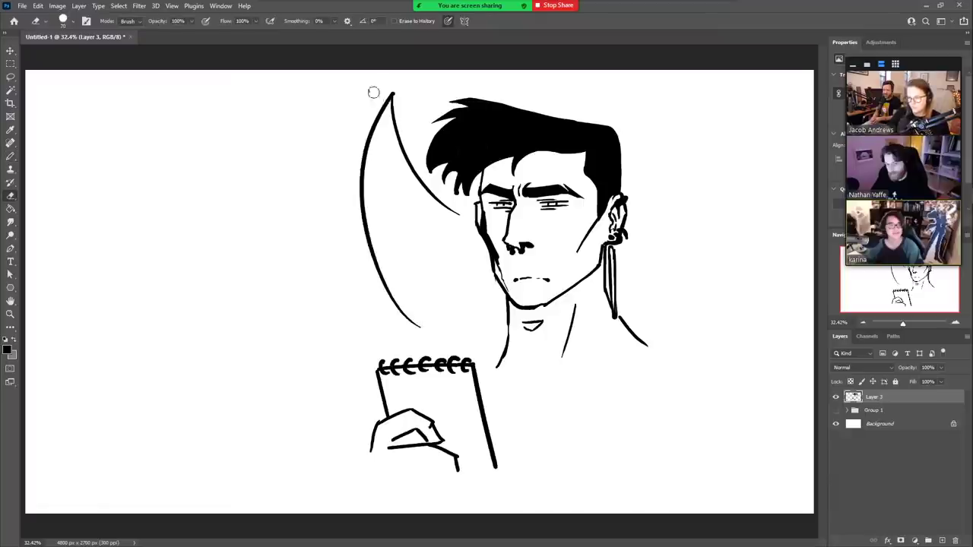
pyautogui.press('b')
pyautogui.moveTo(631, 243)
pyautogui.mouseDown()
pyautogui.moveTo(691, 238)
pyautogui.moveTo(744, 213)
pyautogui.moveTo(693, 363)
pyautogui.mouseUp()
# - Erase the left collar's outer curve and redraw it narrower, from the collar tip down toward the notepad
pyautogui.press('e')
pyautogui.moveTo(389, 97)
pyautogui.mouseDown()
pyautogui.moveTo(372, 145)
pyautogui.moveTo(409, 311)
pyautogui.moveTo(371, 130)
pyautogui.moveTo(397, 303)
pyautogui.moveTo(377, 270)
pyautogui.moveTo(418, 325)
pyautogui.mouseUp()
pyautogui.press('b')
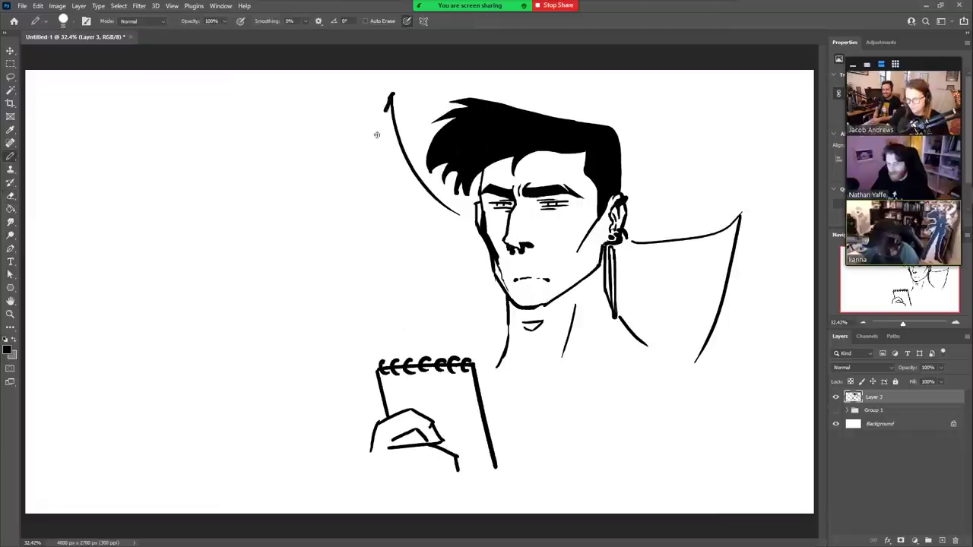
pyautogui.moveTo(392, 94); pyautogui.dragTo(395, 325)
# - Erase the upper edge and tip of the right collar shape, leaving its outer curve
pyautogui.press('e')
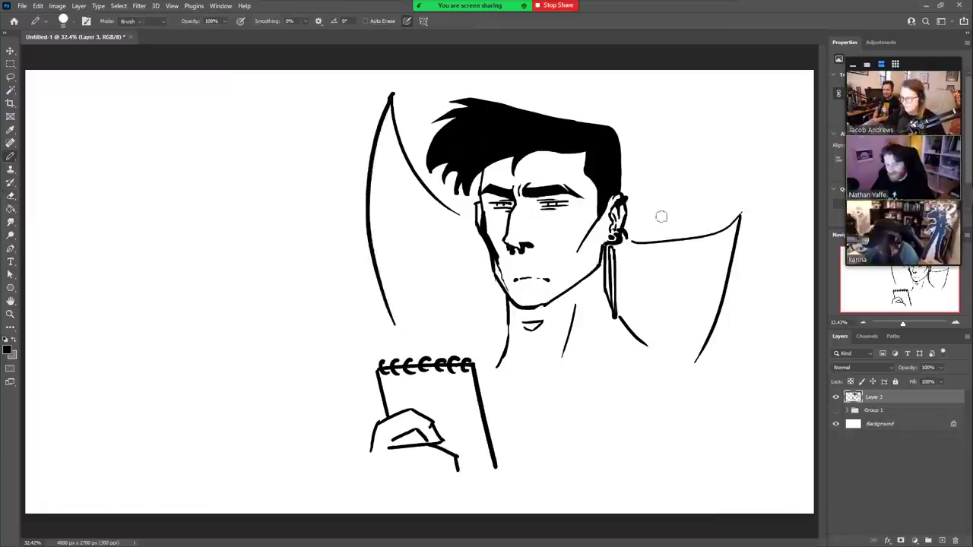
pyautogui.moveTo(632, 243); pyautogui.dragTo(738, 226)
pyautogui.moveTo(663, 243); pyautogui.dragTo(685, 240)
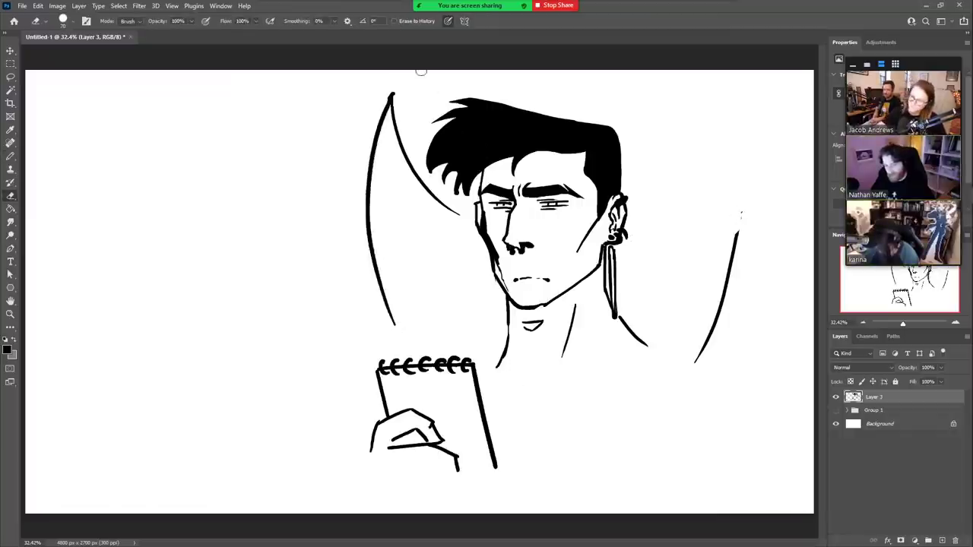
pyautogui.press('b')
pyautogui.moveTo(392, 93); pyautogui.dragTo(416, 71)
pyautogui.moveTo(640, 228)
pyautogui.mouseDown()
pyautogui.moveTo(737, 198)
pyautogui.moveTo(714, 95)
pyautogui.moveTo(496, 70)
pyautogui.mouseUp()
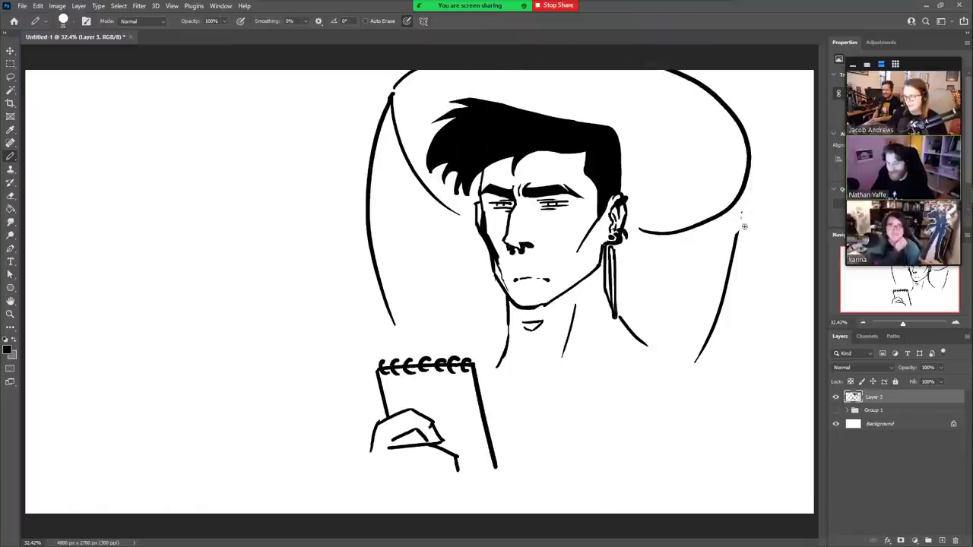
pyautogui.hotkey('ctrl', 'z')
pyautogui.hotkey('ctrl', 'z')
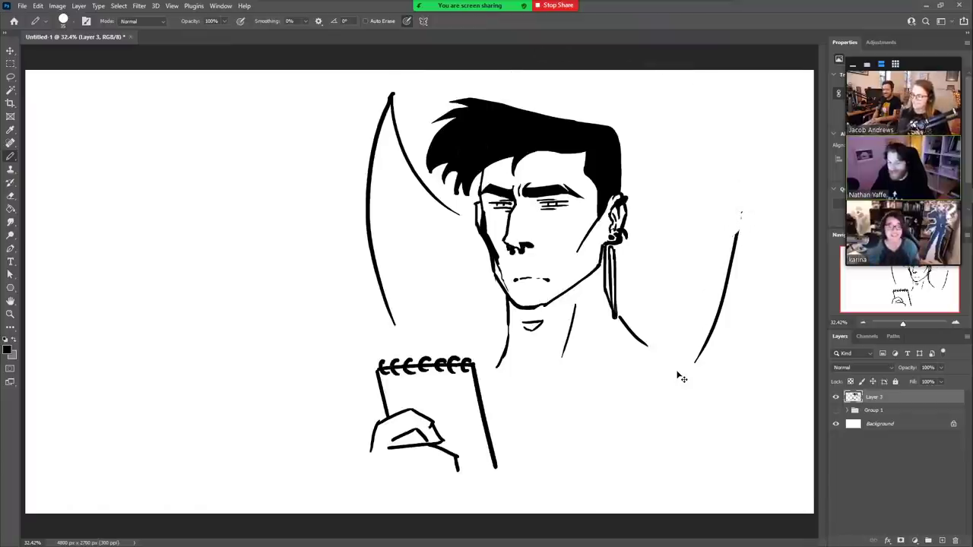
# - Erase the left collar's inner curve and redraw it from the collar tip down to the cheek
pyautogui.press('e')
pyautogui.moveTo(393, 102)
pyautogui.mouseDown()
pyautogui.moveTo(418, 172)
pyautogui.moveTo(456, 214)
pyautogui.mouseUp()
pyautogui.press('b')
pyautogui.moveTo(392, 96)
pyautogui.mouseDown()
pyautogui.moveTo(460, 232)
pyautogui.moveTo(479, 245)
pyautogui.mouseUp()
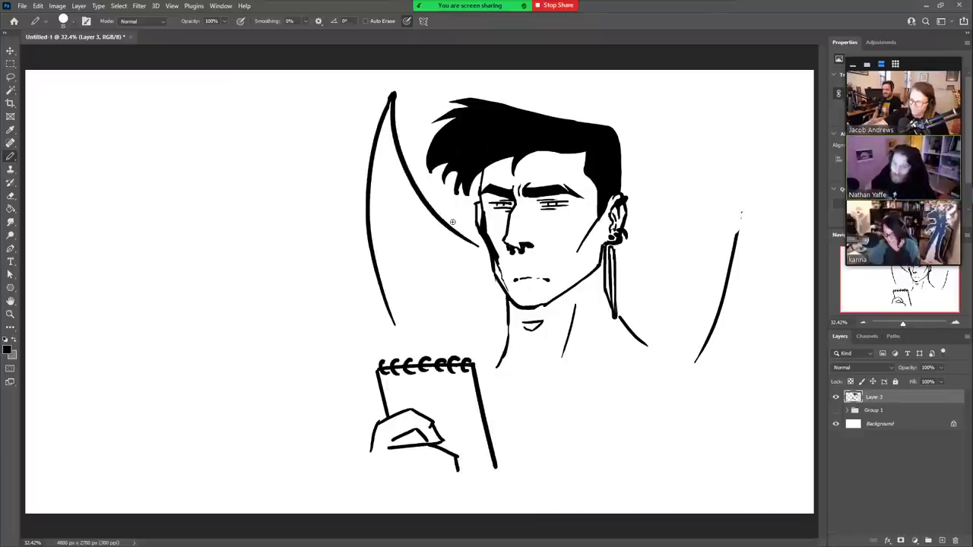
# - Draw a shallow, nearly horizontal upper edge for the right collar beside the earring, and erase its old outer curve
pyautogui.moveTo(621, 266); pyautogui.dragTo(742, 260)
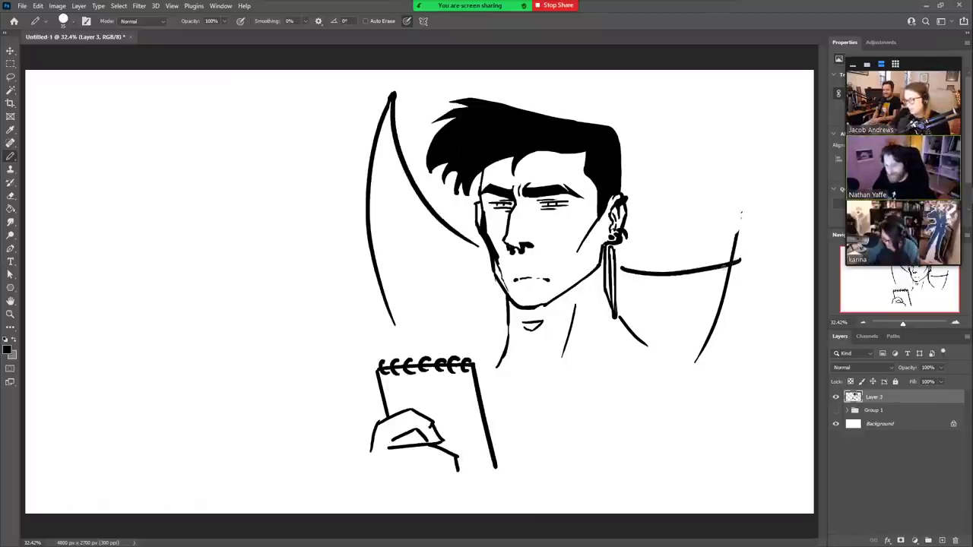
pyautogui.press('e')
pyautogui.moveTo(739, 225)
pyautogui.mouseDown()
pyautogui.moveTo(732, 278)
pyautogui.moveTo(700, 348)
pyautogui.mouseUp()
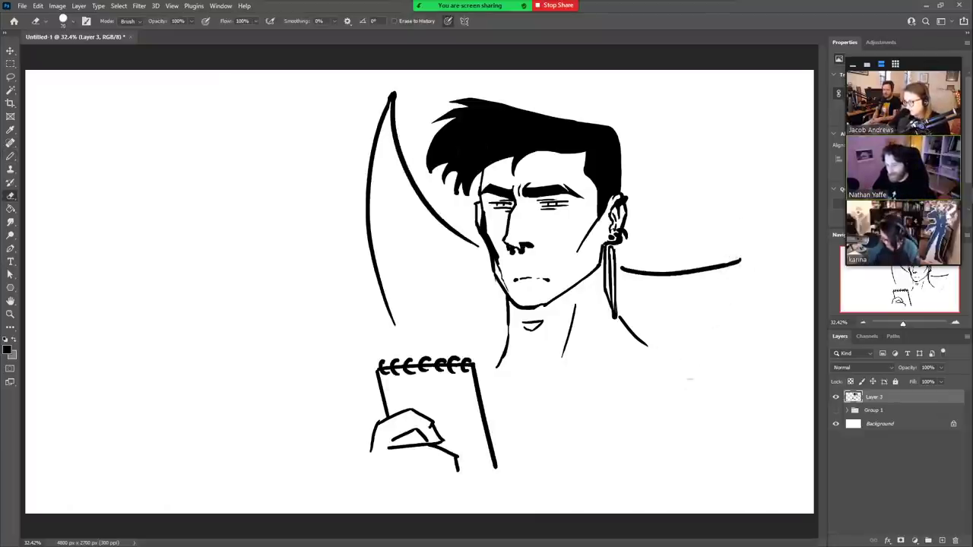
# - Extend the neck lines into the shoulders and give the notepad a second side edge, erasing the shoulder line where it overlaps the pad
pyautogui.press('b')
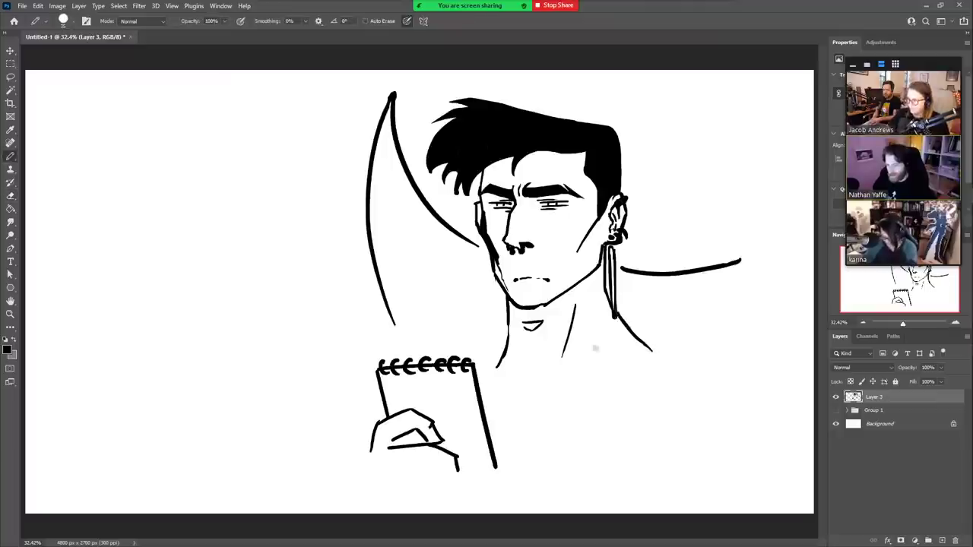
pyautogui.moveTo(492, 372); pyautogui.dragTo(487, 414)
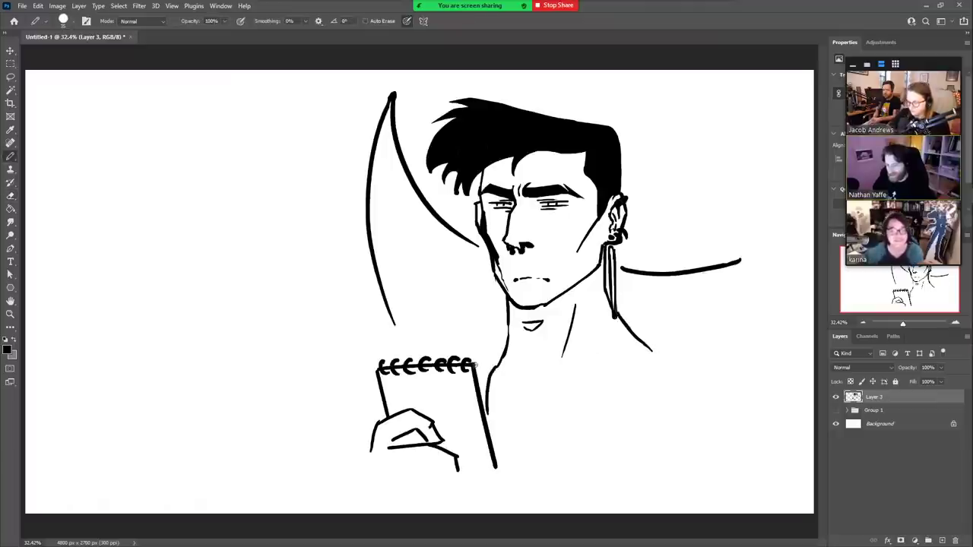
pyautogui.moveTo(480, 363); pyautogui.dragTo(506, 468)
pyautogui.press('e')
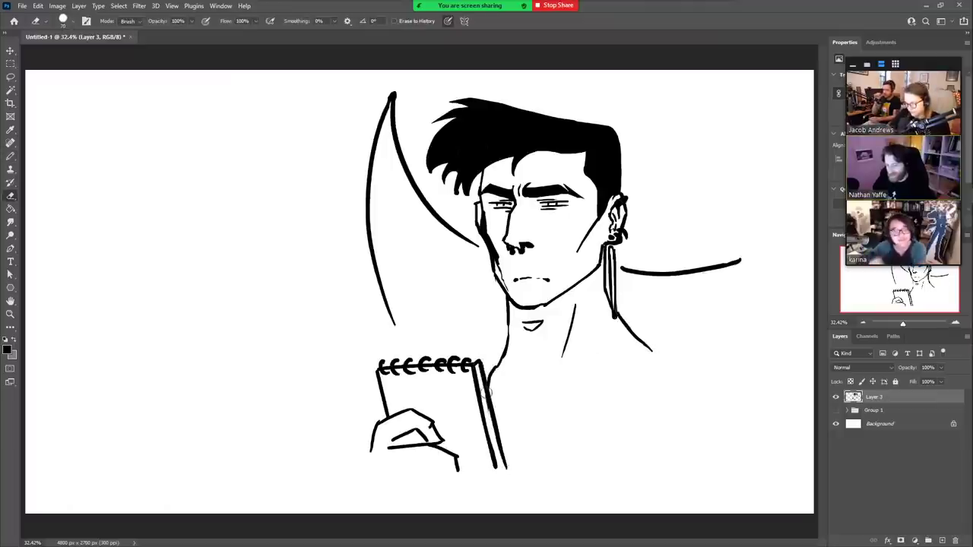
pyautogui.moveTo(487, 391); pyautogui.dragTo(509, 462)
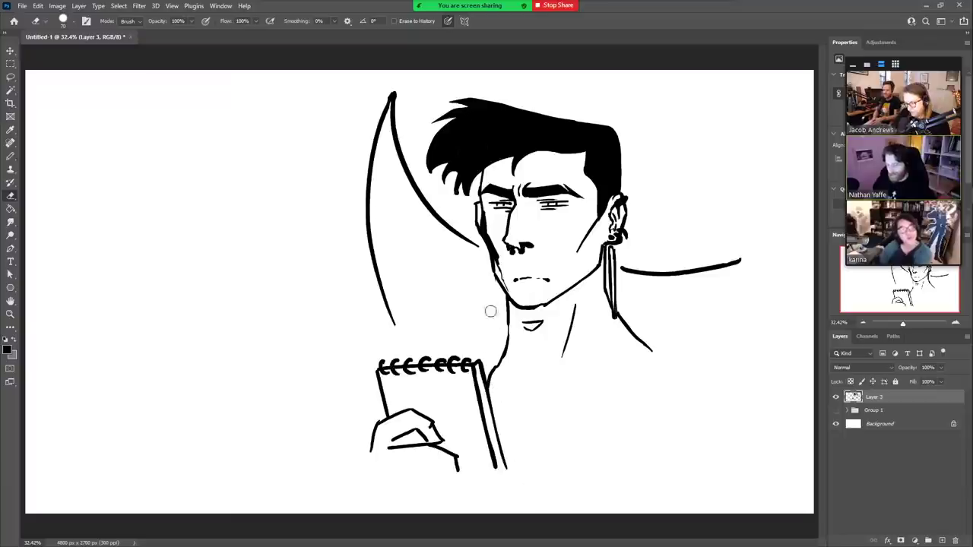
pyautogui.press('b')
pyautogui.press('b')
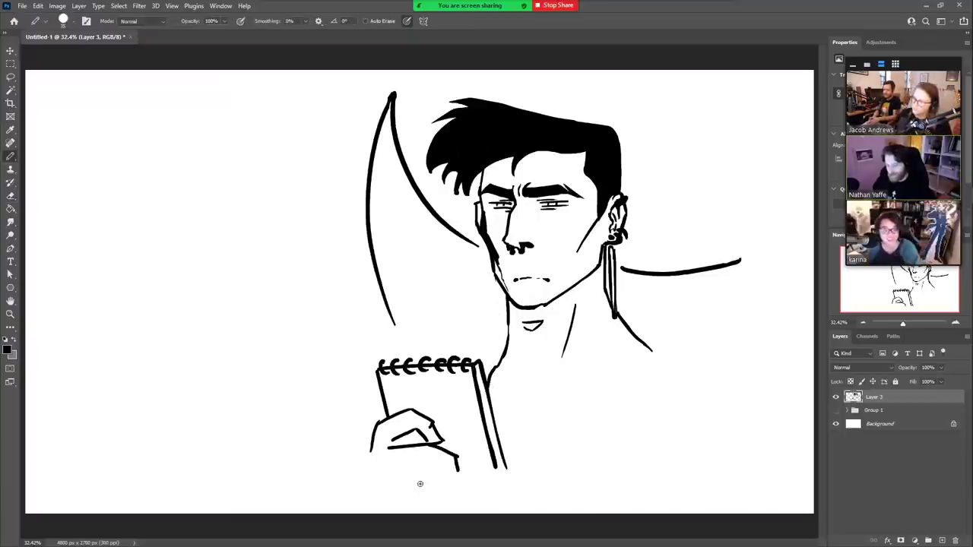
# - Clean up the hatched eye lines into narrow dark slits and add short crease lines beneath both eyes
pyautogui.press('e')
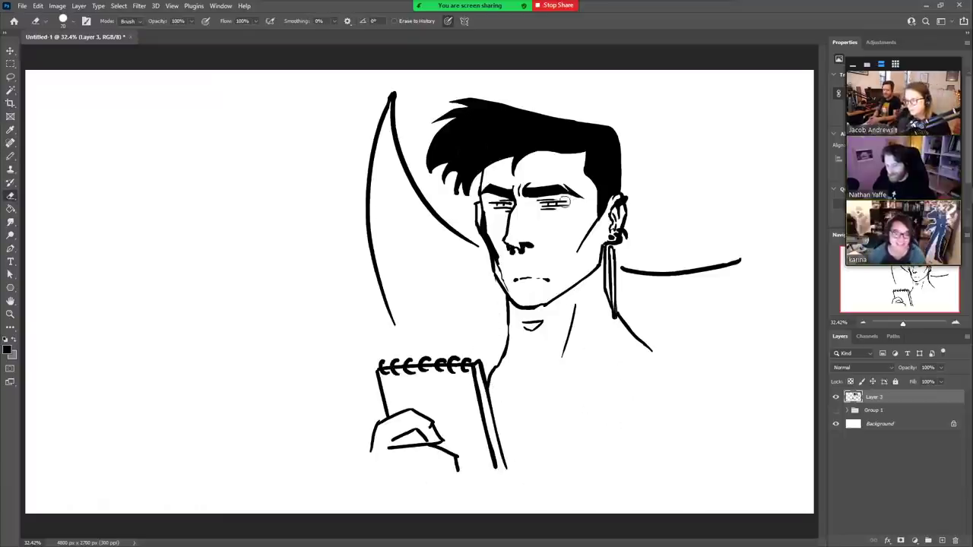
pyautogui.moveTo(565, 202); pyautogui.dragTo(495, 204)
pyautogui.press('b')
pyautogui.press('e')
pyautogui.press('b')
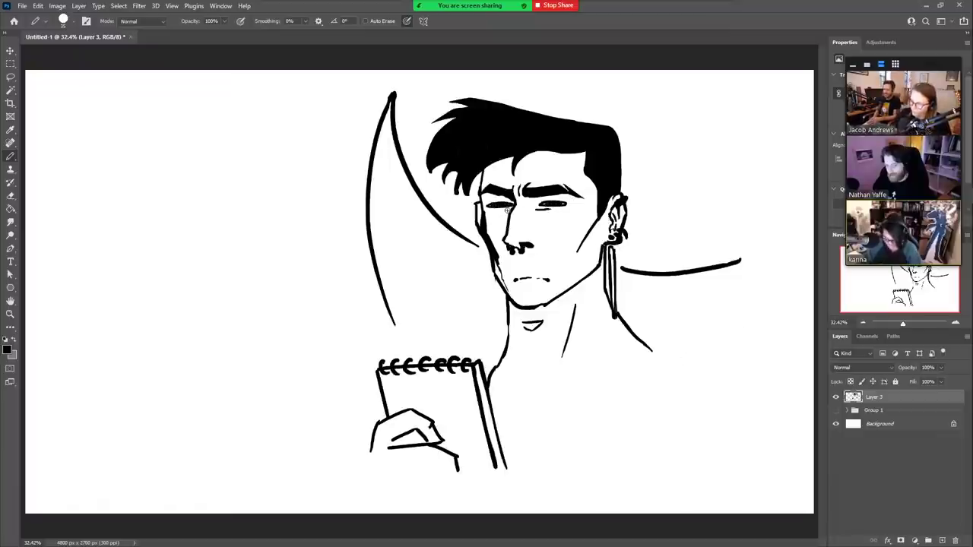
pyautogui.moveTo(505, 210); pyautogui.dragTo(572, 208)
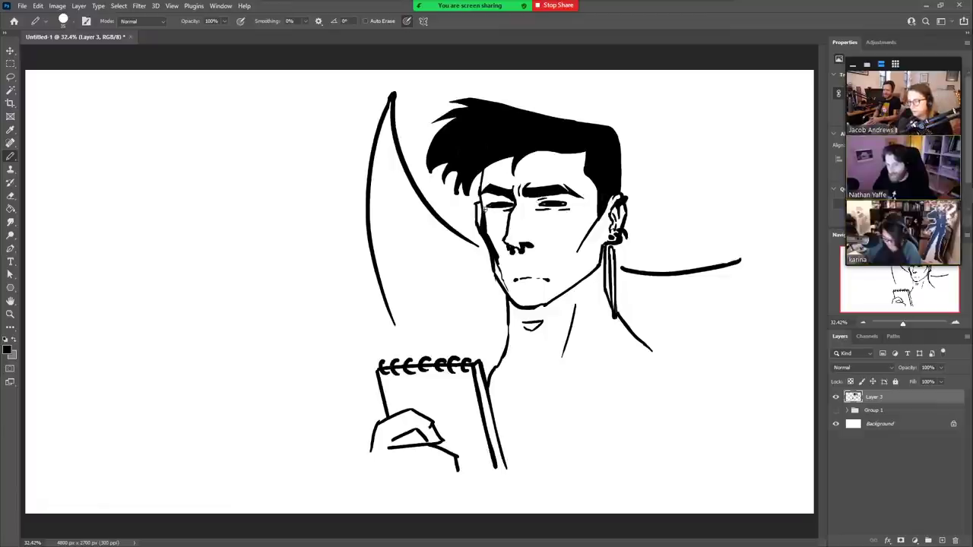
pyautogui.moveTo(534, 213); pyautogui.dragTo(552, 209)
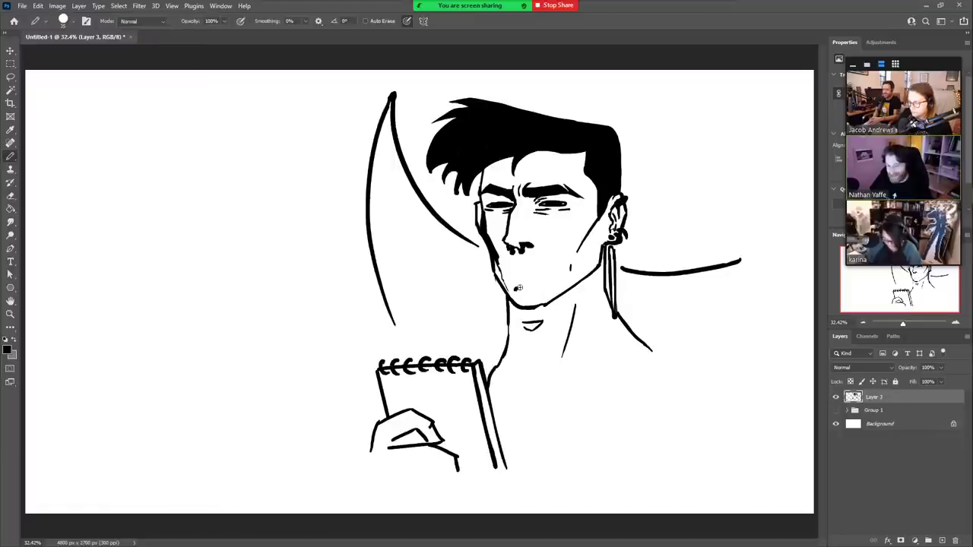
# - Redraw the mouth as a small frown close to the chin, and reshape the jaw outline with a flat, squared chin
pyautogui.moveTo(528, 286); pyautogui.dragTo(537, 288)
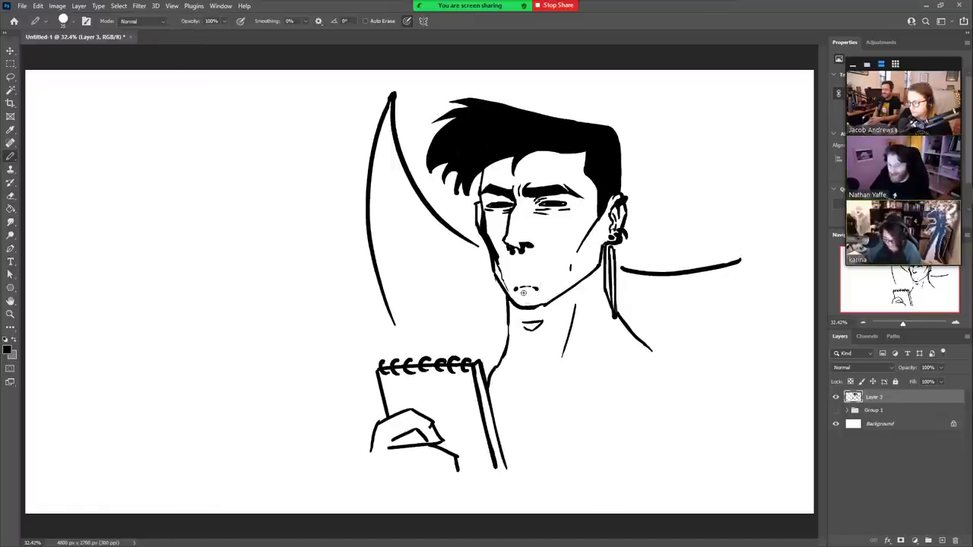
pyautogui.press('e')
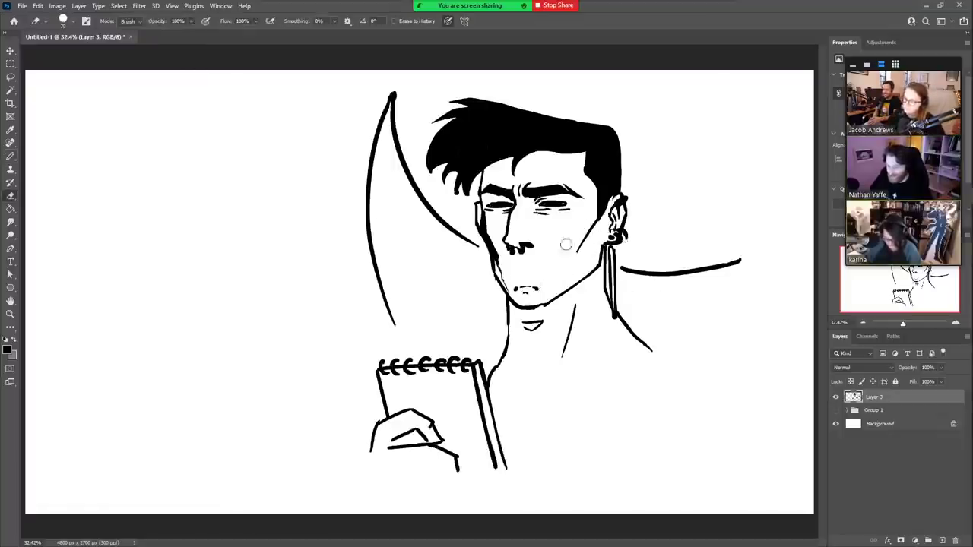
pyautogui.press('b')
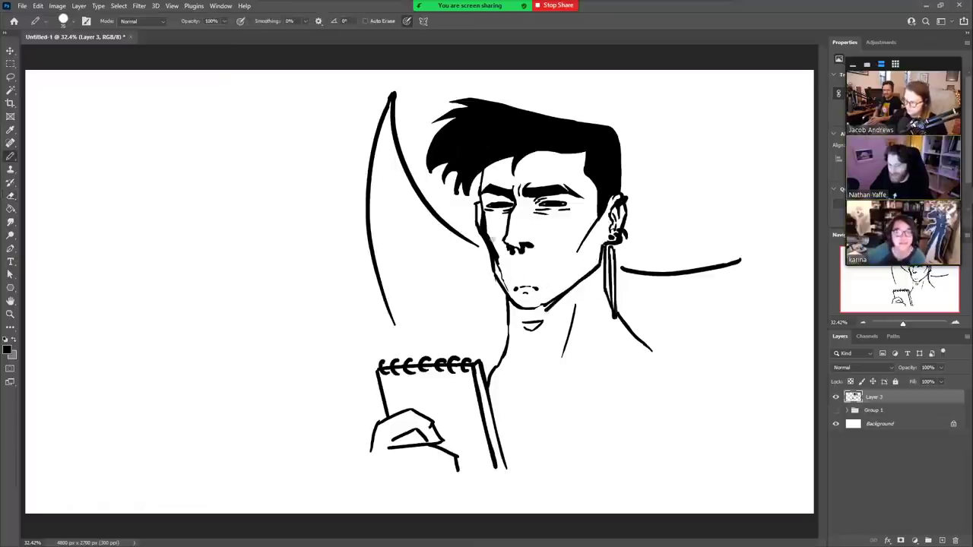
pyautogui.moveTo(496, 277); pyautogui.dragTo(513, 306)
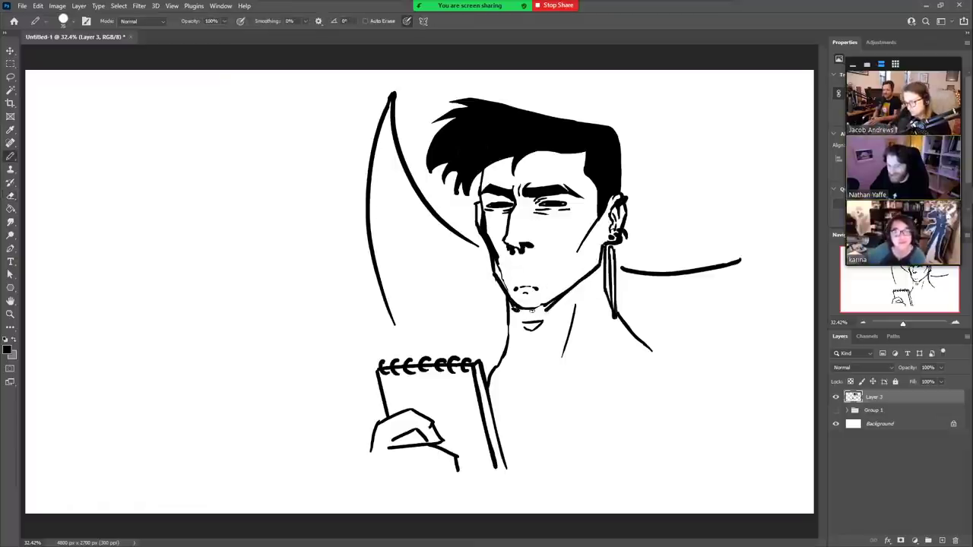
pyautogui.press('e')
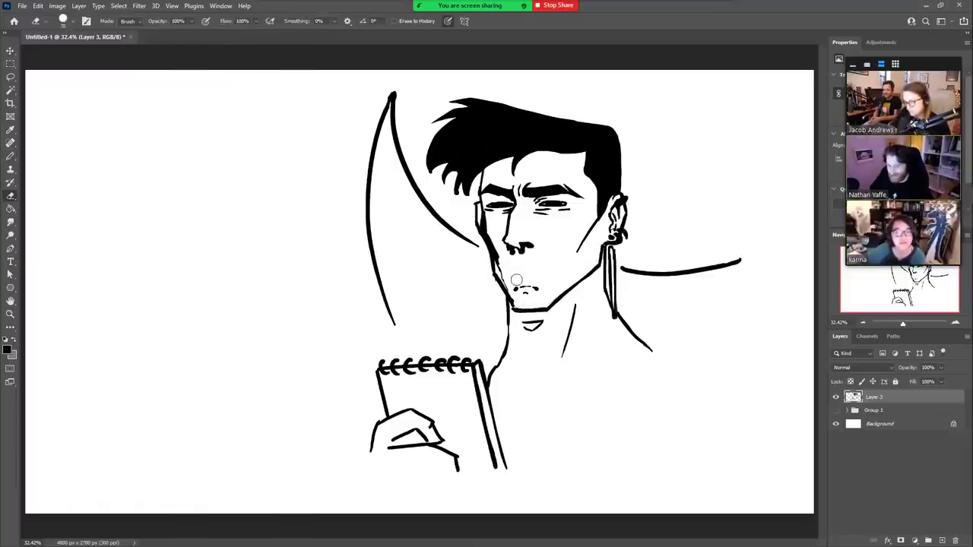
pyautogui.moveTo(511, 293)
pyautogui.mouseDown()
pyautogui.moveTo(502, 275)
pyautogui.moveTo(511, 306)
pyautogui.mouseUp()
pyautogui.press('b')
# - Erase the left collar's inner curve and redraw it with a deeper sweep from the tip toward the jaw
pyautogui.press('e')
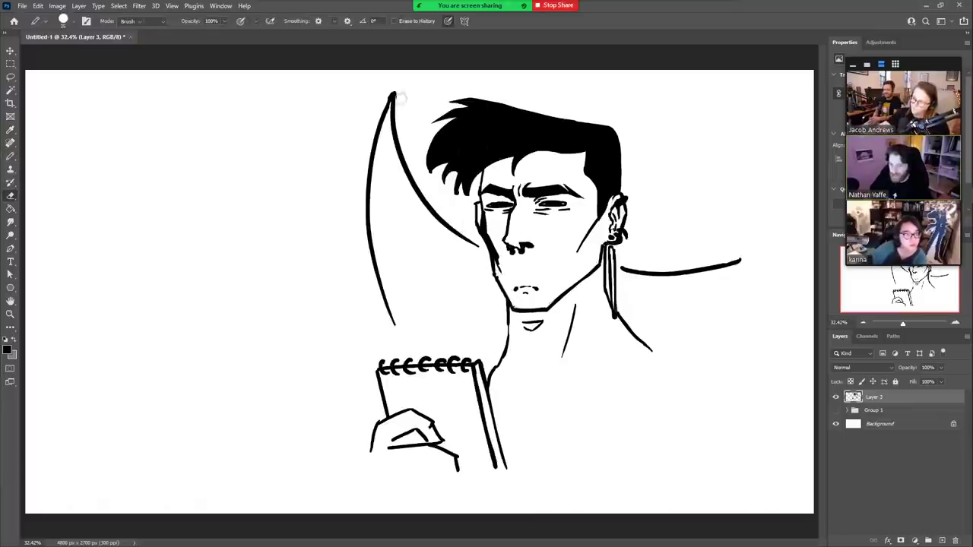
pyautogui.moveTo(393, 95)
pyautogui.mouseDown()
pyautogui.moveTo(403, 140)
pyautogui.moveTo(430, 204)
pyautogui.moveTo(478, 246)
pyautogui.moveTo(420, 198)
pyautogui.mouseUp()
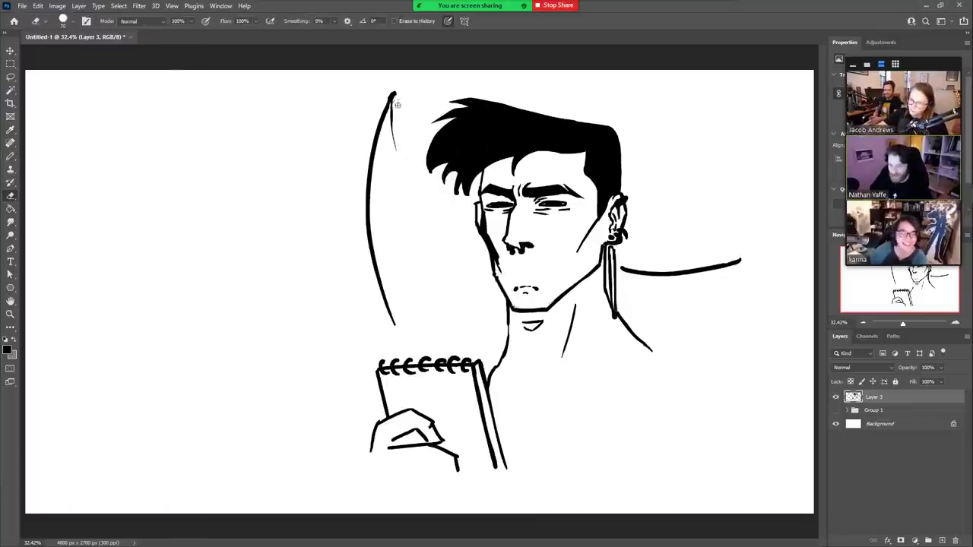
pyautogui.press('b')
pyautogui.moveTo(393, 97)
pyautogui.mouseDown()
pyautogui.moveTo(401, 197)
pyautogui.moveTo(478, 288)
pyautogui.mouseUp()
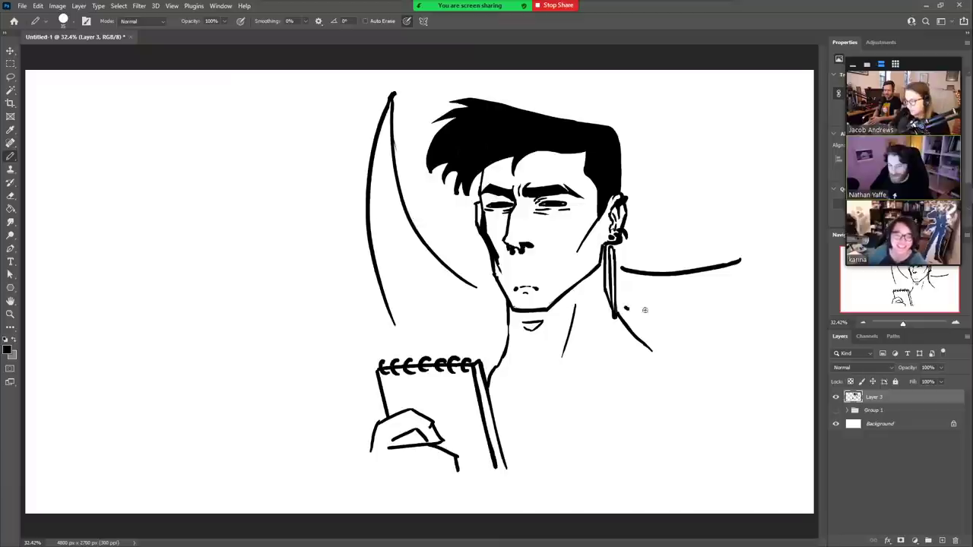
# - Draw a lower, pointed right collar with an upper edge and outer curve, and erase the previous upper edge
pyautogui.moveTo(645, 310)
pyautogui.mouseDown()
pyautogui.moveTo(764, 272)
pyautogui.moveTo(732, 402)
pyautogui.mouseUp()
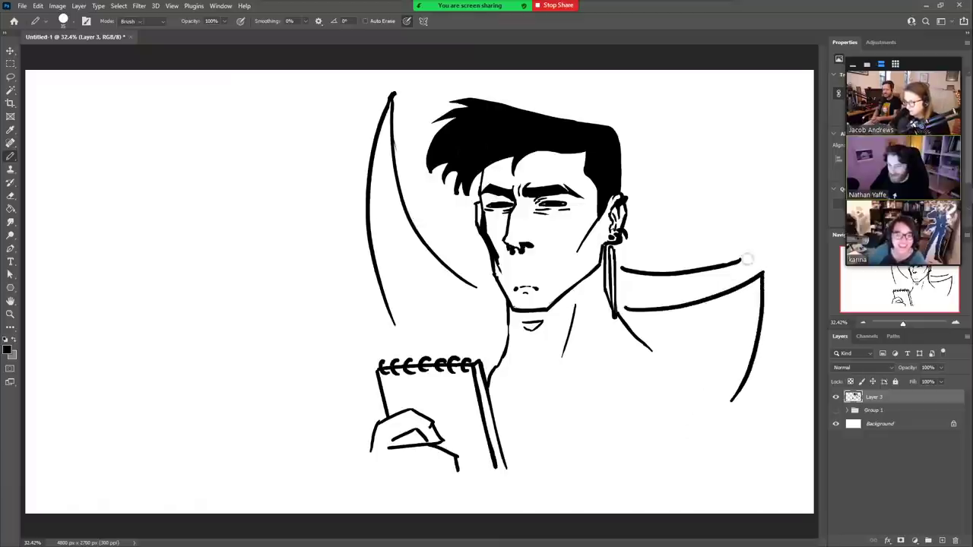
pyautogui.press('e')
pyautogui.moveTo(744, 260)
pyautogui.mouseDown()
pyautogui.moveTo(623, 267)
pyautogui.moveTo(749, 263)
pyautogui.mouseUp()
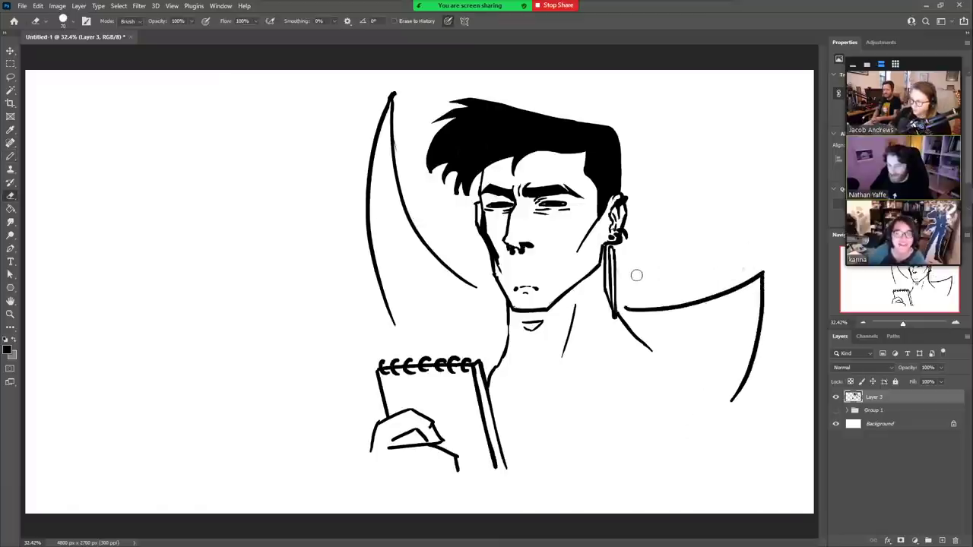
# - Extend the left collar's inner curve to the jaw and its outer curve down toward the notepad's spiral
pyautogui.press('b')
pyautogui.moveTo(470, 285); pyautogui.dragTo(499, 296)
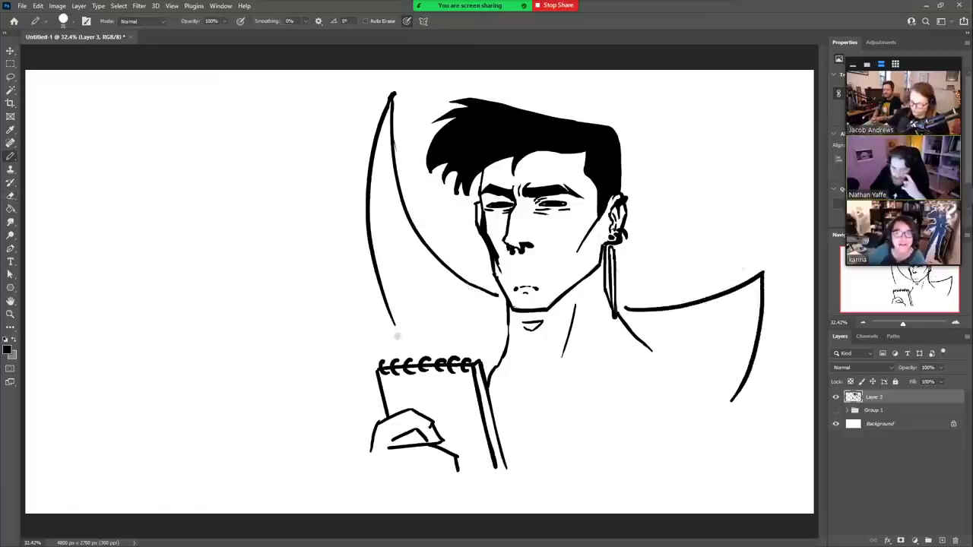
pyautogui.moveTo(395, 332); pyautogui.dragTo(400, 347)
# - Add the lower fingers and the hand's long outer edge, and finish the notepad's side thickness and bottom edge
pyautogui.moveTo(394, 474)
pyautogui.mouseDown()
pyautogui.moveTo(441, 473)
pyautogui.moveTo(456, 495)
pyautogui.mouseUp()
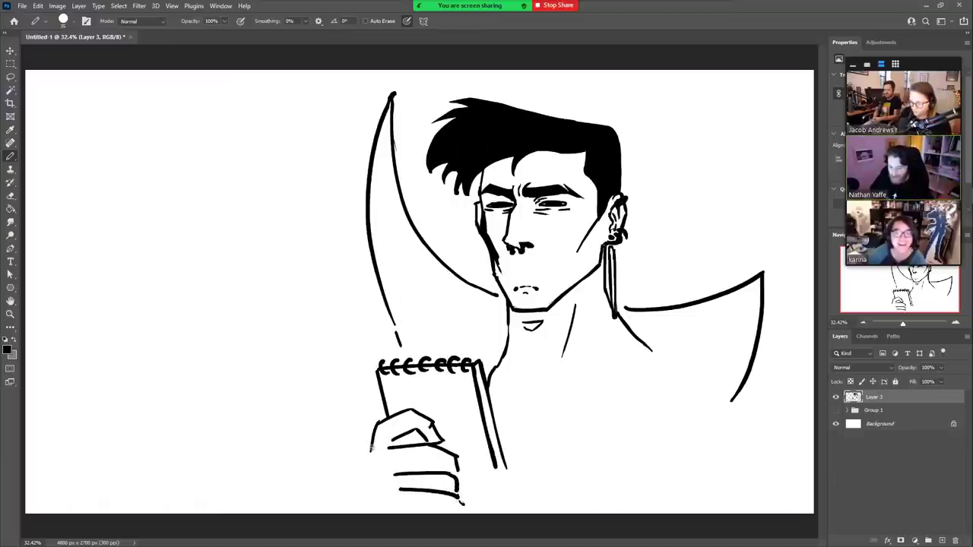
pyautogui.moveTo(371, 448); pyautogui.dragTo(362, 513)
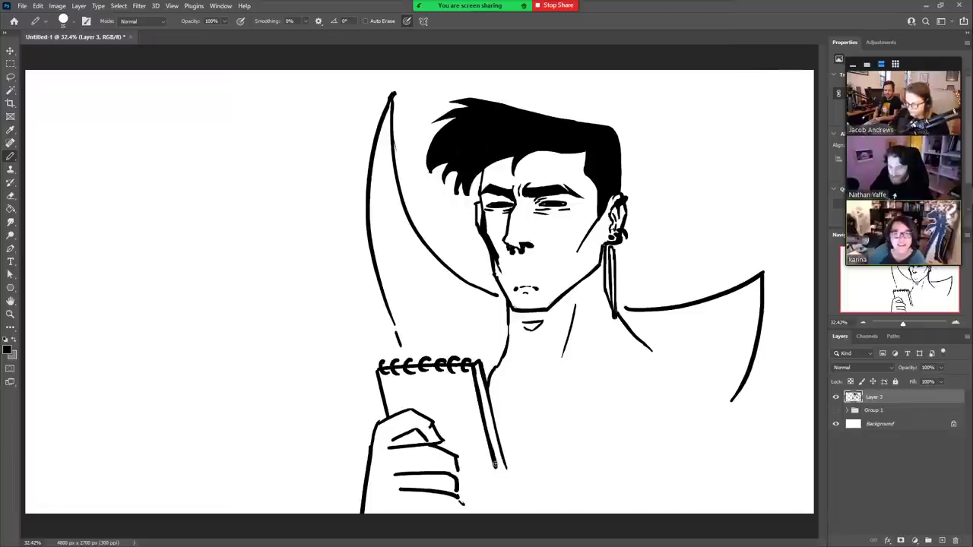
pyautogui.moveTo(496, 463); pyautogui.dragTo(504, 500)
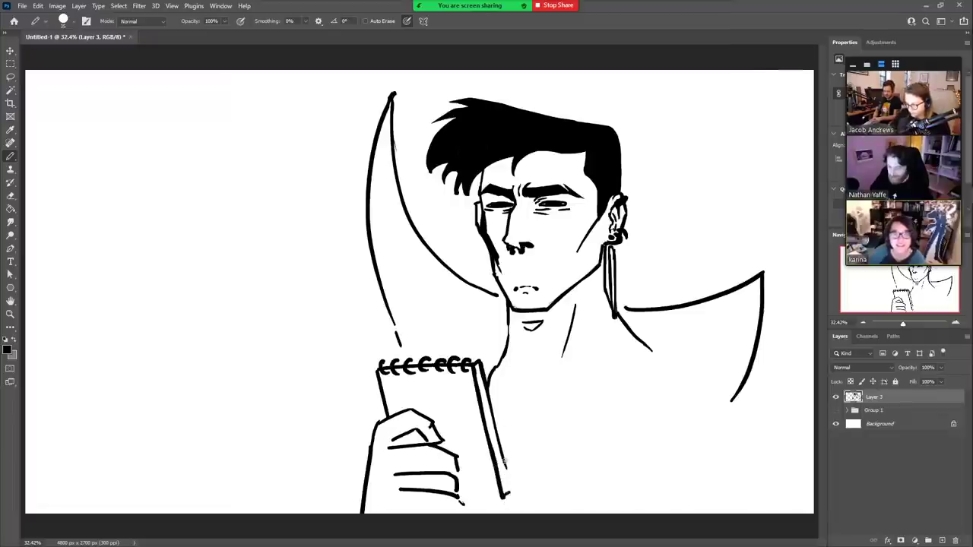
pyautogui.moveTo(487, 390); pyautogui.dragTo(507, 495)
pyautogui.press('e')
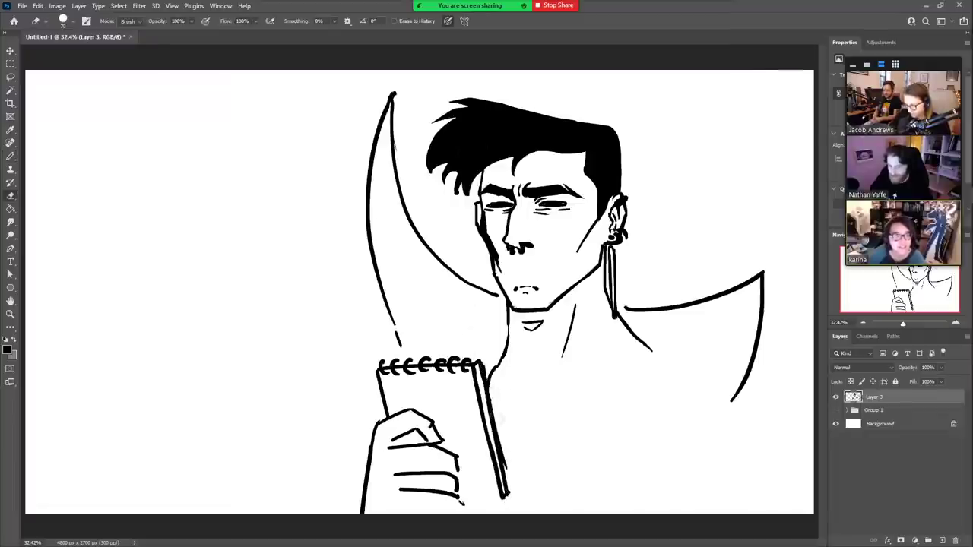
pyautogui.moveTo(492, 395); pyautogui.dragTo(512, 485)
pyautogui.moveTo(482, 375)
pyautogui.mouseDown()
pyautogui.moveTo(502, 480)
pyautogui.moveTo(461, 501)
pyautogui.mouseUp()
pyautogui.press('b')
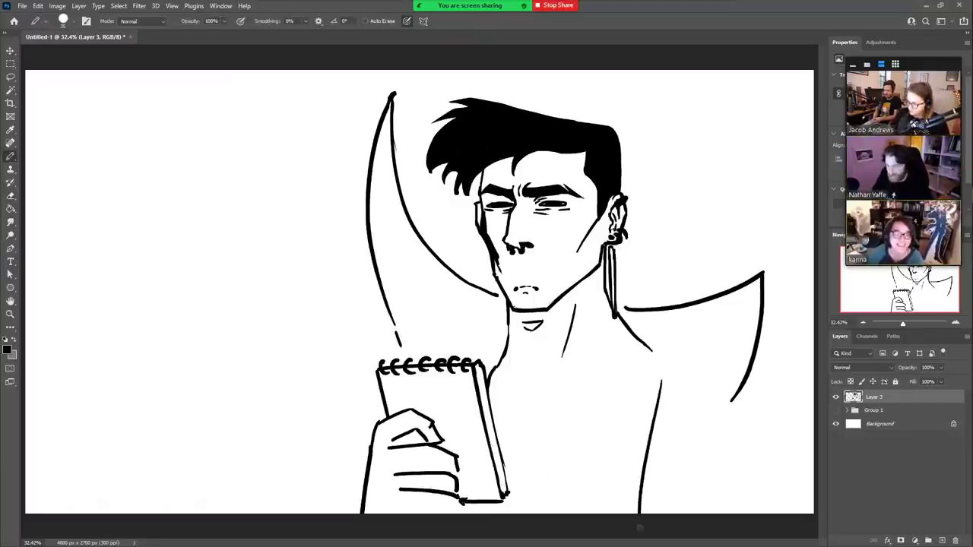
pyautogui.moveTo(650, 352); pyautogui.dragTo(635, 418)
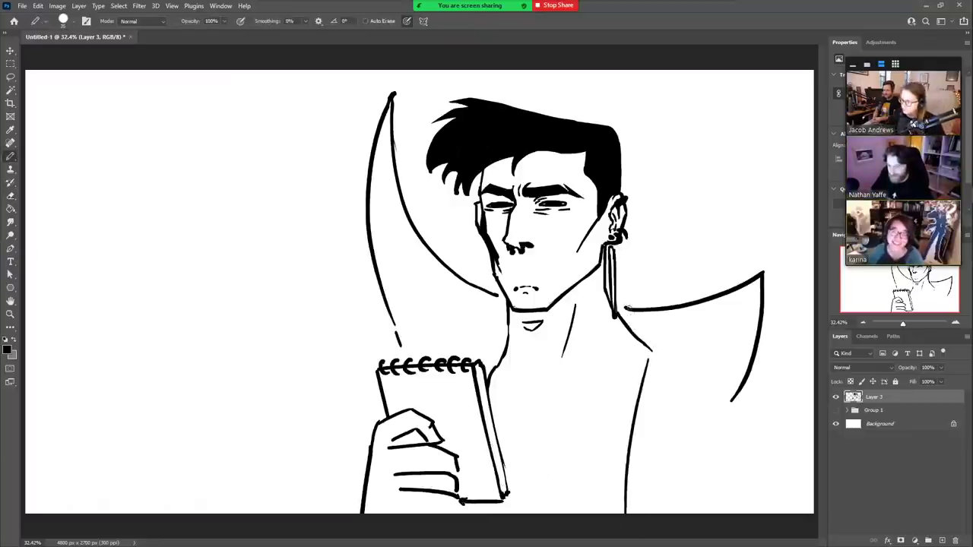
pyautogui.hotkey('ctrl', 'z')
# - Erase the shoulder line below the earring, redraw it lower, and draw the torso's side down to the canvas edge
pyautogui.press('e')
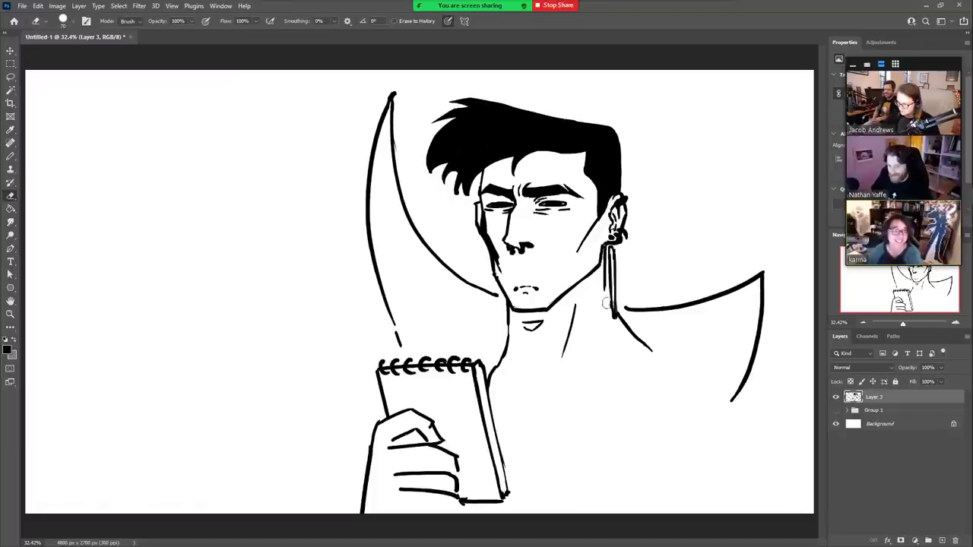
pyautogui.moveTo(620, 332)
pyautogui.mouseDown()
pyautogui.moveTo(624, 317)
pyautogui.moveTo(650, 351)
pyautogui.moveTo(634, 381)
pyautogui.moveTo(608, 514)
pyautogui.mouseUp()
pyautogui.press('b')
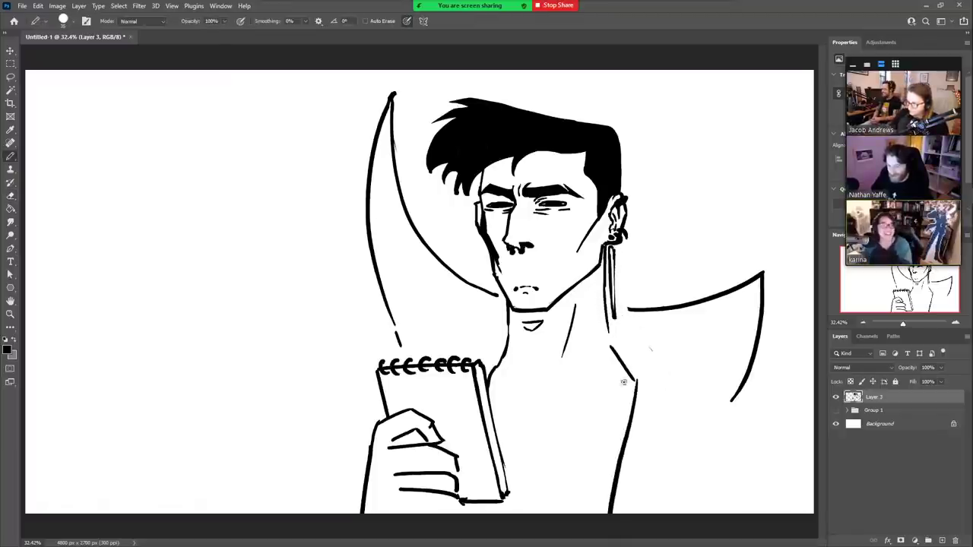
# - Draw both collarbones with a small curved throat notch between them, and a short sloping shoulder line behind the notepad
pyautogui.moveTo(524, 402); pyautogui.dragTo(629, 420)
pyautogui.moveTo(513, 400); pyautogui.dragTo(491, 407)
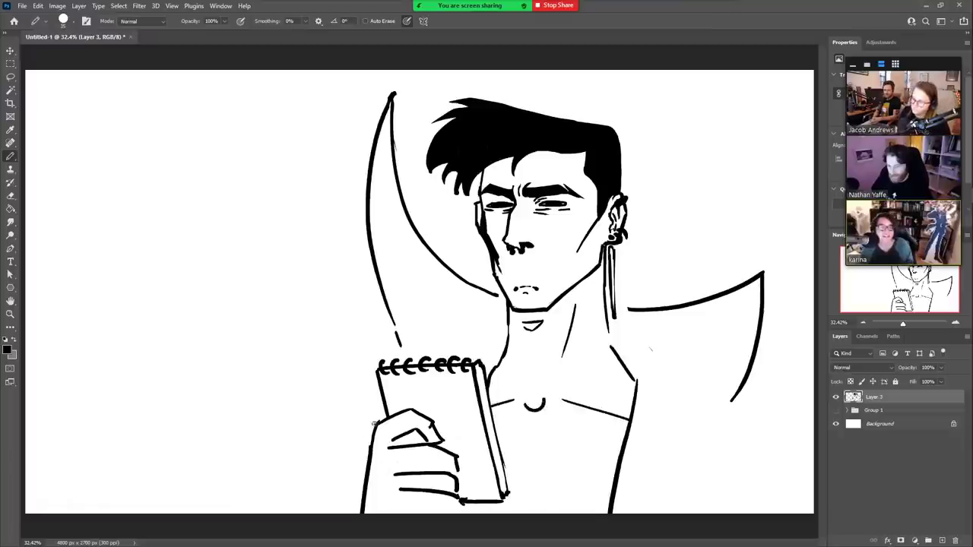
pyautogui.moveTo(383, 401); pyautogui.dragTo(328, 433)
pyautogui.hotkey('ctrl', 'z')
pyautogui.moveTo(386, 410); pyautogui.dragTo(347, 426)
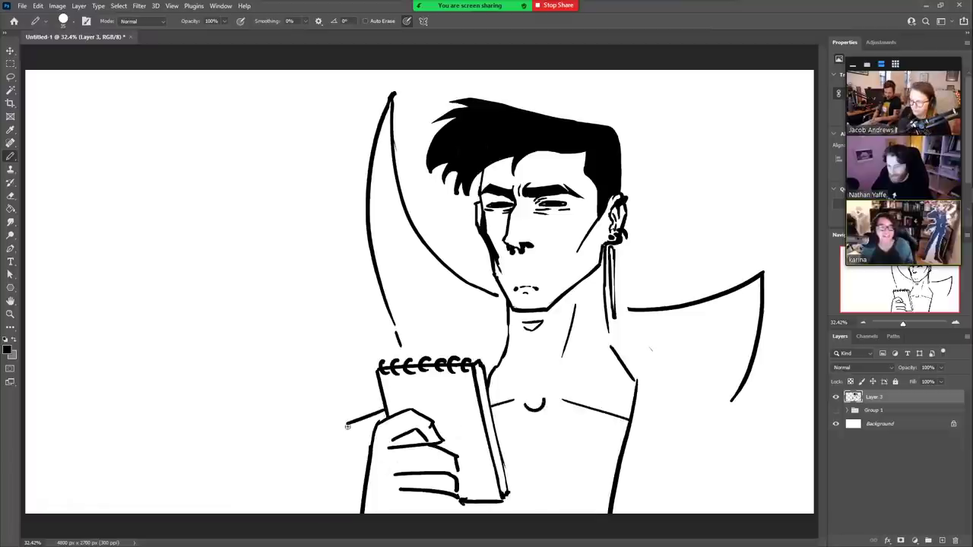
# - Undo the arm and shoulder lines behind the notepad hand, and redraw the shoulder as a longer, lower slope
pyautogui.moveTo(344, 463); pyautogui.dragTo(344, 514)
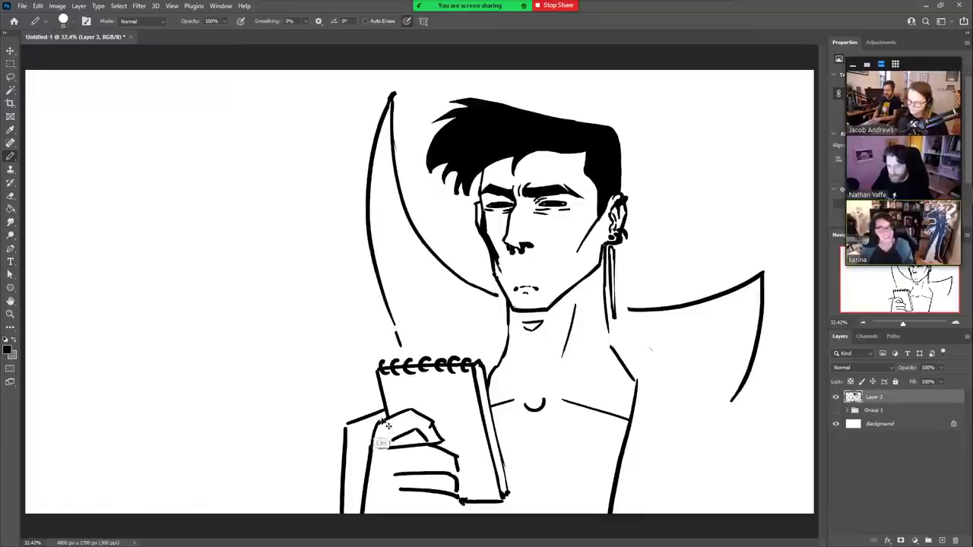
pyautogui.hotkey('ctrl', 'z')
pyautogui.hotkey('ctrl', 'z')
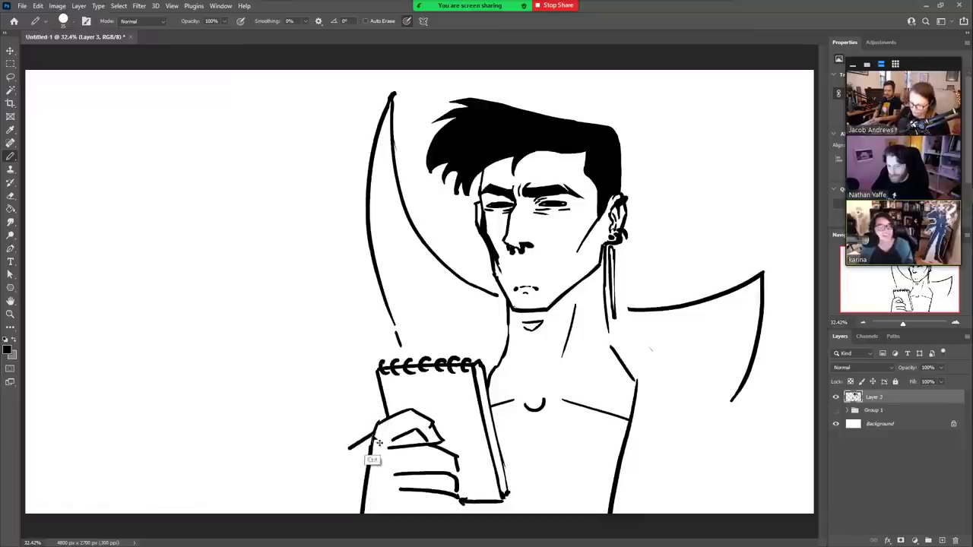
pyautogui.moveTo(372, 435)
pyautogui.mouseDown()
pyautogui.moveTo(317, 466)
pyautogui.moveTo(320, 514)
pyautogui.moveTo(316, 462)
pyautogui.mouseUp()
pyautogui.press('e')
# - Connect the neck line below the earring to the shoulder, and add a parallel lapel edge beside the torso down to the canvas edge
pyautogui.press('b')
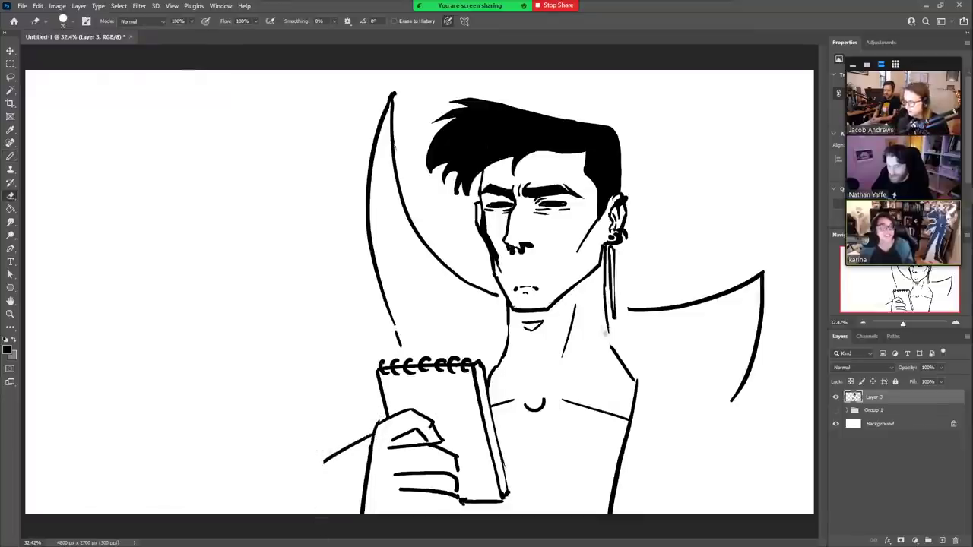
pyautogui.moveTo(608, 326); pyautogui.dragTo(632, 382)
pyautogui.press('e')
pyautogui.moveTo(612, 350)
pyautogui.mouseDown()
pyautogui.moveTo(628, 382)
pyautogui.moveTo(646, 387)
pyautogui.moveTo(630, 514)
pyautogui.mouseUp()
pyautogui.press('b')
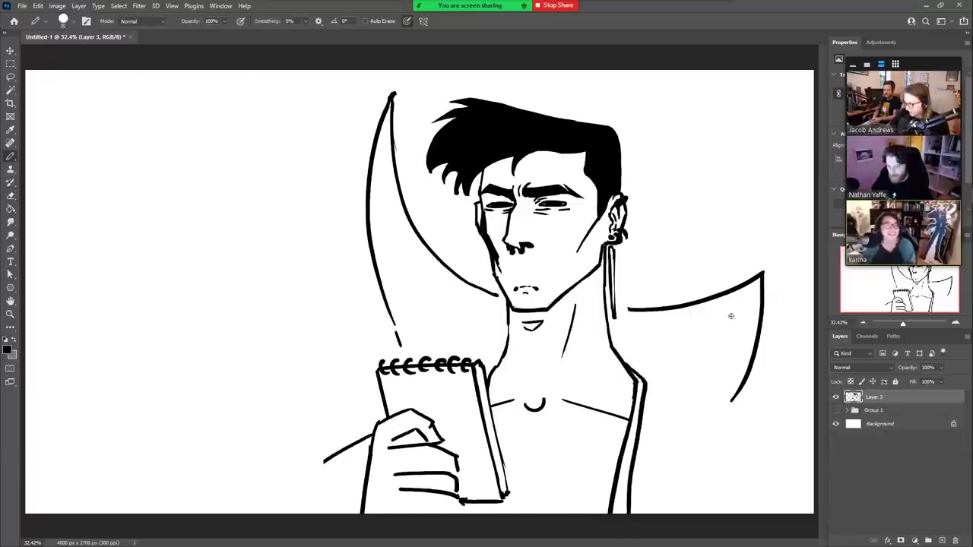
# - Extend the right collar to the neck and down to the canvas edge, and draw the right shoulder and both outer sleeves
pyautogui.moveTo(617, 309); pyautogui.dragTo(643, 306)
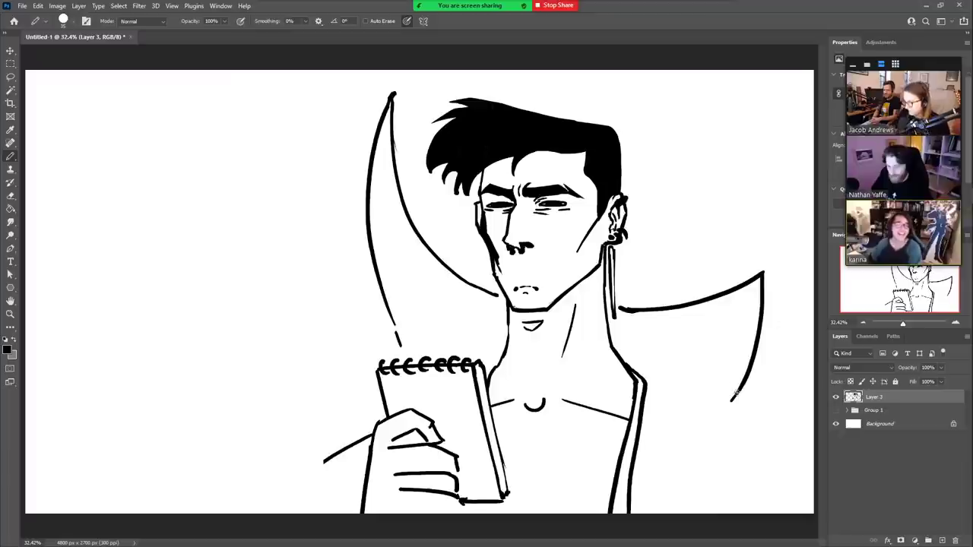
pyautogui.moveTo(734, 391); pyautogui.dragTo(641, 545)
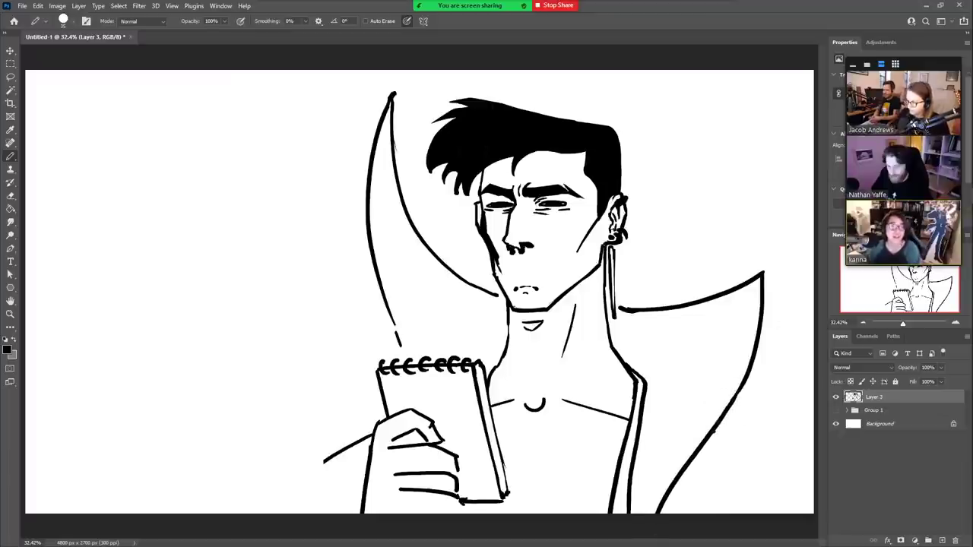
pyautogui.moveTo(725, 413)
pyautogui.mouseDown()
pyautogui.moveTo(806, 461)
pyautogui.moveTo(800, 514)
pyautogui.mouseUp()
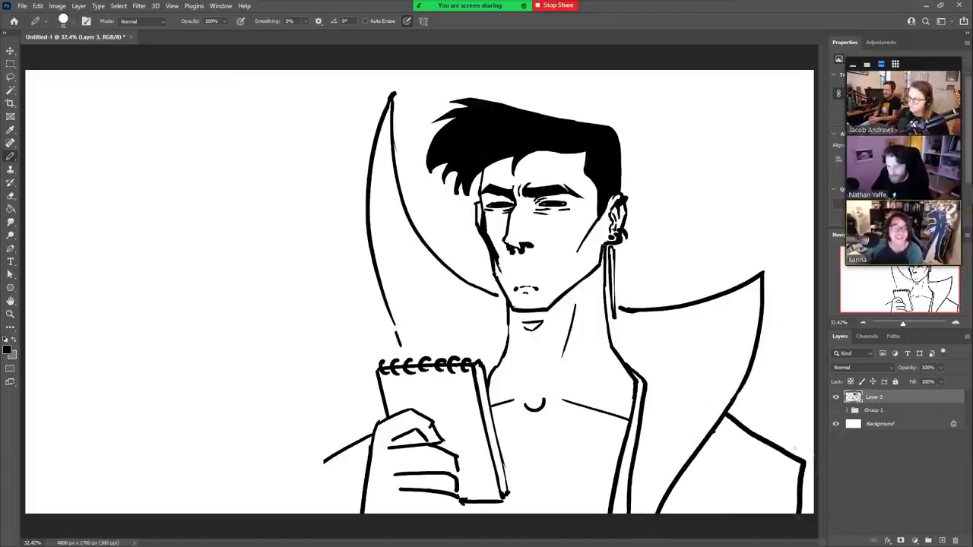
pyautogui.press('e')
pyautogui.moveTo(324, 459)
pyautogui.mouseDown()
pyautogui.moveTo(348, 447)
pyautogui.moveTo(322, 469)
pyautogui.moveTo(327, 514)
pyautogui.mouseUp()
pyautogui.press('b')
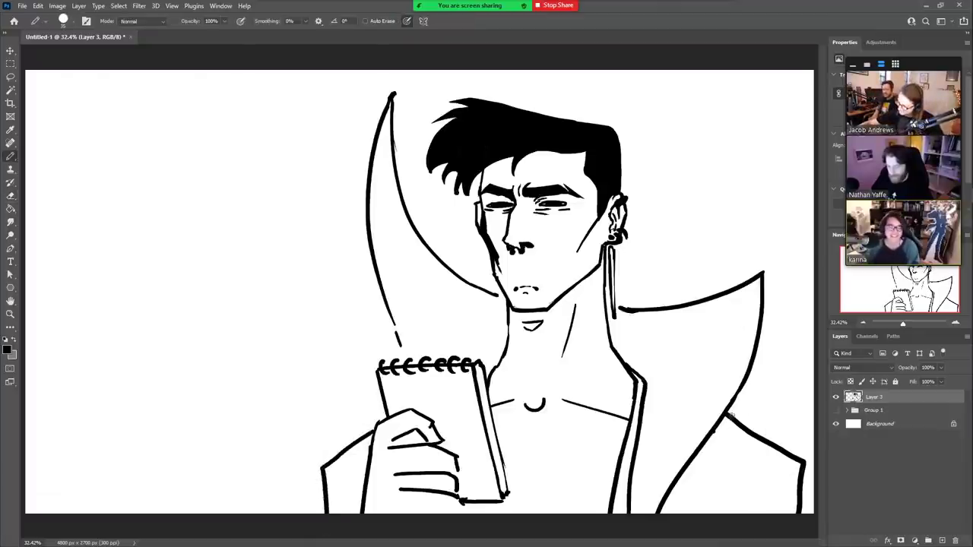
# - Add a parallel second line under the right shoulder and erase the excess ink between them to form a narrow band
pyautogui.moveTo(739, 416); pyautogui.dragTo(773, 441)
pyautogui.hotkey('ctrl', 'z')
pyautogui.moveTo(722, 420); pyautogui.dragTo(793, 465)
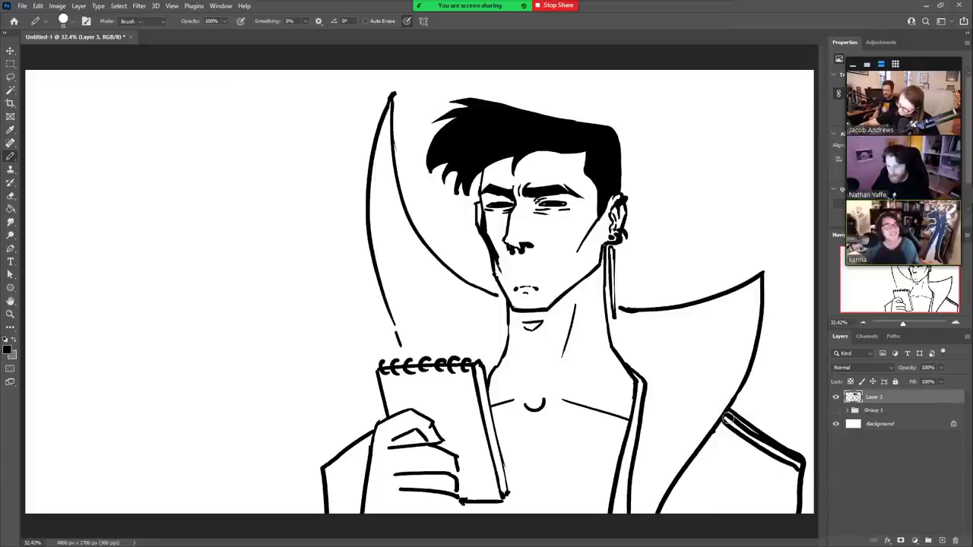
pyautogui.press('e')
pyautogui.moveTo(722, 414); pyautogui.dragTo(799, 461)
pyautogui.press('b')
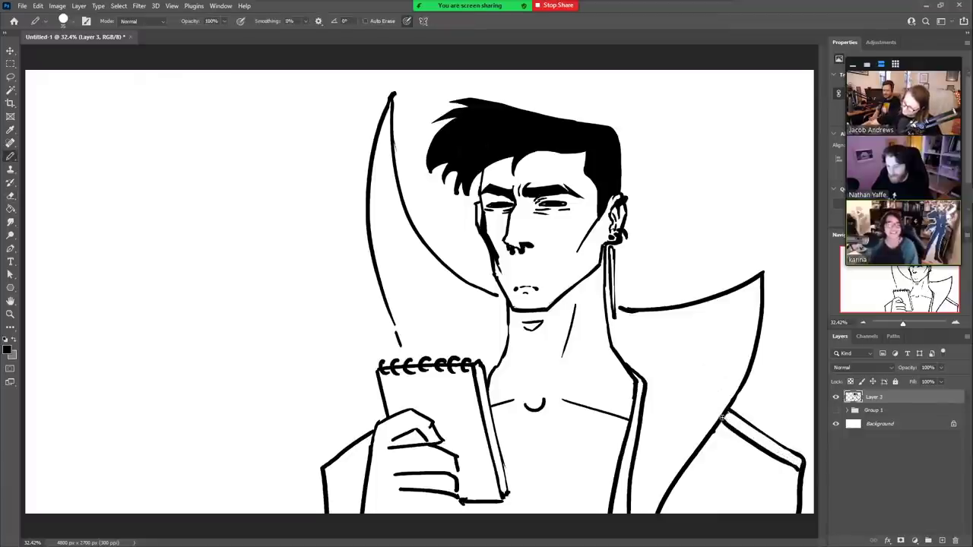
# - Draw curved vertical stripes hanging from the right shoulder band down the sleeve to the canvas edge
pyautogui.moveTo(722, 420)
pyautogui.mouseDown()
pyautogui.moveTo(800, 465)
pyautogui.moveTo(792, 503)
pyautogui.mouseUp()
pyautogui.moveTo(762, 449); pyautogui.dragTo(777, 514)
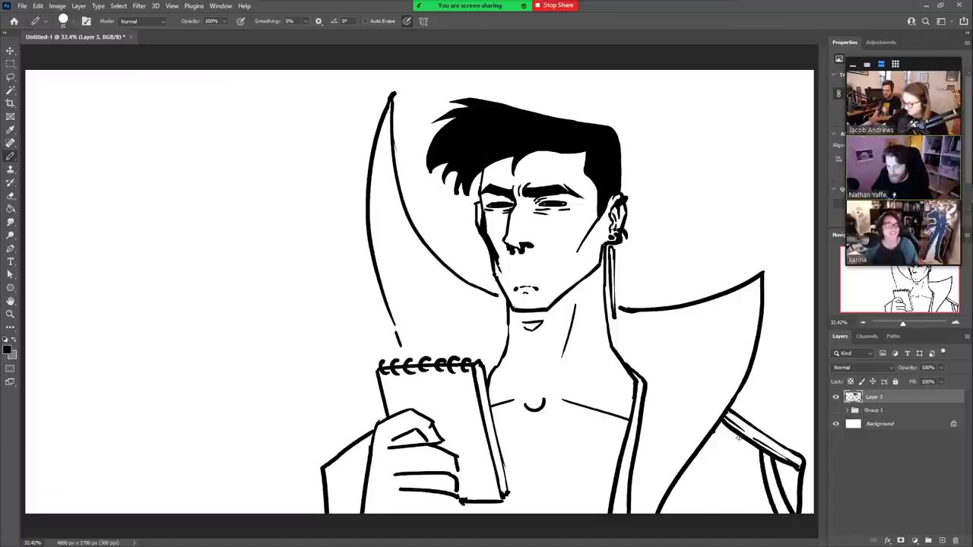
pyautogui.moveTo(738, 437); pyautogui.dragTo(762, 516)
pyautogui.moveTo(725, 427); pyautogui.dragTo(755, 516)
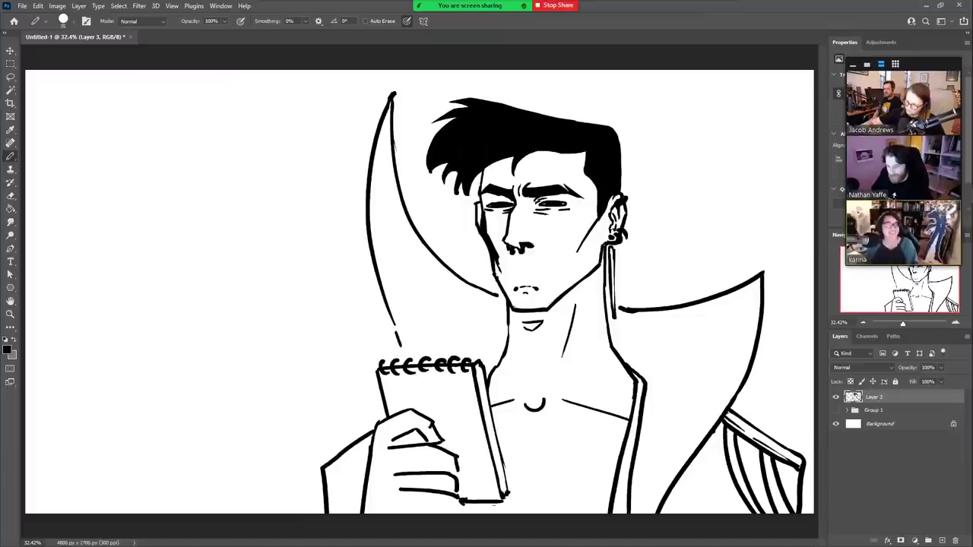
# - Draw two sloping lines from the notepad's lower corner to the canvas edge, and thicken the notepad's outer side edge
pyautogui.moveTo(506, 497); pyautogui.dragTo(616, 529)
pyautogui.moveTo(500, 502); pyautogui.dragTo(571, 528)
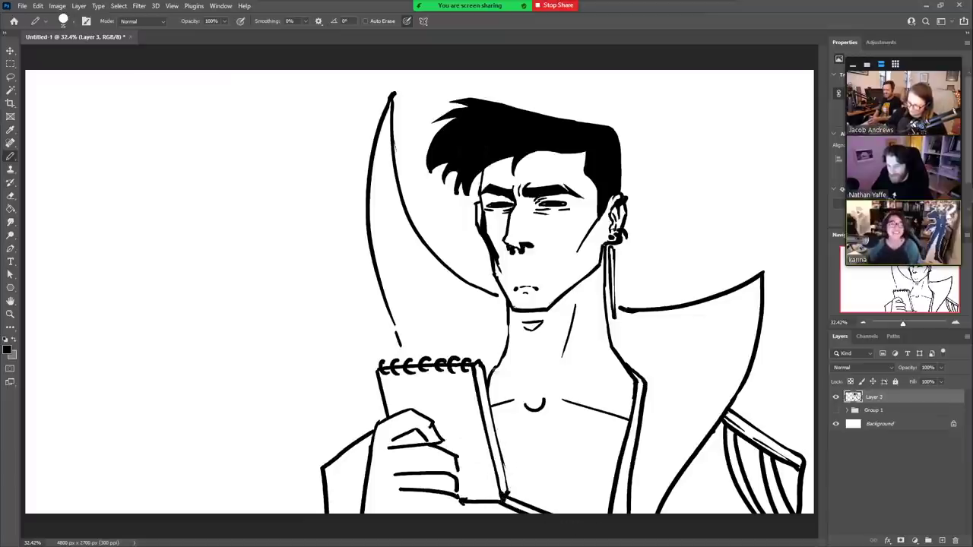
pyautogui.moveTo(482, 367); pyautogui.dragTo(509, 486)
pyautogui.hotkey('ctrl', 'z')
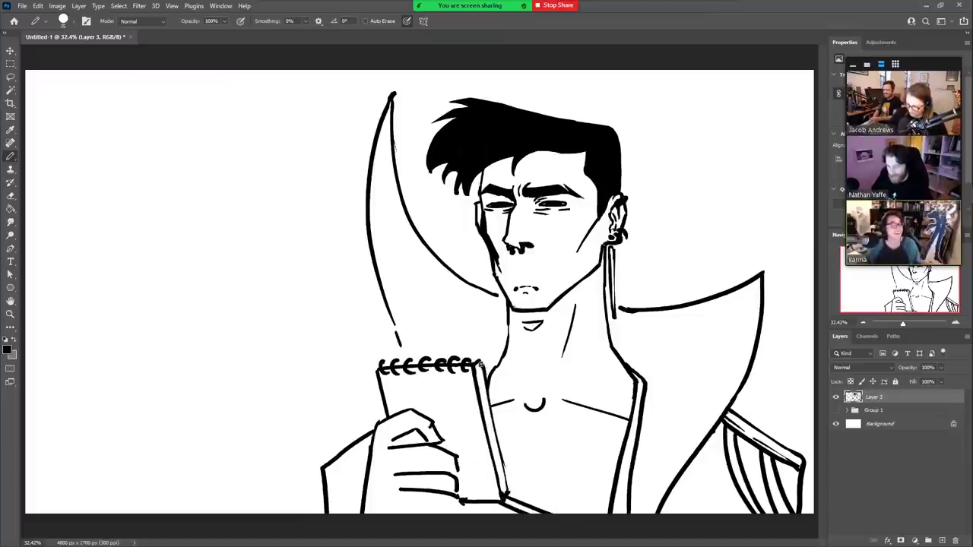
pyautogui.moveTo(483, 363); pyautogui.dragTo(507, 490)
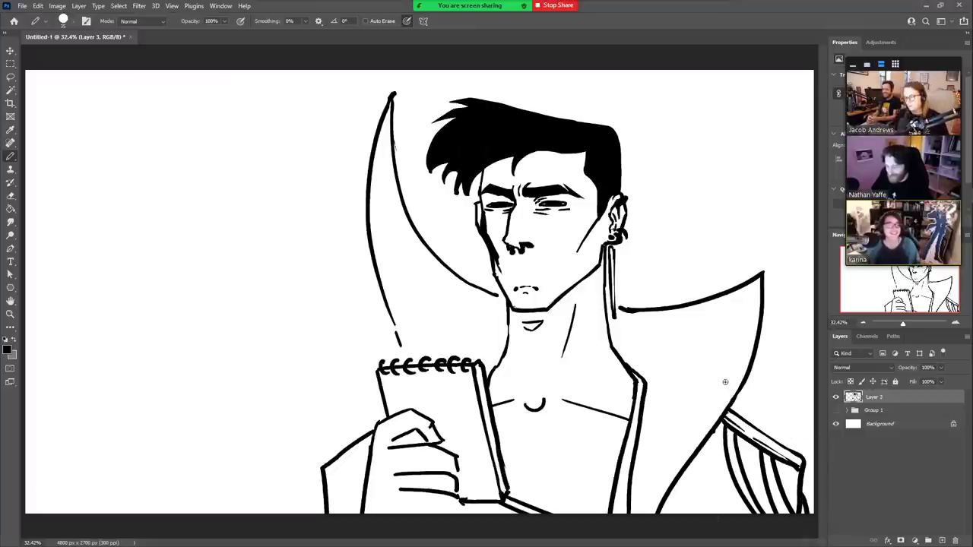
# - Clean up the fingers gripping the notepad and add small black shadows between them
pyautogui.press('e')
pyautogui.moveTo(432, 429)
pyautogui.mouseDown()
pyautogui.moveTo(440, 440)
pyautogui.moveTo(412, 473)
pyautogui.mouseUp()
pyautogui.press('b')
pyautogui.moveTo(422, 470); pyautogui.dragTo(457, 465)
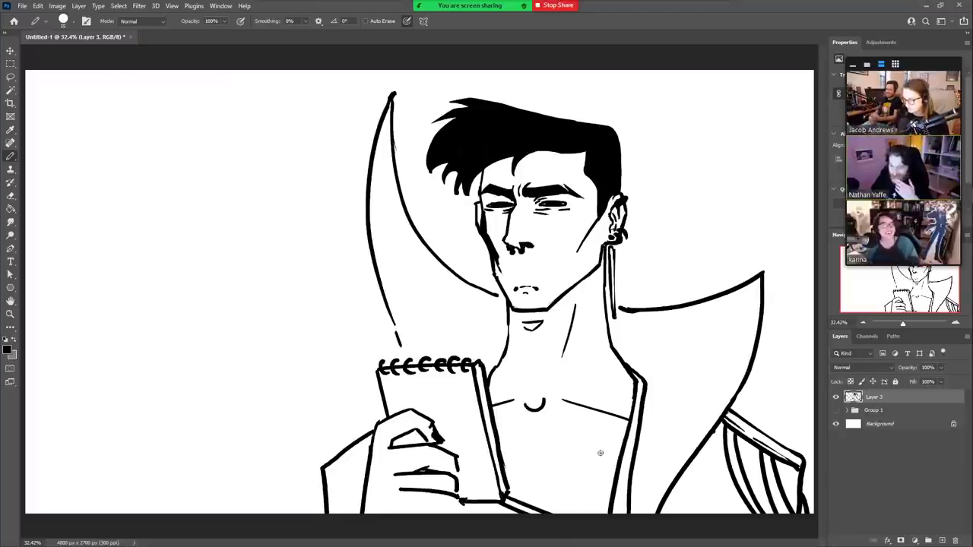
# - Draw a second hand with bent fingers in front of the chest, and erase the lapel lines crossing it
pyautogui.moveTo(576, 436)
pyautogui.mouseDown()
pyautogui.moveTo(546, 454)
pyautogui.moveTo(531, 482)
pyautogui.moveTo(576, 461)
pyautogui.moveTo(536, 492)
pyautogui.moveTo(539, 506)
pyautogui.moveTo(587, 484)
pyautogui.mouseUp()
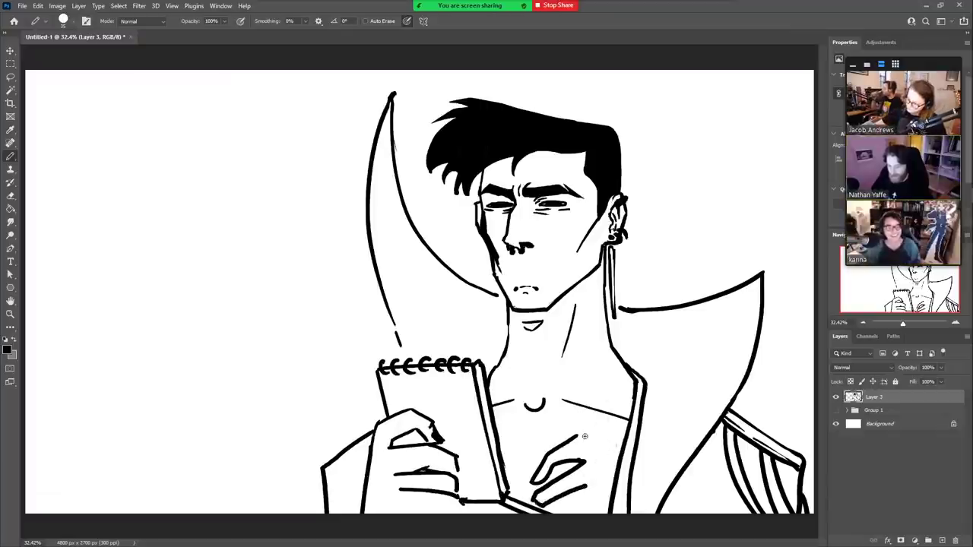
pyautogui.moveTo(585, 436); pyautogui.dragTo(656, 514)
pyautogui.moveTo(562, 499); pyautogui.dragTo(572, 513)
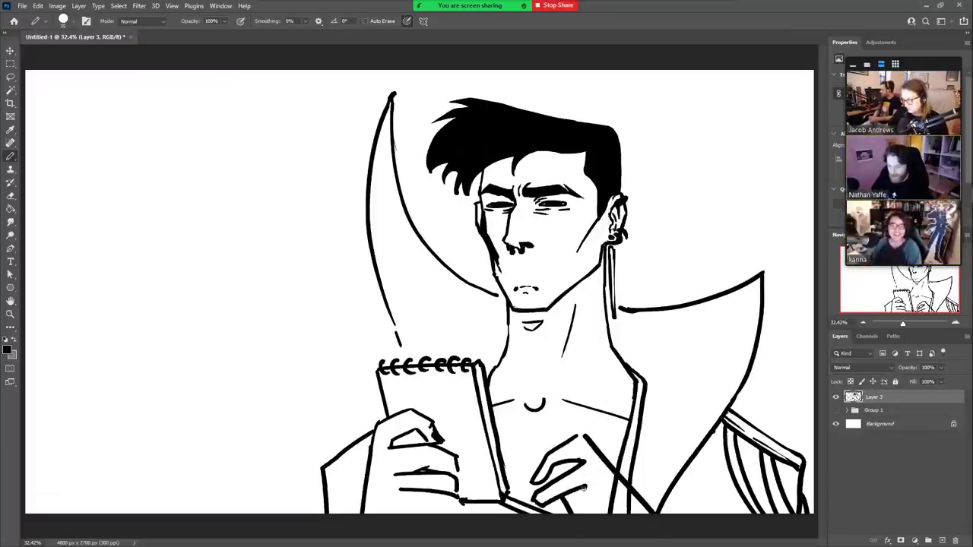
pyautogui.press('e')
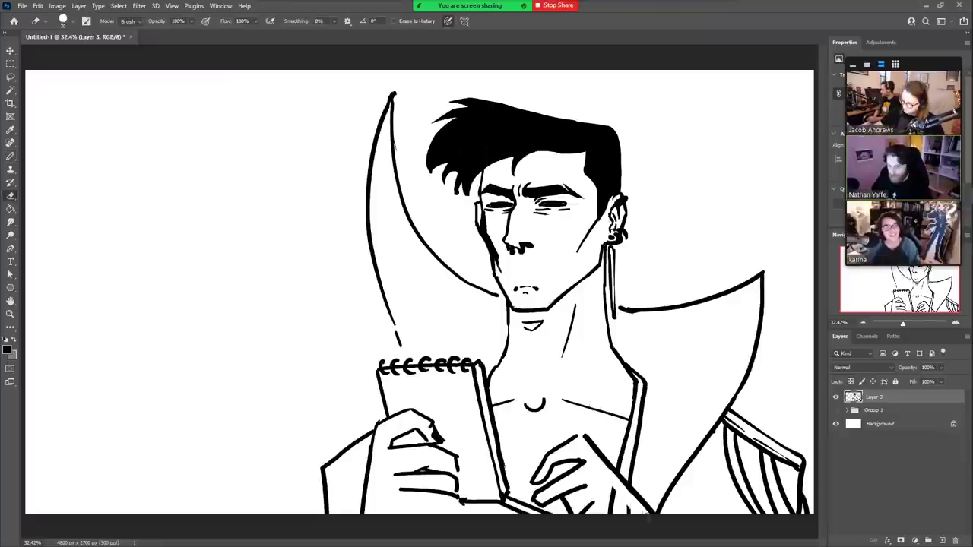
pyautogui.moveTo(613, 493); pyautogui.dragTo(610, 507)
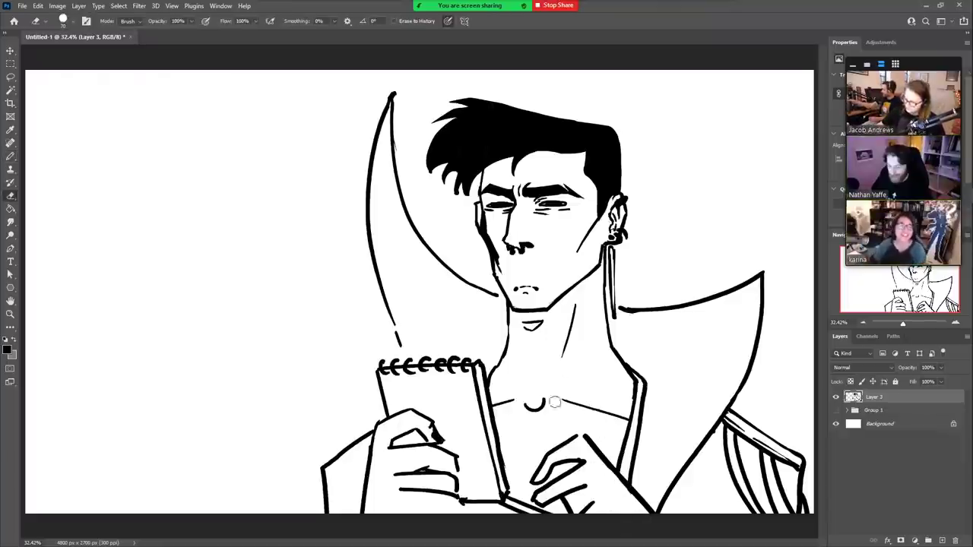
# - Draw a thick solid black pen with a small end cap in the second hand, and a short vertical line on the chest
pyautogui.press('b')
pyautogui.press('b')
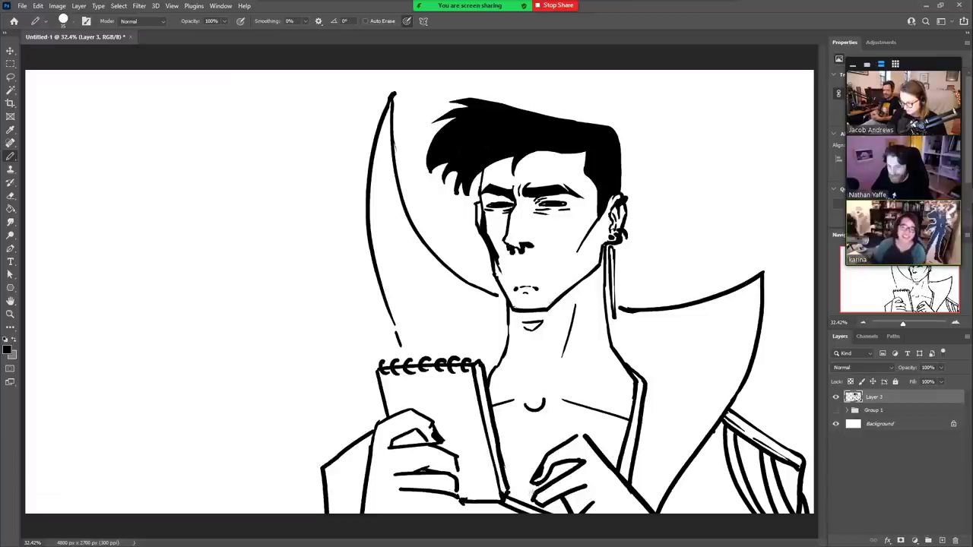
pyautogui.moveTo(565, 438)
pyautogui.mouseDown()
pyautogui.moveTo(601, 390)
pyautogui.moveTo(534, 514)
pyautogui.mouseUp()
pyautogui.moveTo(548, 475); pyautogui.dragTo(544, 494)
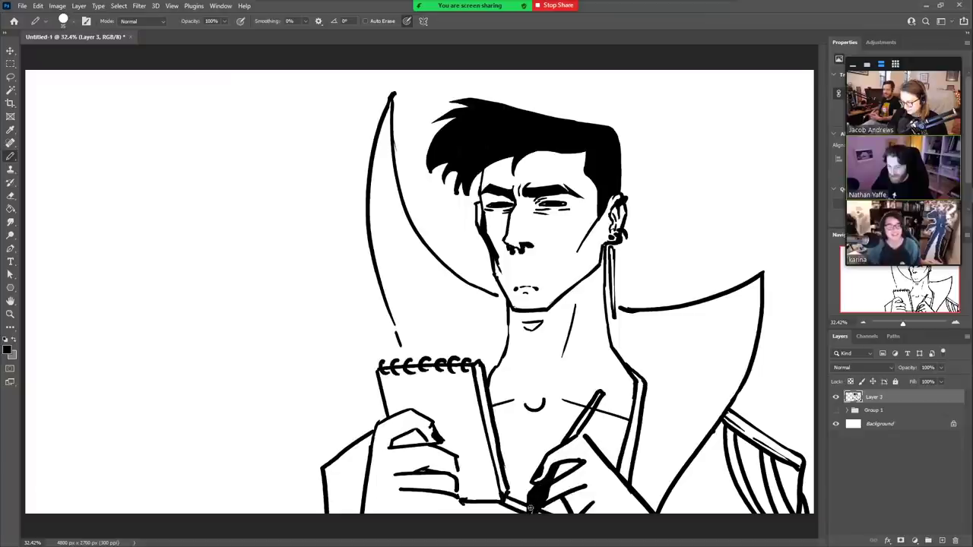
pyautogui.moveTo(601, 392)
pyautogui.mouseDown()
pyautogui.moveTo(562, 443)
pyautogui.moveTo(596, 390)
pyautogui.mouseUp()
pyautogui.hotkey('ctrl', 'z')
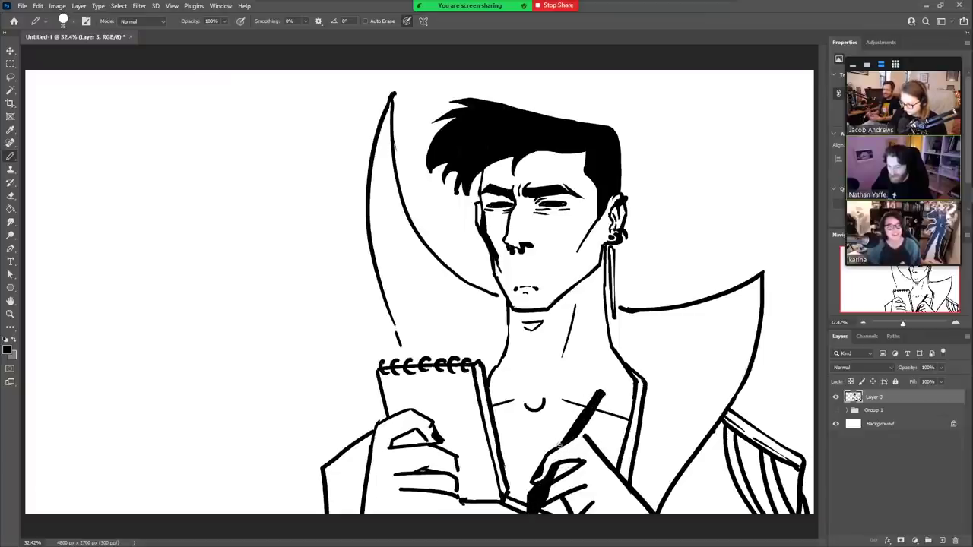
pyautogui.moveTo(560, 445)
pyautogui.mouseDown()
pyautogui.moveTo(588, 385)
pyautogui.moveTo(578, 416)
pyautogui.moveTo(603, 386)
pyautogui.moveTo(606, 394)
pyautogui.mouseUp()
pyautogui.press('e')
pyautogui.press('b')
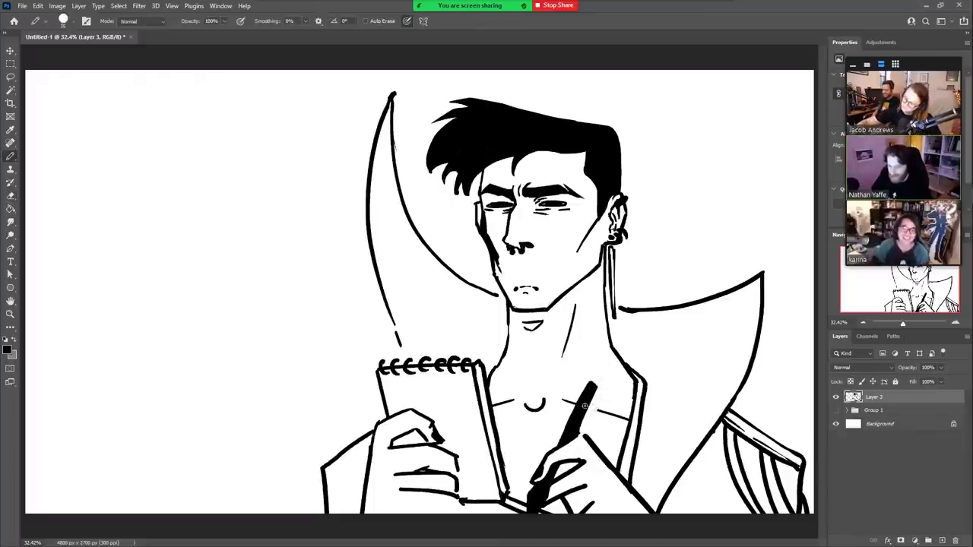
pyautogui.moveTo(531, 424); pyautogui.dragTo(530, 463)
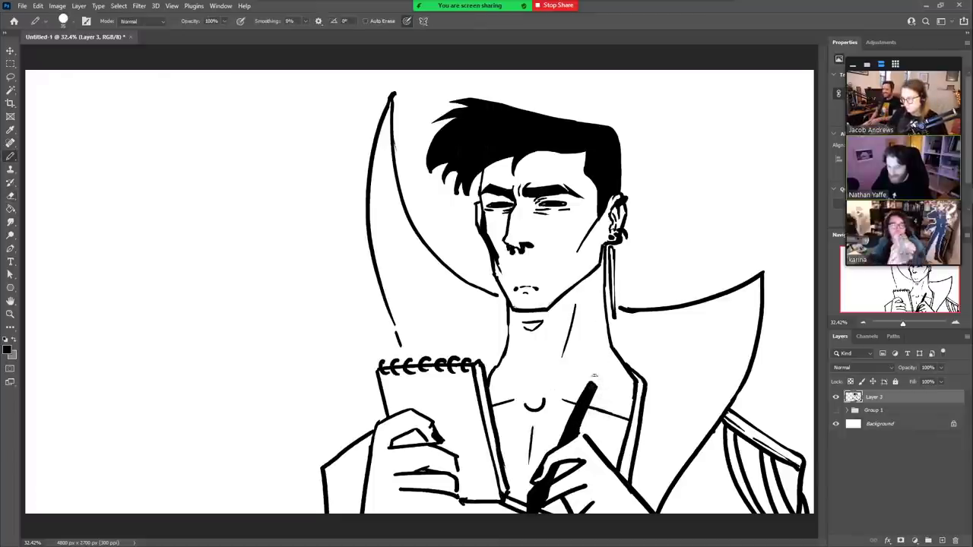
pyautogui.moveTo(594, 380); pyautogui.dragTo(597, 388)
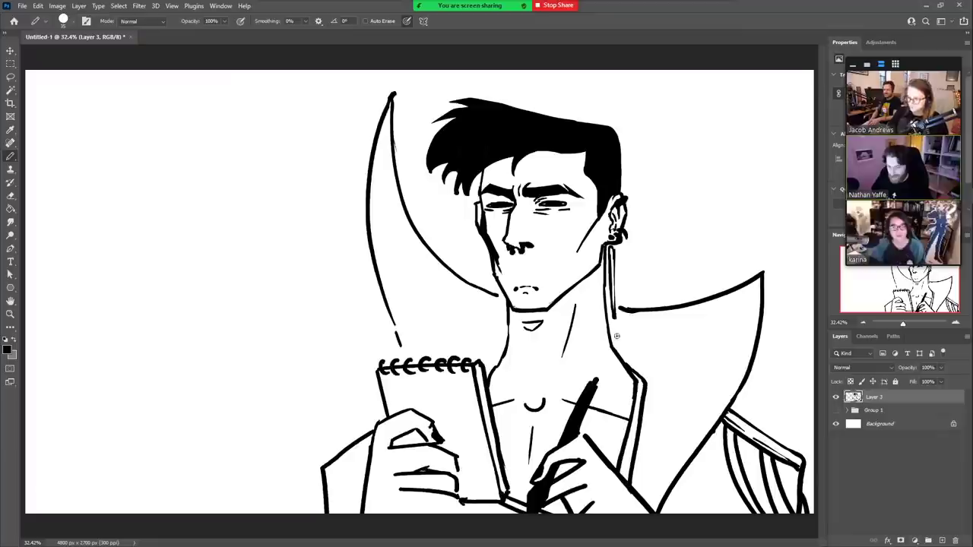
# - Letter "HOW DO I WRITE..." in capitals in the empty space on the upper left of the canvas
pyautogui.moveTo(90, 119); pyautogui.dragTo(89, 142)
pyautogui.moveTo(99, 119)
pyautogui.mouseDown()
pyautogui.moveTo(98, 142)
pyautogui.moveTo(99, 131)
pyautogui.mouseUp()
pyautogui.moveTo(112, 129)
pyautogui.mouseDown()
pyautogui.moveTo(120, 138)
pyautogui.moveTo(127, 124)
pyautogui.moveTo(151, 138)
pyautogui.mouseUp()
pyautogui.moveTo(164, 127)
pyautogui.mouseDown()
pyautogui.moveTo(186, 138)
pyautogui.moveTo(225, 126)
pyautogui.moveTo(228, 138)
pyautogui.mouseUp()
pyautogui.moveTo(228, 124); pyautogui.dragTo(237, 139)
pyautogui.moveTo(241, 123); pyautogui.dragTo(246, 138)
pyautogui.moveTo(241, 124); pyautogui.dragTo(263, 139)
pyautogui.moveTo(253, 131); pyautogui.dragTo(263, 122)
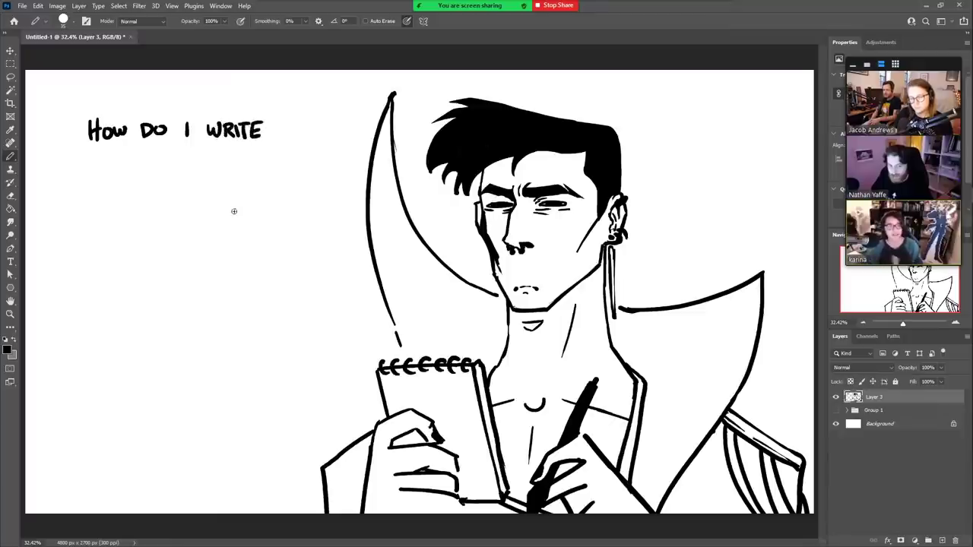
pyautogui.click(268, 135)
pyautogui.click(275, 135)
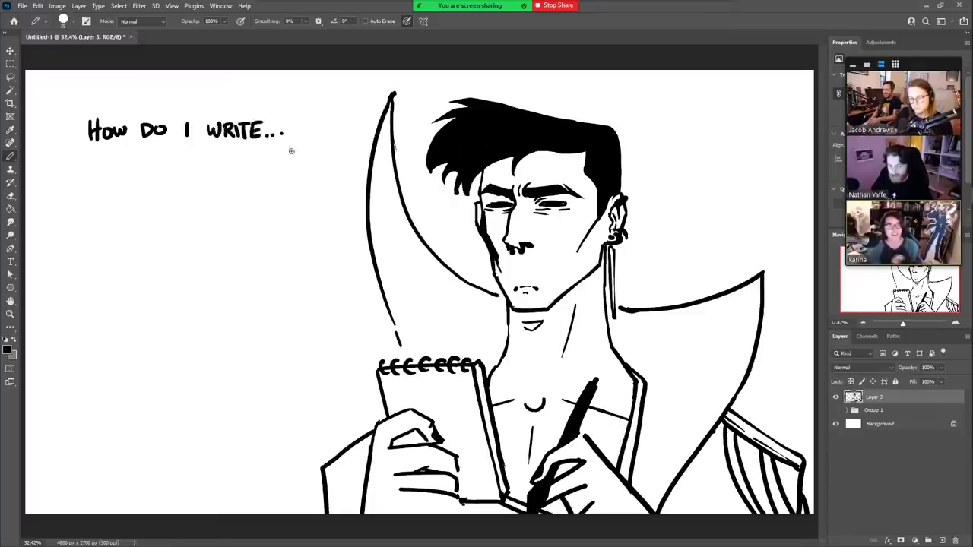
pyautogui.click(283, 135)
# - Outline a wavy thought bubble around the lettering, with a trail of shrinking circles leading to the man's head
pyautogui.moveTo(135, 105)
pyautogui.mouseDown()
pyautogui.moveTo(76, 112)
pyautogui.moveTo(64, 127)
pyautogui.moveTo(65, 153)
pyautogui.moveTo(119, 174)
pyautogui.moveTo(150, 162)
pyautogui.moveTo(227, 177)
pyautogui.moveTo(303, 156)
pyautogui.moveTo(304, 114)
pyautogui.moveTo(269, 94)
pyautogui.moveTo(126, 104)
pyautogui.mouseUp()
pyautogui.press('e')
pyautogui.press('b')
pyautogui.moveTo(304, 157)
pyautogui.mouseDown()
pyautogui.moveTo(312, 139)
pyautogui.moveTo(335, 174)
pyautogui.moveTo(344, 158)
pyautogui.moveTo(391, 189)
pyautogui.moveTo(383, 181)
pyautogui.mouseUp()
pyautogui.moveTo(424, 191)
pyautogui.mouseDown()
pyautogui.moveTo(423, 199)
pyautogui.moveTo(426, 192)
pyautogui.mouseUp()
pyautogui.moveTo(450, 202); pyautogui.dragTo(454, 204)
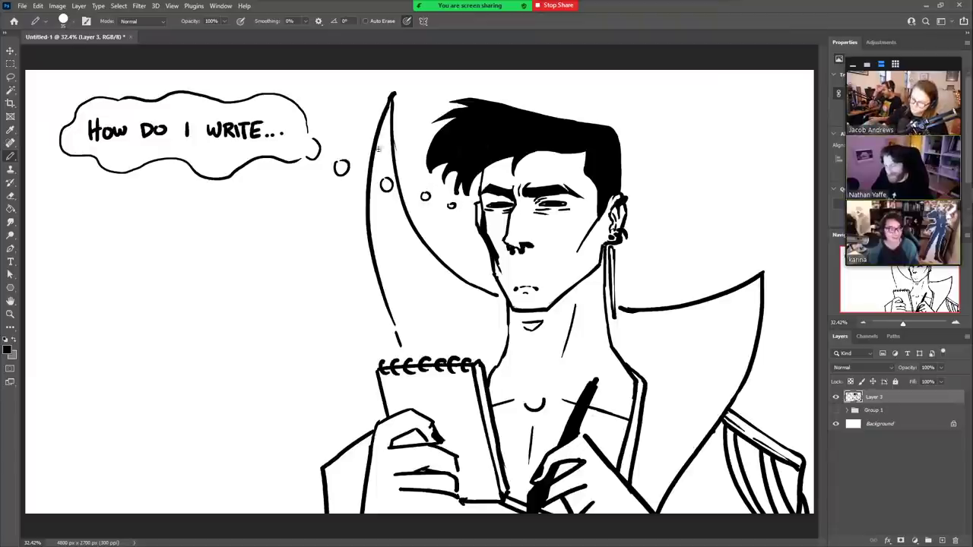
# - Add thin trim lines inside the left collar, following its outer edge and the curve toward the jaw
pyautogui.moveTo(384, 130); pyautogui.dragTo(393, 278)
pyautogui.hotkey('ctrl', 'z')
pyautogui.moveTo(385, 124)
pyautogui.mouseDown()
pyautogui.moveTo(392, 297)
pyautogui.moveTo(410, 351)
pyautogui.mouseUp()
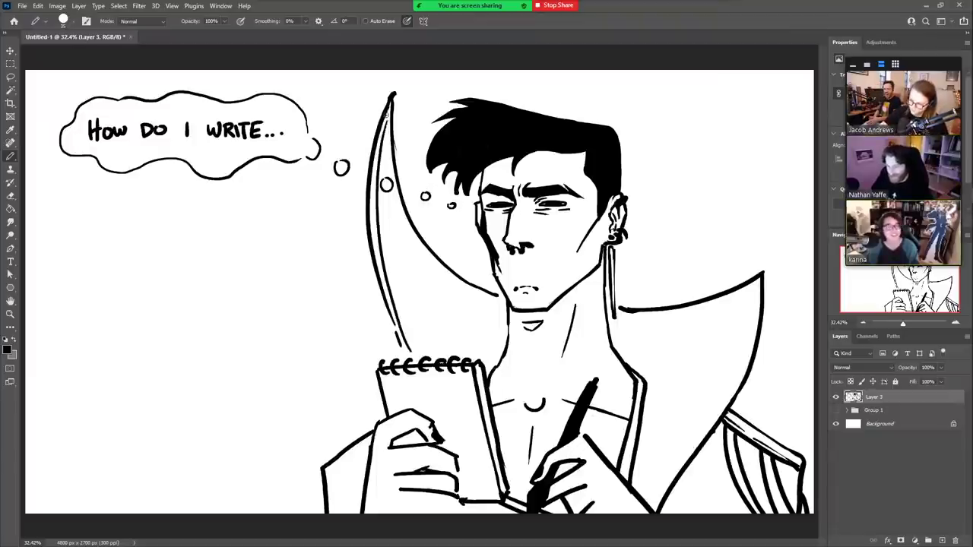
pyautogui.moveTo(387, 123)
pyautogui.mouseDown()
pyautogui.moveTo(392, 169)
pyautogui.moveTo(482, 316)
pyautogui.moveTo(498, 321)
pyautogui.mouseUp()
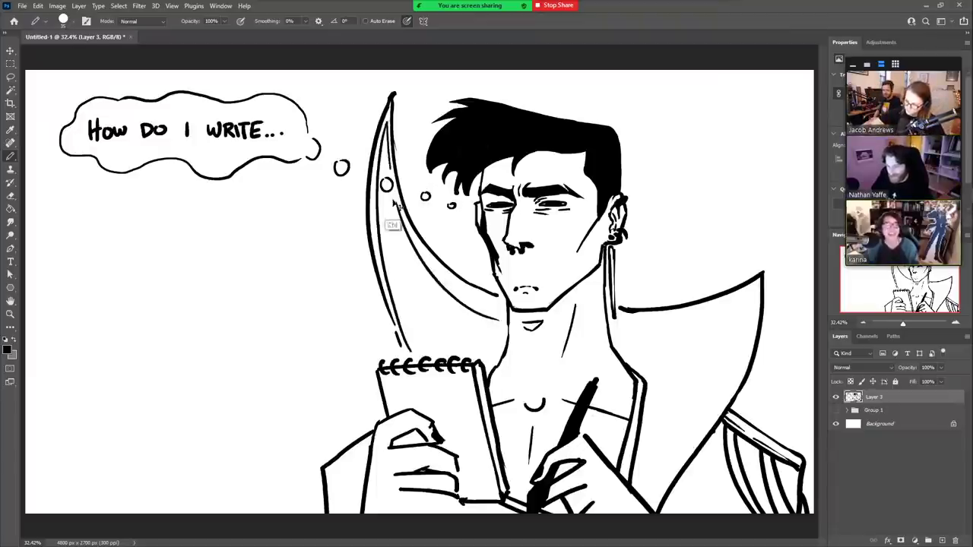
pyautogui.hotkey('ctrl', 'z')
pyautogui.moveTo(396, 200)
pyautogui.mouseDown()
pyautogui.moveTo(469, 291)
pyautogui.moveTo(503, 304)
pyautogui.mouseUp()
# - Add thin trim lines inside the right collar, following its upper curve and its outer edge down toward the canvas bottom
pyautogui.moveTo(619, 318)
pyautogui.mouseDown()
pyautogui.moveTo(733, 298)
pyautogui.moveTo(627, 315)
pyautogui.mouseUp()
pyautogui.hotkey('ctrl', 'z')
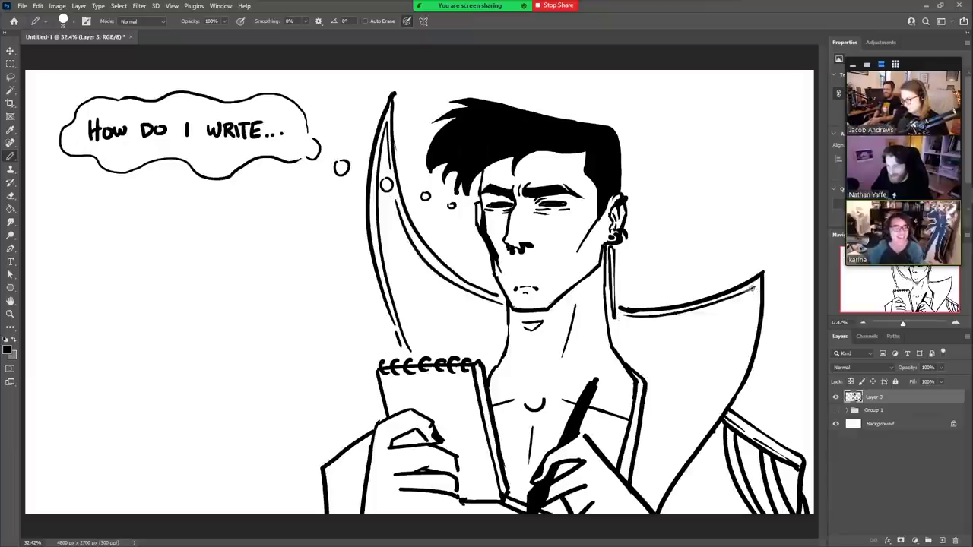
pyautogui.hotkey('ctrl', 'z')
pyautogui.moveTo(755, 287)
pyautogui.mouseDown()
pyautogui.moveTo(680, 311)
pyautogui.moveTo(621, 316)
pyautogui.mouseUp()
pyautogui.moveTo(756, 286)
pyautogui.mouseDown()
pyautogui.moveTo(723, 398)
pyautogui.moveTo(650, 488)
pyautogui.mouseUp()
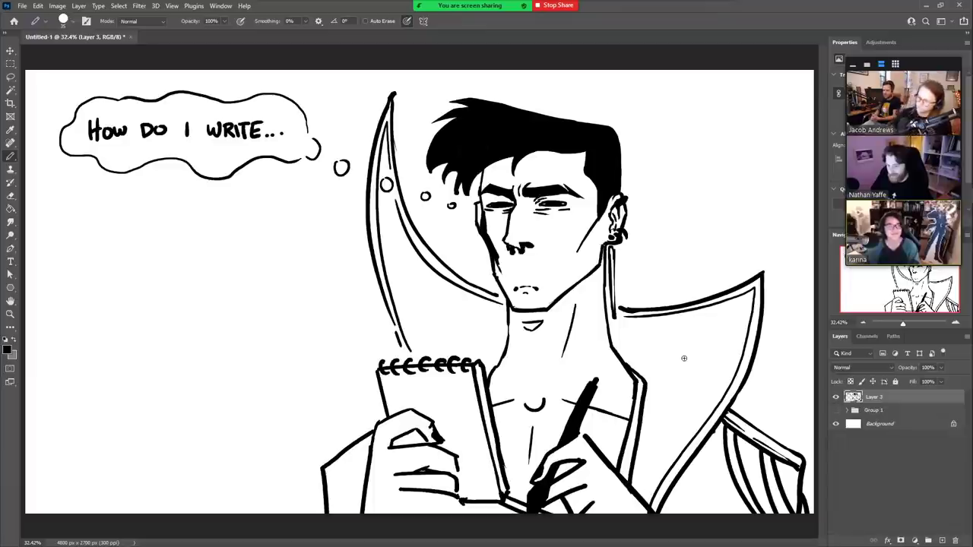
# - Redraw the left sleeve's outer edge down to the canvas bottom and erase its inner side to thin the line
pyautogui.moveTo(328, 464)
pyautogui.mouseDown()
pyautogui.moveTo(309, 474)
pyautogui.moveTo(314, 524)
pyautogui.mouseUp()
pyautogui.hotkey('ctrl', 'z')
pyautogui.moveTo(323, 469); pyautogui.dragTo(324, 524)
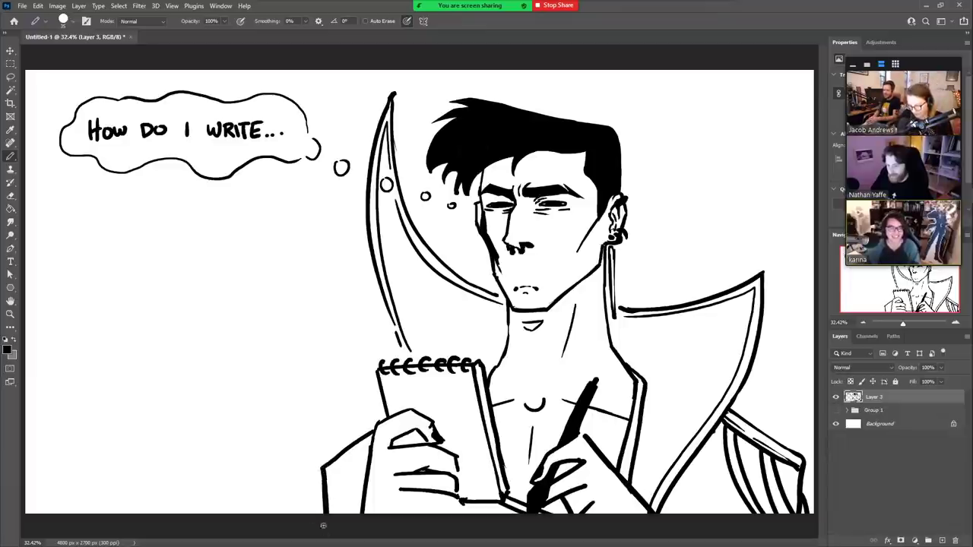
pyautogui.press('e')
pyautogui.moveTo(330, 470); pyautogui.dragTo(330, 512)
pyautogui.press('b')
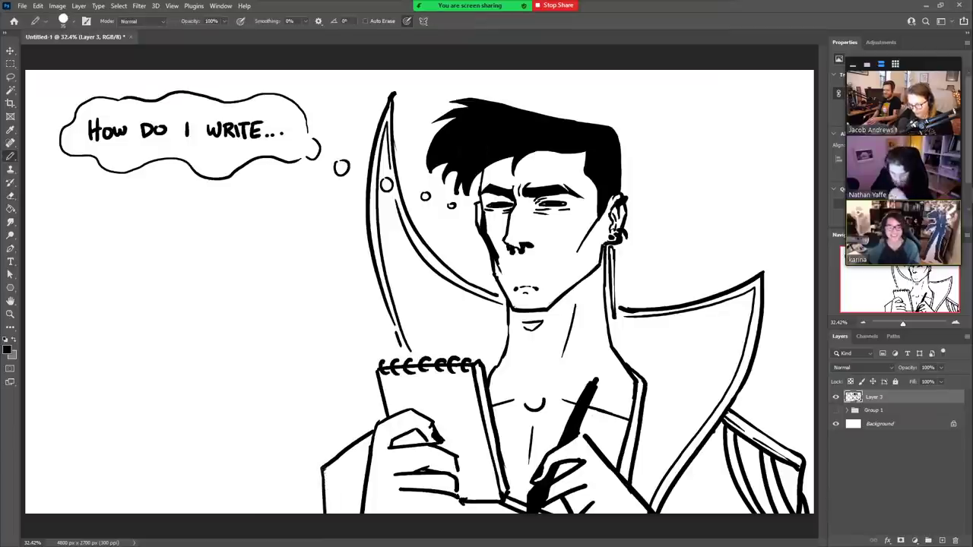
# - Close the small gaps in the left collar's trim and the right collar's neck end, and fill the right shoulder panels with black
pyautogui.moveTo(390, 311); pyautogui.dragTo(408, 359)
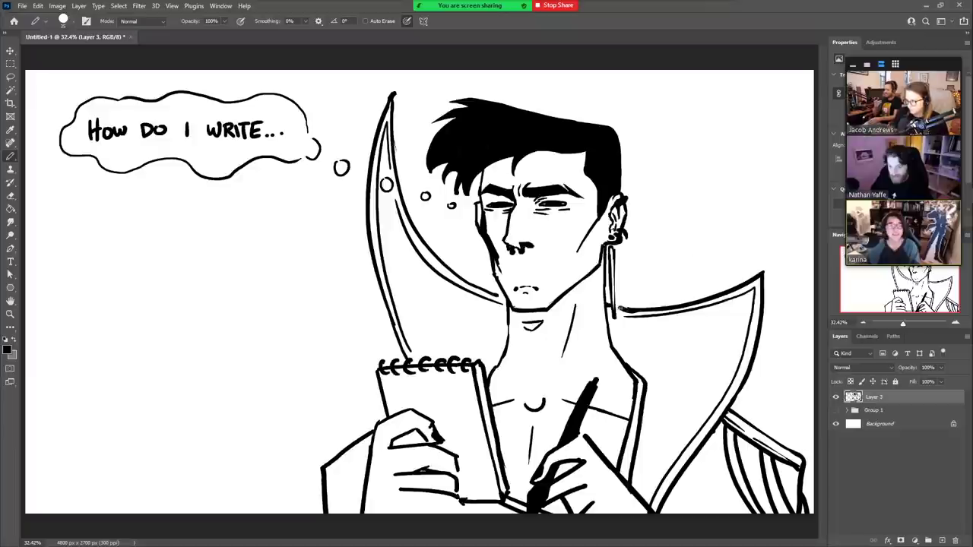
pyautogui.moveTo(615, 308); pyautogui.dragTo(630, 308)
pyautogui.press('g')
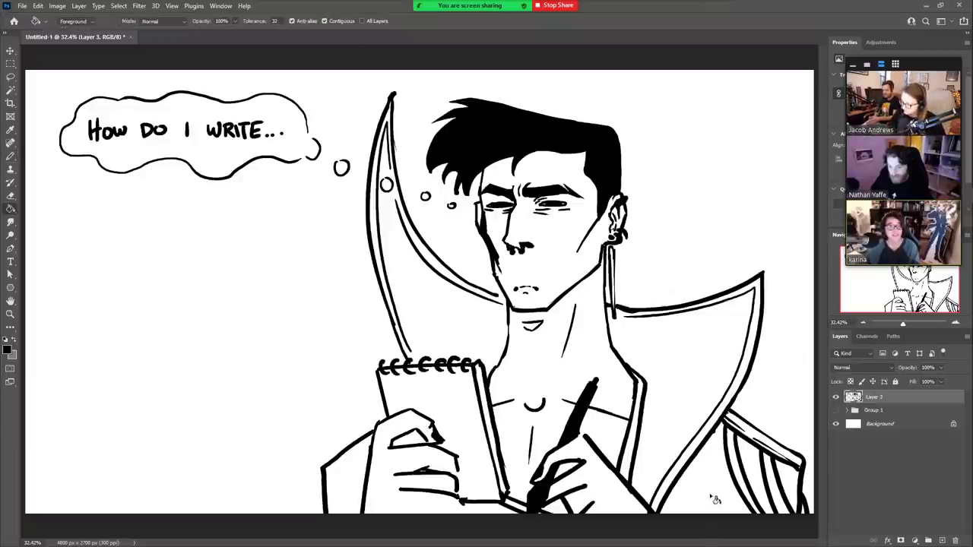
pyautogui.click(715, 501)
pyautogui.click(752, 477)
pyautogui.click(793, 476)
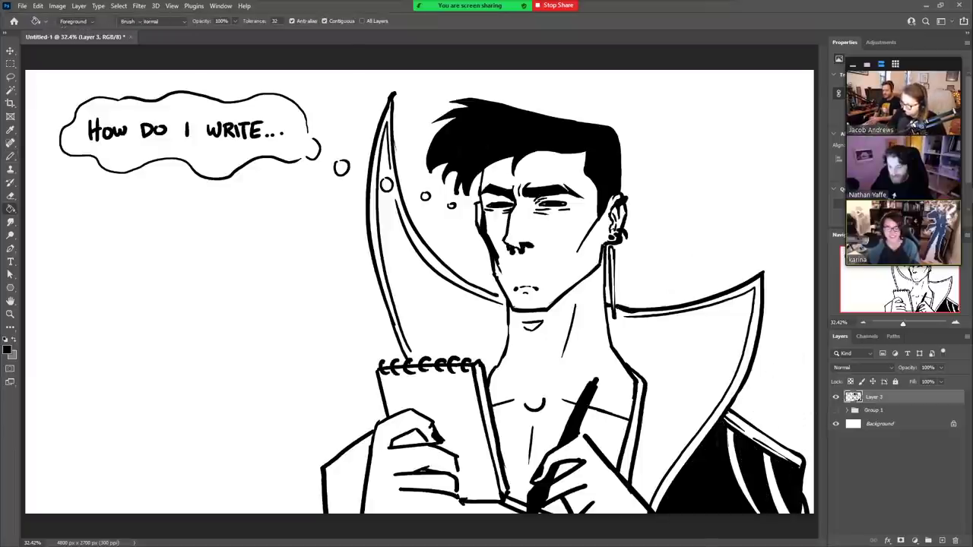
# - Erase along the two right shoulder stripes to keep them clean and white, and fill the left sleeve with black
pyautogui.press('e')
pyautogui.moveTo(729, 432); pyautogui.dragTo(761, 514)
pyautogui.moveTo(769, 457); pyautogui.dragTo(783, 511)
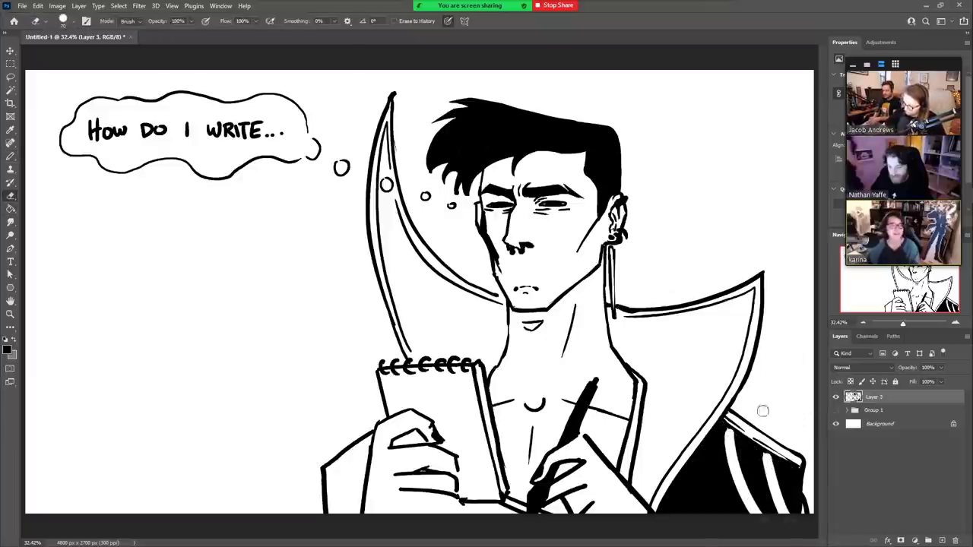
pyautogui.press('g')
pyautogui.click(353, 487)
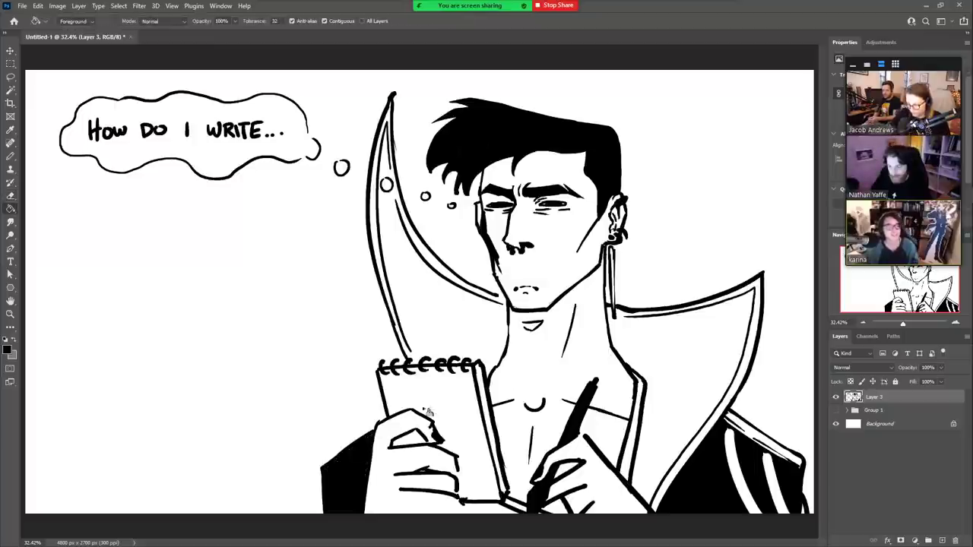
# - Scatter small black dots across the inside of the left collar, from its narrow upper part down to the notepad and neck
pyautogui.press('b')
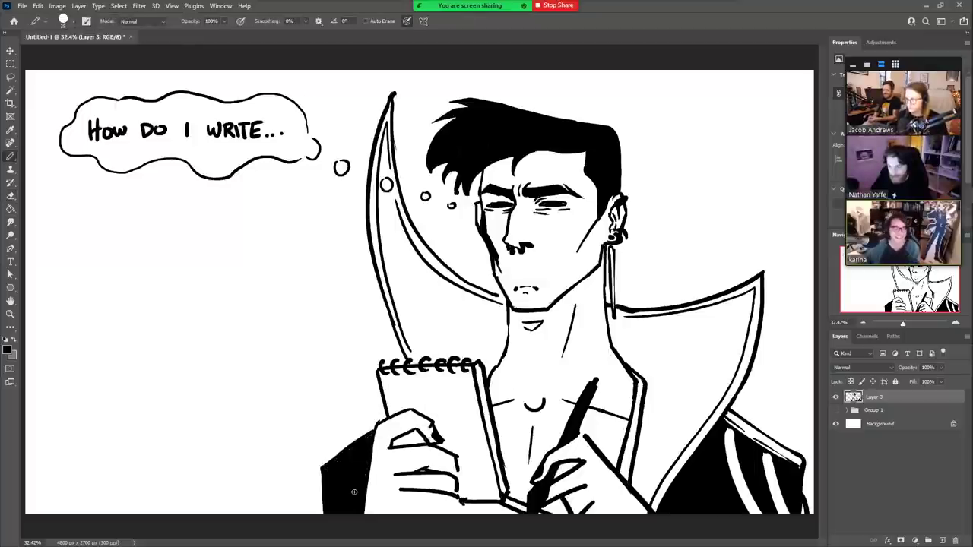
pyautogui.click(425, 284)
pyautogui.click(405, 273)
pyautogui.click(403, 266)
pyautogui.click(411, 255)
pyautogui.click(393, 246)
pyautogui.click(397, 234)
pyautogui.click(448, 310)
pyautogui.click(434, 331)
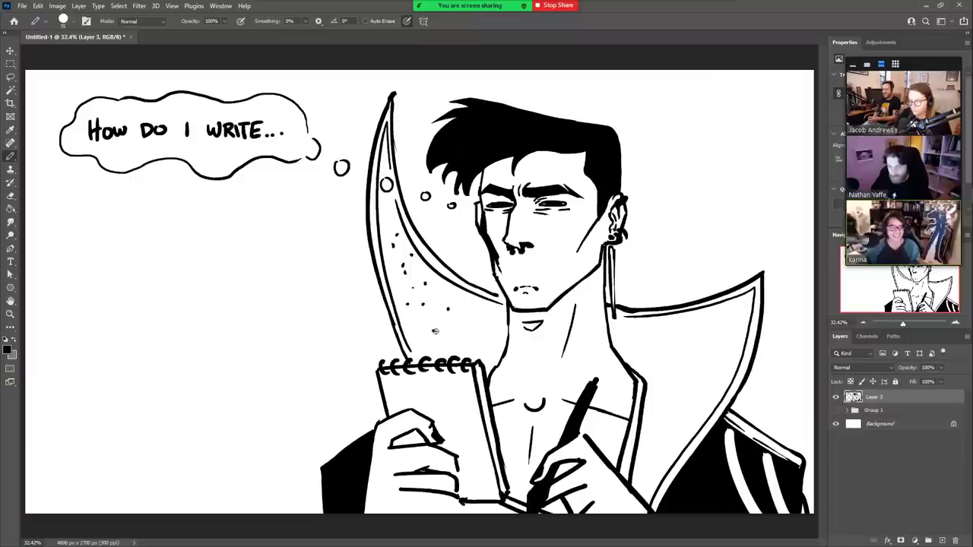
pyautogui.click(434, 332)
pyautogui.click(445, 342)
pyautogui.click(472, 322)
pyautogui.click(492, 312)
pyautogui.click(490, 338)
pyautogui.click(476, 347)
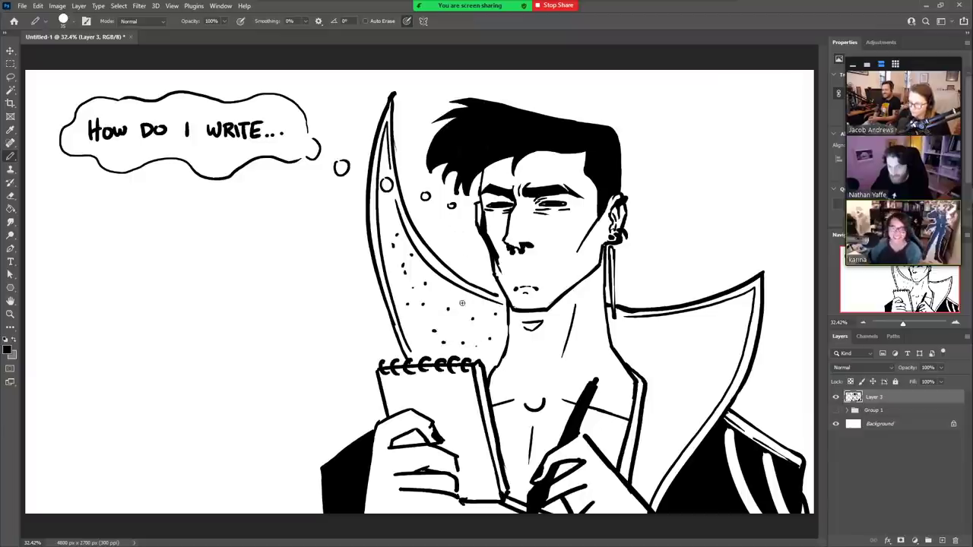
pyautogui.click(462, 303)
pyautogui.click(454, 319)
pyautogui.click(454, 327)
pyautogui.click(424, 344)
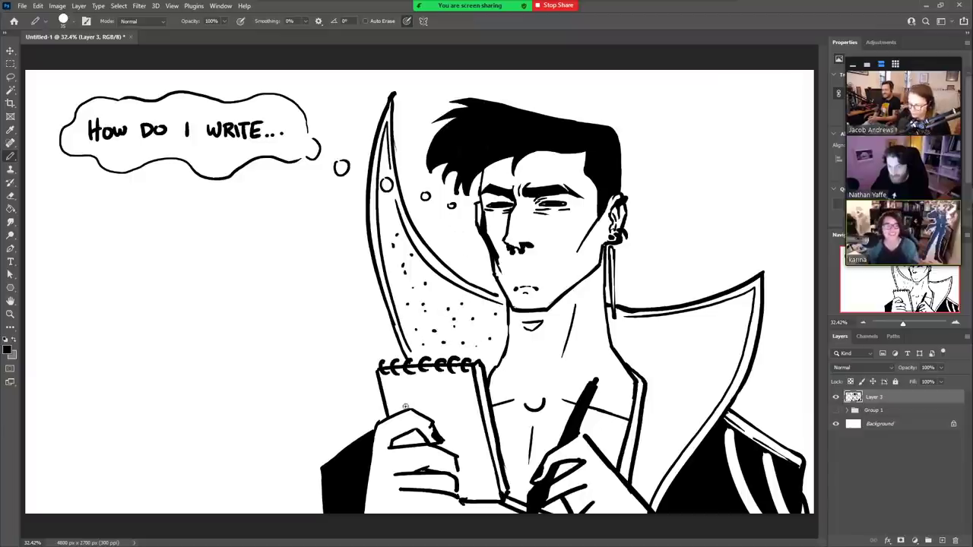
# - Letter "DRAWTECTIVE" across the notepad page and scale the lettering down to about 86%
pyautogui.moveTo(402, 398); pyautogui.dragTo(410, 406)
pyautogui.moveTo(410, 398)
pyautogui.mouseDown()
pyautogui.moveTo(441, 409)
pyautogui.moveTo(468, 400)
pyautogui.moveTo(401, 414)
pyautogui.moveTo(477, 396)
pyautogui.moveTo(458, 403)
pyautogui.mouseUp()
pyautogui.press('l')
pyautogui.click(14, 51)
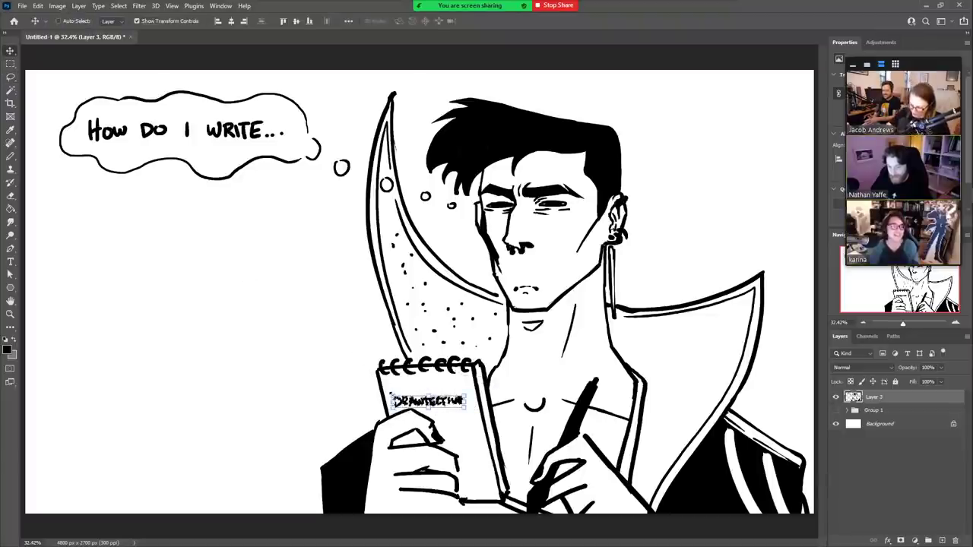
pyautogui.moveTo(391, 394); pyautogui.dragTo(439, 395)
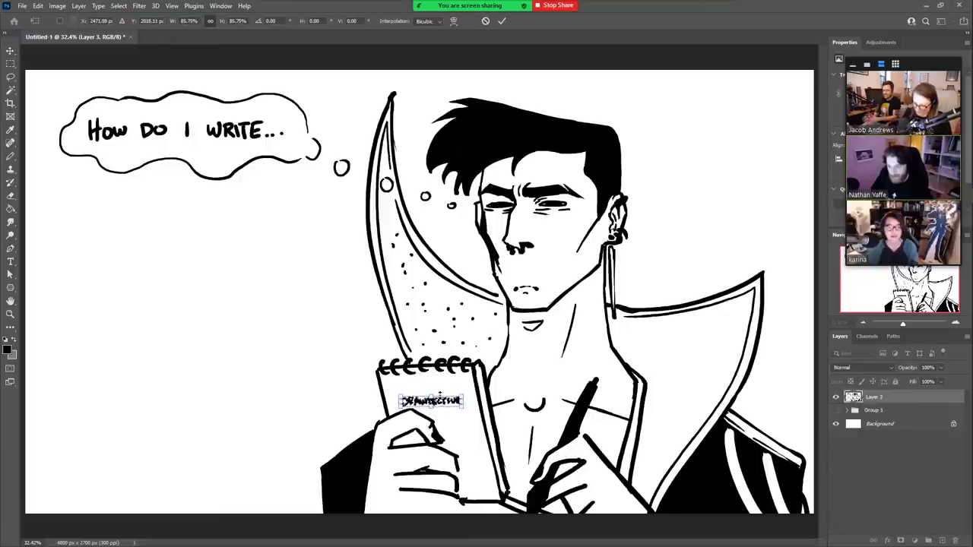
pyautogui.press('Return')
# - Complete the notepad title as "DRAWTECTIVES" with lines above and below it, and sketch a small eye underneath
pyautogui.press('b')
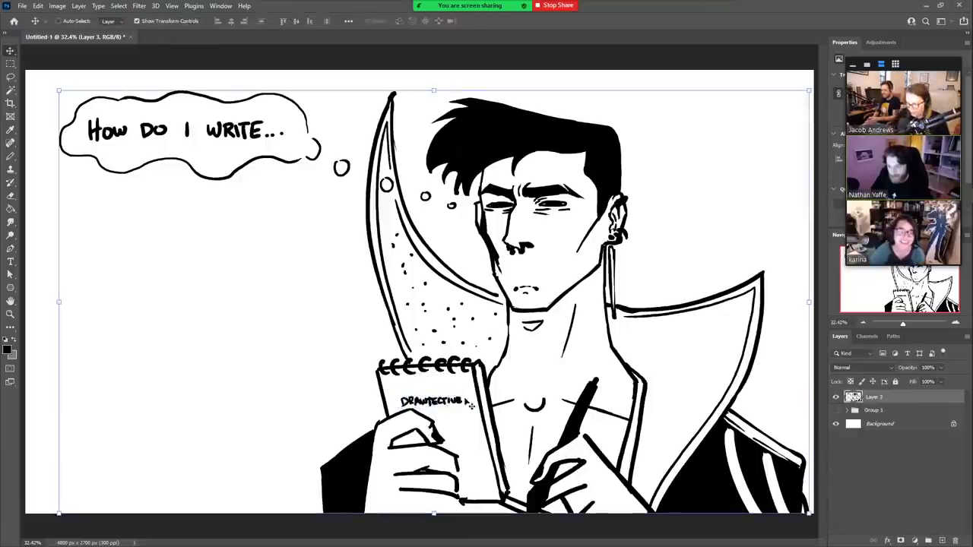
pyautogui.moveTo(402, 396); pyautogui.dragTo(446, 394)
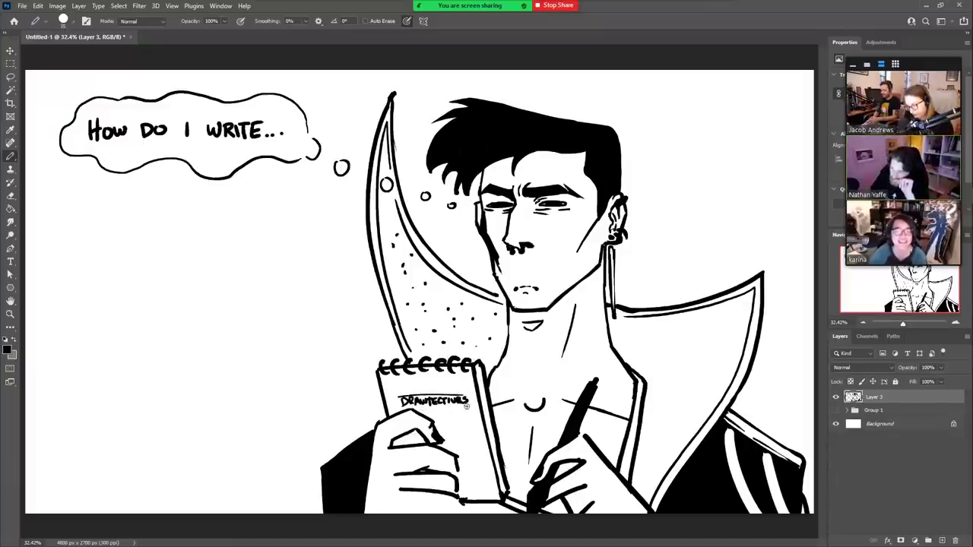
pyautogui.moveTo(432, 420)
pyautogui.mouseDown()
pyautogui.moveTo(455, 425)
pyautogui.moveTo(438, 432)
pyautogui.moveTo(454, 419)
pyautogui.moveTo(433, 416)
pyautogui.mouseUp()
pyautogui.hotkey('ctrl', 'z')
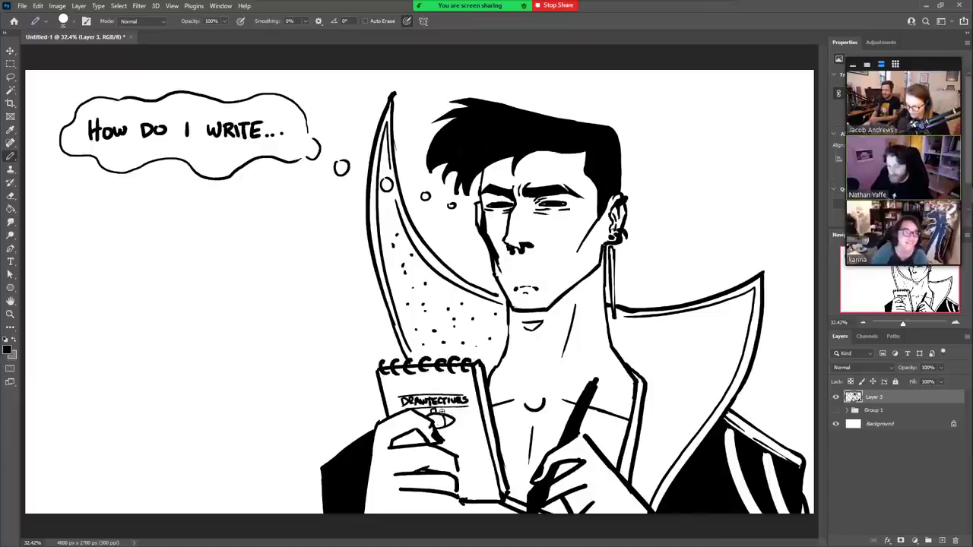
# - Select the small eye sketch on the notepad and move it slightly down, away from the title
pyautogui.press('l')
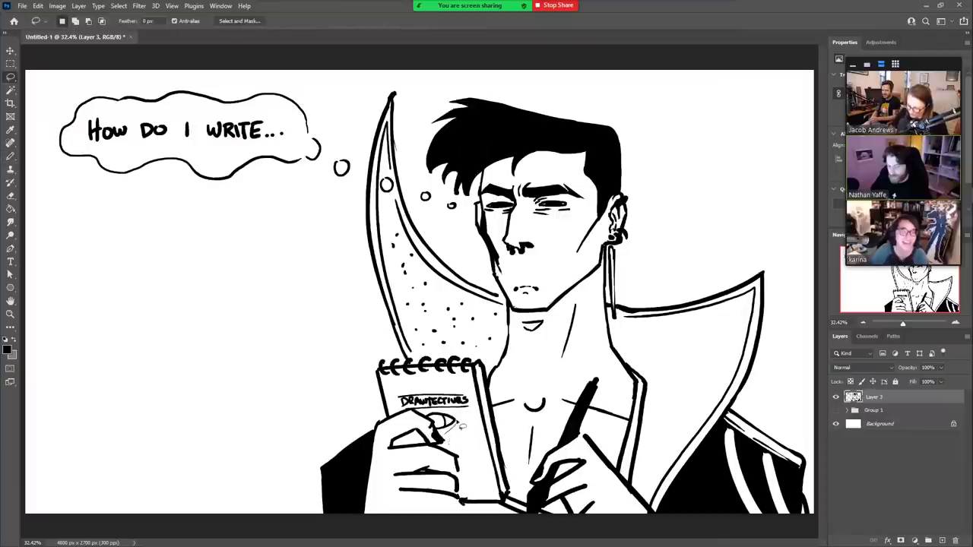
pyautogui.moveTo(461, 428); pyautogui.dragTo(429, 417)
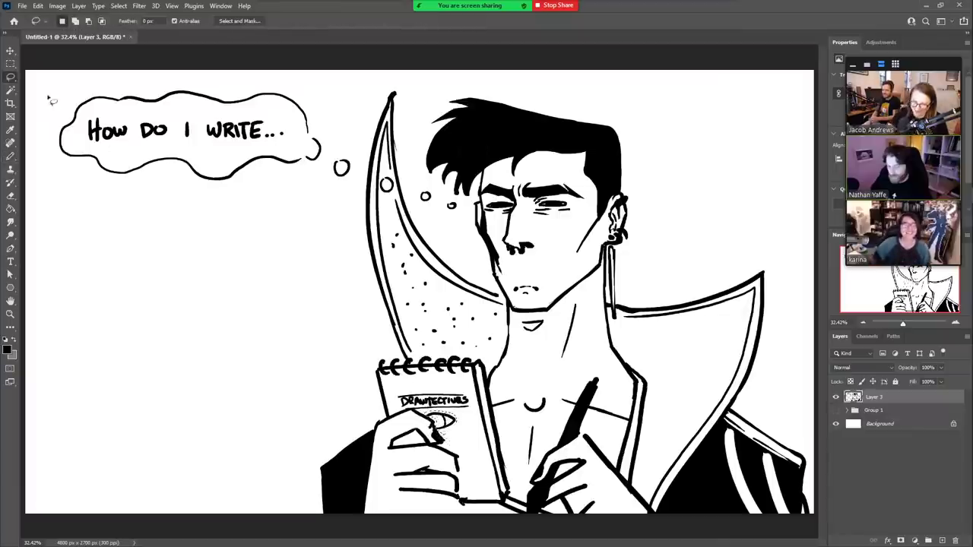
pyautogui.click(10, 50)
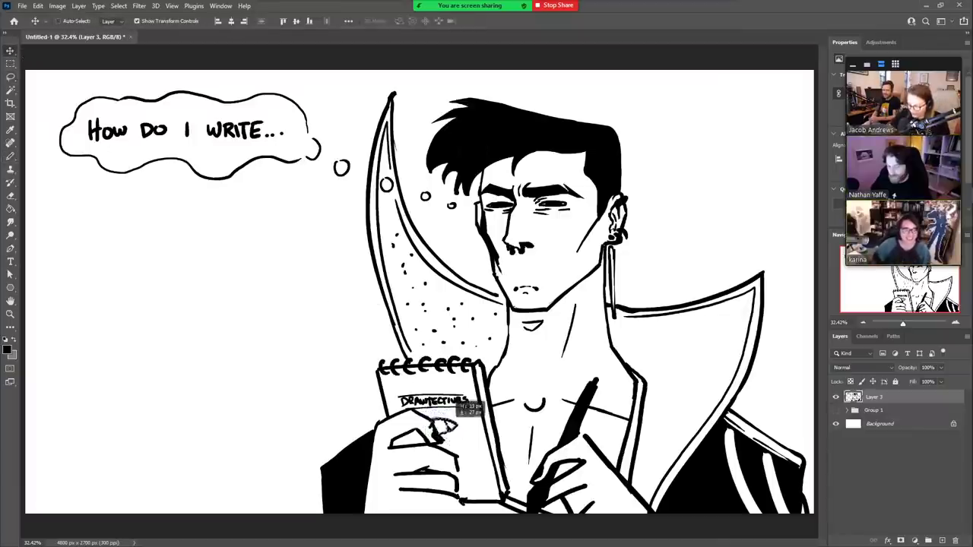
pyautogui.hotkey('ctrl', 'd')
# - Draw short rays above and below the small eye on the notepad
pyautogui.press('b')
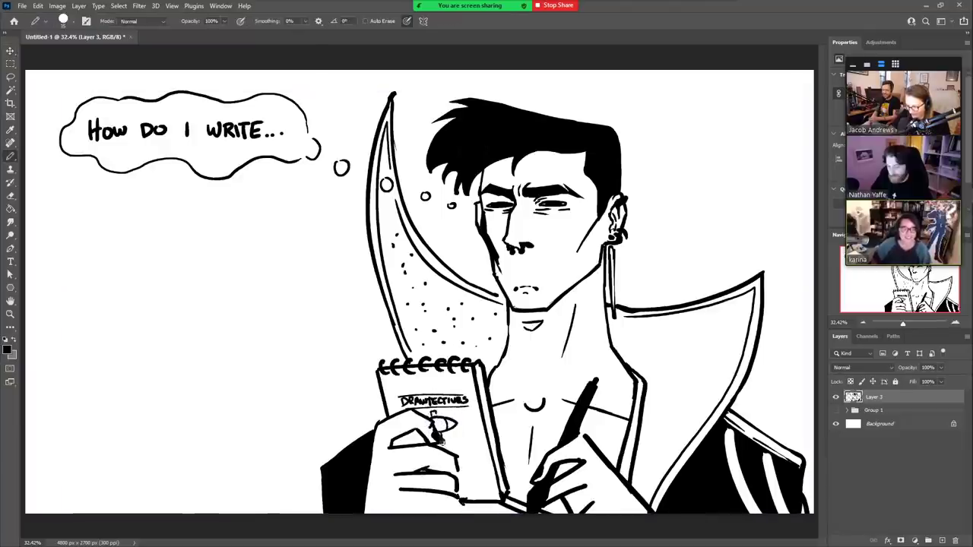
pyautogui.moveTo(440, 436); pyautogui.dragTo(444, 449)
pyautogui.moveTo(437, 415); pyautogui.dragTo(444, 411)
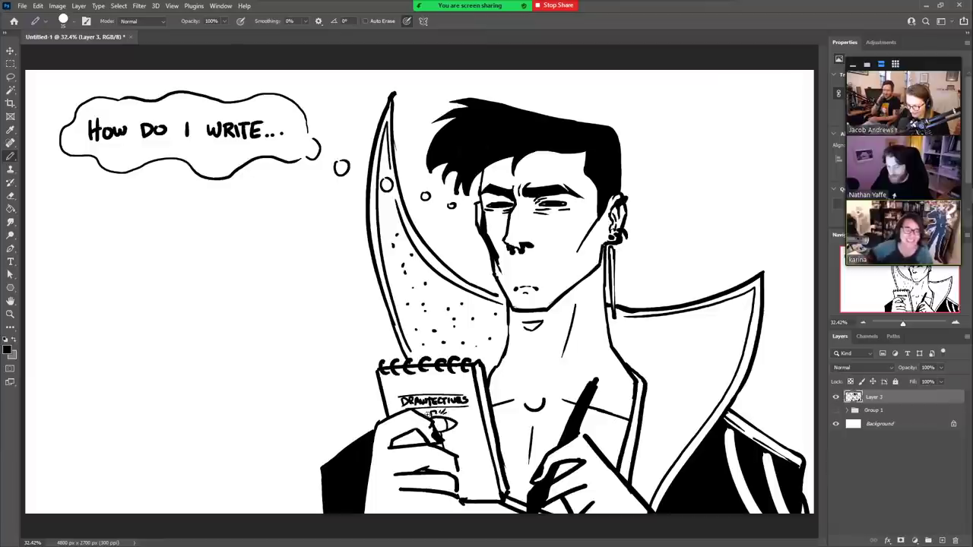
pyautogui.moveTo(429, 417); pyautogui.dragTo(434, 418)
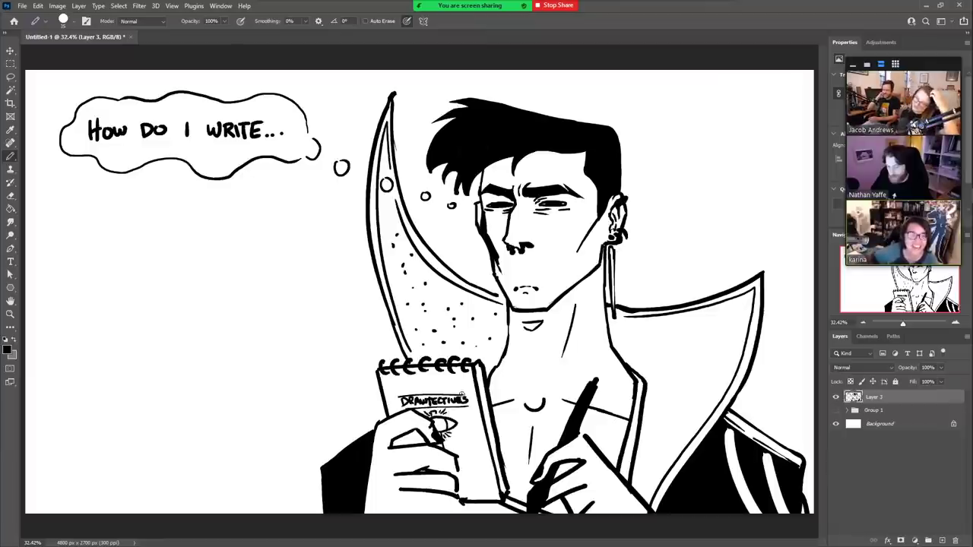
# - Thicken the notepad's upper edge along the spiral binding and its right side down to the lower corner
pyautogui.moveTo(409, 364); pyautogui.dragTo(480, 362)
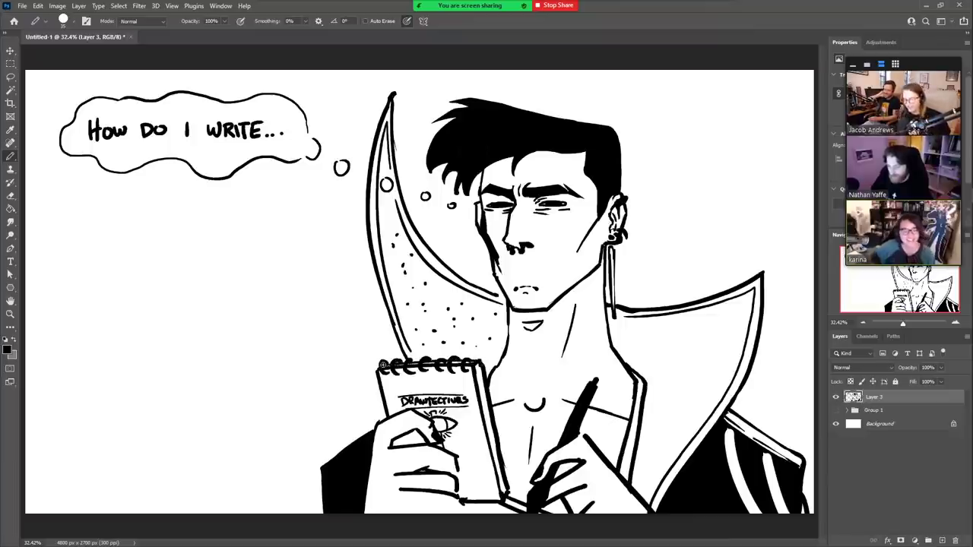
pyautogui.moveTo(484, 411); pyautogui.dragTo(498, 471)
pyautogui.moveTo(490, 432); pyautogui.dragTo(505, 496)
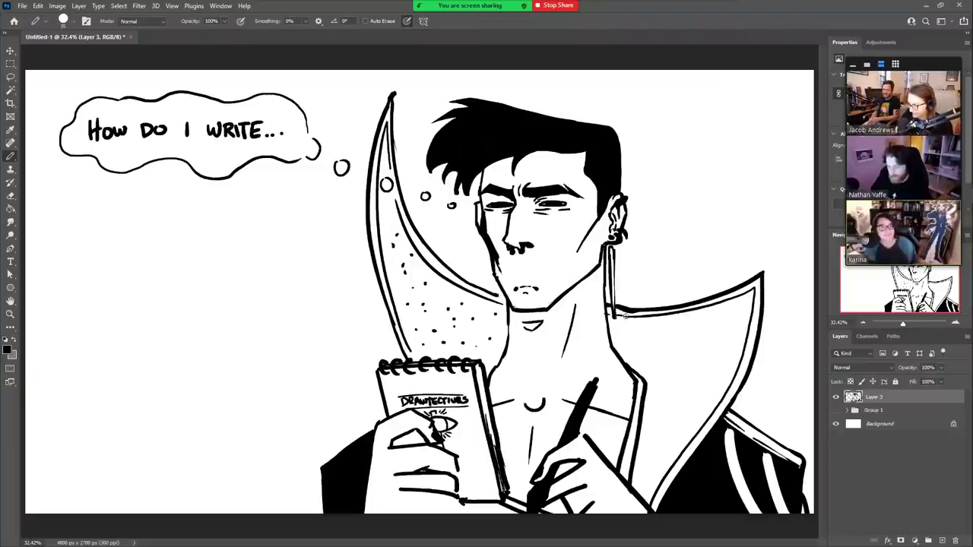
# - Scatter small black dots across the inside of the right collar, from its pointed tip down to the lapel
pyautogui.click(668, 369)
pyautogui.click(686, 358)
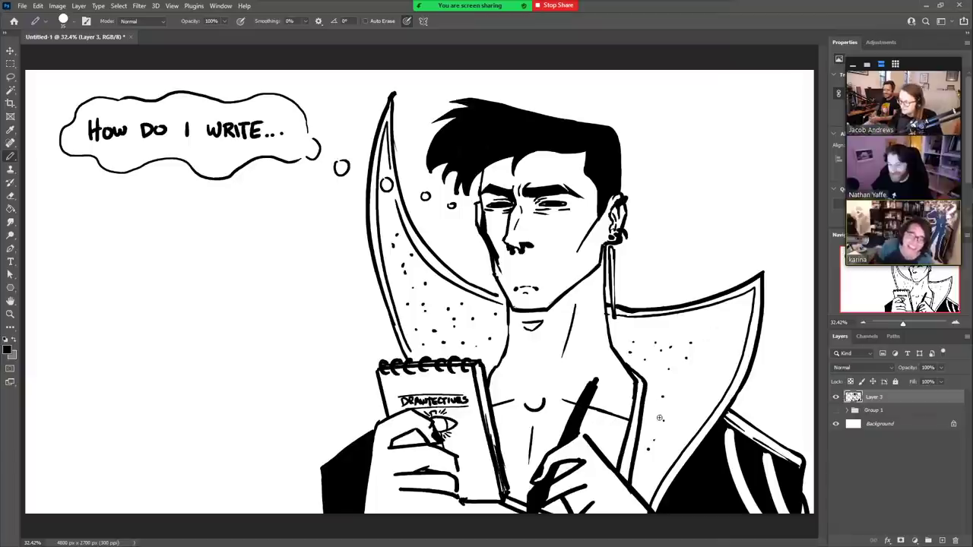
pyautogui.click(651, 334)
pyautogui.click(669, 324)
pyautogui.click(682, 336)
pyautogui.click(722, 311)
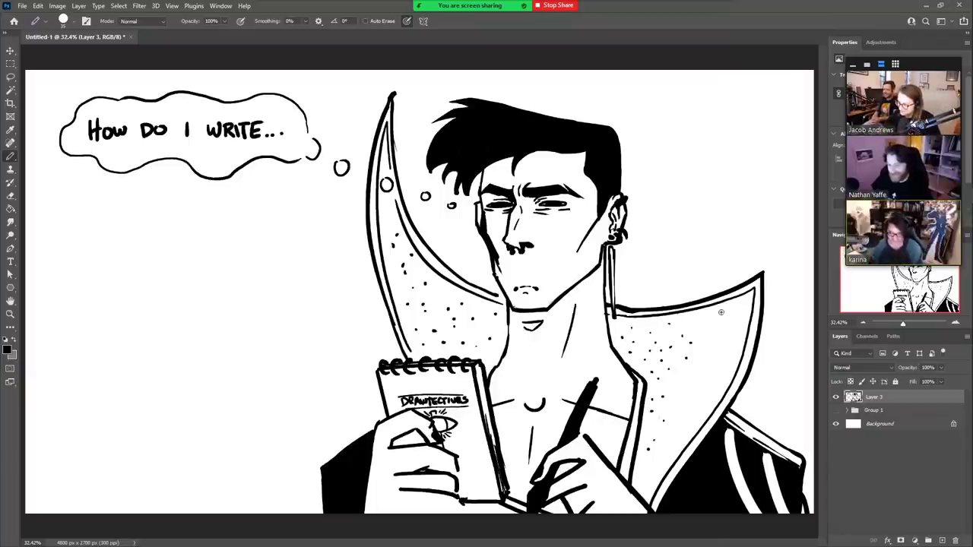
pyautogui.click(739, 310)
pyautogui.click(745, 306)
pyautogui.click(735, 332)
pyautogui.click(716, 352)
pyautogui.click(700, 385)
pyautogui.click(680, 416)
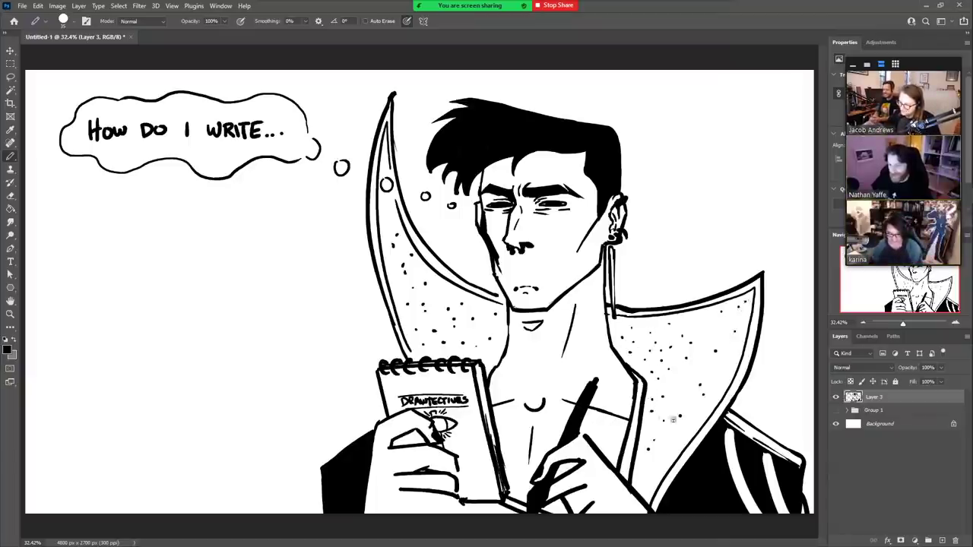
pyautogui.click(660, 442)
pyautogui.click(647, 461)
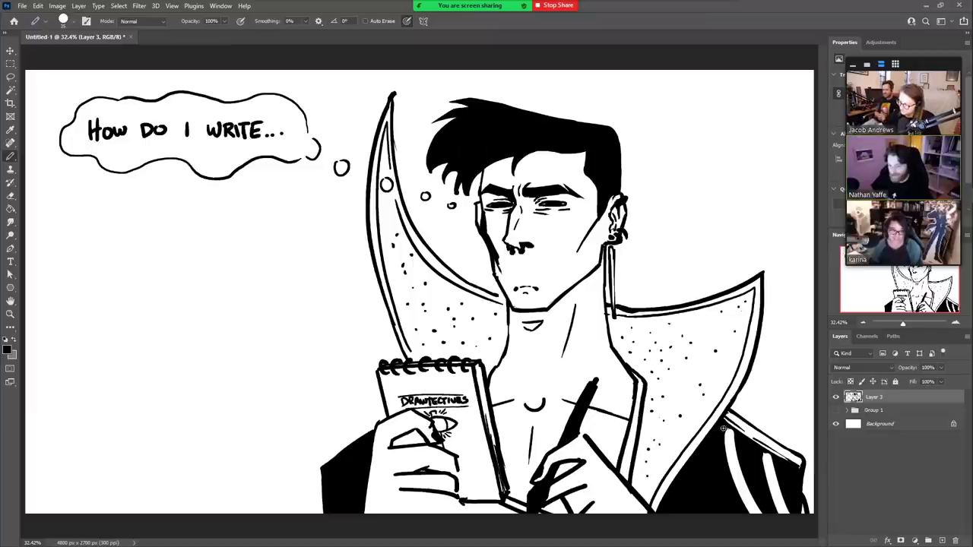
# - Add thin lines inside the right shoulder stripes and draw the fingertip edge on the hand holding the notepad
pyautogui.moveTo(726, 430); pyautogui.dragTo(757, 514)
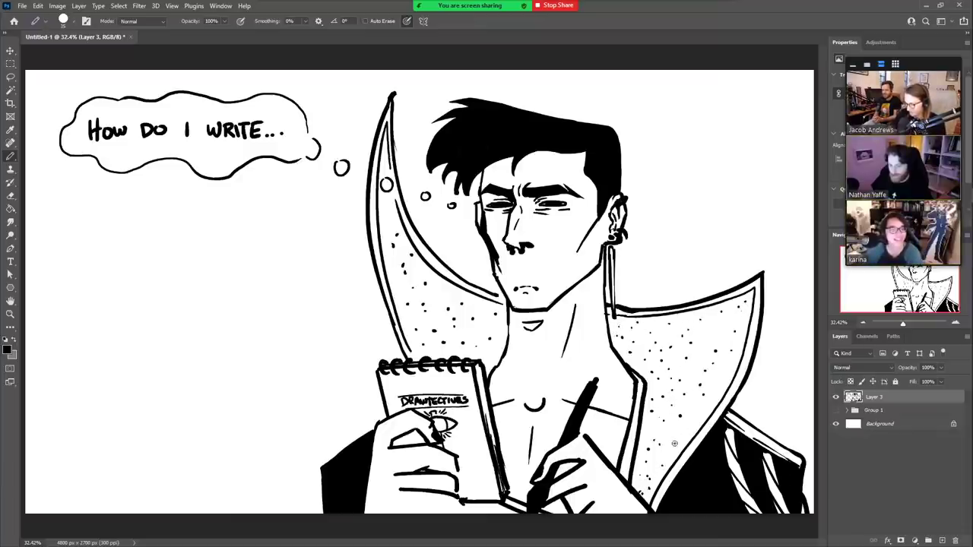
pyautogui.moveTo(606, 477); pyautogui.dragTo(638, 511)
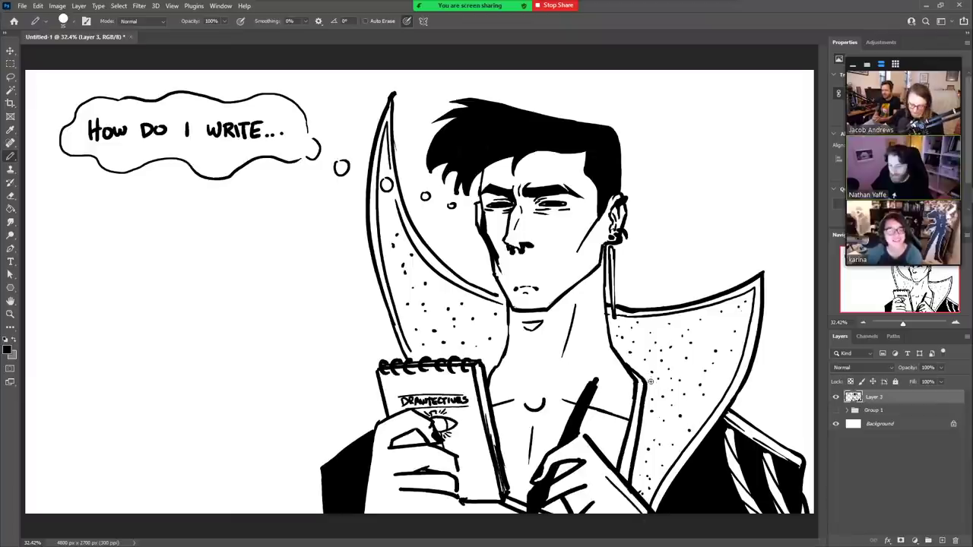
pyautogui.hotkey('ctrl', 'z')
pyautogui.moveTo(459, 468); pyautogui.dragTo(457, 489)
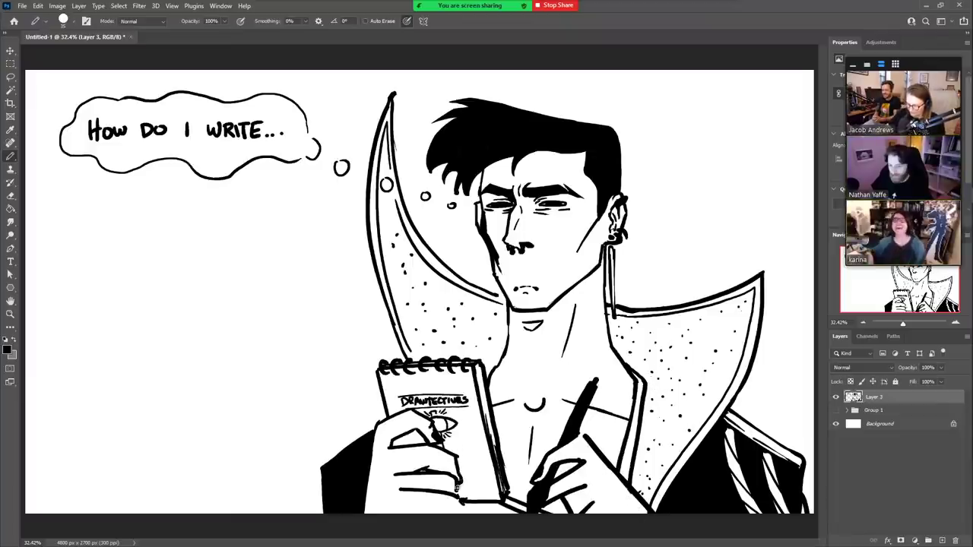
pyautogui.press('e')
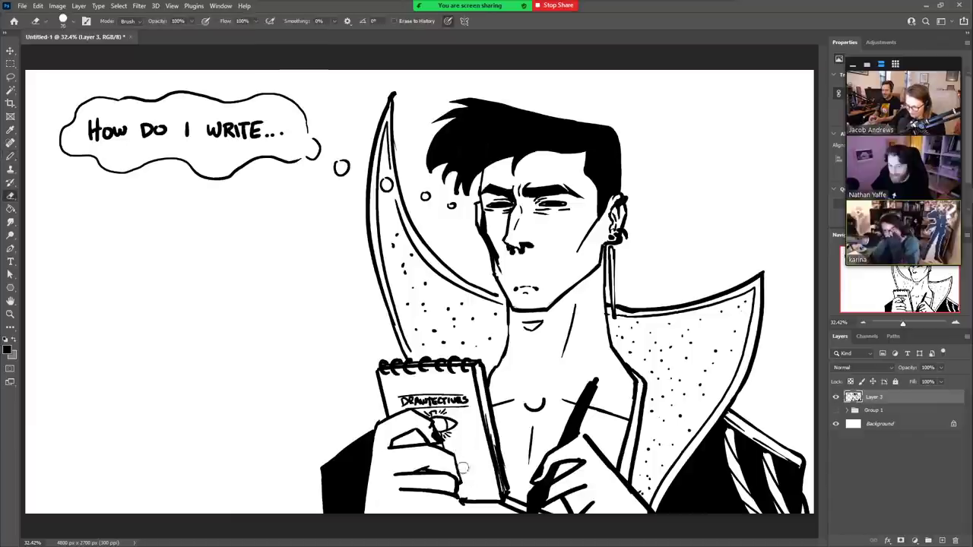
# - Add denser dots to both collars and fill the gap between the upper fingers of the notepad hand with black
pyautogui.hotkey('shift', 'b')
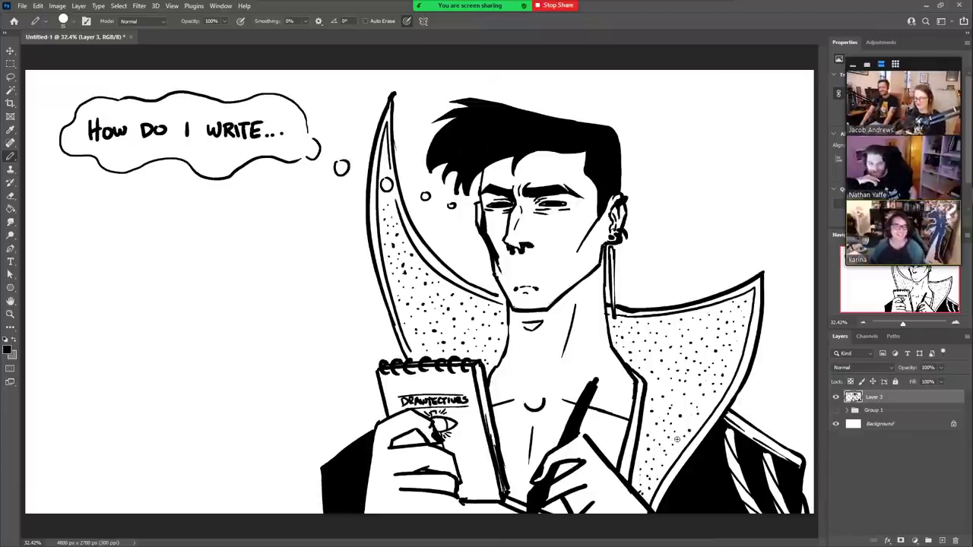
pyautogui.moveTo(411, 433)
pyautogui.mouseDown()
pyautogui.moveTo(421, 442)
pyautogui.moveTo(397, 447)
pyautogui.mouseUp()
pyautogui.press('g')
pyautogui.press('e')
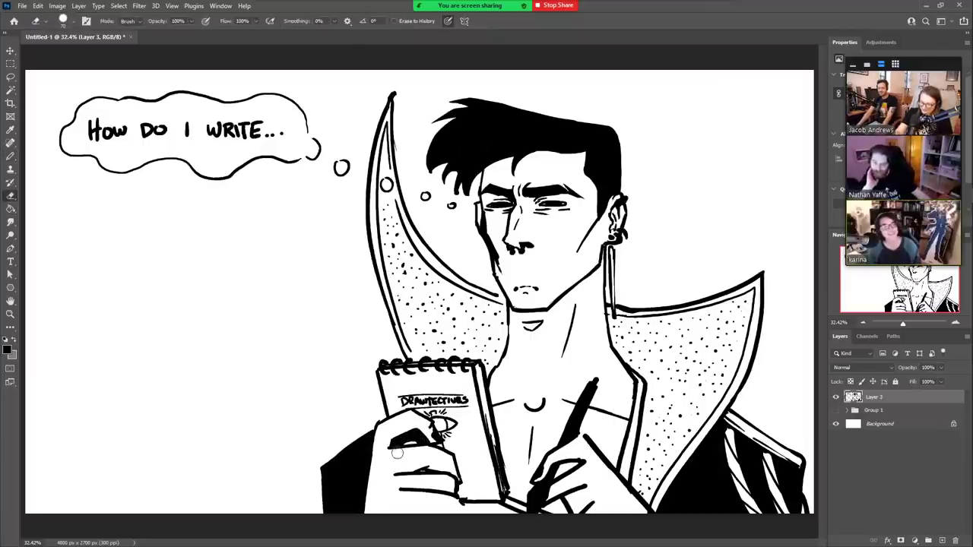
# - Darken the eyelids and fill black shadows under the jaw and along the inner side of the right lapel
pyautogui.press('b')
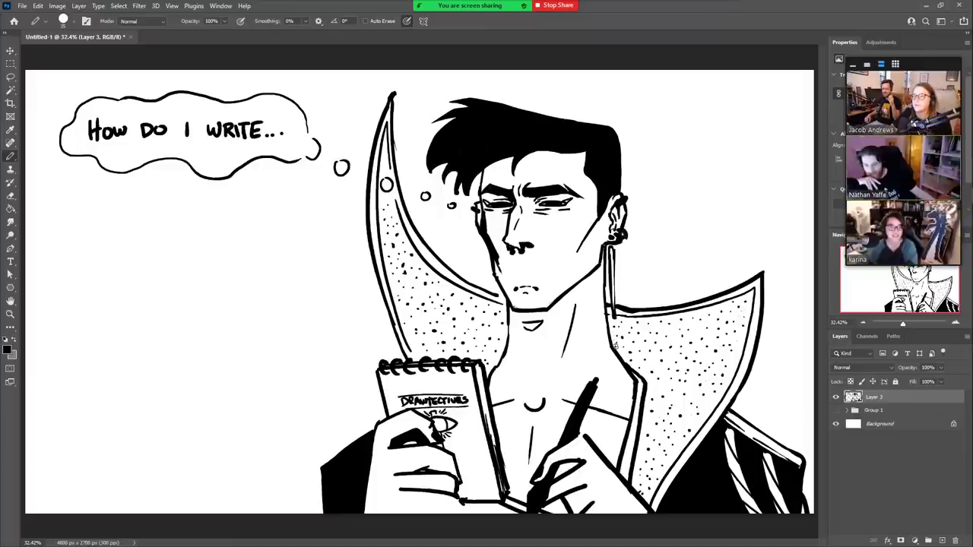
pyautogui.moveTo(496, 7)
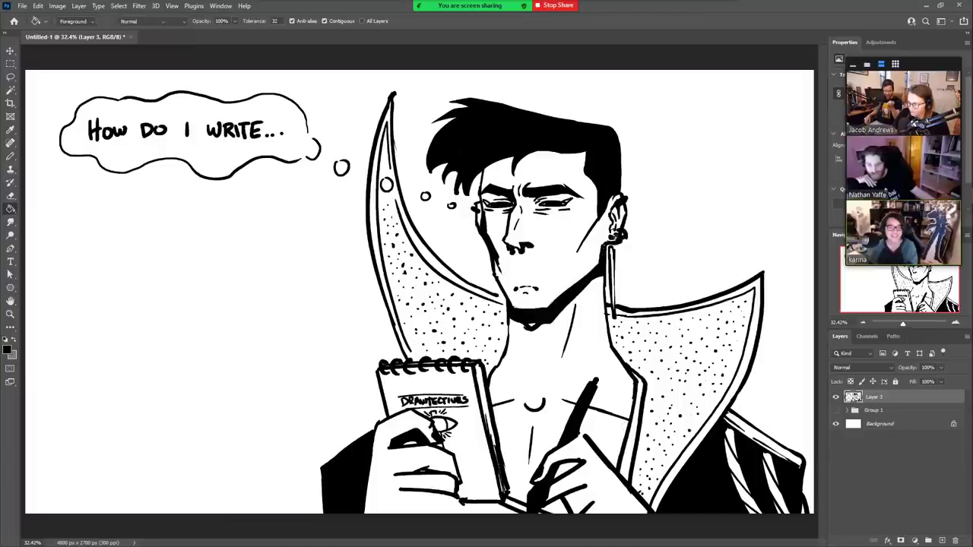
pyautogui.moveTo(635, 380); pyautogui.dragTo(609, 474)
pyautogui.press('g')
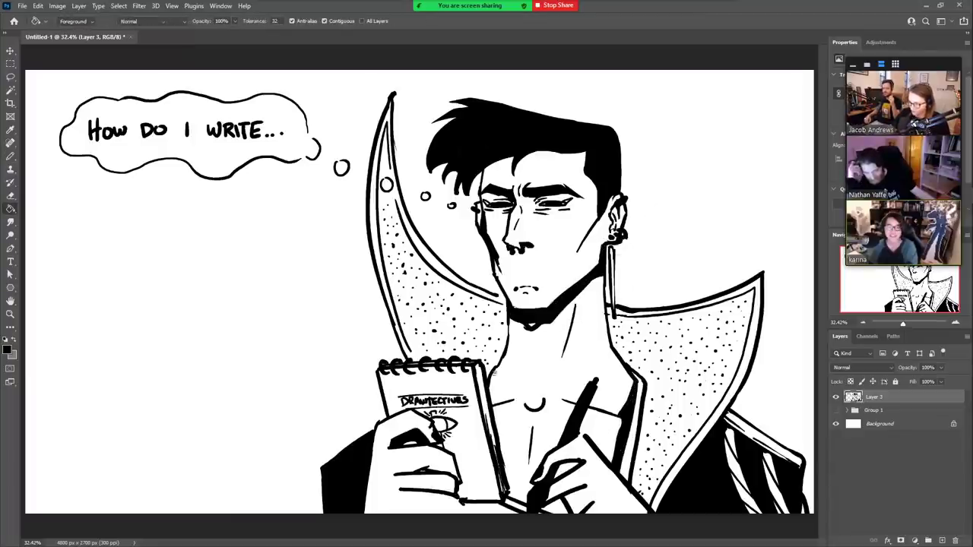
# - Fill a narrow black shadow along the neck beside the notepad's upper corner and clean up the notepad's bottom edge
pyautogui.press('b')
pyautogui.moveTo(502, 358)
pyautogui.mouseDown()
pyautogui.moveTo(495, 409)
pyautogui.moveTo(490, 373)
pyautogui.mouseUp()
pyautogui.press('e')
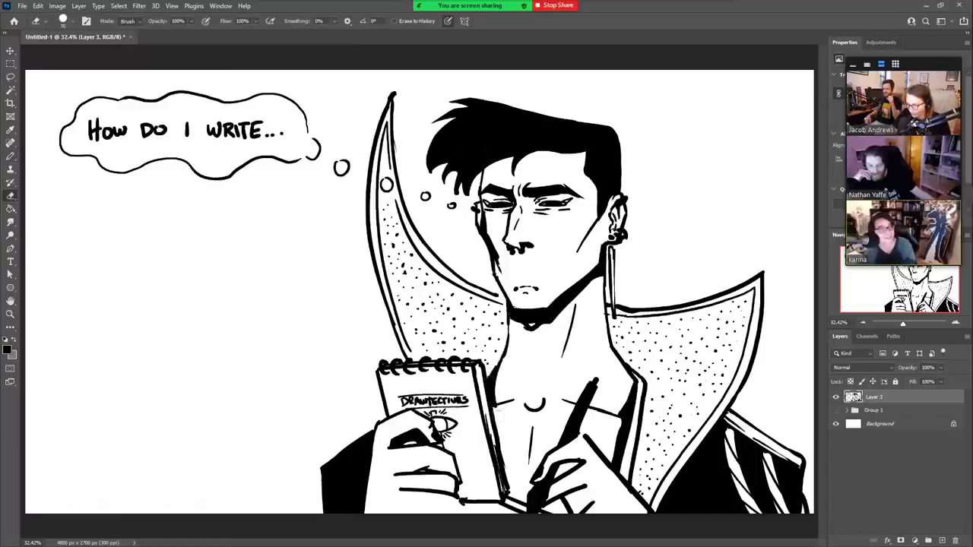
pyautogui.press('b')
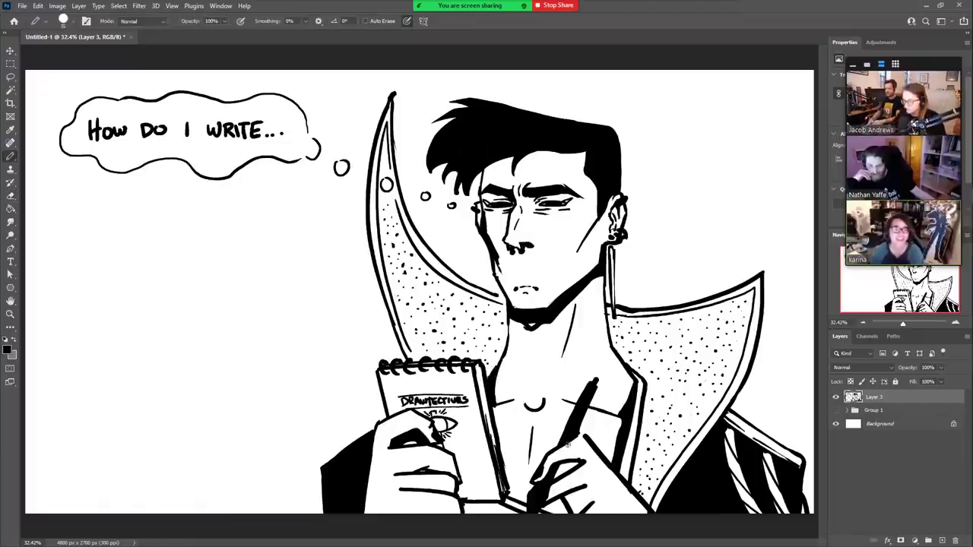
pyautogui.moveTo(493, 503)
pyautogui.mouseDown()
pyautogui.moveTo(511, 514)
pyautogui.moveTo(489, 504)
pyautogui.mouseUp()
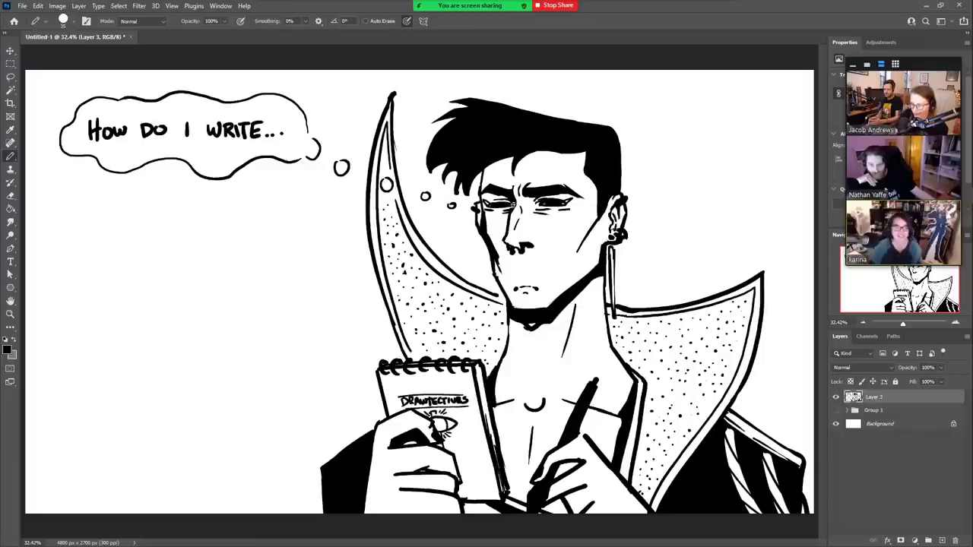
pyautogui.moveTo(514, 204); pyautogui.dragTo(485, 202)
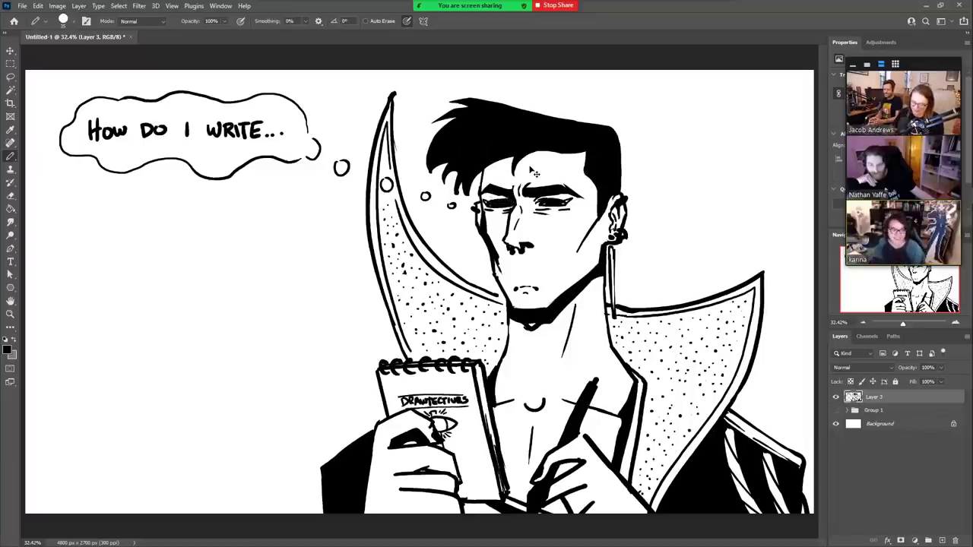
pyautogui.hotkey('ctrl', 'z')
pyautogui.hotkey('ctrl', 'z')
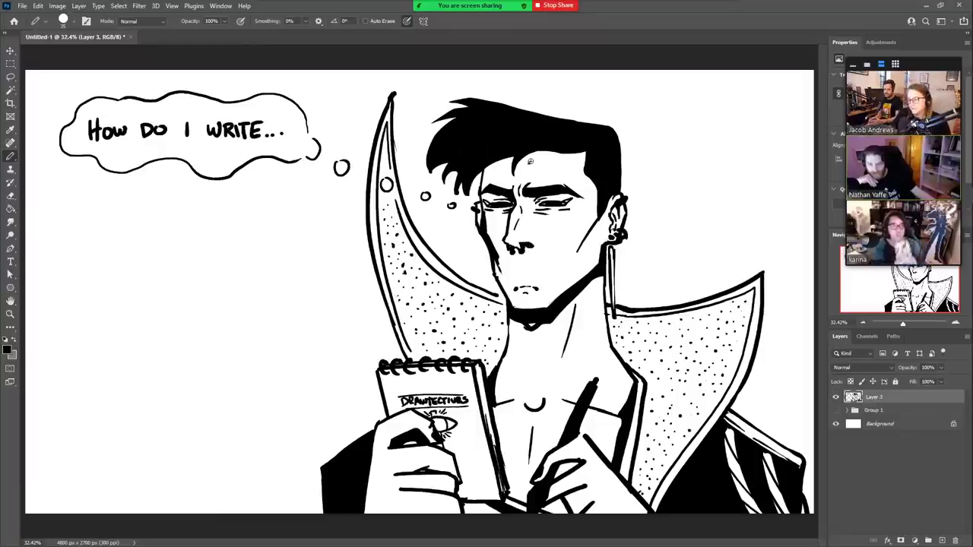
# - Thicken the hairline across the forehead with a curved black strand and tidy the long earring's lower tip
pyautogui.moveTo(530, 162); pyautogui.dragTo(592, 156)
pyautogui.moveTo(530, 162); pyautogui.dragTo(588, 155)
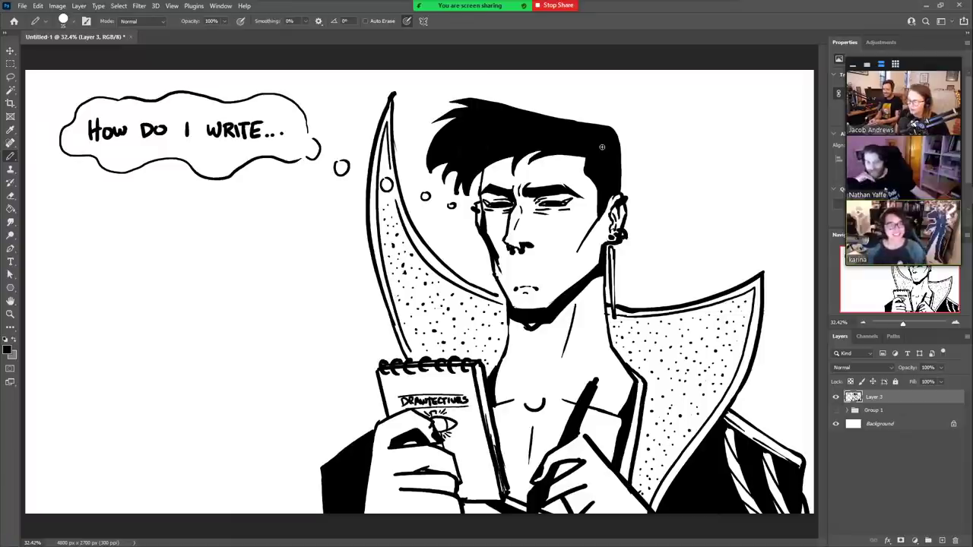
pyautogui.press('e')
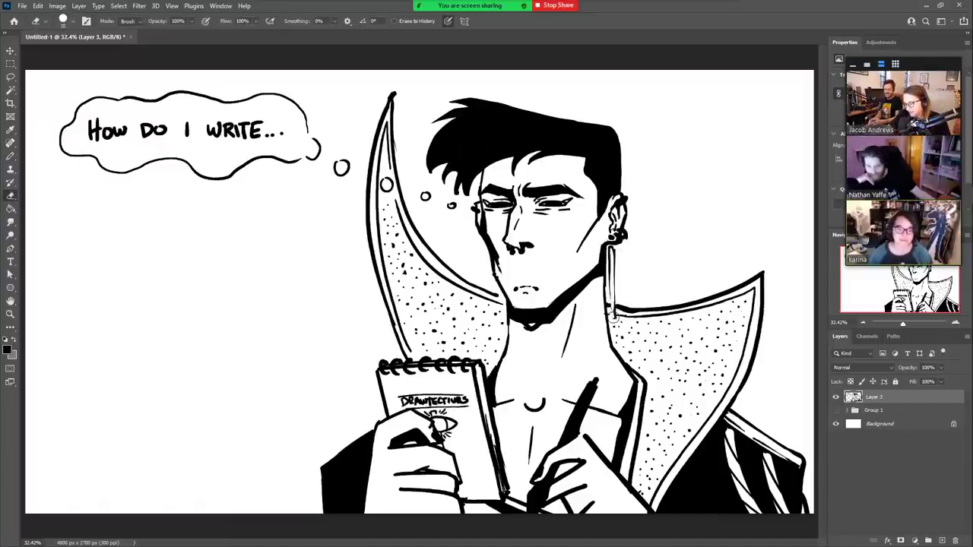
pyautogui.press('b')
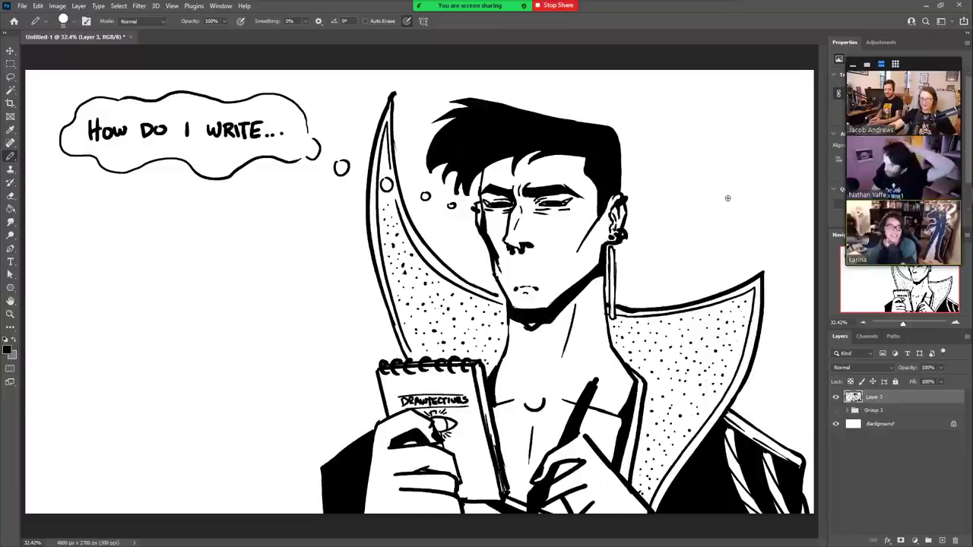
# - Switch to the shared triceratops drawing and sketch a small tufted figure's head on its body between the frill and hind leg
pyautogui.click(557, 6)
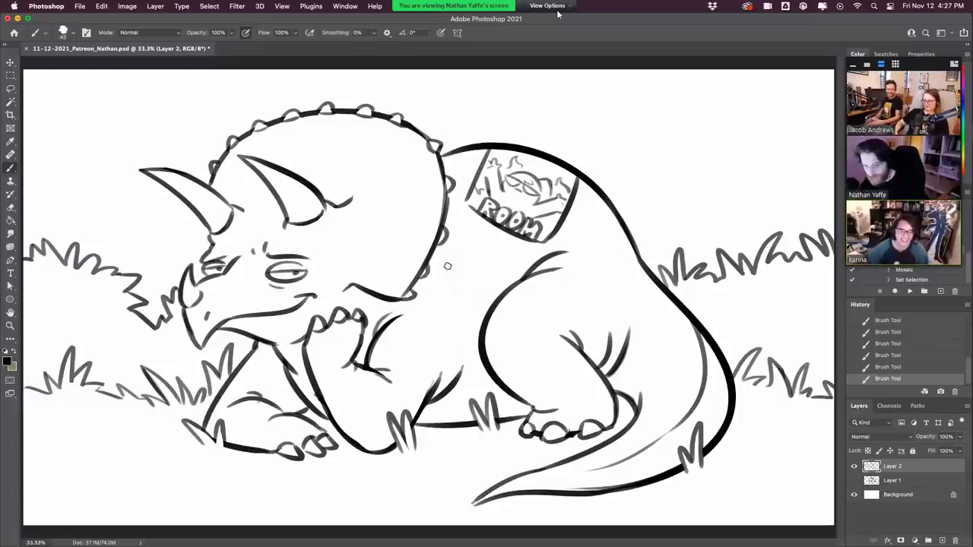
pyautogui.moveTo(452, 294)
pyautogui.mouseDown()
pyautogui.moveTo(460, 254)
pyautogui.moveTo(464, 260)
pyautogui.mouseUp()
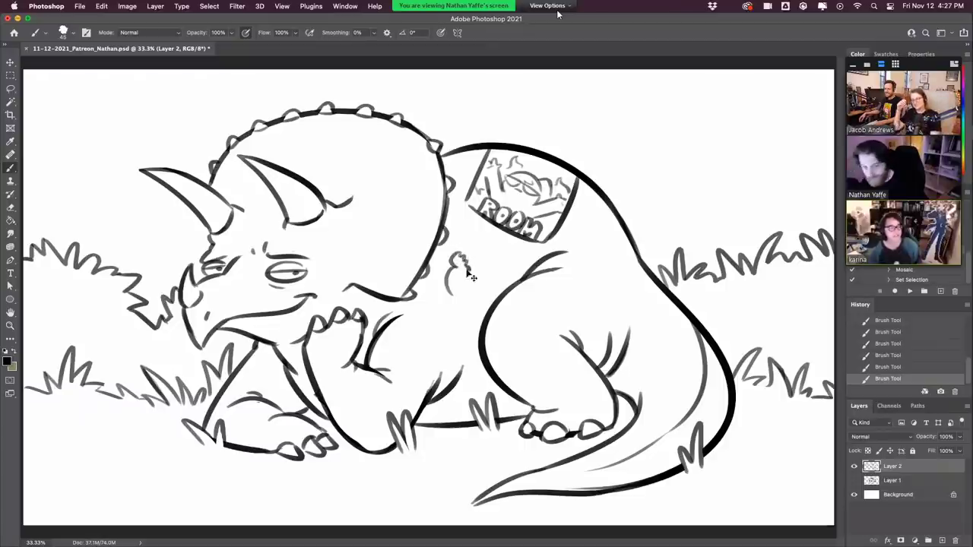
pyautogui.press('super+z')
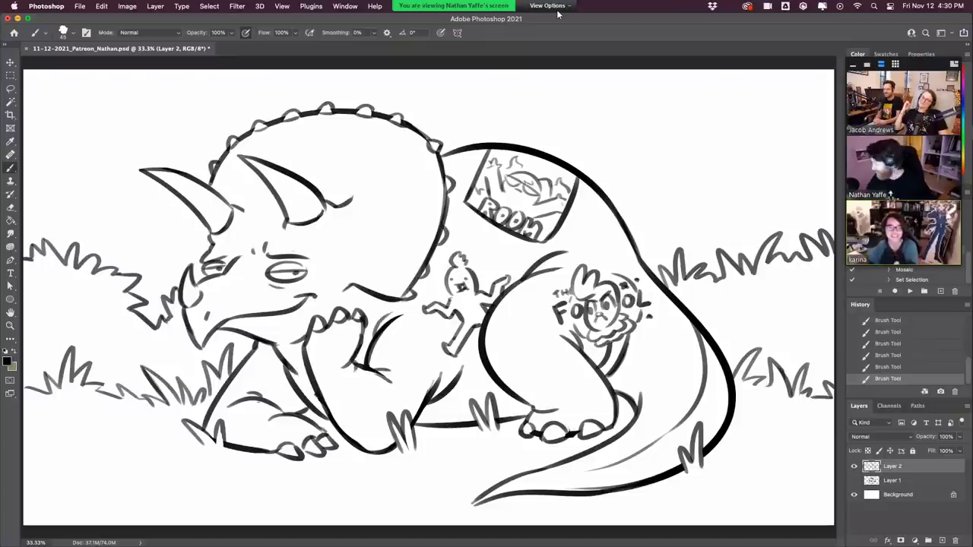
# - Hide Layer 2 with the triceratops drawing and add a new empty layer above it
pyautogui.click(854, 466)
pyautogui.click(942, 539)
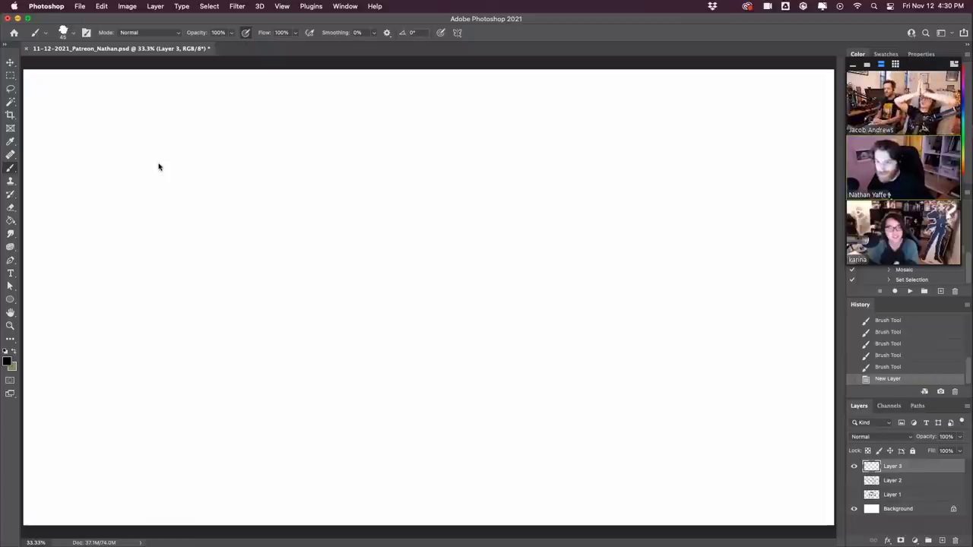
pyautogui.click(325, 185)
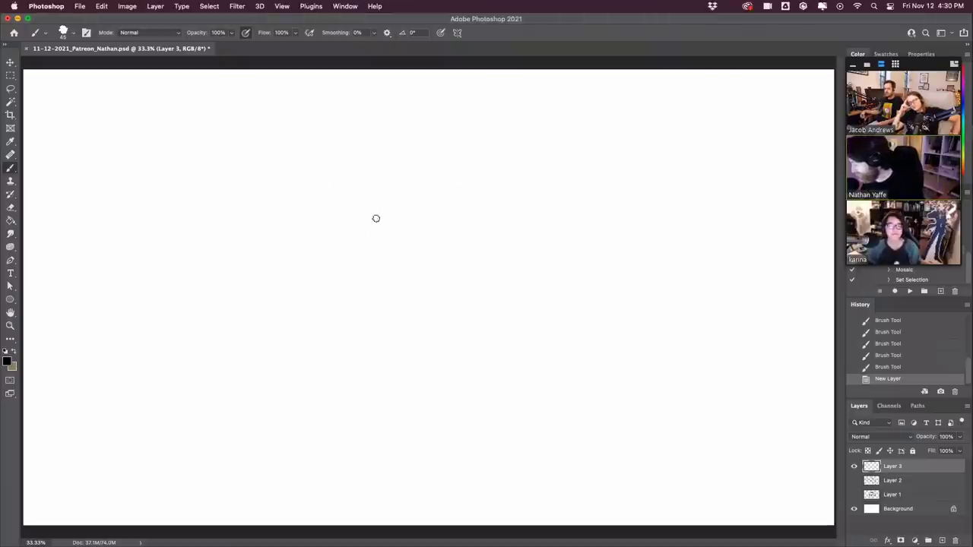
# - Sketch a smiling face in the upper middle of the canvas, with curved cheeks, a rounded nose and small flowers on the cheeks
pyautogui.moveTo(388, 192)
pyautogui.mouseDown()
pyautogui.moveTo(371, 210)
pyautogui.moveTo(375, 236)
pyautogui.mouseUp()
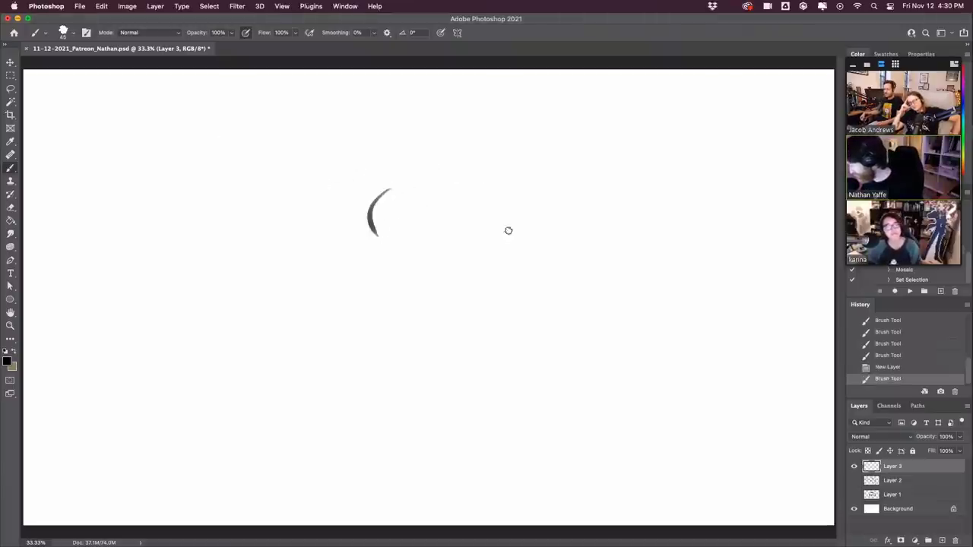
pyautogui.moveTo(440, 168)
pyautogui.mouseDown()
pyautogui.moveTo(417, 192)
pyautogui.moveTo(454, 182)
pyautogui.moveTo(456, 207)
pyautogui.moveTo(466, 199)
pyautogui.mouseUp()
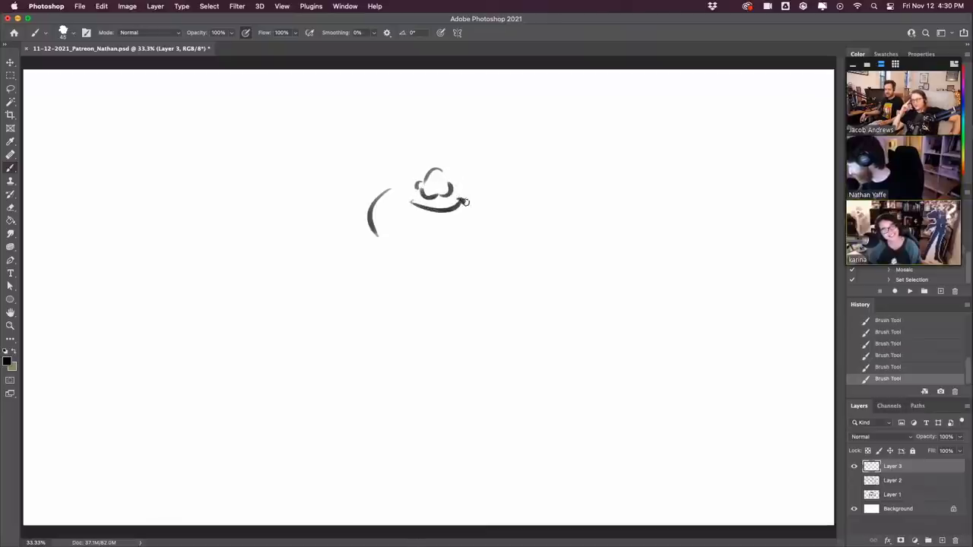
pyautogui.moveTo(382, 213); pyautogui.dragTo(394, 214)
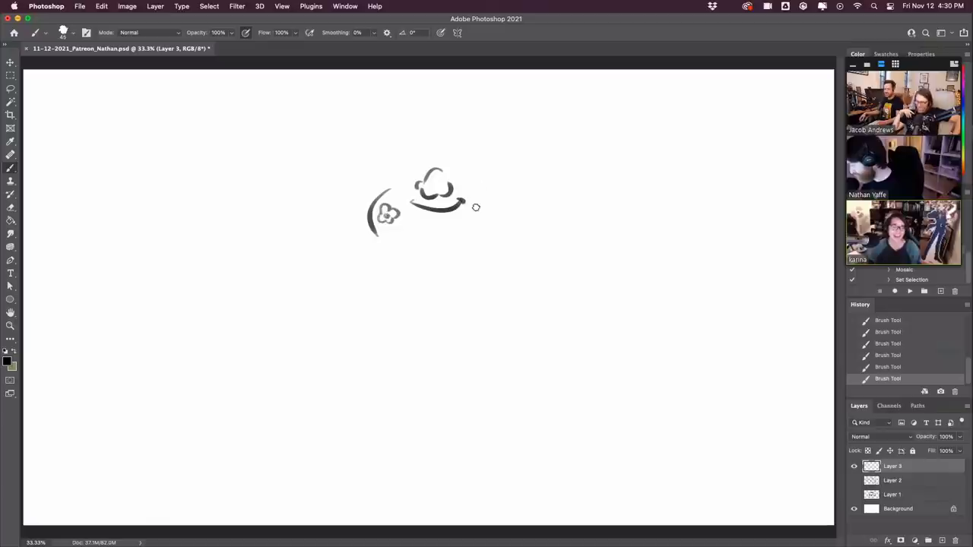
pyautogui.moveTo(494, 216)
pyautogui.mouseDown()
pyautogui.moveTo(473, 254)
pyautogui.moveTo(486, 227)
pyautogui.moveTo(495, 235)
pyautogui.mouseUp()
pyautogui.moveTo(381, 180)
pyautogui.mouseDown()
pyautogui.moveTo(380, 191)
pyautogui.moveTo(401, 183)
pyautogui.mouseUp()
pyautogui.moveTo(475, 191); pyautogui.dragTo(492, 205)
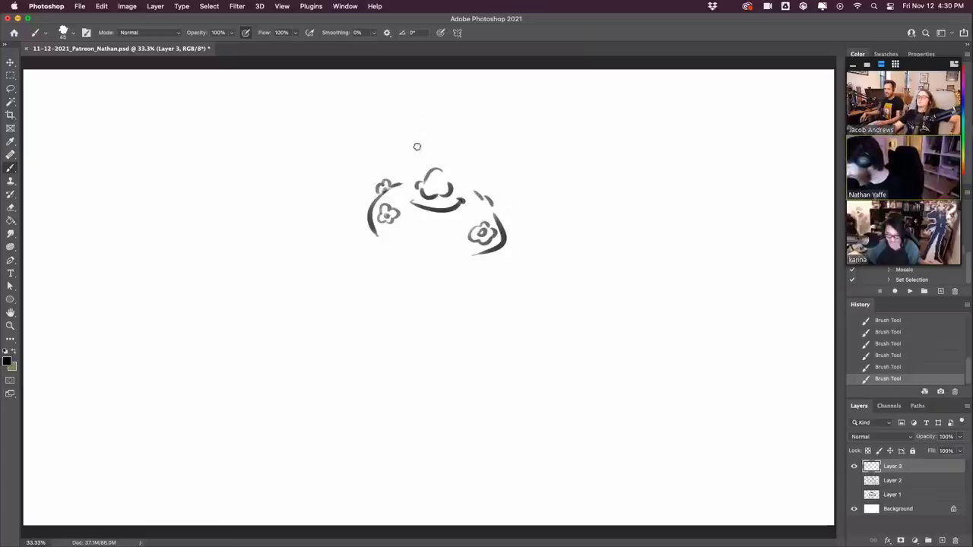
# - Draw arched eyes with thick dark eyebrows, short lines at the temples and a round ear on the face
pyautogui.moveTo(408, 169)
pyautogui.mouseDown()
pyautogui.moveTo(416, 157)
pyautogui.moveTo(424, 167)
pyautogui.moveTo(468, 165)
pyautogui.moveTo(475, 185)
pyautogui.mouseUp()
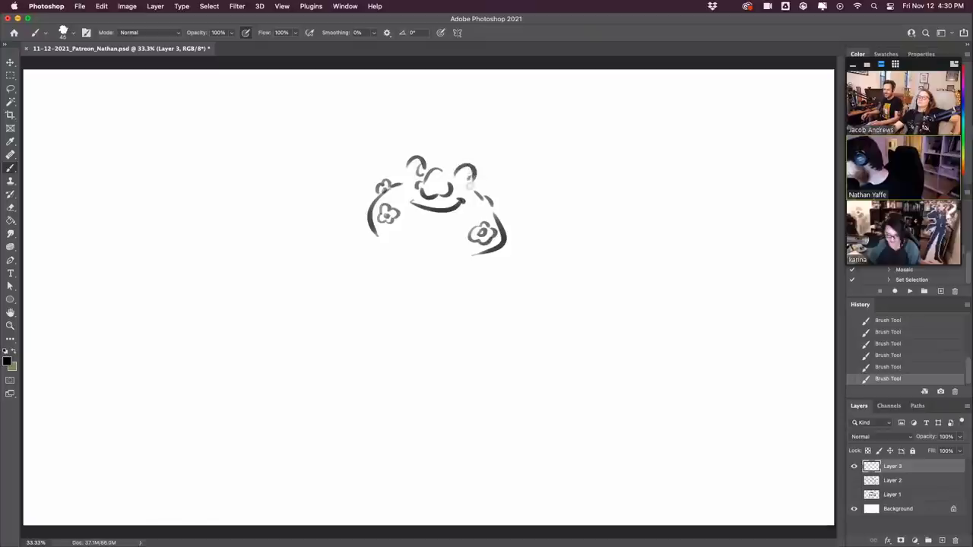
pyautogui.moveTo(411, 152); pyautogui.dragTo(480, 168)
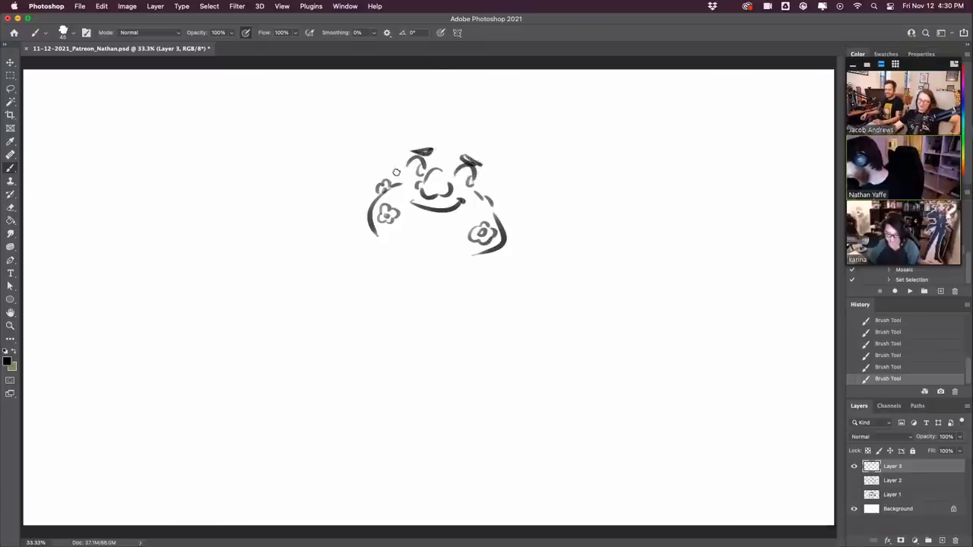
pyautogui.moveTo(395, 175); pyautogui.dragTo(403, 154)
pyautogui.moveTo(502, 196); pyautogui.dragTo(501, 197)
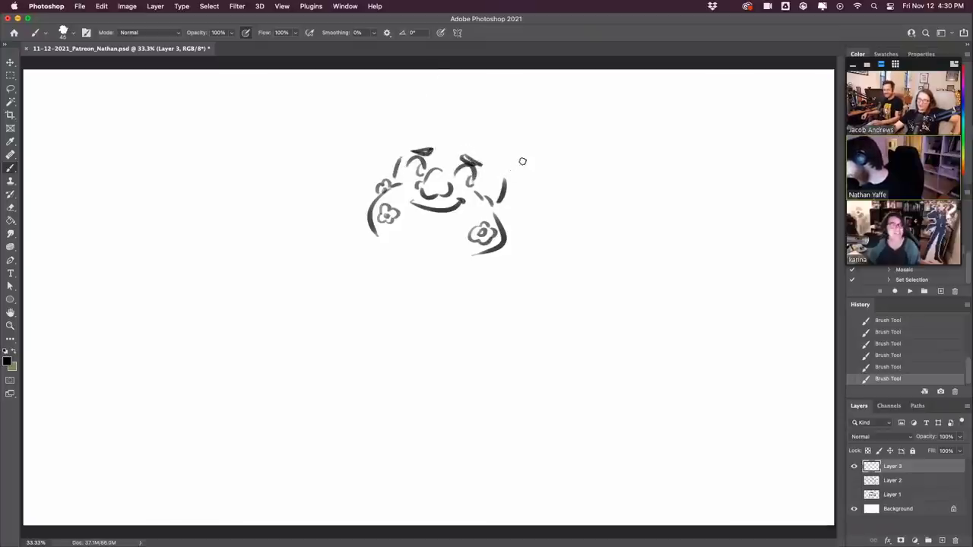
pyautogui.moveTo(494, 202); pyautogui.dragTo(501, 184)
pyautogui.moveTo(505, 189)
pyautogui.mouseDown()
pyautogui.moveTo(501, 214)
pyautogui.moveTo(521, 200)
pyautogui.mouseUp()
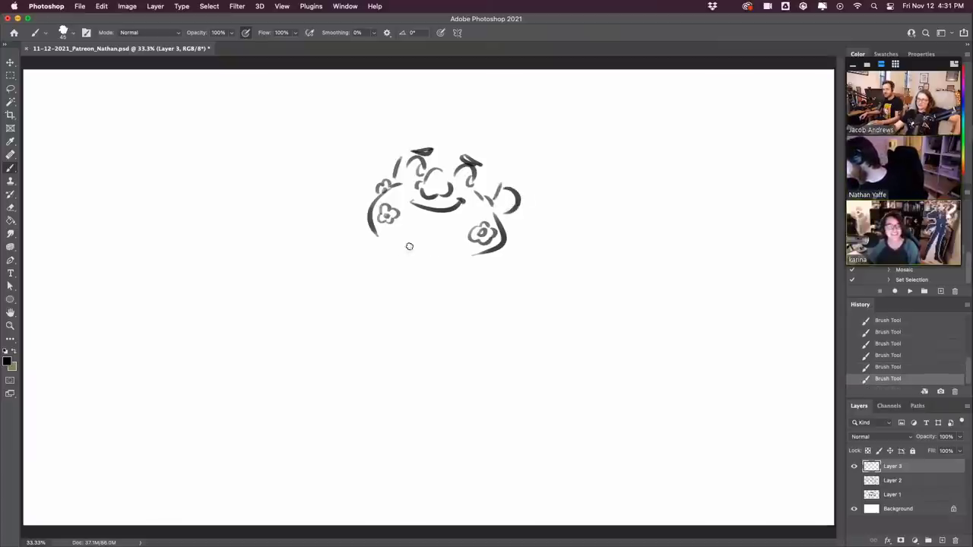
# - Add a short lower-lip line, a rounded goatee ending in a point, and the jawline with a curved stroke below the ear
pyautogui.press('super+z')
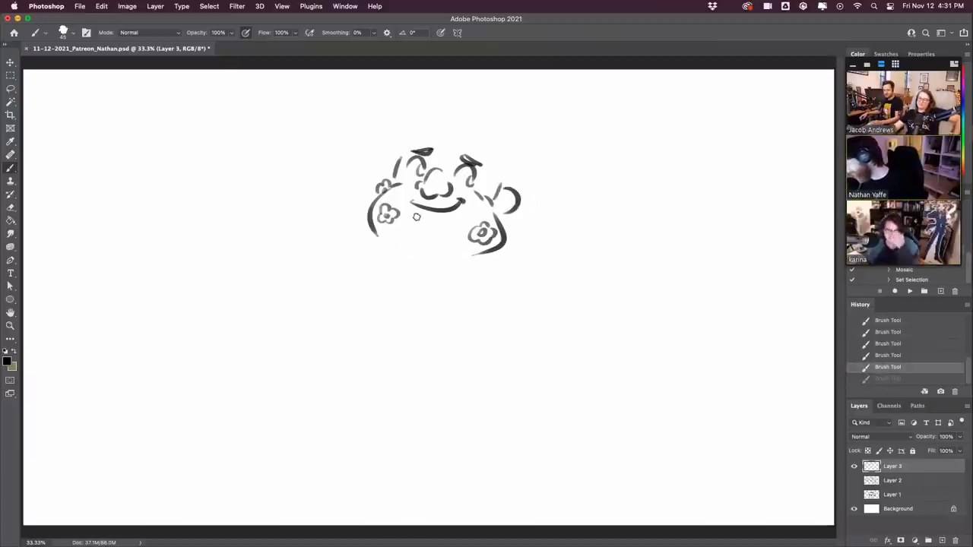
pyautogui.moveTo(416, 218); pyautogui.dragTo(449, 214)
pyautogui.press('super+z')
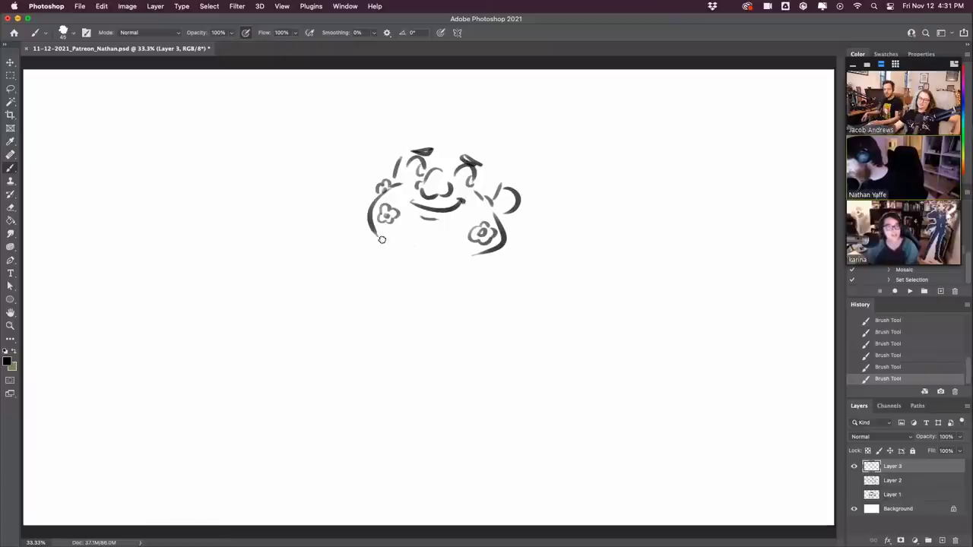
pyautogui.moveTo(407, 248)
pyautogui.mouseDown()
pyautogui.moveTo(431, 247)
pyautogui.moveTo(398, 266)
pyautogui.moveTo(382, 291)
pyautogui.moveTo(410, 287)
pyautogui.moveTo(427, 263)
pyautogui.mouseUp()
pyautogui.press('super+z')
pyautogui.press('super+z')
pyautogui.press('super+z')
pyautogui.moveTo(406, 296)
pyautogui.mouseDown()
pyautogui.moveTo(429, 259)
pyautogui.moveTo(483, 257)
pyautogui.mouseUp()
pyautogui.press('super+z')
pyautogui.moveTo(497, 210); pyautogui.dragTo(515, 237)
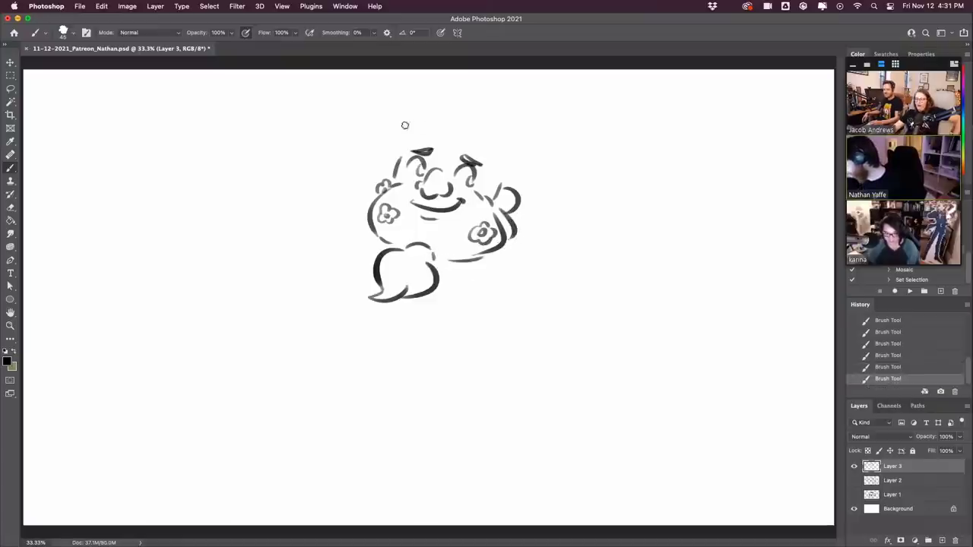
# - Draw a wide, wavy hat brim slanting across the top of the head and past the ear
pyautogui.moveTo(376, 162)
pyautogui.mouseDown()
pyautogui.moveTo(406, 121)
pyautogui.moveTo(551, 158)
pyautogui.moveTo(318, 118)
pyautogui.moveTo(535, 167)
pyautogui.mouseUp()
pyautogui.press('super+z')
pyautogui.moveTo(524, 201); pyautogui.dragTo(532, 167)
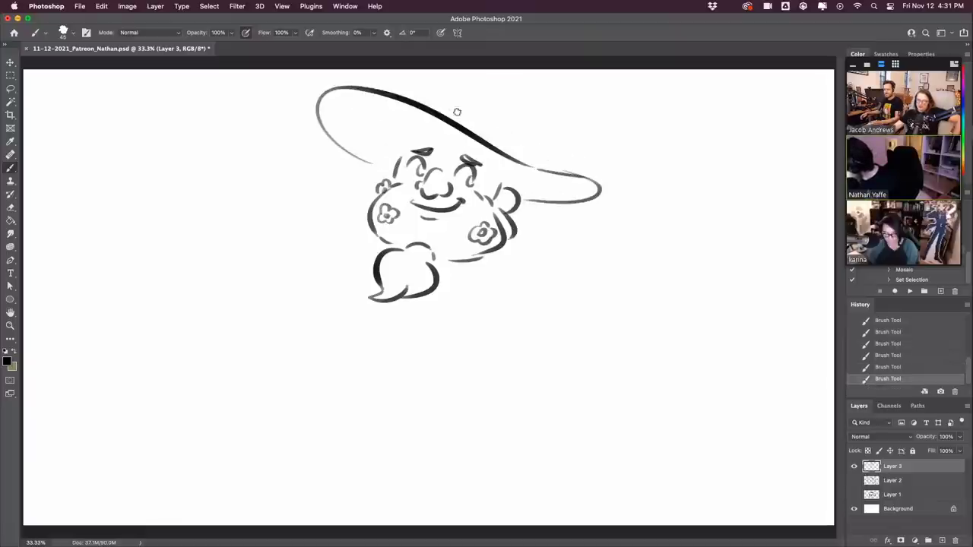
# - Draw the hat's rounded crown and decorate its base with a small flower and two leaves
pyautogui.moveTo(441, 111); pyautogui.dragTo(521, 113)
pyautogui.press('super+z')
pyautogui.moveTo(441, 106)
pyautogui.mouseDown()
pyautogui.moveTo(493, 96)
pyautogui.moveTo(538, 124)
pyautogui.moveTo(531, 114)
pyautogui.moveTo(537, 149)
pyautogui.mouseUp()
pyautogui.press('super+z')
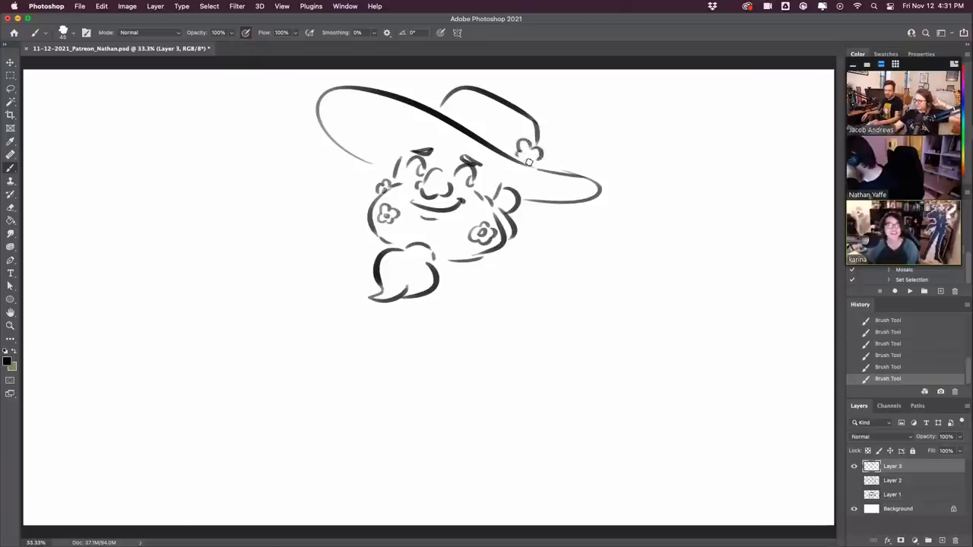
pyautogui.moveTo(539, 143)
pyautogui.mouseDown()
pyautogui.moveTo(572, 144)
pyautogui.moveTo(549, 153)
pyautogui.moveTo(568, 160)
pyautogui.mouseUp()
pyautogui.moveTo(568, 164); pyautogui.dragTo(546, 159)
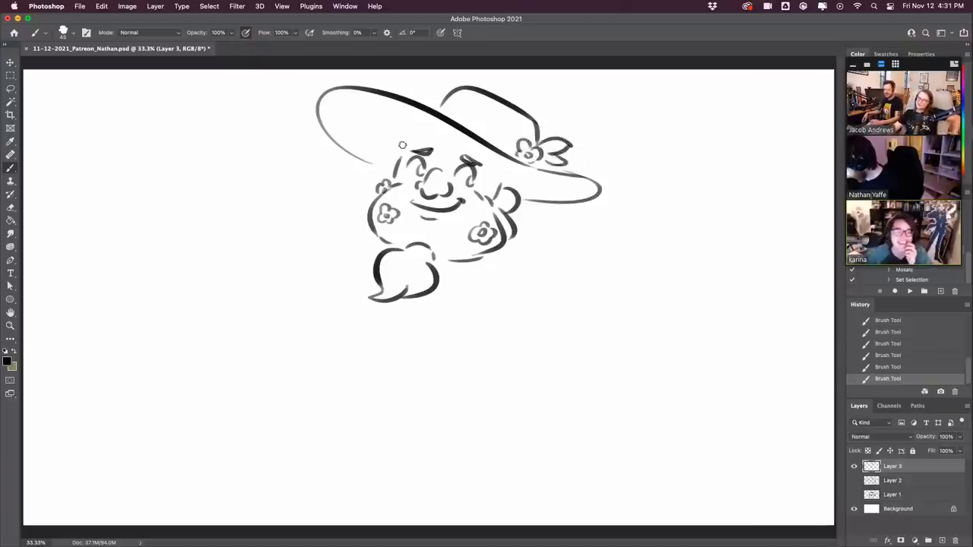
# - Draw pointed hair strands under the hat brim, over the forehead, in front of the ear and curling out behind it
pyautogui.moveTo(421, 127)
pyautogui.mouseDown()
pyautogui.moveTo(369, 156)
pyautogui.moveTo(363, 137)
pyautogui.moveTo(395, 145)
pyautogui.moveTo(379, 166)
pyautogui.mouseUp()
pyautogui.press('super+z')
pyautogui.moveTo(487, 160); pyautogui.dragTo(496, 199)
pyautogui.moveTo(521, 165)
pyautogui.mouseDown()
pyautogui.moveTo(528, 204)
pyautogui.moveTo(558, 234)
pyautogui.mouseUp()
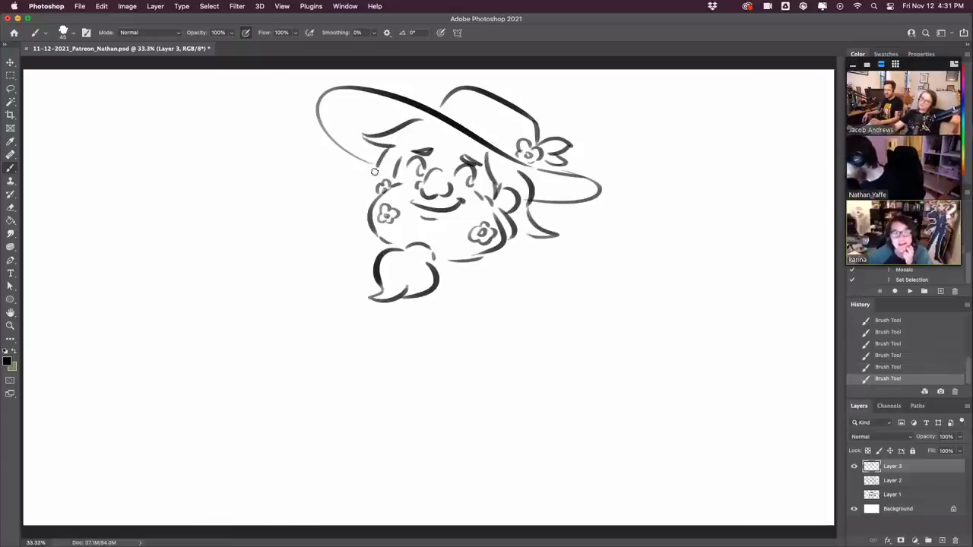
# - Draw the hair strands beside the left cheek and a long rounded curve under the jaw up to the right hair tip
pyautogui.moveTo(374, 172); pyautogui.dragTo(365, 192)
pyautogui.moveTo(456, 278); pyautogui.dragTo(511, 252)
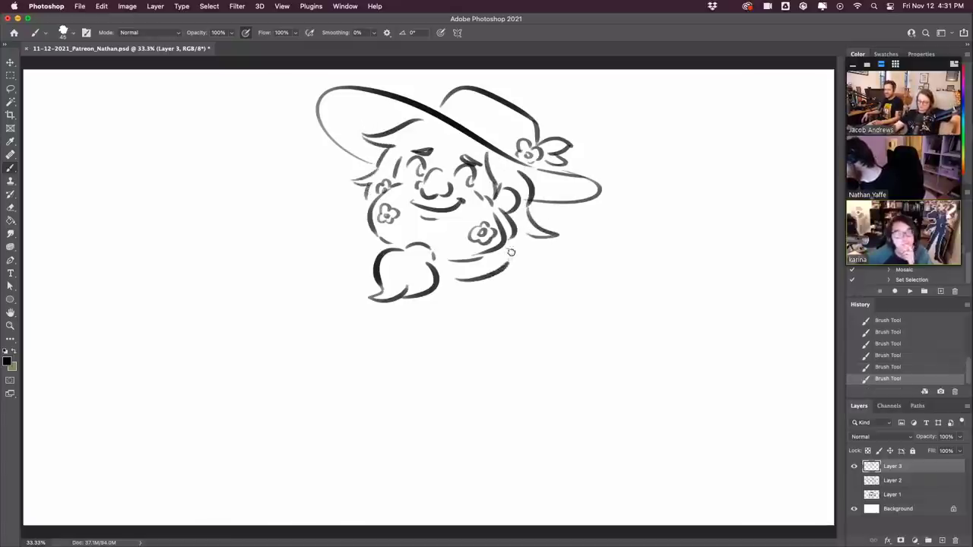
pyautogui.press('super+z')
pyautogui.moveTo(454, 279); pyautogui.dragTo(526, 248)
pyautogui.press('super+z')
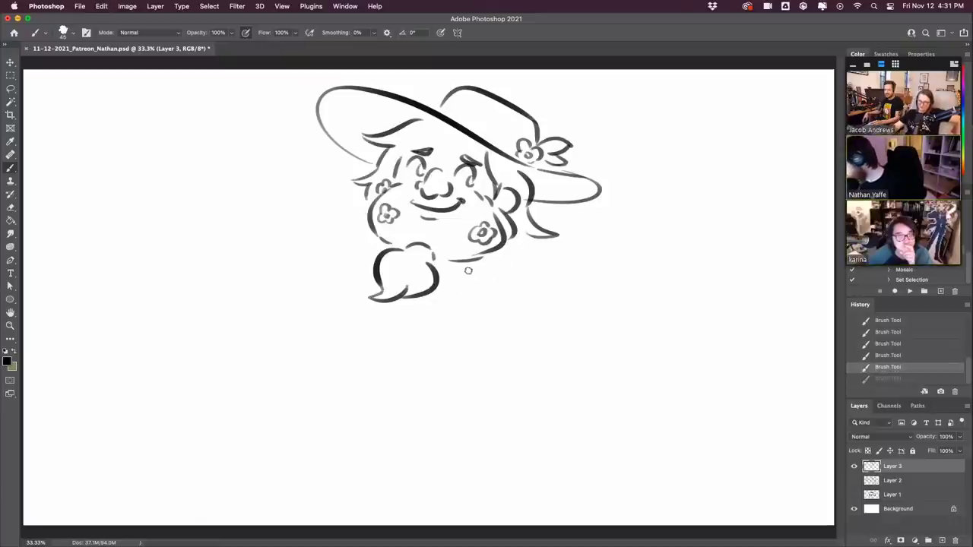
pyautogui.moveTo(448, 281); pyautogui.dragTo(542, 248)
pyautogui.press('super+z')
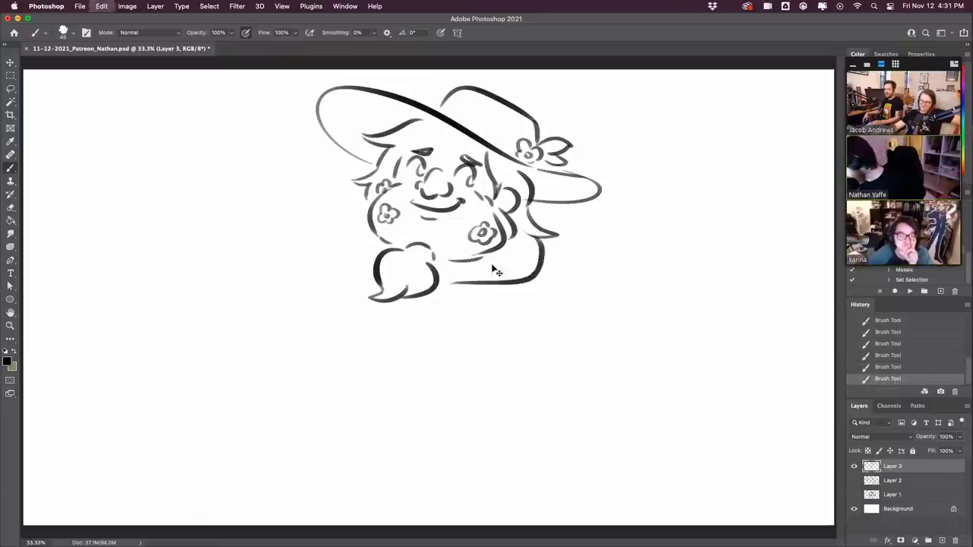
pyautogui.moveTo(450, 275)
pyautogui.mouseDown()
pyautogui.moveTo(563, 253)
pyautogui.moveTo(549, 233)
pyautogui.mouseUp()
# - Draw the matching rounded curve on the left side of the face and strengthen the chin line
pyautogui.moveTo(351, 190); pyautogui.dragTo(382, 259)
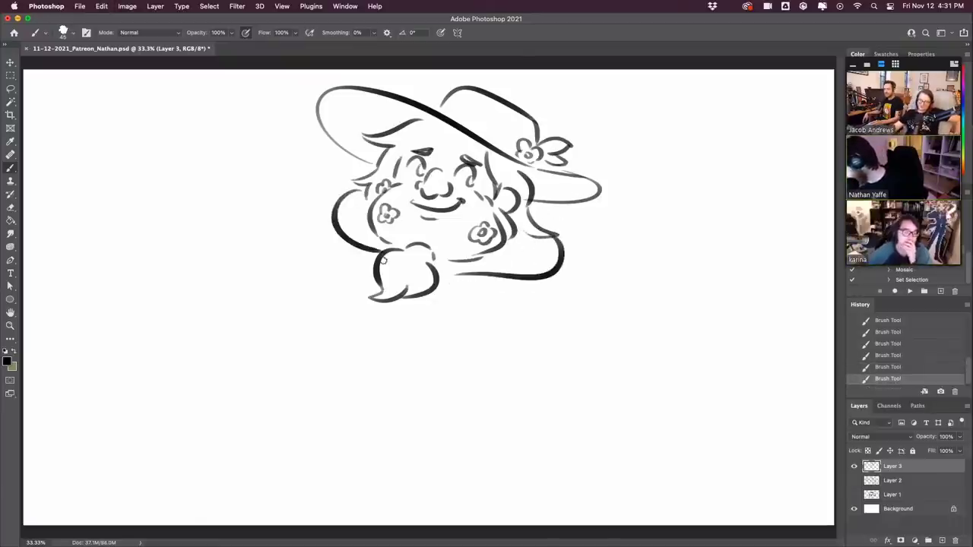
pyautogui.press('super+z')
pyautogui.moveTo(353, 189)
pyautogui.mouseDown()
pyautogui.moveTo(340, 231)
pyautogui.moveTo(373, 245)
pyautogui.mouseUp()
pyautogui.moveTo(566, 277); pyautogui.dragTo(643, 350)
pyautogui.press('super+z')
pyautogui.moveTo(437, 263); pyautogui.dragTo(498, 246)
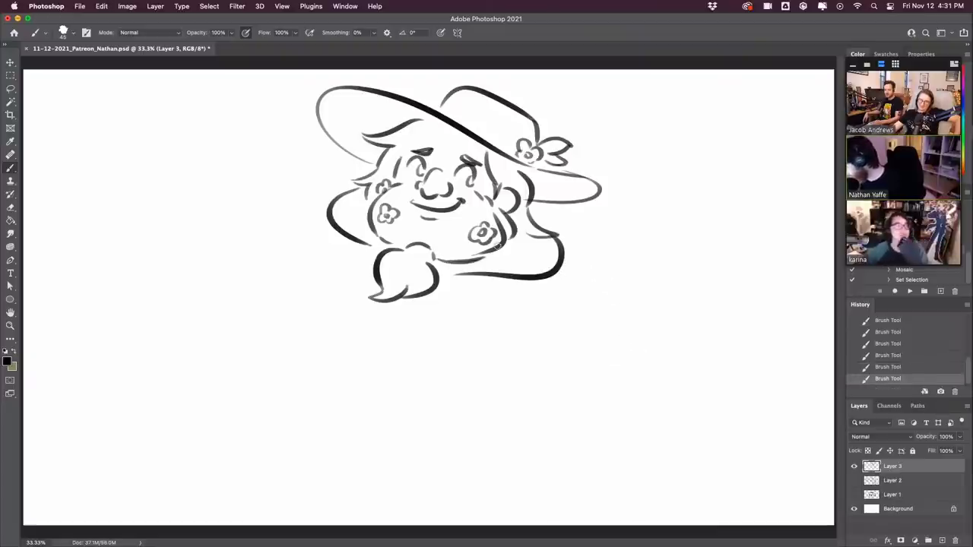
pyautogui.moveTo(566, 276); pyautogui.dragTo(628, 354)
pyautogui.press('super+z')
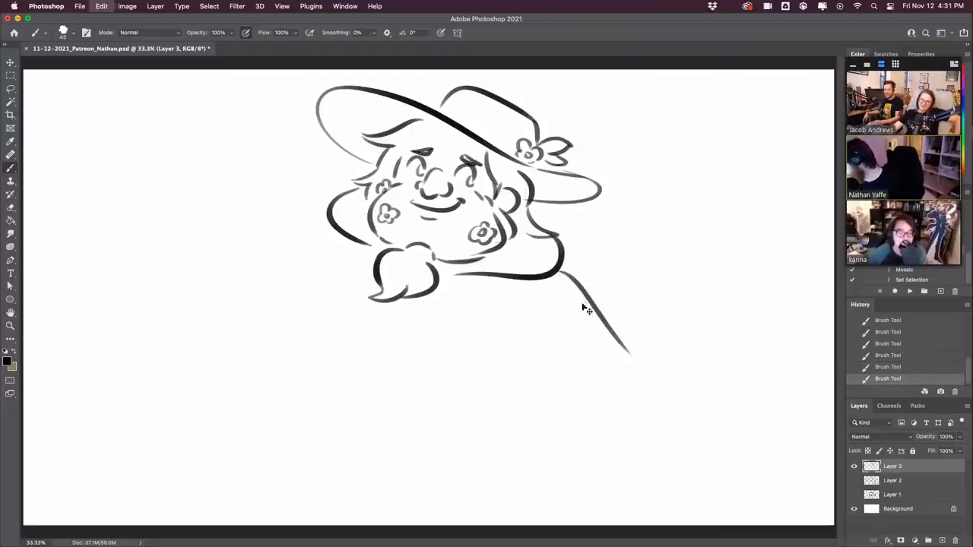
pyautogui.moveTo(563, 257); pyautogui.dragTo(660, 245)
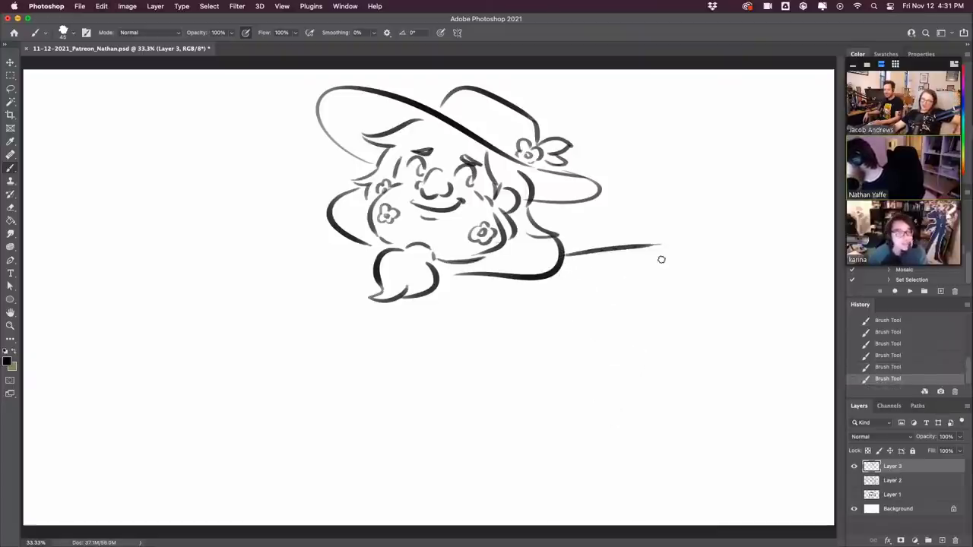
pyautogui.press('super+z')
pyautogui.moveTo(561, 271); pyautogui.dragTo(591, 332)
pyautogui.press('super+z')
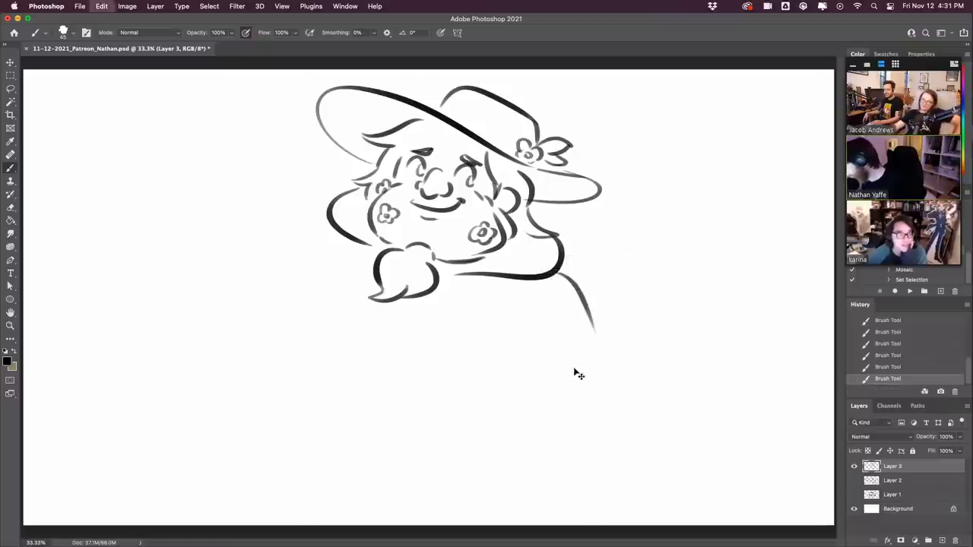
# - Sketch the left shoulder and the round belly below the head, with a knee arch overlapping the belly
pyautogui.moveTo(339, 234)
pyautogui.mouseDown()
pyautogui.moveTo(337, 276)
pyautogui.moveTo(287, 270)
pyautogui.moveTo(381, 398)
pyautogui.moveTo(520, 326)
pyautogui.mouseUp()
pyautogui.press('super+z')
pyautogui.moveTo(375, 397)
pyautogui.mouseDown()
pyautogui.moveTo(345, 329)
pyautogui.moveTo(301, 392)
pyautogui.mouseUp()
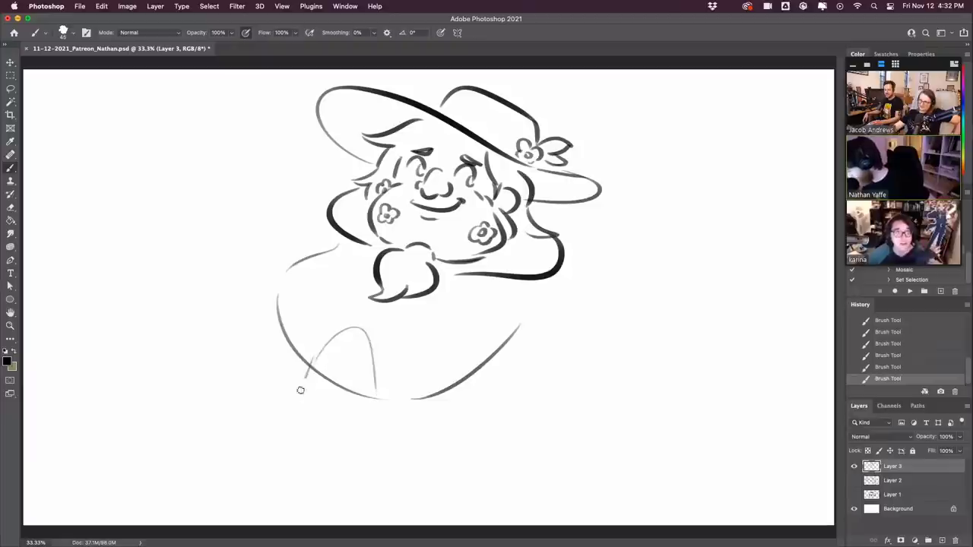
# - Sketch the bent leg extending left of the body, with its thigh, shin and foot
pyautogui.moveTo(266, 295)
pyautogui.mouseDown()
pyautogui.moveTo(231, 285)
pyautogui.moveTo(167, 355)
pyautogui.mouseUp()
pyautogui.press('super+z')
pyautogui.press('super+z')
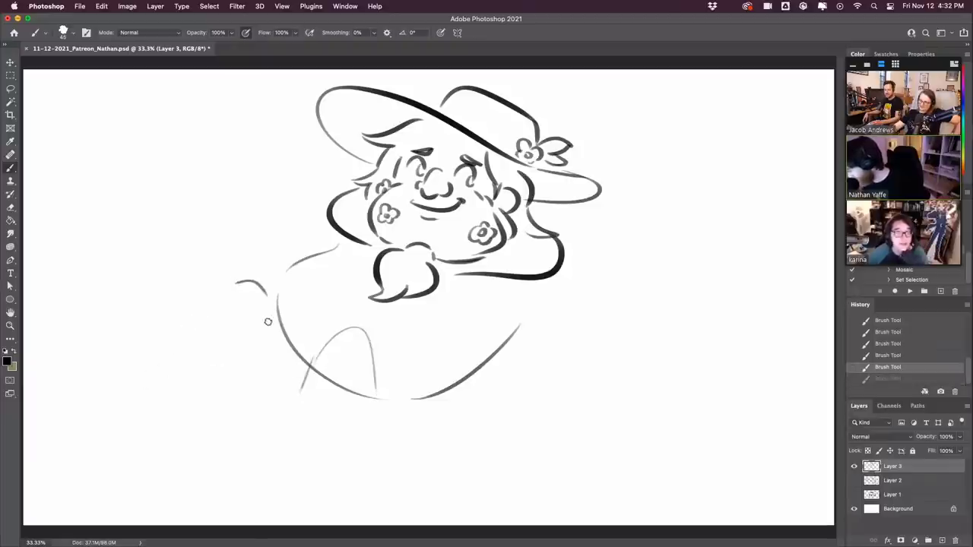
pyautogui.moveTo(264, 308)
pyautogui.mouseDown()
pyautogui.moveTo(197, 355)
pyautogui.moveTo(184, 439)
pyautogui.mouseUp()
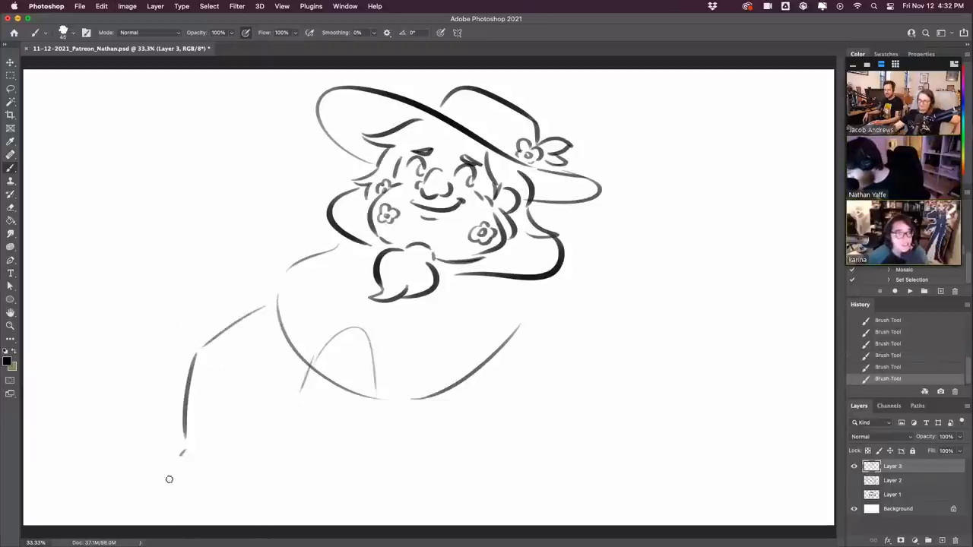
pyautogui.moveTo(169, 479); pyautogui.dragTo(228, 469)
pyautogui.moveTo(362, 375); pyautogui.dragTo(361, 429)
pyautogui.press('super+z')
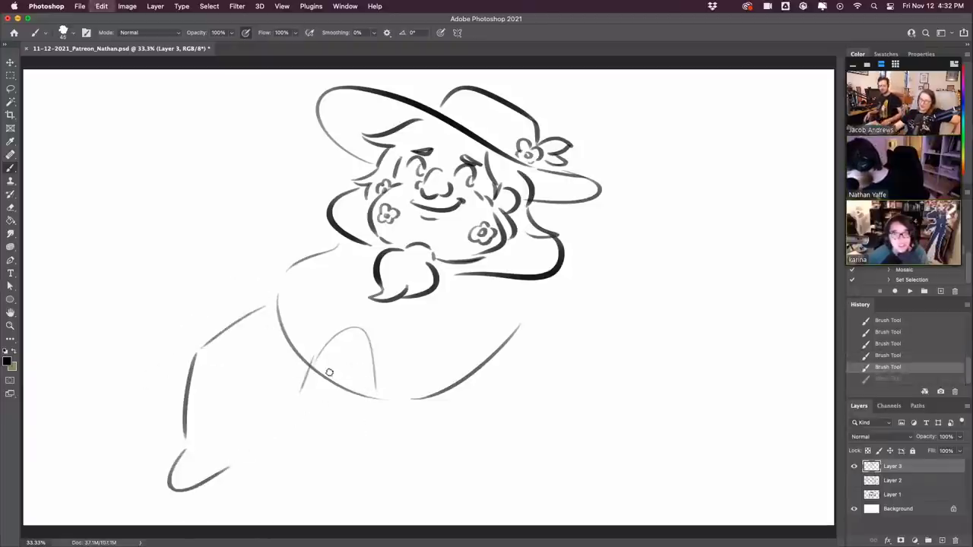
# - Sketch the front leg down from its knee arch and close the underside of the left leg
pyautogui.moveTo(319, 354); pyautogui.dragTo(314, 394)
pyautogui.moveTo(316, 428)
pyautogui.mouseDown()
pyautogui.moveTo(308, 386)
pyautogui.moveTo(377, 396)
pyautogui.mouseUp()
pyautogui.moveTo(307, 382); pyautogui.dragTo(335, 456)
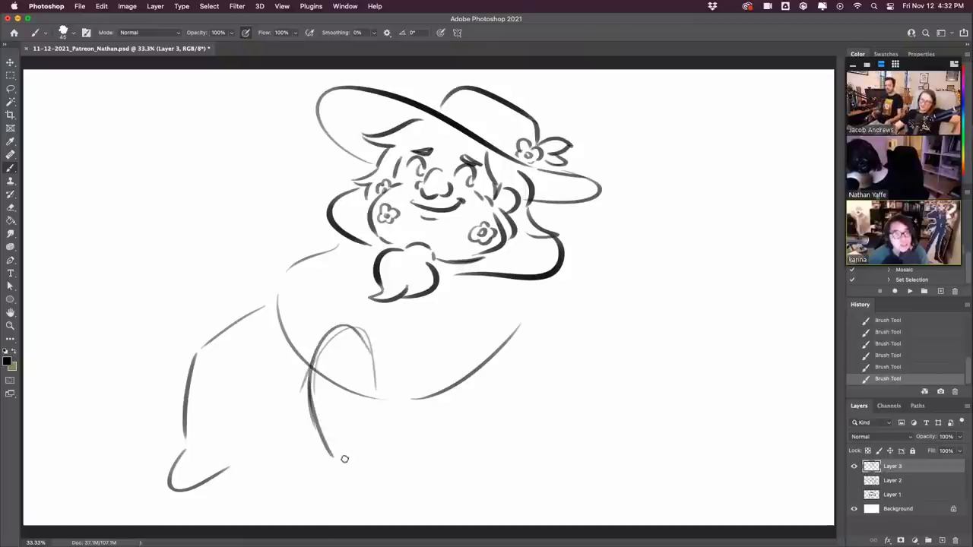
pyautogui.moveTo(186, 447)
pyautogui.mouseDown()
pyautogui.moveTo(228, 471)
pyautogui.moveTo(241, 393)
pyautogui.moveTo(297, 369)
pyautogui.mouseUp()
pyautogui.press('super+z')
pyautogui.moveTo(246, 392); pyautogui.dragTo(293, 371)
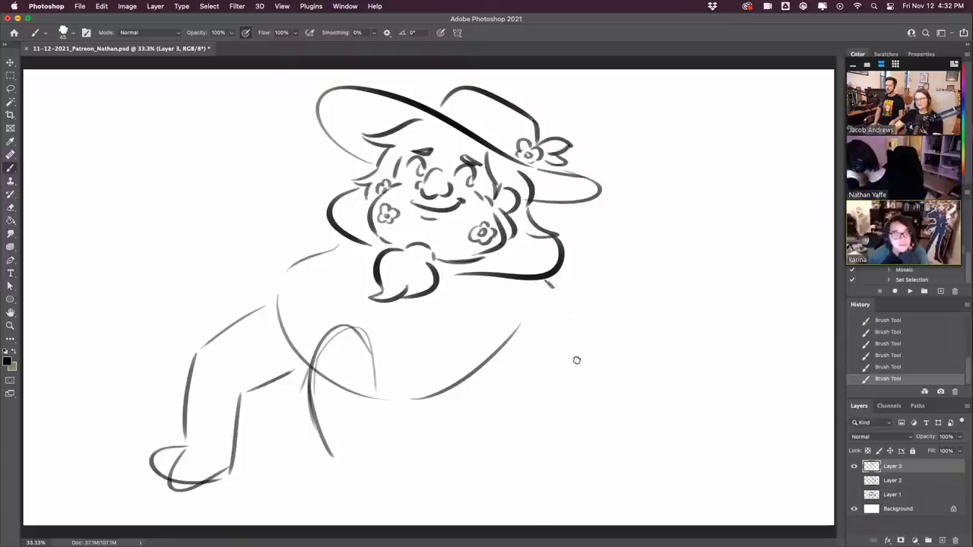
# - Draw the right side of the torso and the rounded limb shape where it meets the belly
pyautogui.moveTo(545, 281); pyautogui.dragTo(581, 361)
pyautogui.press('super+z')
pyautogui.moveTo(546, 281); pyautogui.dragTo(555, 376)
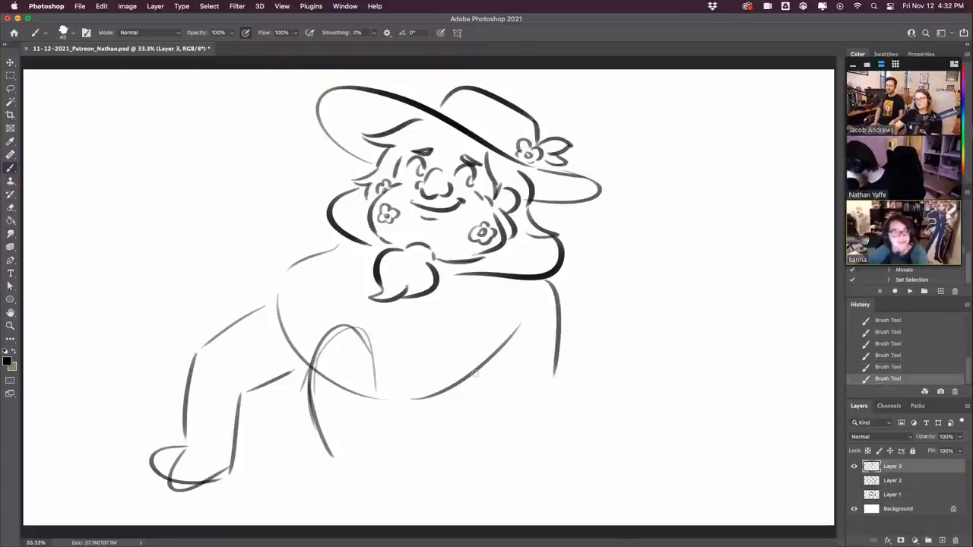
pyautogui.moveTo(467, 347); pyautogui.dragTo(540, 352)
pyautogui.moveTo(444, 394); pyautogui.dragTo(554, 374)
pyautogui.hotkey('ctrl', 'z')
pyautogui.moveTo(434, 393); pyautogui.dragTo(558, 382)
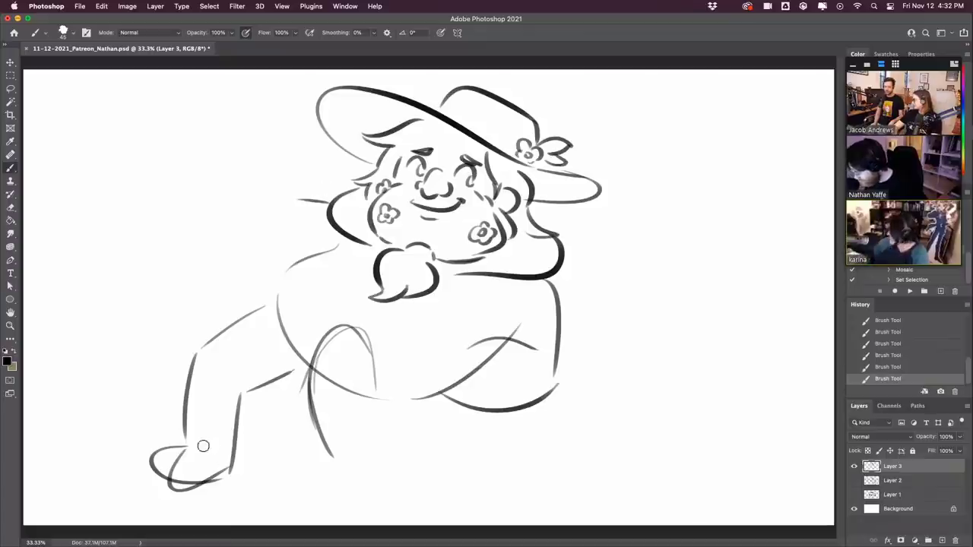
# - Erase the left shin and foot, the front leg and the lower-left part of the belly curve
pyautogui.moveTo(203, 446)
pyautogui.mouseDown()
pyautogui.moveTo(157, 475)
pyautogui.moveTo(181, 453)
pyautogui.moveTo(163, 491)
pyautogui.moveTo(243, 430)
pyautogui.moveTo(240, 391)
pyautogui.moveTo(198, 345)
pyautogui.moveTo(229, 391)
pyautogui.moveTo(282, 374)
pyautogui.mouseUp()
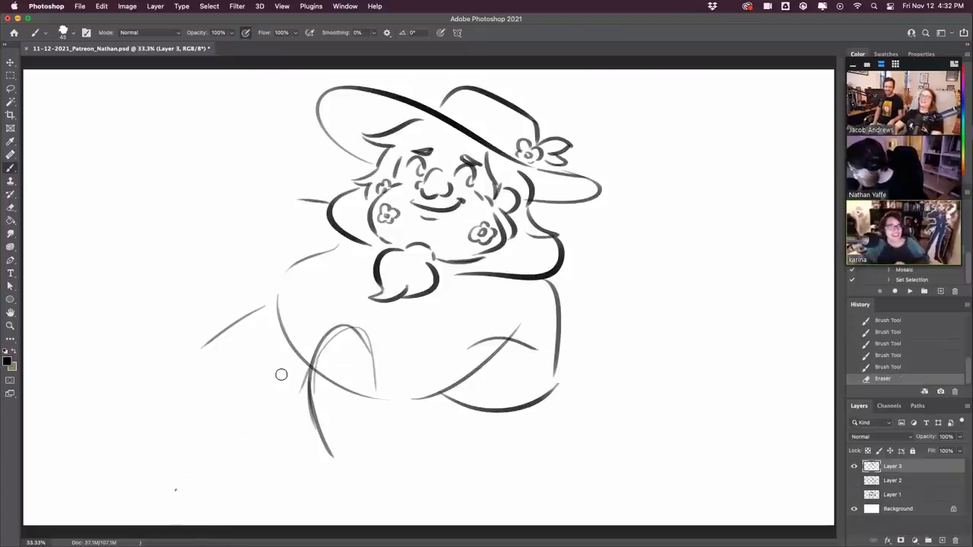
pyautogui.moveTo(324, 345)
pyautogui.mouseDown()
pyautogui.moveTo(319, 390)
pyautogui.moveTo(327, 337)
pyautogui.moveTo(364, 323)
pyautogui.moveTo(315, 413)
pyautogui.moveTo(336, 398)
pyautogui.mouseUp()
pyautogui.moveTo(376, 363); pyautogui.dragTo(354, 354)
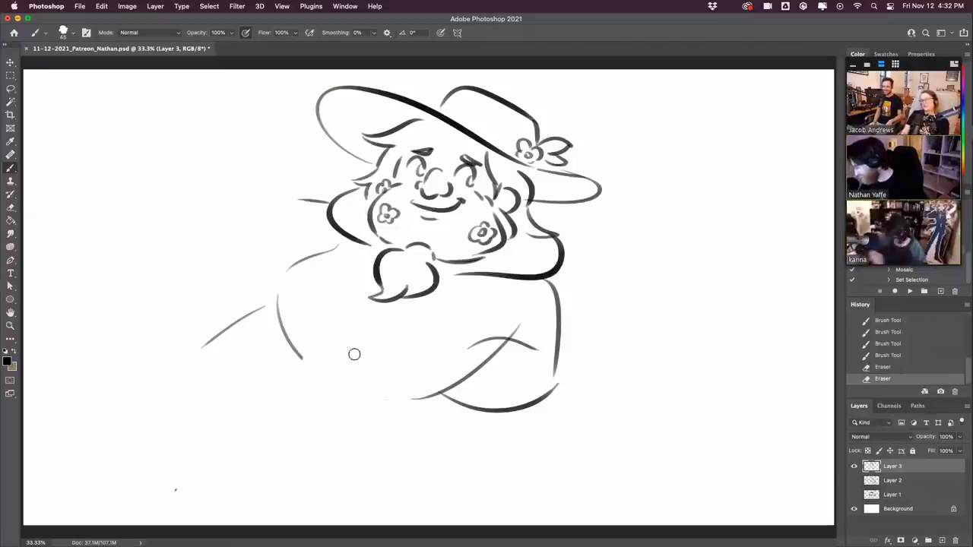
# - Move the character sketch down and to the right on the canvas, and return to the Brush tool
pyautogui.press('v')
pyautogui.moveTo(508, 257); pyautogui.dragTo(559, 272)
pyautogui.press('b')
# - Try out new curves for the bent leg left of the body
pyautogui.moveTo(325, 305); pyautogui.dragTo(247, 318)
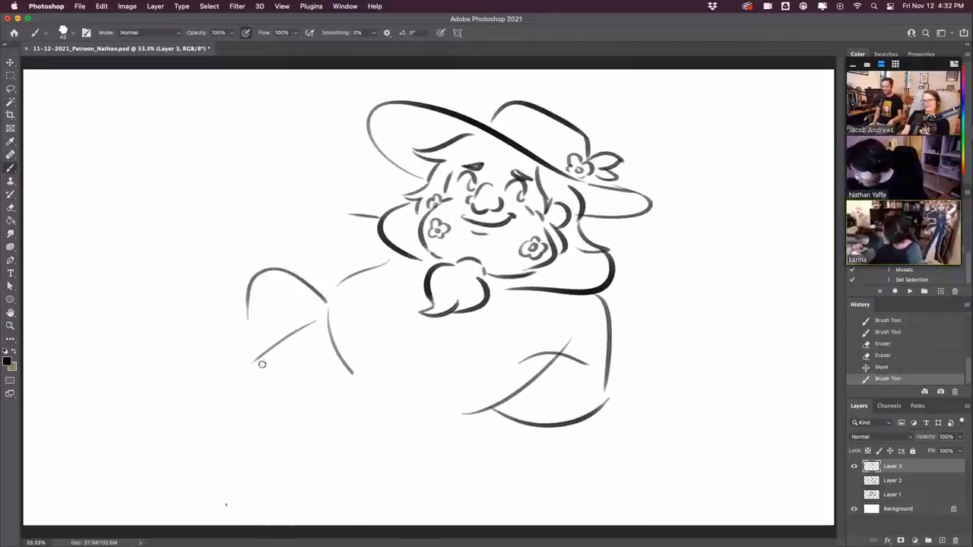
pyautogui.press('super+z')
pyautogui.moveTo(327, 308)
pyautogui.mouseDown()
pyautogui.moveTo(265, 279)
pyautogui.moveTo(239, 361)
pyautogui.moveTo(237, 316)
pyautogui.moveTo(219, 370)
pyautogui.moveTo(235, 293)
pyautogui.moveTo(224, 377)
pyautogui.moveTo(309, 312)
pyautogui.mouseUp()
pyautogui.press('super+z')
pyautogui.hotkey('ctrl', 'z')
pyautogui.hotkey('ctrl', 'z')
pyautogui.hotkey('ctrl', 'z')
pyautogui.moveTo(262, 389)
pyautogui.mouseDown()
pyautogui.moveTo(271, 358)
pyautogui.moveTo(330, 371)
pyautogui.mouseUp()
pyautogui.hotkey('ctrl', 'z')
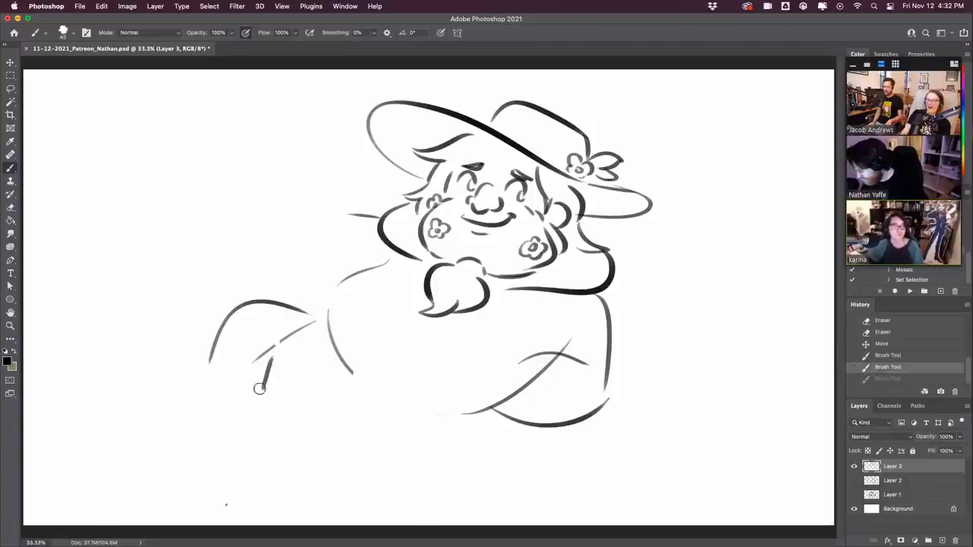
# - Erase the rough left leg lines, then redraw that leg's arched thigh and underside and the front knee arch
pyautogui.moveTo(272, 375)
pyautogui.mouseDown()
pyautogui.moveTo(294, 316)
pyautogui.moveTo(271, 303)
pyautogui.moveTo(208, 371)
pyautogui.moveTo(330, 222)
pyautogui.mouseUp()
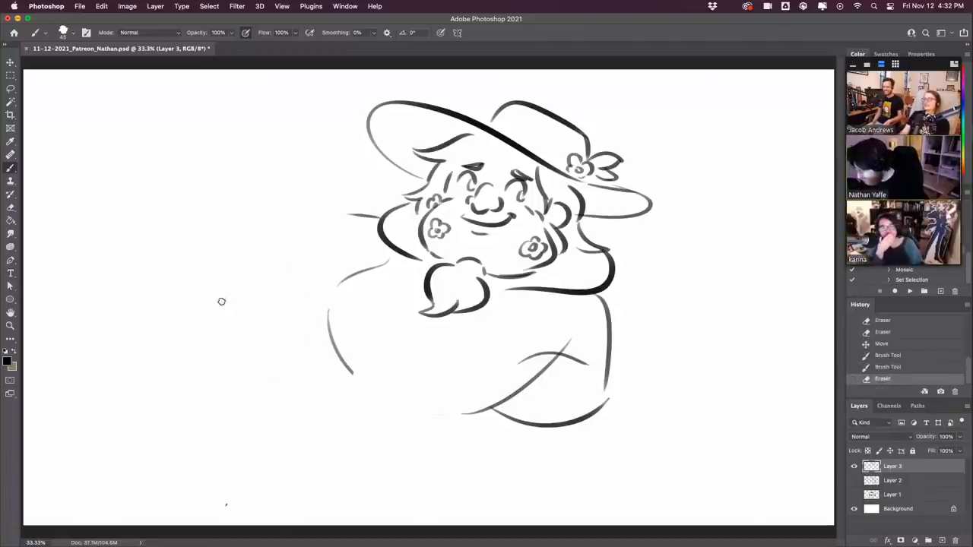
pyautogui.moveTo(205, 338); pyautogui.dragTo(328, 289)
pyautogui.hotkey('ctrl', 'z')
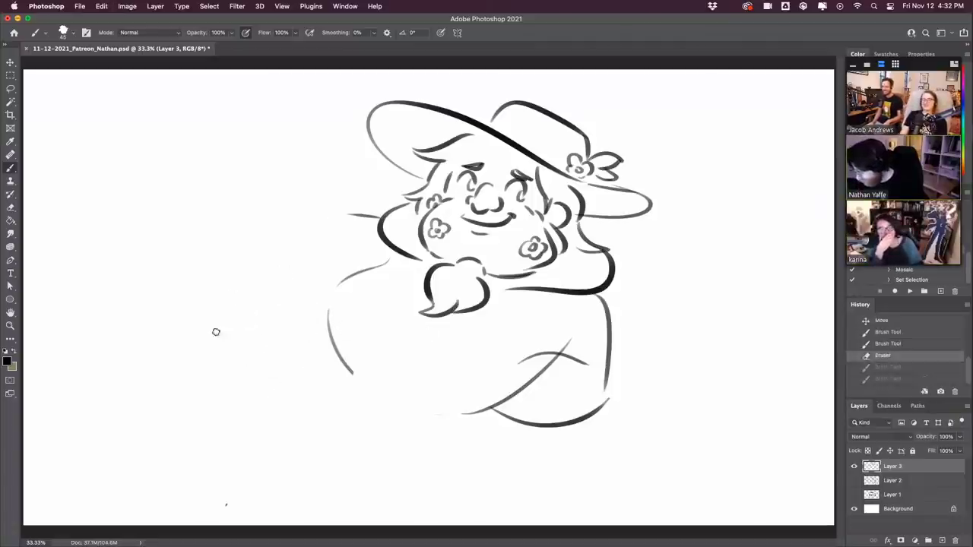
pyautogui.moveTo(207, 335)
pyautogui.mouseDown()
pyautogui.moveTo(300, 291)
pyautogui.moveTo(328, 307)
pyautogui.mouseUp()
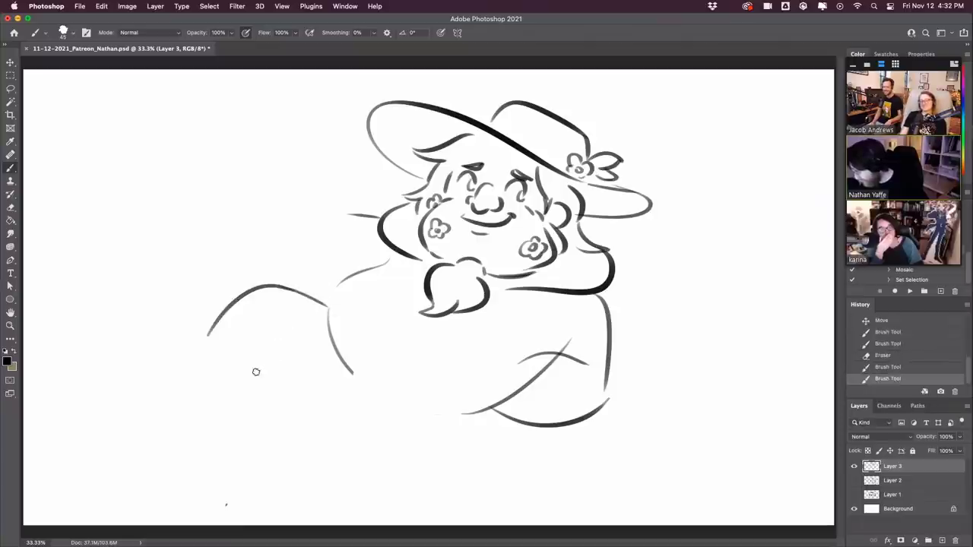
pyautogui.moveTo(256, 372)
pyautogui.mouseDown()
pyautogui.moveTo(273, 341)
pyautogui.moveTo(323, 354)
pyautogui.mouseUp()
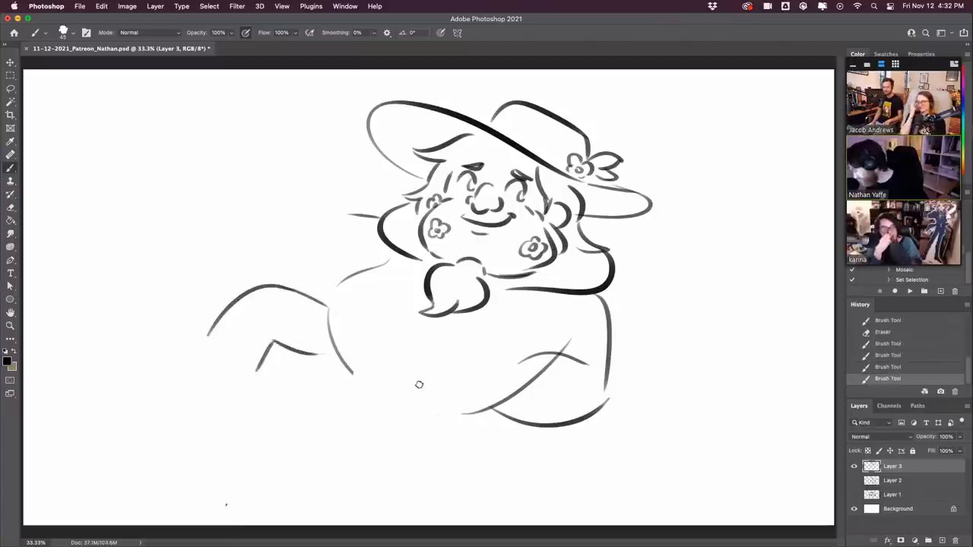
pyautogui.moveTo(433, 376)
pyautogui.mouseDown()
pyautogui.moveTo(411, 339)
pyautogui.moveTo(346, 391)
pyautogui.mouseUp()
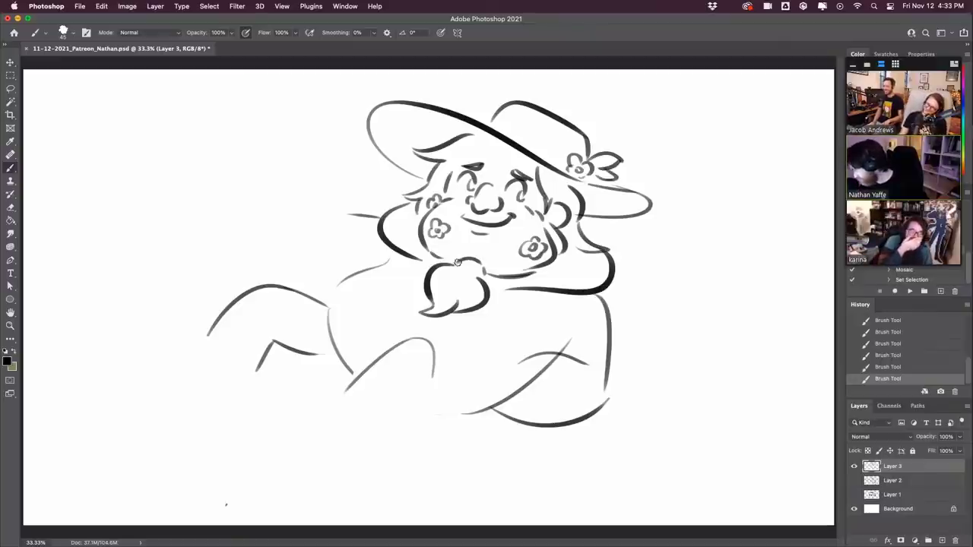
# - Redraw the beard under the chin as a rounded tuft with its tip curling to the left
pyautogui.moveTo(457, 262)
pyautogui.mouseDown()
pyautogui.moveTo(424, 282)
pyautogui.moveTo(419, 315)
pyautogui.moveTo(453, 316)
pyautogui.moveTo(478, 289)
pyautogui.moveTo(482, 299)
pyautogui.moveTo(455, 255)
pyautogui.moveTo(488, 256)
pyautogui.moveTo(410, 265)
pyautogui.moveTo(440, 285)
pyautogui.moveTo(483, 259)
pyautogui.mouseUp()
pyautogui.press('super+z')
pyautogui.press('super+z')
pyautogui.press('super+z')
pyautogui.moveTo(440, 285)
pyautogui.mouseDown()
pyautogui.moveTo(491, 282)
pyautogui.moveTo(483, 255)
pyautogui.moveTo(474, 292)
pyautogui.moveTo(490, 263)
pyautogui.mouseUp()
pyautogui.press('super+z')
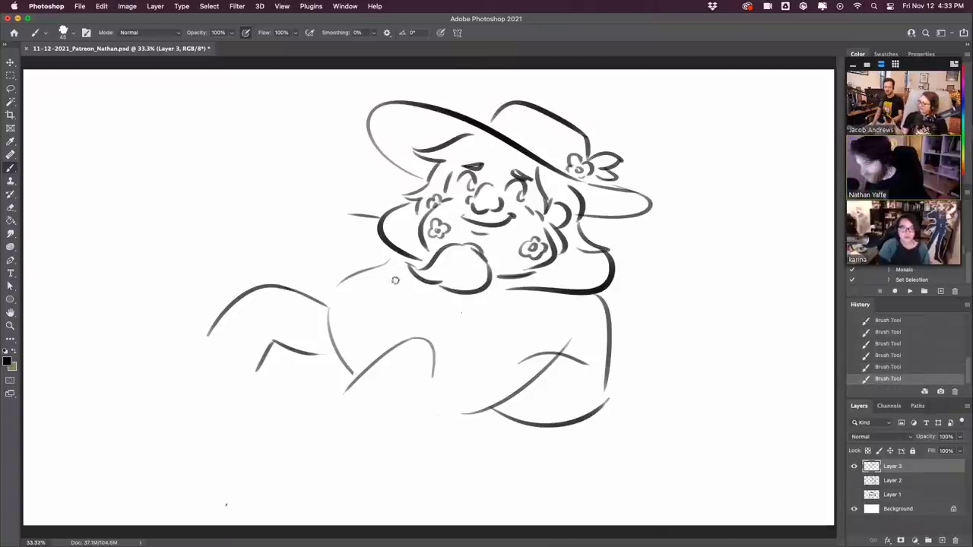
pyautogui.press('super+z')
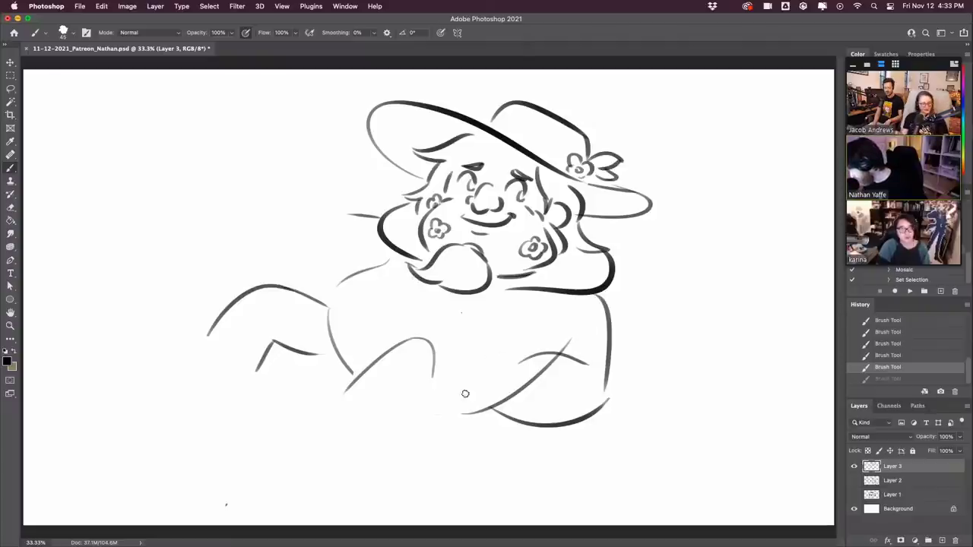
# - Add contour lines to the right limb, a hem across the left leg and a diagonal shin line below the front knee
pyautogui.moveTo(465, 393)
pyautogui.mouseDown()
pyautogui.moveTo(487, 366)
pyautogui.moveTo(590, 344)
pyautogui.mouseUp()
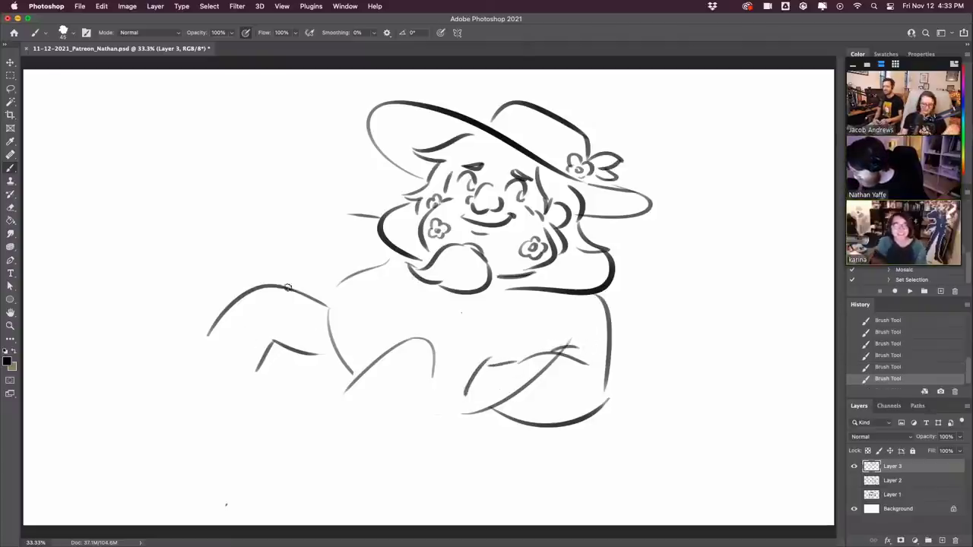
pyautogui.moveTo(287, 287)
pyautogui.mouseDown()
pyautogui.moveTo(306, 359)
pyautogui.moveTo(329, 362)
pyautogui.mouseUp()
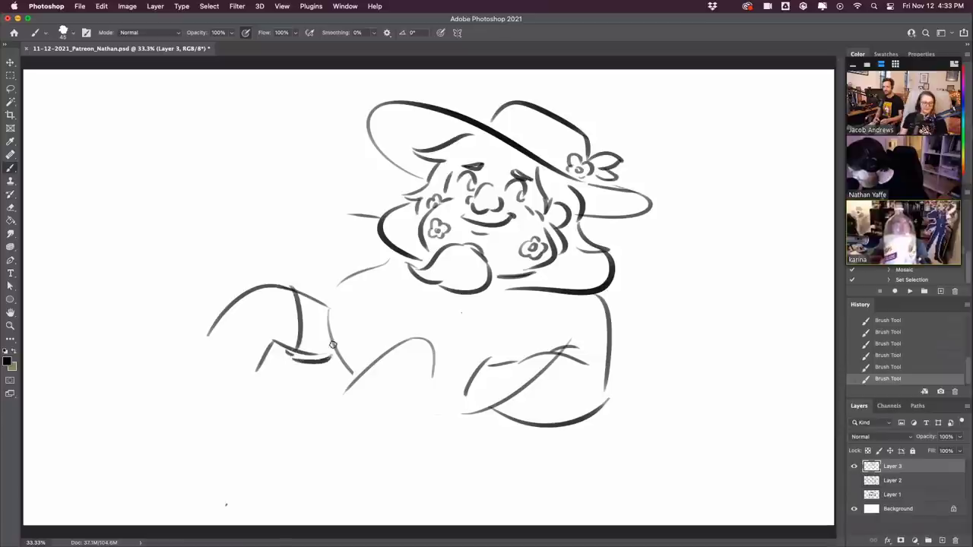
pyautogui.moveTo(294, 282); pyautogui.dragTo(330, 309)
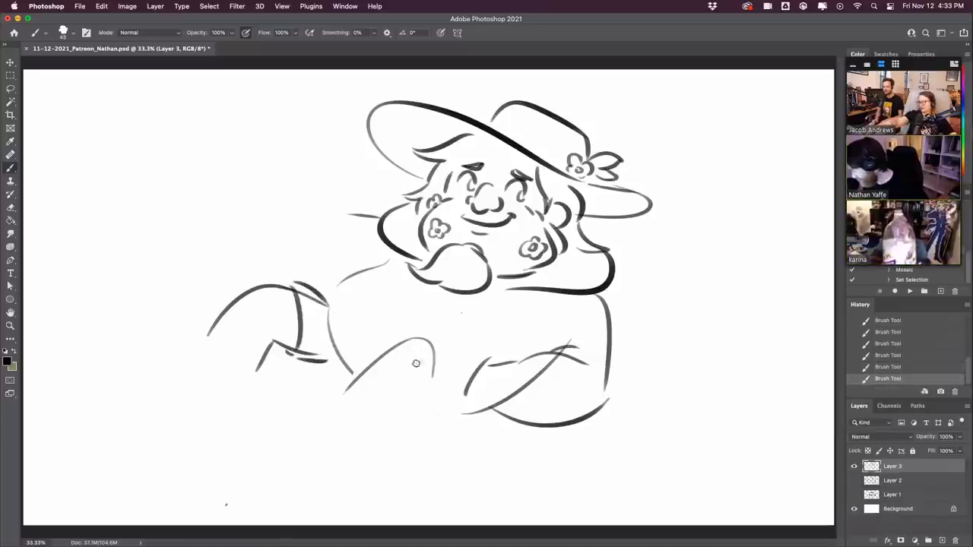
pyautogui.moveTo(420, 387); pyautogui.dragTo(381, 447)
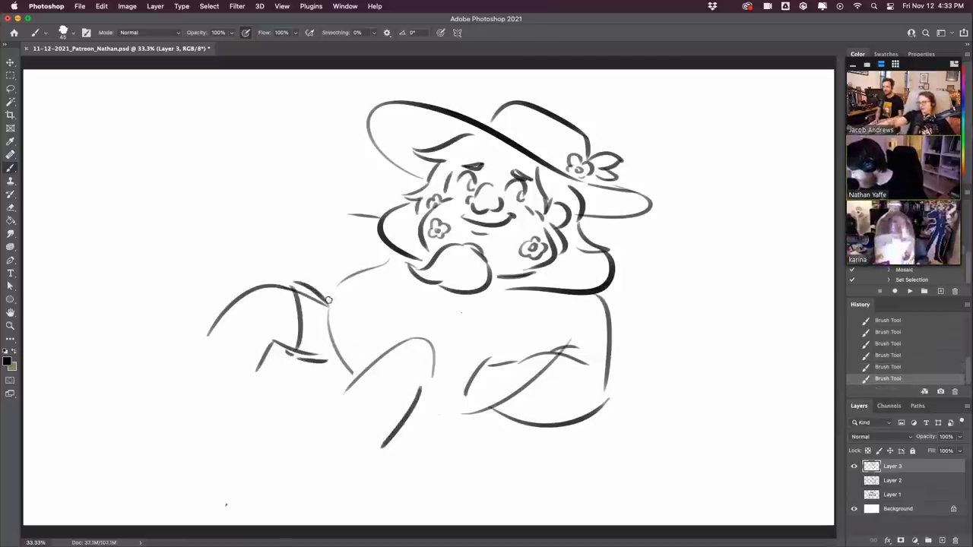
# - Draw the left leg's edges from the hem to the front knee and erase the overlapping belly line
pyautogui.moveTo(328, 300)
pyautogui.mouseDown()
pyautogui.moveTo(373, 370)
pyautogui.moveTo(338, 378)
pyautogui.moveTo(350, 385)
pyautogui.mouseUp()
pyautogui.press('super+z')
pyautogui.moveTo(327, 317); pyautogui.dragTo(346, 362)
pyautogui.moveTo(312, 297)
pyautogui.mouseDown()
pyautogui.moveTo(304, 293)
pyautogui.moveTo(321, 313)
pyautogui.mouseUp()
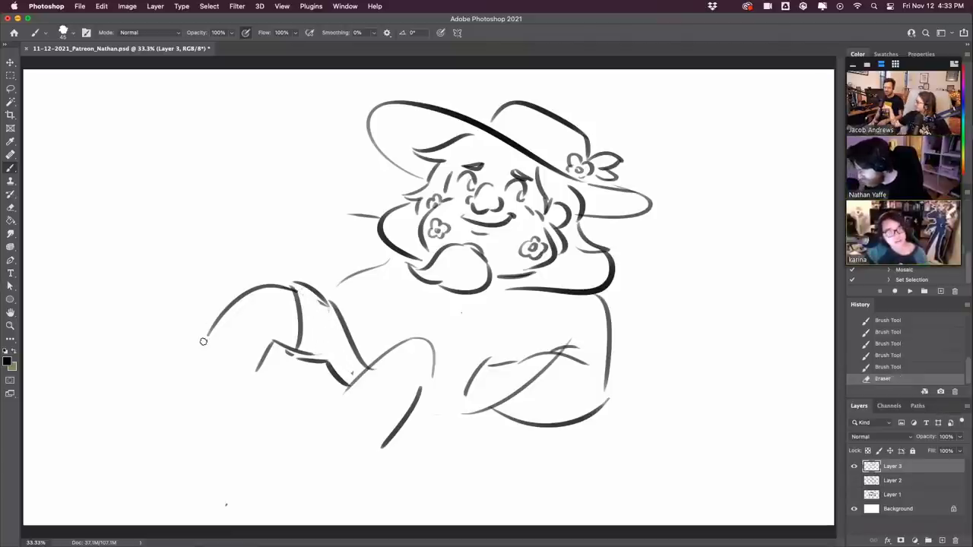
# - Draw the foot at the end of the left leg, with a curled toe and a second line for the sole
pyautogui.moveTo(203, 342)
pyautogui.mouseDown()
pyautogui.moveTo(213, 378)
pyautogui.moveTo(256, 381)
pyautogui.mouseUp()
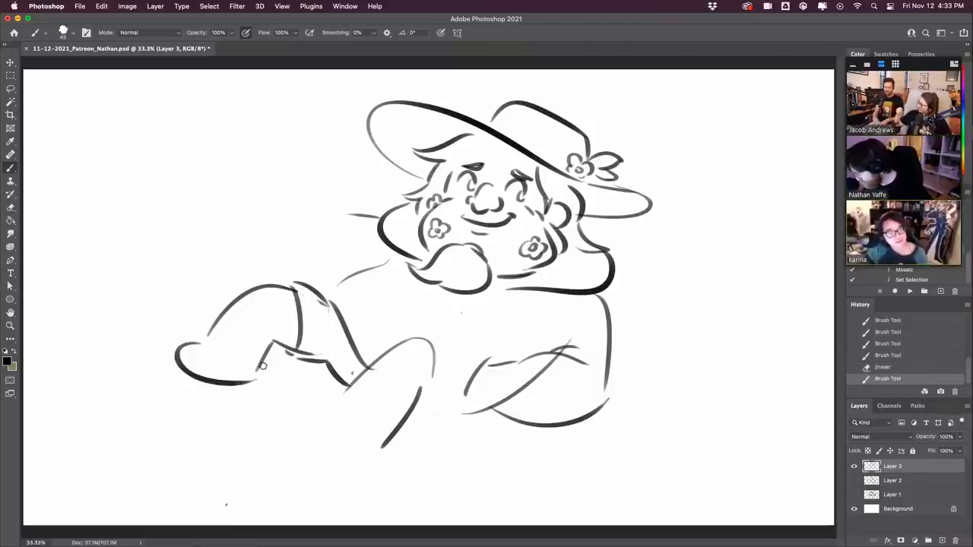
pyautogui.press('super+z')
pyautogui.moveTo(196, 360)
pyautogui.mouseDown()
pyautogui.moveTo(187, 369)
pyautogui.moveTo(181, 359)
pyautogui.moveTo(185, 351)
pyautogui.moveTo(216, 378)
pyautogui.moveTo(171, 378)
pyautogui.moveTo(253, 392)
pyautogui.mouseUp()
pyautogui.press('super+z')
pyautogui.moveTo(176, 372); pyautogui.dragTo(255, 384)
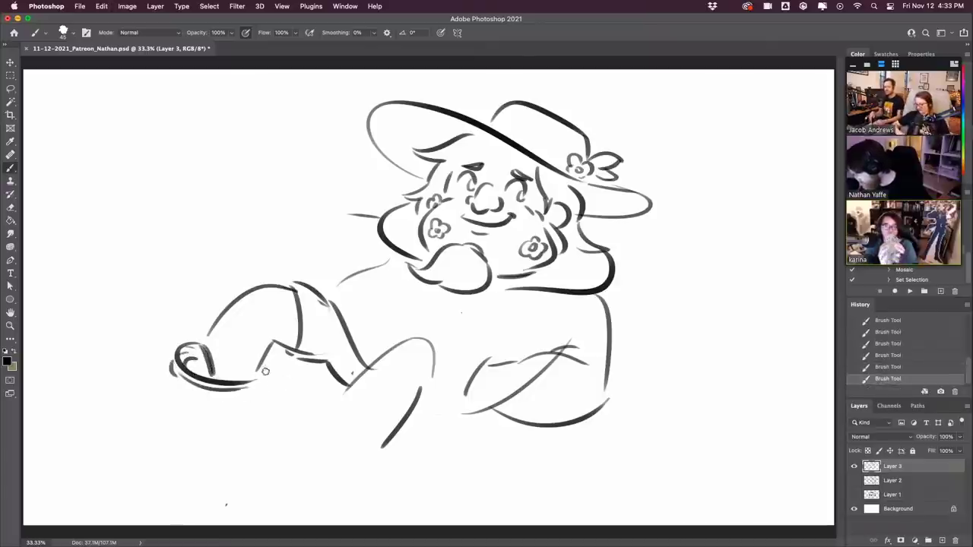
pyautogui.press('super+z')
pyautogui.press('super+z')
pyautogui.moveTo(181, 375)
pyautogui.mouseDown()
pyautogui.moveTo(254, 382)
pyautogui.moveTo(256, 392)
pyautogui.mouseUp()
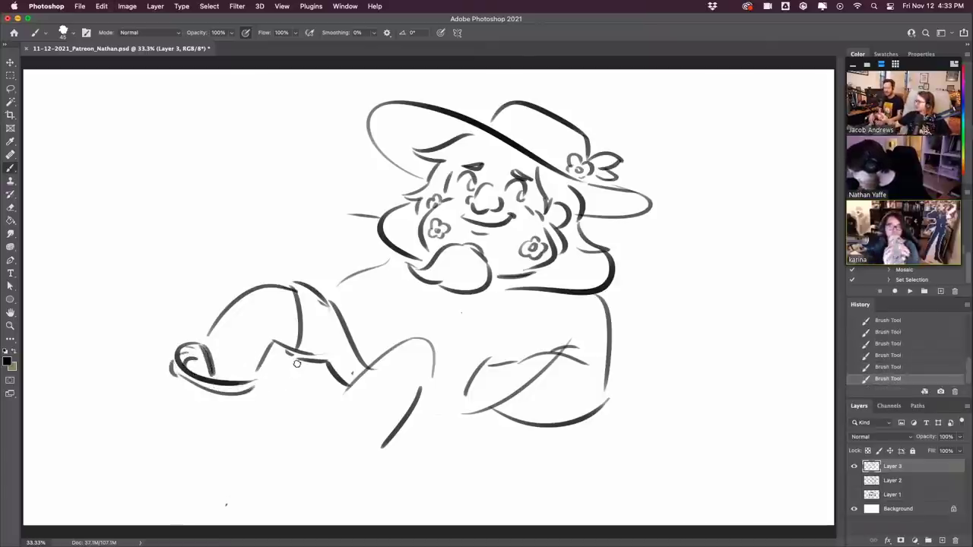
pyautogui.moveTo(326, 418); pyautogui.dragTo(380, 447)
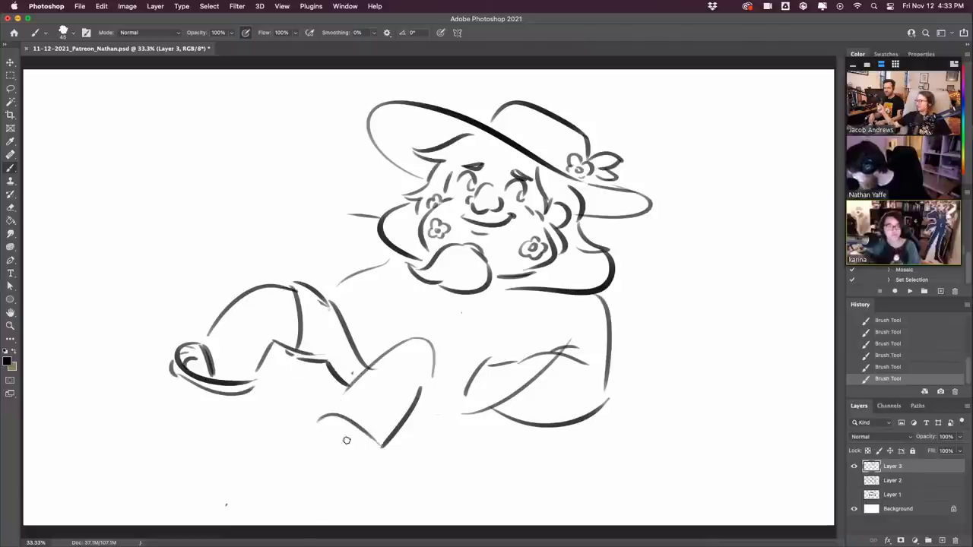
pyautogui.press('super+z')
pyautogui.moveTo(326, 416); pyautogui.dragTo(379, 441)
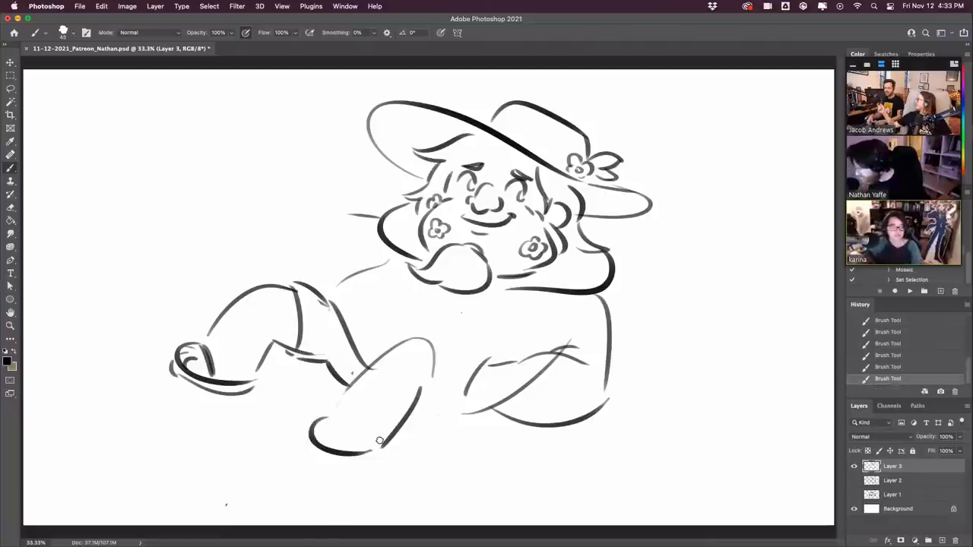
# - Replace the bent front leg with one stretched toward the lower left, and erase the overlapping line ends around the back thigh
pyautogui.moveTo(384, 363)
pyautogui.mouseDown()
pyautogui.moveTo(364, 363)
pyautogui.moveTo(424, 380)
pyautogui.moveTo(380, 449)
pyautogui.moveTo(347, 434)
pyautogui.moveTo(391, 459)
pyautogui.moveTo(363, 416)
pyautogui.mouseUp()
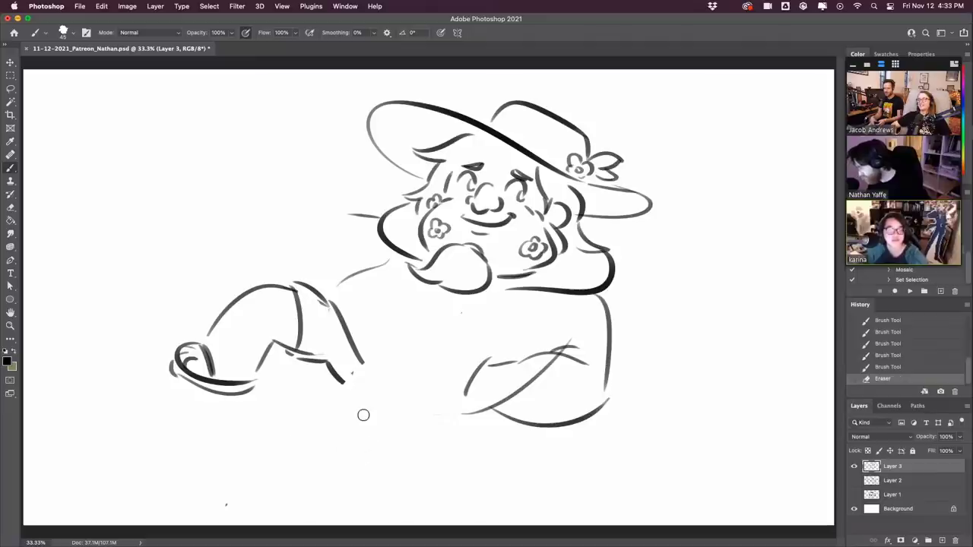
pyautogui.moveTo(360, 372)
pyautogui.mouseDown()
pyautogui.moveTo(305, 378)
pyautogui.moveTo(245, 427)
pyautogui.mouseUp()
pyautogui.moveTo(285, 466)
pyautogui.mouseDown()
pyautogui.moveTo(320, 437)
pyautogui.moveTo(391, 417)
pyautogui.mouseUp()
pyautogui.press('super+z')
pyautogui.moveTo(330, 438)
pyautogui.mouseDown()
pyautogui.moveTo(386, 430)
pyautogui.moveTo(415, 411)
pyautogui.mouseUp()
pyautogui.press('super+z')
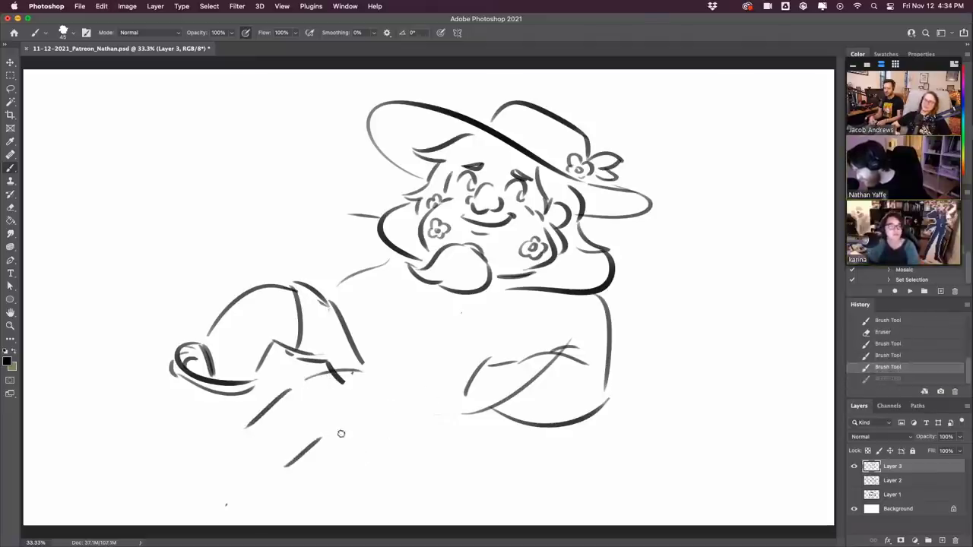
pyautogui.moveTo(327, 438); pyautogui.dragTo(411, 411)
pyautogui.moveTo(333, 378)
pyautogui.mouseDown()
pyautogui.moveTo(369, 379)
pyautogui.moveTo(350, 368)
pyautogui.moveTo(352, 385)
pyautogui.mouseUp()
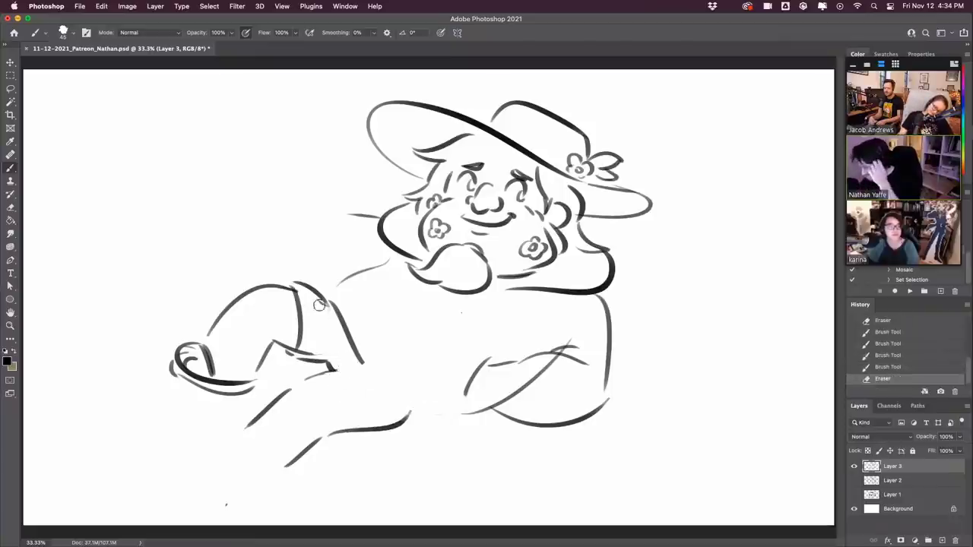
pyautogui.moveTo(319, 304)
pyautogui.mouseDown()
pyautogui.moveTo(333, 322)
pyautogui.moveTo(303, 353)
pyautogui.moveTo(327, 347)
pyautogui.moveTo(371, 382)
pyautogui.mouseUp()
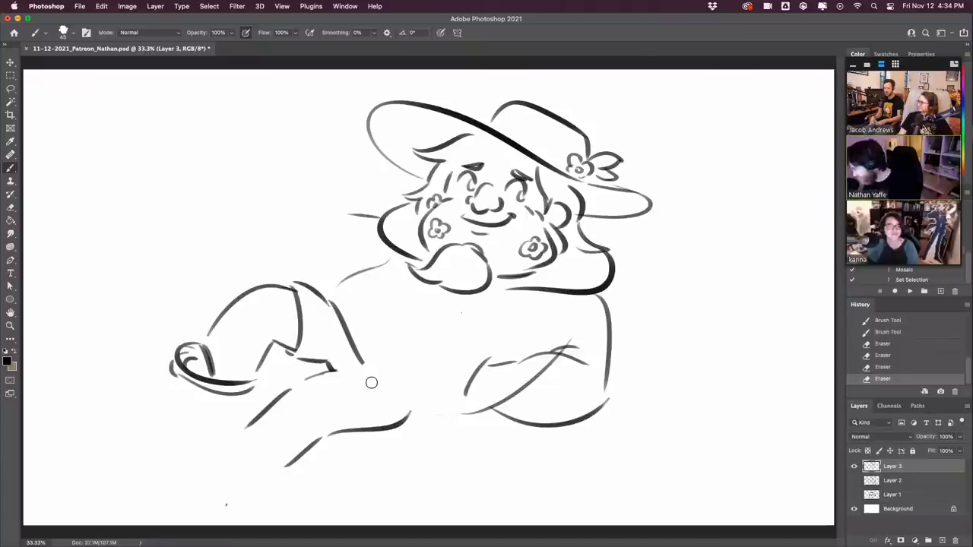
# - Erase the right arm's crossed forearm lines and redraw a thick rounded elbow, the forearm's upper edge and a short inner sleeve line
pyautogui.moveTo(550, 370)
pyautogui.mouseDown()
pyautogui.moveTo(543, 366)
pyautogui.moveTo(537, 393)
pyautogui.mouseUp()
pyautogui.moveTo(562, 352)
pyautogui.mouseDown()
pyautogui.moveTo(582, 353)
pyautogui.moveTo(536, 358)
pyautogui.moveTo(489, 395)
pyautogui.moveTo(604, 406)
pyautogui.moveTo(615, 395)
pyautogui.mouseUp()
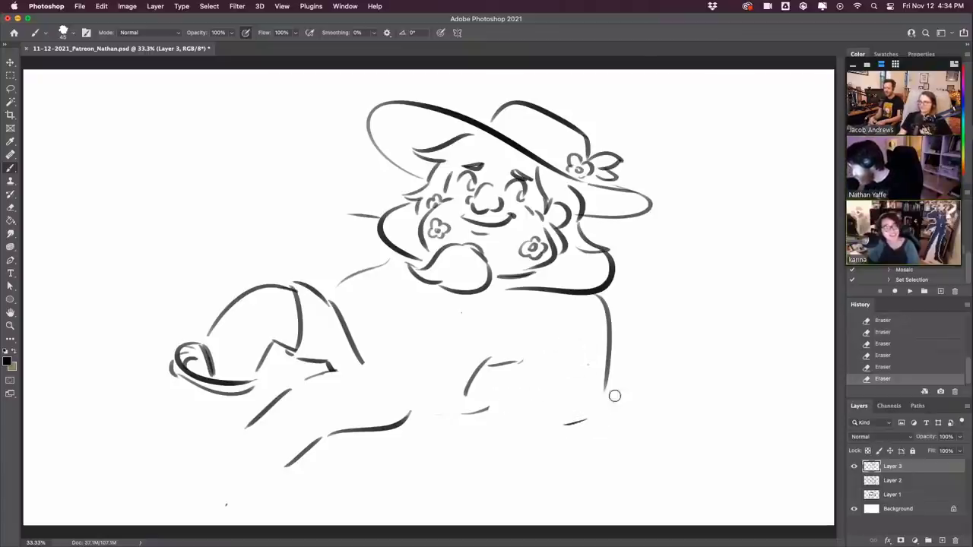
pyautogui.moveTo(471, 399); pyautogui.dragTo(587, 416)
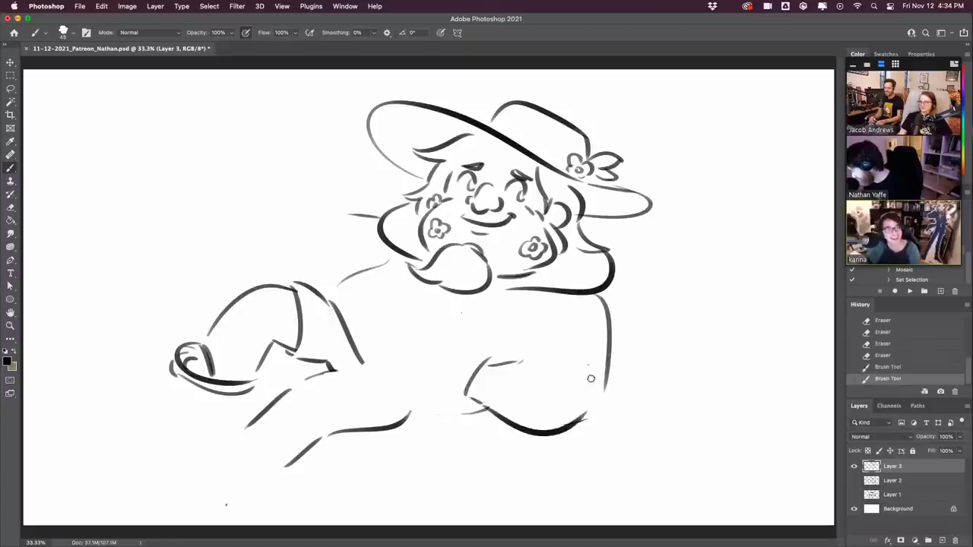
pyautogui.press('super+z')
pyautogui.moveTo(484, 406)
pyautogui.mouseDown()
pyautogui.moveTo(623, 393)
pyautogui.moveTo(610, 391)
pyautogui.mouseUp()
pyautogui.press('super+z')
pyautogui.moveTo(536, 357); pyautogui.dragTo(567, 352)
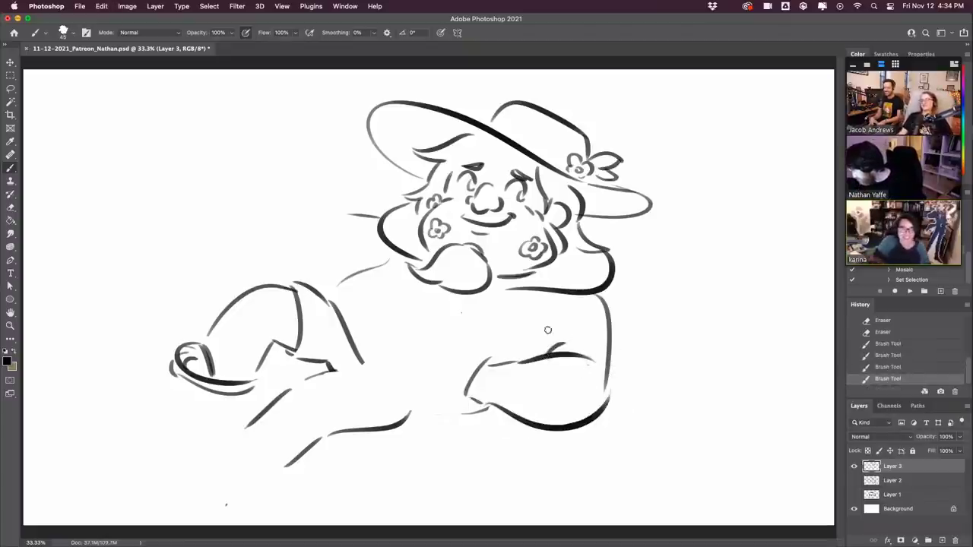
pyautogui.moveTo(537, 307); pyautogui.dragTo(530, 351)
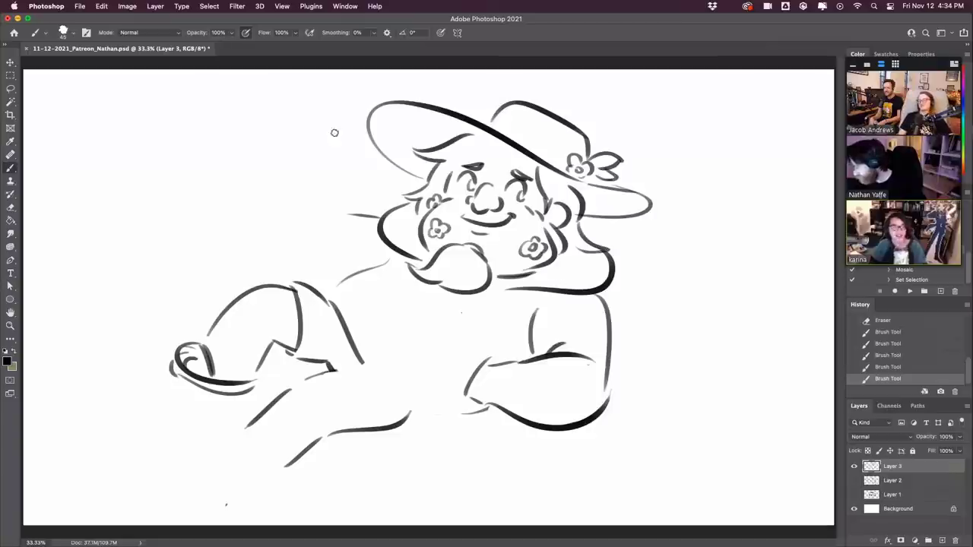
# - Draw the raised left arm with a bent sleeve, a cuff at the wrist and a waving hand with spread fingers
pyautogui.moveTo(341, 178); pyautogui.dragTo(350, 212)
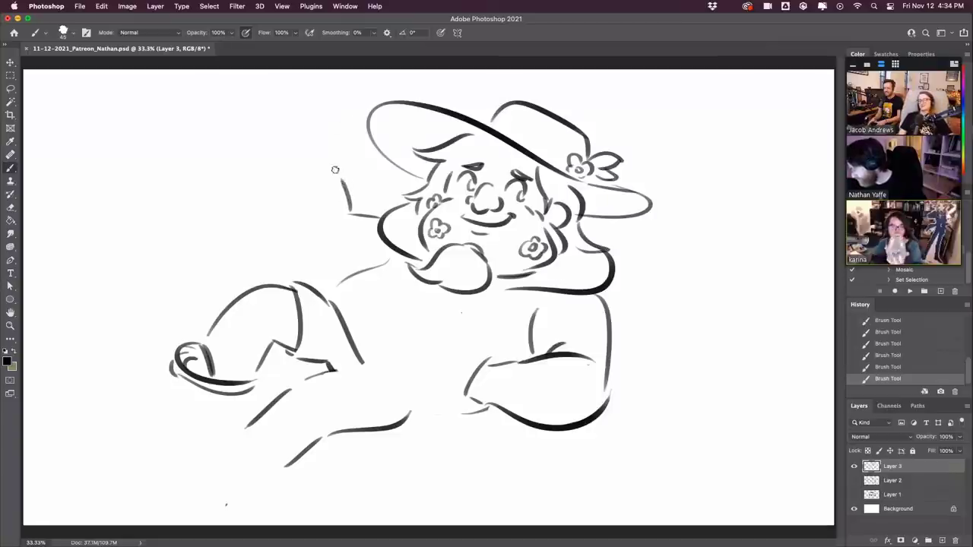
pyautogui.moveTo(296, 196)
pyautogui.mouseDown()
pyautogui.moveTo(309, 260)
pyautogui.moveTo(349, 268)
pyautogui.mouseUp()
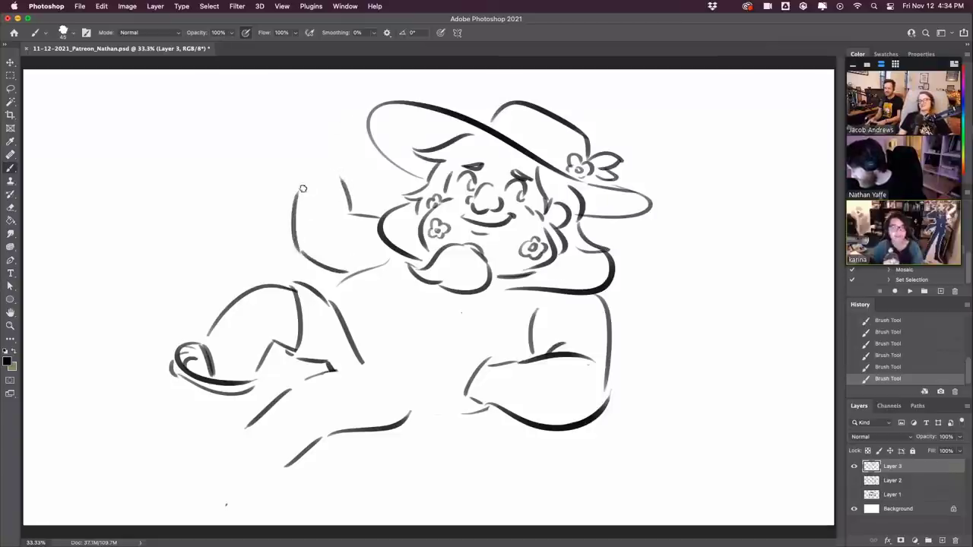
pyautogui.moveTo(304, 184)
pyautogui.mouseDown()
pyautogui.moveTo(335, 170)
pyautogui.moveTo(340, 178)
pyautogui.moveTo(344, 151)
pyautogui.moveTo(332, 146)
pyautogui.mouseUp()
pyautogui.press('super+z')
pyautogui.press('super+z')
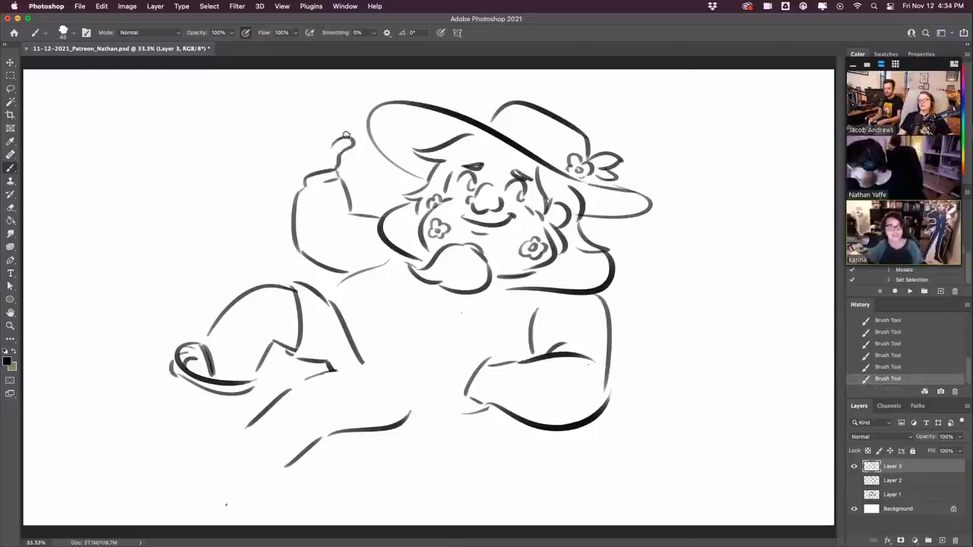
pyautogui.moveTo(307, 115)
pyautogui.mouseDown()
pyautogui.moveTo(330, 144)
pyautogui.moveTo(305, 135)
pyautogui.moveTo(289, 151)
pyautogui.moveTo(272, 126)
pyautogui.moveTo(294, 141)
pyautogui.moveTo(264, 161)
pyautogui.moveTo(306, 180)
pyautogui.moveTo(309, 140)
pyautogui.mouseUp()
pyautogui.press('super+z')
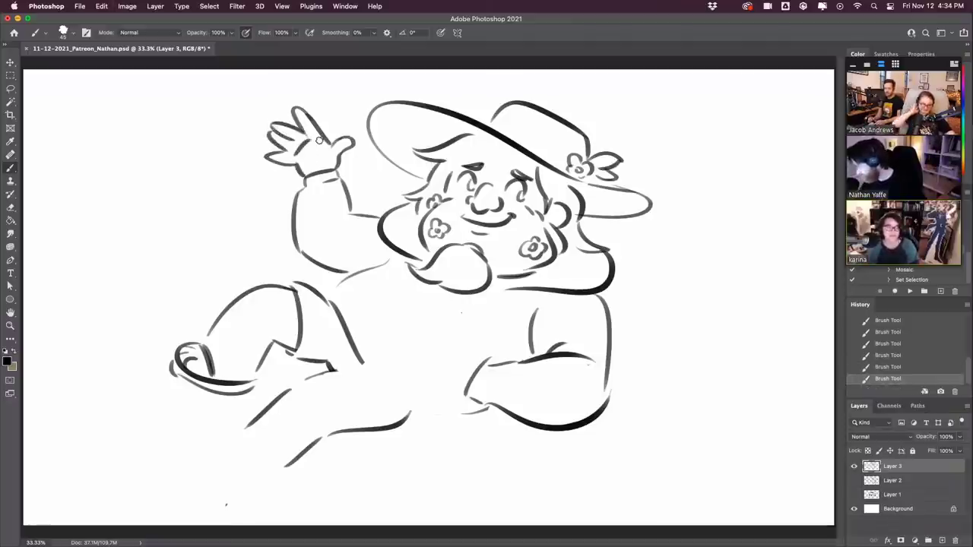
# - Draw a thick back line from under the left hair to the waist, ending in a small fold at the hip
pyautogui.moveTo(320, 294)
pyautogui.mouseDown()
pyautogui.moveTo(385, 261)
pyautogui.moveTo(376, 268)
pyautogui.moveTo(388, 250)
pyautogui.moveTo(386, 270)
pyautogui.mouseUp()
pyautogui.press('super+z')
pyautogui.press('super+z')
pyautogui.press('super+z')
pyautogui.press('super+z')
# - Redraw the belly line from the waist down toward the right hand, ending in a small rounded form beside the front thigh
pyautogui.moveTo(340, 333); pyautogui.dragTo(361, 365)
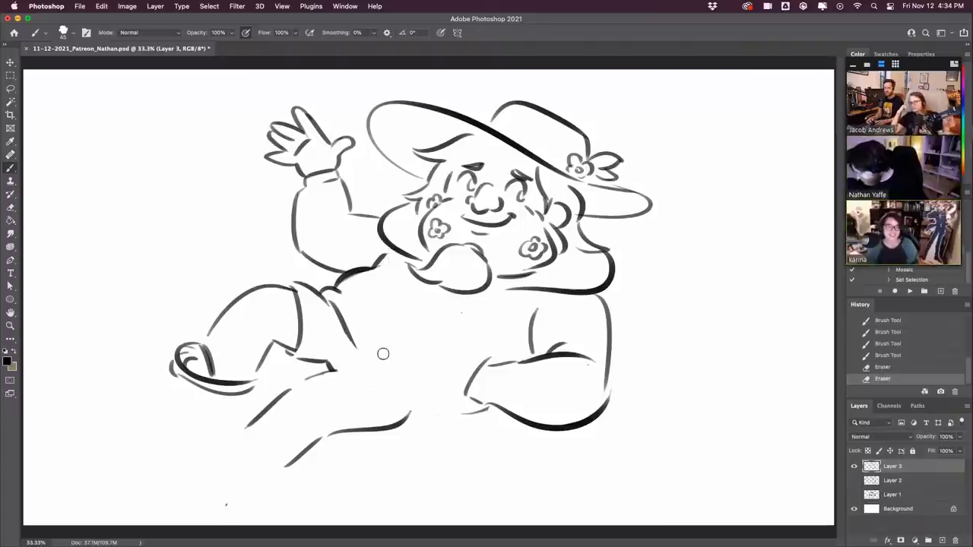
pyautogui.moveTo(346, 328)
pyautogui.mouseDown()
pyautogui.moveTo(438, 403)
pyautogui.moveTo(456, 409)
pyautogui.moveTo(426, 391)
pyautogui.moveTo(456, 408)
pyautogui.moveTo(493, 409)
pyautogui.mouseUp()
pyautogui.press('super+z')
pyautogui.moveTo(391, 279); pyautogui.dragTo(446, 325)
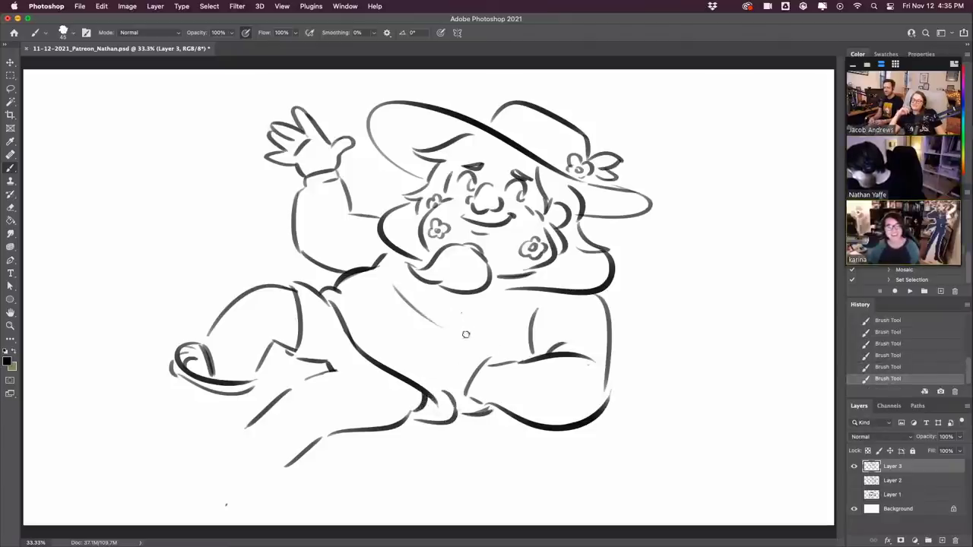
pyautogui.hotkey('ctrl', 'z')
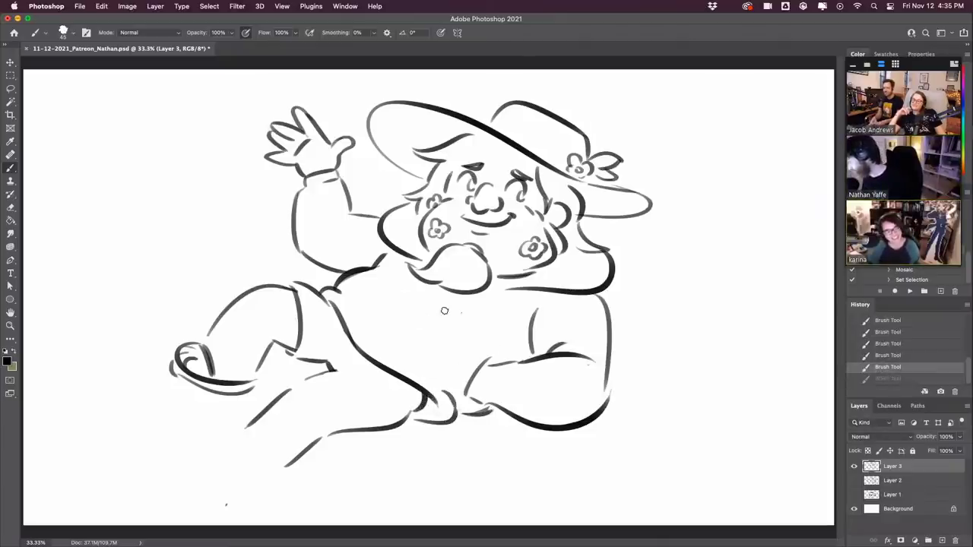
# - Trim the right forearm's upper line near the elbow and add short paired lines on the chest below the hair on both sides
pyautogui.press('e')
pyautogui.moveTo(592, 362); pyautogui.dragTo(545, 378)
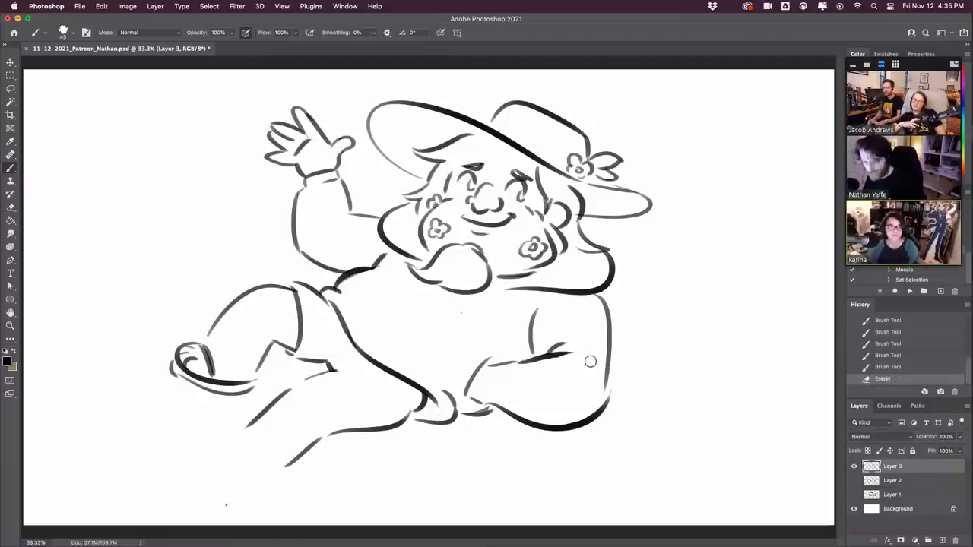
pyautogui.moveTo(509, 295); pyautogui.dragTo(512, 337)
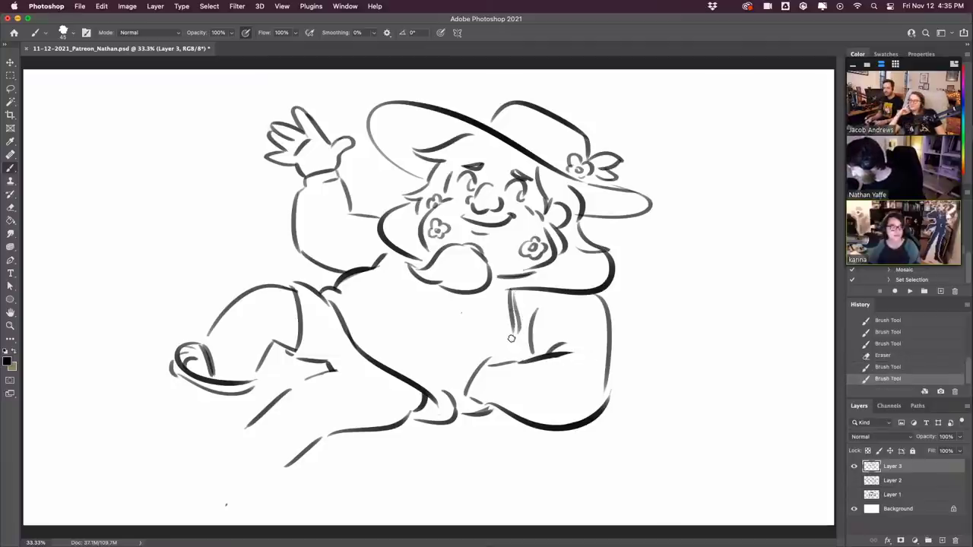
pyautogui.moveTo(399, 251)
pyautogui.mouseDown()
pyautogui.moveTo(368, 291)
pyautogui.moveTo(399, 260)
pyautogui.mouseUp()
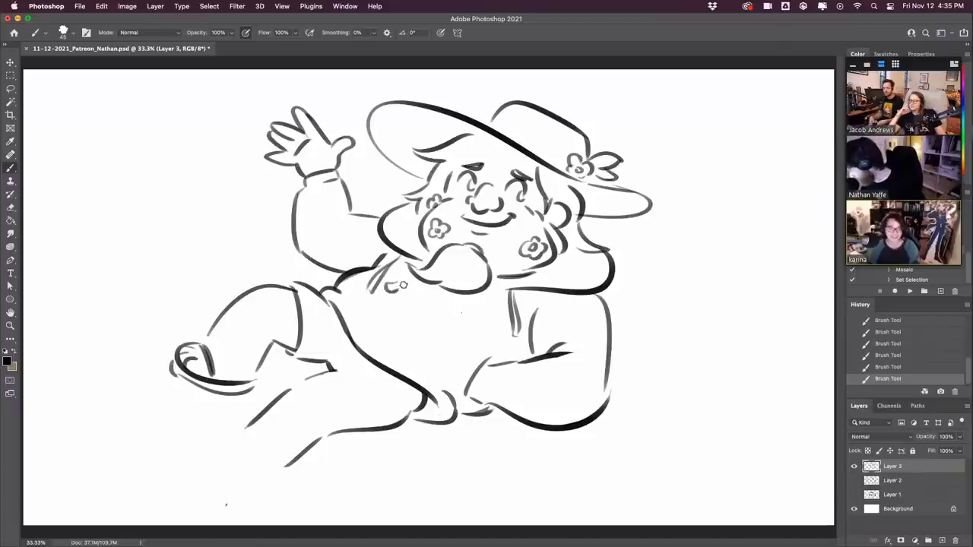
# - Hand-letter the word "friend" on the chest below the beard, slanting down to the right
pyautogui.press('super+z')
pyautogui.moveTo(391, 288)
pyautogui.mouseDown()
pyautogui.moveTo(414, 261)
pyautogui.moveTo(410, 291)
pyautogui.mouseUp()
pyautogui.press('super+z')
pyautogui.press('super+z')
pyautogui.press('super+z')
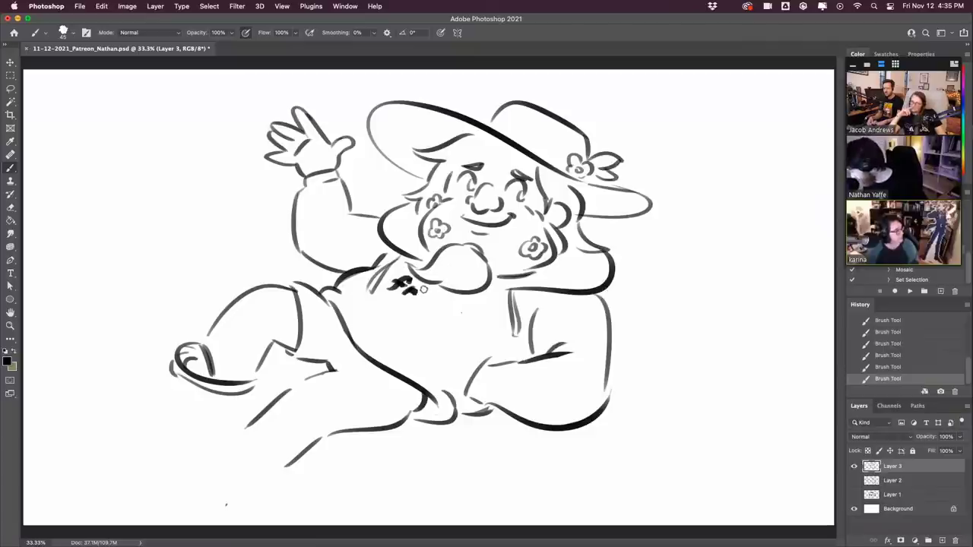
pyautogui.moveTo(420, 295); pyautogui.dragTo(439, 304)
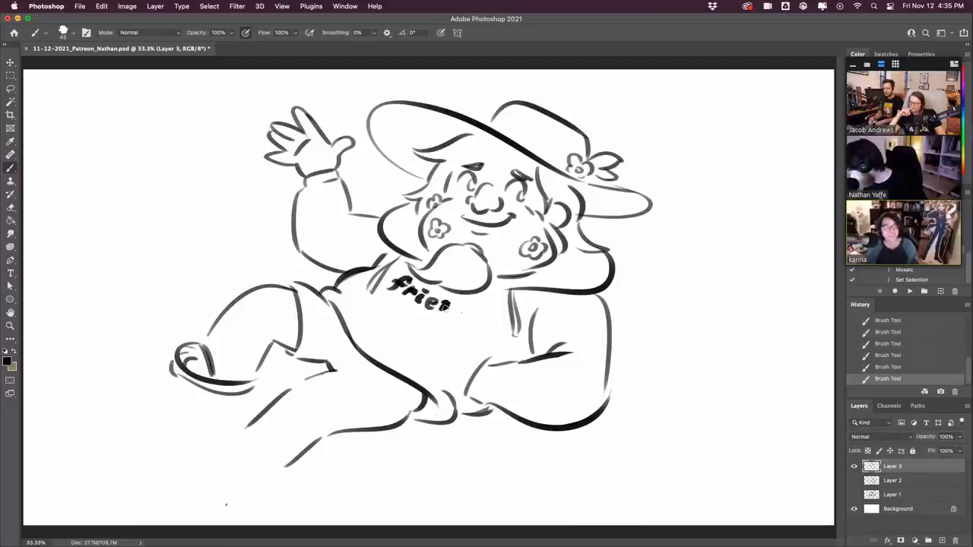
pyautogui.moveTo(444, 306); pyautogui.dragTo(444, 311)
pyautogui.moveTo(447, 309)
pyautogui.mouseDown()
pyautogui.moveTo(473, 321)
pyautogui.moveTo(480, 313)
pyautogui.moveTo(465, 322)
pyautogui.mouseUp()
pyautogui.press('super+z')
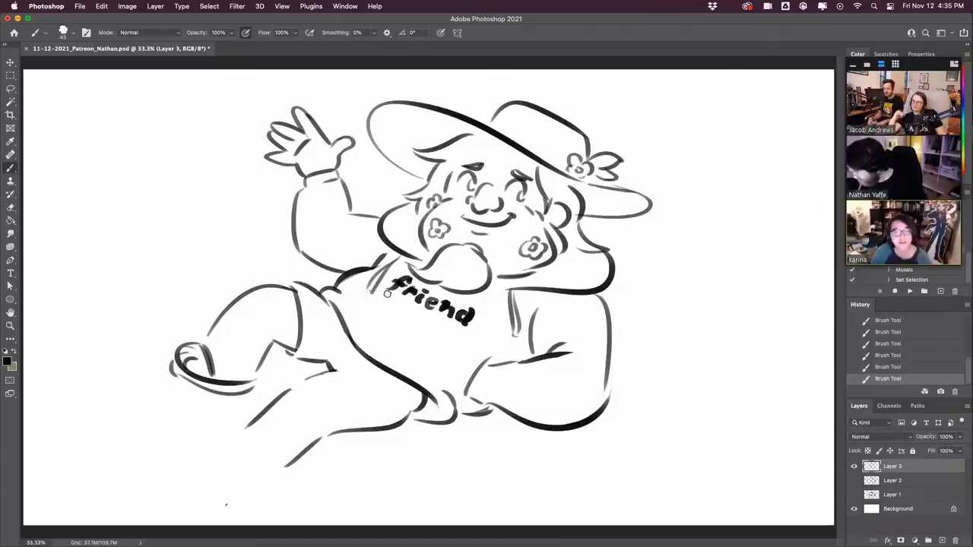
# - Hand-letter the word "shaped" directly below "friend", following the same slant
pyautogui.press('super+z')
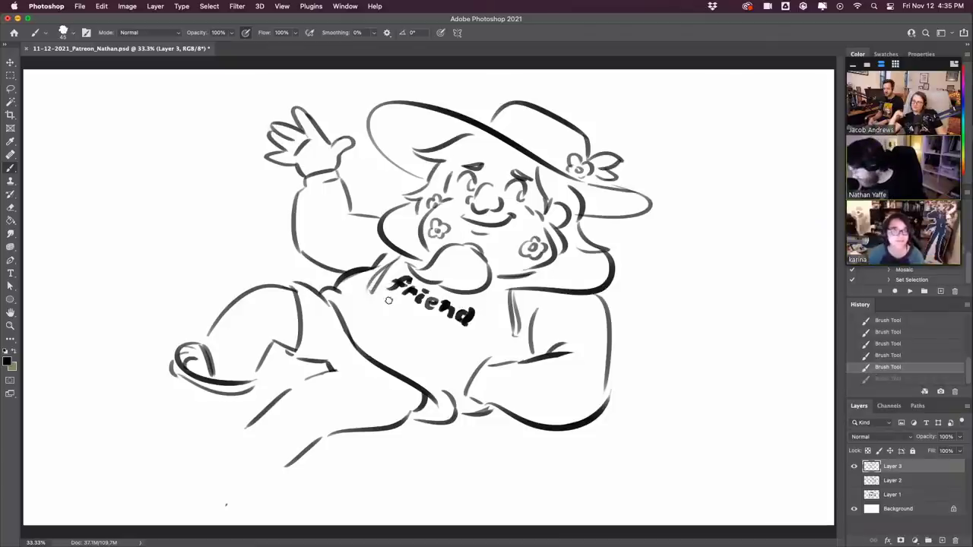
pyautogui.moveTo(387, 298); pyautogui.dragTo(377, 306)
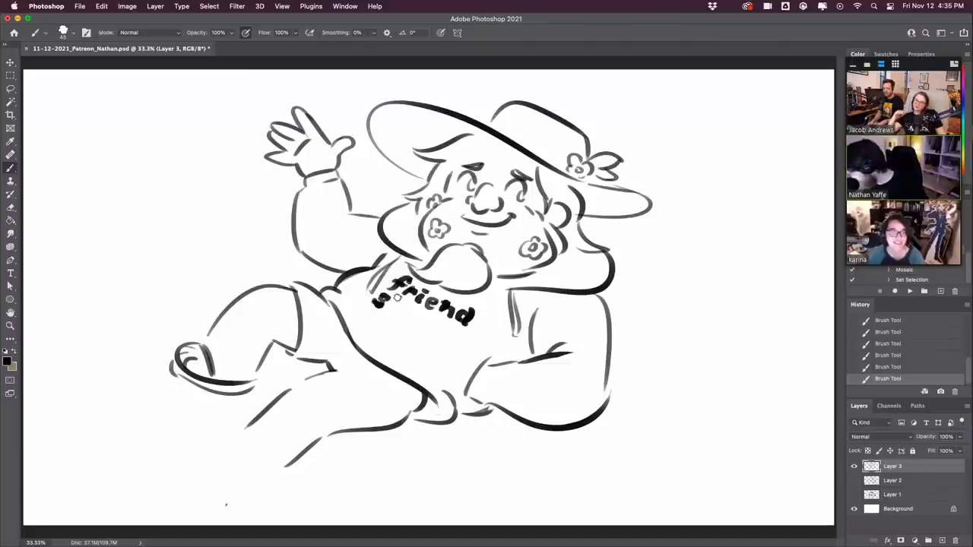
pyautogui.moveTo(397, 297)
pyautogui.mouseDown()
pyautogui.moveTo(393, 307)
pyautogui.moveTo(415, 319)
pyautogui.mouseUp()
pyautogui.press('super+z')
pyautogui.press('super+z')
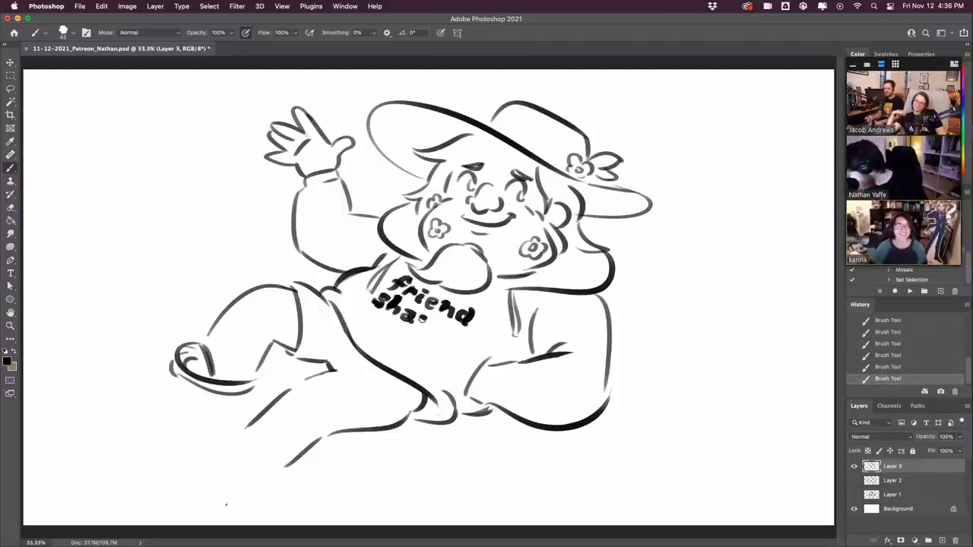
pyautogui.moveTo(422, 315)
pyautogui.mouseDown()
pyautogui.moveTo(417, 328)
pyautogui.moveTo(428, 324)
pyautogui.mouseUp()
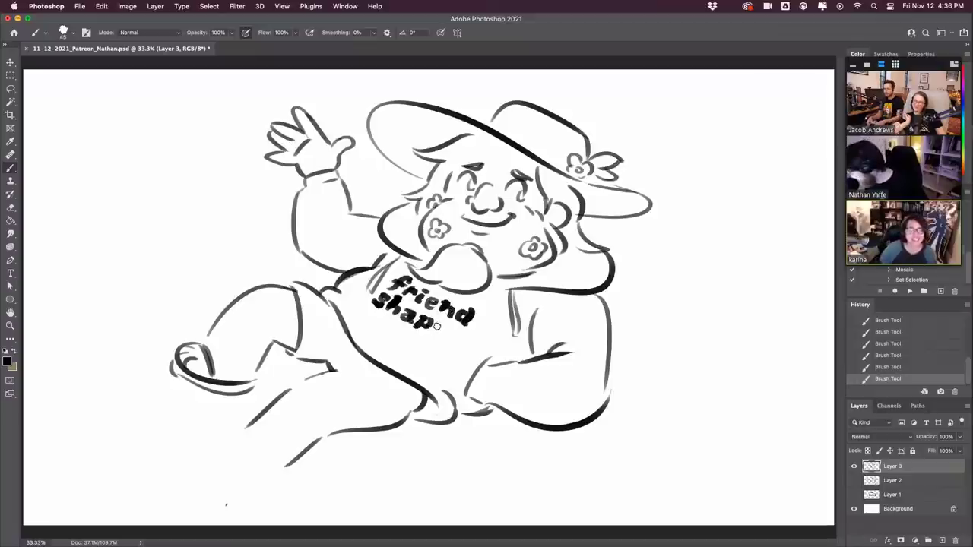
pyautogui.moveTo(437, 325)
pyautogui.mouseDown()
pyautogui.moveTo(458, 342)
pyautogui.moveTo(470, 327)
pyautogui.mouseUp()
pyautogui.press('super+z')
pyautogui.press('super+z')
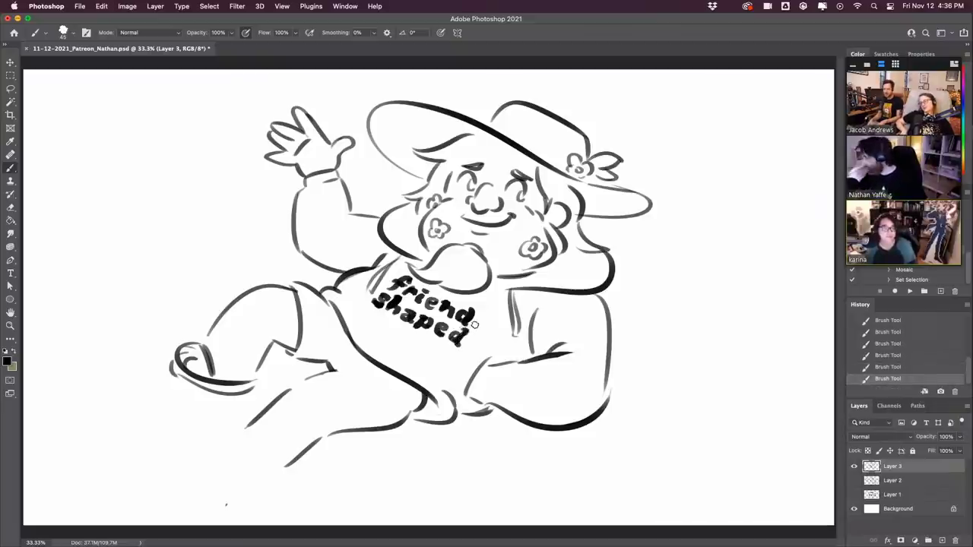
# - Draw a sweeping fringe of hair across the forehead under the hat brim, with a short strand above the right eye
pyautogui.moveTo(456, 164); pyautogui.dragTo(498, 146)
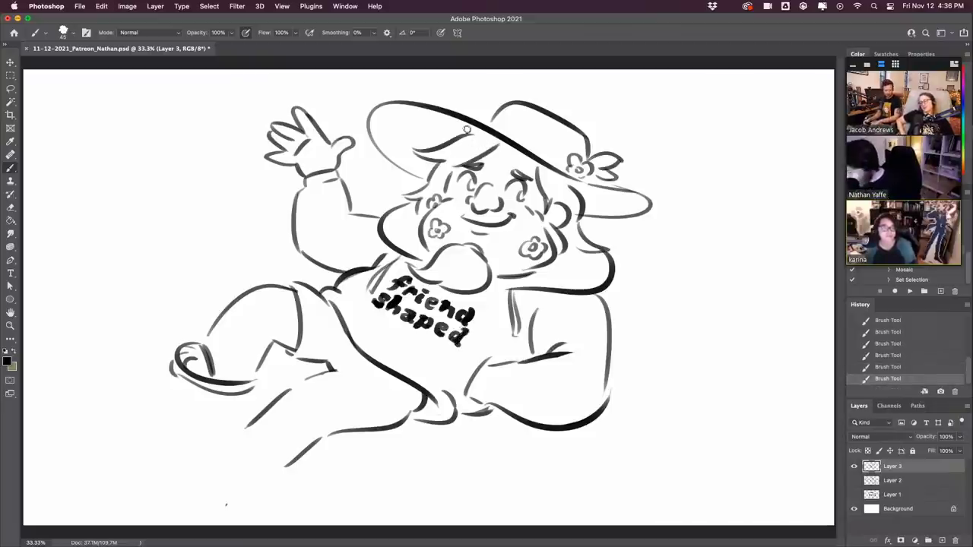
pyautogui.press('super+z')
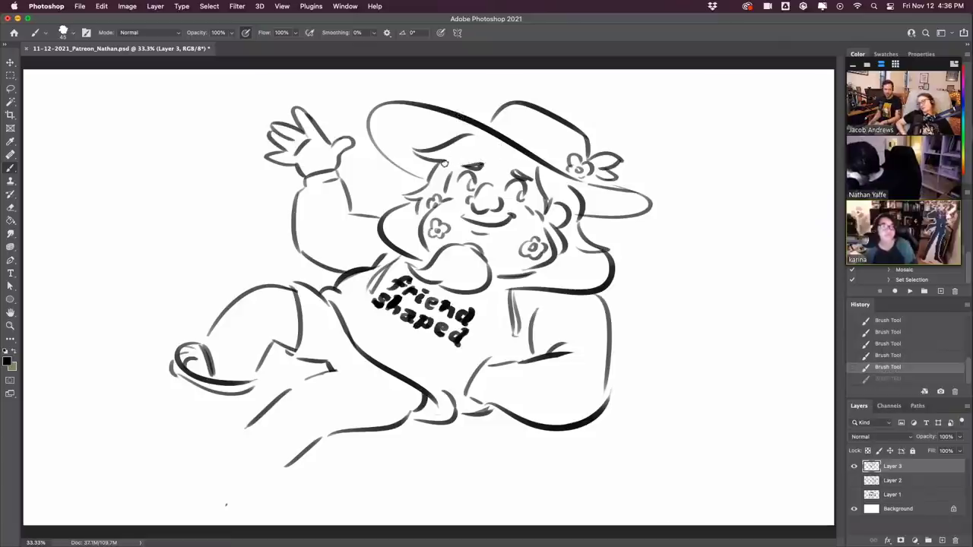
pyautogui.press('super+shift+z')
pyautogui.press('super+z')
pyautogui.press('super+shift+z')
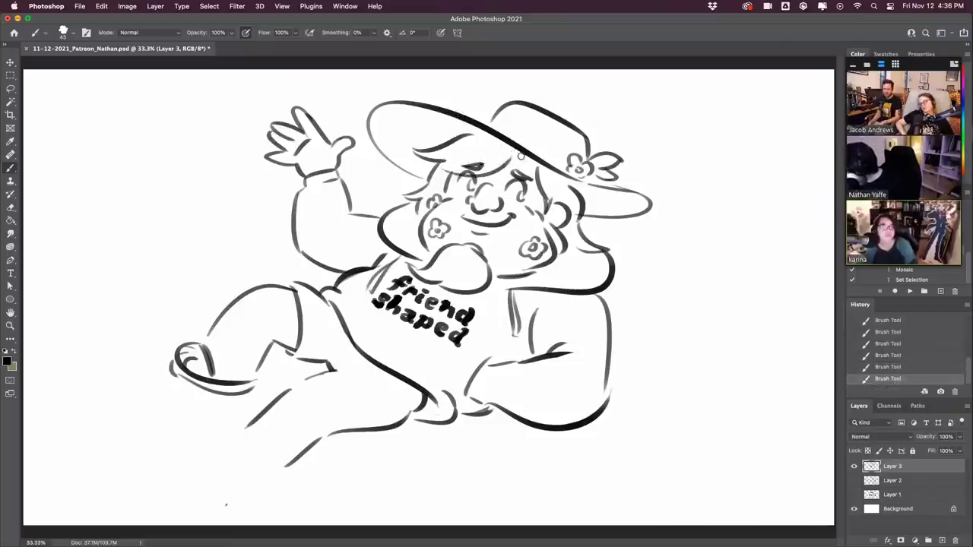
pyautogui.moveTo(521, 156); pyautogui.dragTo(537, 165)
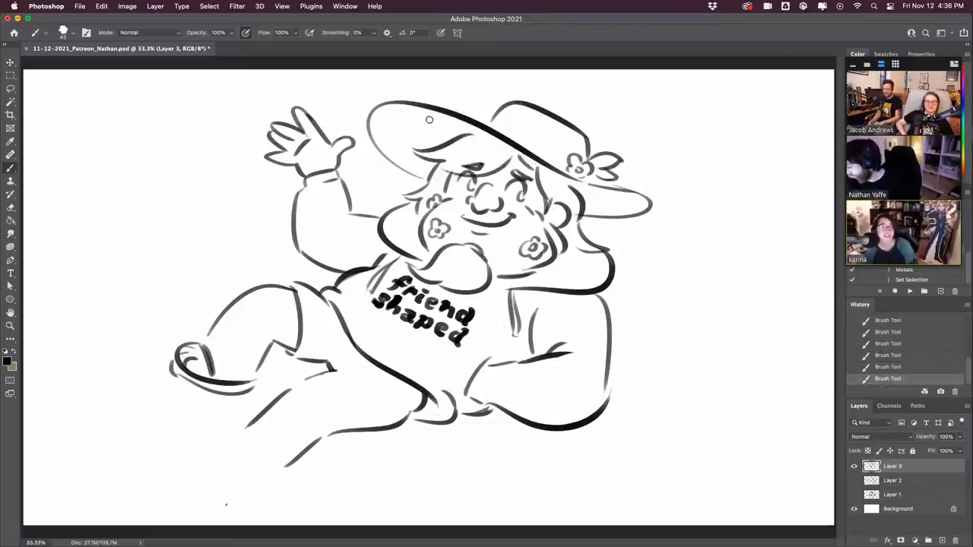
# - Add an inner line along the hat brim, a band line around the crown, a small leaf at its left end and retouch the right brim
pyautogui.moveTo(423, 115); pyautogui.dragTo(534, 166)
pyautogui.moveTo(494, 119); pyautogui.dragTo(573, 171)
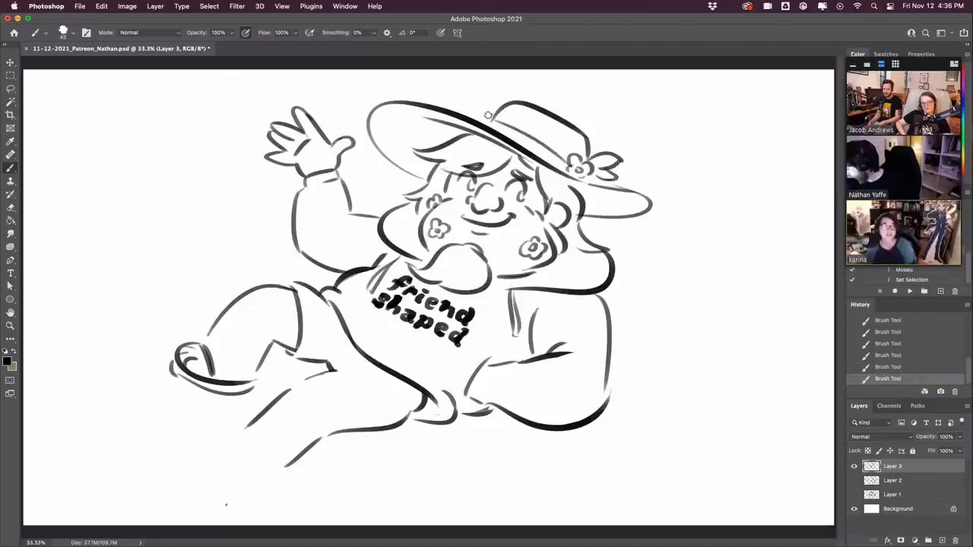
pyautogui.moveTo(490, 117)
pyautogui.mouseDown()
pyautogui.moveTo(480, 95)
pyautogui.moveTo(491, 122)
pyautogui.mouseUp()
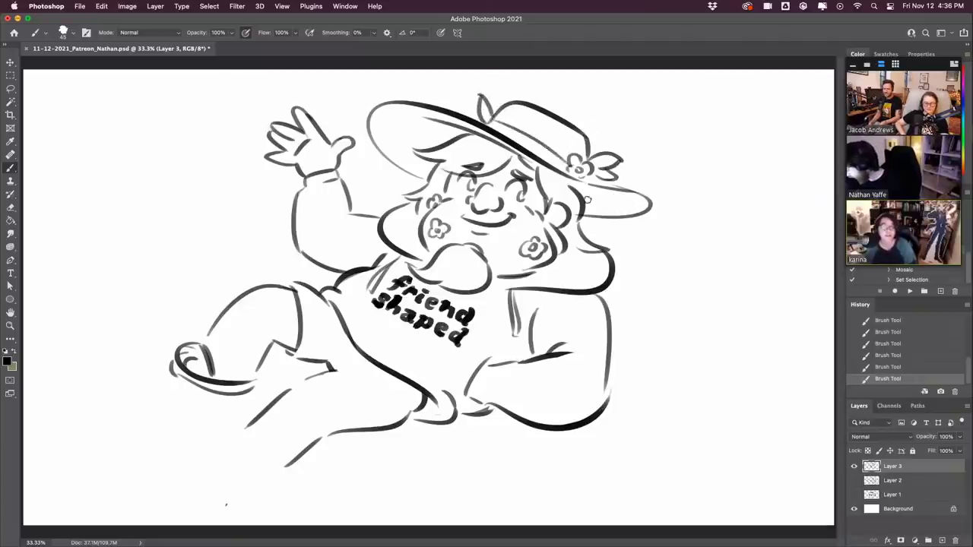
pyautogui.moveTo(618, 185); pyautogui.dragTo(652, 205)
pyautogui.press('super+z')
# - Erase the hood line beside the ear, add pointed locks of hair there and redraw the hood's outer curve
pyautogui.press('e')
pyautogui.moveTo(572, 213)
pyautogui.mouseDown()
pyautogui.moveTo(577, 241)
pyautogui.moveTo(608, 256)
pyautogui.mouseUp()
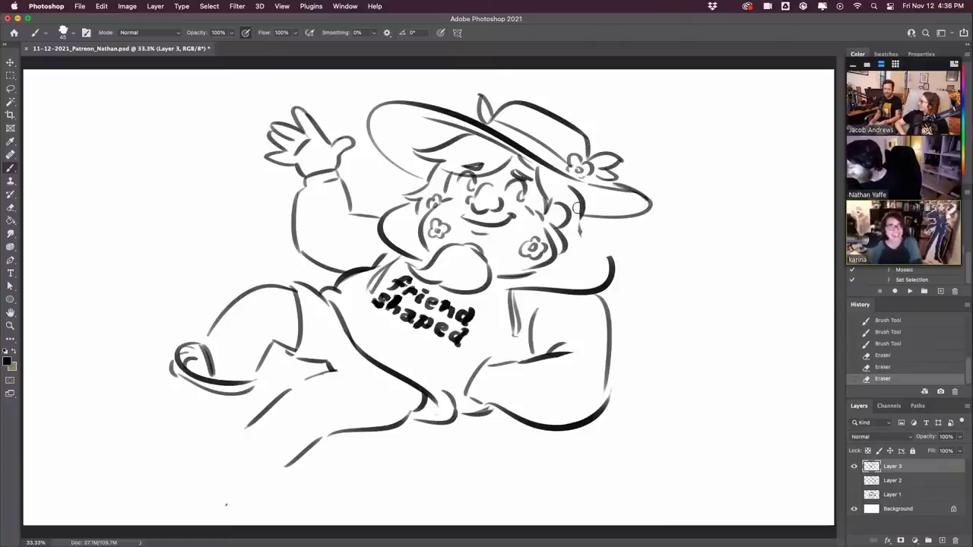
pyautogui.moveTo(578, 220)
pyautogui.mouseDown()
pyautogui.moveTo(587, 265)
pyautogui.moveTo(564, 266)
pyautogui.mouseUp()
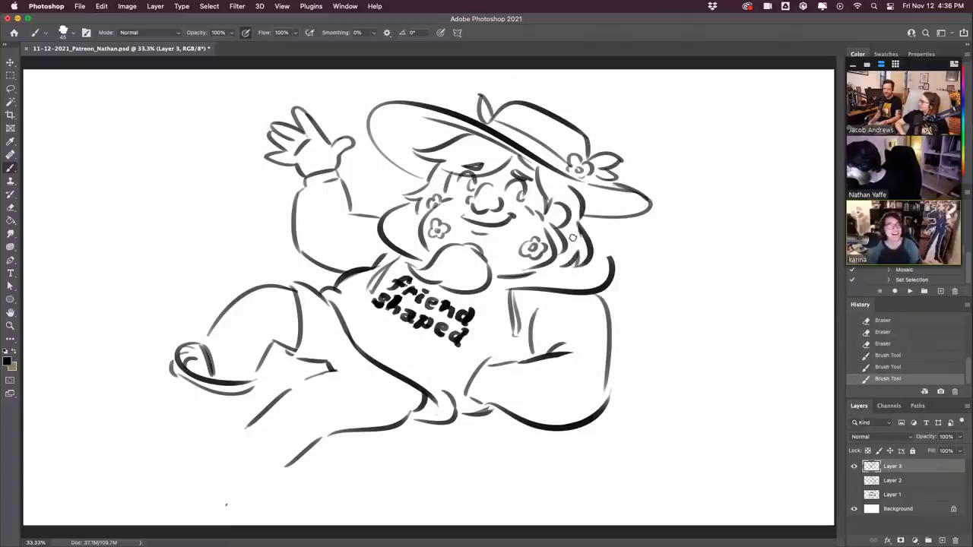
pyautogui.moveTo(590, 226); pyautogui.dragTo(606, 268)
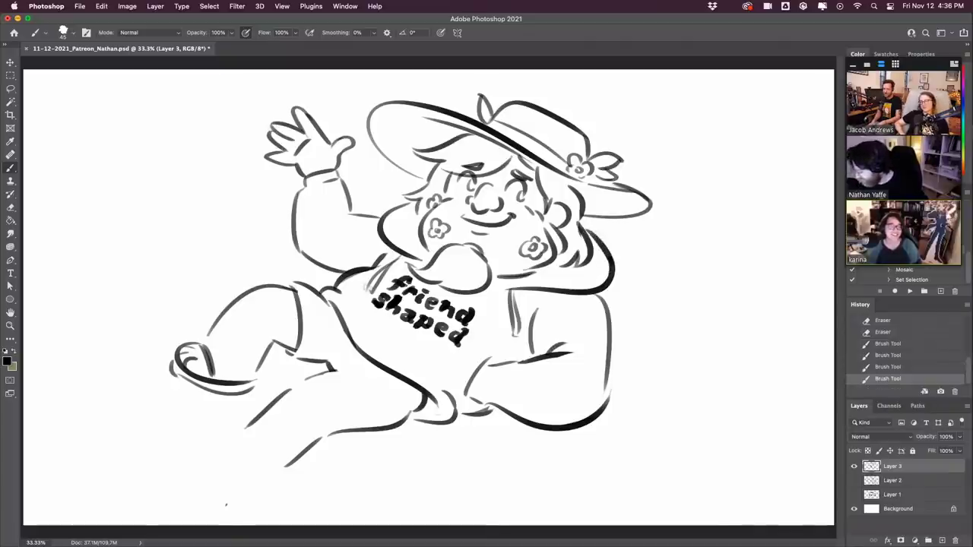
# - Darken the two hood drawstrings hanging over the chest and erase the rough edges around them
pyautogui.moveTo(368, 288); pyautogui.dragTo(399, 259)
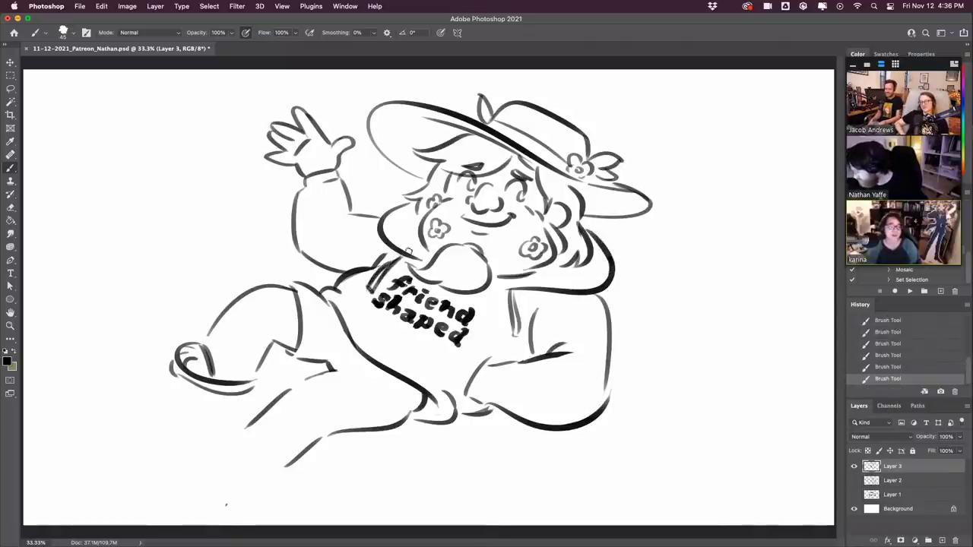
pyautogui.moveTo(514, 296); pyautogui.dragTo(520, 335)
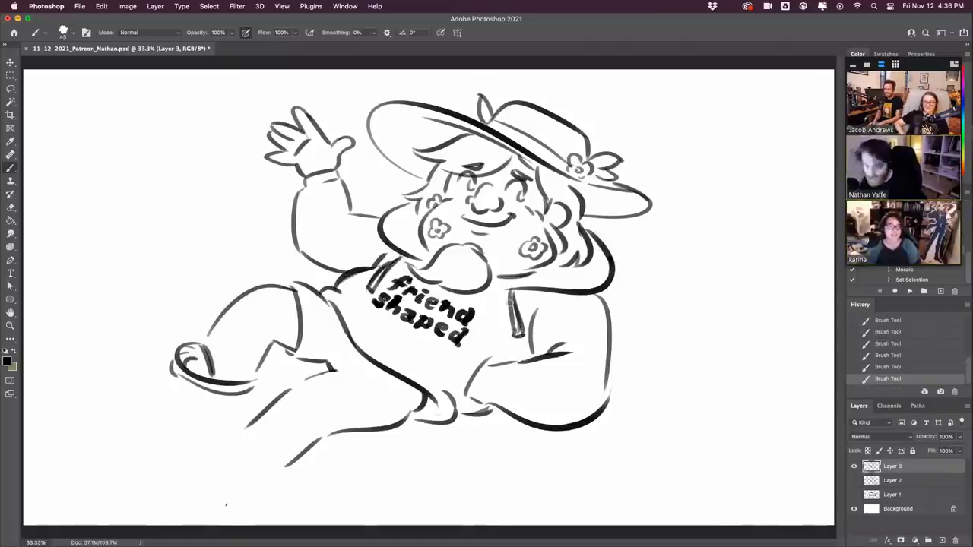
pyautogui.press('e')
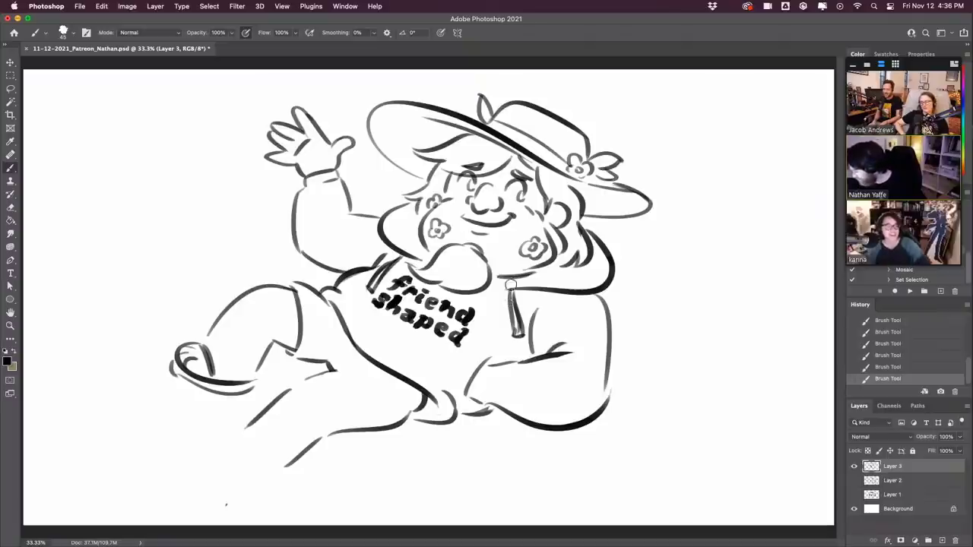
pyautogui.moveTo(513, 282); pyautogui.dragTo(519, 337)
pyautogui.moveTo(404, 257); pyautogui.dragTo(373, 287)
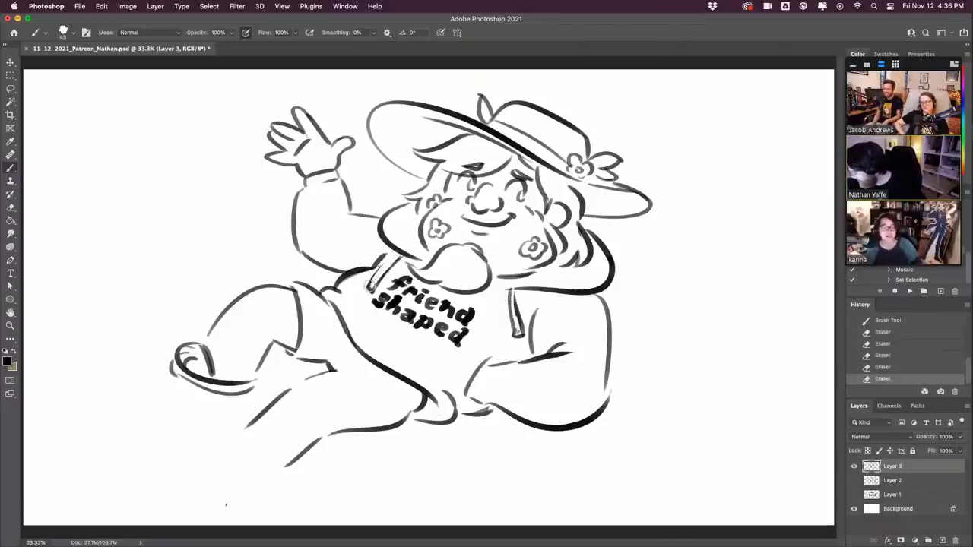
# - Redraw the drawstrings' upper ends and erase a small round eyelet where each one meets the hood
pyautogui.moveTo(408, 256); pyautogui.dragTo(370, 288)
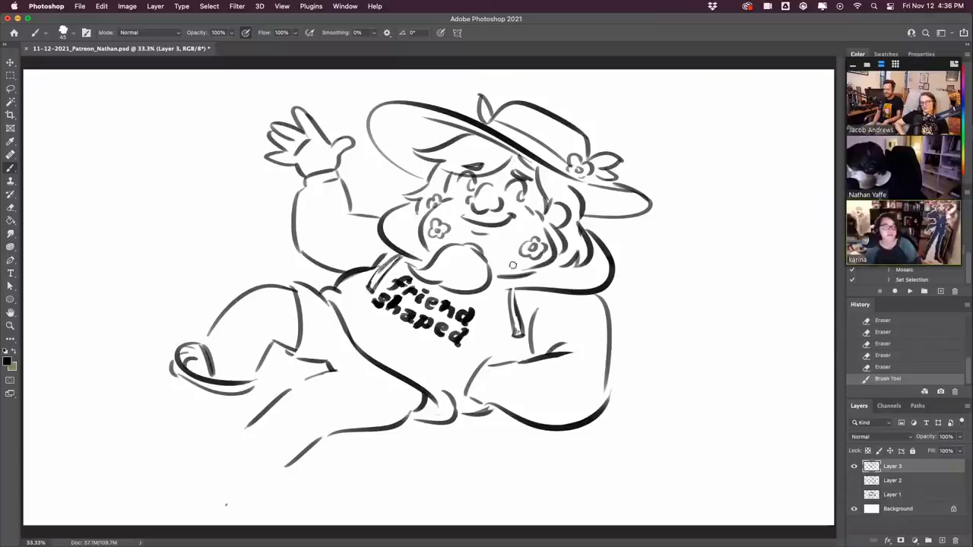
pyautogui.moveTo(517, 286); pyautogui.dragTo(512, 293)
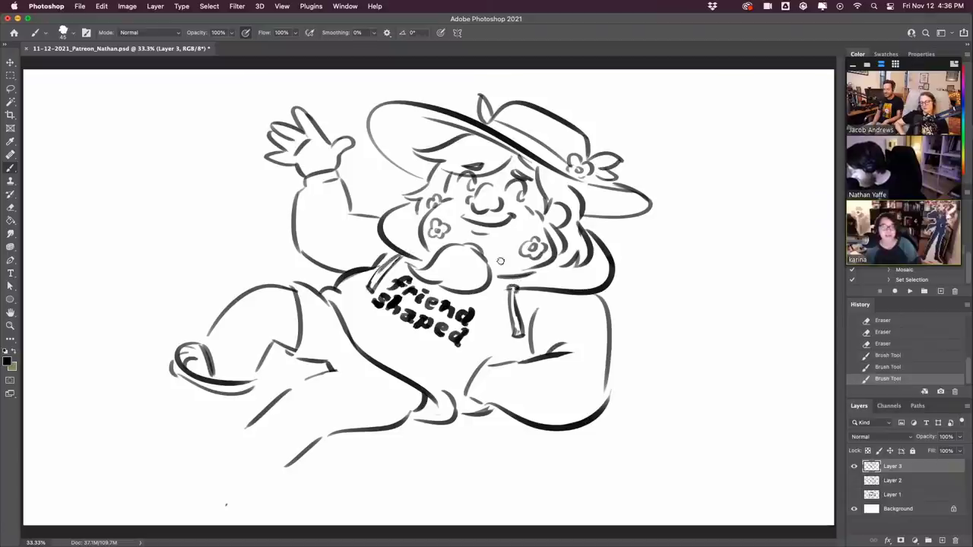
pyautogui.moveTo(397, 251)
pyautogui.mouseDown()
pyautogui.moveTo(406, 257)
pyautogui.moveTo(407, 236)
pyautogui.mouseUp()
pyautogui.moveTo(512, 289); pyautogui.dragTo(517, 282)
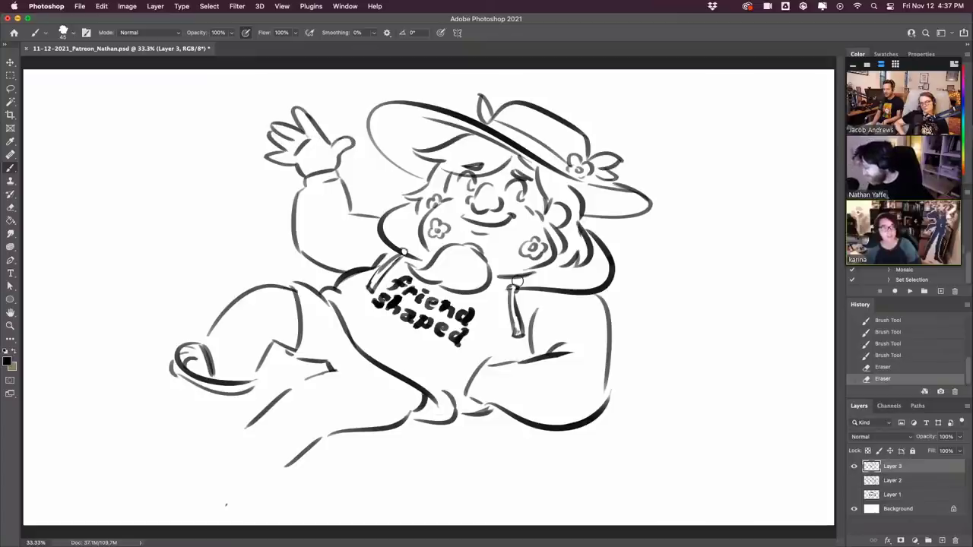
pyautogui.moveTo(245, 428)
pyautogui.mouseDown()
pyautogui.moveTo(218, 438)
pyautogui.moveTo(251, 470)
pyautogui.mouseUp()
pyautogui.press('super+z')
pyautogui.moveTo(235, 432)
pyautogui.mouseDown()
pyautogui.moveTo(234, 465)
pyautogui.moveTo(213, 453)
pyautogui.moveTo(275, 477)
pyautogui.moveTo(249, 467)
pyautogui.mouseUp()
pyautogui.press('super+z')
# - Draw the lower foot in a strapped sandal with toes and a thick sole, joining the heel to the calf
pyautogui.moveTo(243, 433); pyautogui.dragTo(255, 467)
pyautogui.moveTo(209, 442)
pyautogui.mouseDown()
pyautogui.moveTo(251, 485)
pyautogui.moveTo(280, 478)
pyautogui.mouseUp()
pyautogui.moveTo(220, 437); pyautogui.dragTo(225, 444)
pyautogui.press('super+z')
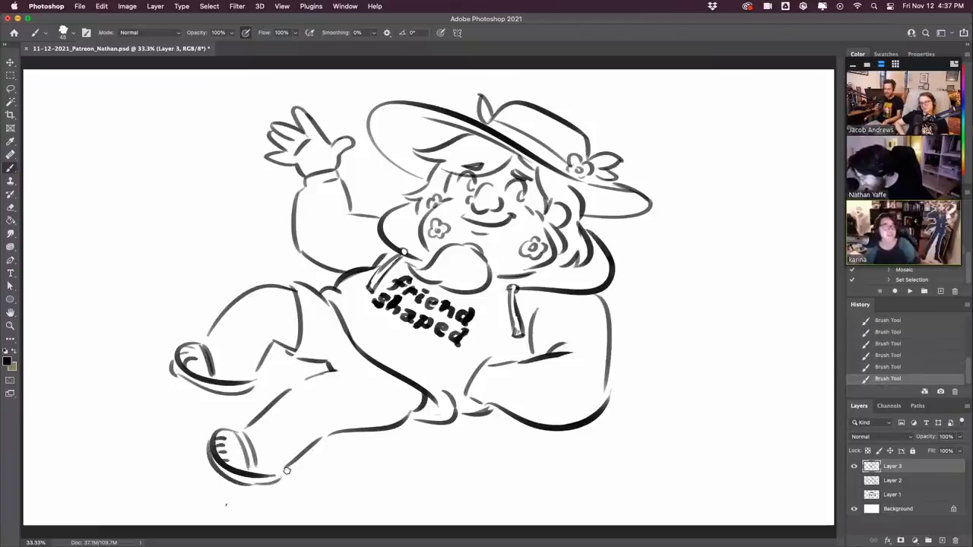
pyautogui.moveTo(282, 476); pyautogui.dragTo(323, 438)
# - Draw a curved trouser hem across the lower leg and strengthen the underside of the thigh
pyautogui.moveTo(324, 375)
pyautogui.mouseDown()
pyautogui.moveTo(352, 432)
pyautogui.moveTo(341, 368)
pyautogui.mouseUp()
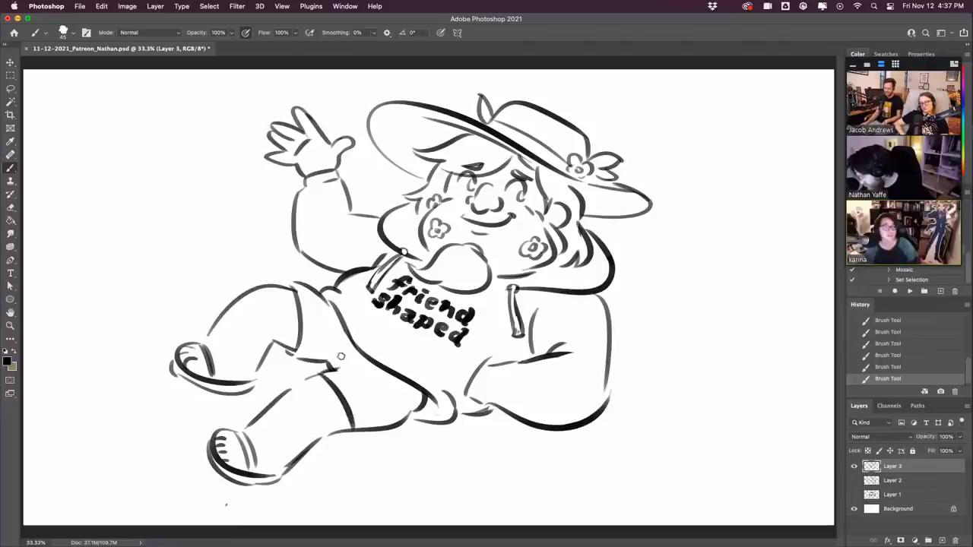
pyautogui.press('super+z')
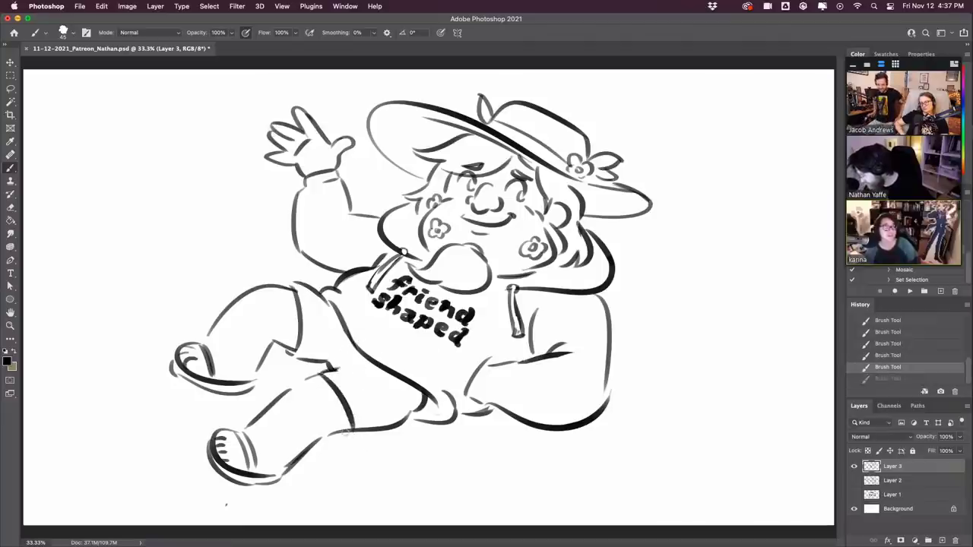
pyautogui.moveTo(346, 432); pyautogui.dragTo(411, 415)
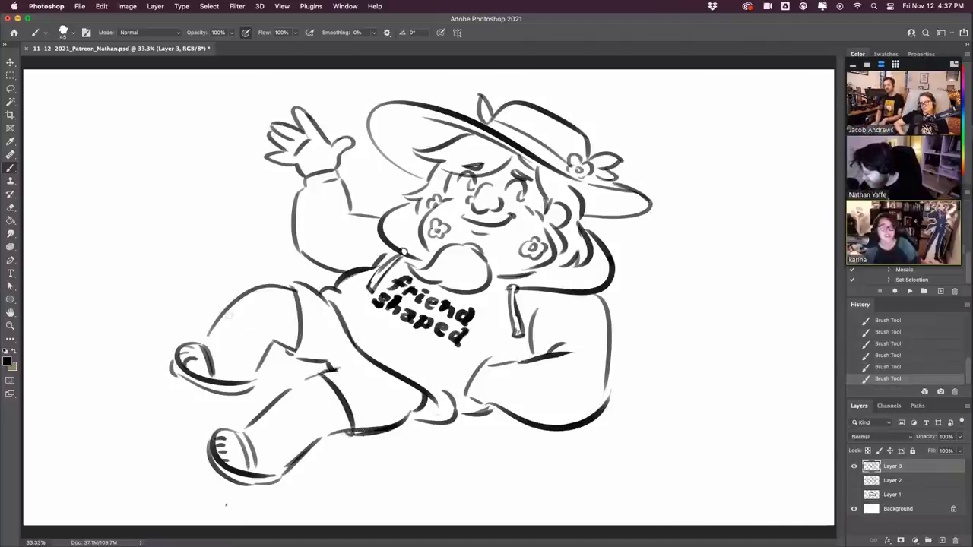
# - Add short tick marks across the shin and calf outlines of both legs
pyautogui.moveTo(217, 318); pyautogui.dragTo(231, 307)
pyautogui.moveTo(305, 454); pyautogui.dragTo(322, 440)
pyautogui.moveTo(254, 416); pyautogui.dragTo(315, 373)
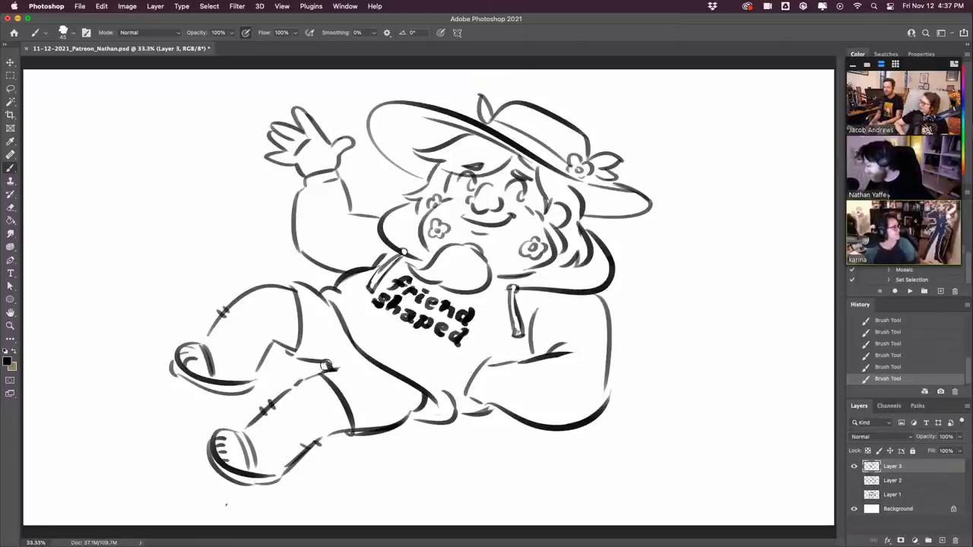
# - Erase the bent arm beside the torso, including its outer contour, and draw a new curved sleeve-end line by the belly
pyautogui.moveTo(537, 313)
pyautogui.mouseDown()
pyautogui.moveTo(534, 348)
pyautogui.moveTo(541, 333)
pyautogui.mouseUp()
pyautogui.moveTo(500, 365)
pyautogui.mouseDown()
pyautogui.moveTo(529, 365)
pyautogui.moveTo(504, 363)
pyautogui.moveTo(473, 401)
pyautogui.mouseUp()
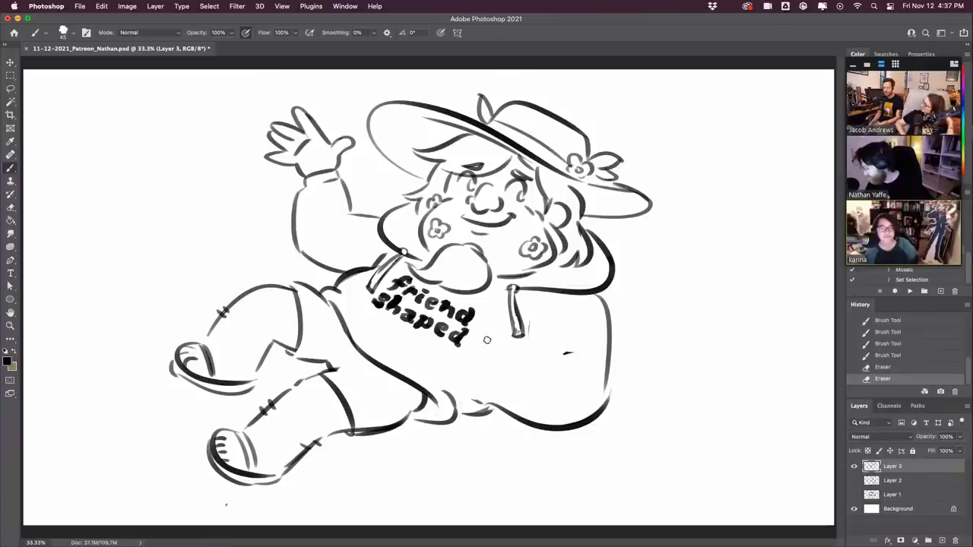
pyautogui.moveTo(488, 340); pyautogui.dragTo(464, 388)
pyautogui.moveTo(616, 323)
pyautogui.mouseDown()
pyautogui.moveTo(567, 355)
pyautogui.moveTo(608, 347)
pyautogui.moveTo(578, 430)
pyautogui.moveTo(608, 426)
pyautogui.moveTo(540, 429)
pyautogui.mouseUp()
pyautogui.moveTo(531, 351); pyautogui.dragTo(585, 314)
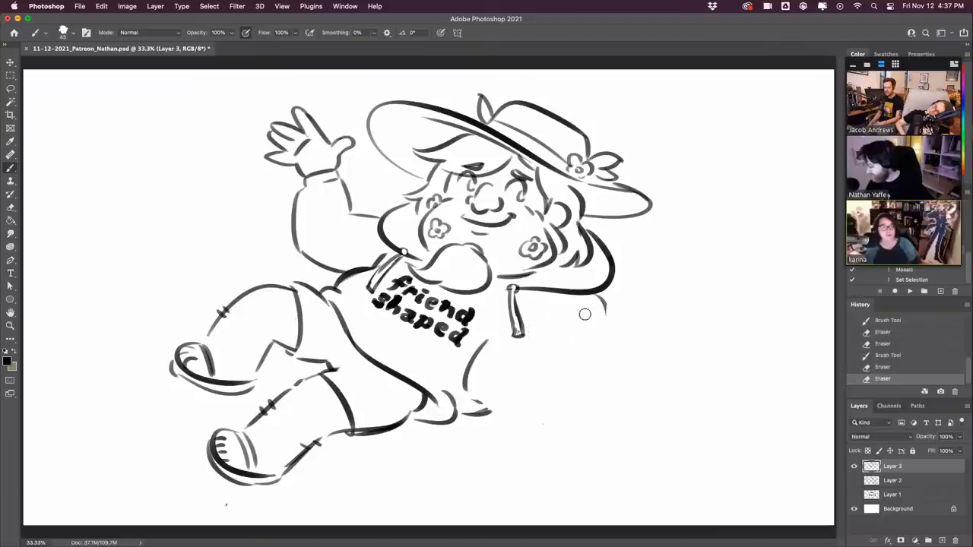
# - Redraw the bent arm's outer contour from the shoulder down, plus its inner line and the top of the forearm
pyautogui.moveTo(593, 300); pyautogui.dragTo(577, 394)
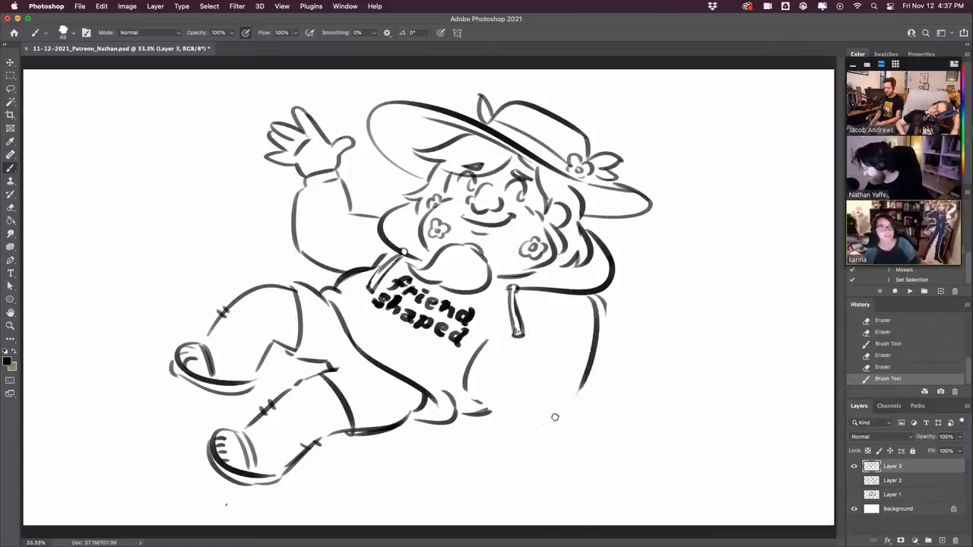
pyautogui.moveTo(485, 351)
pyautogui.mouseDown()
pyautogui.moveTo(558, 362)
pyautogui.moveTo(539, 302)
pyautogui.mouseUp()
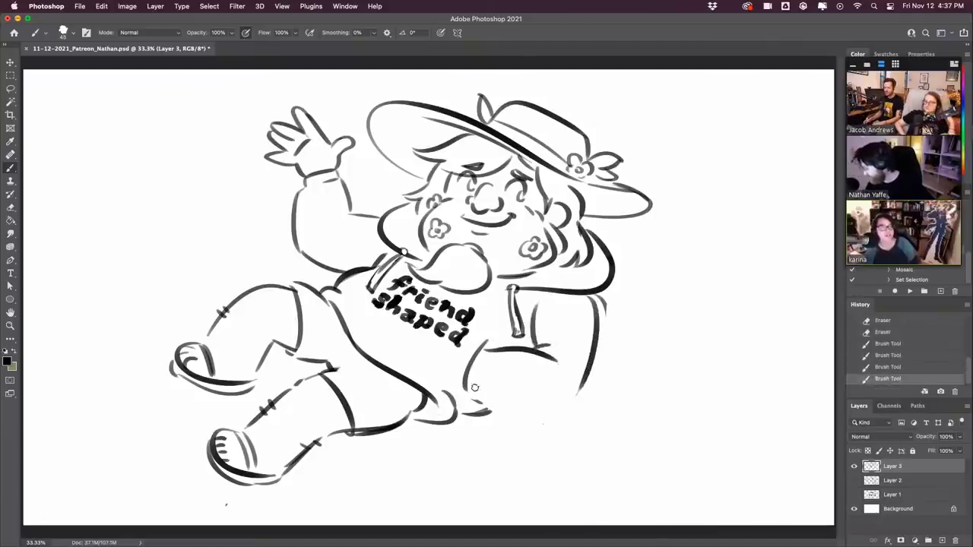
pyautogui.moveTo(475, 388); pyautogui.dragTo(569, 405)
pyautogui.press('super+z')
pyautogui.moveTo(480, 392)
pyautogui.mouseDown()
pyautogui.moveTo(562, 381)
pyautogui.moveTo(479, 387)
pyautogui.moveTo(573, 402)
pyautogui.mouseUp()
pyautogui.press('super+z')
pyautogui.press('super+z')
# - Draw the rounded underside of the bent forearm up to the elbow and add ribbed cuffs to both sleeves
pyautogui.moveTo(470, 383)
pyautogui.mouseDown()
pyautogui.moveTo(576, 402)
pyautogui.moveTo(599, 320)
pyautogui.mouseUp()
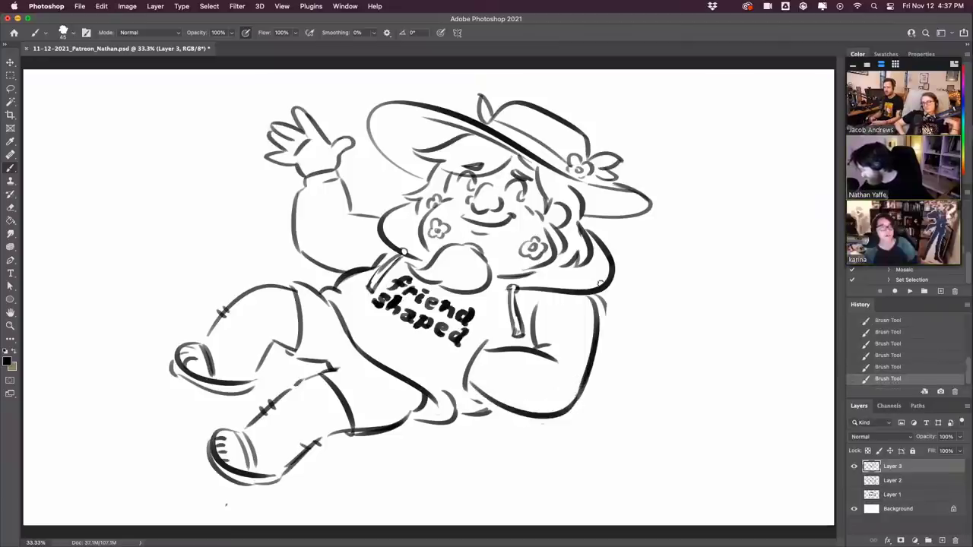
pyautogui.moveTo(490, 353)
pyautogui.mouseDown()
pyautogui.moveTo(479, 386)
pyautogui.moveTo(480, 375)
pyautogui.mouseUp()
pyautogui.moveTo(476, 360); pyautogui.dragTo(486, 361)
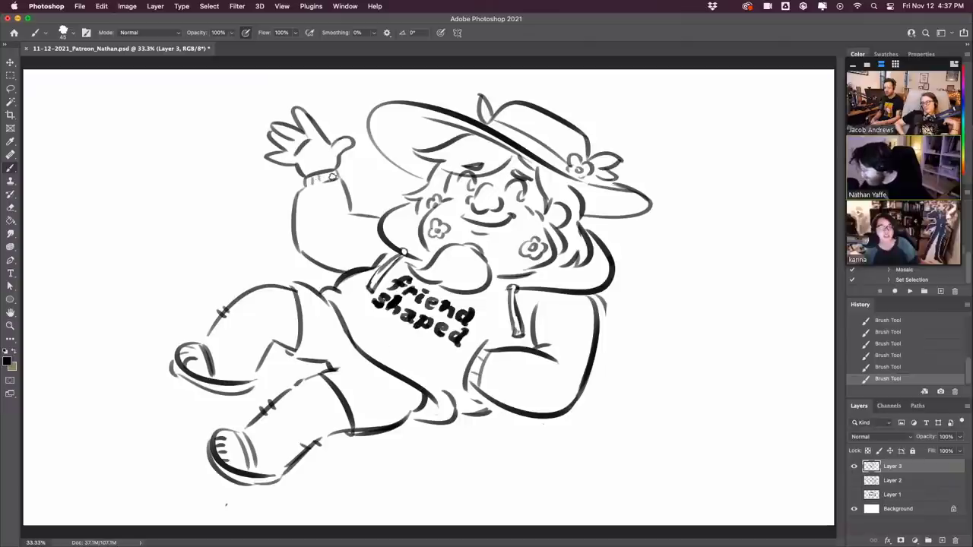
# - Add an inner contour line along the shirt's belly edge and hem, and erase the stray line outside the shoulder
pyautogui.moveTo(350, 309)
pyautogui.mouseDown()
pyautogui.moveTo(427, 374)
pyautogui.moveTo(454, 420)
pyautogui.mouseUp()
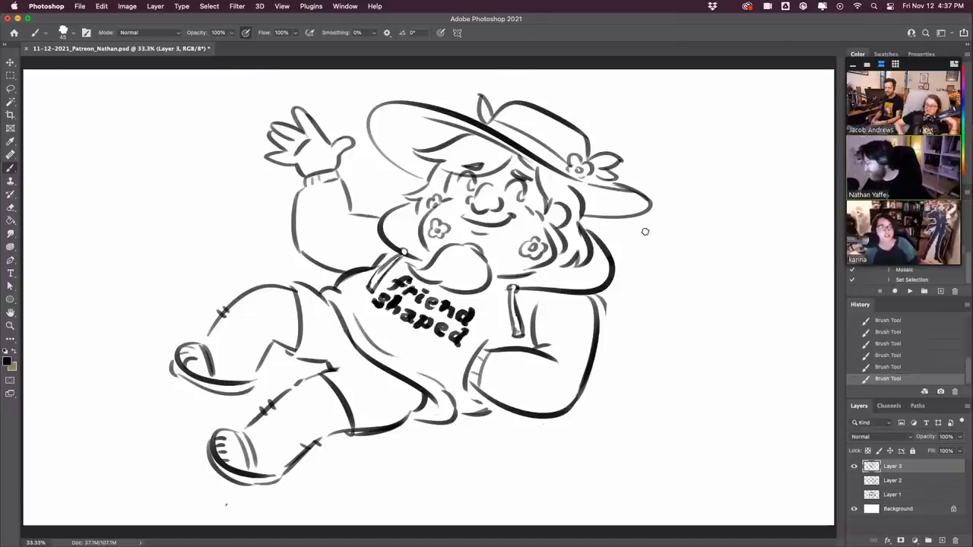
pyautogui.press('e')
pyautogui.moveTo(602, 296); pyautogui.dragTo(613, 327)
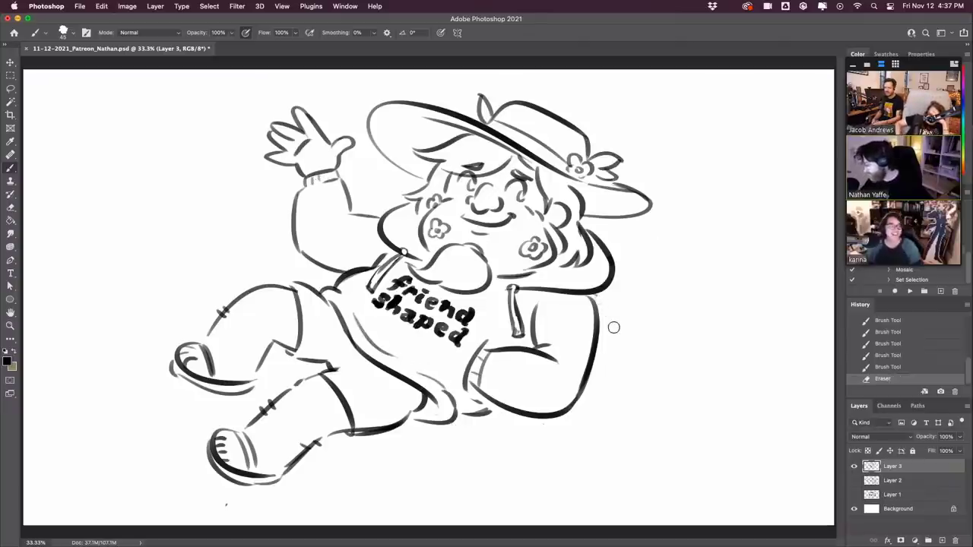
# - Add small marks on the cheek, shading strokes along the beard's lower edge and extra strands in the hair
pyautogui.moveTo(452, 205); pyautogui.dragTo(460, 202)
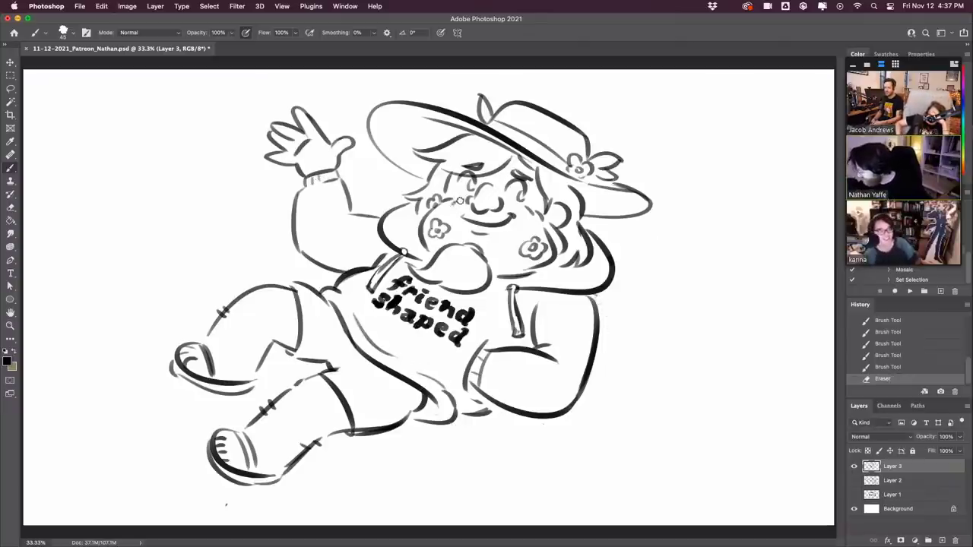
pyautogui.moveTo(460, 285)
pyautogui.mouseDown()
pyautogui.moveTo(475, 242)
pyautogui.moveTo(500, 268)
pyautogui.moveTo(541, 272)
pyautogui.mouseUp()
pyautogui.moveTo(541, 271); pyautogui.dragTo(556, 258)
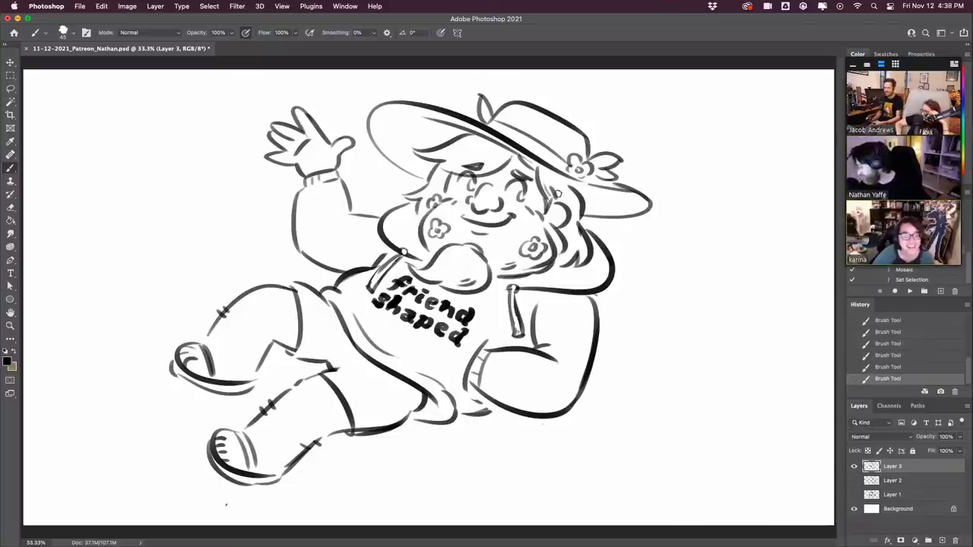
pyautogui.moveTo(452, 152); pyautogui.dragTo(467, 154)
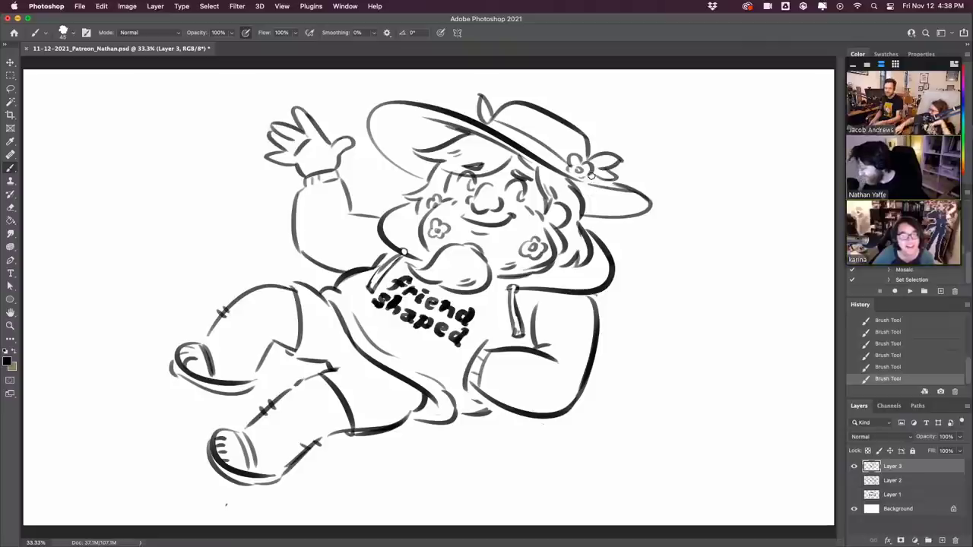
# - Reinforce the outlines of the raised sleeve and lower legs, and rework the thigh line where it meets the shirt hem
pyautogui.moveTo(352, 215); pyautogui.dragTo(347, 181)
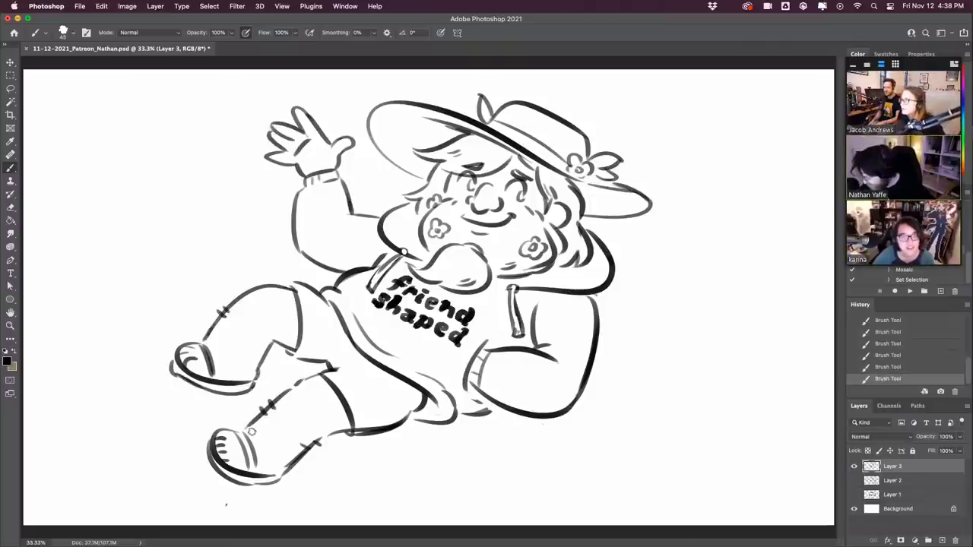
pyautogui.moveTo(274, 476); pyautogui.dragTo(302, 454)
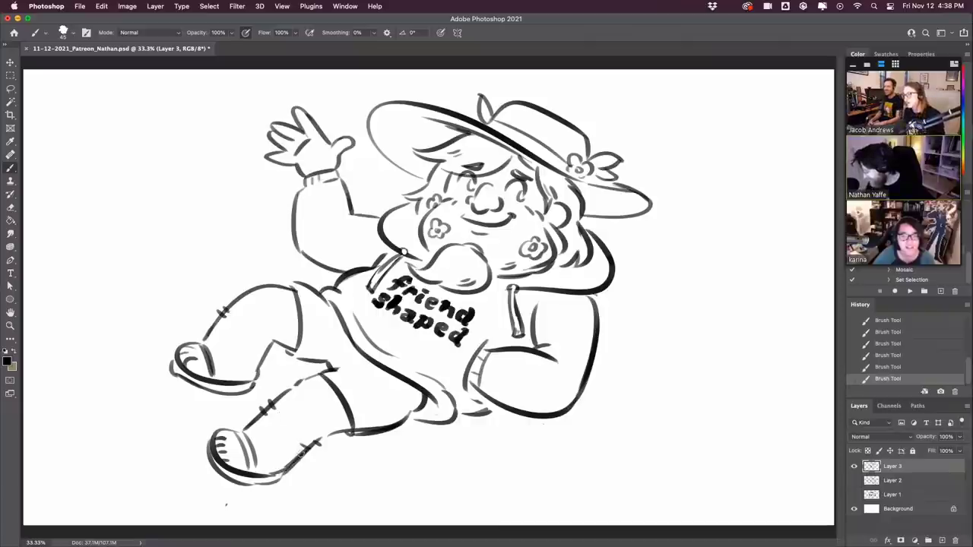
pyautogui.moveTo(427, 404)
pyautogui.mouseDown()
pyautogui.moveTo(406, 422)
pyautogui.moveTo(424, 397)
pyautogui.mouseUp()
pyautogui.press('super+z')
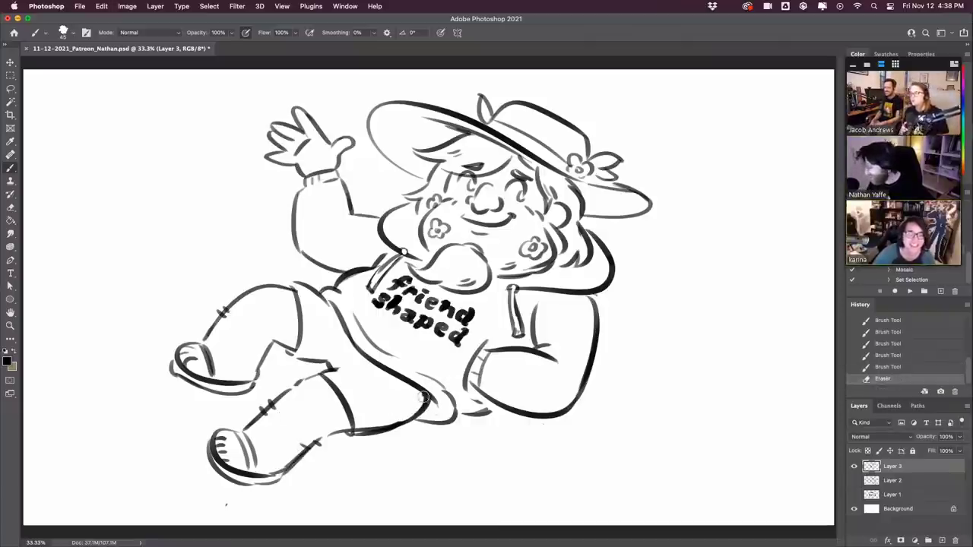
pyautogui.moveTo(341, 357); pyautogui.dragTo(333, 339)
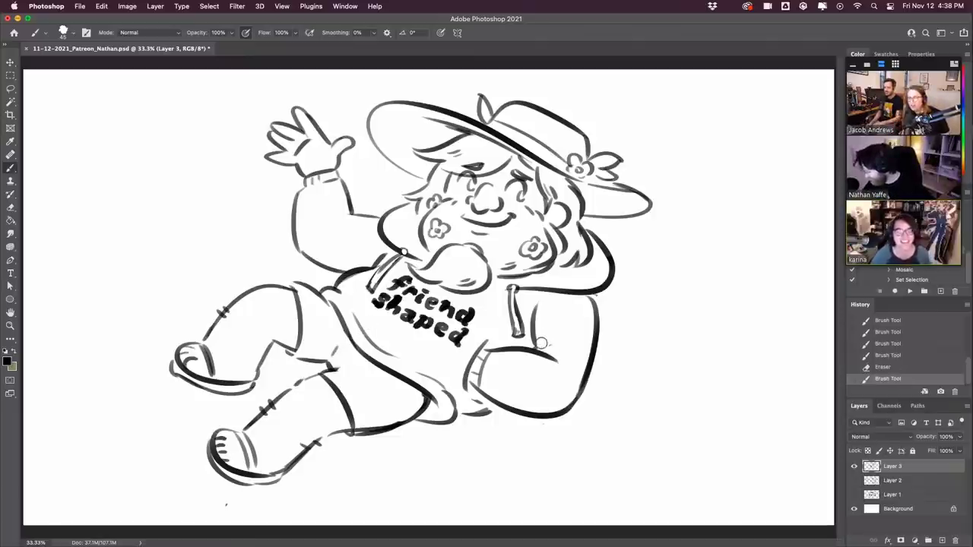
# - Erase the bent arm's inner sleeve line and redraw it with a short crease above the forearm
pyautogui.moveTo(540, 343); pyautogui.dragTo(537, 305)
pyautogui.moveTo(534, 351); pyautogui.dragTo(552, 349)
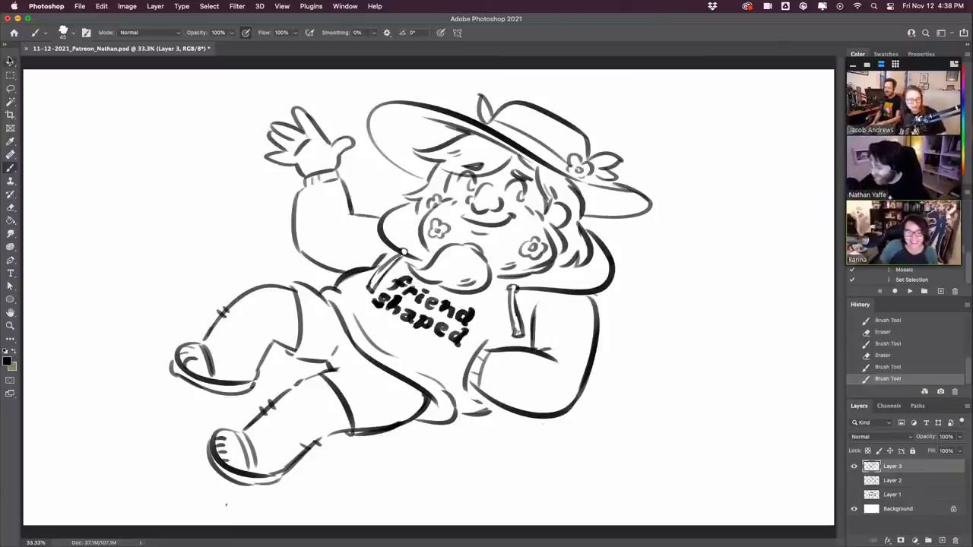
# - Move the whole character sketch slightly to the right on the canvas
pyautogui.click(10, 61)
pyautogui.moveTo(541, 271)
pyautogui.mouseDown()
pyautogui.moveTo(567, 269)
pyautogui.moveTo(590, 285)
pyautogui.moveTo(587, 295)
pyautogui.mouseUp()
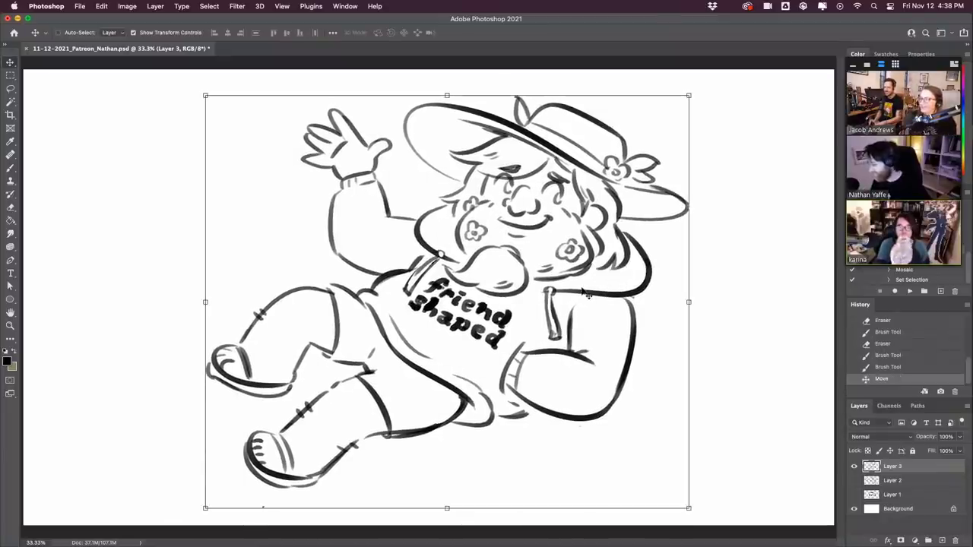
# - Dab small clusters of short grass marks on the empty ground behind the raised arm and beyond the bent elbow
pyautogui.click(10, 167)
pyautogui.click(266, 242)
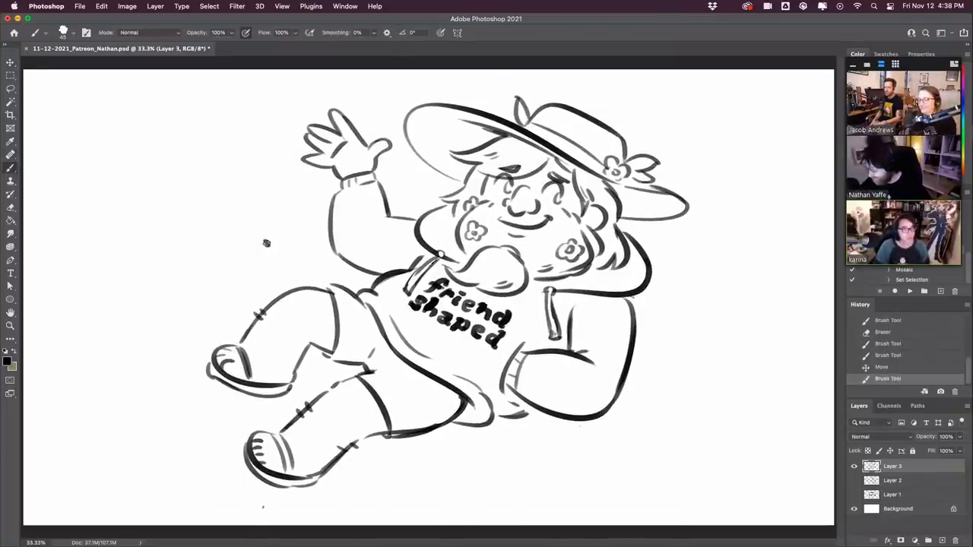
pyautogui.click(272, 241)
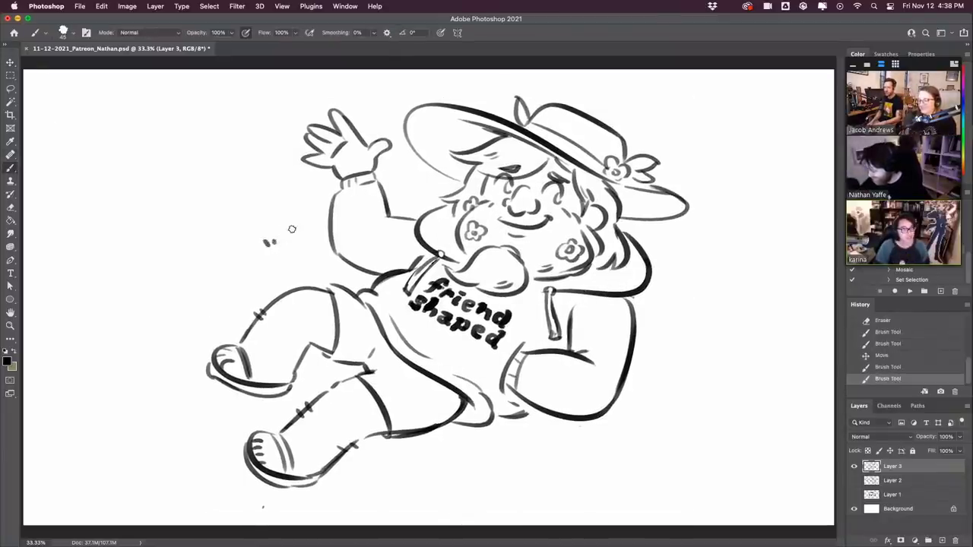
pyautogui.click(687, 439)
pyautogui.click(697, 437)
pyautogui.click(729, 423)
pyautogui.click(739, 425)
pyautogui.click(751, 425)
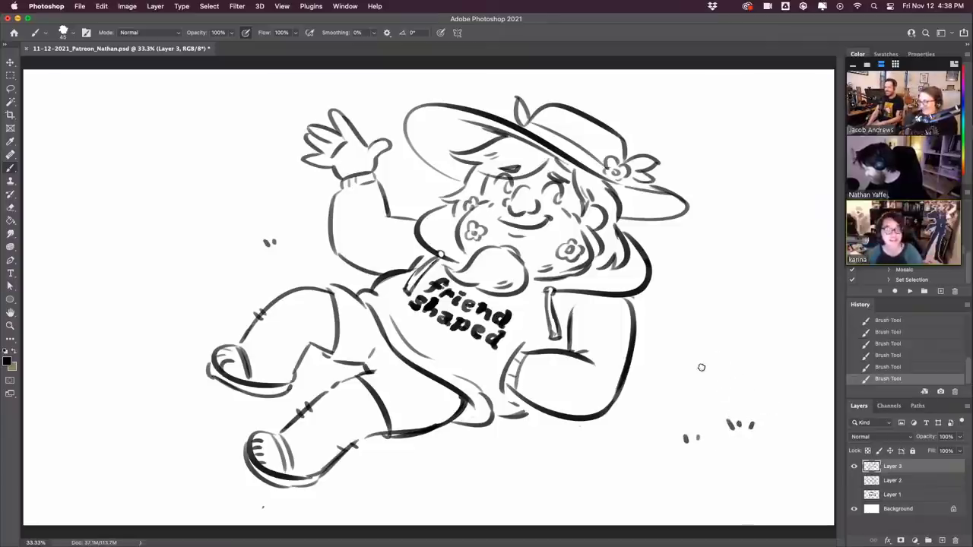
# - Draw two small five-petal flowers, one with a pair of leaves, and scatter short grass marks on the ground beyond the bent elbow
pyautogui.moveTo(717, 353)
pyautogui.mouseDown()
pyautogui.moveTo(731, 367)
pyautogui.moveTo(728, 352)
pyautogui.moveTo(713, 383)
pyautogui.moveTo(697, 385)
pyautogui.moveTo(733, 391)
pyautogui.mouseUp()
pyautogui.moveTo(698, 305); pyautogui.dragTo(699, 308)
pyautogui.moveTo(706, 303); pyautogui.dragTo(733, 306)
pyautogui.moveTo(723, 255); pyautogui.dragTo(738, 260)
pyautogui.moveTo(786, 342); pyautogui.dragTo(796, 345)
pyautogui.moveTo(775, 298)
pyautogui.mouseDown()
pyautogui.moveTo(794, 308)
pyautogui.moveTo(791, 293)
pyautogui.moveTo(785, 304)
pyautogui.mouseUp()
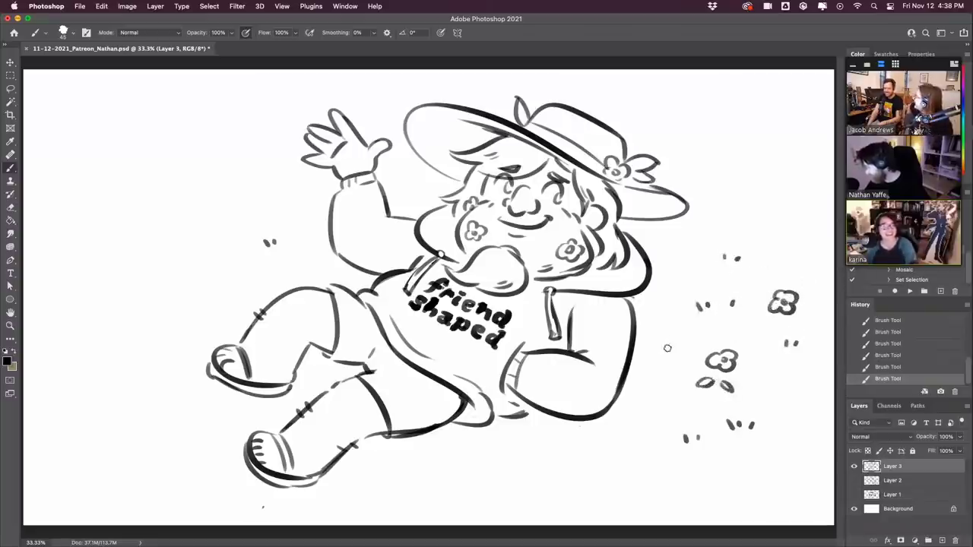
# - Draw a small flower with grass marks behind the bent knee, and dab a row of grass marks below the shirt hem
pyautogui.moveTo(138, 294)
pyautogui.mouseDown()
pyautogui.moveTo(158, 305)
pyautogui.moveTo(168, 293)
pyautogui.moveTo(154, 293)
pyautogui.moveTo(189, 296)
pyautogui.moveTo(185, 269)
pyautogui.mouseUp()
pyautogui.moveTo(194, 265); pyautogui.dragTo(192, 268)
pyautogui.moveTo(252, 276); pyautogui.dragTo(256, 279)
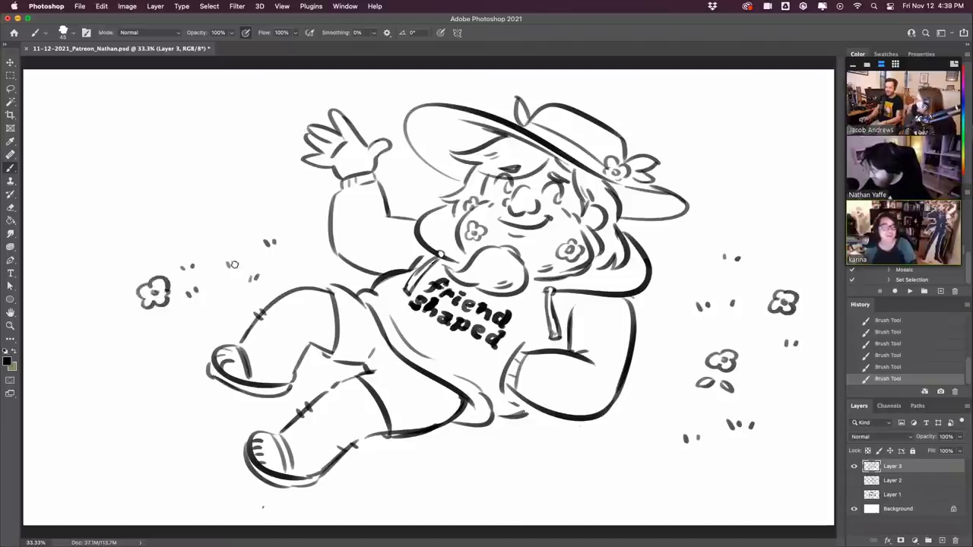
pyautogui.moveTo(531, 466); pyautogui.dragTo(532, 470)
pyautogui.moveTo(542, 465); pyautogui.dragTo(562, 468)
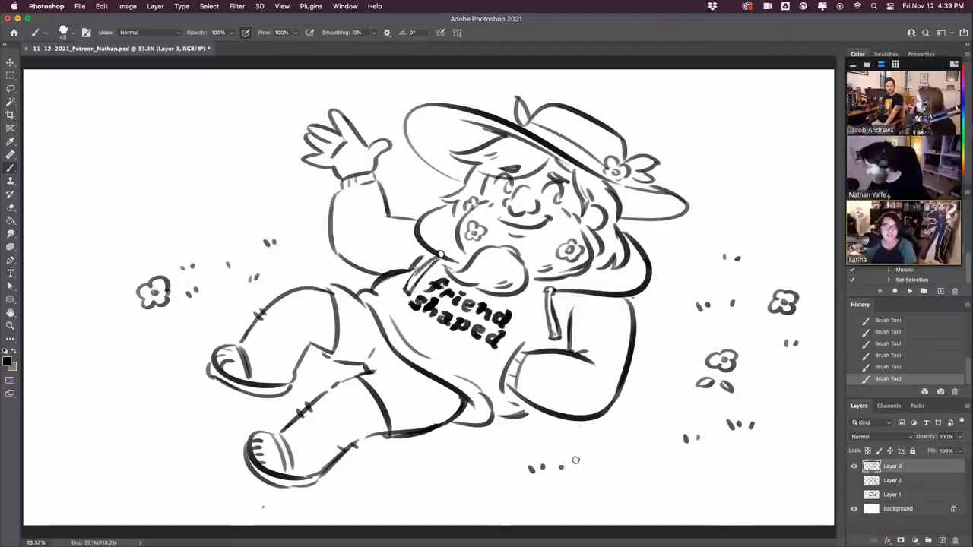
# - Draw loose leaves on the ground around the bent elbow and add a pair of grass marks behind the shoulder
pyautogui.moveTo(665, 245); pyautogui.dragTo(677, 246)
pyautogui.moveTo(644, 419)
pyautogui.mouseDown()
pyautogui.moveTo(624, 436)
pyautogui.moveTo(660, 410)
pyautogui.mouseUp()
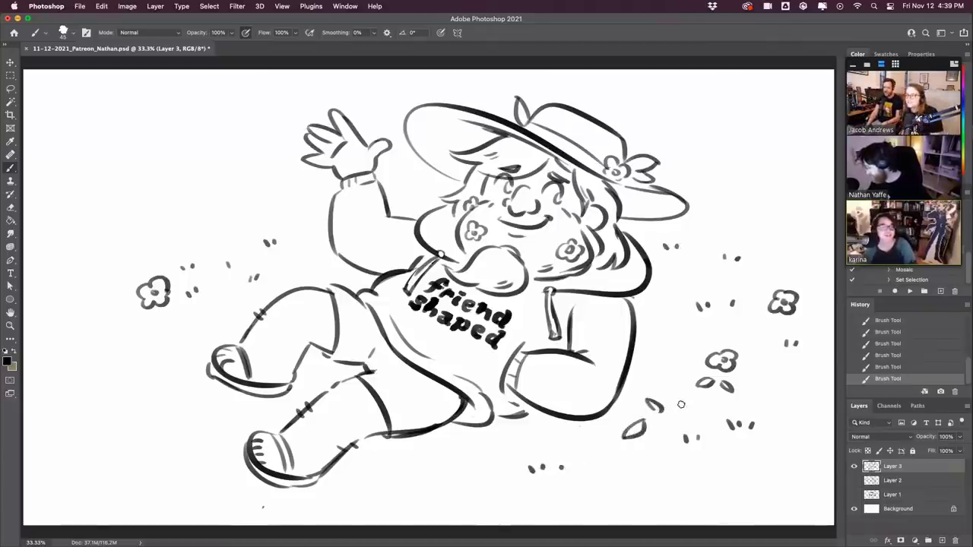
pyautogui.moveTo(803, 400); pyautogui.dragTo(795, 395)
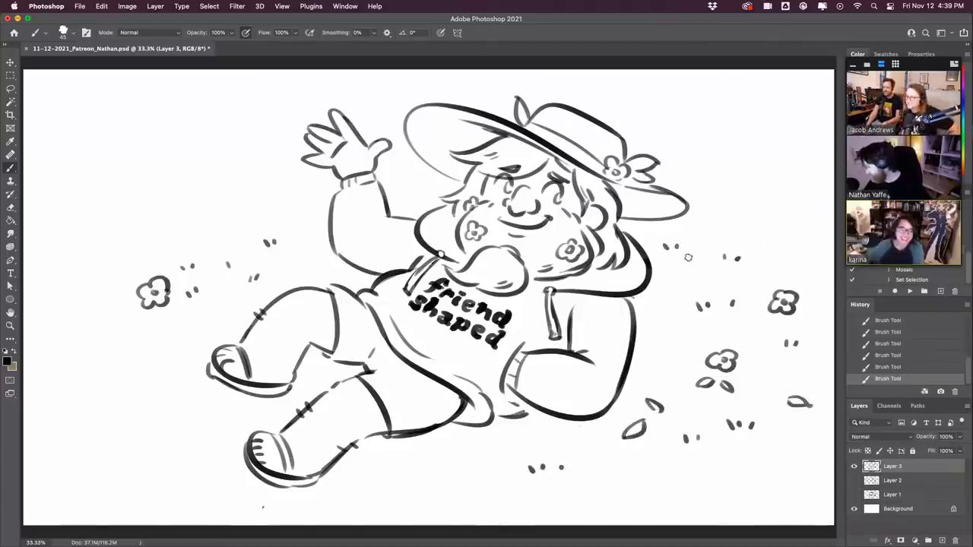
# - Draw two flowers beside the raised sleeve, one with leaves, and dab grass marks in front of the upper sandal
pyautogui.moveTo(306, 233); pyautogui.dragTo(289, 203)
pyautogui.moveTo(233, 220)
pyautogui.mouseDown()
pyautogui.moveTo(226, 207)
pyautogui.moveTo(246, 221)
pyautogui.moveTo(254, 216)
pyautogui.moveTo(239, 216)
pyautogui.moveTo(258, 203)
pyautogui.moveTo(234, 210)
pyautogui.mouseUp()
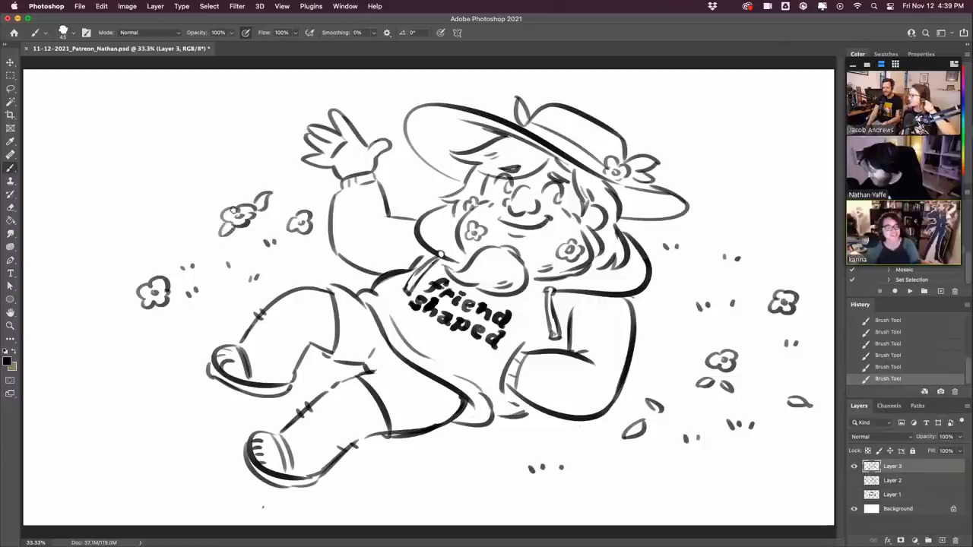
pyautogui.moveTo(153, 360); pyautogui.dragTo(166, 361)
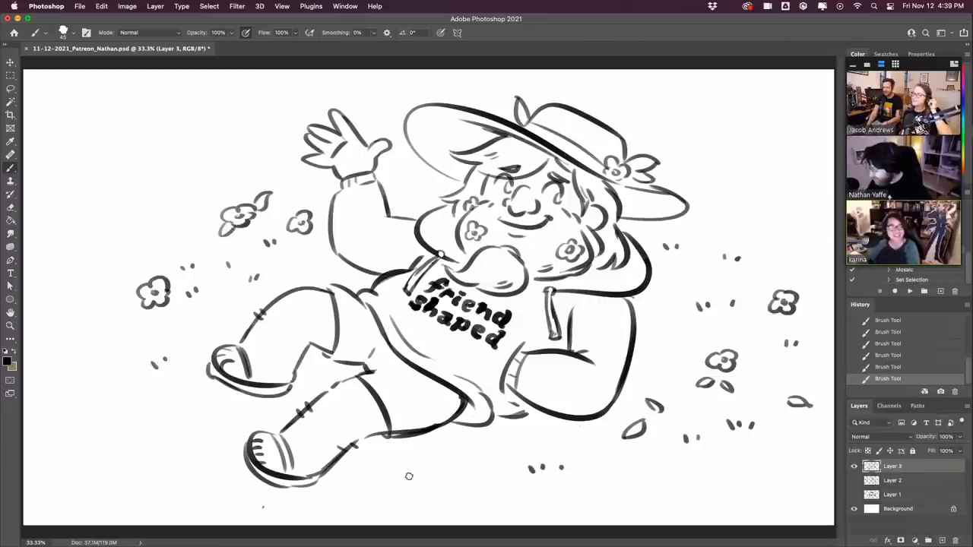
# - Dab short grass marks along the ground beneath the character, from beside the lower sandal across to the bent elbow
pyautogui.moveTo(408, 478); pyautogui.dragTo(410, 483)
pyautogui.moveTo(420, 479); pyautogui.dragTo(440, 484)
pyautogui.moveTo(580, 440); pyautogui.dragTo(592, 446)
pyautogui.moveTo(661, 483)
pyautogui.mouseDown()
pyautogui.moveTo(664, 469)
pyautogui.moveTo(678, 471)
pyautogui.moveTo(654, 483)
pyautogui.moveTo(684, 459)
pyautogui.mouseUp()
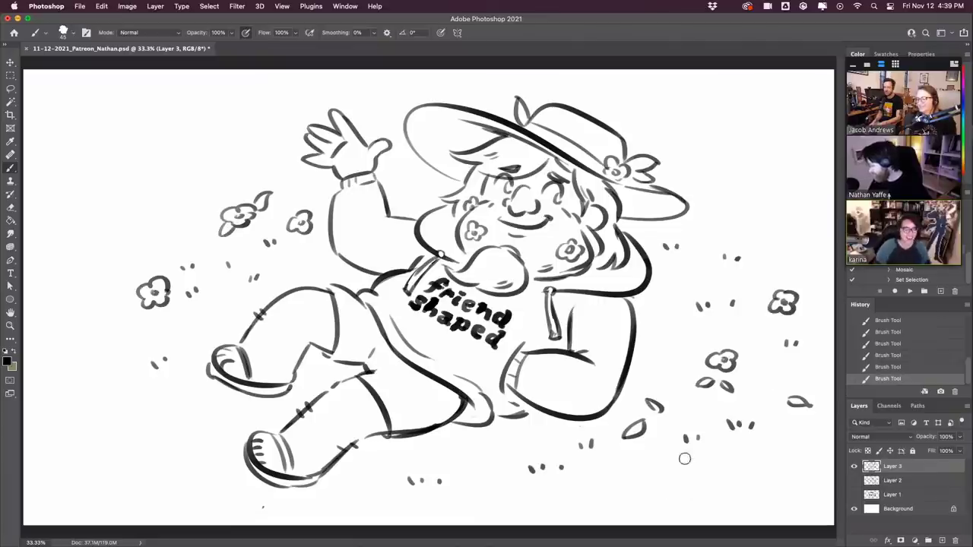
pyautogui.moveTo(198, 456); pyautogui.dragTo(221, 457)
pyautogui.moveTo(350, 475); pyautogui.dragTo(353, 481)
pyautogui.moveTo(362, 473); pyautogui.dragTo(377, 481)
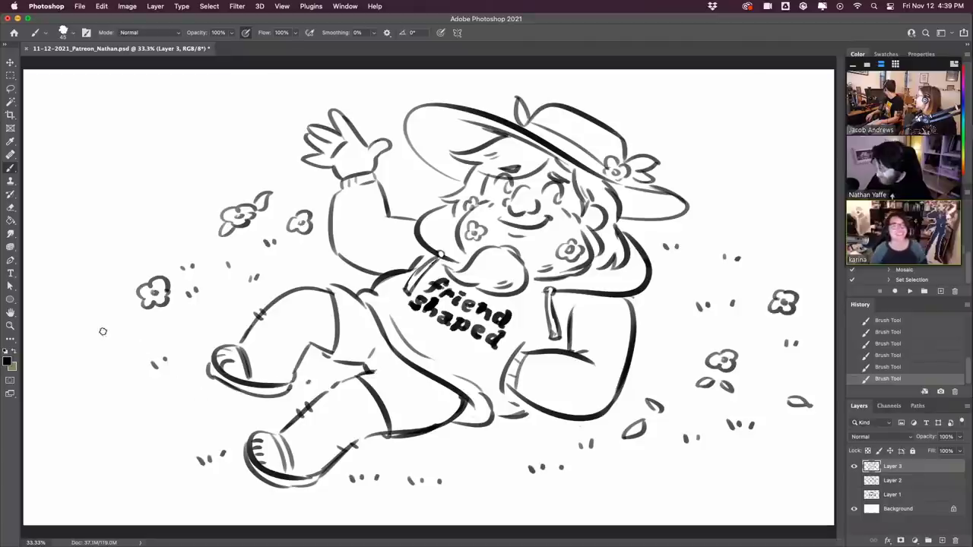
# - Draw a leafed flower, two loose leaves and a pair of grass marks on the empty ground beyond the sandals
pyautogui.moveTo(102, 330); pyautogui.dragTo(104, 336)
pyautogui.moveTo(111, 329); pyautogui.dragTo(113, 335)
pyautogui.moveTo(117, 414)
pyautogui.mouseDown()
pyautogui.moveTo(138, 427)
pyautogui.moveTo(152, 407)
pyautogui.moveTo(126, 405)
pyautogui.moveTo(162, 427)
pyautogui.mouseUp()
pyautogui.moveTo(102, 273); pyautogui.dragTo(129, 269)
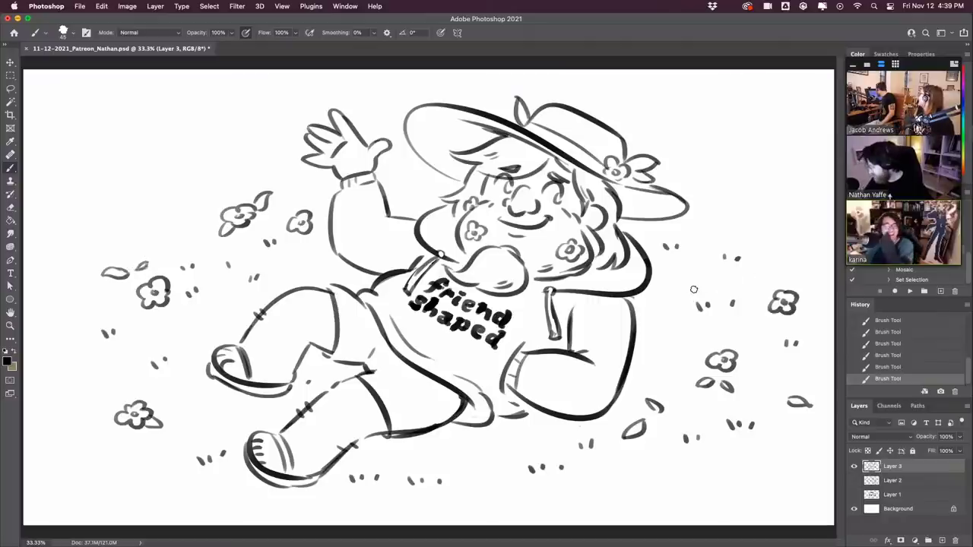
# - Fill the remaining gaps around the character with two small leaves and scattered clusters of short grass marks
pyautogui.moveTo(681, 287); pyautogui.dragTo(733, 277)
pyautogui.moveTo(727, 222); pyautogui.dragTo(727, 225)
pyautogui.moveTo(736, 222); pyautogui.dragTo(784, 241)
pyautogui.moveTo(790, 238); pyautogui.dragTo(790, 241)
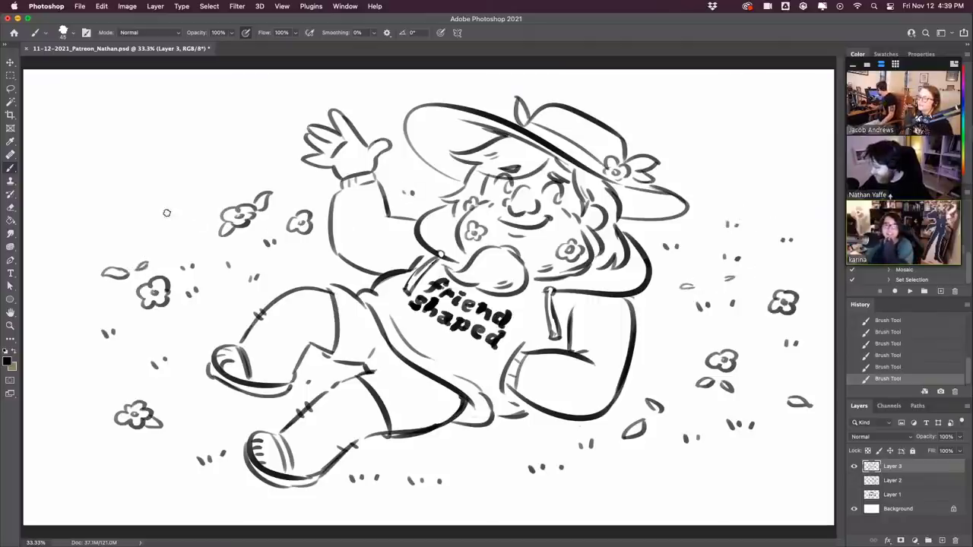
pyautogui.moveTo(168, 215); pyautogui.dragTo(168, 217)
pyautogui.moveTo(176, 214); pyautogui.dragTo(191, 212)
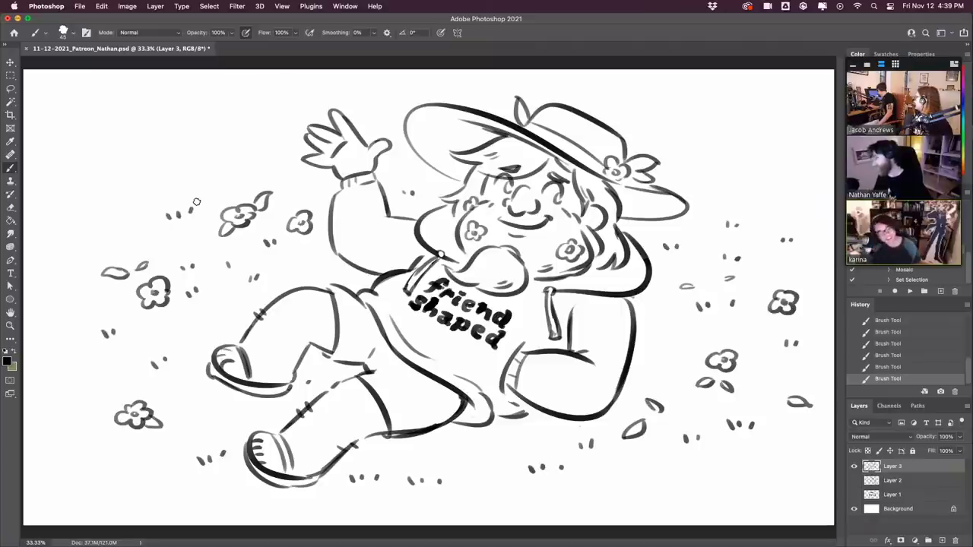
pyautogui.moveTo(471, 450); pyautogui.dragTo(492, 452)
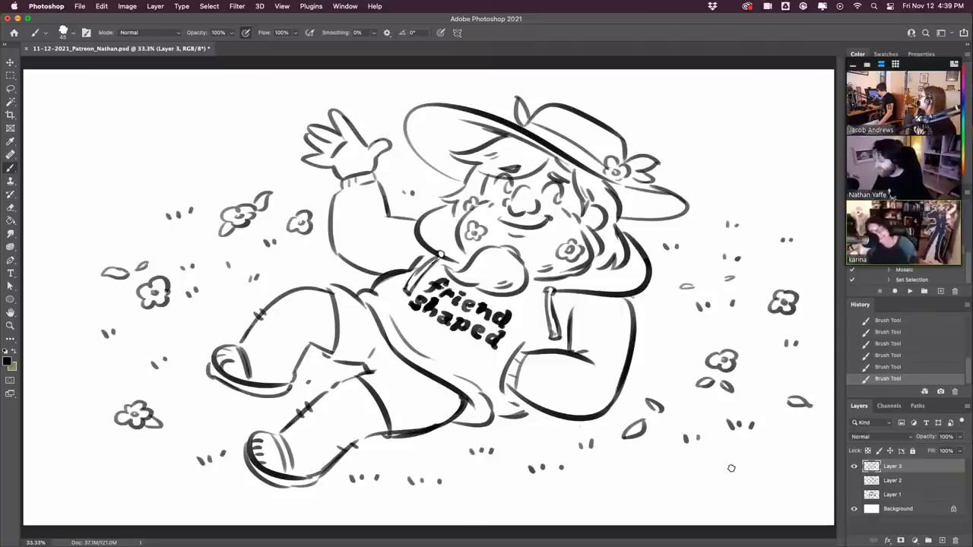
pyautogui.moveTo(72, 440); pyautogui.dragTo(72, 443)
pyautogui.moveTo(78, 439); pyautogui.dragTo(93, 445)
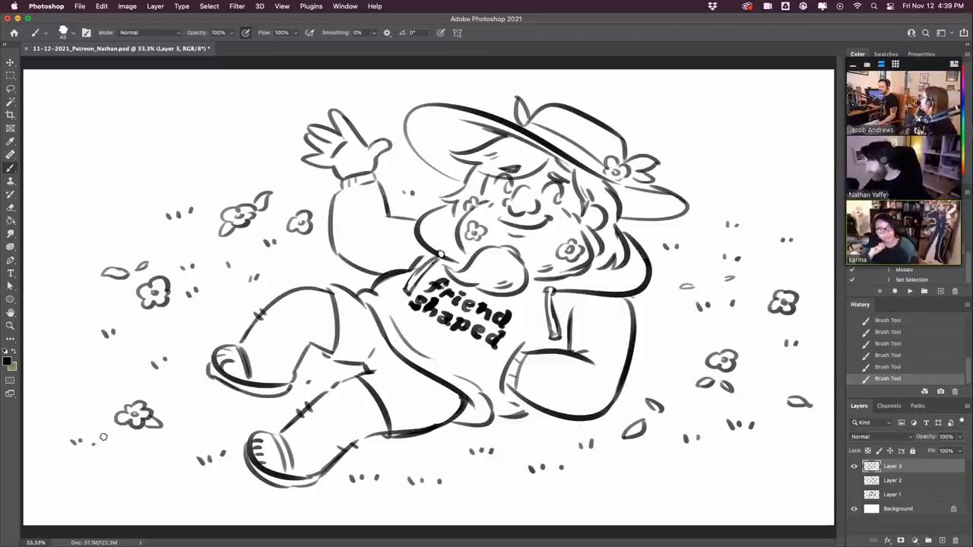
# - Draw a small flower on the tip of the beard and reinforce the grass marks behind the bent knee
pyautogui.moveTo(493, 266)
pyautogui.mouseDown()
pyautogui.moveTo(504, 269)
pyautogui.moveTo(498, 279)
pyautogui.moveTo(505, 272)
pyautogui.mouseUp()
pyautogui.moveTo(497, 272); pyautogui.dragTo(499, 274)
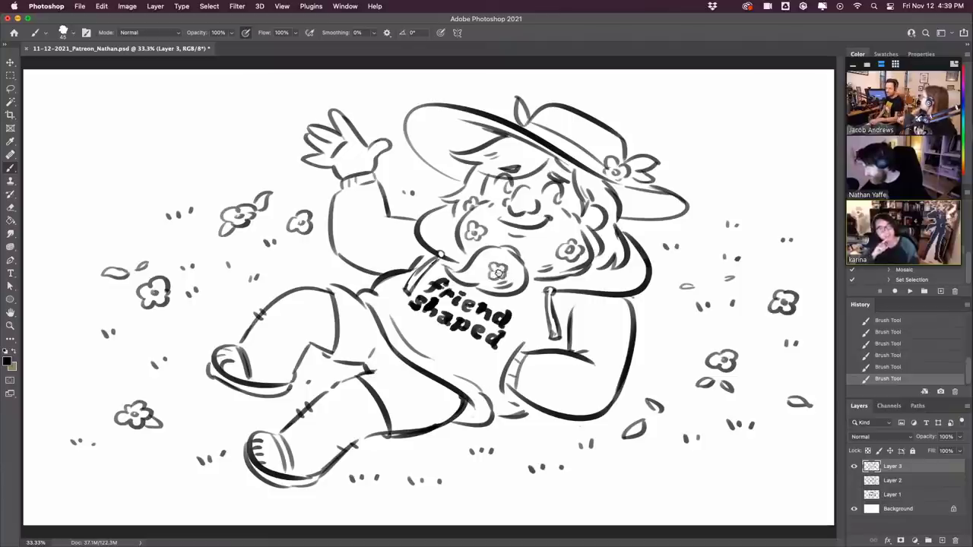
pyautogui.moveTo(257, 276); pyautogui.dragTo(256, 280)
pyautogui.moveTo(251, 278); pyautogui.dragTo(252, 280)
pyautogui.moveTo(228, 265); pyautogui.dragTo(230, 268)
pyautogui.moveTo(196, 288); pyautogui.dragTo(195, 292)
pyautogui.moveTo(188, 292); pyautogui.dragTo(190, 296)
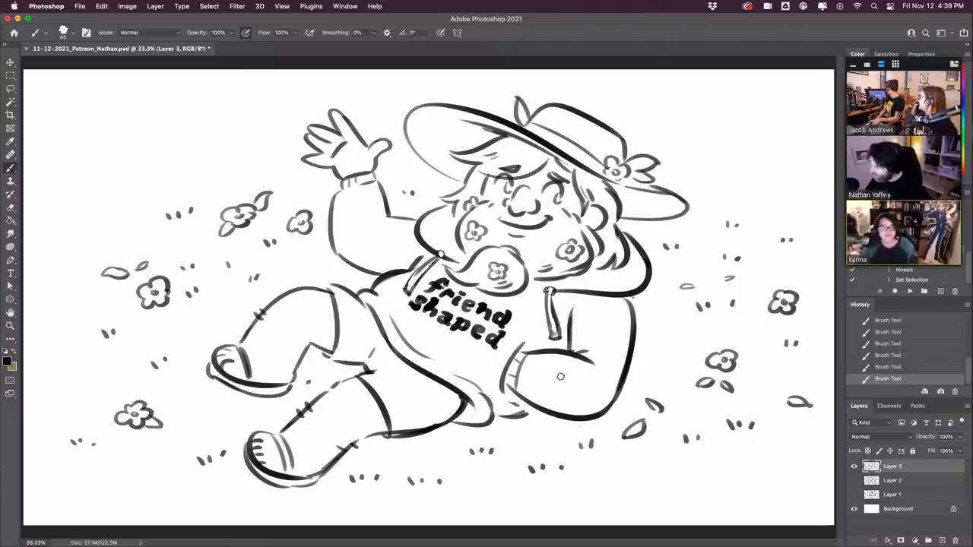
# - Thicken the eyebrow nearest the ear and the hat brim's outer tip, comparing the brim with and without its last stroke
pyautogui.moveTo(553, 167); pyautogui.dragTo(568, 178)
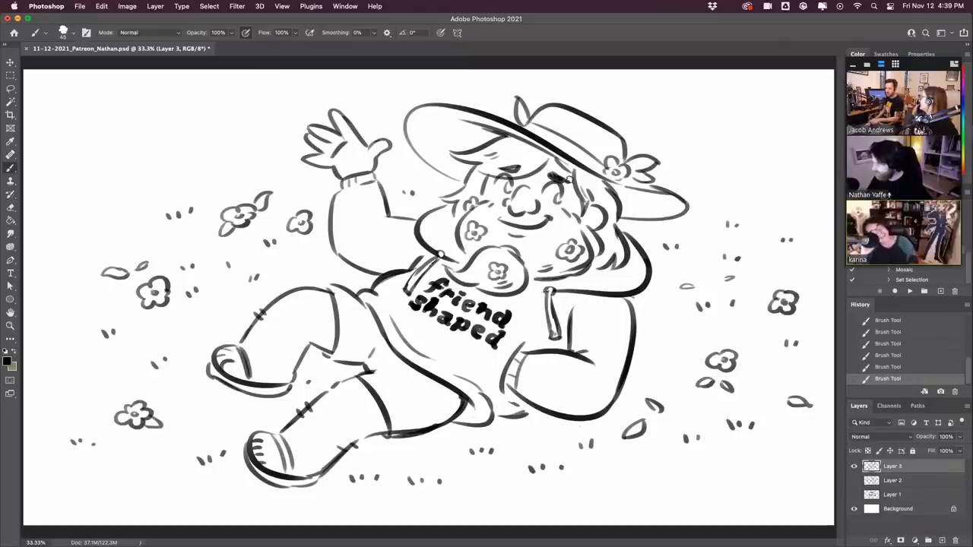
pyautogui.moveTo(673, 197)
pyautogui.mouseDown()
pyautogui.moveTo(683, 207)
pyautogui.moveTo(651, 192)
pyautogui.moveTo(689, 210)
pyautogui.mouseUp()
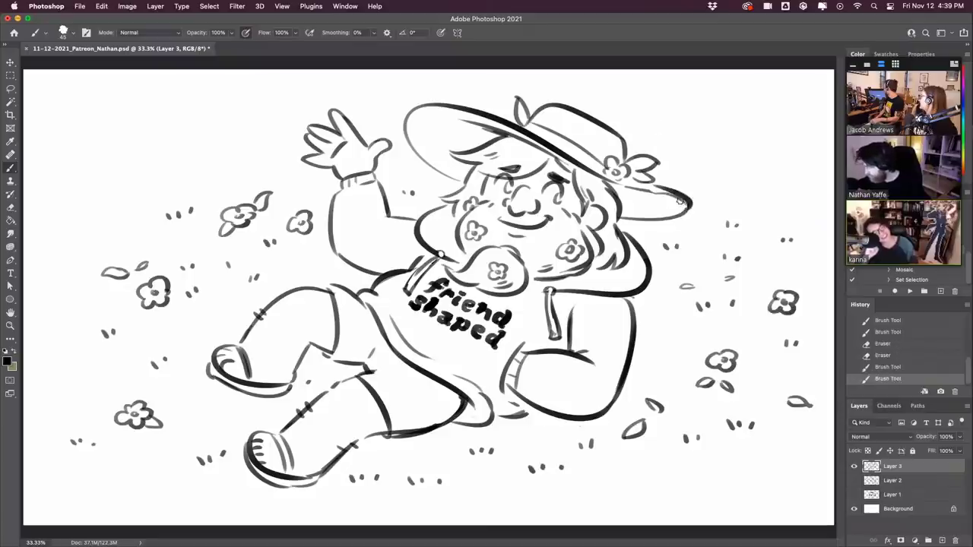
pyautogui.press('super+z')
pyautogui.press('super+shift+z')
pyautogui.press('super+z')
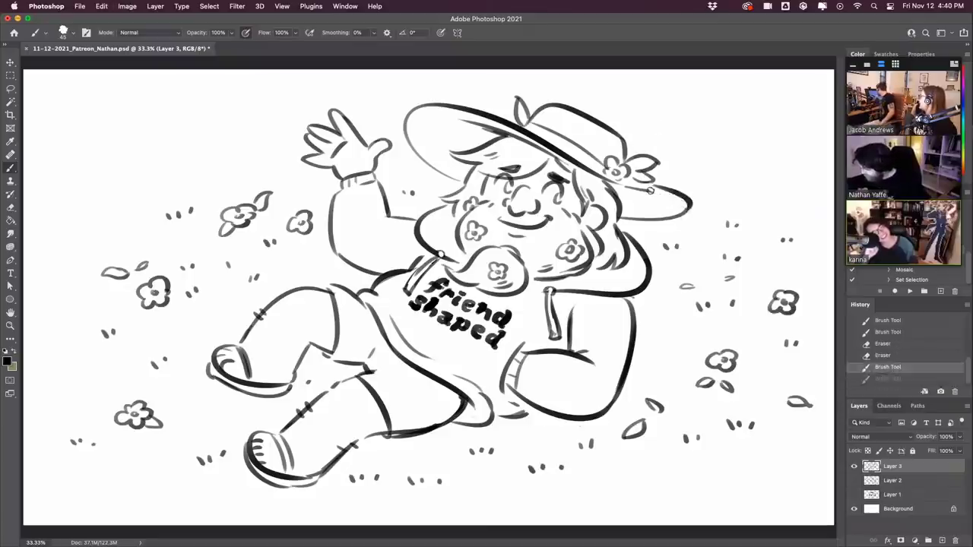
pyautogui.press('super+shift+z')
pyautogui.press('super+z')
pyautogui.press('super+shift+z')
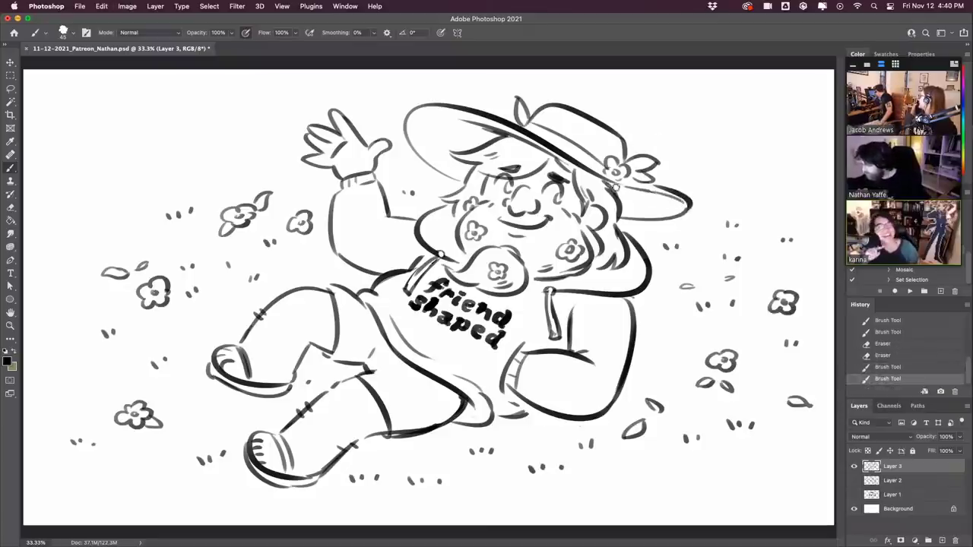
# - Thicken the brim line below the hat flower and turn the closed eyes into open ones with pupils
pyautogui.moveTo(609, 183); pyautogui.dragTo(620, 195)
pyautogui.moveTo(602, 178); pyautogui.dragTo(613, 185)
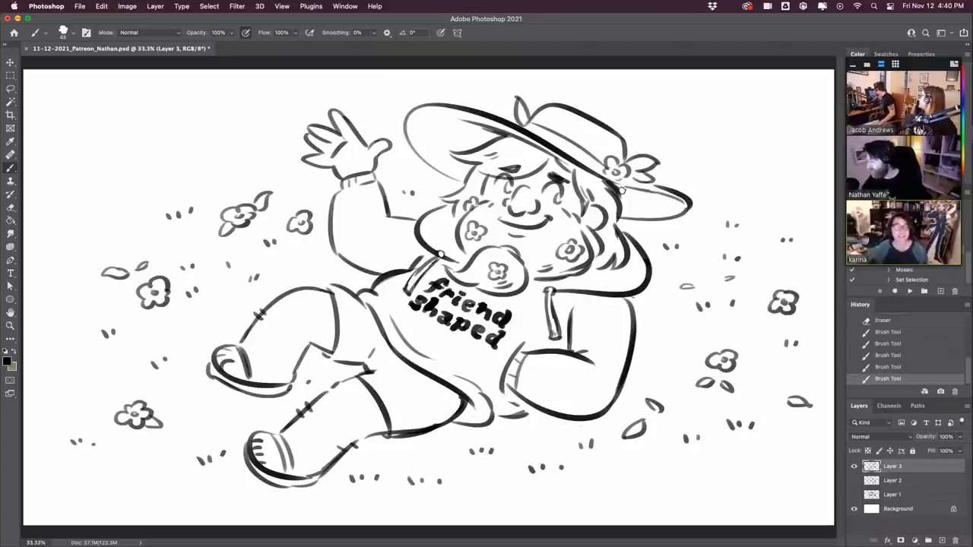
pyautogui.moveTo(495, 191); pyautogui.dragTo(562, 194)
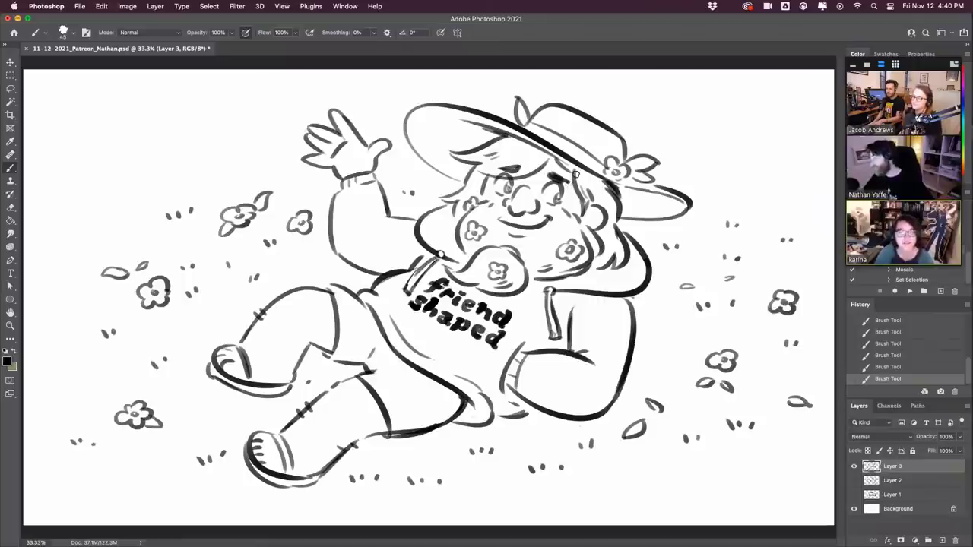
# - Draw three small four-pointed sparkles: above the waving hand, beside the bent arm and beyond the hat
pyautogui.moveTo(372, 91); pyautogui.dragTo(380, 108)
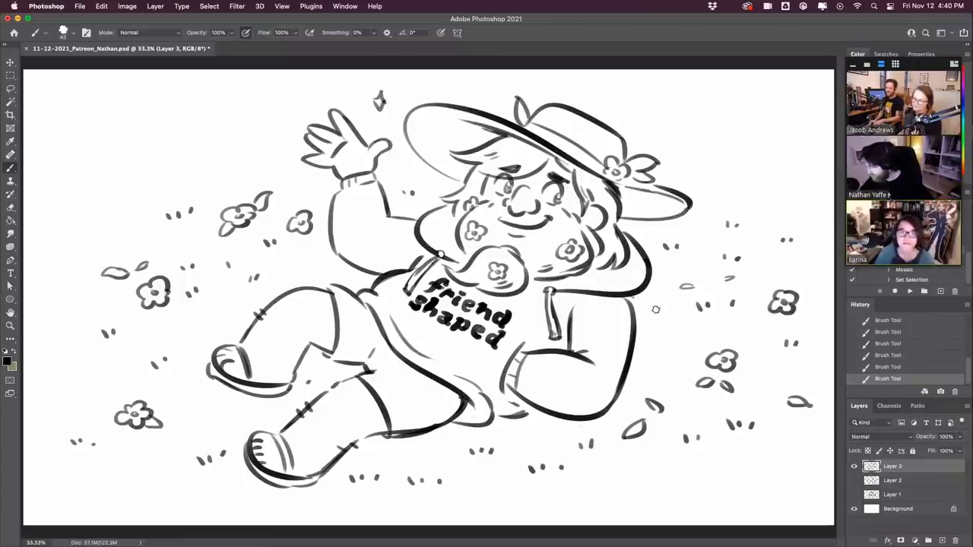
pyautogui.moveTo(657, 305)
pyautogui.mouseDown()
pyautogui.moveTo(669, 312)
pyautogui.moveTo(661, 320)
pyautogui.mouseUp()
pyautogui.moveTo(686, 138)
pyautogui.mouseDown()
pyautogui.moveTo(693, 152)
pyautogui.moveTo(706, 151)
pyautogui.mouseUp()
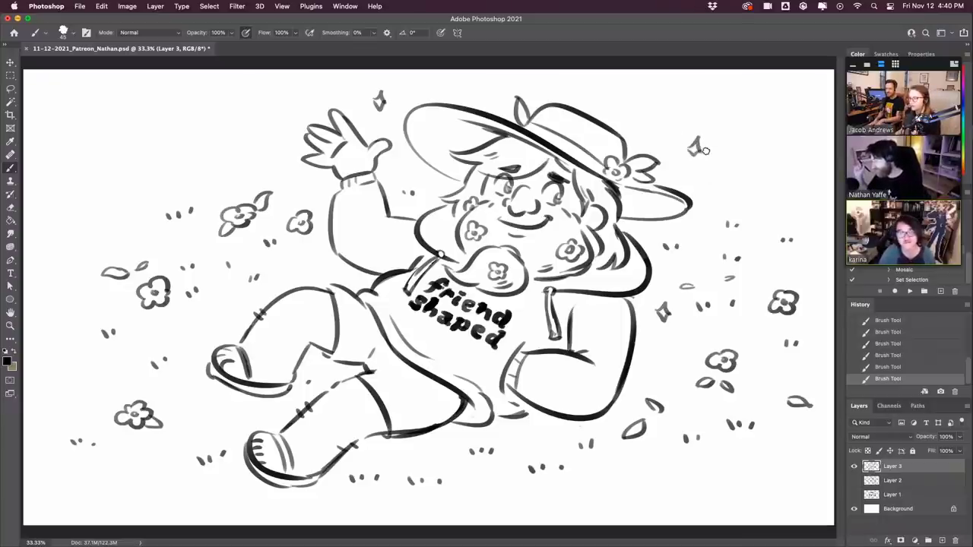
# - Lasso the waving hand, rotate it about 12.8° clockwise on the wrist, and clear the selection
pyautogui.click(11, 88)
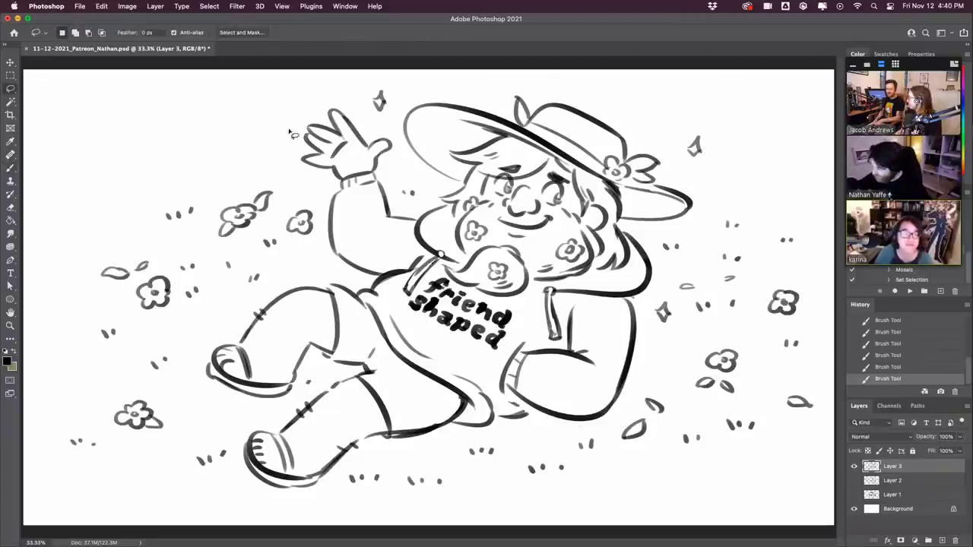
pyautogui.moveTo(289, 128)
pyautogui.mouseDown()
pyautogui.moveTo(339, 186)
pyautogui.moveTo(399, 165)
pyautogui.moveTo(371, 105)
pyautogui.moveTo(293, 119)
pyautogui.moveTo(289, 129)
pyautogui.mouseUp()
pyautogui.press('v')
pyautogui.moveTo(426, 119); pyautogui.dragTo(399, 134)
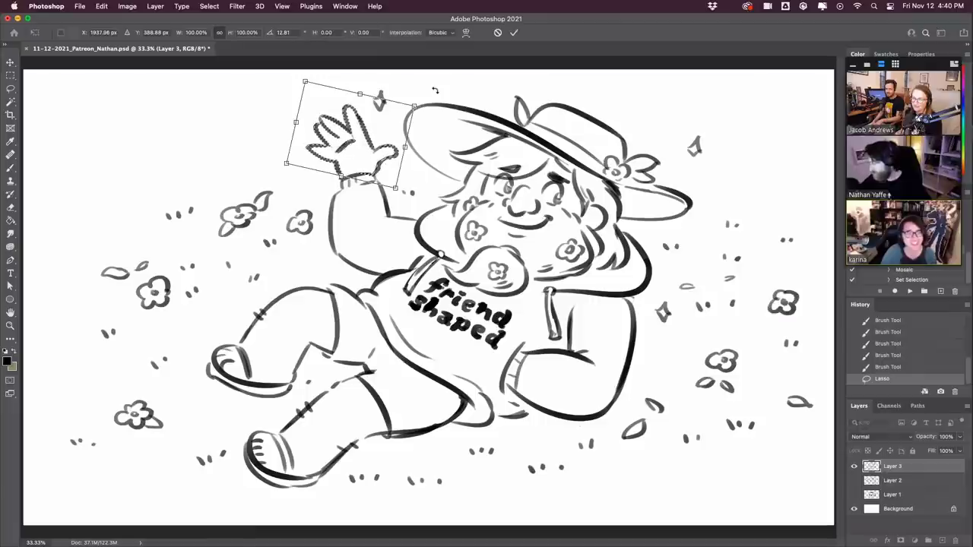
pyautogui.press('Return')
pyautogui.press('m')
pyautogui.click(80, 98)
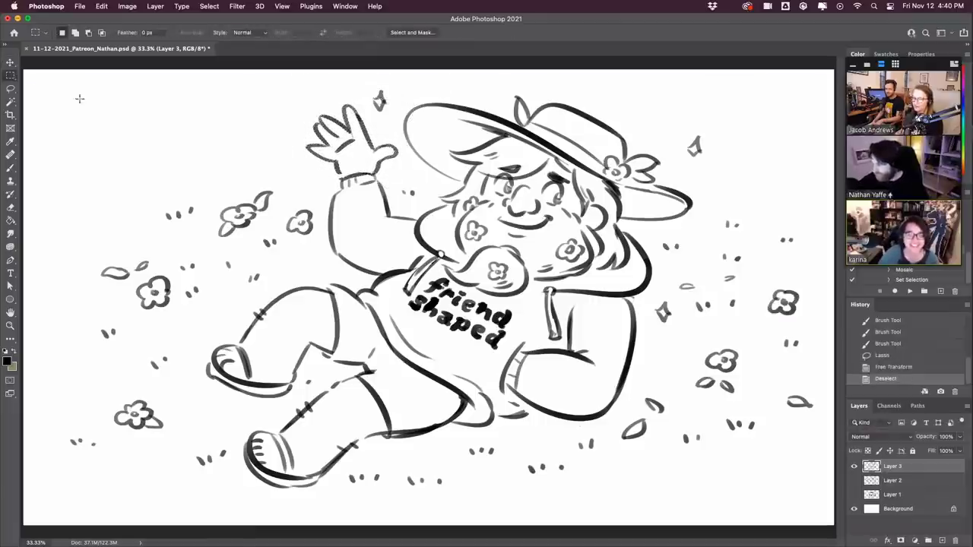
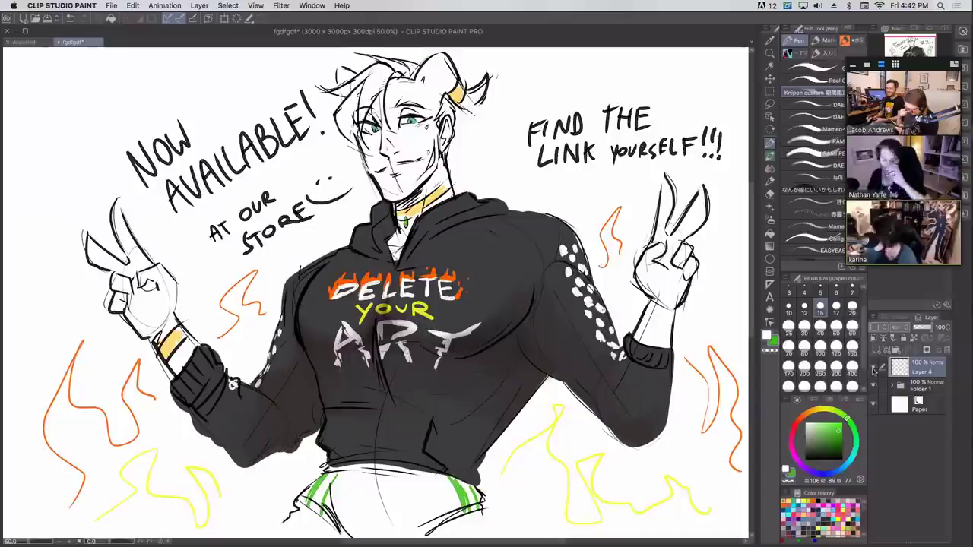
# - Switch to Clip Studio Paint, hide Folder 1 for an empty canvas on Layer 4, and choose black as a drawing color
pyautogui.click(874, 386)
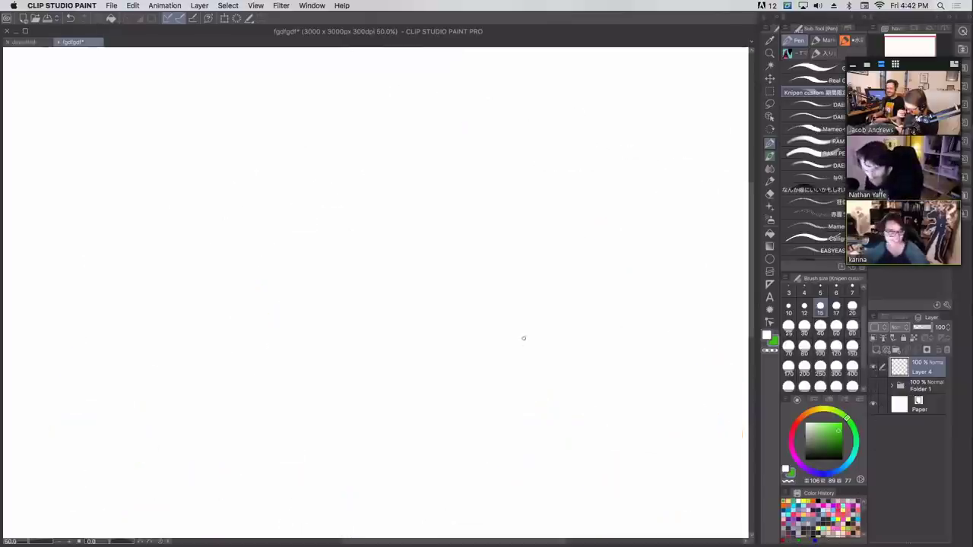
pyautogui.press('super+z')
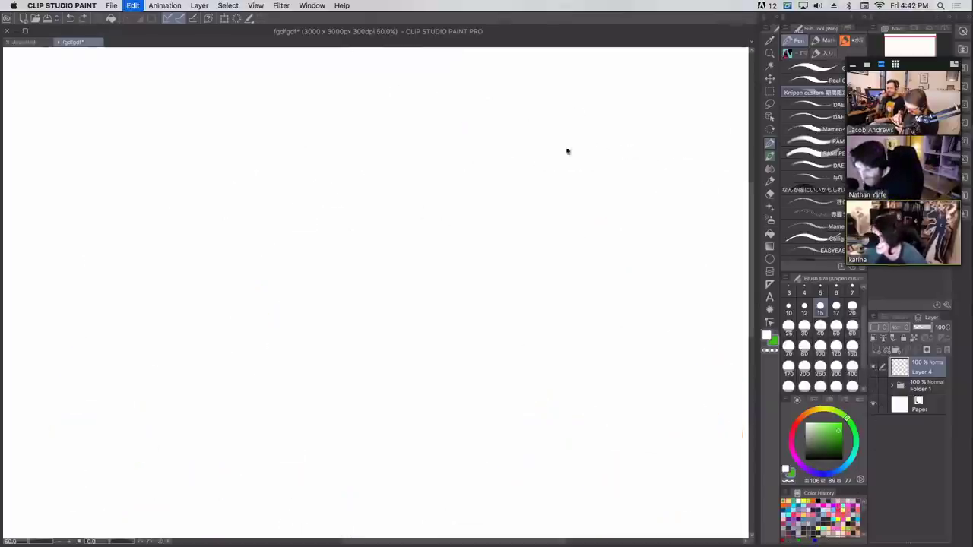
pyautogui.moveTo(811, 455); pyautogui.dragTo(774, 533)
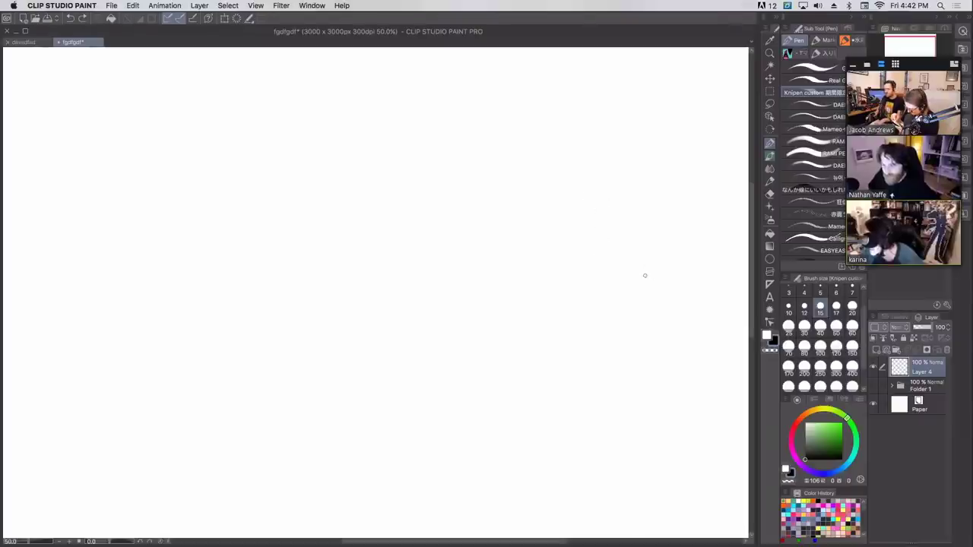
# - Sketch a cartoon animal's snout near the canvas's left edge: a rounded cheek, a curved muzzle and a filled black oval nose
pyautogui.moveTo(75, 298)
pyautogui.mouseDown()
pyautogui.moveTo(104, 266)
pyautogui.moveTo(84, 315)
pyautogui.mouseUp()
pyautogui.hotkey('ctrl', 'z')
pyautogui.hotkey('ctrl', 'z')
pyautogui.moveTo(69, 275)
pyautogui.mouseDown()
pyautogui.moveTo(113, 270)
pyautogui.moveTo(101, 296)
pyautogui.moveTo(140, 262)
pyautogui.moveTo(136, 274)
pyautogui.moveTo(132, 257)
pyautogui.moveTo(158, 245)
pyautogui.moveTo(127, 245)
pyautogui.moveTo(155, 265)
pyautogui.moveTo(132, 233)
pyautogui.mouseUp()
pyautogui.hotkey('ctrl', 'z')
pyautogui.press('super+z')
pyautogui.press('super+z')
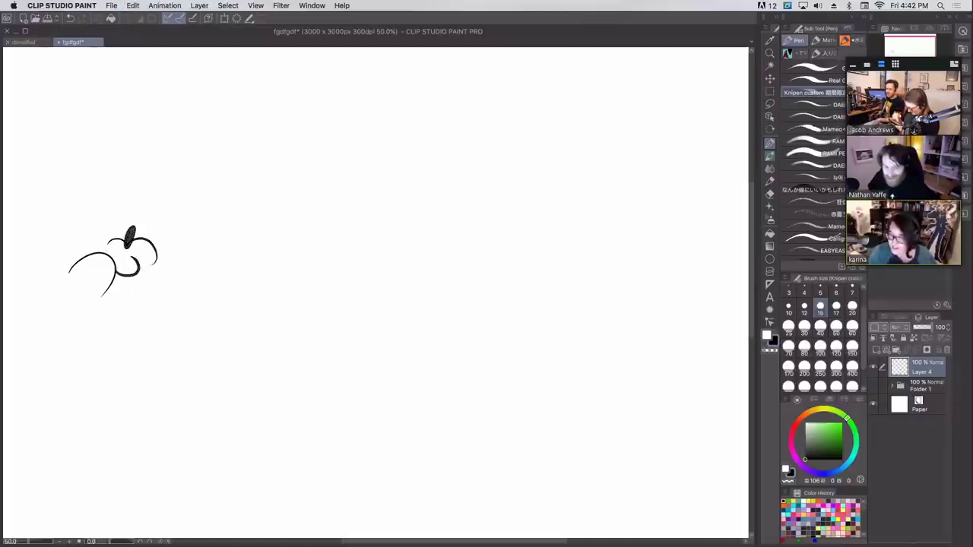
# - Draw the outer cheek contour with a short crease inside it, and the snout's bridge line running up toward the nose
pyautogui.moveTo(47, 279); pyautogui.dragTo(67, 275)
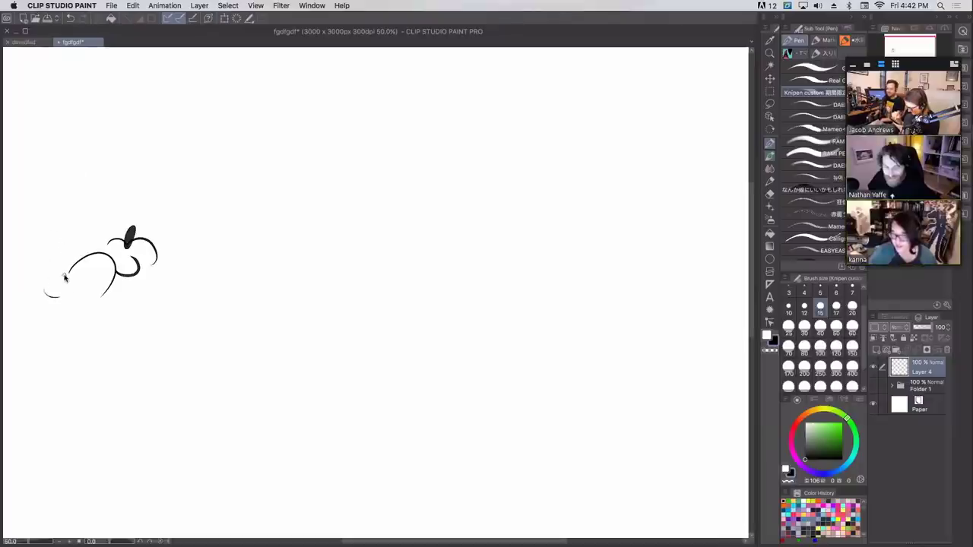
pyautogui.hotkey('ctrl', 'z')
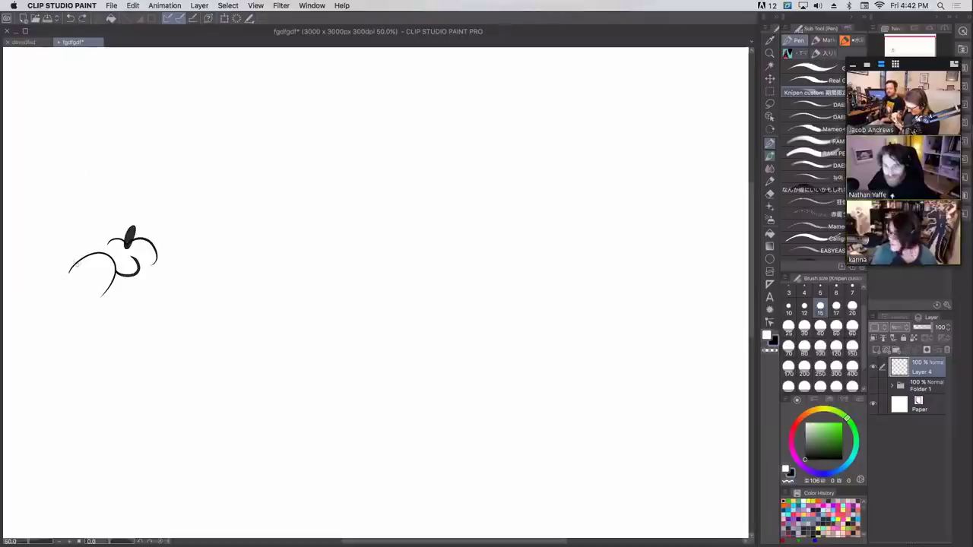
pyautogui.moveTo(72, 259)
pyautogui.mouseDown()
pyautogui.moveTo(69, 308)
pyautogui.moveTo(64, 283)
pyautogui.mouseUp()
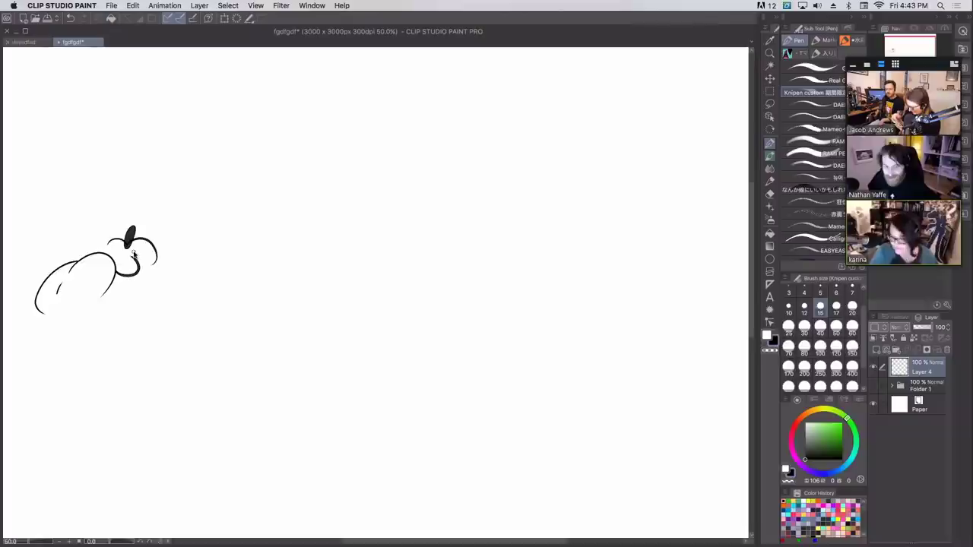
pyautogui.hotkey('ctrl', 'z')
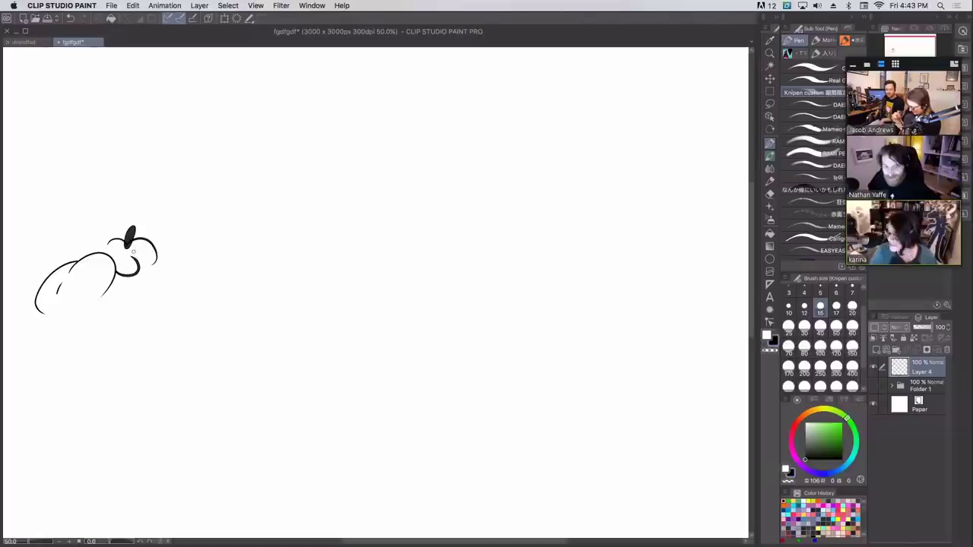
pyautogui.moveTo(73, 266)
pyautogui.mouseDown()
pyautogui.moveTo(110, 240)
pyautogui.moveTo(66, 264)
pyautogui.mouseUp()
pyautogui.hotkey('ctrl', 'z')
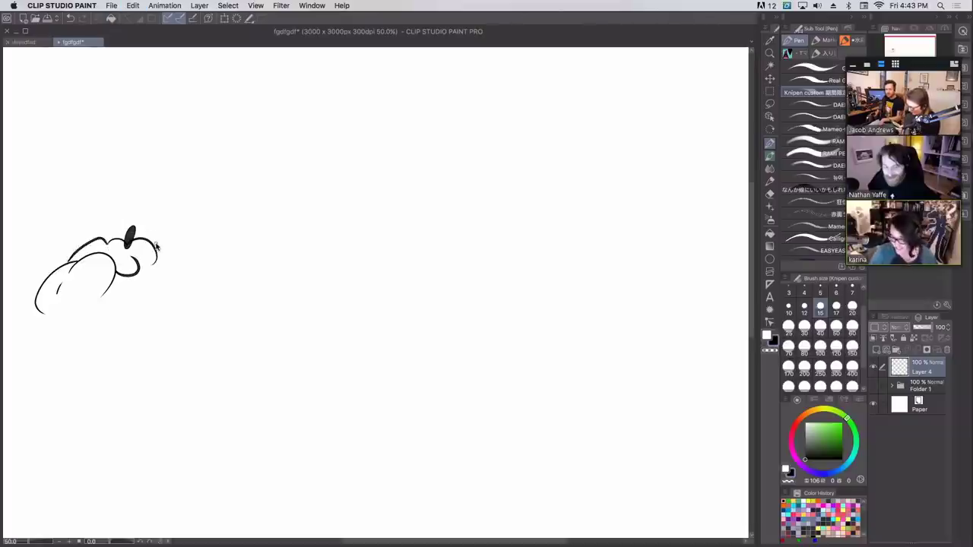
# - Redraw the muzzle's underside as a rounded upper lip joining the cheek to the snout tip
pyautogui.hotkey('ctrl', 'z')
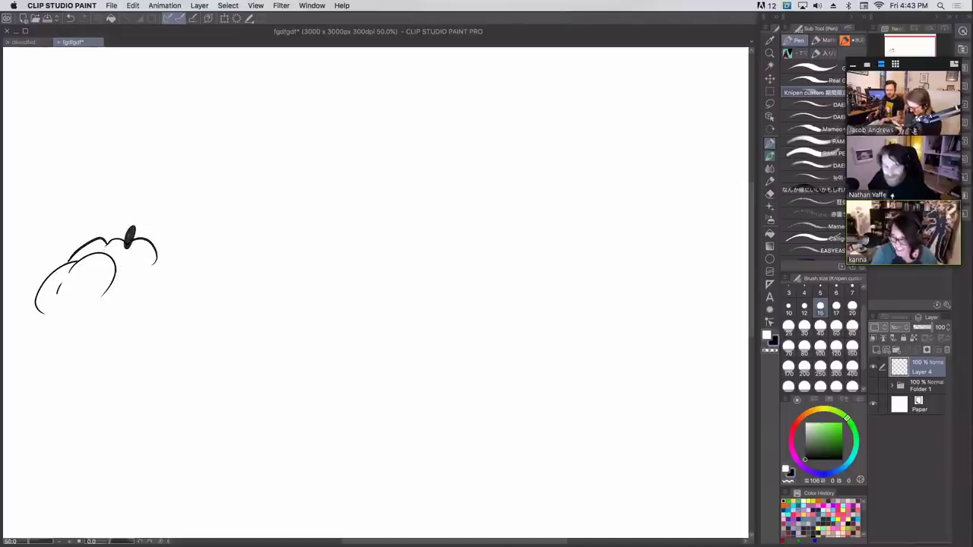
pyautogui.moveTo(154, 264)
pyautogui.mouseDown()
pyautogui.moveTo(131, 265)
pyautogui.moveTo(154, 263)
pyautogui.mouseUp()
pyautogui.hotkey('ctrl', 'z')
pyautogui.press('super+z')
pyautogui.press('super+z')
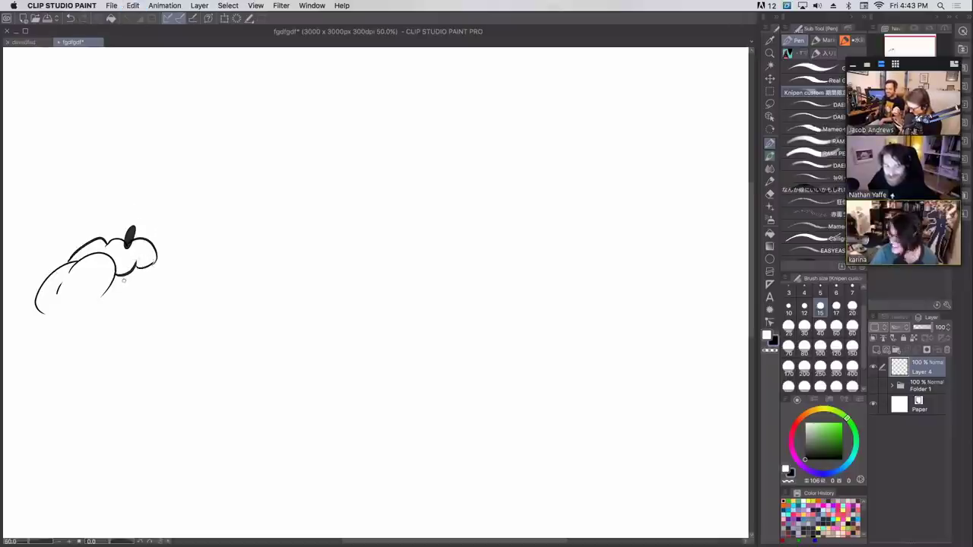
pyautogui.press('super+z')
# - Draw two small pointed teeth hanging below the upper lip
pyautogui.moveTo(136, 266)
pyautogui.mouseDown()
pyautogui.moveTo(155, 263)
pyautogui.moveTo(120, 275)
pyautogui.moveTo(124, 292)
pyautogui.moveTo(134, 278)
pyautogui.mouseUp()
pyautogui.press('super+z')
pyautogui.press('super+z')
pyautogui.press('super+z')
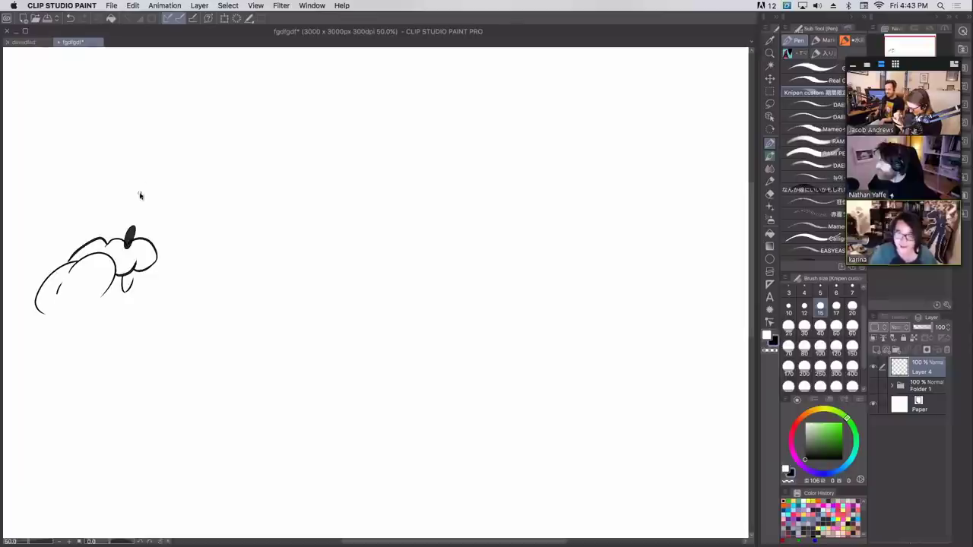
pyautogui.moveTo(134, 280)
pyautogui.mouseDown()
pyautogui.moveTo(144, 273)
pyautogui.moveTo(132, 292)
pyautogui.mouseUp()
pyautogui.press('super+z')
pyautogui.press('super+z')
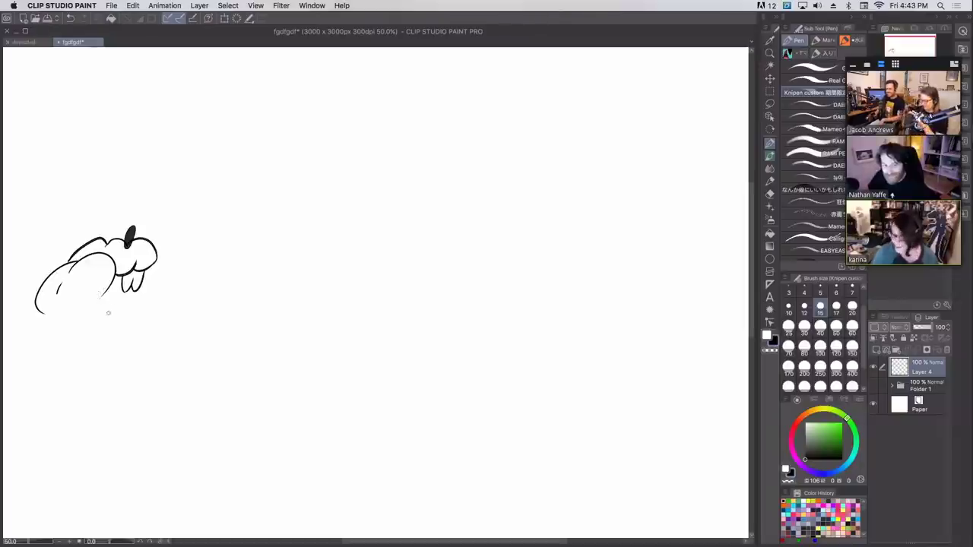
# - Draw the open lower jaw with a chin line and tongue, and fill the inside of the mouth black
pyautogui.moveTo(100, 293)
pyautogui.mouseDown()
pyautogui.moveTo(83, 298)
pyautogui.moveTo(131, 318)
pyautogui.moveTo(109, 333)
pyautogui.moveTo(91, 306)
pyautogui.moveTo(115, 332)
pyautogui.mouseUp()
pyautogui.press('super+z')
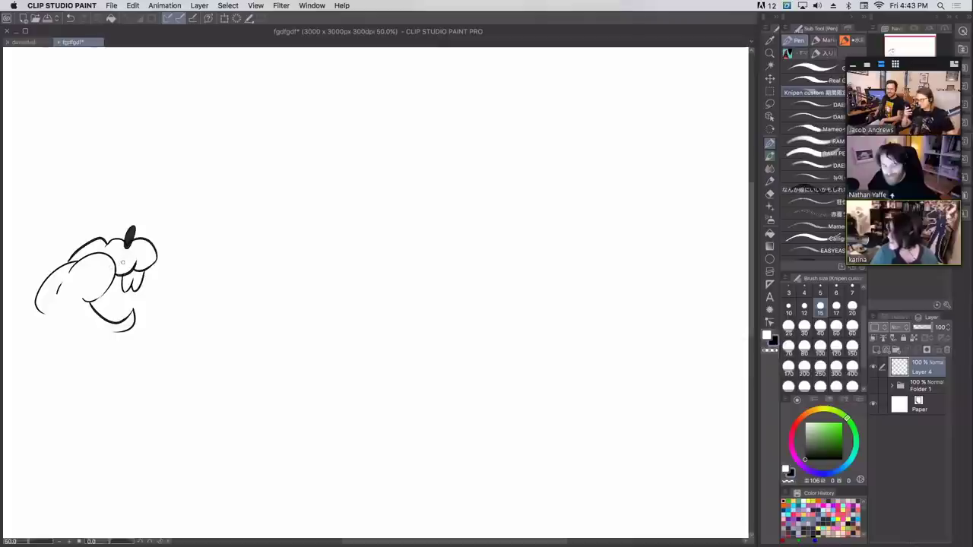
pyautogui.moveTo(135, 312); pyautogui.dragTo(132, 297)
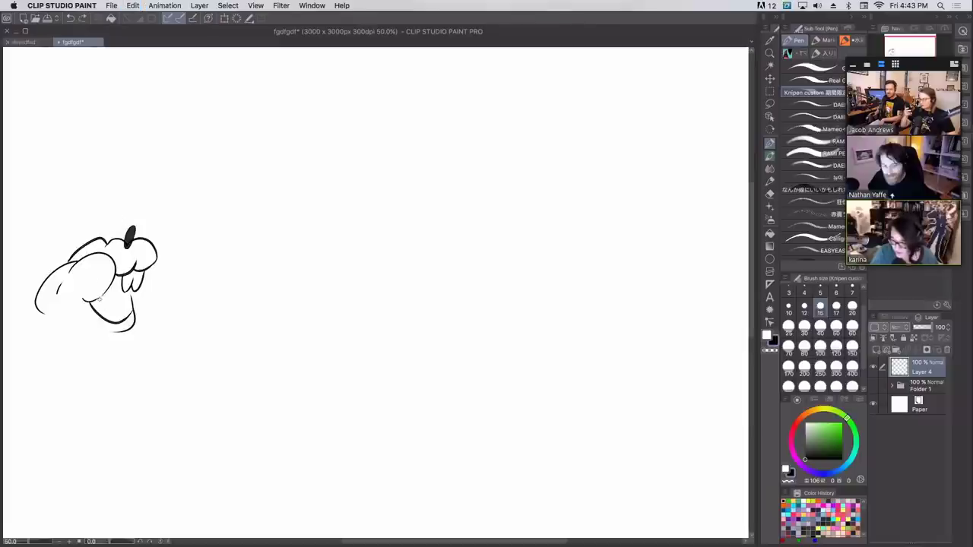
pyautogui.moveTo(124, 294)
pyautogui.mouseDown()
pyautogui.moveTo(126, 322)
pyautogui.moveTo(106, 295)
pyautogui.moveTo(114, 300)
pyautogui.moveTo(121, 289)
pyautogui.moveTo(113, 301)
pyautogui.moveTo(107, 294)
pyautogui.moveTo(119, 277)
pyautogui.mouseUp()
pyautogui.press('super+z')
pyautogui.press('super+z')
pyautogui.moveTo(125, 324)
pyautogui.mouseDown()
pyautogui.moveTo(127, 291)
pyautogui.moveTo(128, 321)
pyautogui.mouseUp()
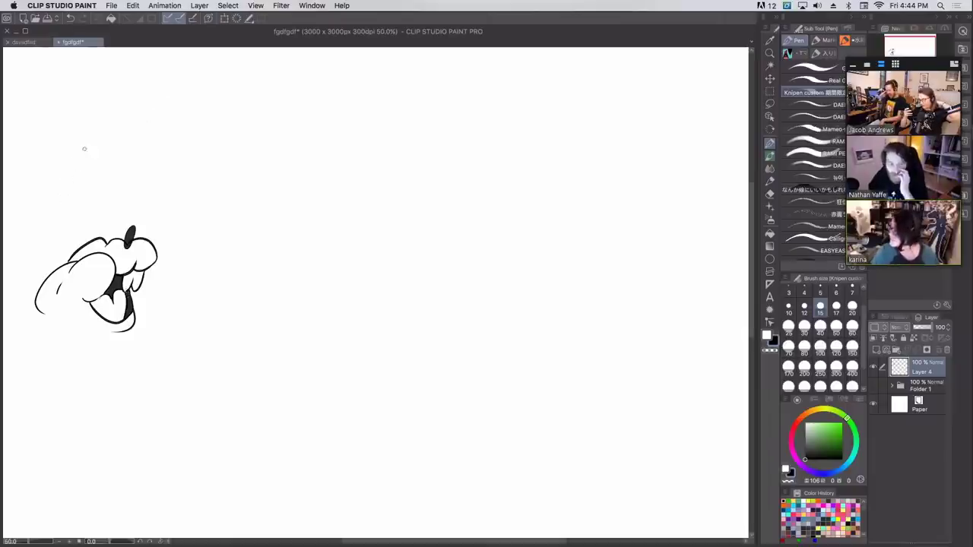
pyautogui.moveTo(42, 257)
pyautogui.mouseDown()
pyautogui.moveTo(77, 225)
pyautogui.moveTo(64, 225)
pyautogui.moveTo(80, 242)
pyautogui.mouseUp()
pyautogui.press('super+z')
pyautogui.press('super+z')
pyautogui.moveTo(44, 272)
pyautogui.mouseDown()
pyautogui.moveTo(81, 229)
pyautogui.moveTo(86, 243)
pyautogui.mouseUp()
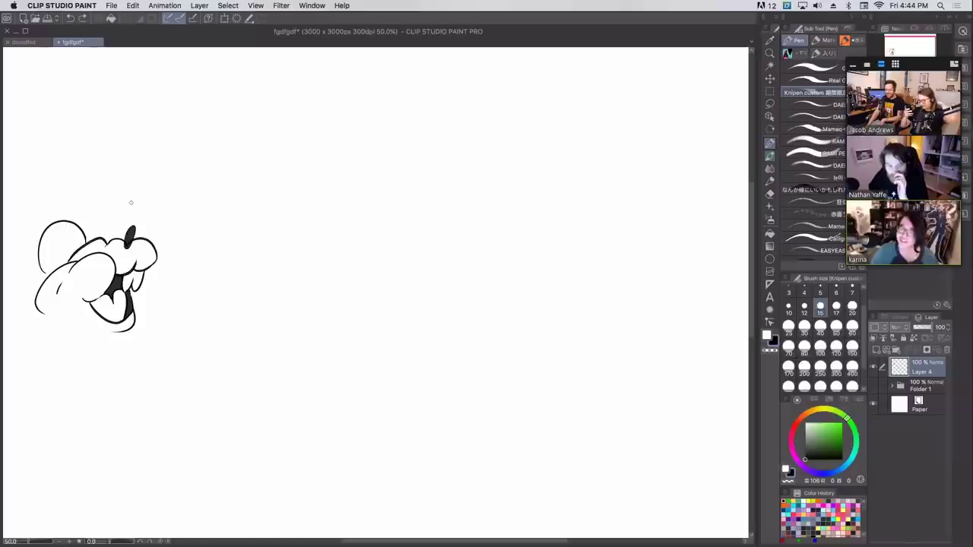
pyautogui.press('super+z')
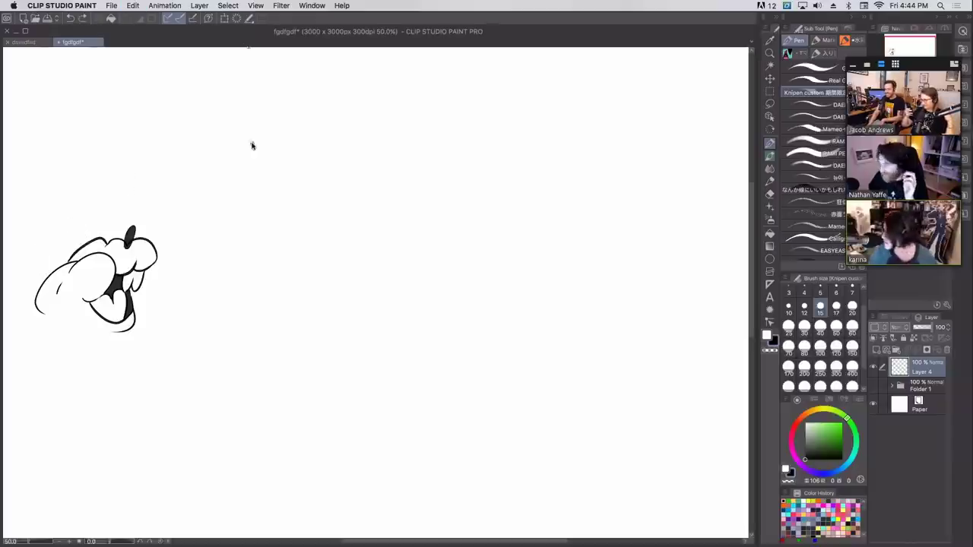
# - Enlarge the black nose and draw the near eye above the cheek with a filled black pupil
pyautogui.moveTo(128, 234)
pyautogui.mouseDown()
pyautogui.moveTo(127, 244)
pyautogui.moveTo(96, 223)
pyautogui.mouseUp()
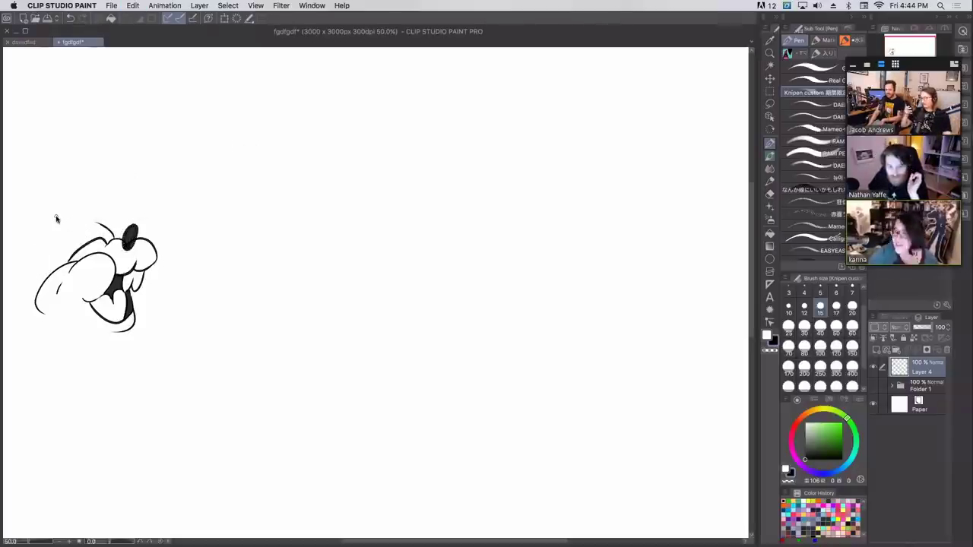
pyautogui.moveTo(53, 254)
pyautogui.mouseDown()
pyautogui.moveTo(80, 228)
pyautogui.moveTo(59, 271)
pyautogui.moveTo(56, 250)
pyautogui.moveTo(77, 242)
pyautogui.moveTo(75, 256)
pyautogui.moveTo(72, 230)
pyautogui.moveTo(79, 245)
pyautogui.moveTo(67, 259)
pyautogui.mouseUp()
pyautogui.press('super+z')
pyautogui.press('super+z')
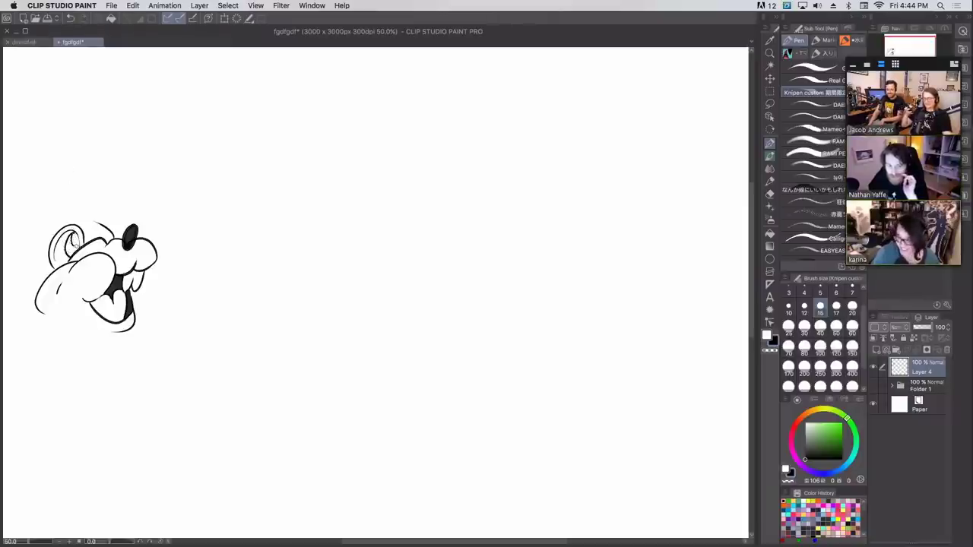
pyautogui.moveTo(78, 227); pyautogui.dragTo(73, 248)
pyautogui.press('super+z')
pyautogui.press('super+z')
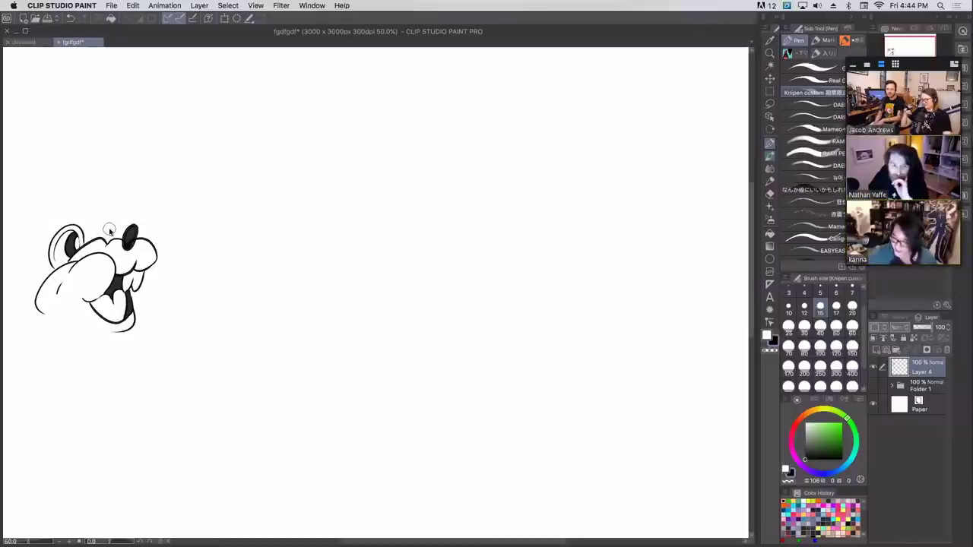
# - Draw the narrow far eye with a dark pupil and a short brow stroke just behind the nose
pyautogui.moveTo(118, 241)
pyautogui.mouseDown()
pyautogui.moveTo(104, 214)
pyautogui.moveTo(111, 242)
pyautogui.mouseUp()
pyautogui.press('super+z')
pyautogui.press('super+z')
pyautogui.press('super+z')
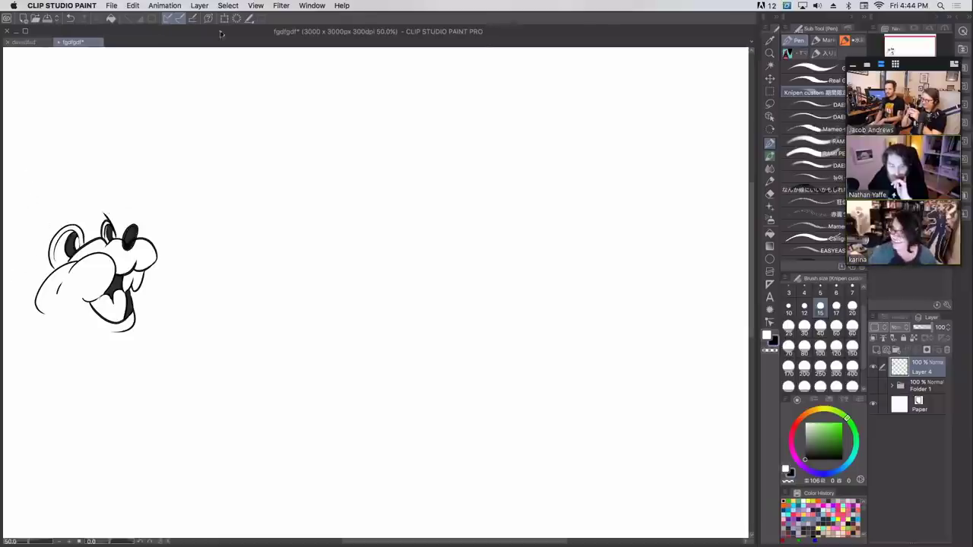
# - Move the head drawing slightly to the right on the canvas, away from the edge, and return to the pen
pyautogui.click(770, 78)
pyautogui.moveTo(175, 262); pyautogui.dragTo(217, 264)
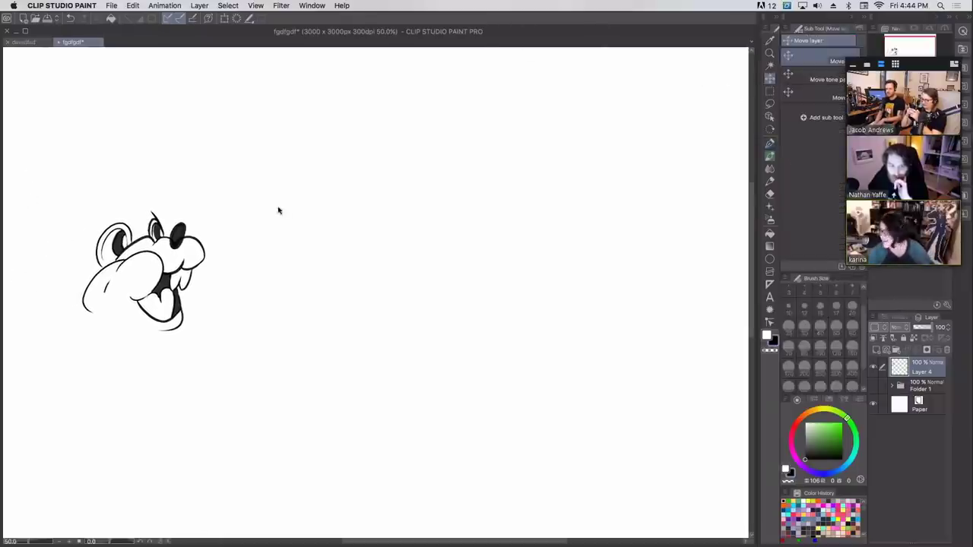
pyautogui.click(769, 143)
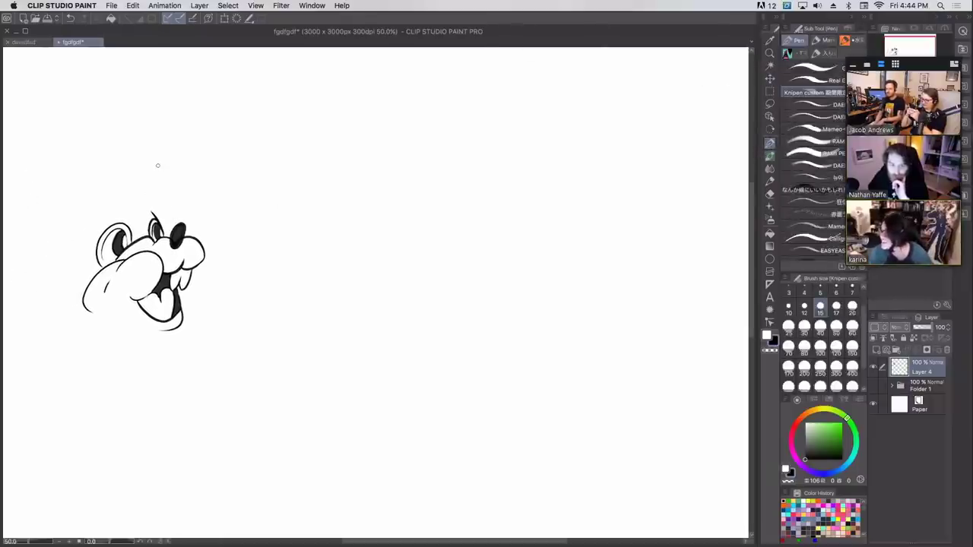
# - Draw an upturned cap brim above the eyes, with its lower edge sweeping back toward the rear of the head
pyautogui.moveTo(48, 265)
pyautogui.mouseDown()
pyautogui.moveTo(151, 172)
pyautogui.moveTo(50, 248)
pyautogui.moveTo(117, 177)
pyautogui.moveTo(177, 161)
pyautogui.moveTo(160, 209)
pyautogui.moveTo(93, 222)
pyautogui.moveTo(140, 212)
pyautogui.moveTo(160, 222)
pyautogui.mouseUp()
pyautogui.hotkey('ctrl', 'z')
pyautogui.hotkey('ctrl', 'z')
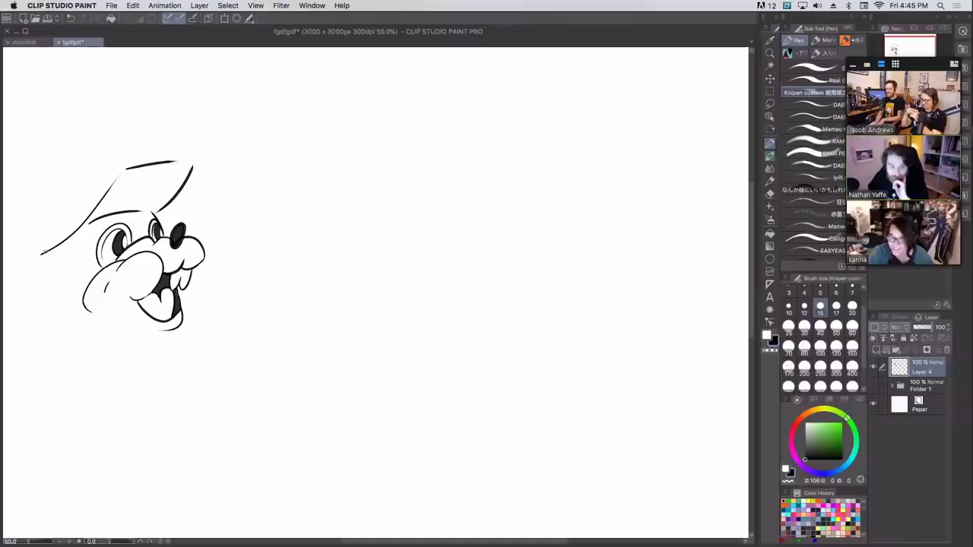
# - Draw the cap's low rounded crown behind the brim, redoing the curve until it meets the brim line
pyautogui.moveTo(46, 254)
pyautogui.mouseDown()
pyautogui.moveTo(64, 192)
pyautogui.moveTo(48, 220)
pyautogui.moveTo(70, 185)
pyautogui.moveTo(114, 177)
pyautogui.mouseUp()
pyautogui.hotkey('ctrl', 'z')
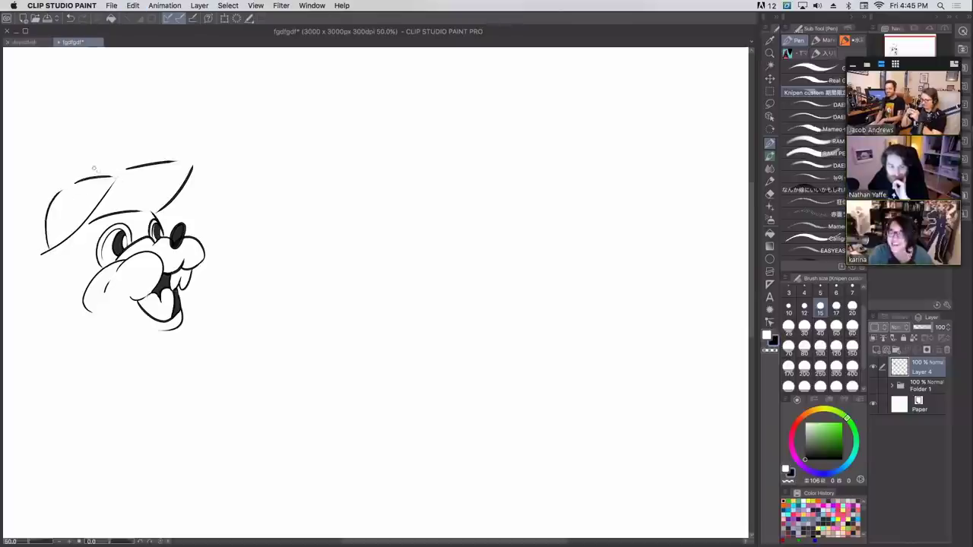
pyautogui.press('super+z')
pyautogui.press('super+z')
pyautogui.moveTo(45, 243); pyautogui.dragTo(105, 192)
pyautogui.press('super+z')
pyautogui.press('super+z')
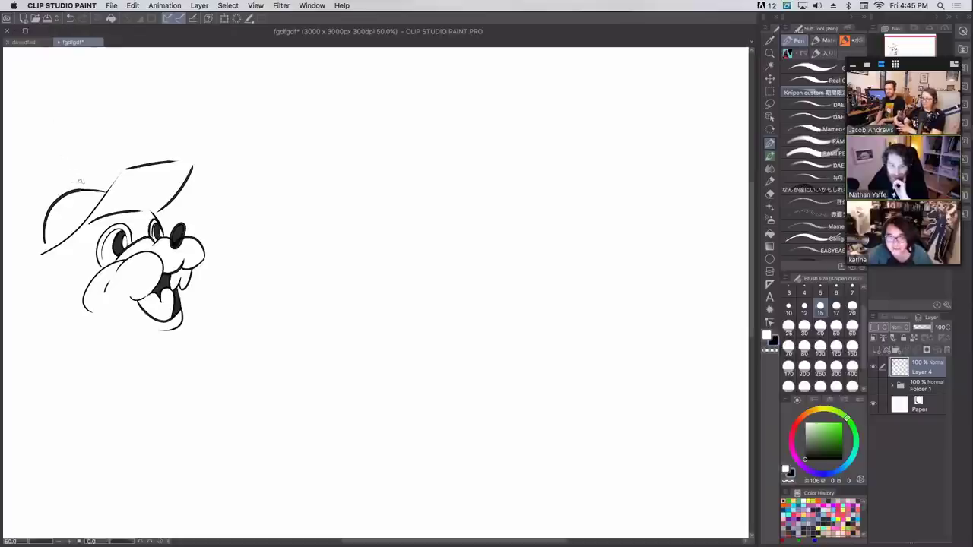
pyautogui.press('super+z')
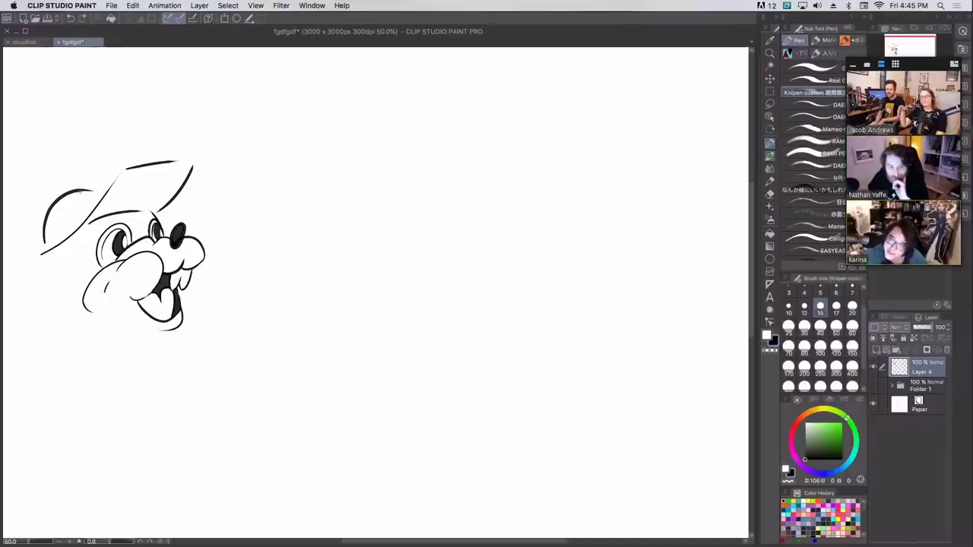
pyautogui.moveTo(84, 193)
pyautogui.mouseDown()
pyautogui.moveTo(106, 189)
pyautogui.moveTo(64, 190)
pyautogui.mouseUp()
pyautogui.press('super+z')
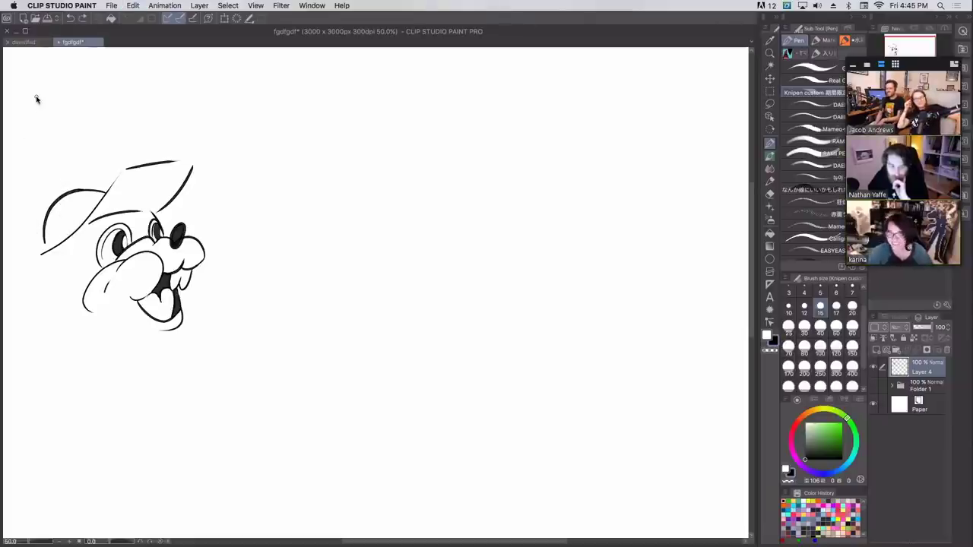
# - Add a small double oval on the cap's side and draw the back of the head curving down from the cap
pyautogui.moveTo(42, 252)
pyautogui.mouseDown()
pyautogui.moveTo(49, 210)
pyautogui.moveTo(67, 229)
pyautogui.mouseUp()
pyautogui.moveTo(58, 219); pyautogui.dragTo(63, 231)
pyautogui.moveTo(44, 253); pyautogui.dragTo(44, 324)
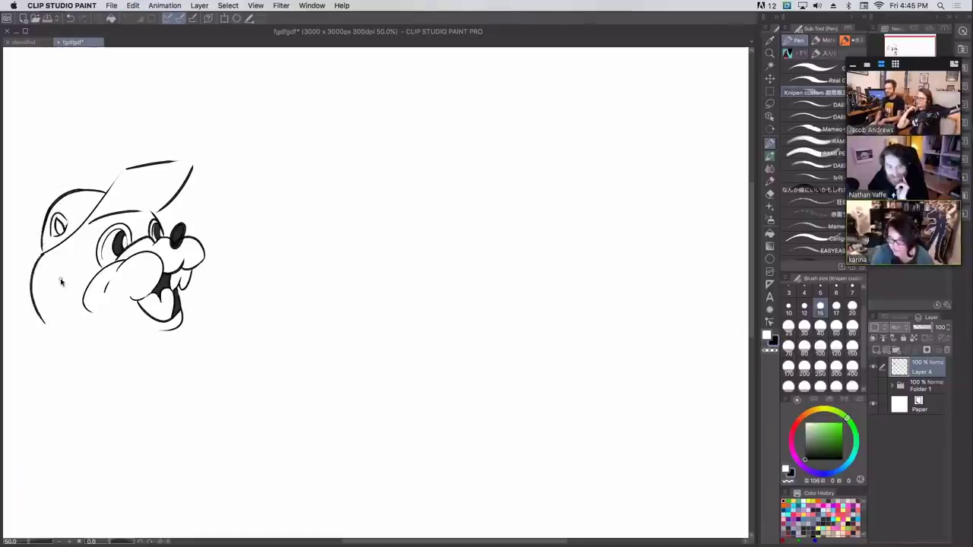
pyautogui.press('super+z')
pyautogui.moveTo(42, 254); pyautogui.dragTo(38, 320)
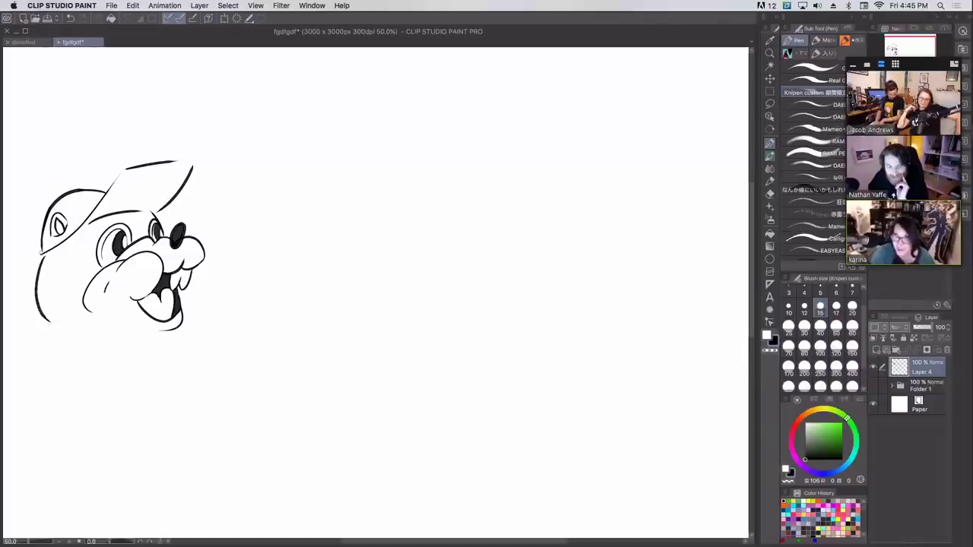
# - Widen the back of the cap's crown to meet the head line, and remove the old inner curve and oval
pyautogui.moveTo(39, 259); pyautogui.dragTo(57, 200)
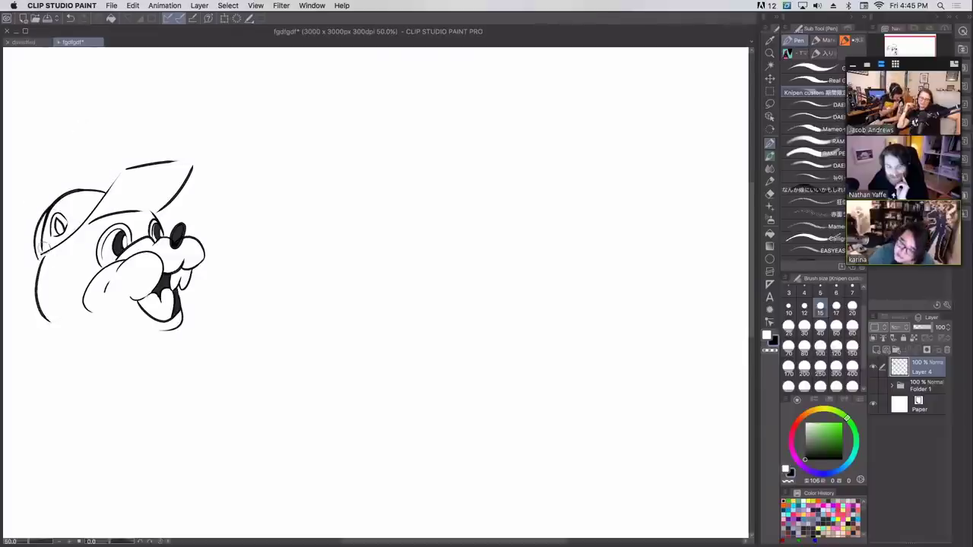
pyautogui.moveTo(44, 248); pyautogui.dragTo(46, 223)
pyautogui.press('super+z')
pyautogui.press('super+z')
pyautogui.press('super+z')
pyautogui.press('super+z')
pyautogui.press('super+z')
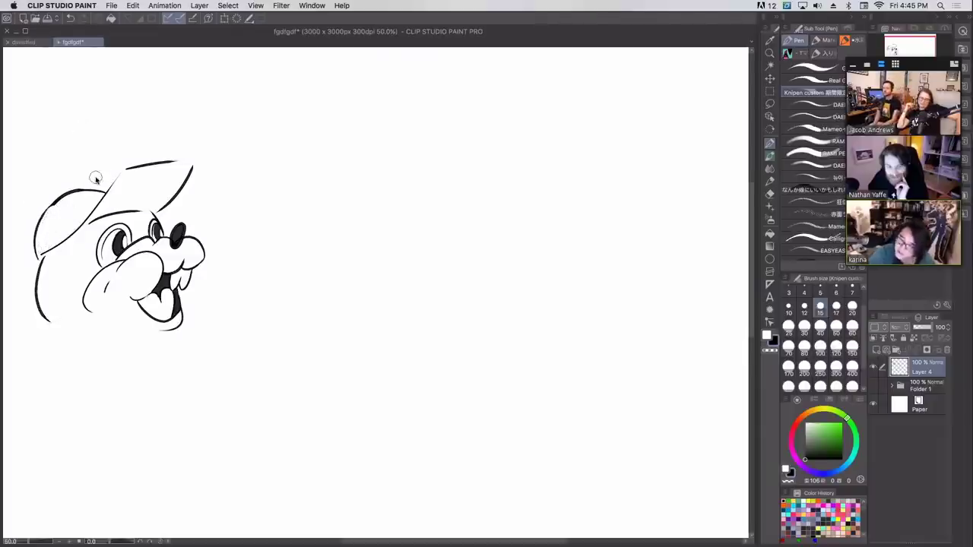
# - Redraw the small double oval inside the widened crown of the cap
pyautogui.moveTo(69, 225)
pyautogui.mouseDown()
pyautogui.moveTo(52, 242)
pyautogui.moveTo(71, 222)
pyautogui.mouseUp()
pyautogui.moveTo(69, 226)
pyautogui.mouseDown()
pyautogui.moveTo(75, 215)
pyautogui.moveTo(66, 231)
pyautogui.mouseUp()
pyautogui.press('super+z')
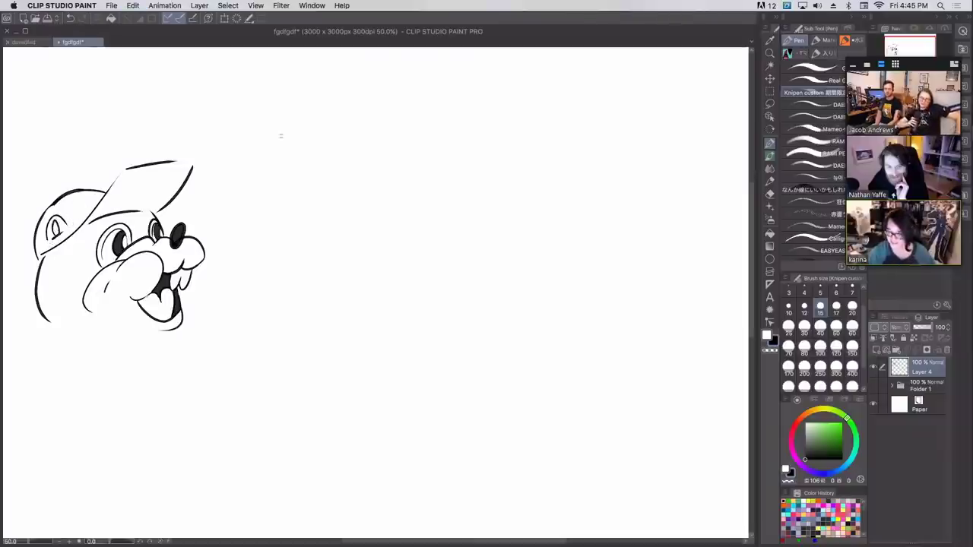
# - Remove the open mouth and redraw the cheek fold and a wider upper lip with two pointed teeth
pyautogui.moveTo(116, 319); pyautogui.dragTo(157, 330)
pyautogui.press('super+z')
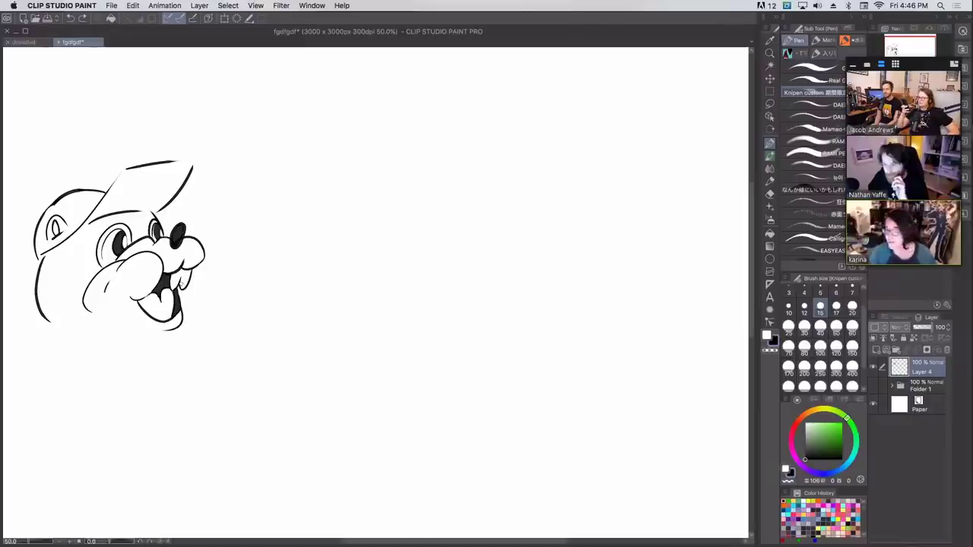
pyautogui.moveTo(185, 289)
pyautogui.mouseDown()
pyautogui.moveTo(138, 307)
pyautogui.moveTo(153, 287)
pyautogui.moveTo(189, 274)
pyautogui.moveTo(145, 315)
pyautogui.mouseUp()
pyautogui.moveTo(144, 265)
pyautogui.mouseDown()
pyautogui.moveTo(127, 263)
pyautogui.moveTo(159, 315)
pyautogui.moveTo(162, 303)
pyautogui.mouseUp()
pyautogui.moveTo(111, 271)
pyautogui.mouseDown()
pyautogui.moveTo(139, 275)
pyautogui.moveTo(124, 290)
pyautogui.moveTo(183, 269)
pyautogui.moveTo(145, 283)
pyautogui.moveTo(190, 297)
pyautogui.moveTo(158, 301)
pyautogui.moveTo(171, 292)
pyautogui.moveTo(166, 304)
pyautogui.moveTo(184, 291)
pyautogui.moveTo(169, 297)
pyautogui.moveTo(177, 285)
pyautogui.moveTo(183, 296)
pyautogui.mouseUp()
pyautogui.press('super+z')
pyautogui.press('super+z')
pyautogui.press('super+z')
pyautogui.press('super+z')
pyautogui.press('super+z')
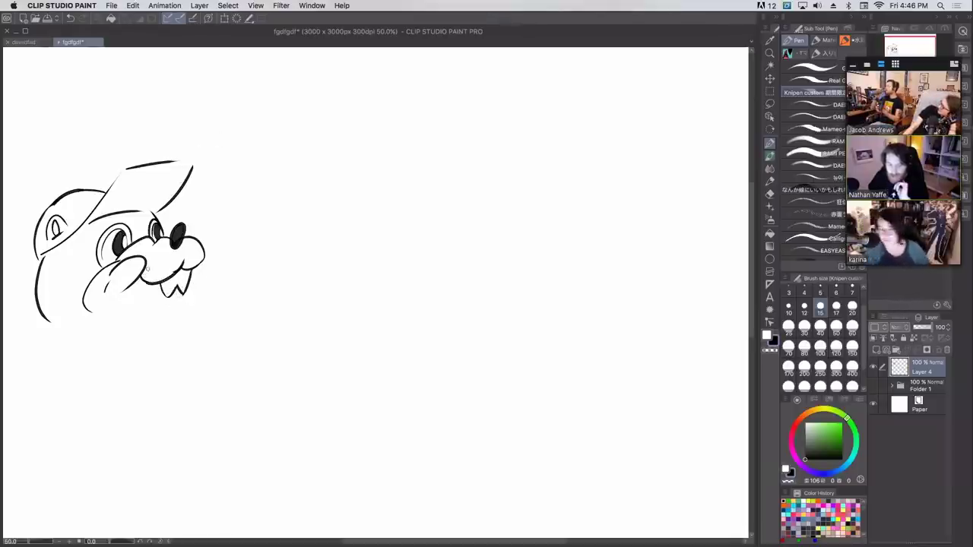
# - Draw a new lower jaw under the teeth with a chin line, and fill the mouth's front corner black
pyautogui.moveTo(122, 295)
pyautogui.mouseDown()
pyautogui.moveTo(178, 307)
pyautogui.moveTo(166, 320)
pyautogui.mouseUp()
pyautogui.press('super+z')
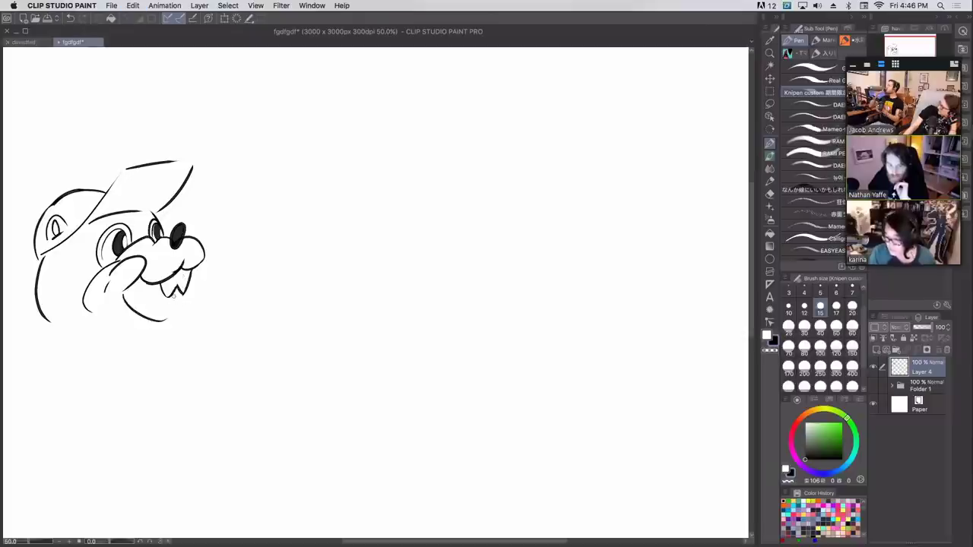
pyautogui.press('super+z')
pyautogui.moveTo(122, 292); pyautogui.dragTo(176, 312)
pyautogui.press('super+z')
pyautogui.moveTo(124, 293)
pyautogui.mouseDown()
pyautogui.moveTo(177, 312)
pyautogui.moveTo(175, 296)
pyautogui.moveTo(181, 308)
pyautogui.moveTo(155, 325)
pyautogui.mouseUp()
pyautogui.press('super+z')
pyautogui.press('super+z')
pyautogui.moveTo(131, 286)
pyautogui.mouseDown()
pyautogui.moveTo(150, 298)
pyautogui.moveTo(150, 285)
pyautogui.moveTo(168, 313)
pyautogui.moveTo(175, 297)
pyautogui.moveTo(173, 312)
pyautogui.mouseUp()
pyautogui.moveTo(170, 297); pyautogui.dragTo(171, 307)
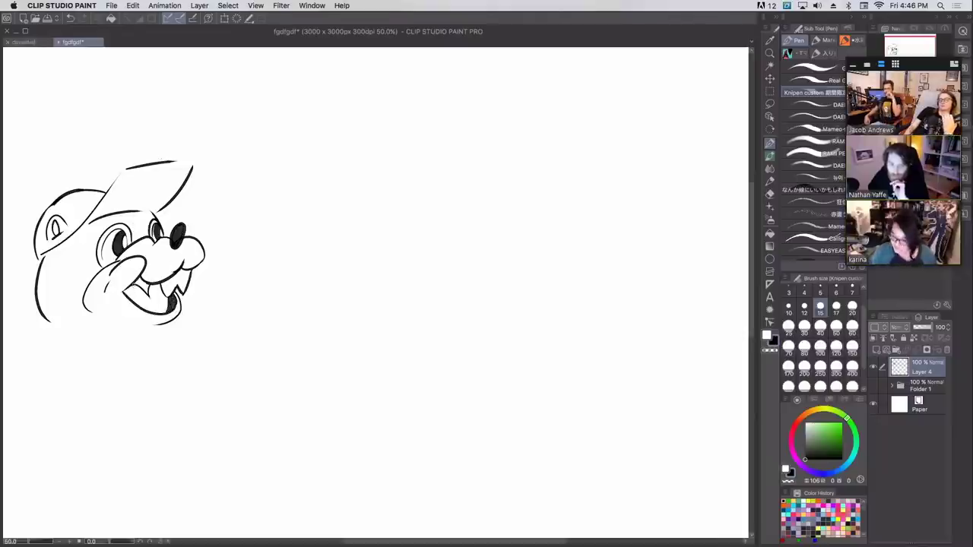
# - Fill the mouth's back corner black and redraw the back of the head as a short curve below the cap
pyautogui.moveTo(135, 283)
pyautogui.mouseDown()
pyautogui.moveTo(151, 290)
pyautogui.moveTo(120, 298)
pyautogui.moveTo(113, 283)
pyautogui.mouseUp()
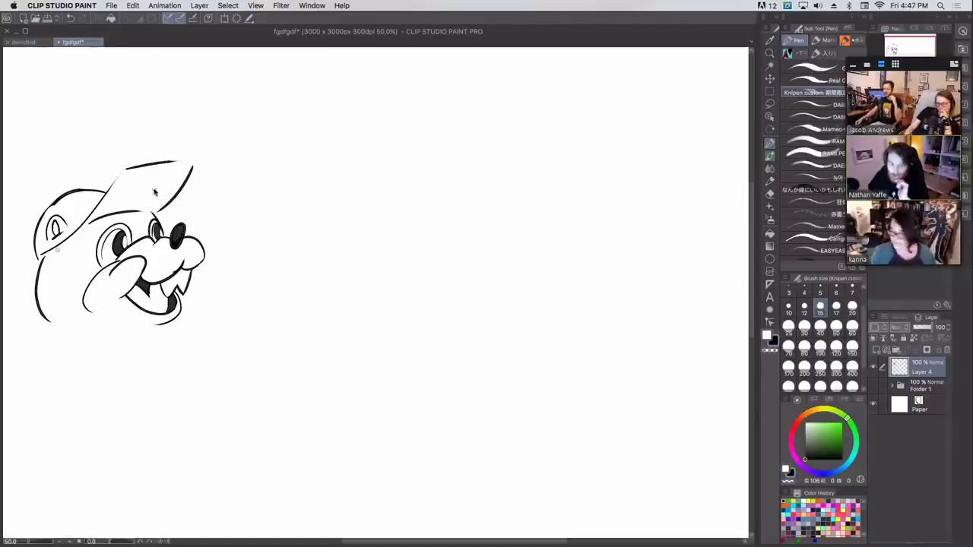
pyautogui.moveTo(45, 256); pyautogui.dragTo(54, 322)
pyautogui.press('super+z')
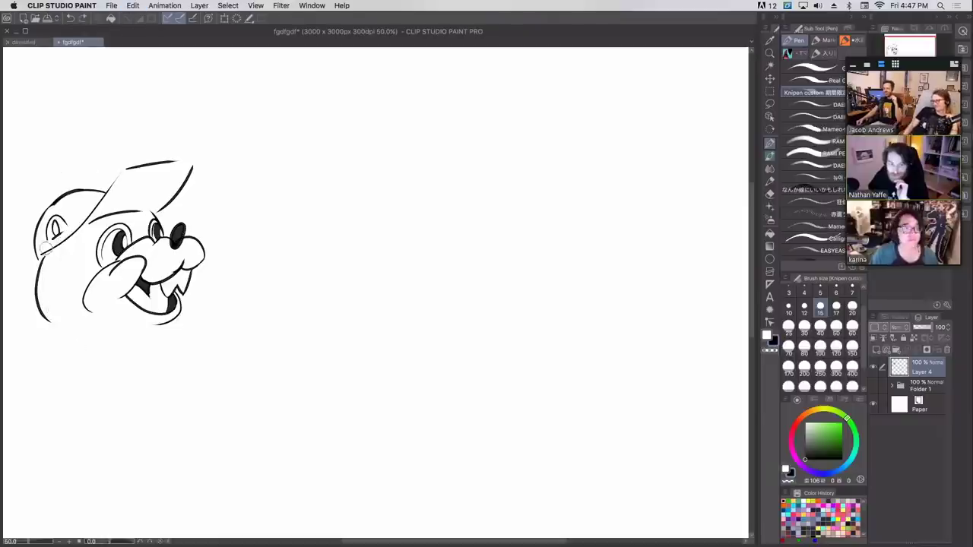
pyautogui.press('super+z')
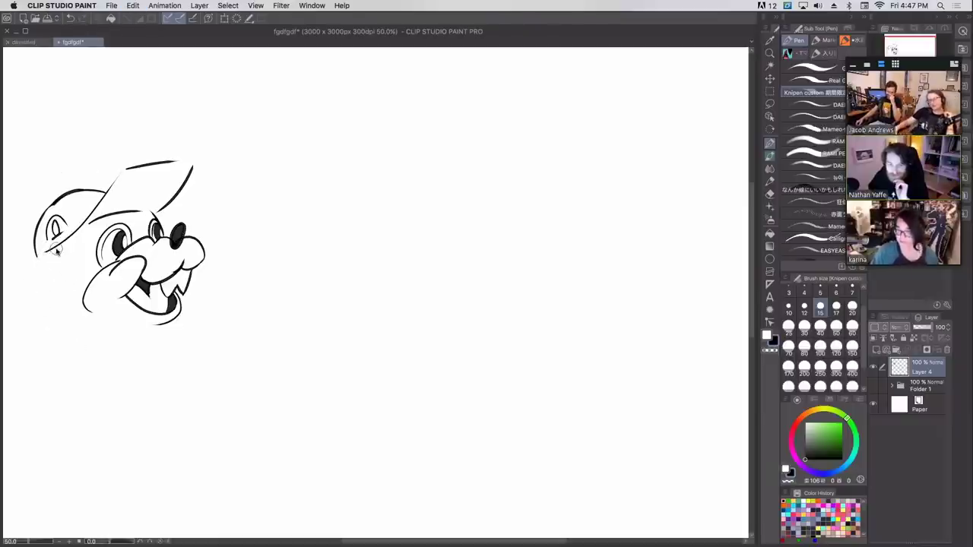
pyautogui.moveTo(43, 211); pyautogui.dragTo(52, 298)
pyautogui.press('super+z')
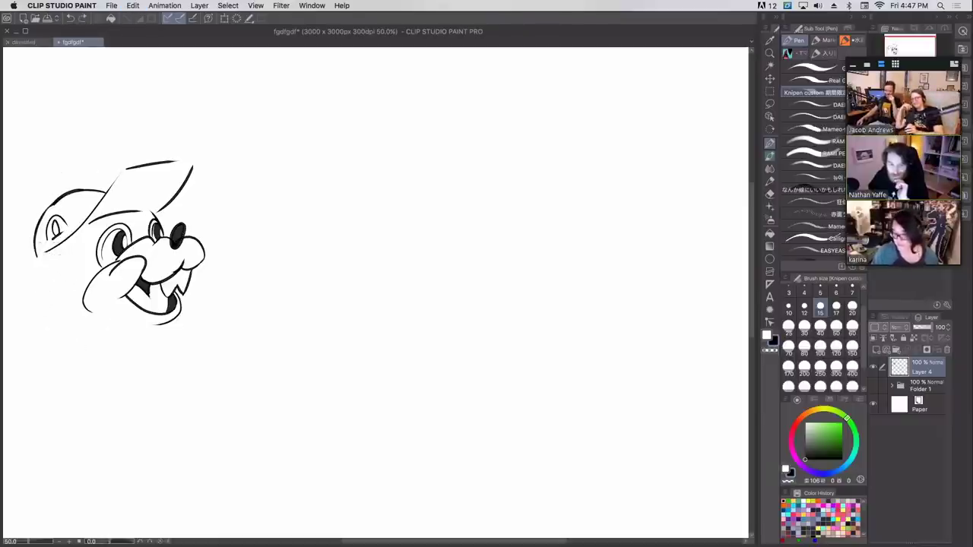
pyautogui.moveTo(44, 264); pyautogui.dragTo(44, 324)
pyautogui.press('super+z')
pyautogui.moveTo(47, 260); pyautogui.dragTo(48, 307)
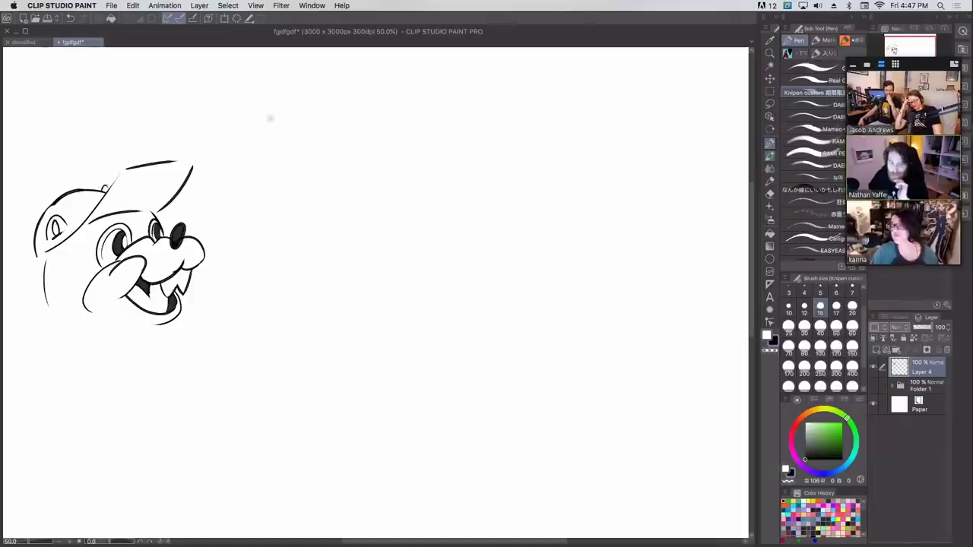
# - Curve in the base of the head and sketch a long outstretched arm with upper and lower edges and a rounded end
pyautogui.moveTo(55, 320)
pyautogui.mouseDown()
pyautogui.moveTo(152, 326)
pyautogui.moveTo(314, 267)
pyautogui.mouseUp()
pyautogui.press('super+z')
pyautogui.press('super+z')
pyautogui.press('super+z')
pyautogui.press('super+z')
pyautogui.moveTo(187, 311)
pyautogui.mouseDown()
pyautogui.moveTo(364, 267)
pyautogui.moveTo(401, 304)
pyautogui.moveTo(208, 372)
pyautogui.mouseUp()
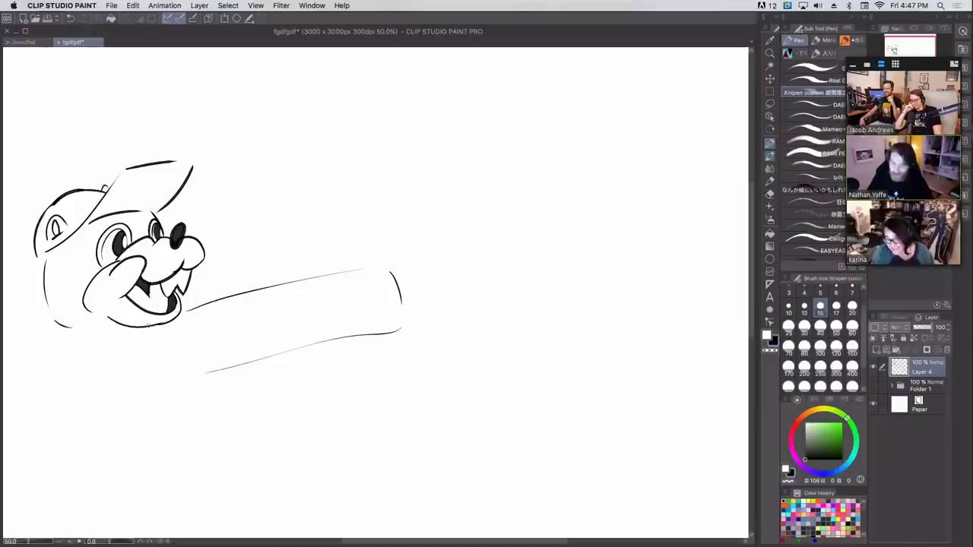
# - Outline the rounded cheek and jowl beneath the mouth and start the neckline below it
pyautogui.moveTo(141, 327); pyautogui.dragTo(73, 329)
pyautogui.press('super+z')
pyautogui.moveTo(141, 327)
pyautogui.mouseDown()
pyautogui.moveTo(107, 337)
pyautogui.moveTo(79, 308)
pyautogui.moveTo(80, 394)
pyautogui.mouseUp()
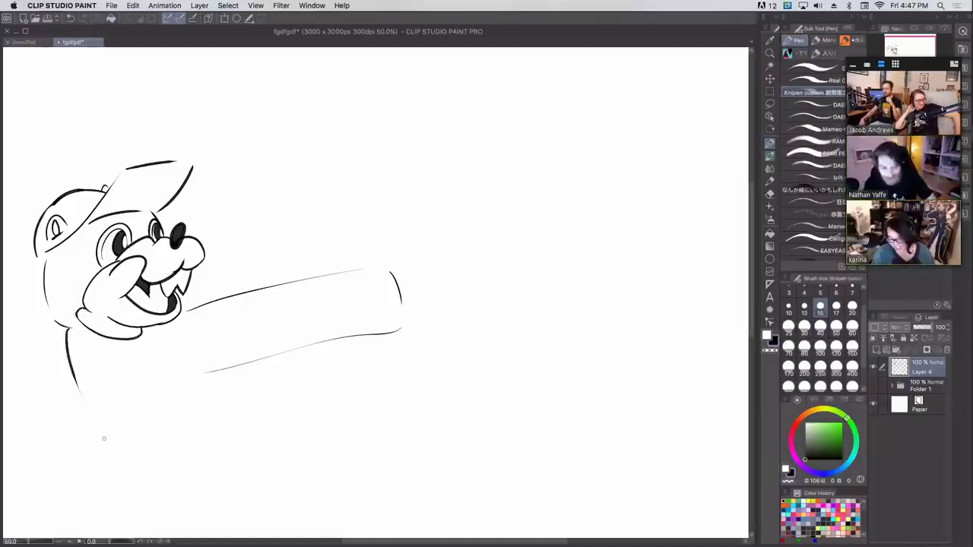
# - Redraw the neckline as a deep V below the head, and add a shirt collar and knotted tie inside it
pyautogui.press('super+z')
pyautogui.moveTo(70, 331)
pyautogui.mouseDown()
pyautogui.moveTo(88, 428)
pyautogui.moveTo(129, 349)
pyautogui.mouseUp()
pyautogui.press('super+z')
pyautogui.moveTo(90, 430); pyautogui.dragTo(133, 346)
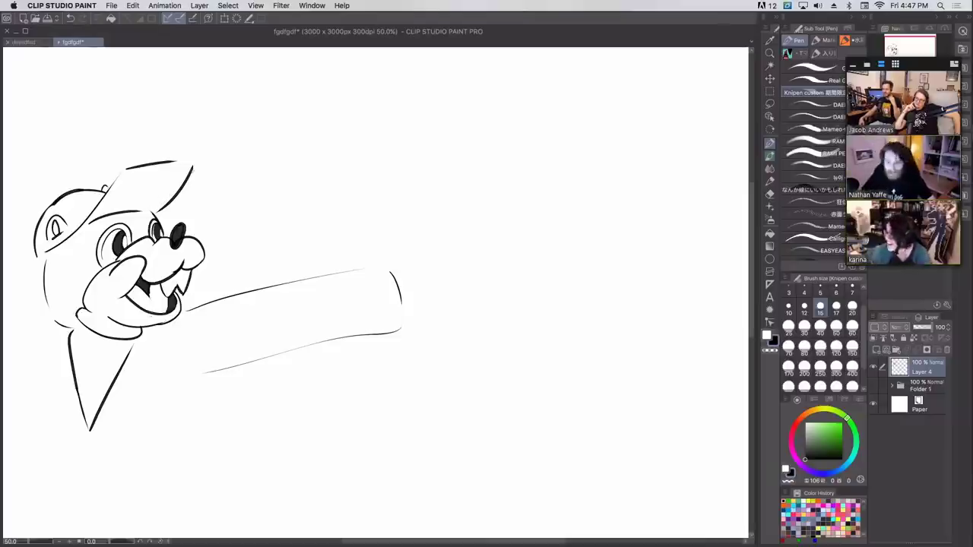
pyautogui.moveTo(114, 339)
pyautogui.mouseDown()
pyautogui.moveTo(89, 351)
pyautogui.moveTo(114, 379)
pyautogui.moveTo(81, 377)
pyautogui.moveTo(102, 370)
pyautogui.moveTo(80, 400)
pyautogui.moveTo(97, 406)
pyautogui.mouseUp()
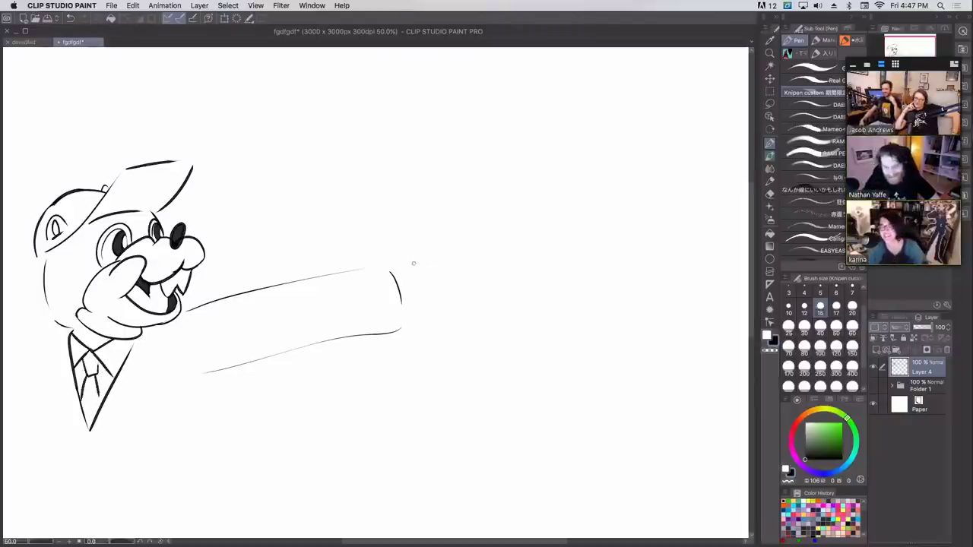
# - Thicken the sleeve's end and add a shirt cuff, and redraw the near shoulder with small creases where the arm begins
pyautogui.moveTo(386, 269); pyautogui.dragTo(401, 329)
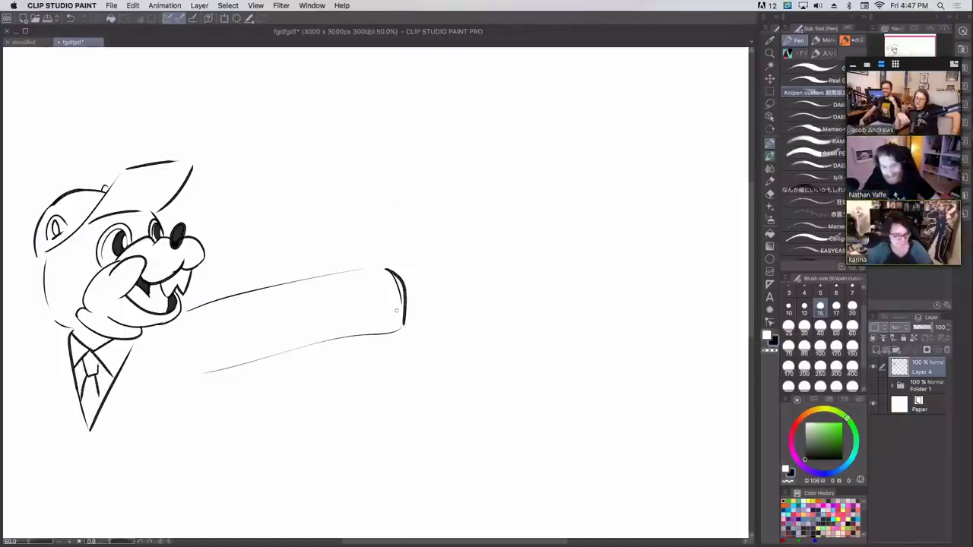
pyautogui.moveTo(392, 271)
pyautogui.mouseDown()
pyautogui.moveTo(418, 298)
pyautogui.moveTo(403, 325)
pyautogui.mouseUp()
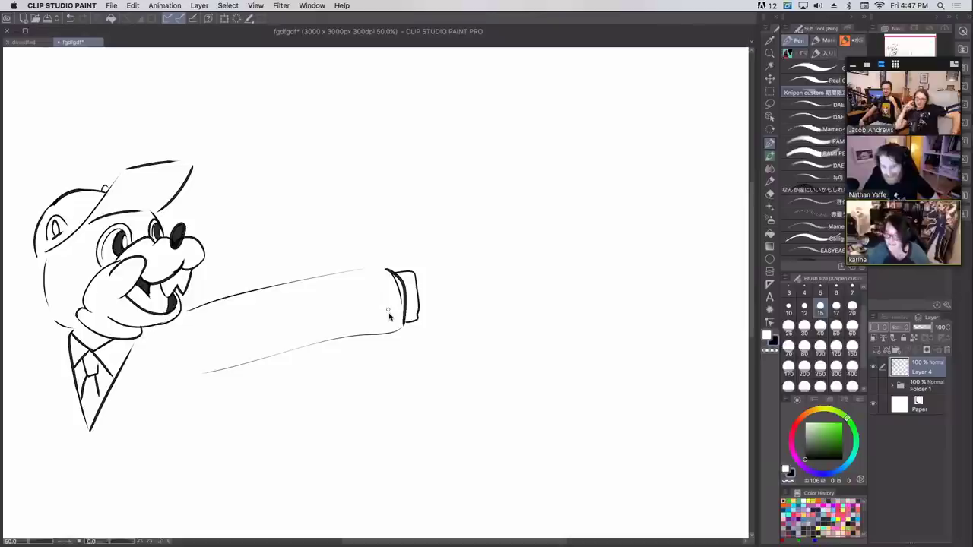
pyautogui.moveTo(182, 308)
pyautogui.mouseDown()
pyautogui.moveTo(222, 297)
pyautogui.moveTo(213, 291)
pyautogui.moveTo(227, 297)
pyautogui.moveTo(168, 345)
pyautogui.mouseUp()
pyautogui.hotkey('ctrl', 'z')
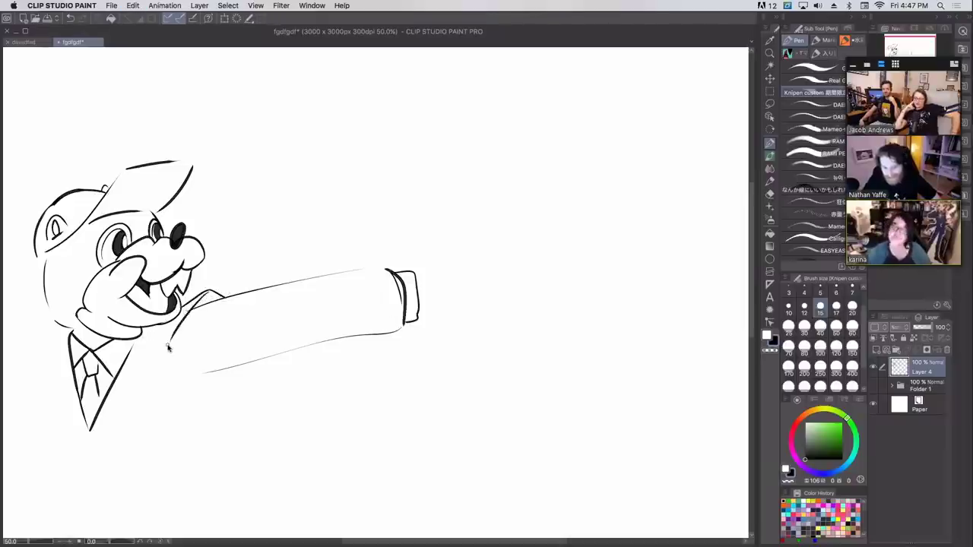
pyautogui.press('super+z')
pyautogui.press('super+z')
pyautogui.press('super+z')
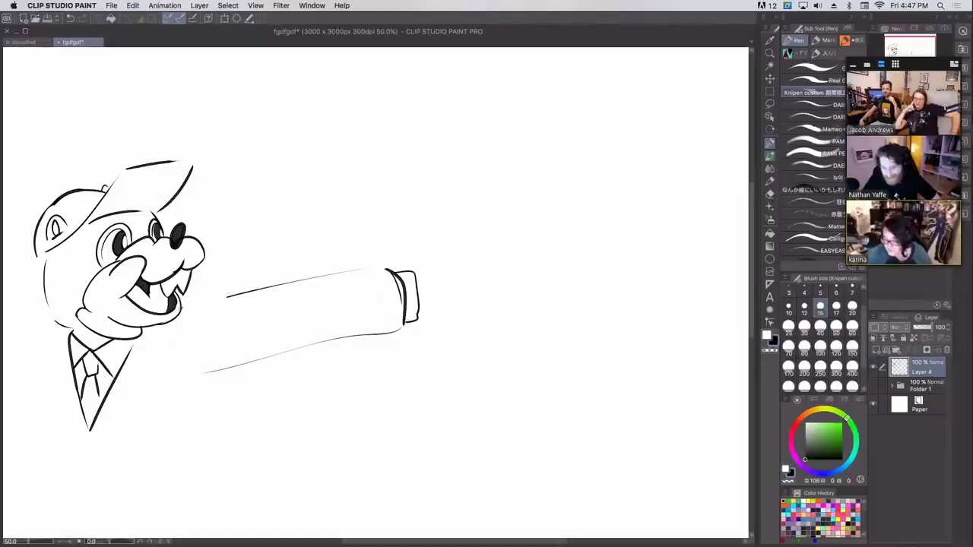
pyautogui.moveTo(189, 301); pyautogui.dragTo(222, 298)
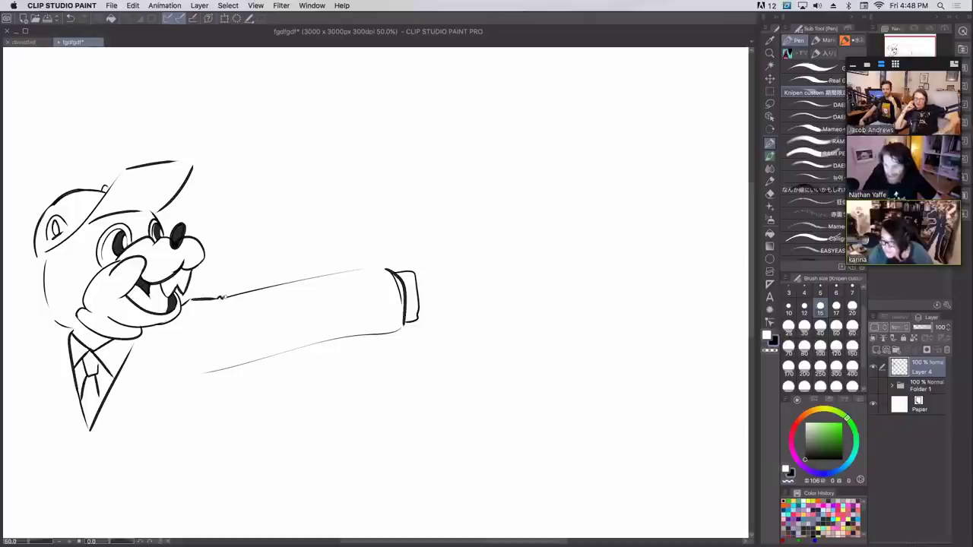
pyautogui.moveTo(183, 303); pyautogui.dragTo(174, 332)
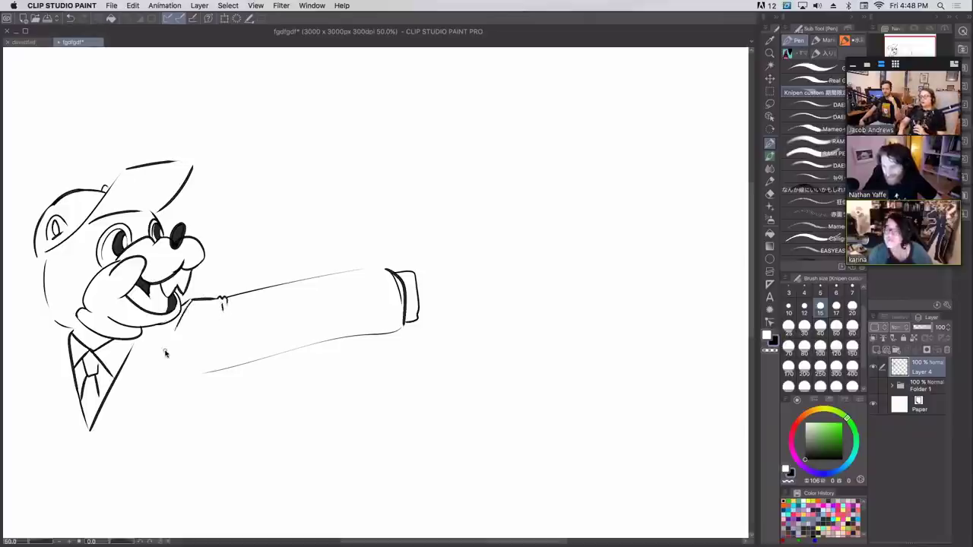
# - Draw notched jacket lapels around the shirt and tie, meeting in a point below the V
pyautogui.moveTo(70, 332)
pyautogui.mouseDown()
pyautogui.moveTo(44, 372)
pyautogui.moveTo(57, 371)
pyautogui.moveTo(82, 455)
pyautogui.mouseUp()
pyautogui.moveTo(145, 334)
pyautogui.mouseDown()
pyautogui.moveTo(157, 358)
pyautogui.moveTo(138, 372)
pyautogui.moveTo(155, 362)
pyautogui.moveTo(138, 364)
pyautogui.moveTo(142, 405)
pyautogui.moveTo(88, 446)
pyautogui.mouseUp()
pyautogui.press('super+z')
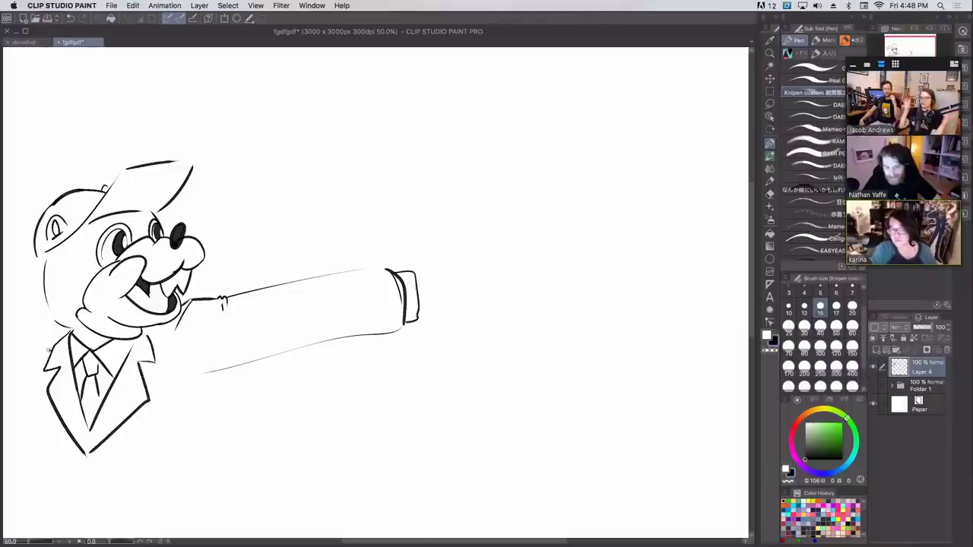
# - Add the far shoulder line, the armpit folds under the outstretched arm, and the long near side of the torso
pyautogui.moveTo(50, 350); pyautogui.dragTo(12, 380)
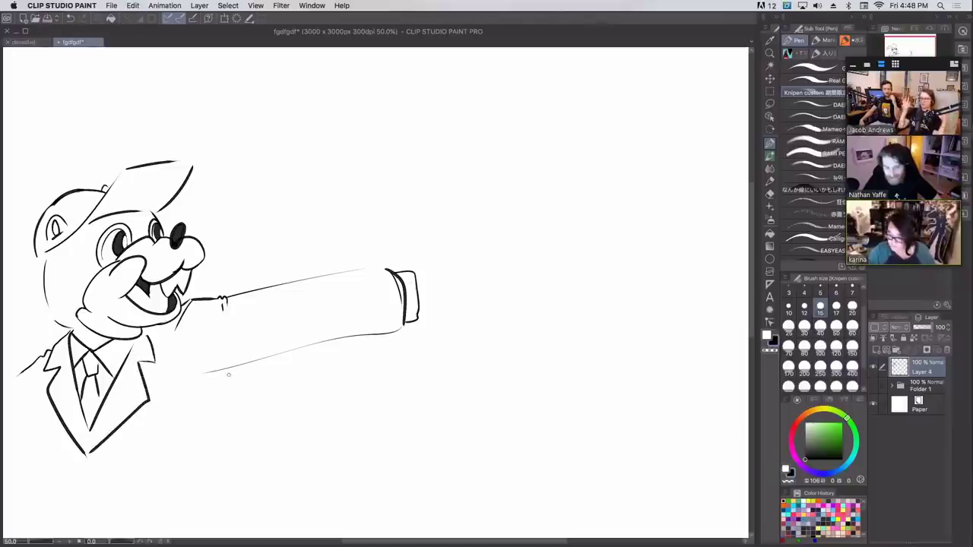
pyautogui.moveTo(233, 366); pyautogui.dragTo(203, 394)
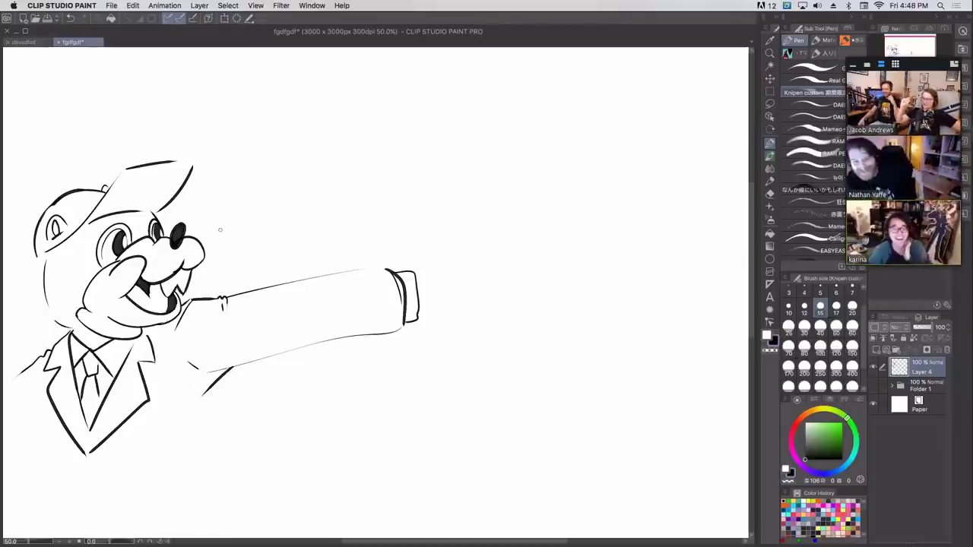
pyautogui.moveTo(208, 336)
pyautogui.mouseDown()
pyautogui.moveTo(252, 261)
pyautogui.moveTo(219, 277)
pyautogui.mouseUp()
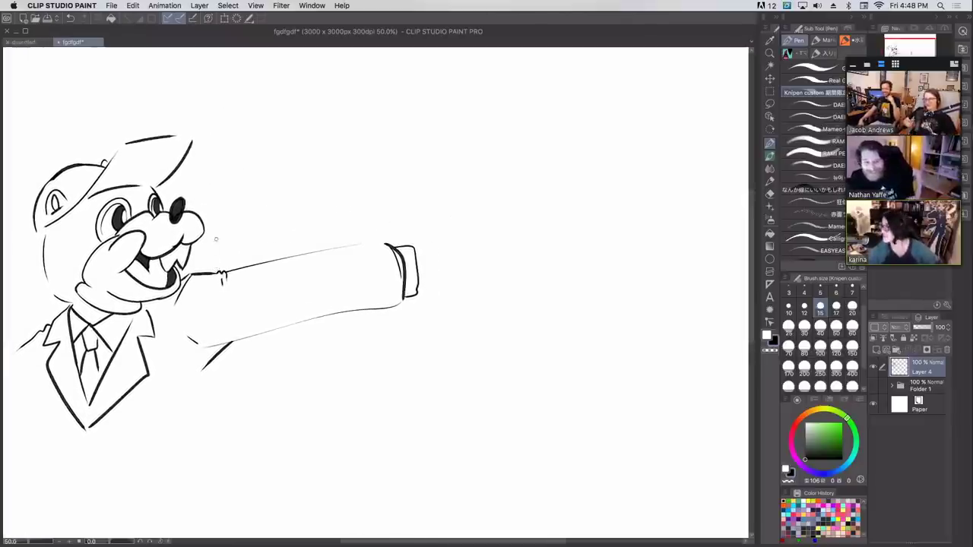
pyautogui.moveTo(200, 372); pyautogui.dragTo(205, 532)
# - Draw a wrist emerging from the cuff and a pointing hand with a thumb, curled fingers and extended index finger
pyautogui.moveTo(417, 248); pyautogui.dragTo(439, 250)
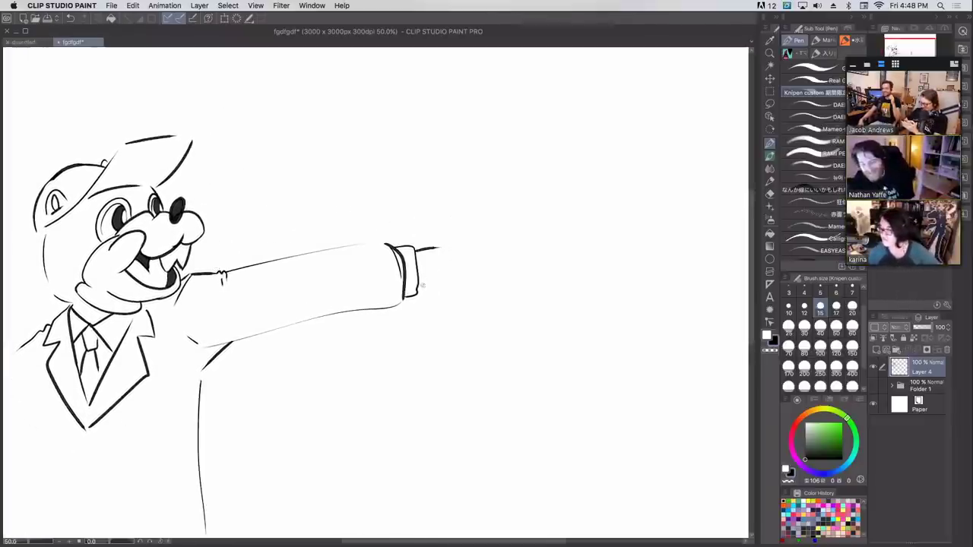
pyautogui.moveTo(422, 287); pyautogui.dragTo(439, 283)
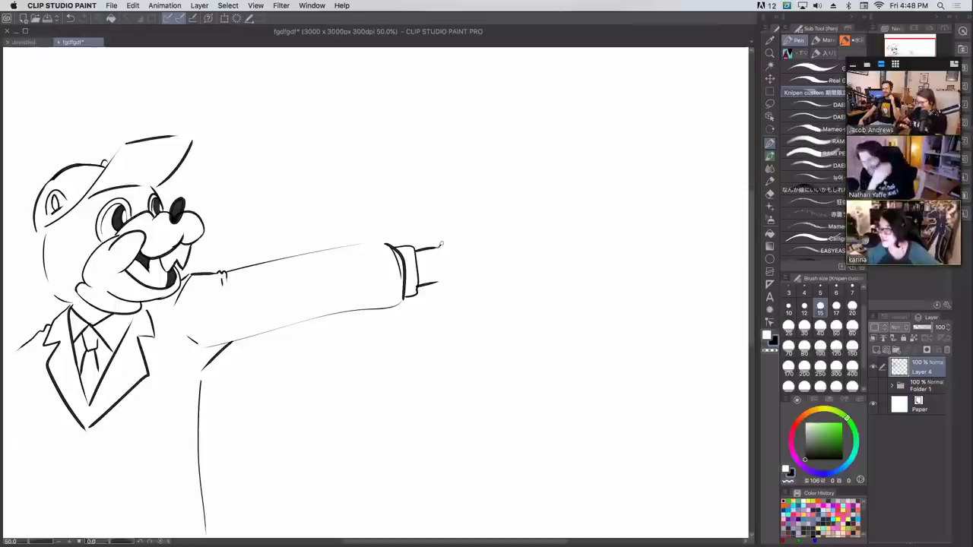
pyautogui.moveTo(441, 246)
pyautogui.mouseDown()
pyautogui.moveTo(448, 261)
pyautogui.moveTo(499, 245)
pyautogui.moveTo(483, 289)
pyautogui.moveTo(430, 282)
pyautogui.moveTo(469, 285)
pyautogui.moveTo(496, 252)
pyautogui.mouseUp()
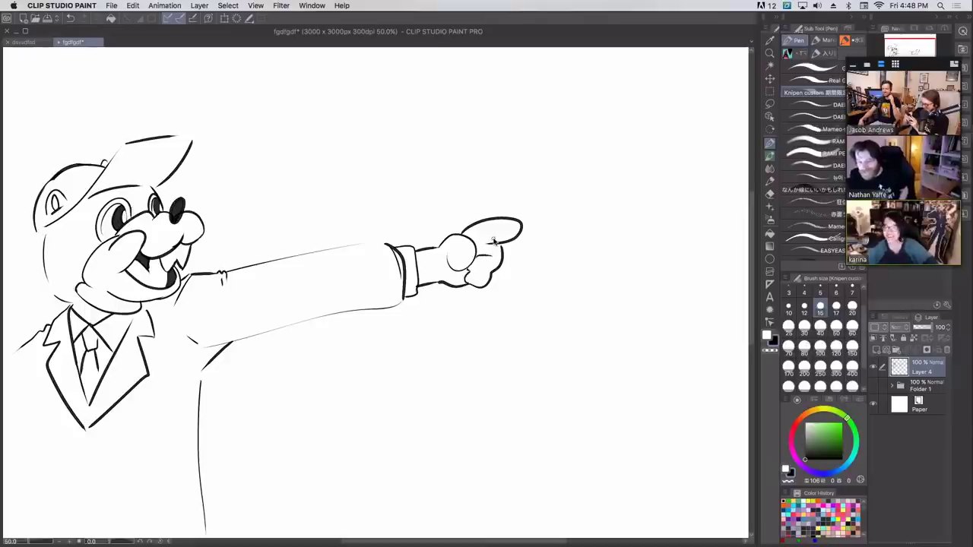
# - Detail the jacket with a side crease, breast pocket, far edge, front opening and two buttons, and darken the sleeve's underside
pyautogui.moveTo(176, 340)
pyautogui.mouseDown()
pyautogui.moveTo(176, 410)
pyautogui.moveTo(125, 413)
pyautogui.moveTo(155, 404)
pyautogui.mouseUp()
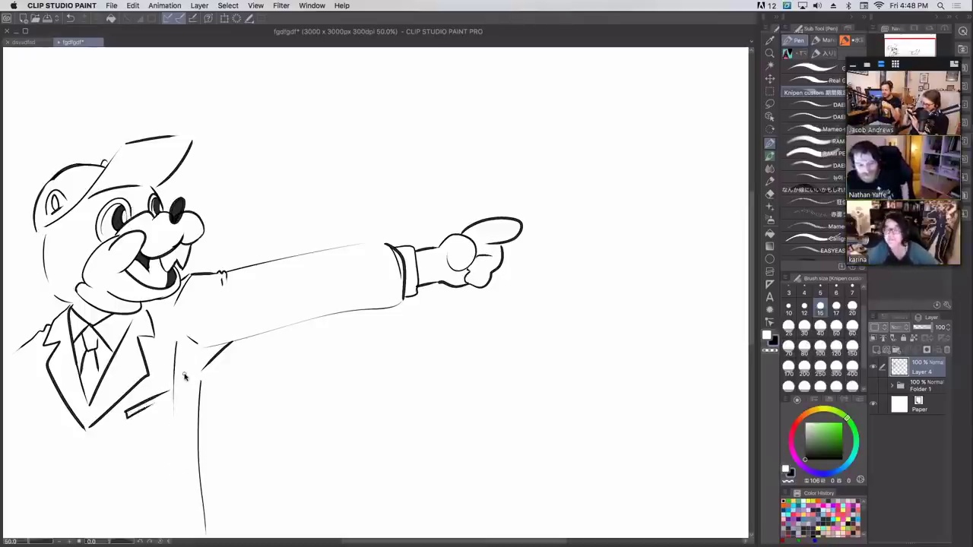
pyautogui.moveTo(14, 399); pyautogui.dragTo(34, 519)
pyautogui.moveTo(89, 432); pyautogui.dragTo(76, 507)
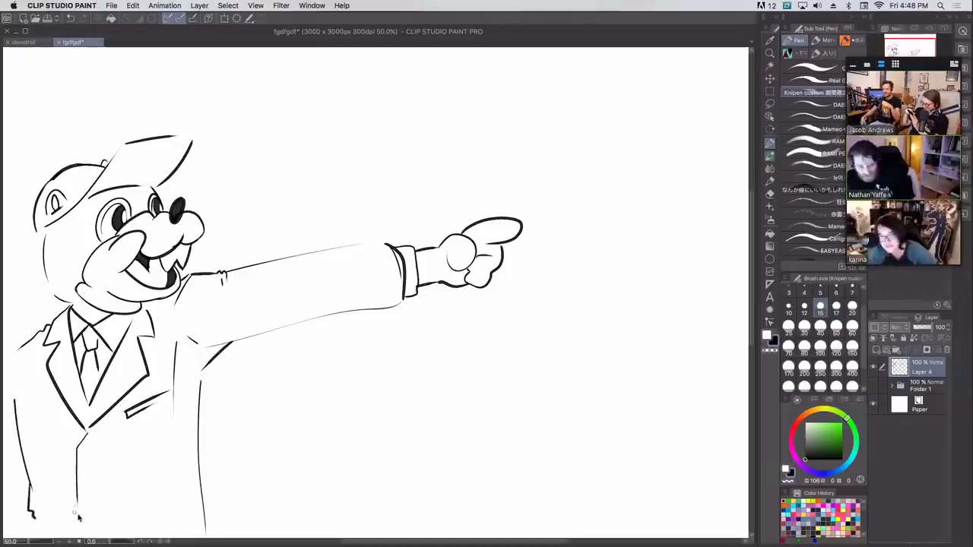
pyautogui.moveTo(85, 458); pyautogui.dragTo(84, 466)
pyautogui.moveTo(88, 513); pyautogui.dragTo(89, 520)
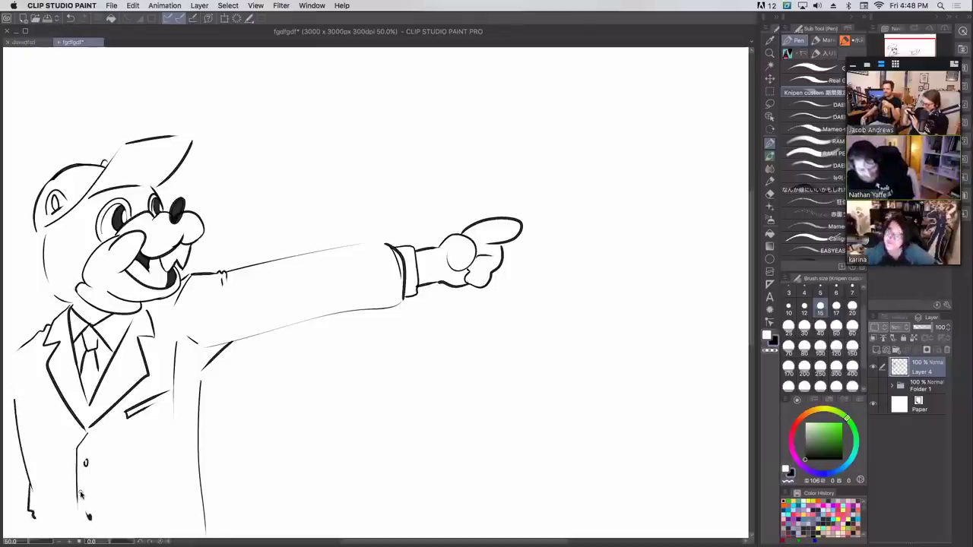
pyautogui.moveTo(236, 339)
pyautogui.mouseDown()
pyautogui.moveTo(414, 308)
pyautogui.moveTo(354, 311)
pyautogui.moveTo(382, 308)
pyautogui.mouseUp()
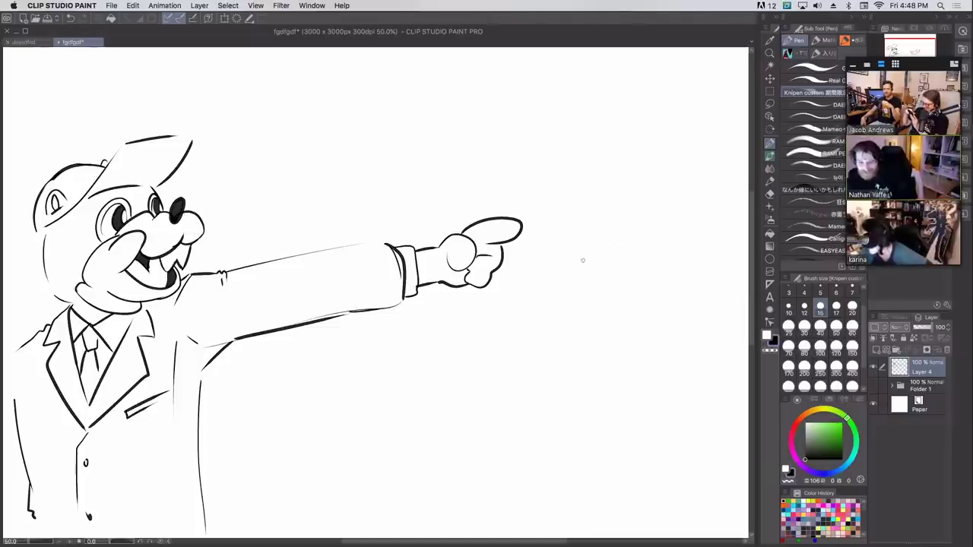
# - Start a second head facing the pointing hand, with a black nose, muzzle, cheek curve, two buck teeth and open lower jaw
pyautogui.moveTo(584, 261)
pyautogui.mouseDown()
pyautogui.moveTo(562, 277)
pyautogui.moveTo(647, 262)
pyautogui.moveTo(604, 273)
pyautogui.moveTo(583, 256)
pyautogui.moveTo(592, 275)
pyautogui.moveTo(604, 270)
pyautogui.mouseUp()
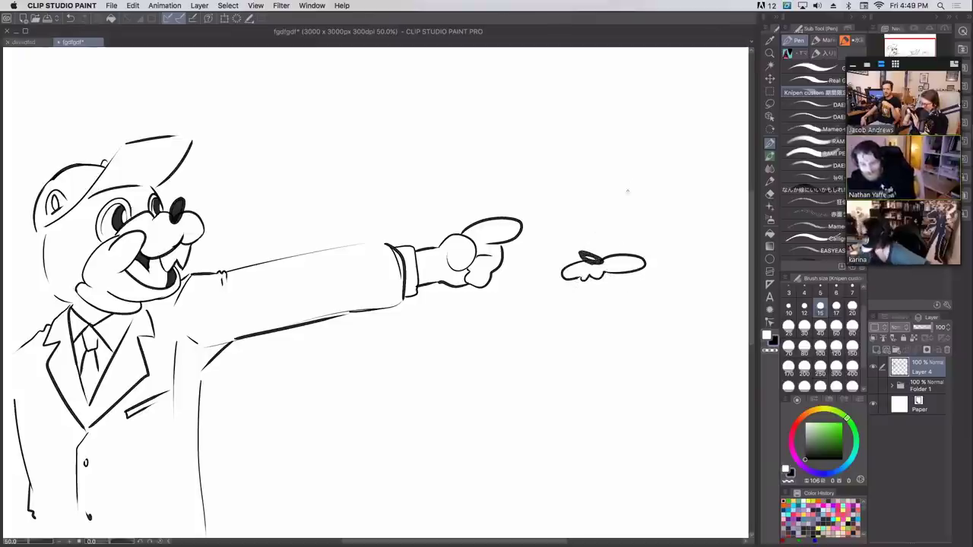
pyautogui.moveTo(638, 270)
pyautogui.mouseDown()
pyautogui.moveTo(648, 303)
pyautogui.moveTo(647, 261)
pyautogui.moveTo(669, 286)
pyautogui.mouseUp()
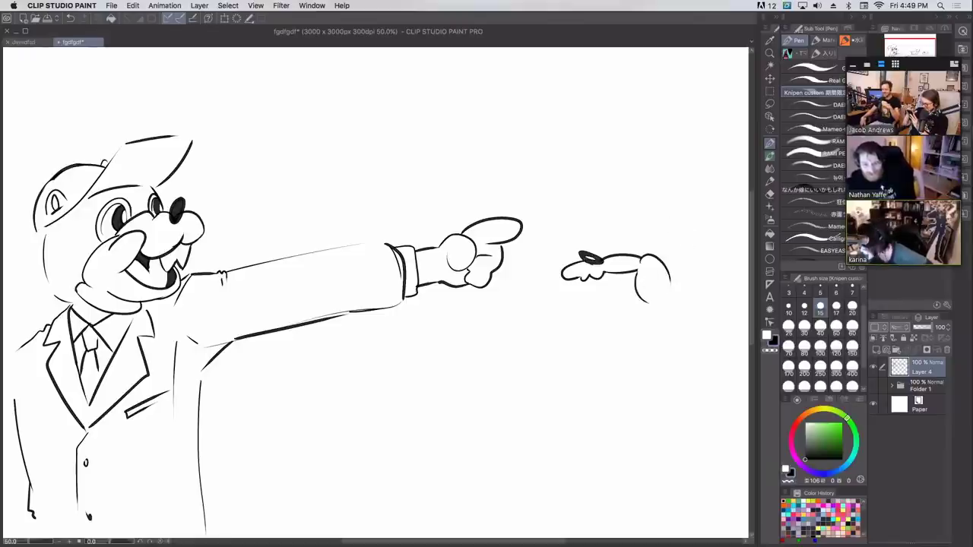
pyautogui.moveTo(577, 278)
pyautogui.mouseDown()
pyautogui.moveTo(598, 298)
pyautogui.moveTo(617, 292)
pyautogui.moveTo(593, 326)
pyautogui.moveTo(645, 313)
pyautogui.moveTo(640, 335)
pyautogui.mouseUp()
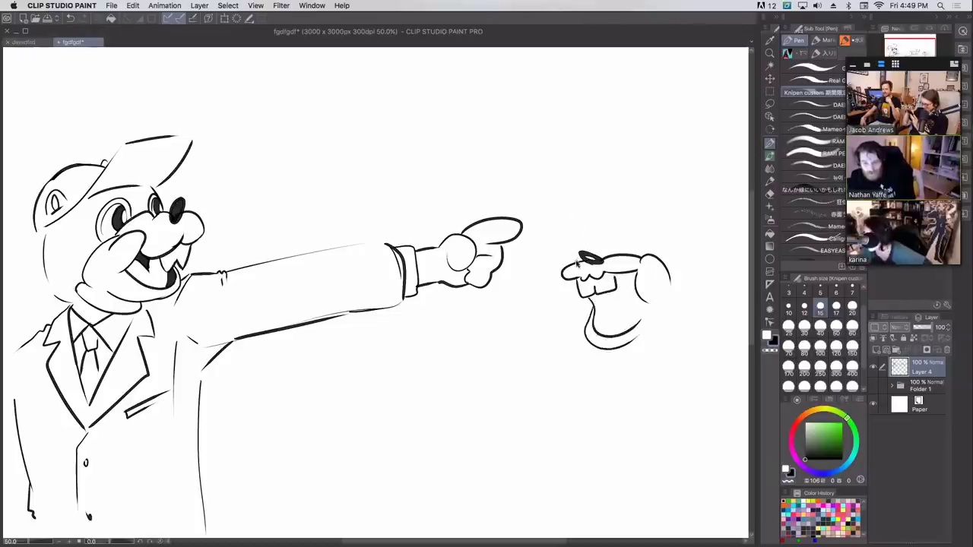
# - Draw two tall oval eyes with dark pupils above the second head's muzzle, and an upturned cap brim over them
pyautogui.moveTo(582, 251)
pyautogui.mouseDown()
pyautogui.moveTo(606, 258)
pyautogui.moveTo(649, 228)
pyautogui.moveTo(651, 251)
pyautogui.mouseUp()
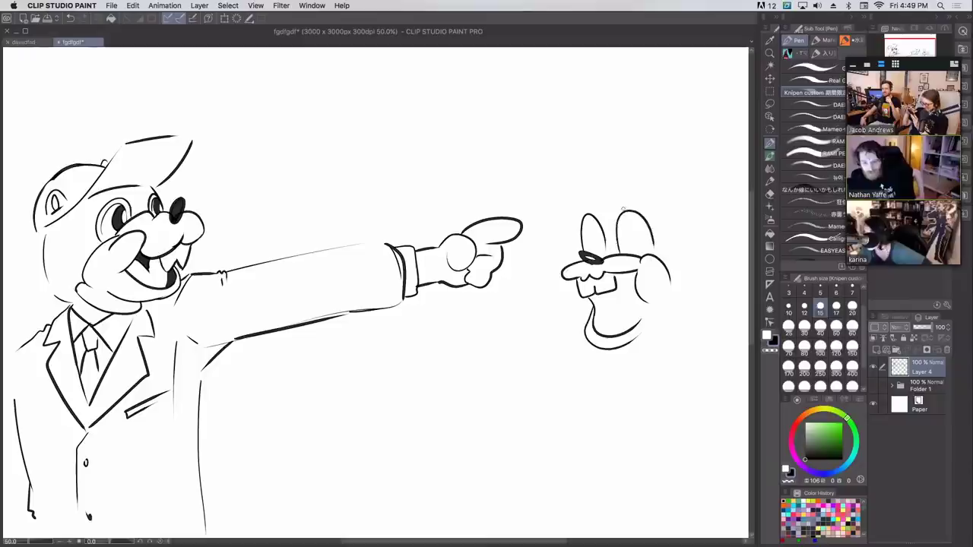
pyautogui.moveTo(585, 231)
pyautogui.mouseDown()
pyautogui.moveTo(590, 251)
pyautogui.moveTo(588, 225)
pyautogui.moveTo(625, 250)
pyautogui.moveTo(644, 245)
pyautogui.mouseUp()
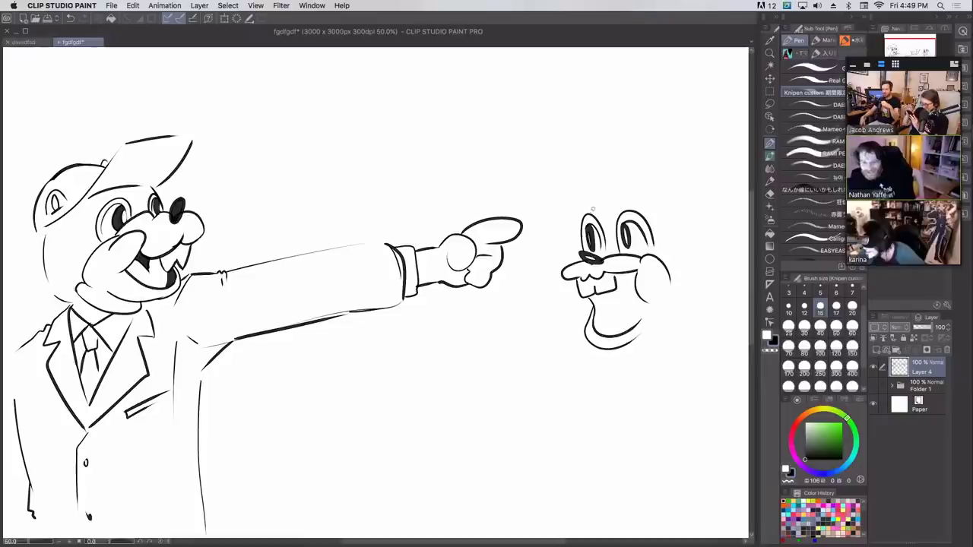
pyautogui.moveTo(580, 207)
pyautogui.mouseDown()
pyautogui.moveTo(594, 177)
pyautogui.moveTo(622, 177)
pyautogui.moveTo(682, 214)
pyautogui.mouseUp()
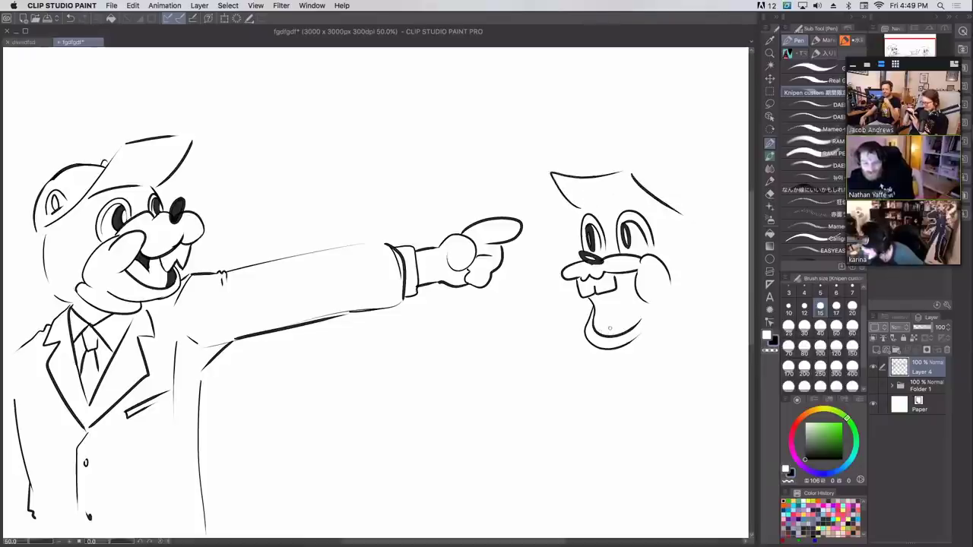
# - Add a tongue and back mouth line inside the second head's open mouth, and draw furrowed brows above its eyes
pyautogui.moveTo(606, 331)
pyautogui.mouseDown()
pyautogui.moveTo(606, 298)
pyautogui.moveTo(640, 300)
pyautogui.mouseUp()
pyautogui.press('super+z')
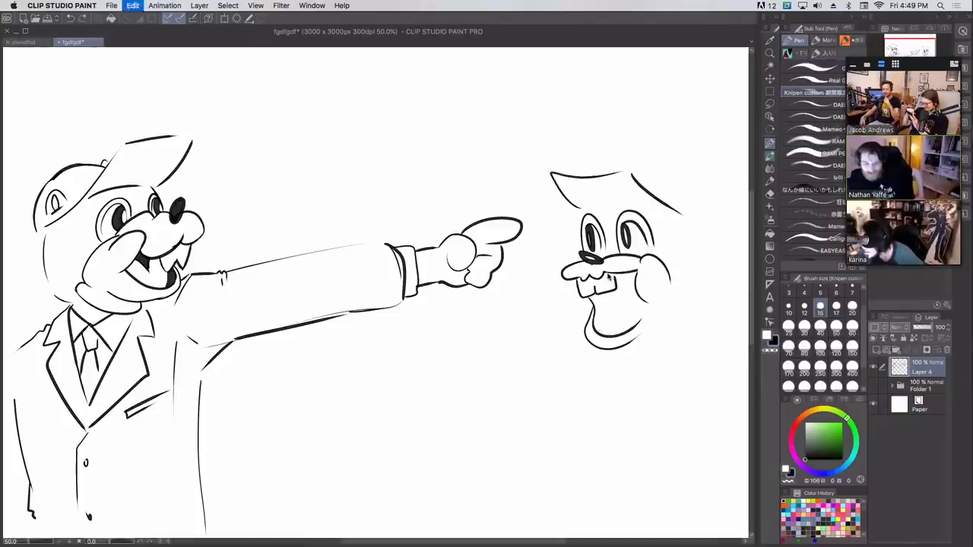
pyautogui.moveTo(602, 336)
pyautogui.mouseDown()
pyautogui.moveTo(603, 309)
pyautogui.moveTo(637, 302)
pyautogui.mouseUp()
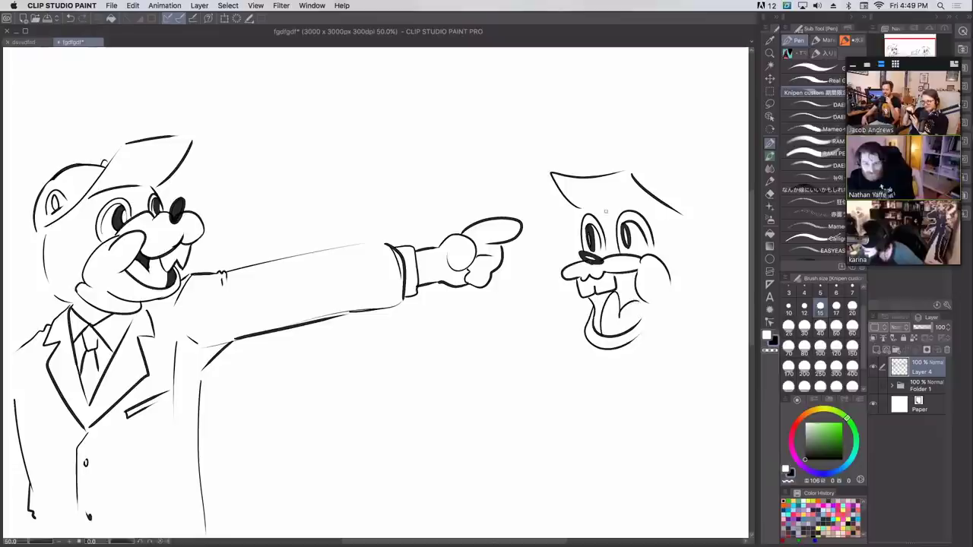
pyautogui.moveTo(615, 210)
pyautogui.mouseDown()
pyautogui.moveTo(634, 202)
pyautogui.moveTo(601, 209)
pyautogui.mouseUp()
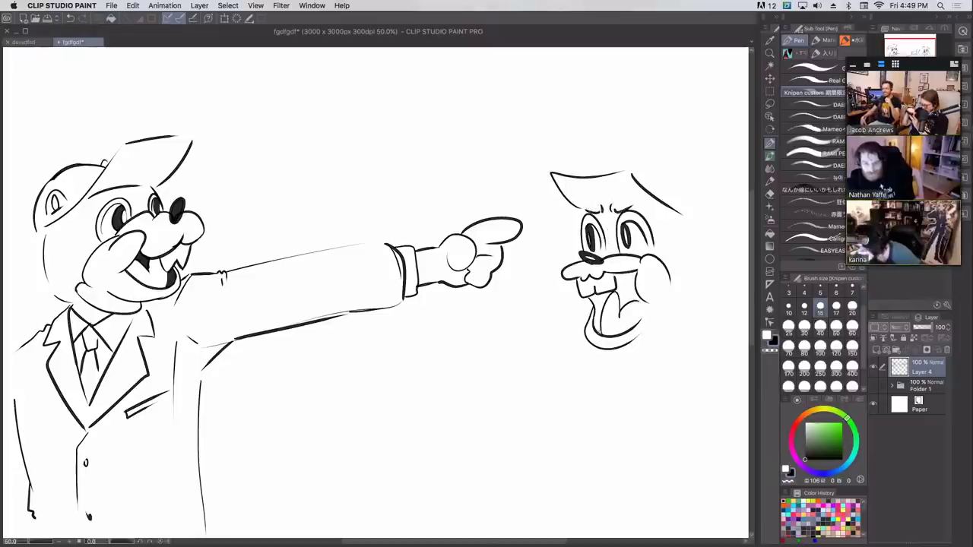
# - Fill the inside of the second head's open mouth with black around the tongue and teeth
pyautogui.moveTo(600, 334)
pyautogui.mouseDown()
pyautogui.moveTo(610, 295)
pyautogui.moveTo(592, 298)
pyautogui.moveTo(597, 334)
pyautogui.moveTo(594, 300)
pyautogui.moveTo(609, 293)
pyautogui.moveTo(600, 299)
pyautogui.moveTo(621, 307)
pyautogui.moveTo(616, 275)
pyautogui.moveTo(639, 269)
pyautogui.moveTo(637, 285)
pyautogui.mouseUp()
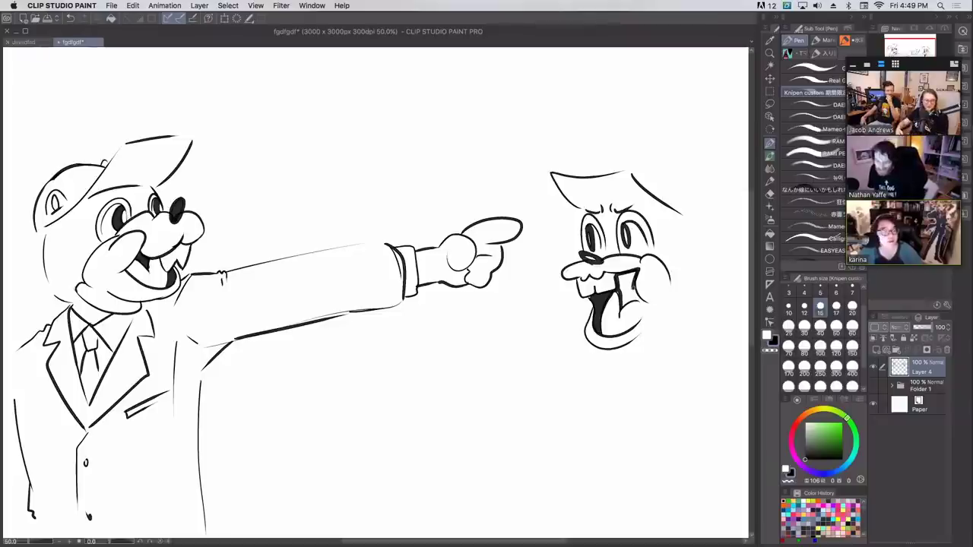
pyautogui.moveTo(633, 287)
pyautogui.mouseDown()
pyautogui.moveTo(637, 304)
pyautogui.moveTo(619, 289)
pyautogui.moveTo(634, 303)
pyautogui.moveTo(619, 281)
pyautogui.moveTo(627, 277)
pyautogui.moveTo(620, 283)
pyautogui.mouseUp()
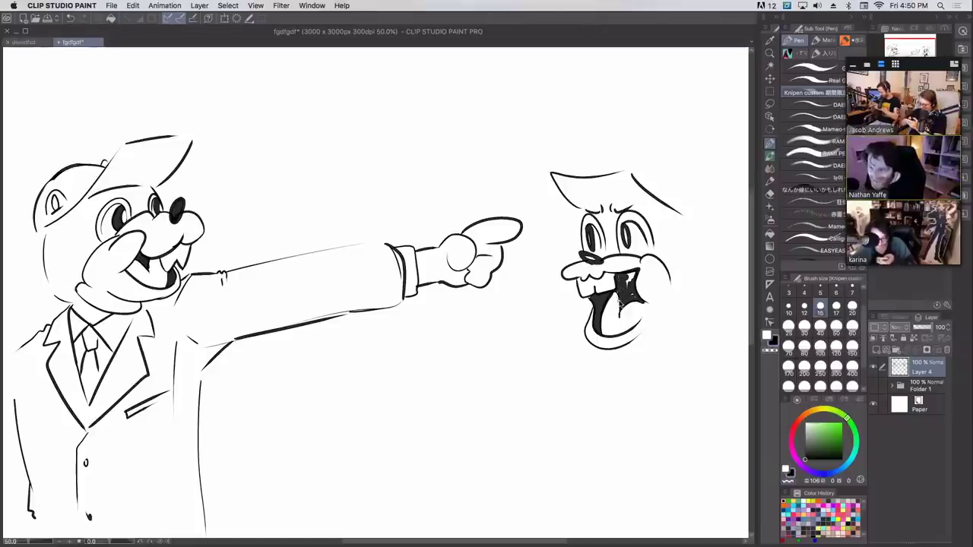
pyautogui.moveTo(626, 278)
pyautogui.mouseDown()
pyautogui.moveTo(631, 292)
pyautogui.moveTo(631, 277)
pyautogui.moveTo(619, 270)
pyautogui.mouseUp()
# - Complete the second head with a rounded cap crown, a double-ringed ear, the back of the head, a bulging cheek and the jawline
pyautogui.moveTo(664, 200); pyautogui.dragTo(692, 214)
pyautogui.moveTo(600, 176)
pyautogui.mouseDown()
pyautogui.moveTo(629, 150)
pyautogui.moveTo(662, 160)
pyautogui.mouseUp()
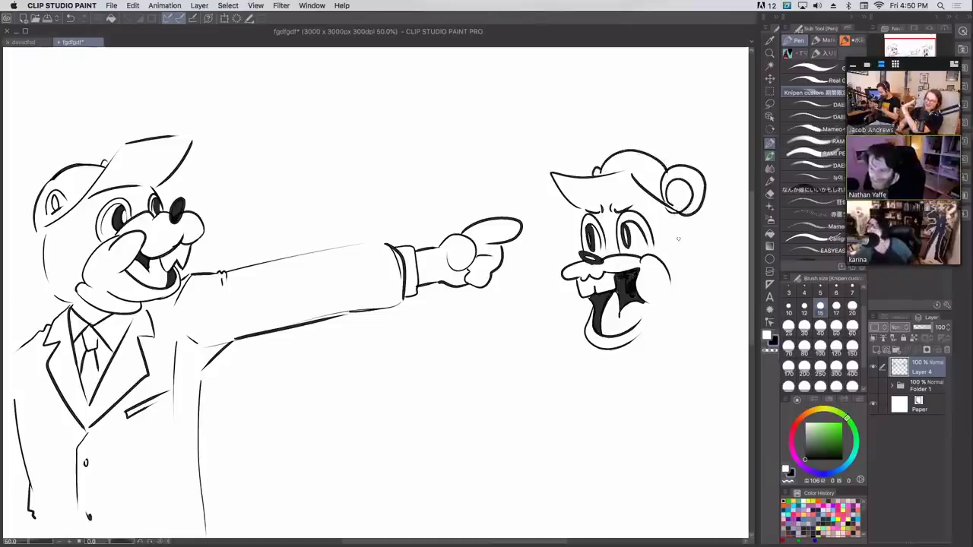
pyautogui.moveTo(640, 205)
pyautogui.mouseDown()
pyautogui.moveTo(693, 233)
pyautogui.moveTo(689, 220)
pyautogui.moveTo(695, 268)
pyautogui.mouseUp()
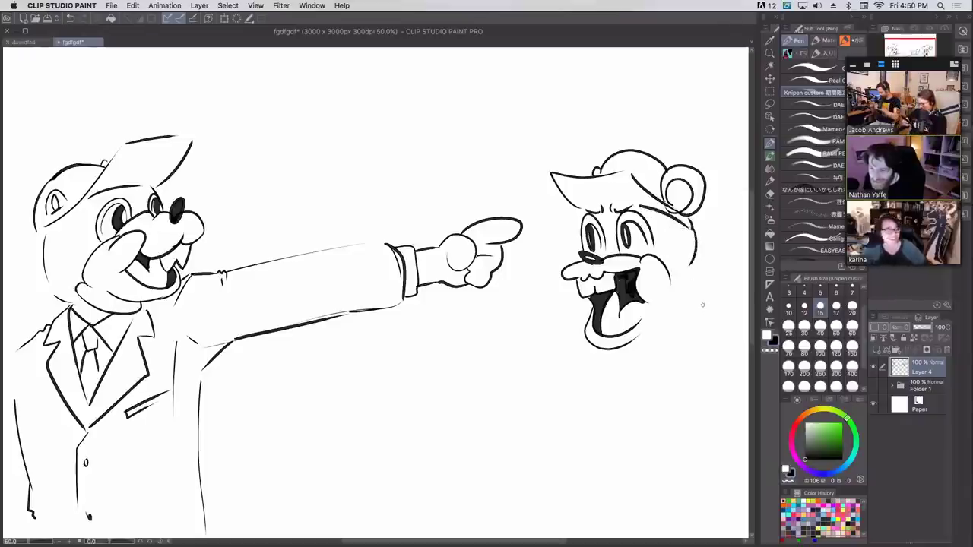
pyautogui.press('super+z')
pyautogui.moveTo(691, 227)
pyautogui.mouseDown()
pyautogui.moveTo(695, 261)
pyautogui.moveTo(708, 271)
pyautogui.moveTo(634, 337)
pyautogui.moveTo(673, 290)
pyautogui.mouseUp()
pyautogui.press('super+z')
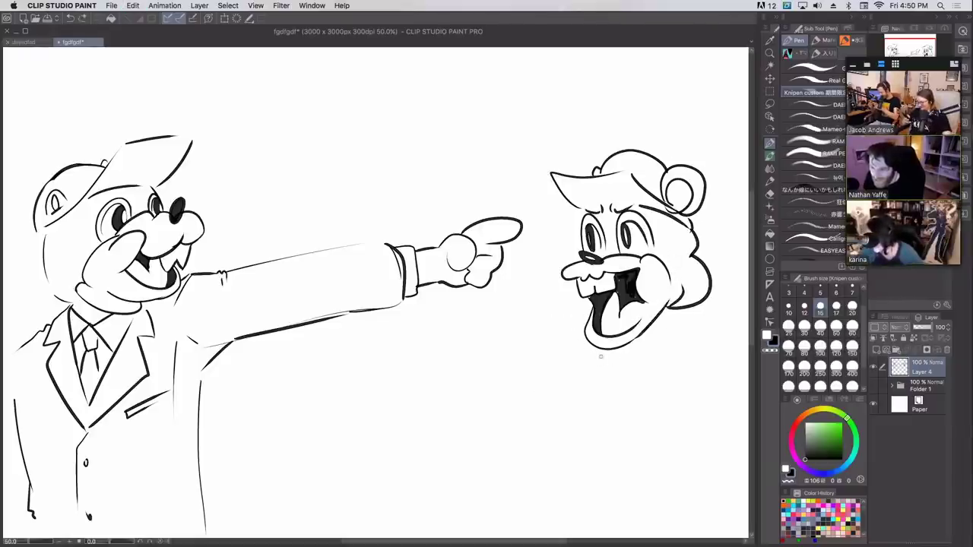
# - Add short neck marks under the second head's chin and cheek, and draw sweat drops on its temple, cap and cheek
pyautogui.moveTo(611, 350); pyautogui.dragTo(610, 357)
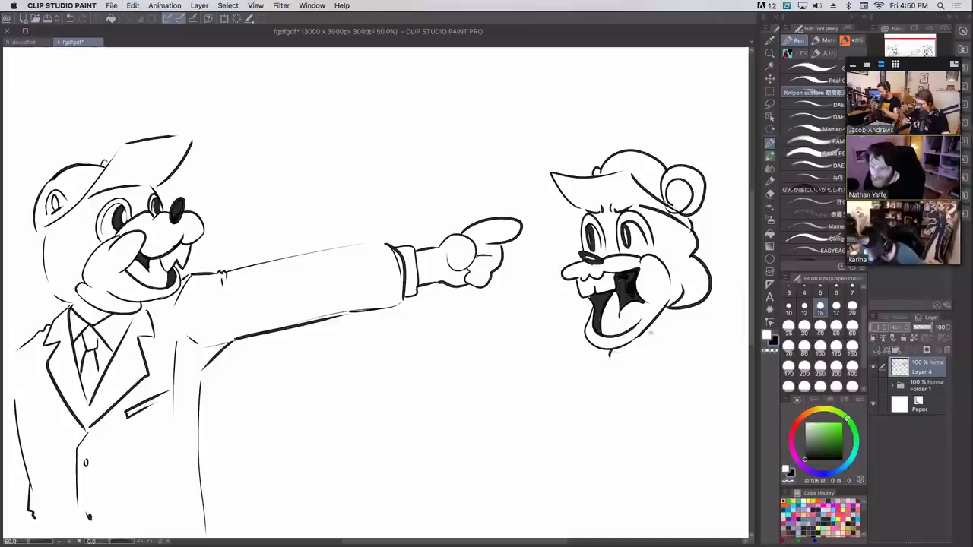
pyautogui.moveTo(688, 308); pyautogui.dragTo(681, 312)
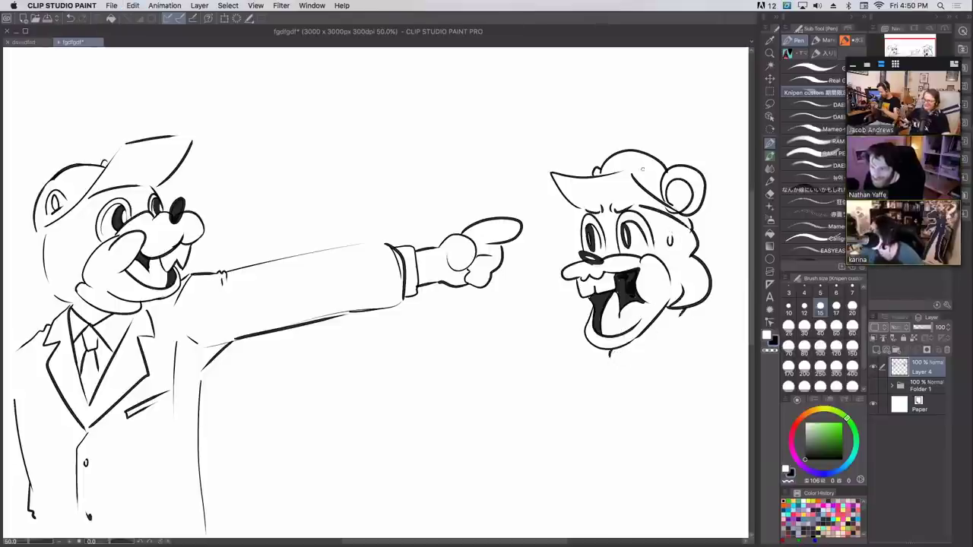
pyautogui.moveTo(645, 164); pyautogui.dragTo(648, 173)
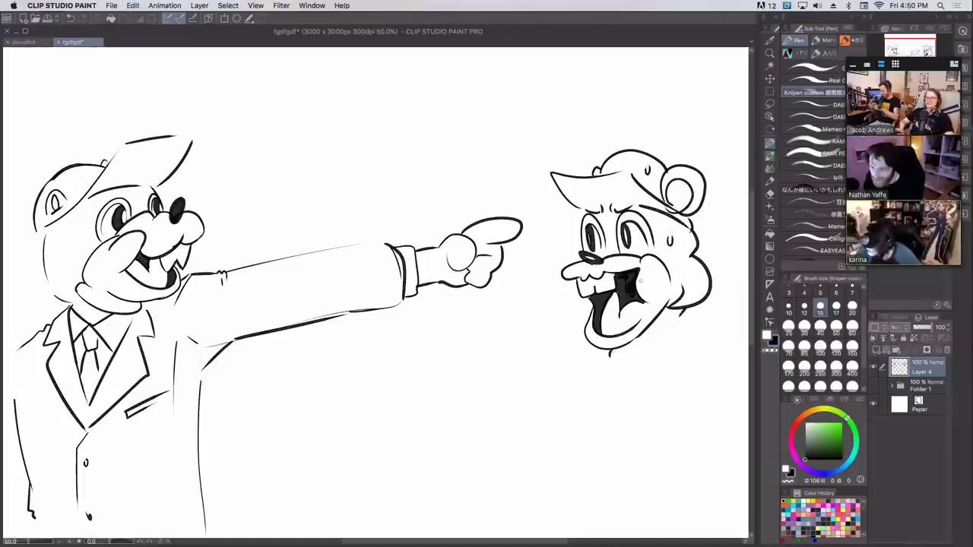
pyautogui.moveTo(659, 277); pyautogui.dragTo(657, 290)
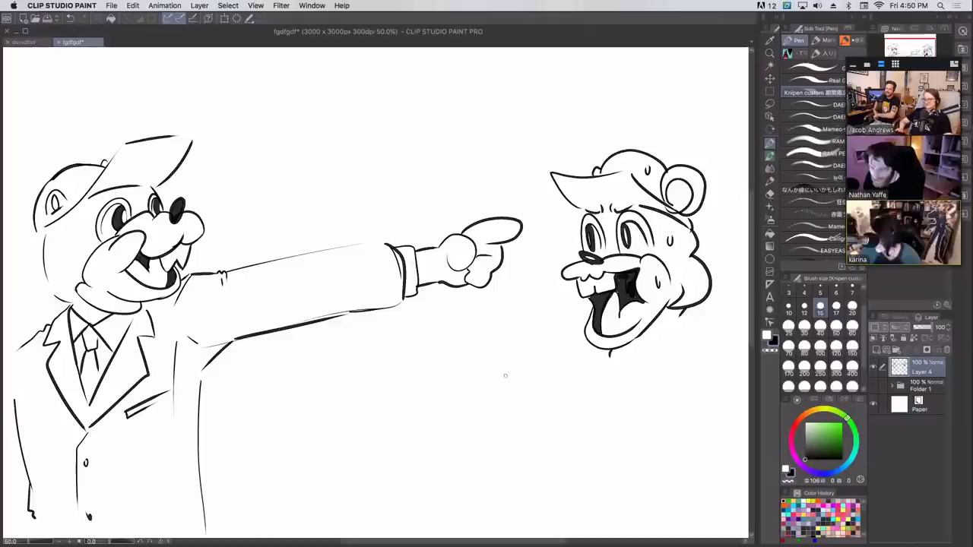
# - Draw the second character's shoulders, neckline, upper arms and torso side, with the near arm bent at the elbow and ending in a cuff
pyautogui.moveTo(521, 377)
pyautogui.mouseDown()
pyautogui.moveTo(570, 321)
pyautogui.moveTo(560, 329)
pyautogui.moveTo(582, 333)
pyautogui.mouseUp()
pyautogui.moveTo(677, 328)
pyautogui.mouseDown()
pyautogui.moveTo(732, 308)
pyautogui.moveTo(749, 321)
pyautogui.mouseUp()
pyautogui.moveTo(673, 326); pyautogui.dragTo(640, 355)
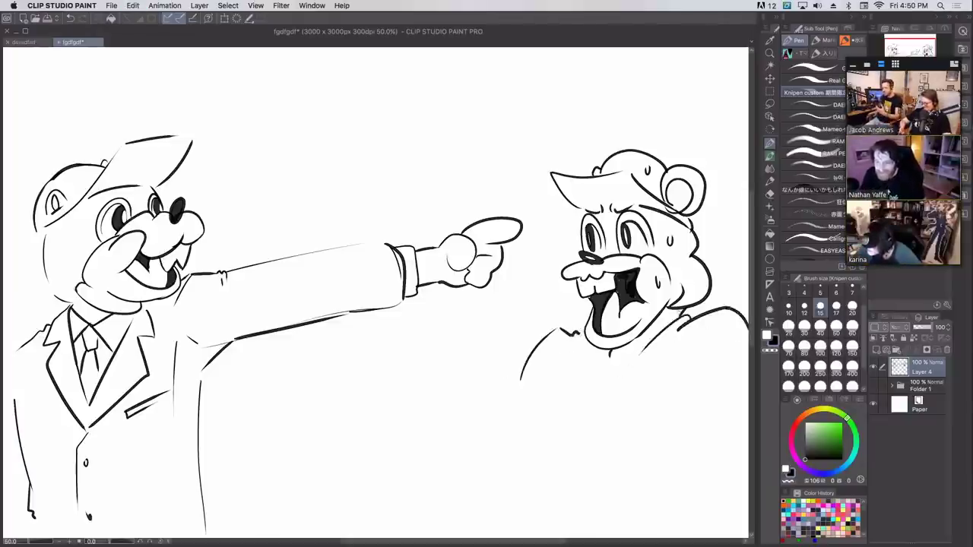
pyautogui.moveTo(517, 392); pyautogui.dragTo(481, 447)
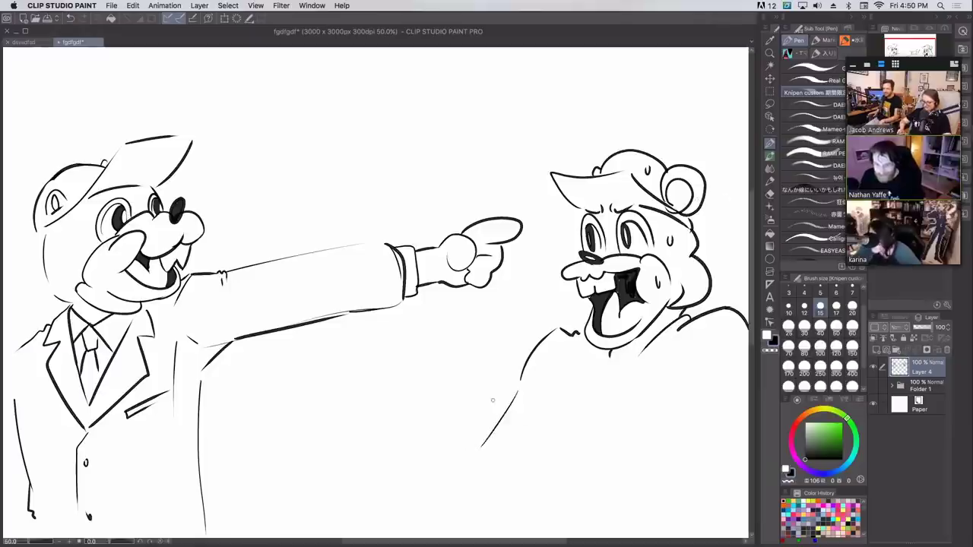
pyautogui.moveTo(550, 382)
pyautogui.mouseDown()
pyautogui.moveTo(546, 472)
pyautogui.moveTo(521, 538)
pyautogui.mouseUp()
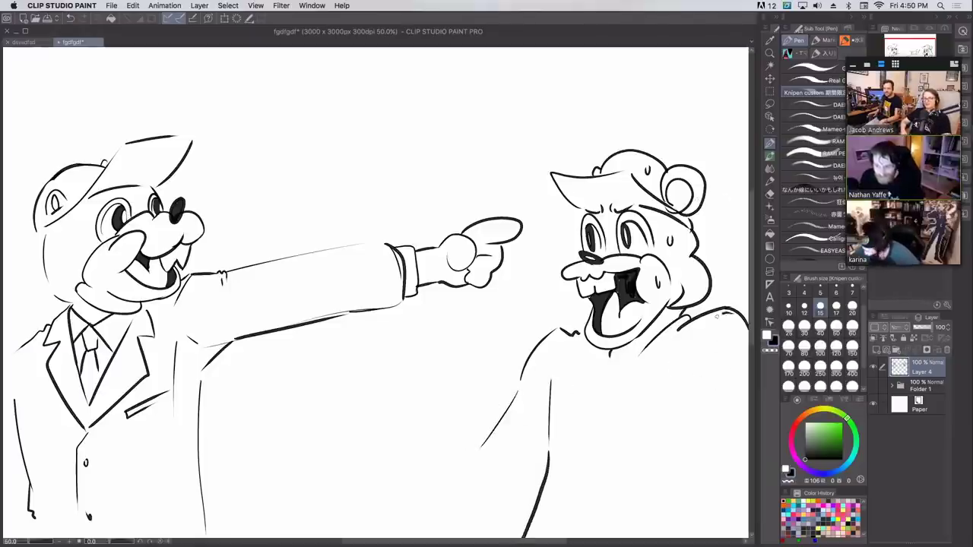
pyautogui.moveTo(722, 313); pyautogui.dragTo(673, 389)
pyautogui.moveTo(701, 425)
pyautogui.mouseDown()
pyautogui.moveTo(727, 483)
pyautogui.moveTo(658, 477)
pyautogui.moveTo(653, 521)
pyautogui.moveTo(684, 537)
pyautogui.moveTo(660, 476)
pyautogui.mouseUp()
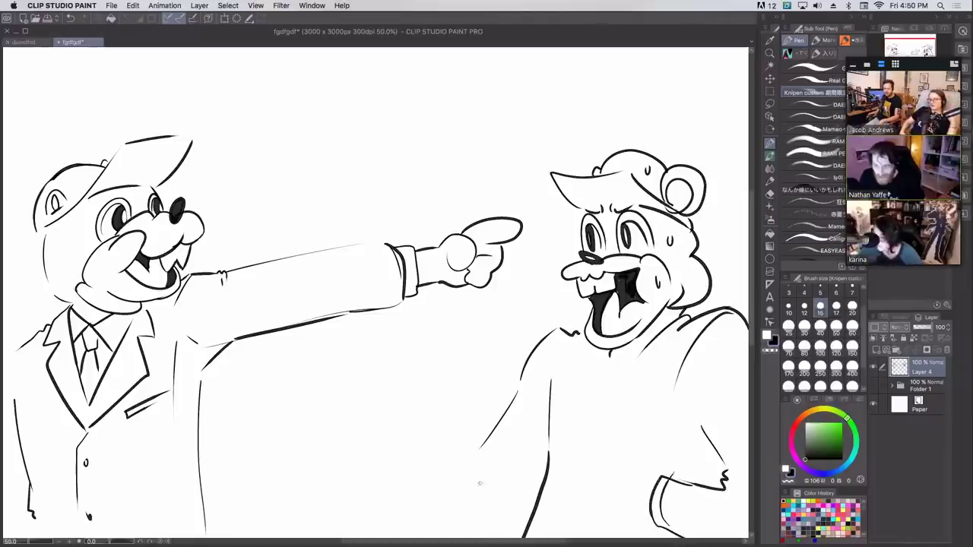
# - Draw the second character's far forearm reaching out with a cuffed sleeve, and add the near arm's inner sleeve and elbow lines
pyautogui.moveTo(481, 460)
pyautogui.mouseDown()
pyautogui.moveTo(422, 437)
pyautogui.moveTo(400, 494)
pyautogui.moveTo(511, 531)
pyautogui.mouseUp()
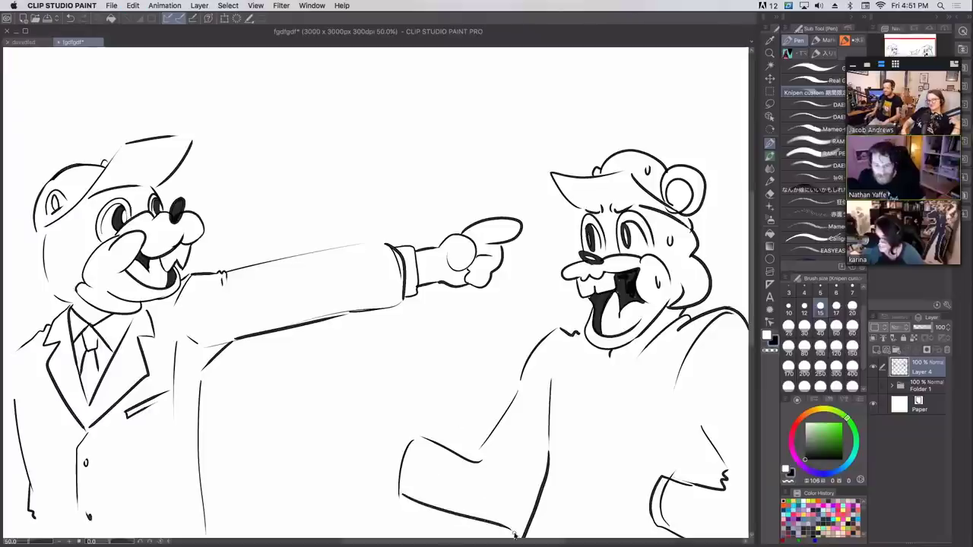
pyautogui.press('super+z')
pyautogui.moveTo(400, 485); pyautogui.dragTo(532, 532)
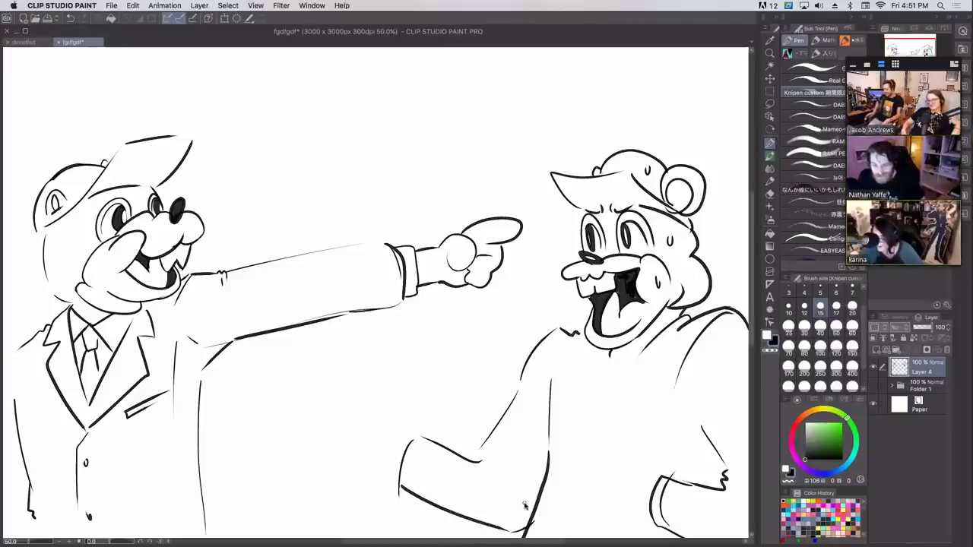
pyautogui.moveTo(411, 488); pyautogui.dragTo(420, 463)
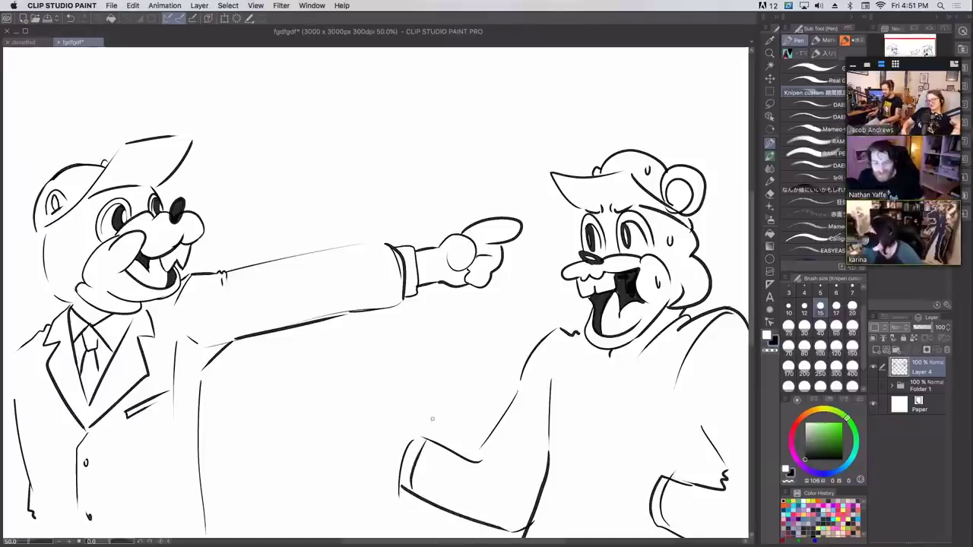
pyautogui.moveTo(702, 427)
pyautogui.mouseDown()
pyautogui.moveTo(701, 361)
pyautogui.moveTo(701, 424)
pyautogui.mouseUp()
pyautogui.moveTo(701, 359); pyautogui.dragTo(694, 377)
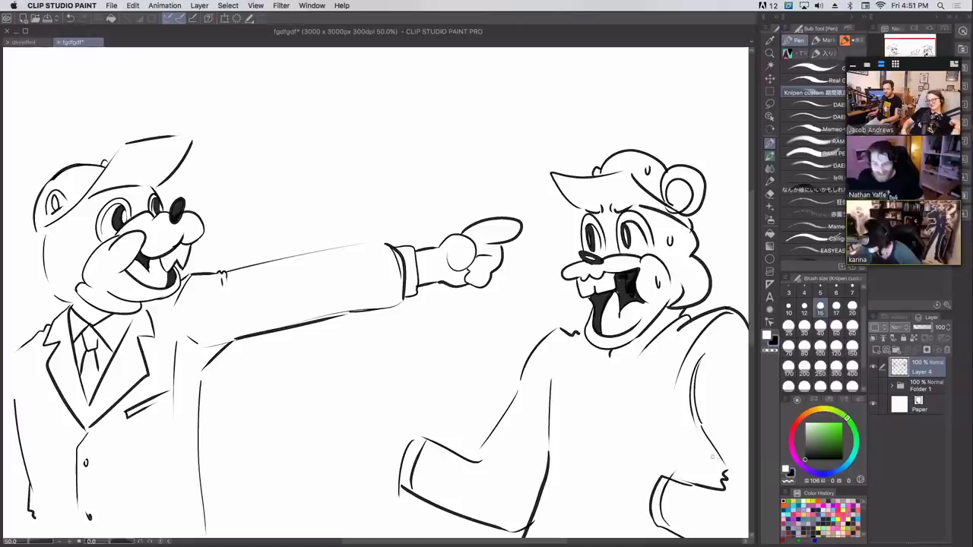
pyautogui.moveTo(719, 455); pyautogui.dragTo(711, 484)
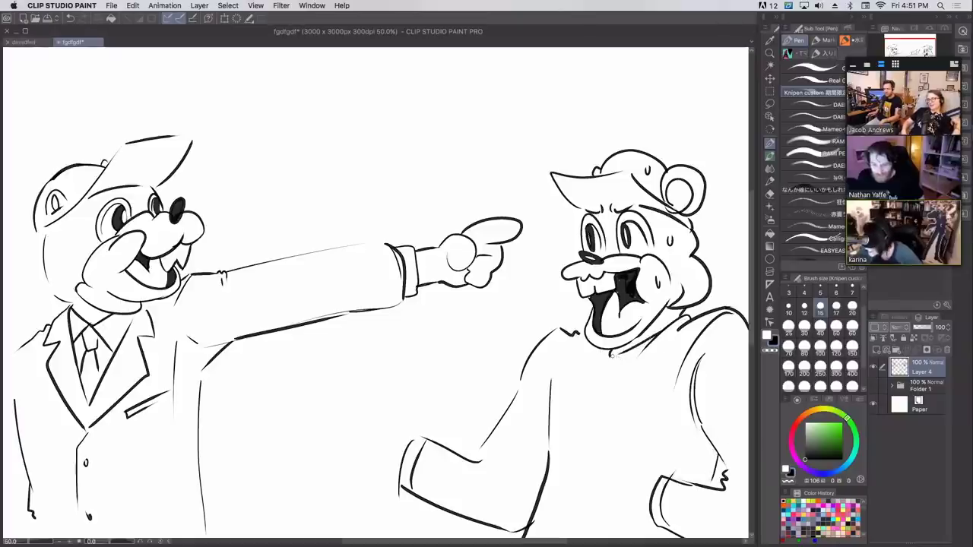
# - Draw a pointed shirt collar under the second character's chin, with the start of a tie knot between its flaps
pyautogui.moveTo(614, 359)
pyautogui.mouseDown()
pyautogui.moveTo(616, 370)
pyautogui.moveTo(611, 361)
pyautogui.mouseUp()
pyautogui.press('super+z')
pyautogui.moveTo(611, 360)
pyautogui.mouseDown()
pyautogui.moveTo(641, 339)
pyautogui.moveTo(622, 380)
pyautogui.moveTo(647, 350)
pyautogui.moveTo(599, 389)
pyautogui.mouseUp()
pyautogui.moveTo(617, 382); pyautogui.dragTo(605, 354)
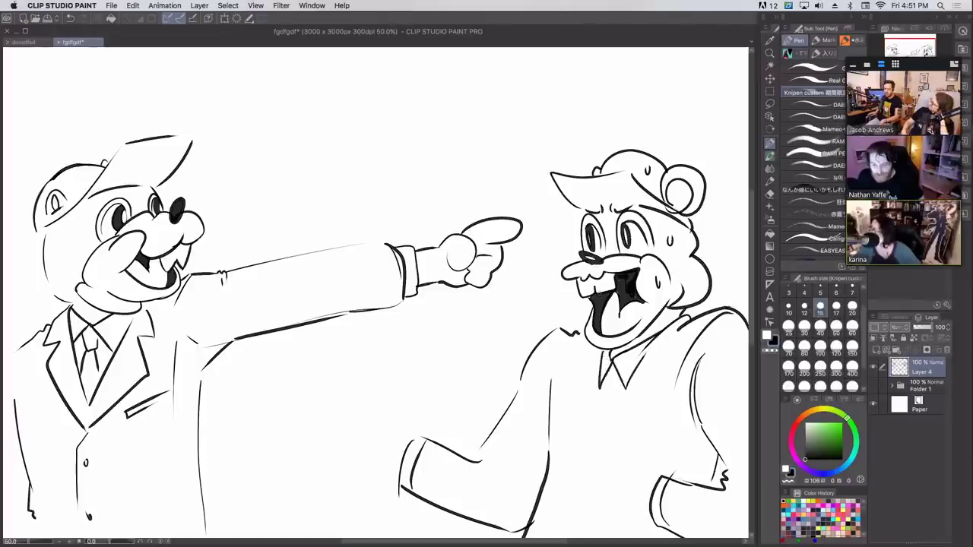
pyautogui.moveTo(611, 367); pyautogui.dragTo(603, 386)
pyautogui.moveTo(611, 368); pyautogui.dragTo(618, 384)
pyautogui.moveTo(590, 350)
pyautogui.mouseDown()
pyautogui.moveTo(599, 432)
pyautogui.moveTo(614, 415)
pyautogui.moveTo(606, 446)
pyautogui.mouseUp()
pyautogui.moveTo(620, 411)
pyautogui.mouseDown()
pyautogui.moveTo(655, 349)
pyautogui.moveTo(613, 441)
pyautogui.moveTo(647, 352)
pyautogui.mouseUp()
pyautogui.press('super+z')
pyautogui.press('super+z')
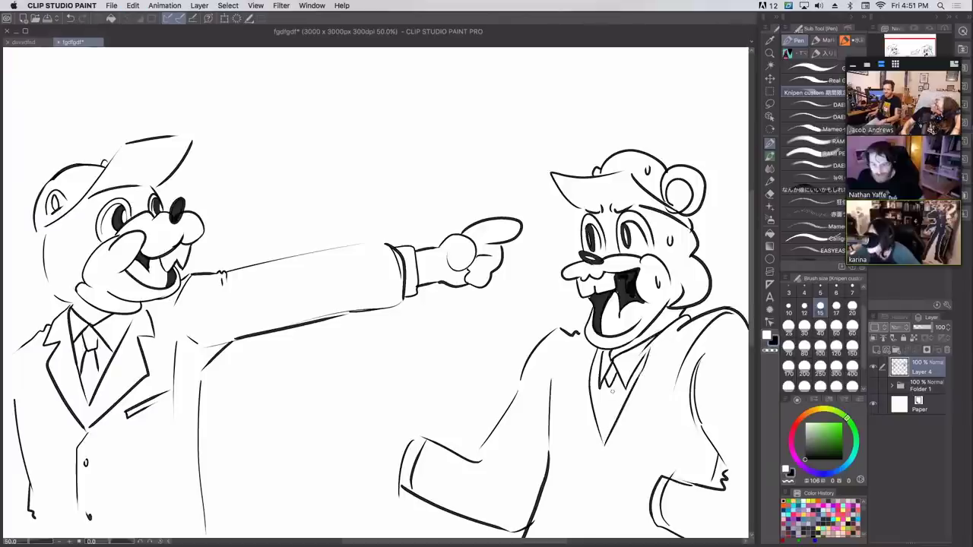
pyautogui.moveTo(606, 389)
pyautogui.mouseDown()
pyautogui.moveTo(599, 427)
pyautogui.moveTo(611, 427)
pyautogui.mouseUp()
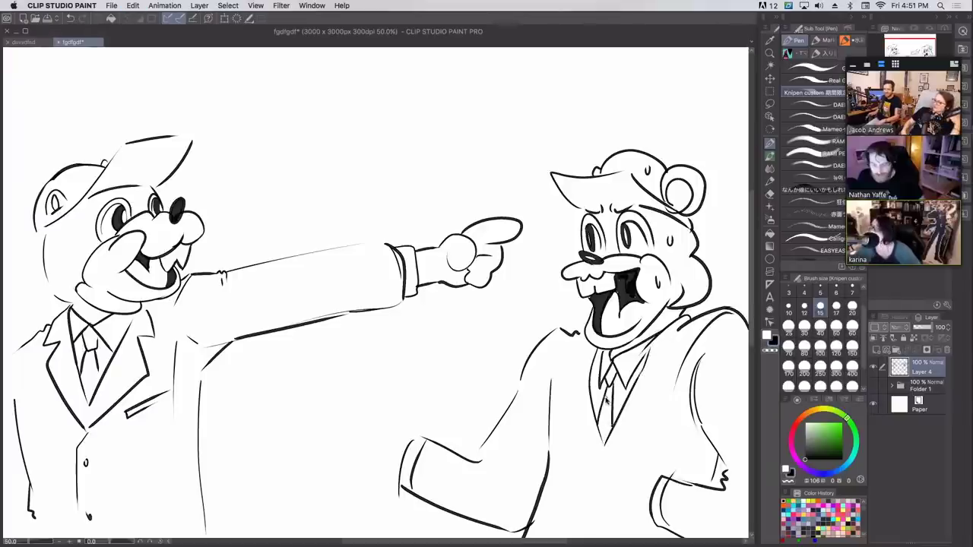
pyautogui.press('super+z')
pyautogui.hotkey('ctrl', 'z')
pyautogui.hotkey('ctrl', 'z')
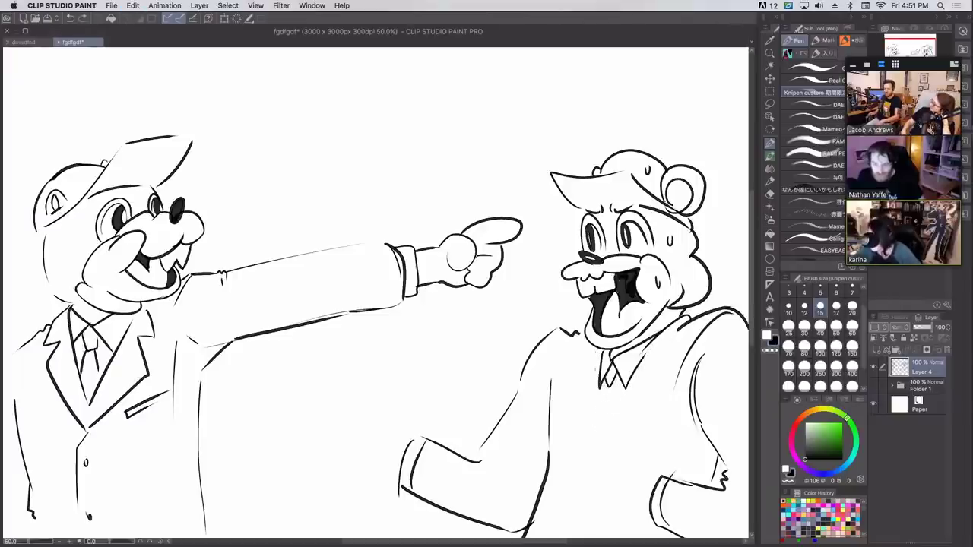
# - Draw a long tie hanging from the second character's collar, and add two small buttons on each sleeve cuff
pyautogui.moveTo(606, 386)
pyautogui.mouseDown()
pyautogui.moveTo(590, 490)
pyautogui.moveTo(597, 523)
pyautogui.moveTo(617, 498)
pyautogui.moveTo(611, 442)
pyautogui.moveTo(611, 385)
pyautogui.mouseUp()
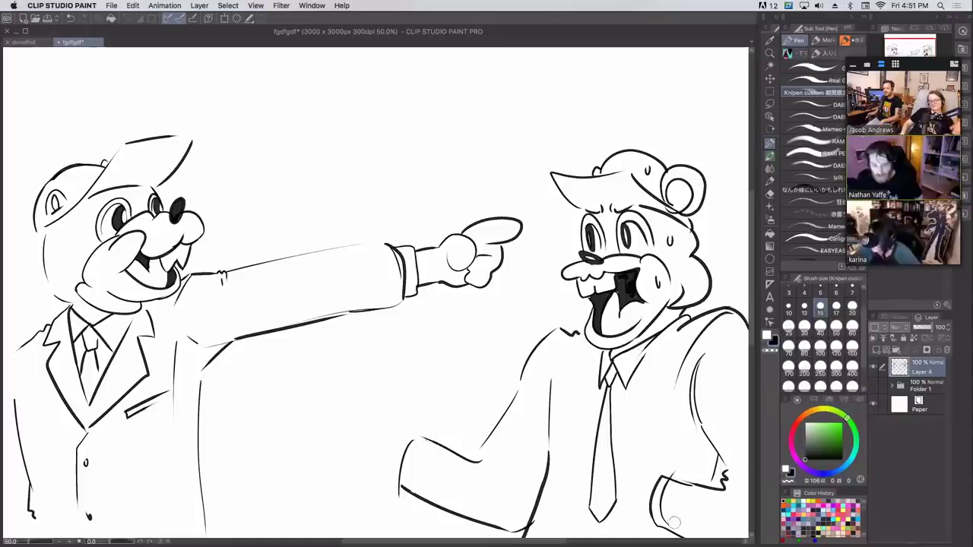
pyautogui.click(429, 455)
pyautogui.click(439, 461)
pyautogui.click(684, 498)
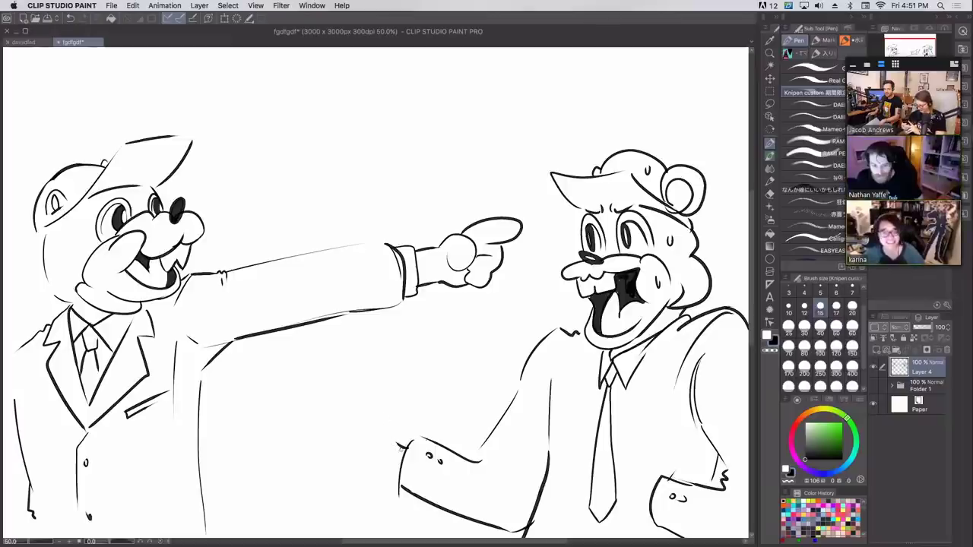
# - Draw raised open hands coming out of both cuffs, and add more sweat drops on the second character's shoulder, jaw, forehead and cap brim
pyautogui.moveTo(400, 447)
pyautogui.mouseDown()
pyautogui.moveTo(387, 414)
pyautogui.moveTo(363, 399)
pyautogui.moveTo(375, 417)
pyautogui.moveTo(361, 413)
pyautogui.moveTo(356, 446)
pyautogui.moveTo(373, 435)
pyautogui.moveTo(397, 460)
pyautogui.mouseUp()
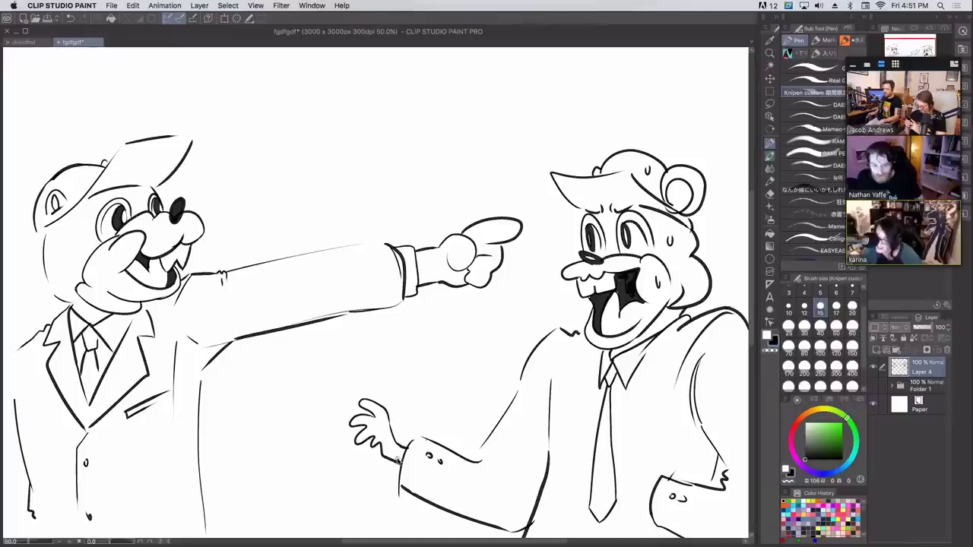
pyautogui.moveTo(659, 482)
pyautogui.mouseDown()
pyautogui.moveTo(633, 436)
pyautogui.moveTo(643, 451)
pyautogui.moveTo(628, 450)
pyautogui.moveTo(632, 473)
pyautogui.moveTo(651, 500)
pyautogui.mouseUp()
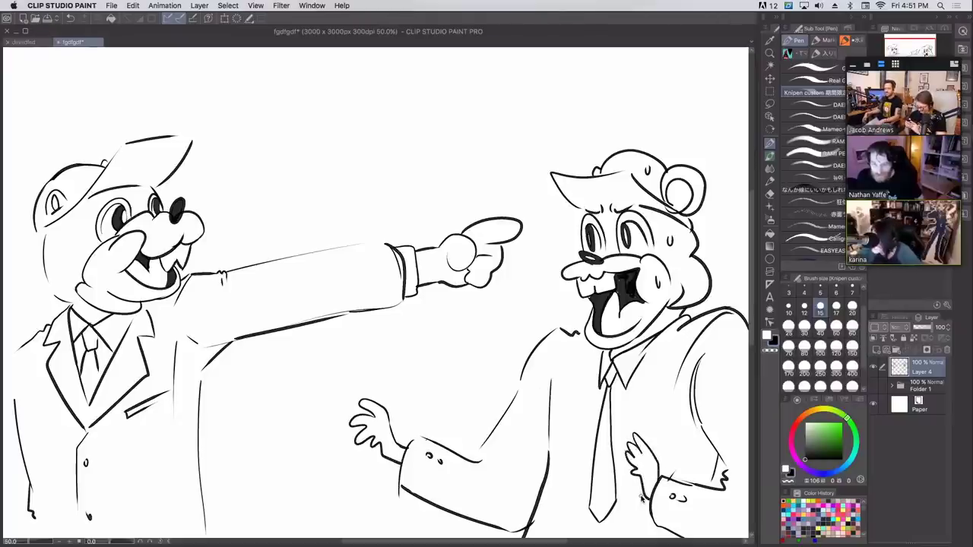
pyautogui.moveTo(562, 359); pyautogui.dragTo(563, 371)
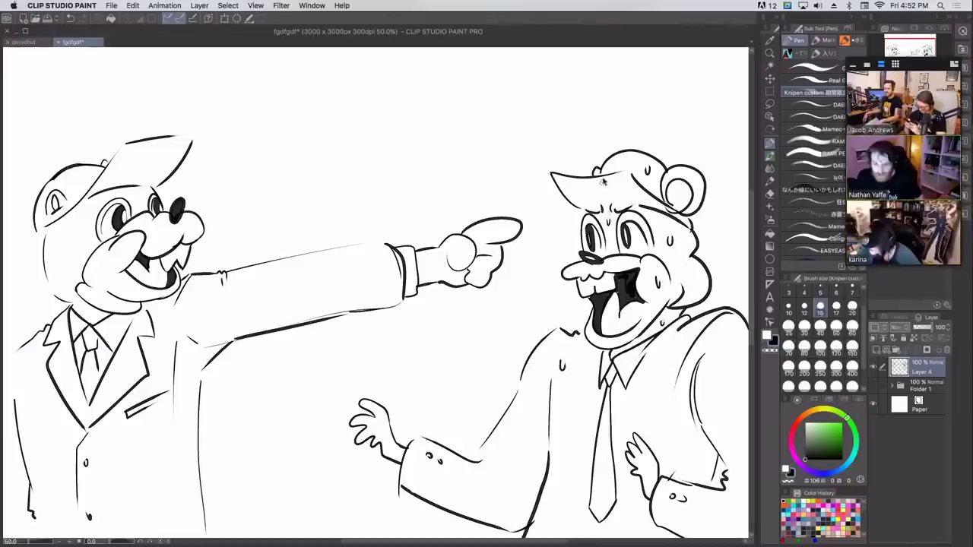
pyautogui.moveTo(585, 193); pyautogui.dragTo(583, 201)
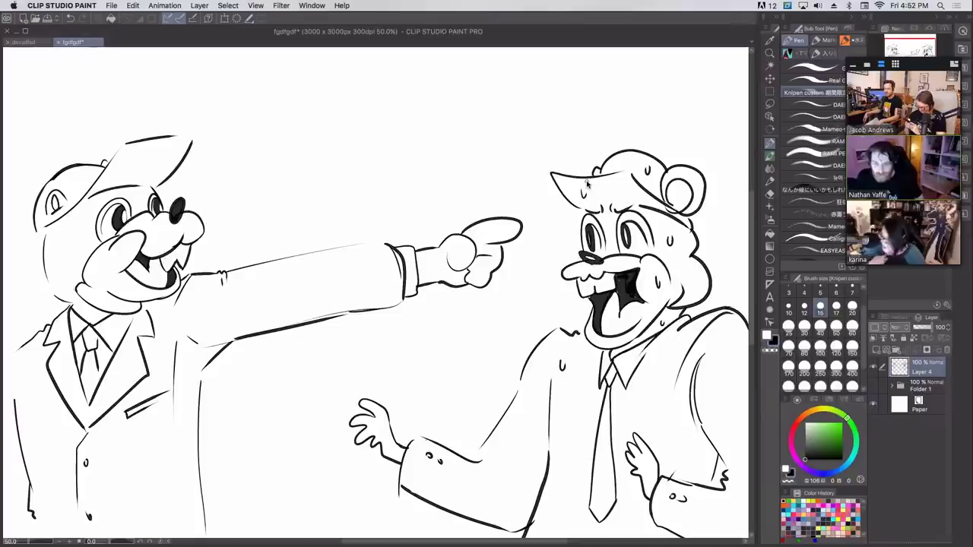
# - Add fabric creases at both of the second character's elbows and a curved seam at the far shoulder
pyautogui.moveTo(480, 456); pyautogui.dragTo(504, 467)
pyautogui.moveTo(726, 490); pyautogui.dragTo(745, 494)
pyautogui.moveTo(557, 331)
pyautogui.mouseDown()
pyautogui.moveTo(546, 374)
pyautogui.moveTo(545, 346)
pyautogui.mouseUp()
pyautogui.press('super+z')
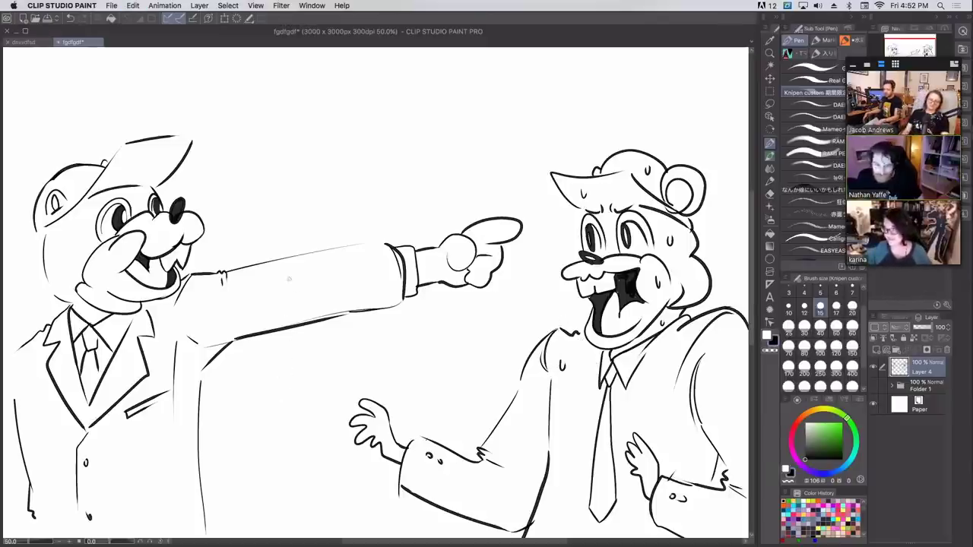
# - Draw a background board between the characters, with a long thin horizontal bar above the pointing arm and vertical side edges below it
pyautogui.moveTo(287, 247)
pyautogui.mouseDown()
pyautogui.moveTo(287, 197)
pyautogui.moveTo(498, 171)
pyautogui.mouseUp()
pyautogui.hotkey('ctrl', 'z')
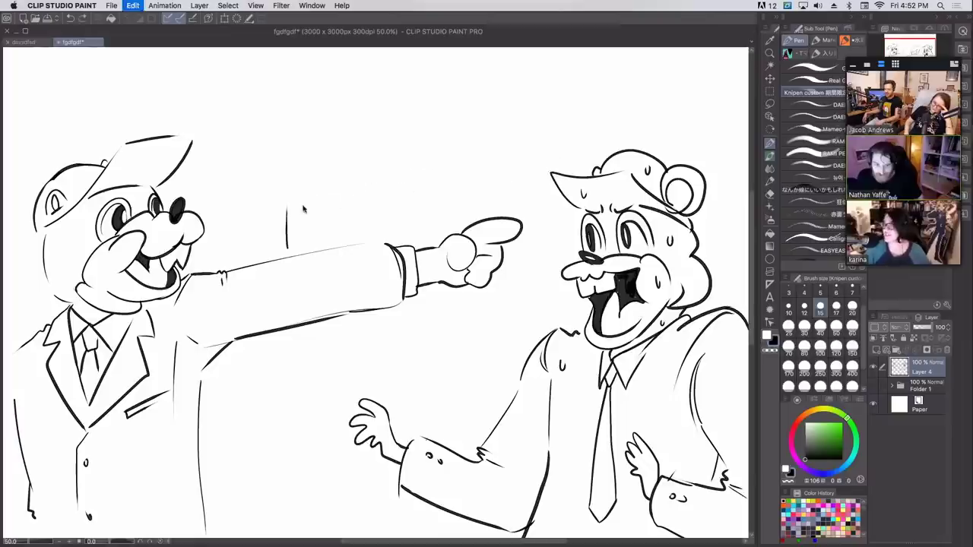
pyautogui.moveTo(278, 204)
pyautogui.mouseDown()
pyautogui.moveTo(515, 195)
pyautogui.moveTo(282, 192)
pyautogui.moveTo(511, 180)
pyautogui.mouseUp()
pyautogui.moveTo(278, 202)
pyautogui.mouseDown()
pyautogui.moveTo(544, 195)
pyautogui.moveTo(532, 322)
pyautogui.mouseUp()
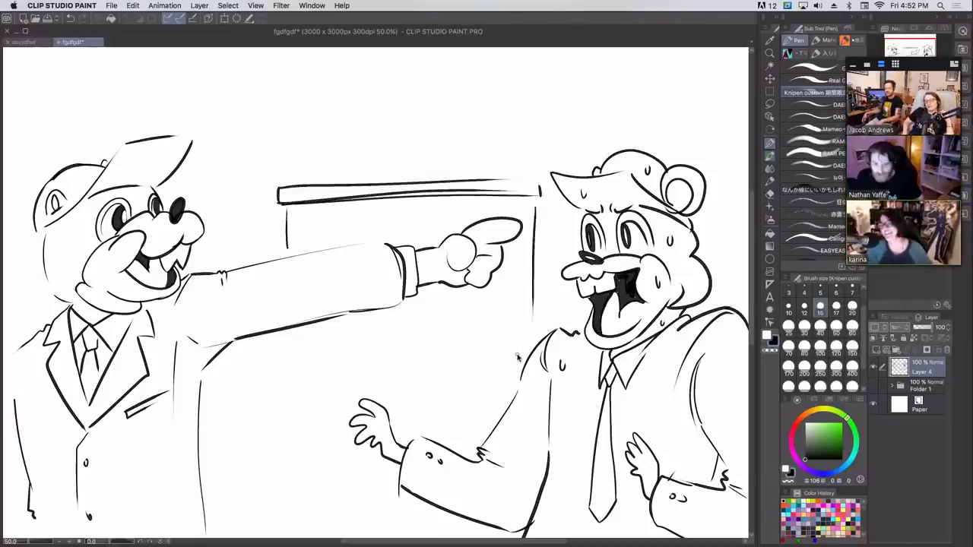
# - Draw a large circle on the background board, broken where the pointing arm and hand pass in front of it
pyautogui.moveTo(349, 328); pyautogui.dragTo(431, 370)
pyautogui.moveTo(357, 237); pyautogui.dragTo(421, 215)
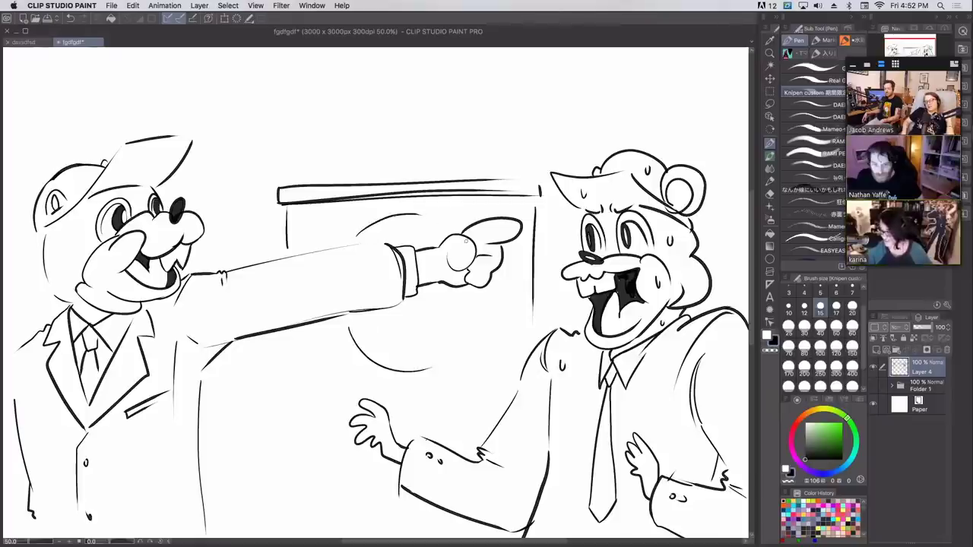
pyautogui.press('super+z')
pyautogui.moveTo(365, 232)
pyautogui.mouseDown()
pyautogui.moveTo(444, 215)
pyautogui.moveTo(464, 243)
pyautogui.moveTo(454, 251)
pyautogui.moveTo(484, 308)
pyautogui.moveTo(477, 334)
pyautogui.moveTo(431, 341)
pyautogui.moveTo(481, 320)
pyautogui.mouseUp()
pyautogui.press('super+z')
# - Continue the board's near vertical edge below the pointing arm, and join its lower end to the first character's jacket with a horizontal line
pyautogui.moveTo(286, 333); pyautogui.dragTo(284, 428)
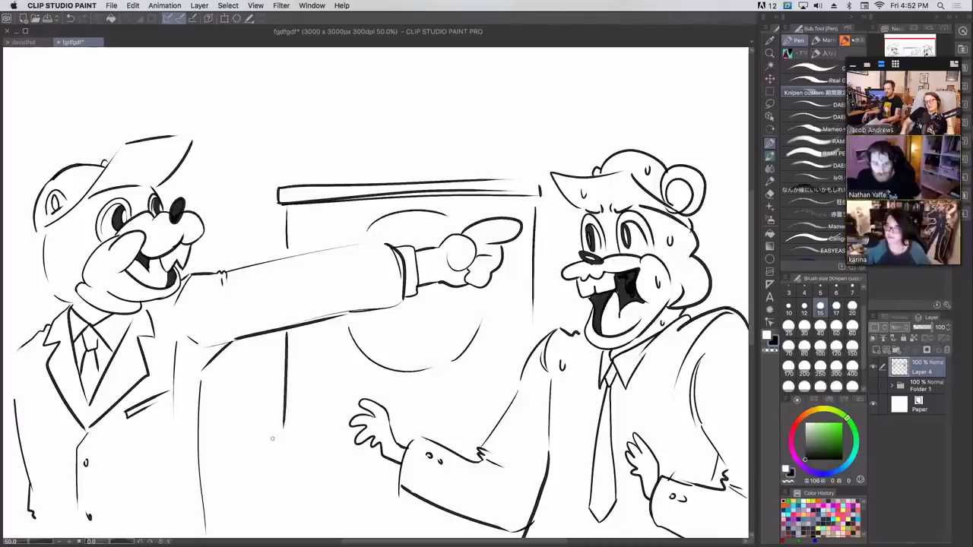
pyautogui.moveTo(208, 433); pyautogui.dragTo(286, 431)
pyautogui.press('super+z')
pyautogui.moveTo(204, 433)
pyautogui.mouseDown()
pyautogui.moveTo(288, 432)
pyautogui.moveTo(281, 327)
pyautogui.mouseUp()
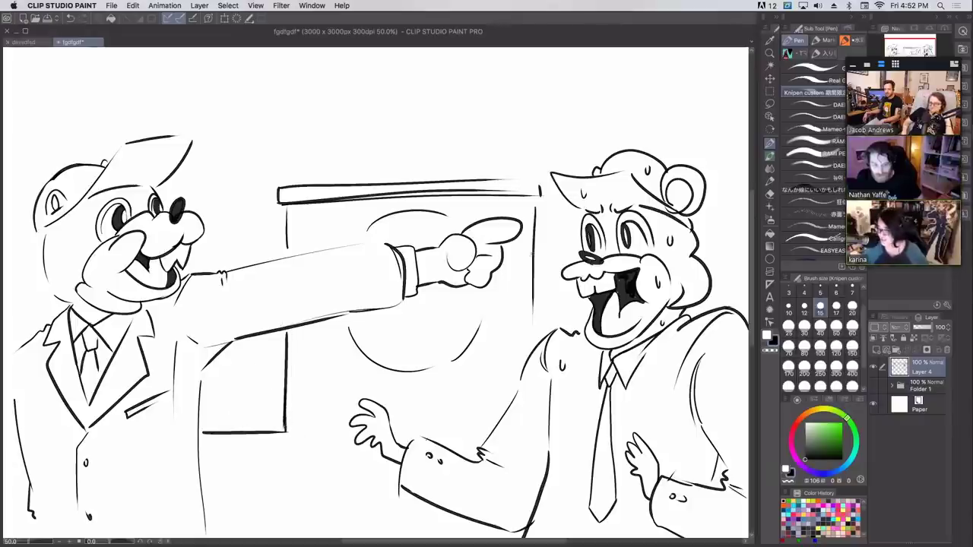
pyautogui.moveTo(203, 422); pyautogui.dragTo(286, 425)
pyautogui.press('super+z')
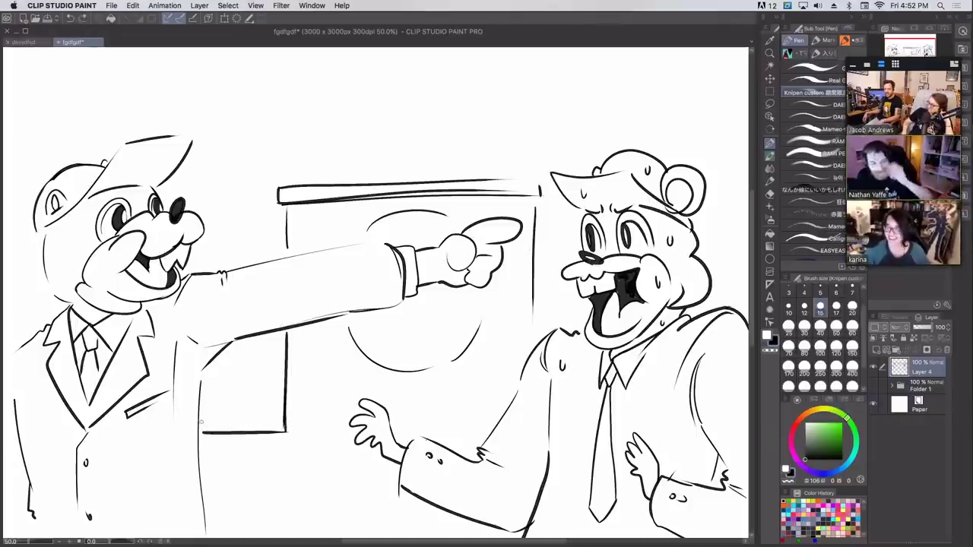
# - Add a second line above the board's lower edge and draw balance scales inside the circle, interrupted by the pointing arm
pyautogui.moveTo(202, 423); pyautogui.dragTo(278, 423)
pyautogui.press('super+z')
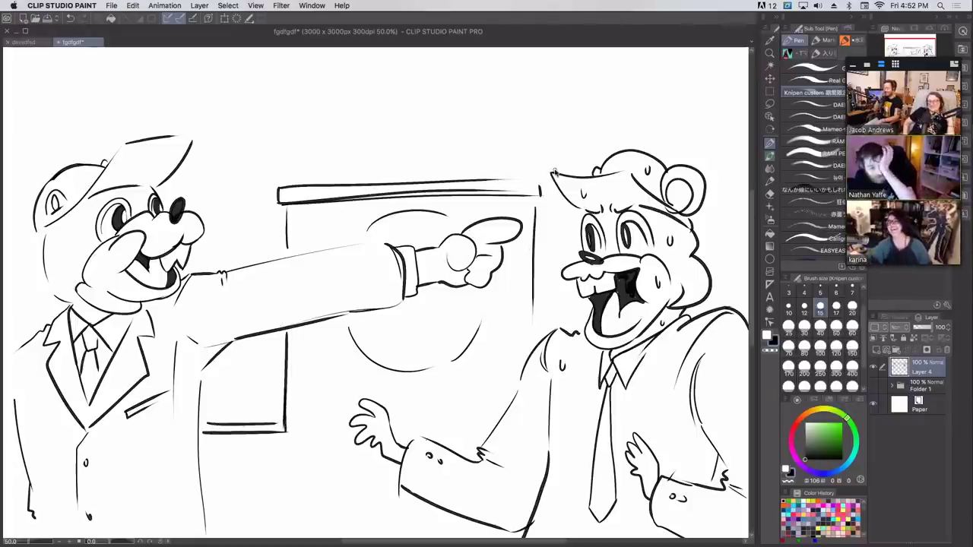
pyautogui.moveTo(391, 350)
pyautogui.mouseDown()
pyautogui.moveTo(445, 349)
pyautogui.moveTo(417, 338)
pyautogui.moveTo(413, 317)
pyautogui.moveTo(369, 327)
pyautogui.moveTo(478, 325)
pyautogui.mouseUp()
pyautogui.press('super+z')
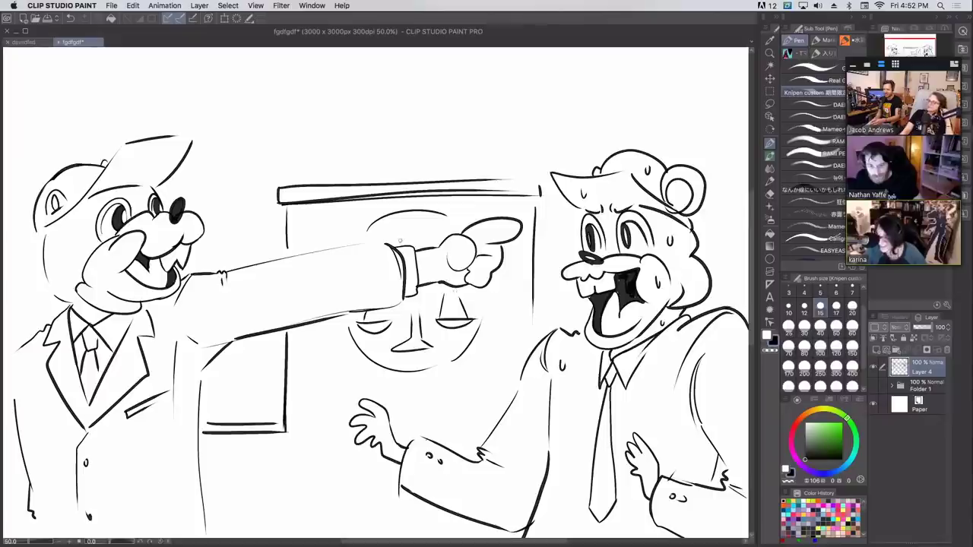
pyautogui.moveTo(411, 230); pyautogui.dragTo(415, 243)
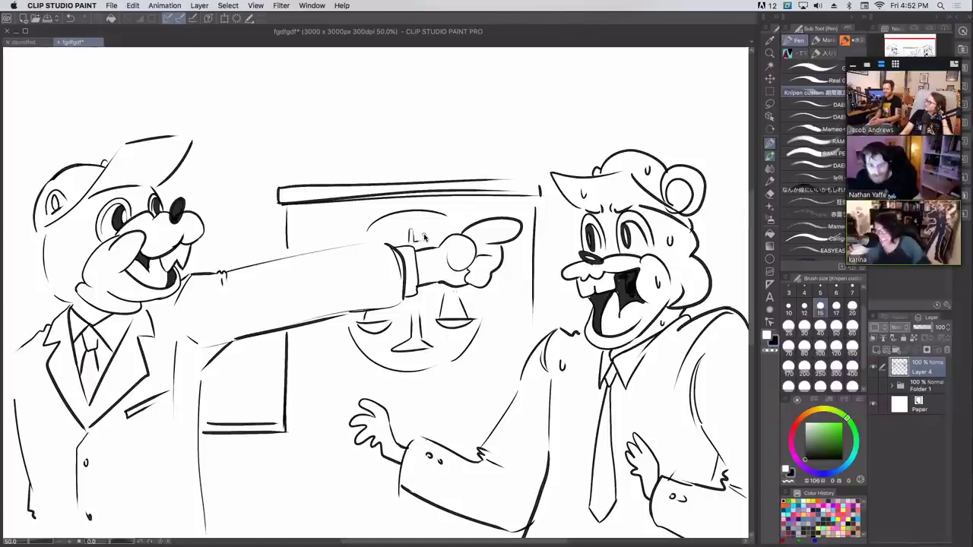
# - Double the background board's vertical side edges with parallel lines above and below the pointing arm
pyautogui.moveTo(536, 201); pyautogui.dragTo(539, 320)
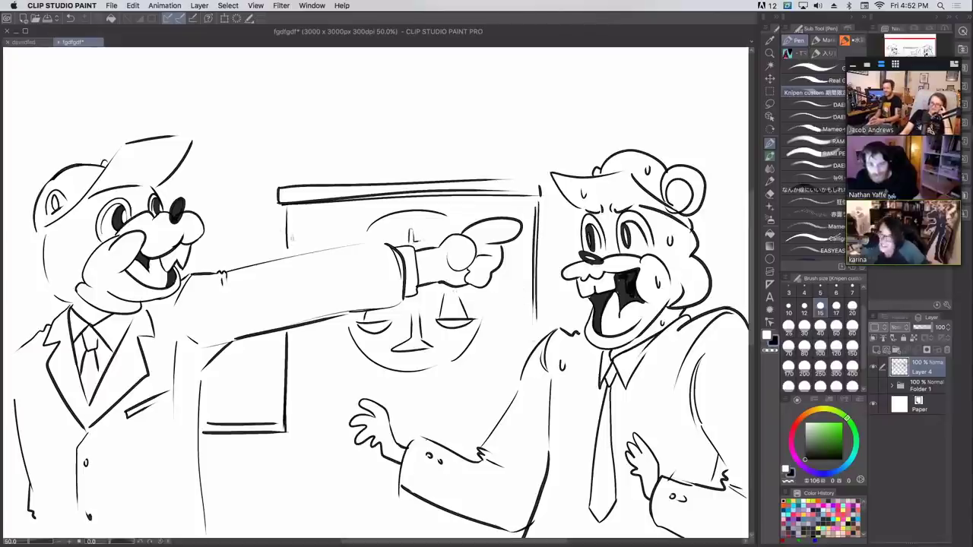
pyautogui.moveTo(289, 251); pyautogui.dragTo(289, 207)
pyautogui.moveTo(289, 435); pyautogui.dragTo(287, 354)
pyautogui.press('super+z')
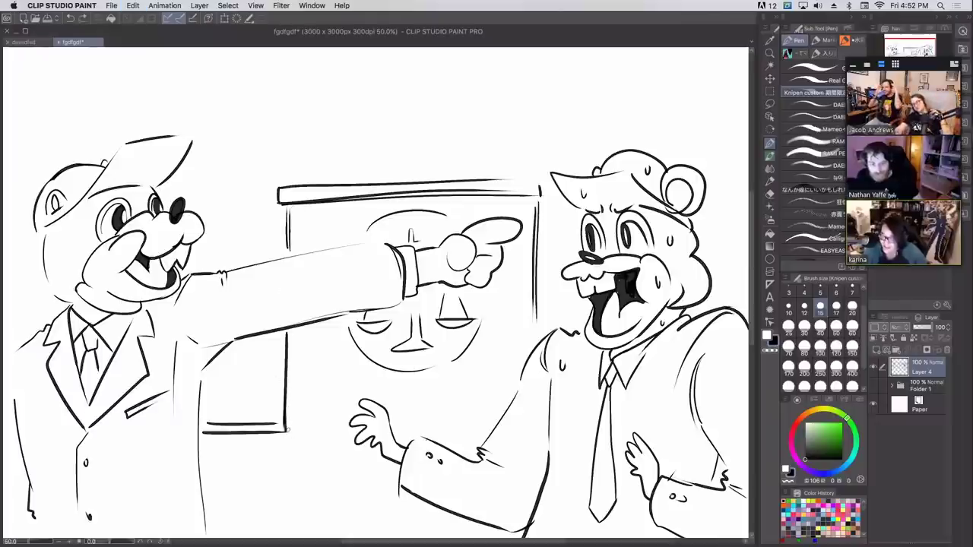
pyautogui.moveTo(286, 433); pyautogui.dragTo(288, 347)
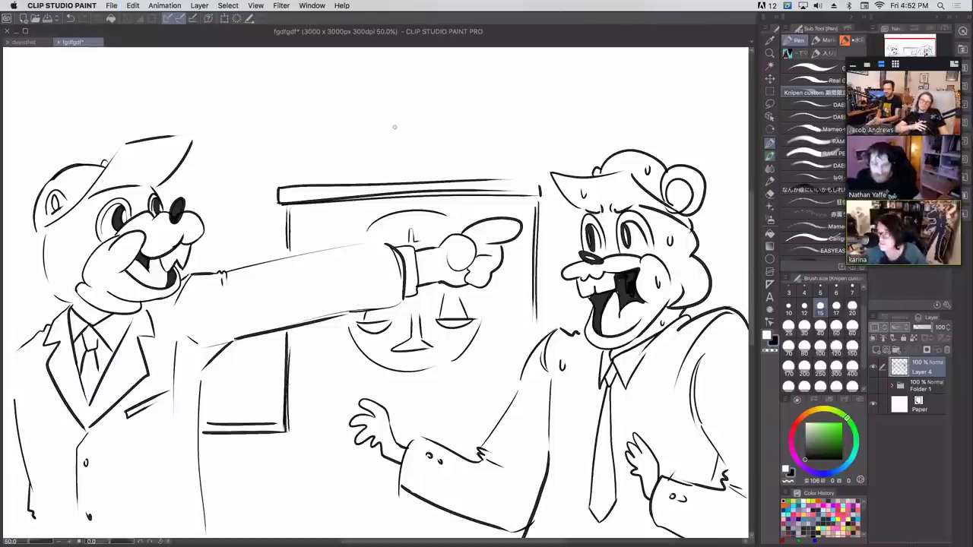
# - Draw a small third character's muzzle above the board, with a dark nose, puffy cheeks and an open, toothy mouth
pyautogui.moveTo(394, 130)
pyautogui.mouseDown()
pyautogui.moveTo(398, 114)
pyautogui.moveTo(424, 124)
pyautogui.moveTo(415, 131)
pyautogui.moveTo(404, 116)
pyautogui.mouseUp()
pyautogui.press('super+z')
pyautogui.moveTo(407, 115)
pyautogui.mouseDown()
pyautogui.moveTo(402, 132)
pyautogui.moveTo(423, 114)
pyautogui.moveTo(418, 130)
pyautogui.moveTo(396, 141)
pyautogui.moveTo(414, 134)
pyautogui.moveTo(381, 131)
pyautogui.moveTo(399, 152)
pyautogui.moveTo(424, 131)
pyautogui.moveTo(412, 154)
pyautogui.moveTo(417, 134)
pyautogui.moveTo(399, 150)
pyautogui.mouseUp()
pyautogui.press('super+z')
pyautogui.press('super+z')
pyautogui.press('super+z')
pyautogui.press('super+z')
pyautogui.press('super+z')
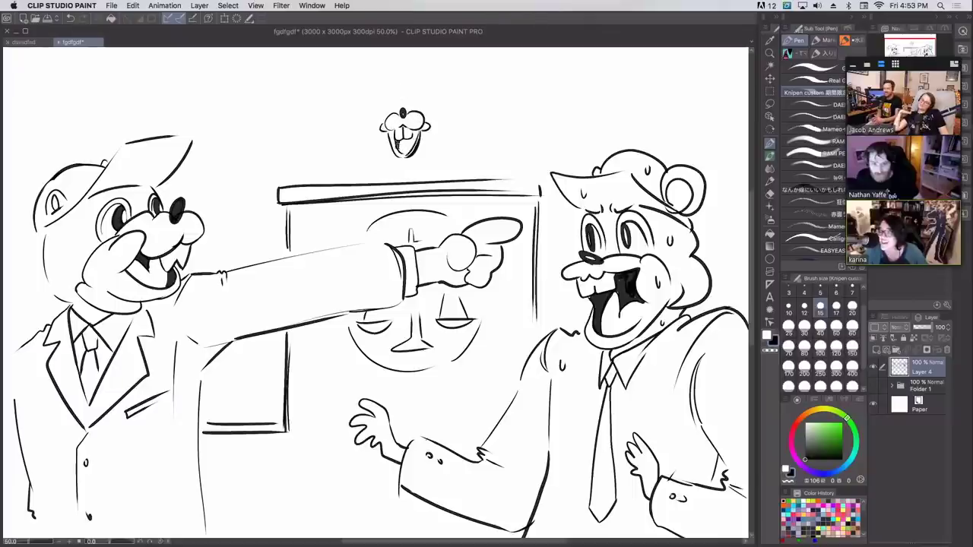
pyautogui.press('super+z')
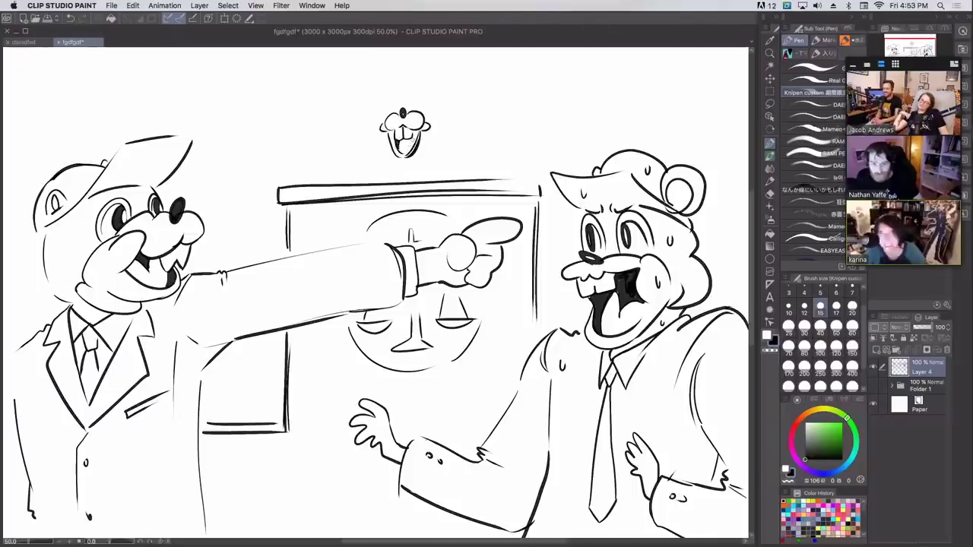
# - Give the small third character tall oval eyes, a rounded head outline and two long drooping ears
pyautogui.moveTo(413, 146)
pyautogui.mouseDown()
pyautogui.moveTo(395, 94)
pyautogui.moveTo(401, 114)
pyautogui.moveTo(418, 113)
pyautogui.moveTo(395, 113)
pyautogui.mouseUp()
pyautogui.press('super+z')
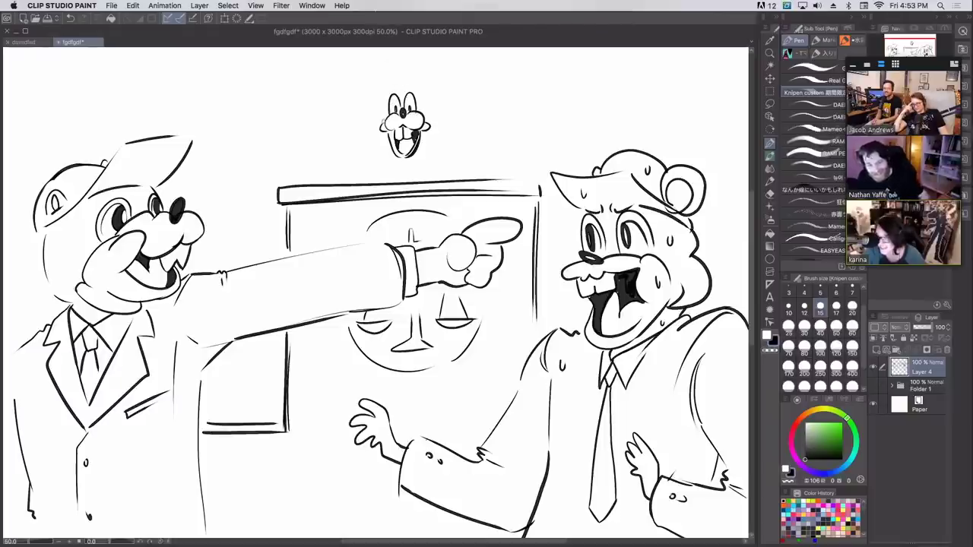
pyautogui.moveTo(387, 99)
pyautogui.mouseDown()
pyautogui.moveTo(419, 104)
pyautogui.moveTo(417, 89)
pyautogui.moveTo(419, 103)
pyautogui.moveTo(381, 119)
pyautogui.moveTo(425, 118)
pyautogui.moveTo(362, 175)
pyautogui.mouseUp()
pyautogui.press('super+z')
pyautogui.press('super+z')
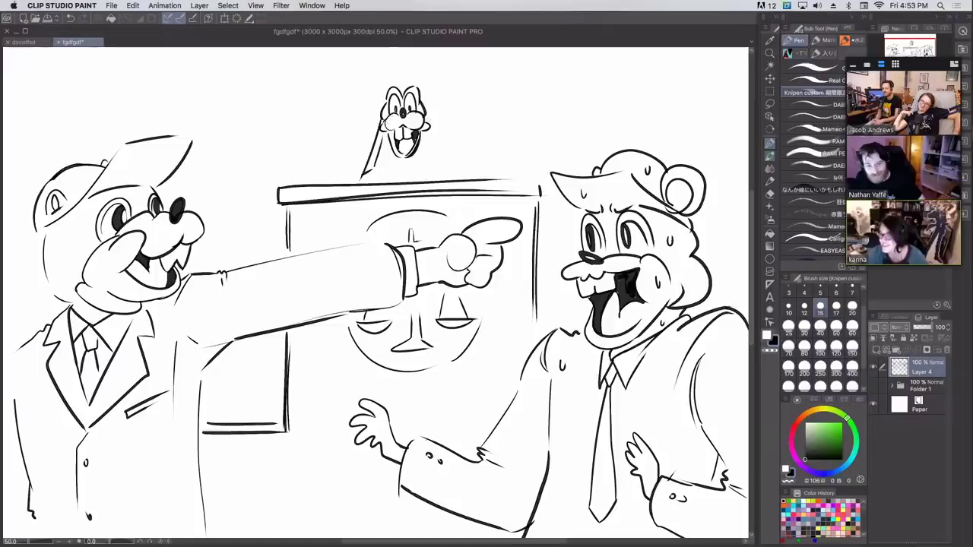
pyautogui.moveTo(426, 130); pyautogui.dragTo(444, 167)
pyautogui.press('super+z')
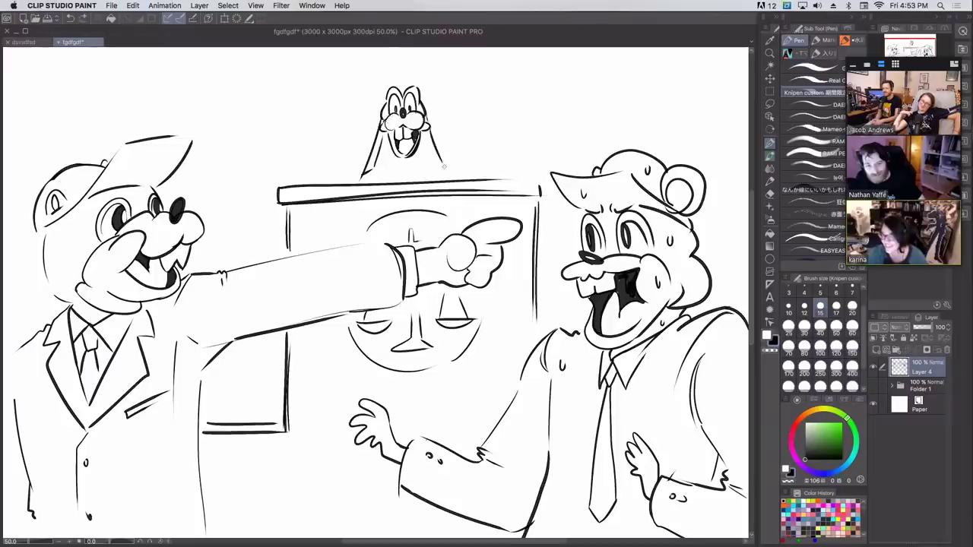
pyautogui.moveTo(426, 132)
pyautogui.mouseDown()
pyautogui.moveTo(433, 160)
pyautogui.moveTo(448, 169)
pyautogui.mouseUp()
pyautogui.press('super+z')
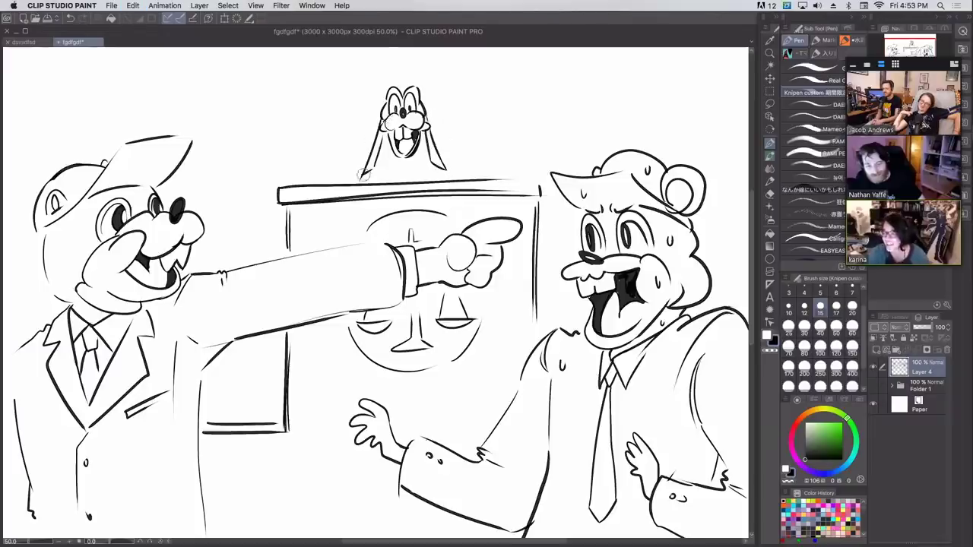
# - Draw the third character's neck, collar and shoulders behind the board's bar, and add a tiny puffy hat on its head
pyautogui.moveTo(361, 179)
pyautogui.mouseDown()
pyautogui.moveTo(381, 168)
pyautogui.moveTo(378, 151)
pyautogui.moveTo(399, 156)
pyautogui.mouseUp()
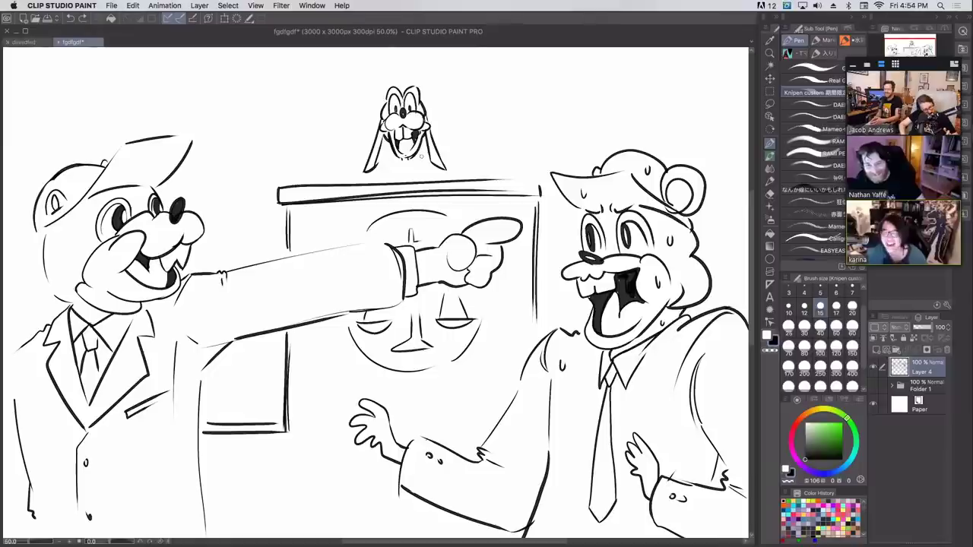
pyautogui.moveTo(402, 156)
pyautogui.mouseDown()
pyautogui.moveTo(371, 180)
pyautogui.moveTo(446, 179)
pyautogui.mouseUp()
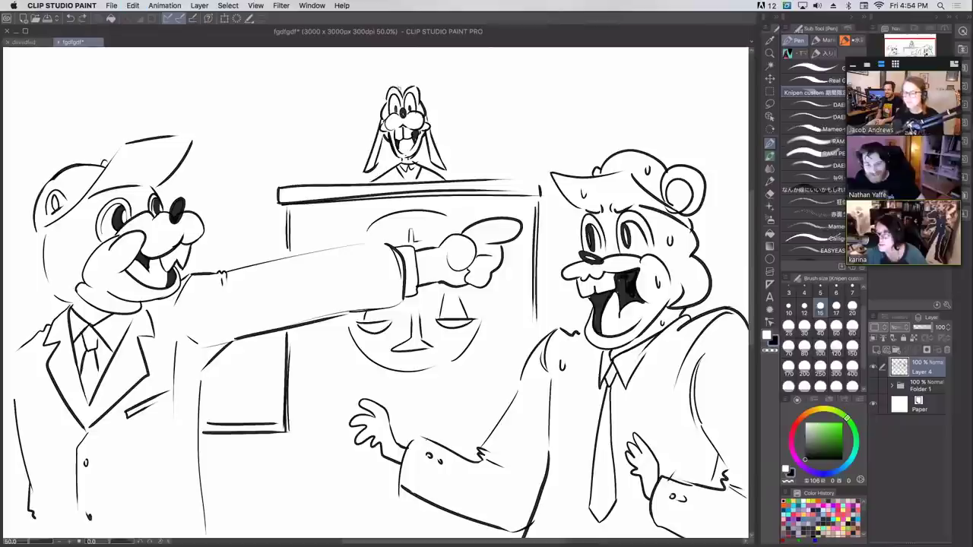
pyautogui.moveTo(393, 83)
pyautogui.mouseDown()
pyautogui.moveTo(407, 65)
pyautogui.moveTo(414, 82)
pyautogui.mouseUp()
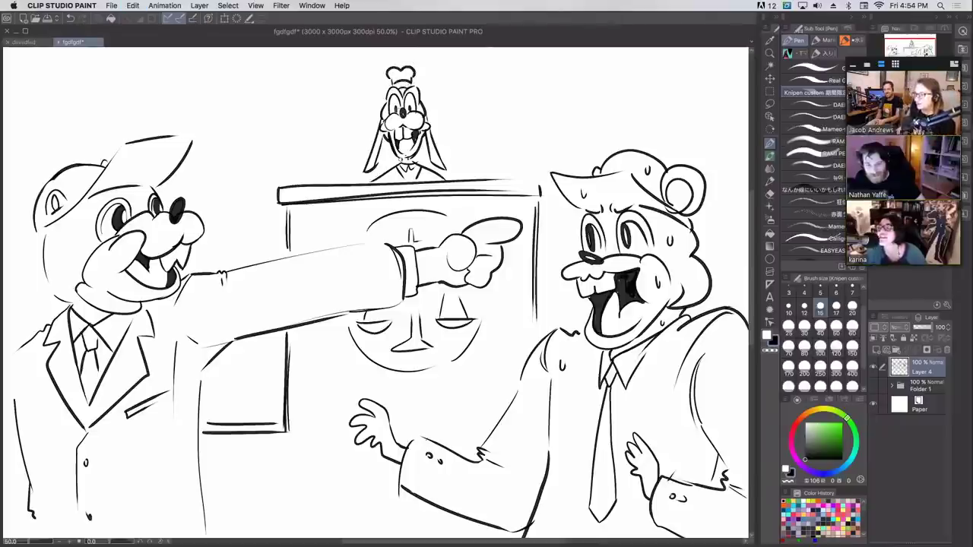
# - Fill the third character's neck with black below the chin and thicken its near shoulder line
pyautogui.moveTo(400, 162); pyautogui.dragTo(384, 177)
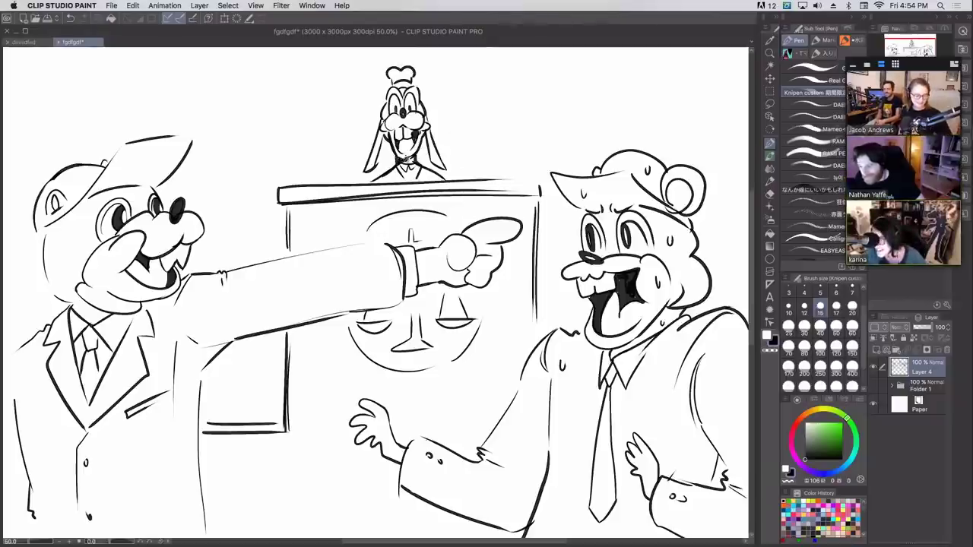
pyautogui.moveTo(405, 160); pyautogui.dragTo(417, 161)
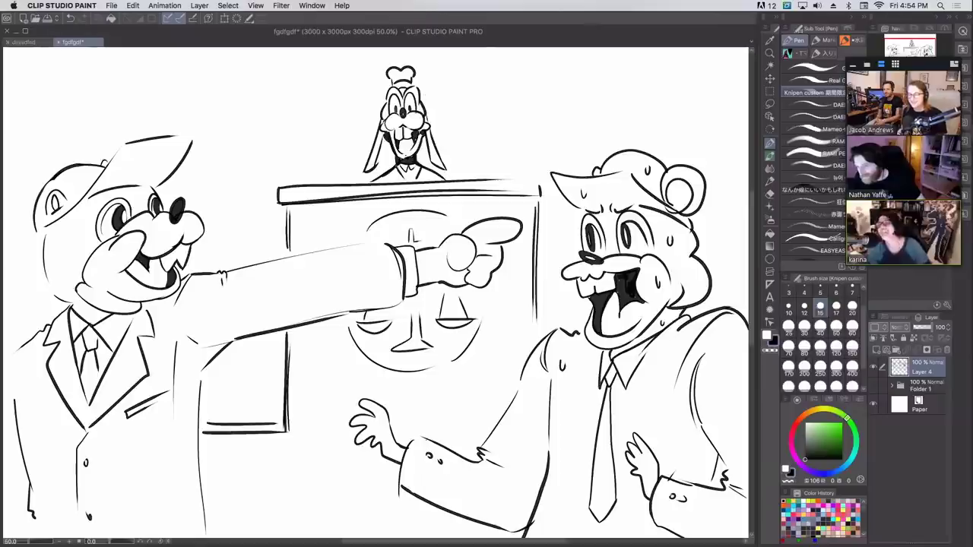
pyautogui.moveTo(399, 162); pyautogui.dragTo(366, 184)
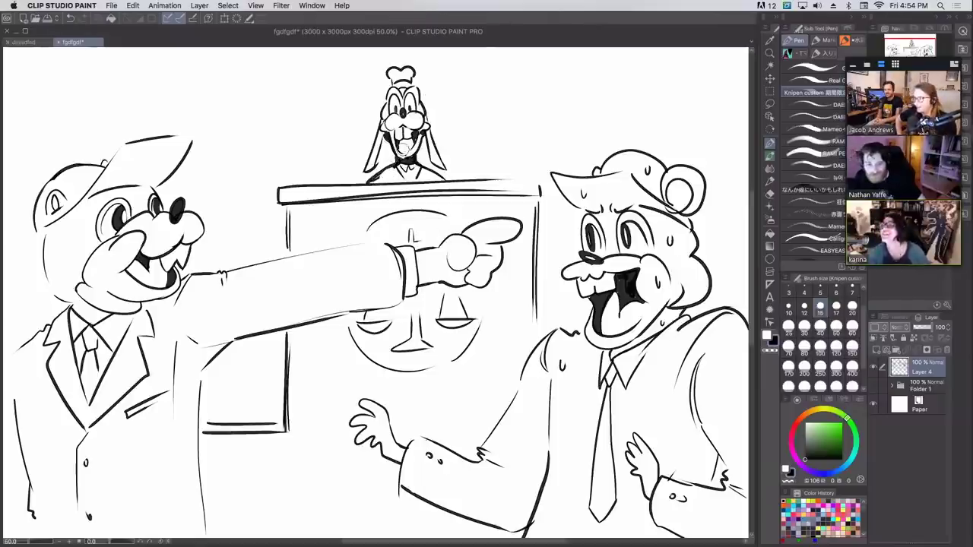
# - Hatch the third character's clothing with short vertical lines and fill its drooping ears with black
pyautogui.moveTo(379, 177)
pyautogui.mouseDown()
pyautogui.moveTo(371, 185)
pyautogui.moveTo(420, 184)
pyautogui.mouseUp()
pyautogui.moveTo(428, 172); pyautogui.dragTo(434, 185)
pyautogui.moveTo(366, 172)
pyautogui.mouseDown()
pyautogui.moveTo(381, 133)
pyautogui.moveTo(369, 167)
pyautogui.mouseUp()
pyautogui.moveTo(427, 134); pyautogui.dragTo(438, 167)
pyautogui.moveTo(418, 102)
pyautogui.mouseDown()
pyautogui.moveTo(424, 118)
pyautogui.moveTo(382, 126)
pyautogui.mouseUp()
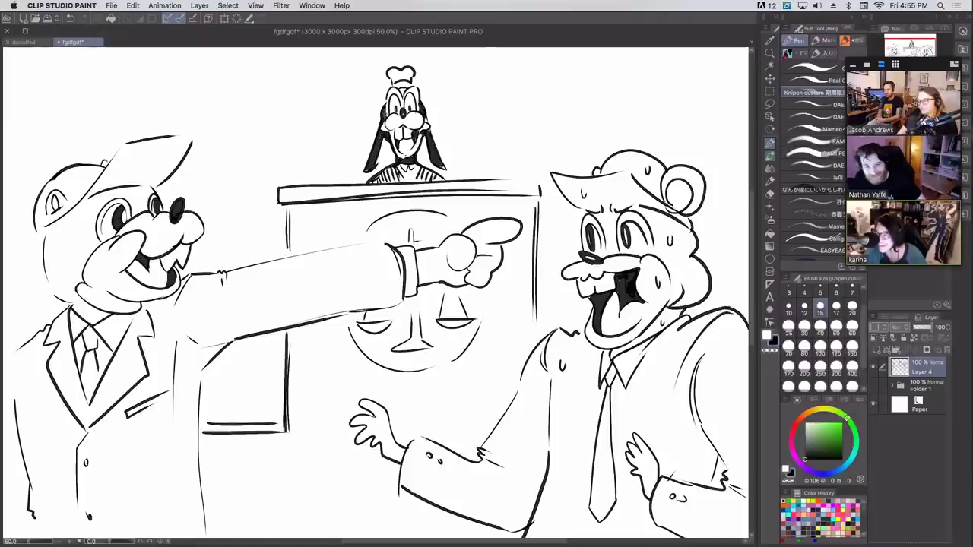
# - Blacken the third character's head around the eyes and add small strokes beneath its hat
pyautogui.moveTo(401, 86); pyautogui.dragTo(388, 99)
pyautogui.moveTo(403, 87)
pyautogui.mouseDown()
pyautogui.moveTo(390, 98)
pyautogui.moveTo(416, 103)
pyautogui.mouseUp()
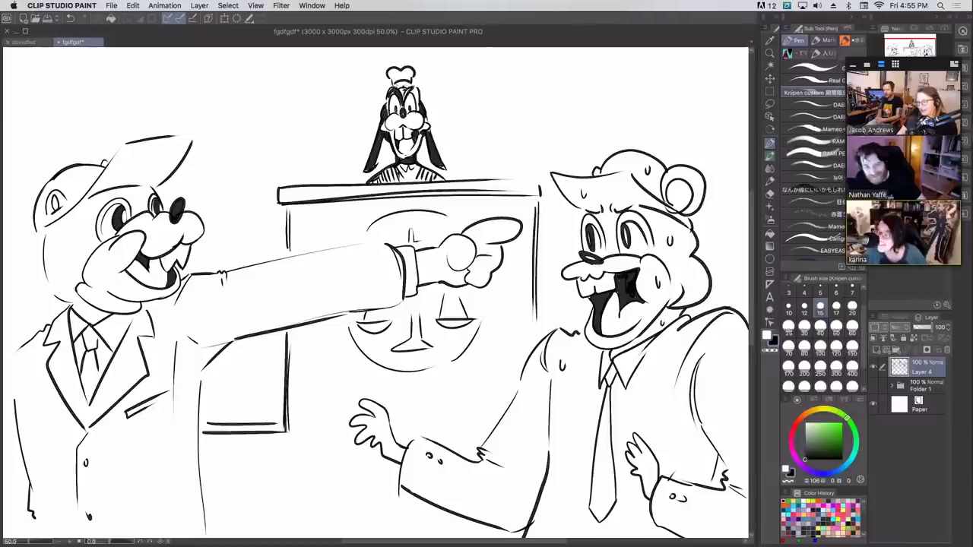
pyautogui.moveTo(406, 83); pyautogui.dragTo(397, 92)
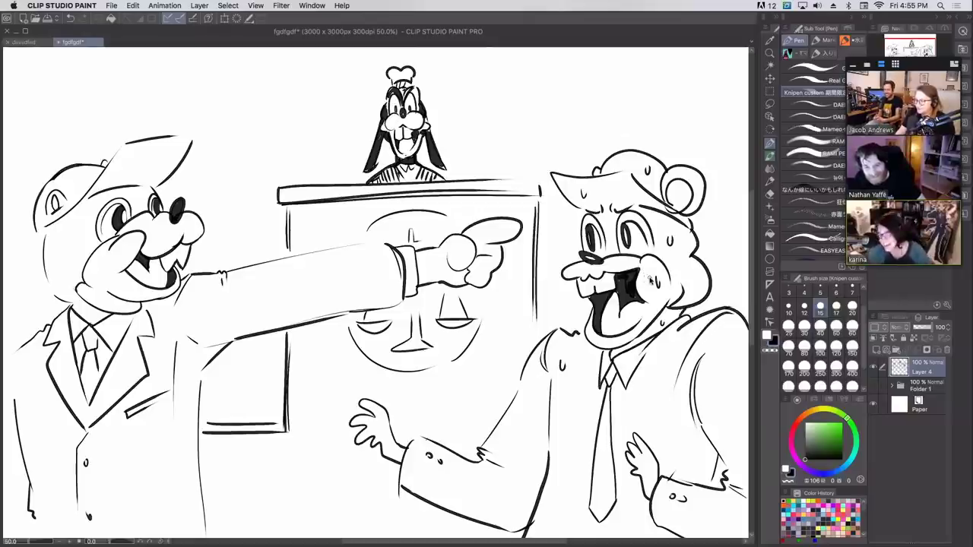
pyautogui.moveTo(412, 87); pyautogui.dragTo(419, 109)
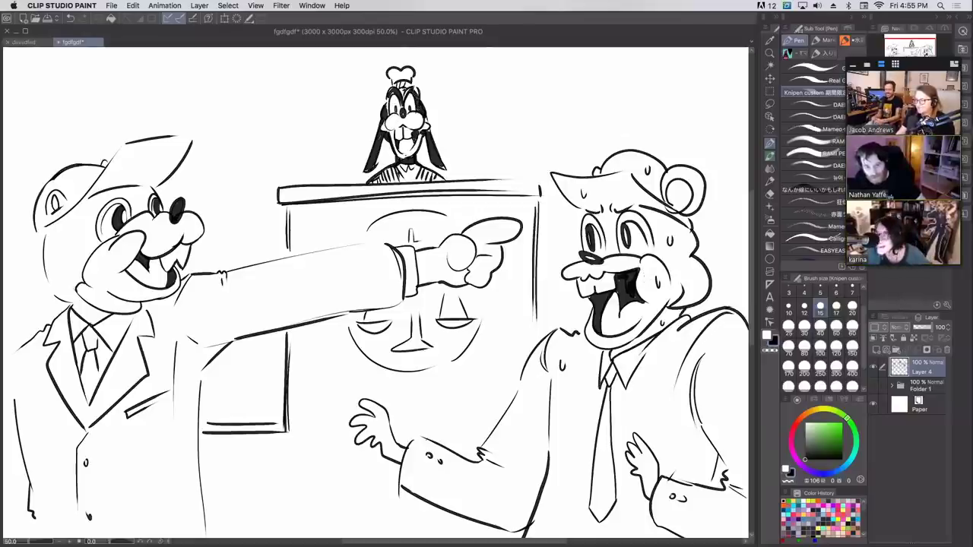
# - Draw two upright pointed ears on either side of the third character's hat
pyautogui.moveTo(379, 87)
pyautogui.mouseDown()
pyautogui.moveTo(393, 89)
pyautogui.moveTo(383, 104)
pyautogui.moveTo(429, 82)
pyautogui.moveTo(423, 107)
pyautogui.moveTo(433, 79)
pyautogui.mouseUp()
pyautogui.press('super+z')
pyautogui.press('super+z')
pyautogui.press('super+z')
pyautogui.press('super+z')
pyautogui.moveTo(433, 79); pyautogui.dragTo(426, 107)
pyautogui.moveTo(419, 95)
pyautogui.mouseDown()
pyautogui.moveTo(427, 87)
pyautogui.moveTo(423, 104)
pyautogui.mouseUp()
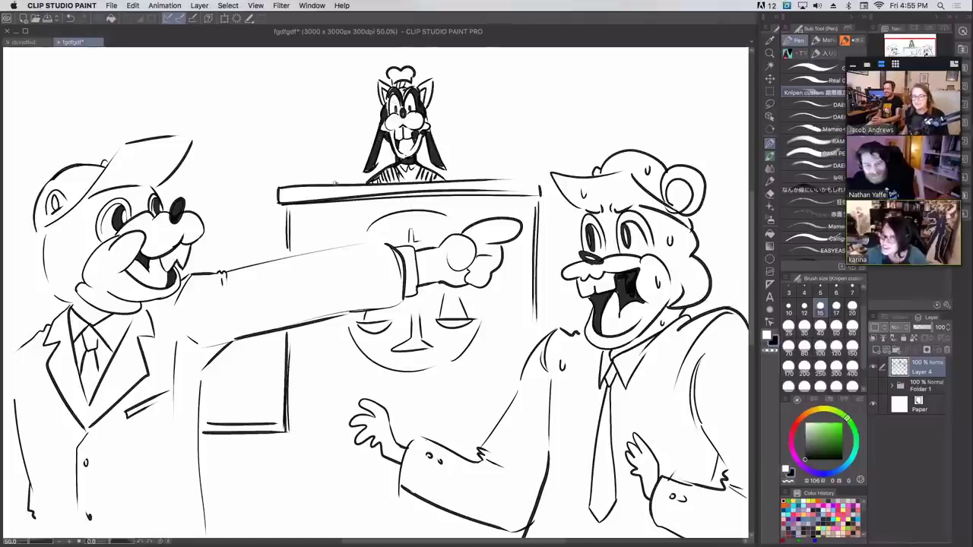
# - Draw a wavy wisp of steam rising from the board's bar and handwrite "OMG..." beside the third character's head
pyautogui.moveTo(334, 183)
pyautogui.mouseDown()
pyautogui.moveTo(336, 139)
pyautogui.moveTo(349, 180)
pyautogui.mouseUp()
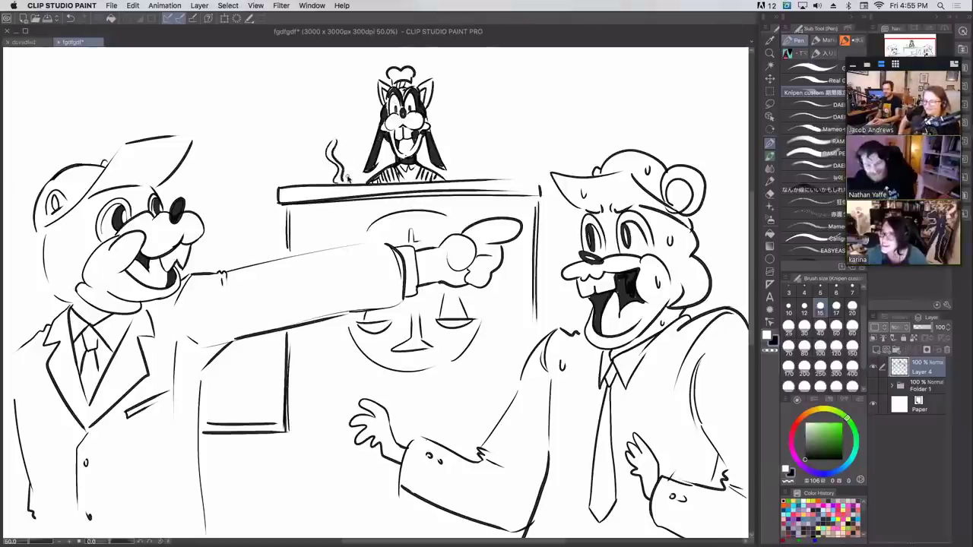
pyautogui.moveTo(315, 98); pyautogui.dragTo(347, 98)
pyautogui.click(350, 97)
pyautogui.click(357, 96)
pyautogui.click(361, 97)
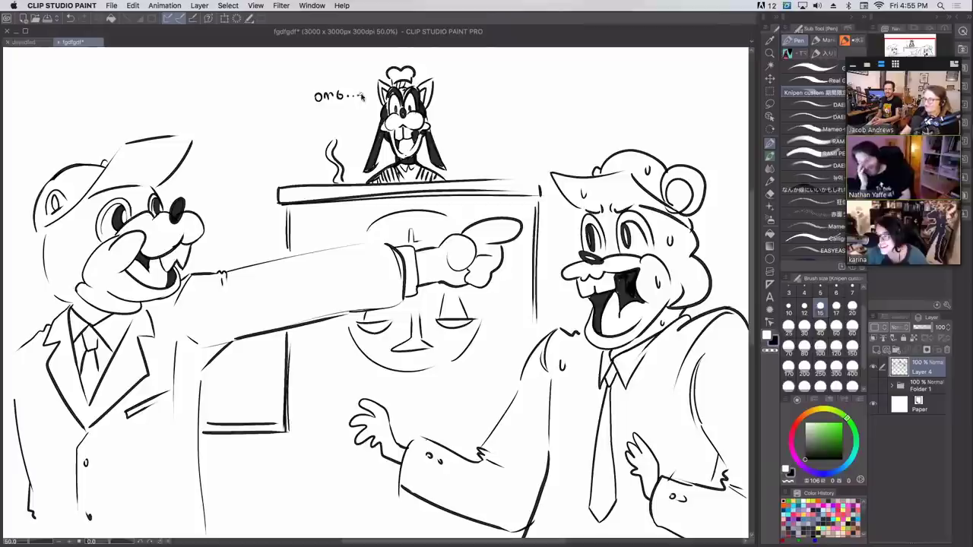
# - Handwrite "THE TEA..." on the other side of the third character's head
pyautogui.moveTo(447, 124); pyautogui.dragTo(454, 124)
pyautogui.moveTo(451, 124); pyautogui.dragTo(457, 135)
pyautogui.moveTo(463, 124); pyautogui.dragTo(463, 130)
pyautogui.moveTo(466, 123)
pyautogui.mouseDown()
pyautogui.moveTo(472, 135)
pyautogui.moveTo(472, 124)
pyautogui.mouseUp()
pyautogui.moveTo(466, 129)
pyautogui.mouseDown()
pyautogui.moveTo(488, 135)
pyautogui.moveTo(493, 124)
pyautogui.mouseUp()
pyautogui.moveTo(494, 124)
pyautogui.mouseDown()
pyautogui.moveTo(494, 134)
pyautogui.moveTo(500, 130)
pyautogui.mouseUp()
pyautogui.moveTo(495, 134); pyautogui.dragTo(509, 123)
pyautogui.moveTo(509, 122); pyautogui.dragTo(512, 130)
pyautogui.click(518, 130)
pyautogui.click(522, 130)
pyautogui.click(528, 130)
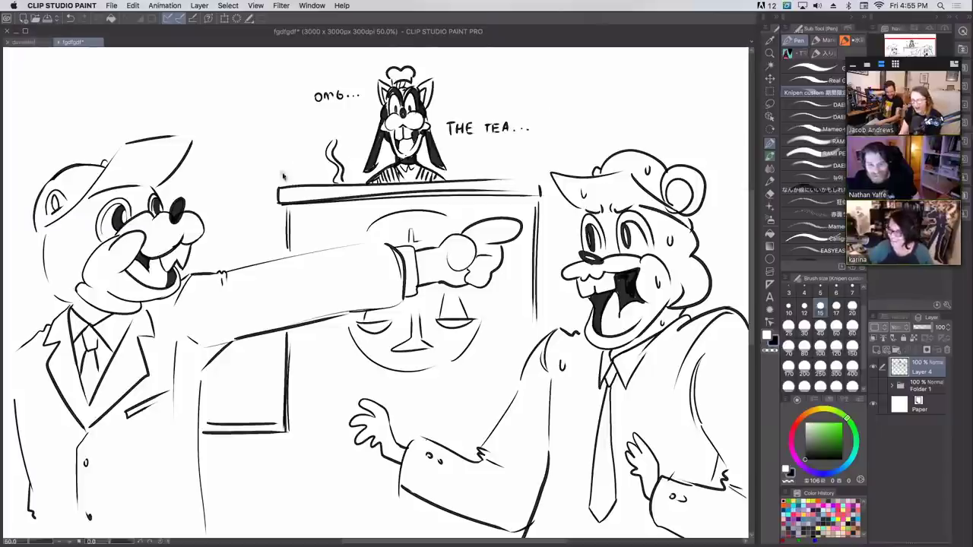
# - Draw a tall arched frame behind the third character, rising from both ends of the board's bar
pyautogui.moveTo(286, 184)
pyautogui.mouseDown()
pyautogui.moveTo(283, 116)
pyautogui.moveTo(299, 47)
pyautogui.mouseUp()
pyautogui.moveTo(529, 183); pyautogui.dragTo(526, 139)
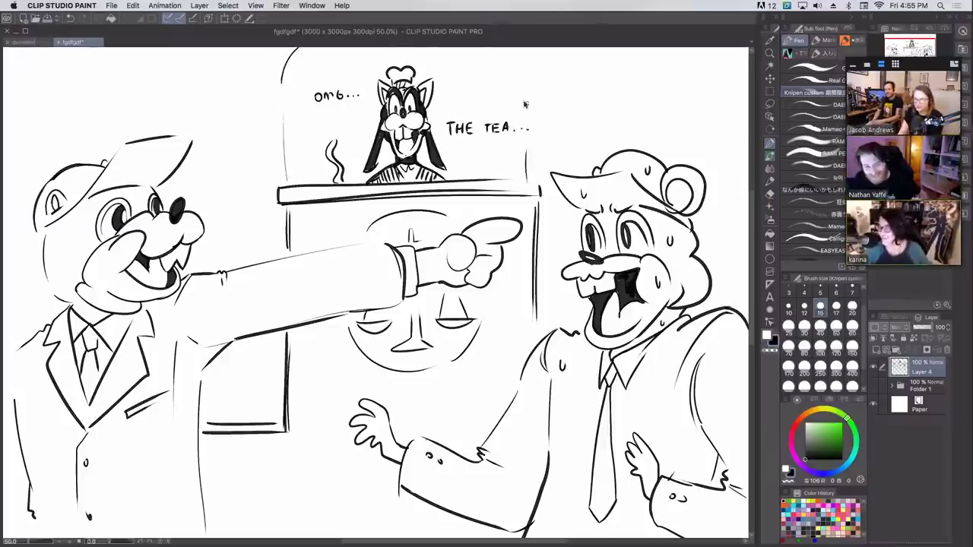
pyautogui.moveTo(531, 101); pyautogui.dragTo(513, 49)
pyautogui.moveTo(494, 38); pyautogui.dragTo(484, 34)
pyautogui.moveTo(570, 28); pyautogui.dragTo(575, 29)
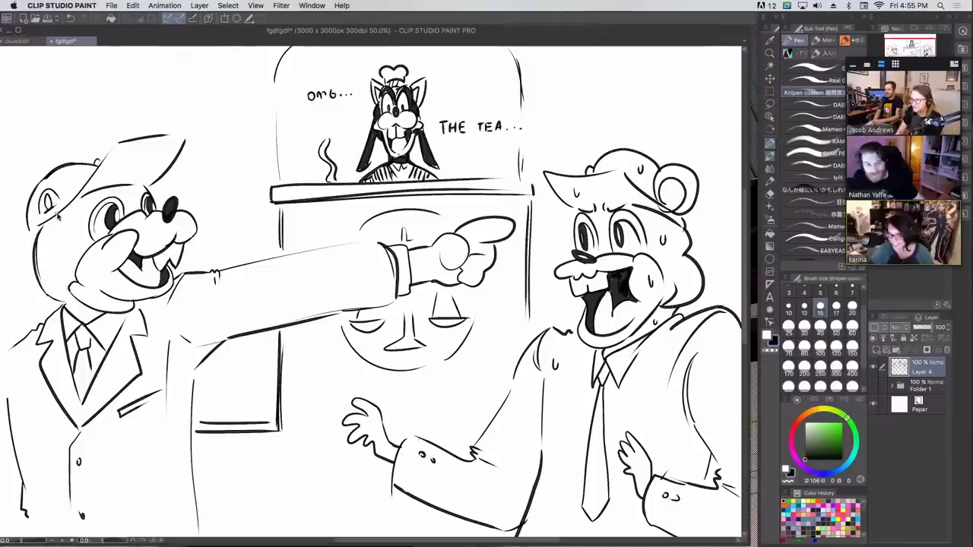
# - Redraw the first character's far jacket edge as a thicker line from below the arm, with a crinkle at its lower end
pyautogui.moveTo(196, 373); pyautogui.dragTo(202, 532)
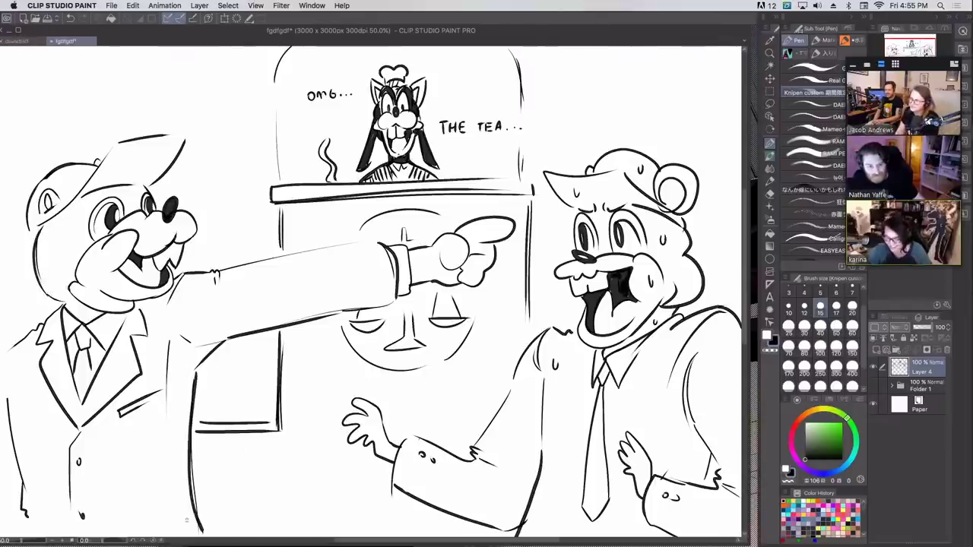
pyautogui.press('super+z')
pyautogui.moveTo(193, 371); pyautogui.dragTo(199, 534)
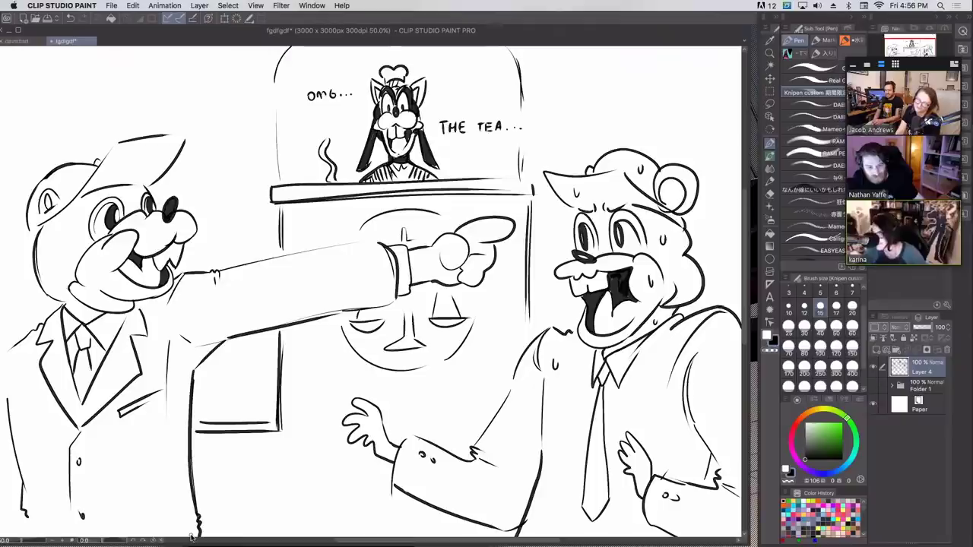
pyautogui.click(21, 34)
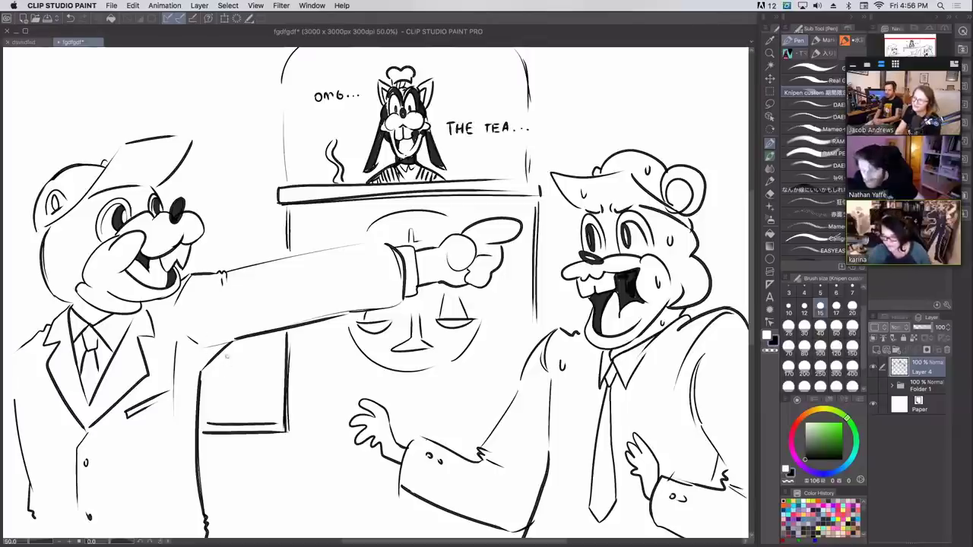
# - Extend two parallel vertical lines downward from the board's lower corner beside the first character
pyautogui.moveTo(225, 356); pyautogui.dragTo(219, 400)
pyautogui.hotkey('ctrl', 'z')
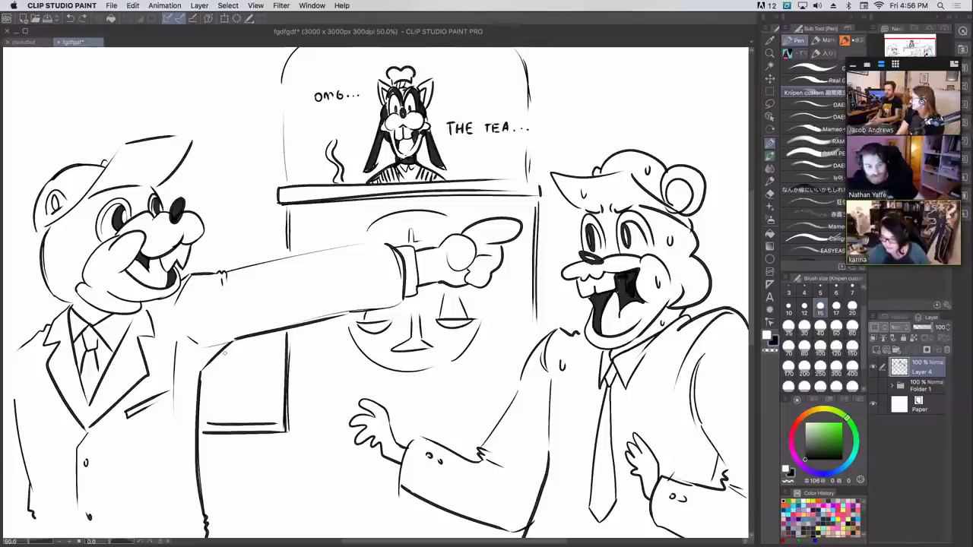
pyautogui.moveTo(286, 415); pyautogui.dragTo(287, 497)
pyautogui.moveTo(286, 415); pyautogui.dragTo(281, 496)
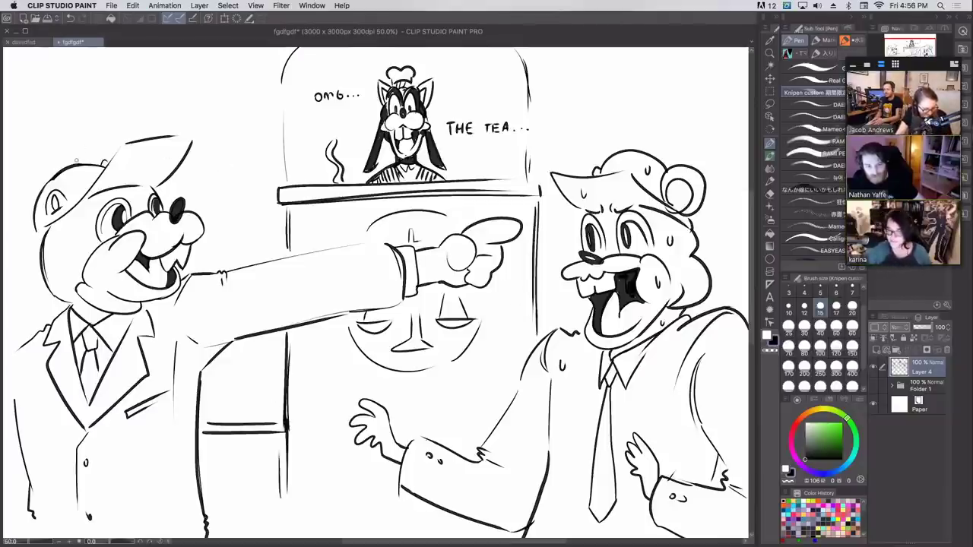
# - Draw a column with a curved capital and vertical shaft lines in the background behind the first character's cap and head
pyautogui.moveTo(76, 161); pyautogui.dragTo(74, 103)
pyautogui.moveTo(76, 161)
pyautogui.mouseDown()
pyautogui.moveTo(70, 67)
pyautogui.moveTo(83, 76)
pyautogui.moveTo(60, 67)
pyautogui.moveTo(16, 78)
pyautogui.moveTo(74, 72)
pyautogui.moveTo(105, 47)
pyautogui.mouseUp()
pyautogui.hotkey('ctrl', 'z')
pyautogui.moveTo(15, 67)
pyautogui.mouseDown()
pyautogui.moveTo(56, 67)
pyautogui.moveTo(66, 86)
pyautogui.moveTo(56, 163)
pyautogui.mouseUp()
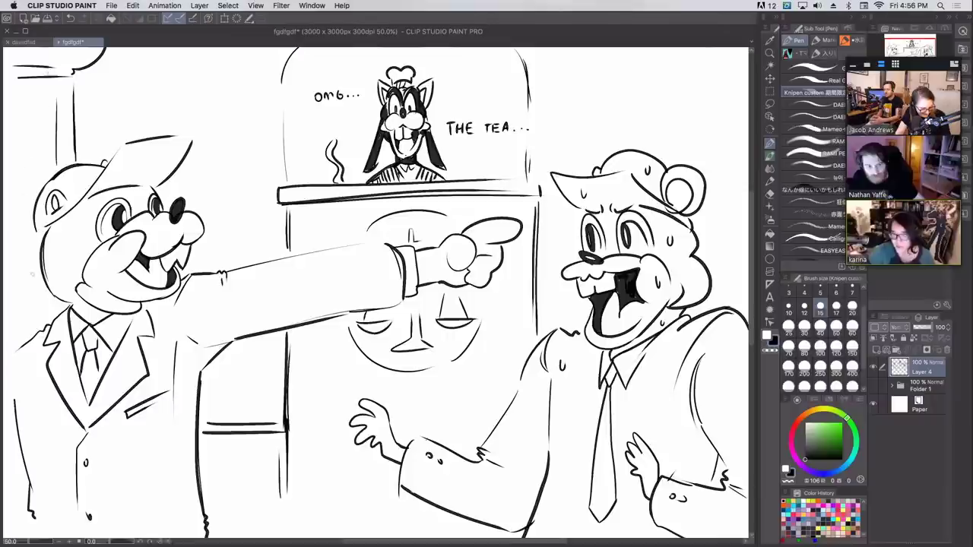
pyautogui.moveTo(33, 328); pyautogui.dragTo(28, 119)
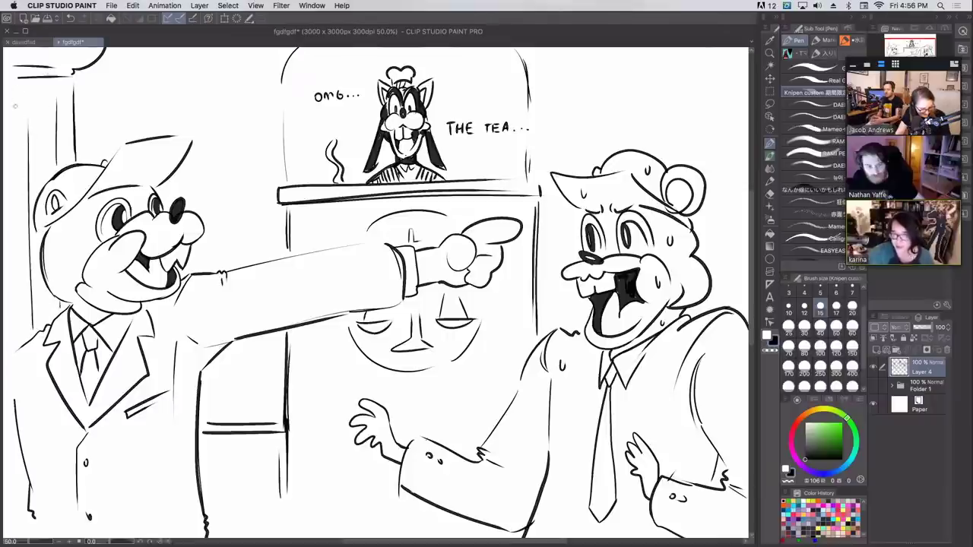
# - Add thin vertical fluting lines to the column behind the first character's head and vertical ridges on its capital
pyautogui.moveTo(33, 163)
pyautogui.mouseDown()
pyautogui.moveTo(35, 83)
pyautogui.moveTo(34, 181)
pyautogui.mouseUp()
pyautogui.press('super+z')
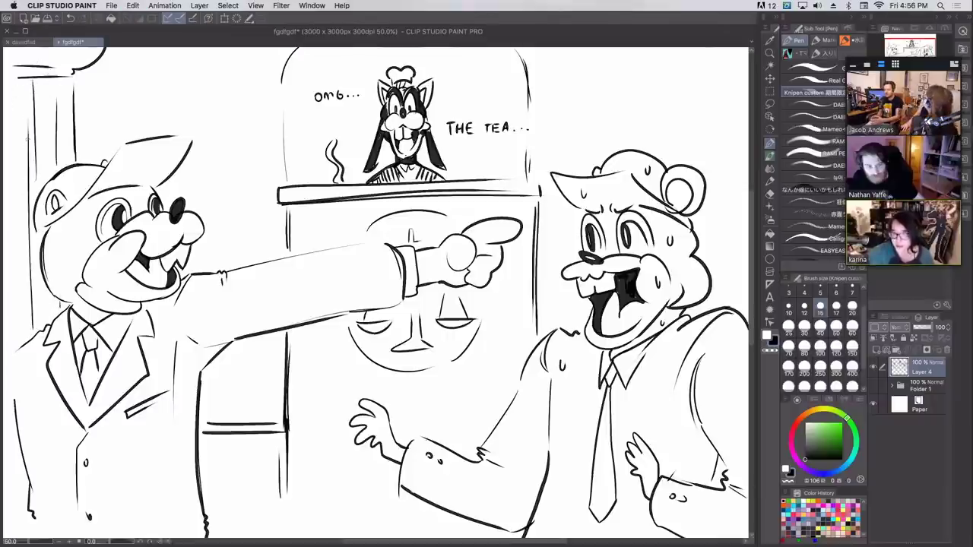
pyautogui.press('super+z')
pyautogui.moveTo(35, 75)
pyautogui.mouseDown()
pyautogui.moveTo(32, 85)
pyautogui.moveTo(60, 95)
pyautogui.moveTo(62, 168)
pyautogui.moveTo(59, 142)
pyautogui.mouseUp()
pyautogui.press('super+z')
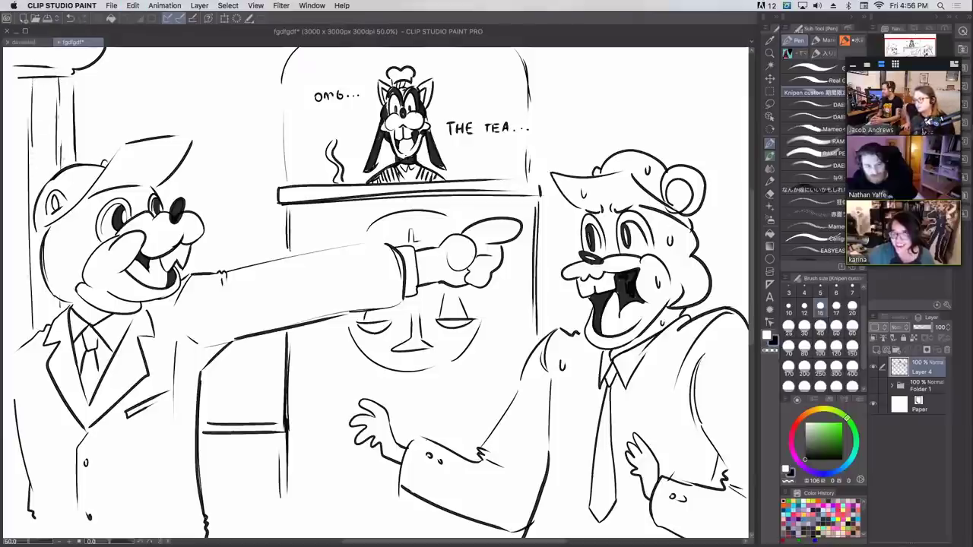
pyautogui.press('super+z')
pyautogui.press('super+z')
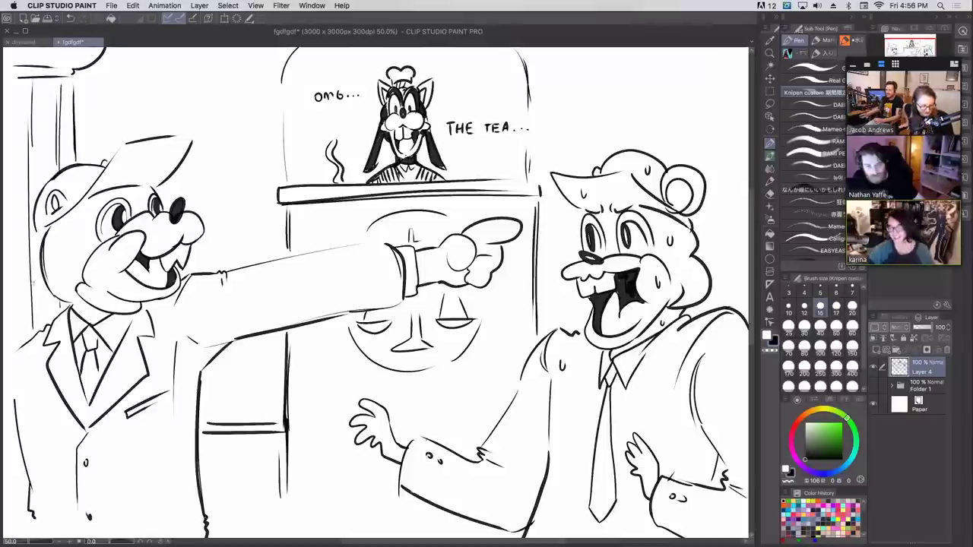
pyautogui.moveTo(27, 341); pyautogui.dragTo(23, 184)
pyautogui.press('super+z')
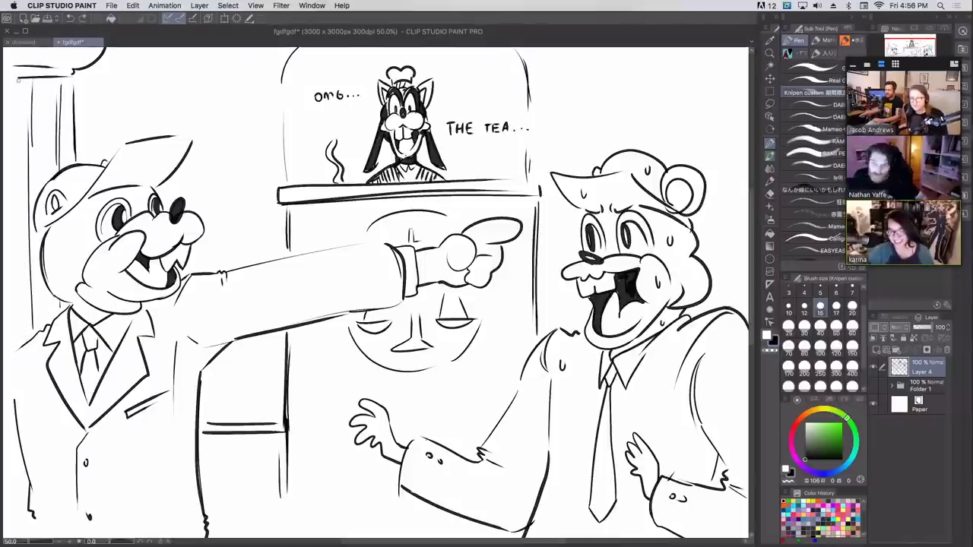
pyautogui.moveTo(22, 238); pyautogui.dragTo(27, 341)
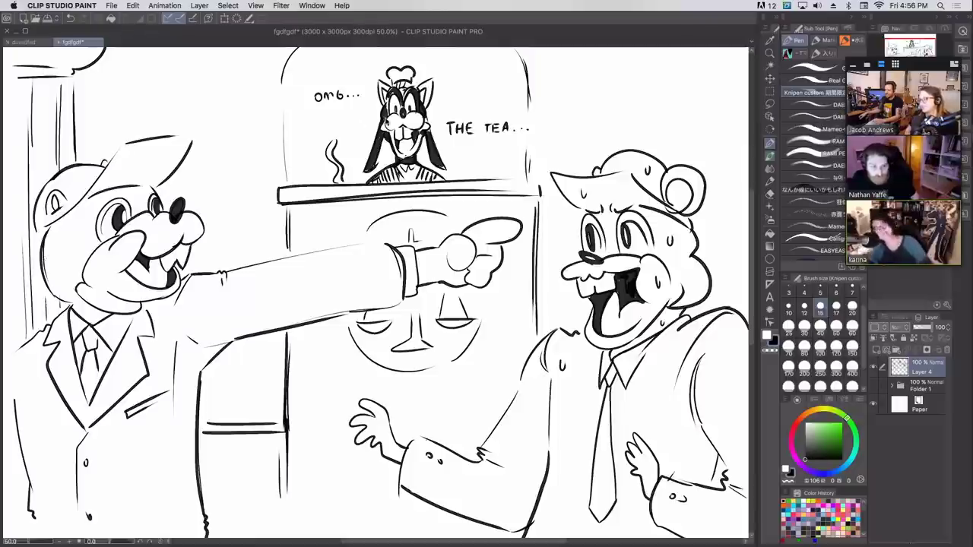
pyautogui.click(24, 41)
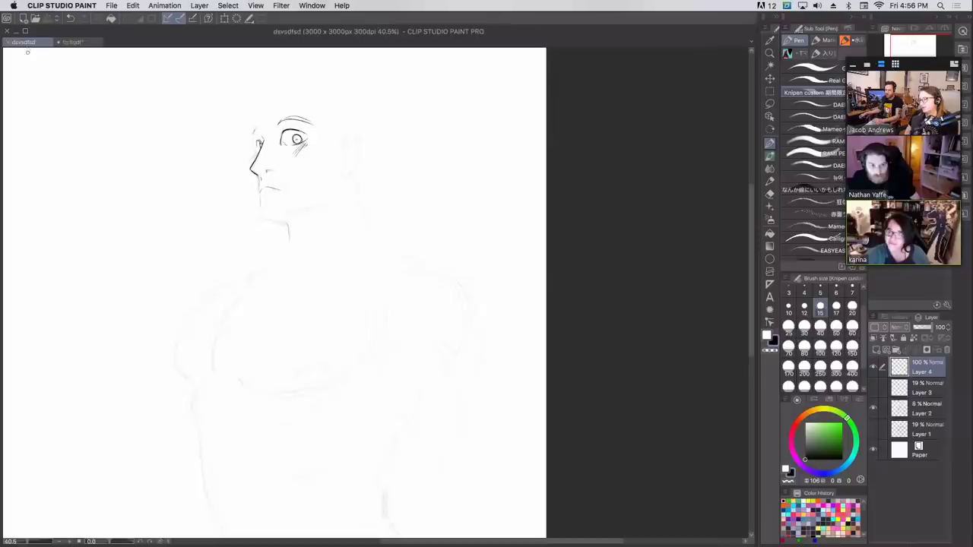
pyautogui.click(76, 42)
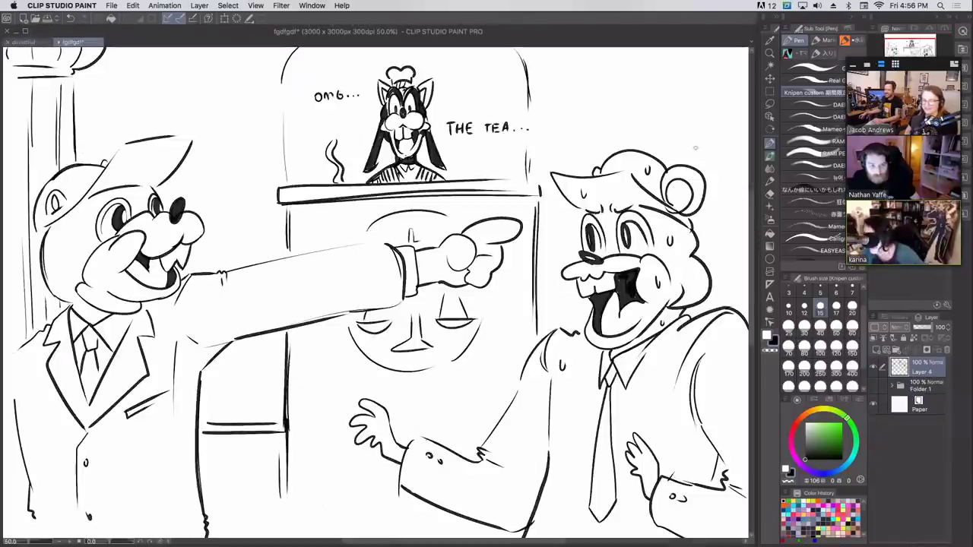
# - Draw a matching column with a curved capital and fluted shaft lines in the background behind the second character's head
pyautogui.moveTo(688, 165); pyautogui.dragTo(687, 89)
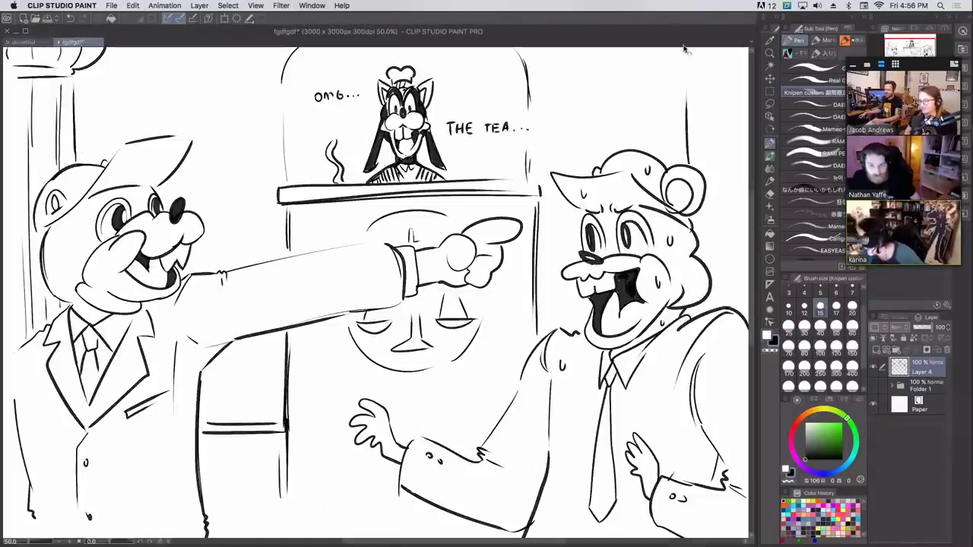
pyautogui.press('super+z')
pyautogui.moveTo(690, 166)
pyautogui.mouseDown()
pyautogui.moveTo(688, 68)
pyautogui.moveTo(673, 48)
pyautogui.moveTo(745, 76)
pyautogui.moveTo(700, 49)
pyautogui.moveTo(734, 48)
pyautogui.mouseUp()
pyautogui.moveTo(709, 79); pyautogui.dragTo(712, 146)
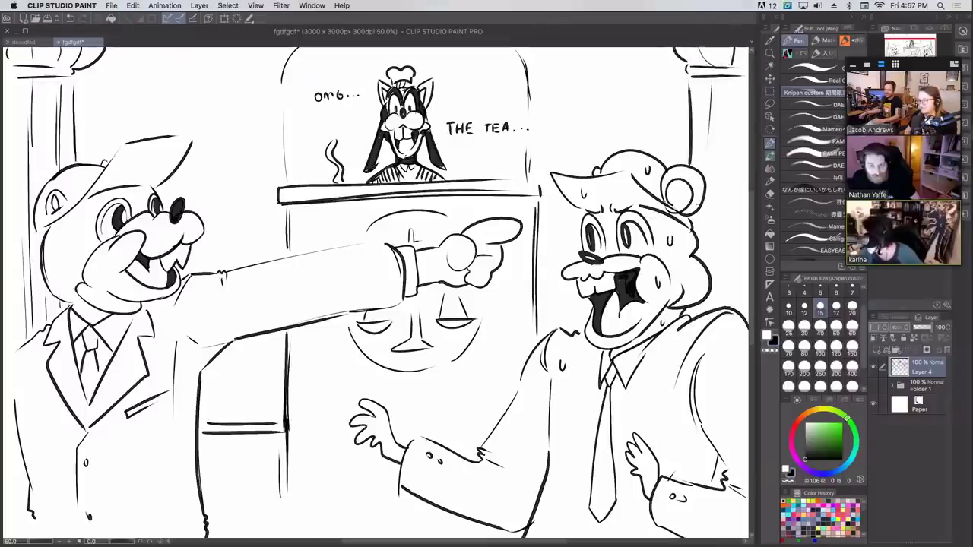
pyautogui.press('super+z')
pyautogui.moveTo(710, 74); pyautogui.dragTo(713, 182)
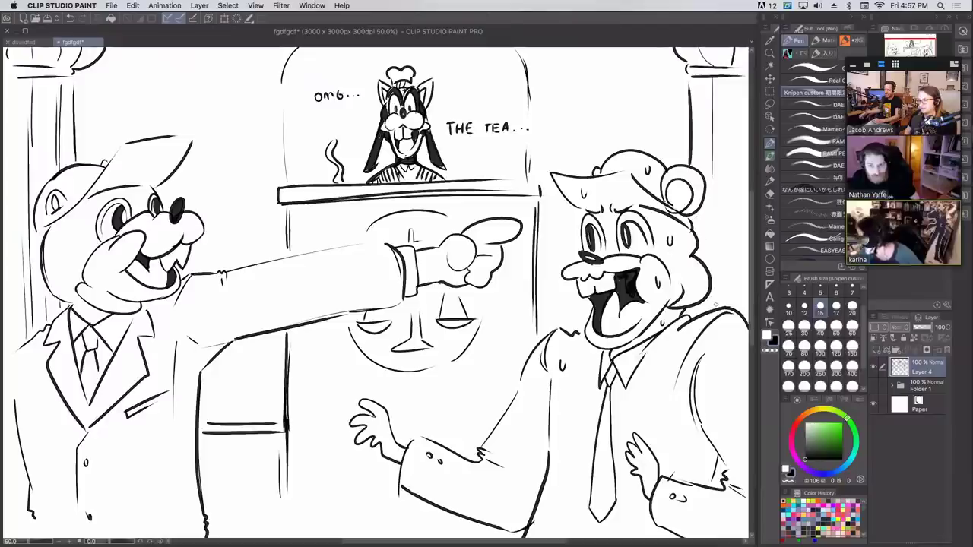
pyautogui.moveTo(715, 310); pyautogui.dragTo(713, 225)
pyautogui.moveTo(721, 258); pyautogui.dragTo(721, 170)
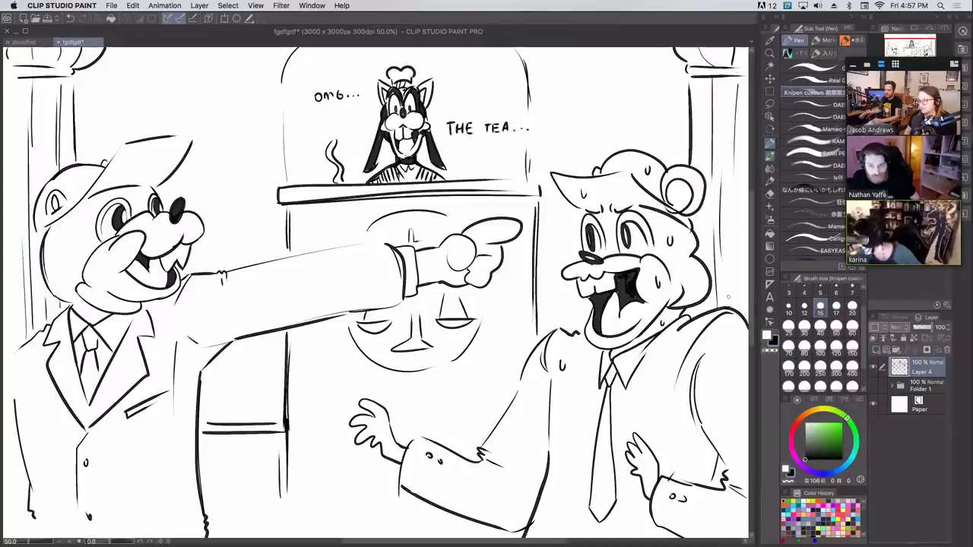
# - Draw an arched outline with a vertical side and outer corner strokes in the background between the first character's cap and the bench
pyautogui.moveTo(179, 161); pyautogui.dragTo(257, 173)
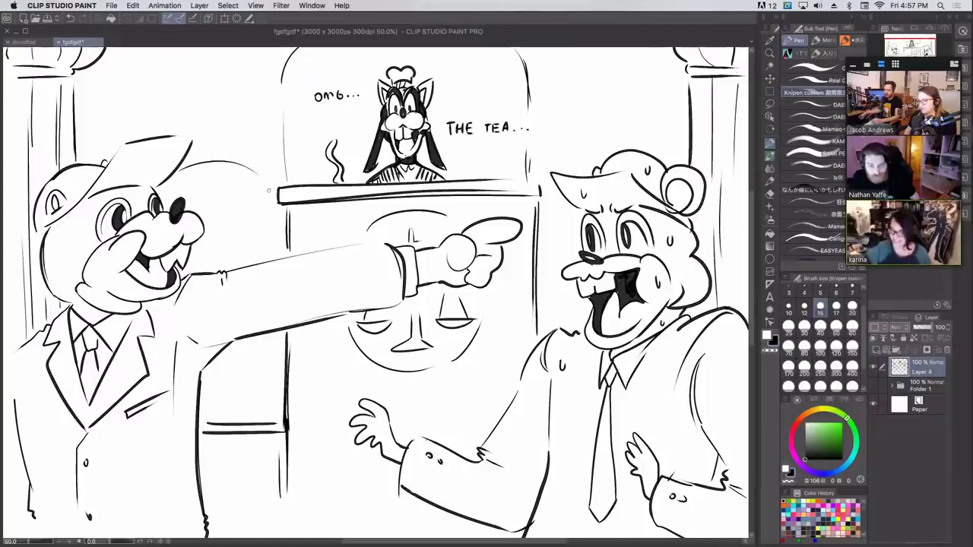
pyautogui.press('super+z')
pyautogui.moveTo(181, 162); pyautogui.dragTo(250, 184)
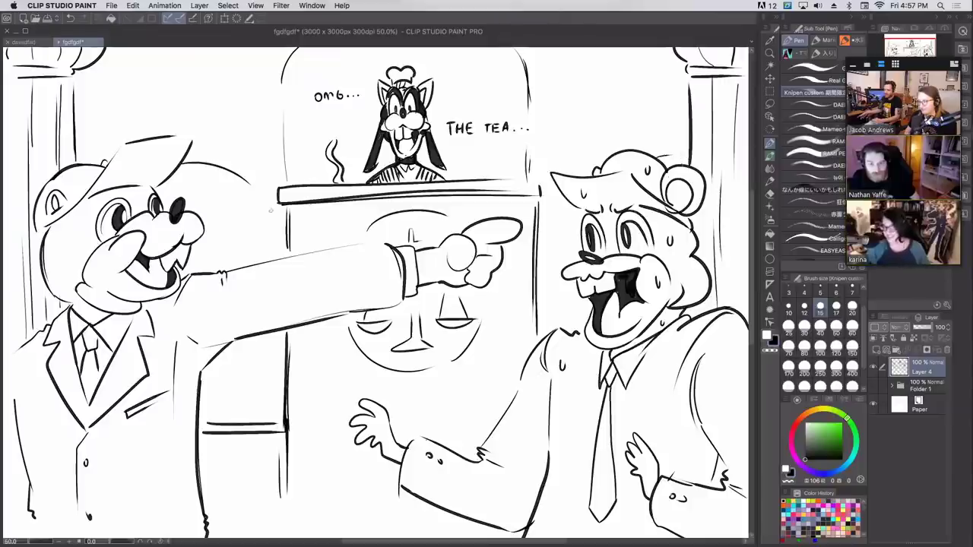
pyautogui.moveTo(257, 193)
pyautogui.mouseDown()
pyautogui.moveTo(257, 257)
pyautogui.moveTo(251, 161)
pyautogui.mouseUp()
pyautogui.press('super+z')
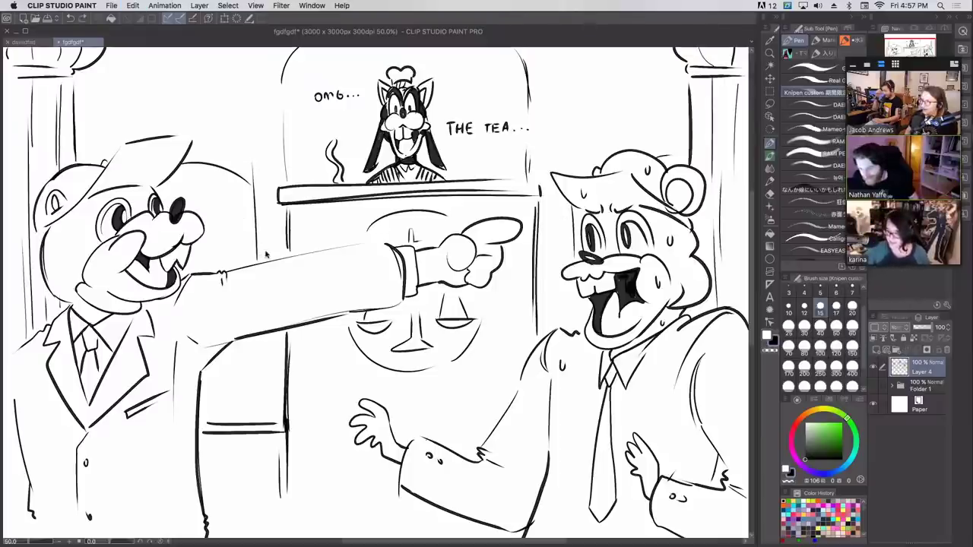
pyautogui.moveTo(252, 163); pyautogui.dragTo(237, 146)
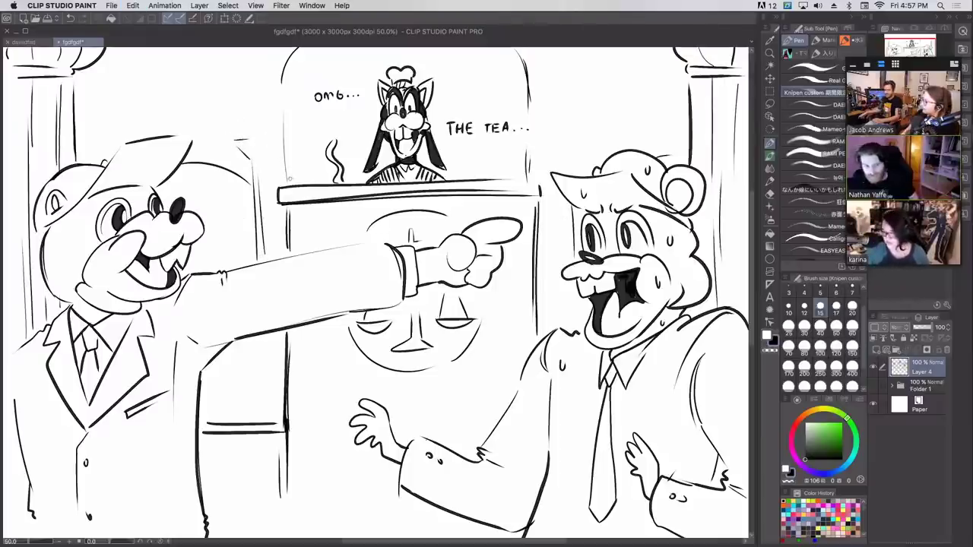
# - Add an inner edge to the judge's arched frame and angular panel strokes beside the bench and above the second character's cap
pyautogui.moveTo(291, 186); pyautogui.dragTo(281, 116)
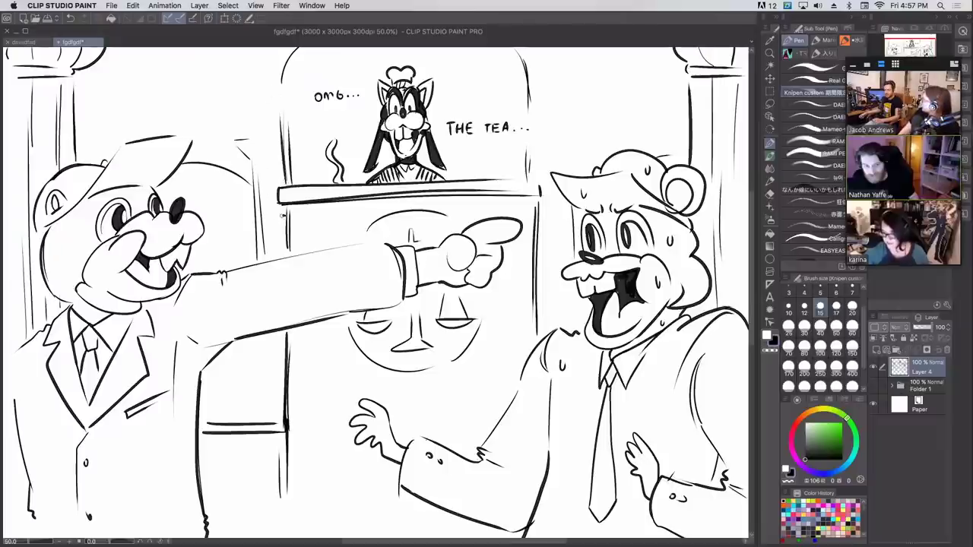
pyautogui.moveTo(282, 216); pyautogui.dragTo(275, 242)
pyautogui.moveTo(540, 221)
pyautogui.mouseDown()
pyautogui.moveTo(552, 212)
pyautogui.moveTo(549, 261)
pyautogui.mouseUp()
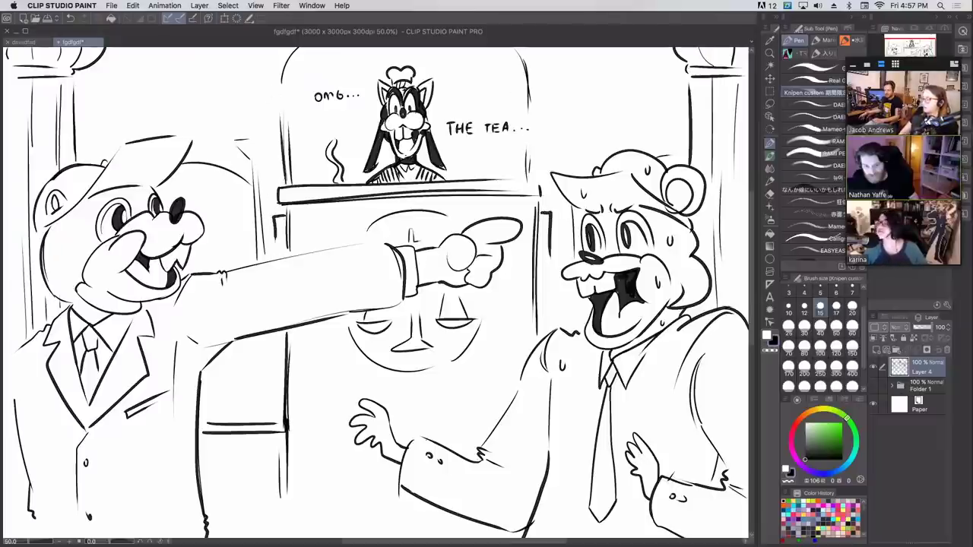
pyautogui.moveTo(547, 119); pyautogui.dragTo(584, 123)
pyautogui.moveTo(566, 131); pyautogui.dragTo(565, 149)
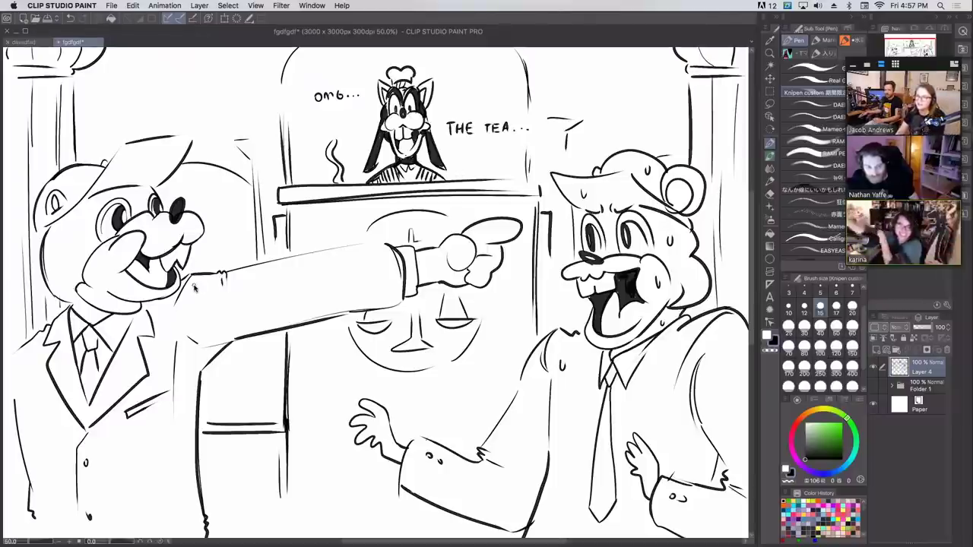
# - Draw a vertical post and a small background figure with face and shoulder in the gap below the first character's outstretched arm
pyautogui.moveTo(259, 423); pyautogui.dragTo(259, 350)
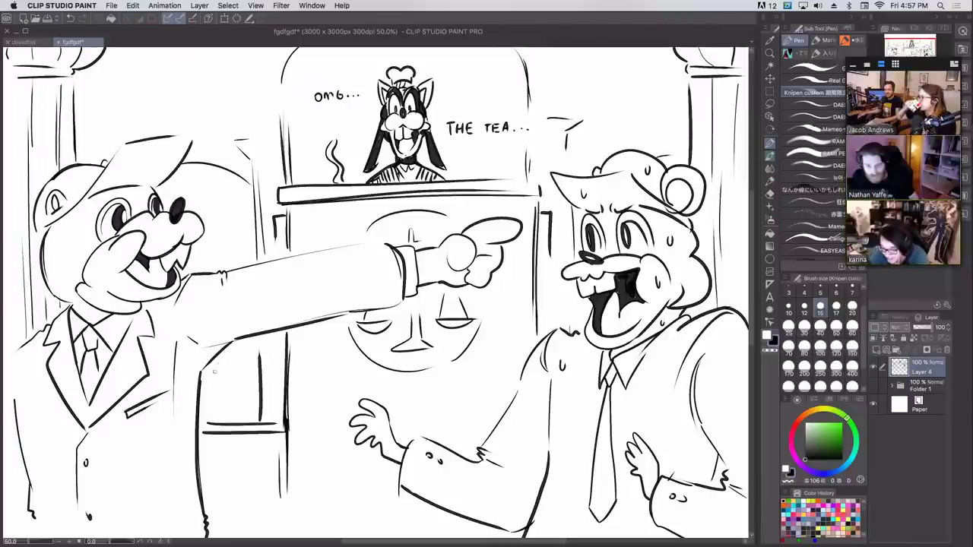
pyautogui.moveTo(219, 367); pyautogui.dragTo(215, 400)
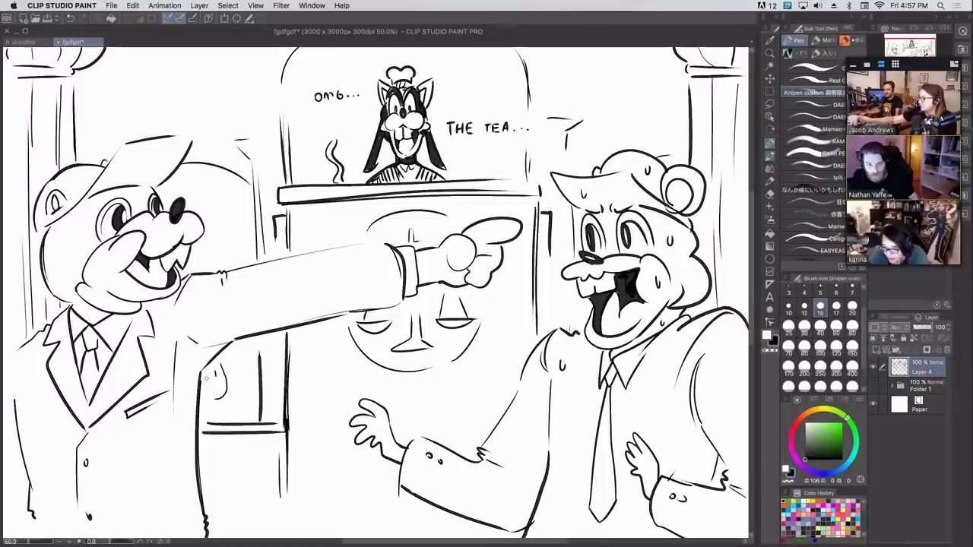
pyautogui.moveTo(209, 384)
pyautogui.mouseDown()
pyautogui.moveTo(213, 393)
pyautogui.moveTo(225, 342)
pyautogui.mouseUp()
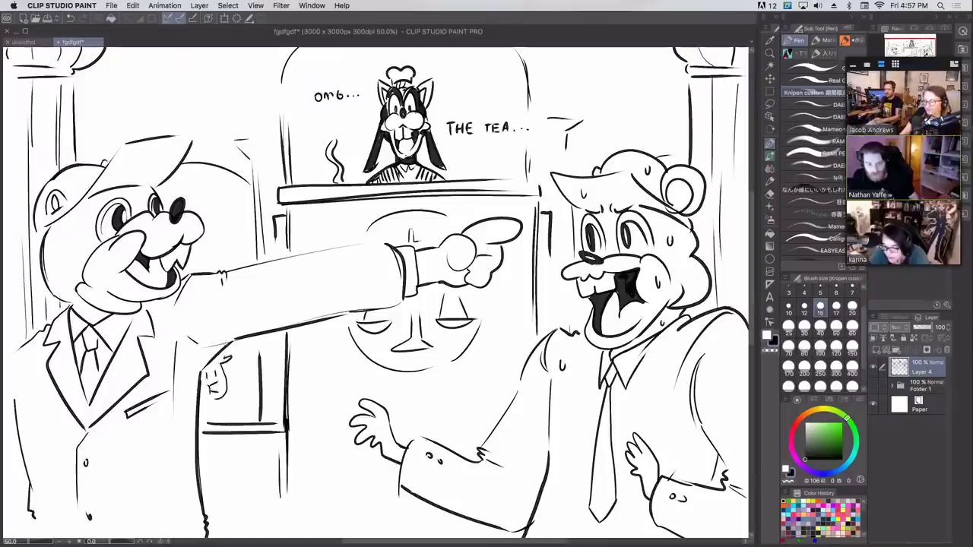
pyautogui.press('super+z')
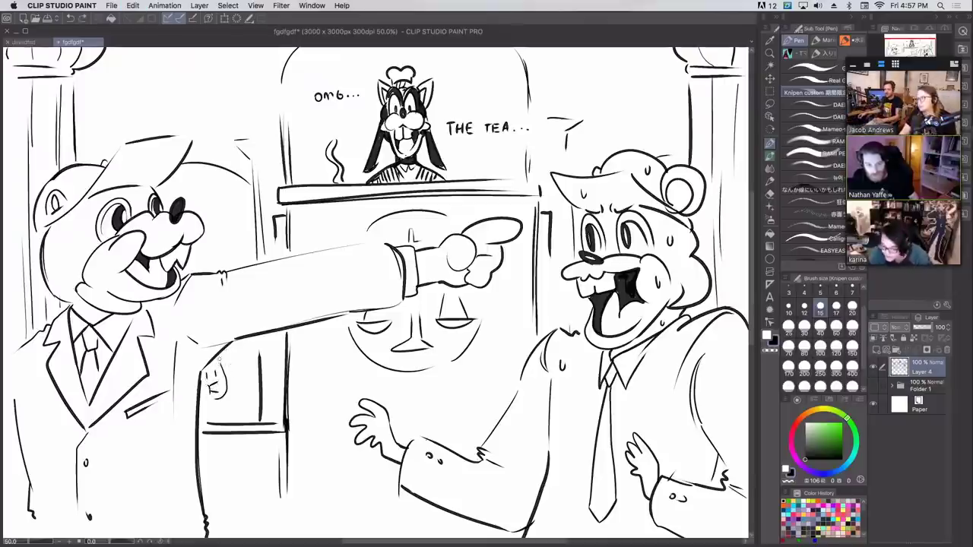
pyautogui.moveTo(224, 364)
pyautogui.mouseDown()
pyautogui.moveTo(221, 415)
pyautogui.moveTo(232, 424)
pyautogui.mouseUp()
pyautogui.press('super+z')
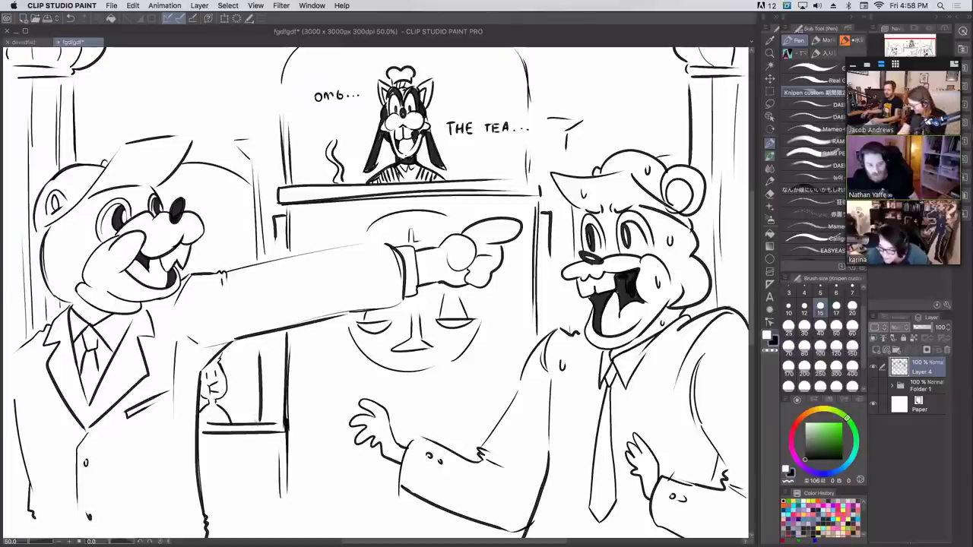
# - Hatch diagonal shading beside the small background figure, above the outstretched arm, and beside the second character's chin
pyautogui.moveTo(257, 417)
pyautogui.mouseDown()
pyautogui.moveTo(256, 375)
pyautogui.moveTo(237, 391)
pyautogui.mouseUp()
pyautogui.moveTo(253, 251)
pyautogui.mouseDown()
pyautogui.moveTo(217, 262)
pyautogui.moveTo(253, 226)
pyautogui.moveTo(215, 254)
pyautogui.mouseUp()
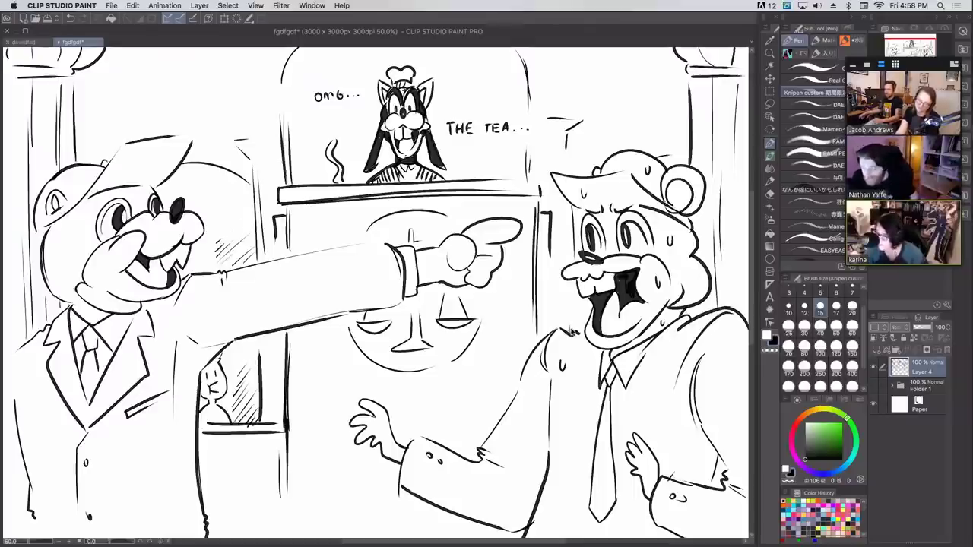
pyautogui.moveTo(585, 310); pyautogui.dragTo(570, 333)
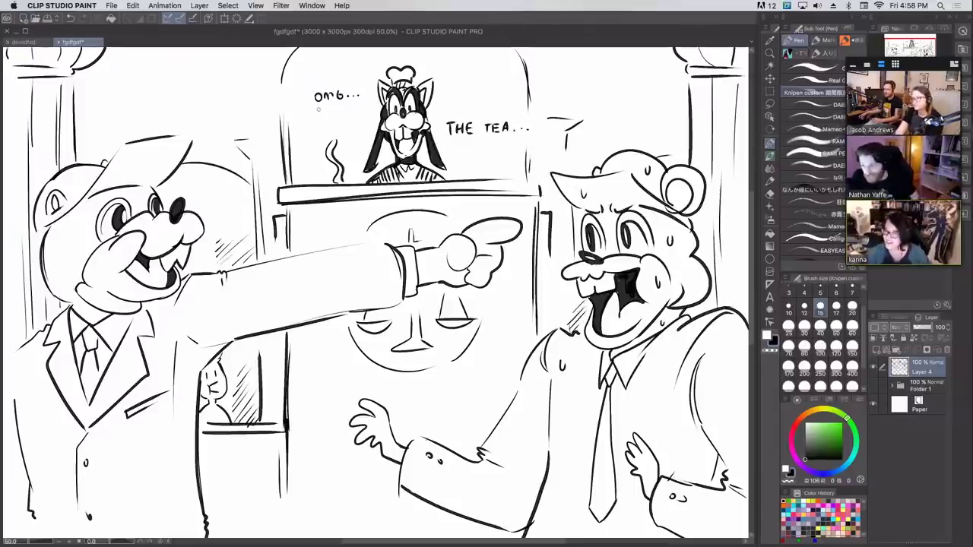
# - Draw speech bubbles with tails toward the judge around the "OMG..." and "THE TEA..." lettering
pyautogui.moveTo(318, 109)
pyautogui.mouseDown()
pyautogui.moveTo(362, 81)
pyautogui.moveTo(370, 110)
pyautogui.moveTo(354, 108)
pyautogui.mouseUp()
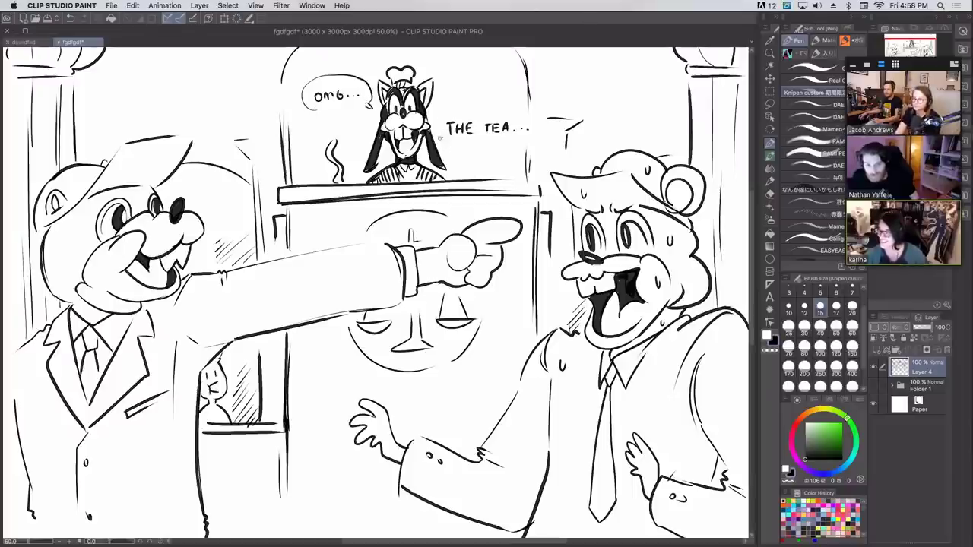
pyautogui.moveTo(445, 140); pyautogui.dragTo(477, 145)
pyautogui.moveTo(447, 116)
pyautogui.mouseDown()
pyautogui.moveTo(518, 112)
pyautogui.moveTo(539, 128)
pyautogui.moveTo(491, 143)
pyautogui.moveTo(439, 124)
pyautogui.moveTo(542, 119)
pyautogui.moveTo(521, 142)
pyautogui.mouseUp()
pyautogui.press('super+z')
pyautogui.press('super+z')
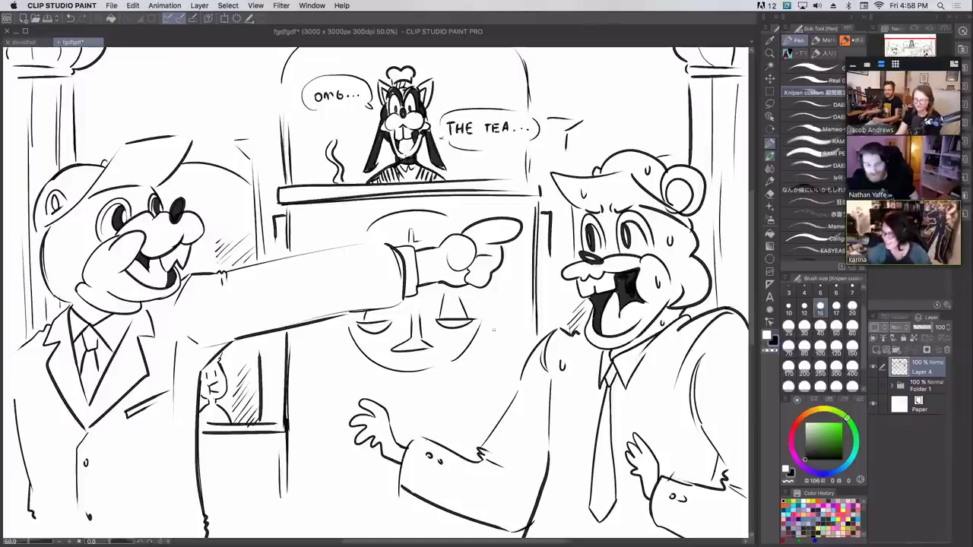
# - Draw jagged emphasis marks above and below the pointing hand, and define the tongue inside the second character's open mouth
pyautogui.moveTo(487, 301)
pyautogui.mouseDown()
pyautogui.moveTo(502, 325)
pyautogui.moveTo(520, 275)
pyautogui.moveTo(514, 260)
pyautogui.mouseUp()
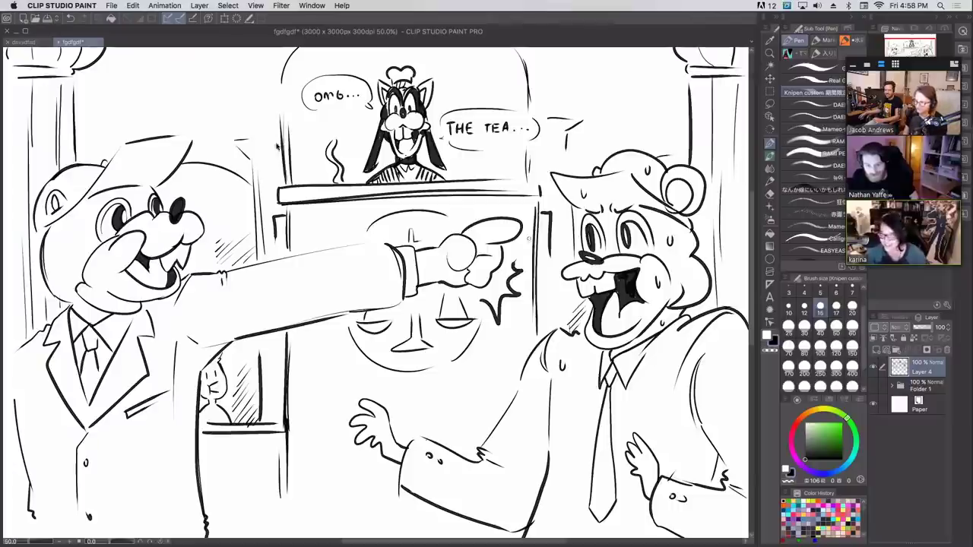
pyautogui.moveTo(454, 226); pyautogui.dragTo(481, 205)
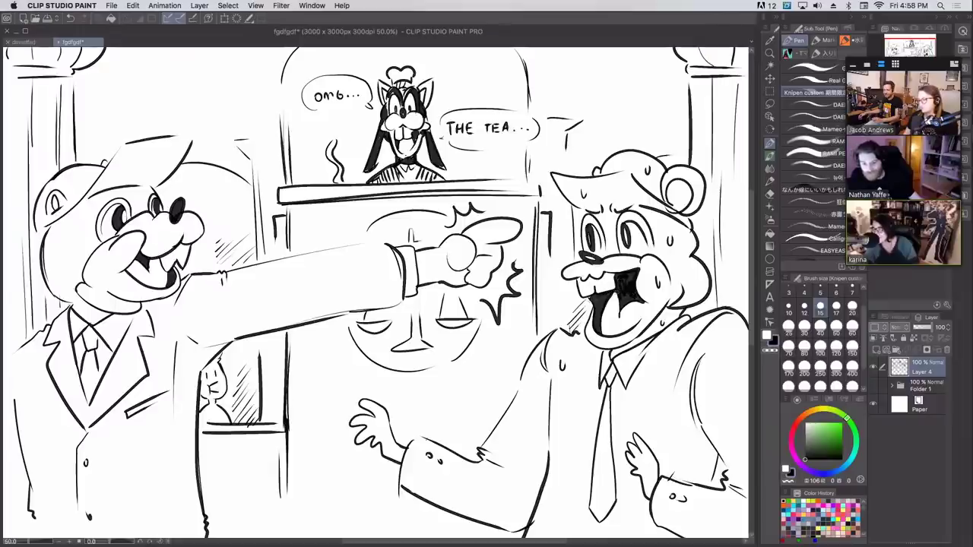
pyautogui.moveTo(614, 292)
pyautogui.mouseDown()
pyautogui.moveTo(644, 307)
pyautogui.moveTo(627, 317)
pyautogui.mouseUp()
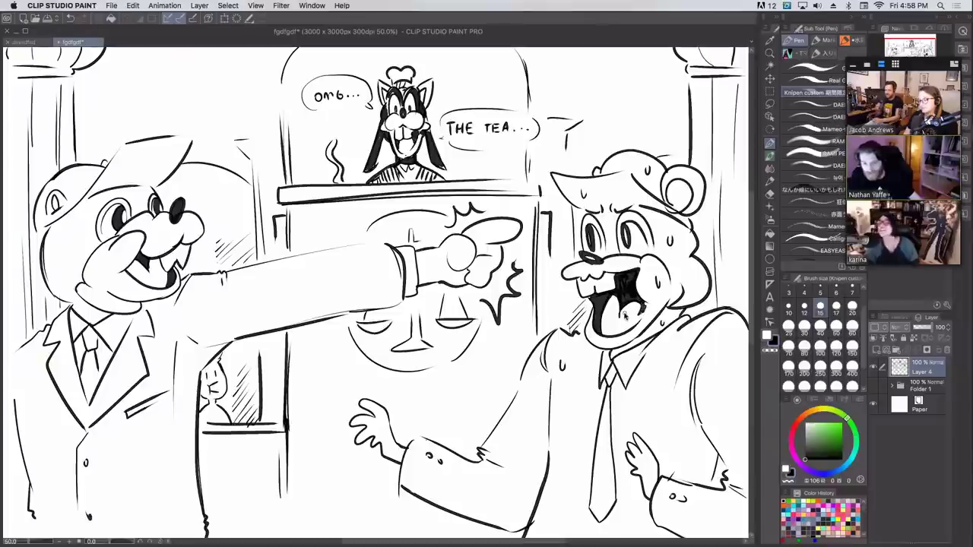